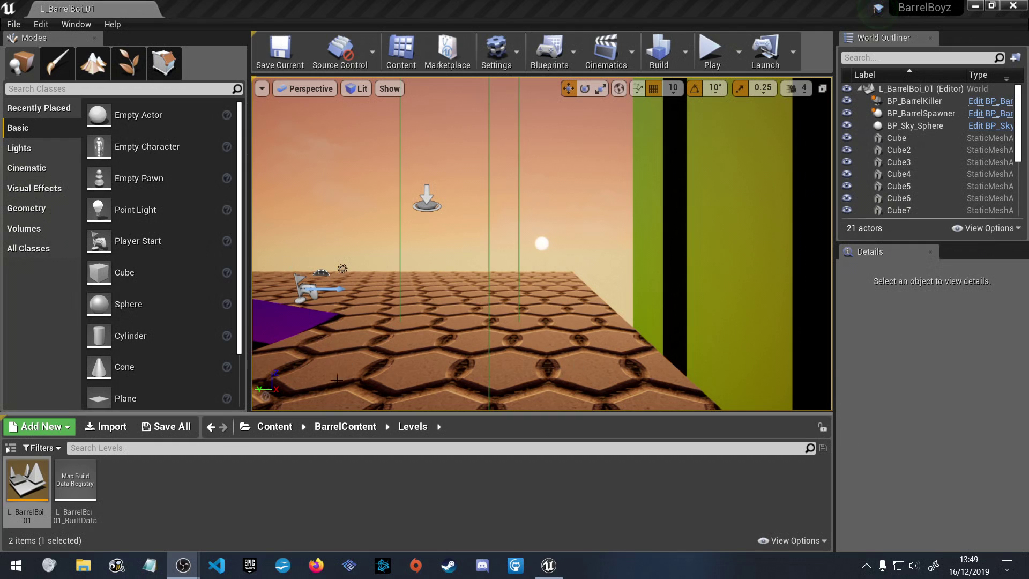
# View the Mannequin's Animations folder under BarrelContent/Character and return to the Character folder
pyautogui.moveTo(345, 415)
pyautogui.mouseDown()
pyautogui.moveTo(344, 478)
pyautogui.moveTo(343, 404)
pyautogui.mouseUp()
pyautogui.click(333, 418)
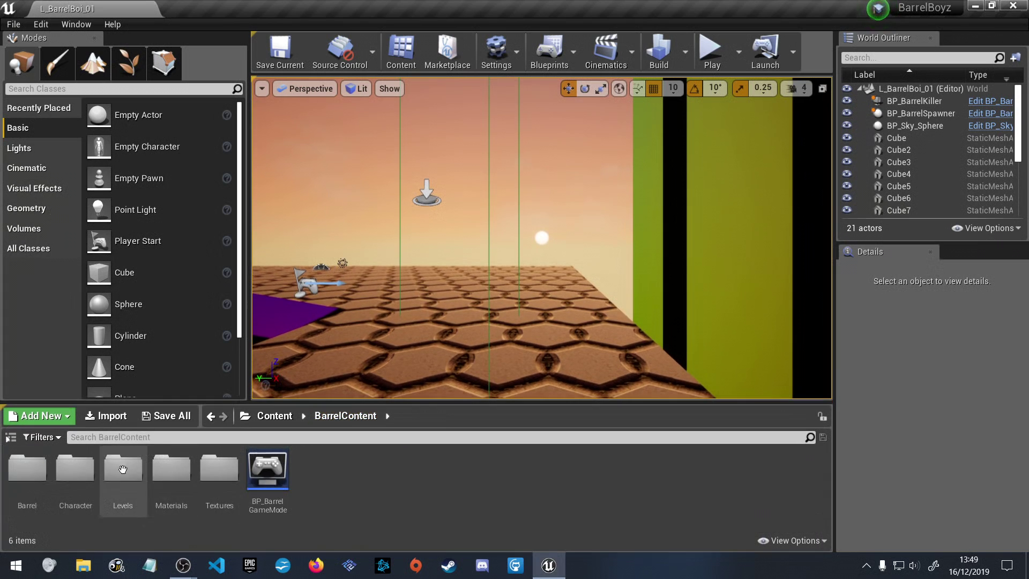
pyautogui.doubleClick(79, 471)
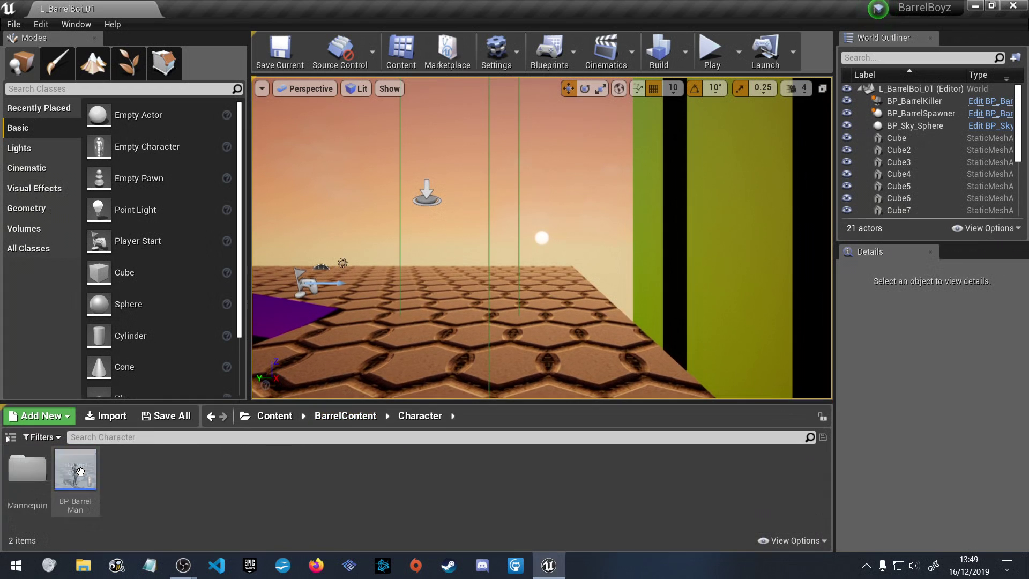
pyautogui.doubleClick(18, 464)
pyautogui.click(23, 462)
pyautogui.doubleClick(23, 463)
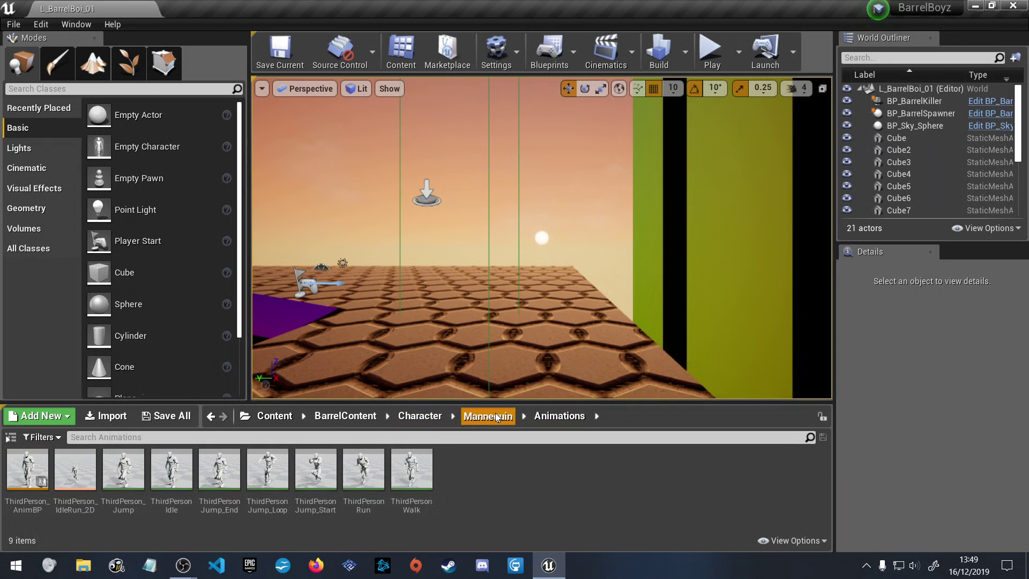
pyautogui.click(469, 418)
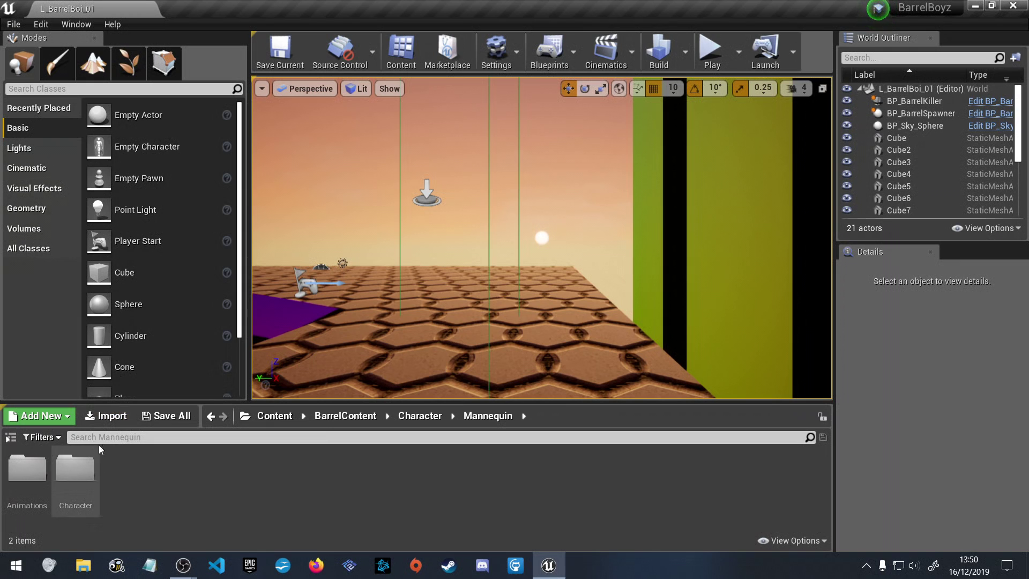
pyautogui.click(420, 418)
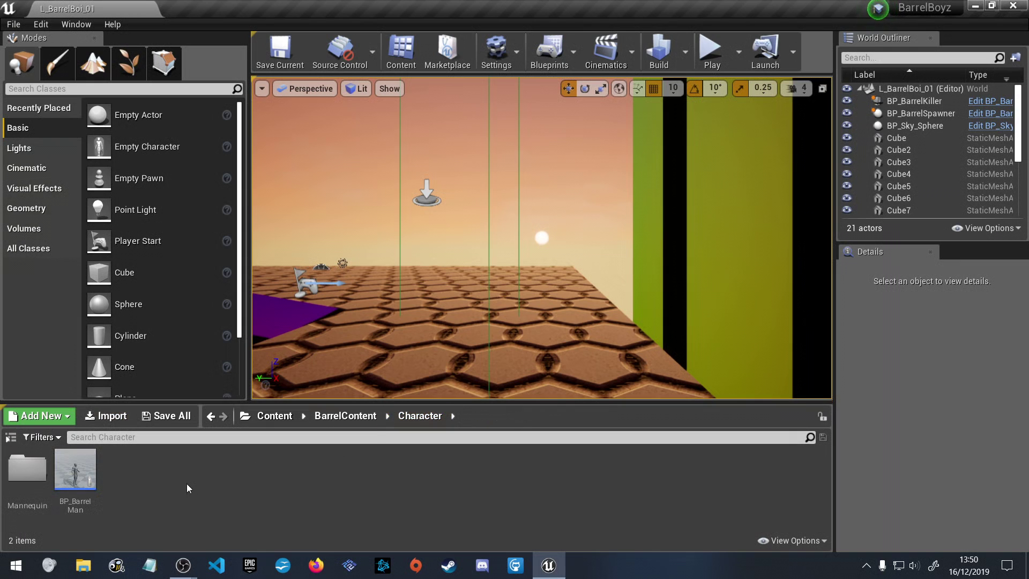
pyautogui.rightClick(185, 484)
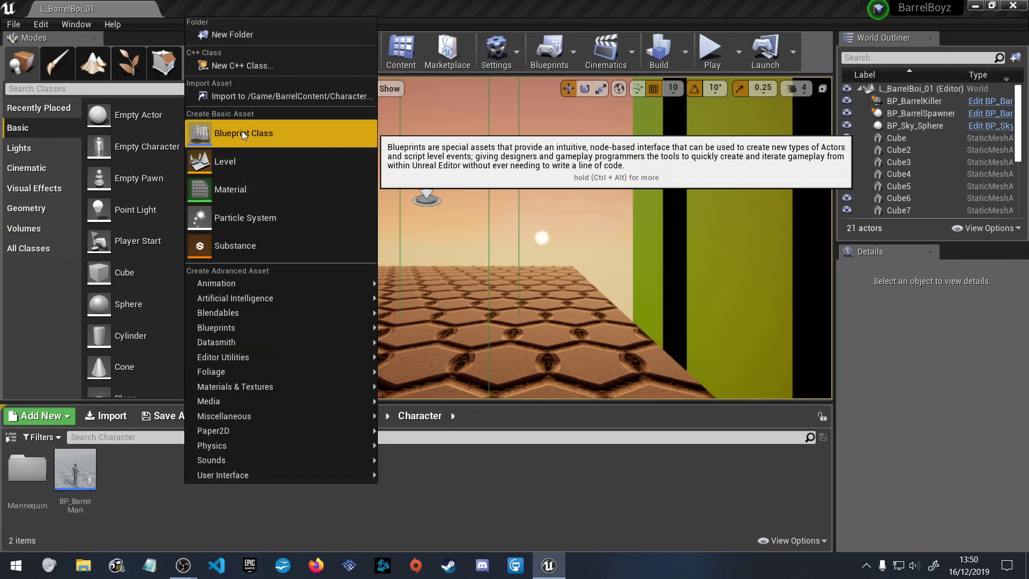
pyautogui.moveTo(282, 283)
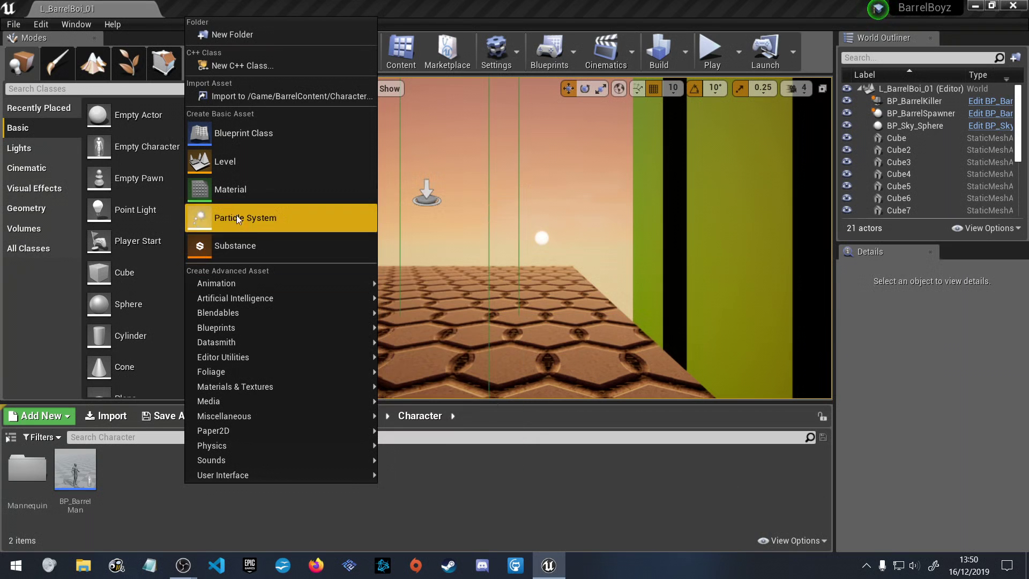
pyautogui.click(211, 131)
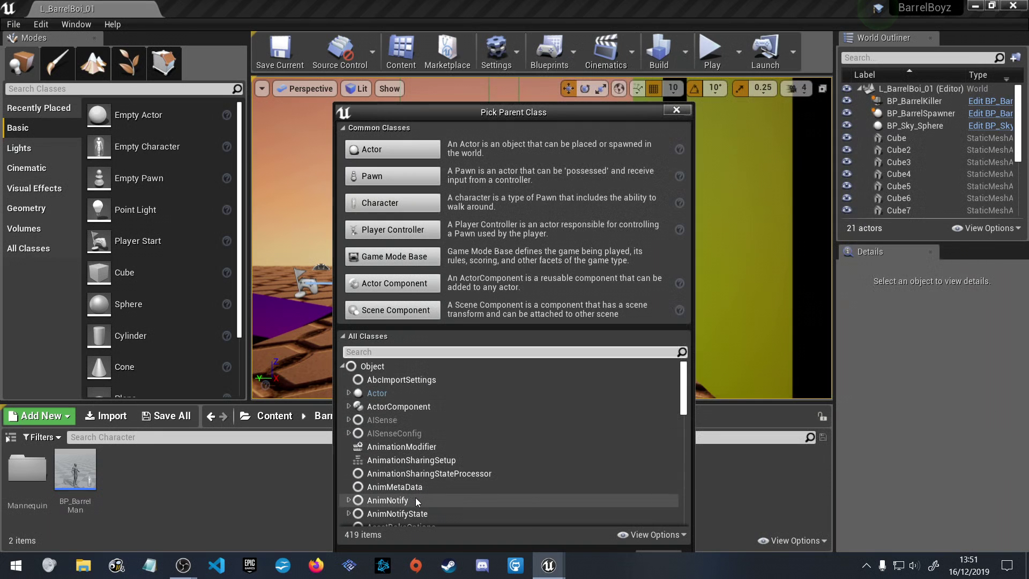
pyautogui.scroll(-1, 410, 475)
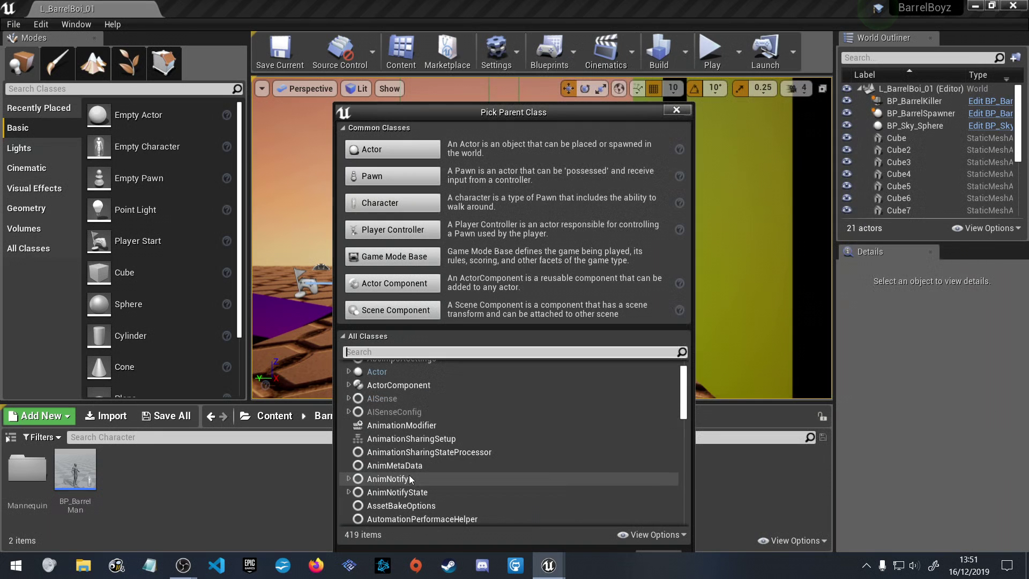
pyautogui.scroll(-2, 406, 472)
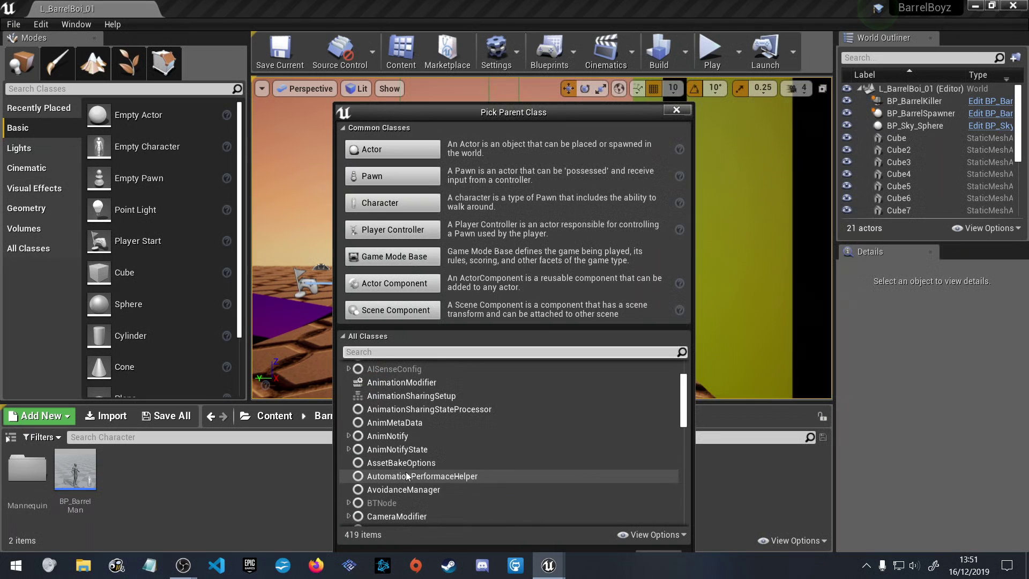
pyautogui.scroll(2, 406, 472)
pyautogui.click(396, 351)
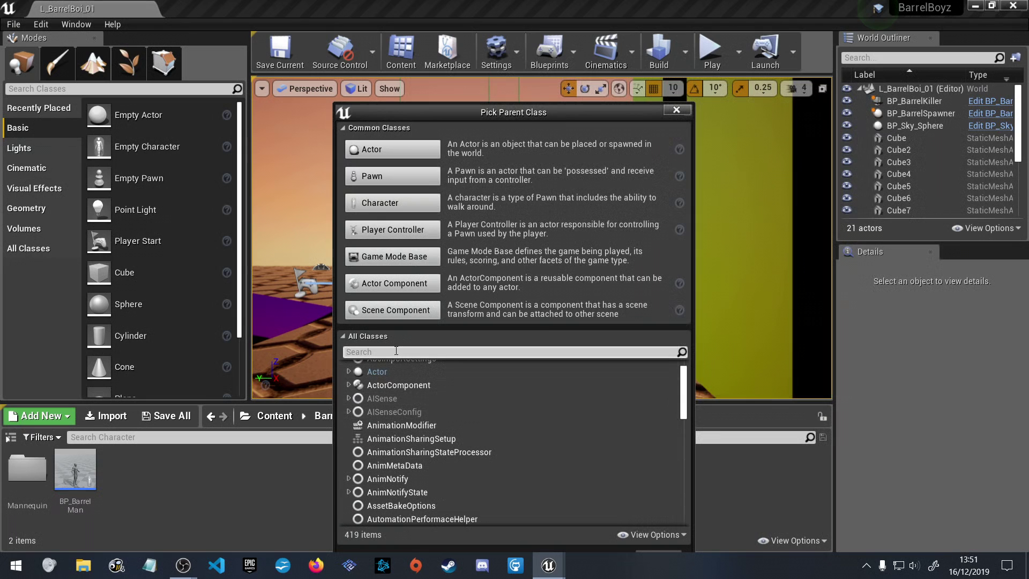
pyautogui.write('anim')
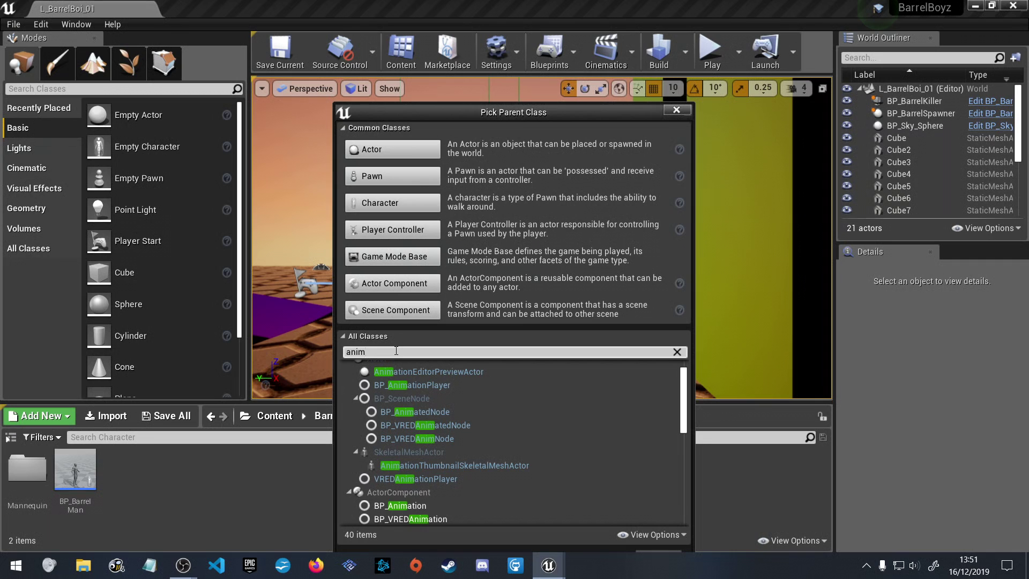
pyautogui.write('in')
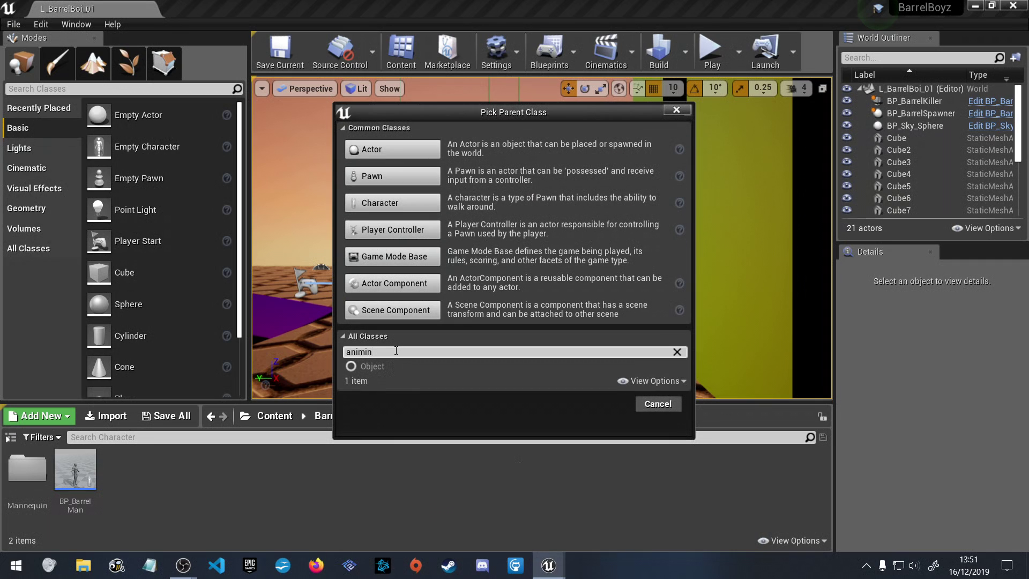
pyautogui.write('stance')
pyautogui.click(680, 112)
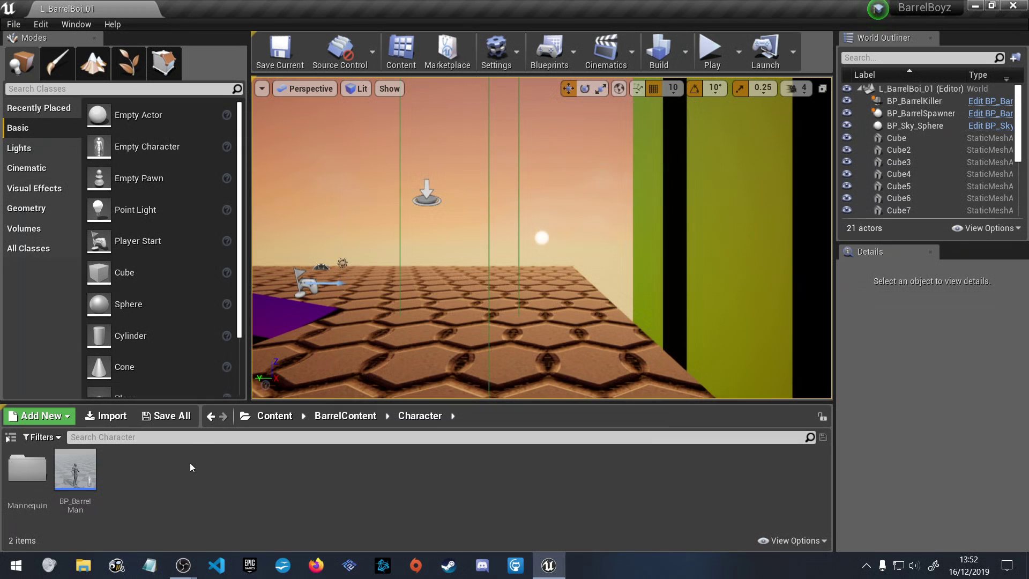
pyautogui.rightClick(180, 481)
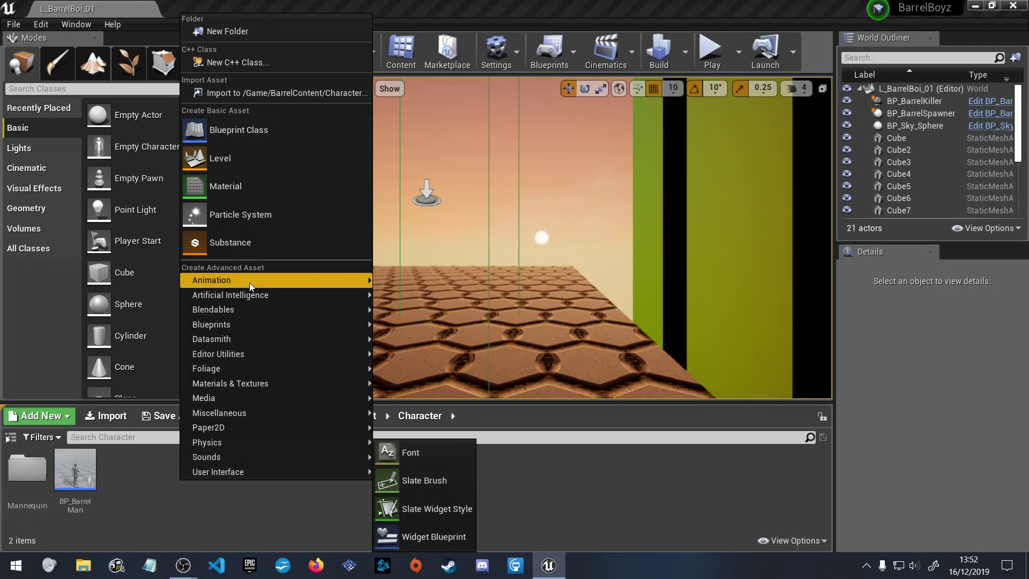
pyautogui.moveTo(250, 281)
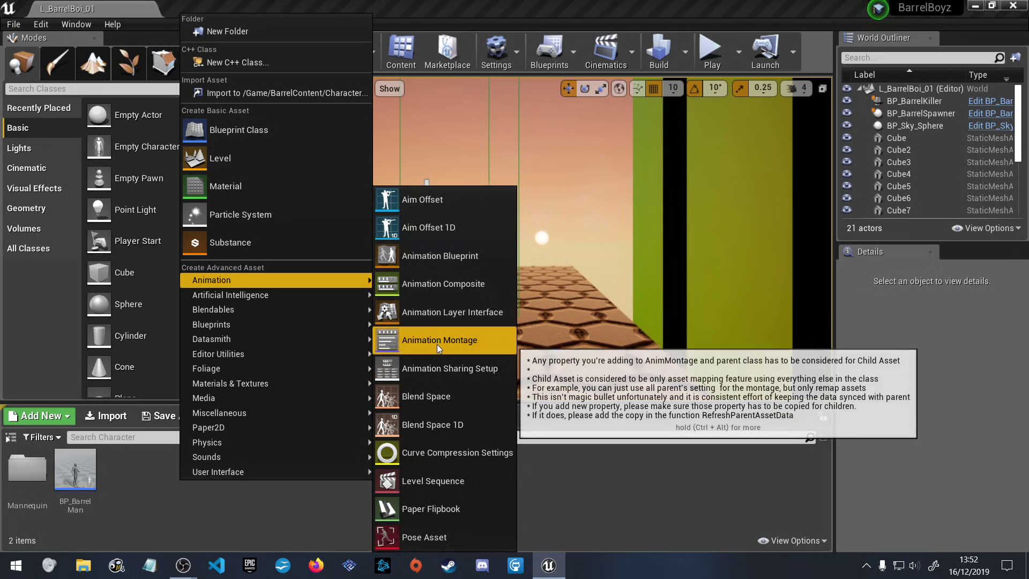
pyautogui.moveTo(301, 317)
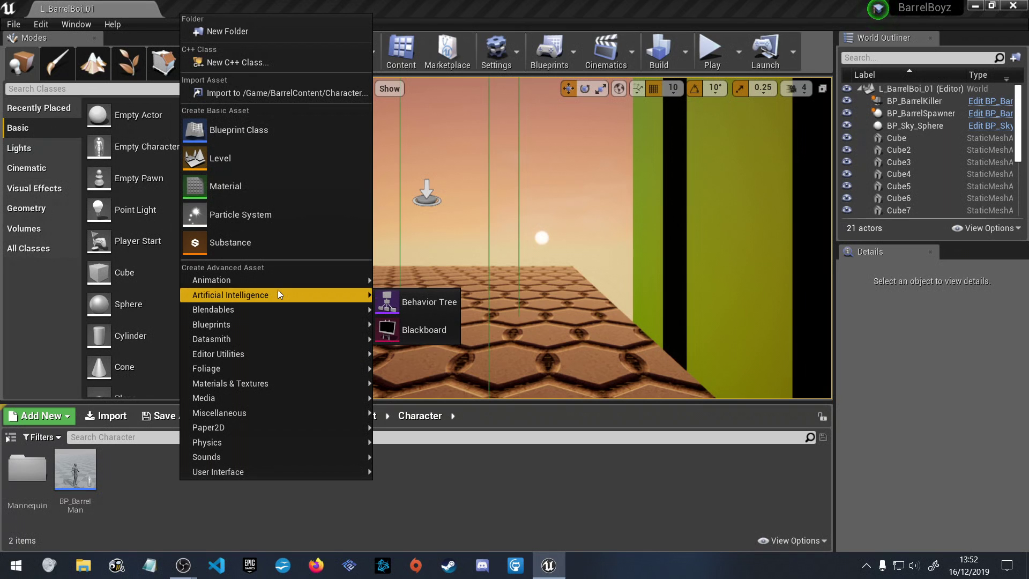
pyautogui.moveTo(270, 306)
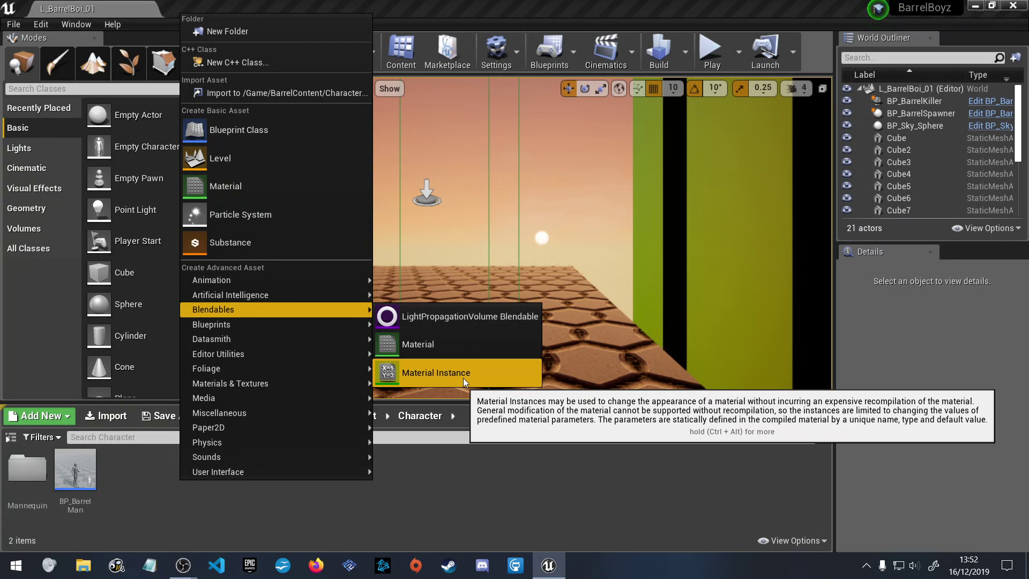
pyautogui.moveTo(288, 327)
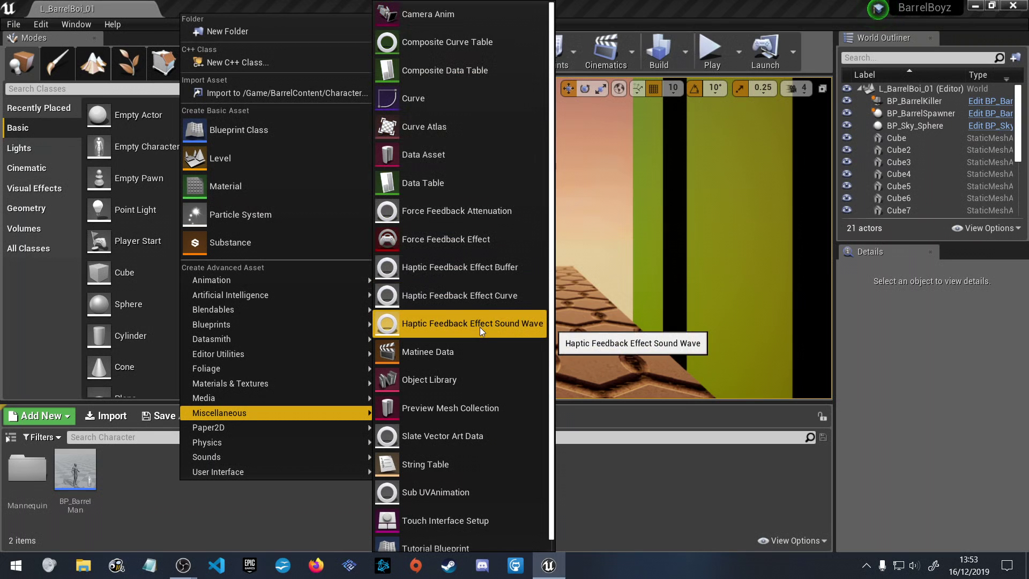
pyautogui.scroll(-1, 486, 446)
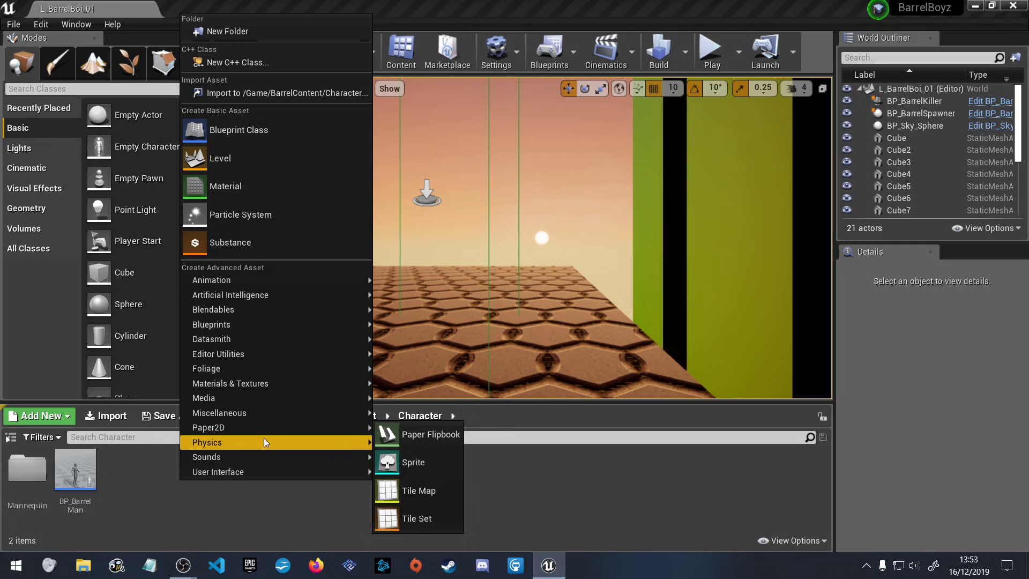
pyautogui.click(274, 484)
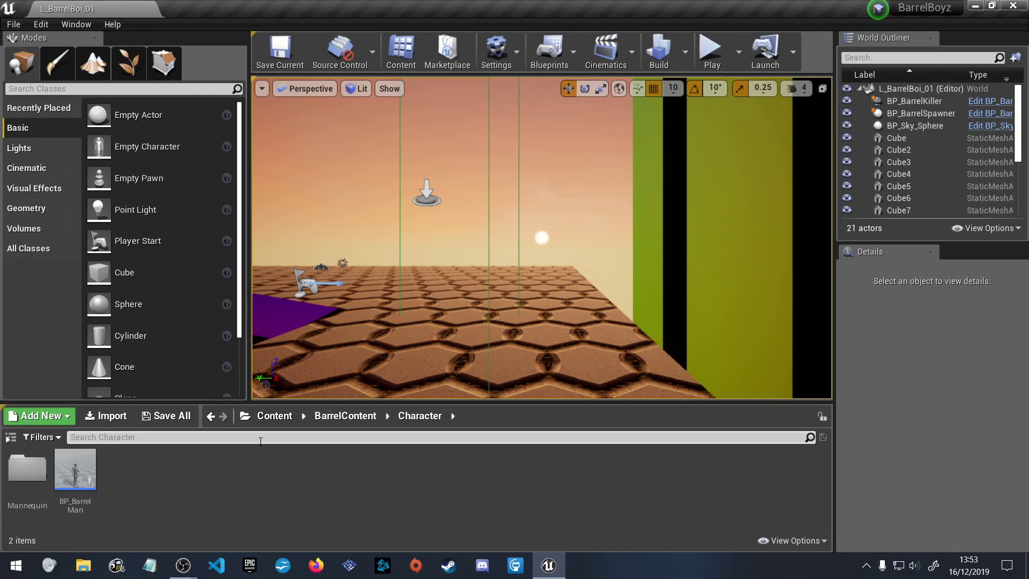
# Create an Animation Blueprint in the Character folder with parent class AnimInstance and target skeleton UE4_Mannequin_Skeleton
pyautogui.rightClick(136, 485)
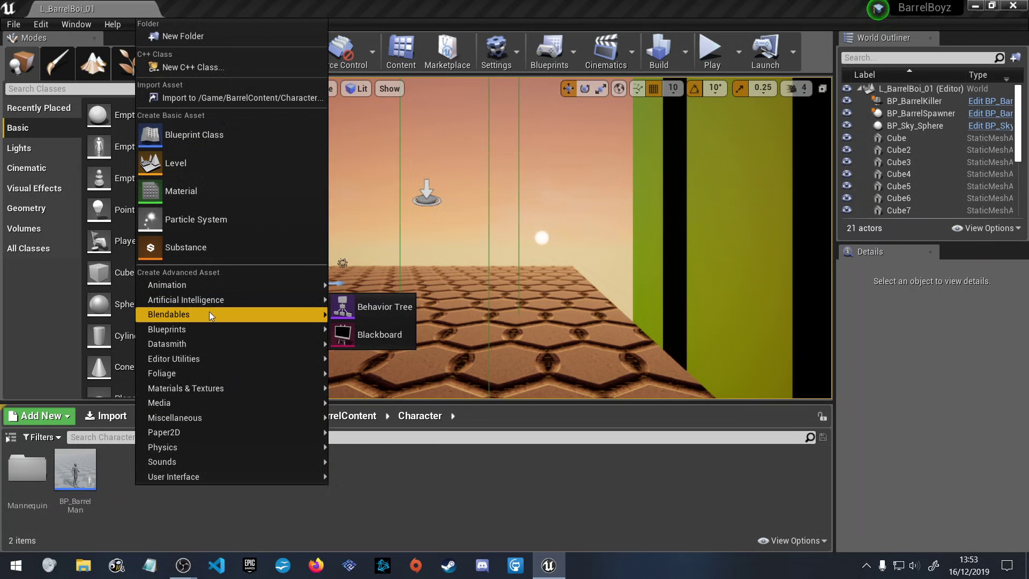
pyautogui.moveTo(305, 282)
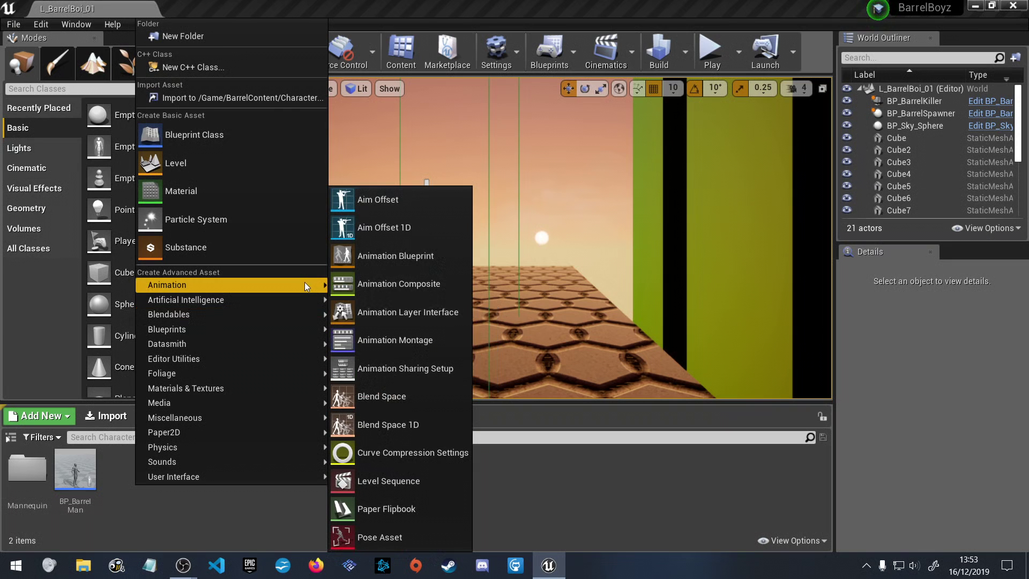
pyautogui.click(417, 257)
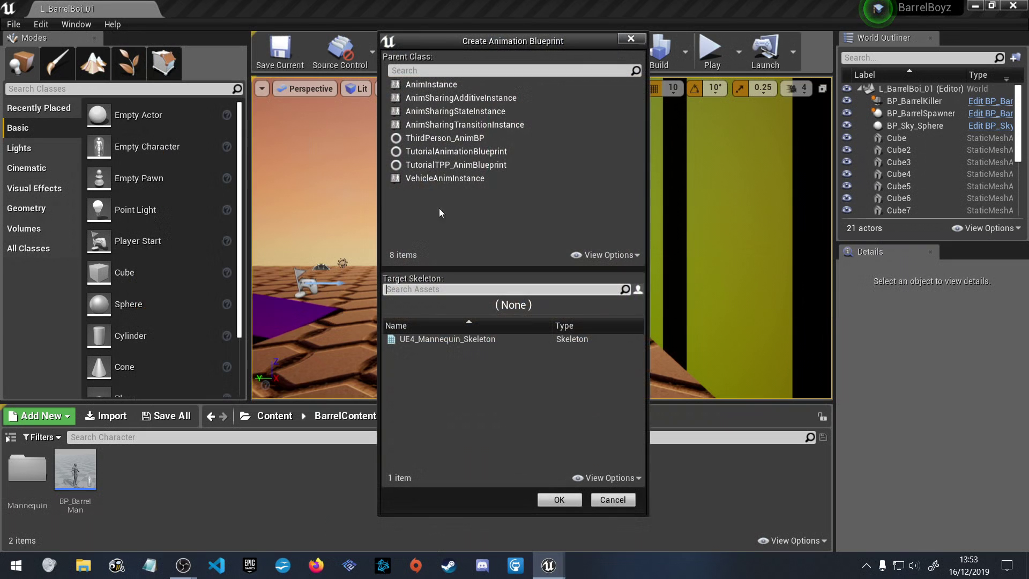
pyautogui.click(436, 85)
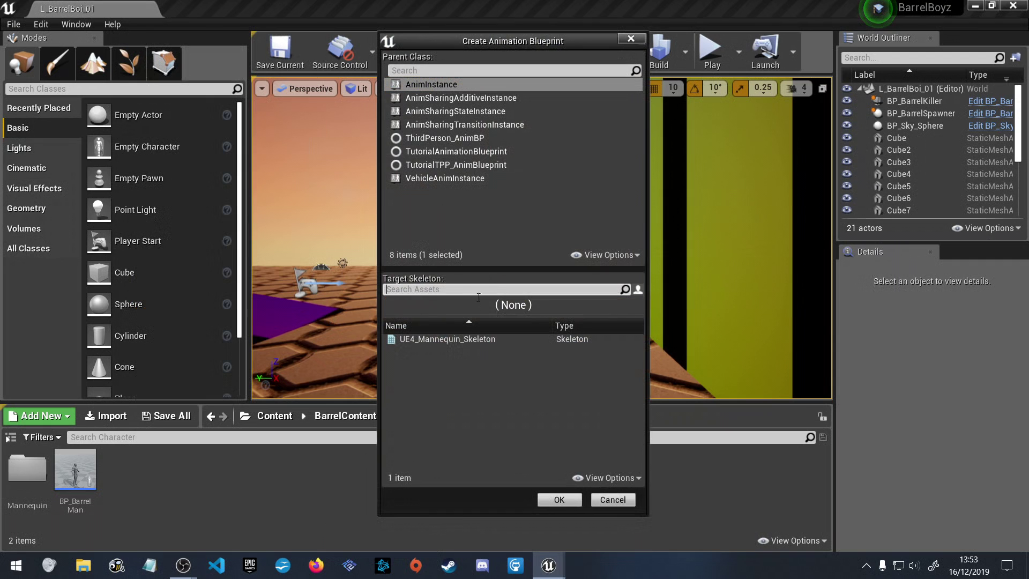
pyautogui.click(445, 338)
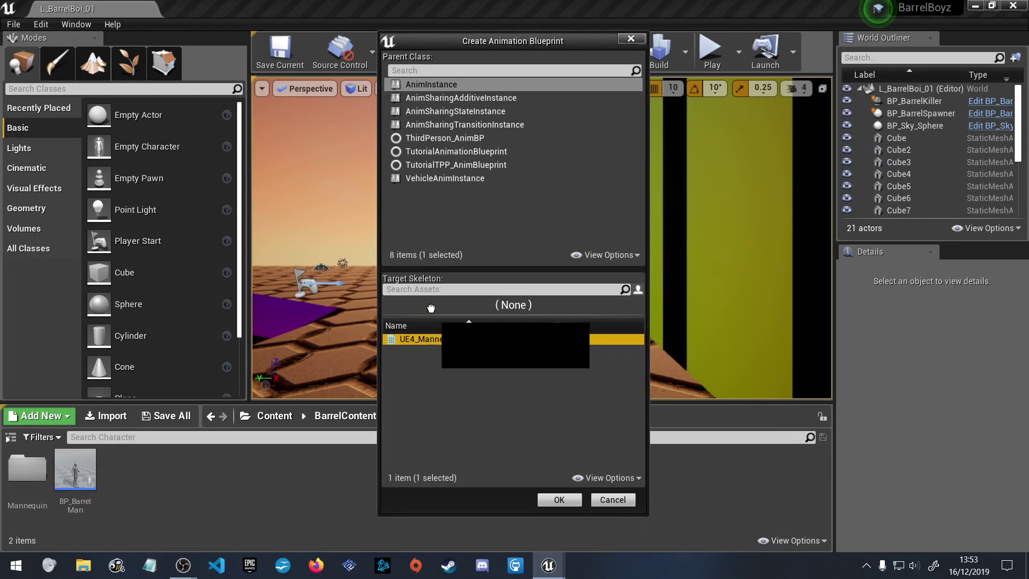
pyautogui.click(482, 290)
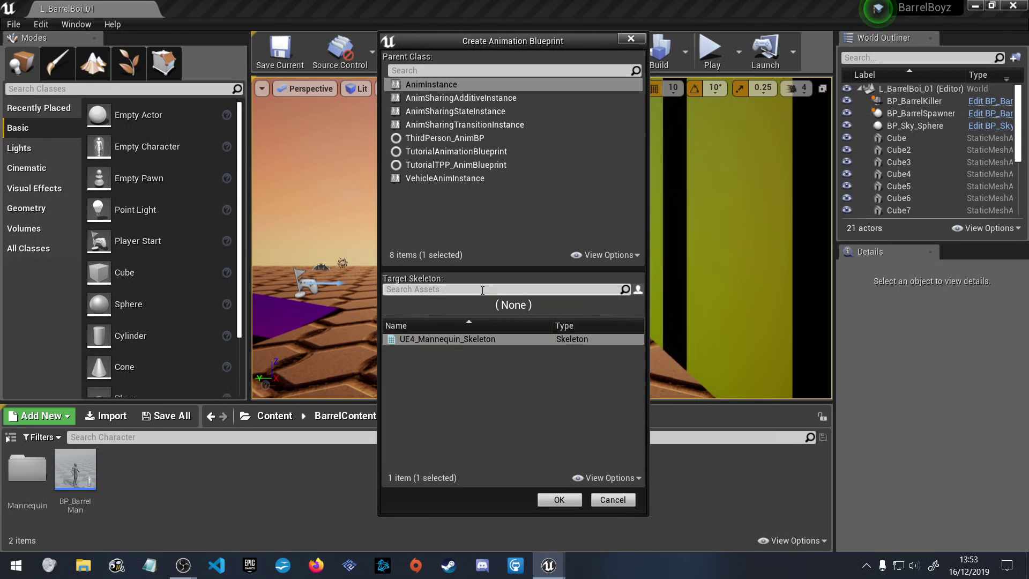
pyautogui.write('ue')
pyautogui.click(449, 340)
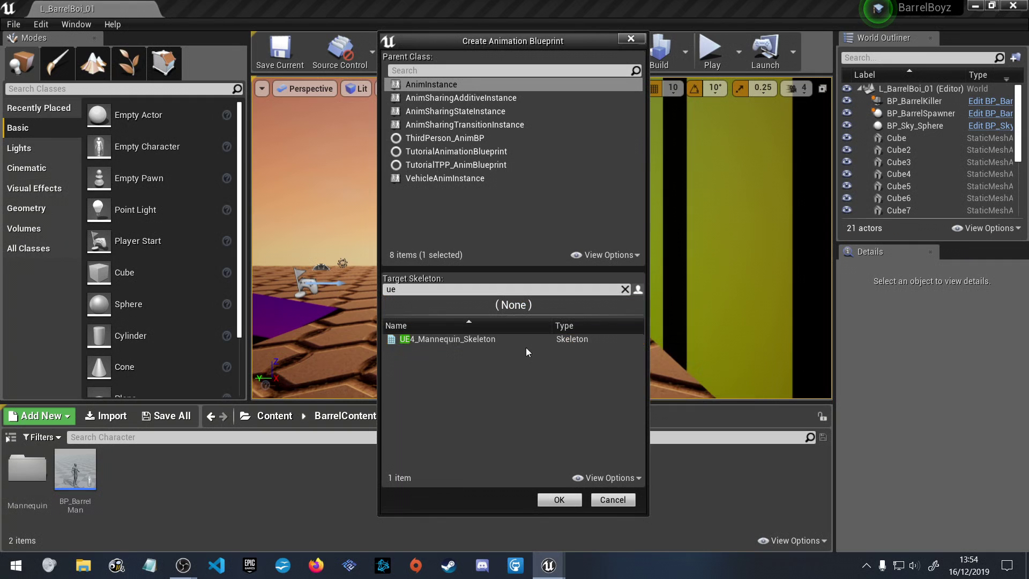
pyautogui.click(558, 499)
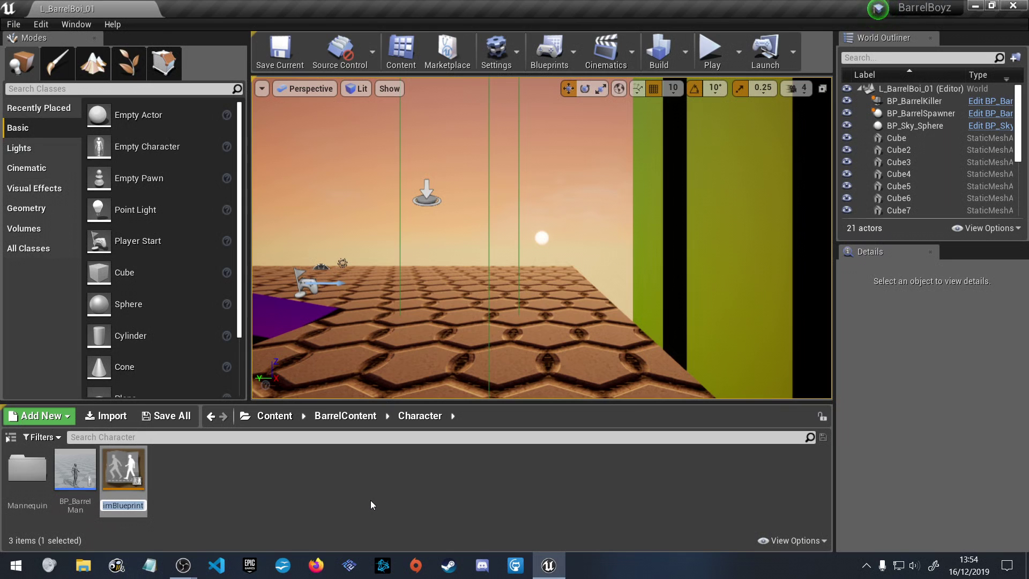
# Name the new Animation Blueprint AnimBP_BarrelMan
pyautogui.write('BP_Ba')
pyautogui.write('rrelMan')
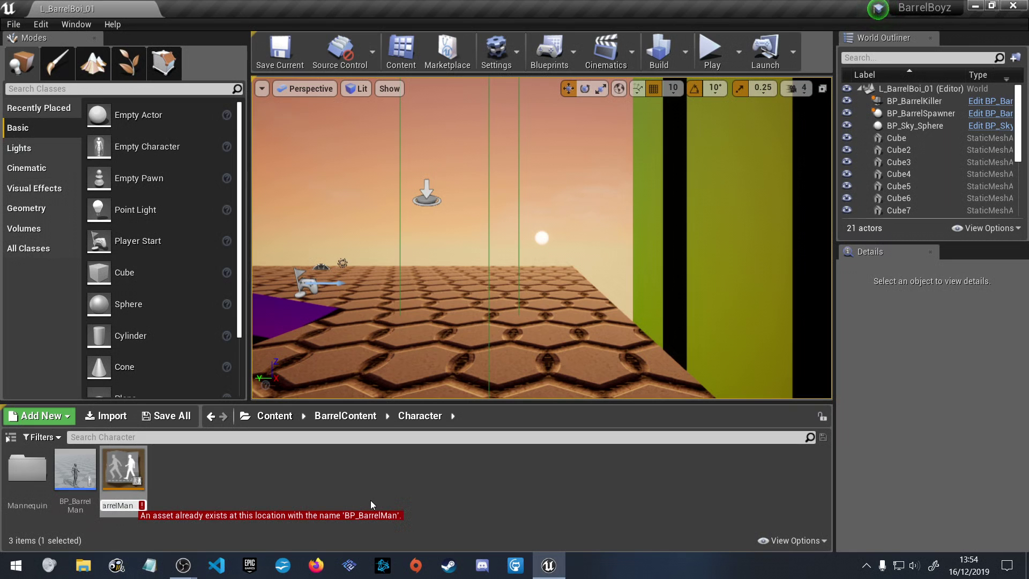
pyautogui.press('Home')
pyautogui.write('Anim')
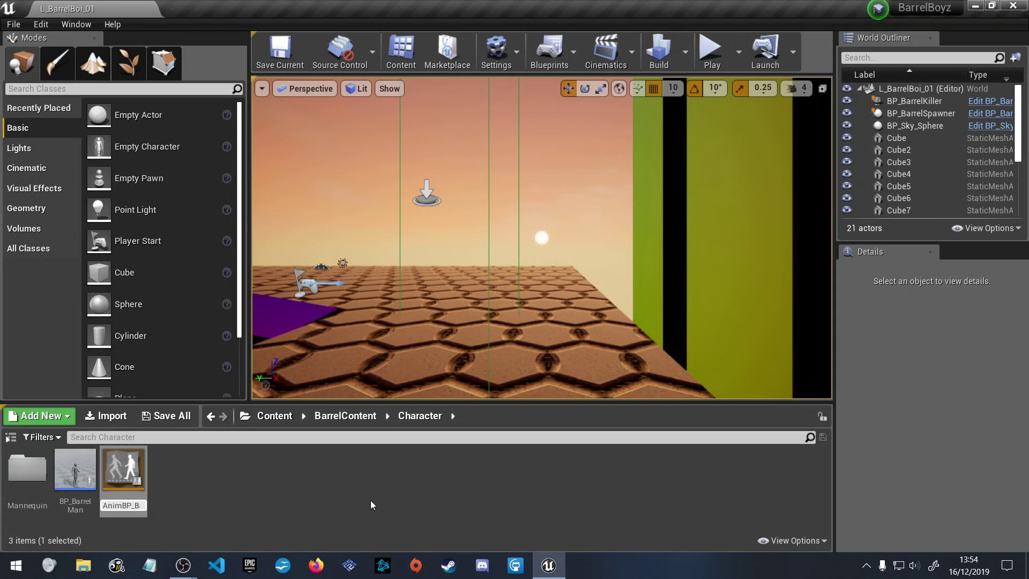
pyautogui.press('Return')
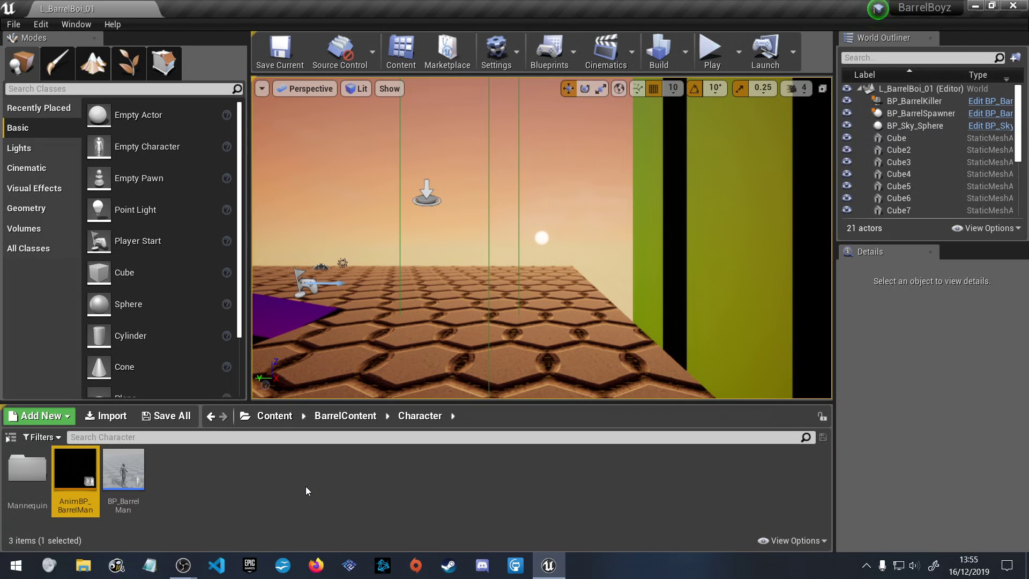
# Open AnimBP_BarrelMan for editing and dock its editor window beside the L_BarrelBoi_01 level tab
pyautogui.doubleClick(91, 466)
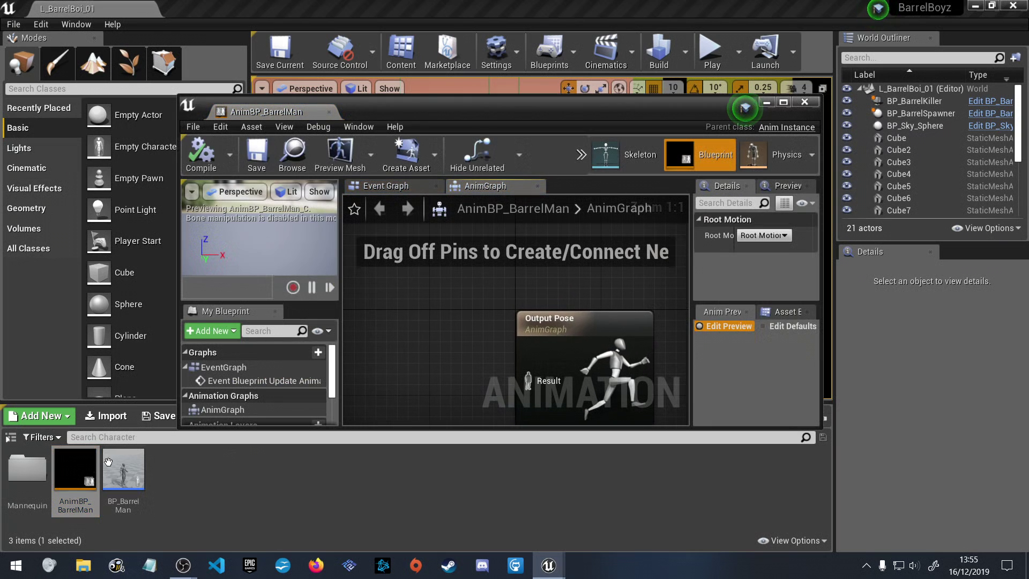
pyautogui.moveTo(252, 112); pyautogui.dragTo(212, 11)
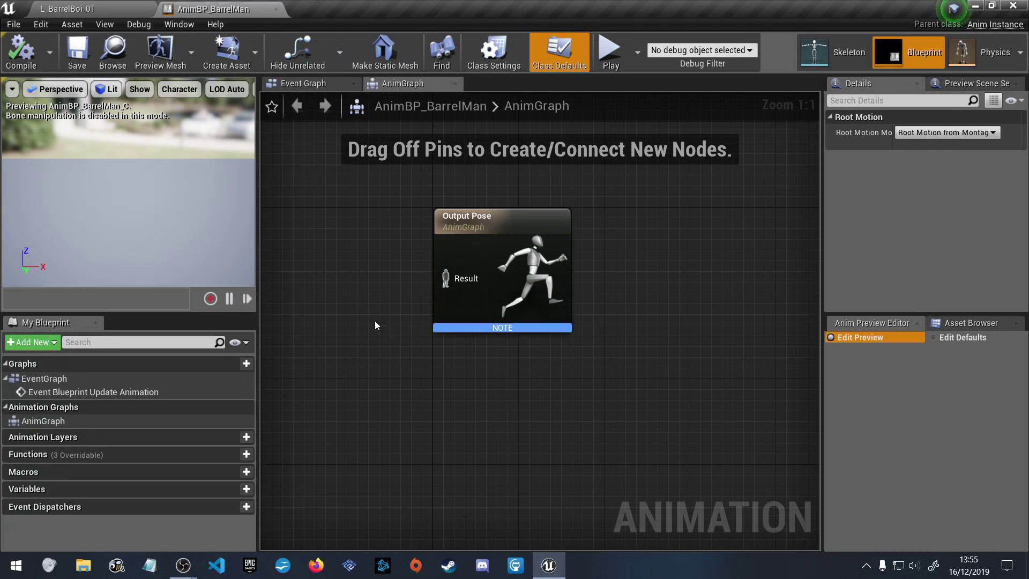
pyautogui.scroll(-2, 352, 372)
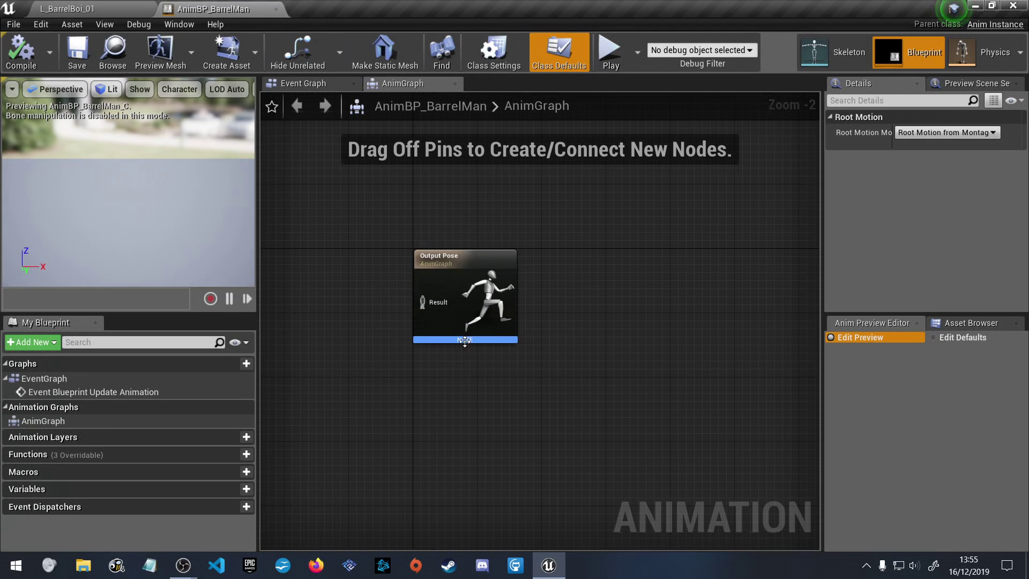
# Open the UE4_Mannequin_Skeleton from AnimBP_BarrelMan and examine its bone hierarchy, selecting the root and spine_03 bones
pyautogui.moveTo(464, 338)
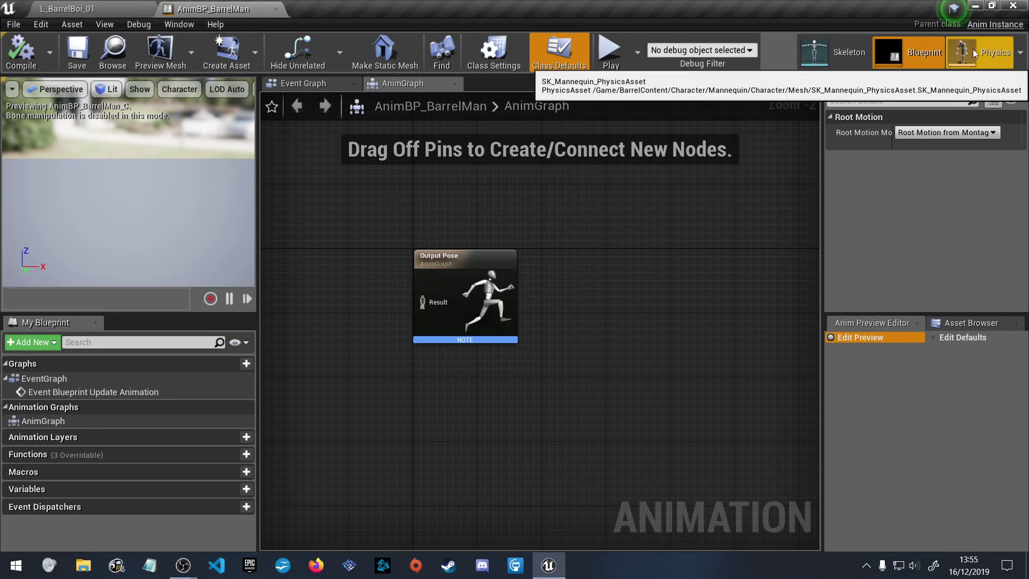
pyautogui.click(855, 49)
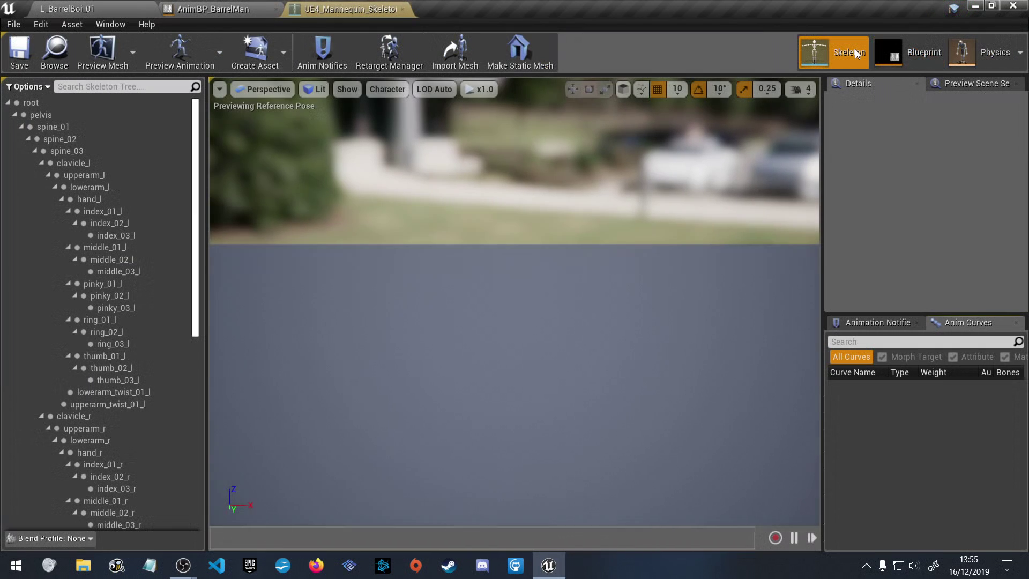
pyautogui.scroll(-5, 435, 314)
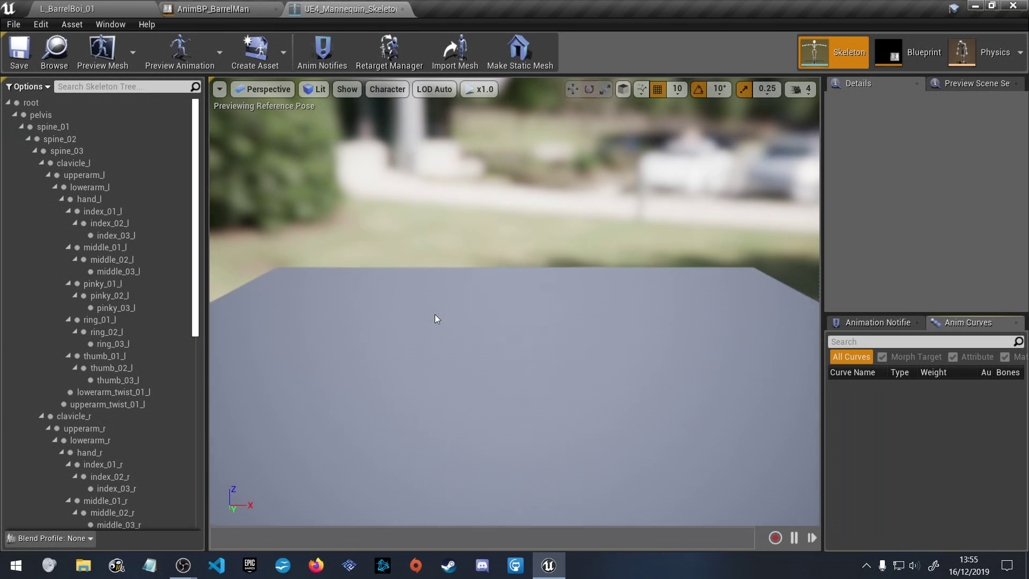
pyautogui.moveTo(445, 329)
pyautogui.mouseDown(button='right')
pyautogui.moveTo(599, 332)
pyautogui.moveTo(461, 329)
pyautogui.mouseUp(button='right')
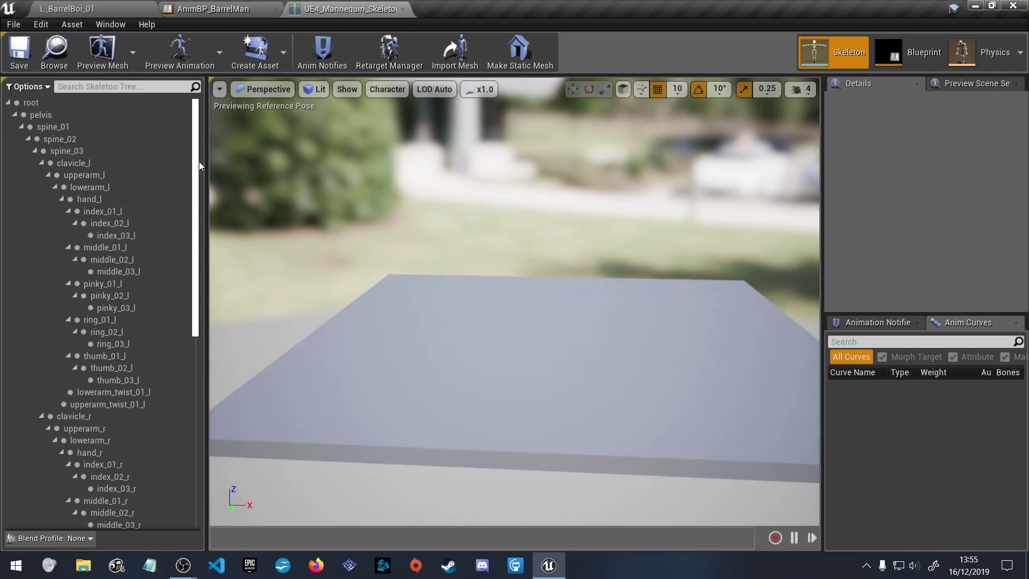
pyautogui.moveTo(195, 156); pyautogui.dragTo(180, 301)
pyautogui.scroll(10, 179, 307)
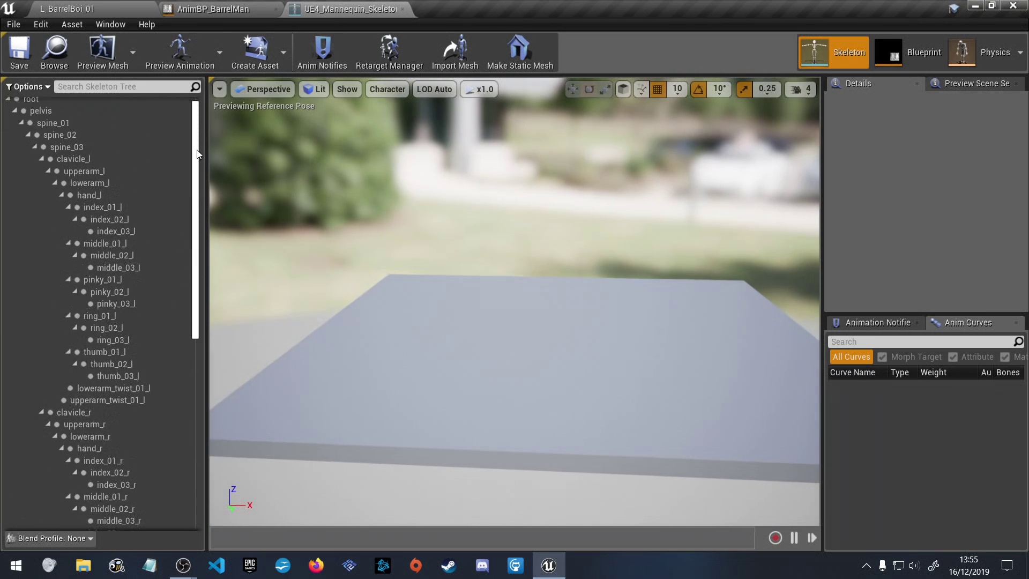
pyautogui.click(38, 101)
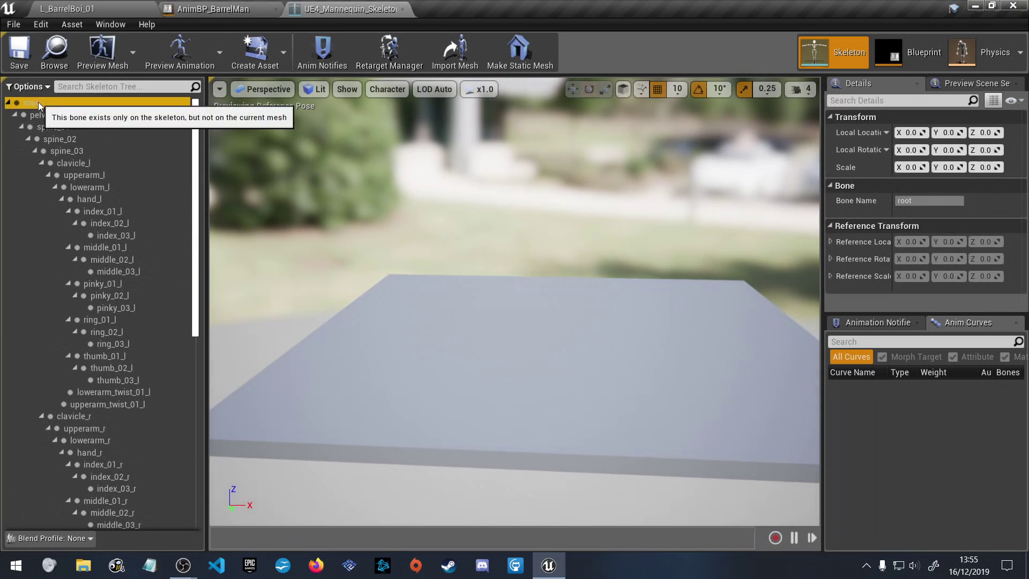
pyautogui.click(66, 147)
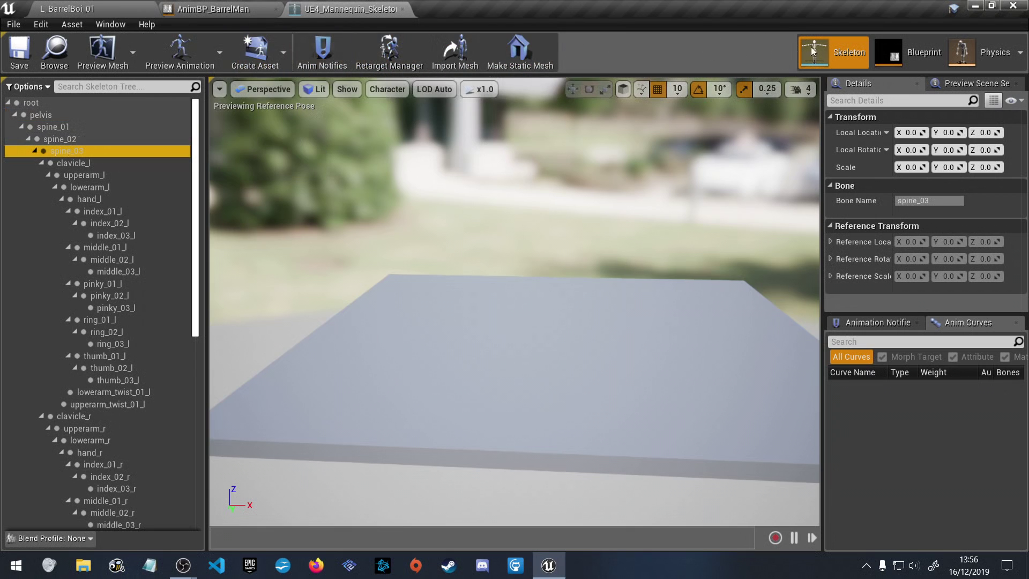
# Return to the AnimBP_BarrelMan blueprint and look at its Asset Browser and Anim Preview Editor
pyautogui.click(907, 54)
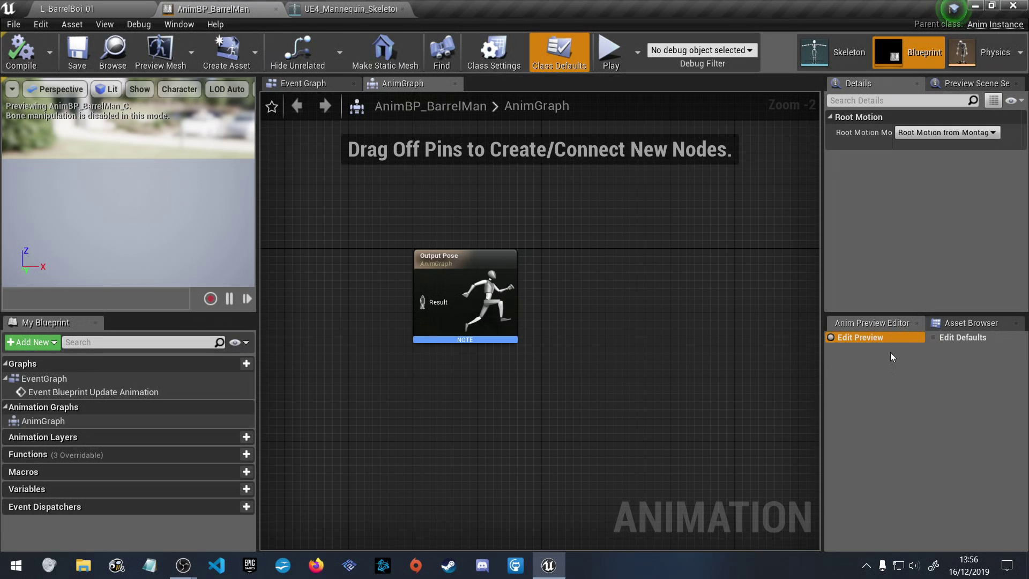
pyautogui.click(972, 322)
pyautogui.click(864, 322)
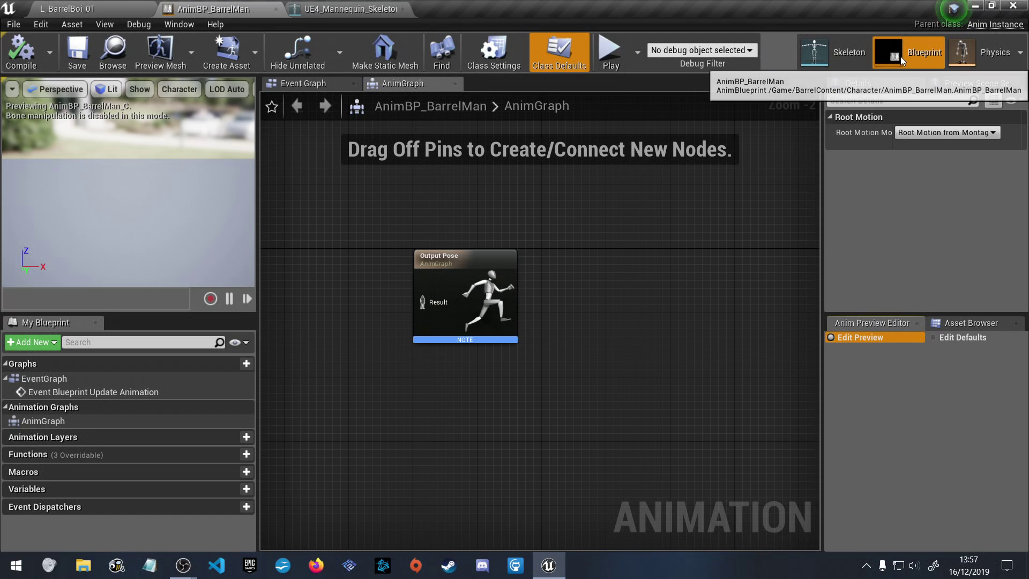
# Open the SK_Mannequin_PhysicsAsset with the default skeletal mesh, keeping the bodies that have no corresponding bones
pyautogui.click(987, 60)
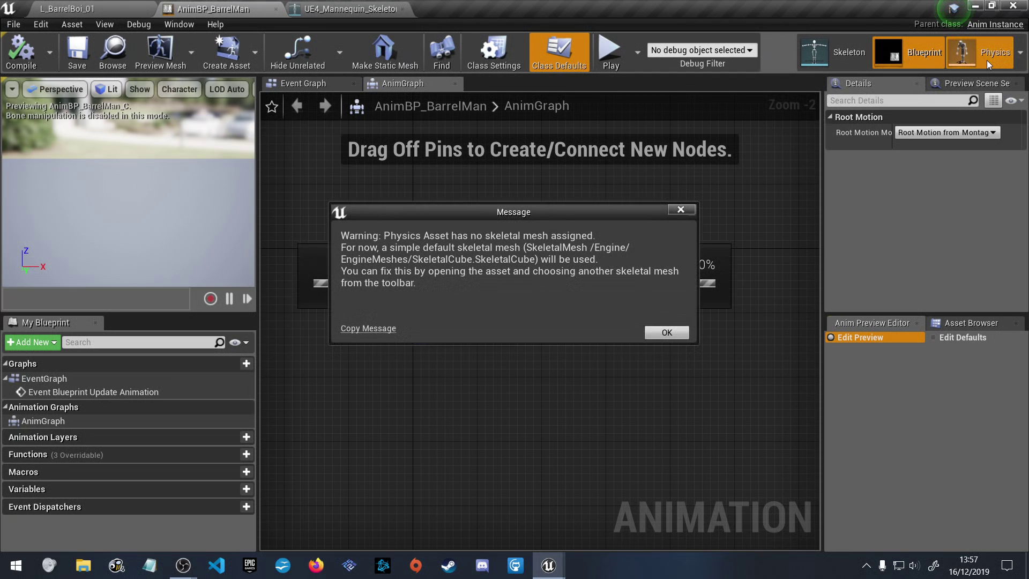
pyautogui.click(683, 212)
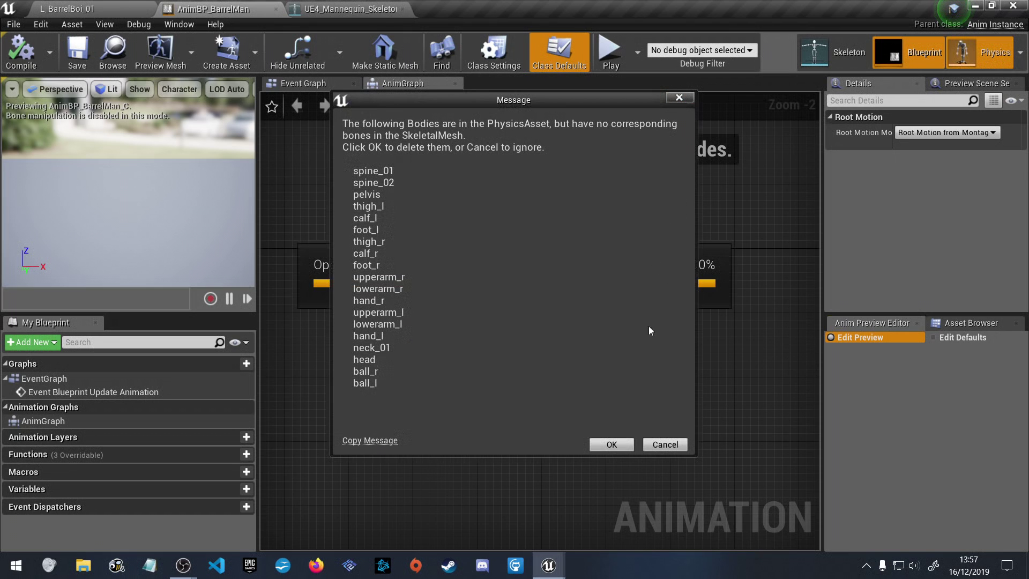
pyautogui.click(665, 444)
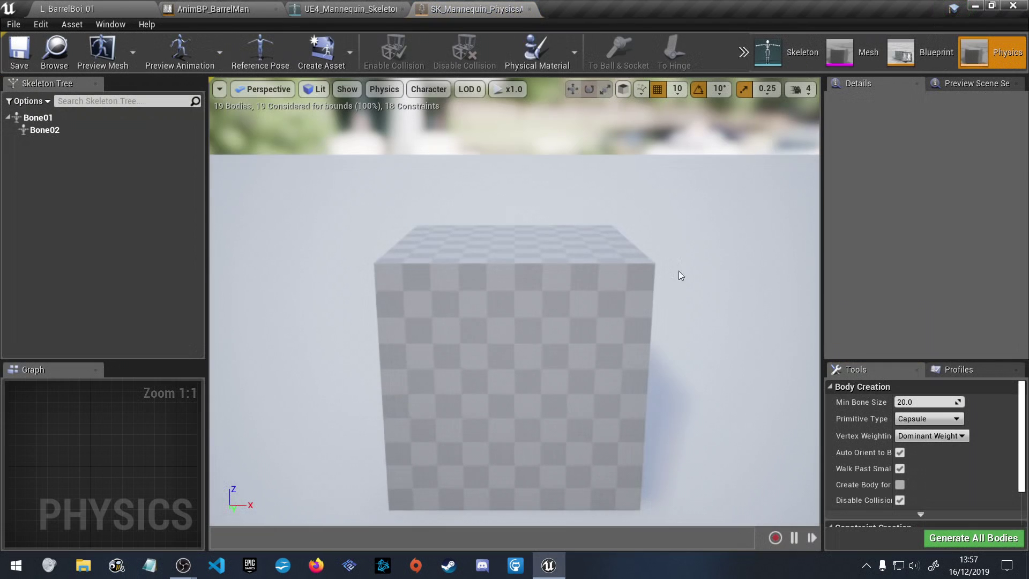
# Open the SkeletalCube mesh and its TutorialAnimationBlueprint, and examine the blueprint's AnimGraph, cube preview, graphs and variables
pyautogui.click(852, 50)
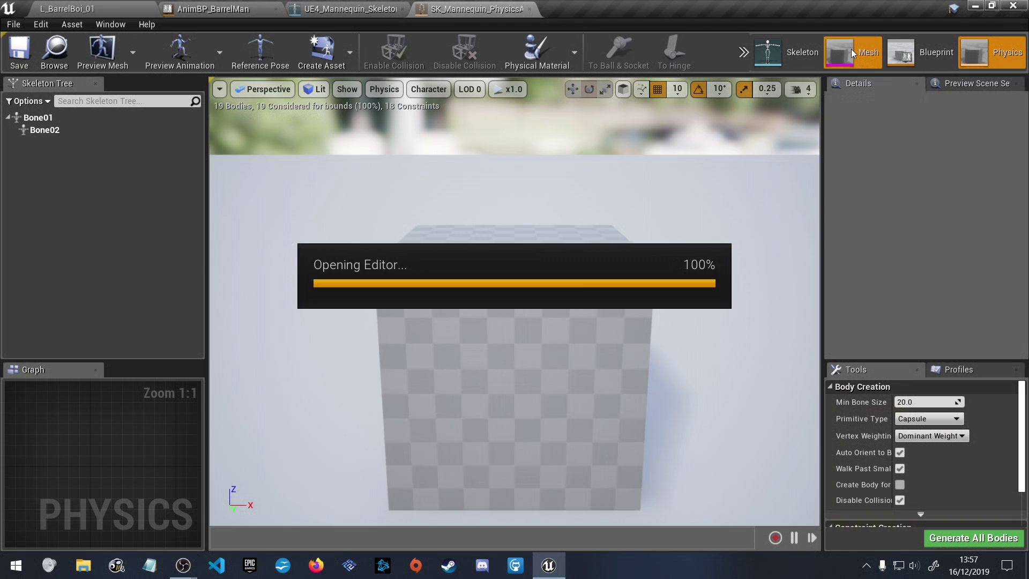
pyautogui.click(910, 57)
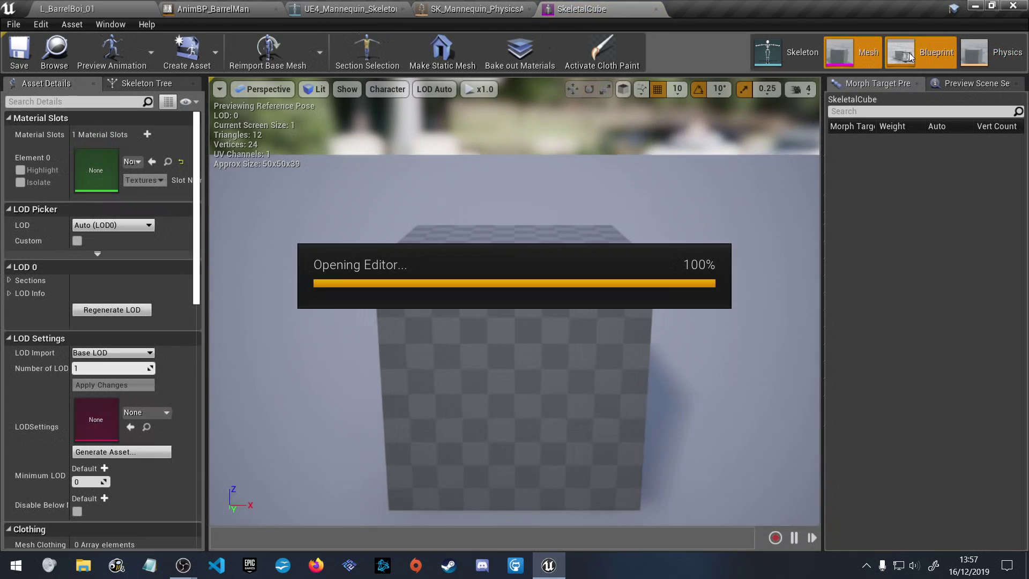
pyautogui.scroll(-3, 520, 351)
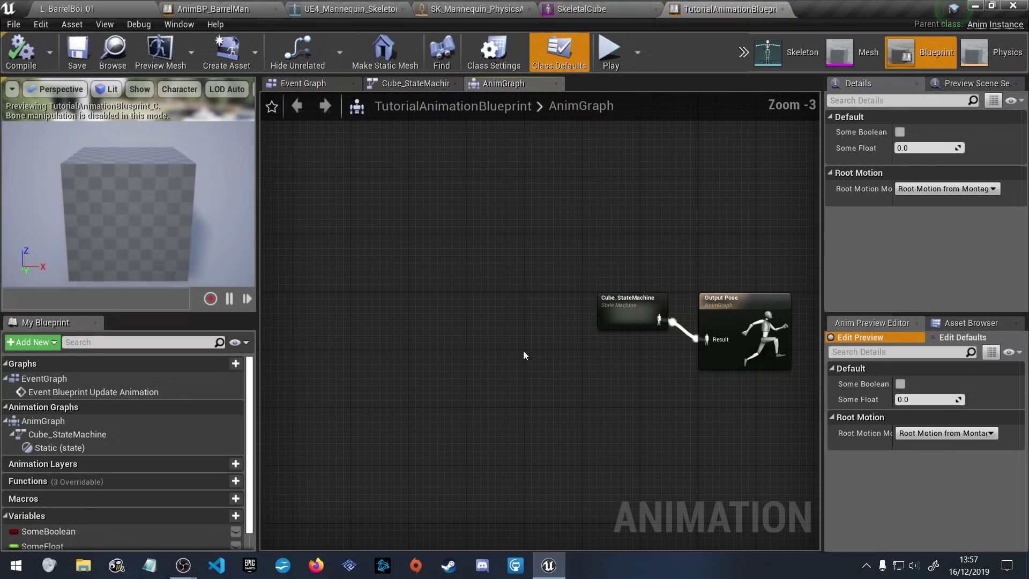
pyautogui.moveTo(704, 421); pyautogui.dragTo(554, 327, button='right')
pyautogui.moveTo(98, 201)
pyautogui.mouseDown()
pyautogui.moveTo(86, 204)
pyautogui.moveTo(132, 214)
pyautogui.moveTo(101, 188)
pyautogui.mouseUp()
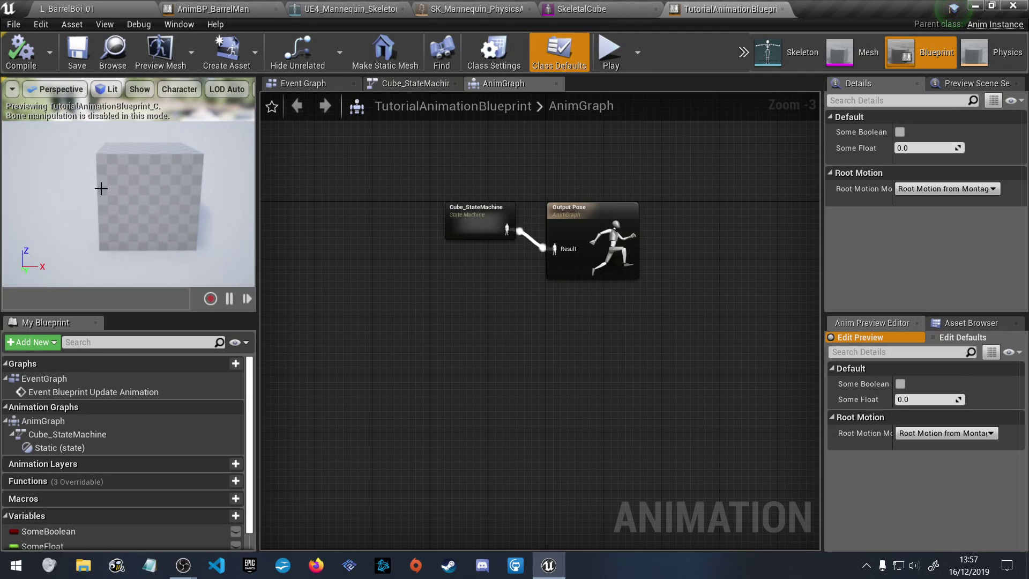
pyautogui.hotkey('ctrl', 'z')
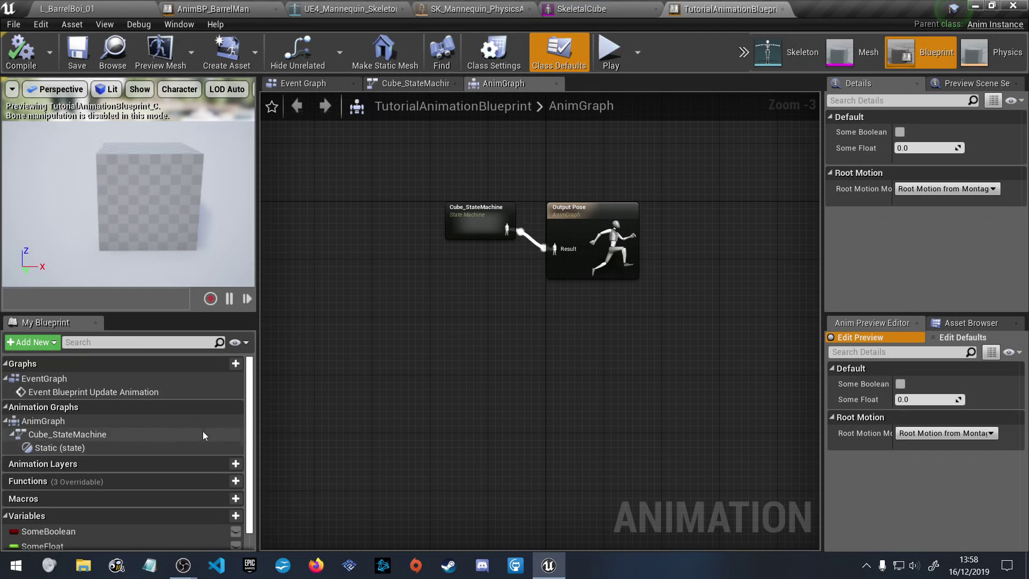
pyautogui.scroll(-1, 191, 434)
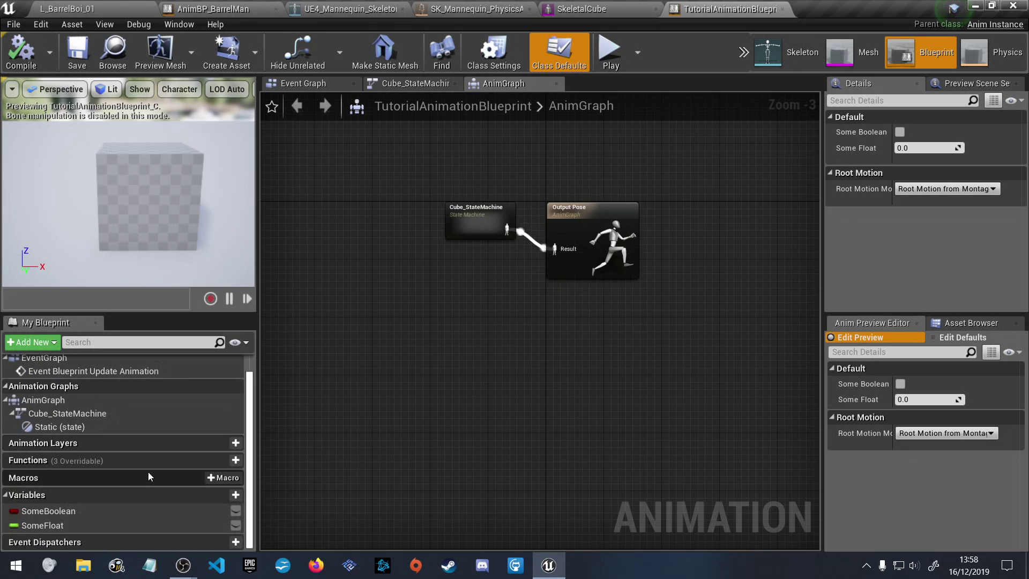
pyautogui.scroll(1, 131, 448)
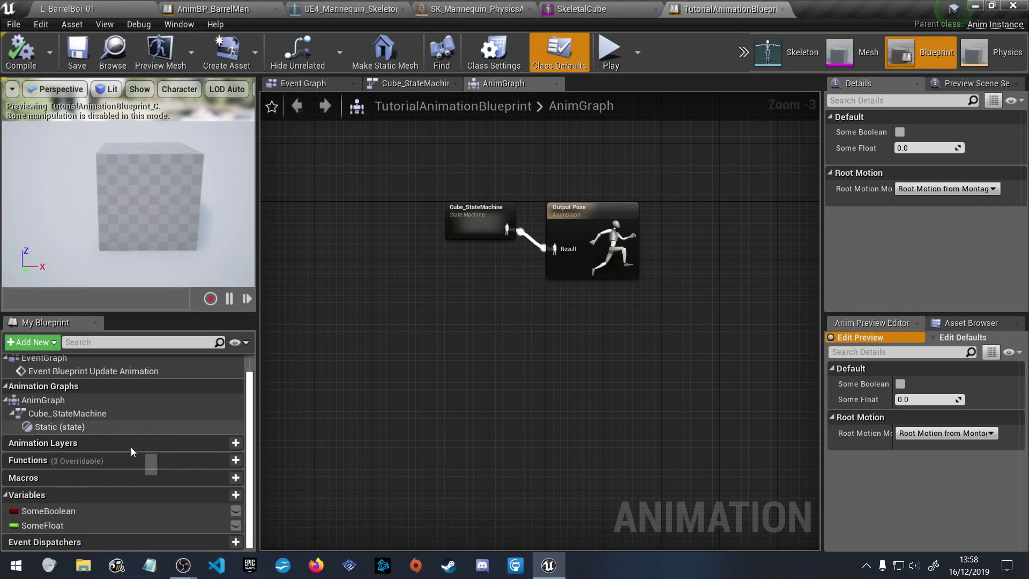
pyautogui.scroll(-1, 121, 474)
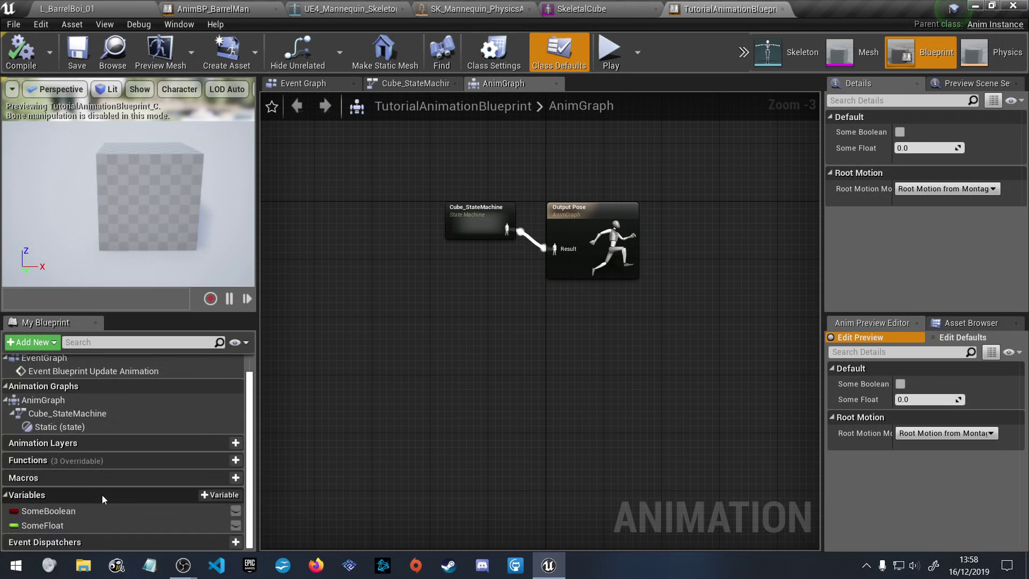
pyautogui.scroll(1, 57, 487)
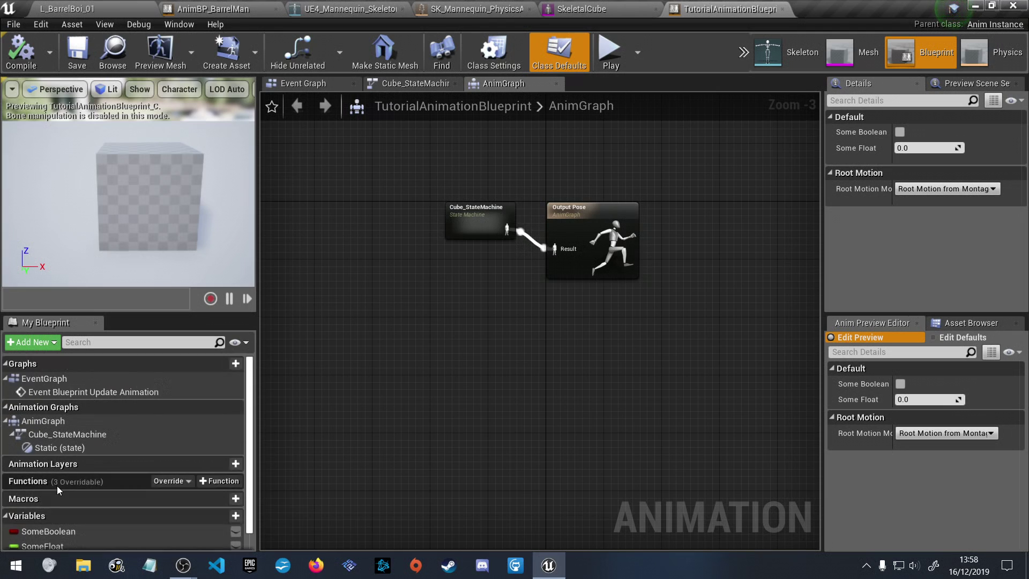
pyautogui.scroll(-1, 51, 482)
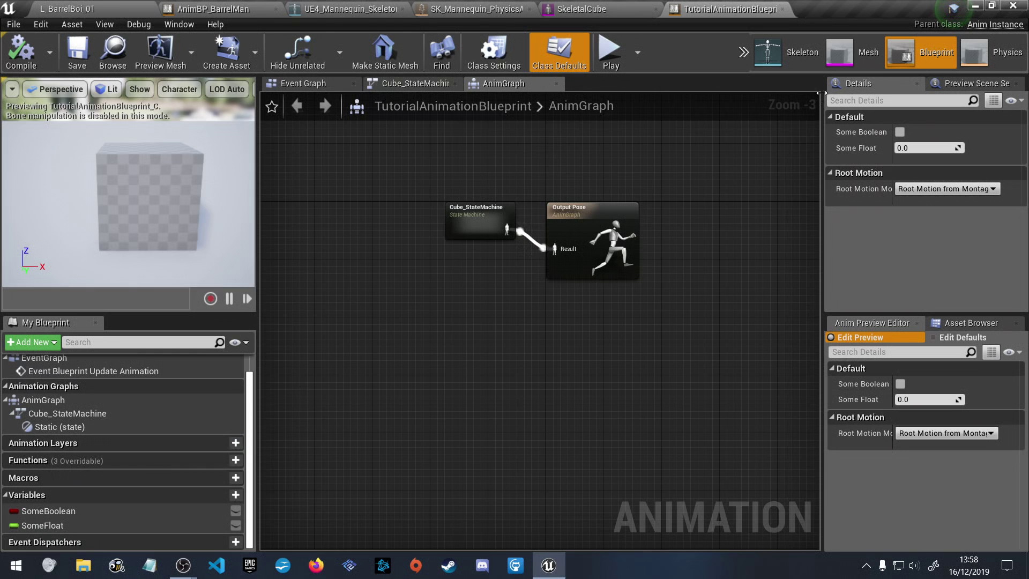
# View the SkeletalCube_Skeleton and the SkeletalCube mesh, ending on the skeleton
pyautogui.click(770, 59)
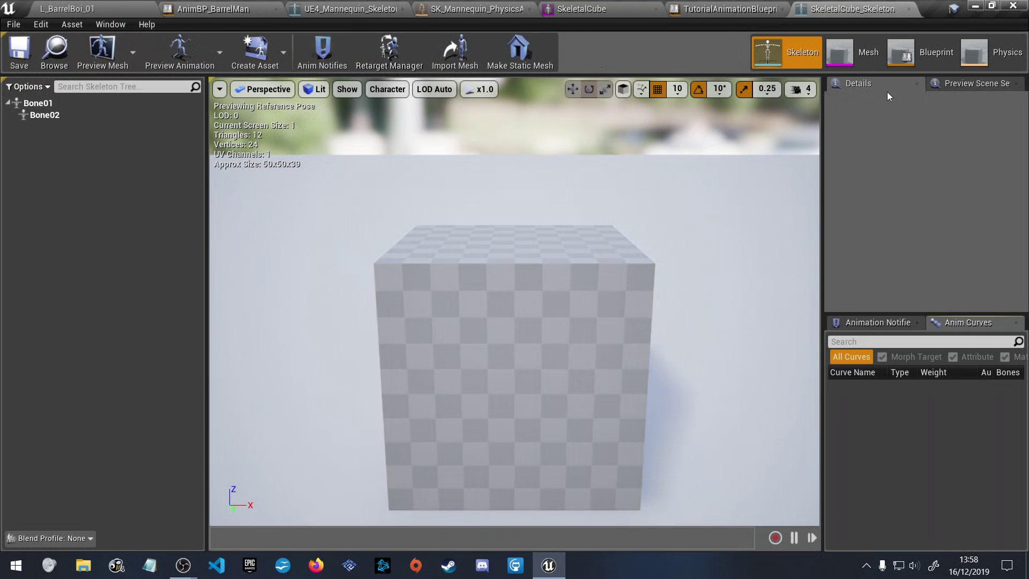
pyautogui.click(852, 51)
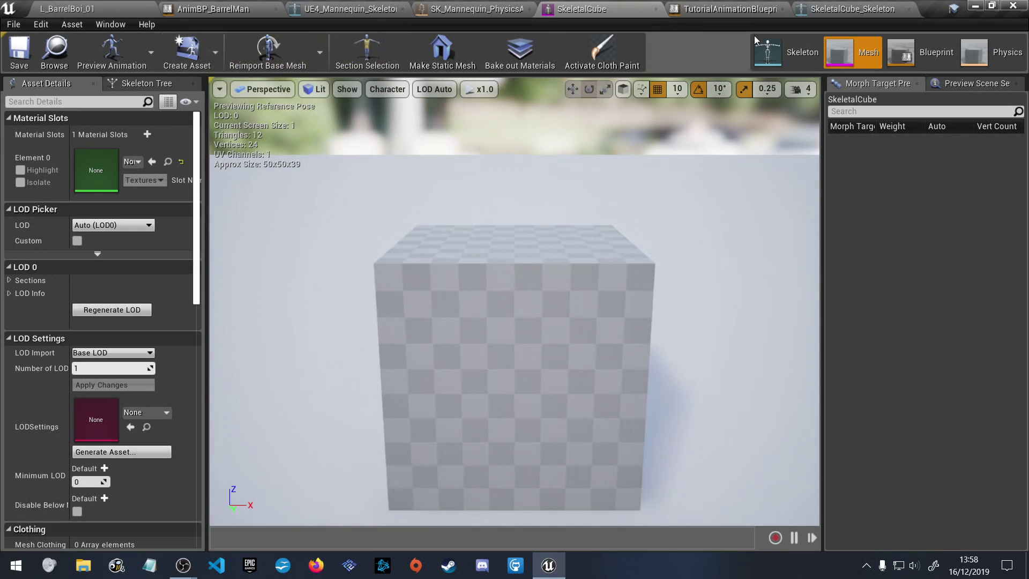
pyautogui.click(787, 52)
pyautogui.click(444, 53)
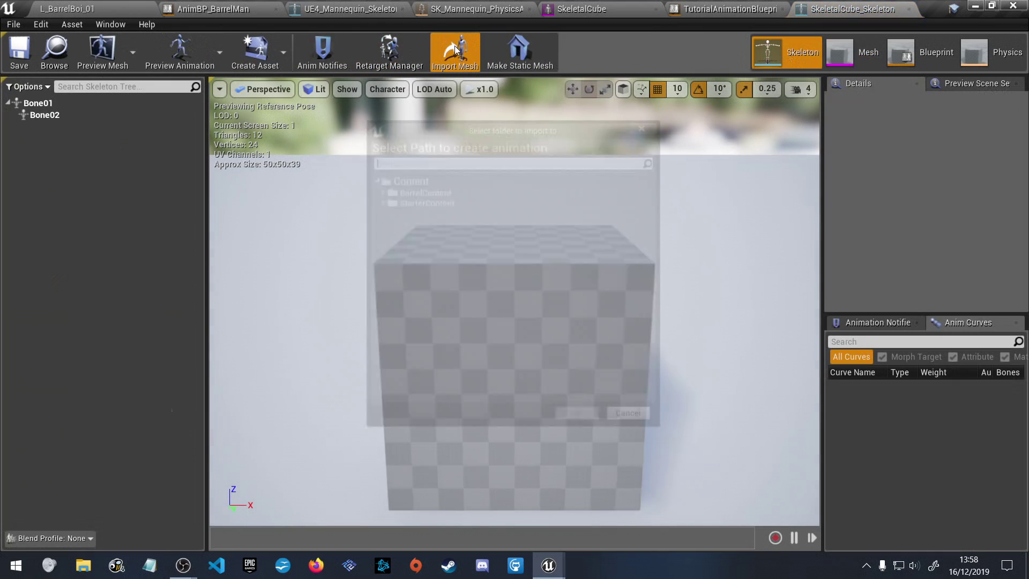
pyautogui.click(378, 190)
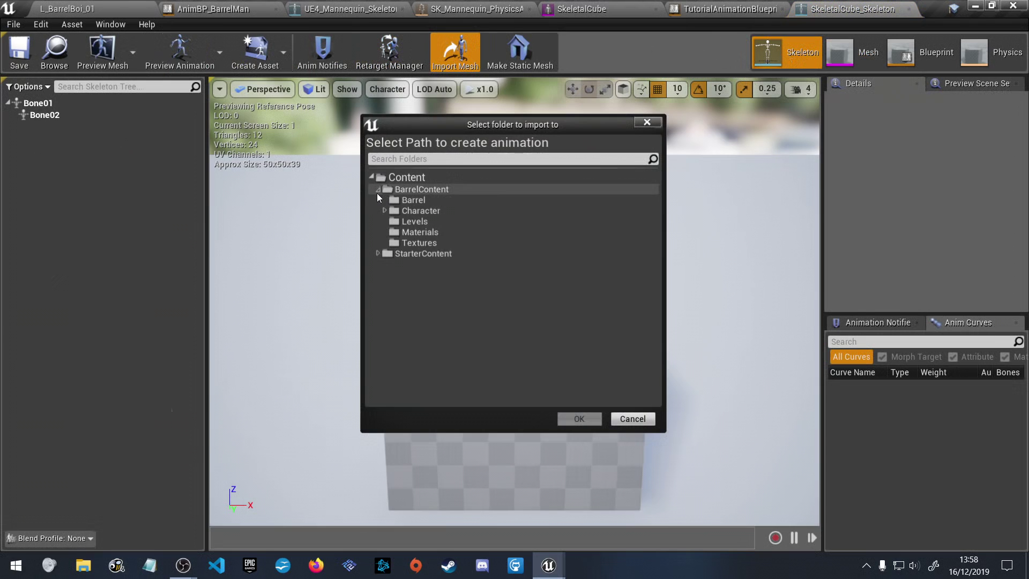
pyautogui.click(383, 210)
pyautogui.click(384, 211)
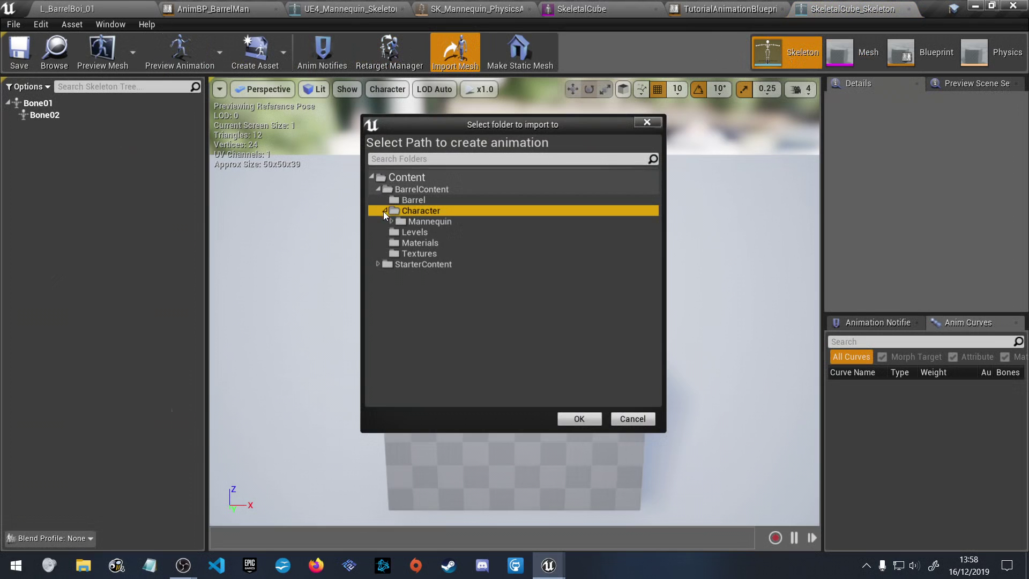
pyautogui.click(391, 221)
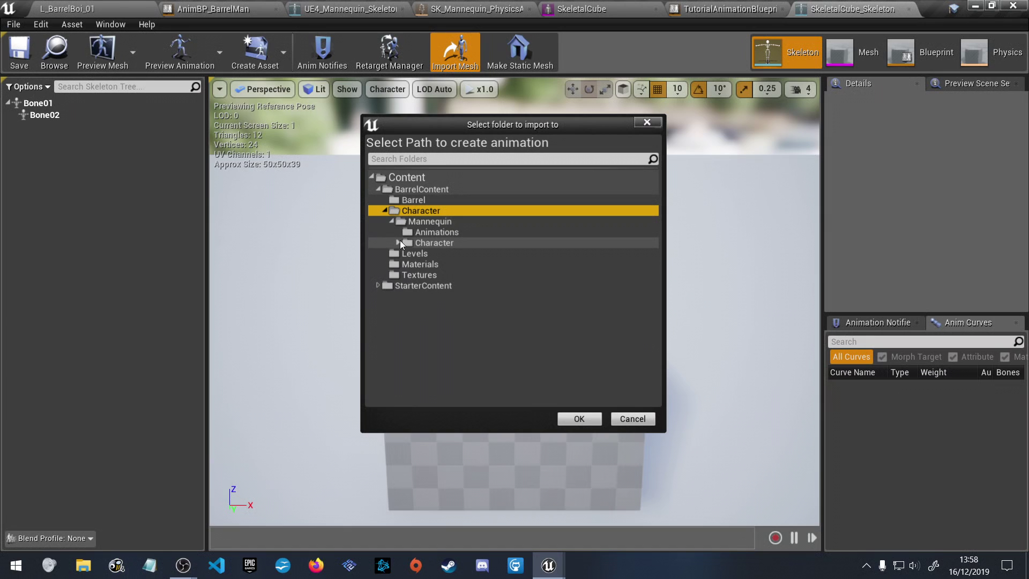
pyautogui.click(399, 242)
pyautogui.click(413, 266)
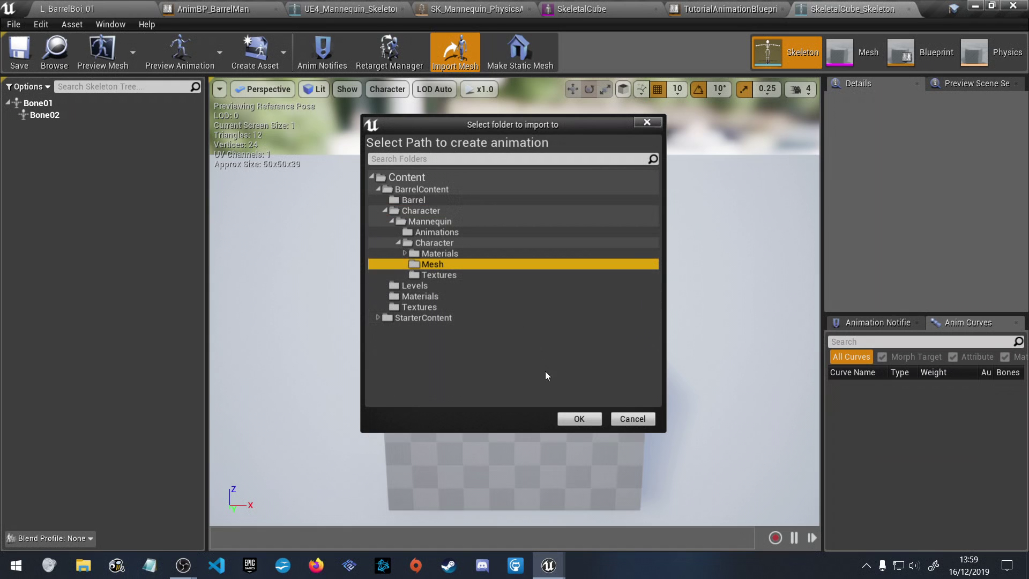
pyautogui.click(580, 418)
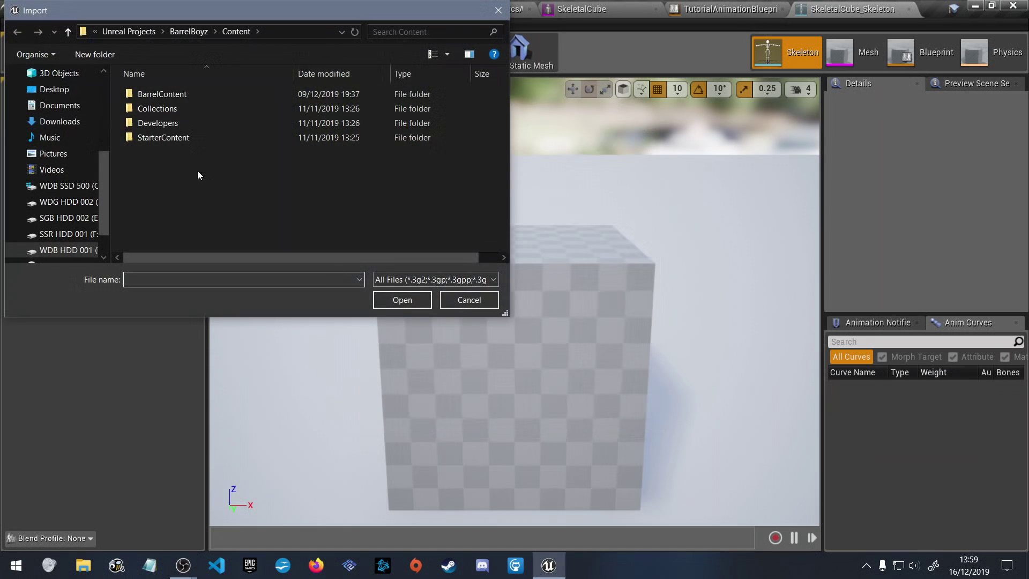
pyautogui.click(471, 305)
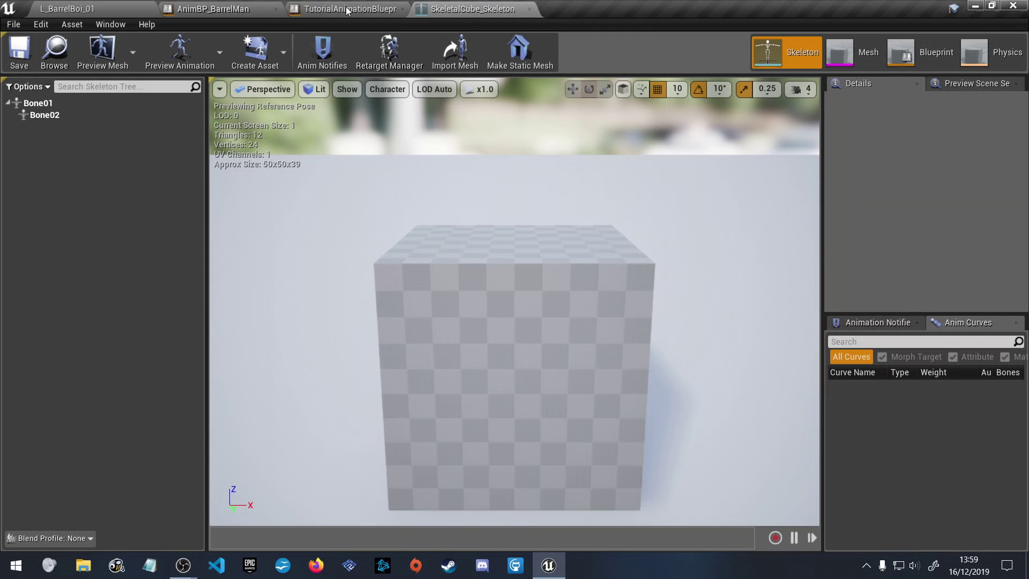
# Return to the AnimBP_BarrelMan AnimGraph and reopen its UE4_Mannequin_Skeleton
pyautogui.click(247, 8)
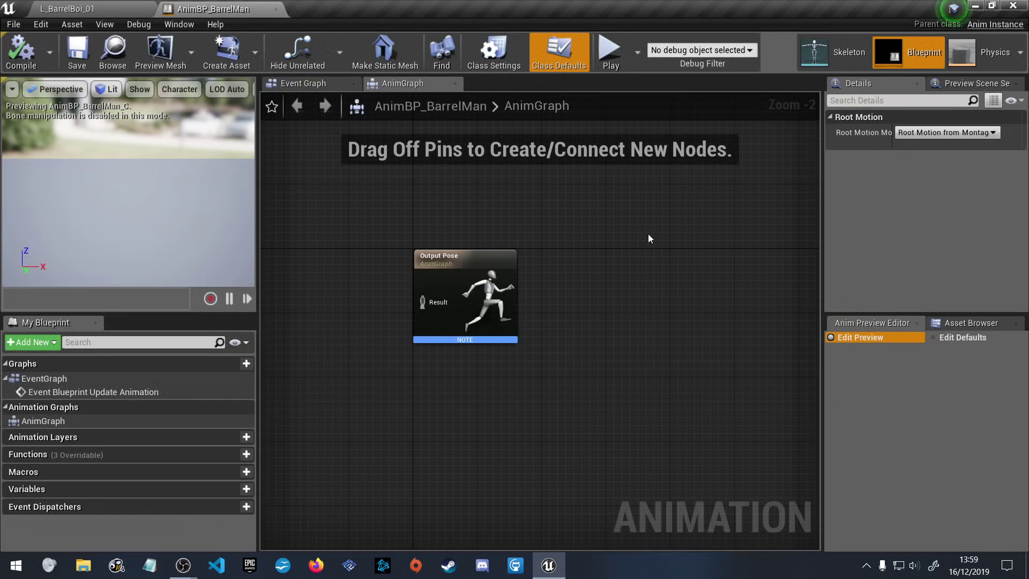
pyautogui.moveTo(351, 198); pyautogui.dragTo(435, 211)
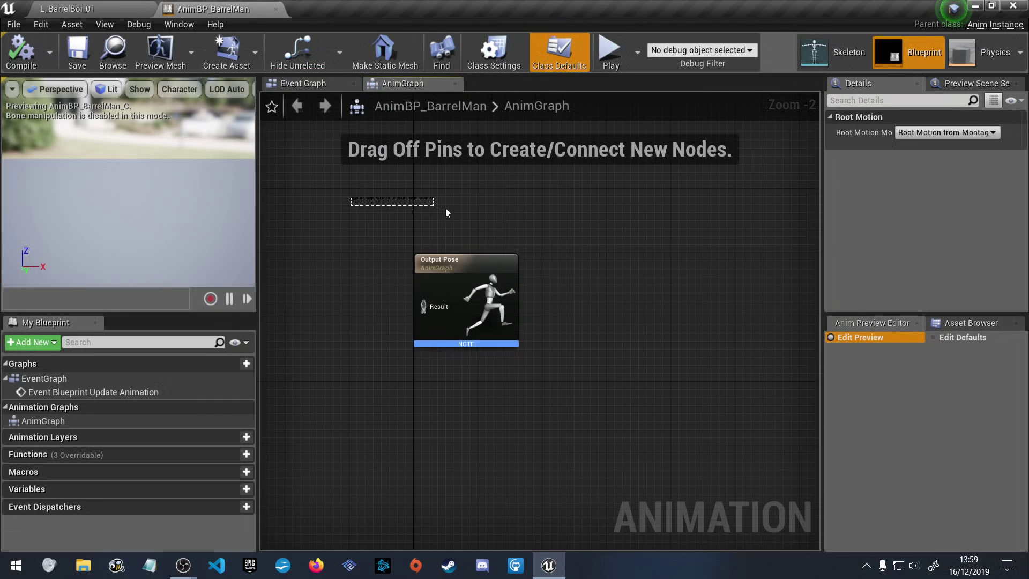
pyautogui.moveTo(433, 210); pyautogui.dragTo(538, 232, button='right')
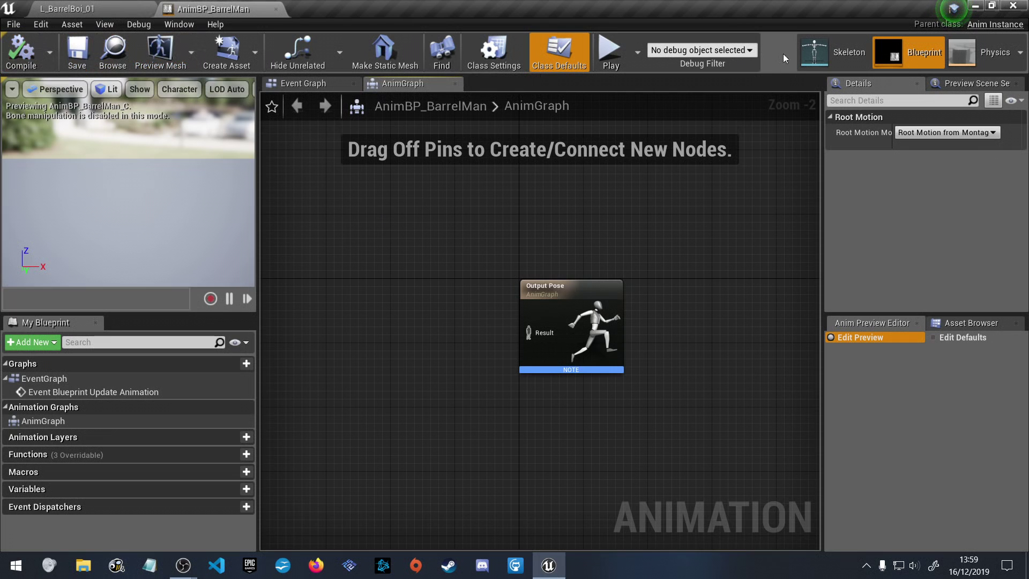
pyautogui.click(830, 53)
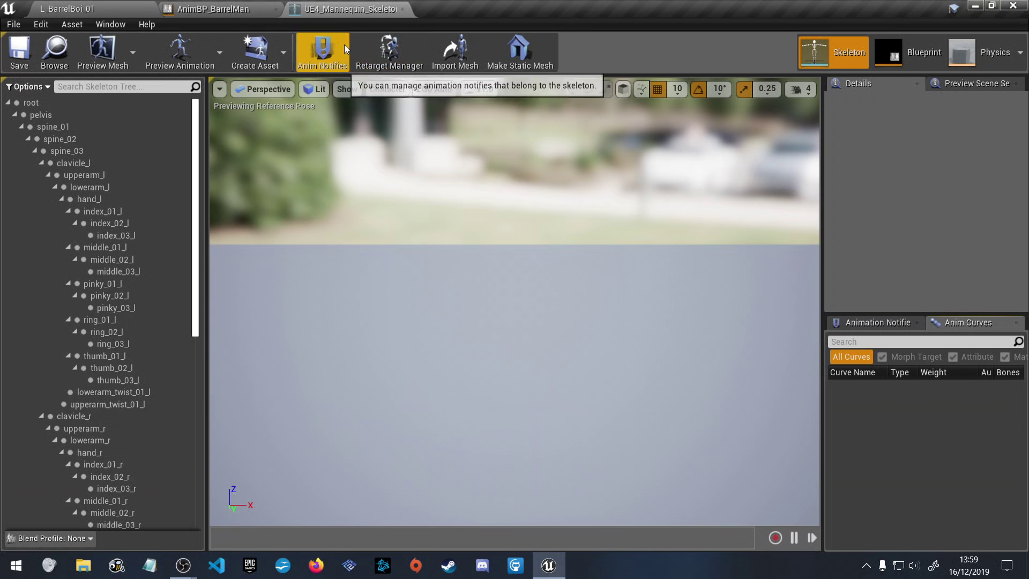
# Check the preview mesh choices for the UE4_Mannequin_Skeleton and the view options of the mesh picker
pyautogui.click(134, 47)
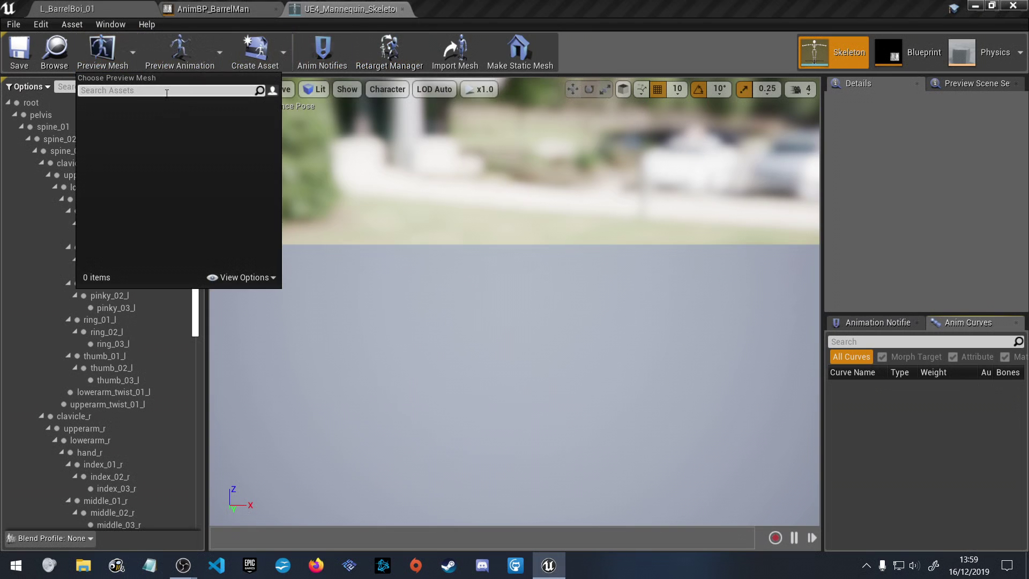
pyautogui.click(252, 278)
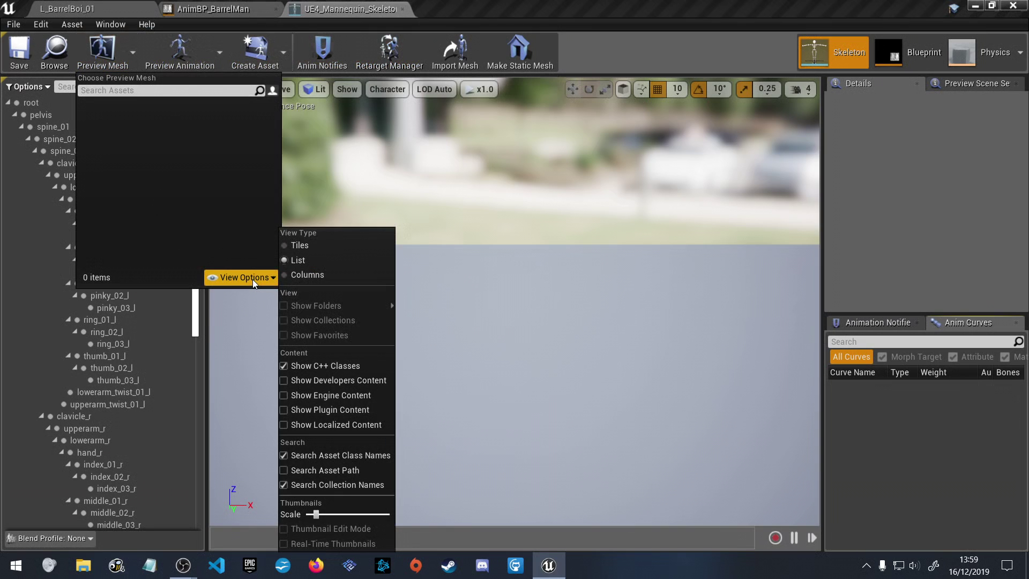
pyautogui.click(253, 279)
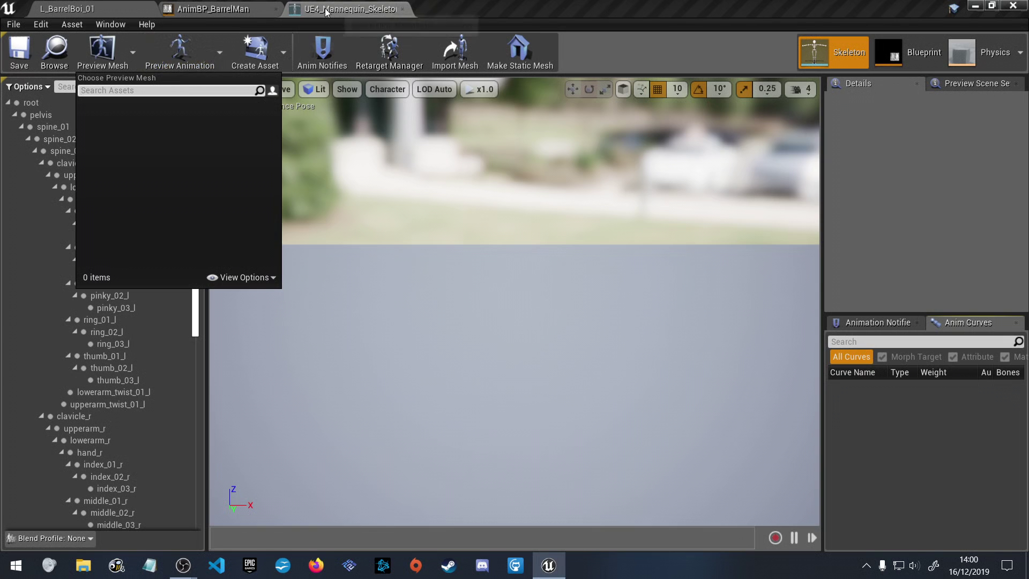
pyautogui.click(484, 326)
# Return to the AnimBP_BarrelMan blueprint and view its Event Graph, ending on the AnimGraph
pyautogui.click(224, 6)
pyautogui.scroll(-6, 423, 329)
pyautogui.scroll(6, 423, 328)
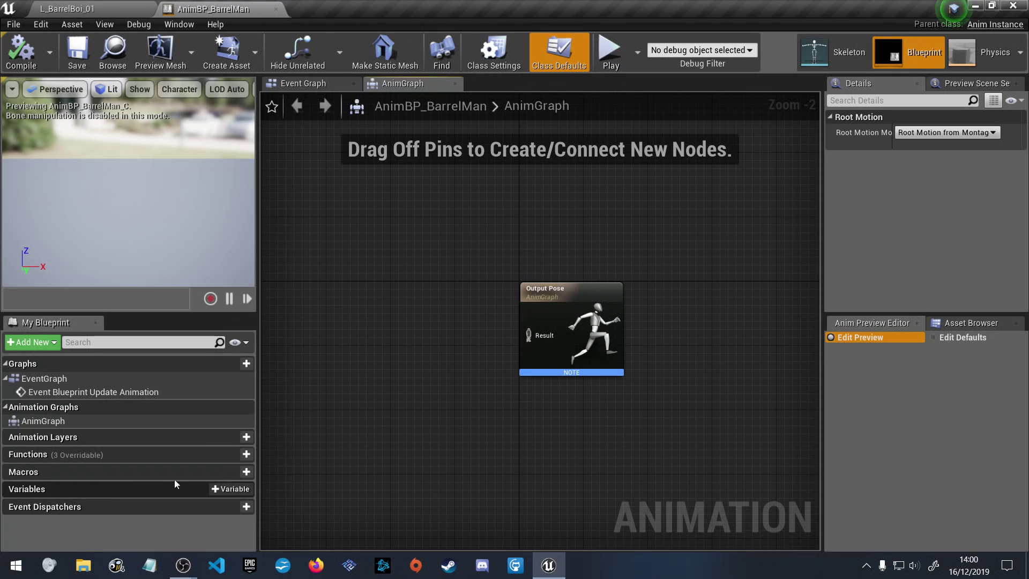
pyautogui.click(195, 487)
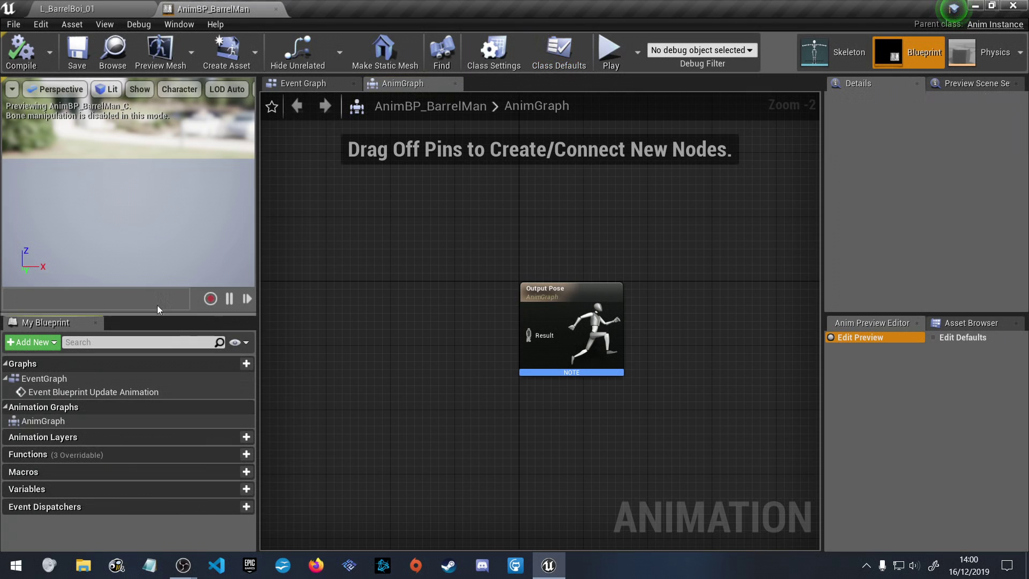
pyautogui.click(294, 84)
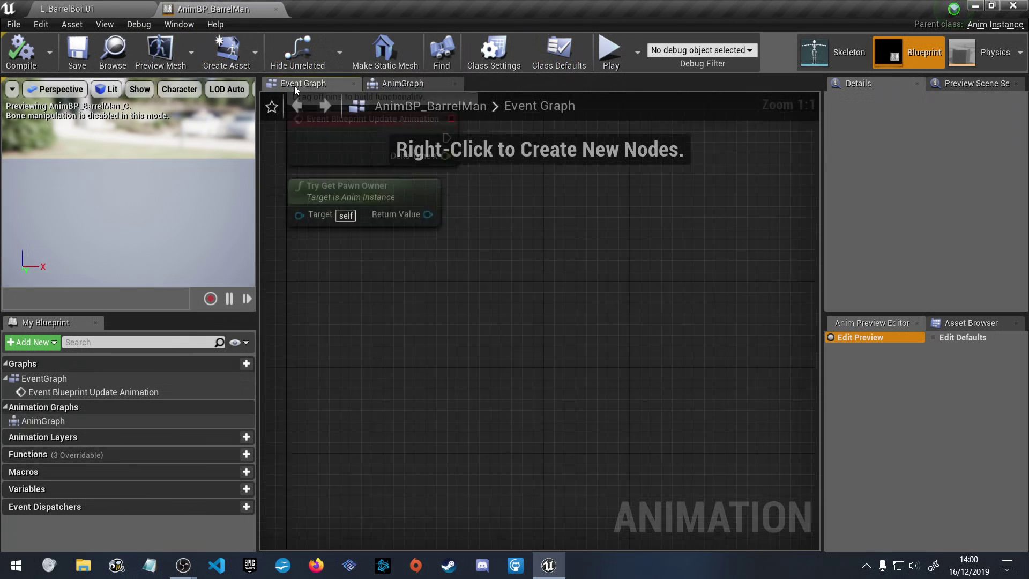
pyautogui.click(395, 87)
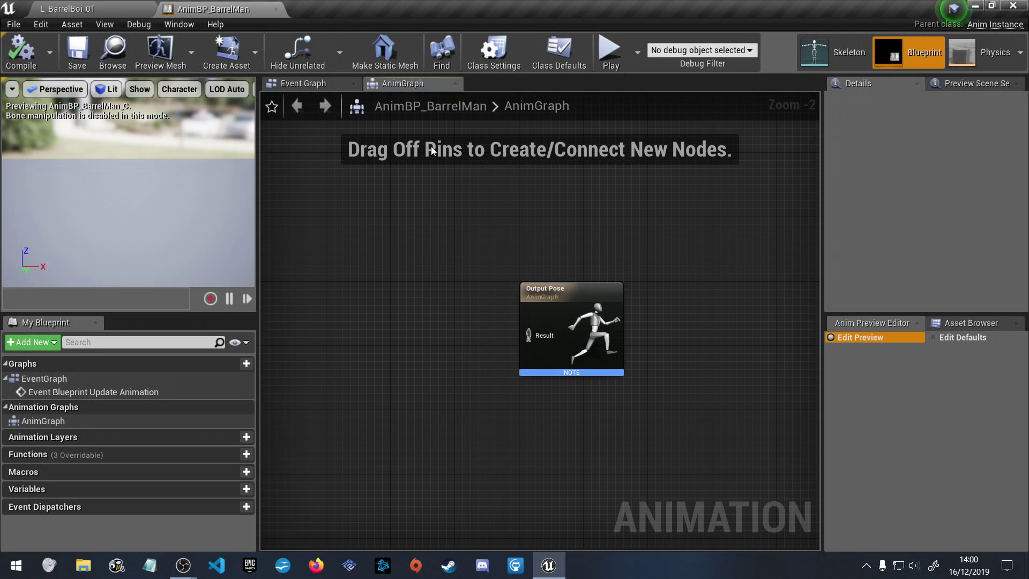
# Show the blueprint's class defaults and check the Root Motion Mode choices
pyautogui.click(541, 59)
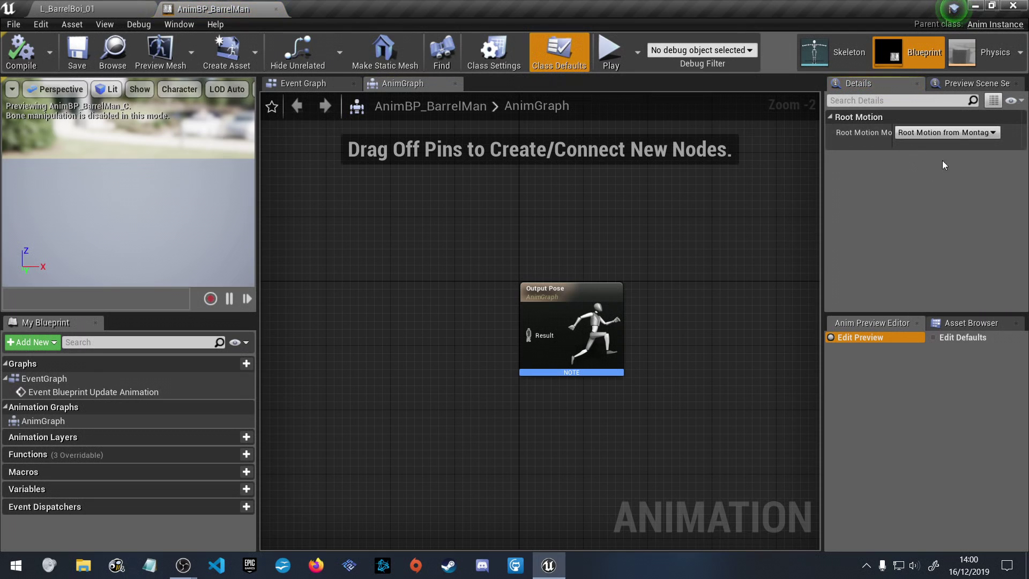
pyautogui.click(954, 133)
pyautogui.click(955, 133)
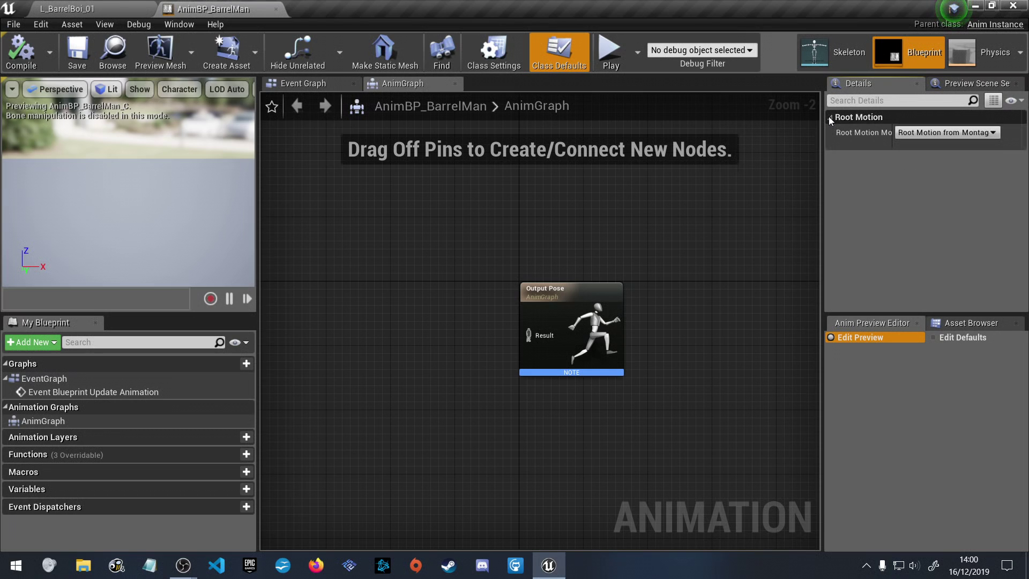
# Examine the preview scene settings, including the choices for the preview mesh and additional meshes
pyautogui.click(976, 83)
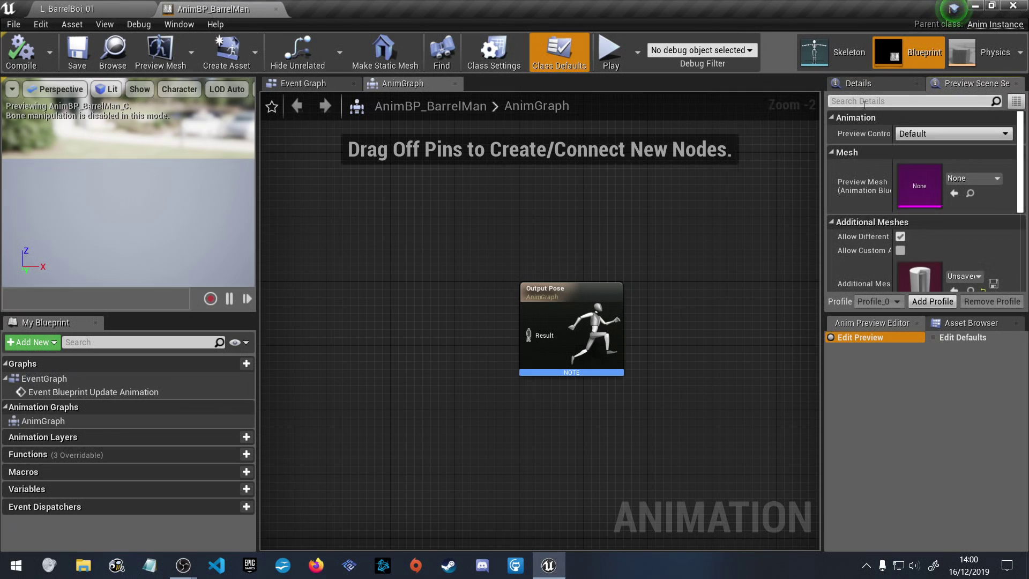
pyautogui.click(976, 178)
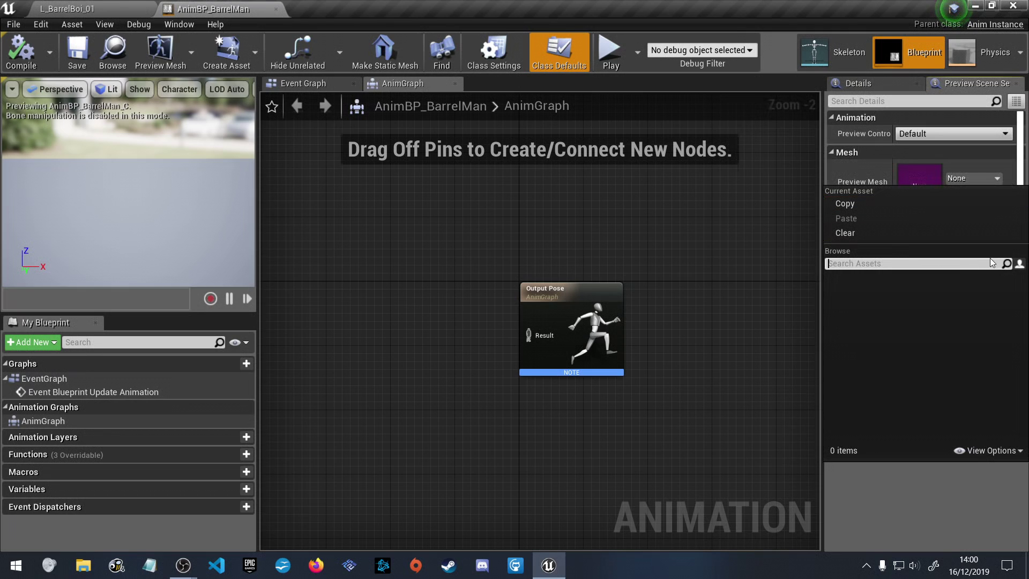
pyautogui.click(966, 173)
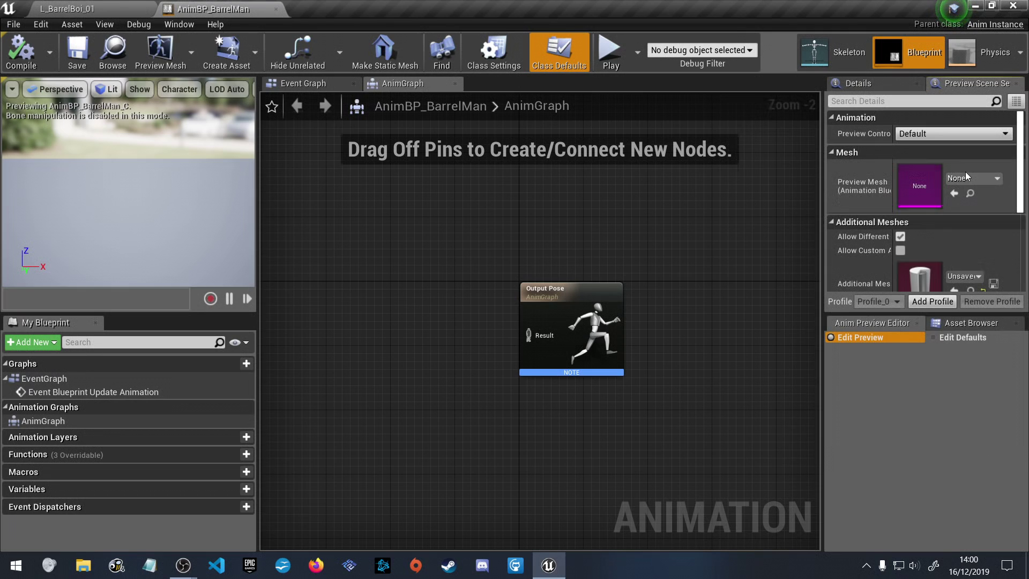
pyautogui.click(963, 274)
pyautogui.click(963, 274)
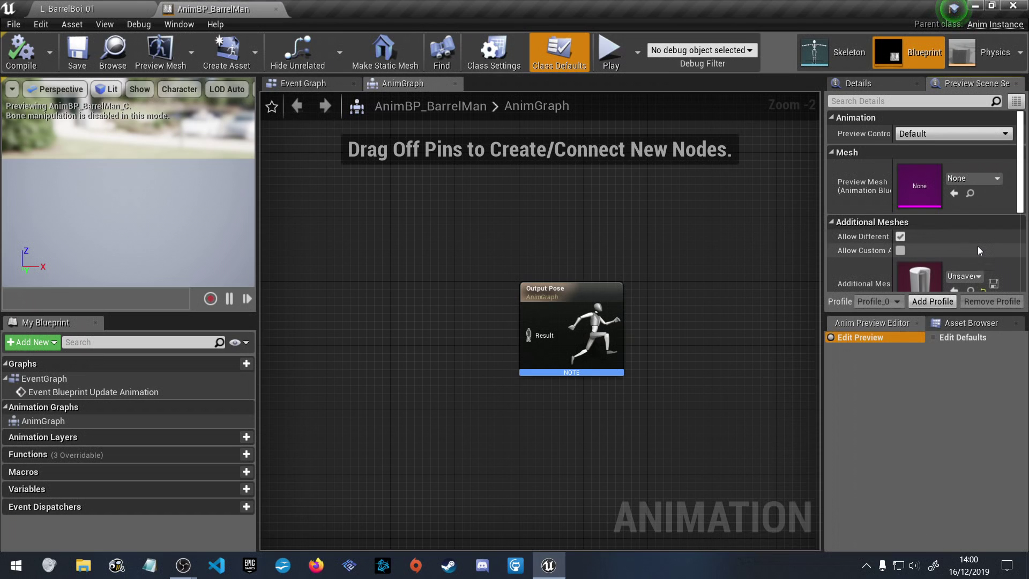
pyautogui.scroll(-5, 978, 246)
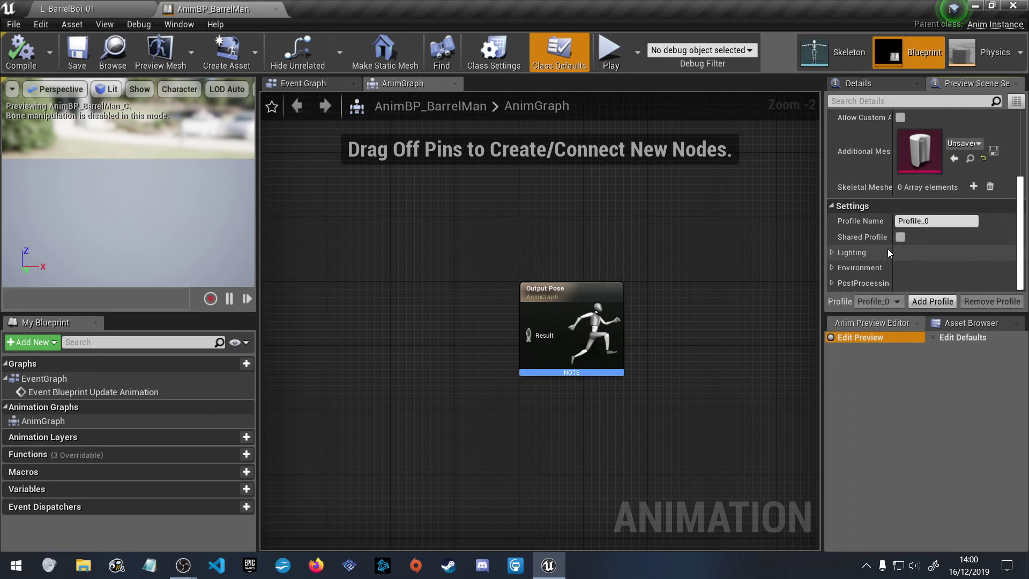
pyautogui.scroll(5, 866, 278)
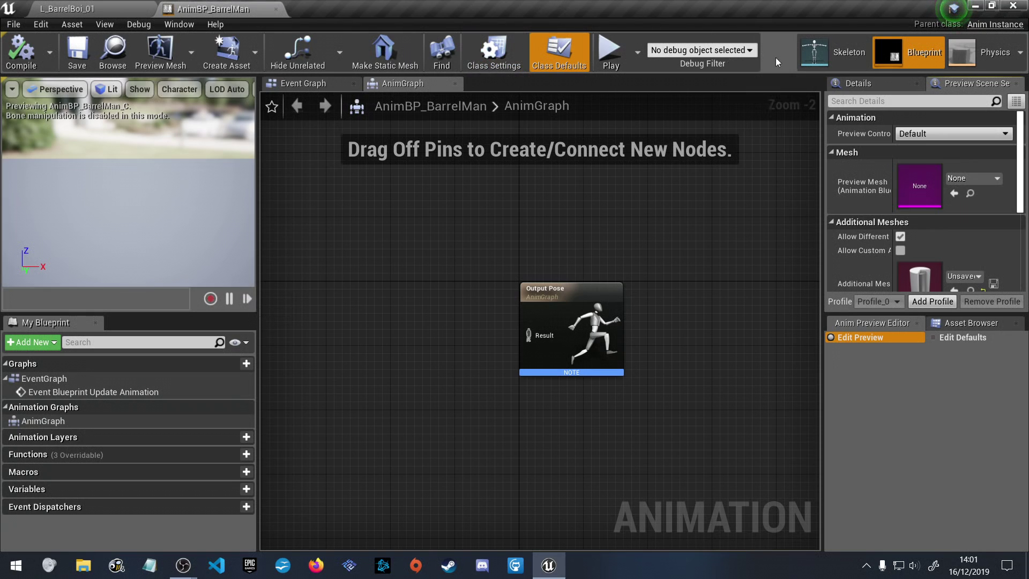
# Widen the preview viewport and My Blueprint area, and check the available play modes and physics assets
pyautogui.click(641, 53)
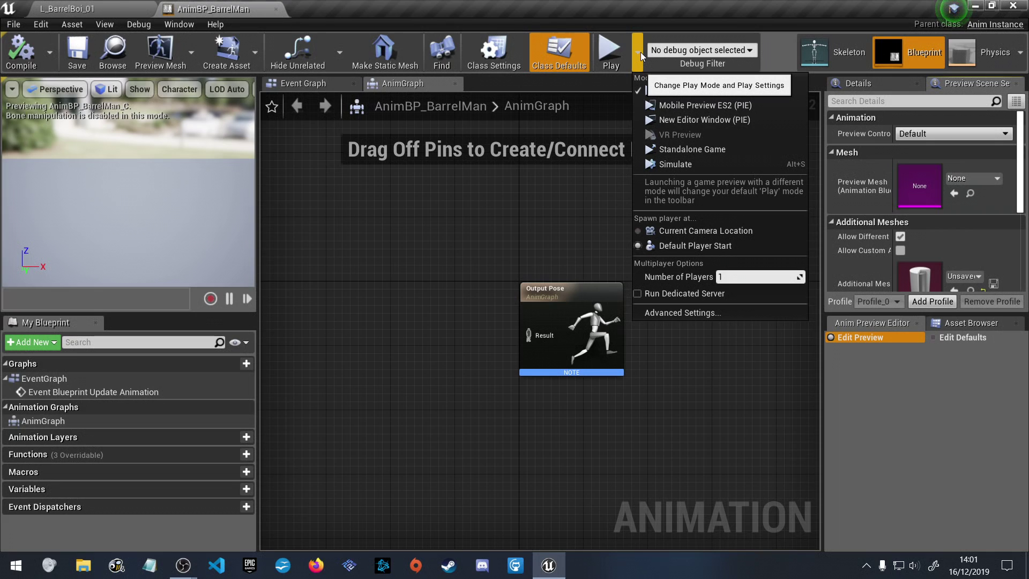
pyautogui.click(641, 53)
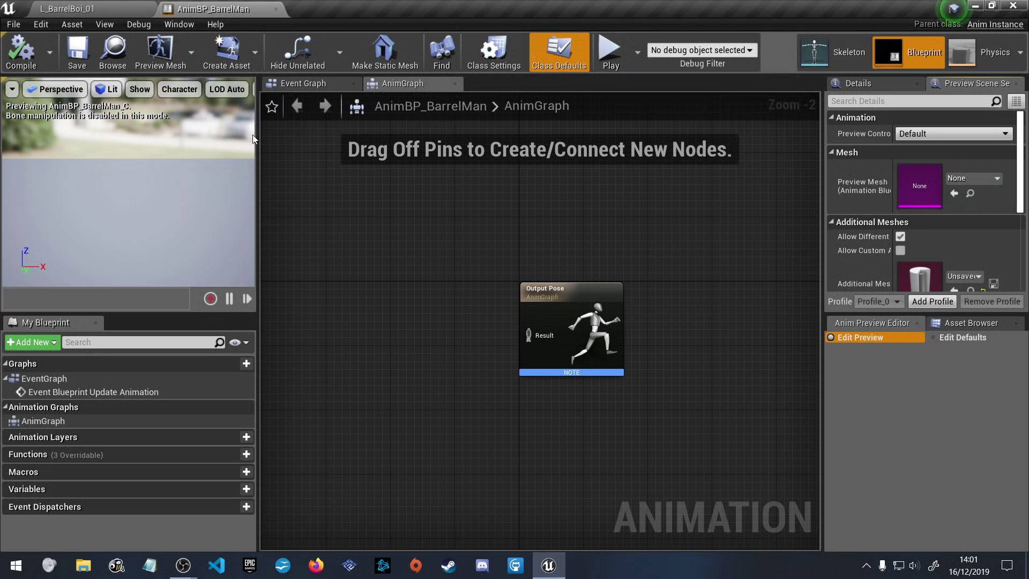
pyautogui.moveTo(257, 134); pyautogui.dragTo(357, 146)
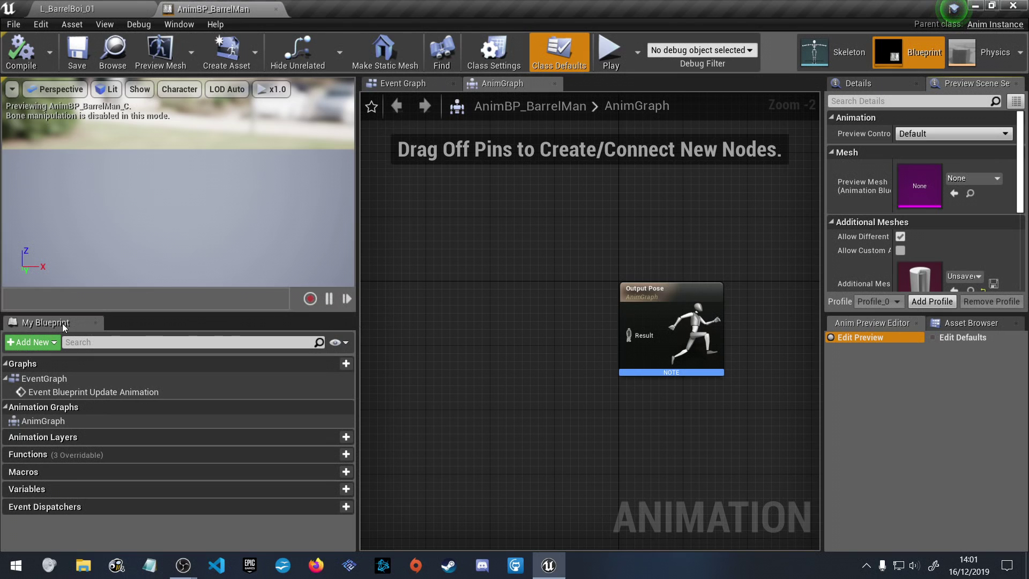
pyautogui.click(1021, 52)
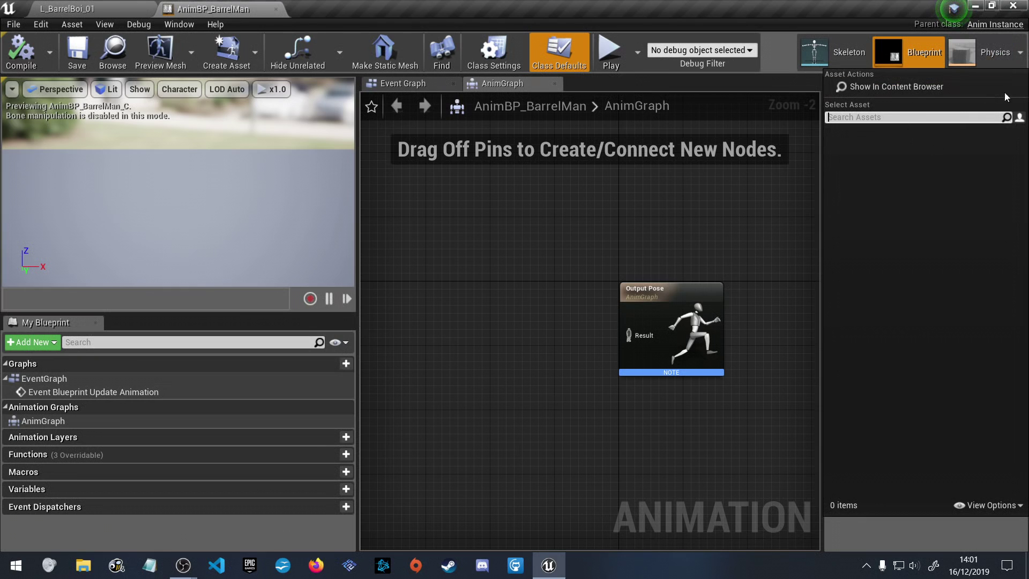
pyautogui.click(627, 206)
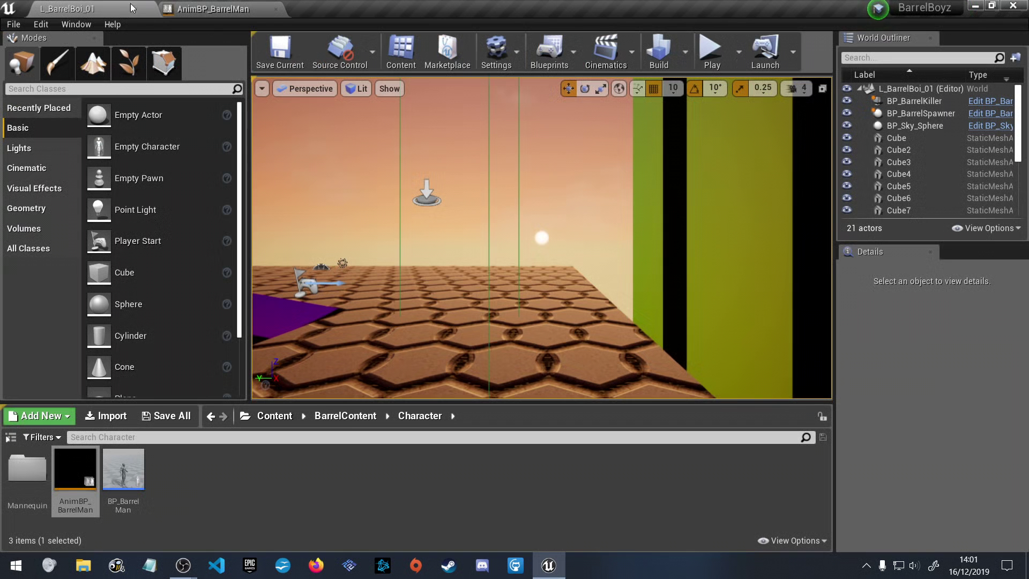
# Go to the level's Character folder and float AnimBP_BarrelMan in a separate, enlarged window over the level editor
pyautogui.click(68, 9)
pyautogui.click(125, 467)
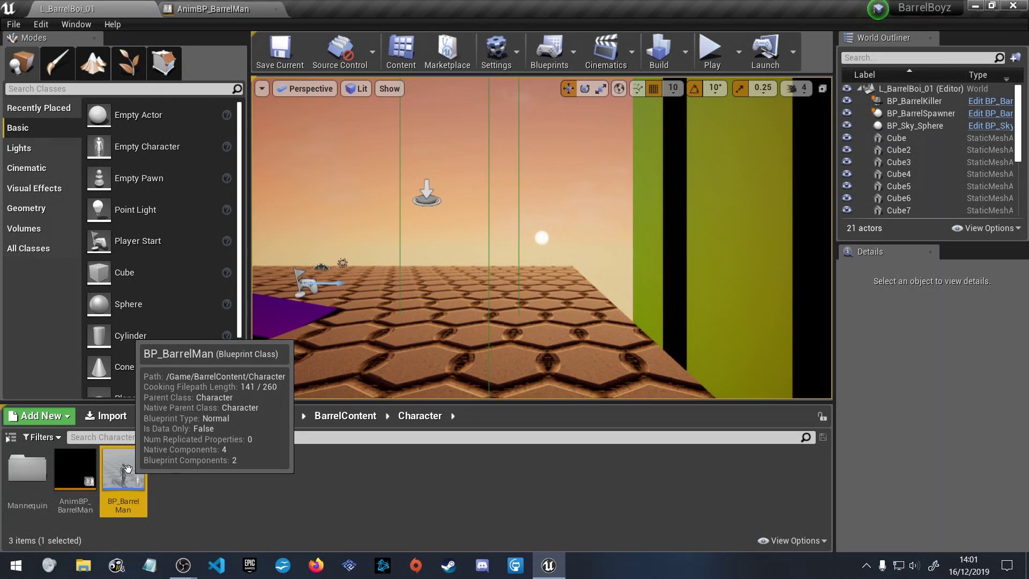
pyautogui.click(75, 467)
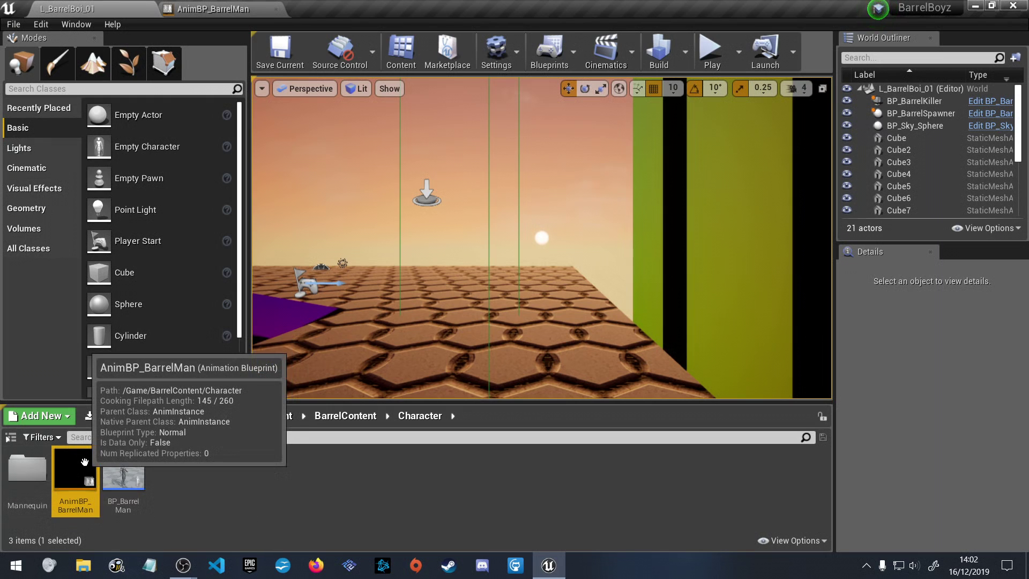
pyautogui.doubleClick(85, 462)
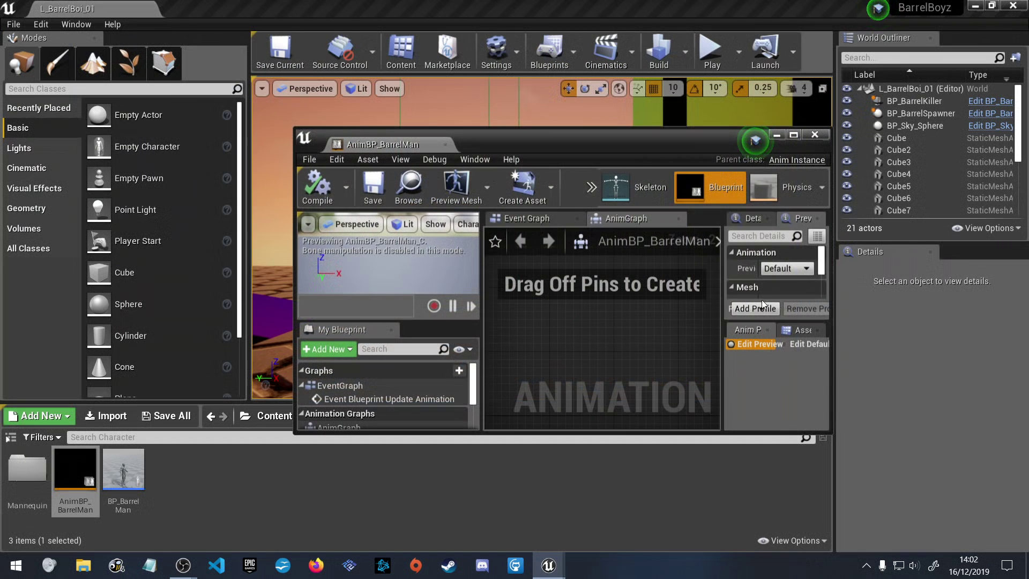
pyautogui.moveTo(832, 430); pyautogui.dragTo(1007, 520)
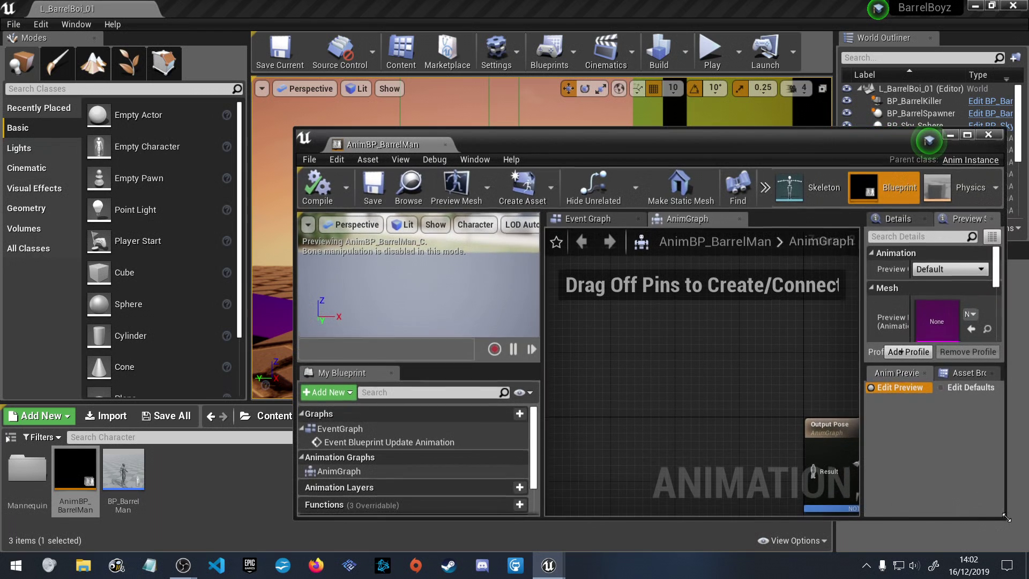
# Try to assign SK_Mannequin from the Mannequin's Mesh folder as the preview mesh of AnimBP_BarrelMan
pyautogui.doubleClick(28, 471)
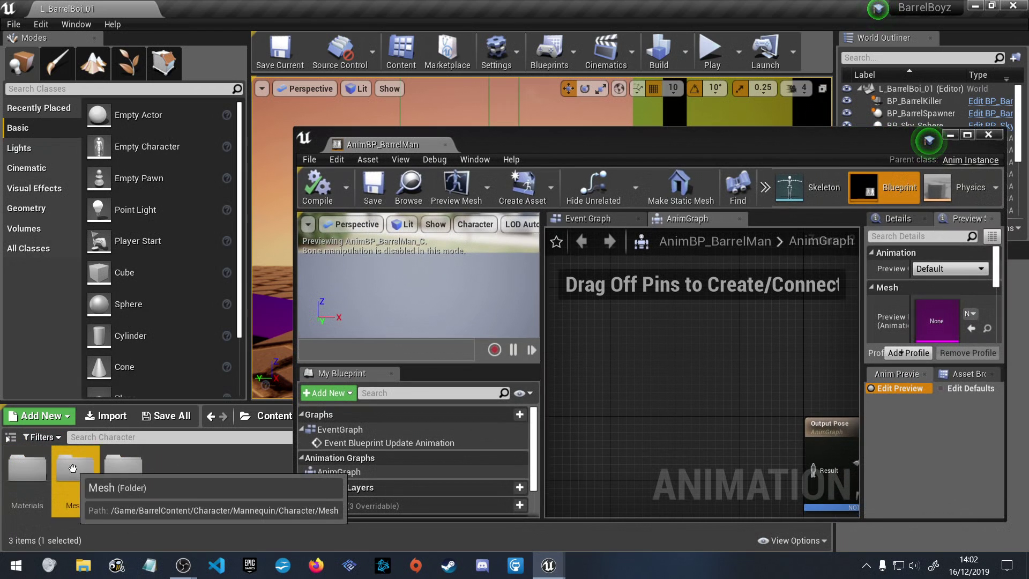
pyautogui.doubleClick(72, 471)
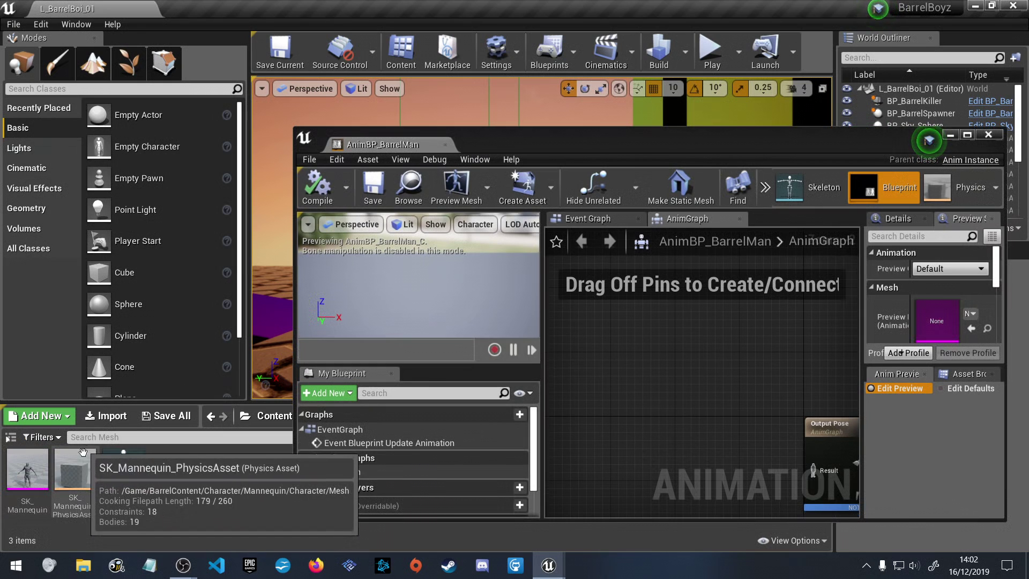
pyautogui.moveTo(27, 469); pyautogui.dragTo(932, 337)
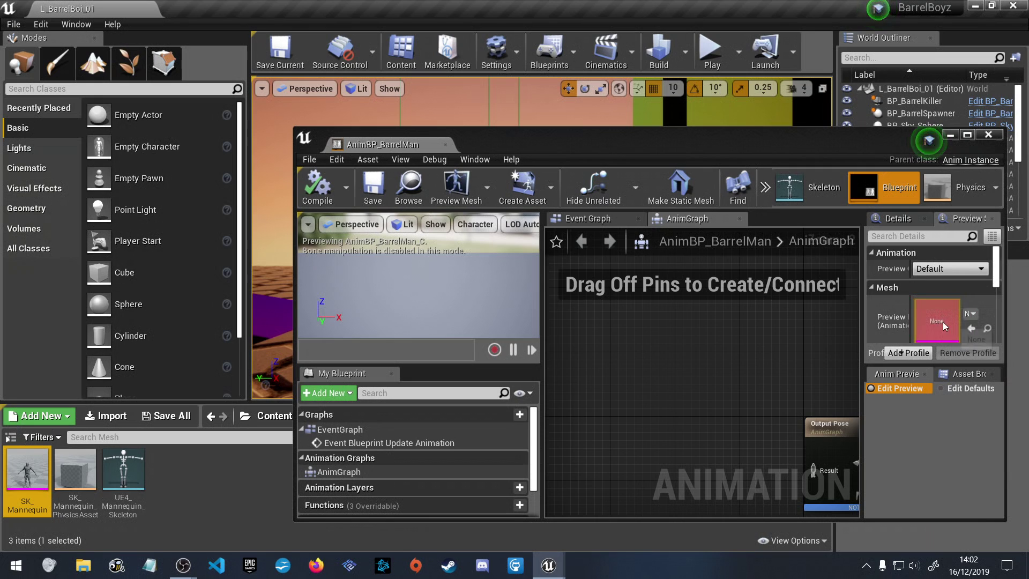
pyautogui.scroll(-1, 906, 325)
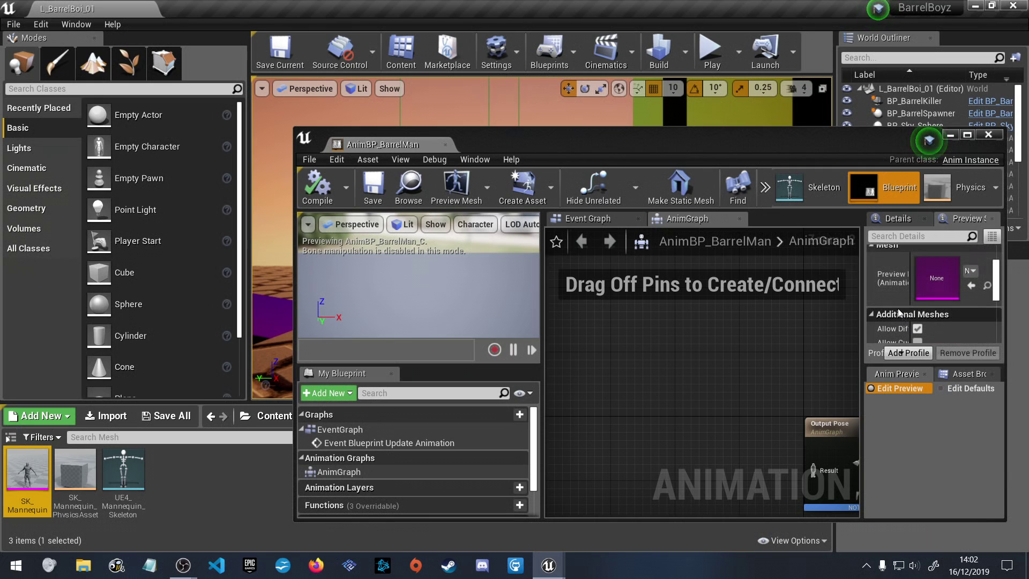
pyautogui.scroll(-1, 895, 305)
pyautogui.scroll(-3, 893, 304)
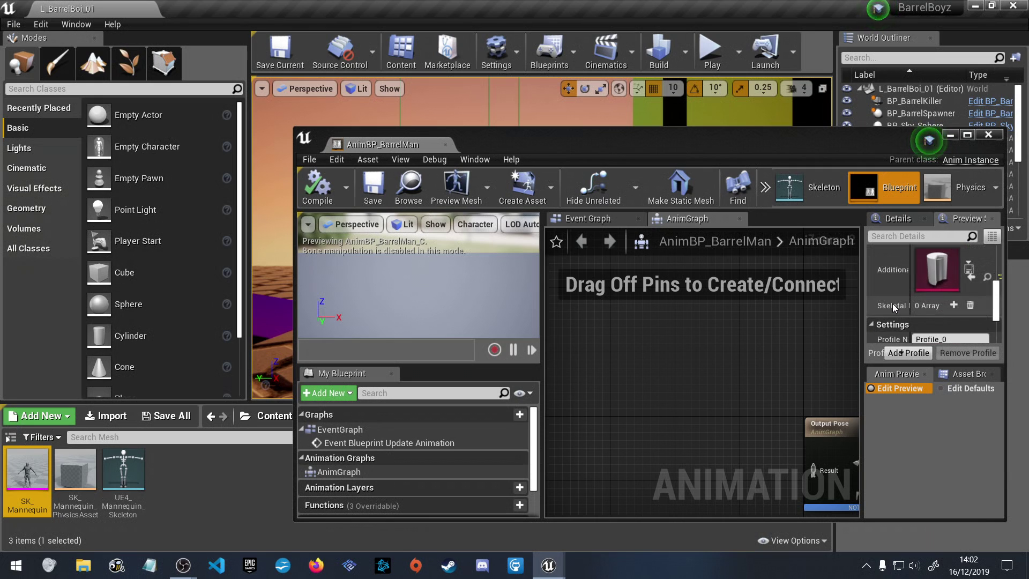
pyautogui.scroll(5, 887, 299)
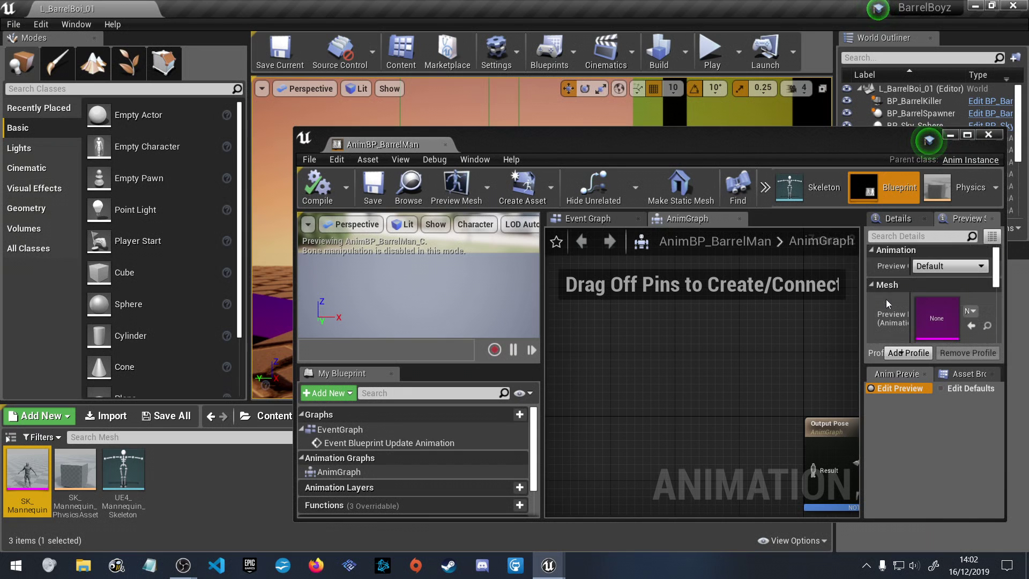
# Open and close the linked UE4_Mannequin_Skeleton, and dock the AnimBP_BarrelMan editor beside the L_BarrelBoi_01 level
pyautogui.click(781, 182)
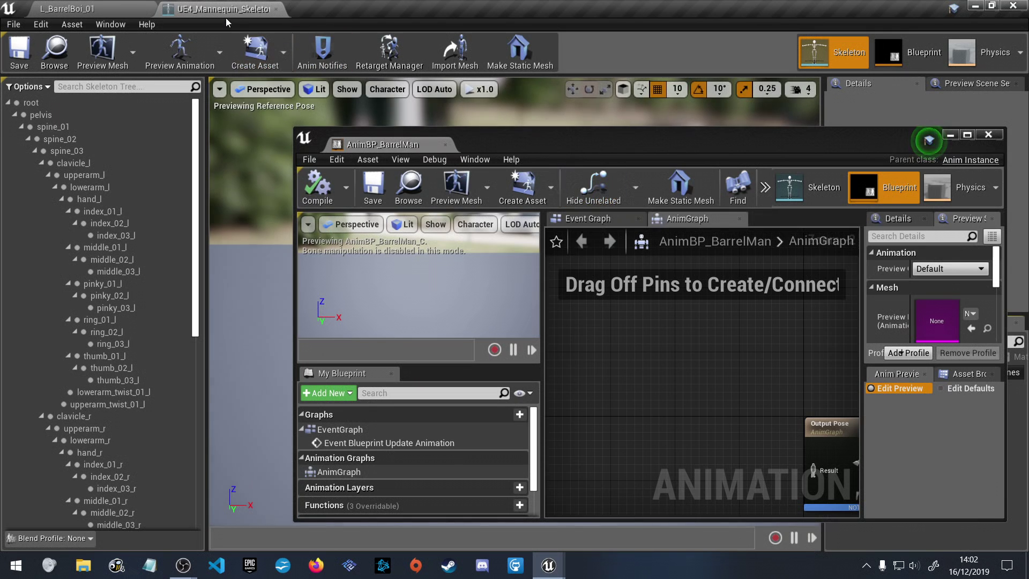
pyautogui.click(276, 10)
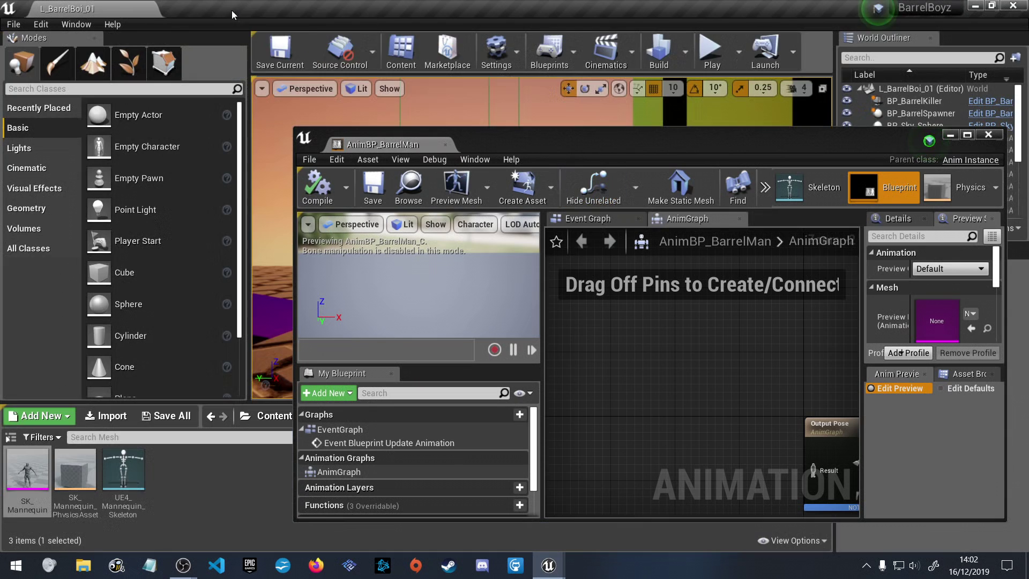
pyautogui.click(767, 186)
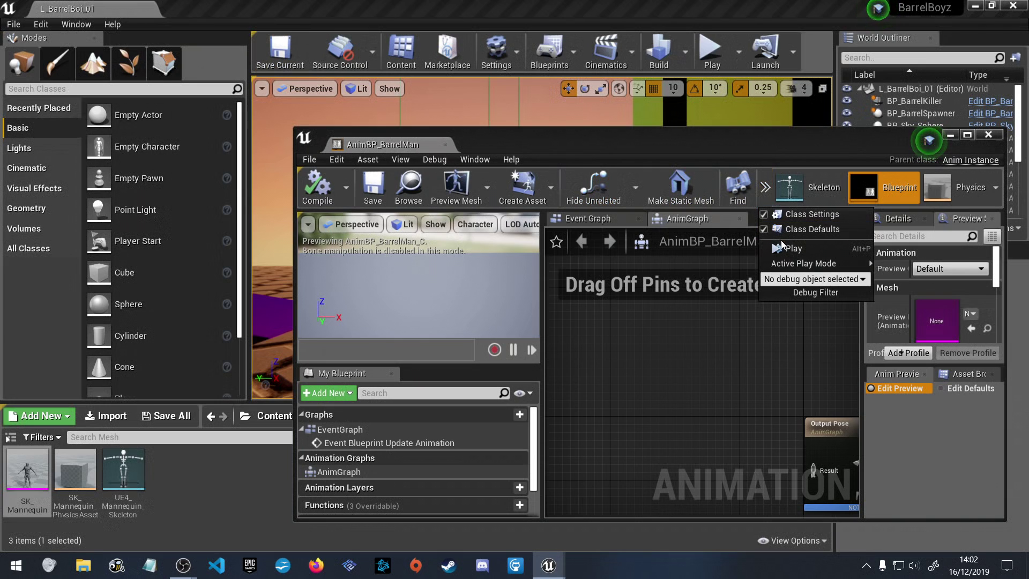
pyautogui.click(786, 361)
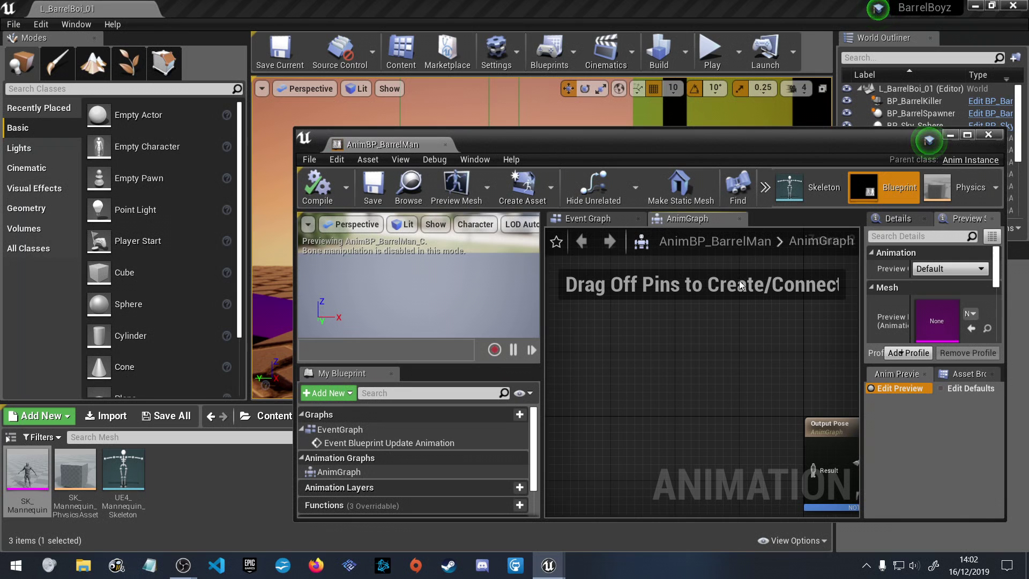
pyautogui.moveTo(371, 149); pyautogui.dragTo(230, 9)
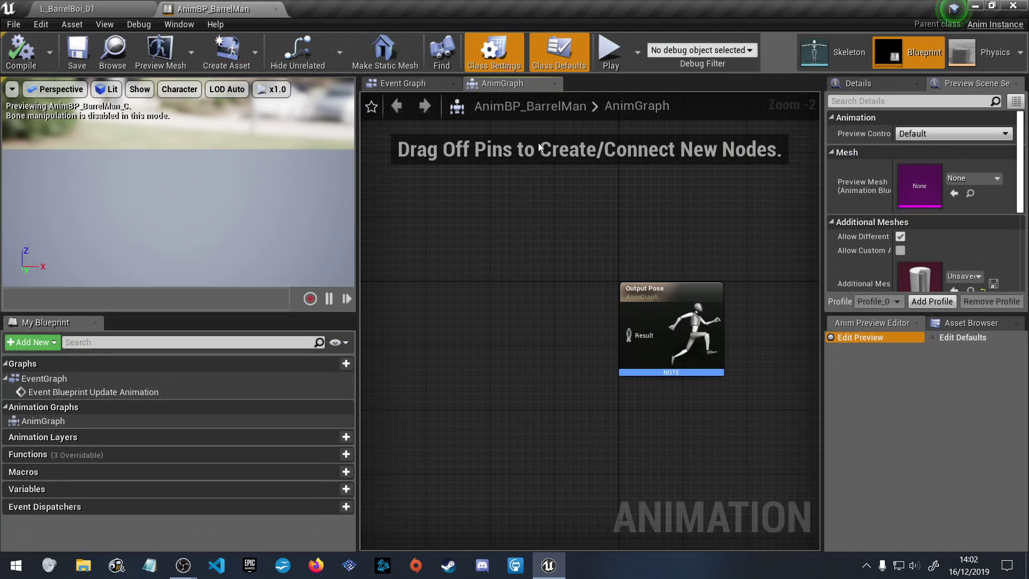
# Review the class settings and class defaults of AnimBP_BarrelMan, including the advanced class options with the target skeleton
pyautogui.click(496, 51)
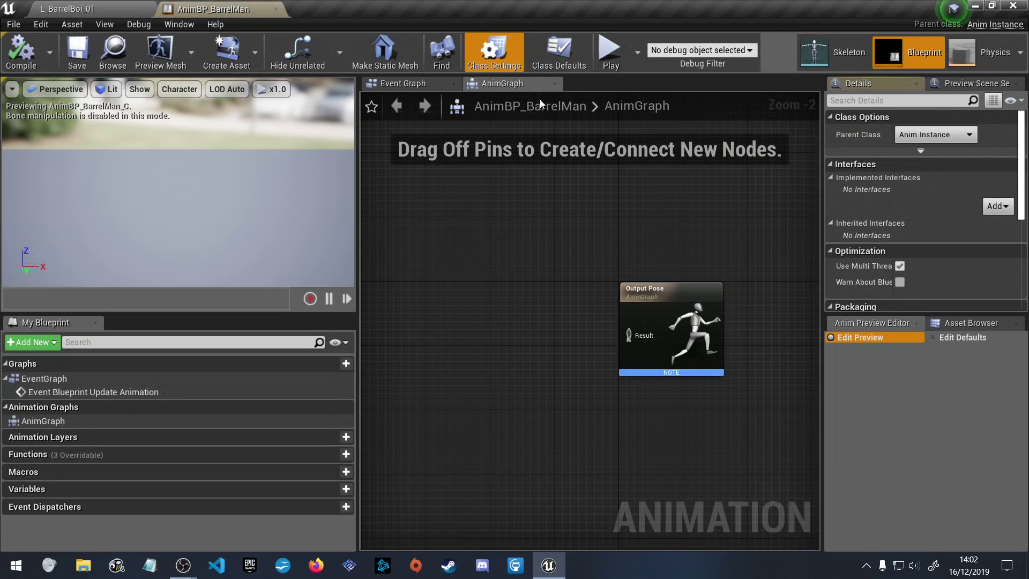
pyautogui.click(538, 44)
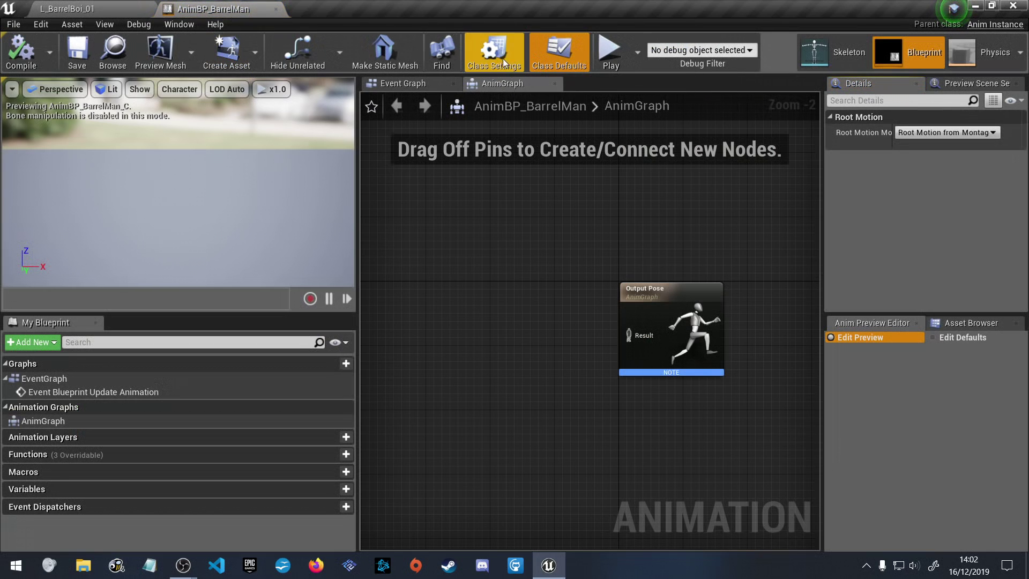
pyautogui.click(503, 59)
pyautogui.click(546, 49)
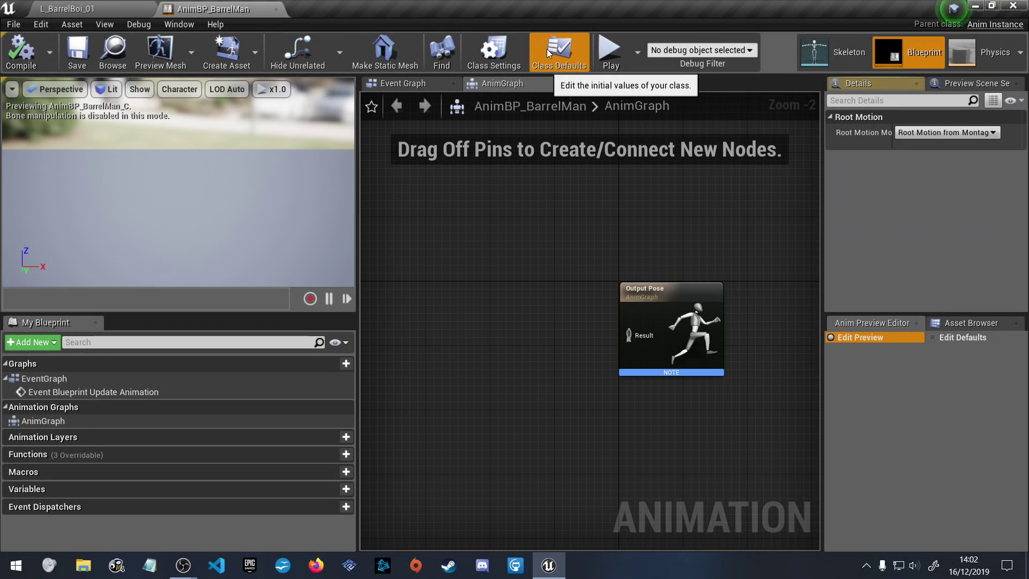
pyautogui.click(494, 47)
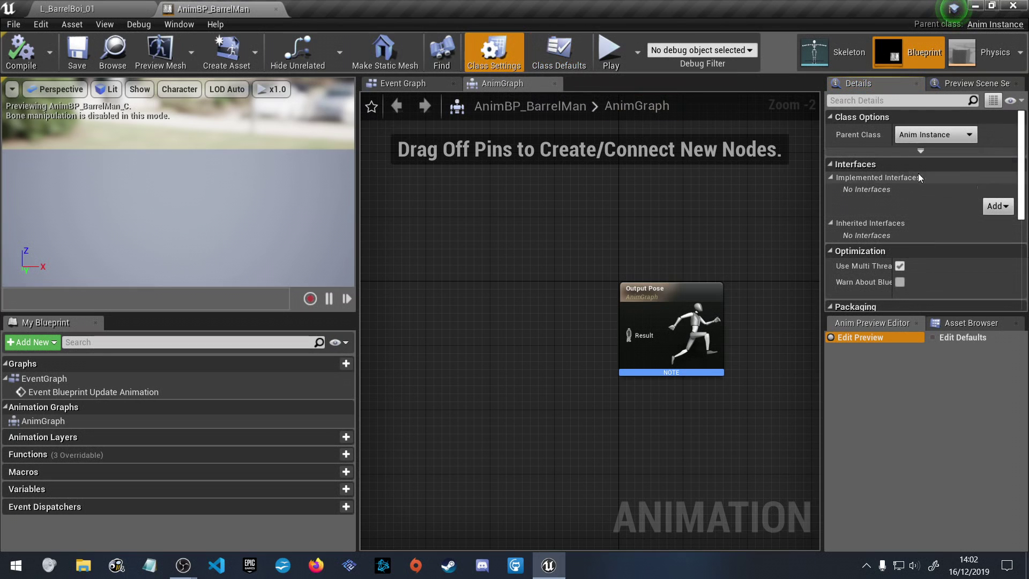
pyautogui.click(921, 151)
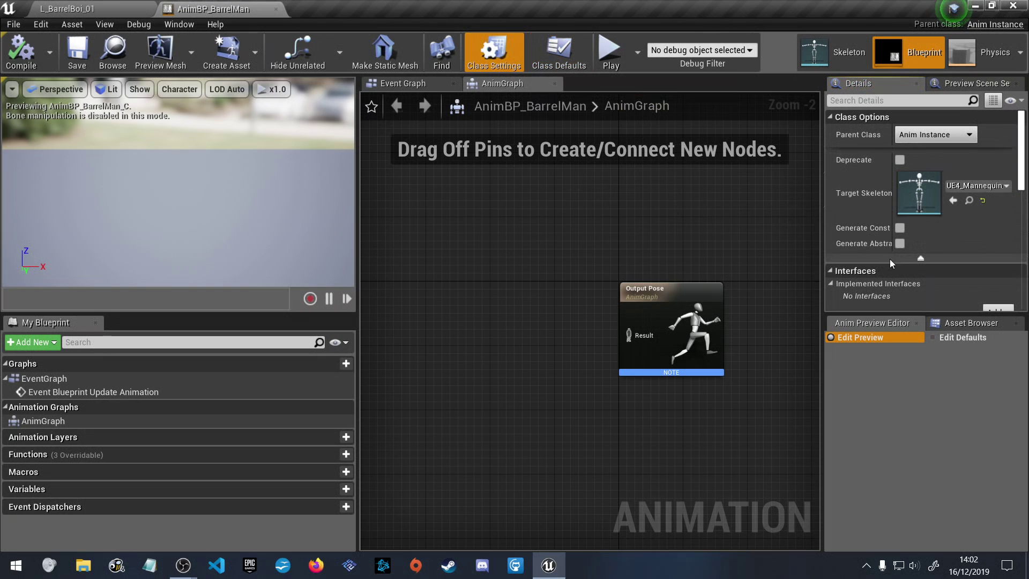
pyautogui.scroll(-10, 886, 237)
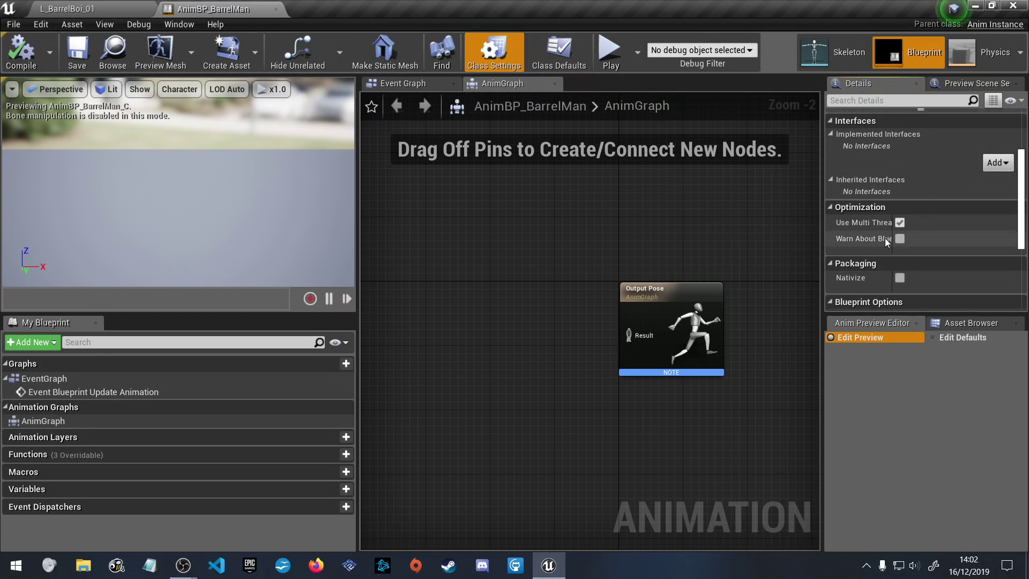
pyautogui.scroll(-4, 886, 238)
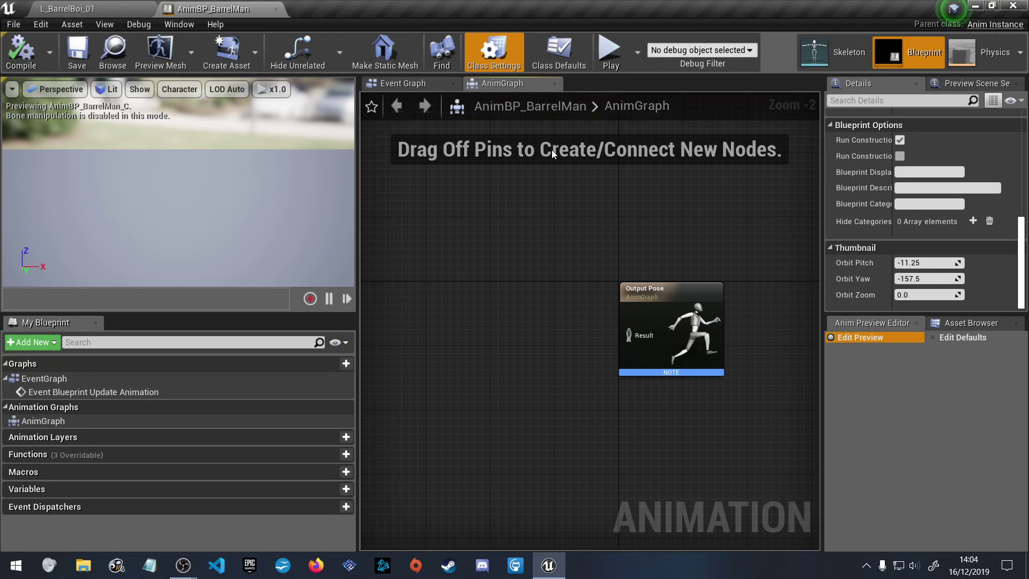
# Add a new state machine to the AnimGraph and place it in front of the Output Pose node
pyautogui.rightClick(504, 261)
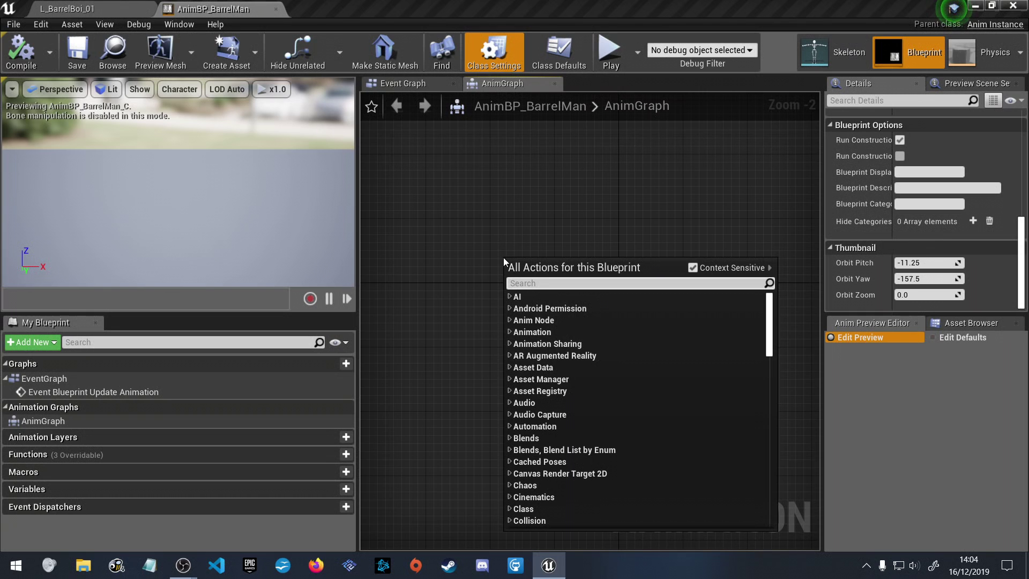
pyautogui.write('add')
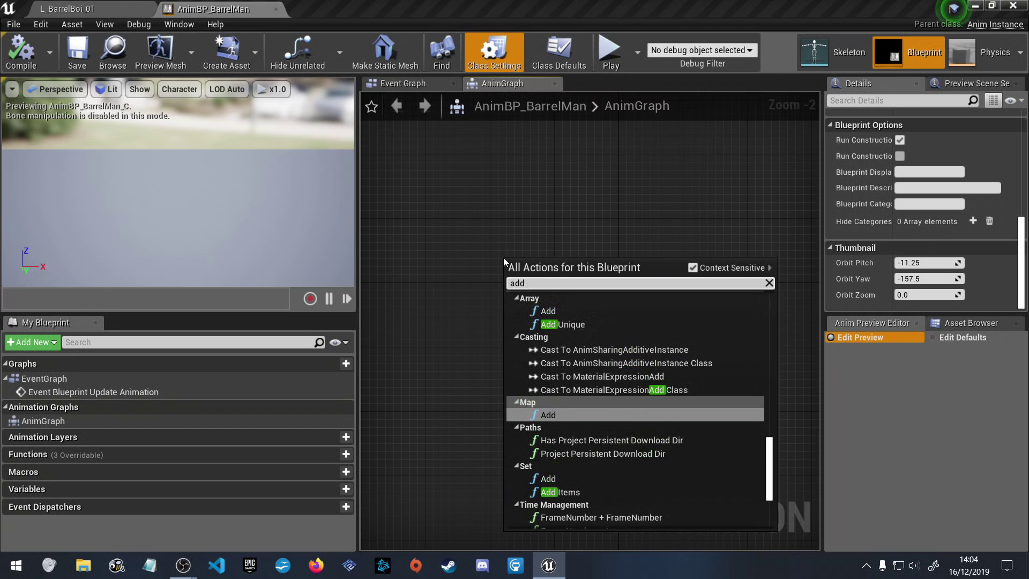
pyautogui.write(' new')
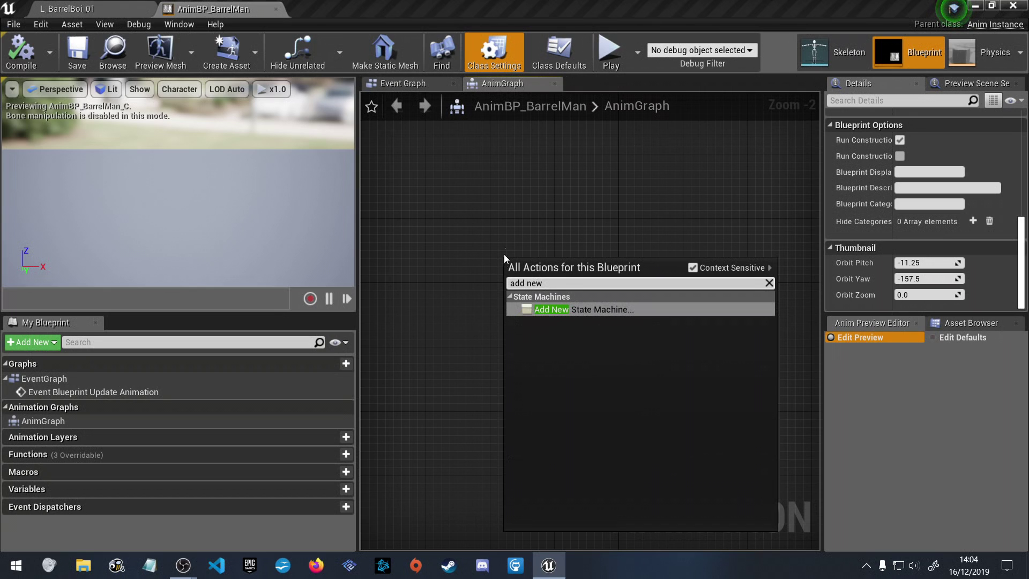
pyautogui.click(592, 309)
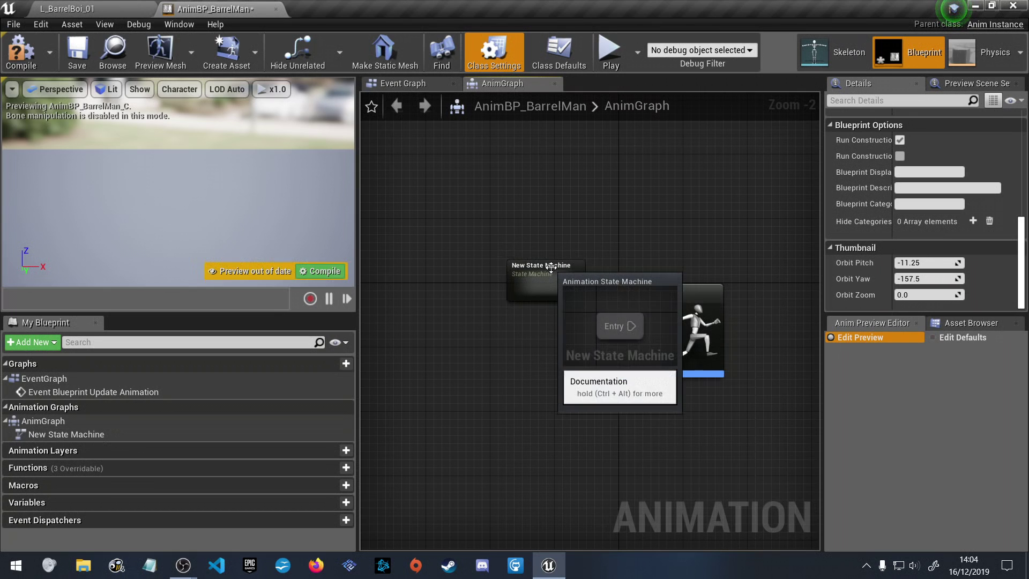
pyautogui.click(501, 265)
pyautogui.moveTo(503, 267); pyautogui.dragTo(495, 290)
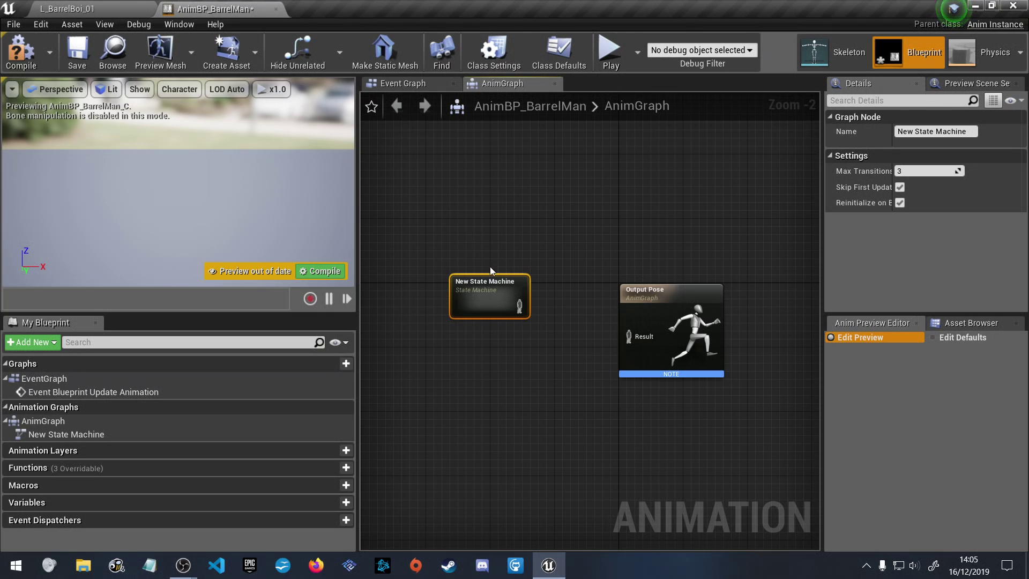
# Rename the new state machine as BarrelMan_Locomotion and save the Animation Blueprint
pyautogui.click(488, 281)
pyautogui.doubleClick(501, 282)
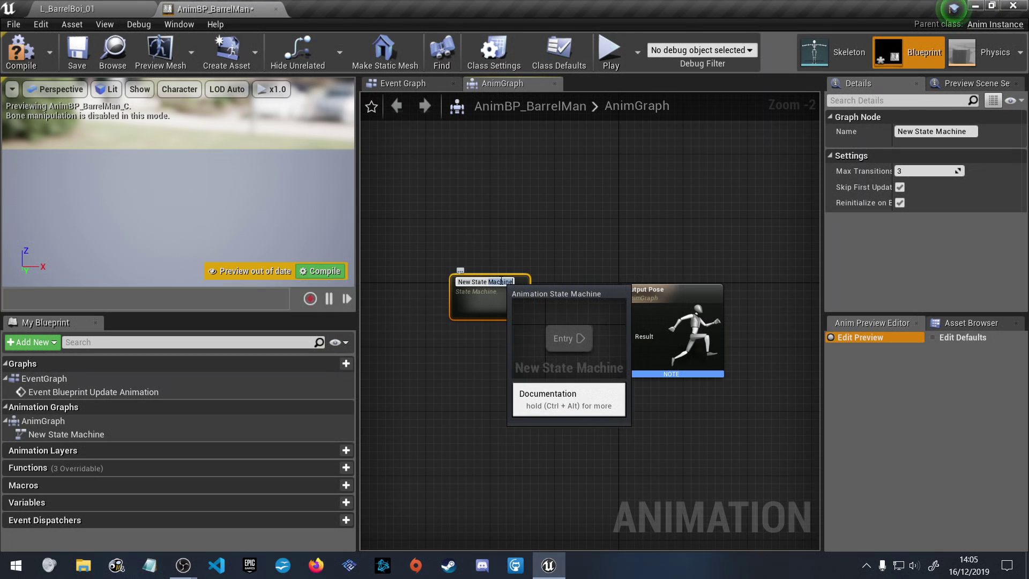
pyautogui.hotkey('ctrl', 'a')
pyautogui.write('Ba')
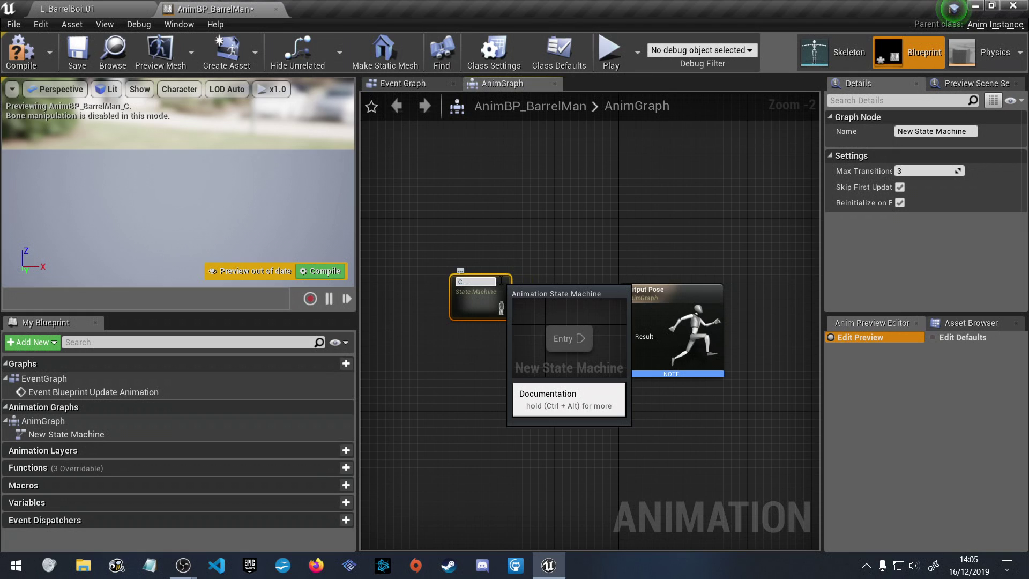
pyautogui.write('rrelMan_Loco')
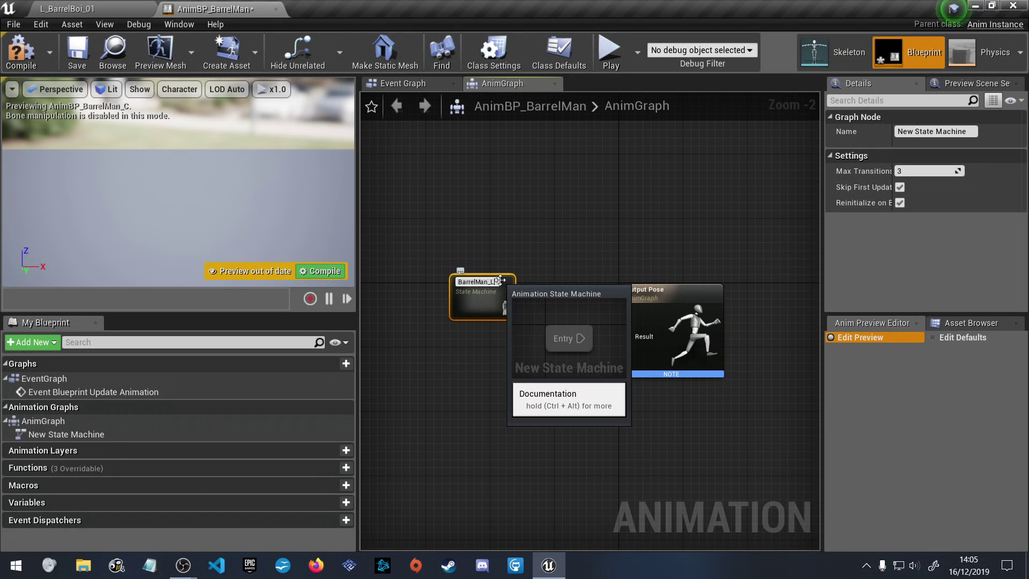
pyautogui.write('motion')
pyautogui.press('Return')
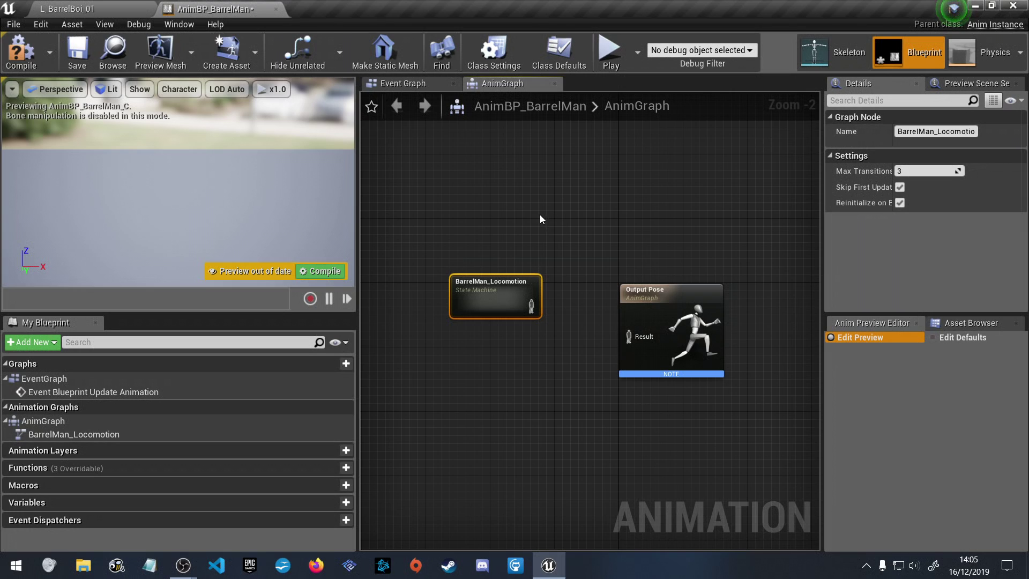
pyautogui.hotkey('ctrl', 's')
# Open the graph of the BarrelMan_Locomotion state machine
pyautogui.doubleClick(523, 273)
pyautogui.moveTo(621, 361); pyautogui.dragTo(493, 329, button='right')
pyautogui.scroll(-3, 588, 292)
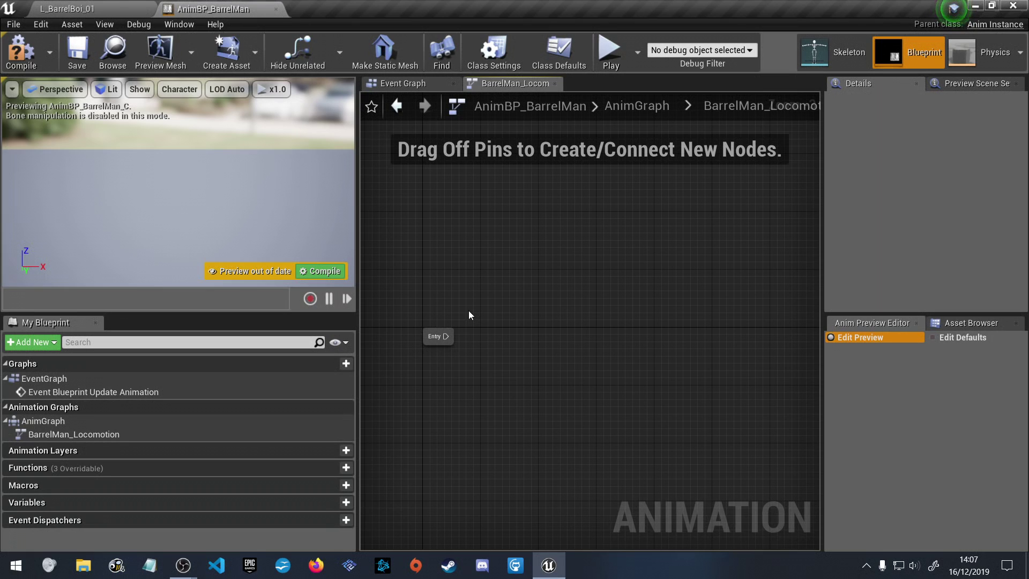
pyautogui.moveTo(445, 341); pyautogui.dragTo(513, 338)
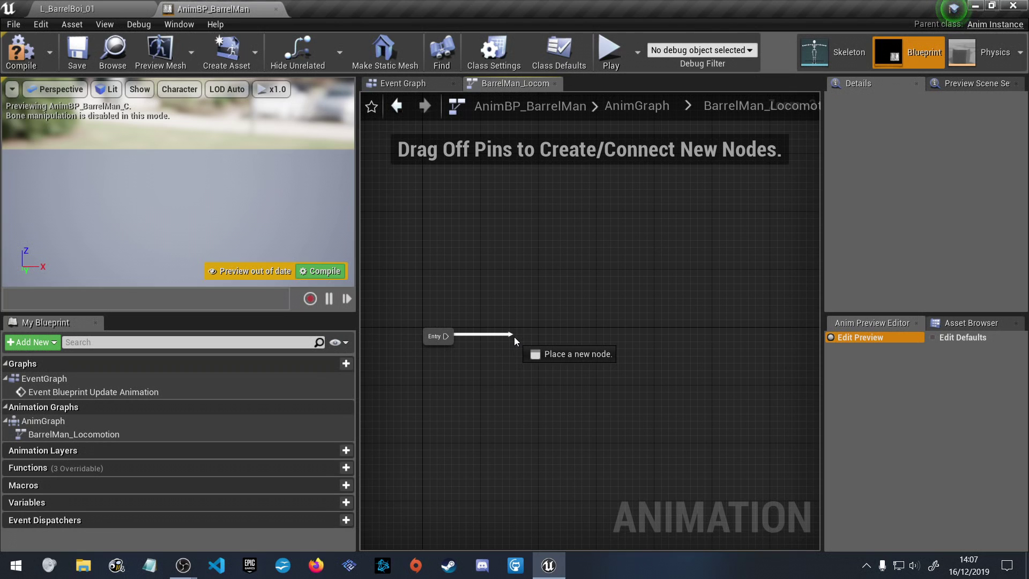
pyautogui.moveTo(514, 337); pyautogui.dragTo(515, 337)
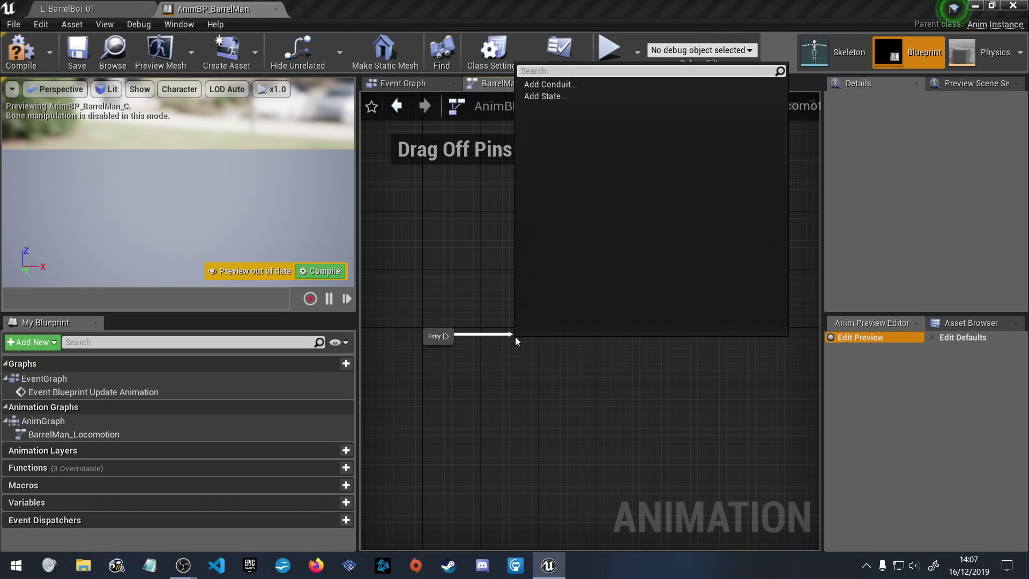
pyautogui.click(548, 97)
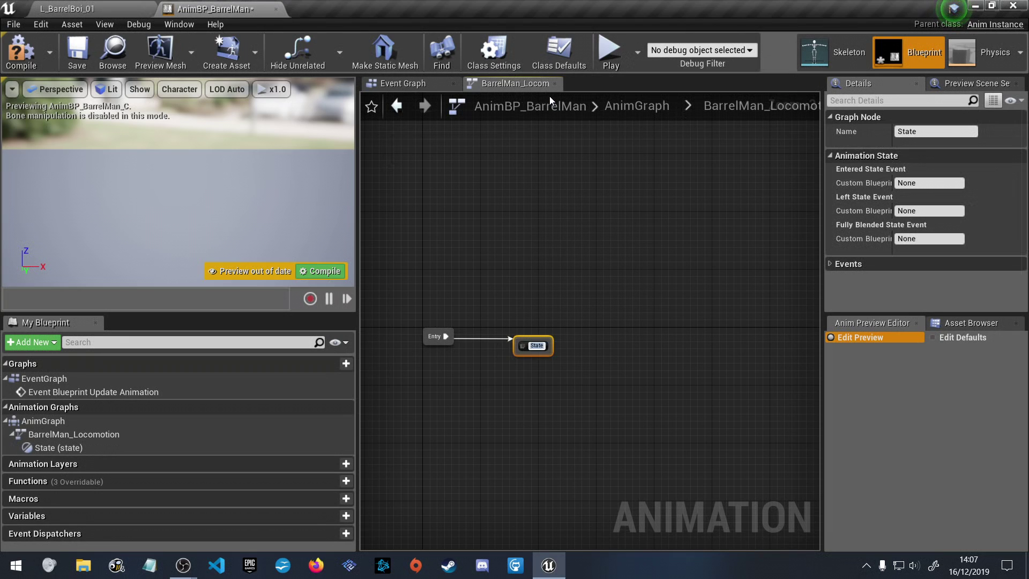
pyautogui.write('down')
pyautogui.press('Return')
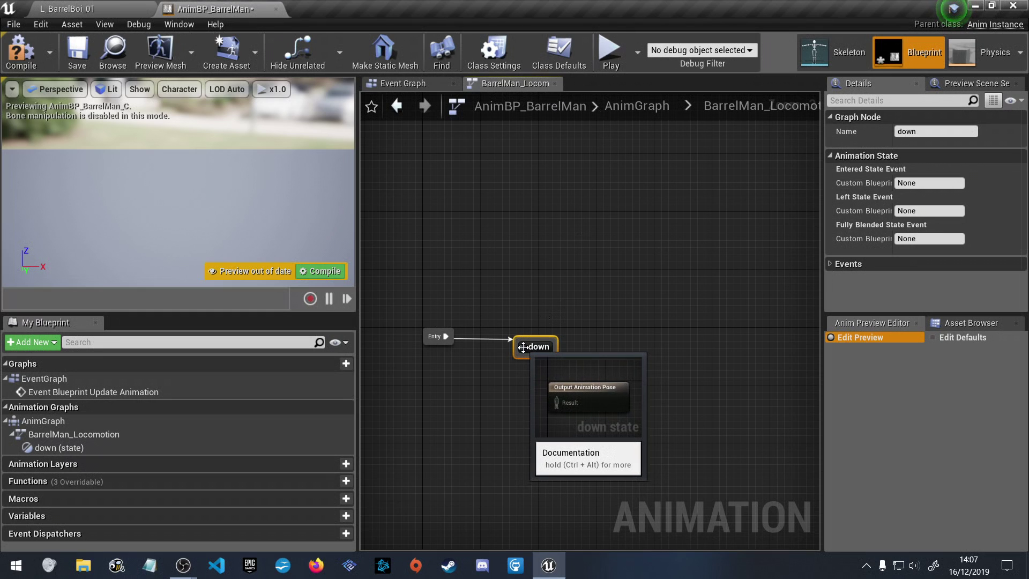
pyautogui.moveTo(541, 347)
pyautogui.mouseDown()
pyautogui.moveTo(612, 349)
pyautogui.moveTo(530, 352)
pyautogui.mouseUp()
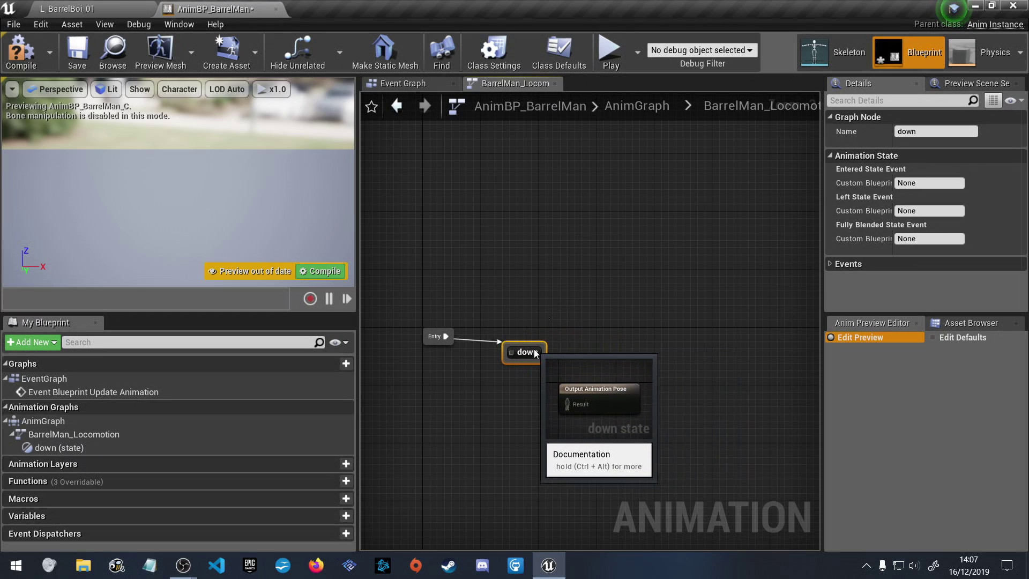
pyautogui.press('Delete')
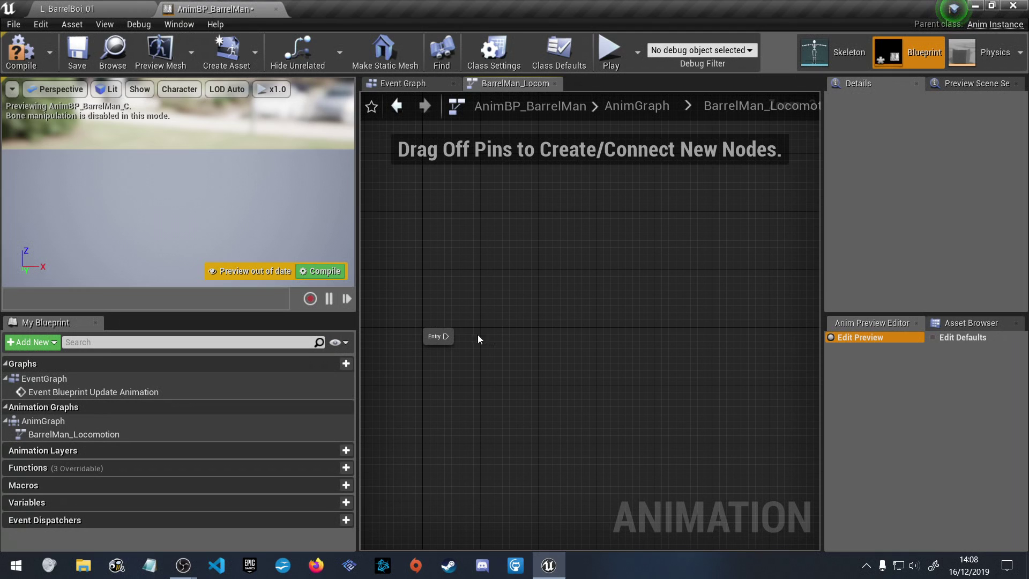
pyautogui.rightClick(492, 267)
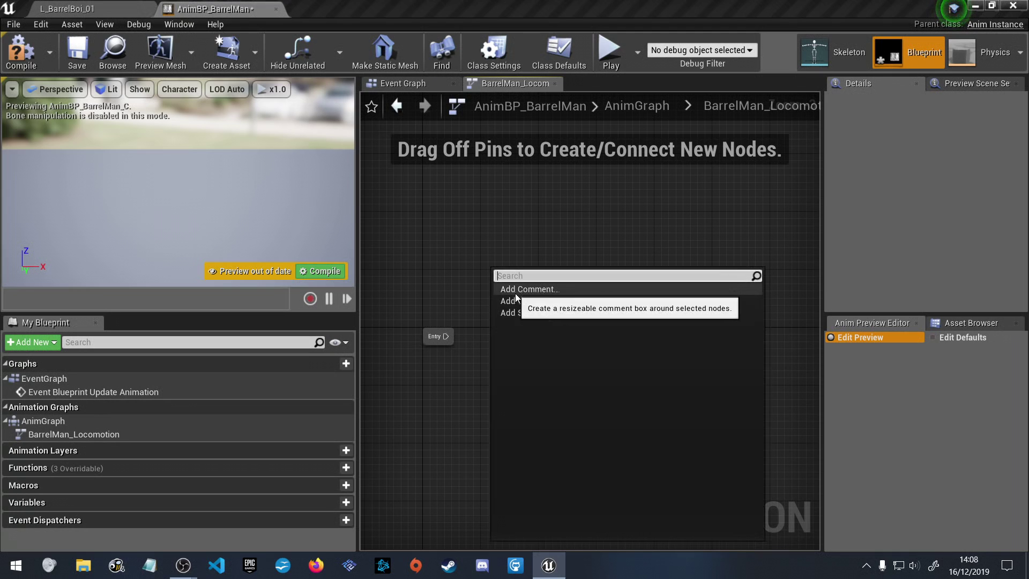
pyautogui.click(545, 314)
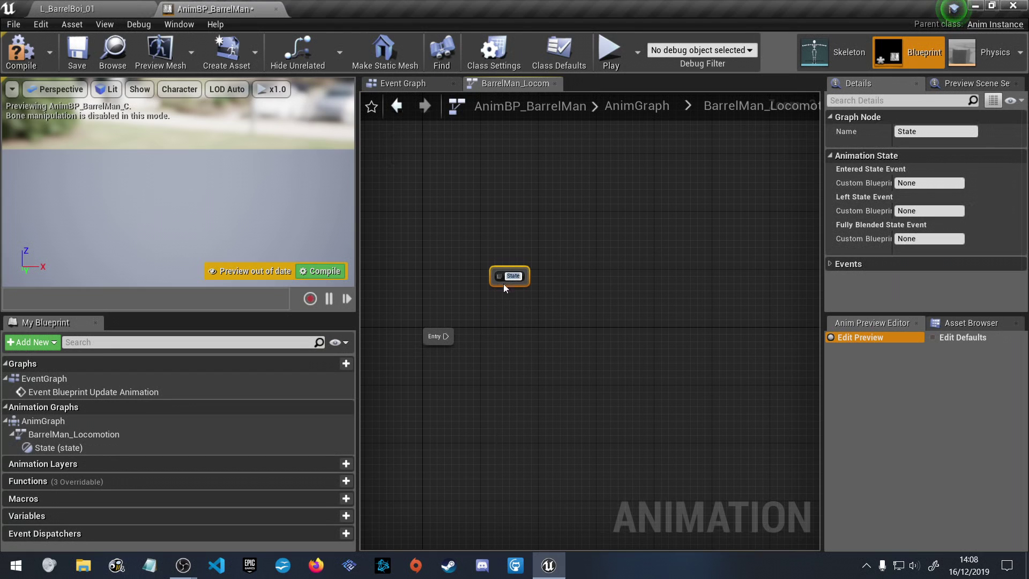
pyautogui.click(536, 279)
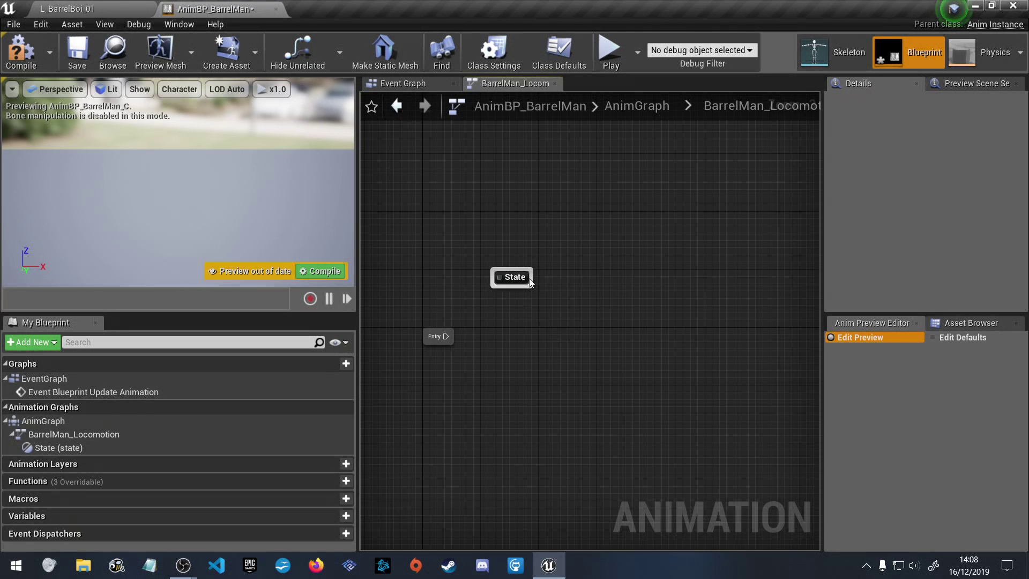
pyautogui.moveTo(570, 337); pyautogui.dragTo(471, 256)
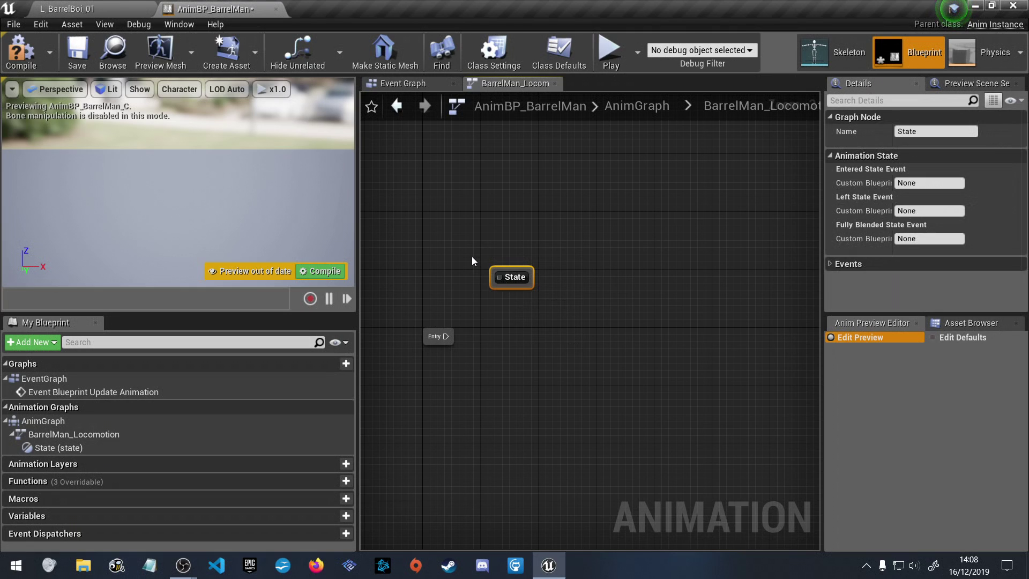
pyautogui.press('Delete')
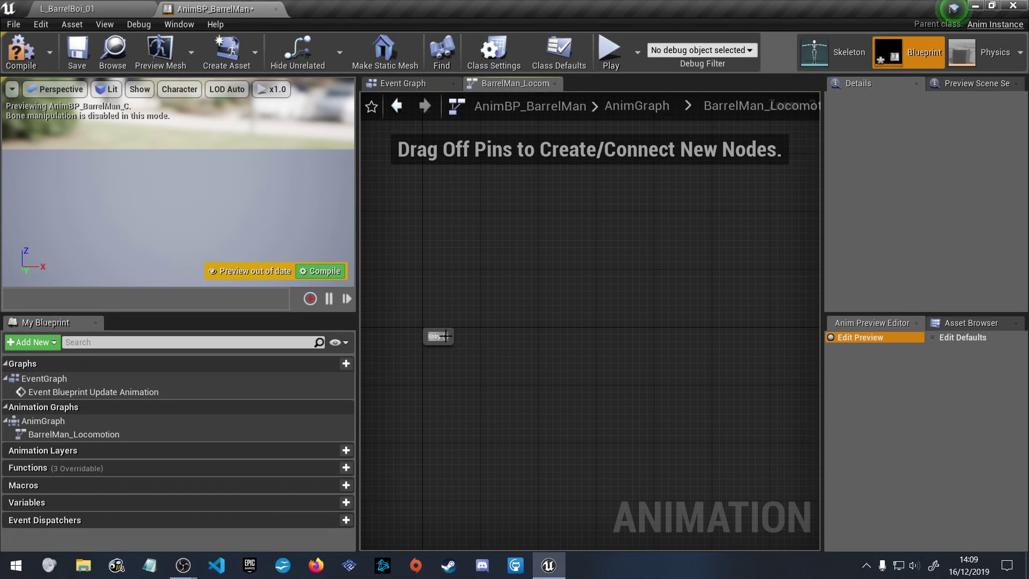
# Add a state named Idle connected from the Entry node, and align it level with Entry
pyautogui.moveTo(446, 336); pyautogui.dragTo(597, 337)
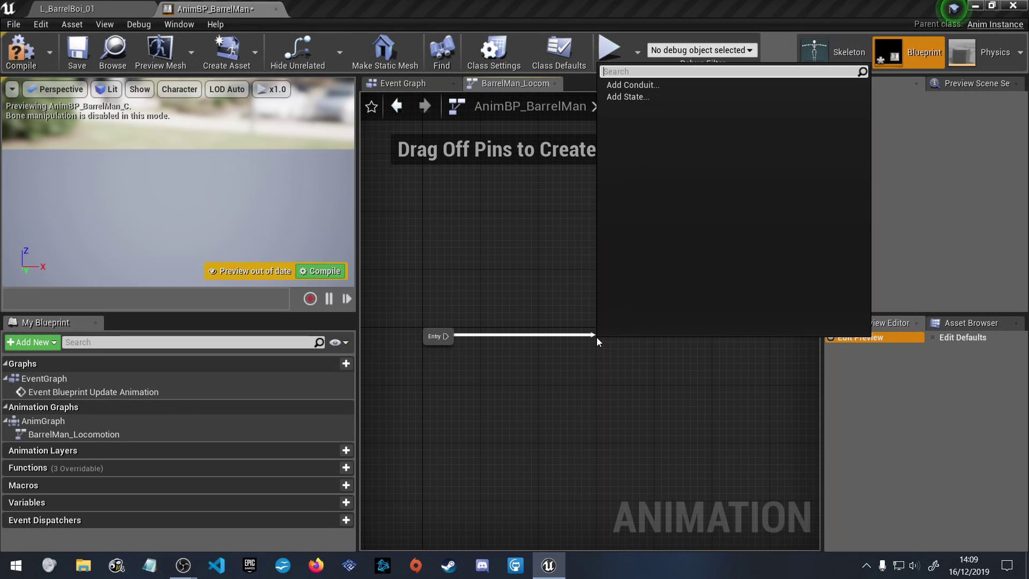
pyautogui.click(675, 95)
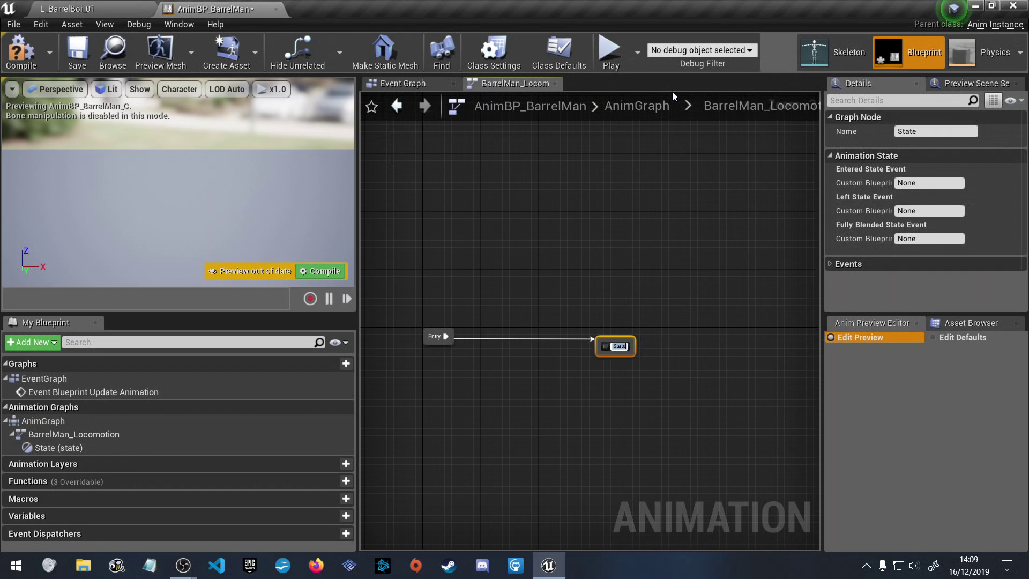
pyautogui.write('Idle')
pyautogui.press('Return')
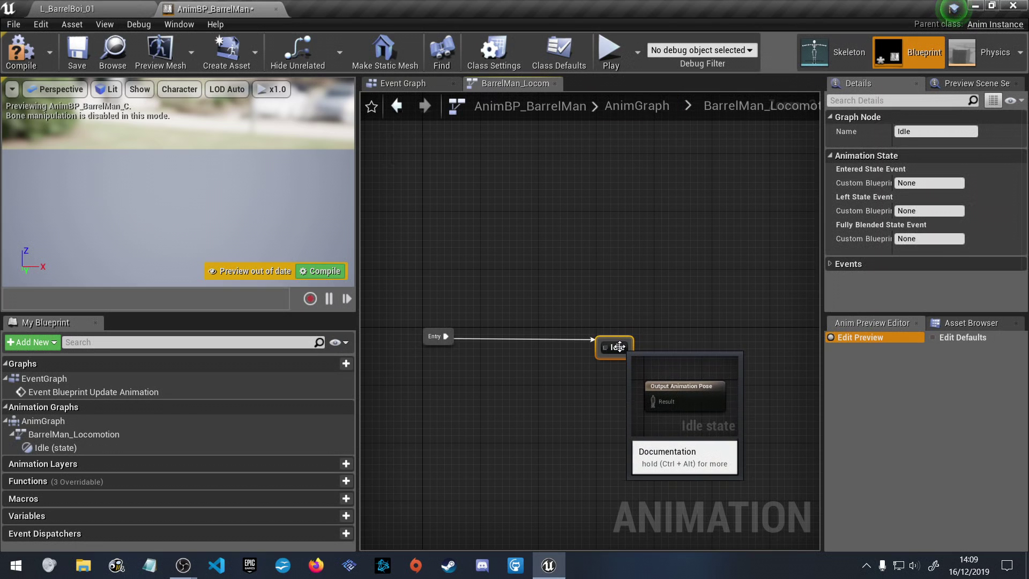
pyautogui.scroll(1, 609, 346)
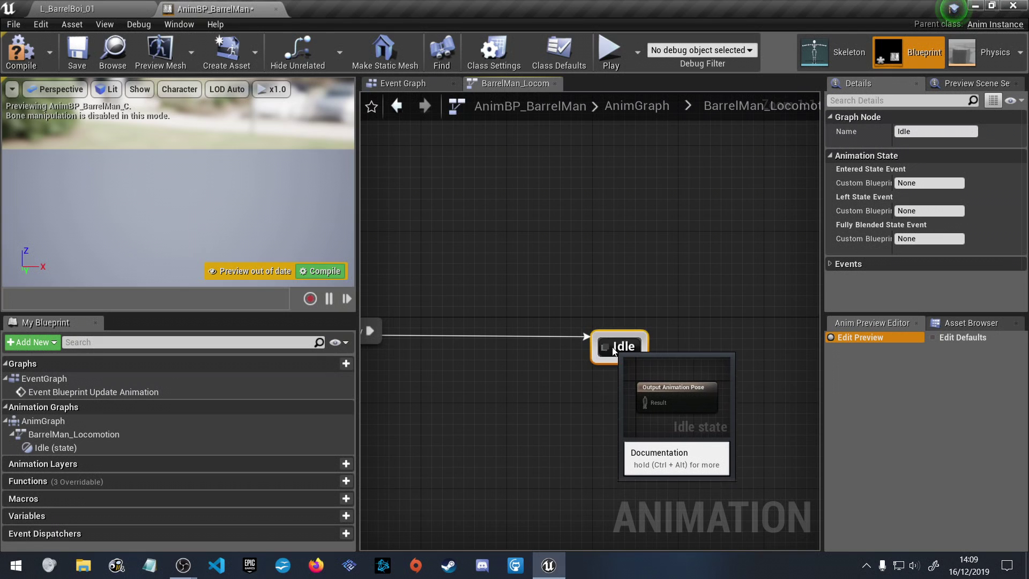
pyautogui.moveTo(629, 346); pyautogui.dragTo(629, 325)
pyautogui.click(519, 304)
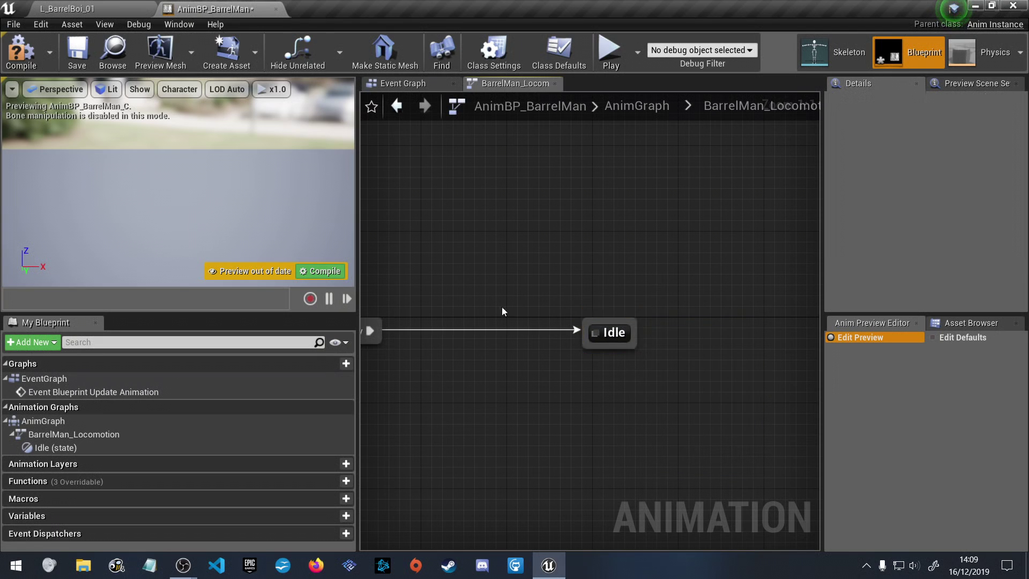
pyautogui.scroll(-5, 530, 326)
pyautogui.scroll(5, 531, 327)
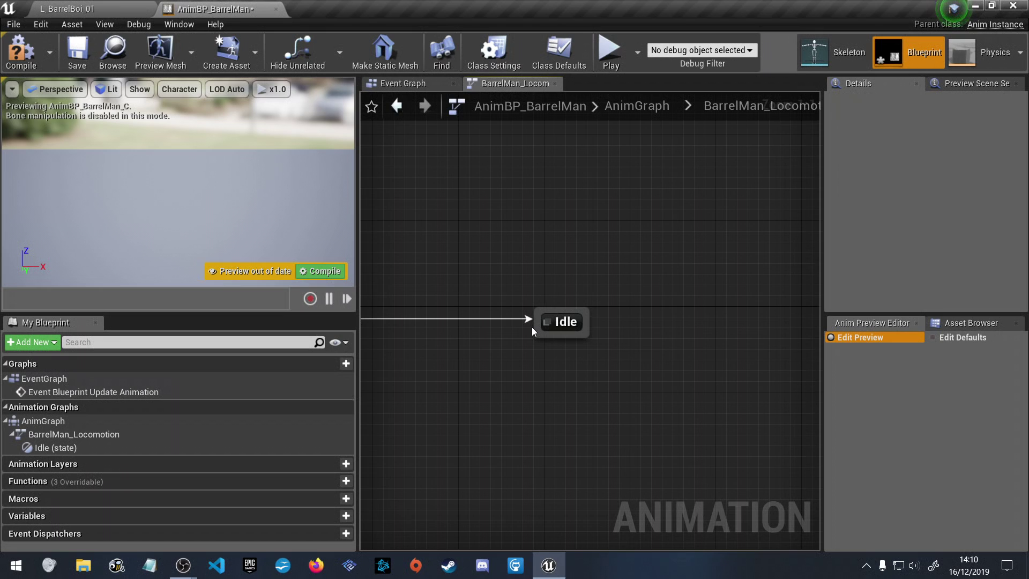
pyautogui.press('Home')
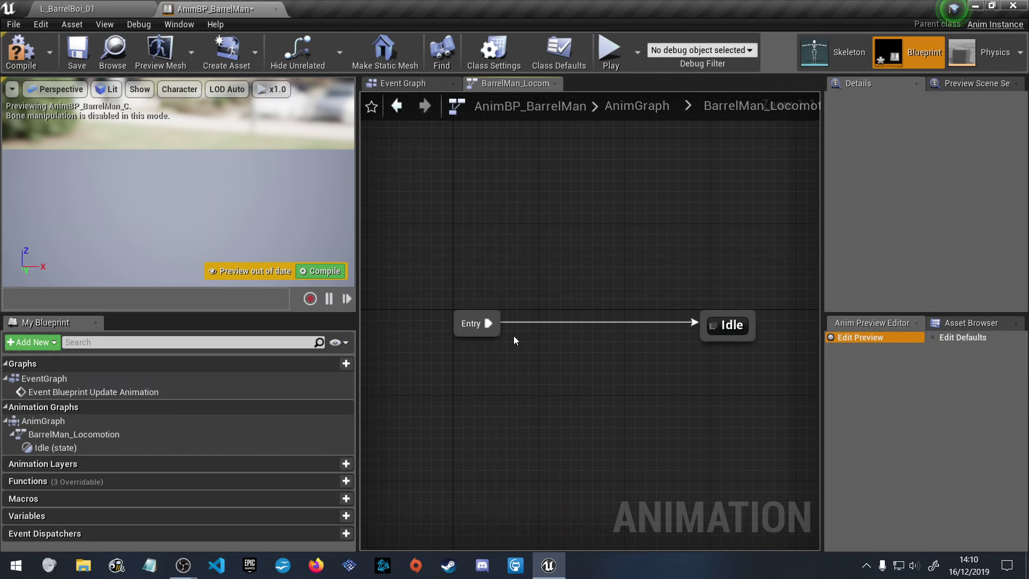
# Widen the state machine graph area by narrowing the preview viewport and My Blueprint column
pyautogui.moveTo(723, 331); pyautogui.dragTo(635, 309, button='right')
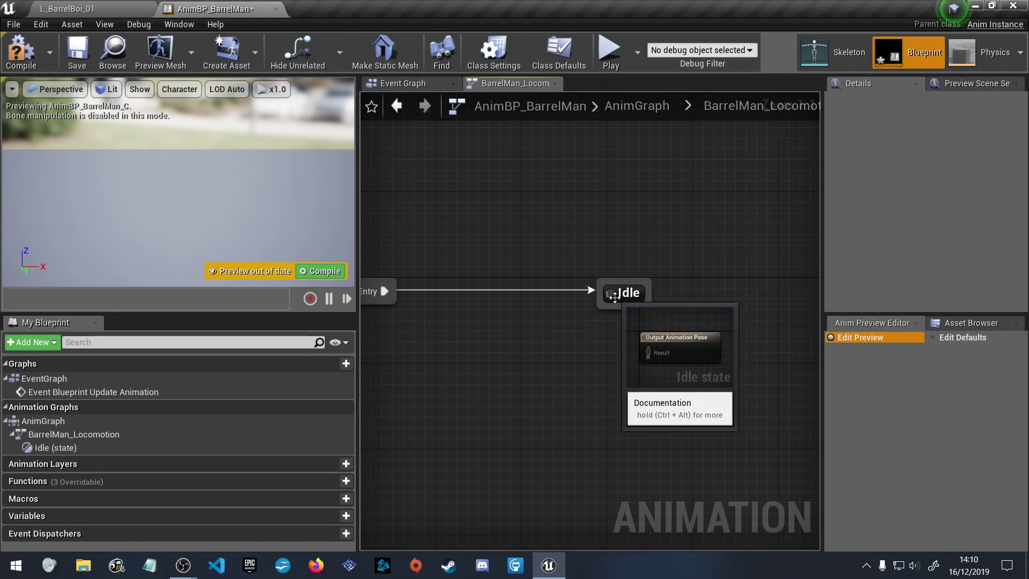
pyautogui.moveTo(723, 412); pyautogui.dragTo(639, 417, button='right')
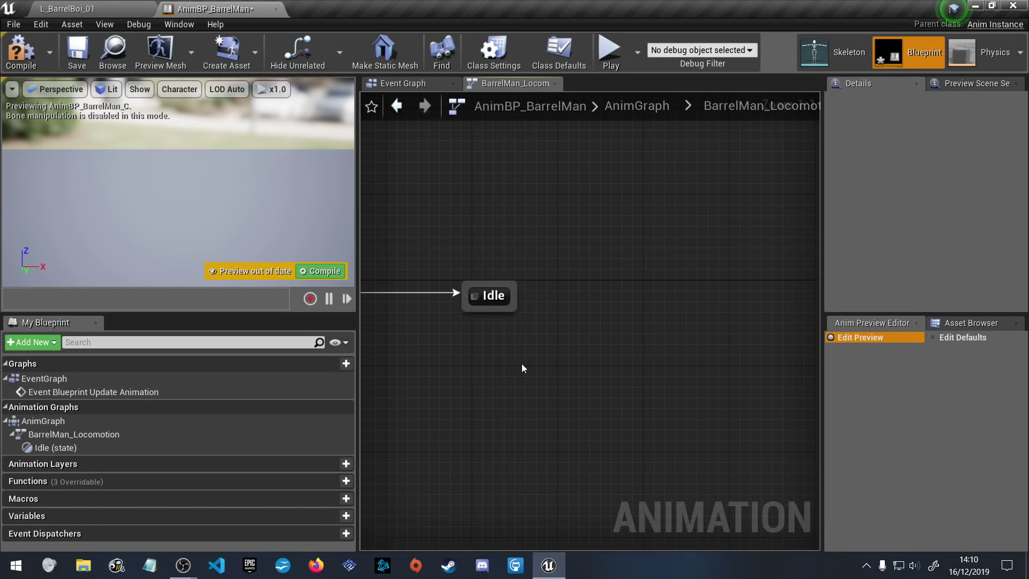
pyautogui.scroll(-3, 599, 377)
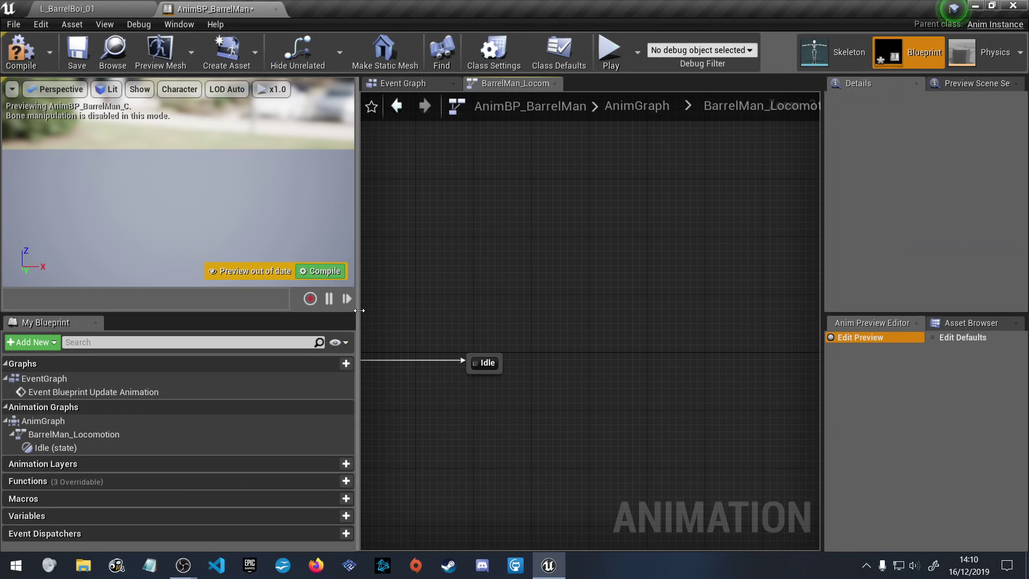
pyautogui.moveTo(356, 310); pyautogui.dragTo(248, 322)
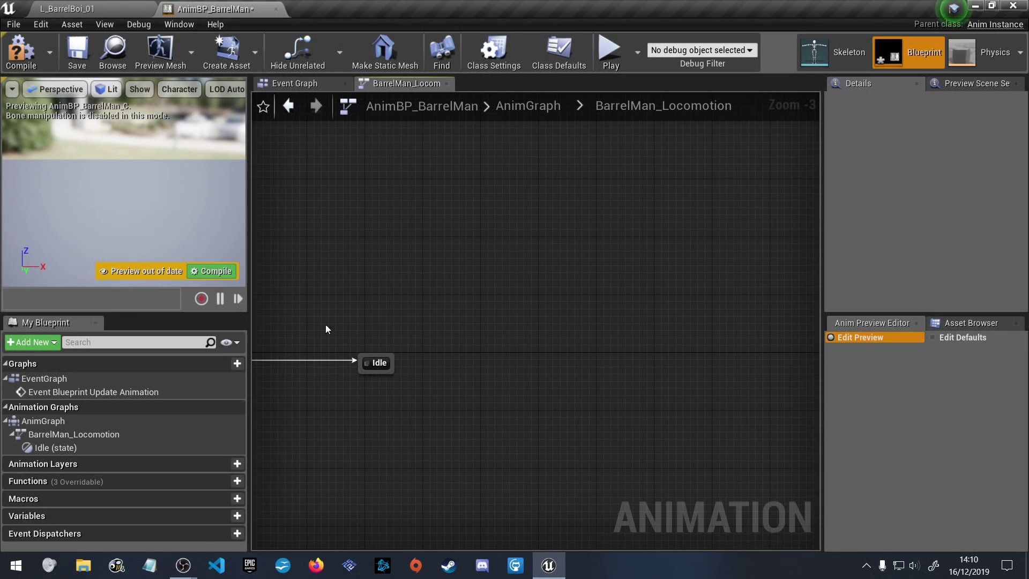
pyautogui.scroll(3, 359, 331)
pyautogui.moveTo(516, 332); pyautogui.dragTo(680, 275, button='right')
pyautogui.scroll(-2, 676, 278)
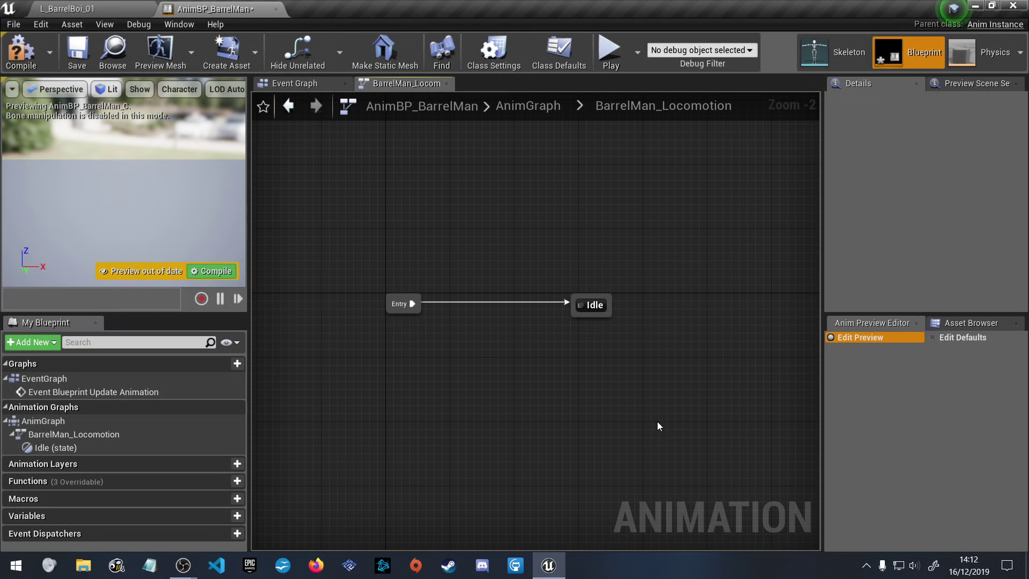
# Add a new state to the BarrelMan_Locomotion graph beyond the Idle state
pyautogui.moveTo(644, 420); pyautogui.dragTo(533, 445, button='right')
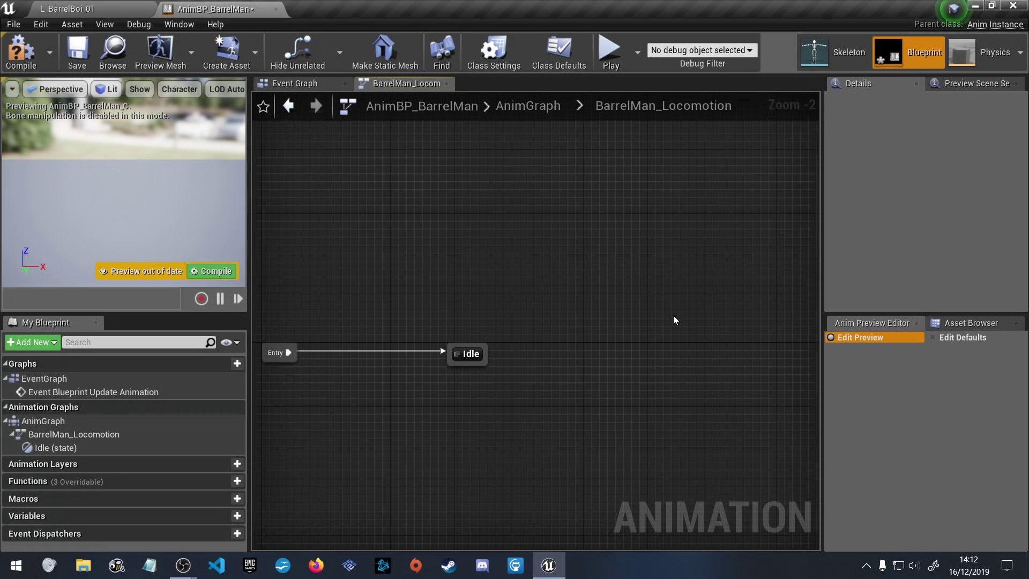
pyautogui.rightClick(624, 323)
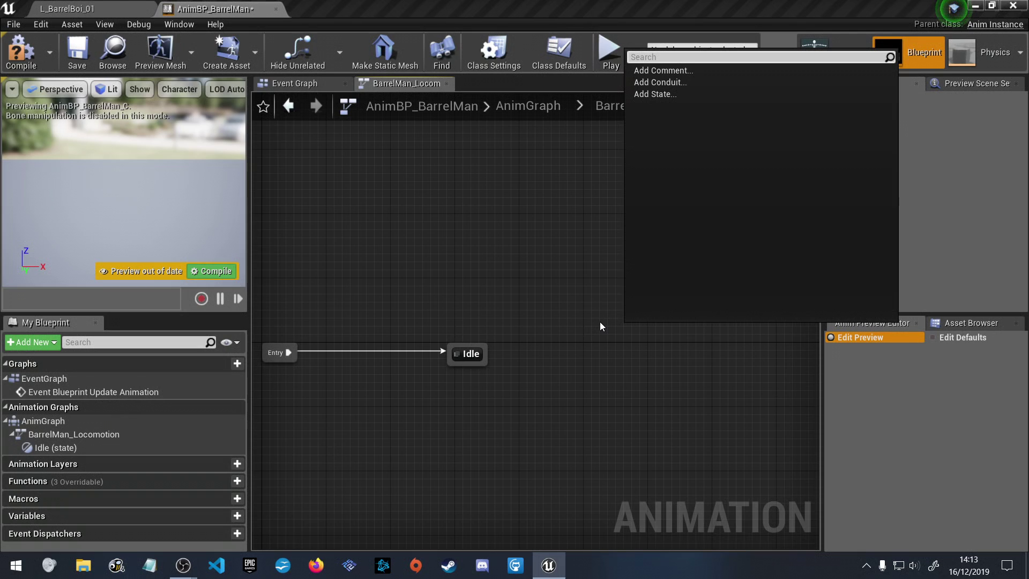
pyautogui.click(664, 95)
pyautogui.write('B')
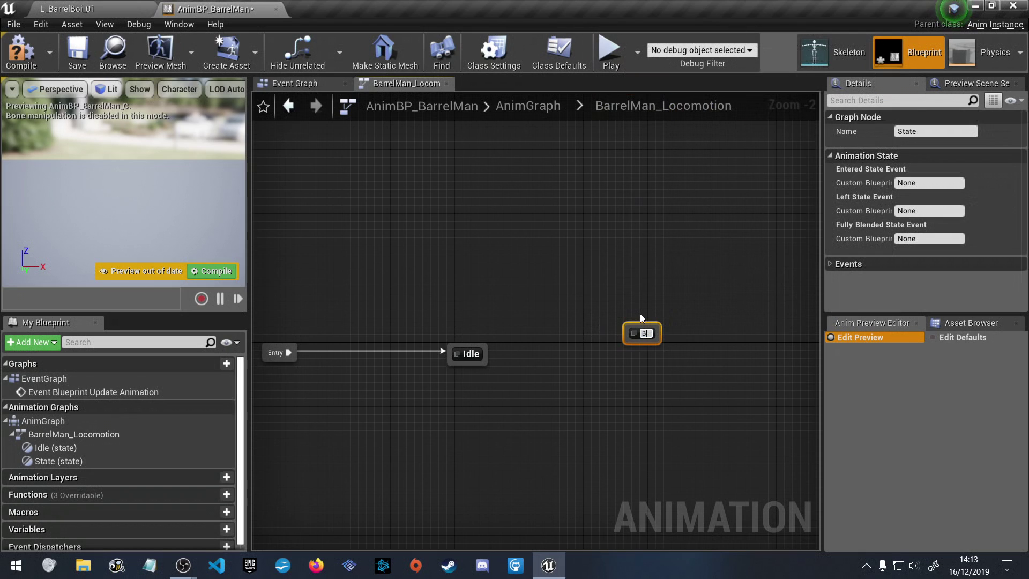
pyautogui.write('eginJum')
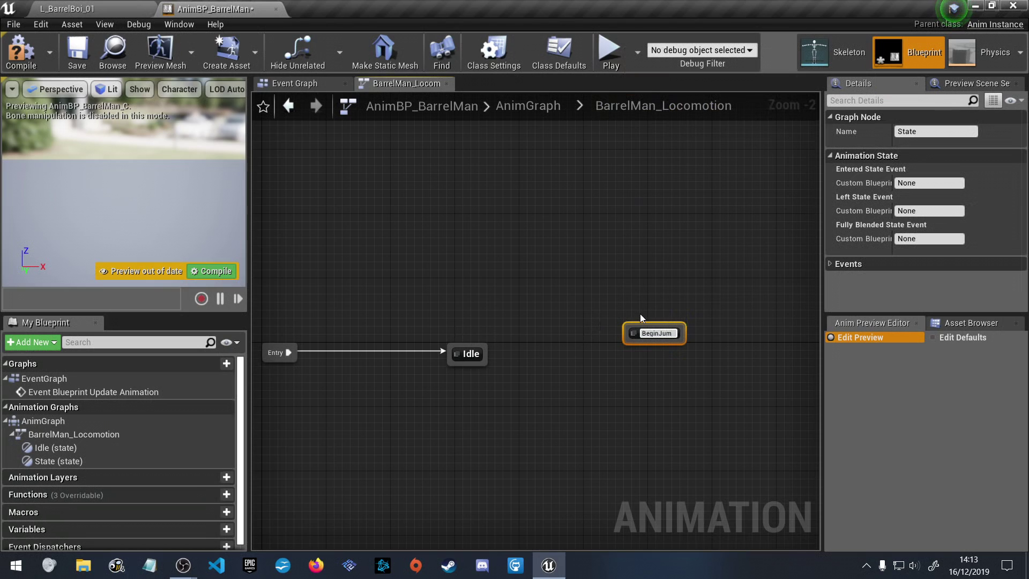
pyautogui.press('BackSpace')
pyautogui.press('BackSpace')
pyautogui.press('BackSpace')
pyautogui.press('BackSpace')
pyautogui.press('BackSpace')
pyautogui.press('BackSpace')
pyautogui.press('BackSpace')
pyautogui.press('BackSpace')
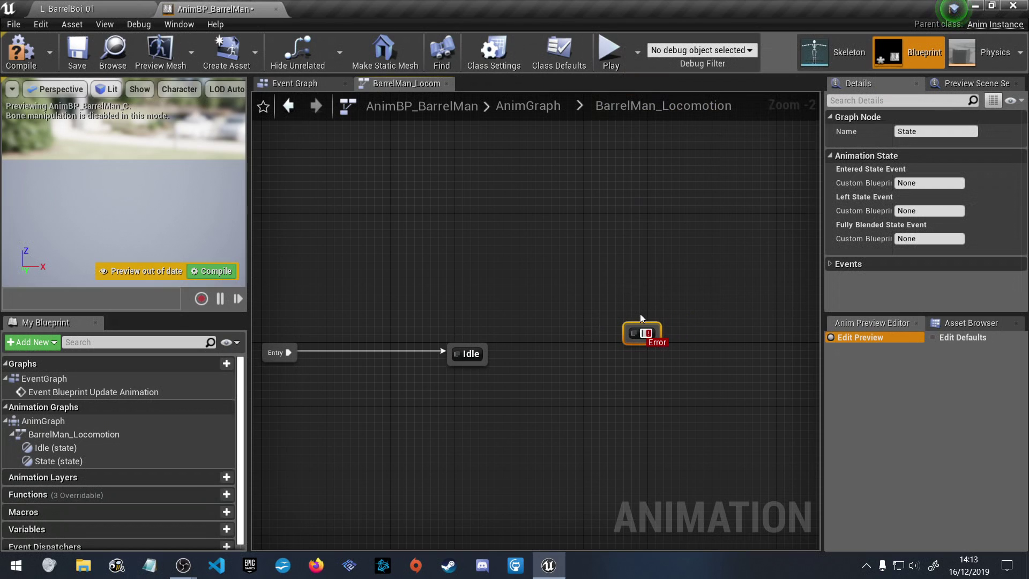
# Name the new state JumpBegin and align it level with the Idle state
pyautogui.write('JumpBegin')
pyautogui.press('Return')
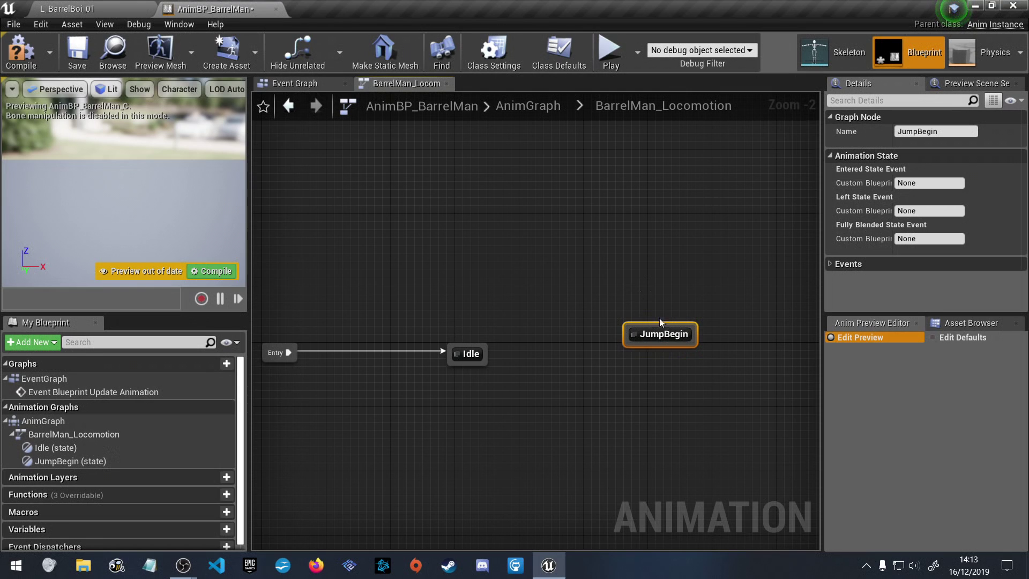
pyautogui.moveTo(669, 336); pyautogui.dragTo(639, 360)
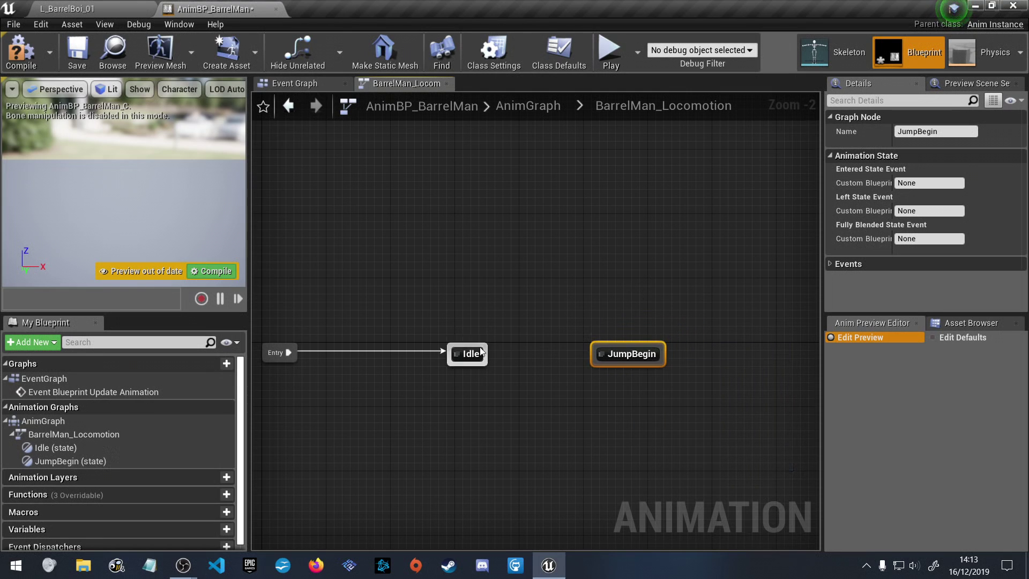
# Create a transition from Idle to JumpBegin and open its rule graph
pyautogui.moveTo(486, 353); pyautogui.dragTo(595, 358)
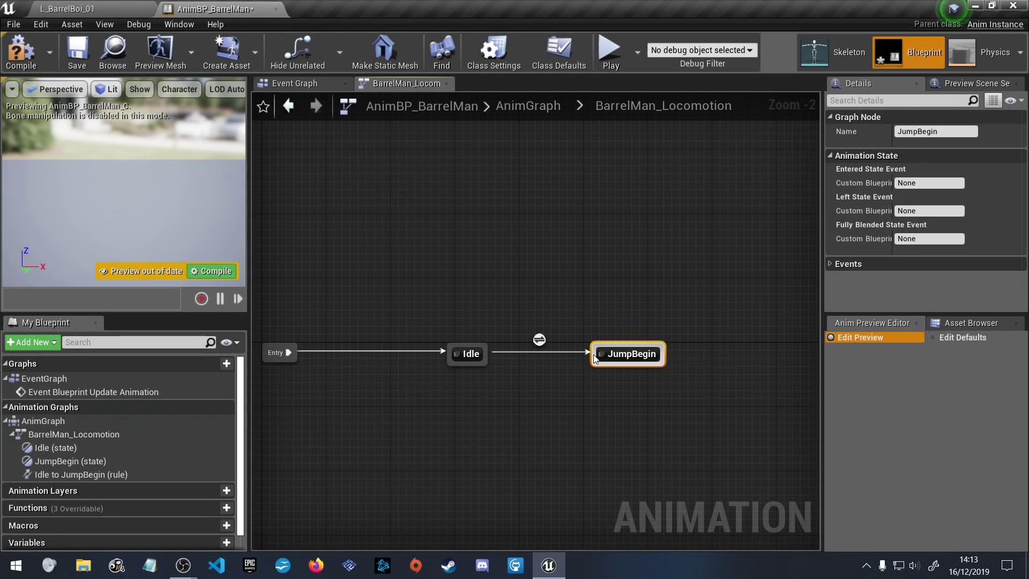
pyautogui.click(539, 339)
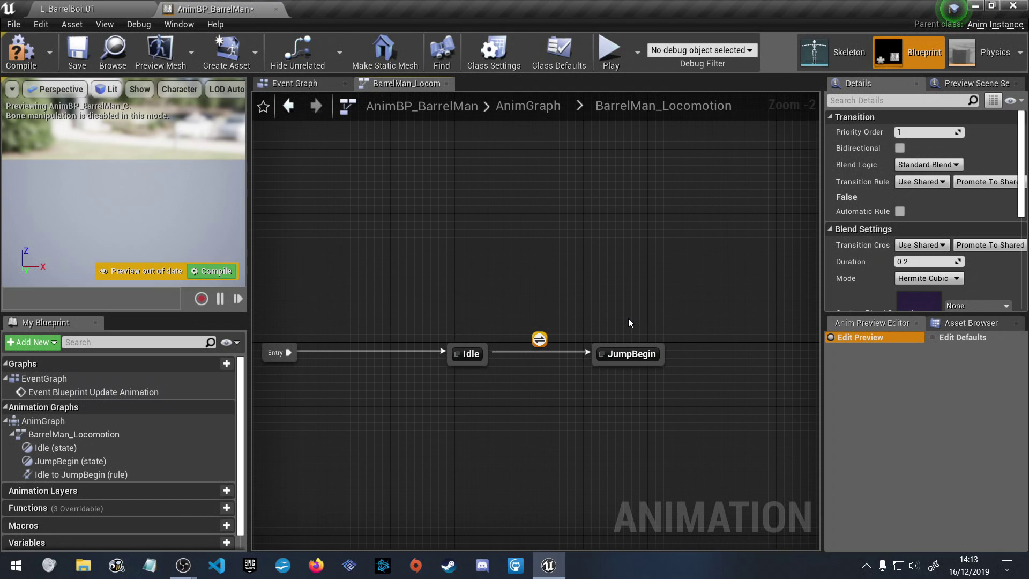
pyautogui.doubleClick(539, 338)
pyautogui.moveTo(693, 299); pyautogui.dragTo(629, 310, button='right')
pyautogui.scroll(-3, 625, 313)
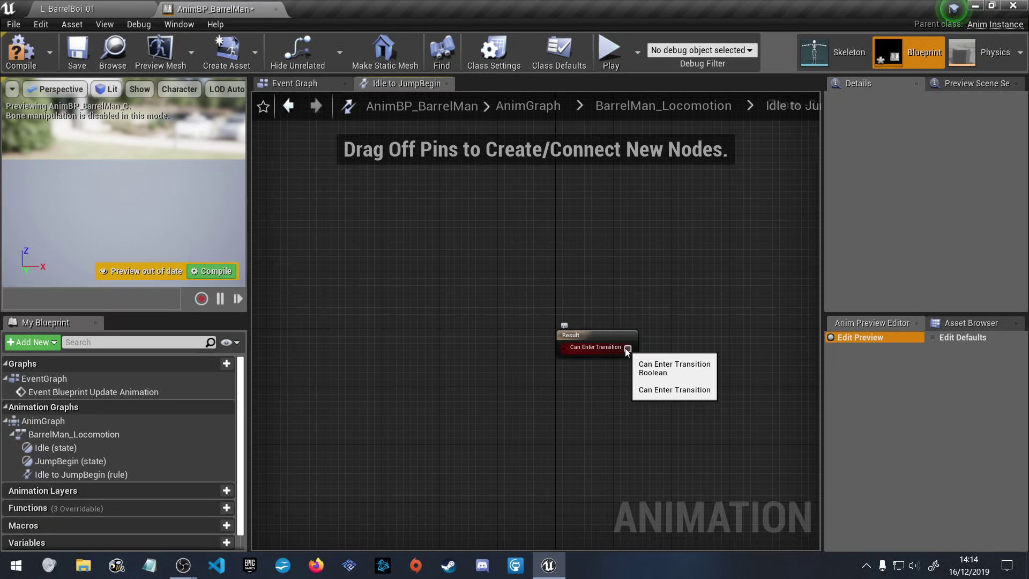
pyautogui.moveTo(462, 296); pyautogui.dragTo(584, 290, button='right')
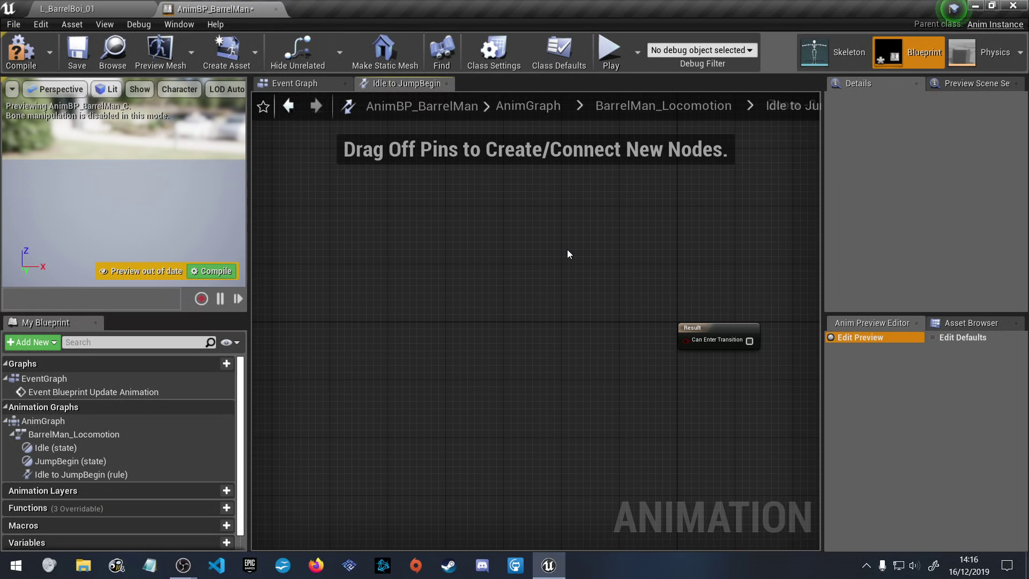
# Look over the Event Graph's default nodes, and return to the Idle to JumpBegin rule graph
pyautogui.click(312, 84)
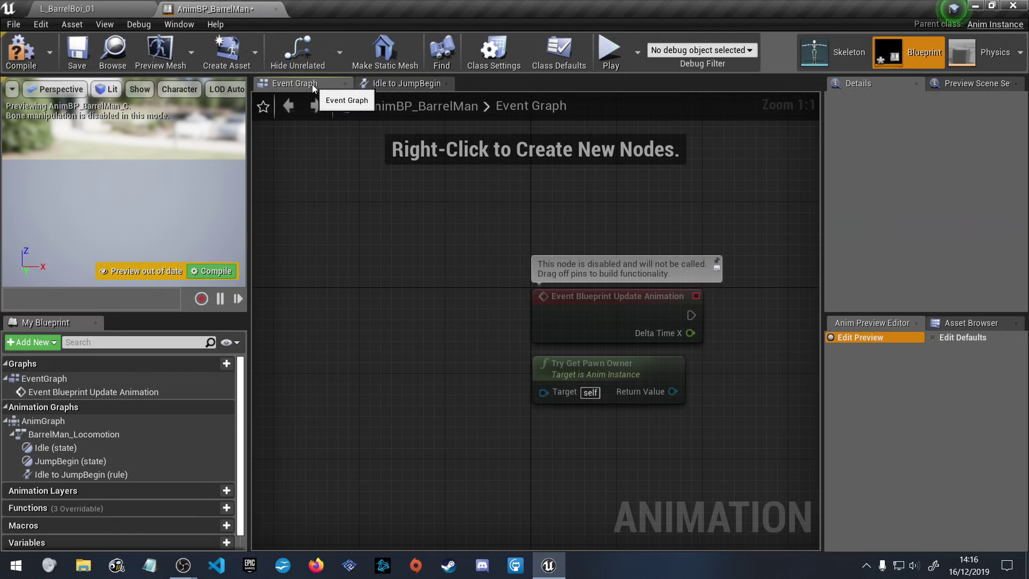
pyautogui.moveTo(437, 336); pyautogui.dragTo(298, 263, button='right')
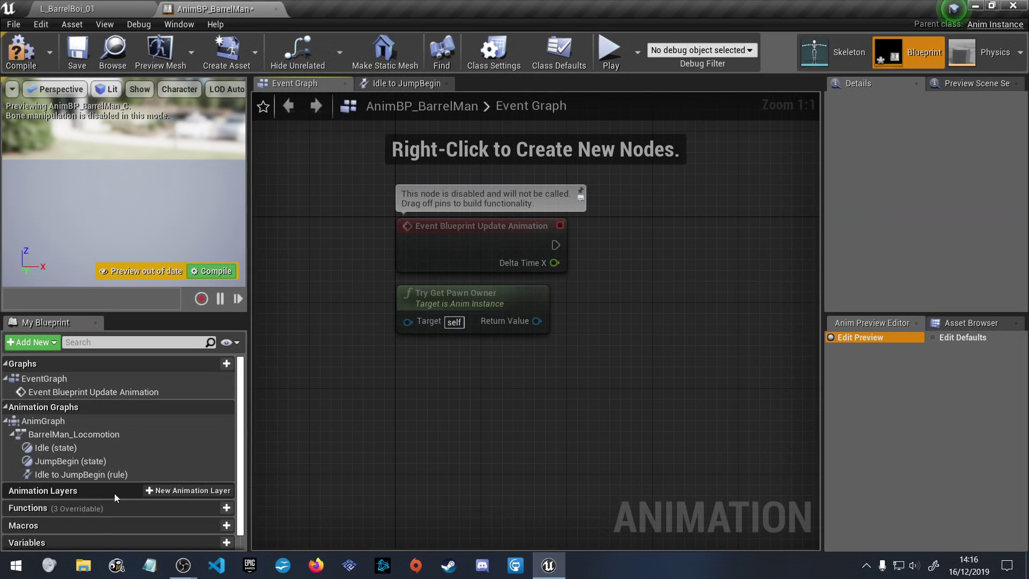
pyautogui.moveTo(161, 542)
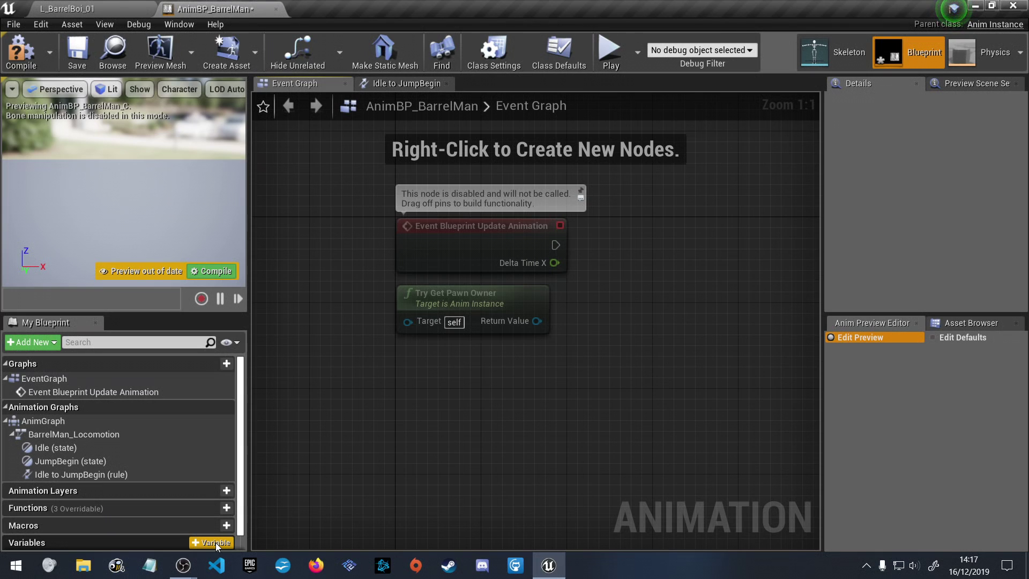
pyautogui.click(381, 84)
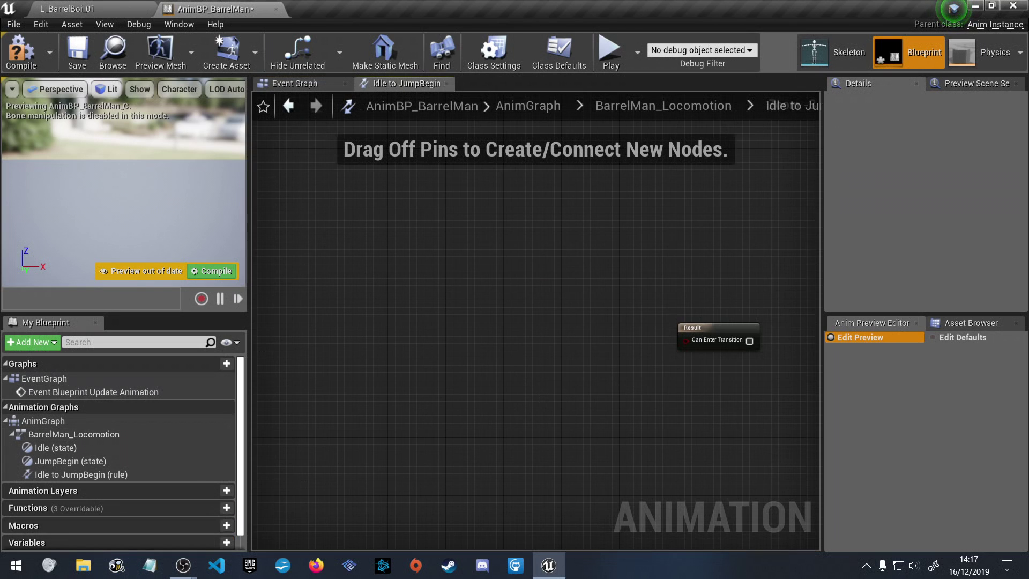
# Promote the Result node's Can Enter Transition input to a variable and move its node farther from Result
pyautogui.moveTo(654, 344); pyautogui.dragTo(554, 323, button='right')
pyautogui.rightClick(587, 318)
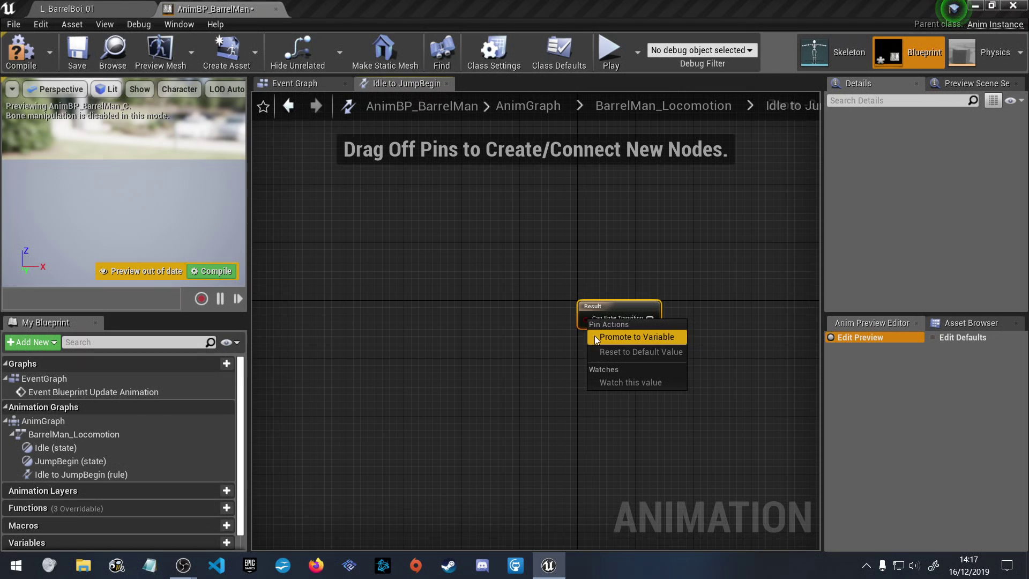
pyautogui.click(595, 337)
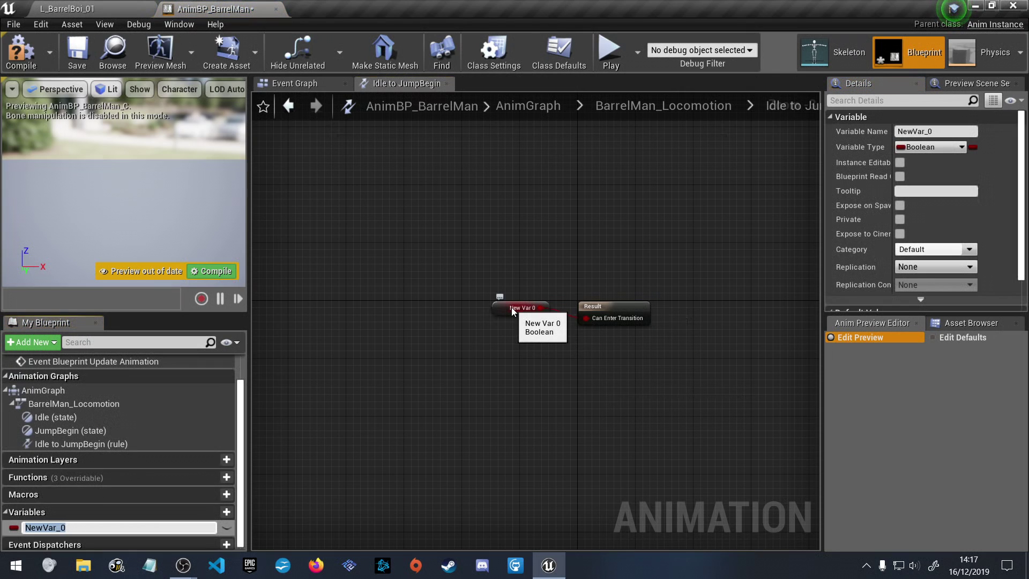
pyautogui.moveTo(511, 309); pyautogui.dragTo(485, 320)
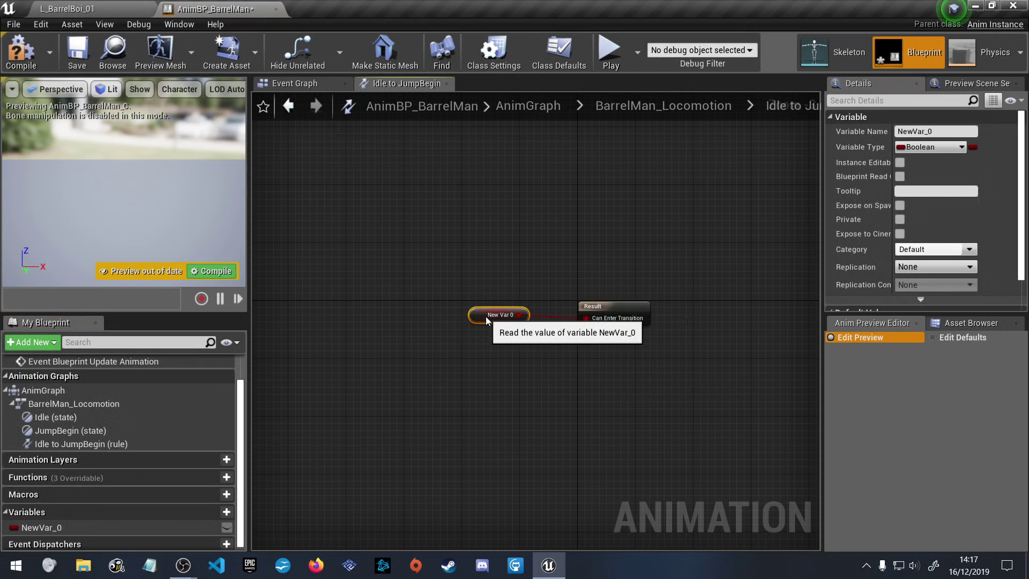
# Rename the promoted Boolean variable as IsInAir
pyautogui.click(954, 130)
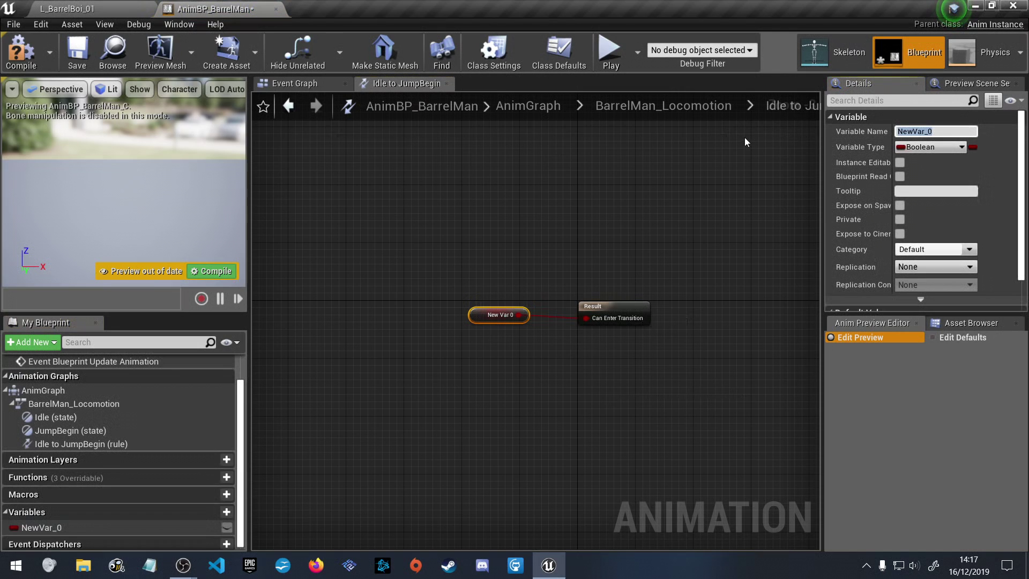
pyautogui.write('IsInAir')
pyautogui.press('Return')
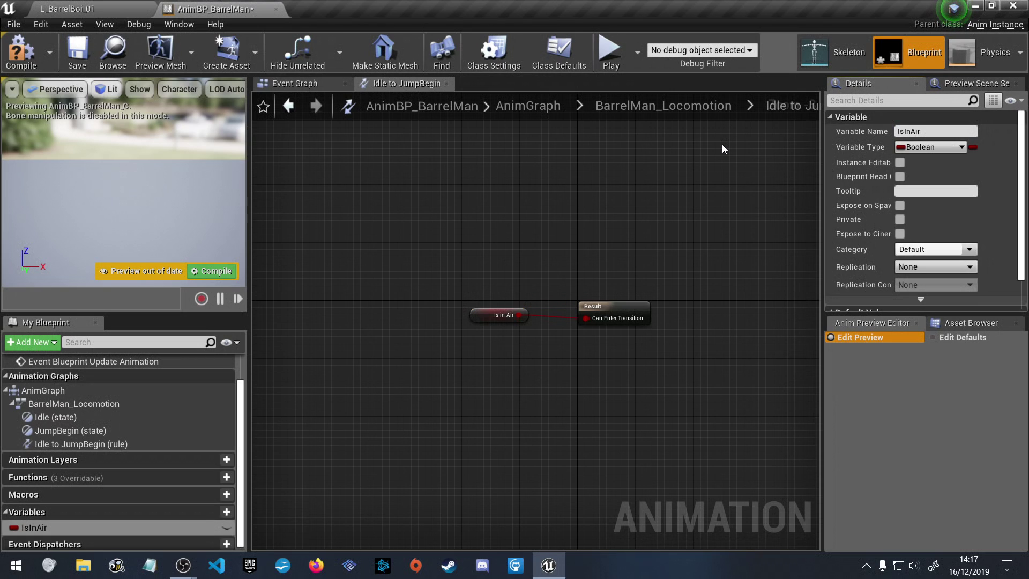
# Shift the Is in Air node slightly farther from Result, and save and compile the Animation Blueprint
pyautogui.moveTo(489, 317)
pyautogui.mouseDown()
pyautogui.moveTo(510, 319)
pyautogui.moveTo(487, 320)
pyautogui.mouseUp()
pyautogui.click(504, 350)
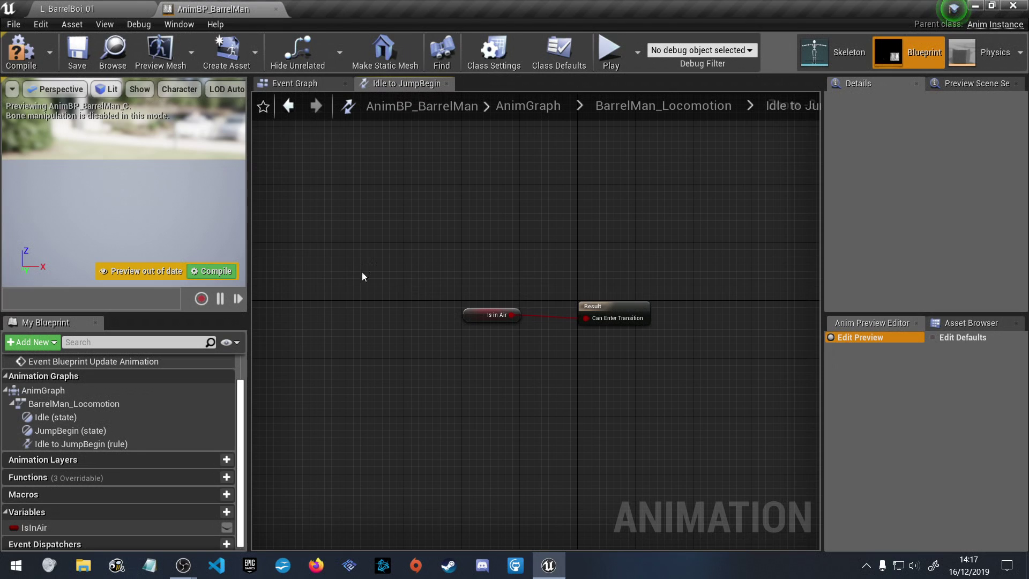
pyautogui.click(217, 271)
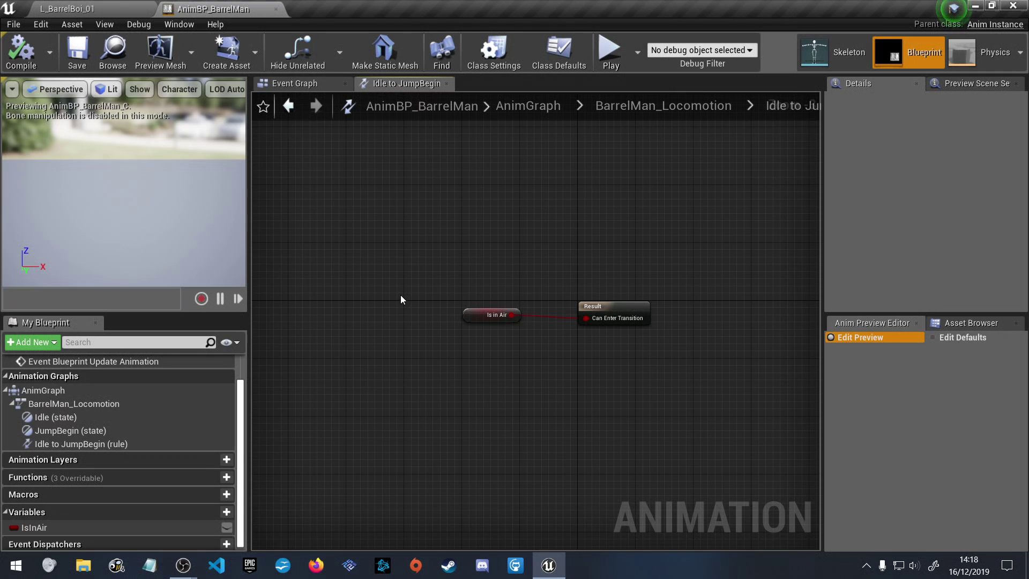
# Examine the default value of the IsInAir variable
pyautogui.click(472, 312)
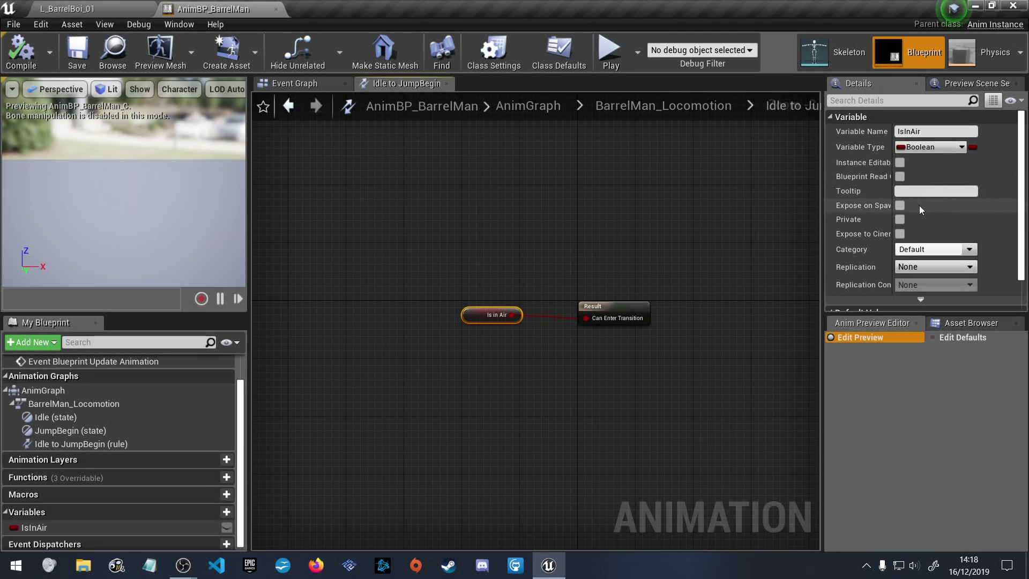
pyautogui.scroll(-2, 911, 166)
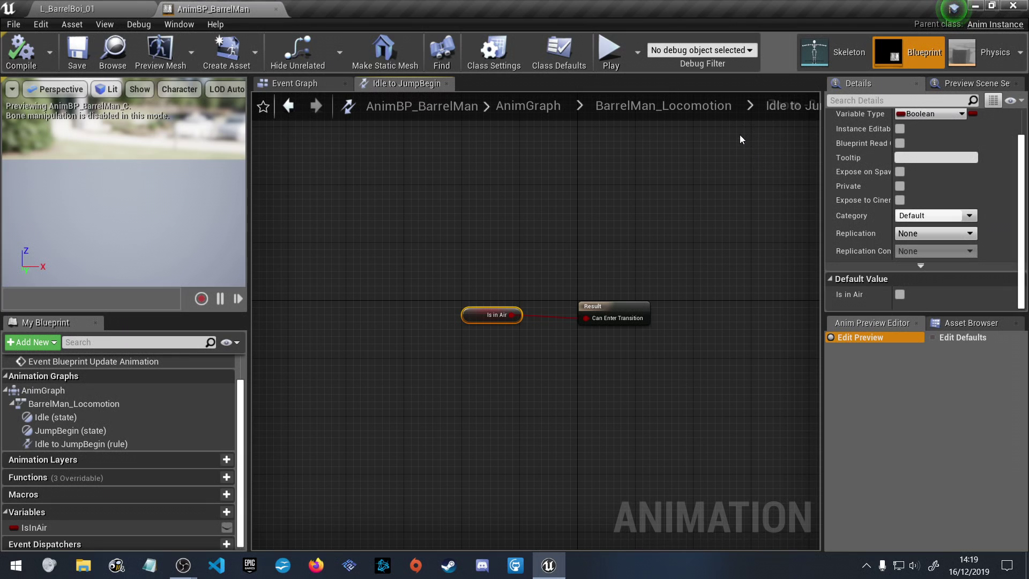
# Return to the BarrelMan_Locomotion graph and widen the graph area by narrowing the Details column
pyautogui.click(713, 101)
pyautogui.moveTo(688, 147); pyautogui.dragTo(623, 233, button='right')
pyautogui.scroll(-1, 621, 237)
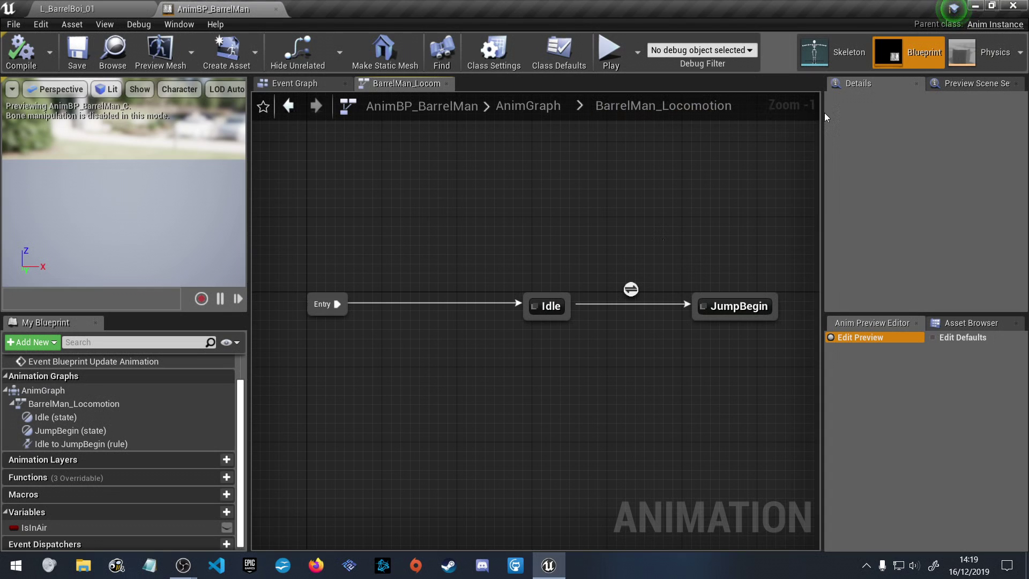
pyautogui.moveTo(823, 117); pyautogui.dragTo(891, 120)
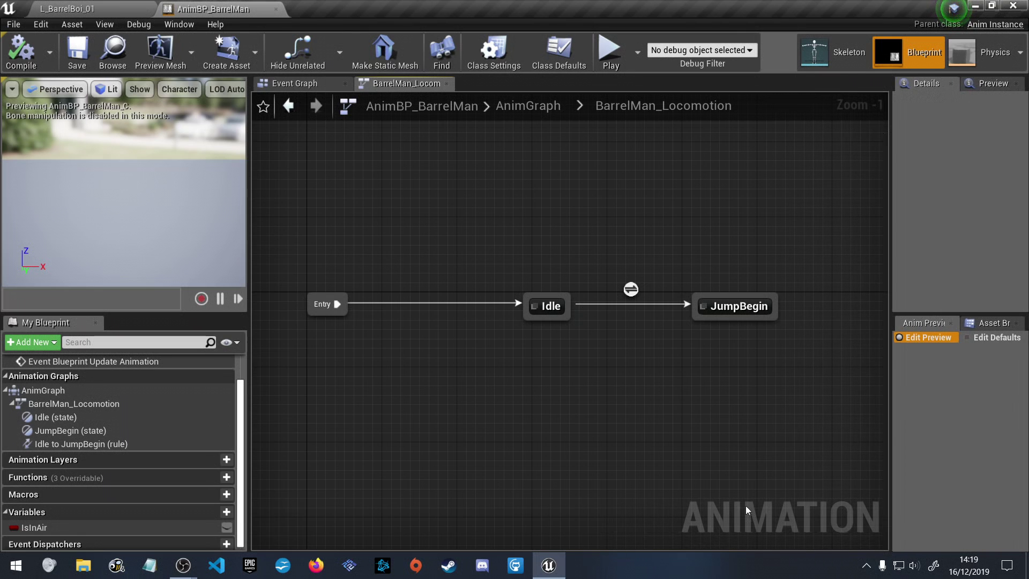
pyautogui.scroll(1, 731, 526)
pyautogui.scroll(-12, 731, 525)
pyautogui.scroll(3, 733, 524)
pyautogui.scroll(-2, 735, 522)
pyautogui.scroll(10, 734, 519)
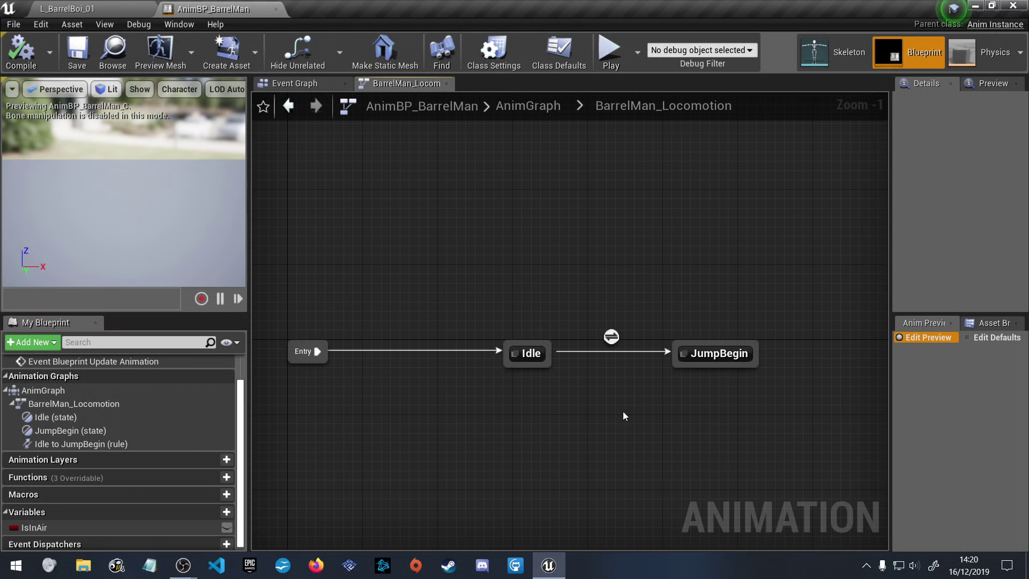
# Open the Idle state's graph and check the Asset Browser for available animation assets
pyautogui.doubleClick(534, 359)
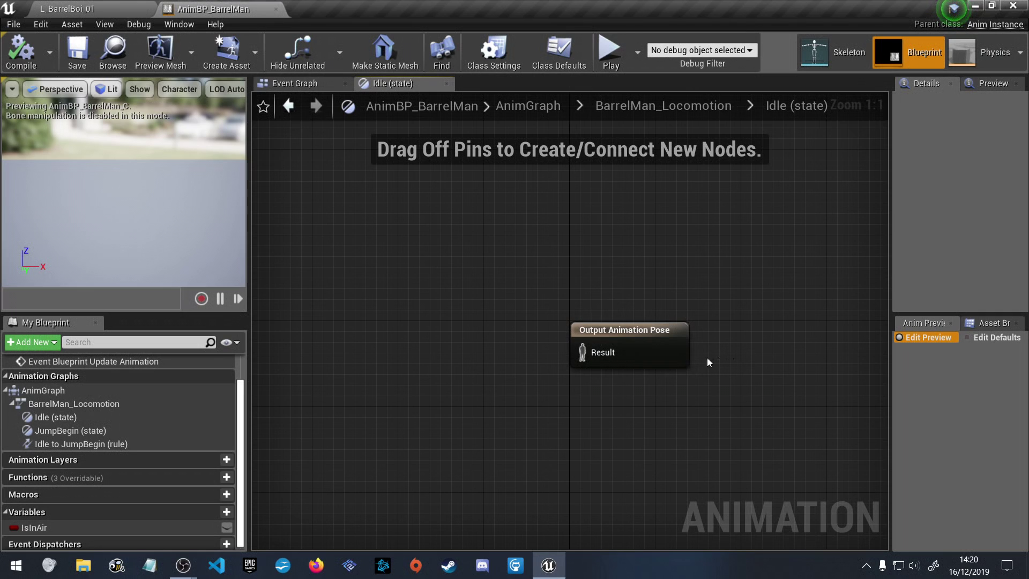
pyautogui.click(995, 322)
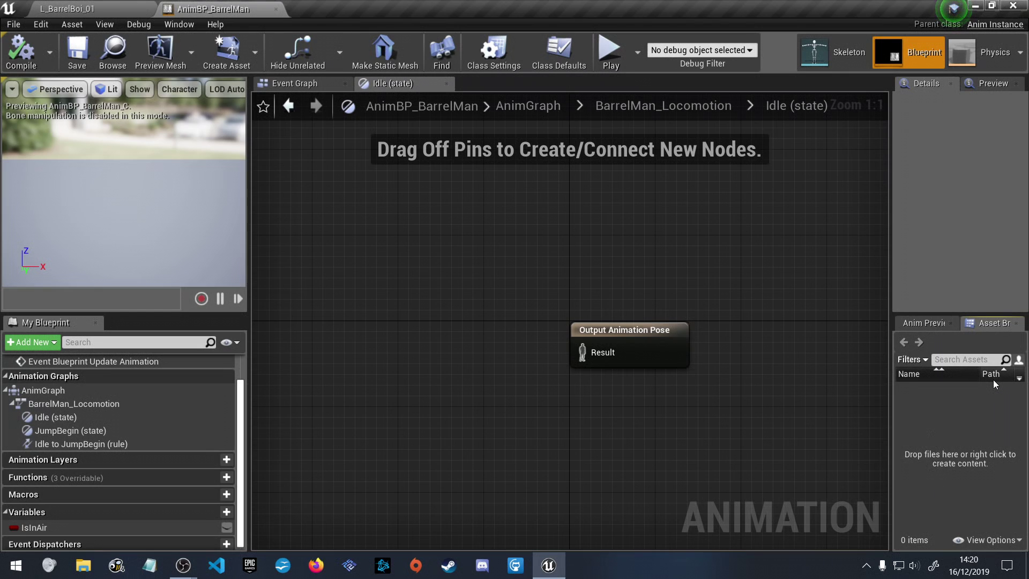
pyautogui.rightClick(953, 460)
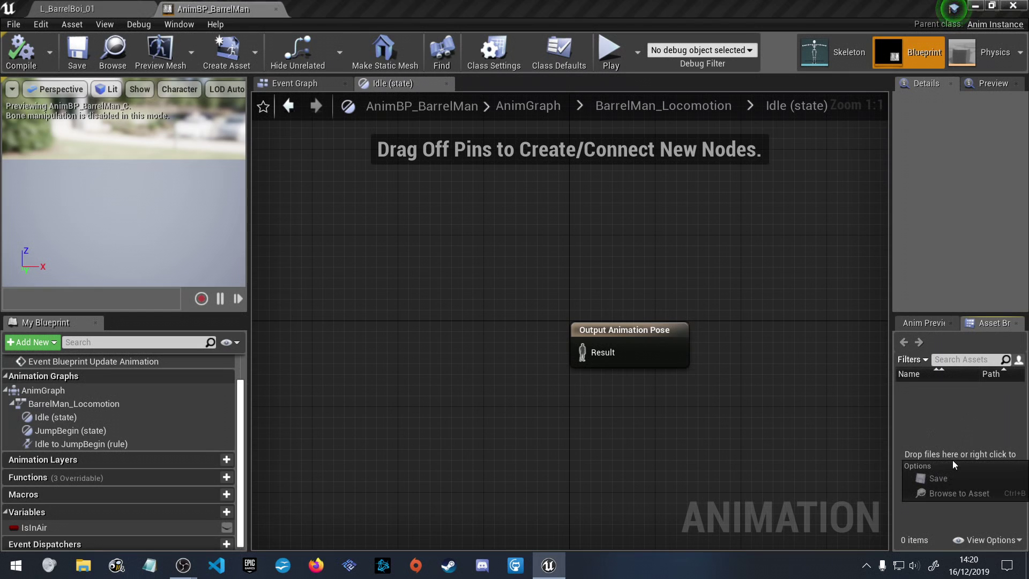
pyautogui.click(942, 445)
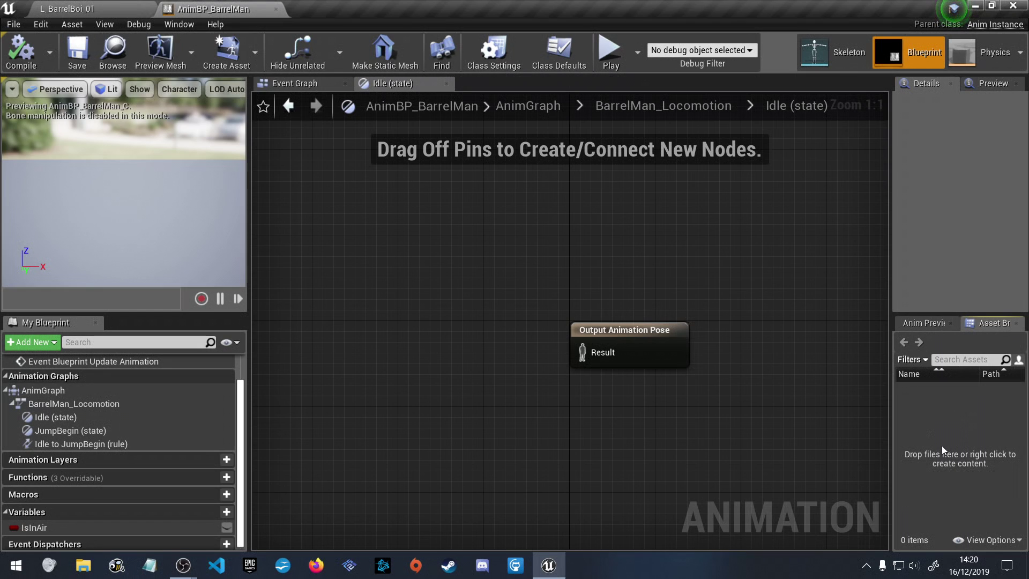
pyautogui.click(922, 321)
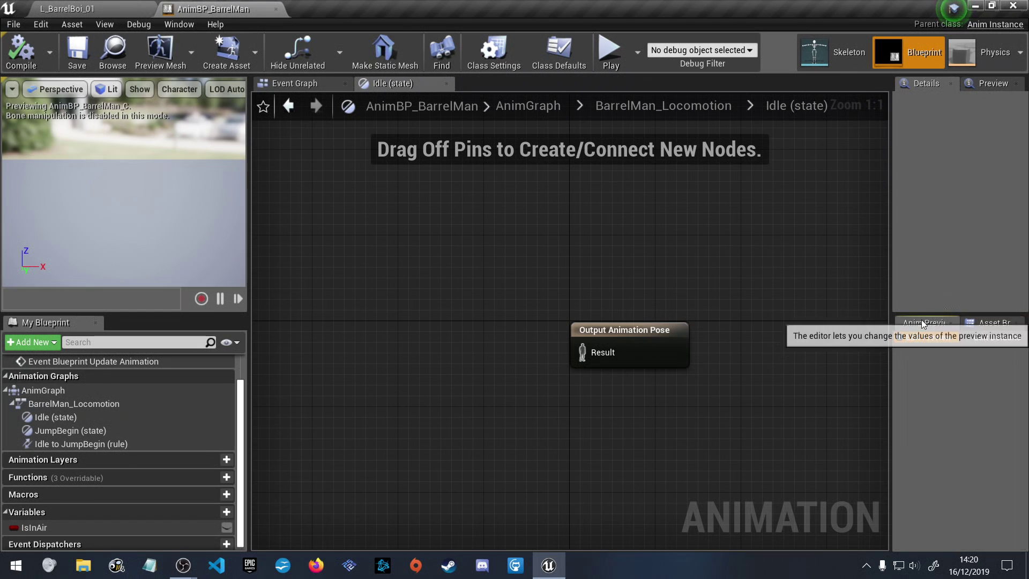
# Search the Idle graph's actions for a "play thirdpersonidle" node, turning off Context Sensitive to include all possible actions
pyautogui.rightClick(397, 319)
pyautogui.write('play')
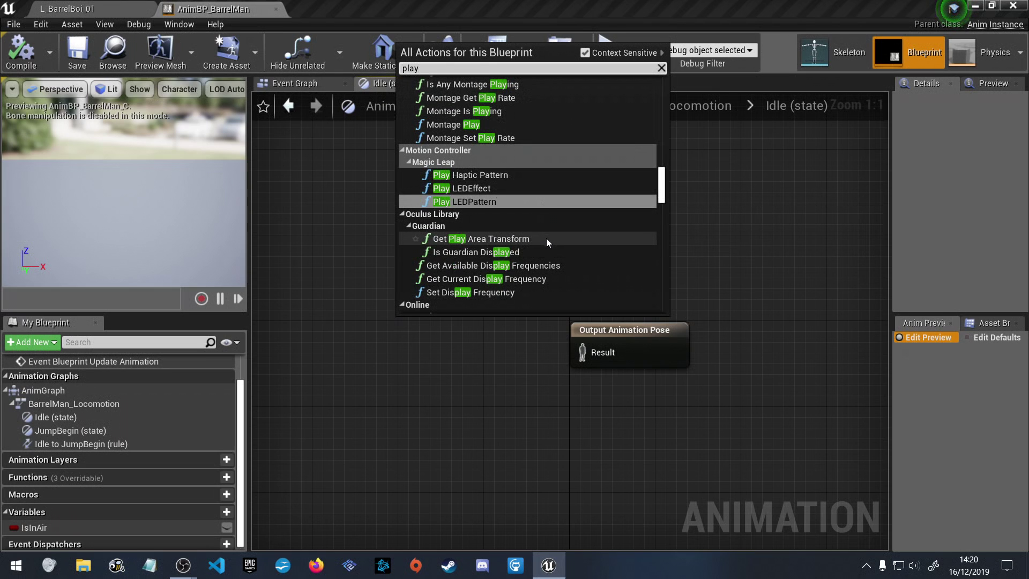
pyautogui.scroll(-3, 528, 288)
pyautogui.scroll(8, 528, 284)
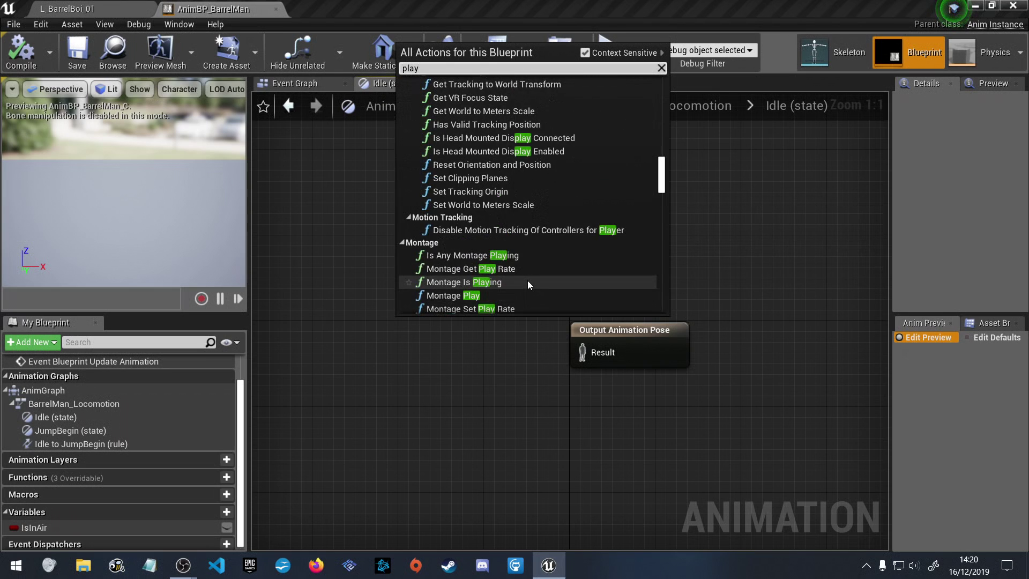
pyautogui.scroll(10, 527, 281)
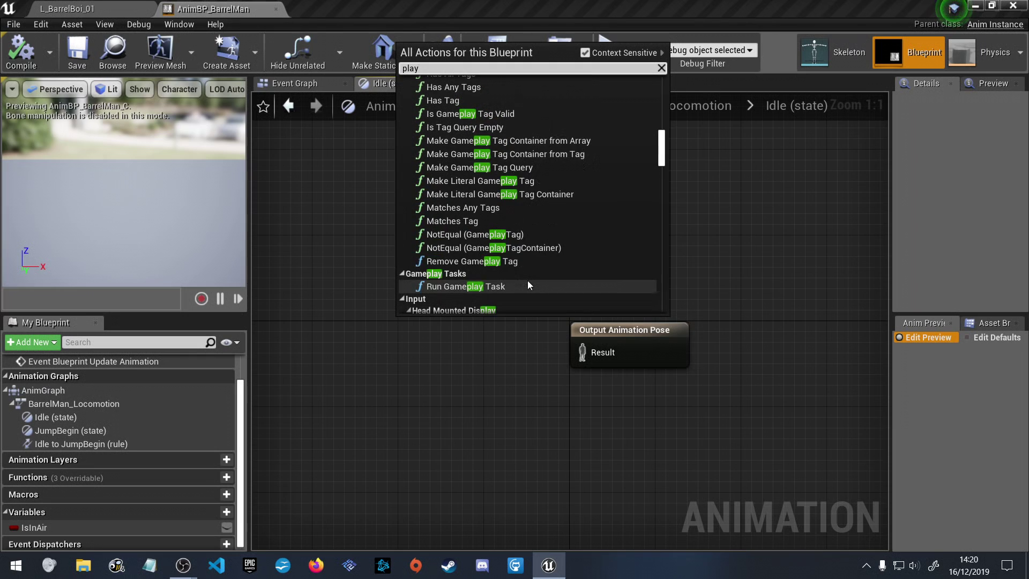
pyautogui.scroll(2, 528, 285)
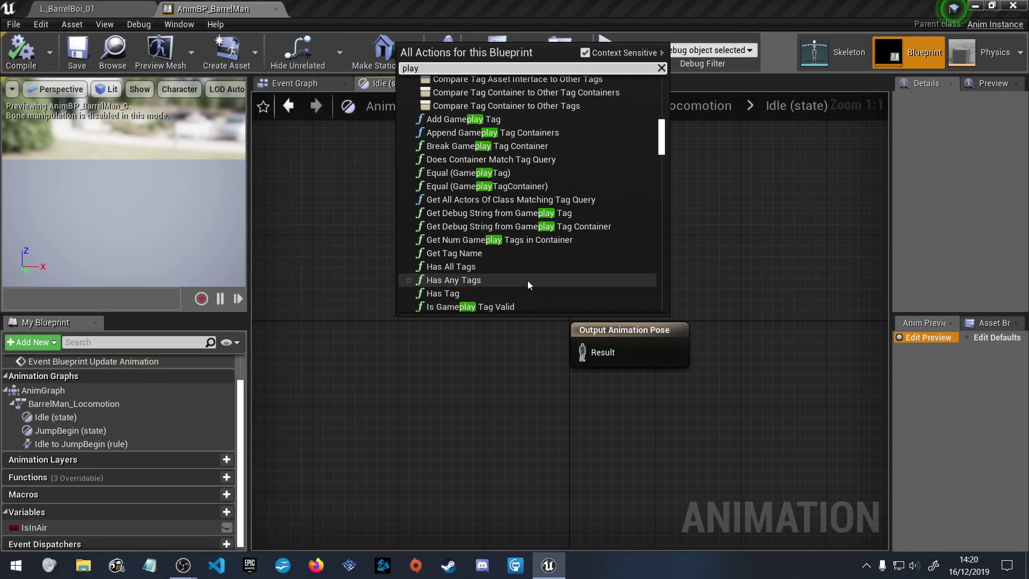
pyautogui.write('thirdpersdo')
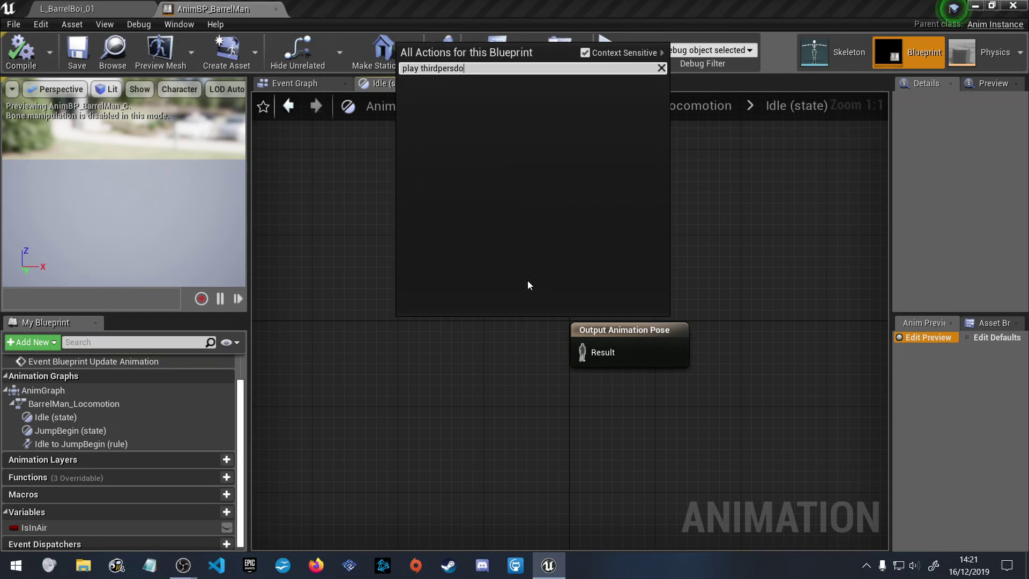
pyautogui.press('BackSpace')
pyautogui.press('BackSpace')
pyautogui.write('onidle')
pyautogui.click(585, 52)
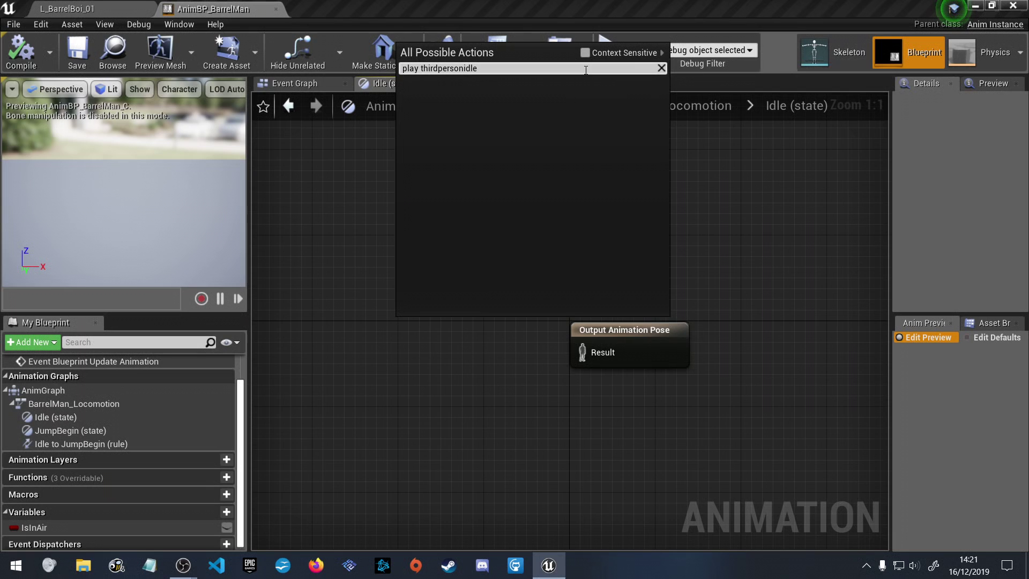
# Try adding a Play Anim node from the "play" results to the Idle graph, and delete it
pyautogui.moveTo(517, 71); pyautogui.dragTo(420, 86)
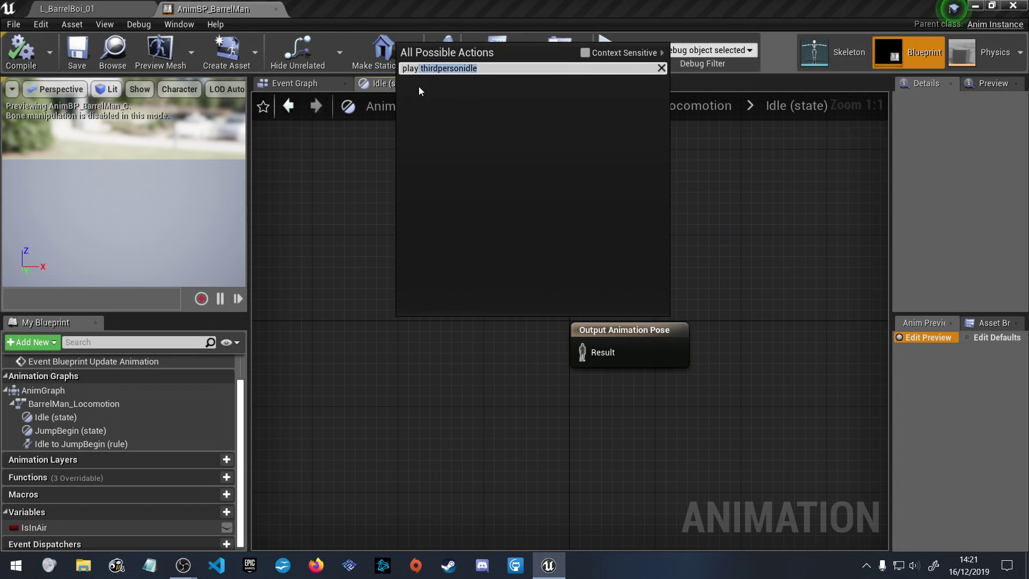
pyautogui.press('BackSpace')
pyautogui.scroll(7, 481, 202)
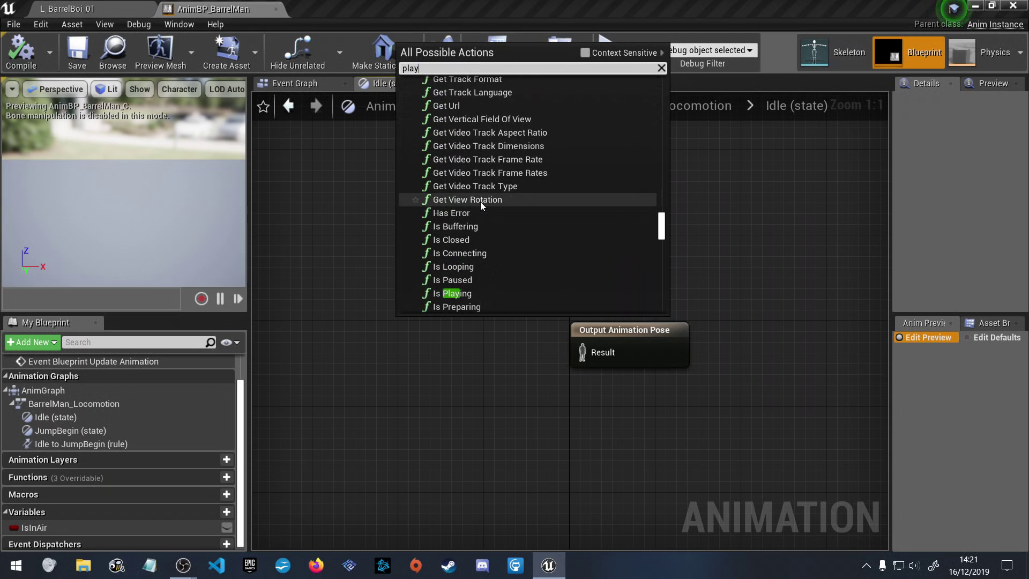
pyautogui.scroll(12, 477, 203)
pyautogui.scroll(15, 472, 203)
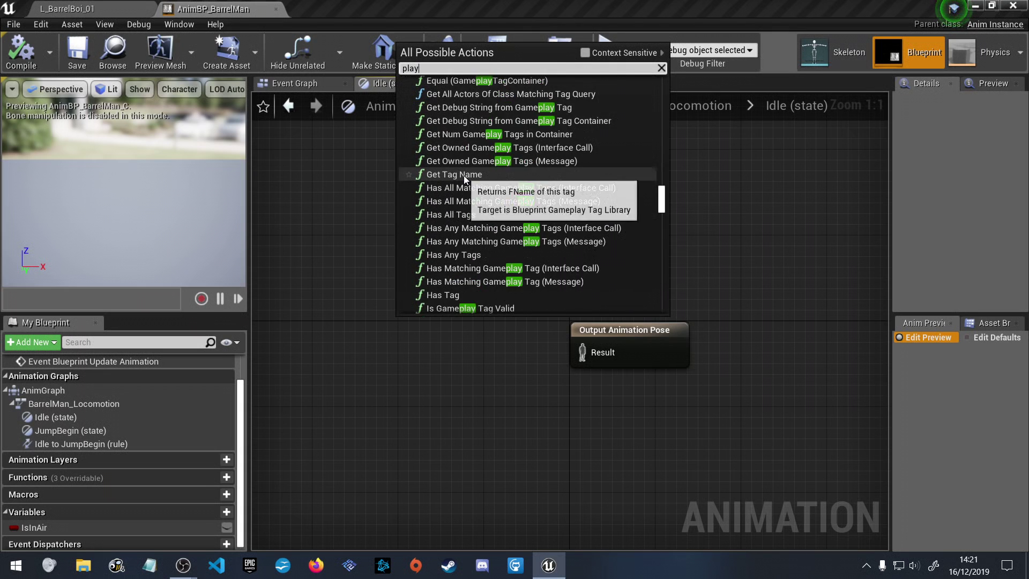
pyautogui.scroll(2, 608, 197)
pyautogui.moveTo(662, 197); pyautogui.dragTo(677, 81)
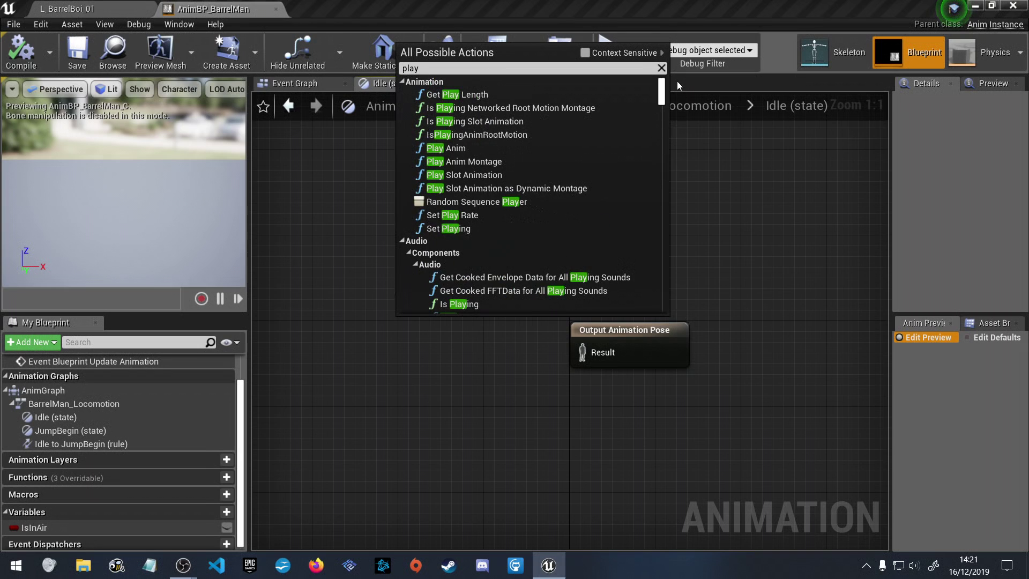
pyautogui.click(484, 150)
pyautogui.moveTo(496, 337); pyautogui.dragTo(452, 315)
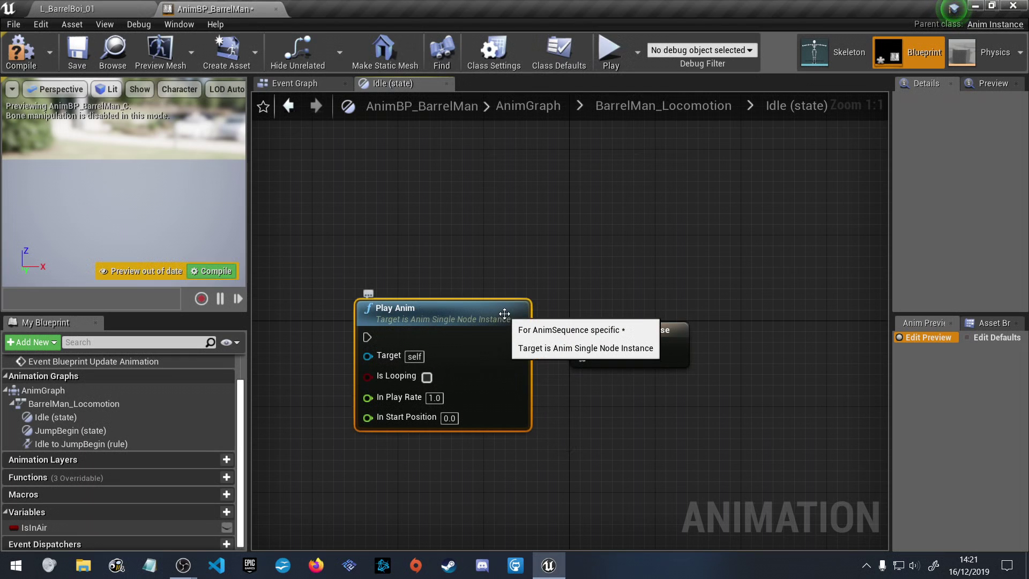
pyautogui.press('Delete')
# Try creating a Play Anim node from the Result pin of Output Animation Pose, and delete the node
pyautogui.moveTo(582, 352); pyautogui.dragTo(438, 297)
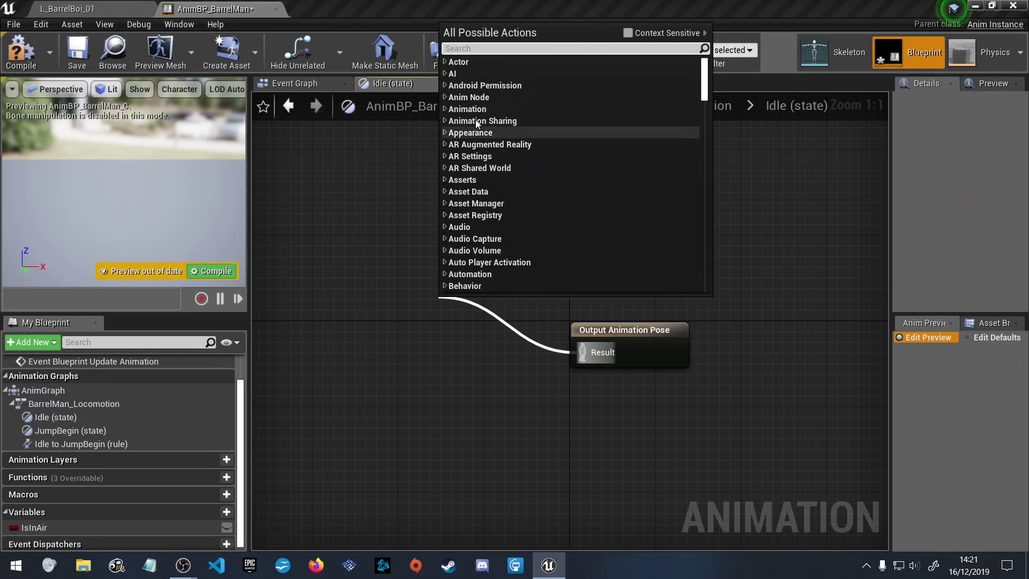
pyautogui.click(446, 110)
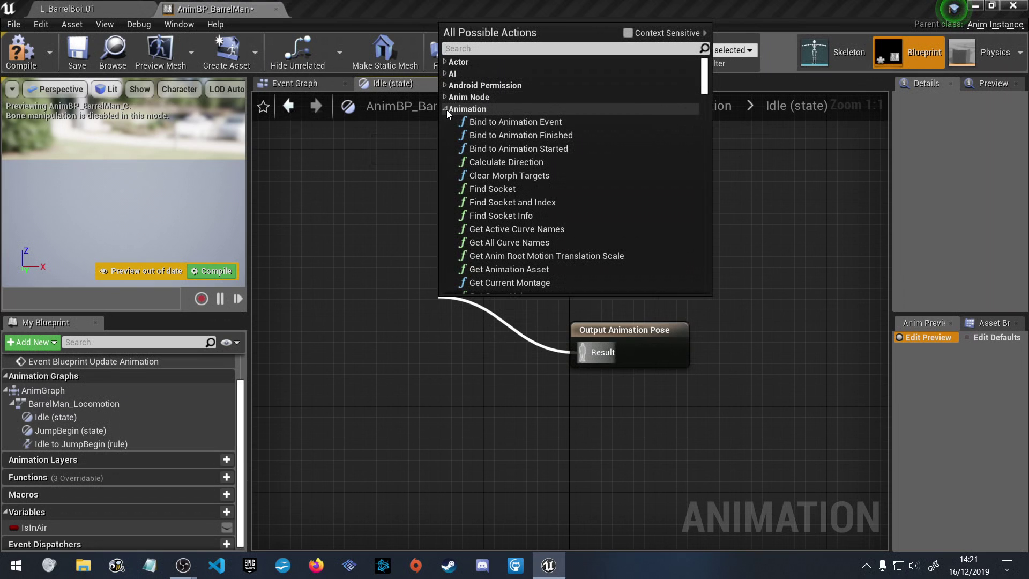
pyautogui.scroll(-3, 544, 198)
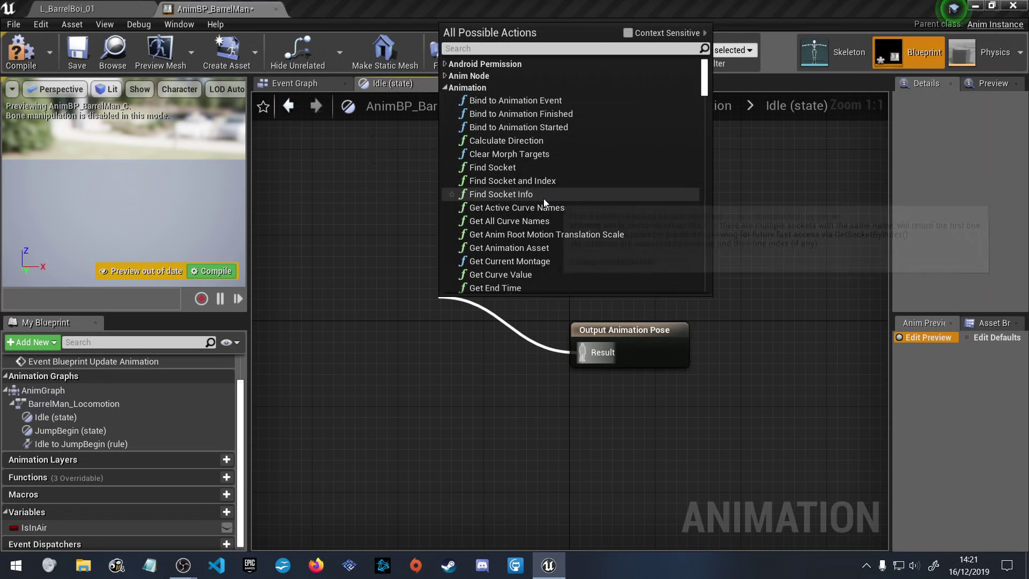
pyautogui.scroll(-5, 545, 202)
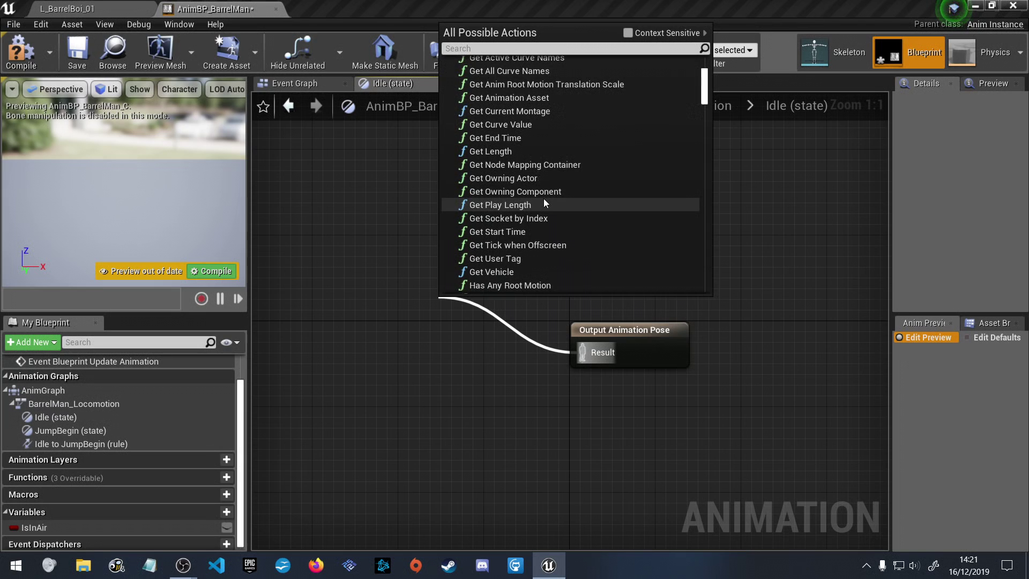
pyautogui.scroll(-5, 544, 198)
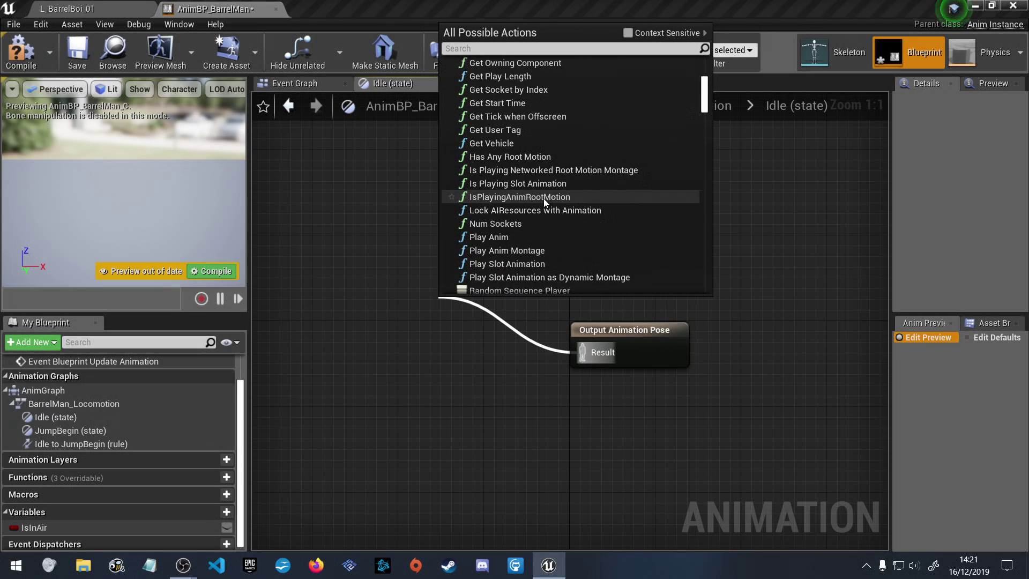
pyautogui.click(525, 239)
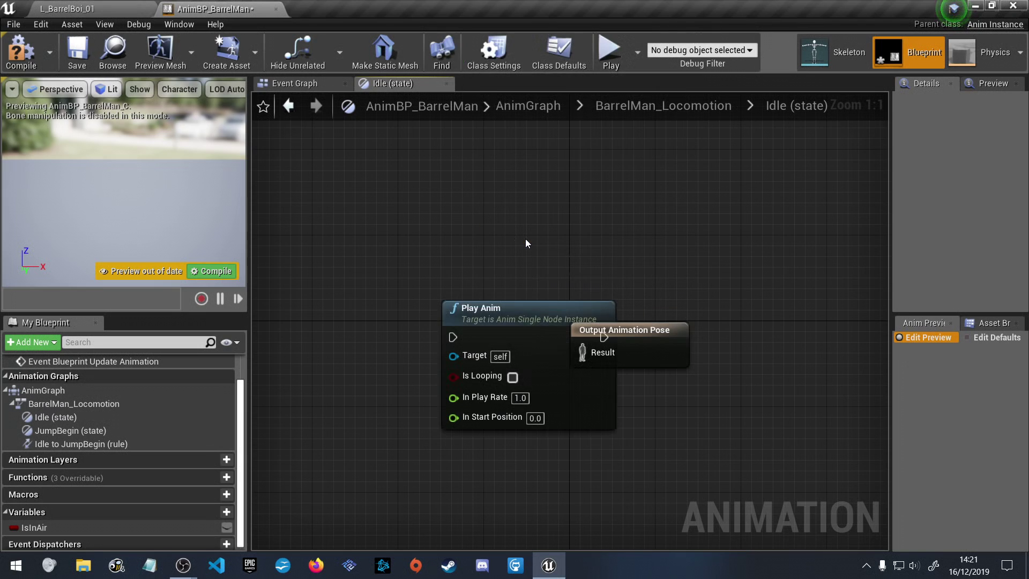
pyautogui.moveTo(552, 321); pyautogui.dragTo(578, 349)
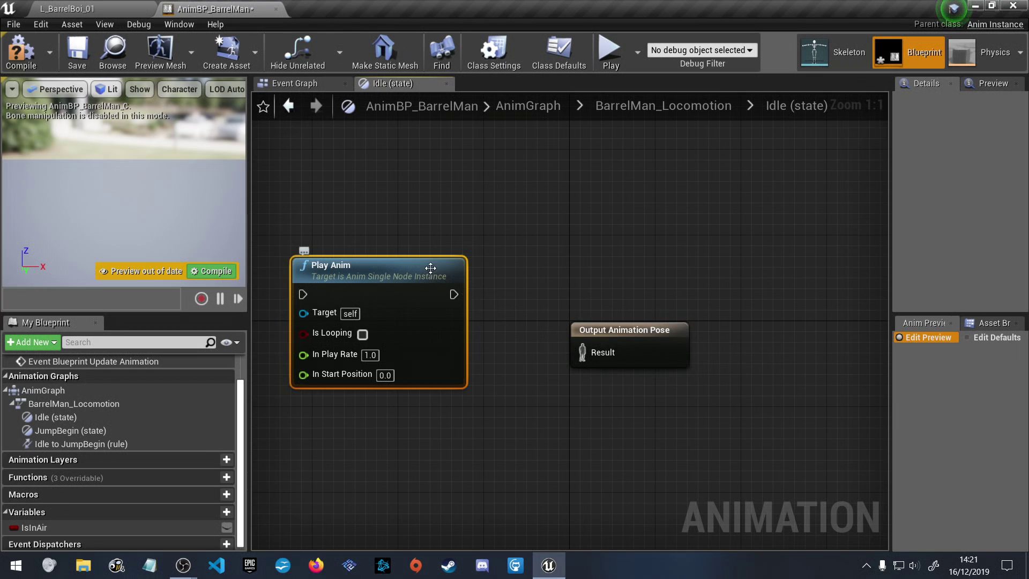
pyautogui.press('Delete')
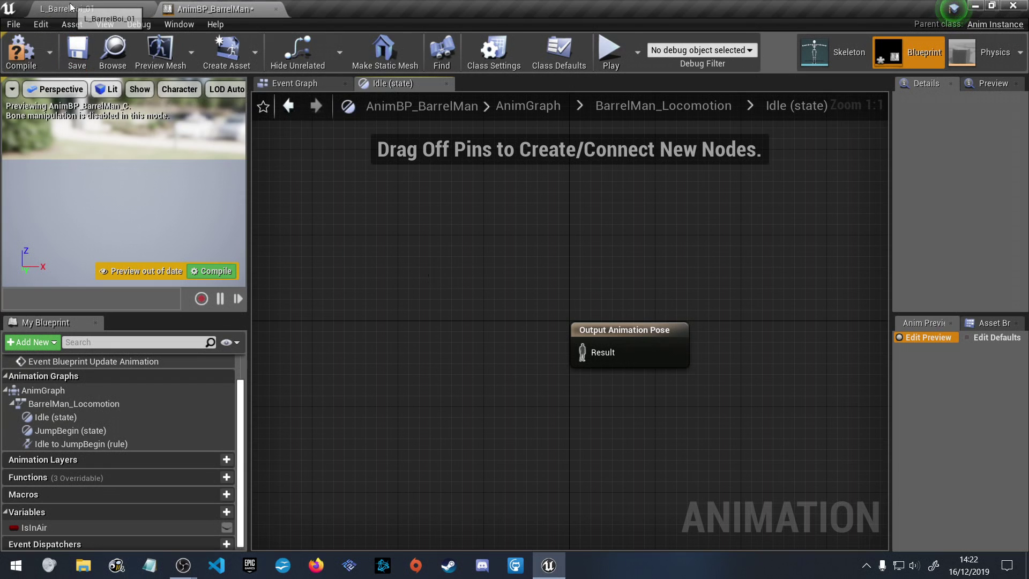
# Undock AnimBP_BarrelMan into a floating window and try to place ThirdPersonIdle from the Mannequin's Animations folder in the Idle graph
pyautogui.moveTo(199, 12); pyautogui.dragTo(583, 136)
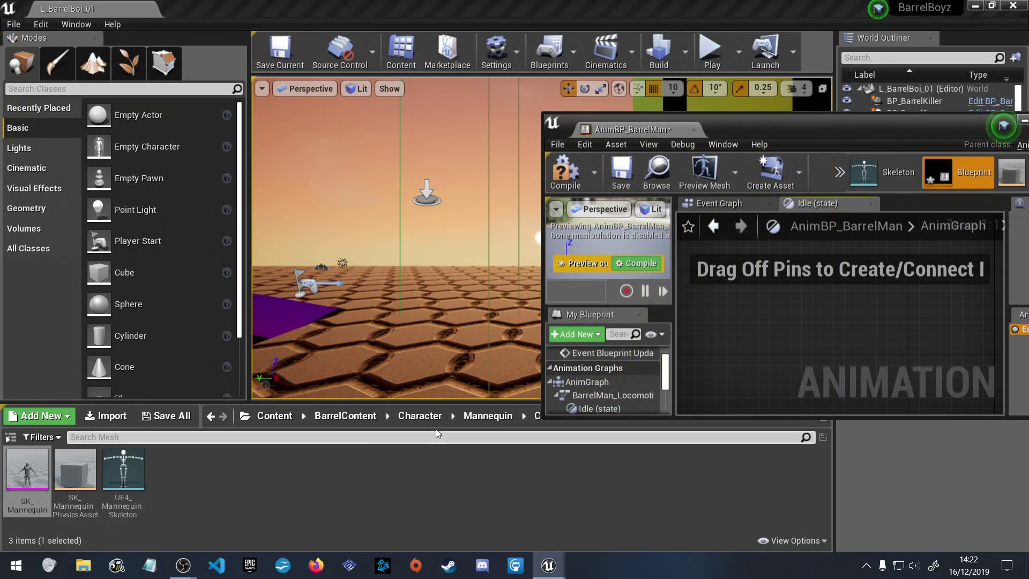
pyautogui.click(488, 416)
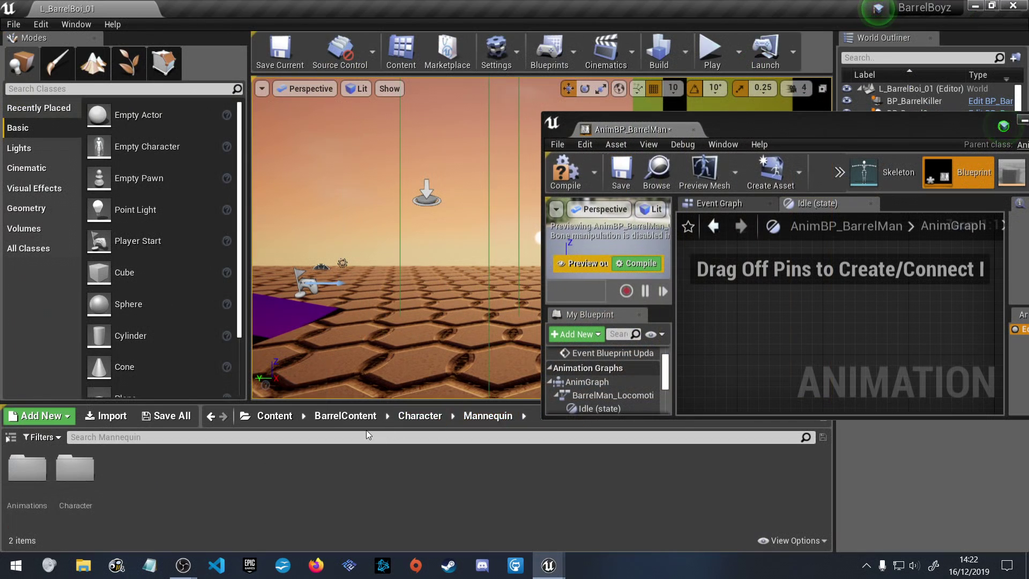
pyautogui.doubleClick(27, 469)
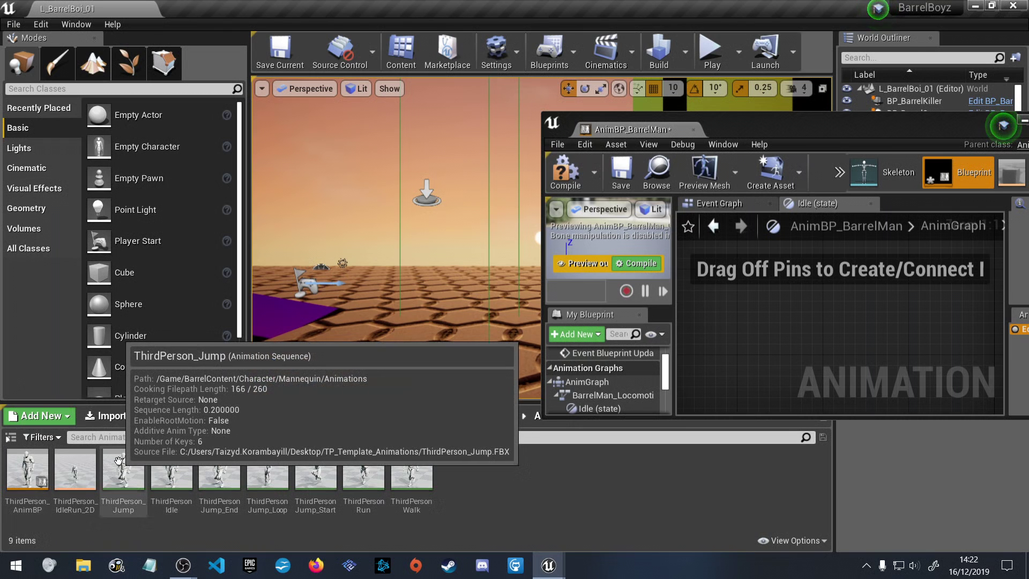
pyautogui.moveTo(376, 436); pyautogui.dragTo(773, 346)
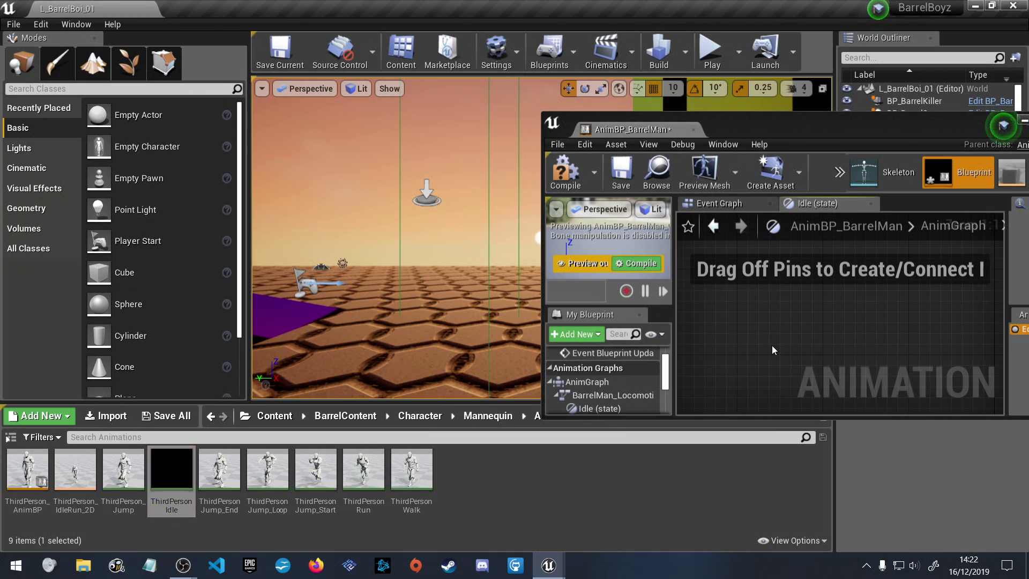
# Find UE4_Mannequin_Skeleton in the Mannequin's Mesh folder, inspect the skeleton assigned to the Animation Blueprint, and close the skeleton editor
pyautogui.click(479, 417)
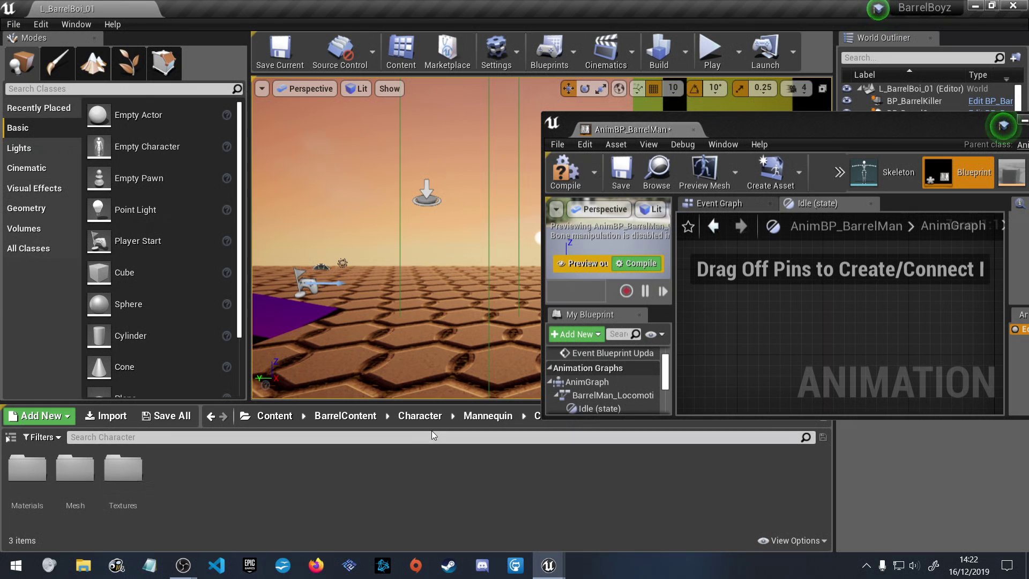
pyautogui.doubleClick(76, 469)
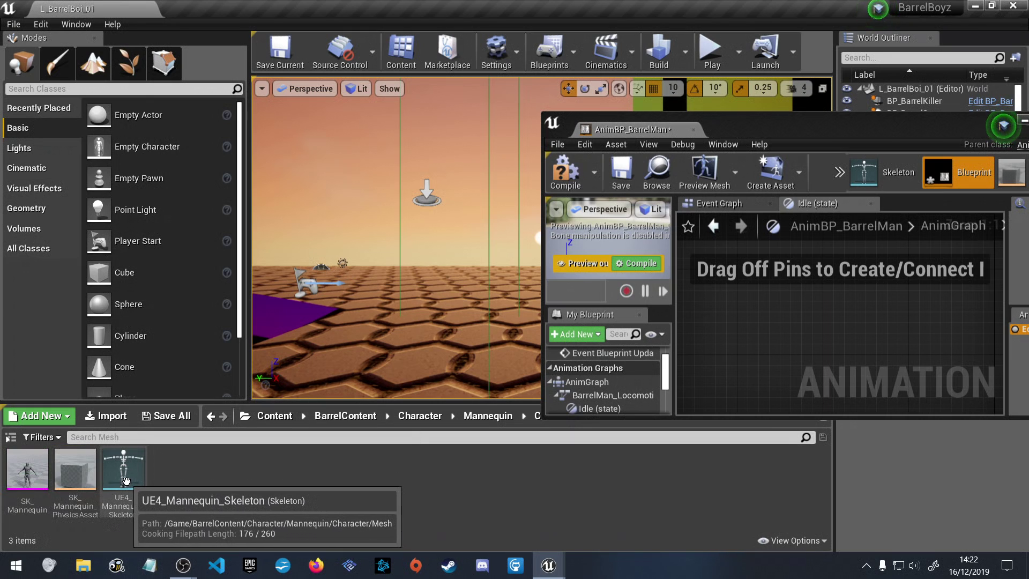
pyautogui.moveTo(126, 480); pyautogui.dragTo(877, 168)
pyautogui.click(893, 170)
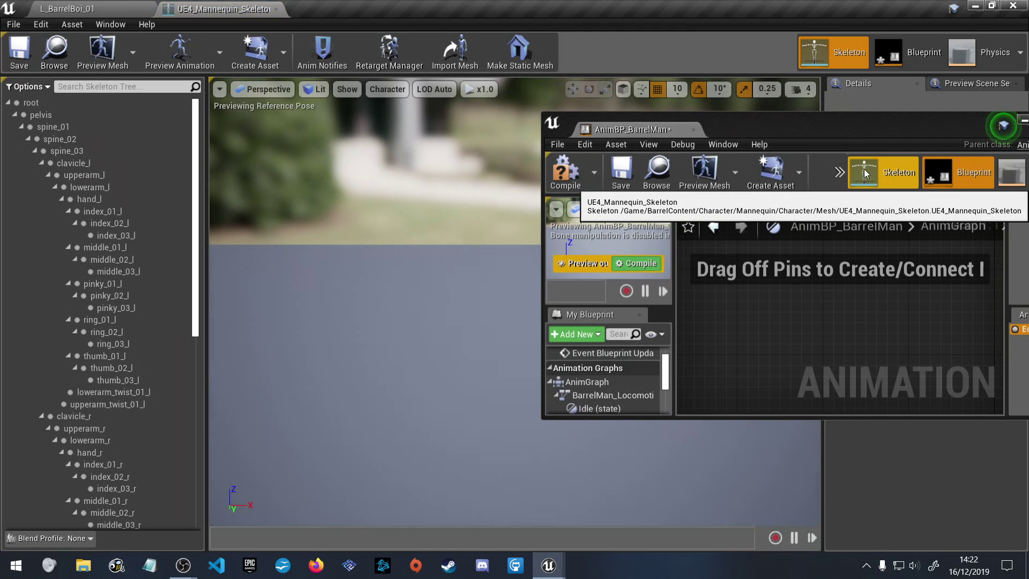
pyautogui.middleClick(184, 5)
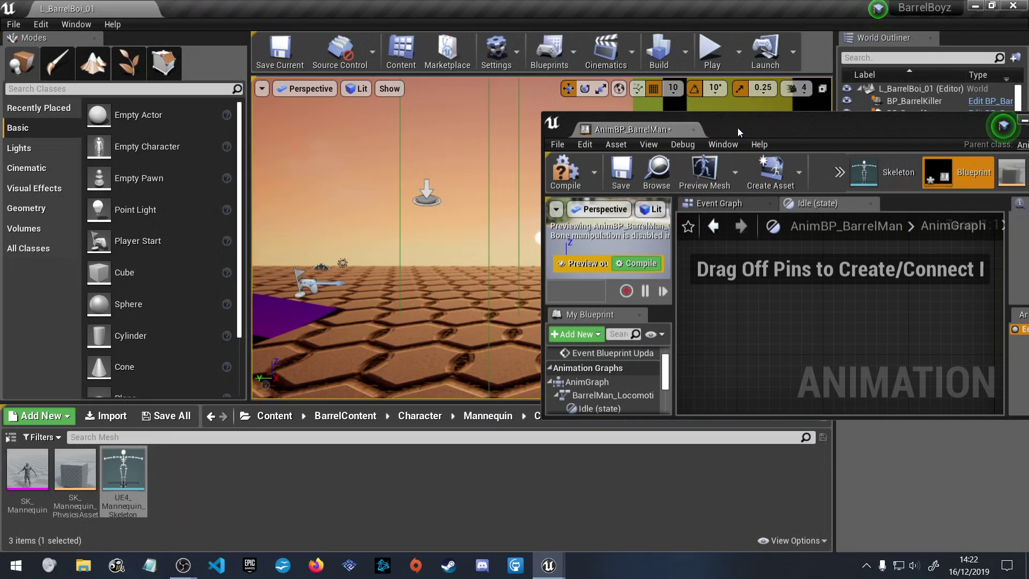
# Move the floating Animation Blueprint window clear of the Content Browser and reopen the Mannequin's Animations folder
pyautogui.moveTo(740, 128); pyautogui.dragTo(620, 70)
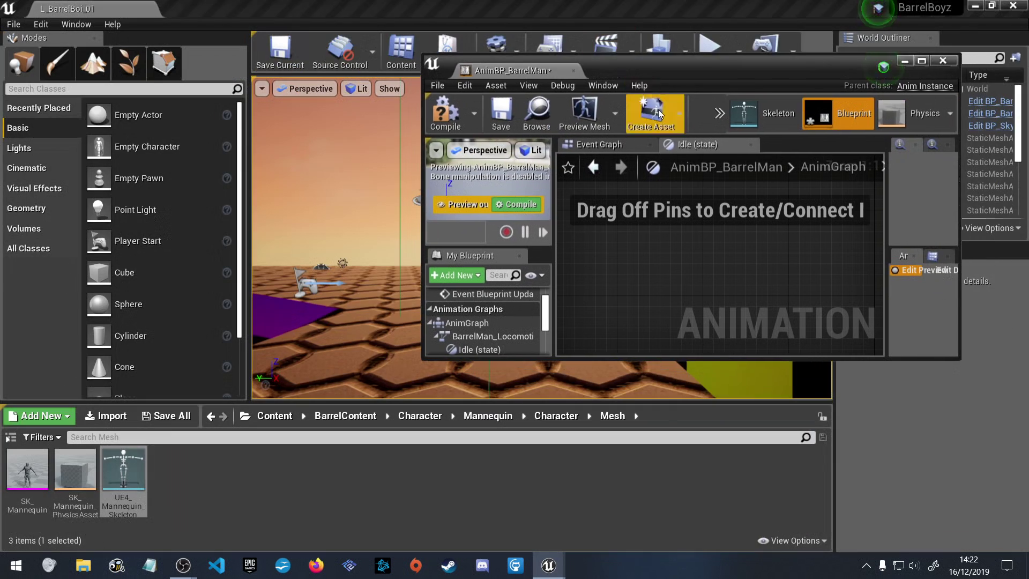
pyautogui.click(473, 417)
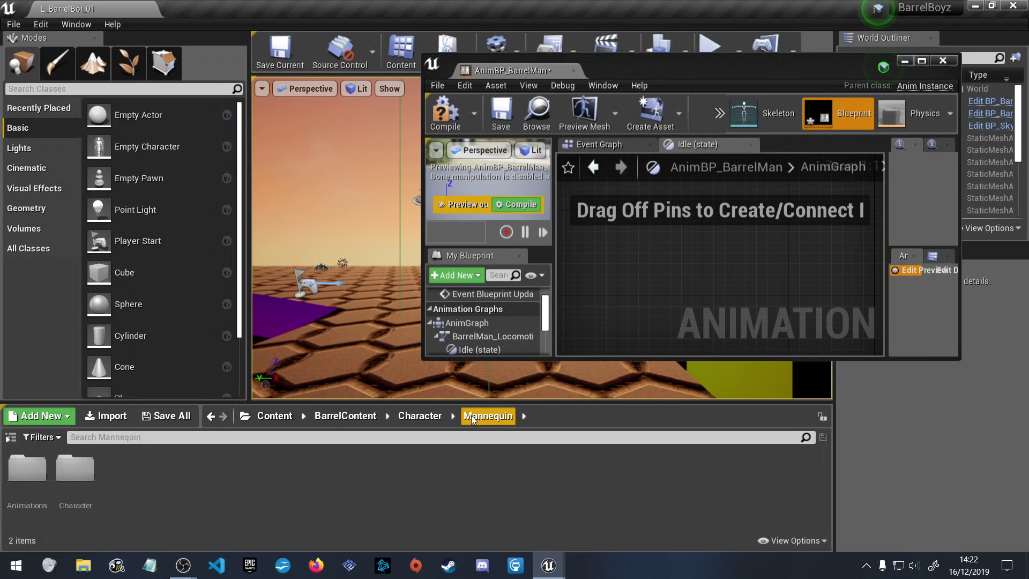
pyautogui.doubleClick(27, 469)
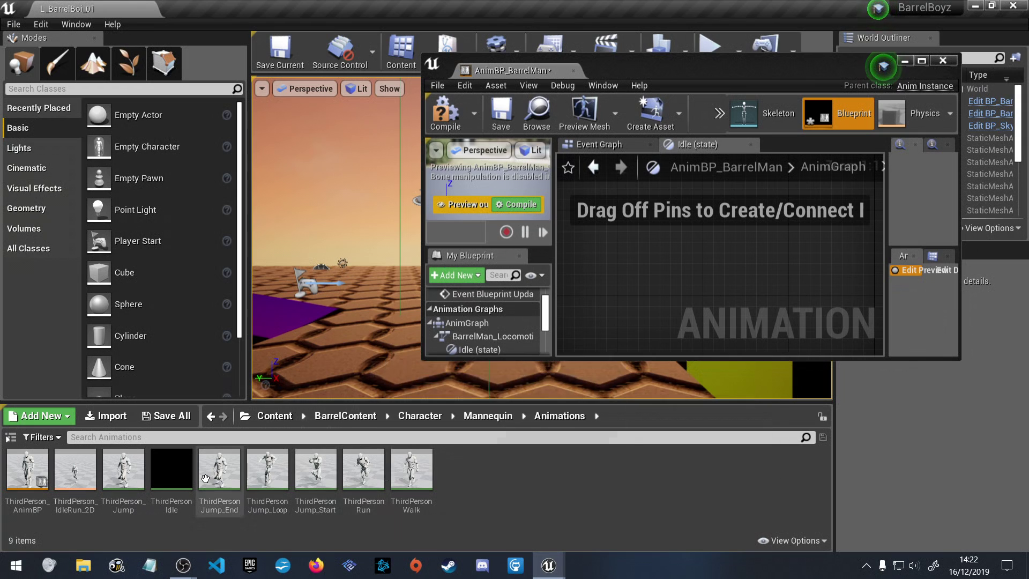
# Retarget the ThirdPersonIdle animation to UE4_Mannequin_Skeleton
pyautogui.doubleClick(167, 471)
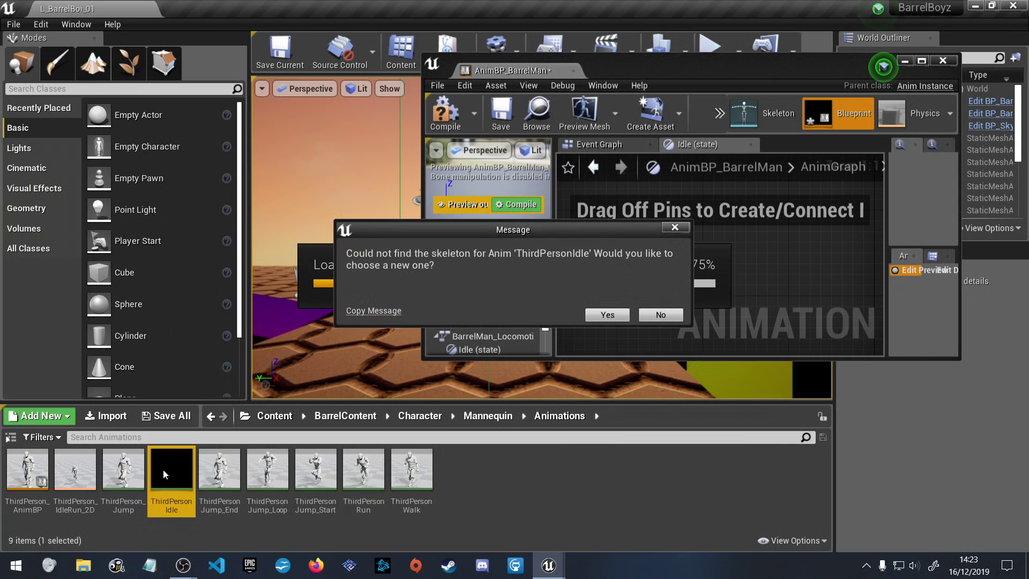
pyautogui.click(607, 315)
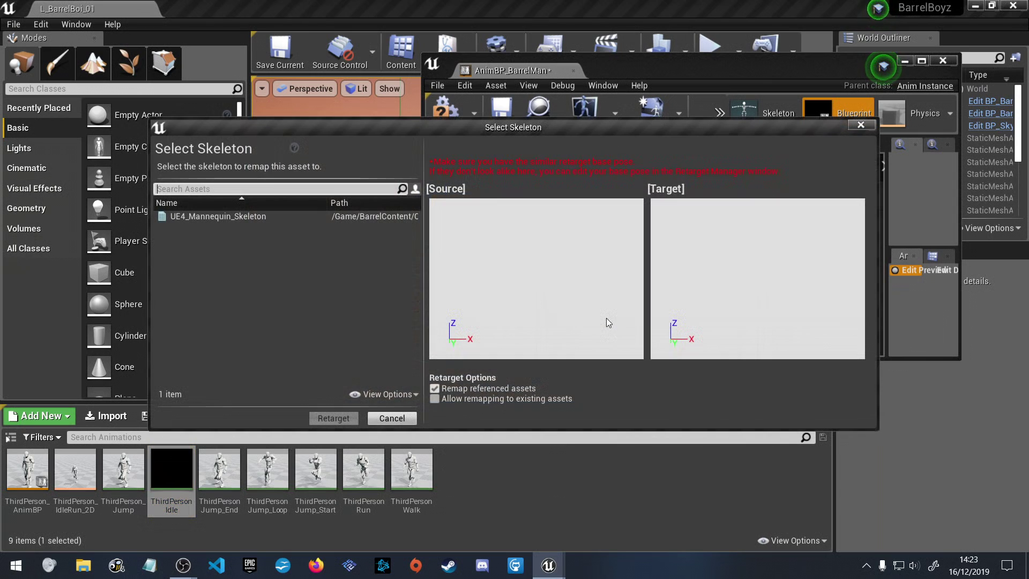
pyautogui.click(217, 216)
pyautogui.click(336, 419)
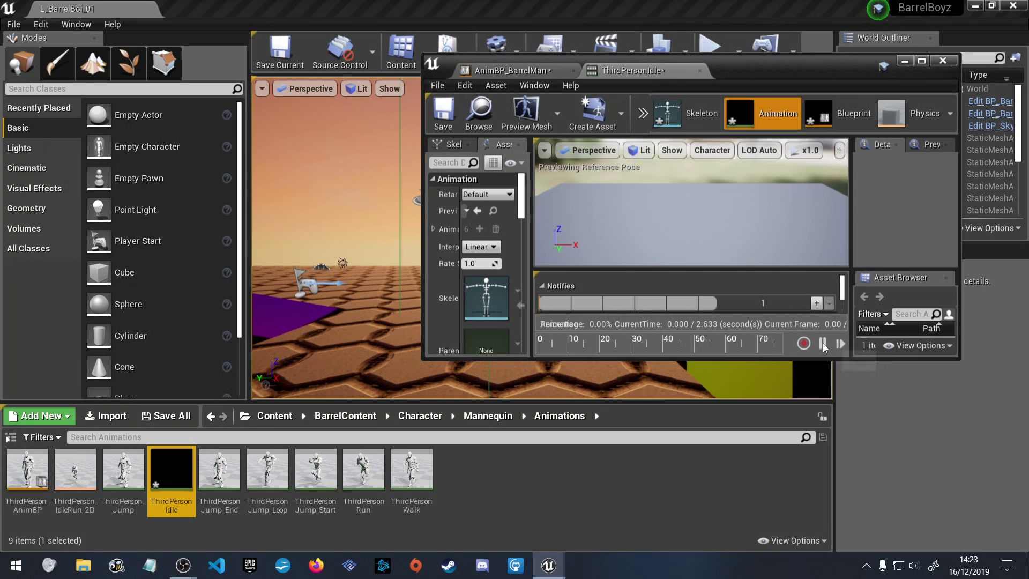
# Examine the preview and asset details of the ThirdPersonIdle animation, and close its editor
pyautogui.moveTo(691, 225); pyautogui.dragTo(751, 211)
pyautogui.scroll(-3, 492, 340)
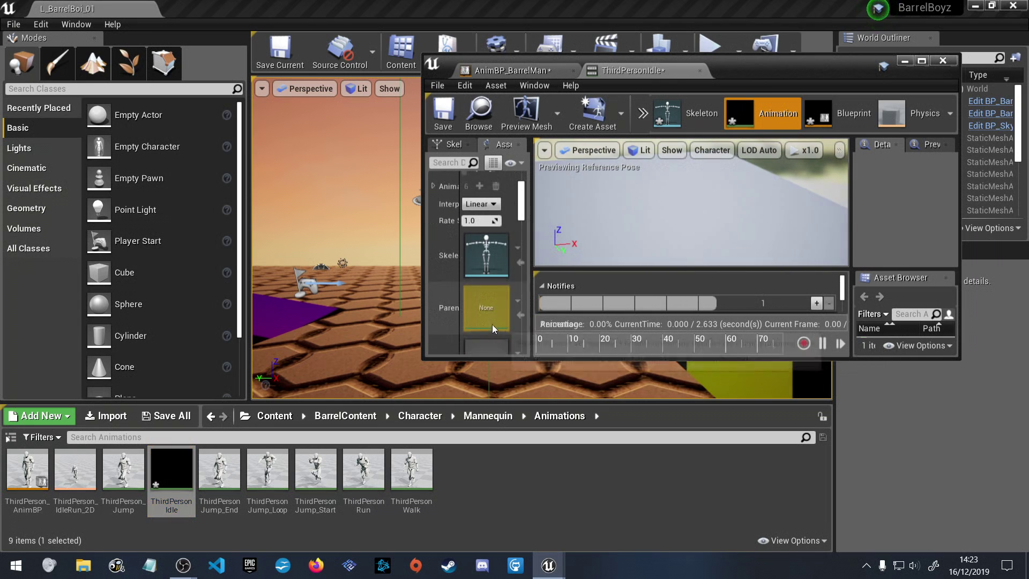
pyautogui.scroll(-5, 517, 256)
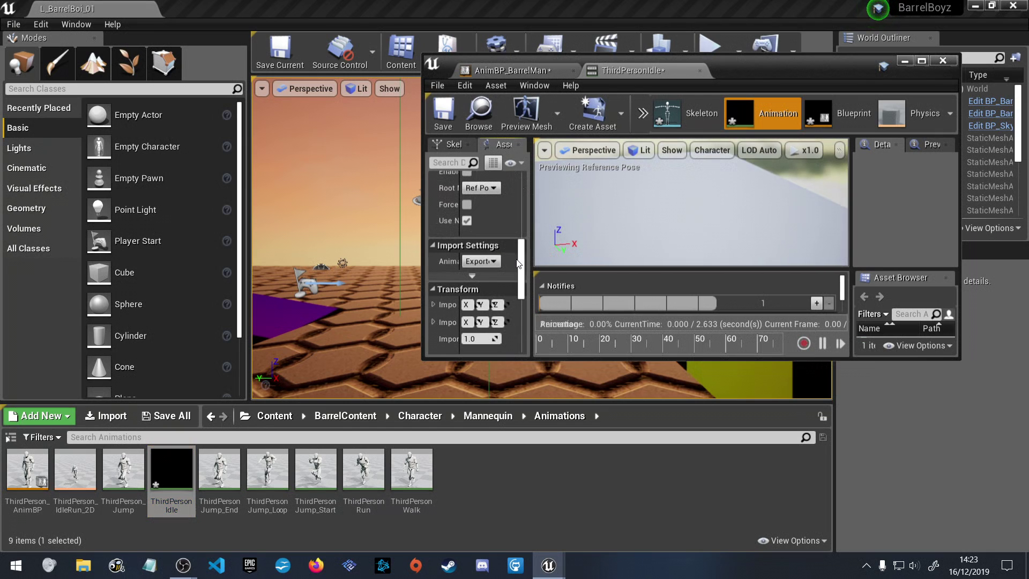
pyautogui.moveTo(521, 260); pyautogui.dragTo(525, 220)
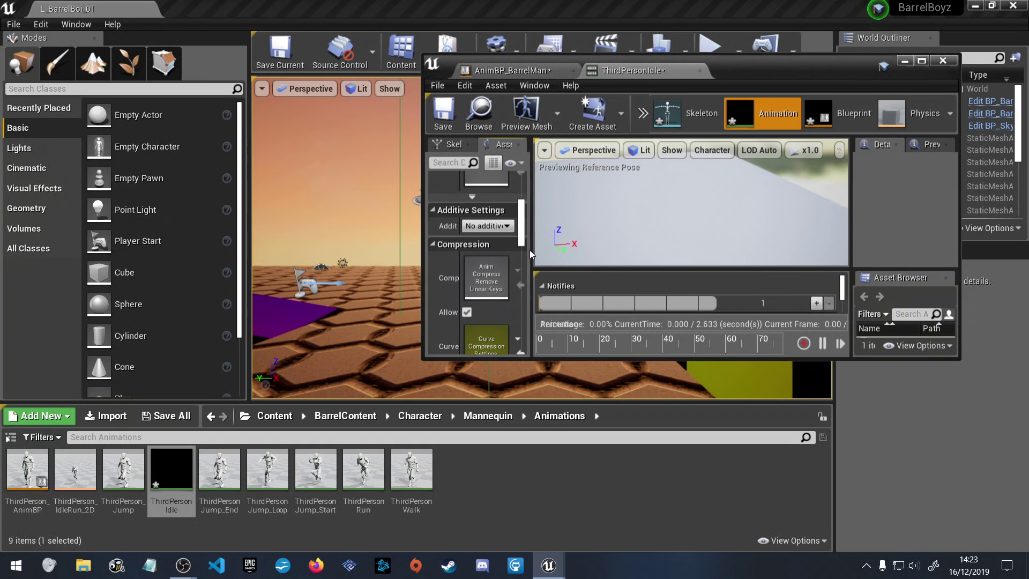
pyautogui.moveTo(534, 250); pyautogui.dragTo(637, 252)
pyautogui.scroll(2, 587, 259)
pyautogui.scroll(1, 587, 259)
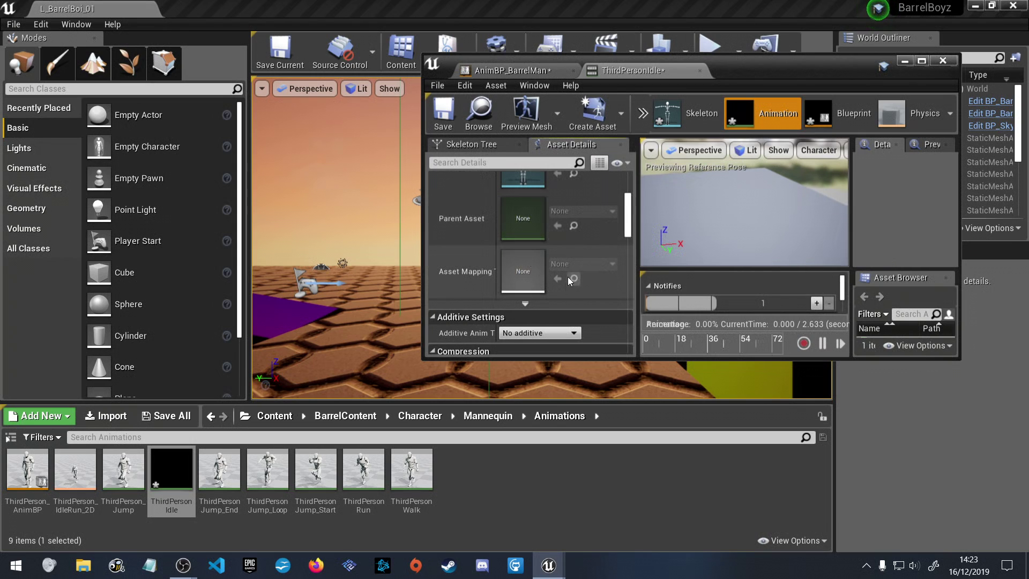
pyautogui.scroll(4, 568, 276)
pyautogui.scroll(-10, 572, 233)
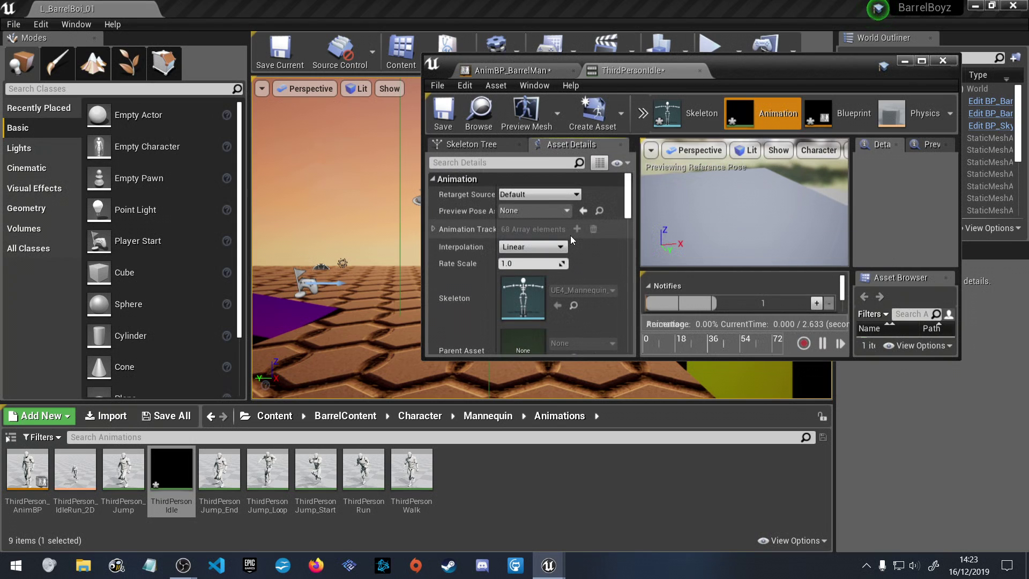
pyautogui.scroll(-10, 566, 263)
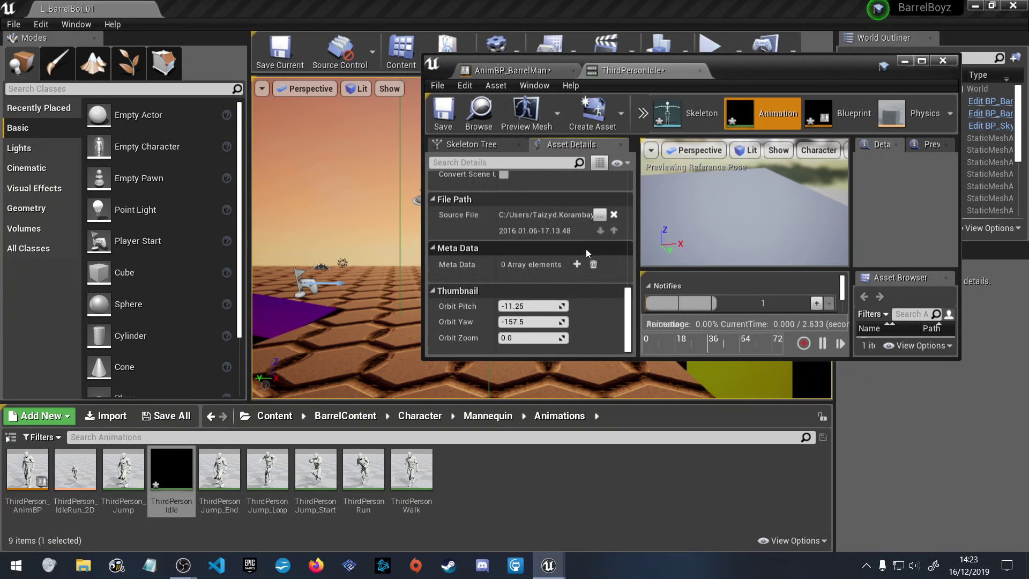
pyautogui.click(557, 120)
pyautogui.click(558, 119)
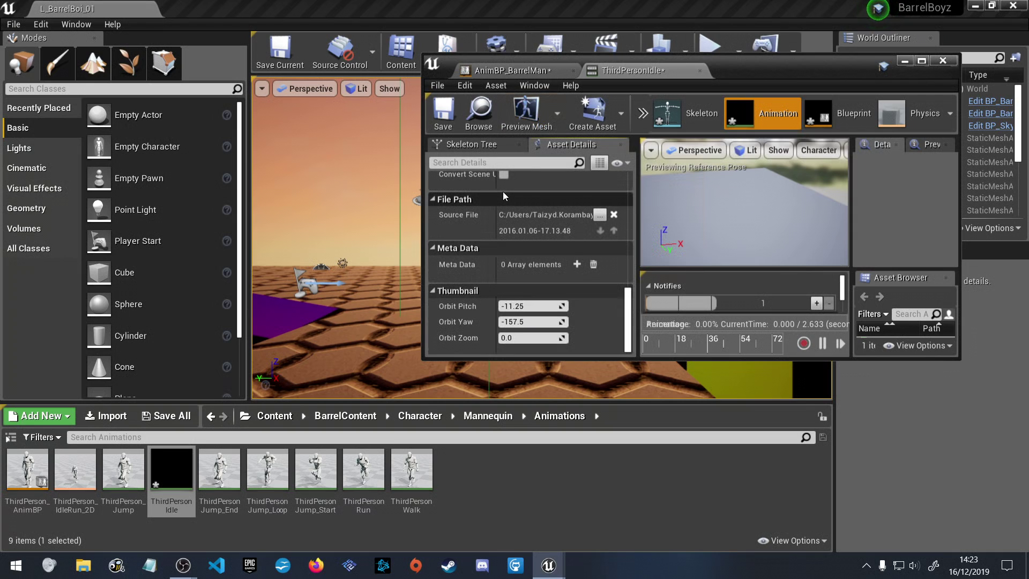
pyautogui.click(700, 70)
# Place ThirdPersonIdle in the Idle state graph as a Play node, and save the ThirdPersonIdle asset
pyautogui.moveTo(172, 469); pyautogui.dragTo(691, 283)
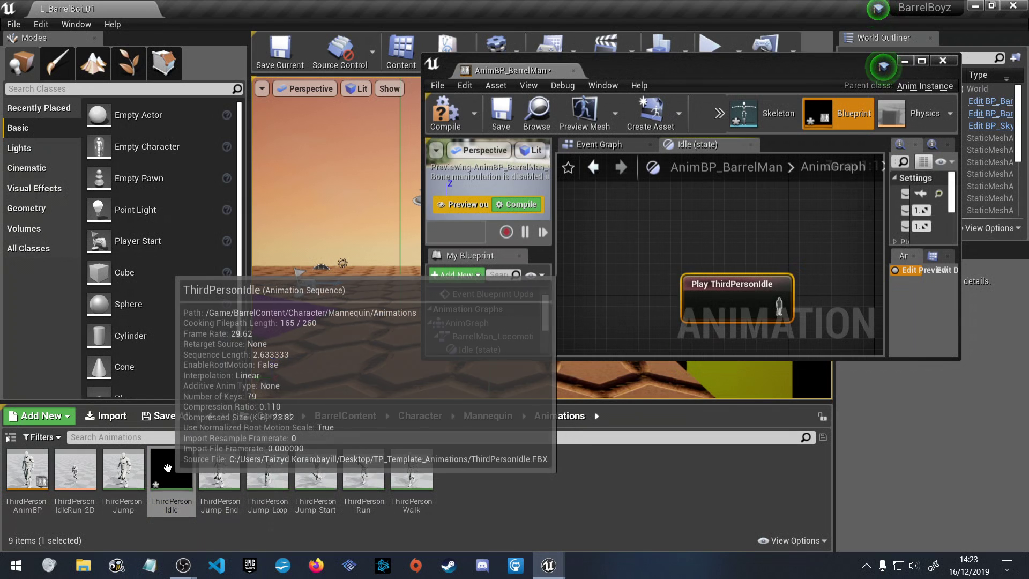
pyautogui.click(226, 524)
pyautogui.hotkey('ctrl', 's')
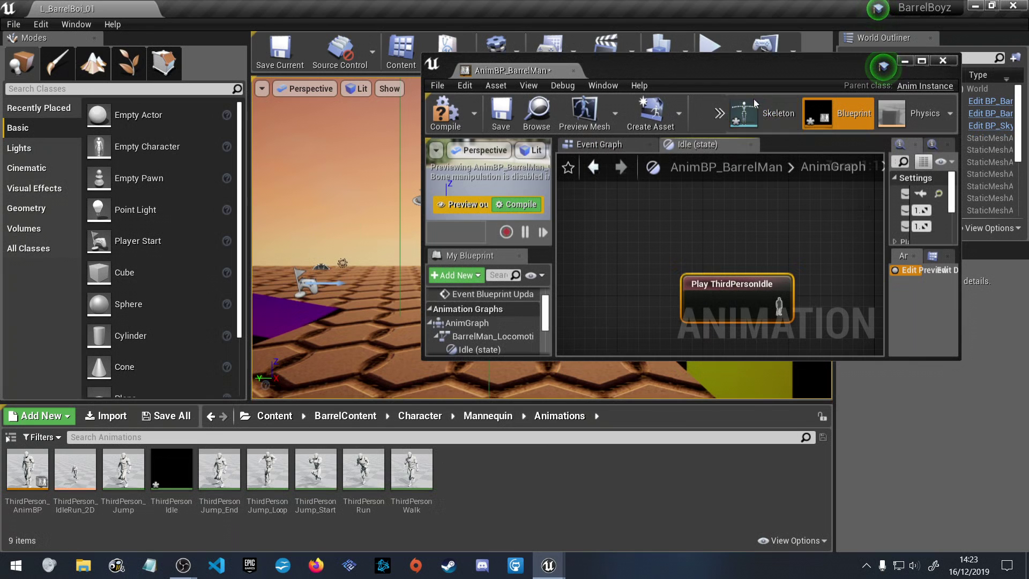
pyautogui.click(168, 482)
pyautogui.hotkey('ctrl', 's')
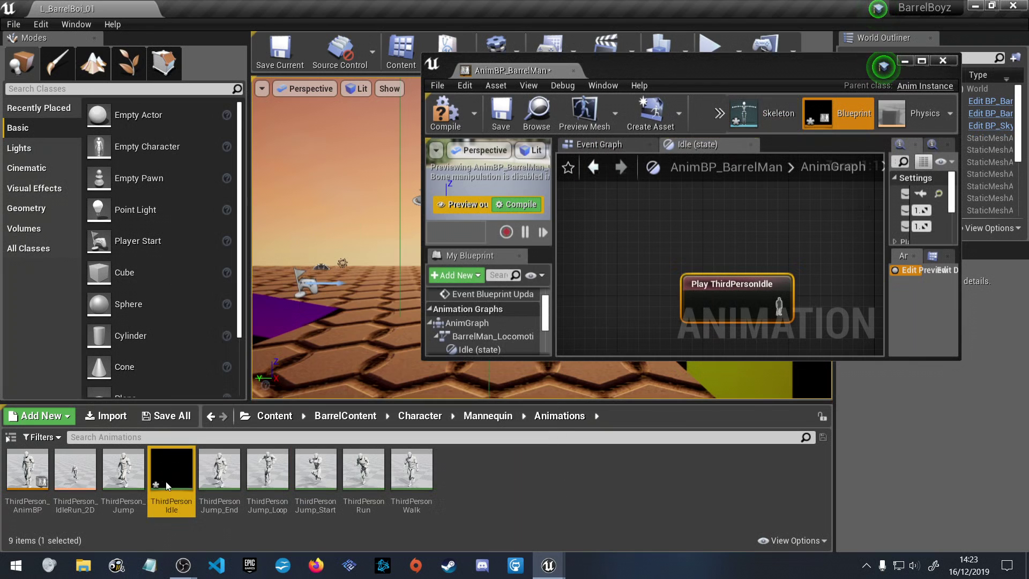
# Dock AnimBP_BarrelMan back into the main window and connect Play ThirdPersonIdle to the Result of Output Animation Pose
pyautogui.moveTo(512, 70); pyautogui.dragTo(253, 8)
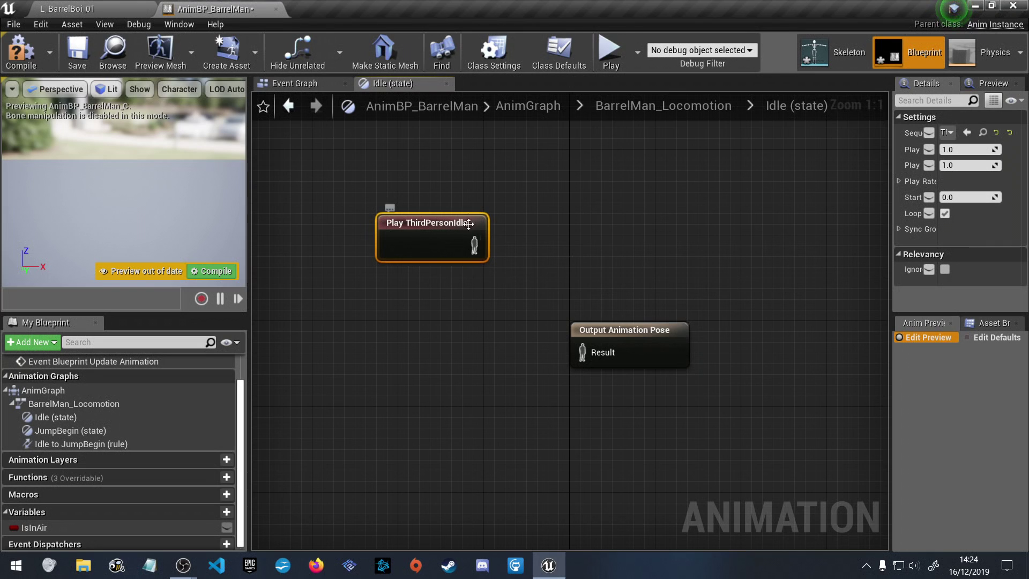
pyautogui.moveTo(437, 240); pyautogui.dragTo(438, 333)
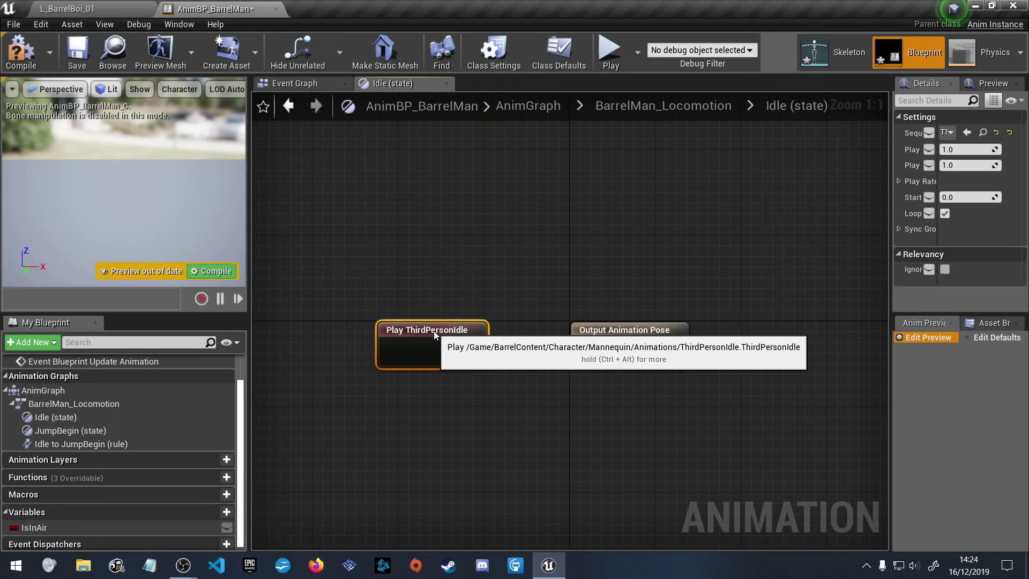
pyautogui.click(541, 413)
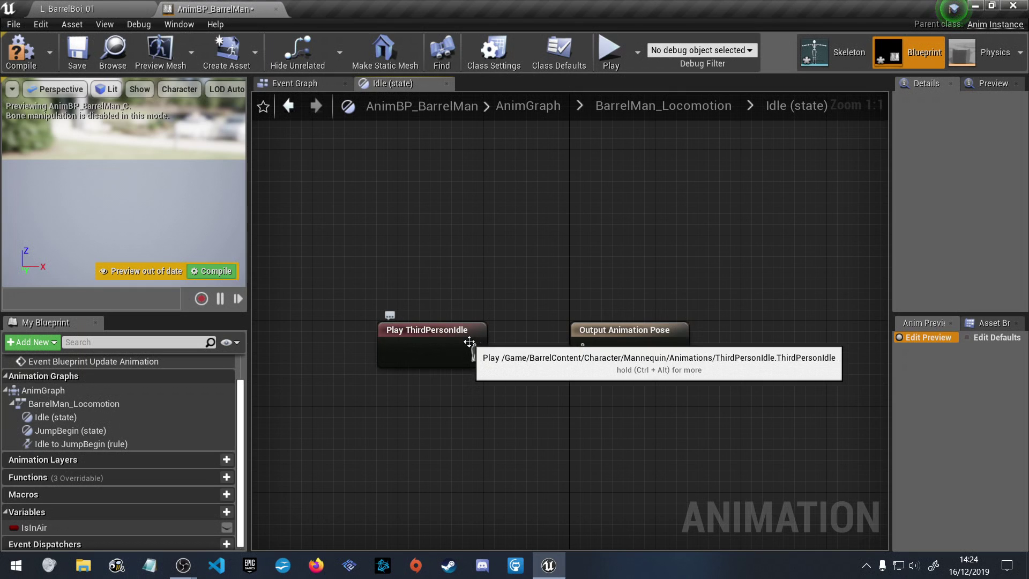
pyautogui.moveTo(474, 352); pyautogui.dragTo(580, 355)
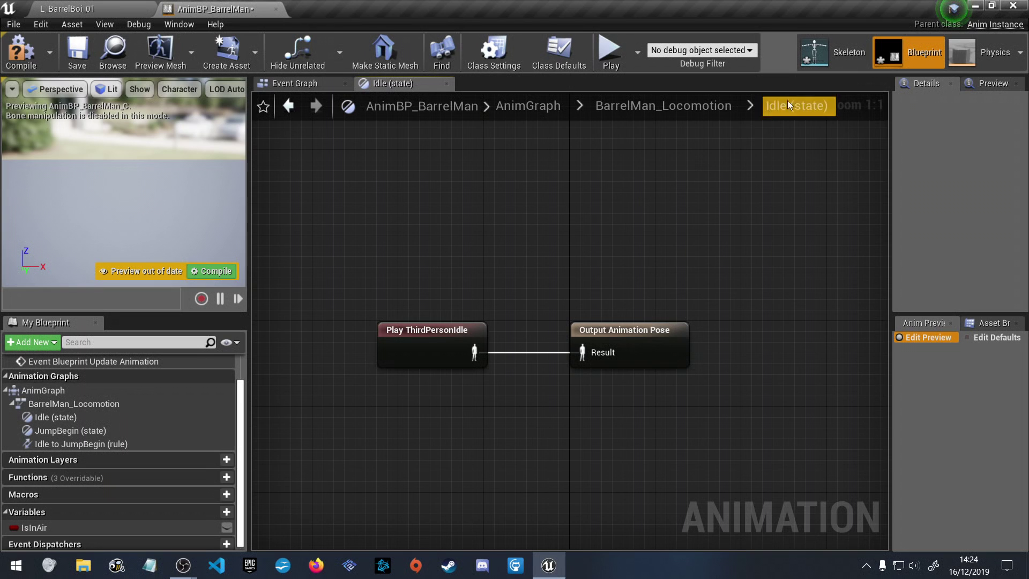
# Check the assigned skeleton and ThirdPersonIdle in their editors, and compile AnimBP_BarrelMan
pyautogui.click(815, 60)
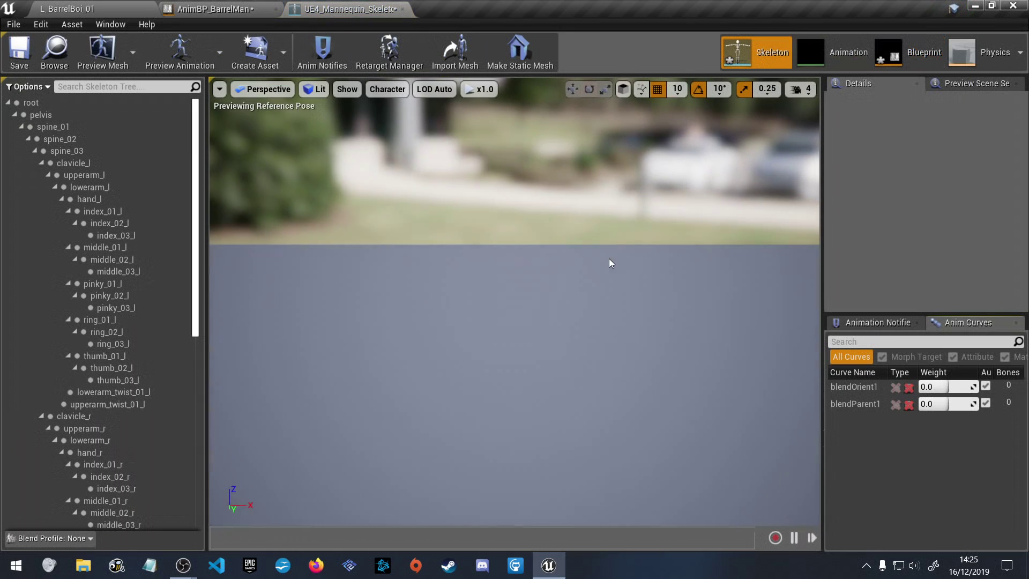
pyautogui.click(848, 51)
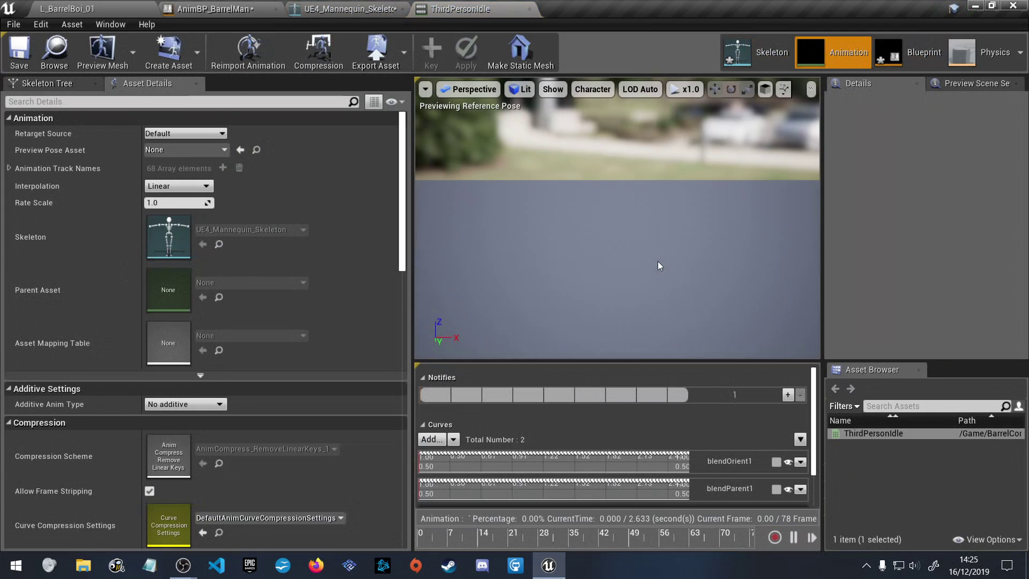
pyautogui.click(895, 55)
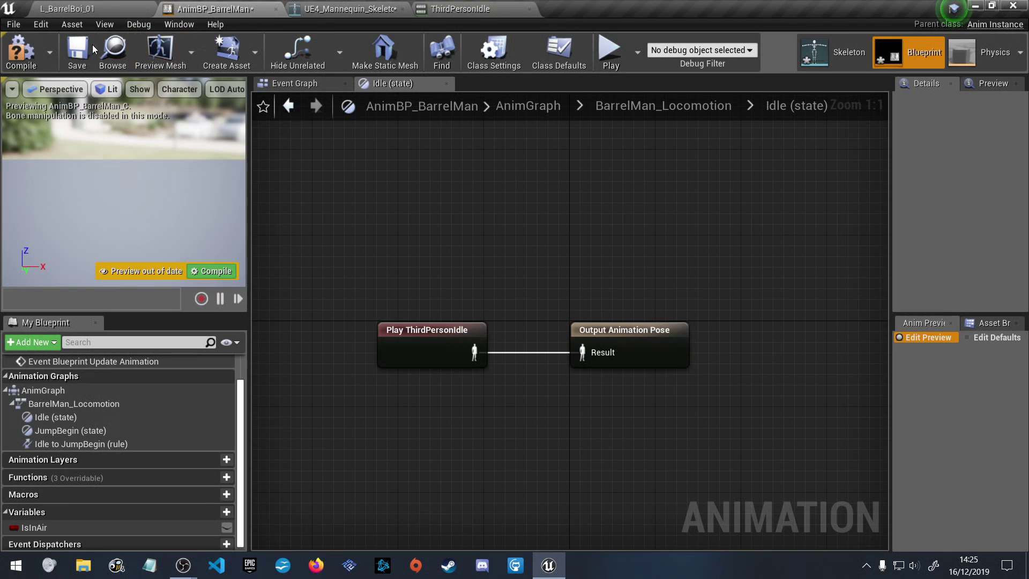
pyautogui.click(32, 56)
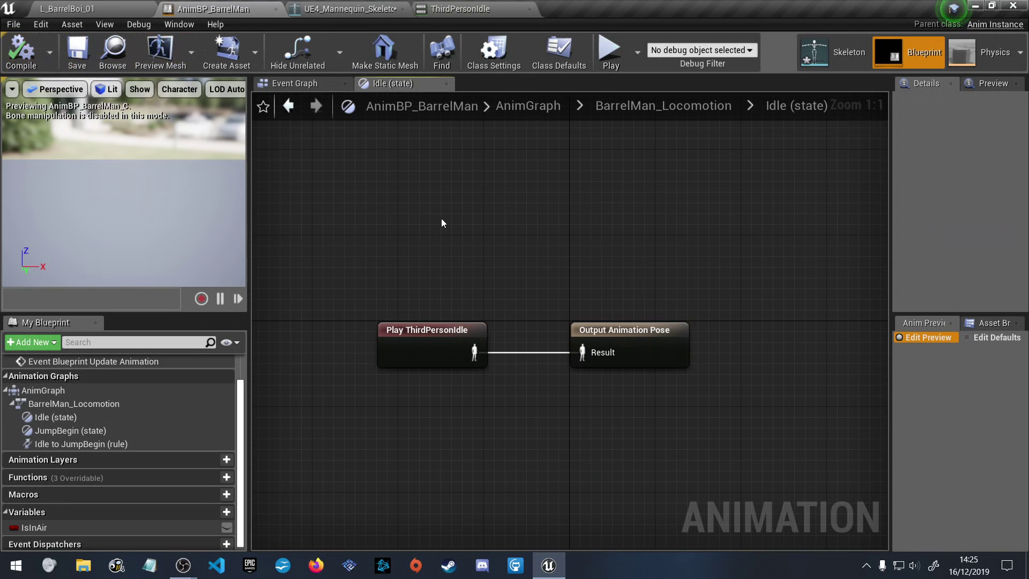
# Save UE4_Mannequin_Skeleton and choose ThirdPersonIdle as its preview animation
pyautogui.click(838, 55)
pyautogui.click(19, 51)
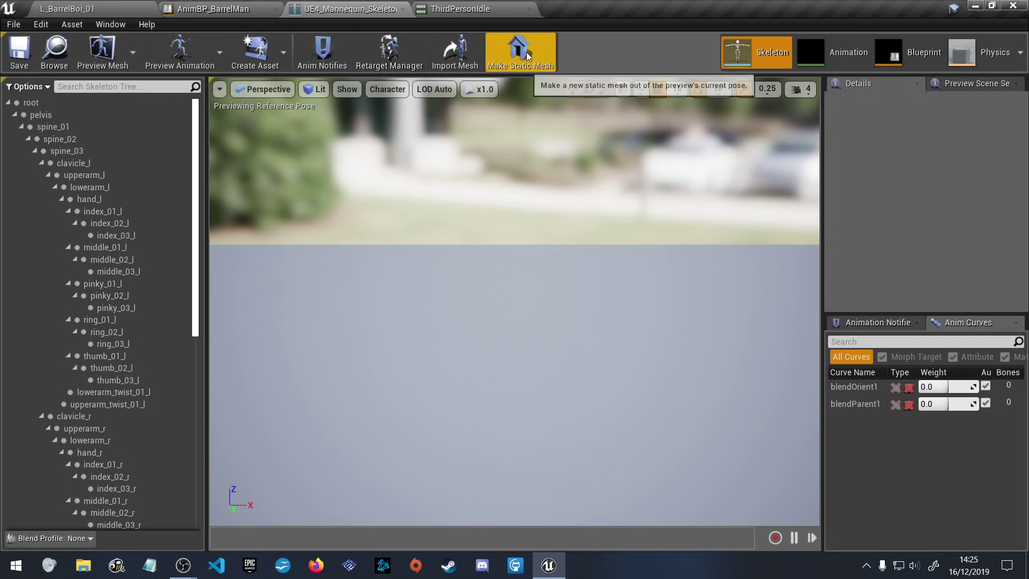
pyautogui.click(202, 57)
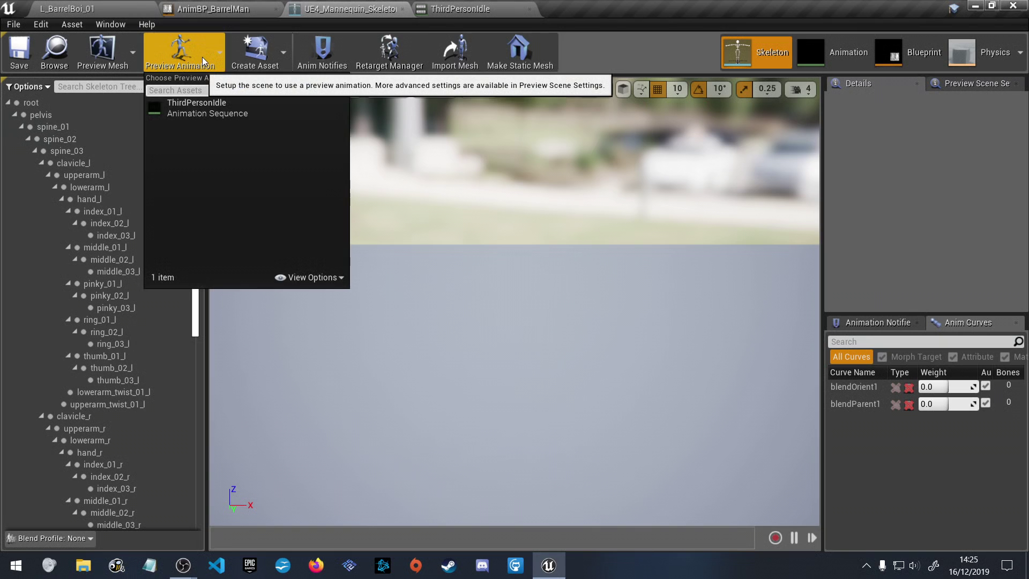
pyautogui.click(215, 107)
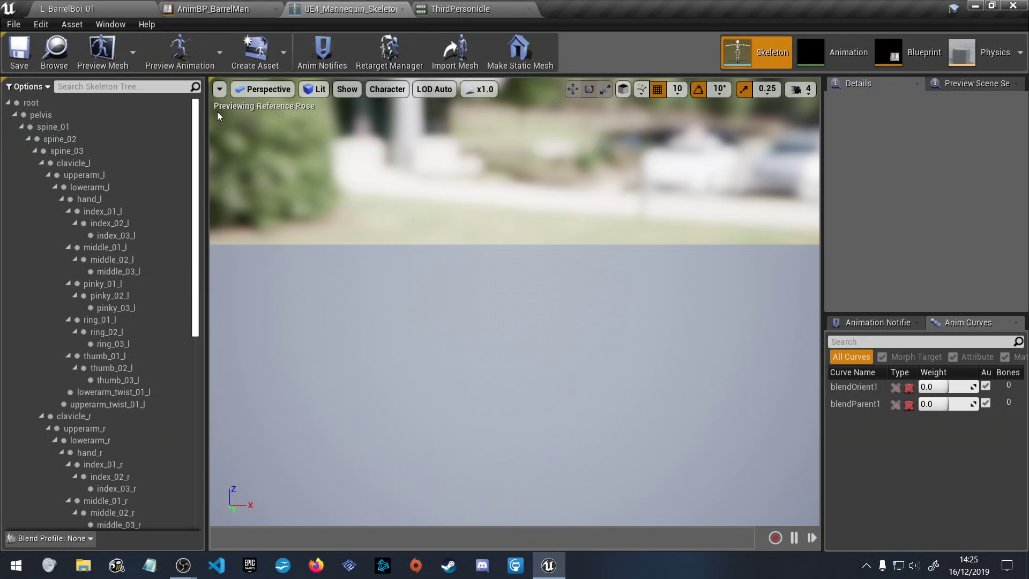
# Search the skeleton's preview meshes for "ue4", and close the skeleton and ThirdPersonIdle editors
pyautogui.click(129, 57)
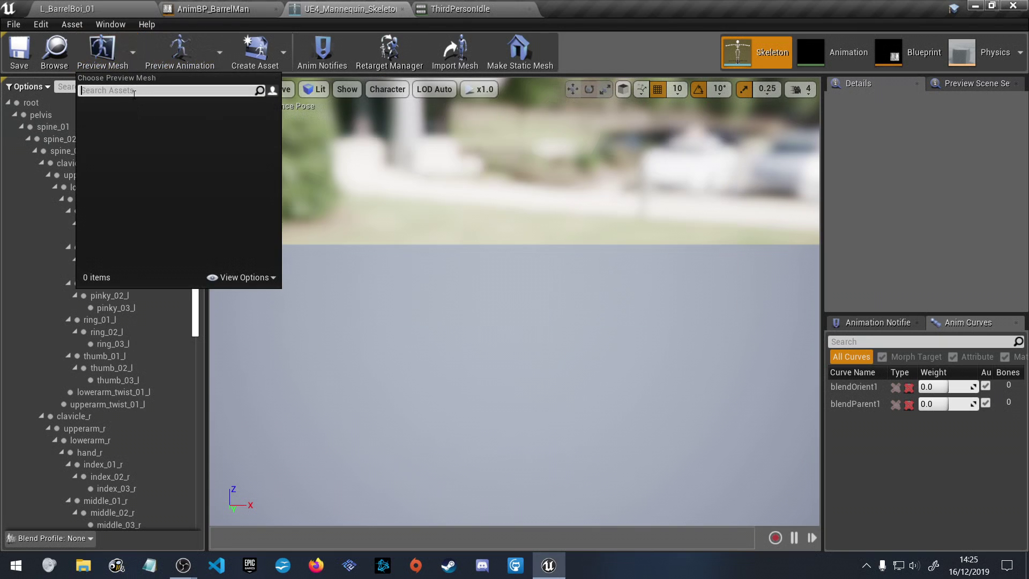
pyautogui.click(268, 282)
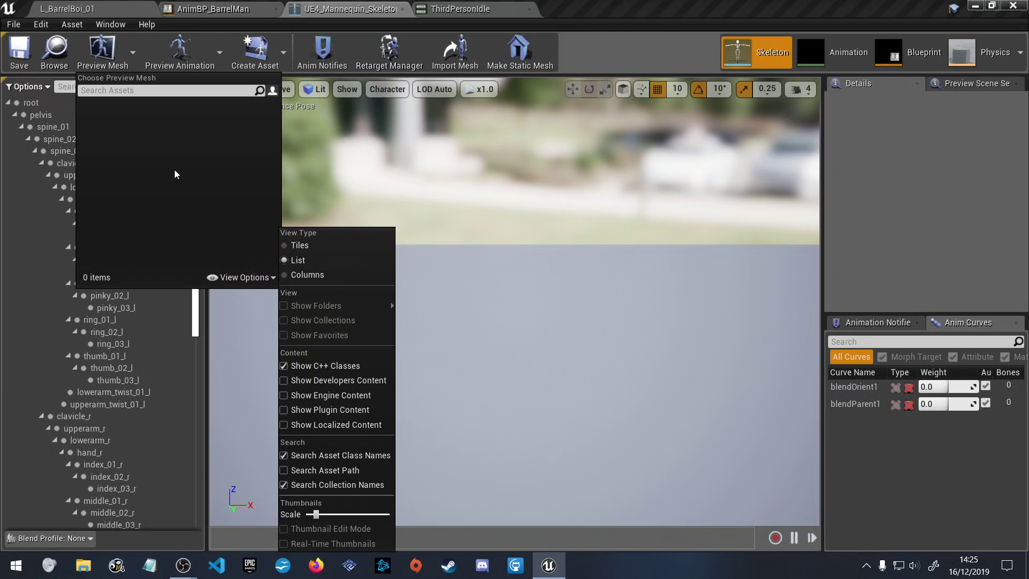
pyautogui.write('ue4')
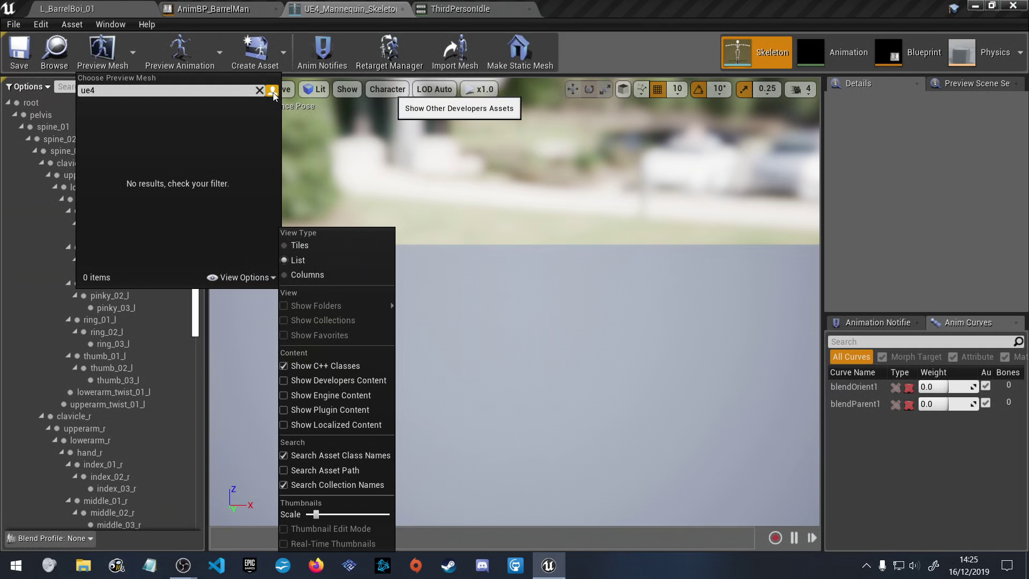
pyautogui.press('BackSpace')
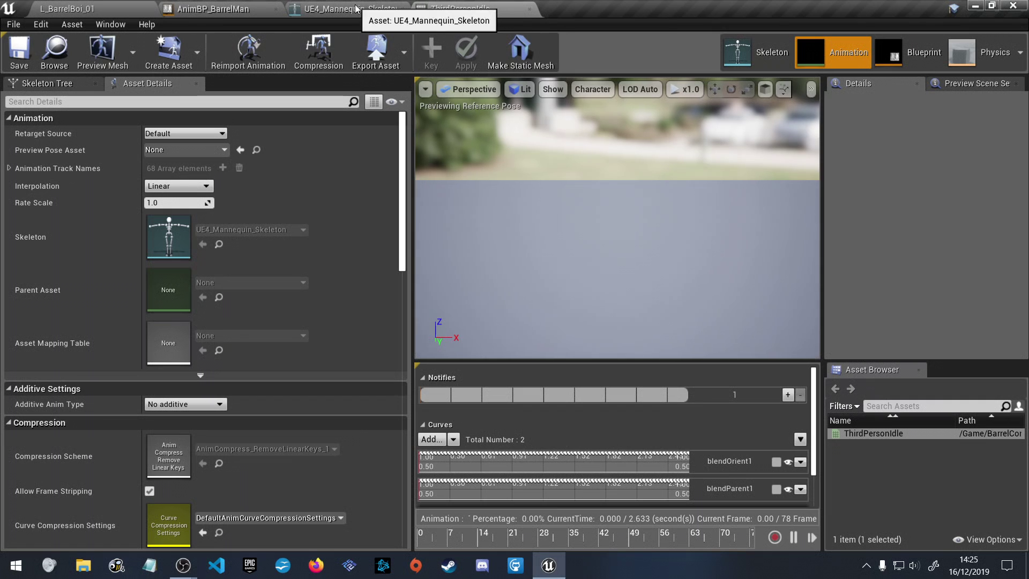
pyautogui.click(371, 7)
pyautogui.middleClick(371, 6)
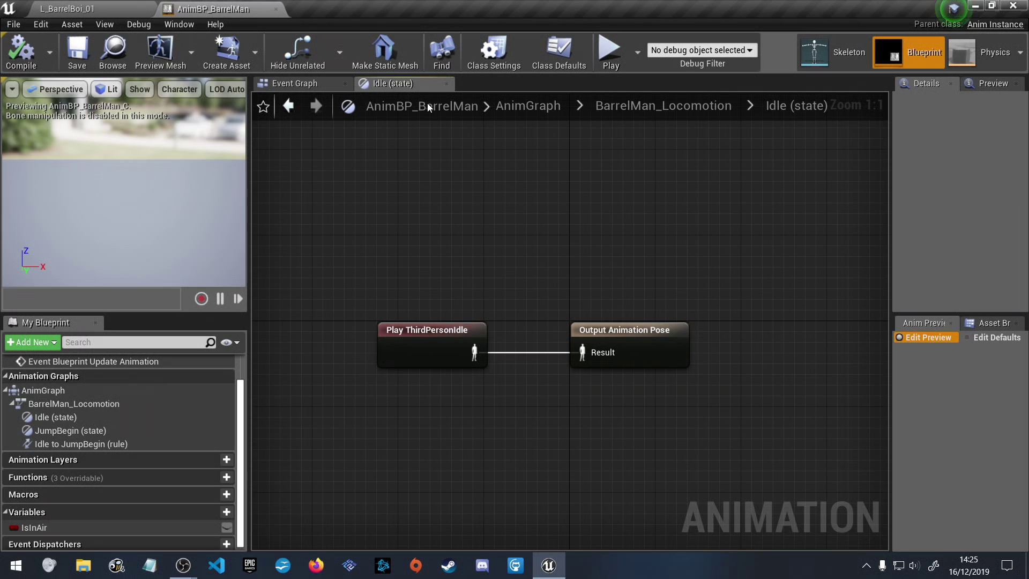
# Connect the BarrelMan_Locomotion state machine to the Result of Output Pose in the AnimGraph, and compile the Animation Blueprint
pyautogui.click(314, 79)
pyautogui.click(397, 83)
pyautogui.click(516, 108)
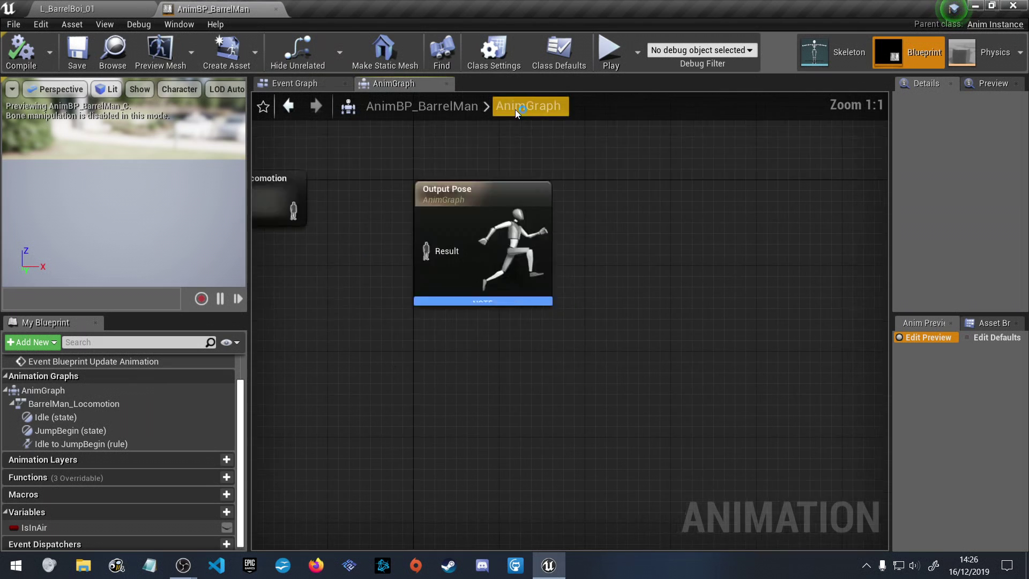
pyautogui.moveTo(558, 267); pyautogui.dragTo(402, 292, button='right')
pyautogui.moveTo(397, 298); pyautogui.dragTo(533, 339)
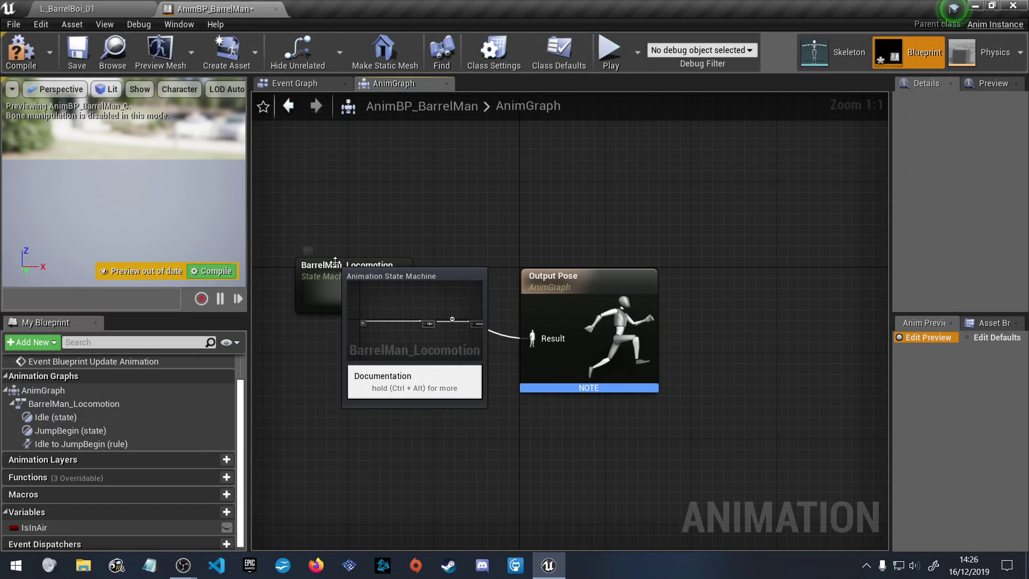
pyautogui.click(216, 272)
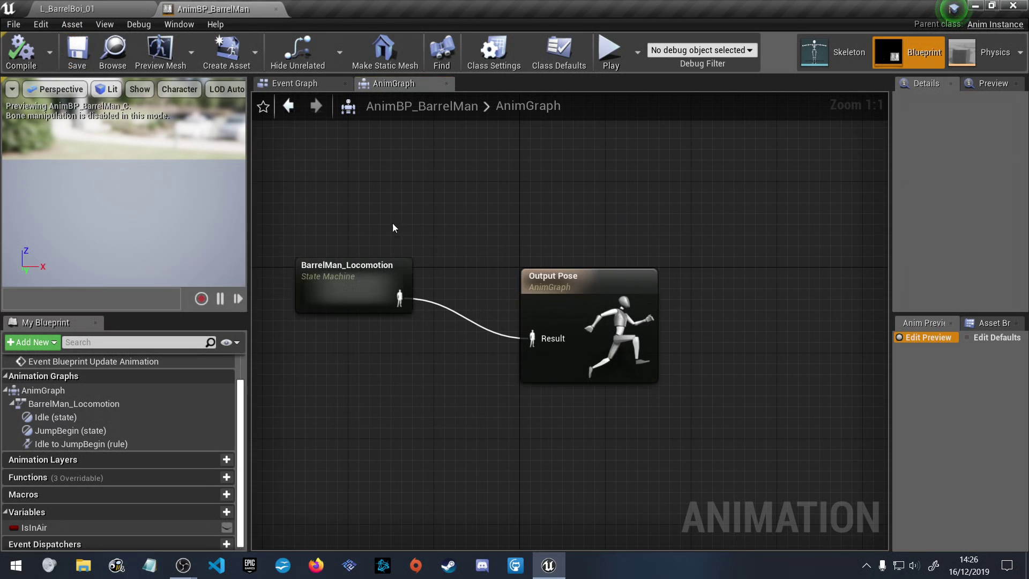
# Widen the Animation Blueprint's Details area and return to the L_BarrelBoi_01 level
pyautogui.scroll(-1, 116, 499)
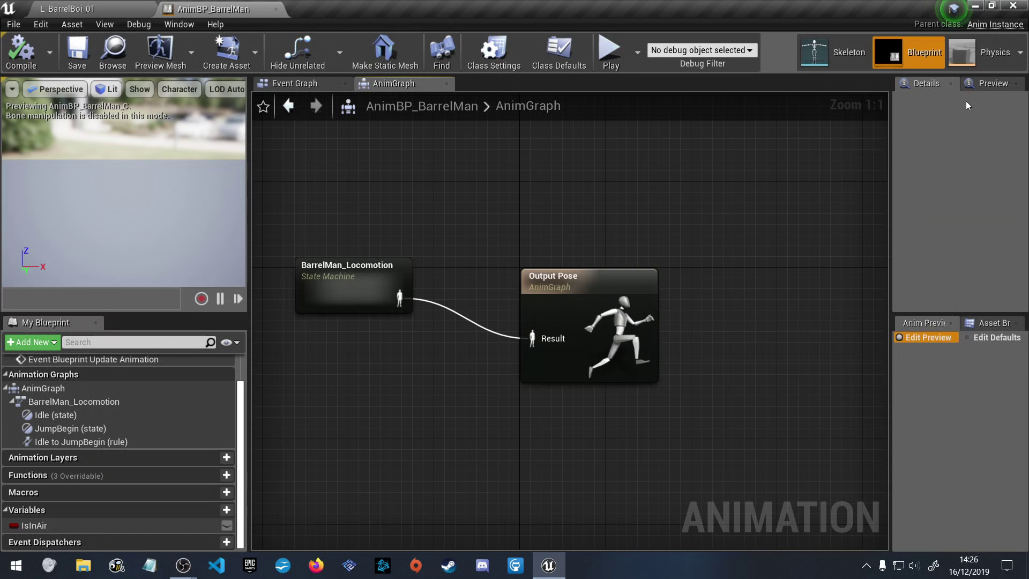
pyautogui.moveTo(890, 132); pyautogui.dragTo(834, 131)
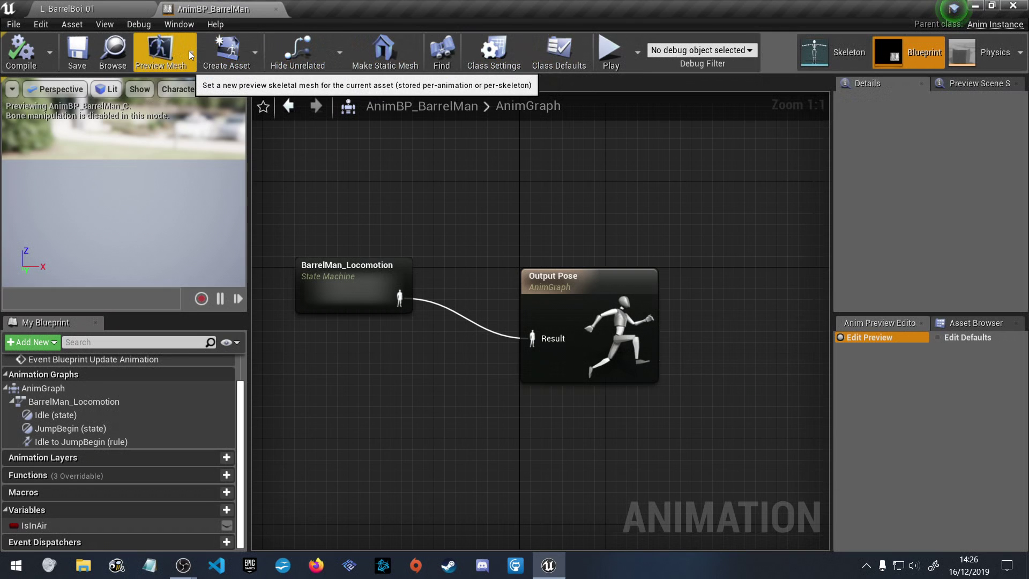
pyautogui.click(73, 14)
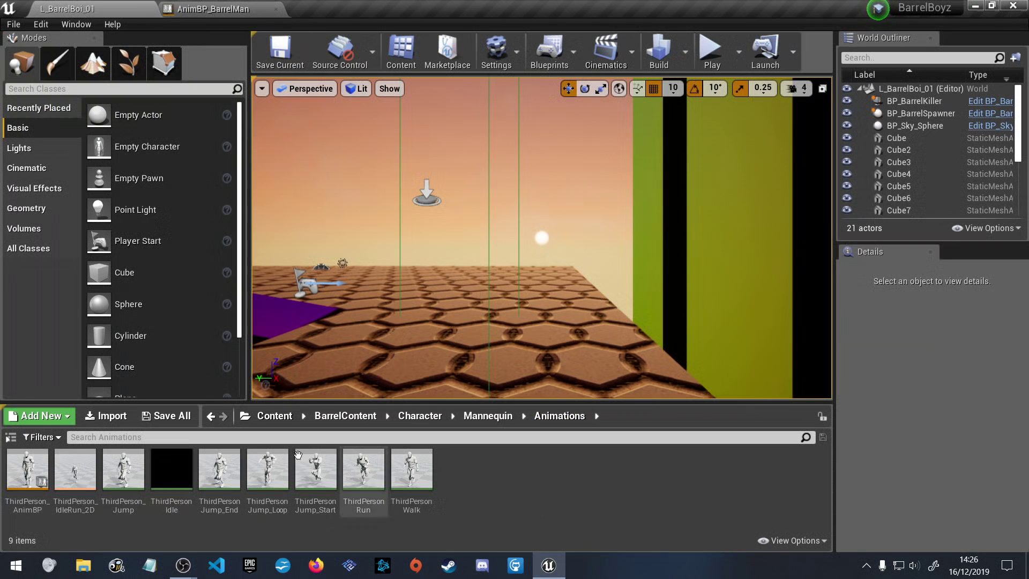
# Open BP_BarrelMan from the Character folder, show its Viewport, and select the inherited Mesh component
pyautogui.click(488, 416)
pyautogui.click(429, 417)
pyautogui.doubleClick(117, 490)
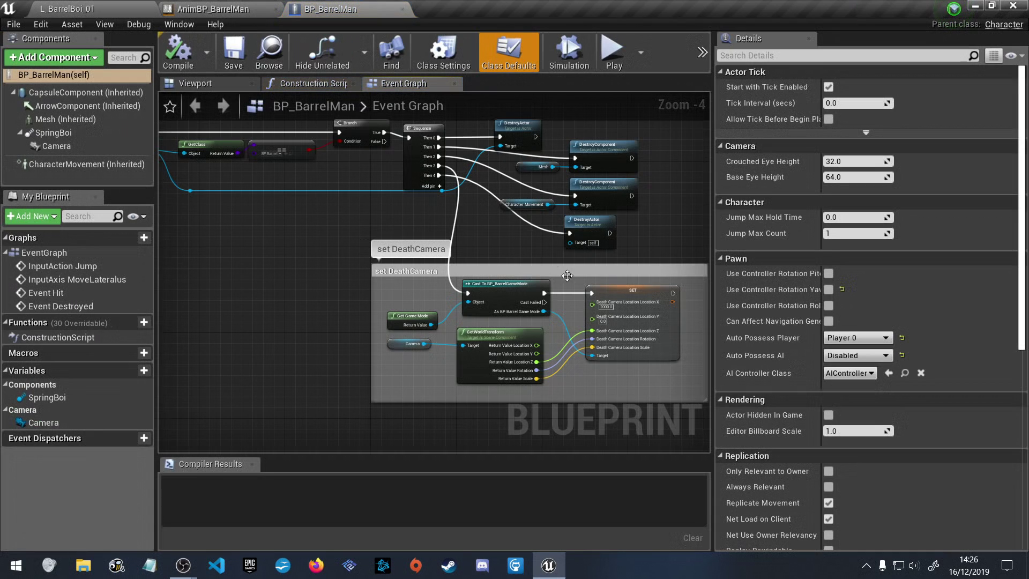
pyautogui.click(193, 84)
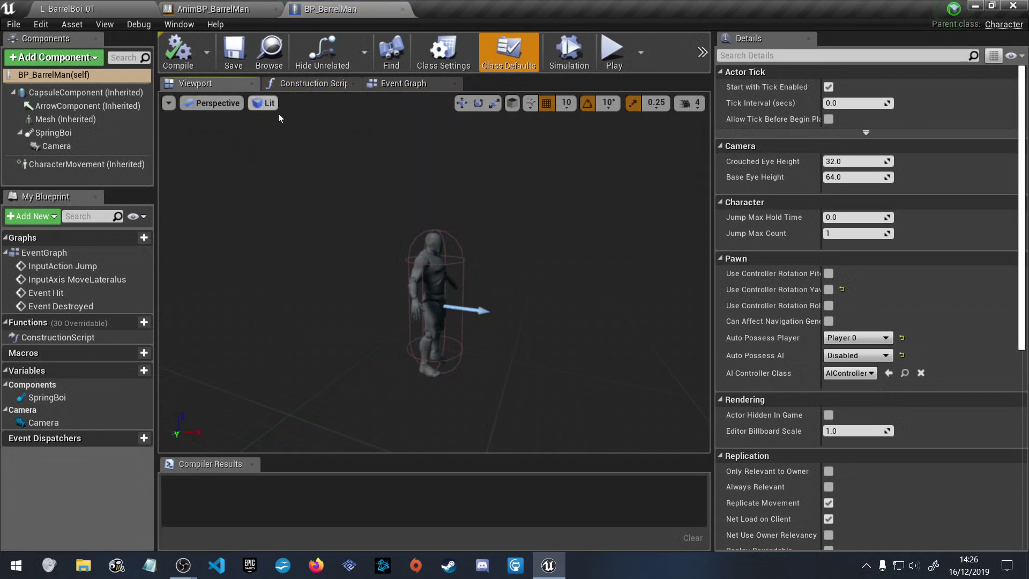
pyautogui.click(63, 119)
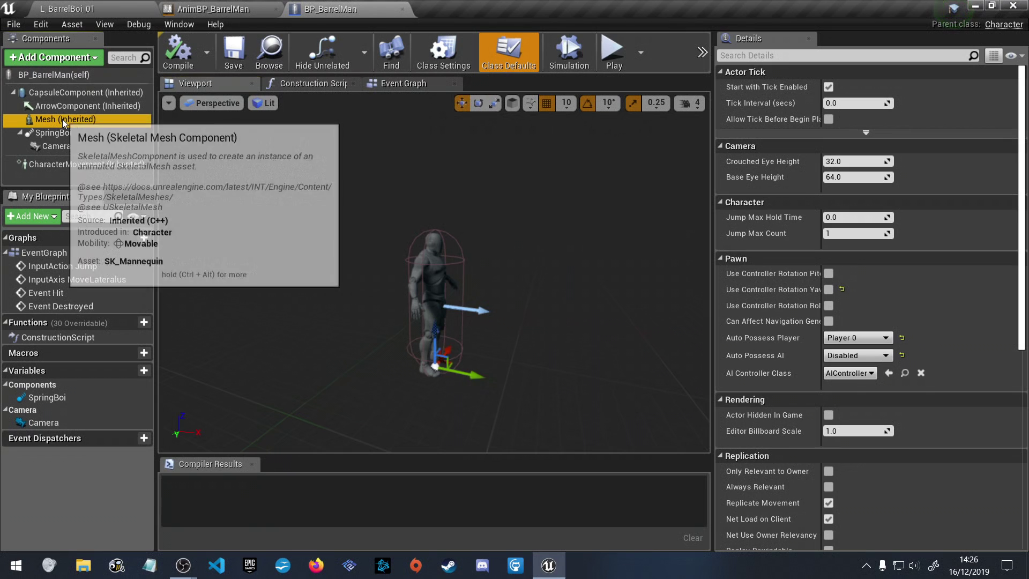
# Set the Mesh component's Anim Class to AnimBP_BarrelMan, and compile and save BP_BarrelMan
pyautogui.scroll(-2, 807, 406)
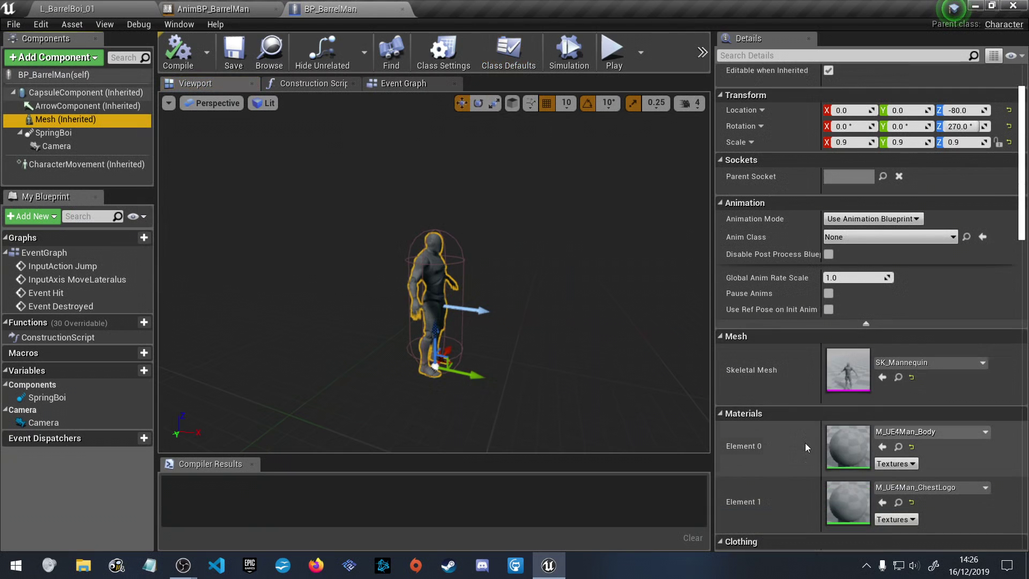
pyautogui.click(948, 366)
pyautogui.click(947, 365)
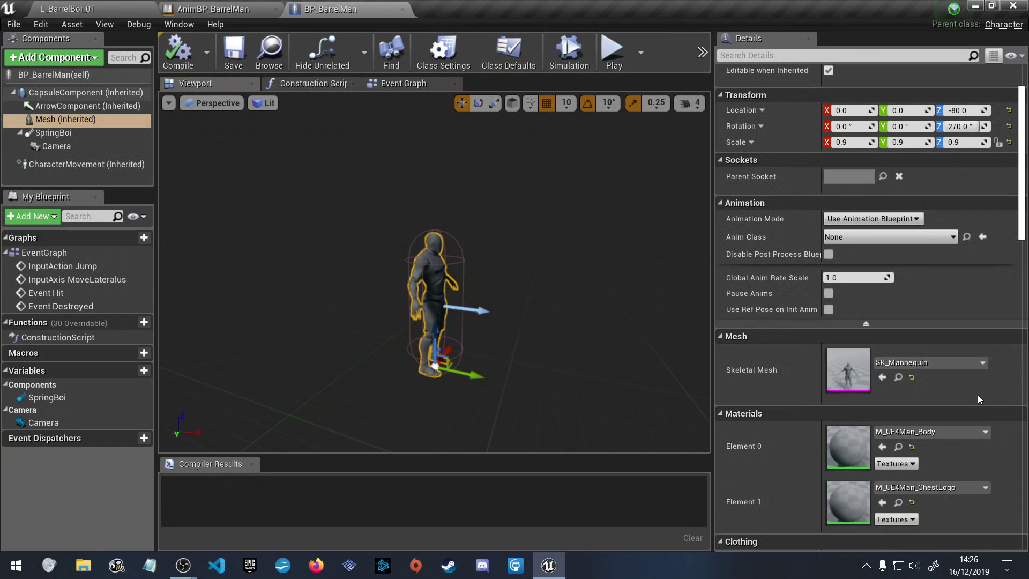
pyautogui.scroll(-1, 959, 423)
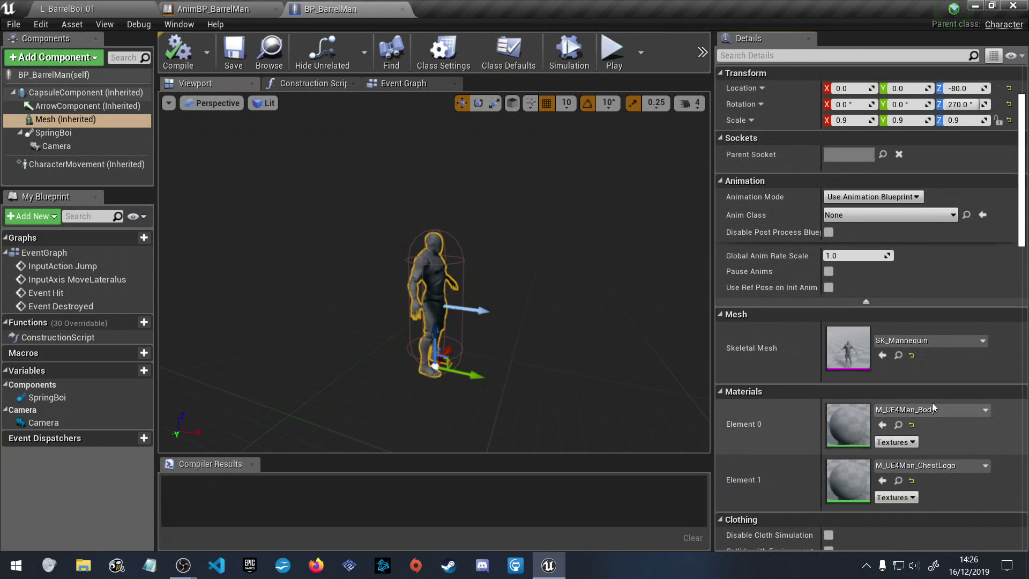
pyautogui.click(911, 197)
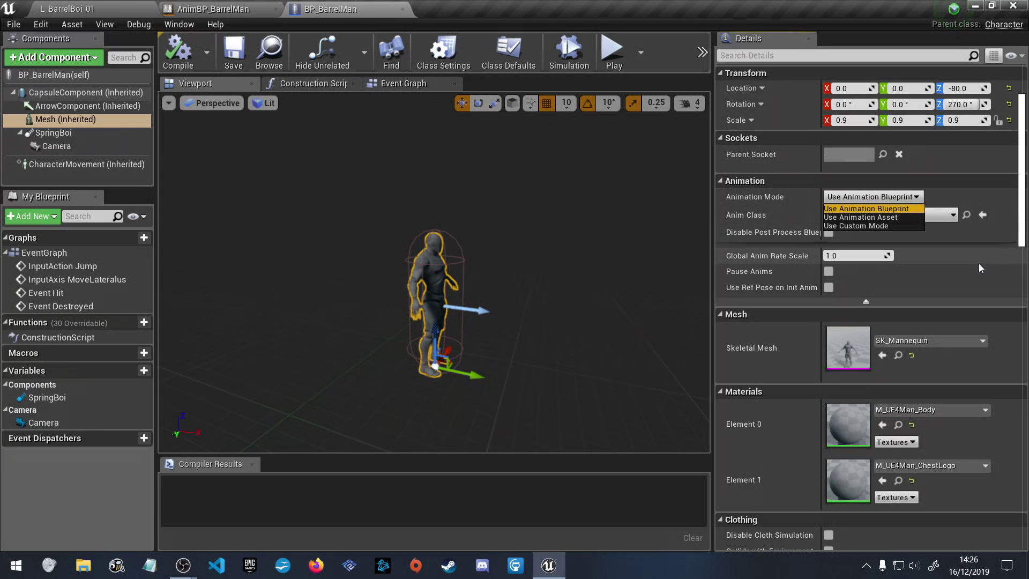
pyautogui.click(979, 263)
pyautogui.click(899, 216)
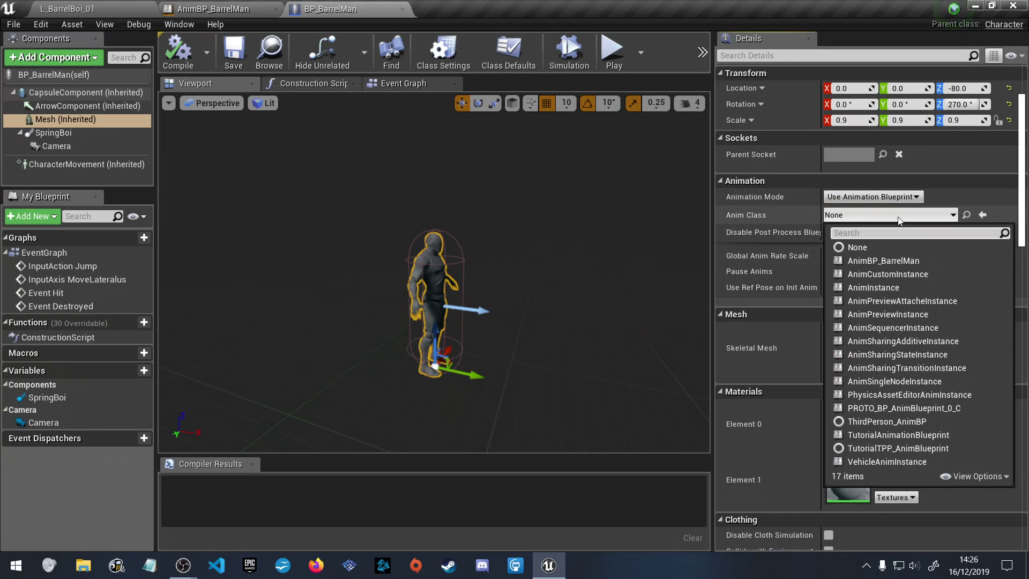
pyautogui.click(910, 262)
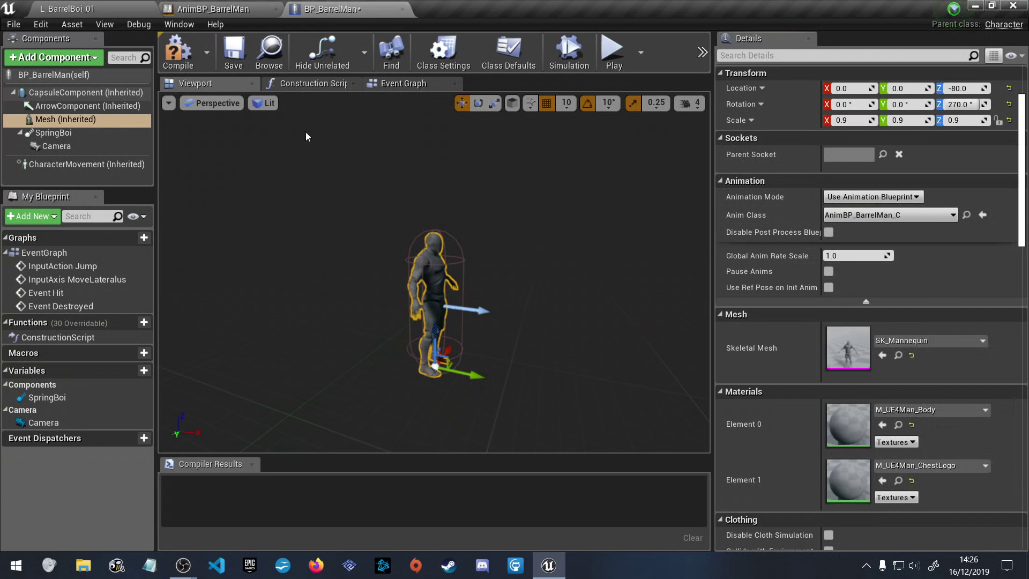
pyautogui.click(177, 54)
pyautogui.click(234, 51)
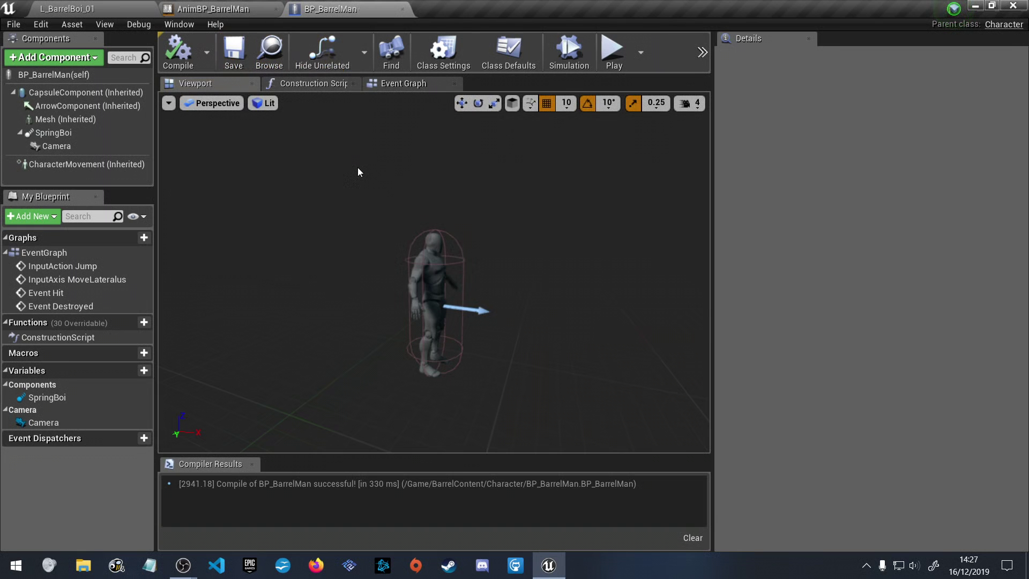
# Play-test the game, move the character sideways in both directions to check its animation, and end the preview
pyautogui.click(610, 50)
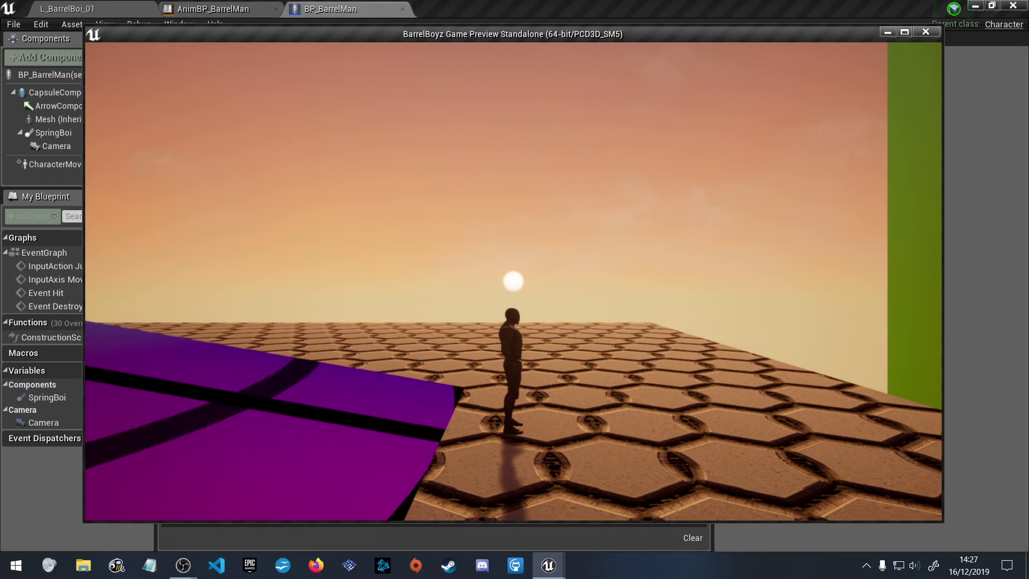
pyautogui.press('a')
pyautogui.press('a')
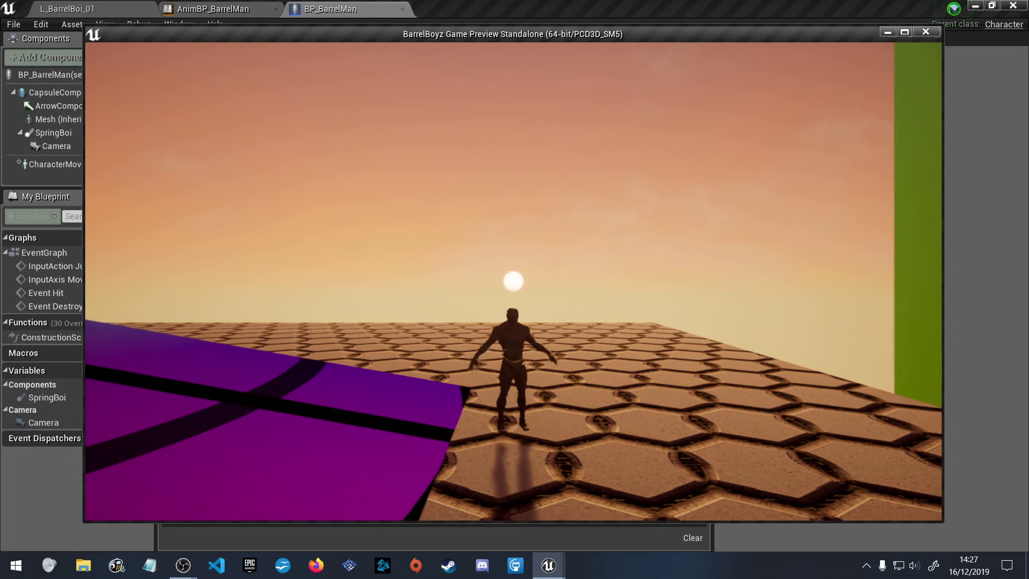
pyautogui.press('d')
pyautogui.press('a')
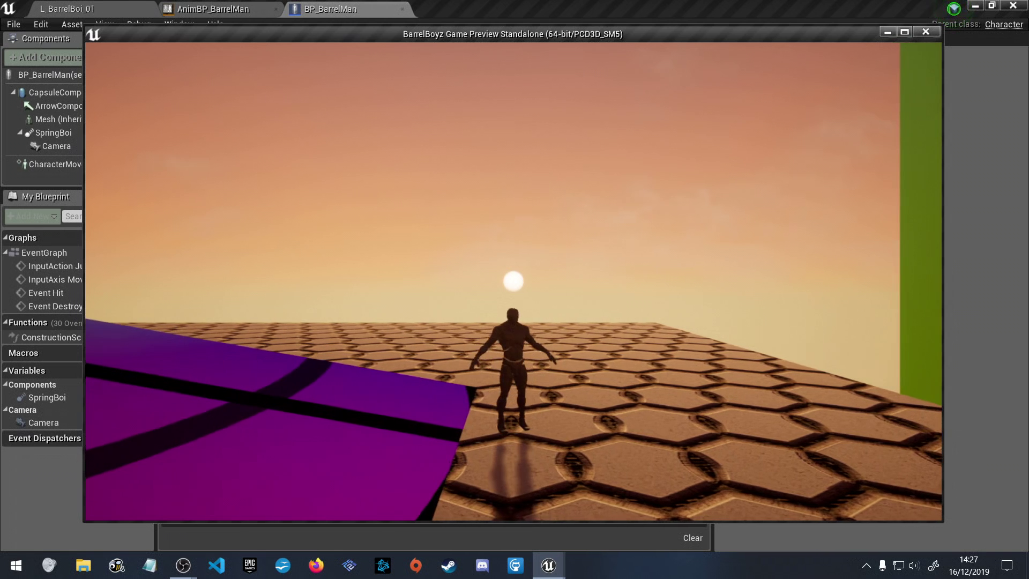
pyautogui.press('a')
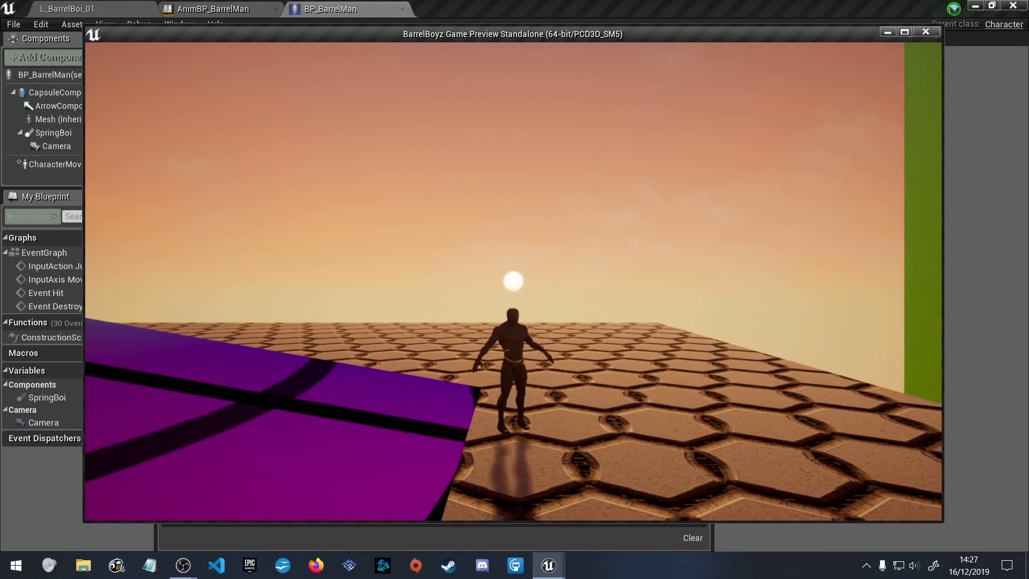
pyautogui.press('Escape')
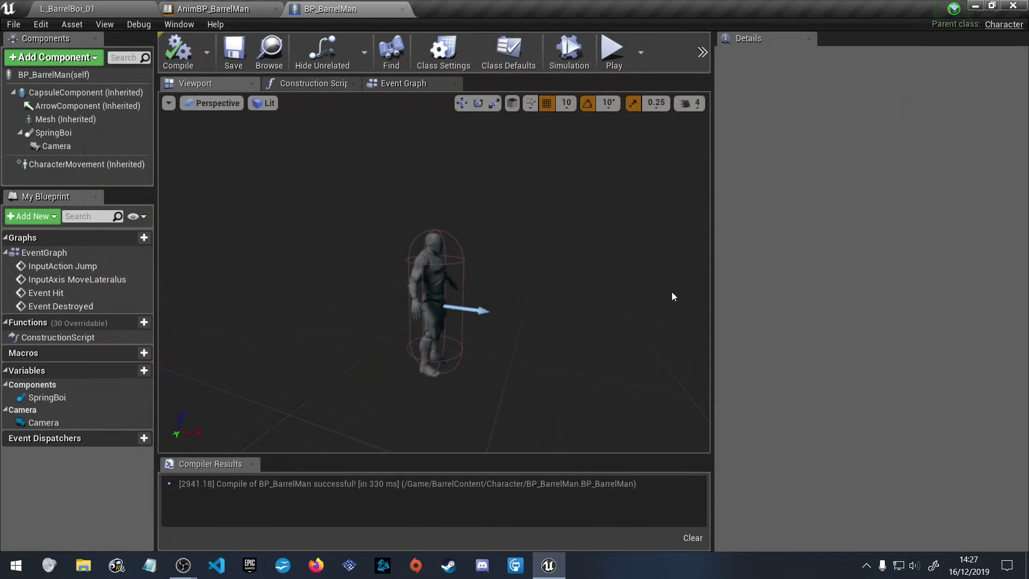
# Run the level in Simulate mode from the BP_BarrelMan editor, and stop the simulation
pyautogui.click(642, 52)
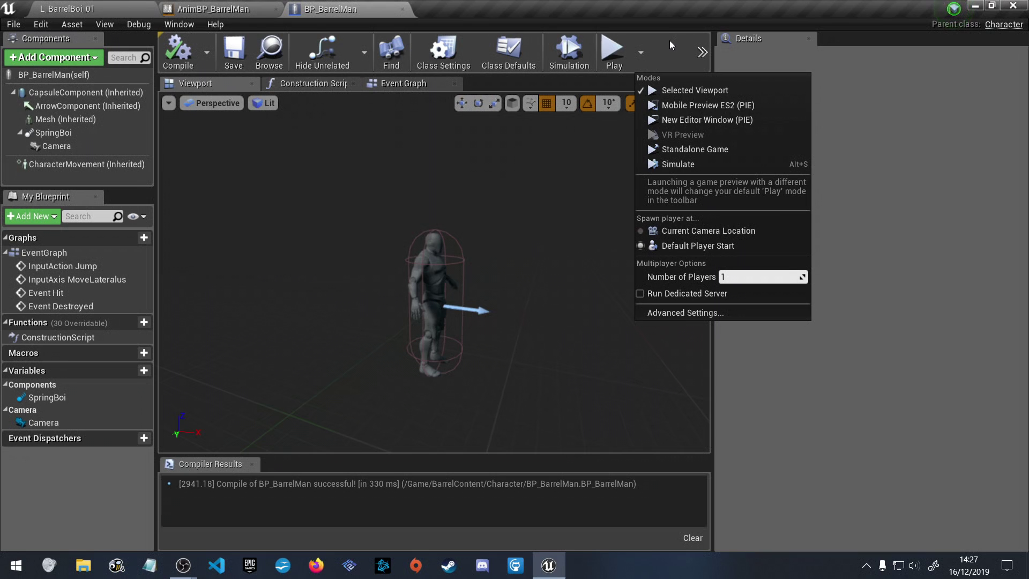
pyautogui.click(684, 162)
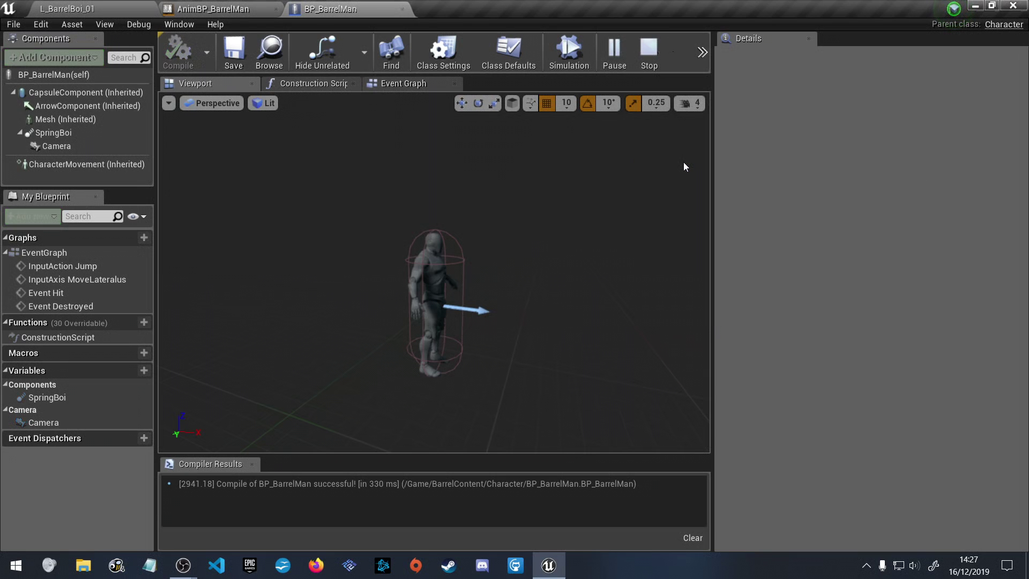
pyautogui.click(648, 54)
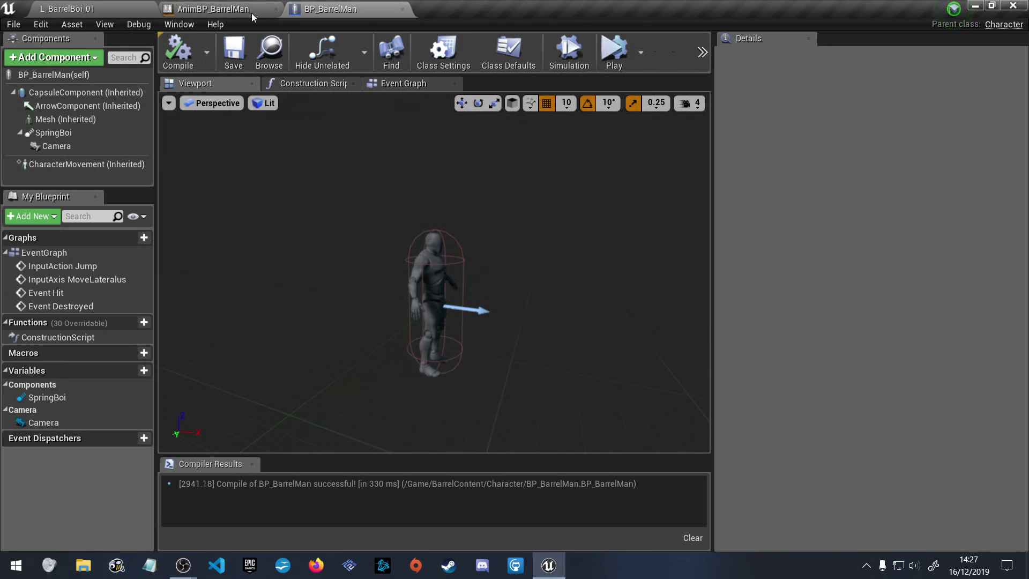
# Review AnimBP_BarrelMan's BarrelMan_Locomotion states and the Play ThirdPersonIdle node inside Idle, and return to the AnimGraph
pyautogui.click(256, 12)
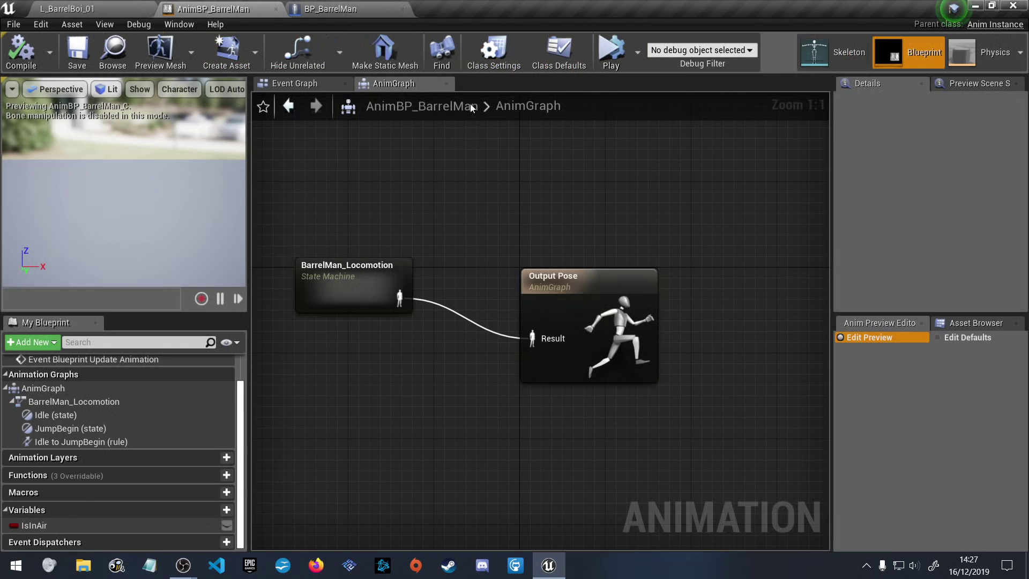
pyautogui.doubleClick(367, 290)
pyautogui.moveTo(478, 265); pyautogui.dragTo(618, 261, button='right')
pyautogui.click(606, 318)
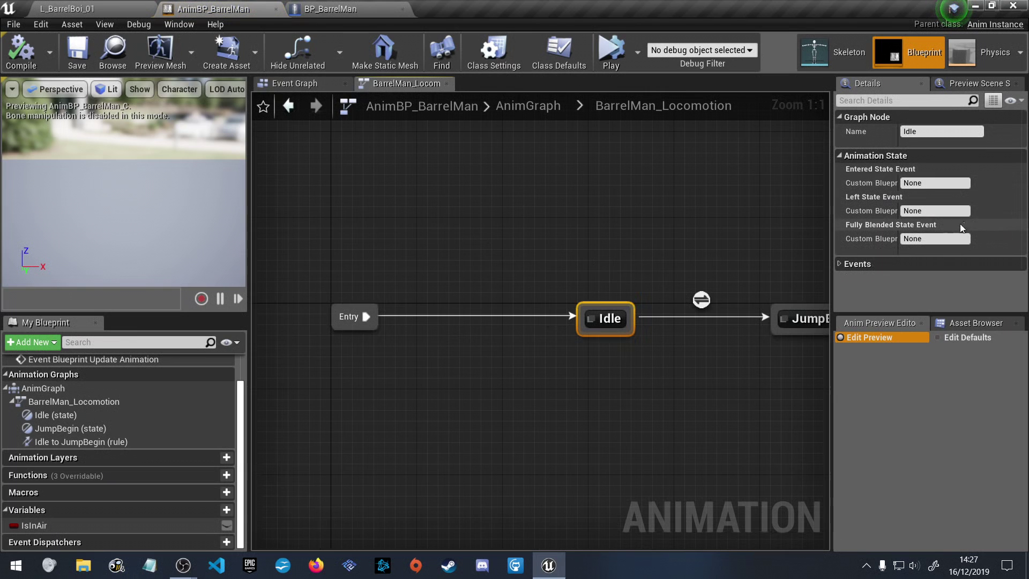
pyautogui.doubleClick(612, 325)
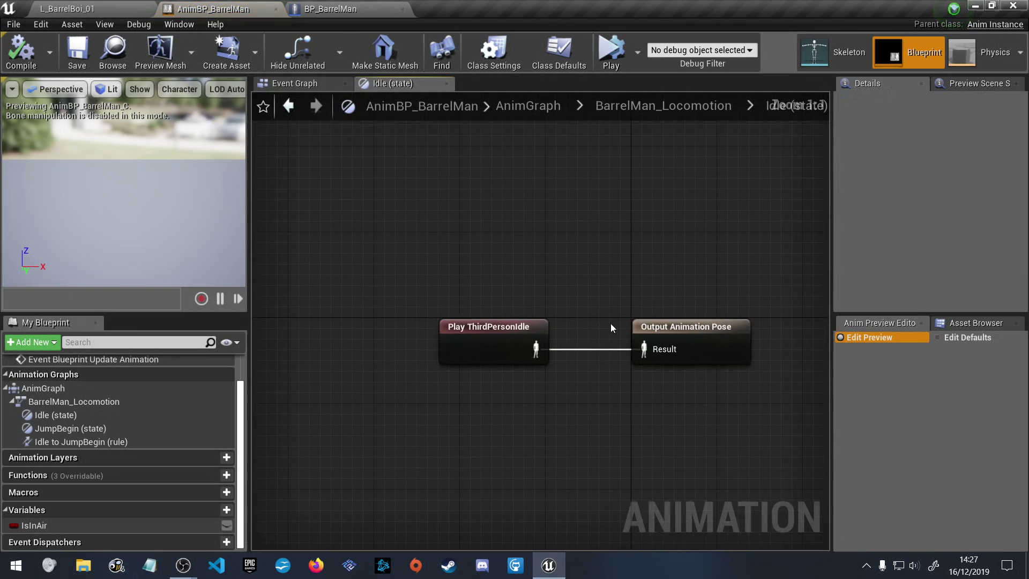
pyautogui.click(506, 334)
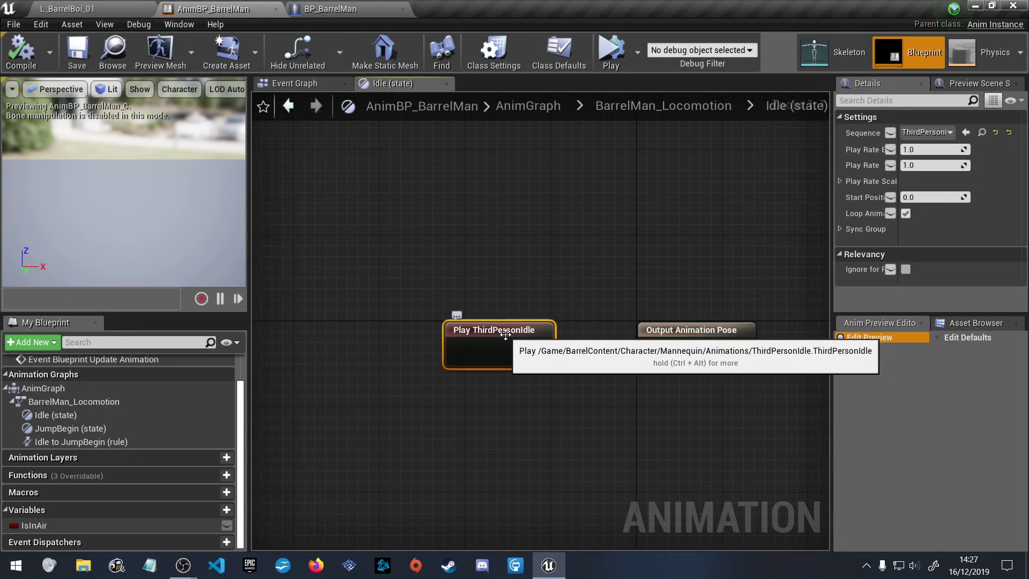
pyautogui.click(615, 236)
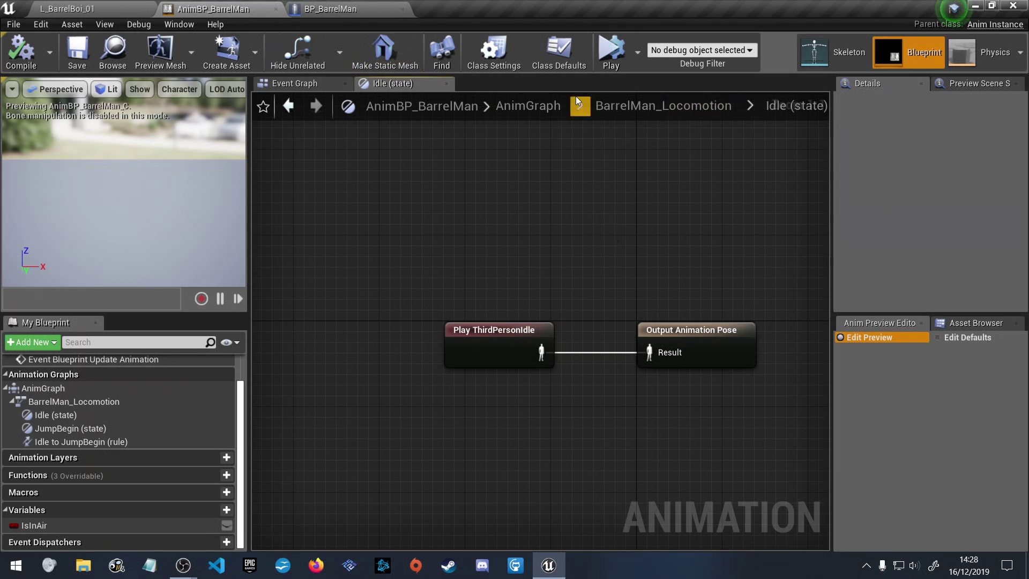
pyautogui.click(542, 105)
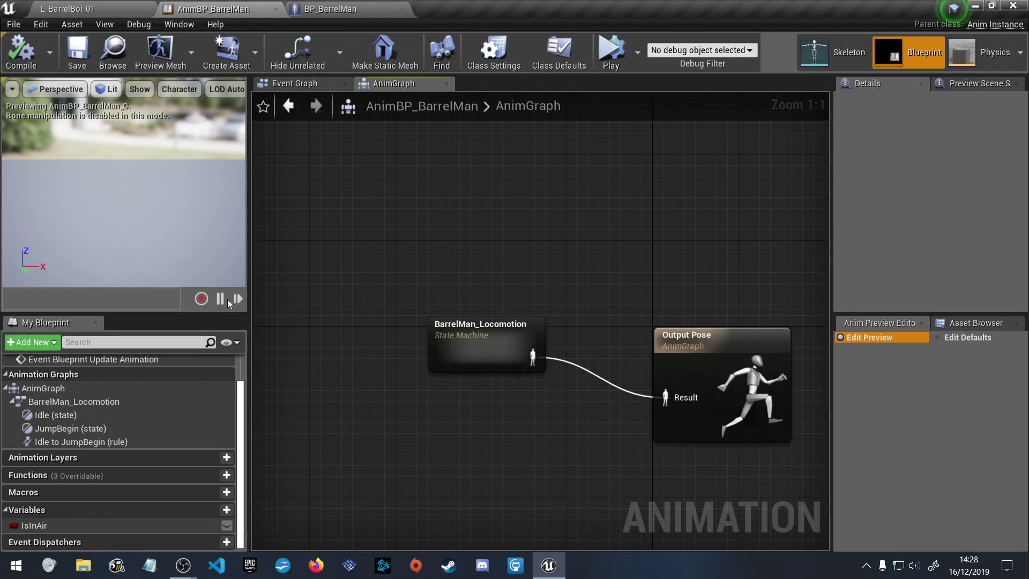
# Try enabling the default value of the IsInAir variable, and turn it back off
pyautogui.click(69, 525)
pyautogui.scroll(-2, 927, 204)
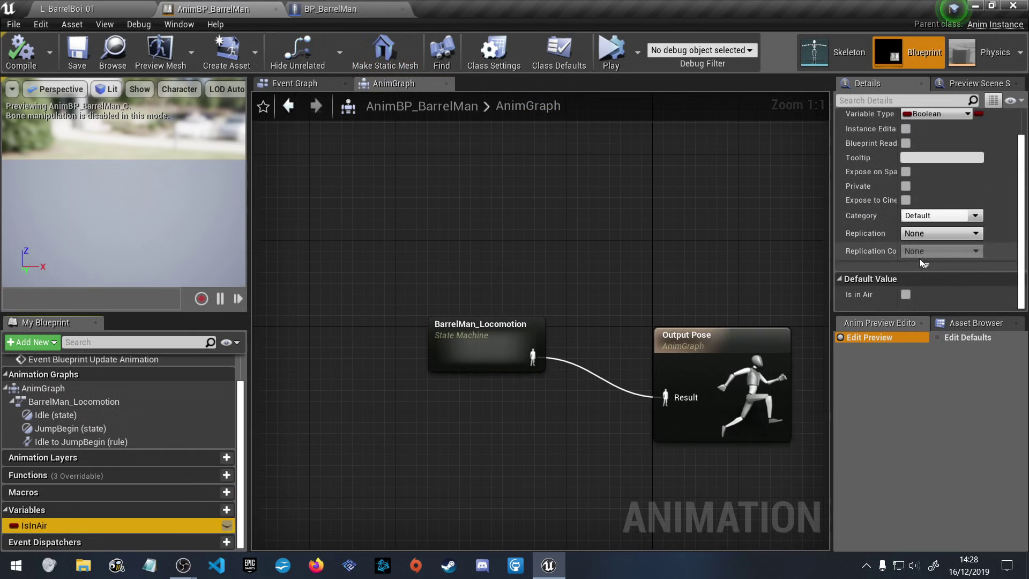
pyautogui.click(906, 295)
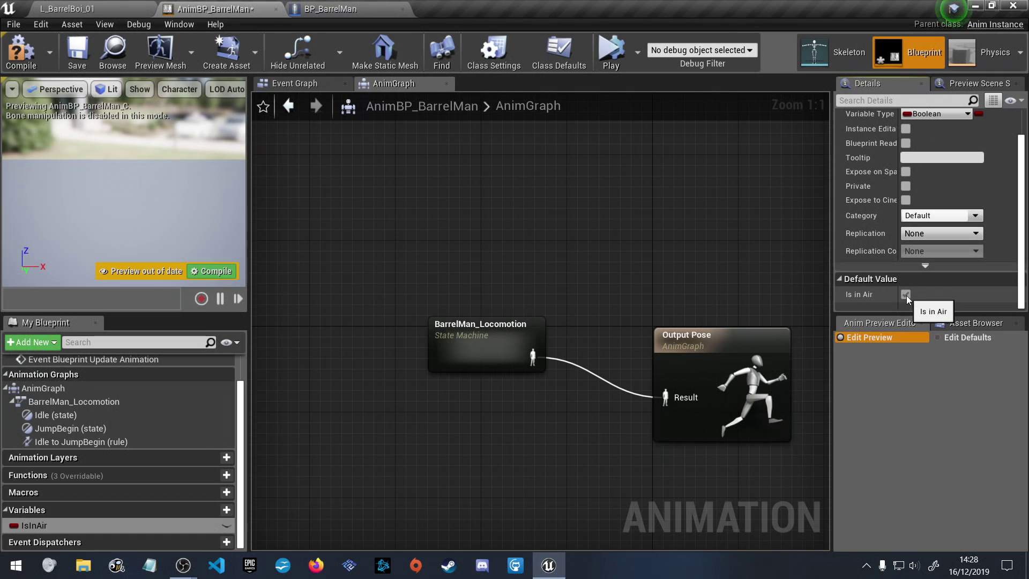
pyautogui.click(906, 295)
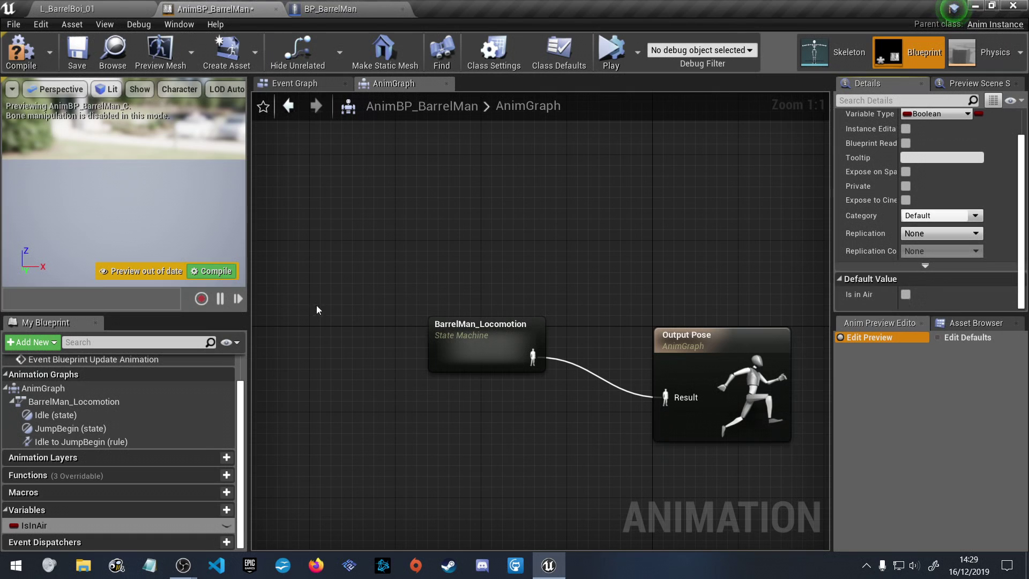
# Compile the Animation Blueprint, and open the BarrelMan_Locomotion state machine graph with the level simulating
pyautogui.click(212, 271)
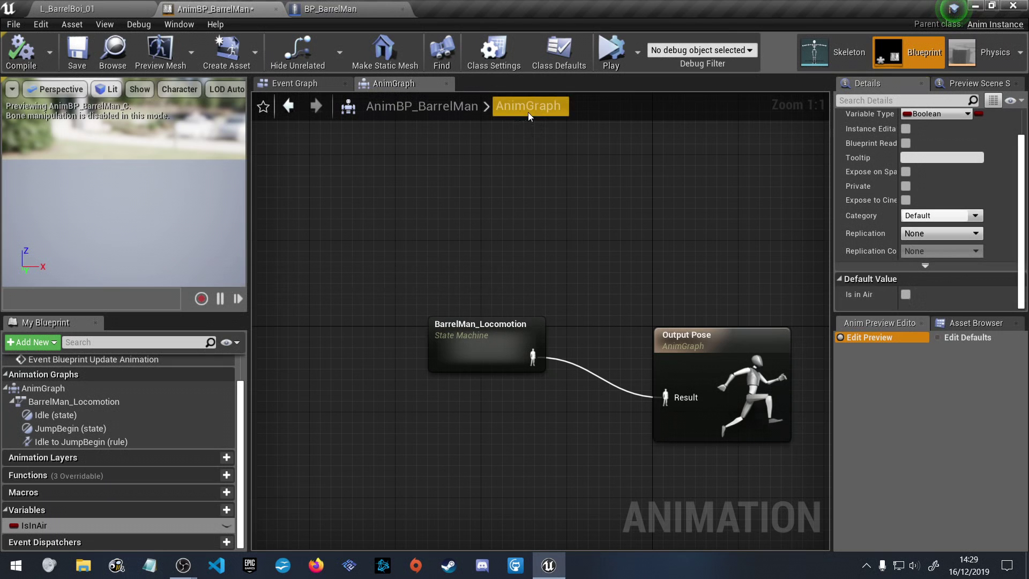
pyautogui.click(489, 346)
pyautogui.doubleClick(489, 346)
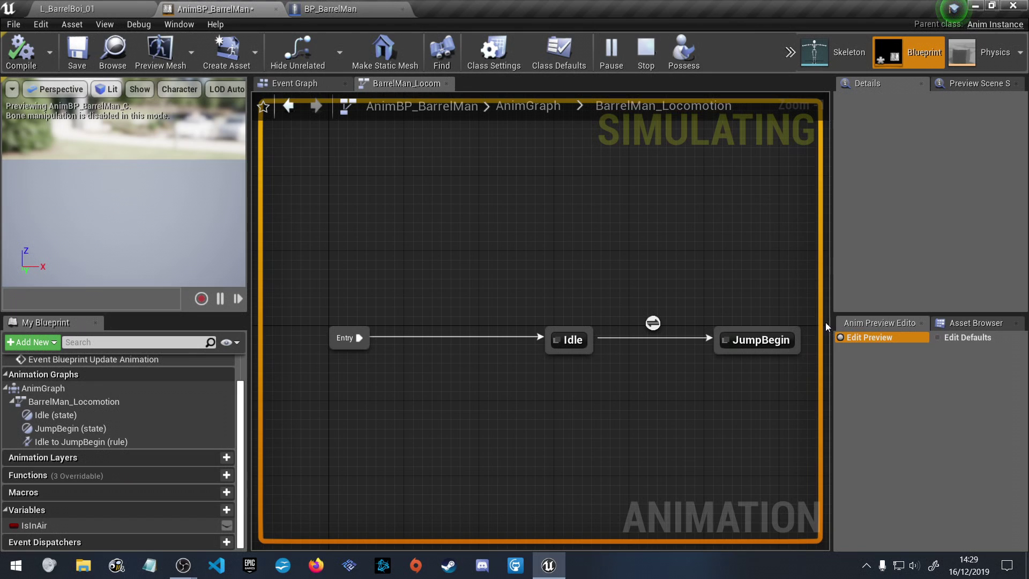
# Try toggling IsInAir's default value during the simulation, leaving it off
pyautogui.click(80, 526)
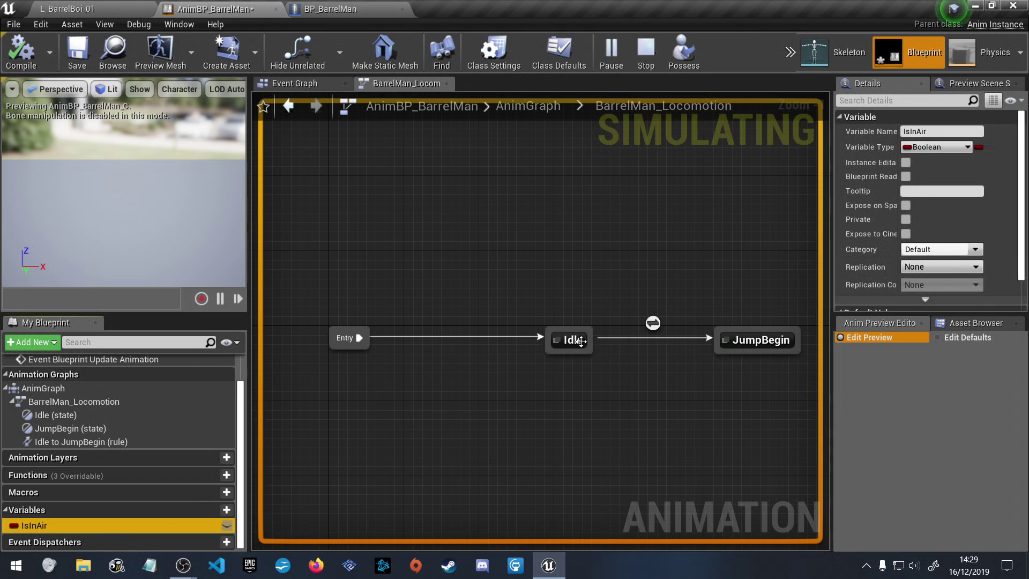
pyautogui.scroll(-2, 924, 289)
pyautogui.click(906, 295)
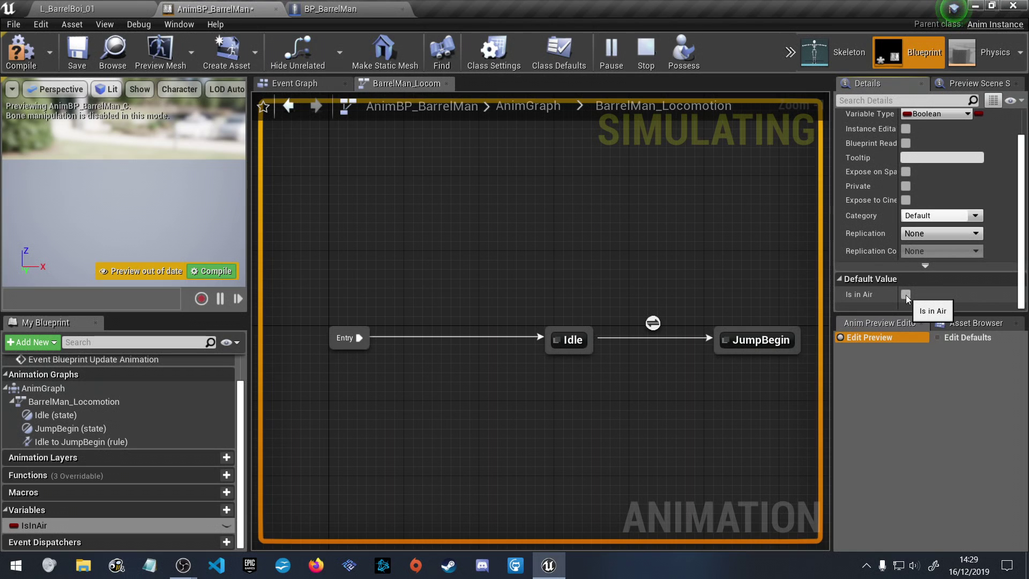
pyautogui.scroll(2, 906, 295)
pyautogui.scroll(-2, 906, 295)
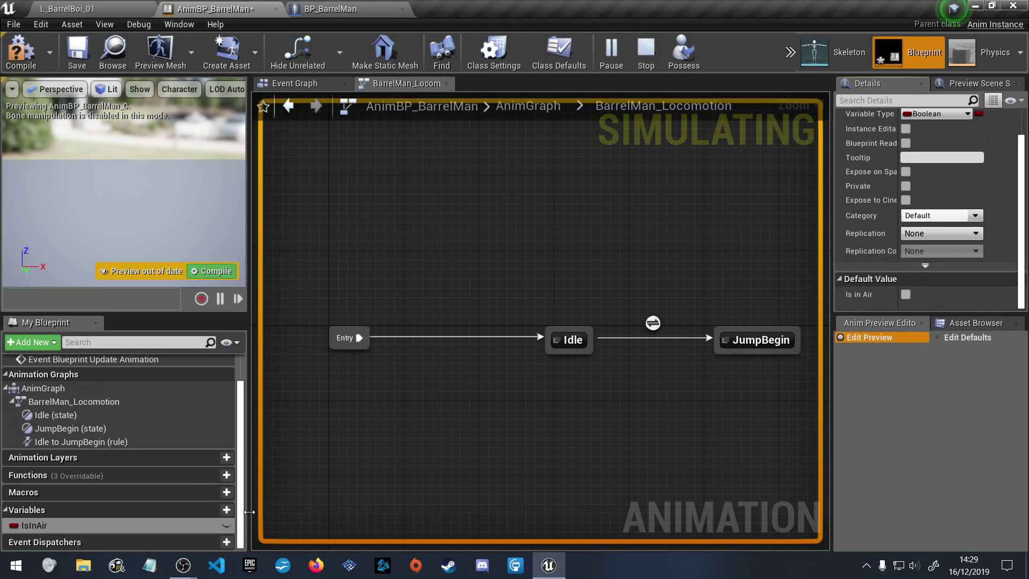
# Make the IsInAir variable instance editable, and compile the Animation Blueprint
pyautogui.click(226, 525)
pyautogui.scroll(2, 870, 207)
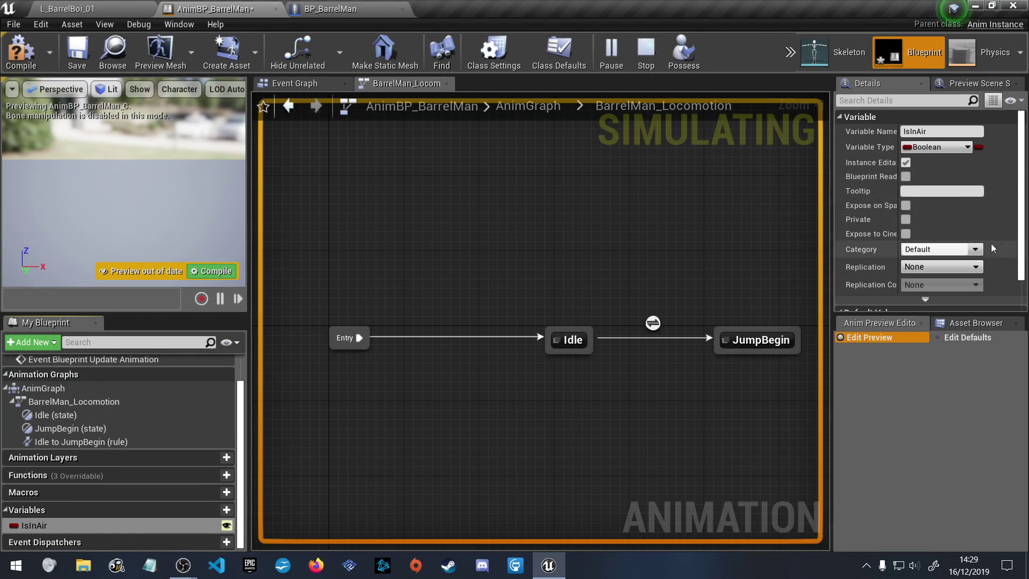
pyautogui.scroll(-1, 993, 238)
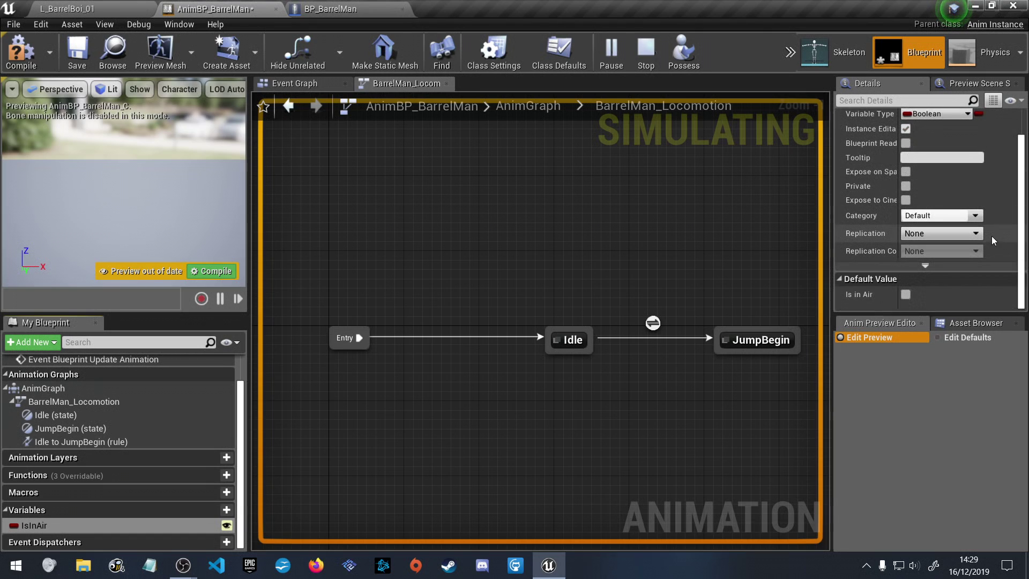
pyautogui.click(205, 273)
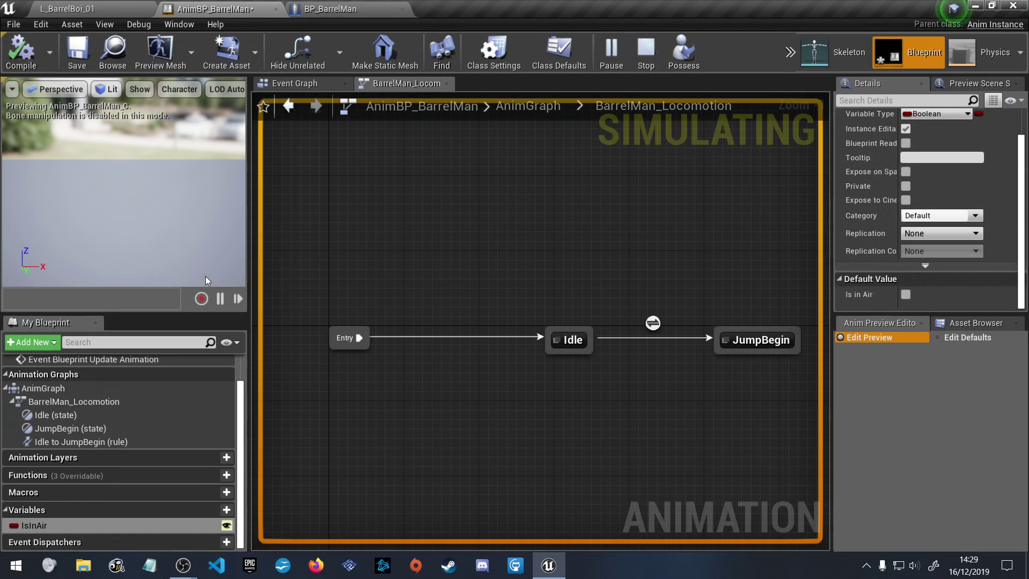
# Restart the level simulation and enable the default value of the IsInAir variable
pyautogui.click(636, 40)
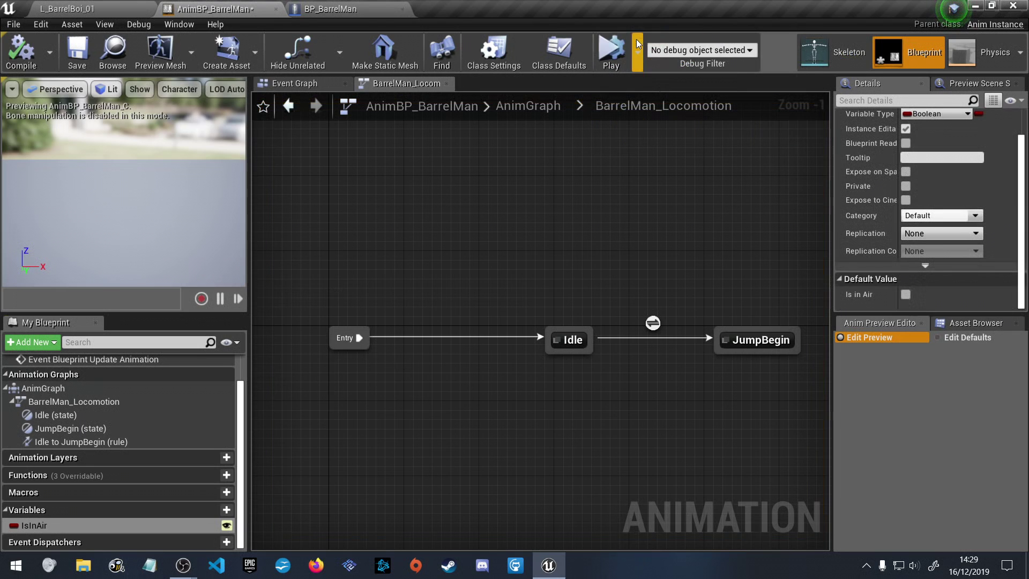
pyautogui.click(610, 44)
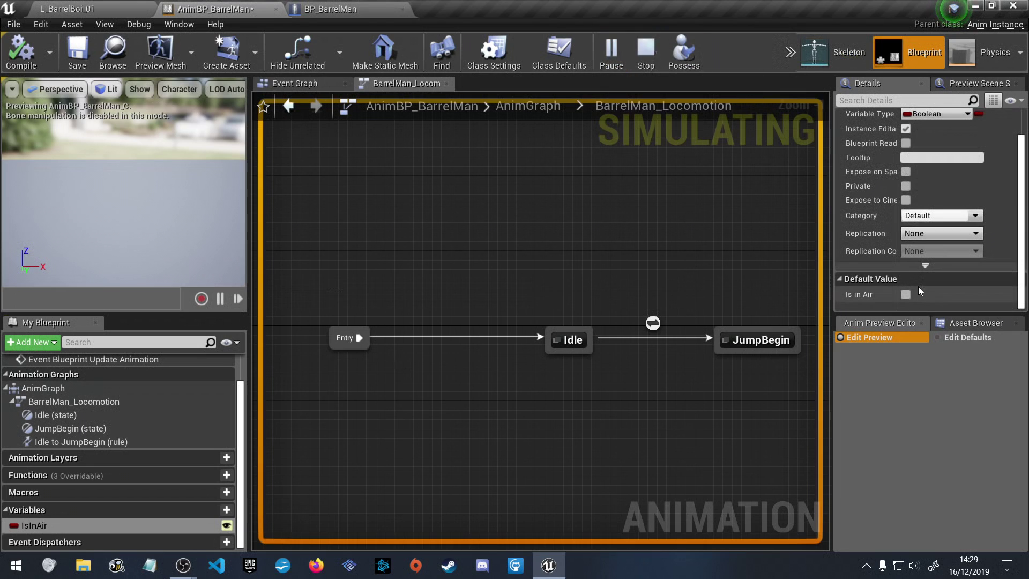
pyautogui.click(908, 294)
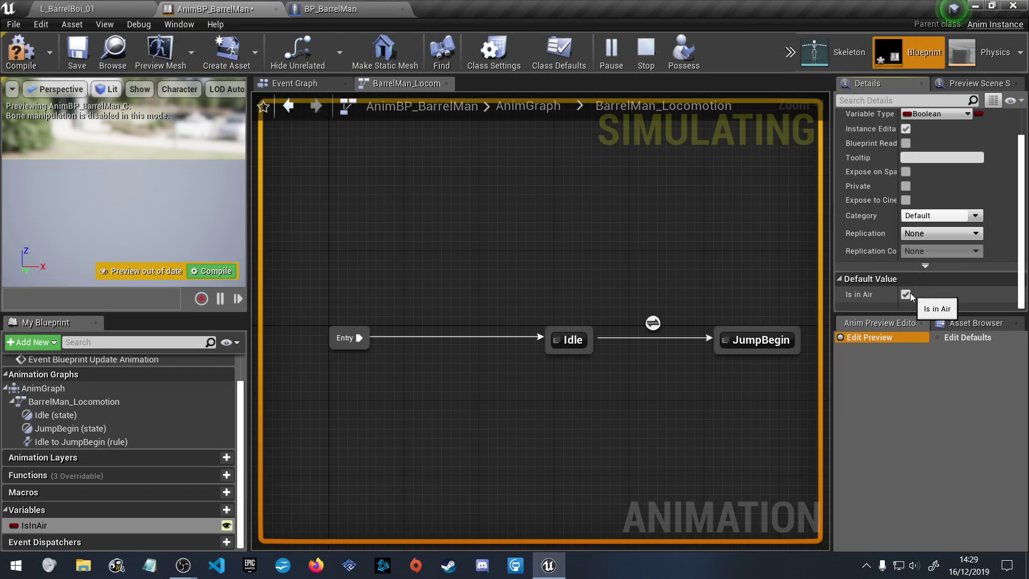
pyautogui.scroll(2, 910, 292)
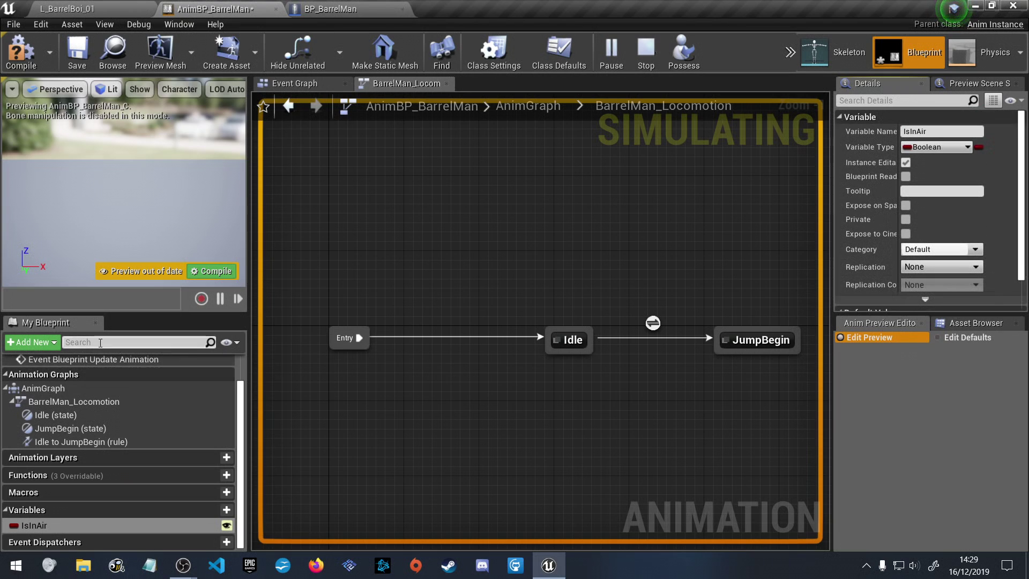
# Open the Preview Scene Settings and check which assets are available for the Animation Blueprint's preview mesh
pyautogui.click(973, 325)
pyautogui.click(880, 323)
pyautogui.click(973, 83)
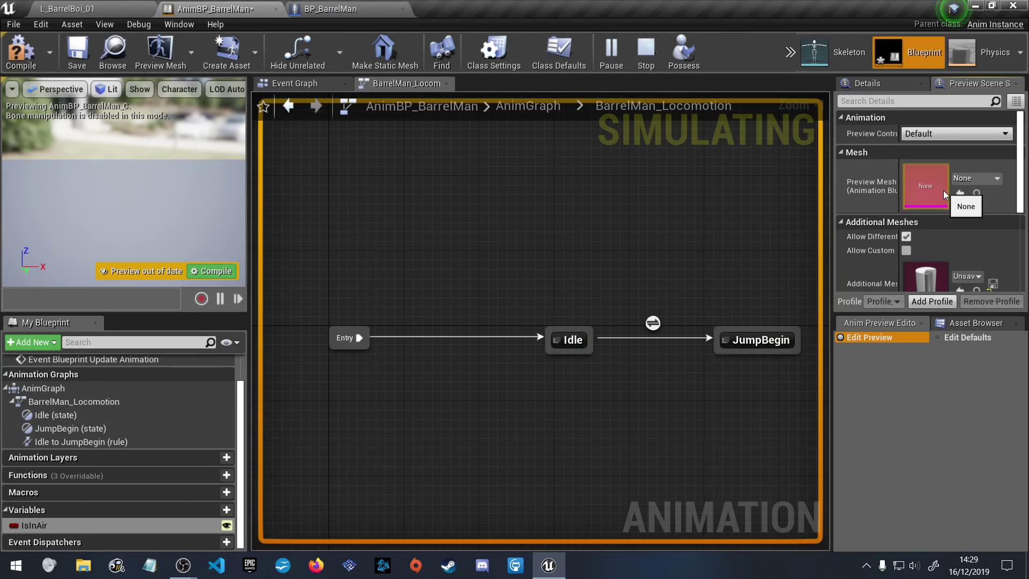
pyautogui.click(972, 178)
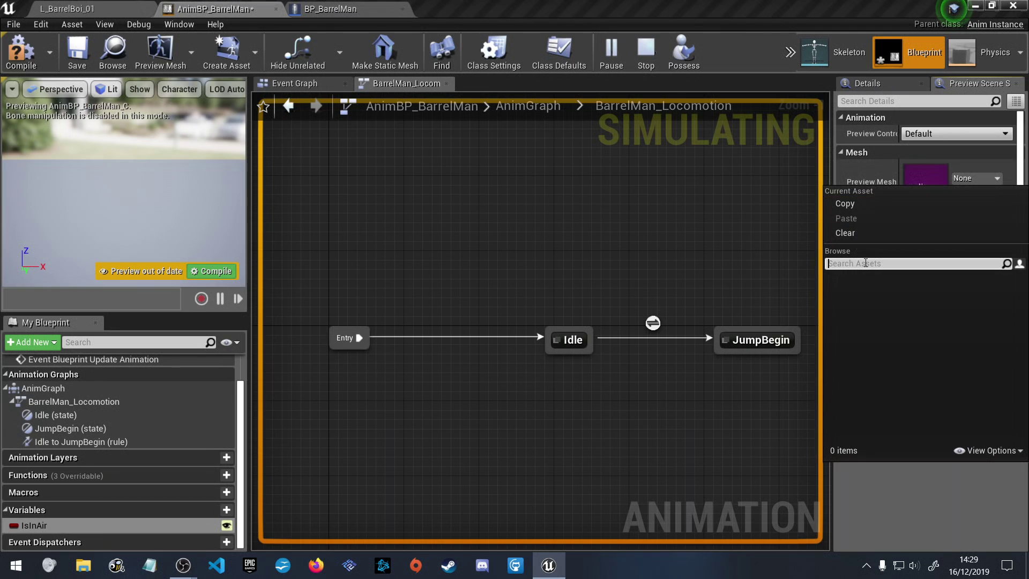
pyautogui.click(816, 218)
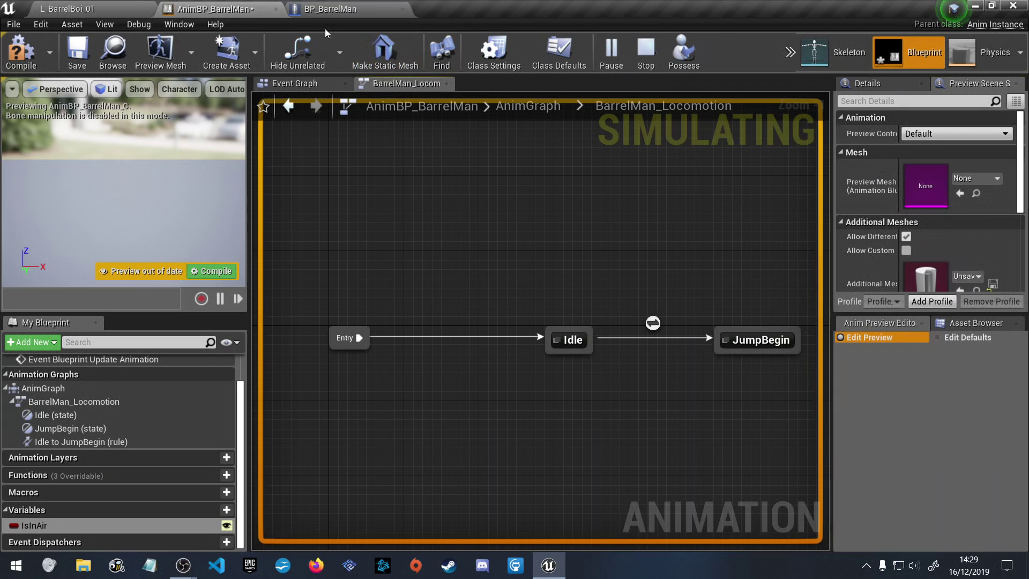
pyautogui.click(322, 8)
pyautogui.click(214, 9)
pyautogui.moveTo(214, 9); pyautogui.dragTo(586, 99)
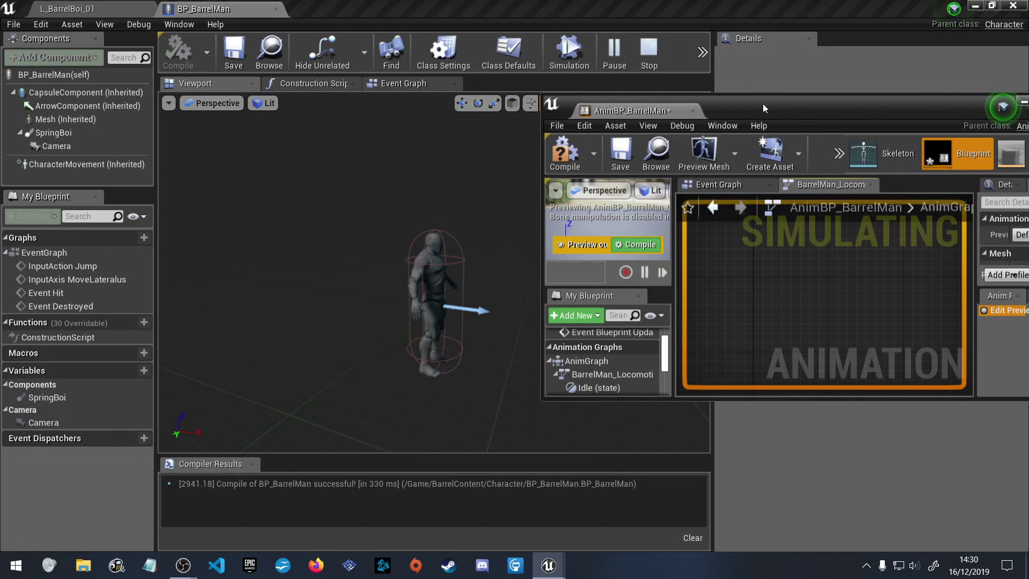
pyautogui.moveTo(764, 104); pyautogui.dragTo(617, 41)
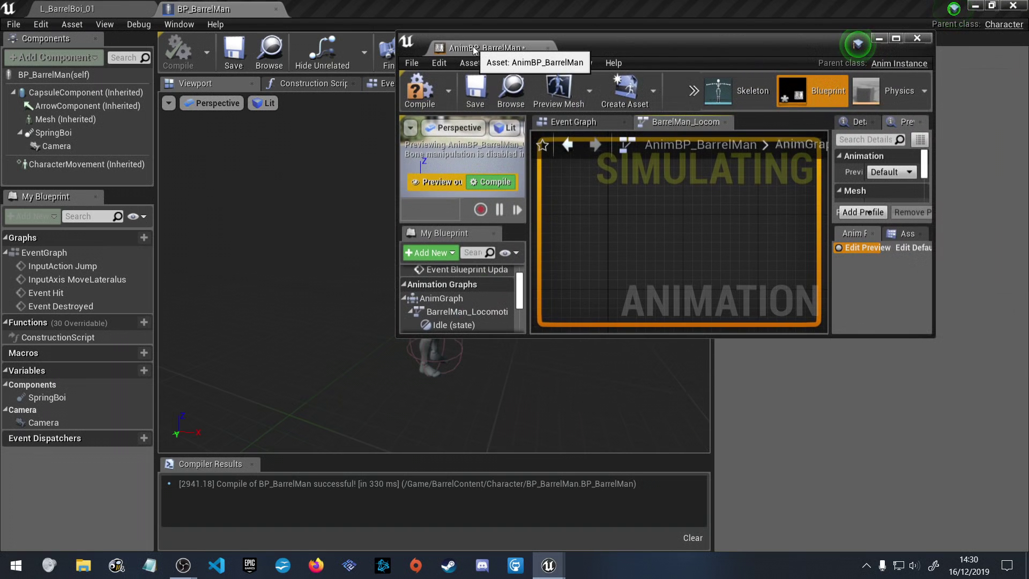
pyautogui.moveTo(472, 46); pyautogui.dragTo(413, 11)
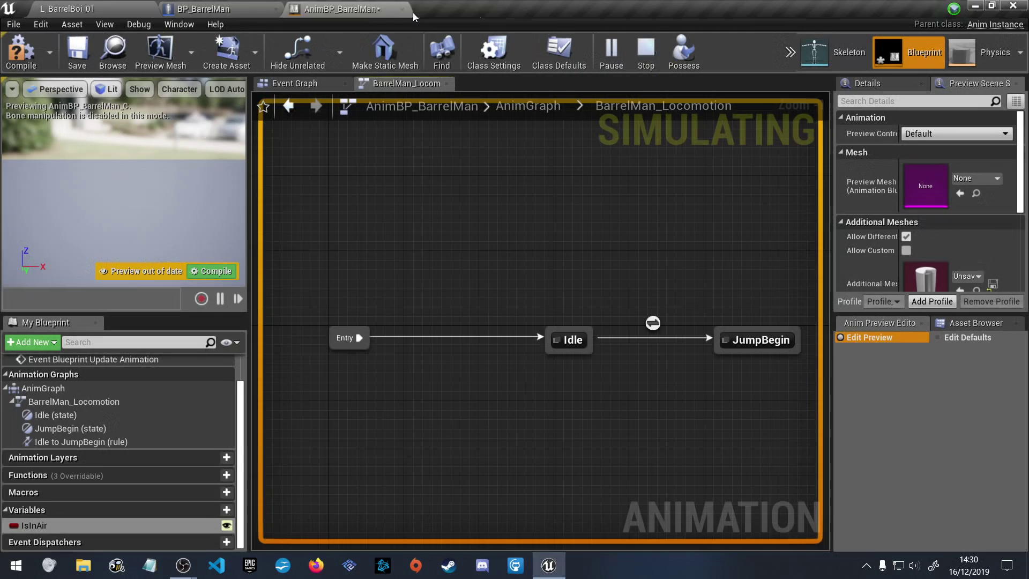
# Stop the simulation, undock the AnimBP_BarrelMan editor into a floating window, and enlarge the window and its Preview Scene Settings area
pyautogui.click(646, 49)
pyautogui.moveTo(329, 9); pyautogui.dragTo(415, 104)
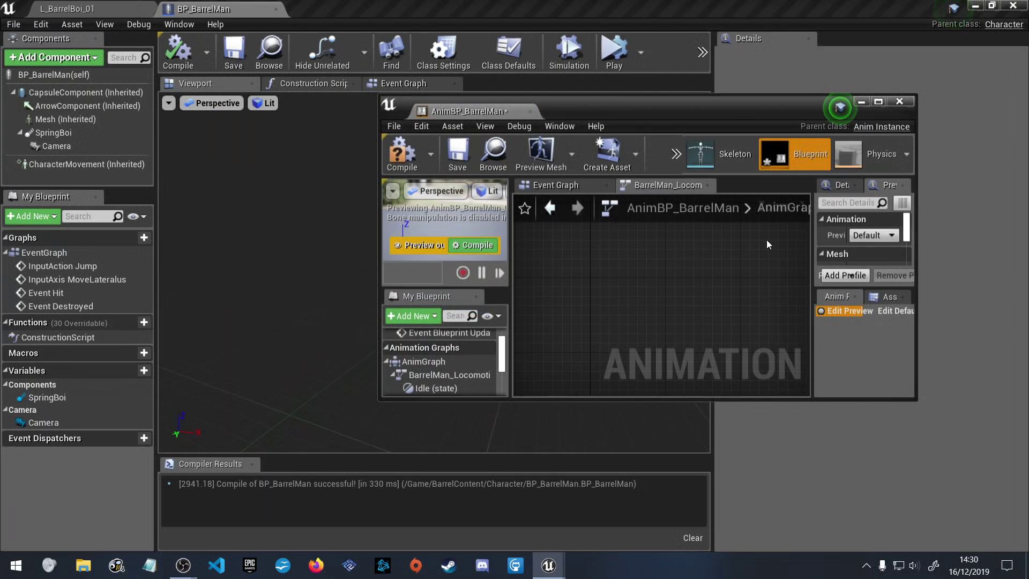
pyautogui.moveTo(813, 237); pyautogui.dragTo(700, 236)
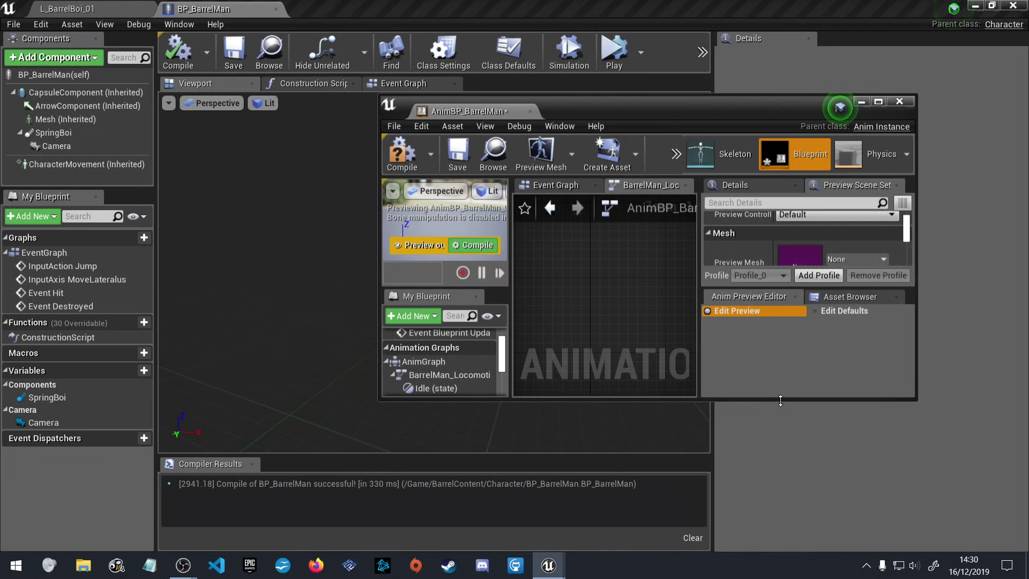
pyautogui.moveTo(781, 399); pyautogui.dragTo(769, 519)
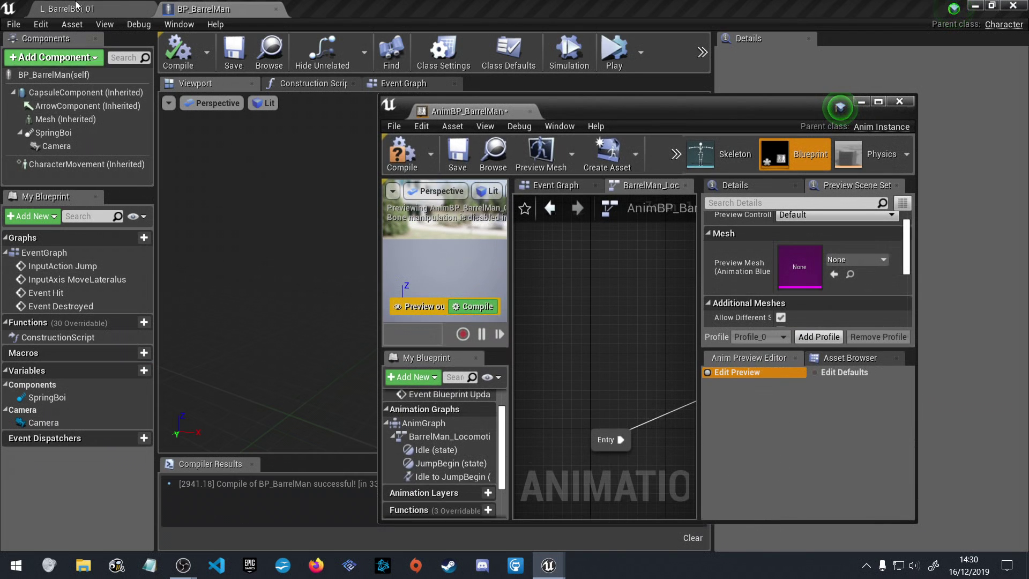
# Show the level editor with the Character folder's assets, and save and compile AnimBP_BarrelMan
pyautogui.click(75, 8)
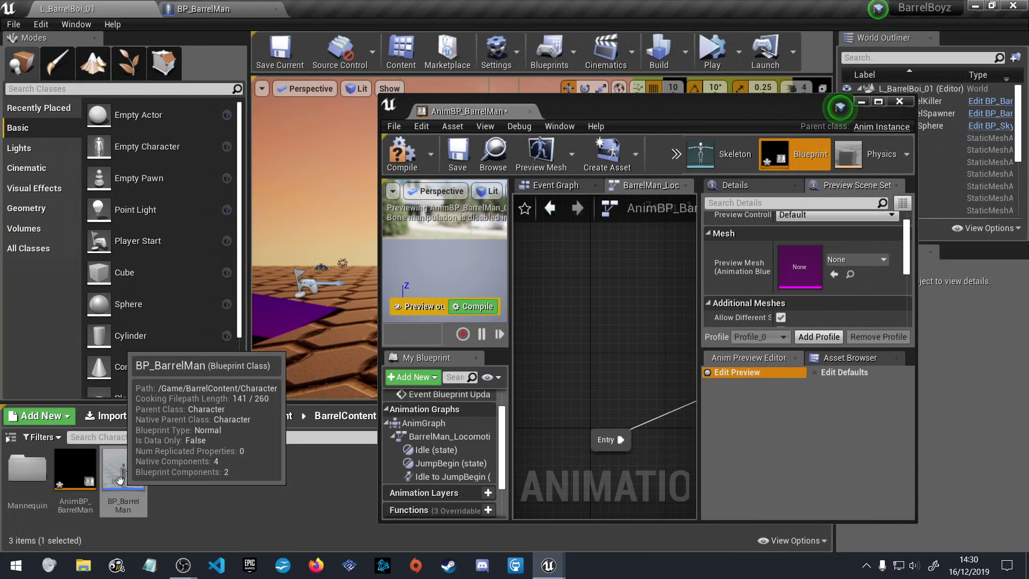
pyautogui.click(61, 470)
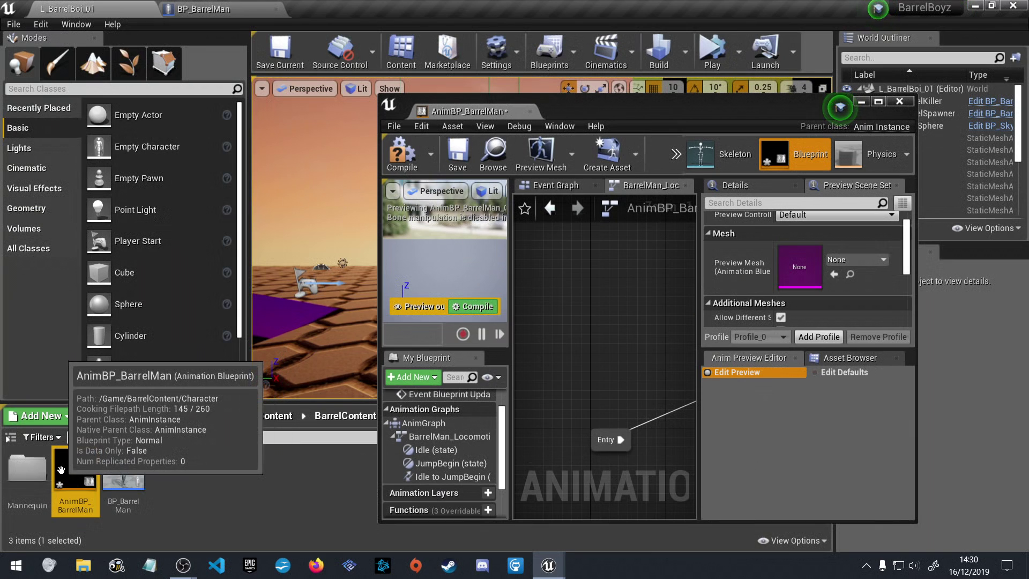
pyautogui.doubleClick(61, 470)
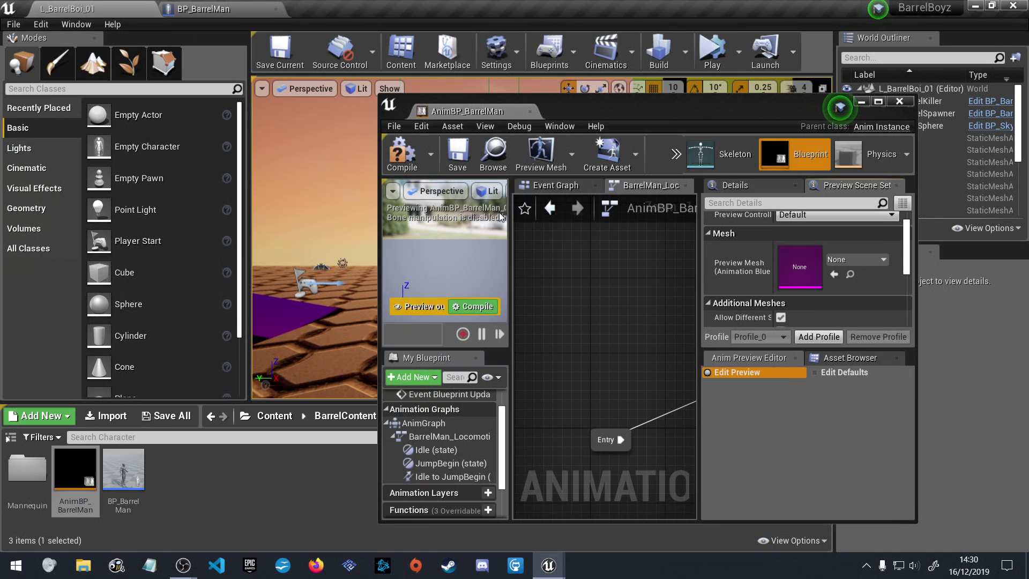
pyautogui.click(457, 307)
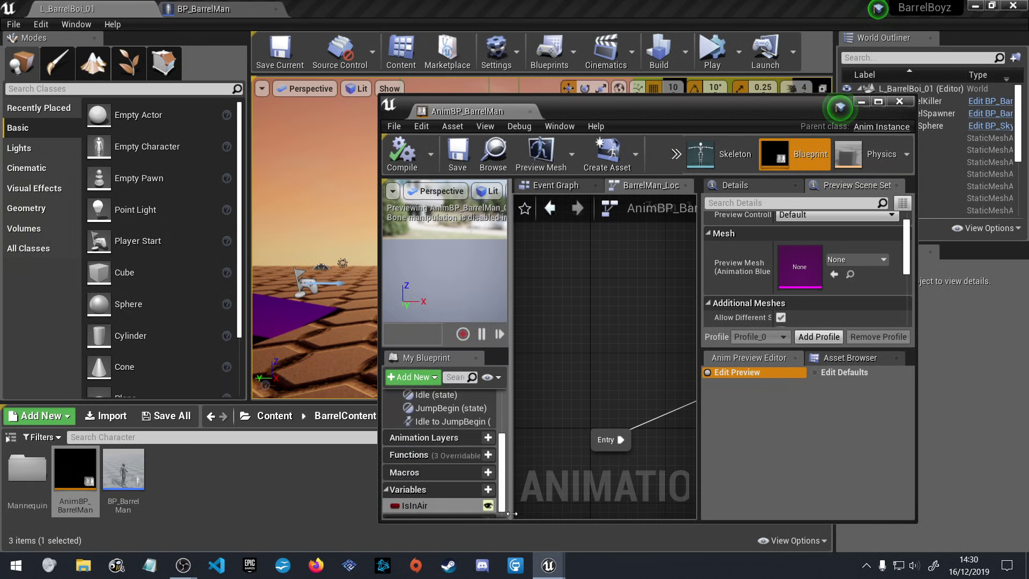
# Browse the Mannequin's Animations folder, moving the floating Animation Blueprint window clear of the assets
pyautogui.click(27, 468)
pyautogui.doubleClick(26, 468)
pyautogui.click(67, 466)
pyautogui.doubleClick(44, 471)
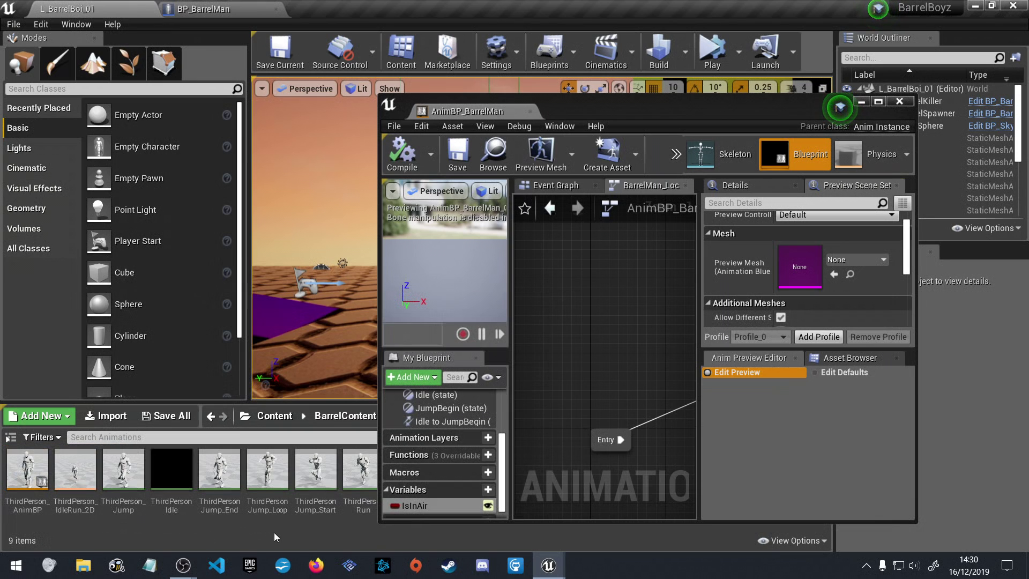
pyautogui.moveTo(585, 112); pyautogui.dragTo(649, 37)
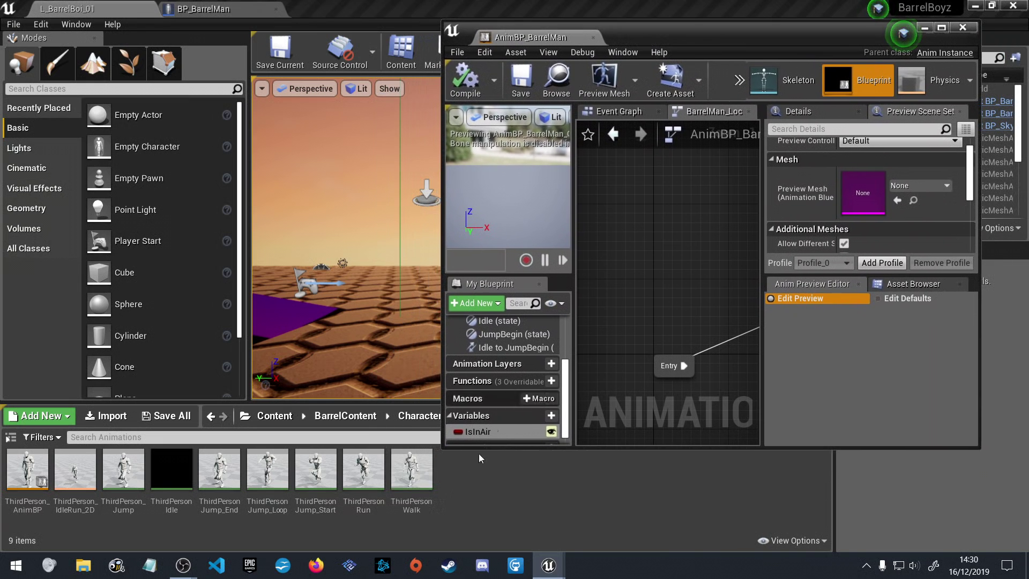
# Open the Mannequin character's Mesh folder, and try to assign SK_Mannequin as AnimBP_BarrelMan's preview mesh
pyautogui.hotkey('alt', 'Left')
pyautogui.doubleClick(75, 469)
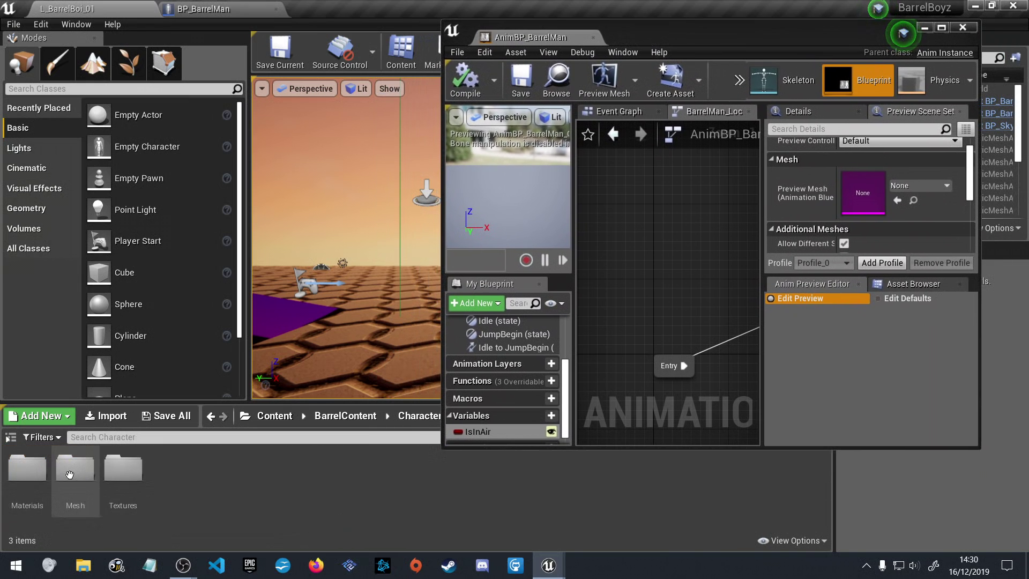
pyautogui.doubleClick(86, 456)
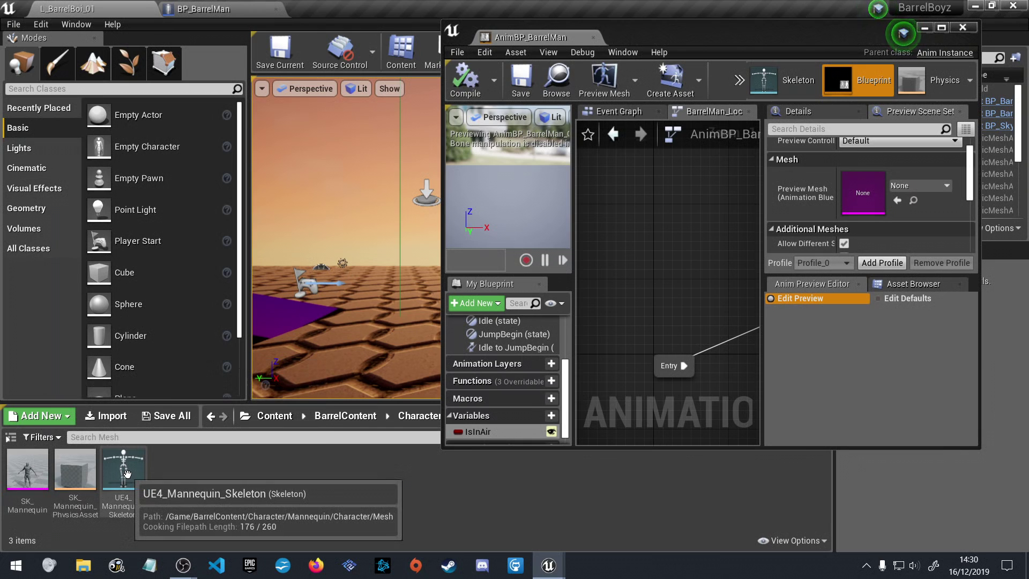
pyautogui.moveTo(27, 469); pyautogui.dragTo(860, 189)
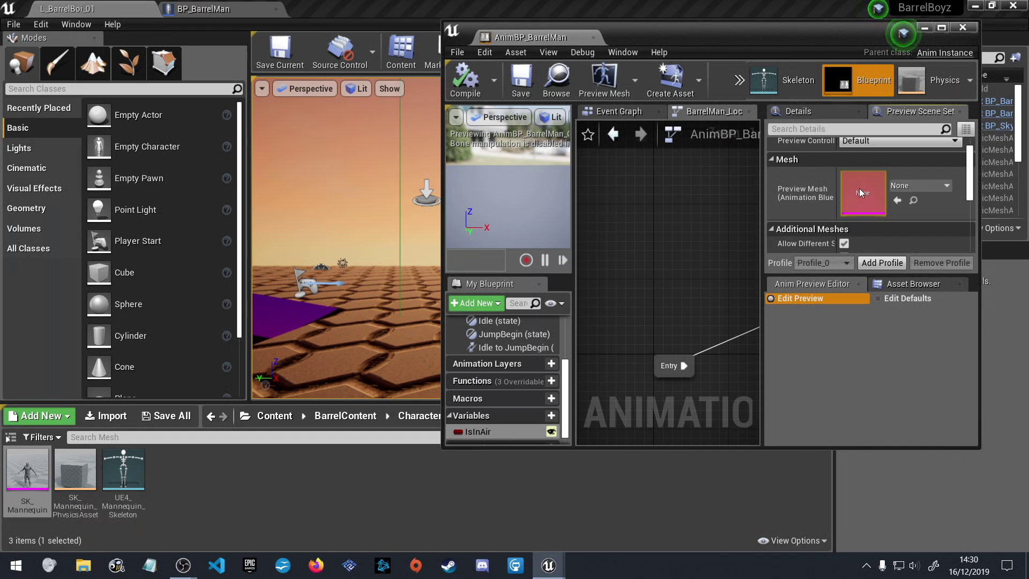
# Open the SK_Mannequin mesh, create a new skeleton for it, and open and save that skeleton
pyautogui.doubleClick(20, 472)
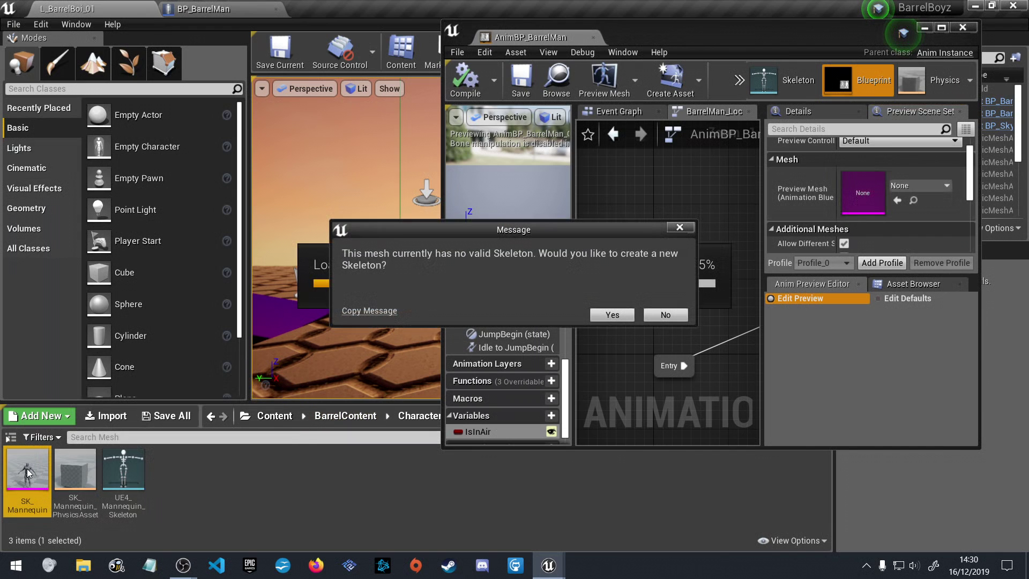
pyautogui.click(615, 315)
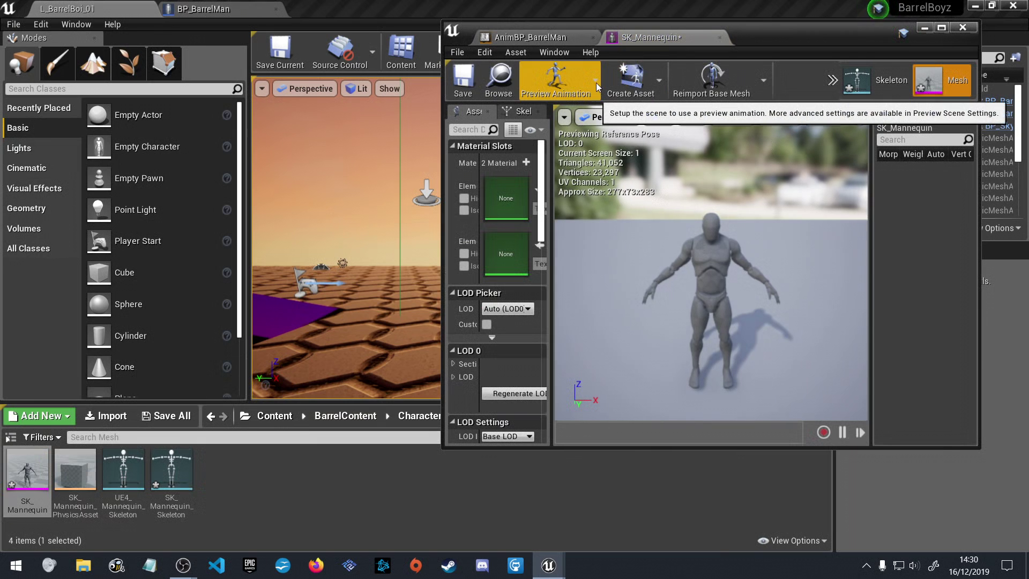
pyautogui.click(886, 88)
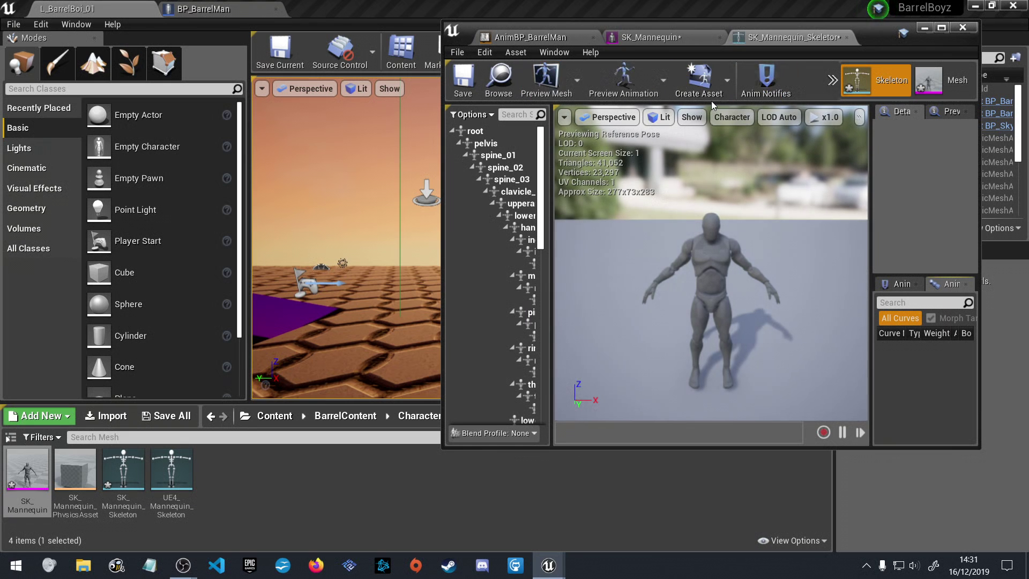
pyautogui.hotkey('ctrl', 's')
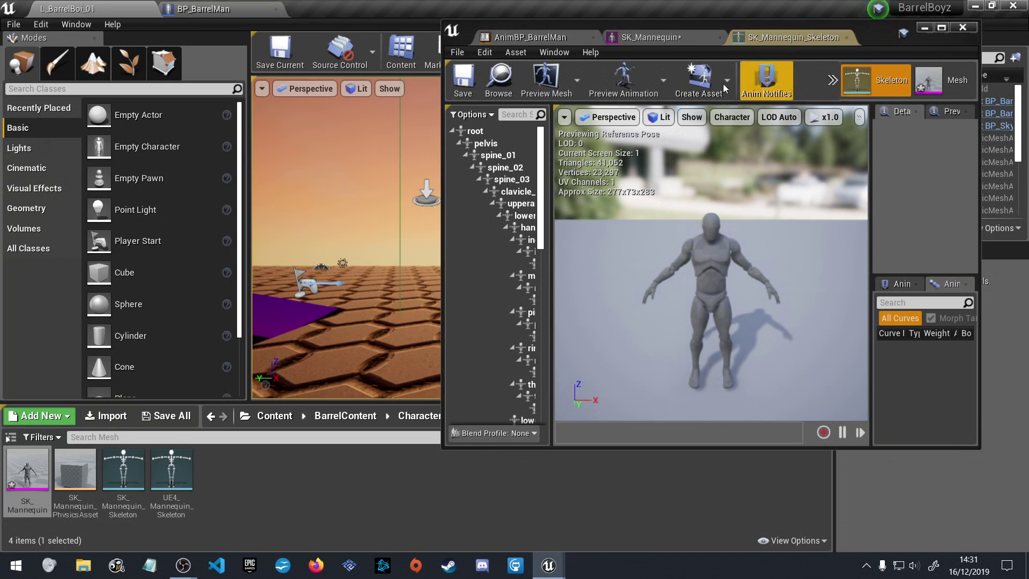
# Close the skeleton editor, and save and close the SK_Mannequin mesh
pyautogui.click(846, 37)
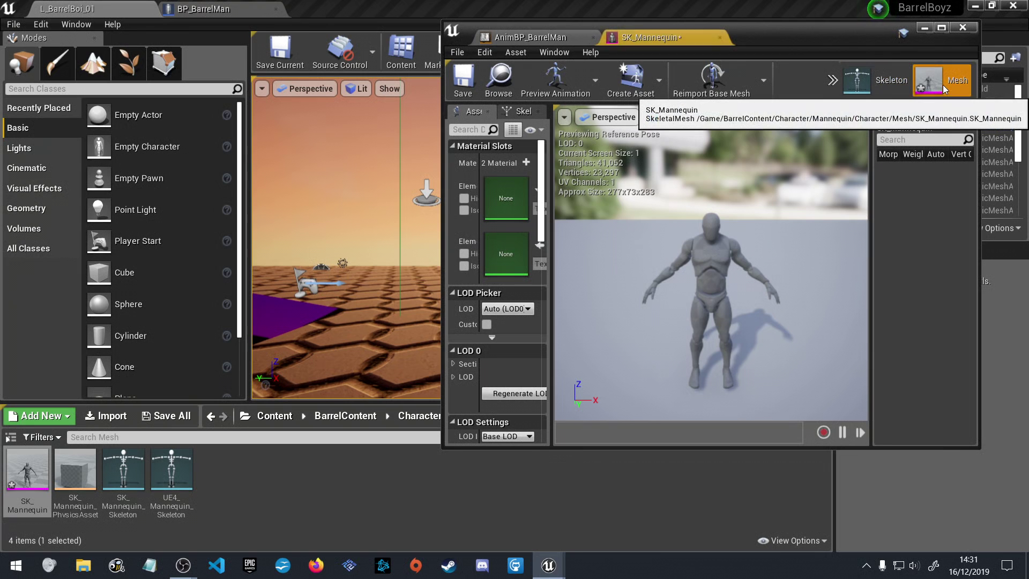
pyautogui.hotkey('ctrl', 's')
pyautogui.click(719, 38)
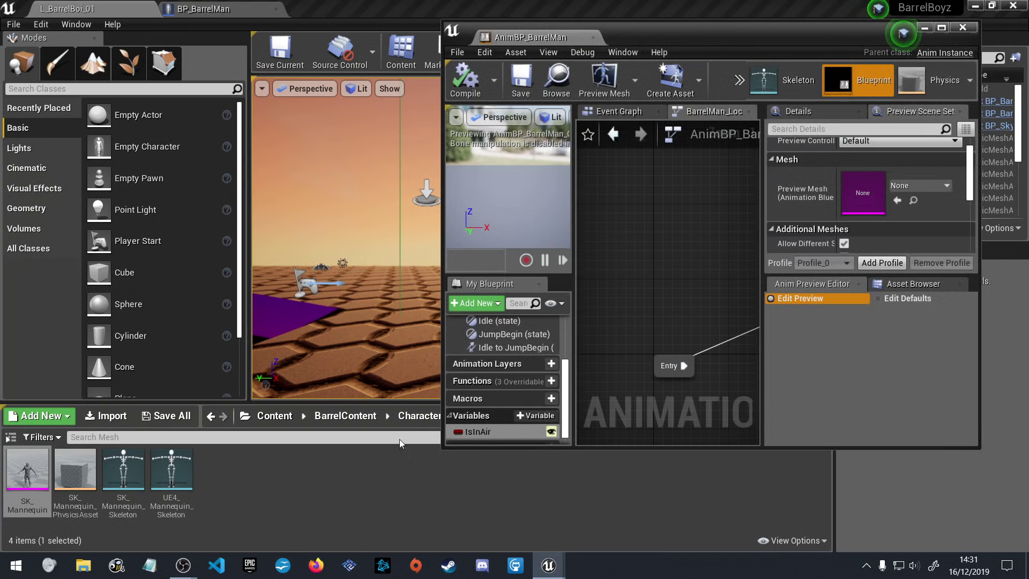
# Try to assign SK_Mannequin as the preview mesh of AnimBP_BarrelMan, and close the blueprint's editor
pyautogui.moveTo(6, 480); pyautogui.dragTo(857, 188)
pyautogui.scroll(-5, 659, 313)
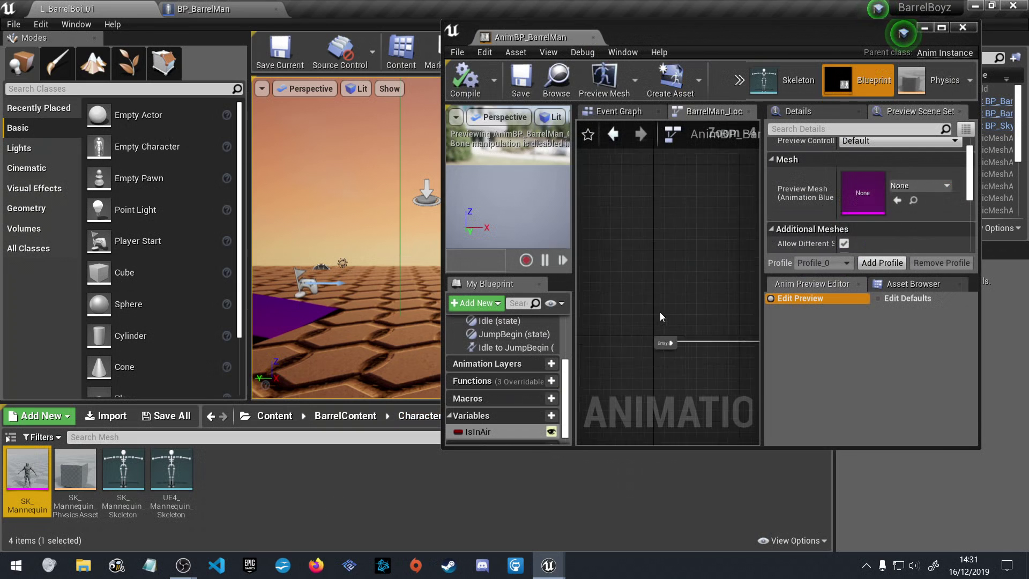
pyautogui.click(593, 38)
pyautogui.click(275, 532)
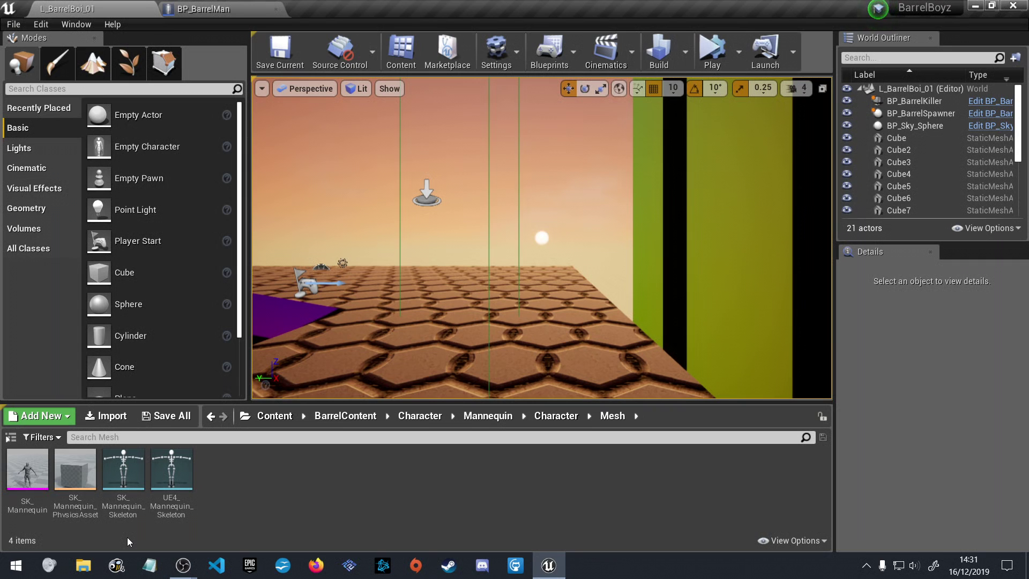
# Delete the SK_Mannequin_PhysicsAsset from the Mesh folder
pyautogui.click(28, 475)
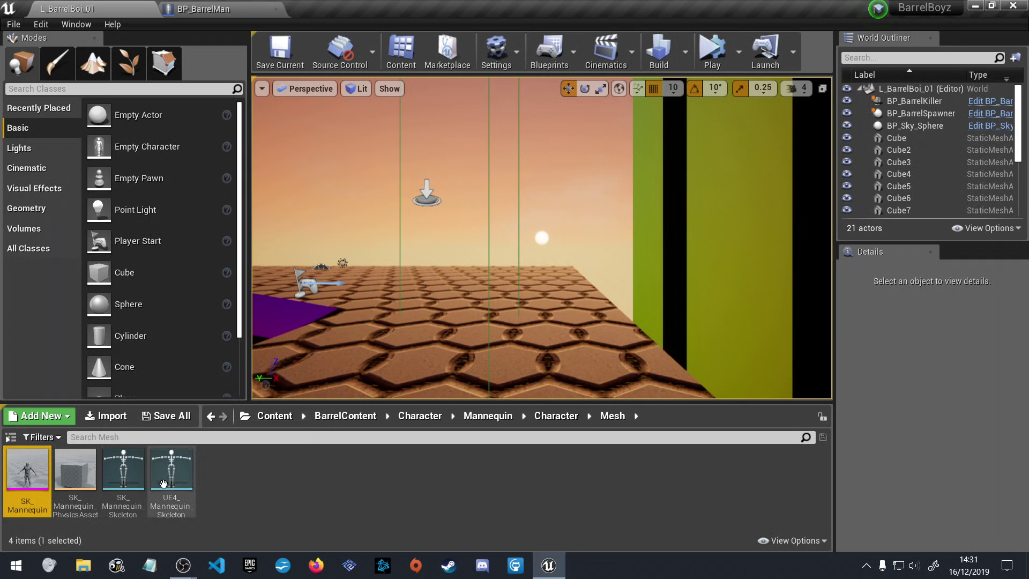
pyautogui.click(172, 471)
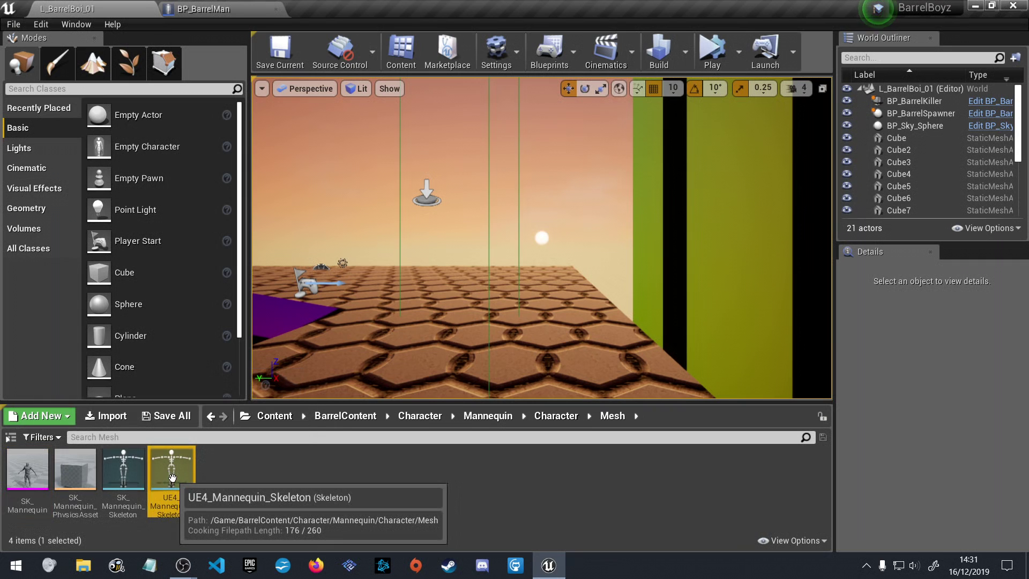
pyautogui.click(75, 480)
pyautogui.click(123, 477)
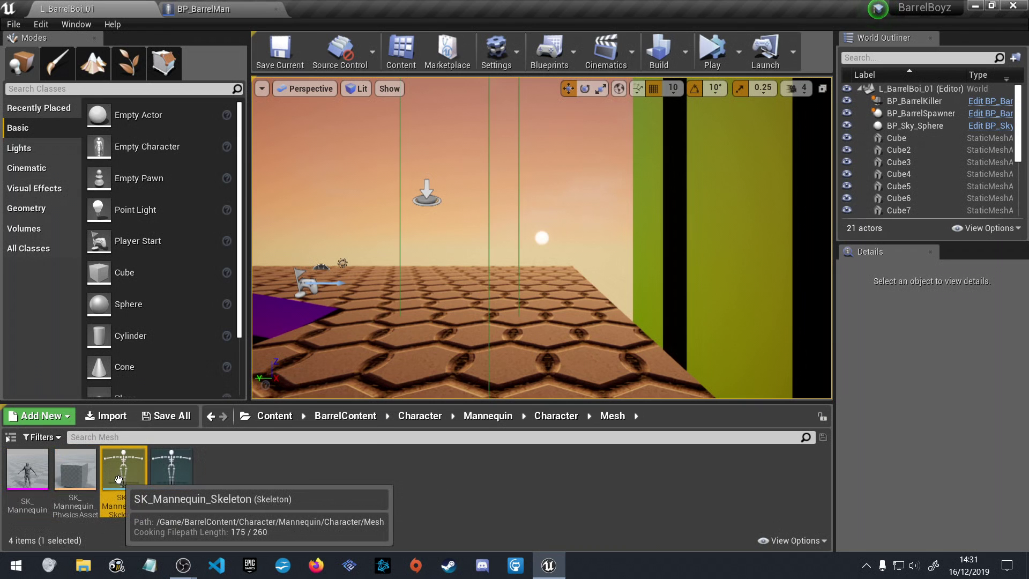
pyautogui.click(81, 475)
pyautogui.press('Delete')
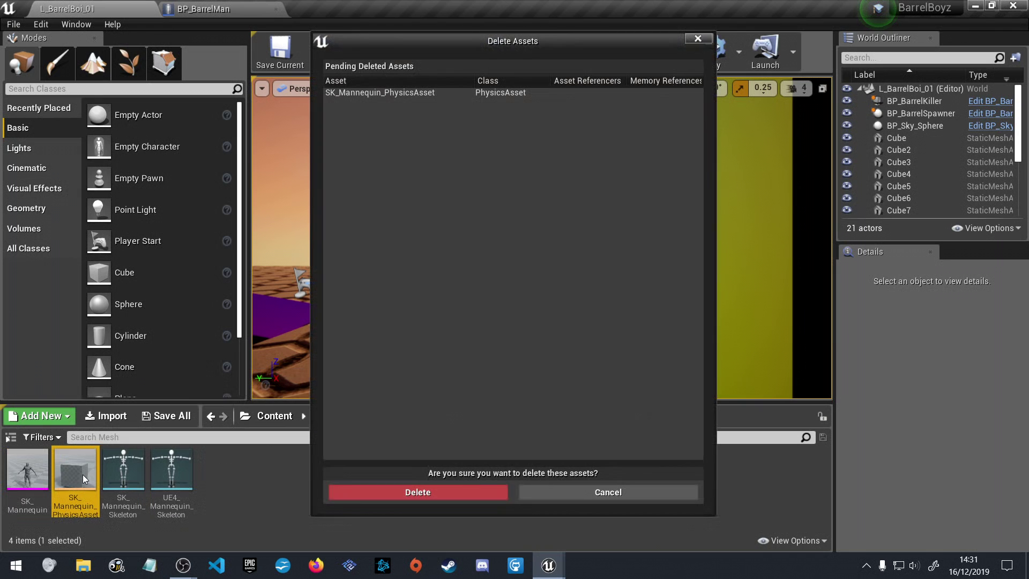
pyautogui.click(432, 496)
# Open AnimBP_BarrelMan from the Character folder and dock its editor beside the BP_BarrelMan tab
pyautogui.click(222, 8)
pyautogui.click(67, 8)
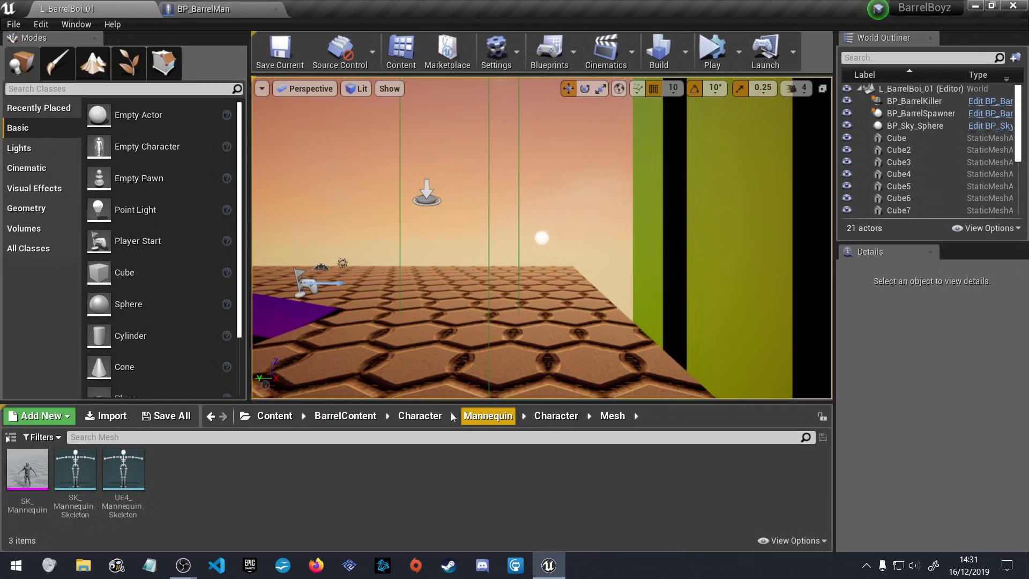
pyautogui.click(414, 416)
pyautogui.doubleClick(76, 473)
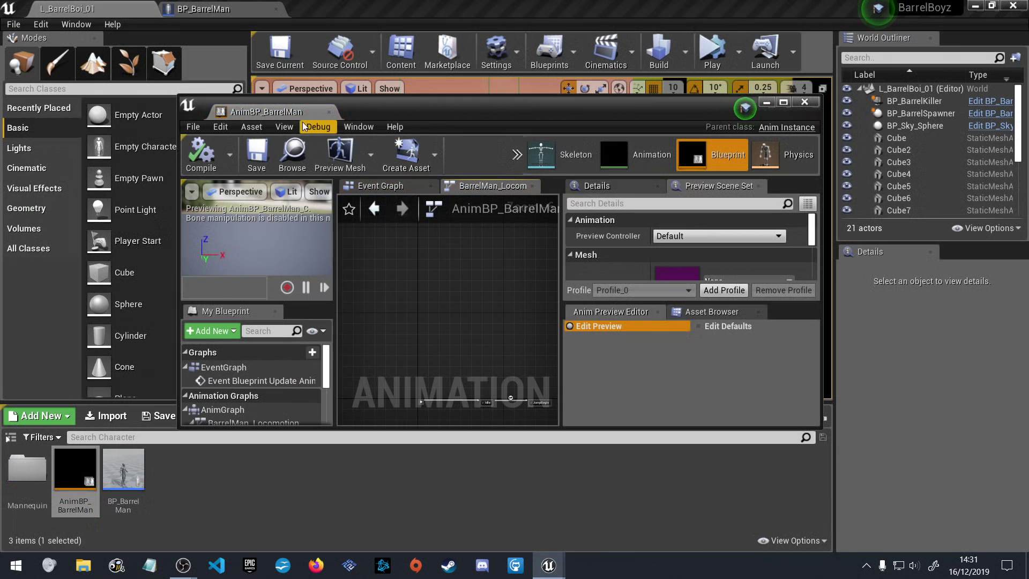
pyautogui.moveTo(251, 104); pyautogui.dragTo(360, 12)
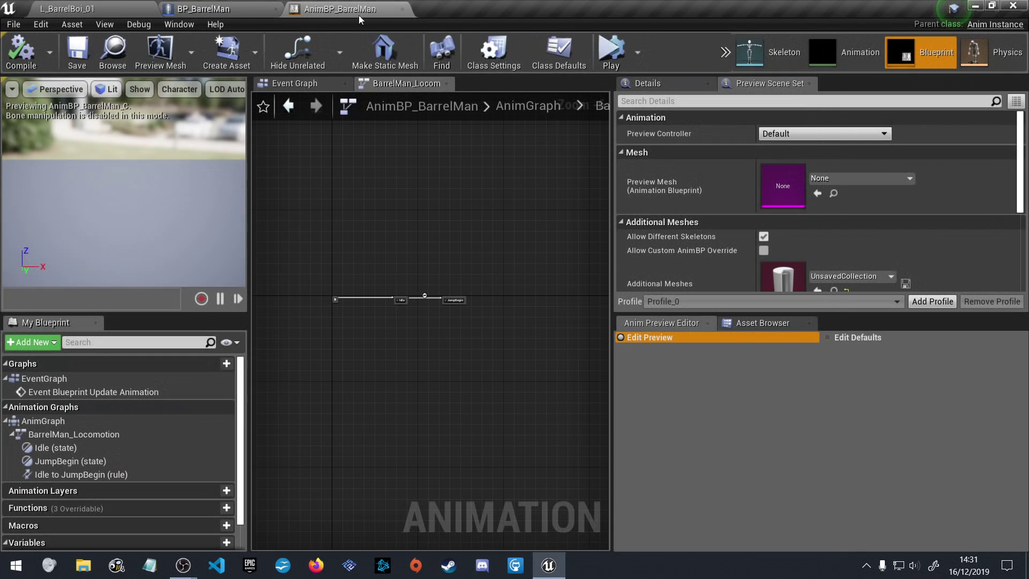
# Check the blueprint's preview scene settings, and open UE4_Mannequin_Skeleton to inspect its bone hierarchy
pyautogui.scroll(-2, 808, 232)
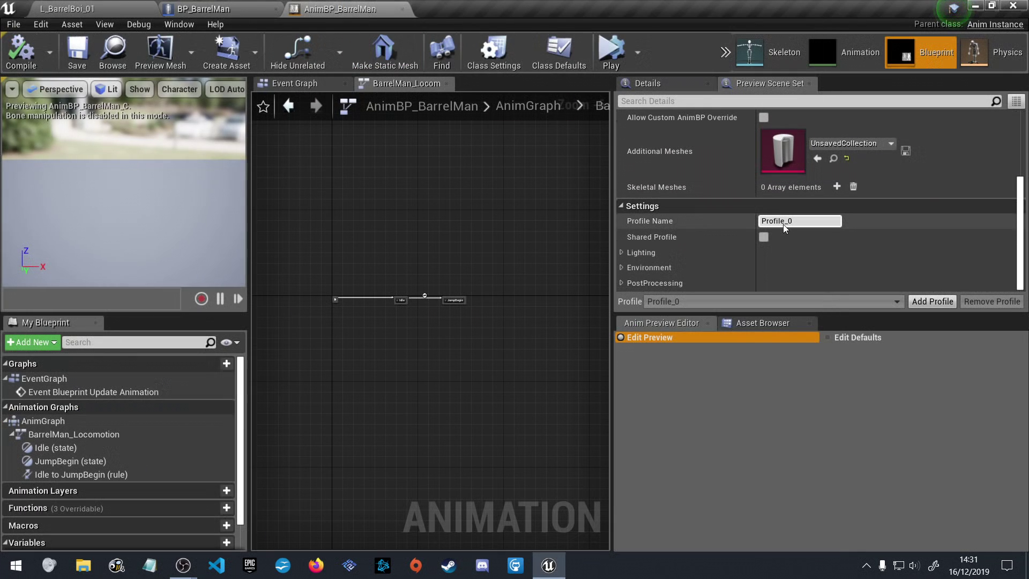
pyautogui.scroll(2, 786, 233)
pyautogui.click(758, 51)
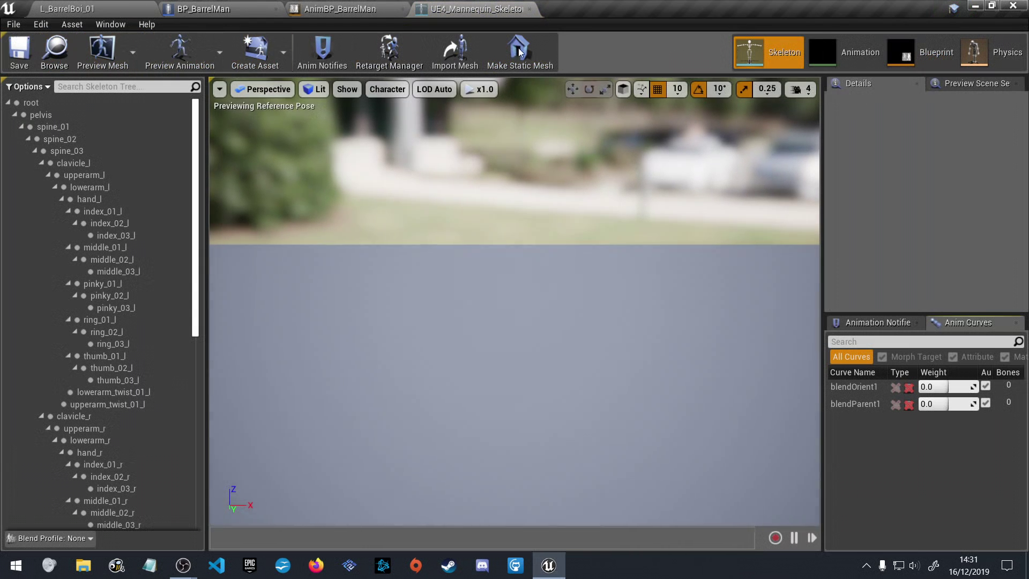
pyautogui.scroll(-10, 140, 289)
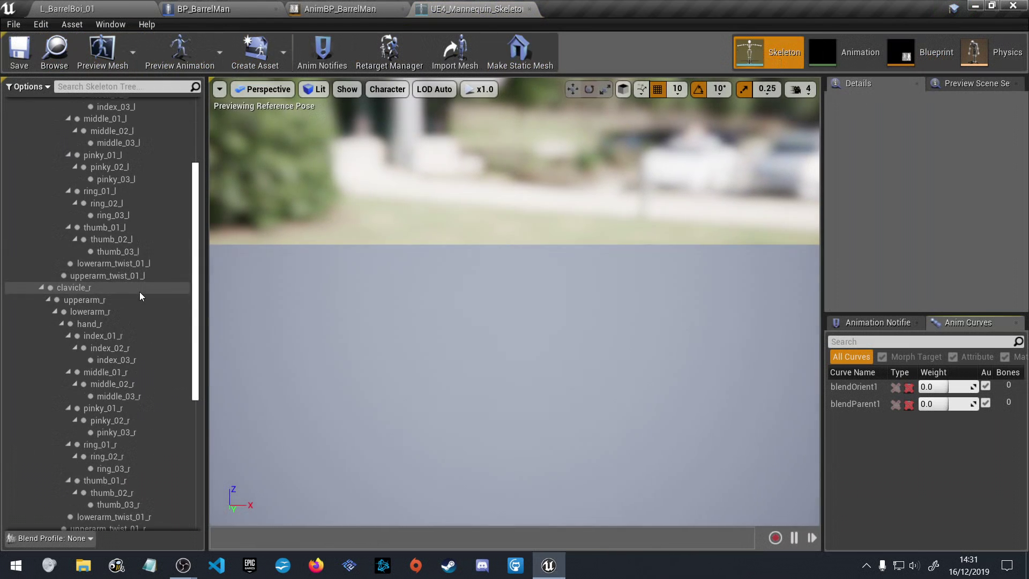
pyautogui.scroll(10, 139, 282)
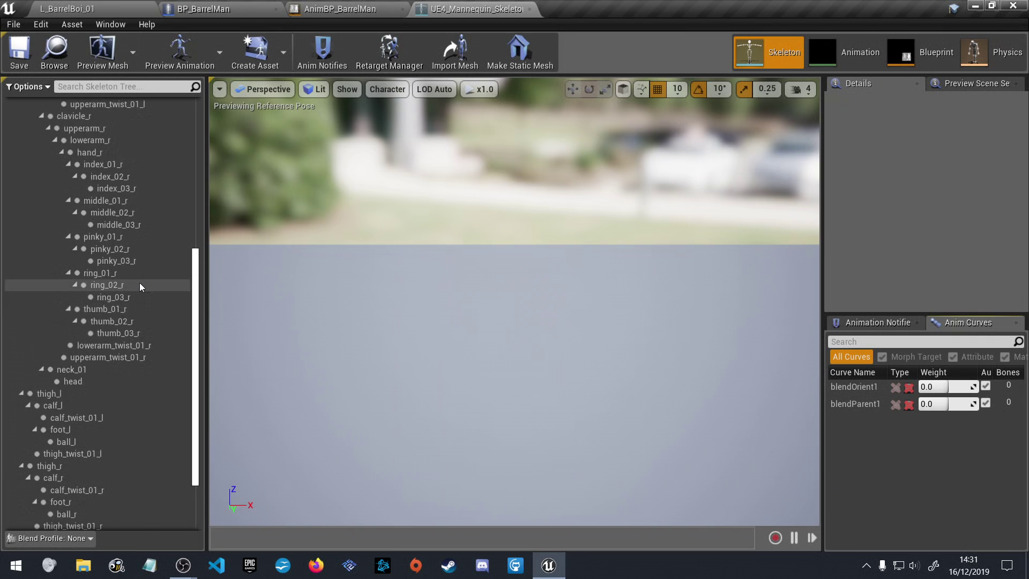
# Try to preview the ThirdPersonIdle animation on the skeleton and check which assets can be created from it
pyautogui.click(131, 53)
pyautogui.click(198, 54)
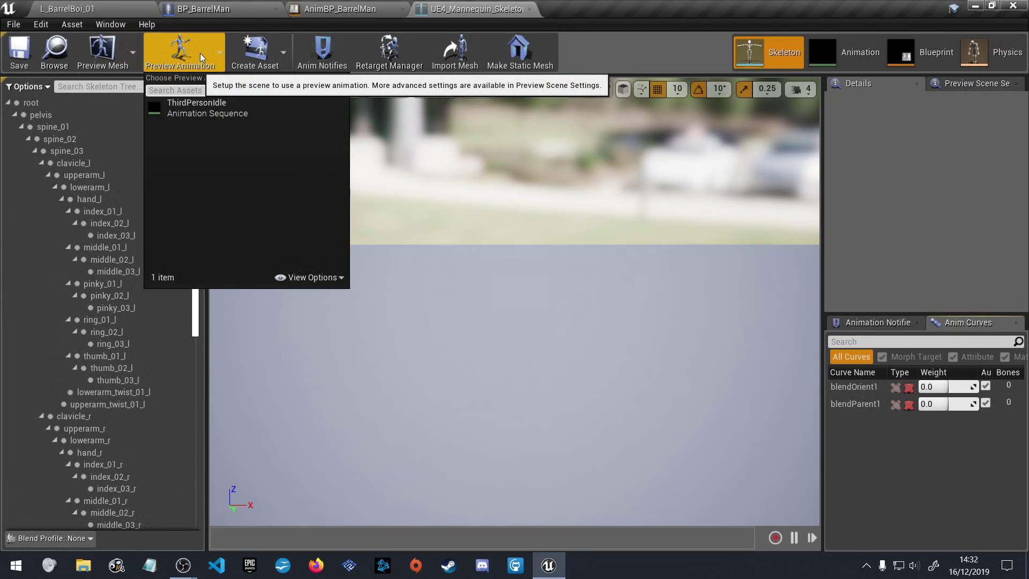
pyautogui.click(223, 108)
pyautogui.click(280, 53)
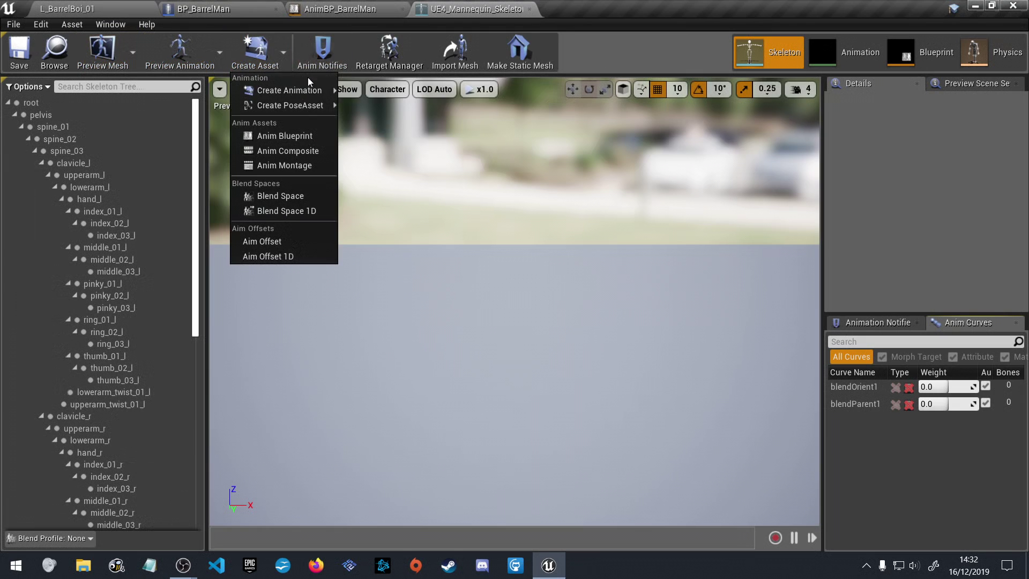
pyautogui.click(284, 56)
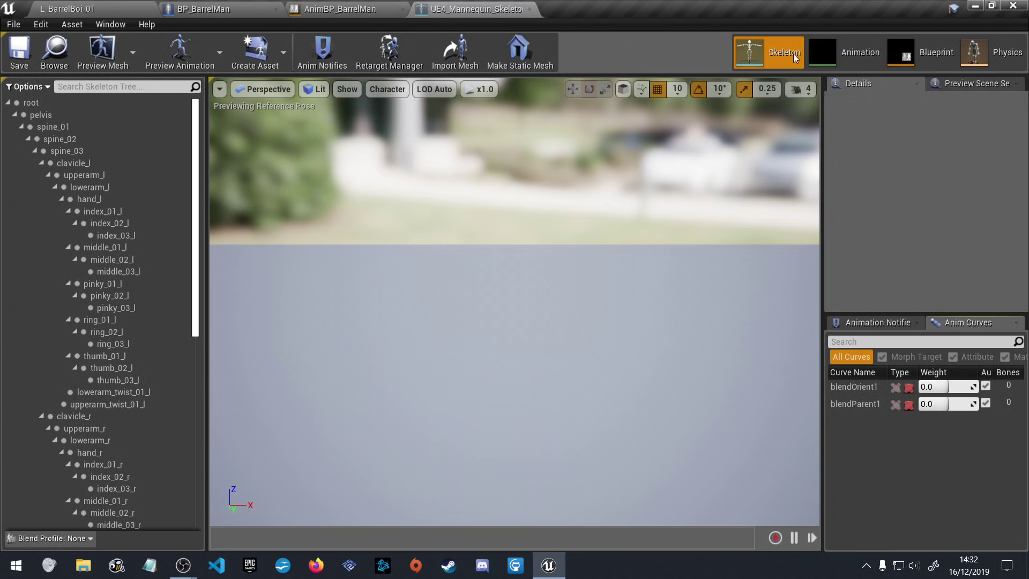
# Open the ThirdPersonIdle animation, narrow its asset details pane and review the settings down to the source file path
pyautogui.click(853, 54)
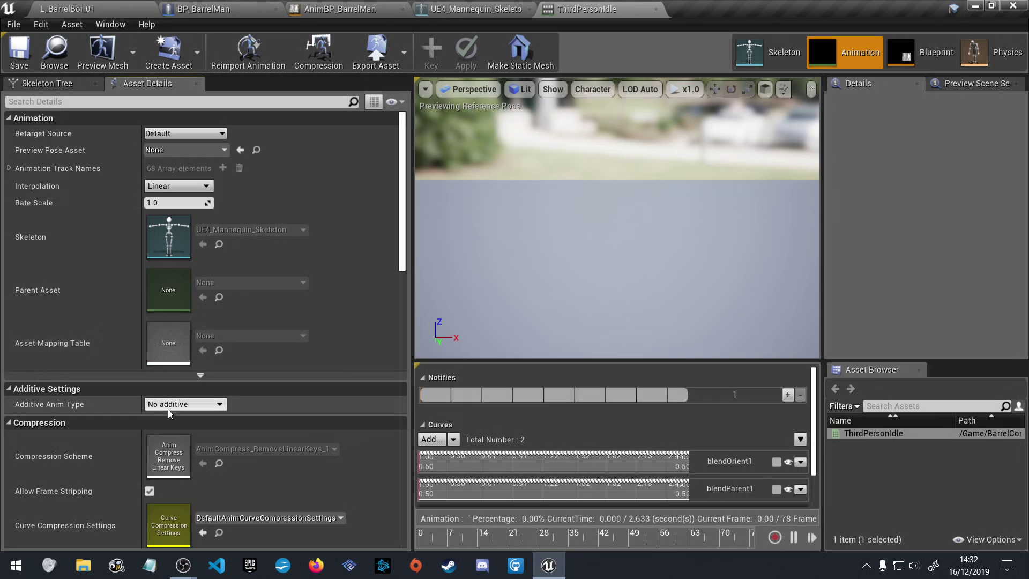
pyautogui.scroll(-2, 169, 411)
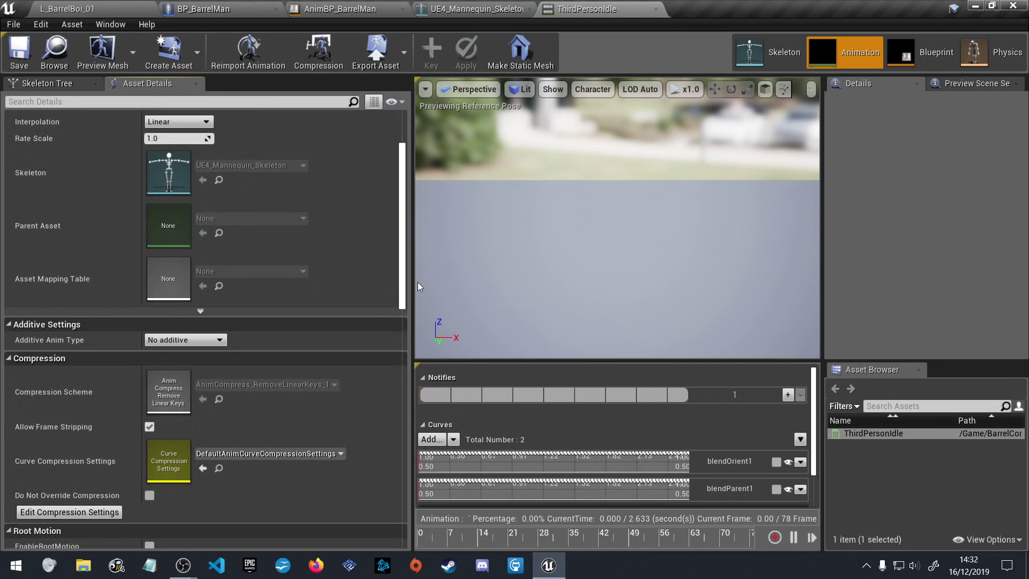
pyautogui.moveTo(413, 282); pyautogui.dragTo(310, 273)
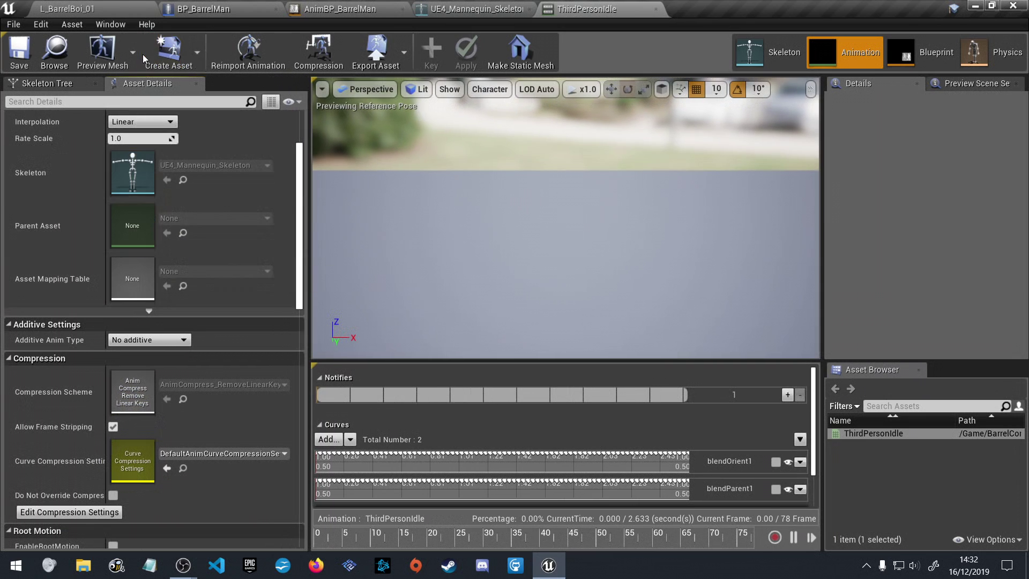
pyautogui.click(143, 83)
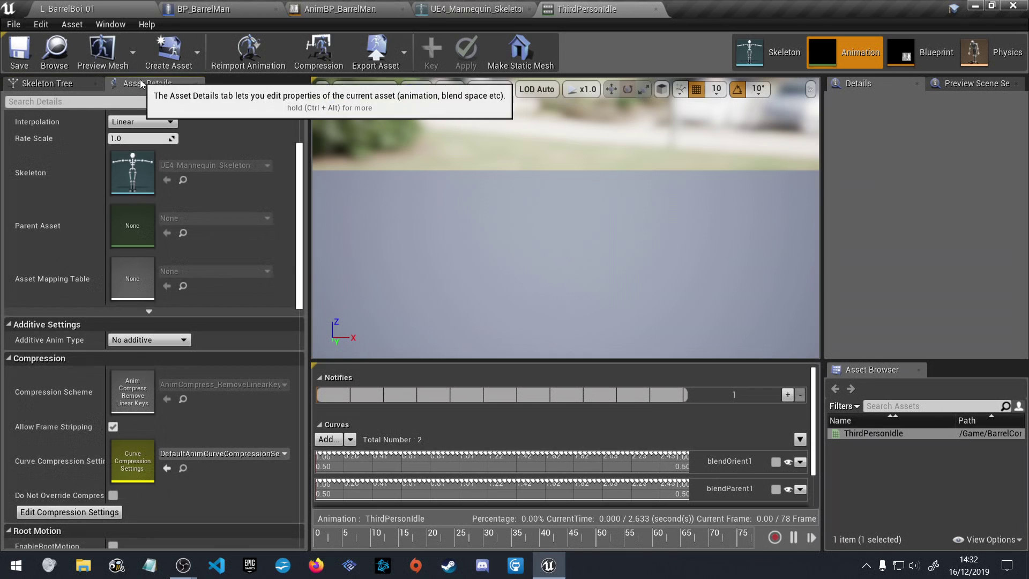
pyautogui.scroll(-10, 101, 401)
pyautogui.scroll(-3, 101, 413)
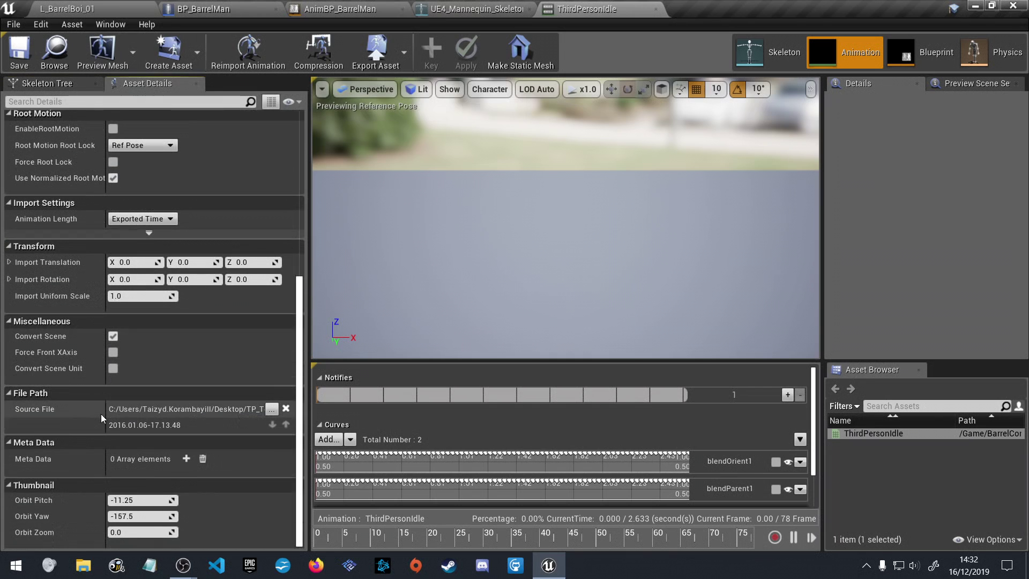
# Try to find a replacement source file for ThirdPersonIdle in BarrelContent/Character/Mannequin/Animations, and cancel the file selection
pyautogui.click(272, 410)
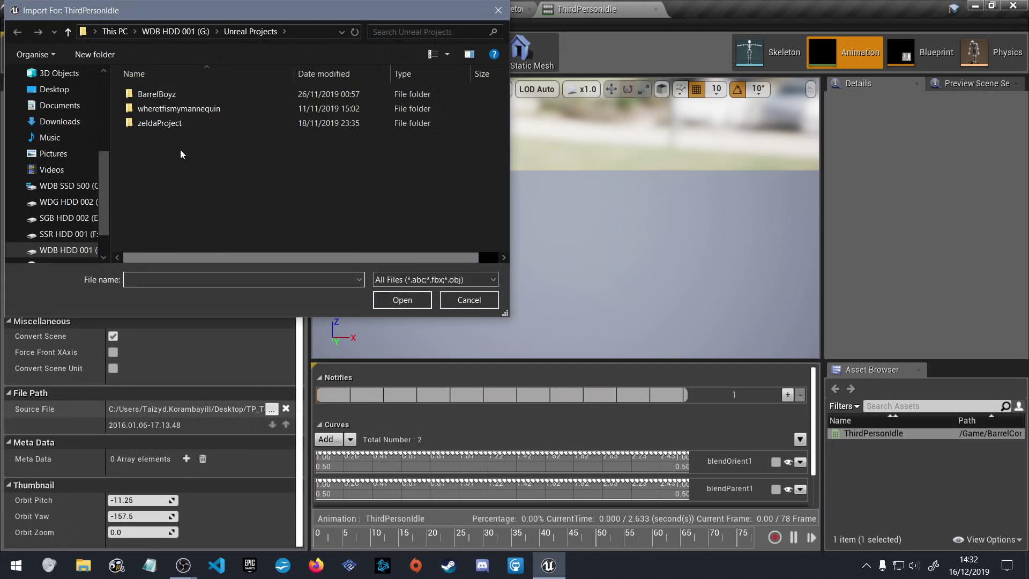
pyautogui.doubleClick(159, 96)
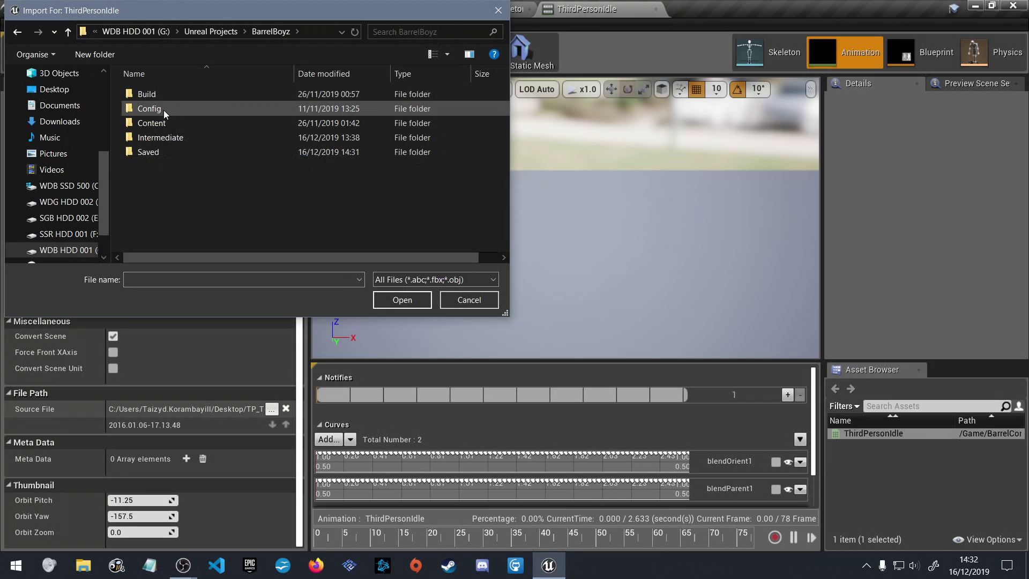
pyautogui.doubleClick(162, 123)
pyautogui.doubleClick(173, 99)
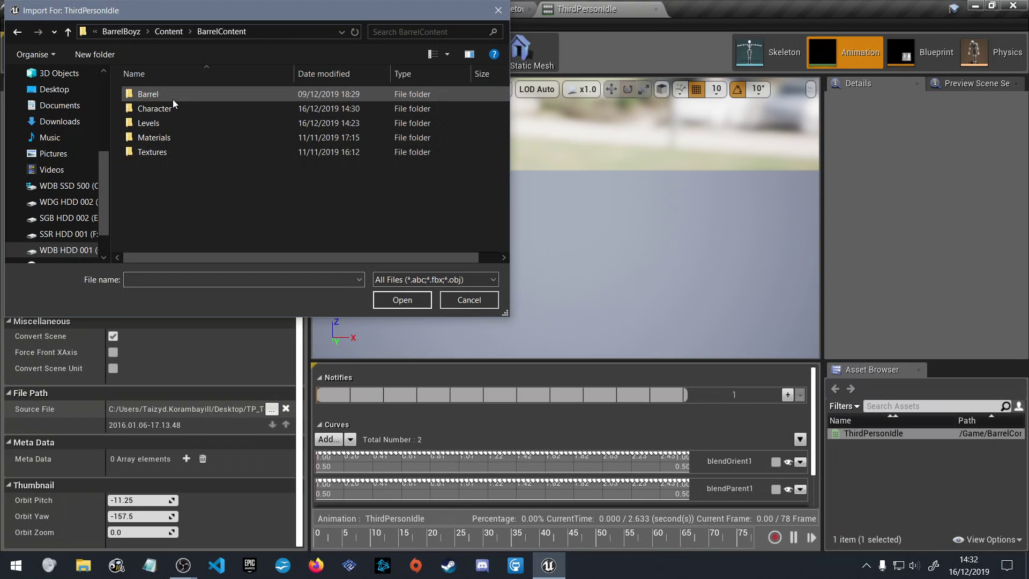
pyautogui.doubleClick(171, 108)
pyautogui.doubleClick(172, 96)
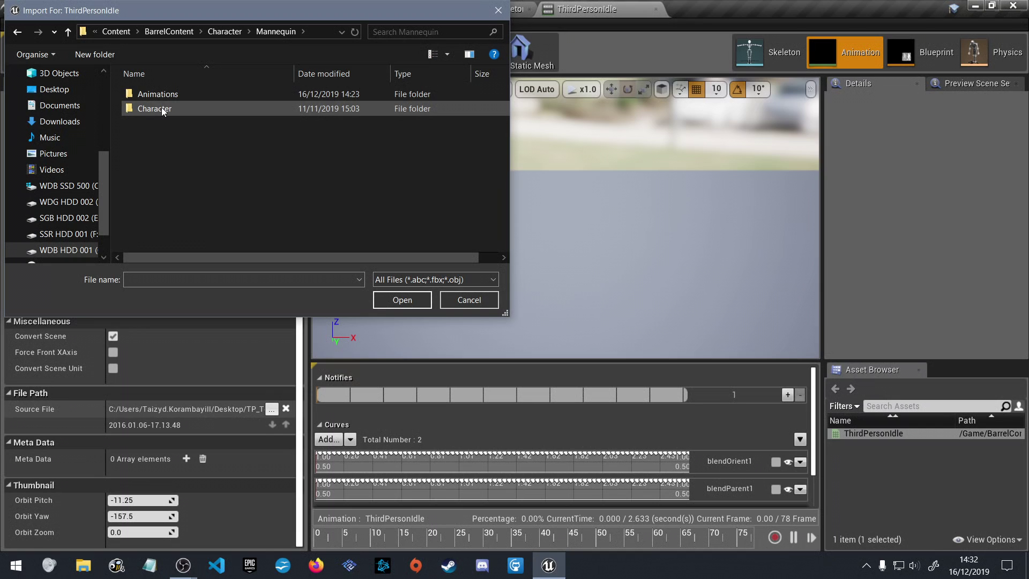
pyautogui.doubleClick(162, 98)
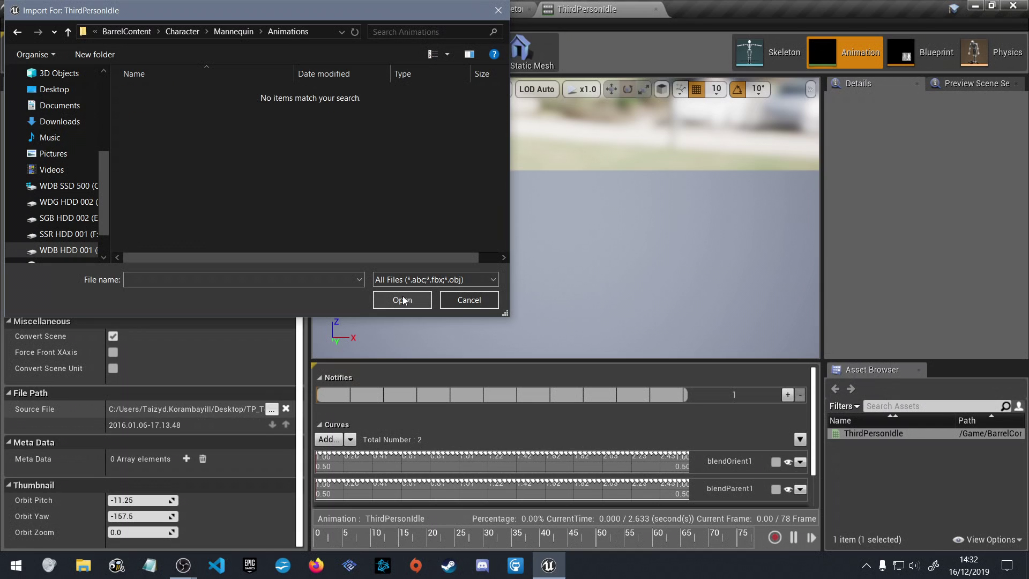
pyautogui.click(423, 279)
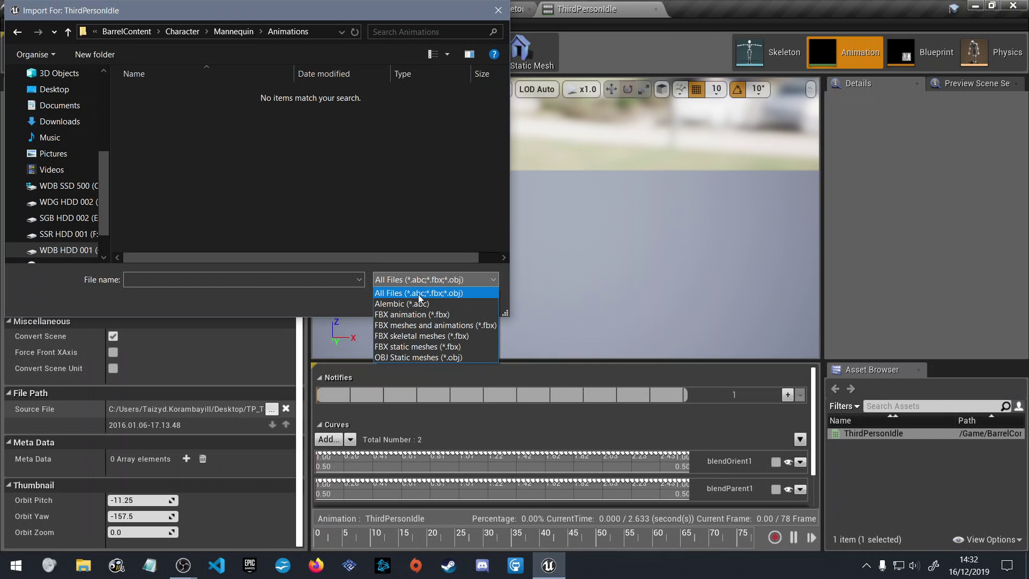
pyautogui.click(418, 294)
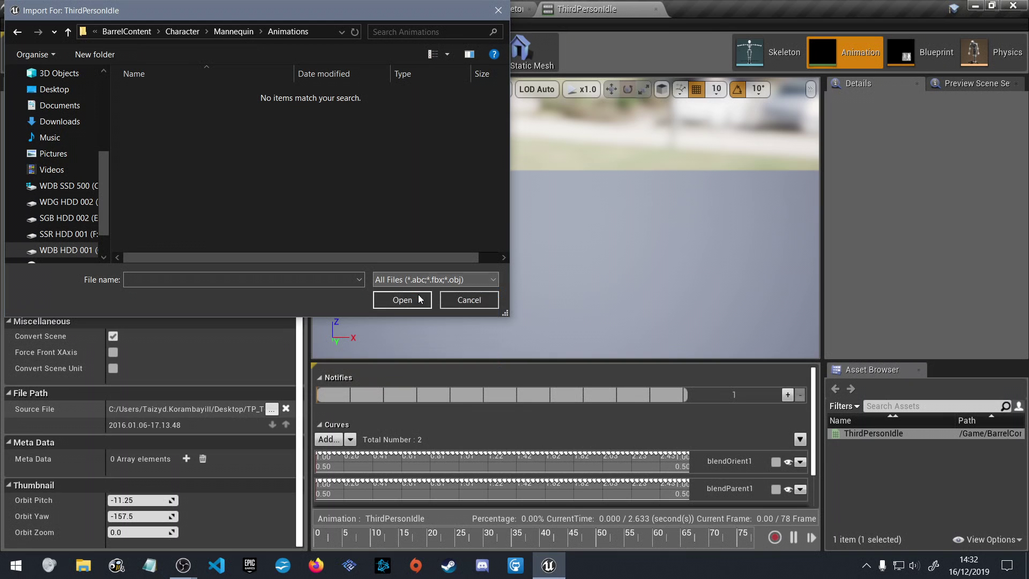
pyautogui.click(461, 301)
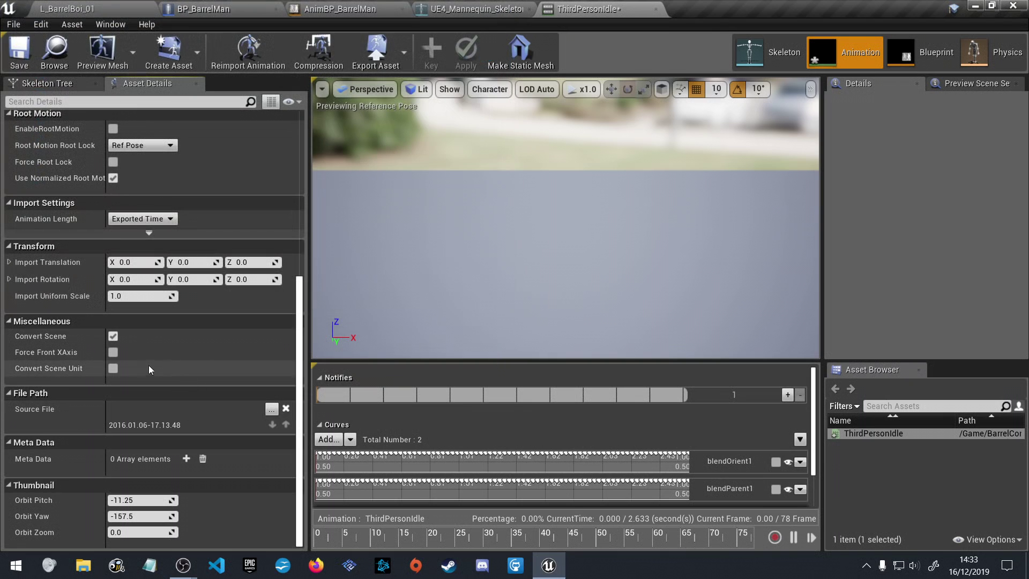
# Examine the skeleton, compression, root motion and import settings of the ThirdPersonIdle animation
pyautogui.scroll(8, 208, 400)
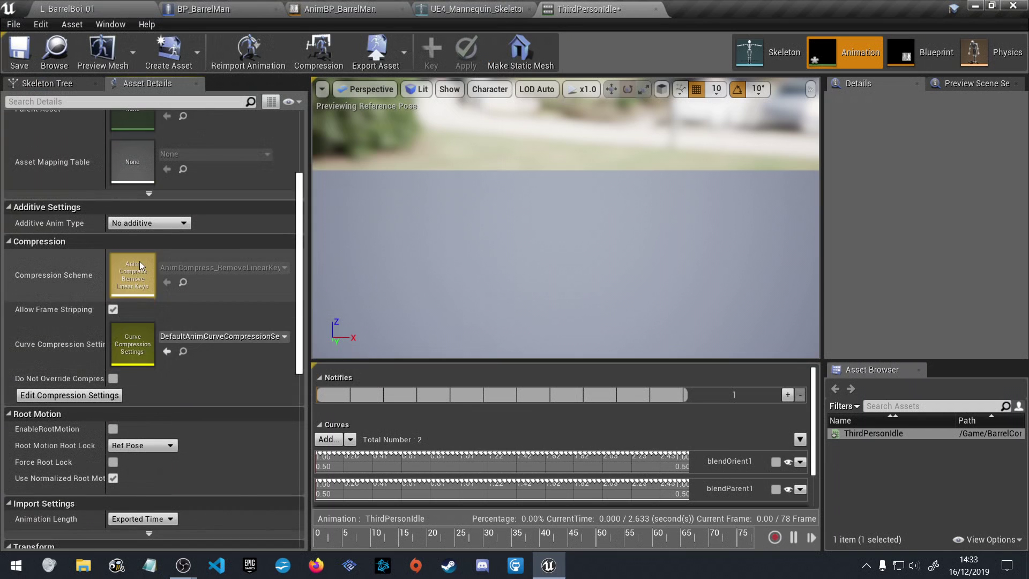
pyautogui.scroll(4, 161, 332)
pyautogui.scroll(3, 128, 269)
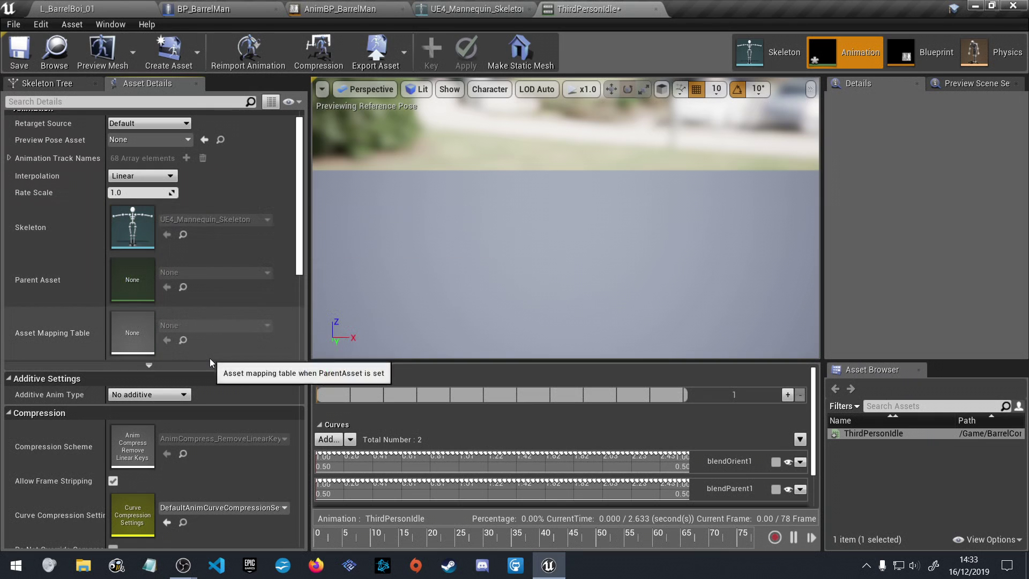
pyautogui.scroll(-10, 210, 359)
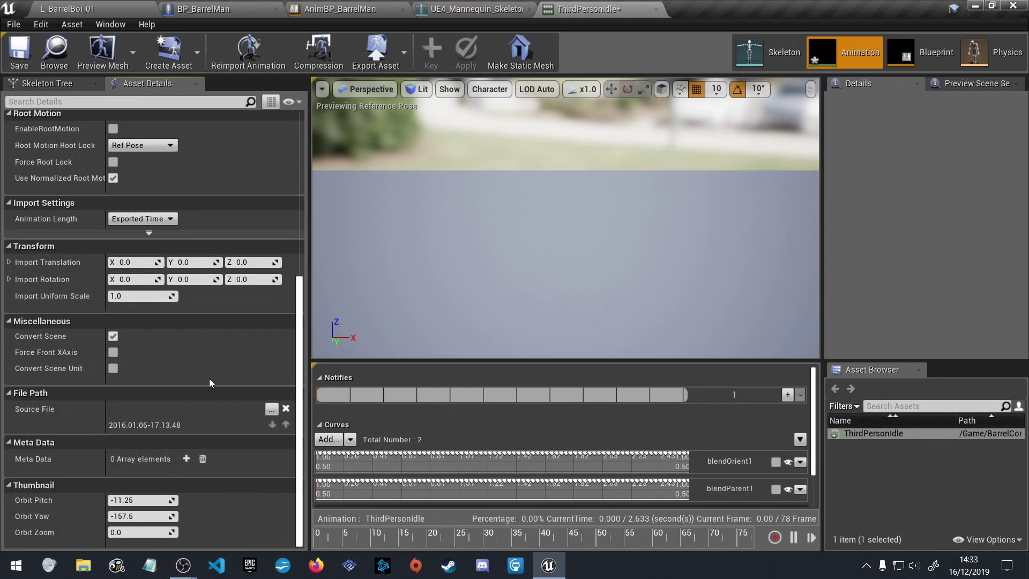
pyautogui.scroll(10, 209, 378)
pyautogui.scroll(-4, 207, 359)
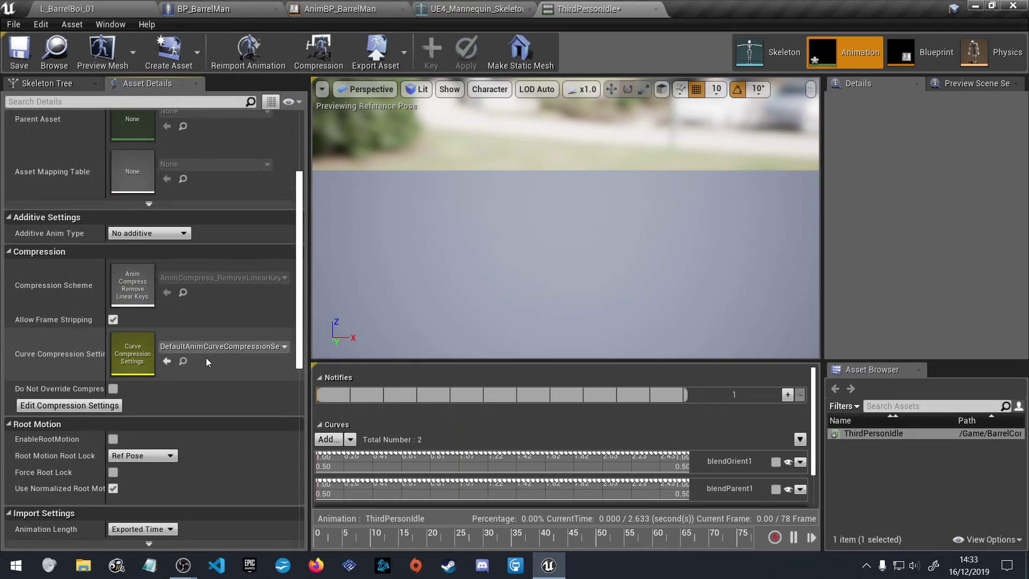
# Try to reimport ThirdPersonIdle from a source file in BarrelContent/Character/Mannequin/Animations, and cancel the file selection
pyautogui.scroll(-10, 206, 358)
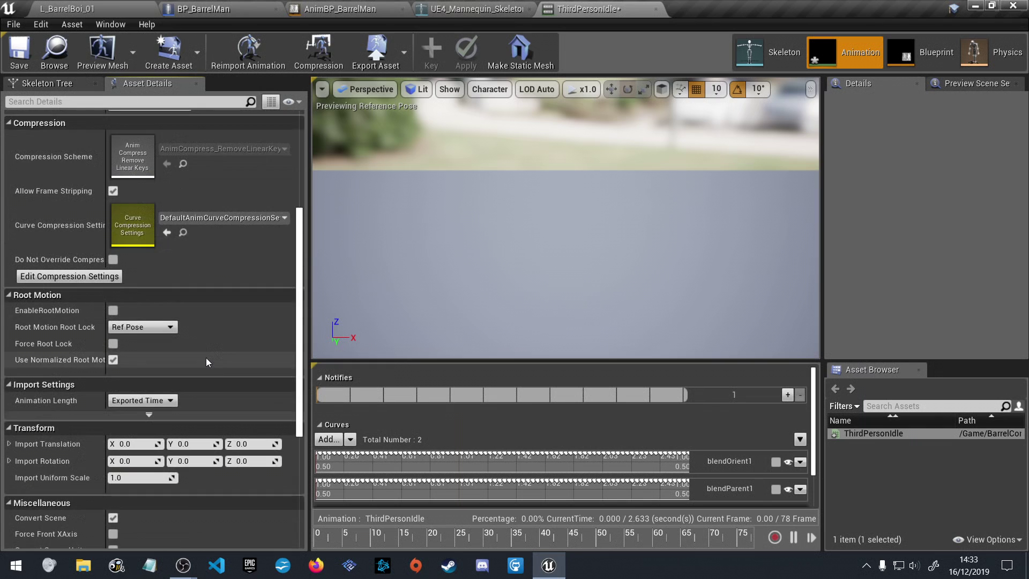
pyautogui.scroll(10, 206, 358)
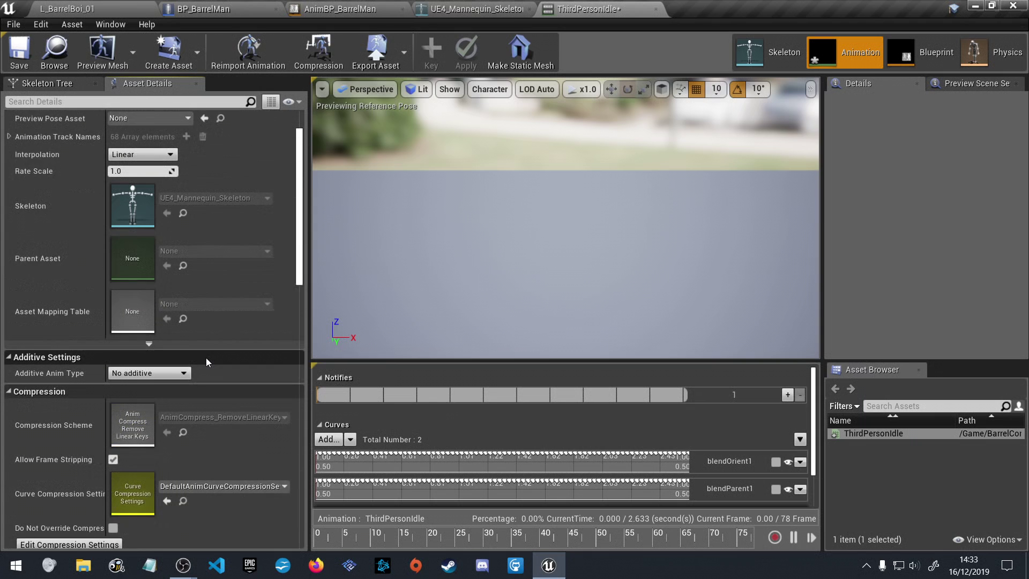
pyautogui.click(259, 50)
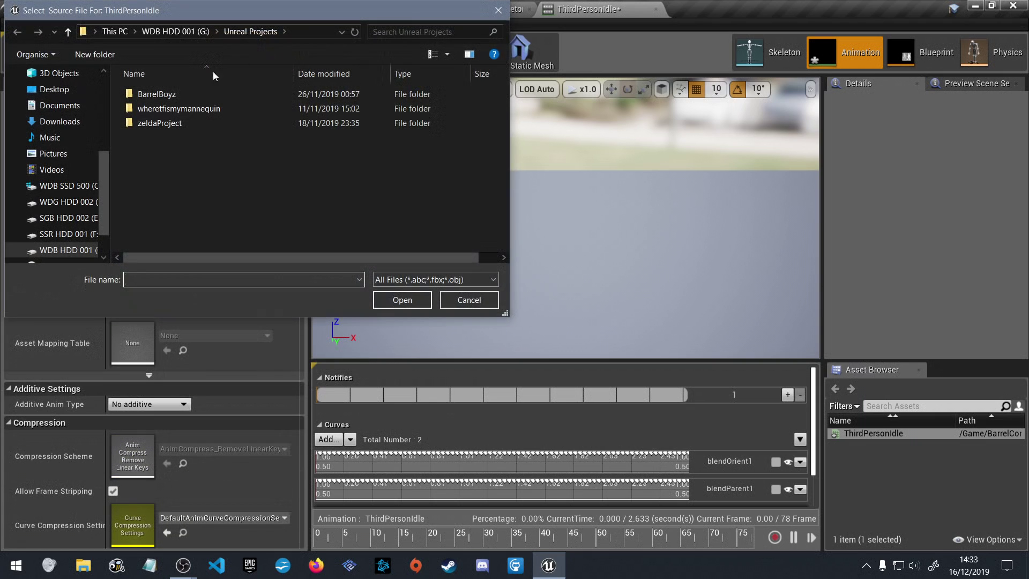
pyautogui.doubleClick(185, 94)
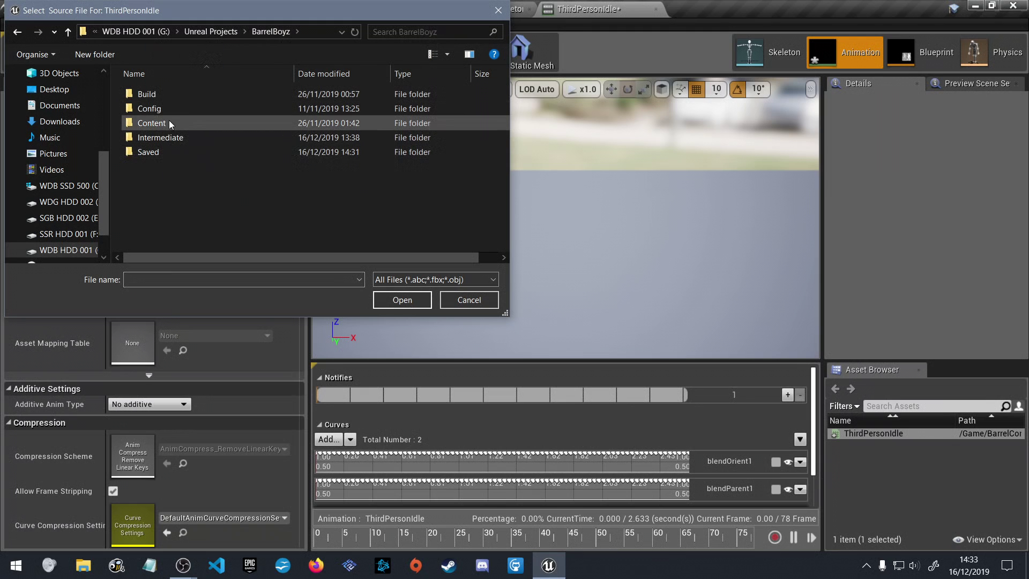
pyautogui.doubleClick(166, 124)
pyautogui.doubleClick(168, 98)
pyautogui.doubleClick(165, 106)
pyautogui.doubleClick(166, 98)
pyautogui.doubleClick(166, 97)
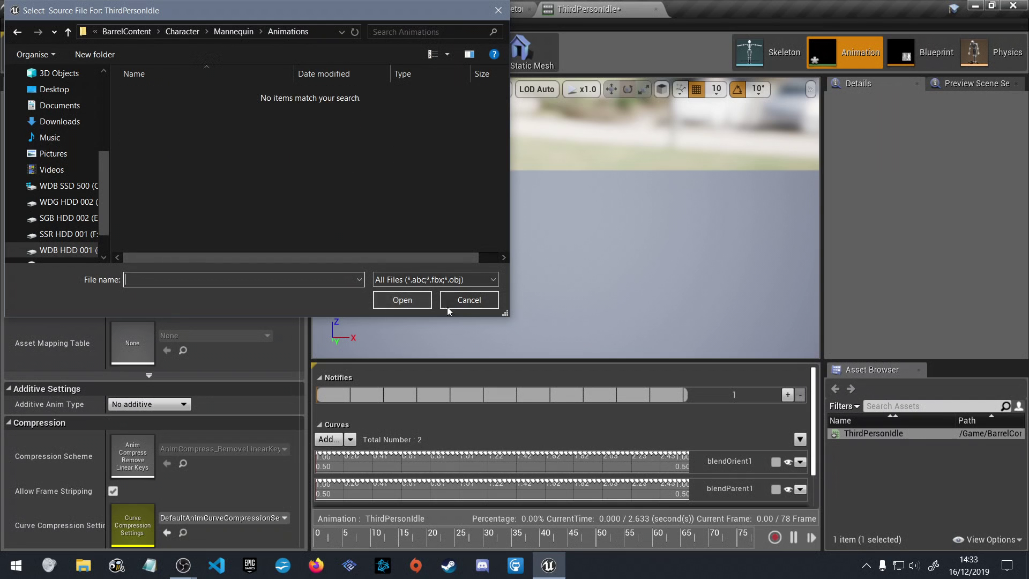
pyautogui.click(461, 302)
pyautogui.scroll(-2, 236, 192)
pyautogui.scroll(2, 236, 192)
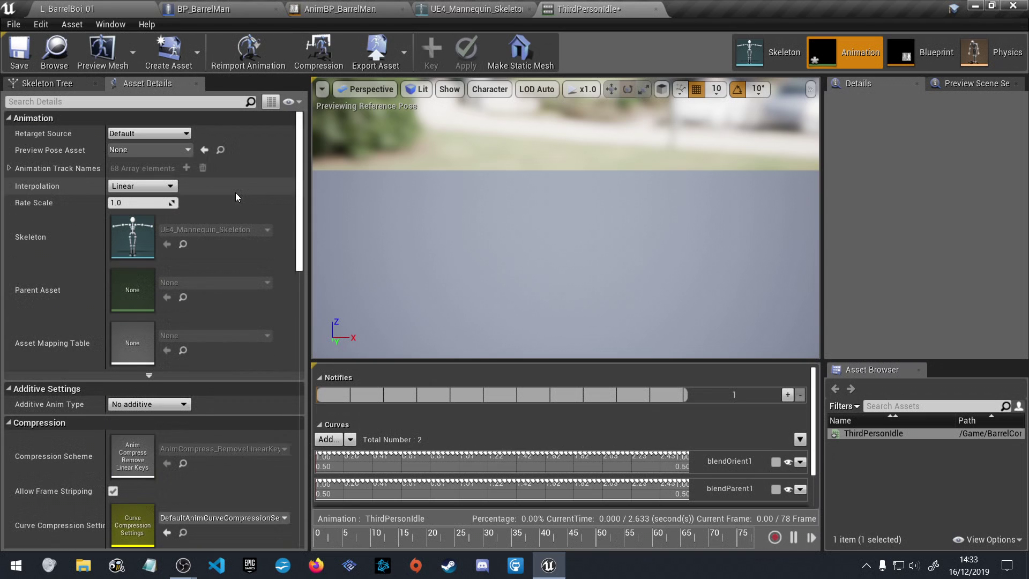
# Reopen the ThirdPersonIdle animation from the Mannequin/Animations folder to check its preview, and close its editor
pyautogui.click(105, 50)
pyautogui.click(105, 50)
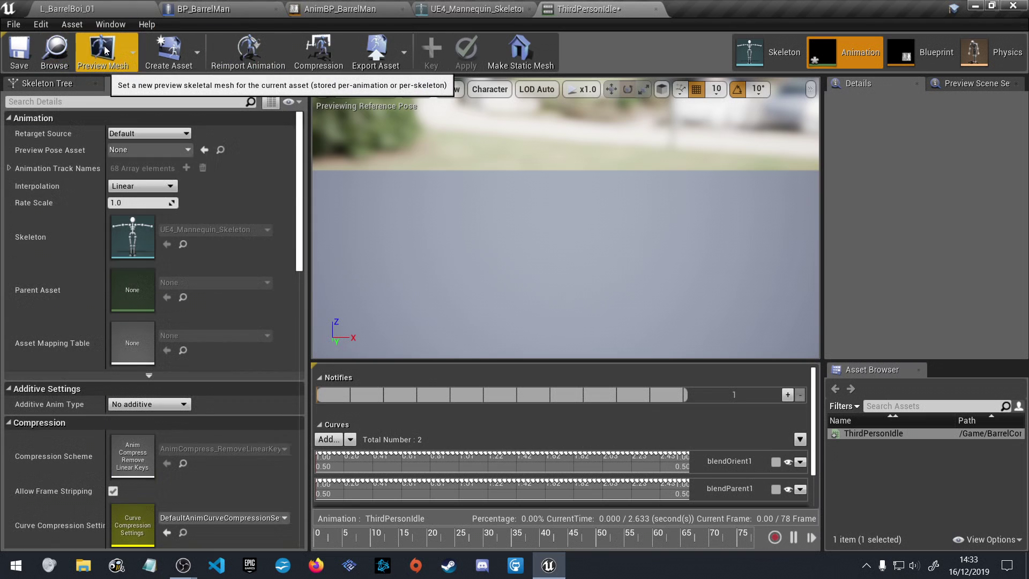
pyautogui.click(86, 7)
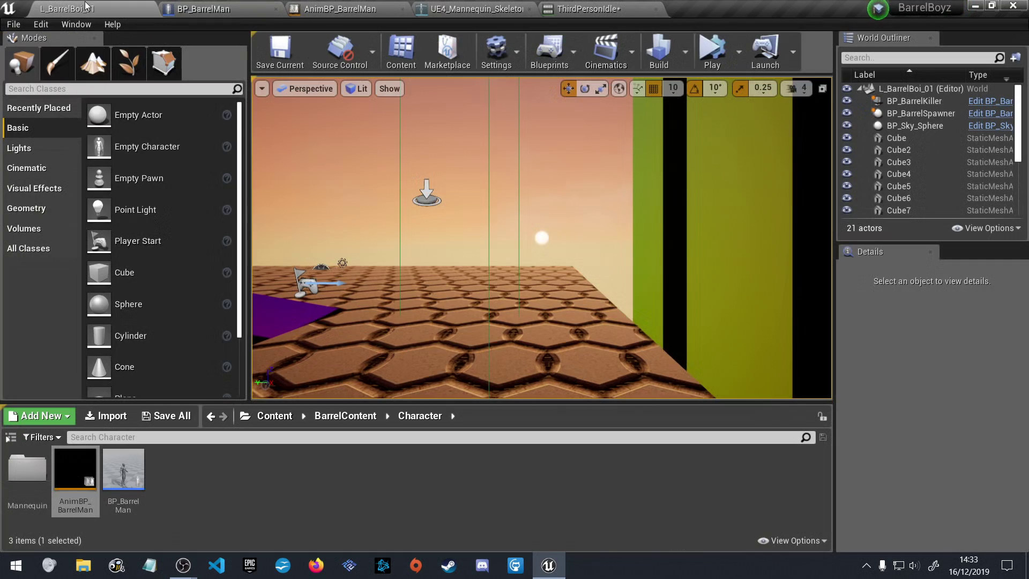
pyautogui.doubleClick(27, 469)
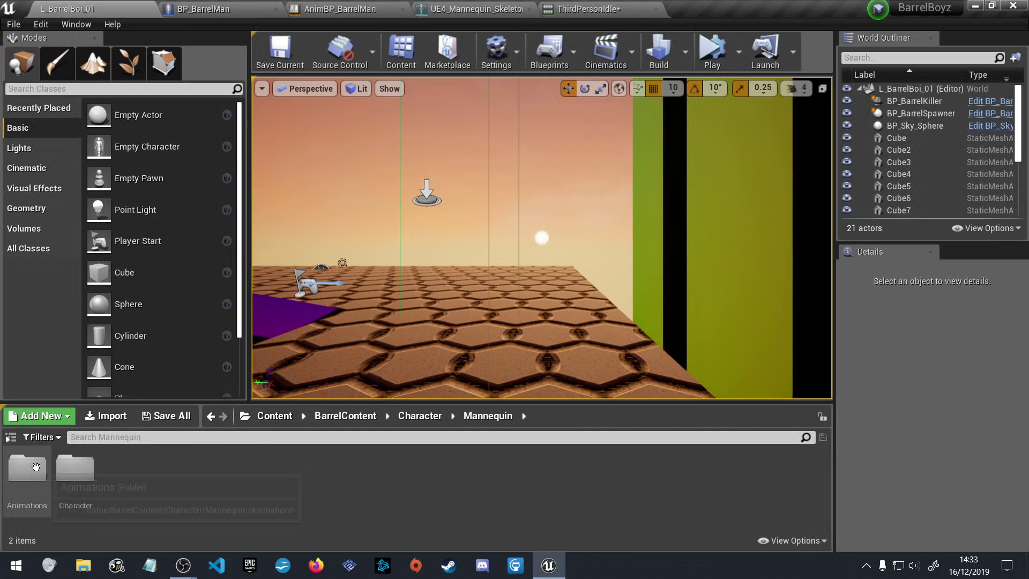
pyautogui.doubleClick(27, 470)
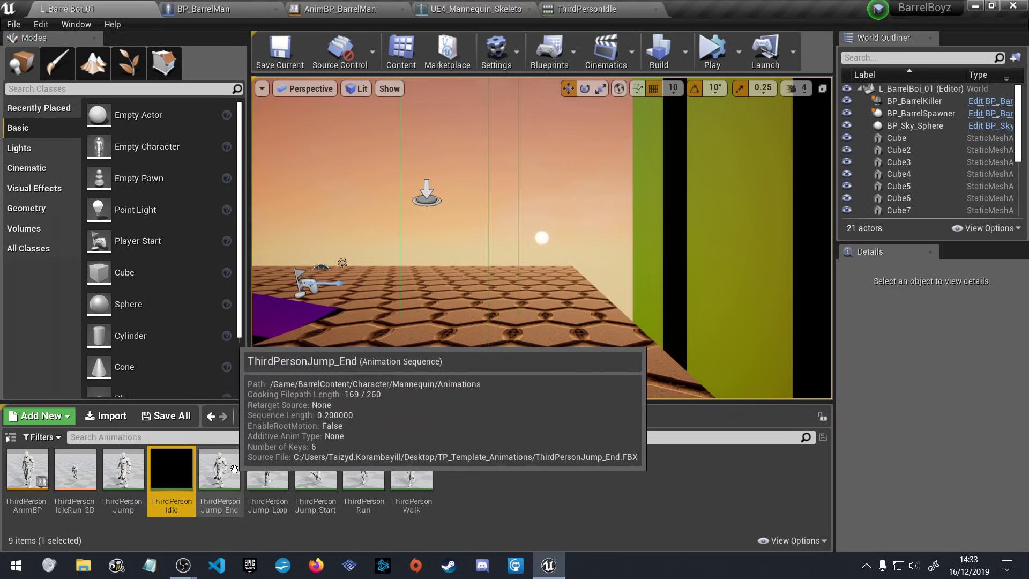
pyautogui.doubleClick(169, 475)
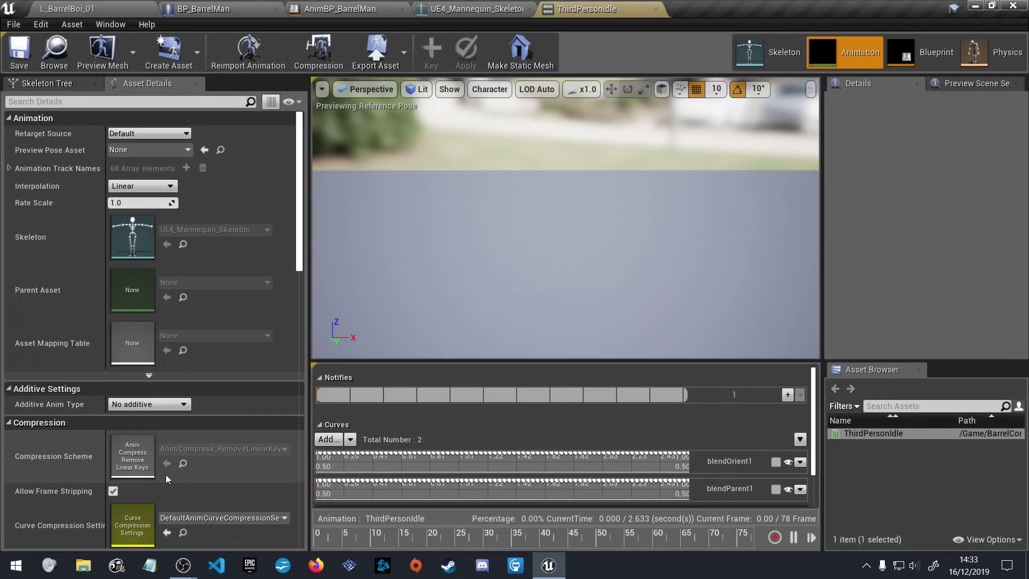
pyautogui.moveTo(533, 232); pyautogui.dragTo(574, 253)
pyautogui.middleClick(564, 5)
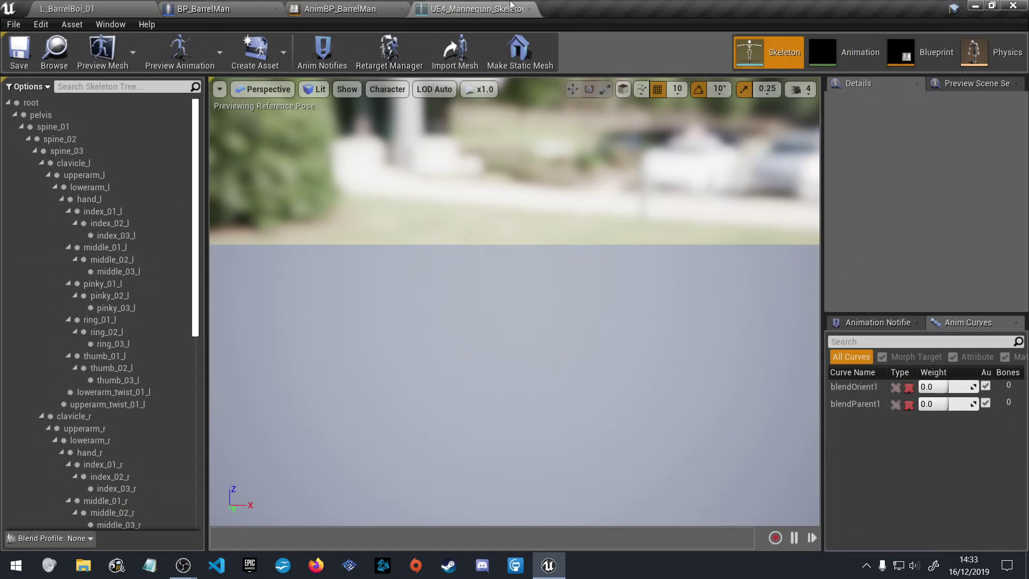
# Open the SK_Mannequin skeletal mesh from the Mannequin/Character/Mesh folder
pyautogui.click(90, 4)
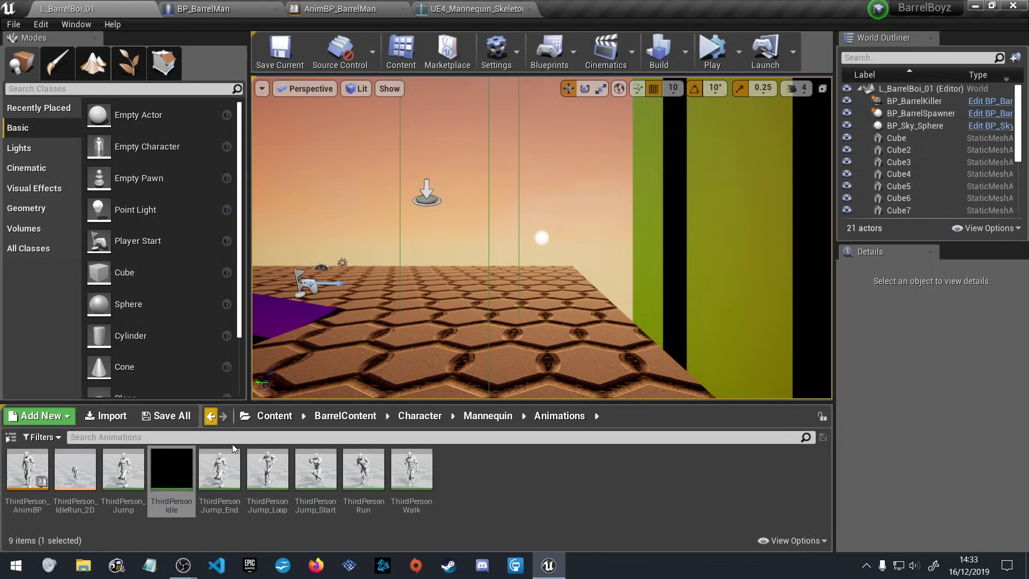
pyautogui.click(488, 416)
pyautogui.doubleClick(75, 470)
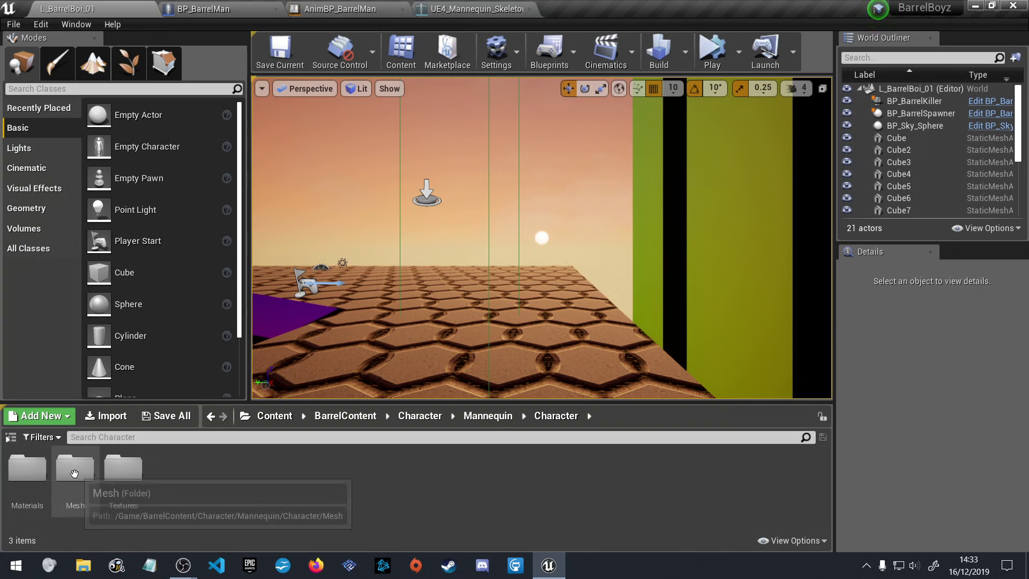
pyautogui.doubleClick(75, 472)
pyautogui.click(21, 465)
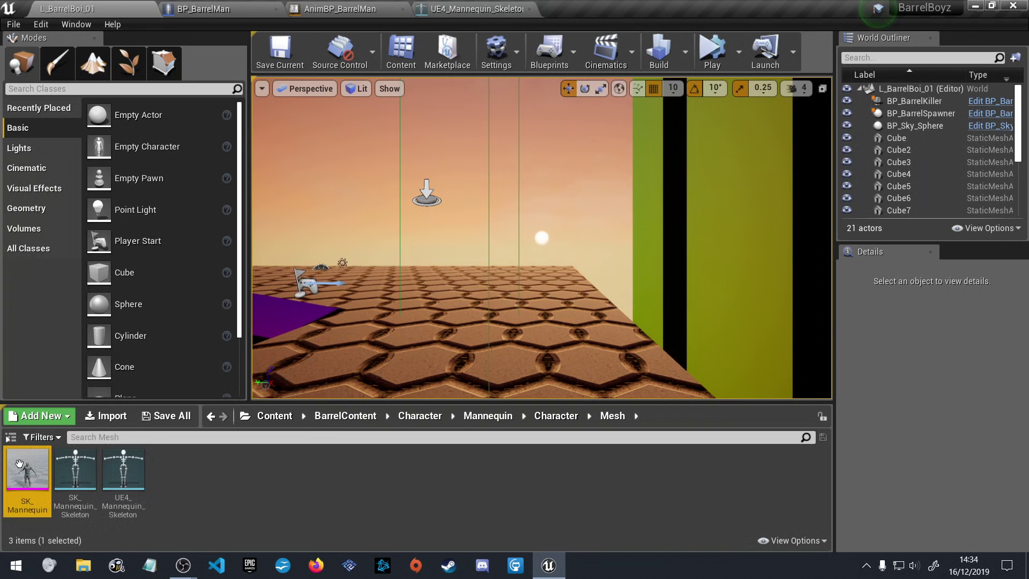
pyautogui.doubleClick(19, 465)
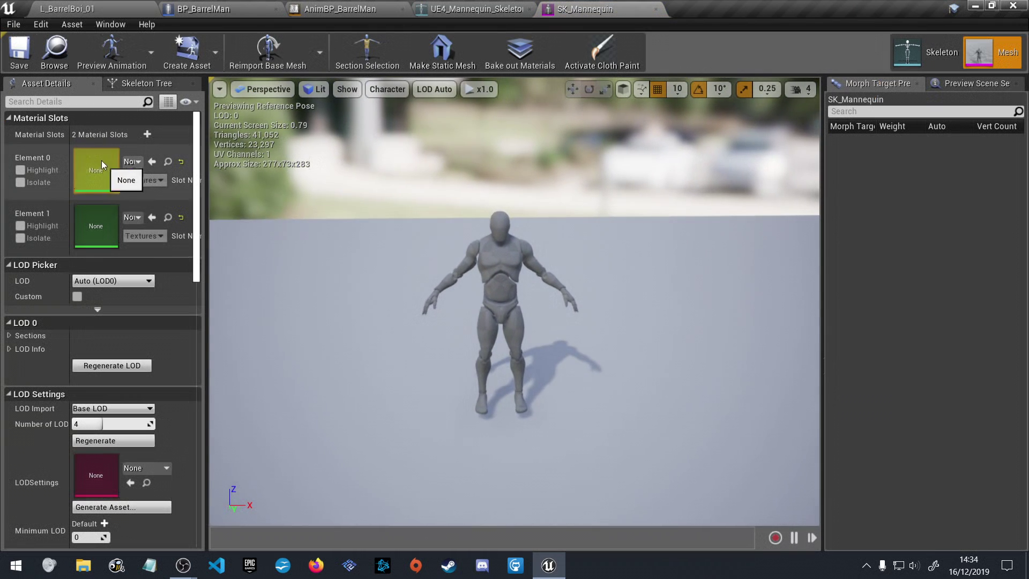
# Examine SK_Mannequin's material slots, LOD settings, assigned skeleton and full bone hierarchy
pyautogui.scroll(-2, 140, 262)
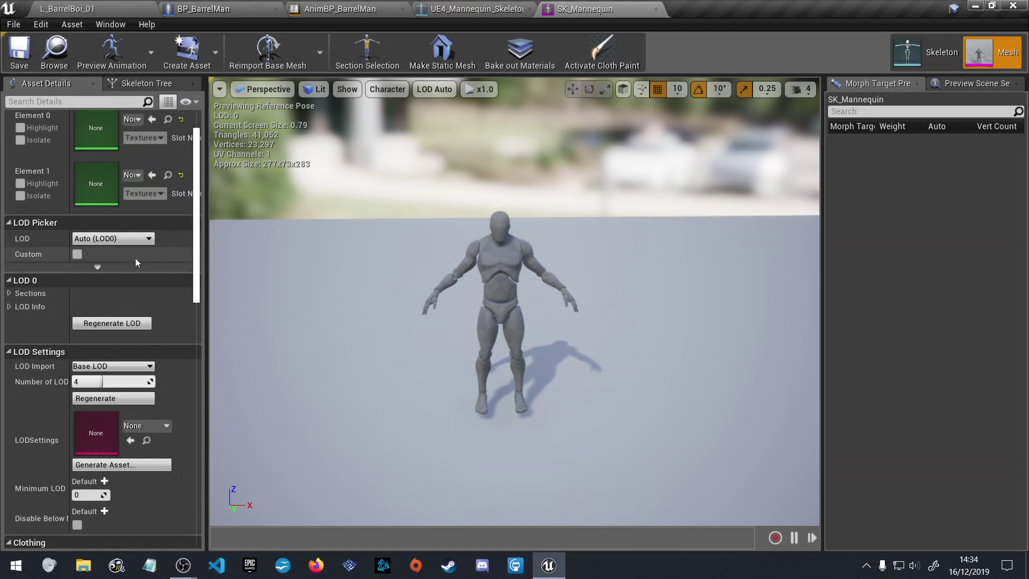
pyautogui.scroll(-1, 128, 262)
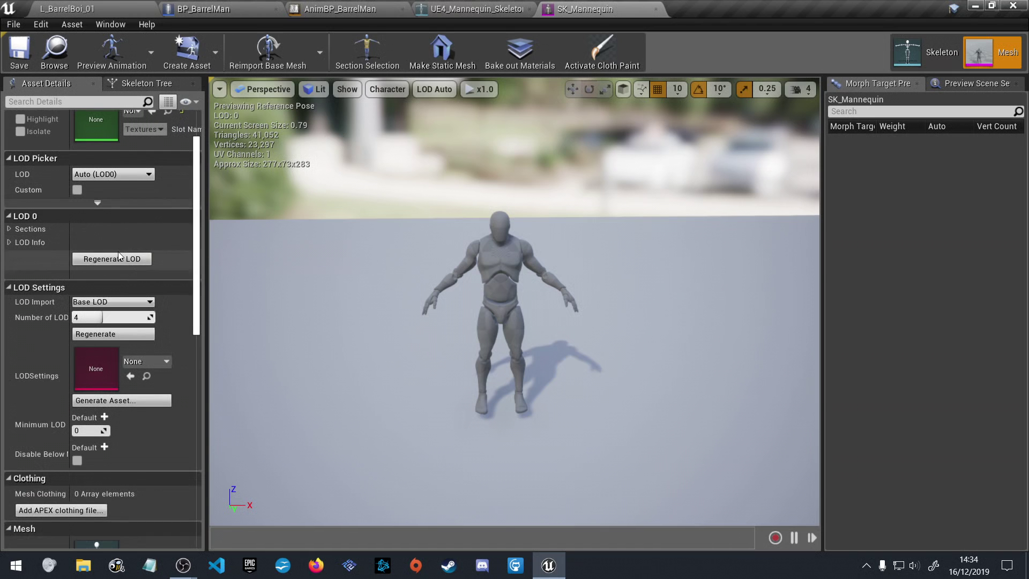
pyautogui.scroll(-6, 143, 300)
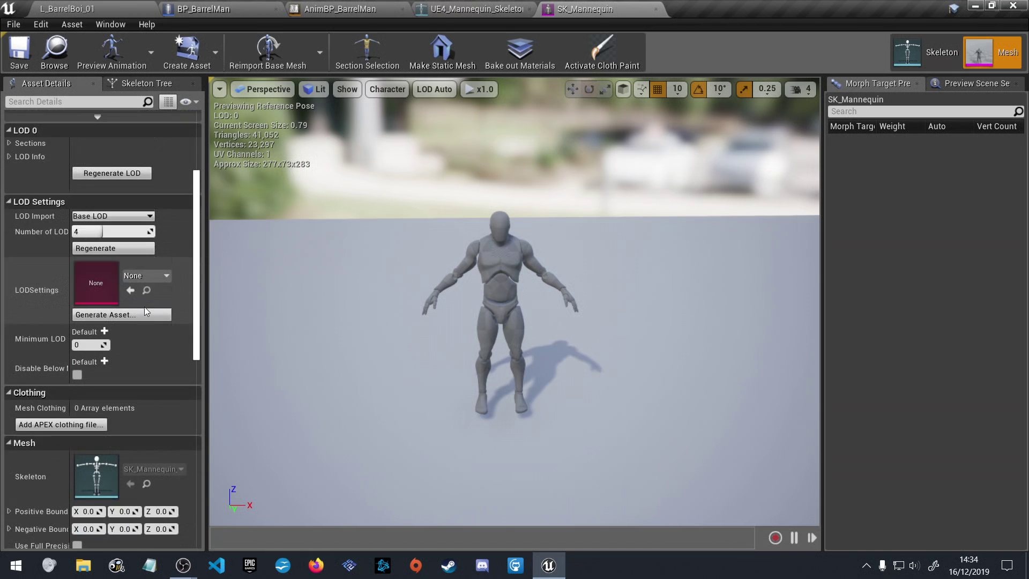
pyautogui.click(140, 83)
pyautogui.scroll(-3, 105, 217)
pyautogui.scroll(-8, 113, 268)
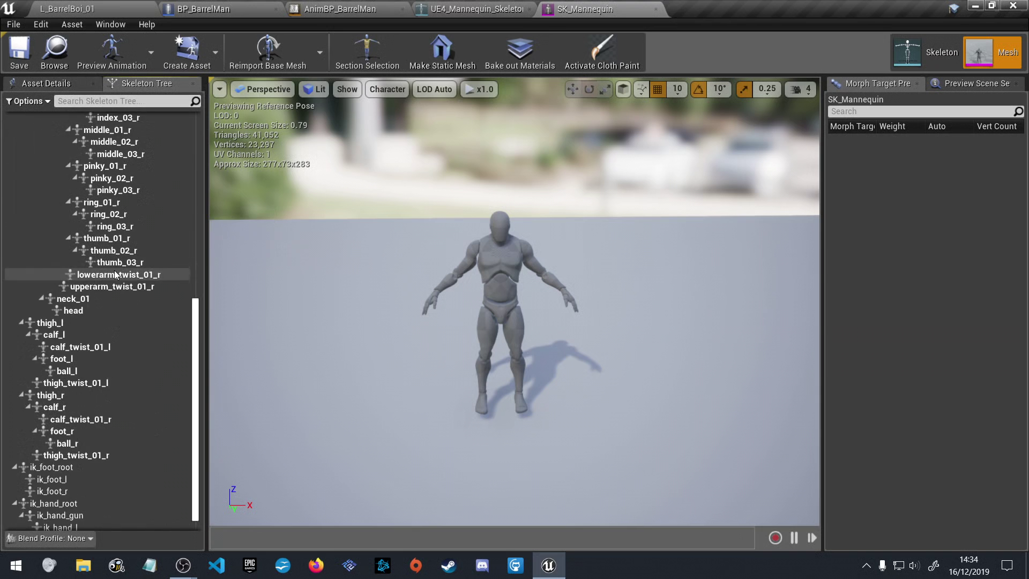
pyautogui.scroll(7, 116, 276)
pyautogui.scroll(5, 116, 276)
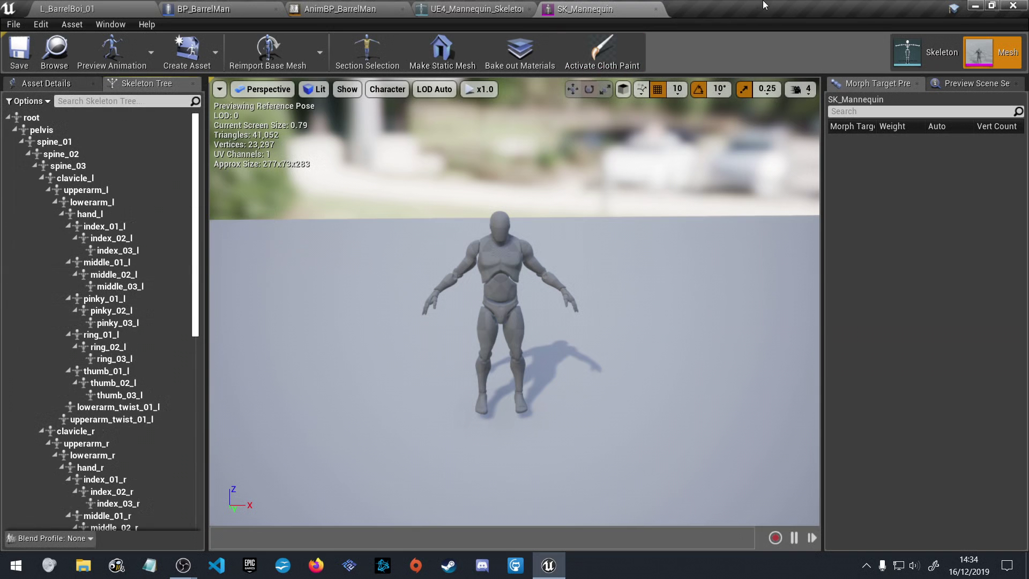
# Open the skeleton used by SK_Mannequin, examine its bone hierarchy and close the SK_Mannequin_Skeleton editor
pyautogui.click(899, 59)
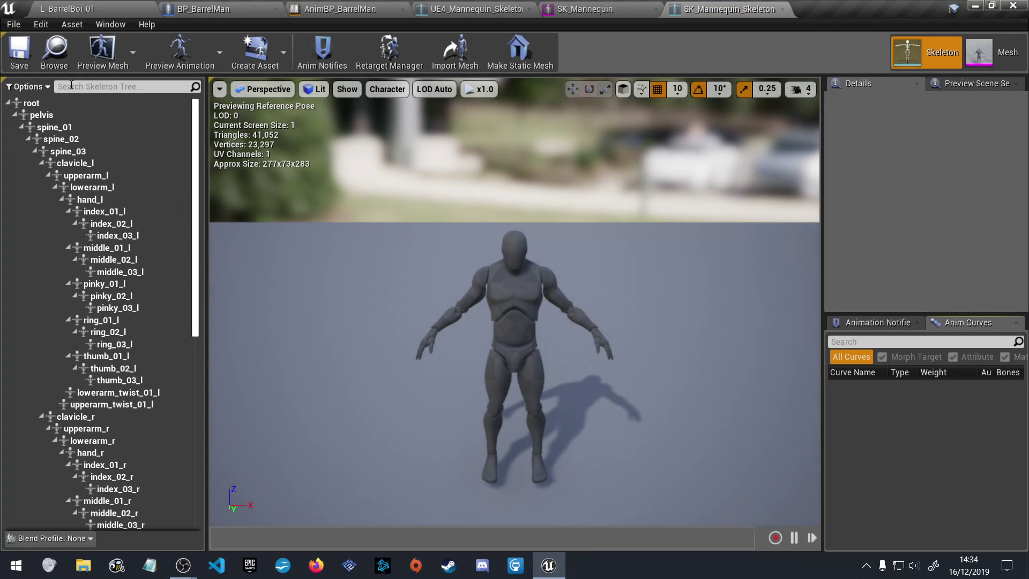
pyautogui.scroll(-7, 129, 225)
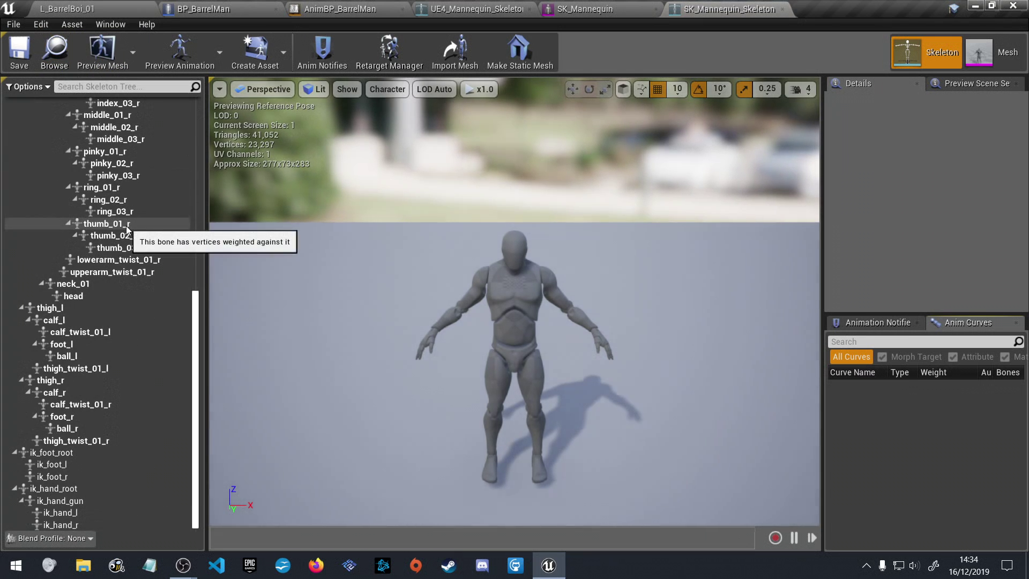
pyautogui.scroll(7, 126, 230)
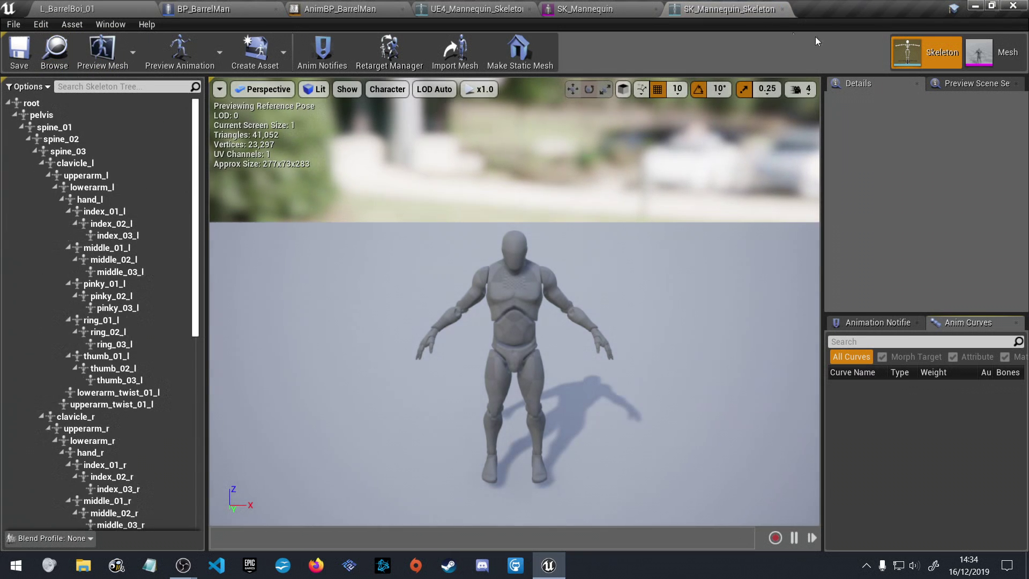
pyautogui.click(995, 57)
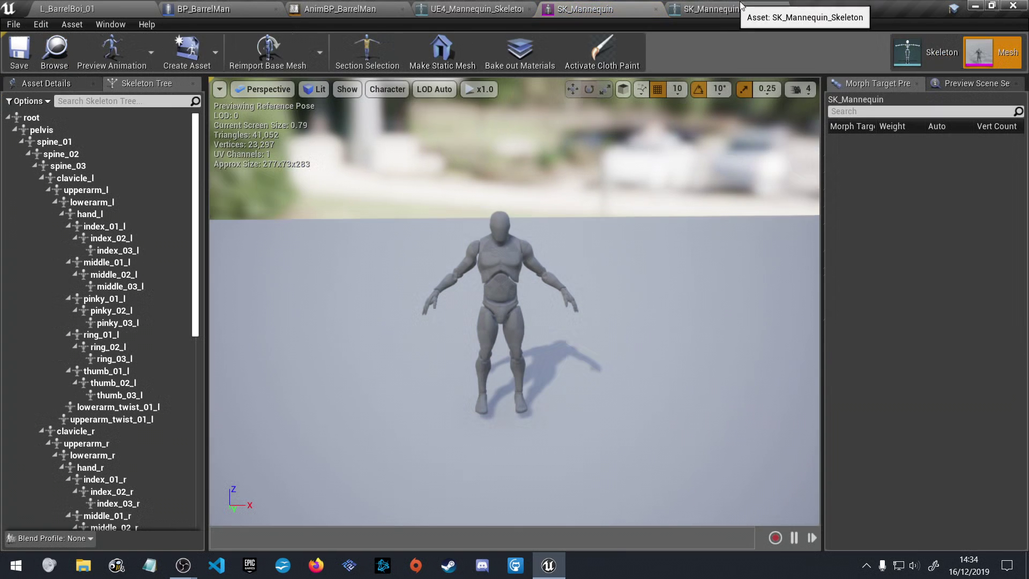
pyautogui.click(774, 9)
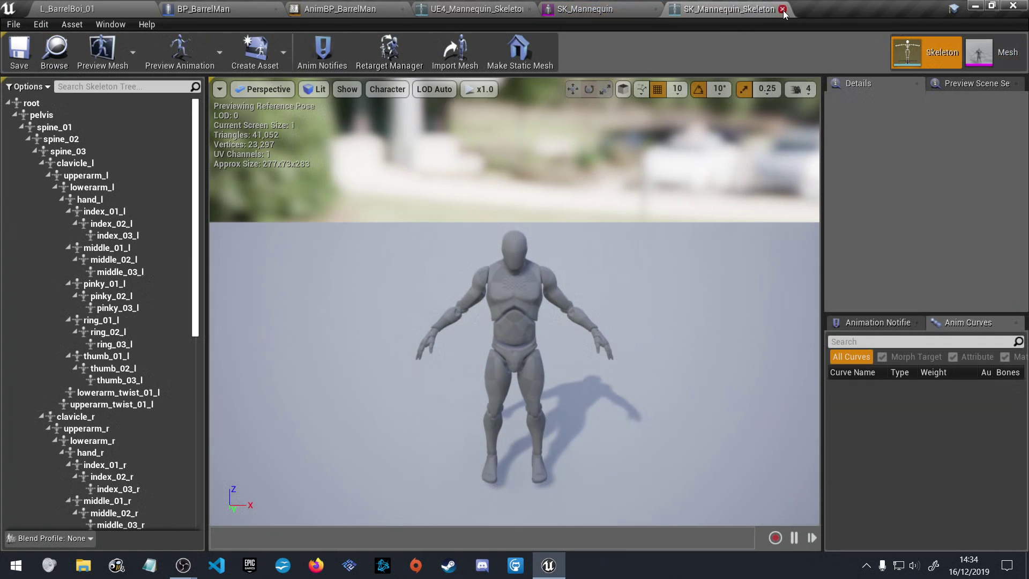
pyautogui.click(783, 9)
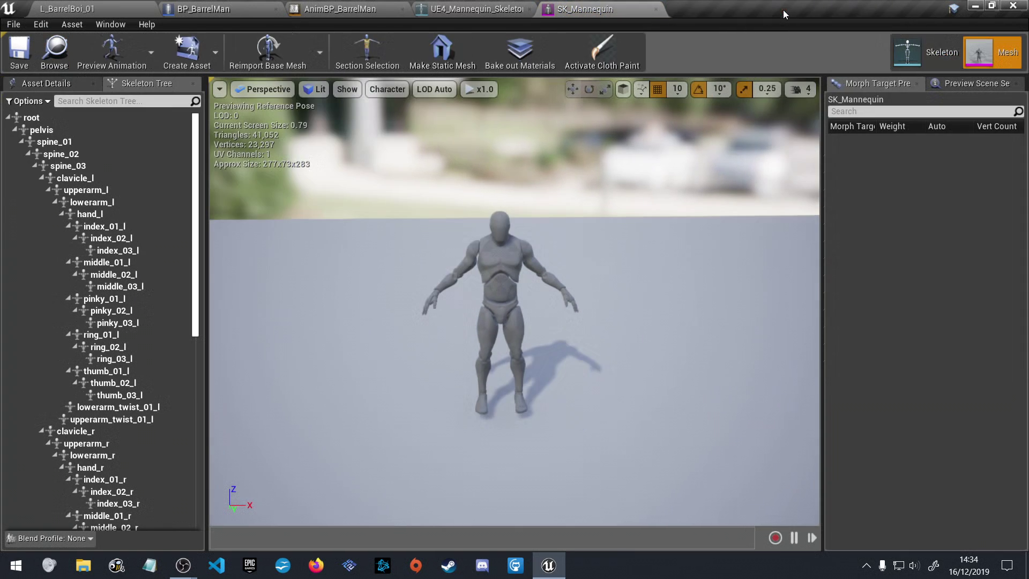
# Compare SK_Mannequin with UE4_Mannequin_Skeleton, close the UE4_Mannequin_Skeleton editor and check BP_BarrelMan
pyautogui.click(475, 10)
pyautogui.click(590, 10)
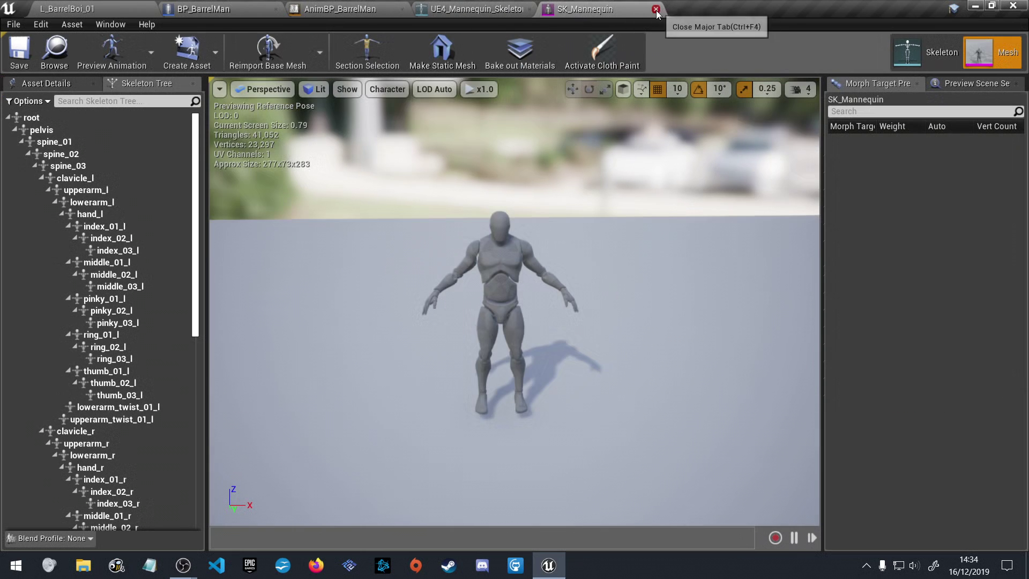
pyautogui.click(520, 8)
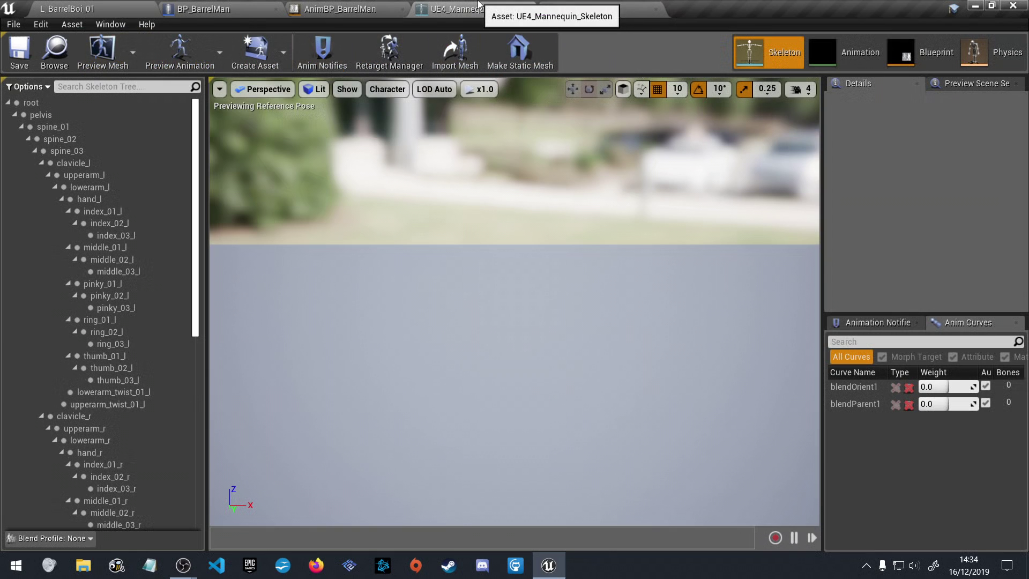
pyautogui.click(325, 7)
pyautogui.click(235, 6)
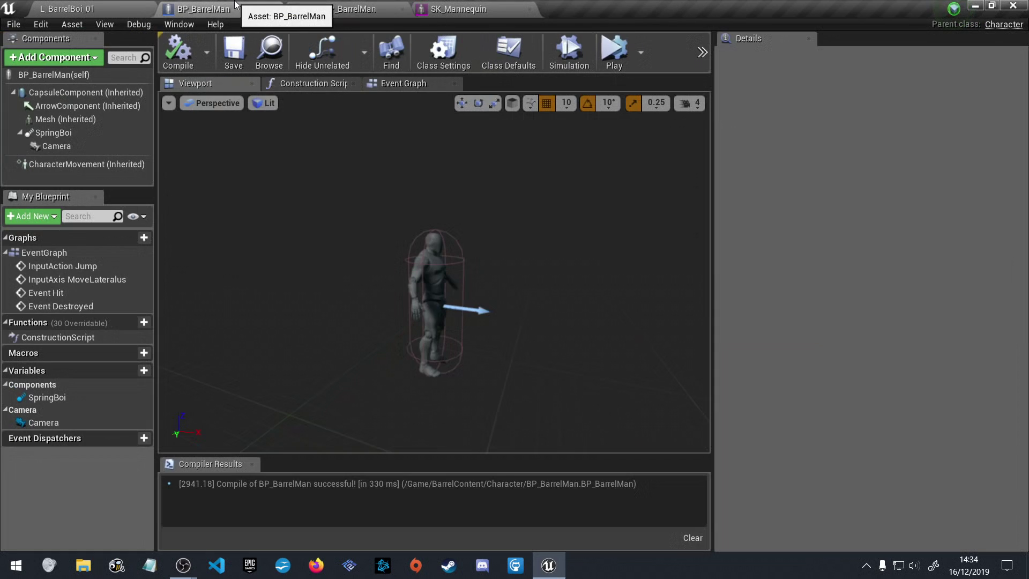
# Check AnimBP_BarrelMan's preview mesh, open its assigned UE4_Mannequin_Skeleton and examine the bone hierarchy, blend profile and preview animation options
pyautogui.click(337, 9)
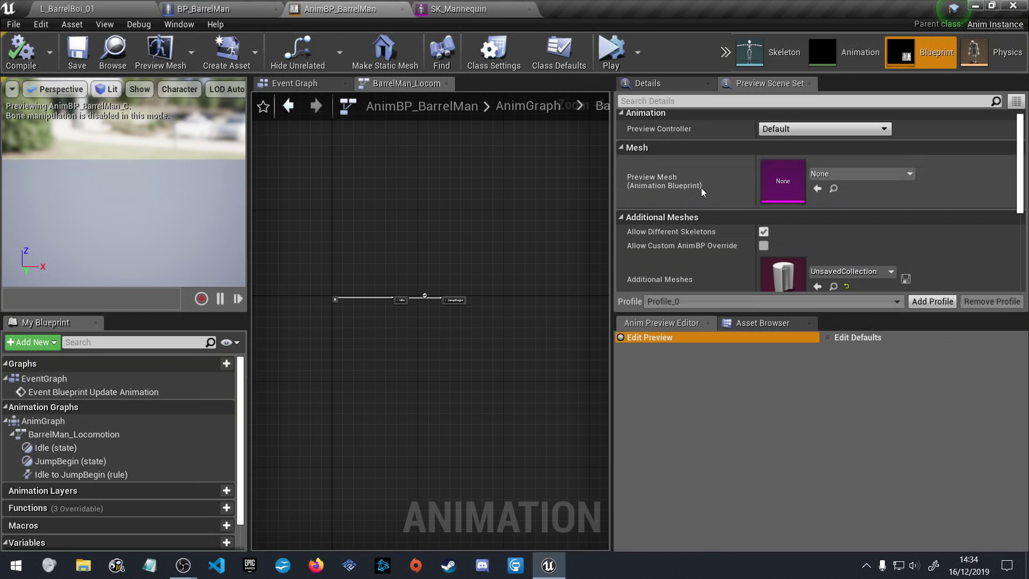
pyautogui.scroll(1, 701, 186)
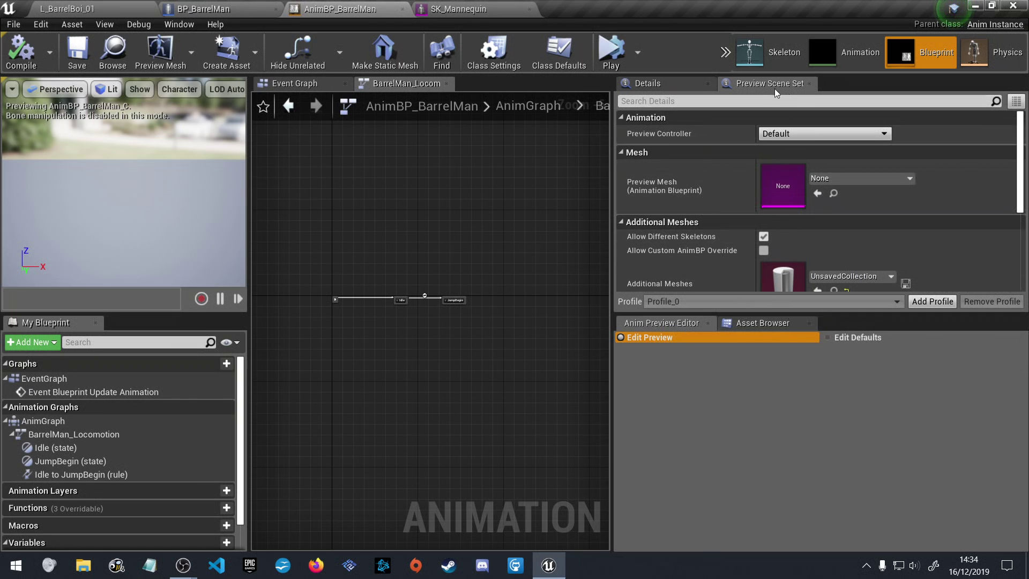
pyautogui.click(785, 59)
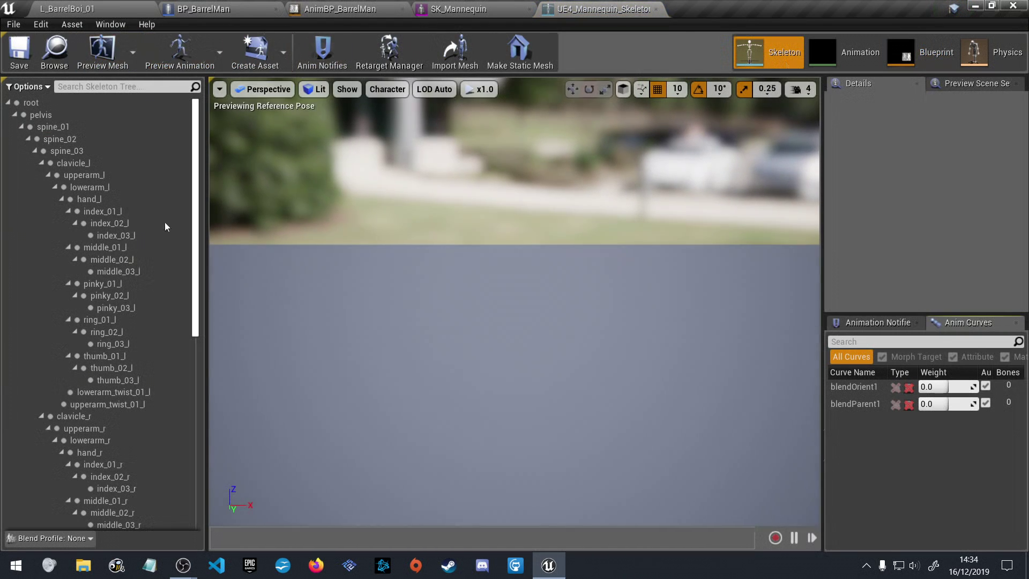
pyautogui.scroll(-10, 150, 222)
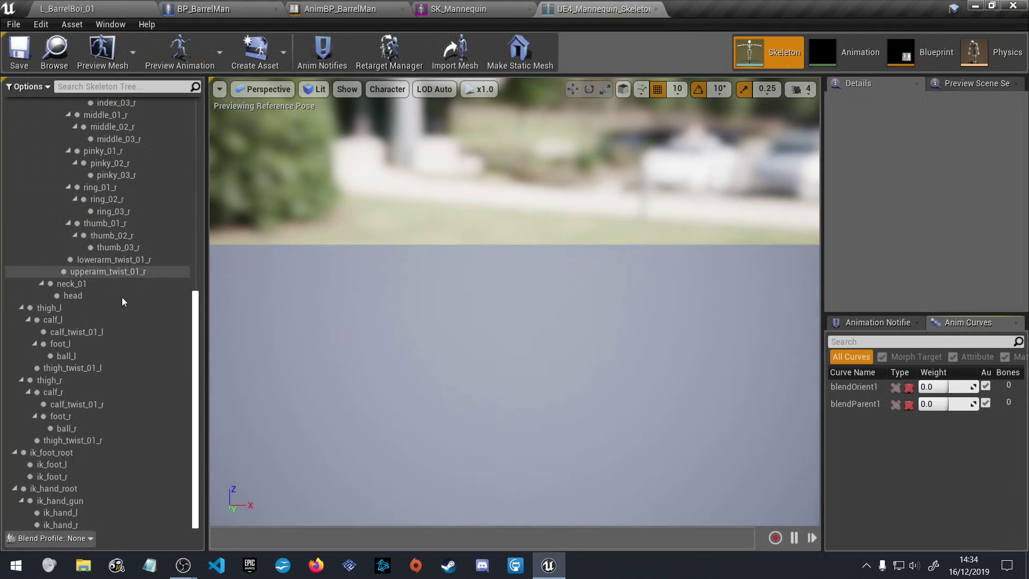
pyautogui.click(92, 542)
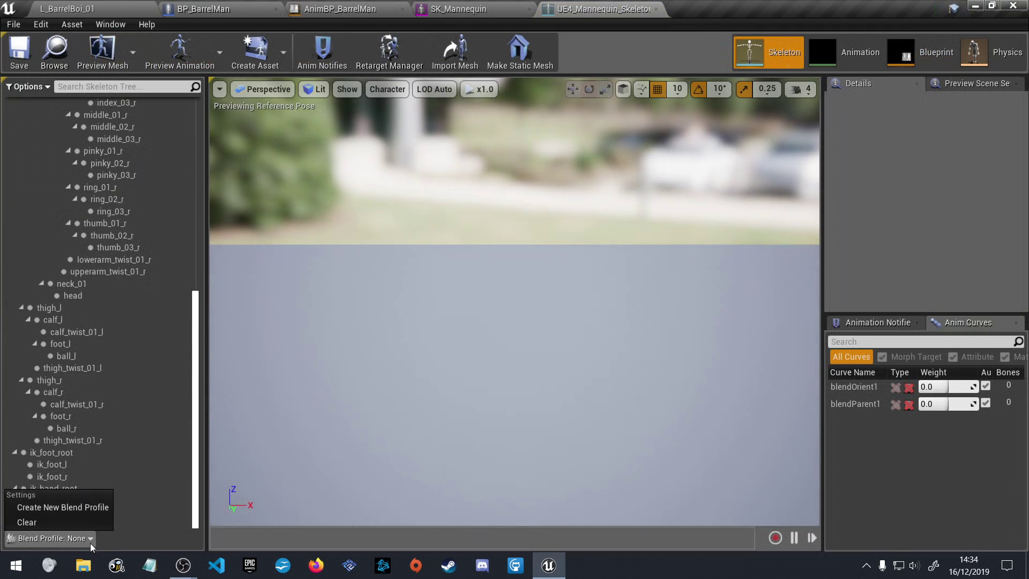
pyautogui.click(90, 542)
pyautogui.scroll(10, 89, 285)
pyautogui.moveTo(470, 324); pyautogui.dragTo(396, 292, button='middle')
pyautogui.moveTo(653, 267); pyautogui.dragTo(653, 267, button='middle')
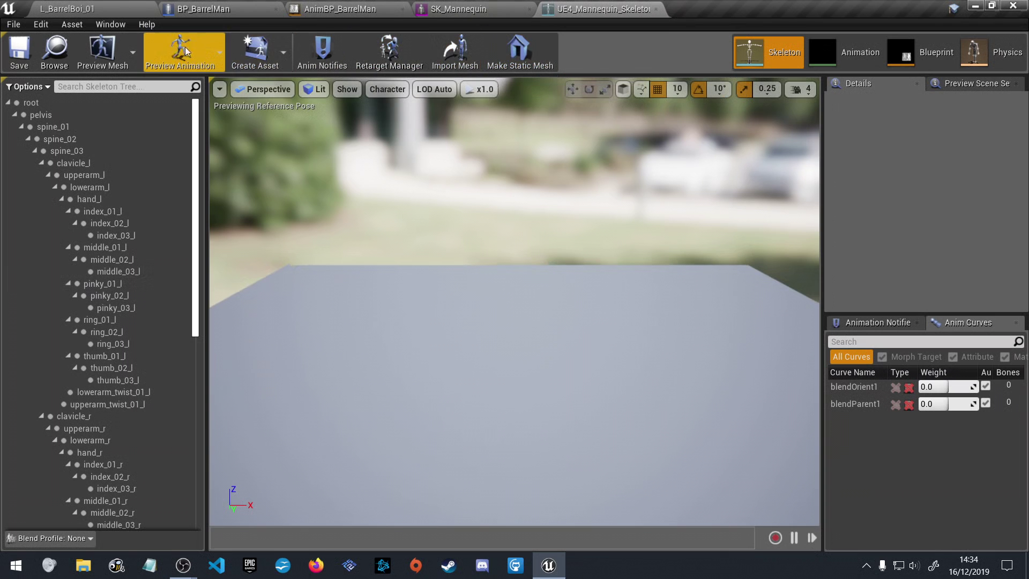
pyautogui.click(210, 59)
pyautogui.click(210, 59)
# Delete UE4_Mannequin_Skeleton from the Mesh folder, replace its references with SK_Mannequin_Skeleton and save the affected assets
pyautogui.click(453, 9)
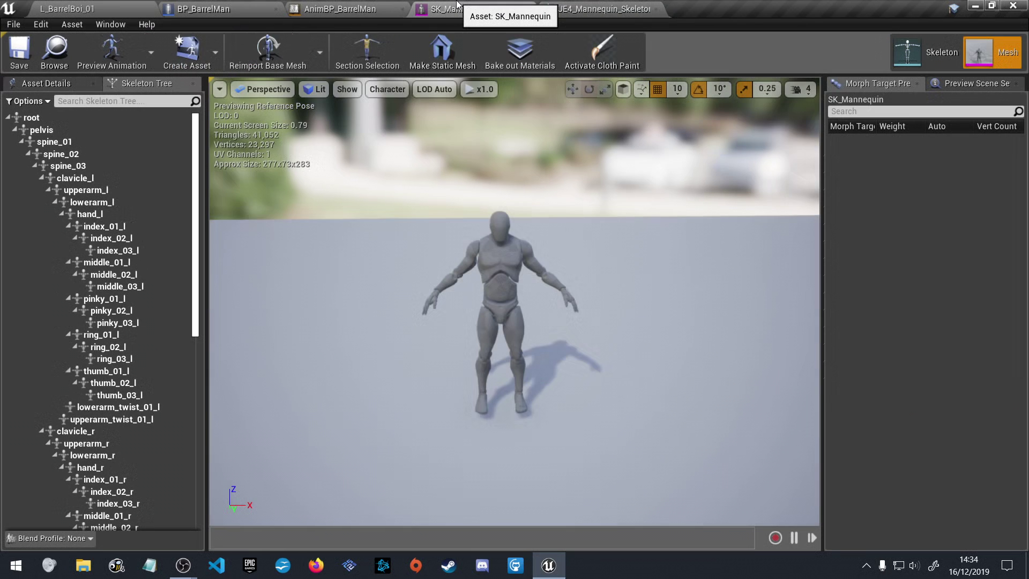
pyautogui.click(352, 6)
pyautogui.click(225, 8)
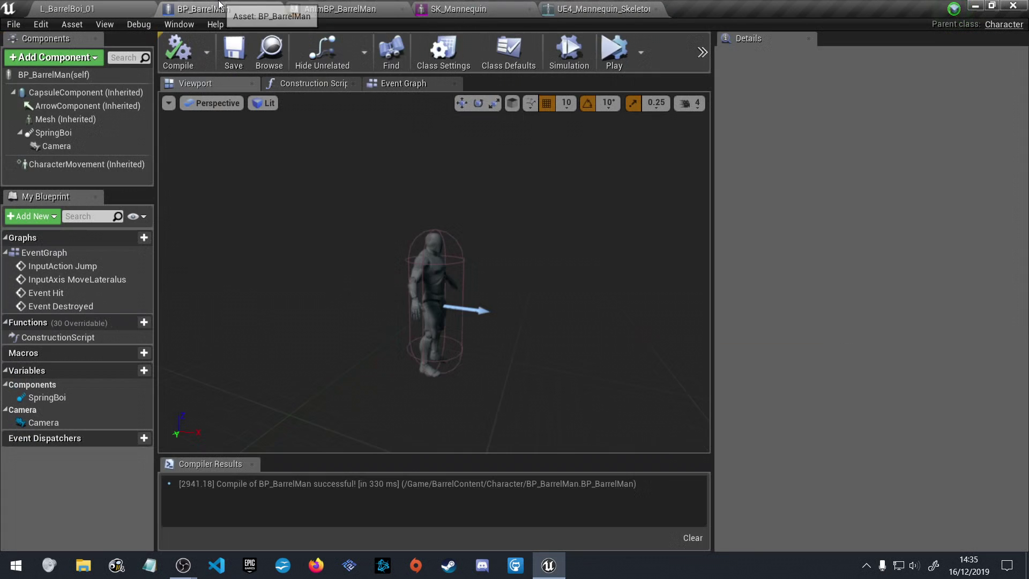
pyautogui.click(113, 5)
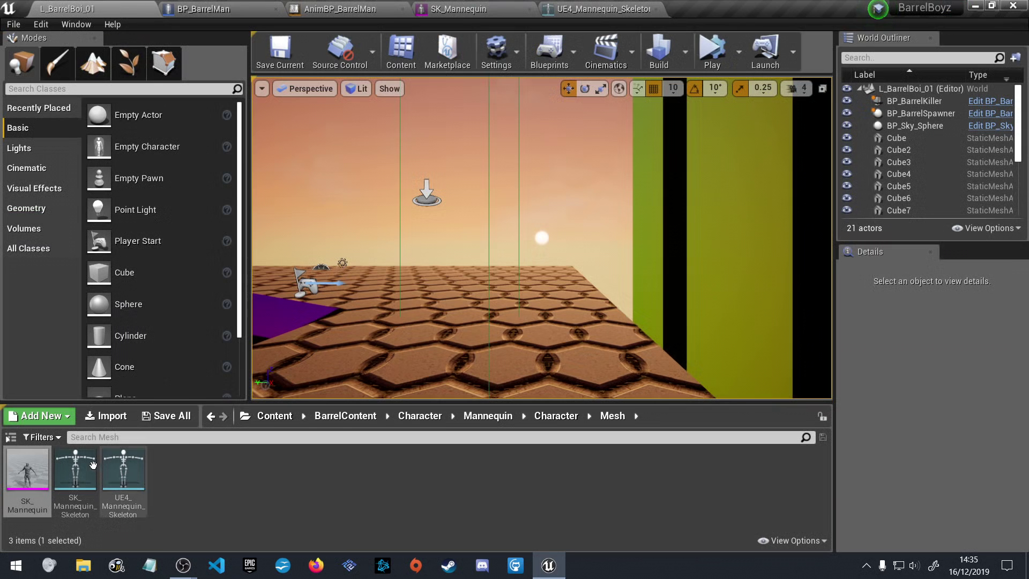
pyautogui.click(72, 472)
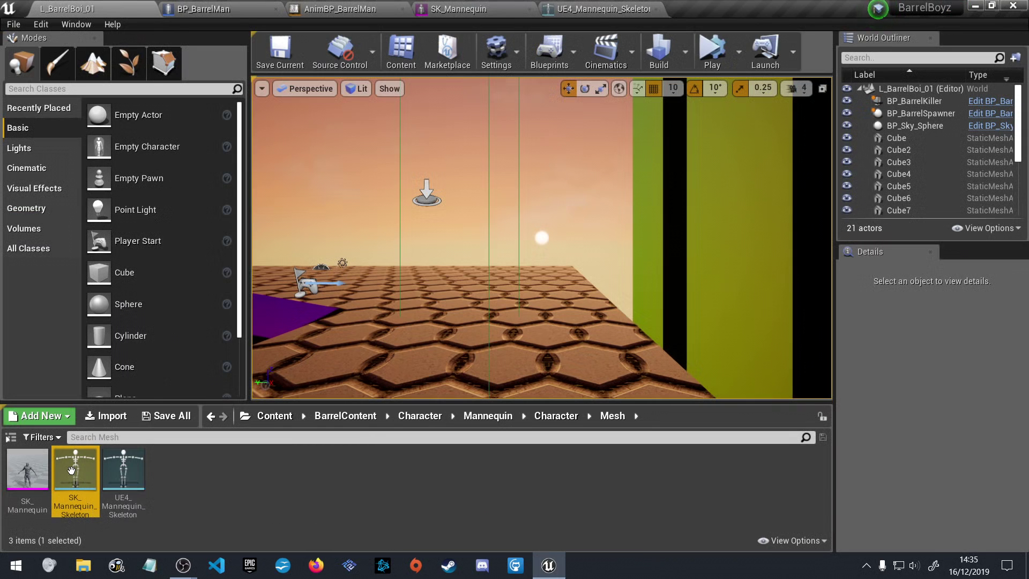
pyautogui.click(118, 483)
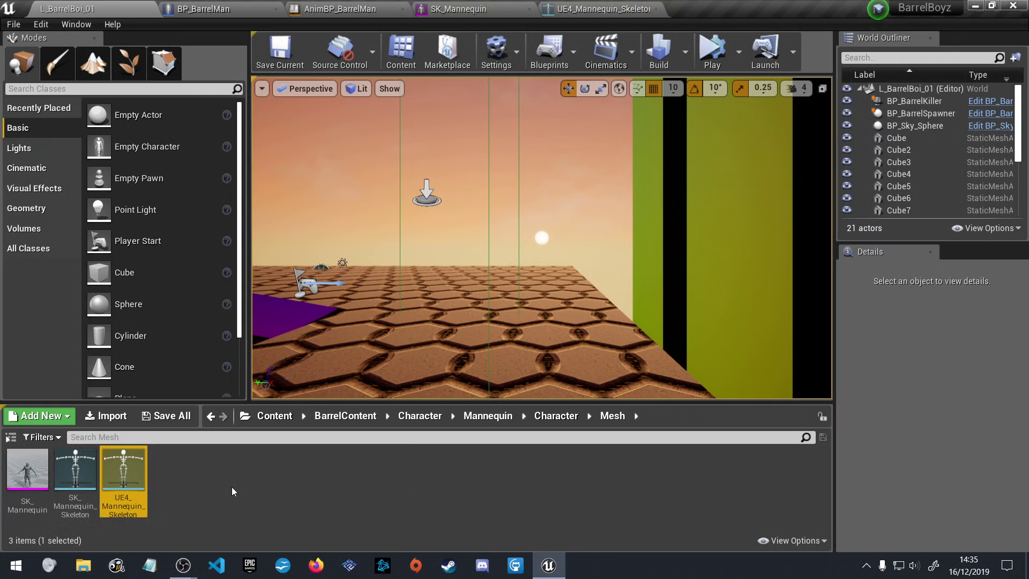
pyautogui.press('Delete')
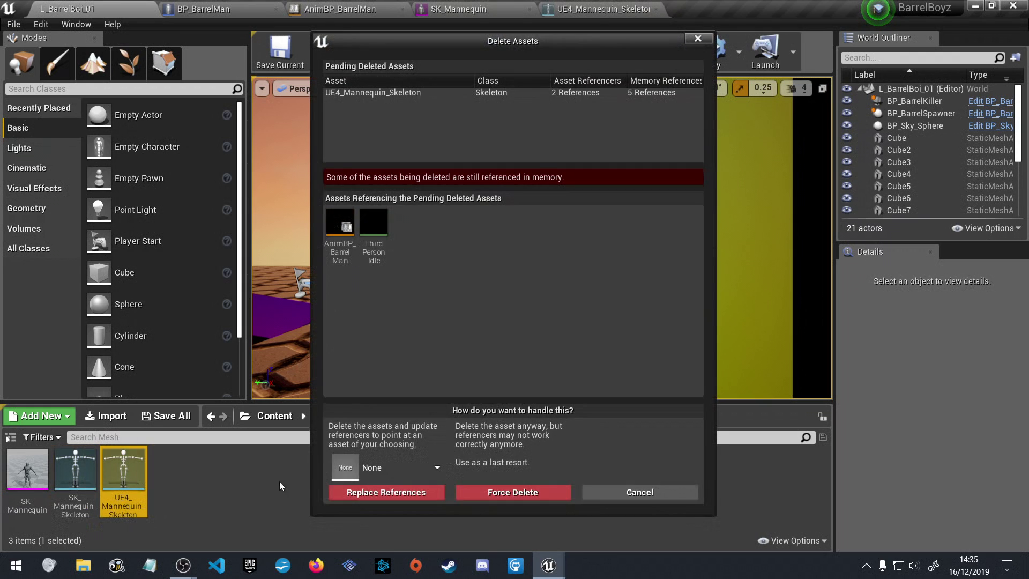
pyautogui.click(387, 471)
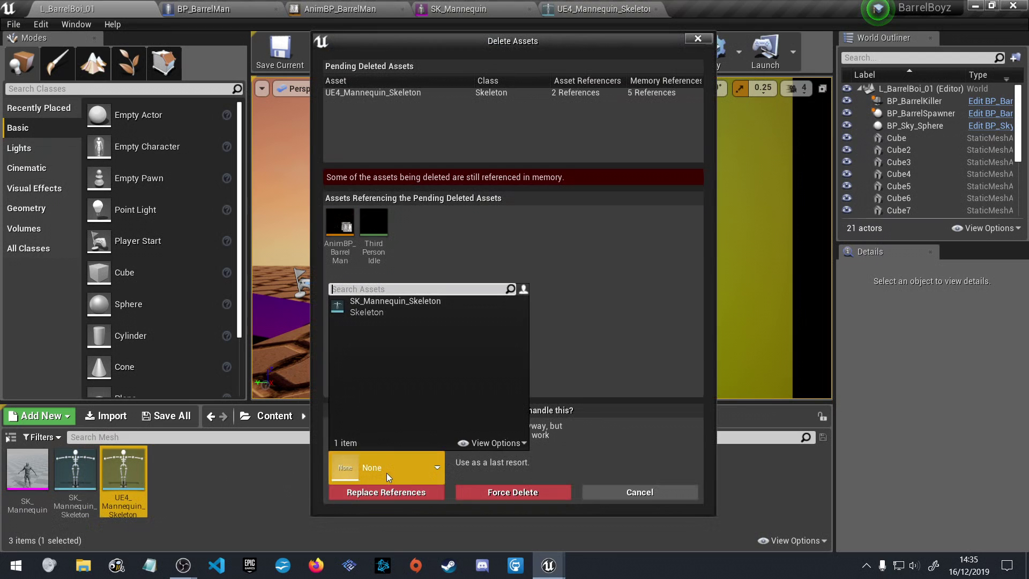
pyautogui.click(382, 315)
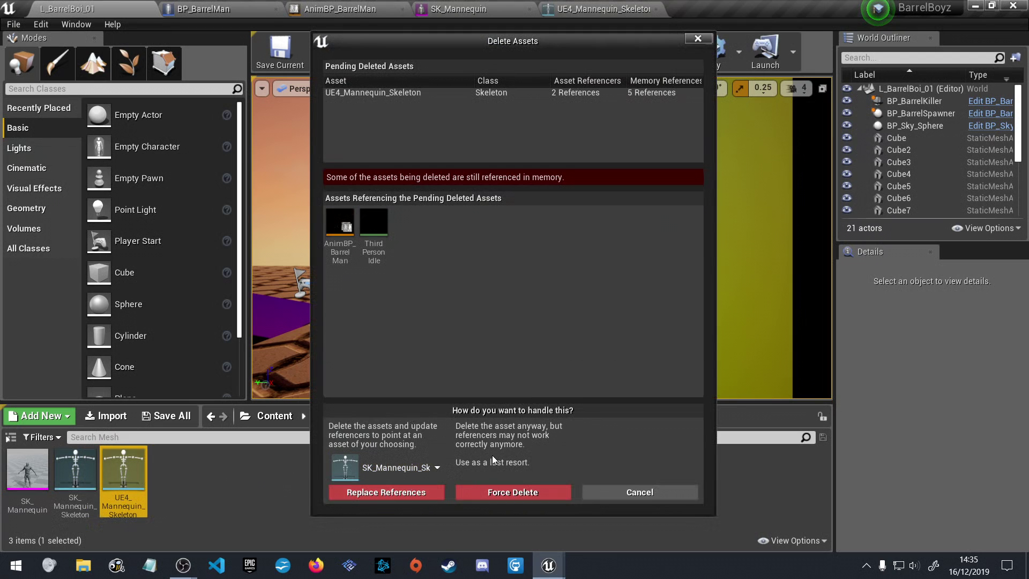
pyautogui.click(417, 494)
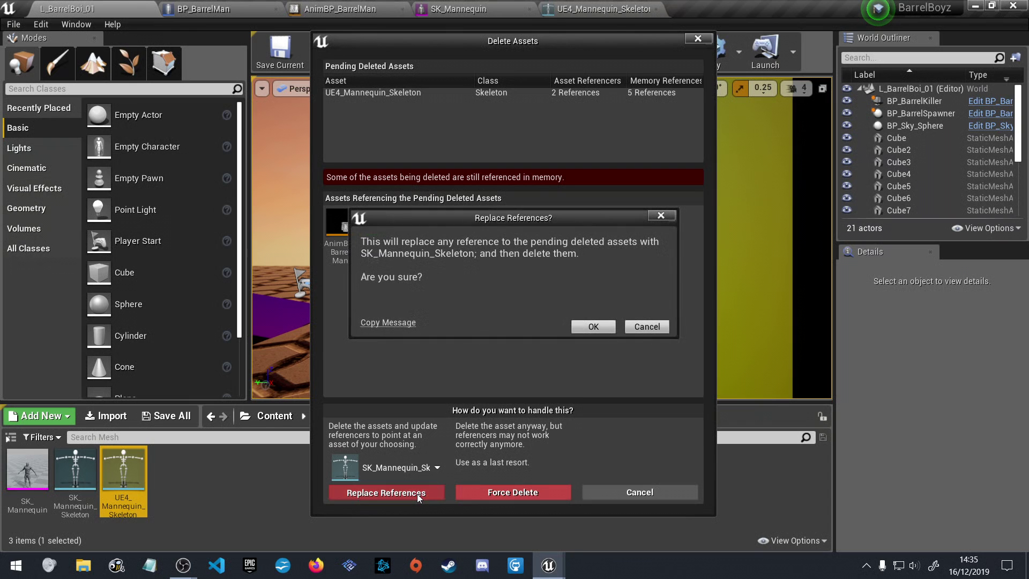
pyautogui.click(594, 327)
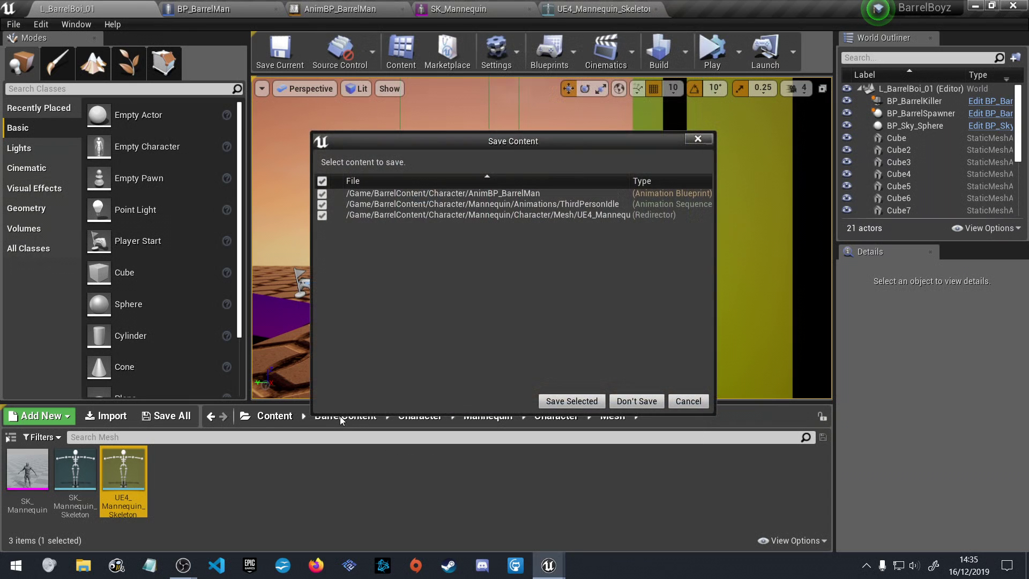
pyautogui.click(597, 401)
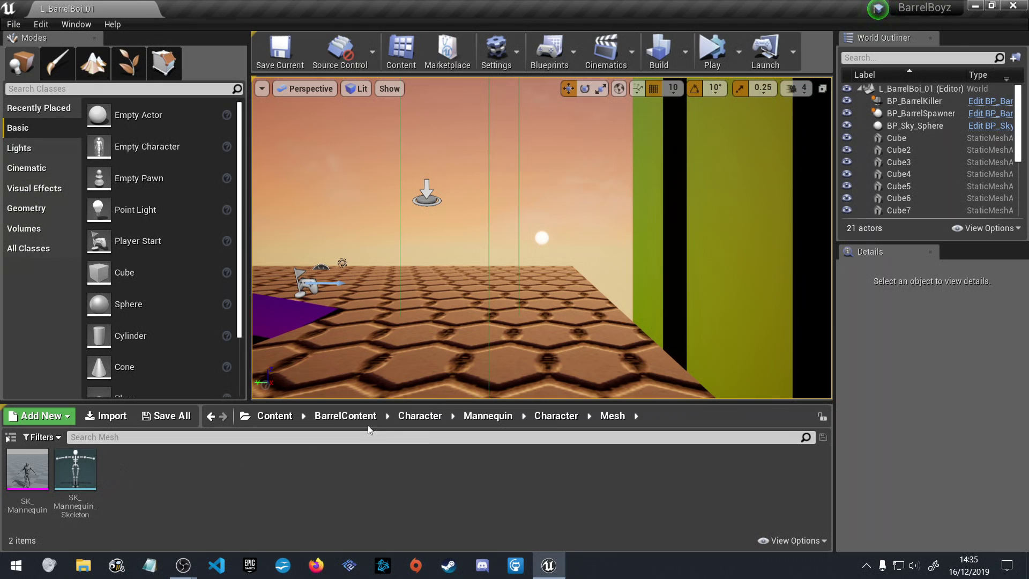
# Reopen AnimBP_BarrelMan from the BarrelContent/Character folder and dock its editor window beside the level editor
pyautogui.click(488, 416)
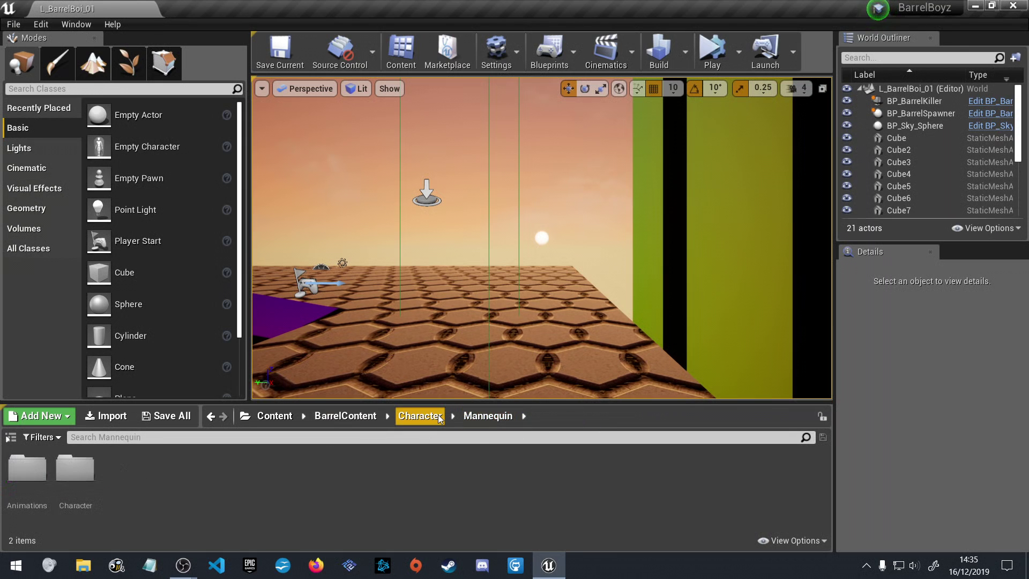
pyautogui.doubleClick(75, 466)
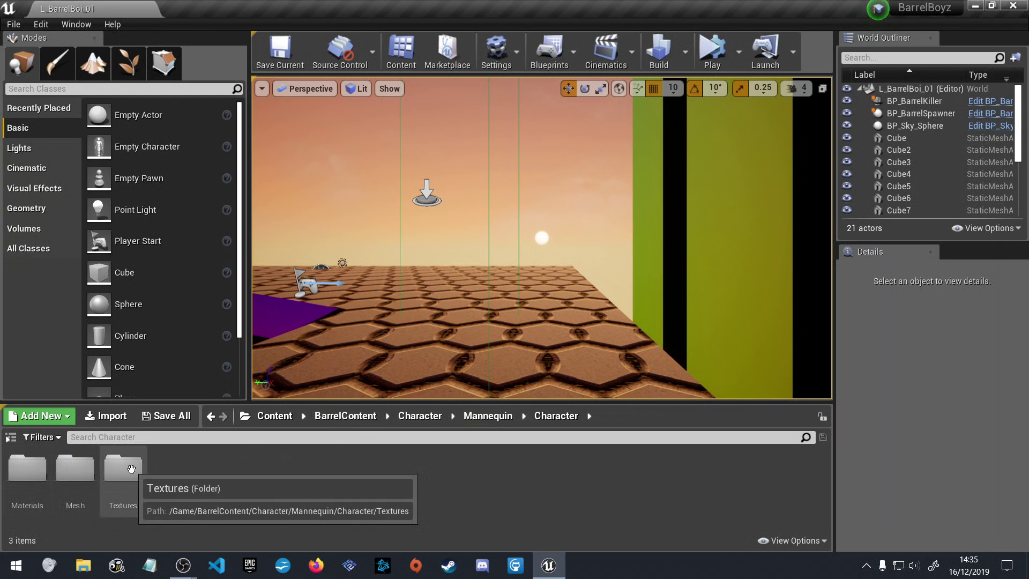
pyautogui.hotkey('alt', 'Left')
pyautogui.hotkey('alt', 'Left')
pyautogui.click(422, 418)
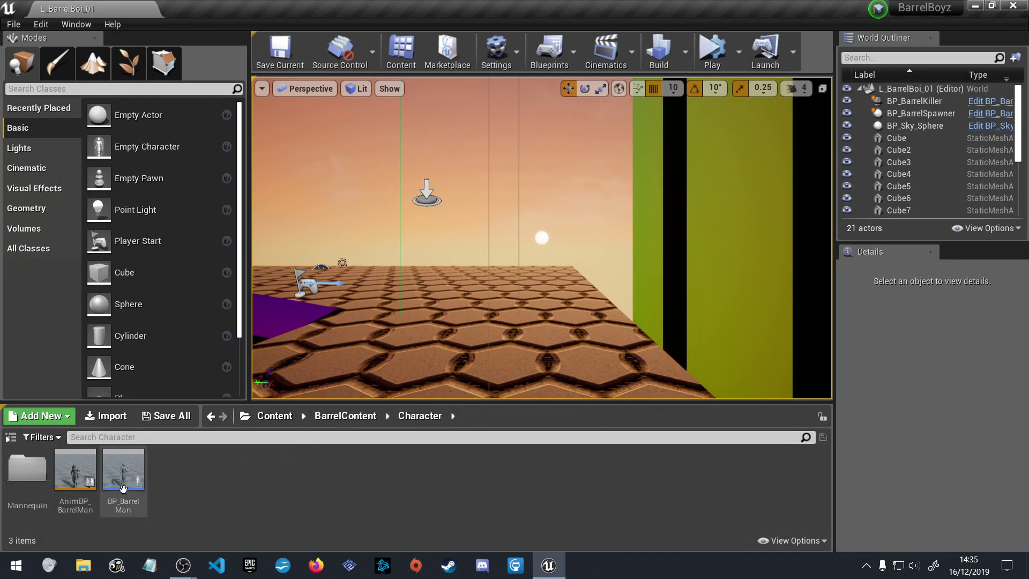
pyautogui.doubleClick(126, 474)
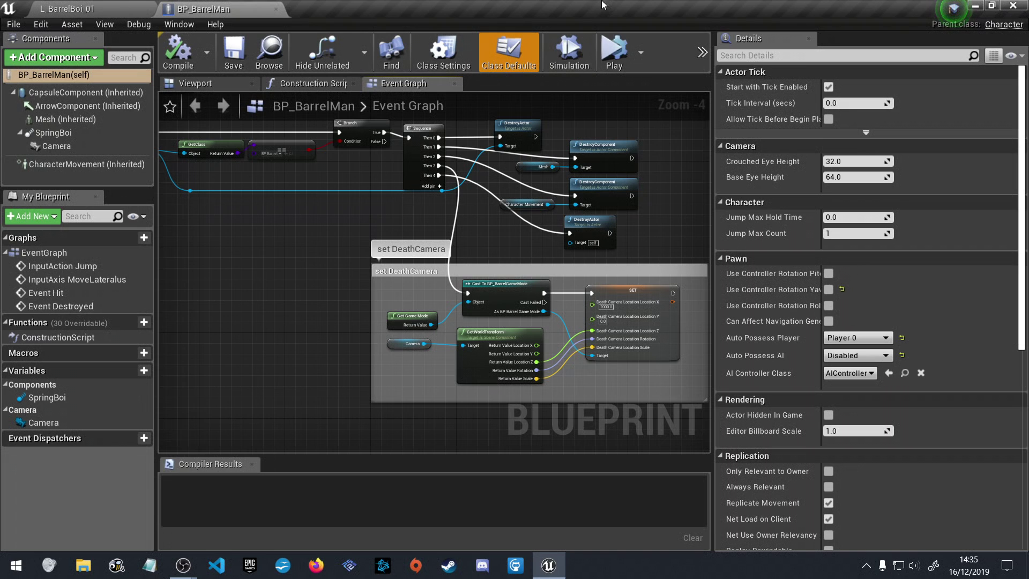
pyautogui.click(276, 8)
pyautogui.doubleClick(75, 469)
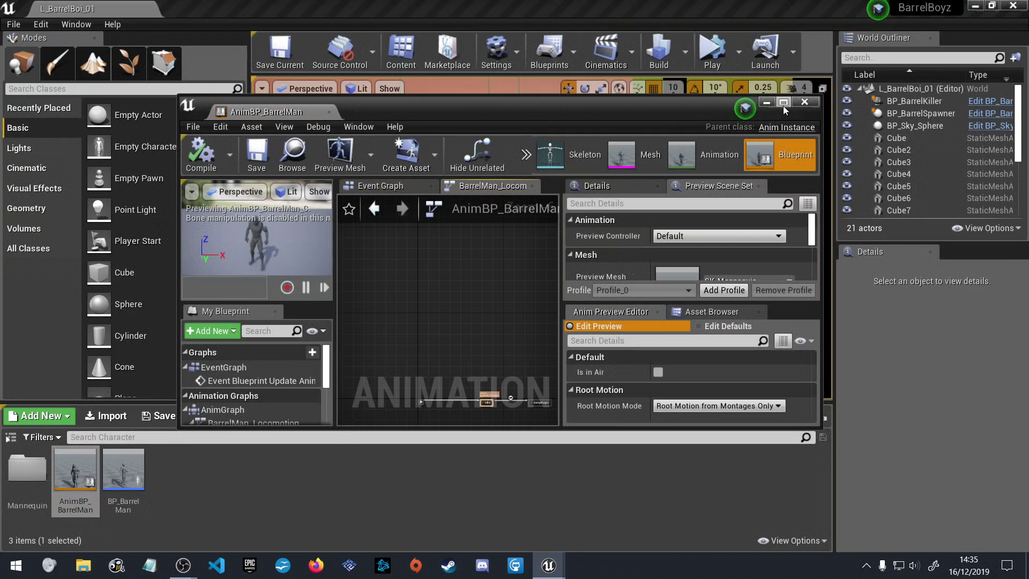
pyautogui.moveTo(182, 110); pyautogui.dragTo(222, 11)
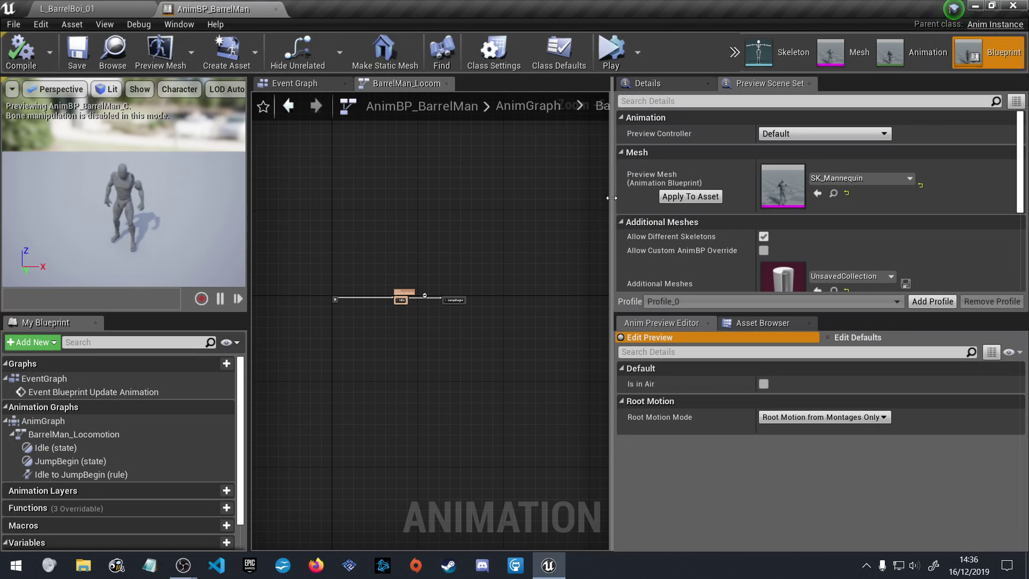
# Widen the BarrelMan_Locomotion graph area and move the JumpBegin state diagonally above Idle
pyautogui.moveTo(612, 198); pyautogui.dragTo(796, 208)
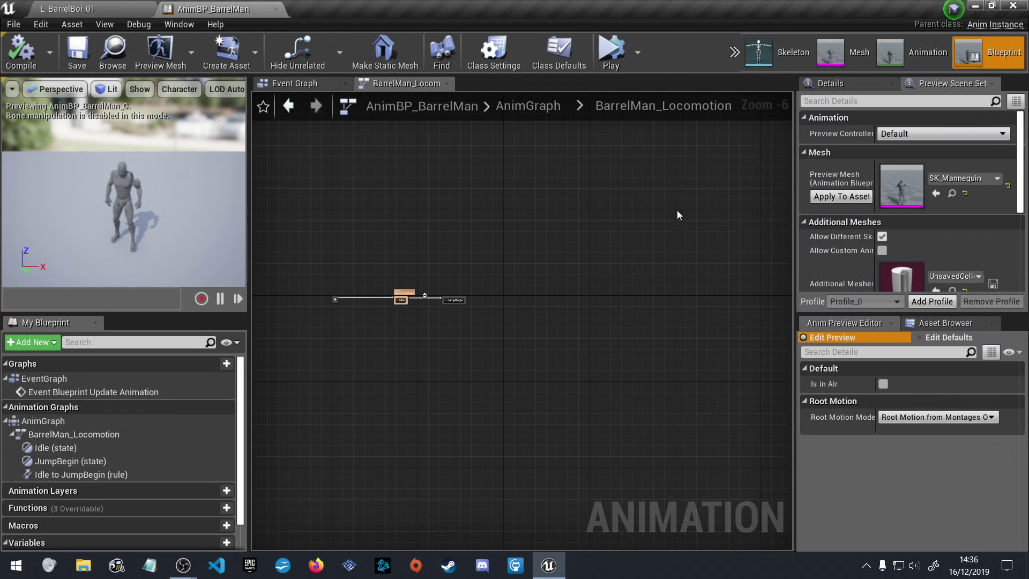
pyautogui.scroll(4, 348, 333)
pyautogui.moveTo(462, 300); pyautogui.dragTo(507, 296, button='right')
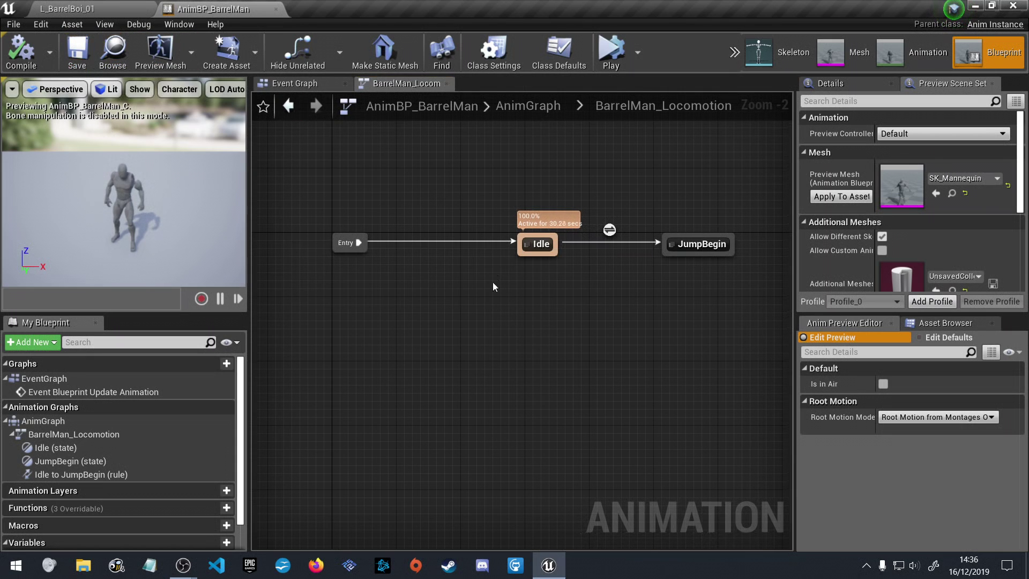
pyautogui.moveTo(580, 321); pyautogui.dragTo(537, 374, button='right')
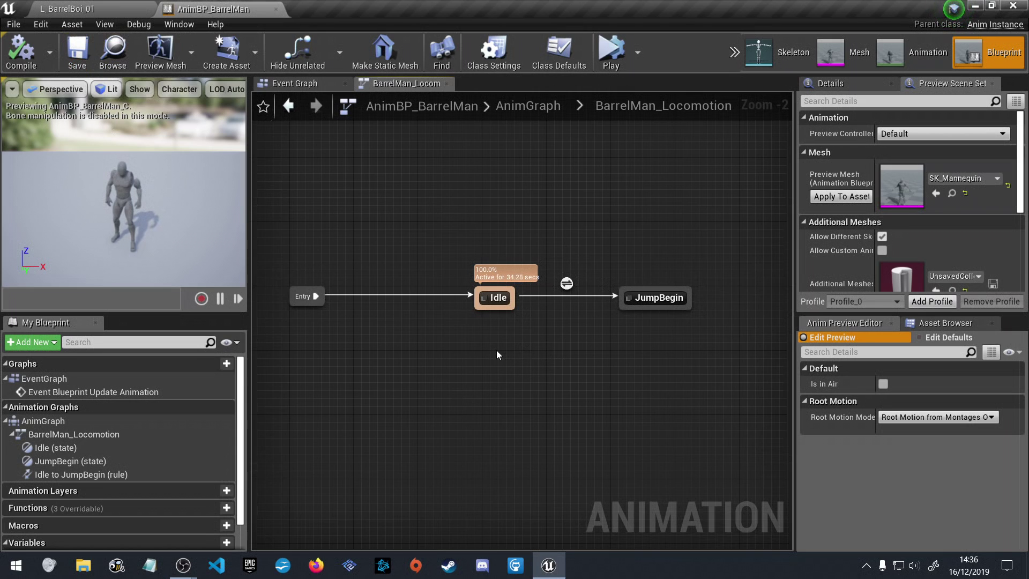
pyautogui.moveTo(595, 333); pyautogui.dragTo(533, 360, button='right')
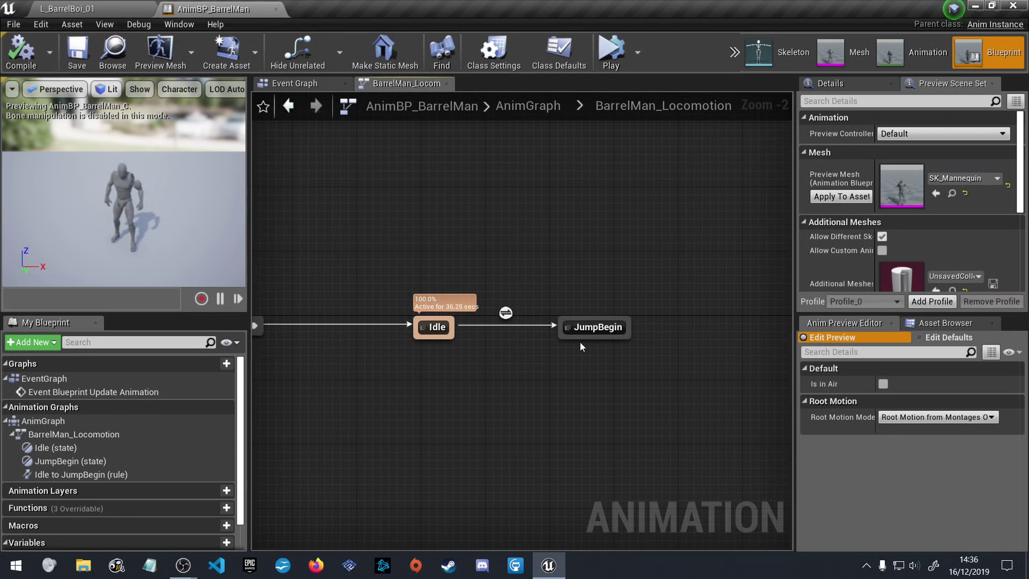
pyautogui.moveTo(635, 340); pyautogui.dragTo(424, 380, button='right')
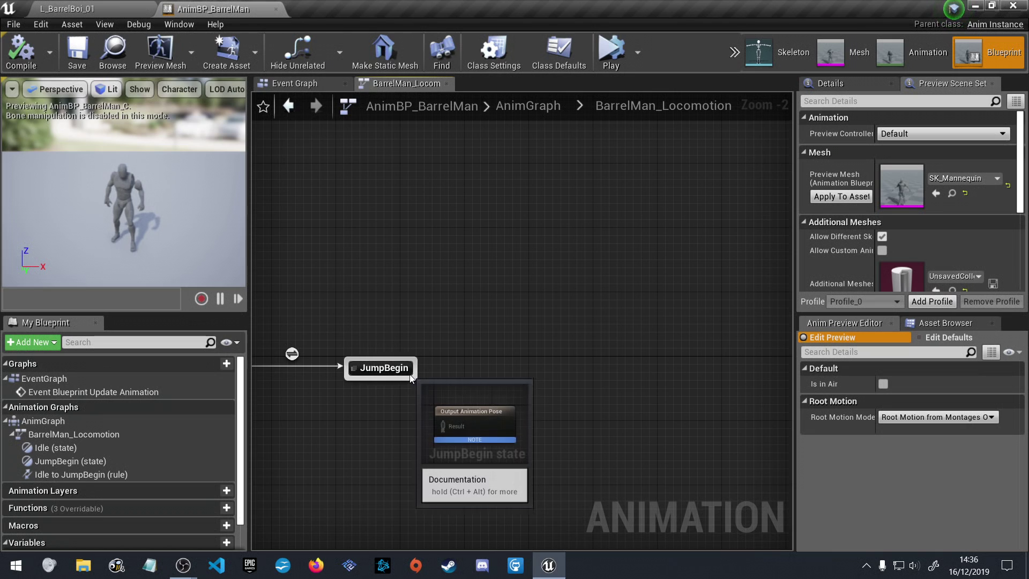
pyautogui.moveTo(391, 416); pyautogui.dragTo(600, 341, button='right')
pyautogui.moveTo(592, 295); pyautogui.dragTo(560, 213)
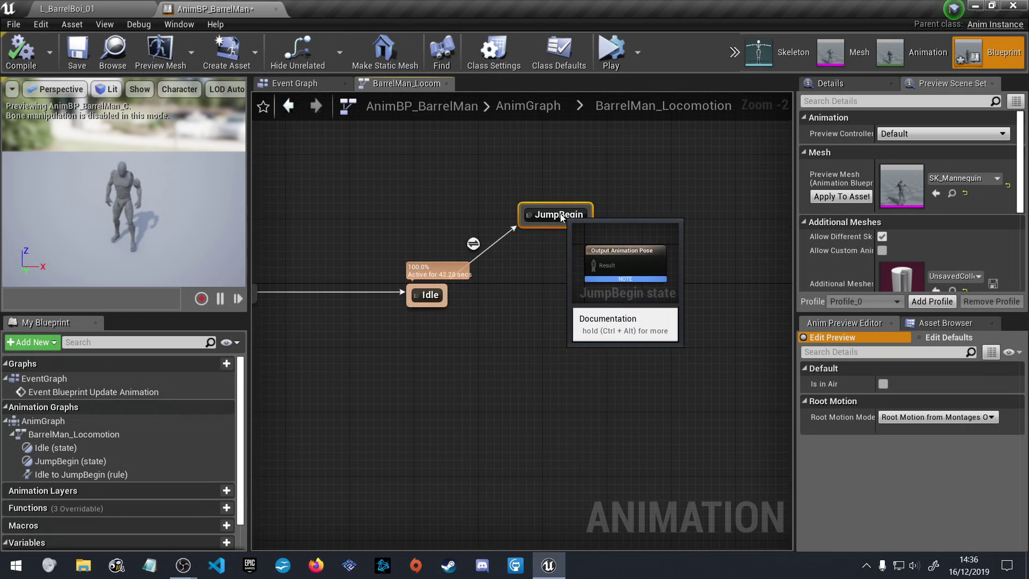
# Add a state named JumpLoop to the BarrelMan_Locomotion state machine, beyond JumpBegin and level with Idle
pyautogui.rightClick(670, 288)
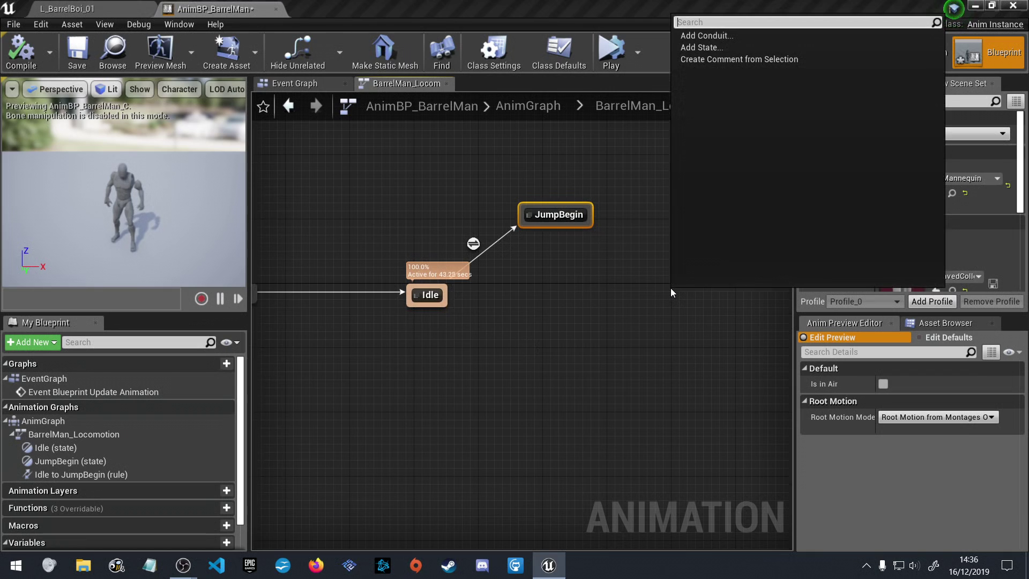
pyautogui.click(710, 47)
pyautogui.write('JumpLoop')
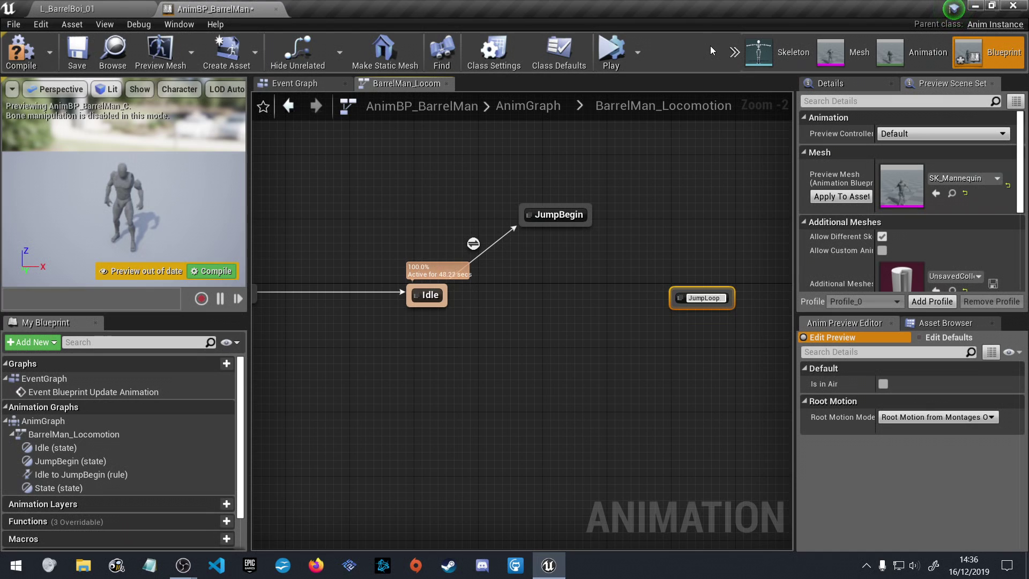
pyautogui.press('Return')
# Add a state named JumpEnd below JumpBegin in the BarrelMan_Locomotion state machine
pyautogui.rightClick(519, 354)
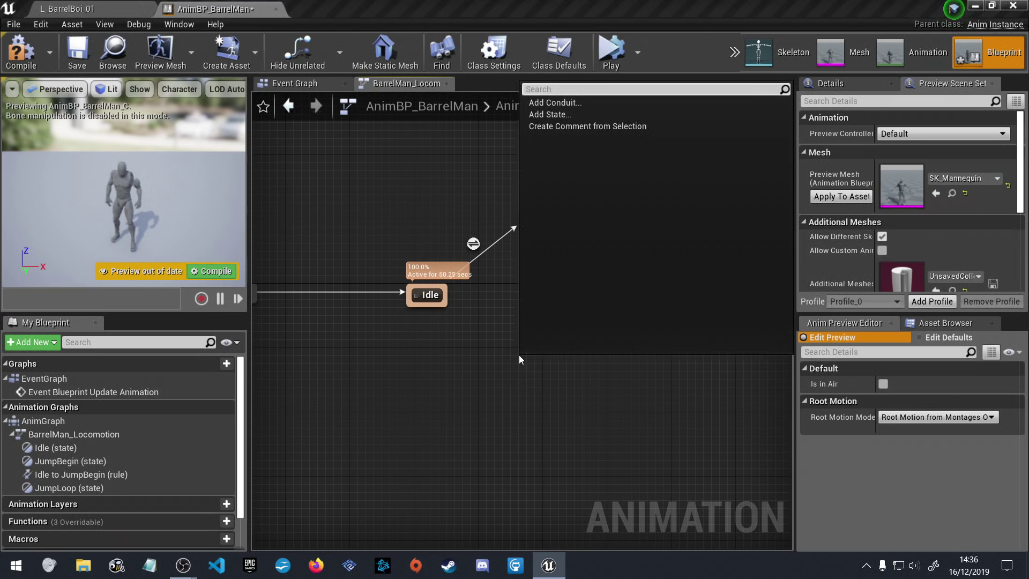
pyautogui.write('JumpEnd')
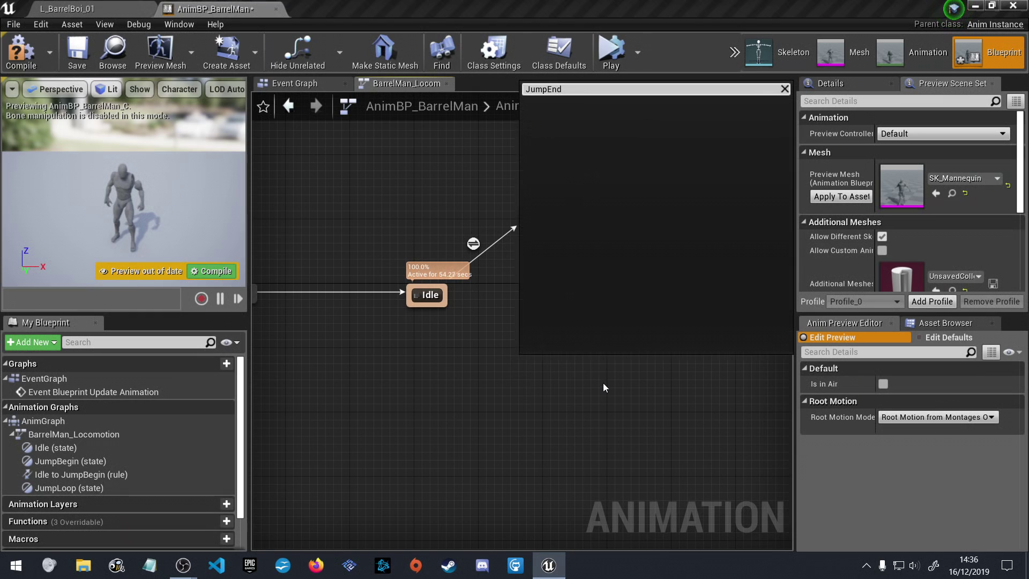
pyautogui.hotkey('ctrl', 'a')
pyautogui.press('BackSpace')
pyautogui.click(551, 110)
pyautogui.write('JumpEn')
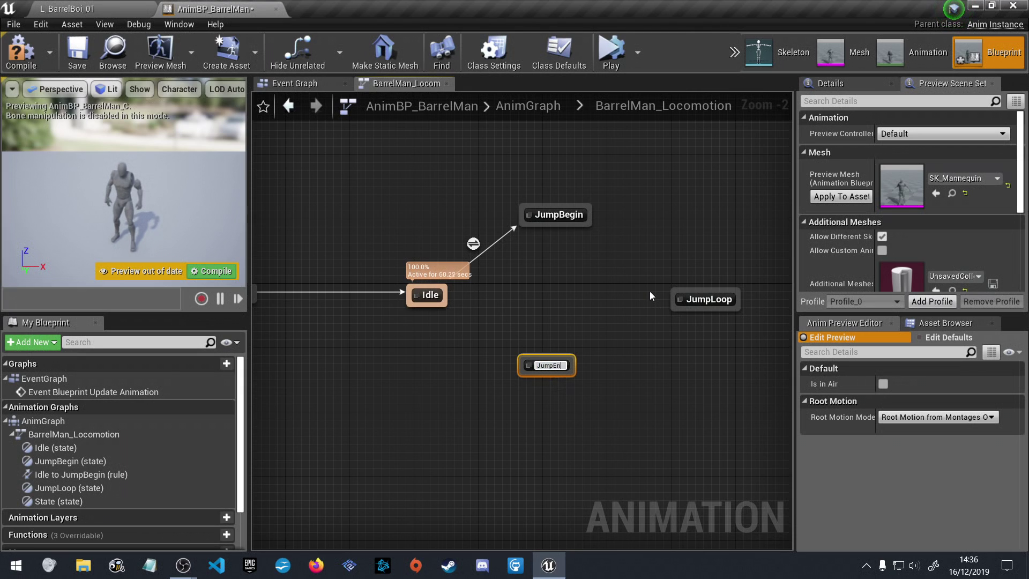
pyautogui.write('d')
pyautogui.press('Return')
# Connect transitions from JumpBegin to JumpLoop, JumpLoop to JumpEnd, and JumpEnd back to Idle
pyautogui.moveTo(590, 223); pyautogui.dragTo(583, 355)
pyautogui.moveTo(519, 356); pyautogui.dragTo(443, 304)
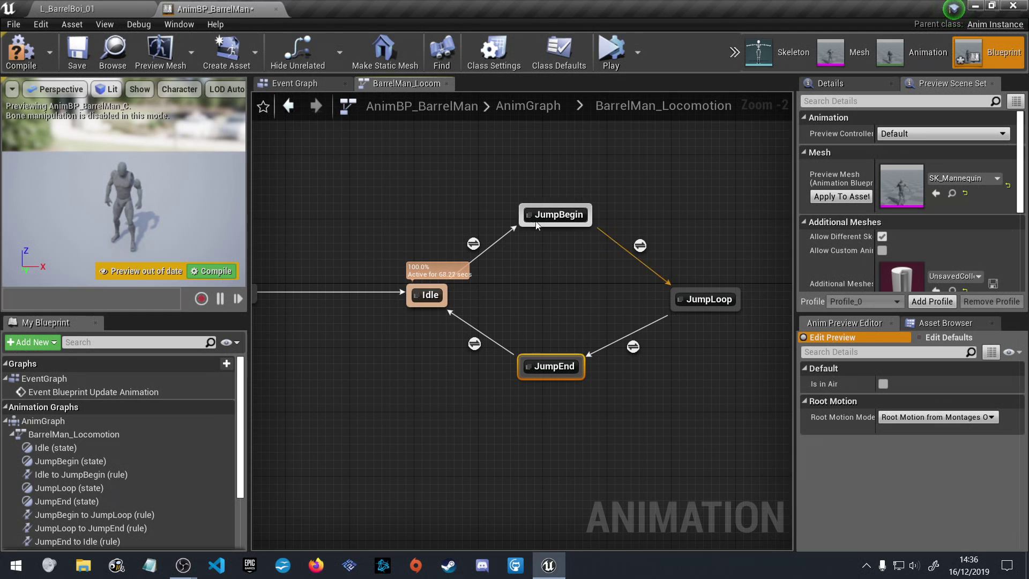
# Arrange JumpBegin, JumpLoop and JumpEnd in a symmetrical diamond with Idle in the BarrelMan_Locomotion graph
pyautogui.moveTo(554, 215); pyautogui.dragTo(539, 232)
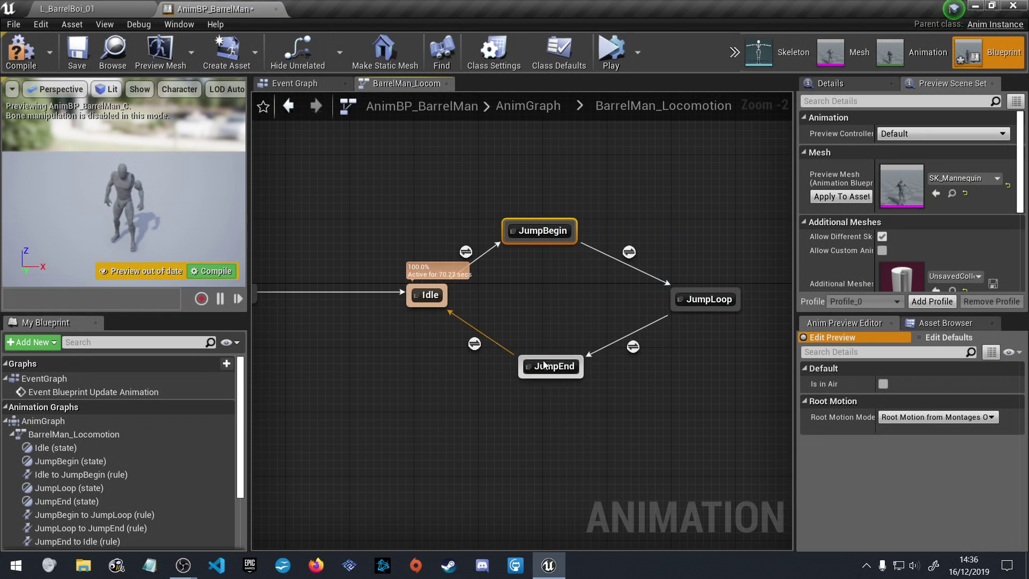
pyautogui.moveTo(544, 360)
pyautogui.mouseDown()
pyautogui.moveTo(549, 352)
pyautogui.moveTo(555, 365)
pyautogui.mouseUp()
pyautogui.moveTo(693, 301)
pyautogui.mouseDown()
pyautogui.moveTo(641, 298)
pyautogui.moveTo(649, 289)
pyautogui.moveTo(489, 292)
pyautogui.moveTo(668, 290)
pyautogui.moveTo(680, 301)
pyautogui.mouseUp()
pyautogui.click(664, 339)
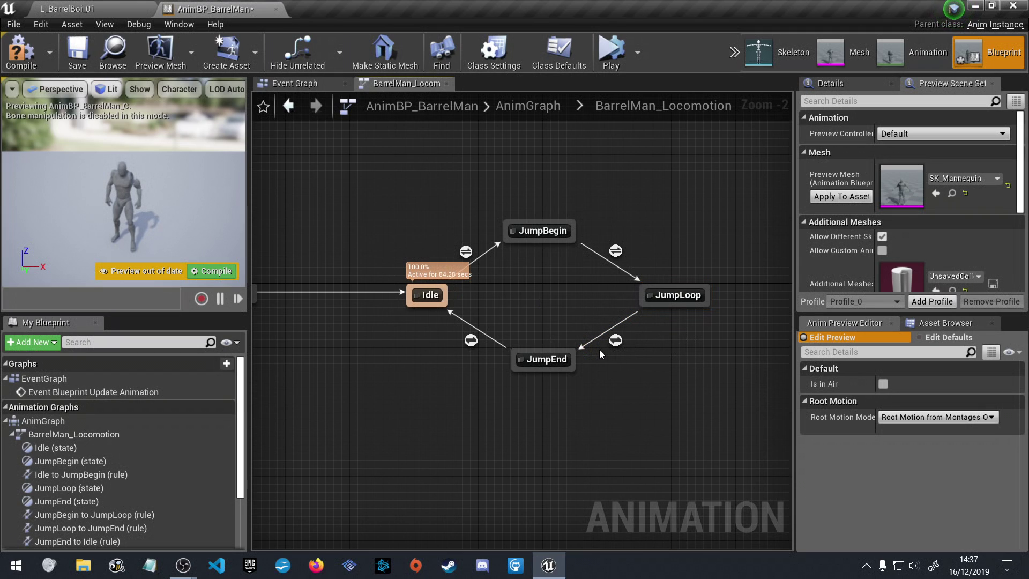
pyautogui.moveTo(540, 361); pyautogui.dragTo(541, 377)
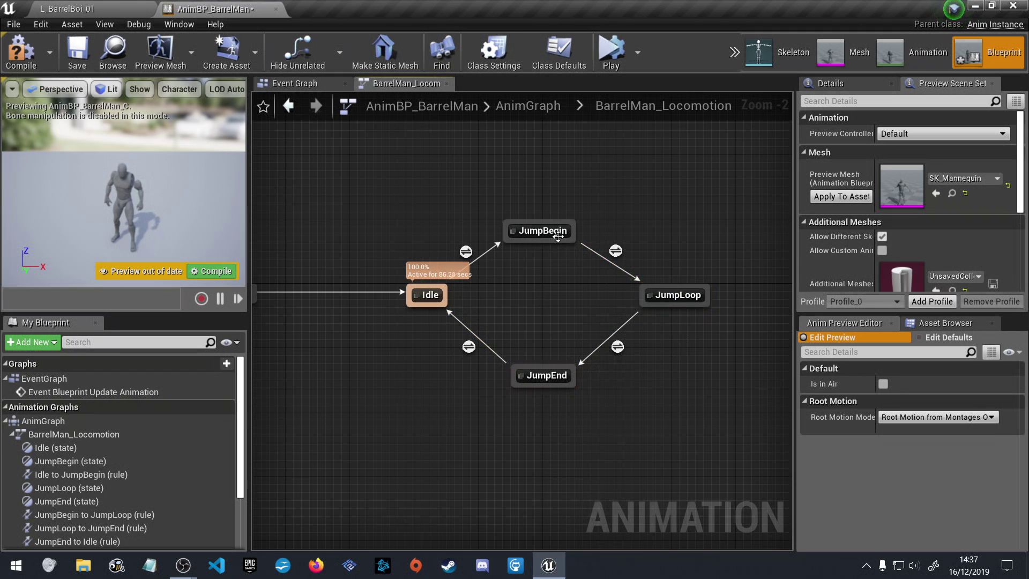
pyautogui.moveTo(558, 237); pyautogui.dragTo(558, 221)
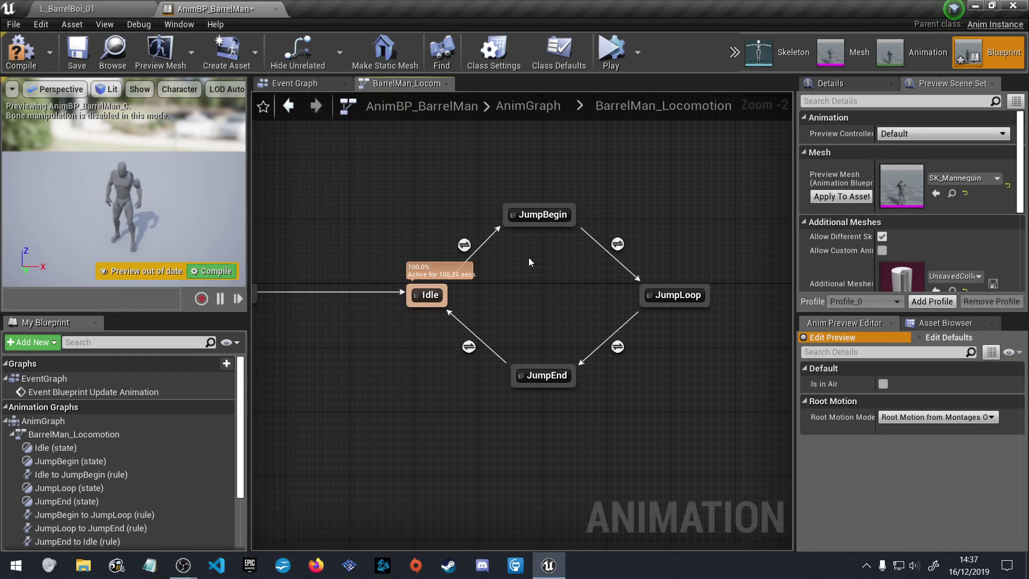
# Compile the animation blueprint and review the compiler messages about the state transitions
pyautogui.click(211, 271)
pyautogui.moveTo(381, 227); pyautogui.dragTo(353, 210, button='right')
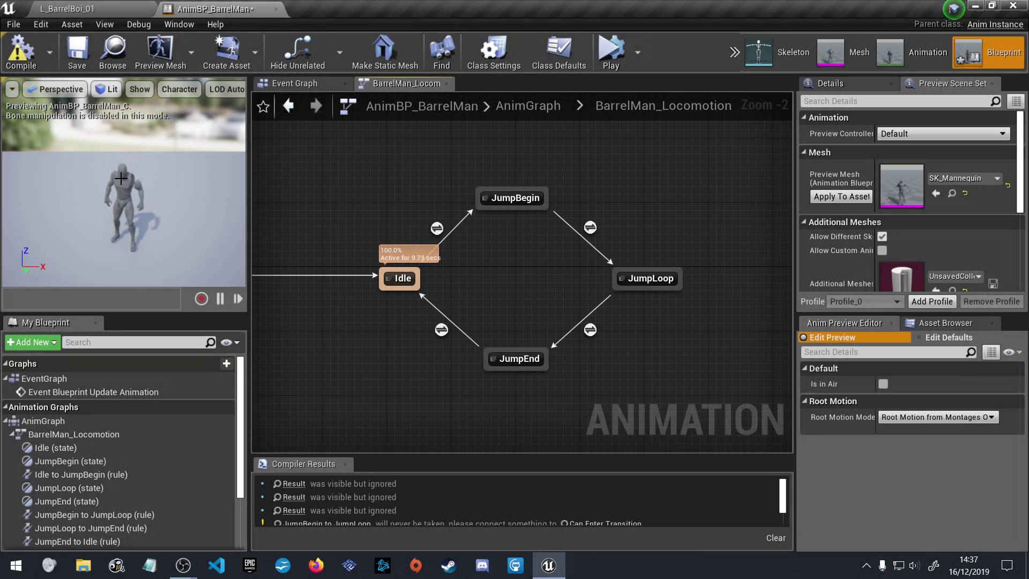
pyautogui.click(27, 56)
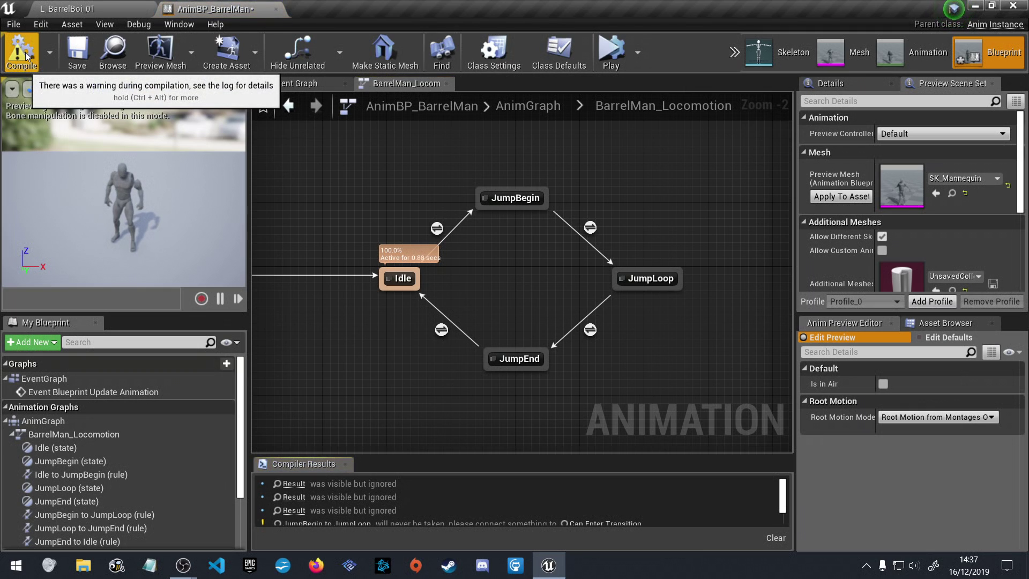
pyautogui.scroll(-2, 404, 517)
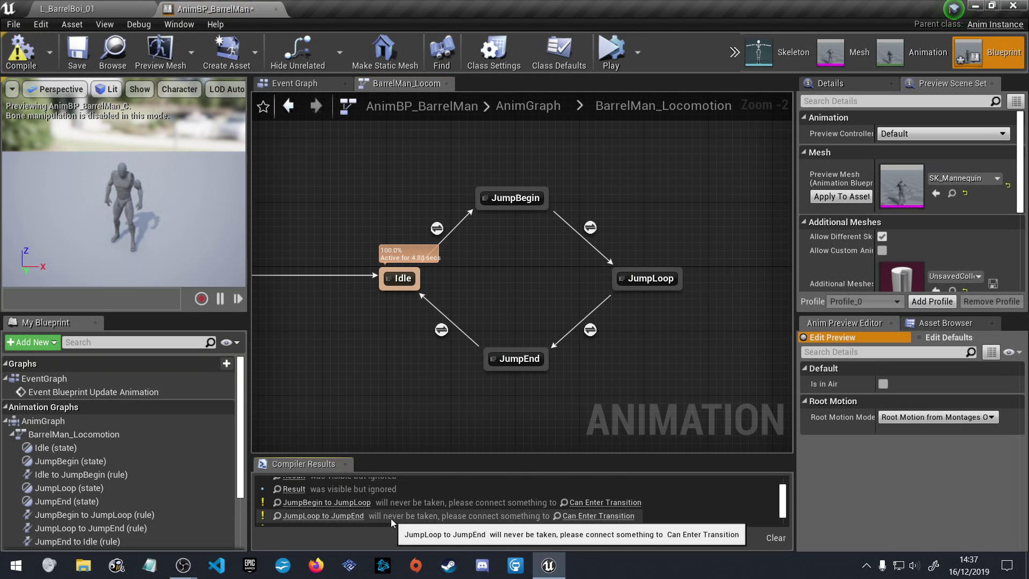
pyautogui.scroll(-2, 391, 519)
pyautogui.scroll(3, 393, 512)
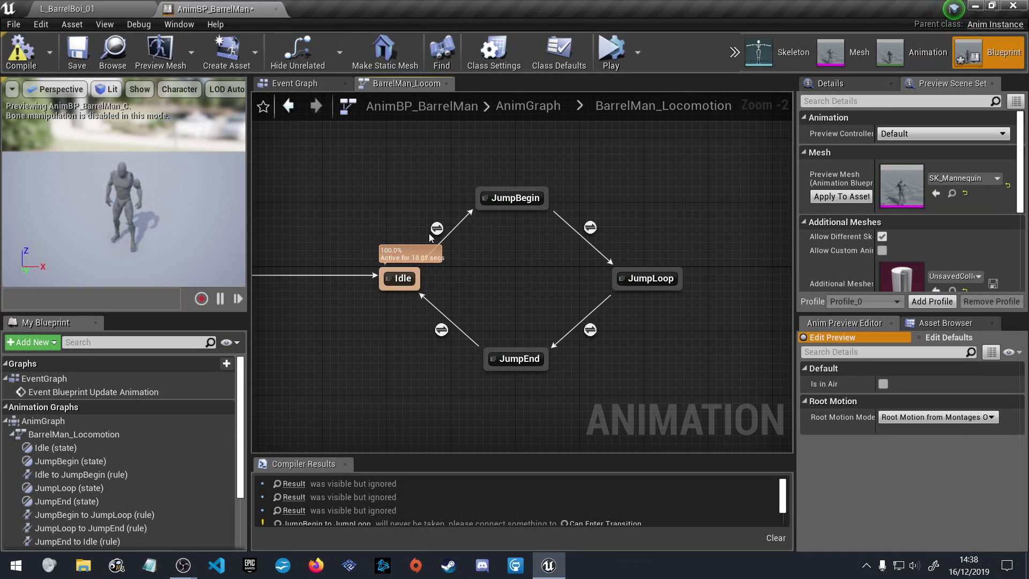
# Open the Idle state, test the Is in Air preview value on and off, and return to the BarrelMan_Locomotion graph
pyautogui.doubleClick(409, 275)
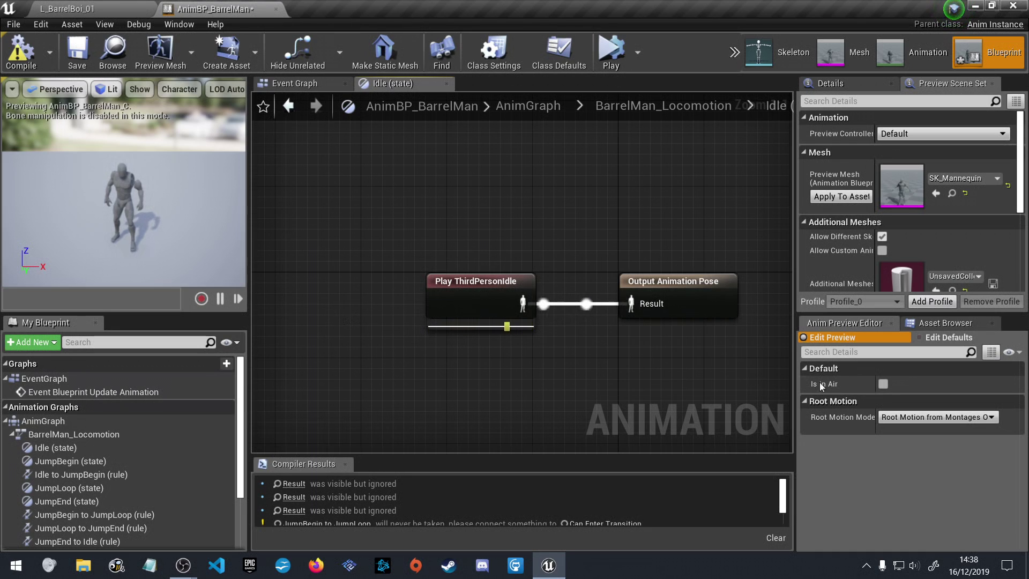
pyautogui.click(883, 384)
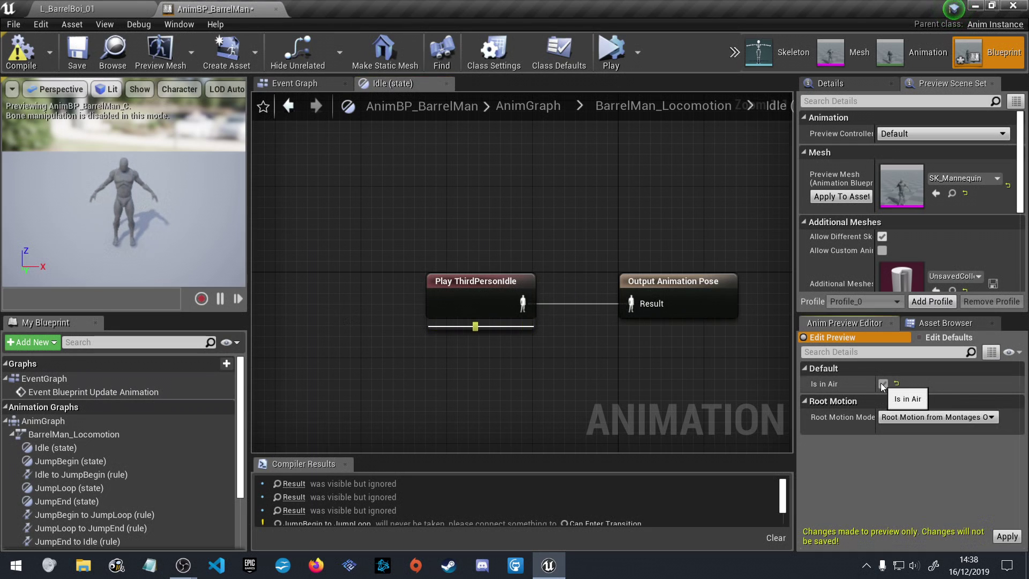
pyautogui.click(883, 384)
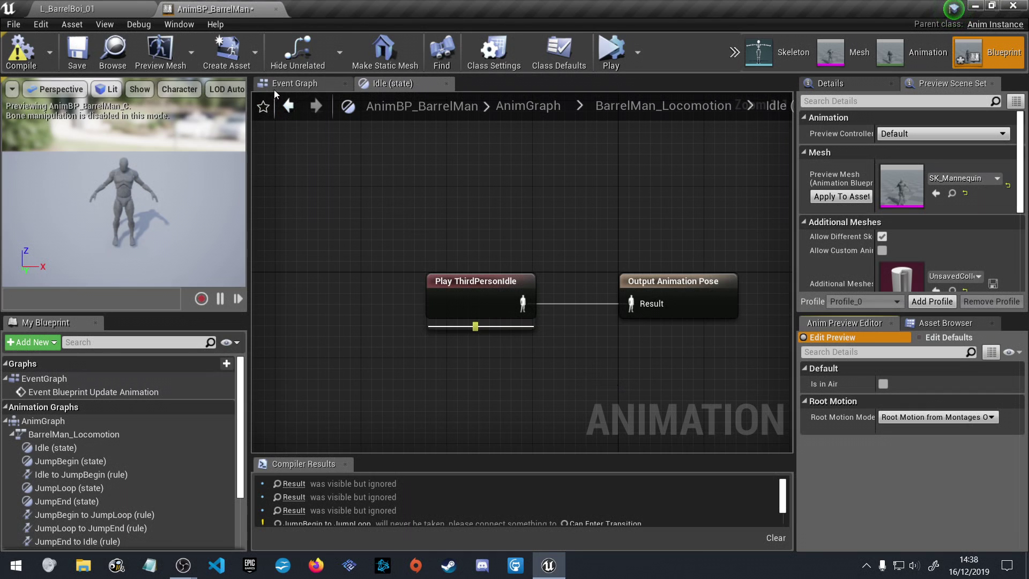
pyautogui.click(665, 106)
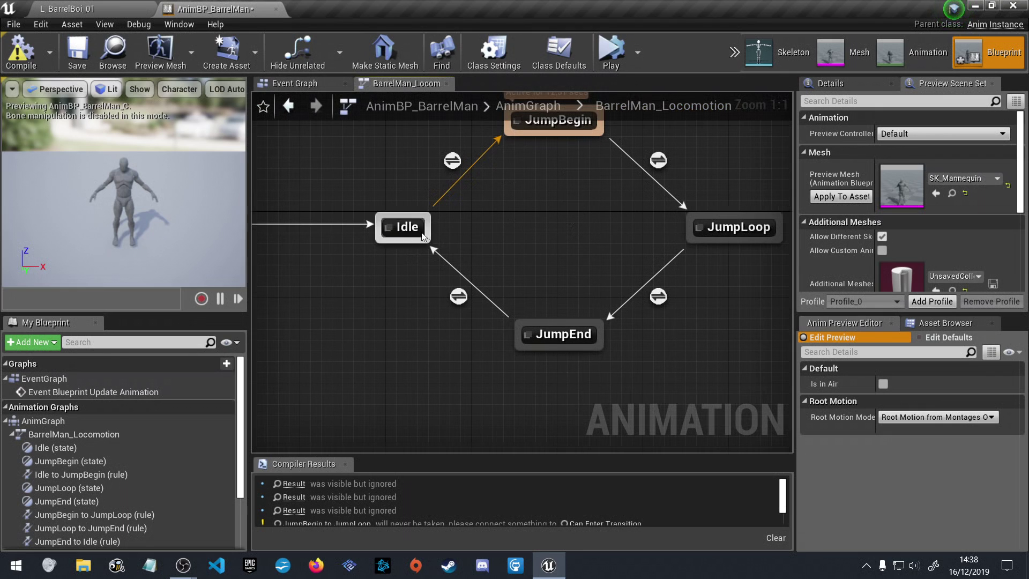
pyautogui.moveTo(375, 195); pyautogui.dragTo(410, 217, button='right')
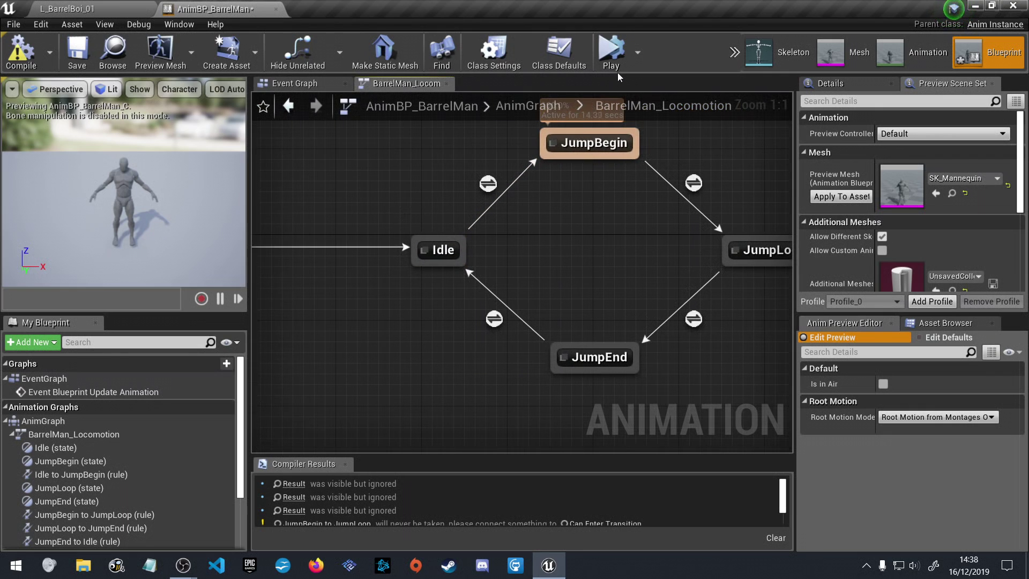
pyautogui.moveTo(587, 210); pyautogui.dragTo(581, 266, button='right')
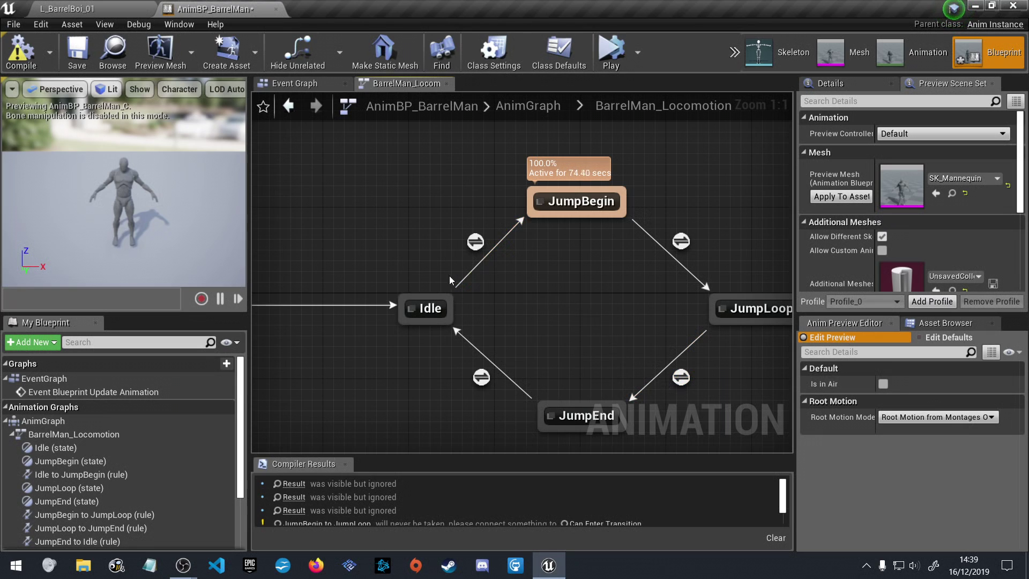
# Inspect the states and the JumpBegin to JumpLoop transition rule, returning to the BarrelMan_Locomotion graph
pyautogui.moveTo(476, 242)
pyautogui.moveTo(551, 200)
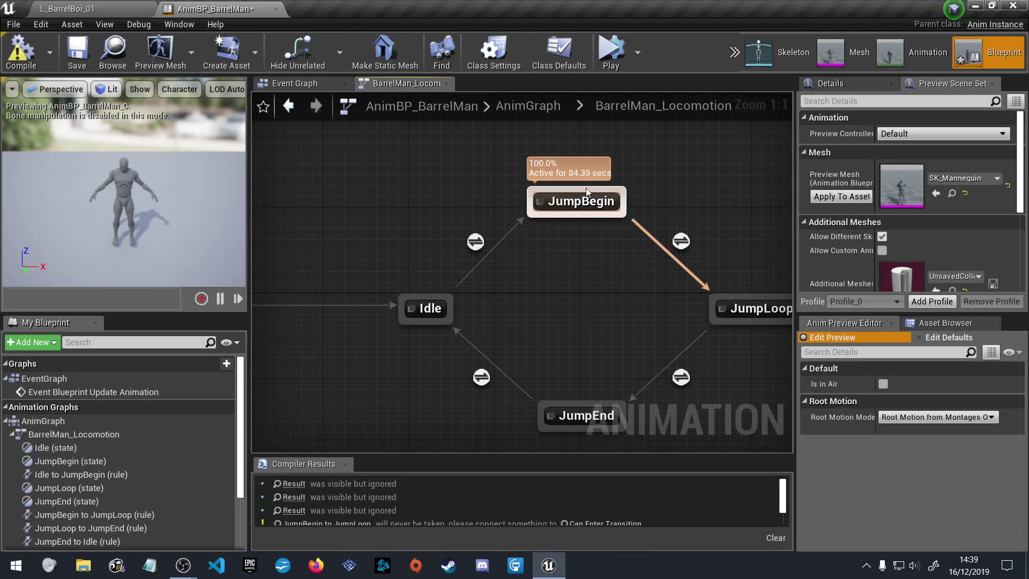
pyautogui.moveTo(753, 301)
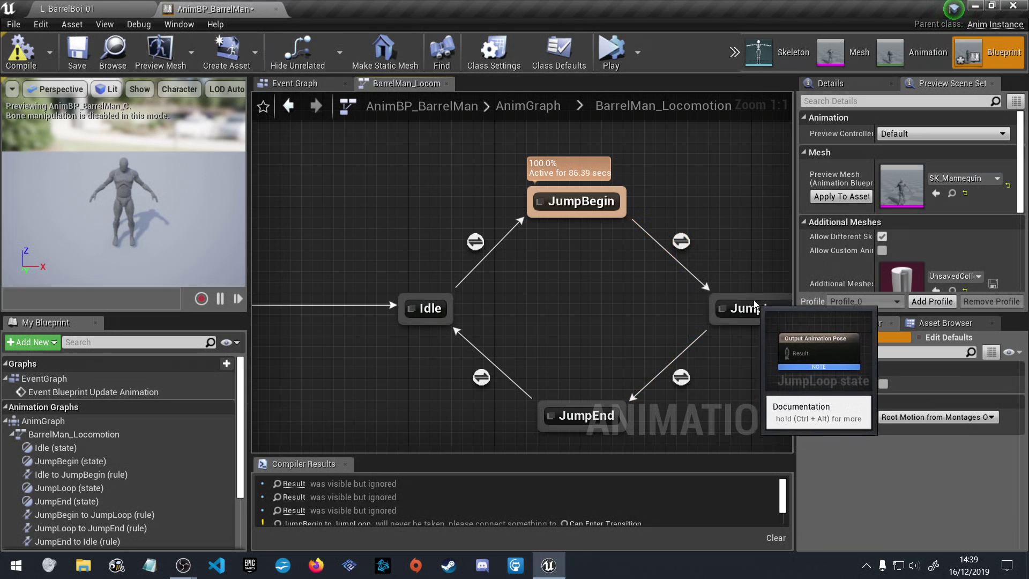
pyautogui.moveTo(683, 243)
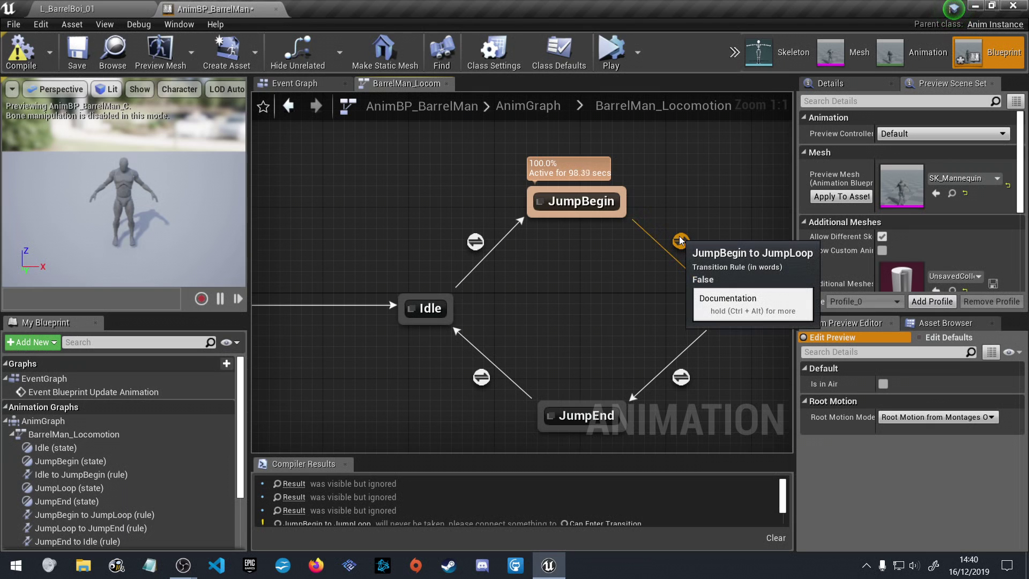
pyautogui.doubleClick(681, 241)
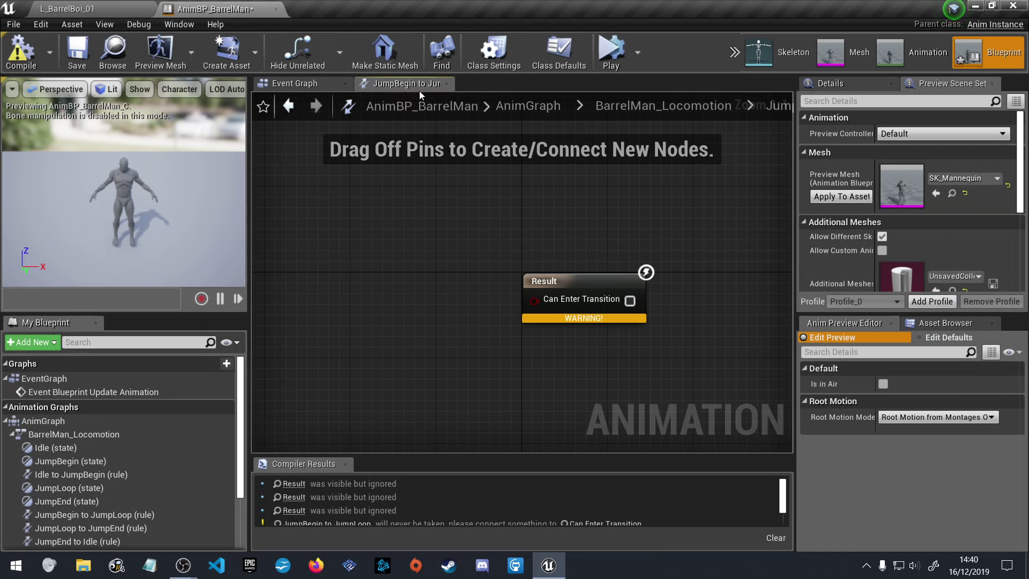
pyautogui.click(673, 107)
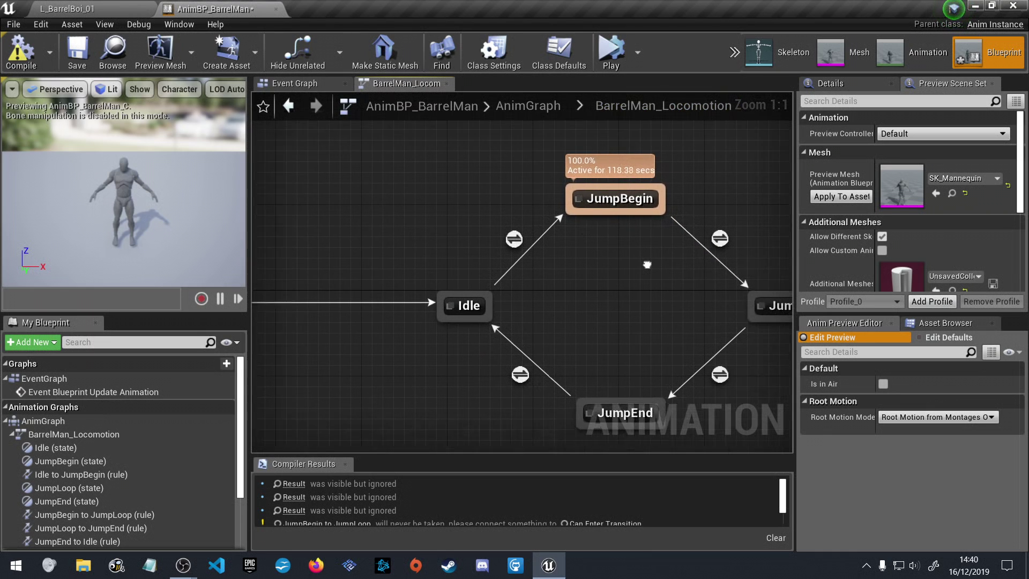
# Open the JumpBegin state graph and browse to the Mannequin Animations folder in the level editor
pyautogui.doubleClick(601, 204)
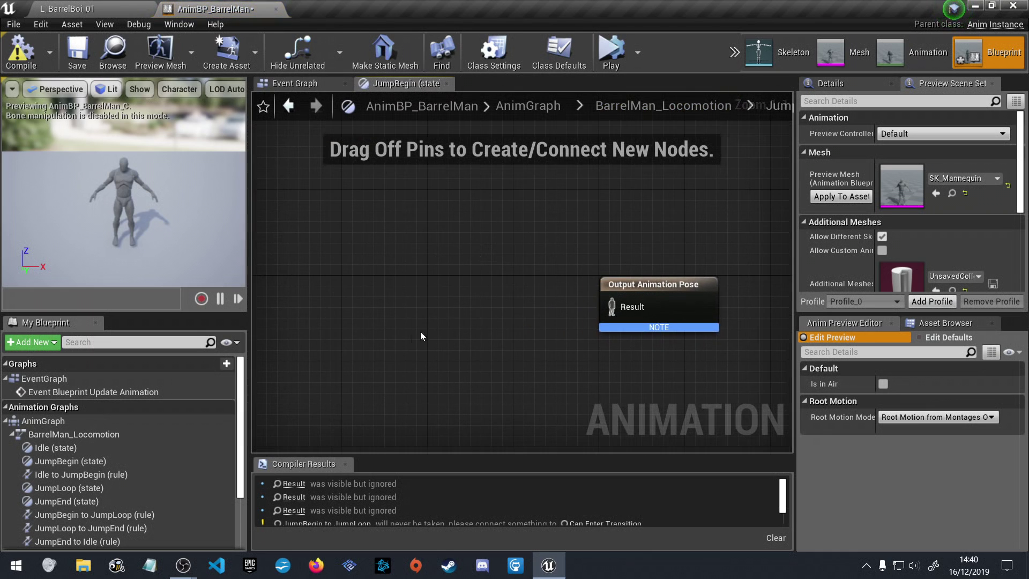
pyautogui.click(67, 8)
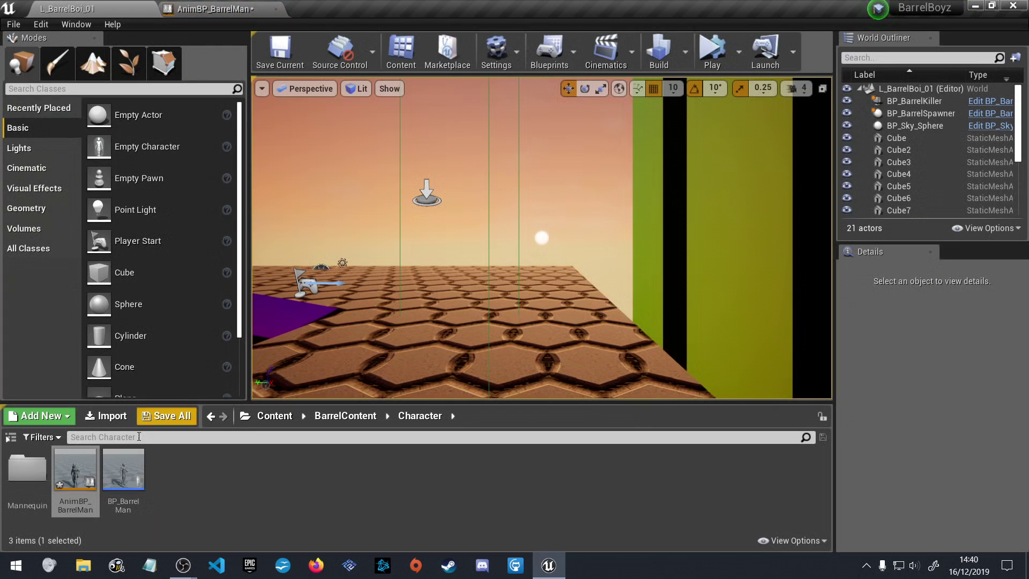
pyautogui.doubleClick(32, 466)
pyautogui.doubleClick(27, 470)
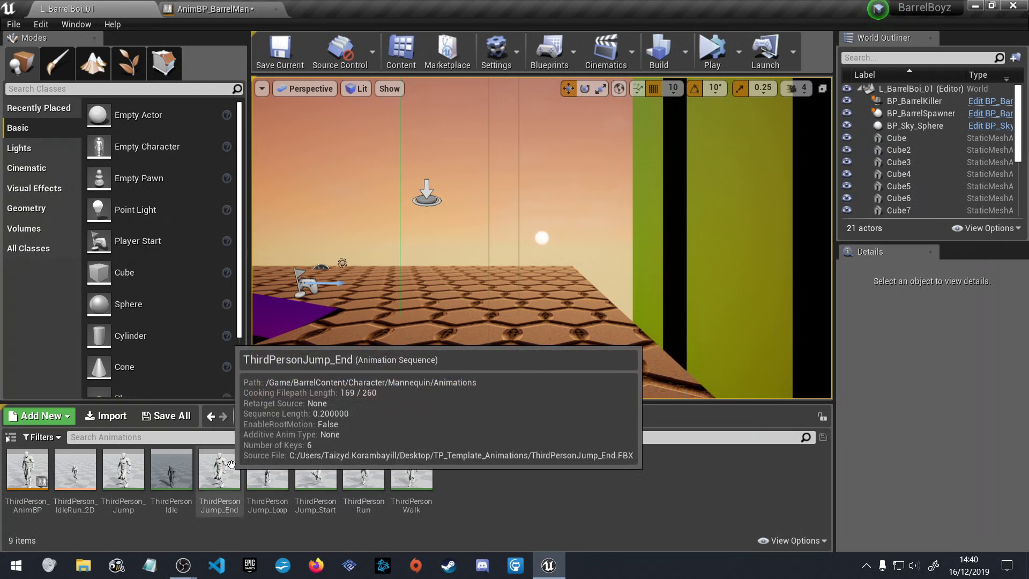
# Retarget the ThirdPersonJump_Start animation to SK_Mannequin_Skeleton and close its editor
pyautogui.doubleClick(333, 471)
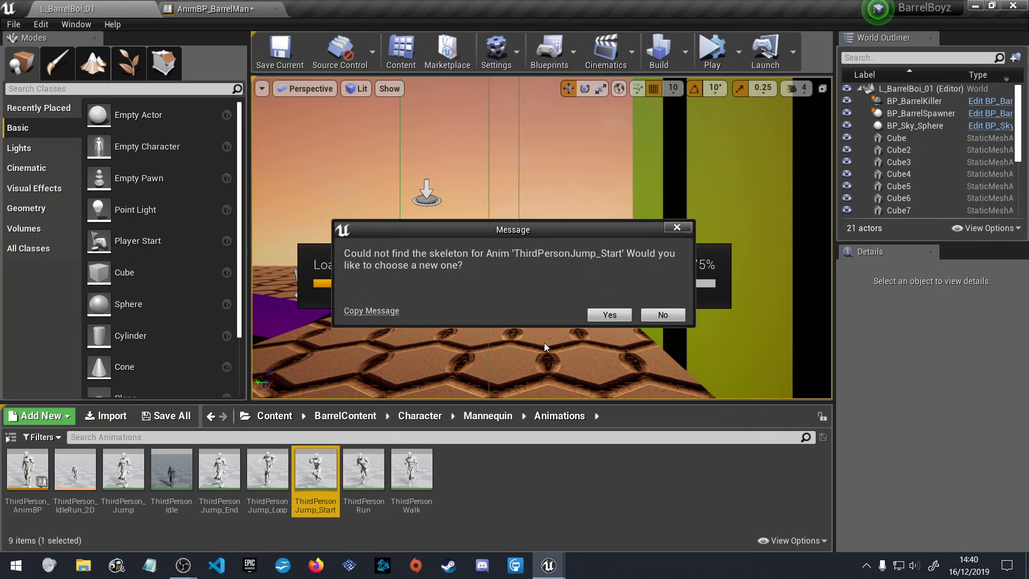
pyautogui.click(609, 315)
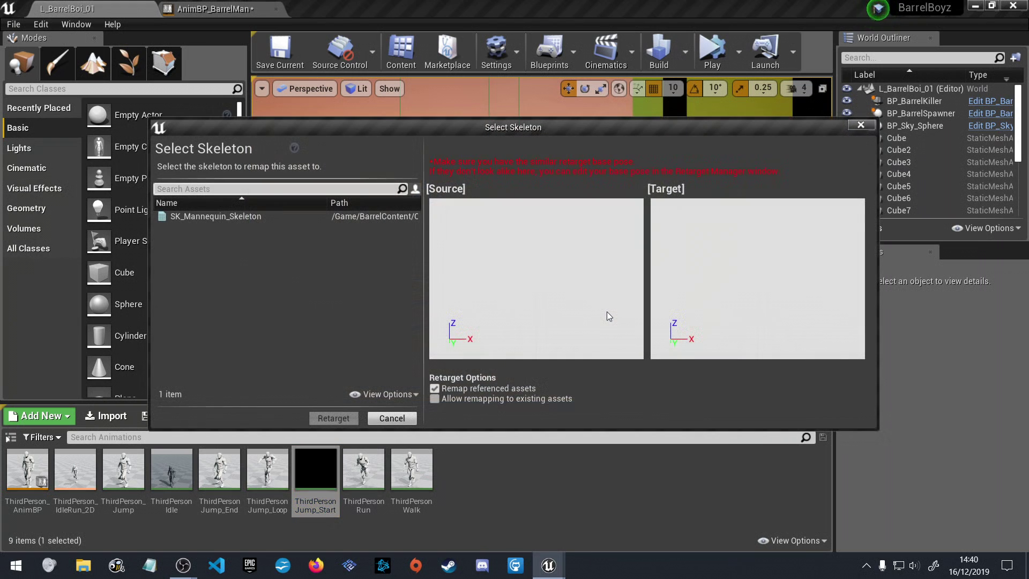
pyautogui.click(249, 217)
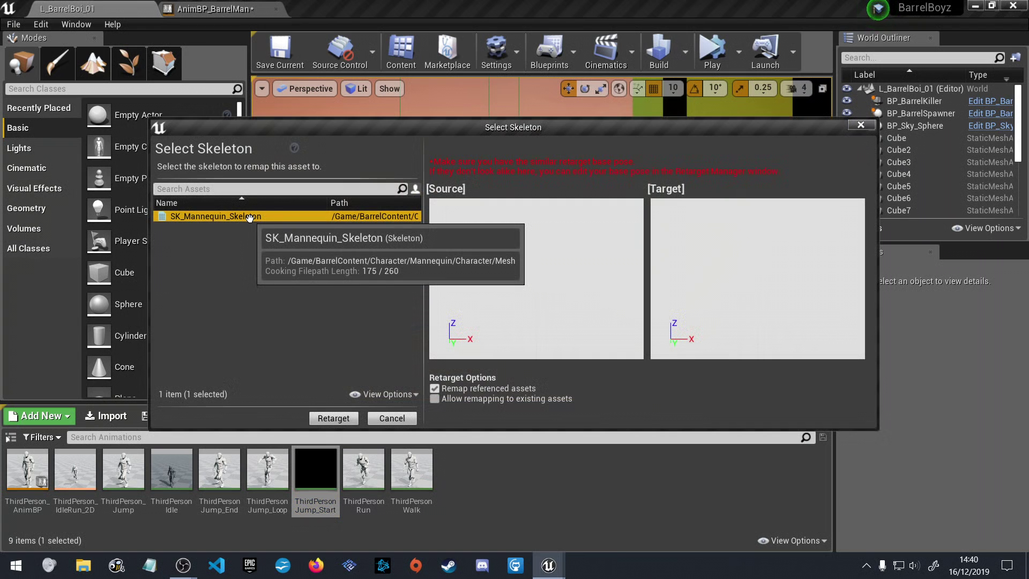
pyautogui.click(326, 414)
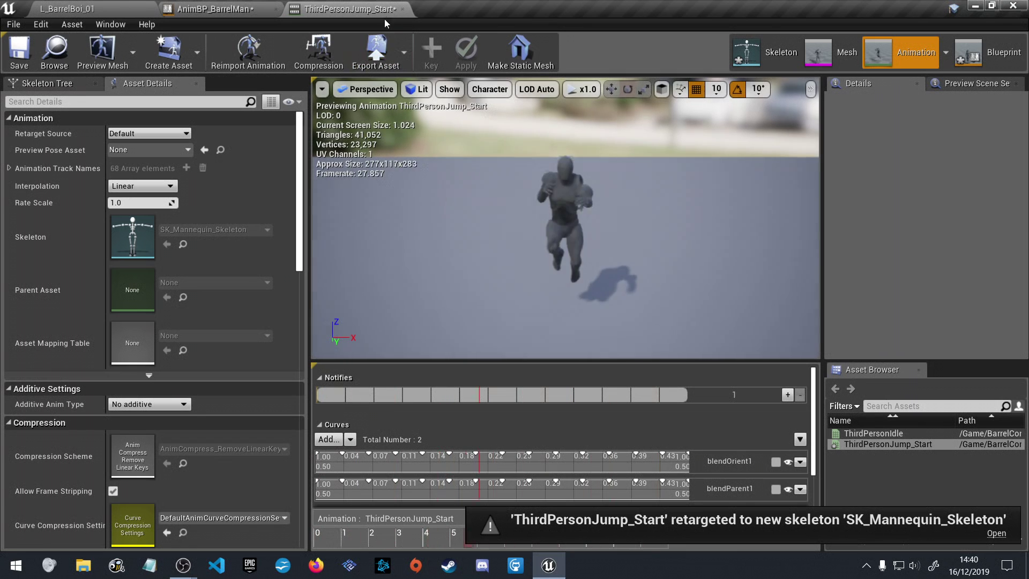
pyautogui.click(407, 9)
pyautogui.click(91, 9)
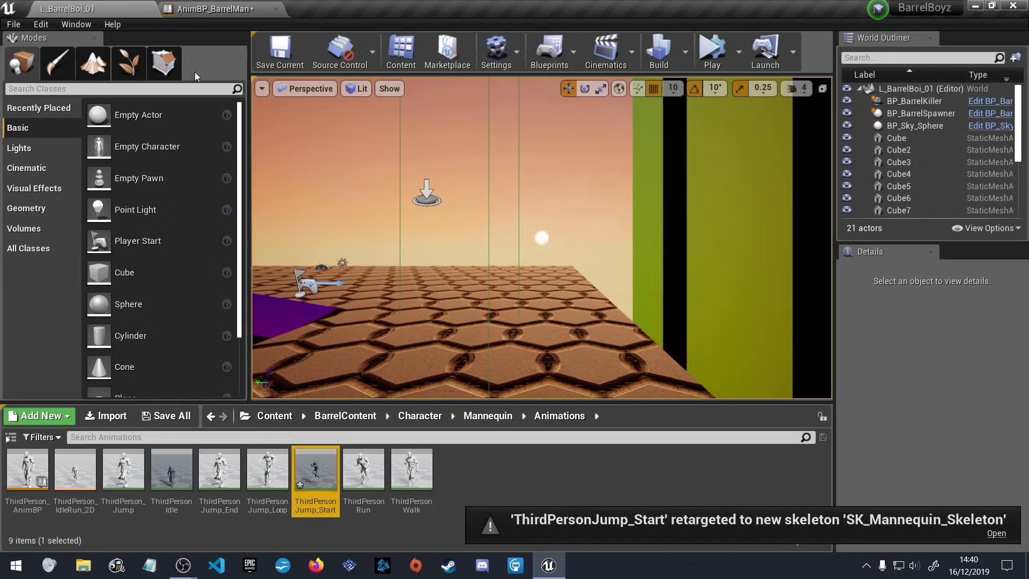
# Detach AnimBP_BarrelMan beside the content browser and add ThirdPersonJump_Start to the JumpBegin state, wired to the output pose
pyautogui.click(212, 11)
pyautogui.moveTo(213, 12); pyautogui.dragTo(1024, 127)
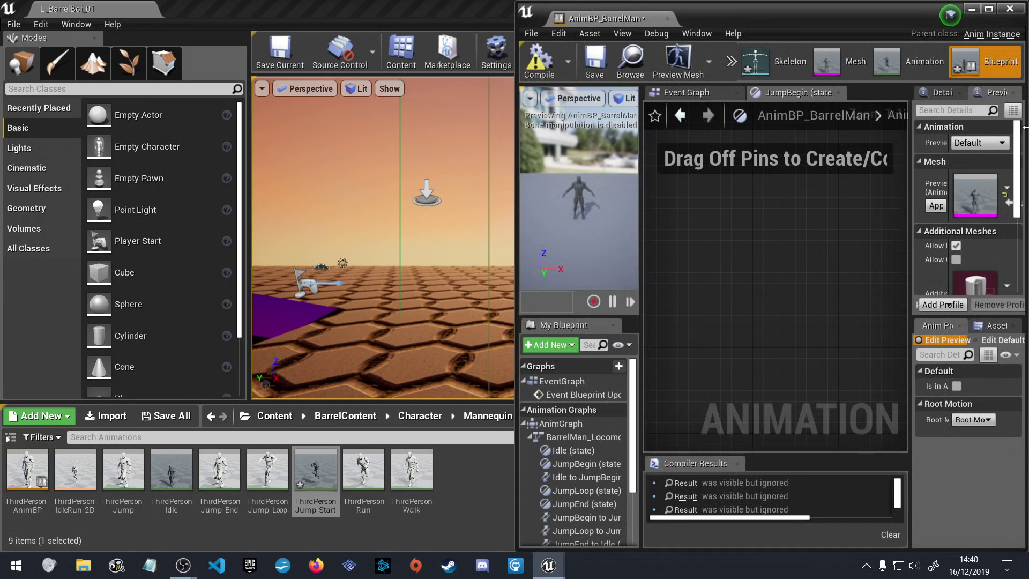
pyautogui.moveTo(772, 343); pyautogui.dragTo(783, 342)
pyautogui.moveTo(796, 341); pyautogui.dragTo(646, 379, button='right')
pyautogui.moveTo(707, 389); pyautogui.dragTo(717, 358, button='right')
pyautogui.moveTo(314, 469); pyautogui.dragTo(698, 288)
pyautogui.moveTo(764, 294); pyautogui.dragTo(825, 308)
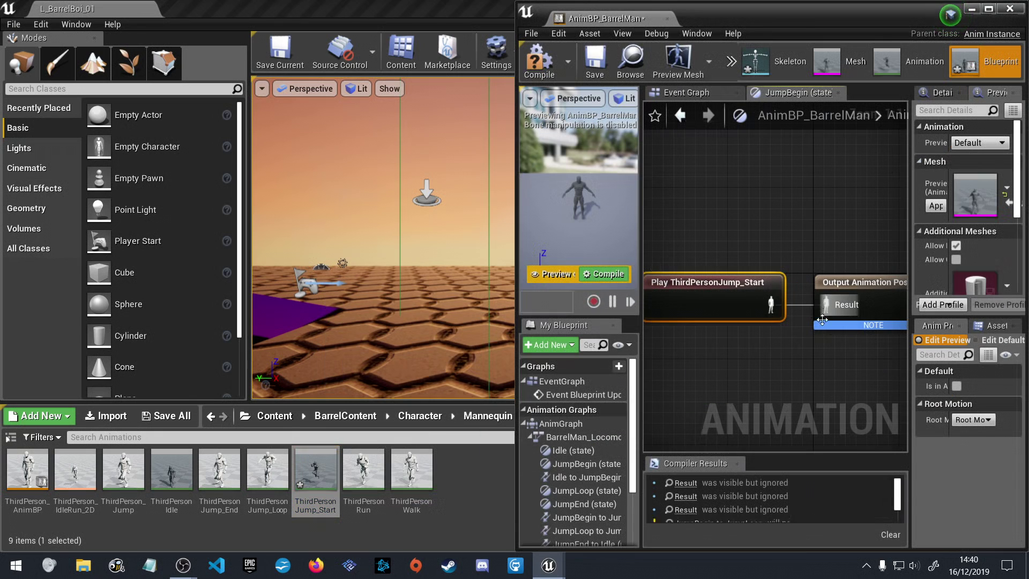
# Compile and save AnimBP_BarrelMan and return to the BarrelMan_Locomotion graph around the JumpLoop state
pyautogui.click(572, 65)
pyautogui.moveTo(827, 134); pyautogui.dragTo(657, 202, button='right')
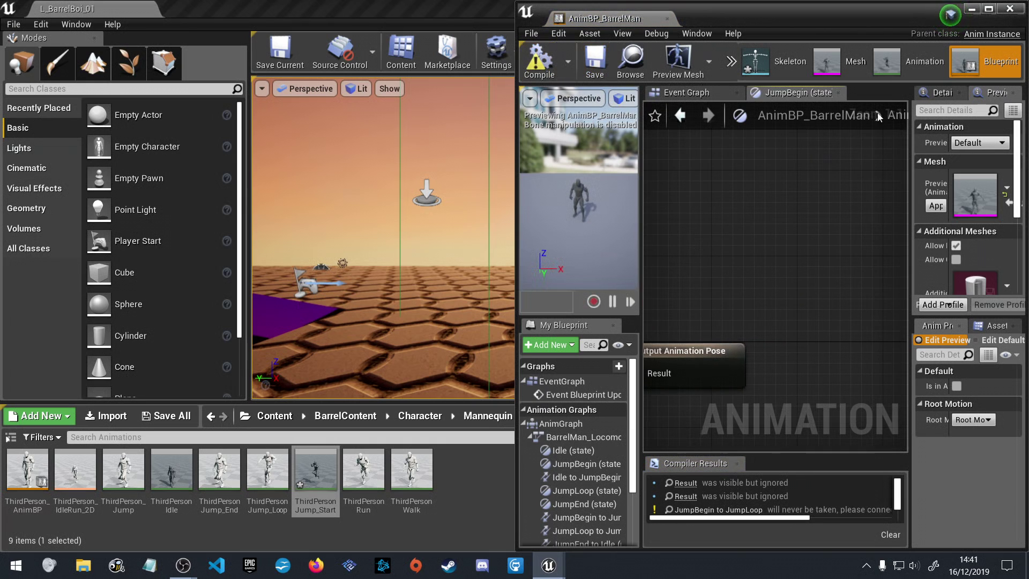
pyautogui.click(681, 115)
pyautogui.moveTo(825, 258); pyautogui.dragTo(679, 262, button='right')
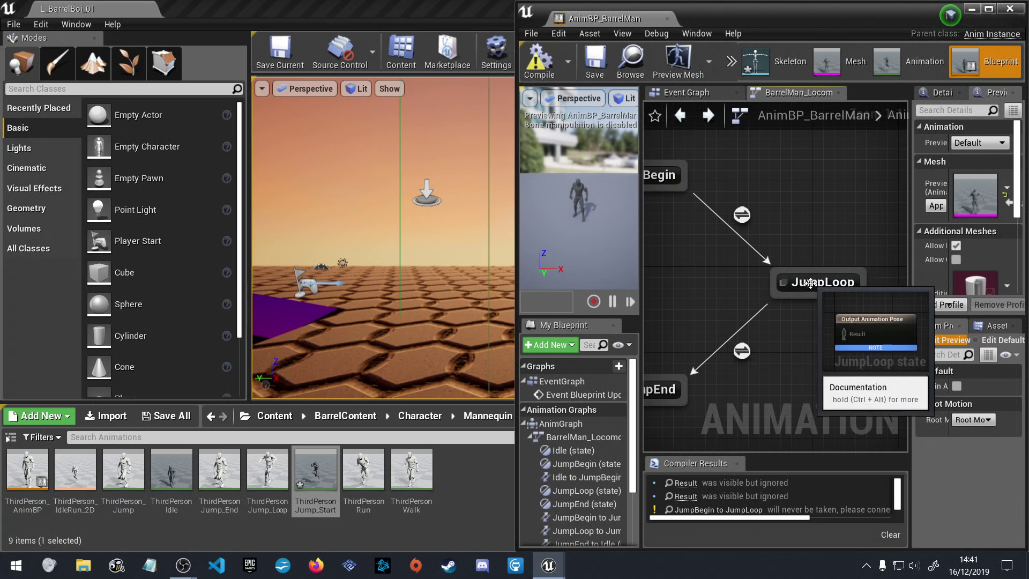
# Retarget the ThirdPersonJump_Loop animation to SK_Mannequin_Skeleton and save the retargeted jump animations
pyautogui.doubleClick(260, 484)
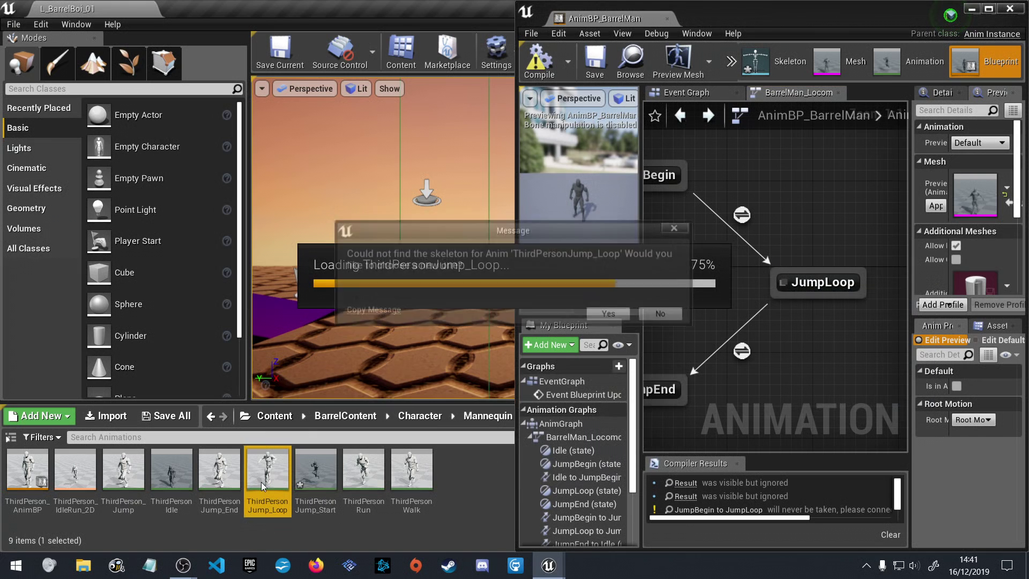
pyautogui.click(609, 315)
pyautogui.click(252, 216)
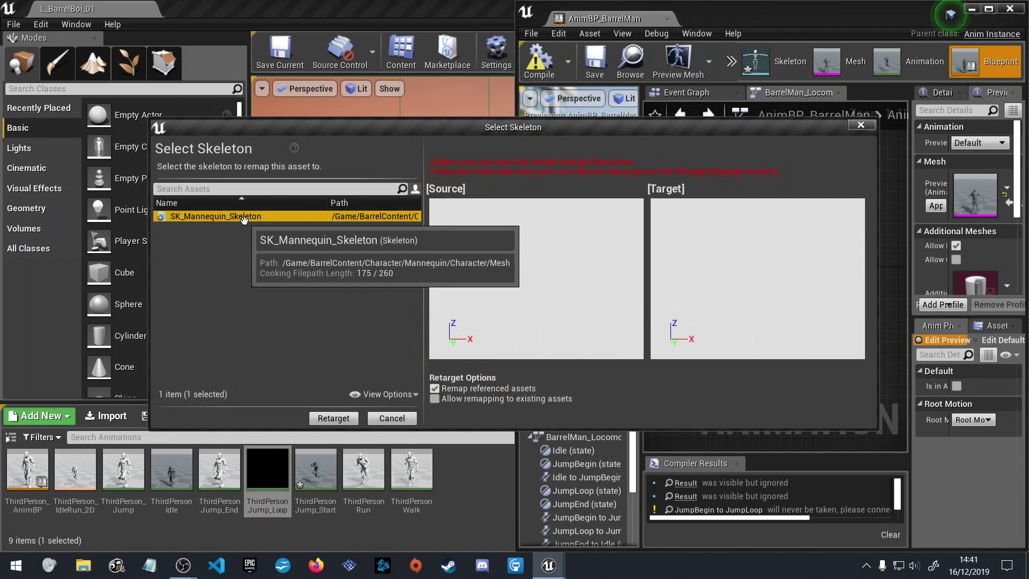
pyautogui.click(332, 418)
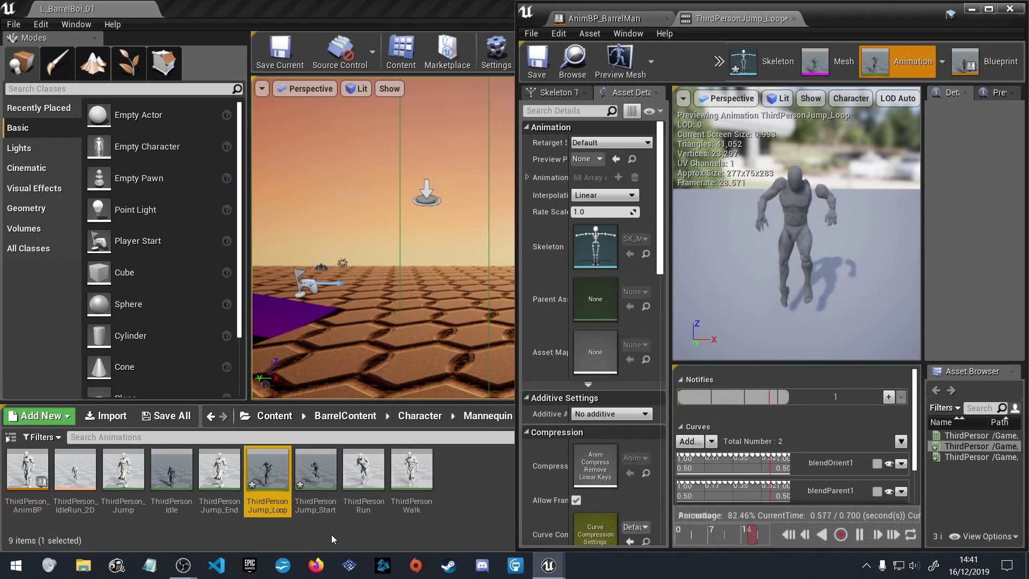
pyautogui.click(316, 471)
pyautogui.hotkey('ctrl', 's')
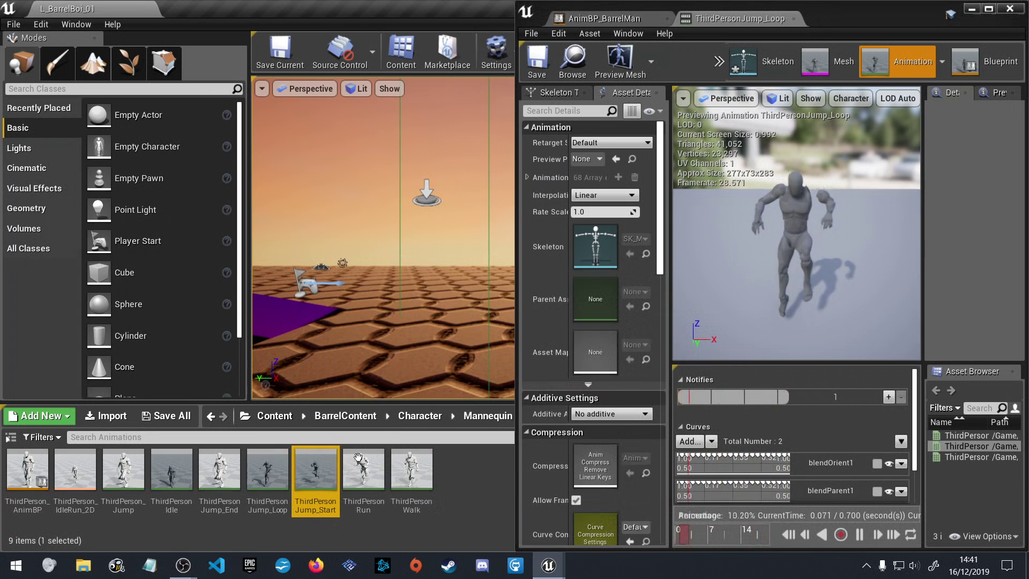
# Add ThirdPersonJump_Loop to the JumpLoop state, wire it to the output pose, then compile and save AnimBP_BarrelMan
pyautogui.click(793, 18)
pyautogui.doubleClick(801, 284)
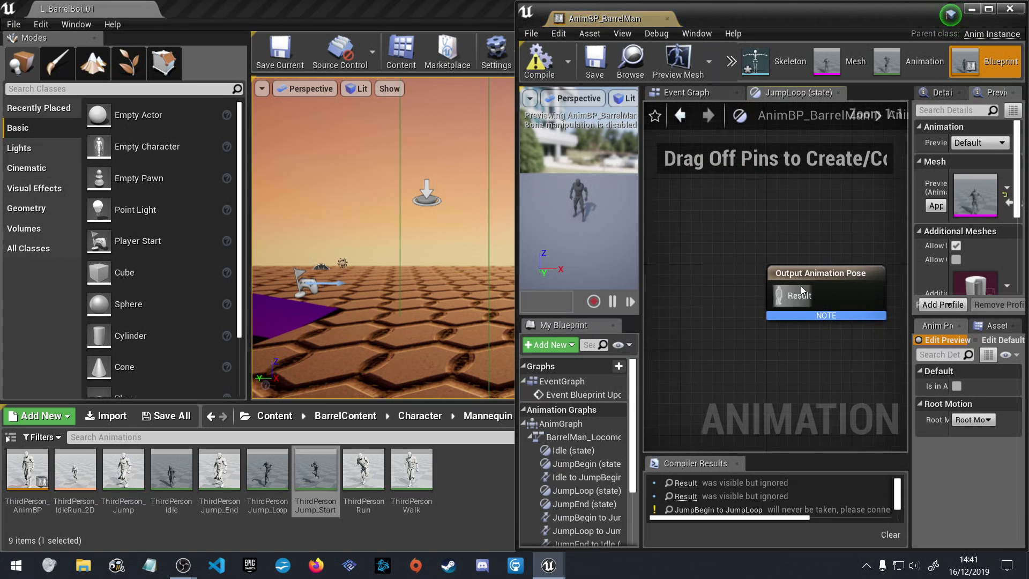
pyautogui.moveTo(269, 475); pyautogui.dragTo(682, 295)
pyautogui.moveTo(758, 305); pyautogui.dragTo(803, 307)
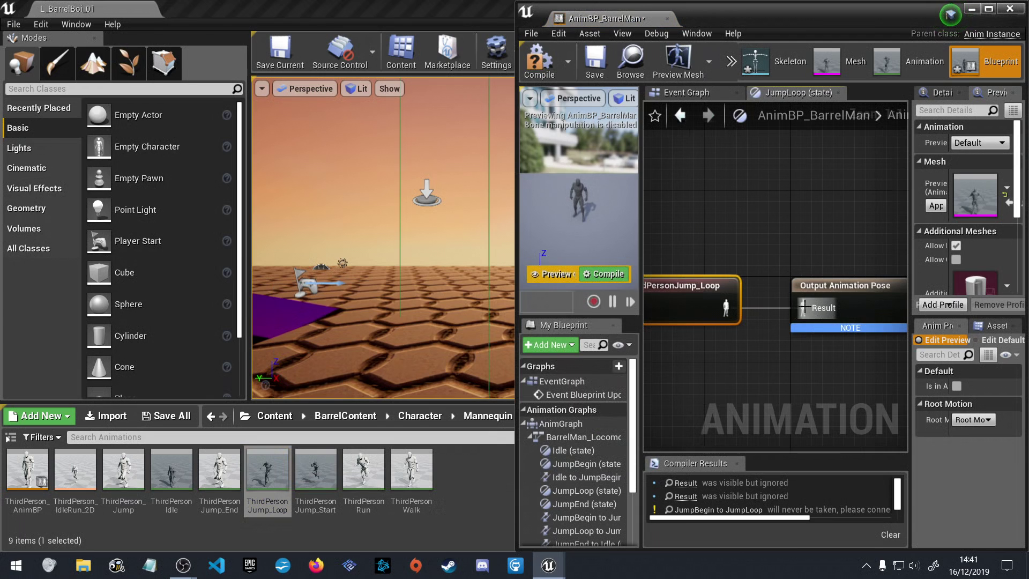
pyautogui.click(539, 59)
pyautogui.click(593, 62)
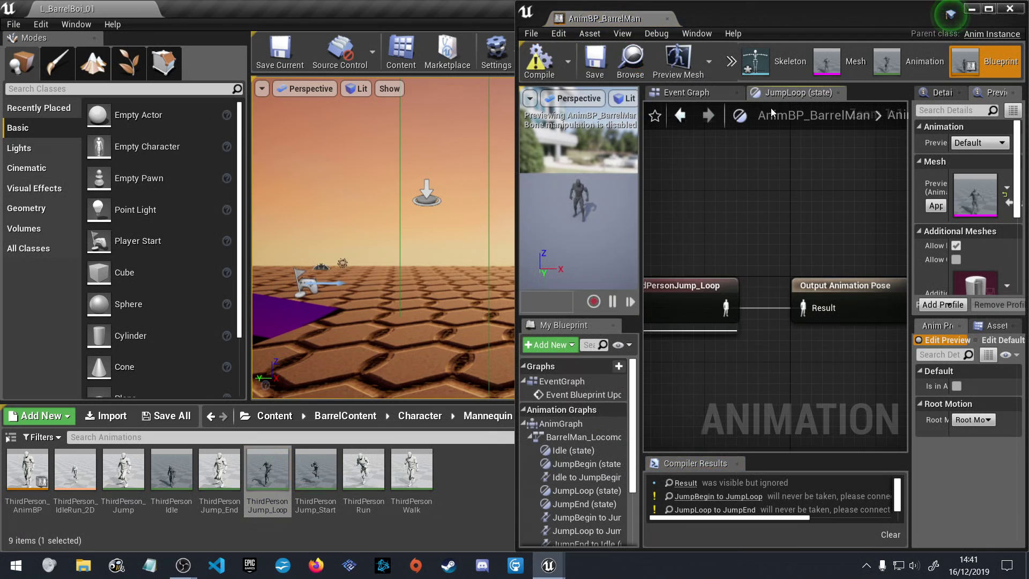
# Open the JumpEnd state and retarget the ThirdPersonJump_End animation to SK_Mannequin_Skeleton, closing its editor
pyautogui.click(680, 115)
pyautogui.doubleClick(751, 315)
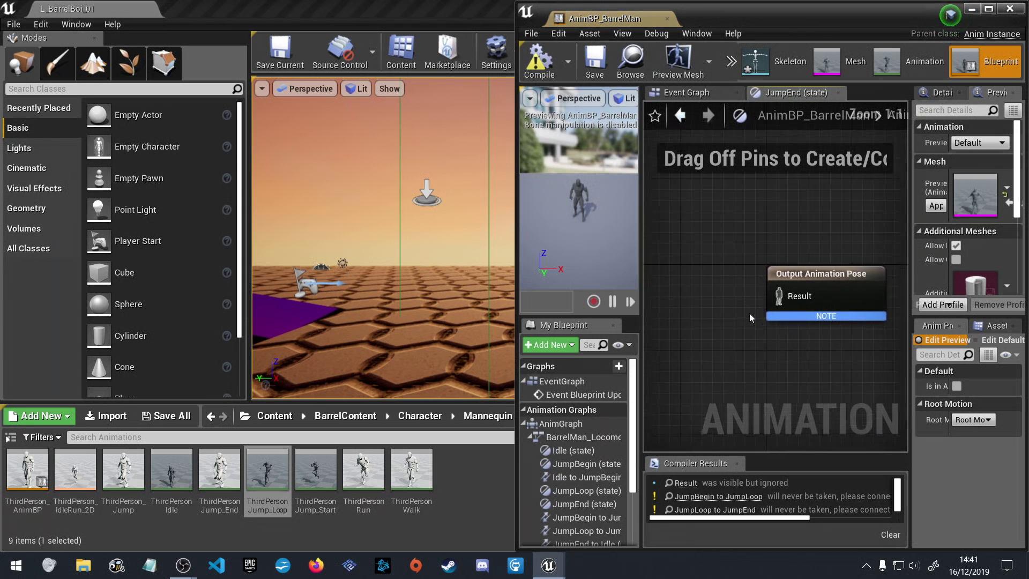
pyautogui.doubleClick(230, 475)
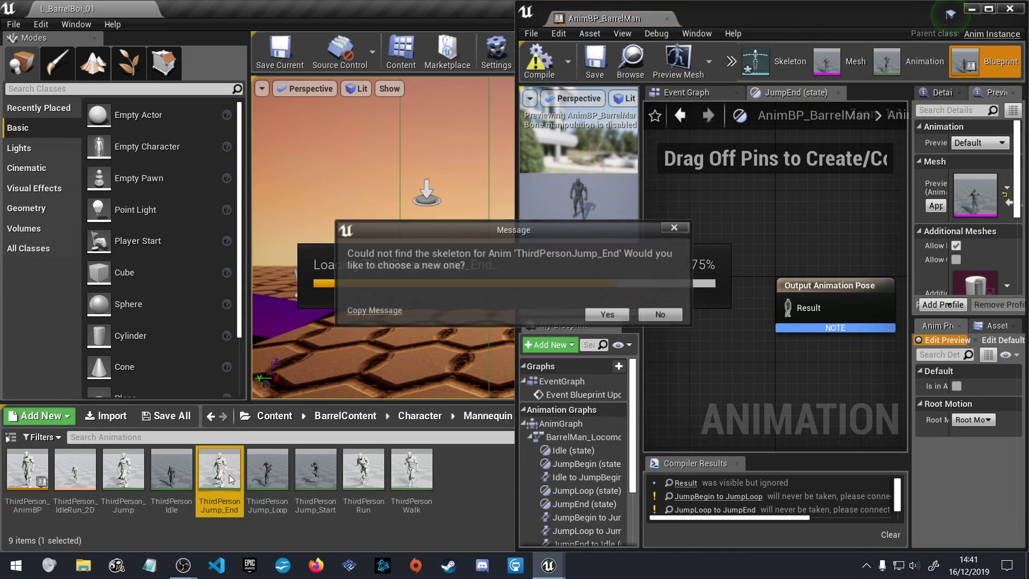
pyautogui.click(613, 316)
pyautogui.click(332, 216)
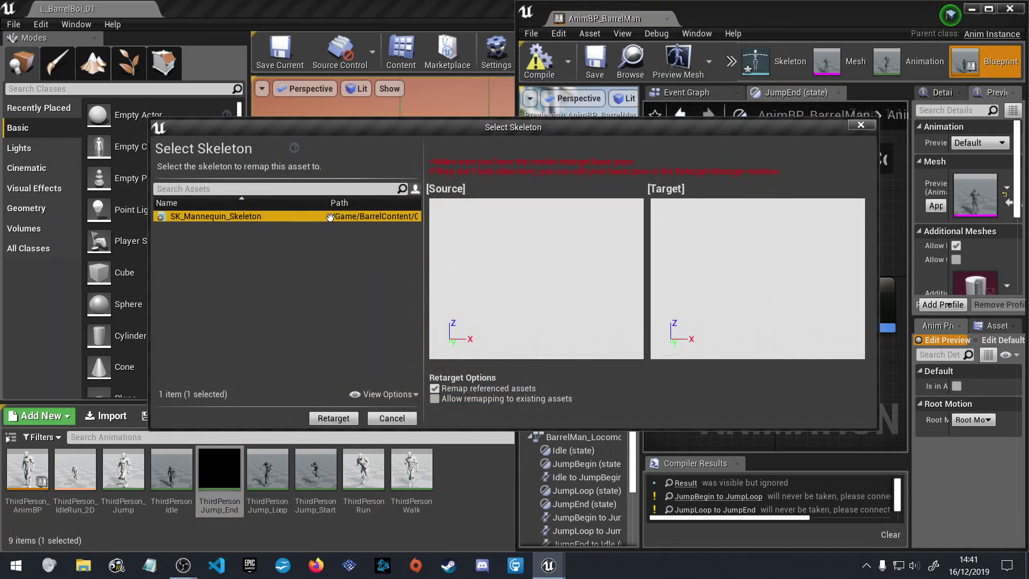
pyautogui.click(331, 418)
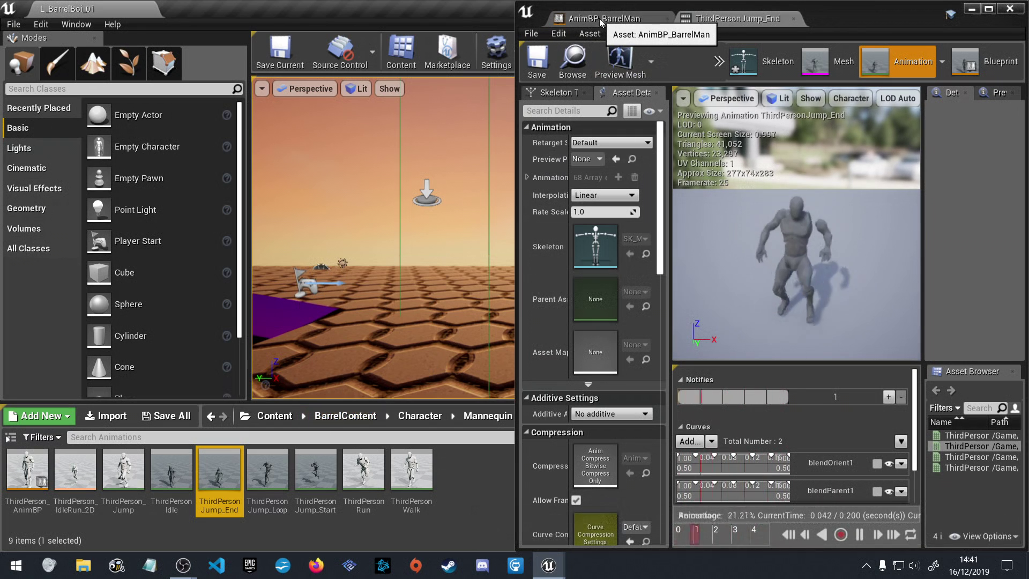
pyautogui.click(795, 19)
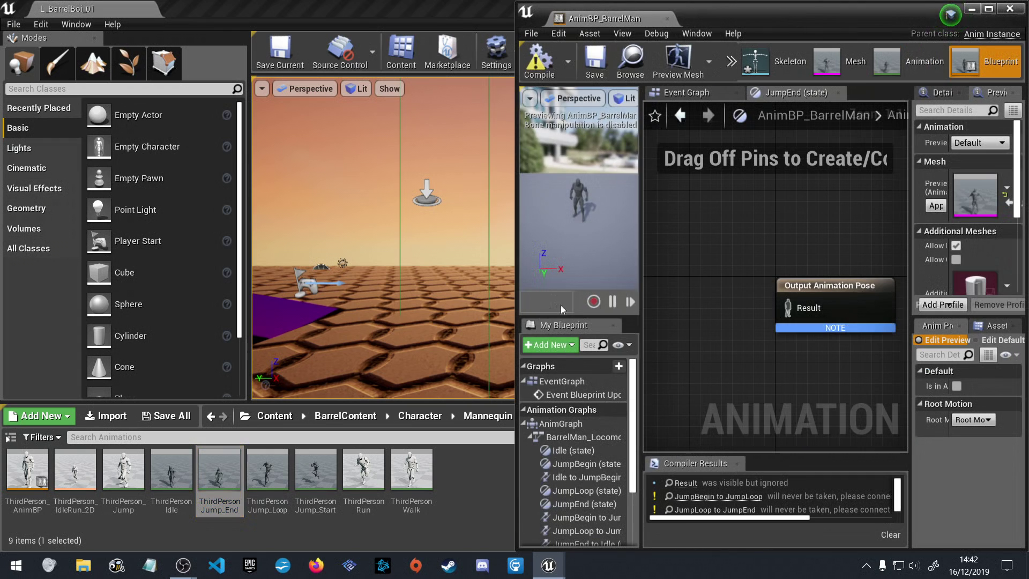
# Add ThirdPersonJump_End to the JumpEnd state, wire it to the output pose, and compile and save the blueprint
pyautogui.moveTo(223, 477); pyautogui.dragTo(671, 292)
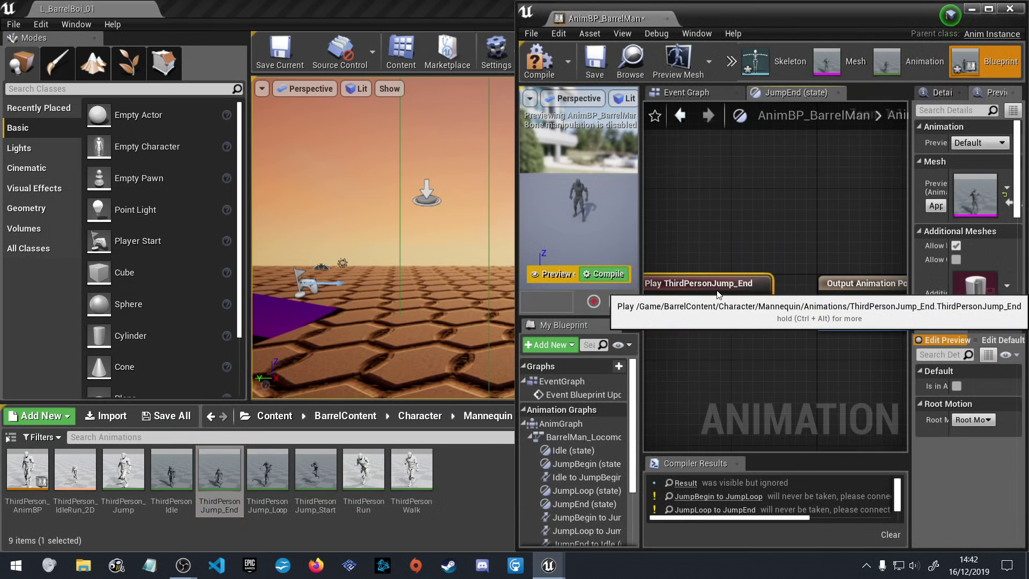
pyautogui.moveTo(758, 305); pyautogui.dragTo(837, 313)
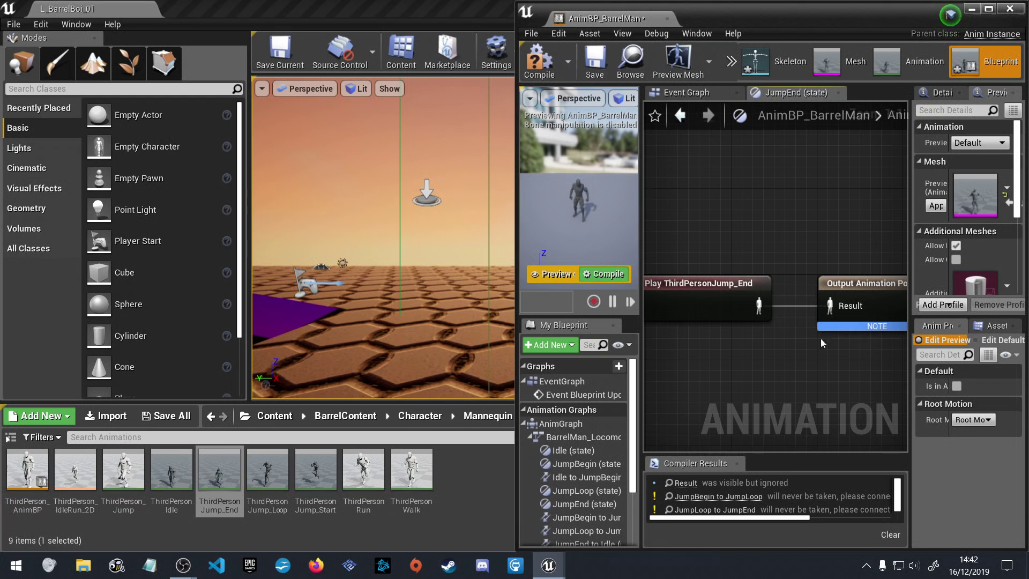
pyautogui.click(539, 60)
pyautogui.click(600, 54)
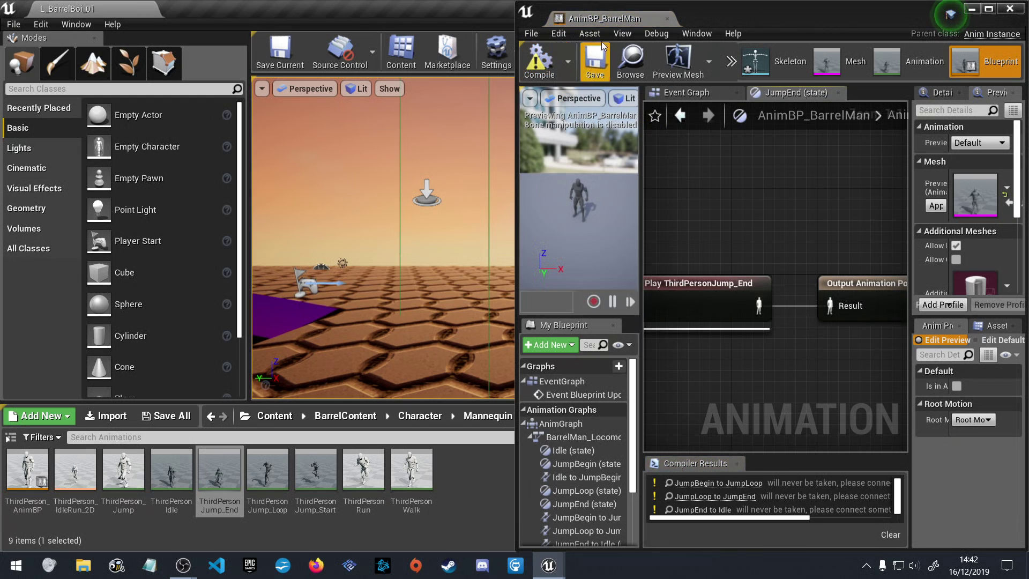
# Return to the BarrelMan_Locomotion graph and dock the AnimBP_BarrelMan editor back into the main window
pyautogui.click(680, 117)
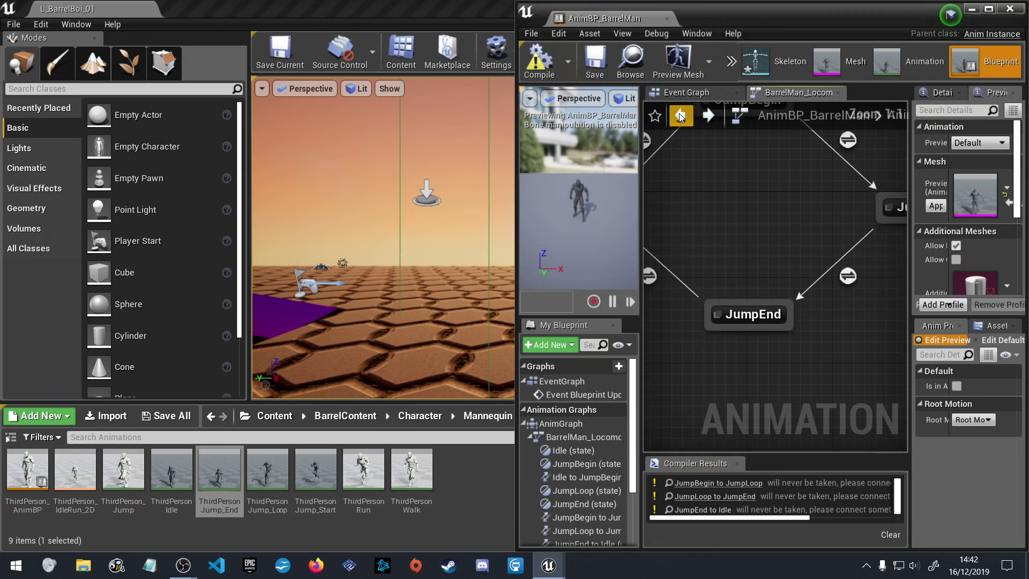
pyautogui.moveTo(744, 208); pyautogui.dragTo(713, 288, button='right')
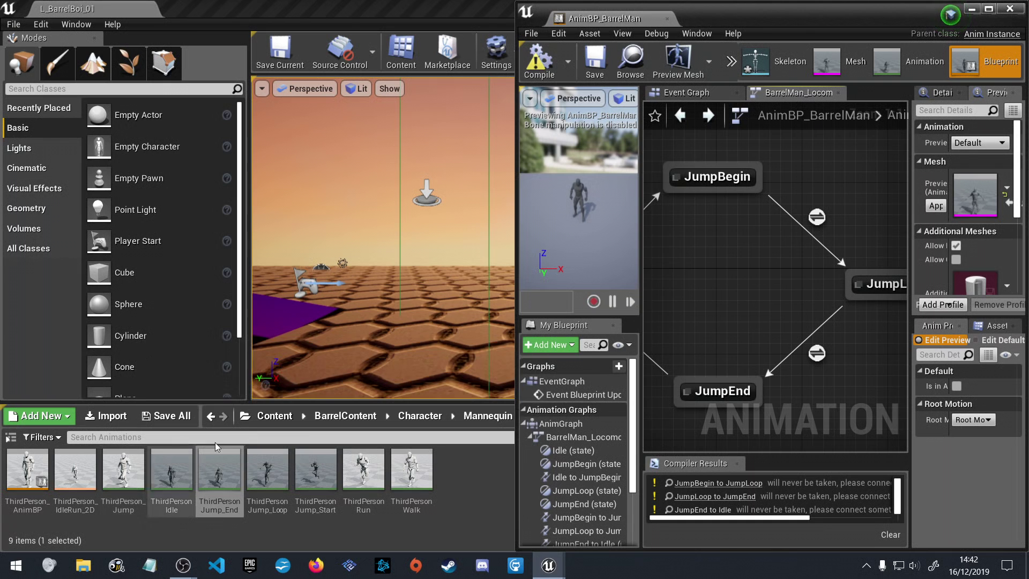
pyautogui.click(481, 36)
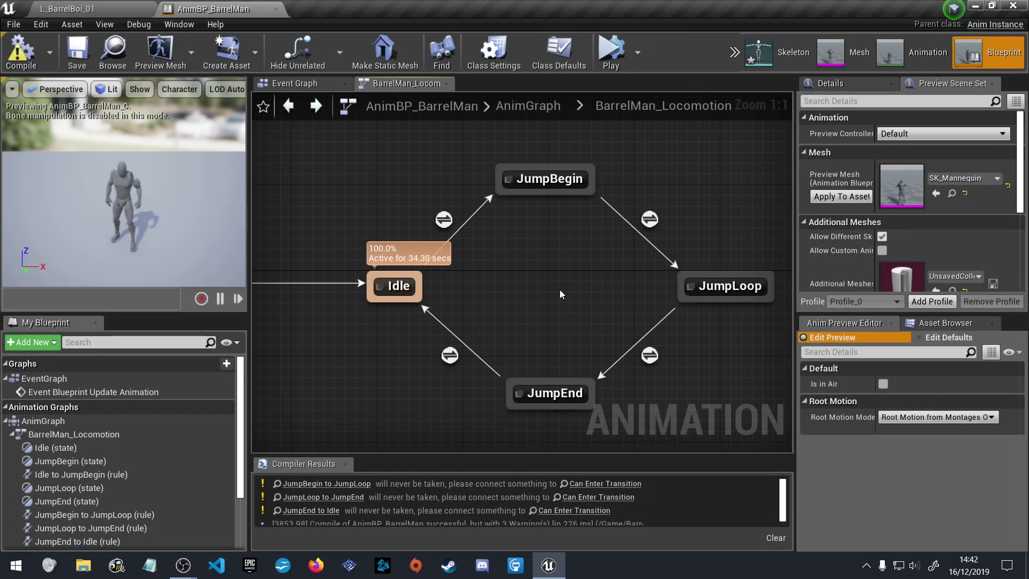
# Open the JumpBegin to JumpLoop transition rule and place a Time Remaining (ratio) node for ThirdPersonJump_Start left of the Result node
pyautogui.doubleClick(651, 219)
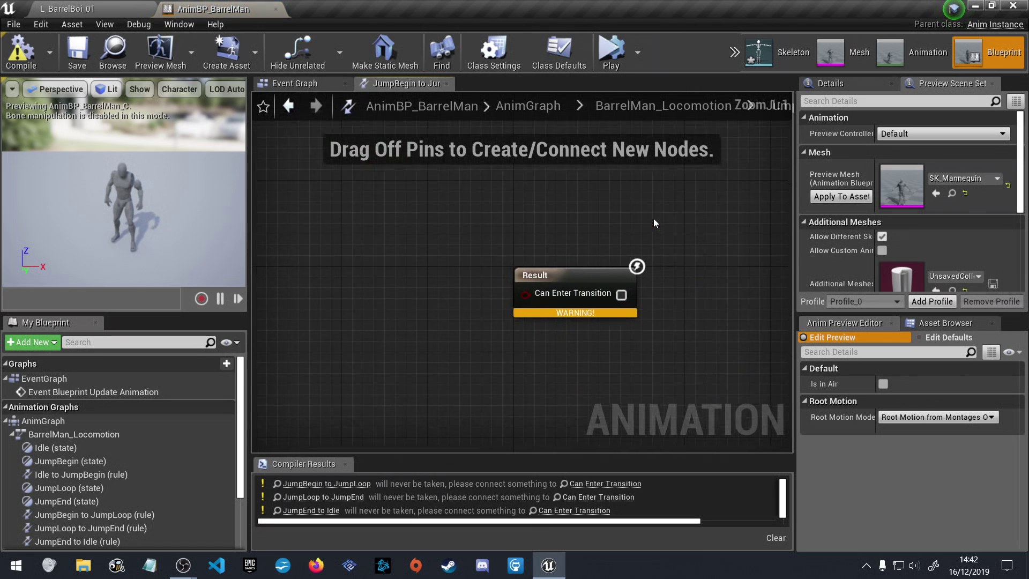
pyautogui.moveTo(409, 286); pyautogui.dragTo(521, 228, button='right')
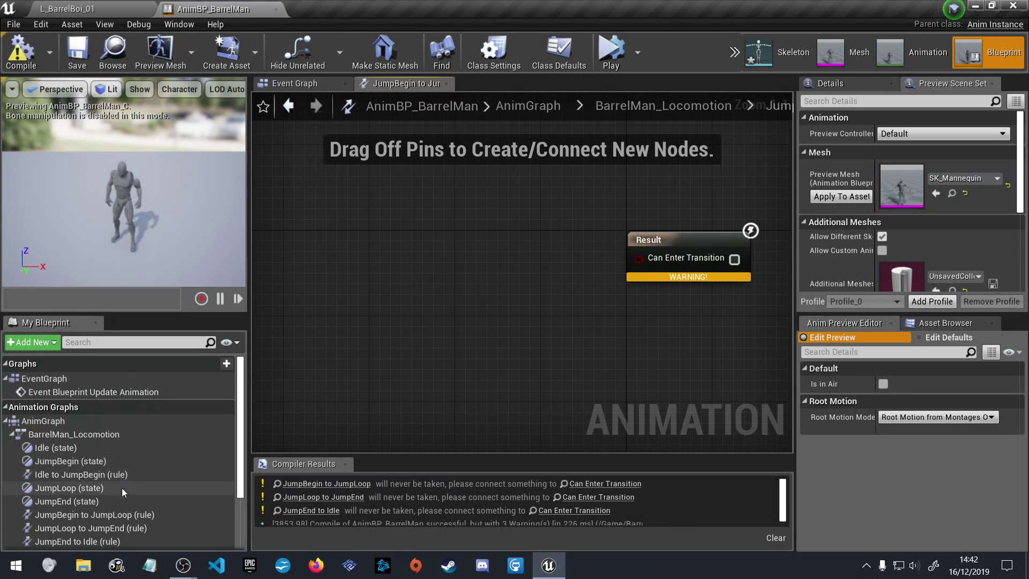
pyautogui.scroll(-2, 127, 496)
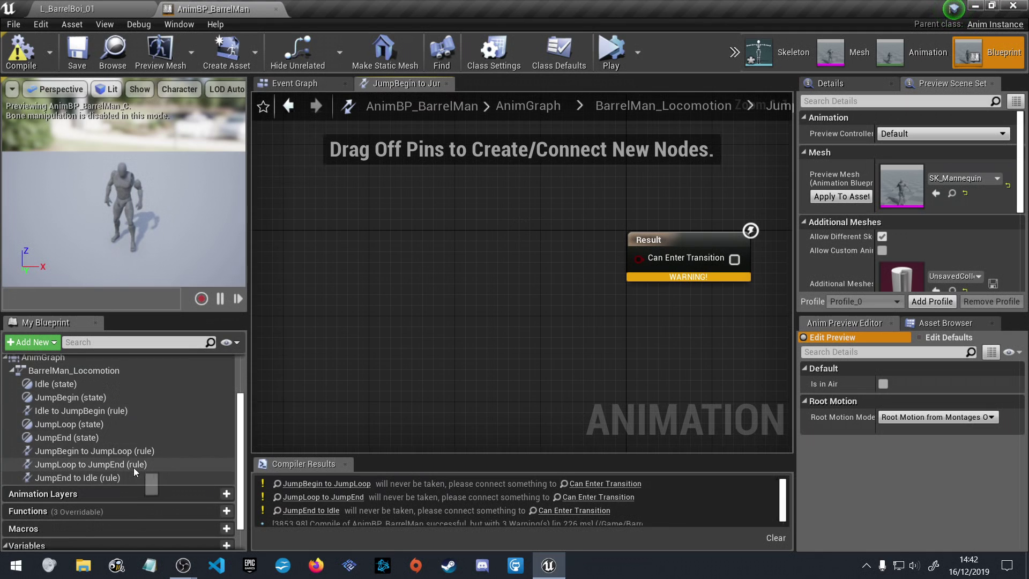
pyautogui.scroll(2, 133, 467)
pyautogui.scroll(-3, 95, 402)
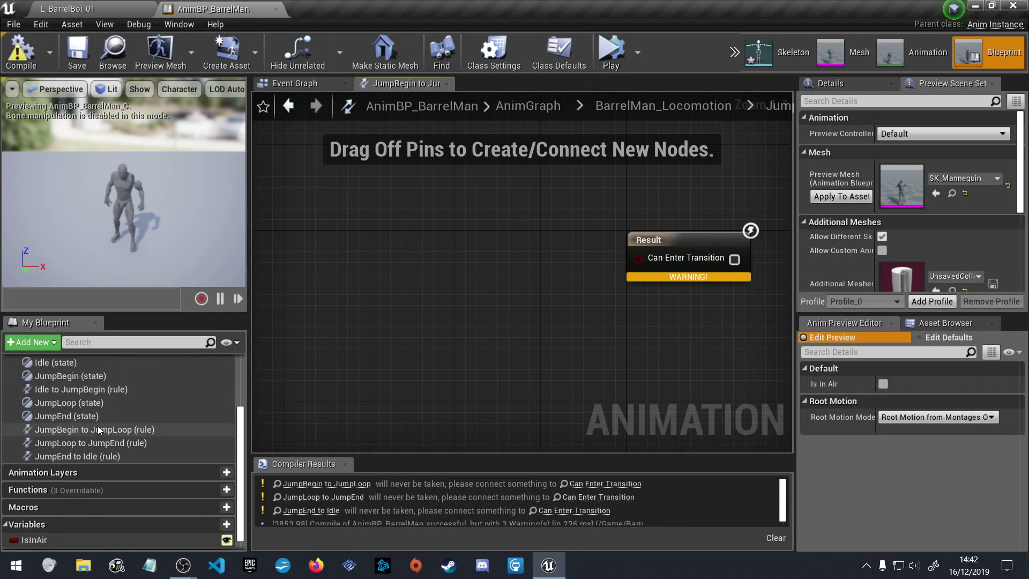
pyautogui.scroll(-1, 96, 488)
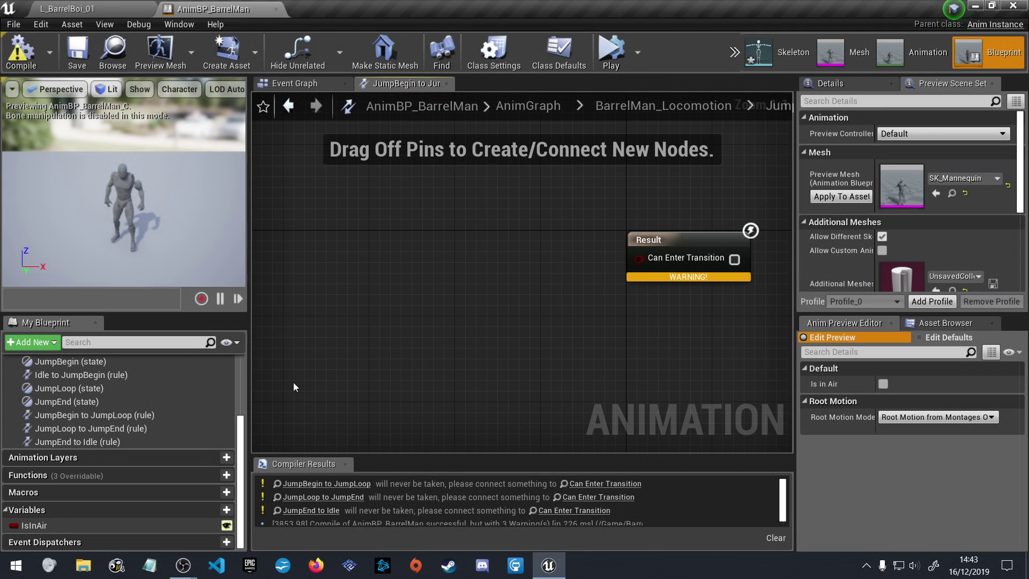
pyautogui.rightClick(359, 292)
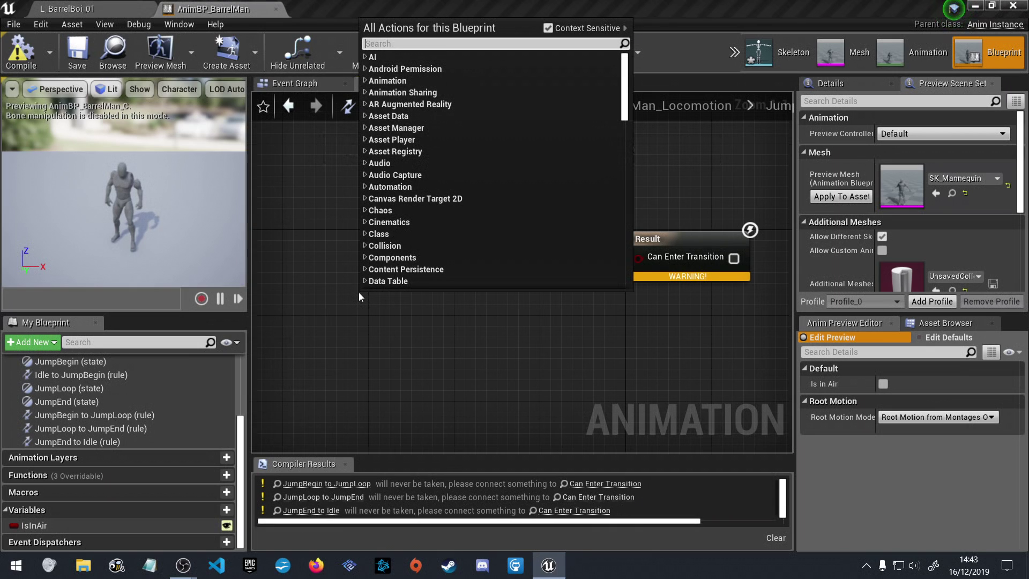
pyautogui.write('time remain')
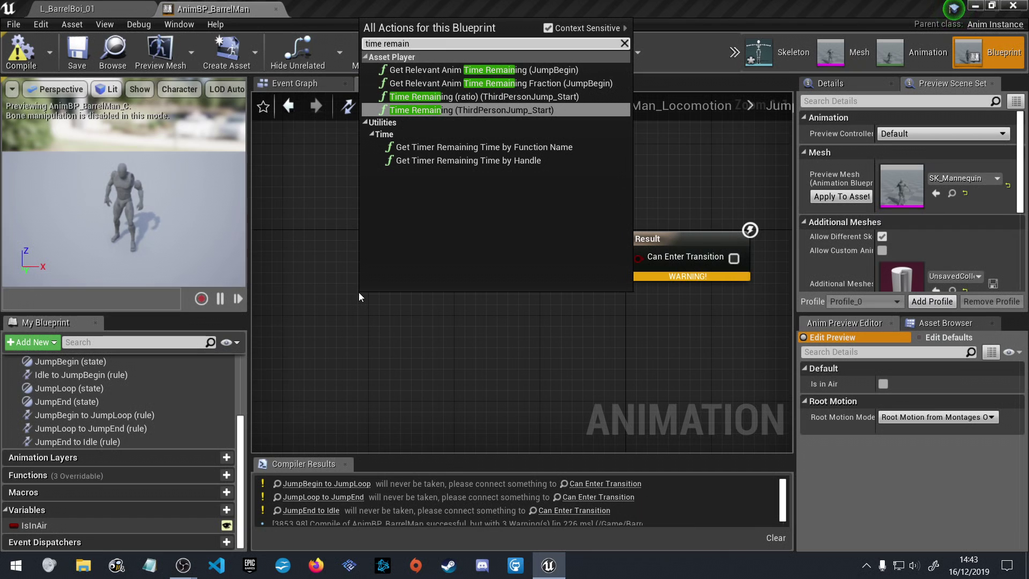
pyautogui.click(519, 97)
pyautogui.moveTo(532, 309); pyautogui.dragTo(344, 323)
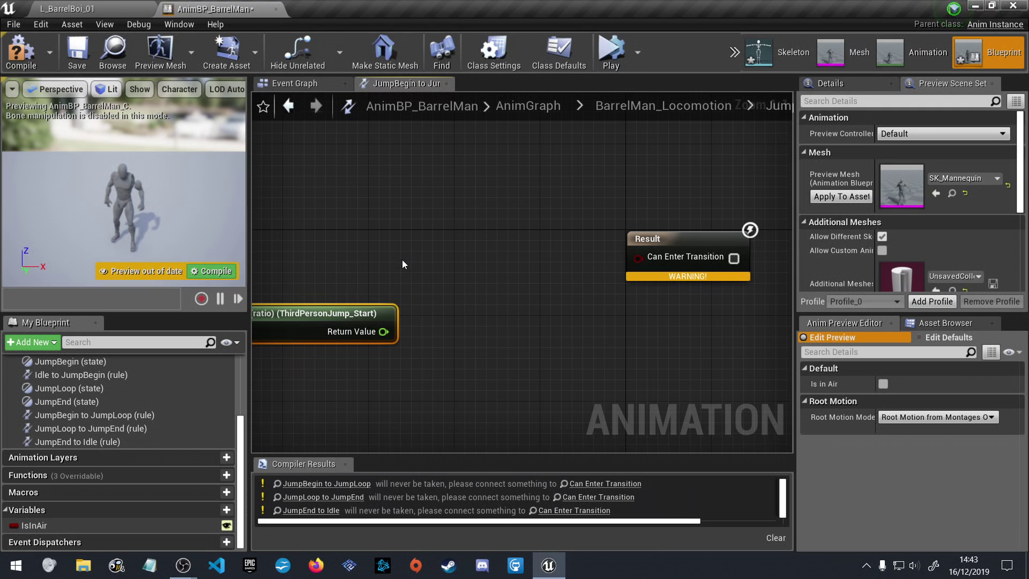
pyautogui.rightClick(402, 259)
pyautogui.write('greater')
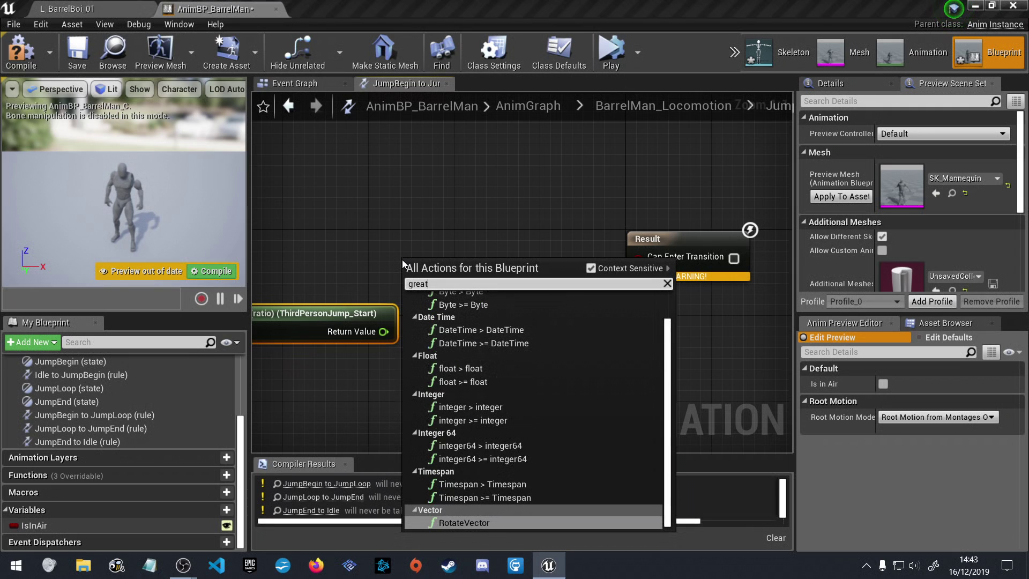
pyautogui.press('BackSpace')
pyautogui.press('BackSpace')
pyautogui.press('BackSpace')
pyautogui.press('BackSpace')
pyautogui.press('BackSpace')
pyautogui.press('BackSpace')
pyautogui.press('BackSpace')
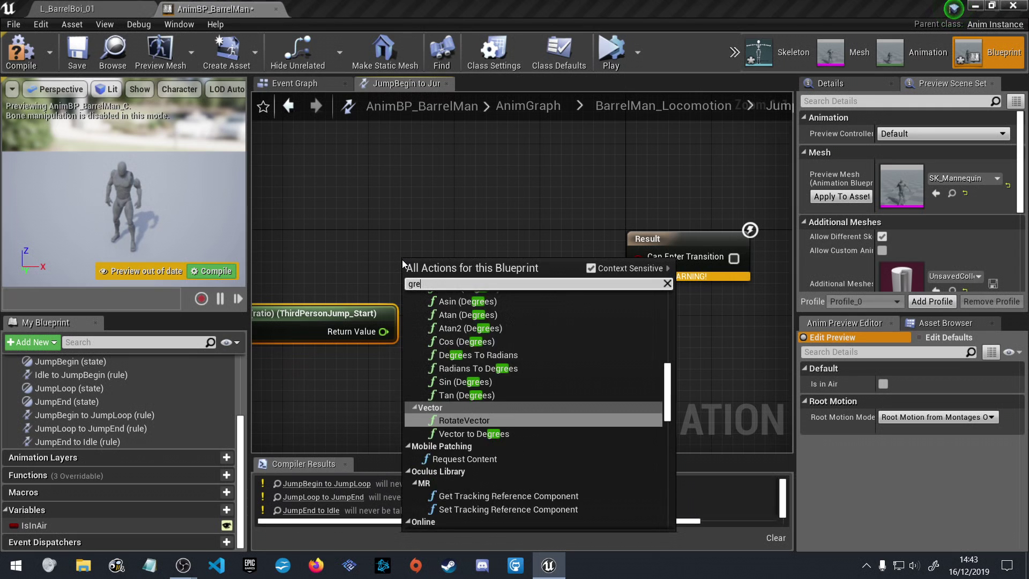
pyautogui.write('less than')
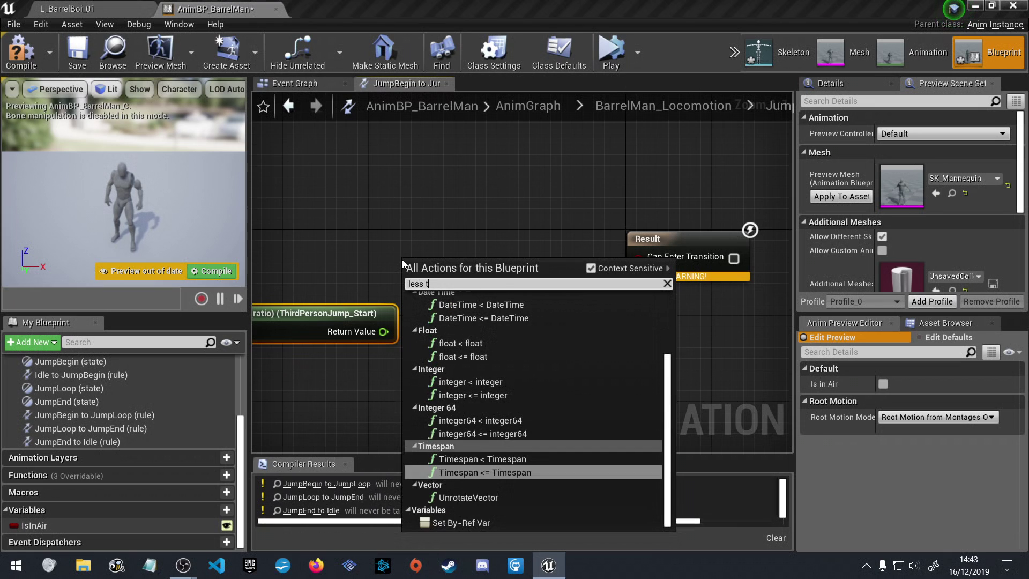
pyautogui.press('BackSpace')
pyautogui.press('BackSpace')
pyautogui.press('BackSpace')
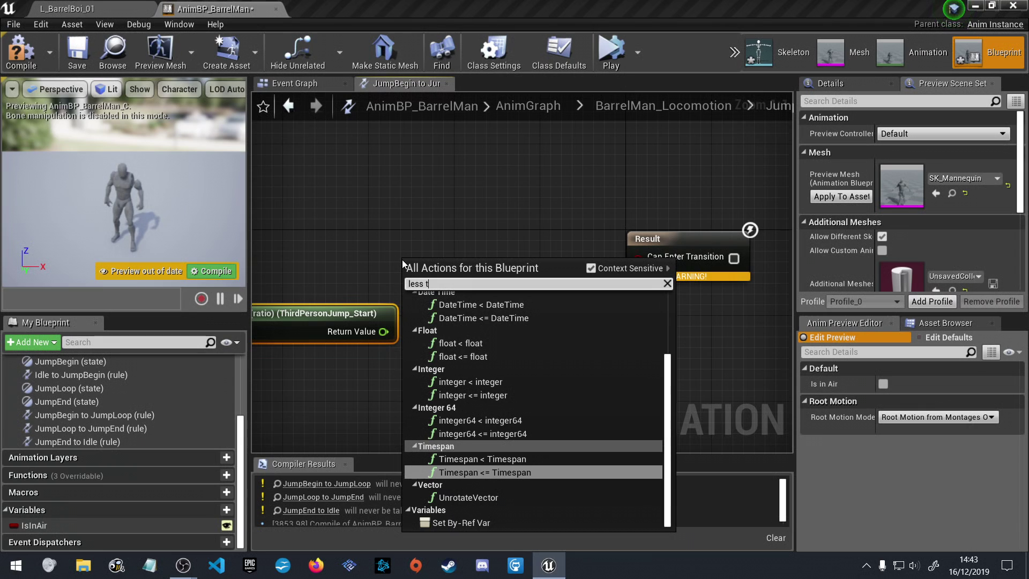
pyautogui.click(490, 459)
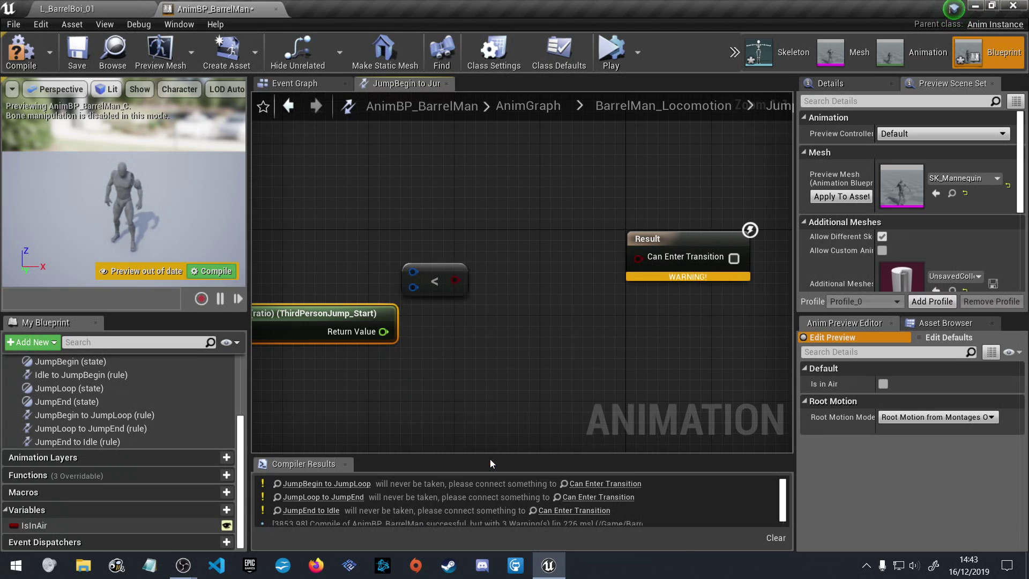
pyautogui.moveTo(449, 284); pyautogui.dragTo(502, 284)
pyautogui.moveTo(384, 332); pyautogui.dragTo(411, 328)
pyautogui.click(421, 356)
pyautogui.rightClick(420, 356)
pyautogui.click(458, 365)
pyautogui.rightClick(457, 365)
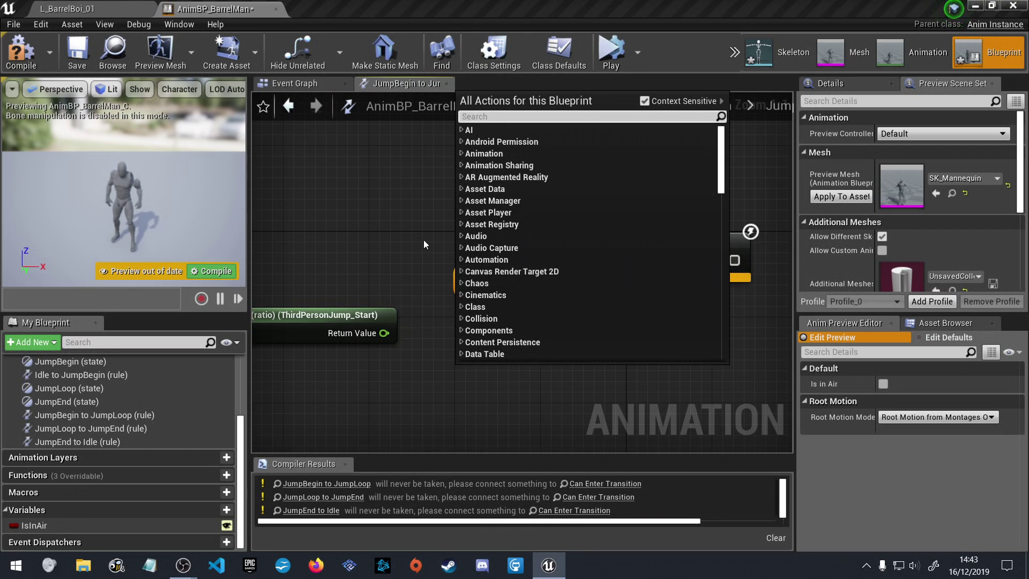
pyautogui.click(420, 237)
pyautogui.press('Delete')
# Add a float < float comparison node between the Time Remaining (ratio) node and the Result node
pyautogui.rightClick(445, 257)
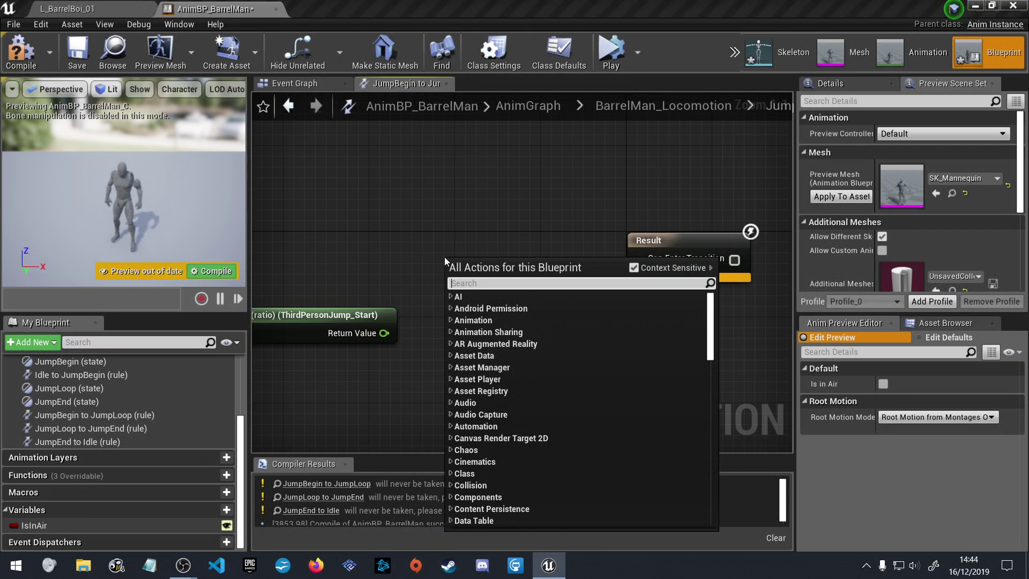
pyautogui.write('ratio less')
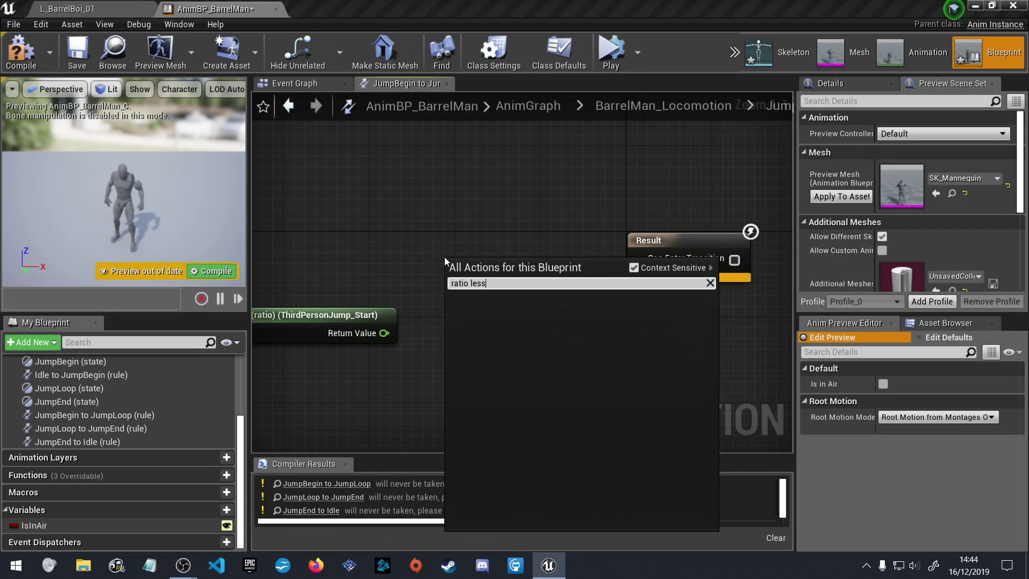
pyautogui.press('BackSpace')
pyautogui.press('Home')
pyautogui.press('Delete')
pyautogui.press('Delete')
pyautogui.press('Delete')
pyautogui.press('Delete')
pyautogui.press('Delete')
pyautogui.press('Delete')
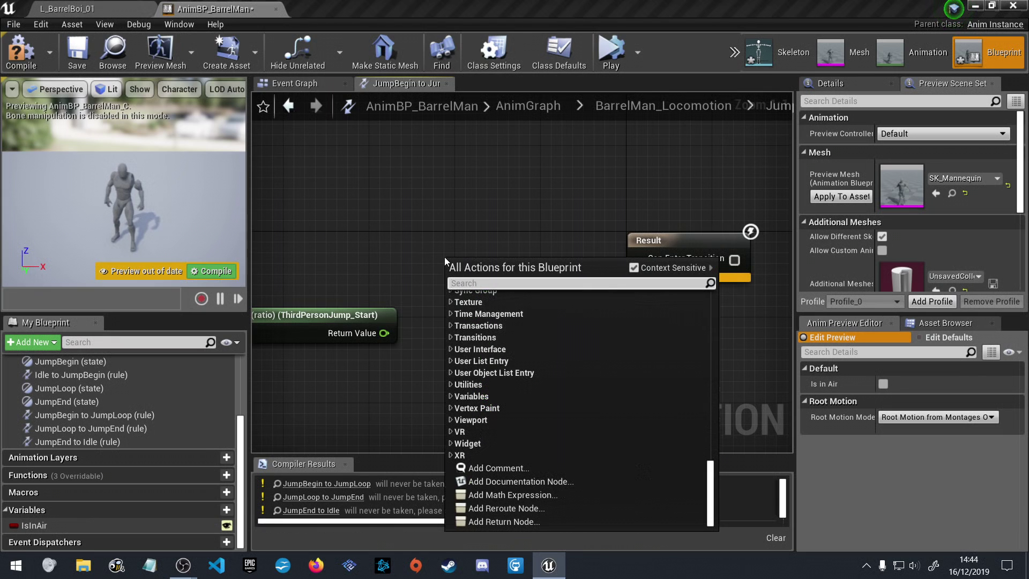
pyautogui.write('ss')
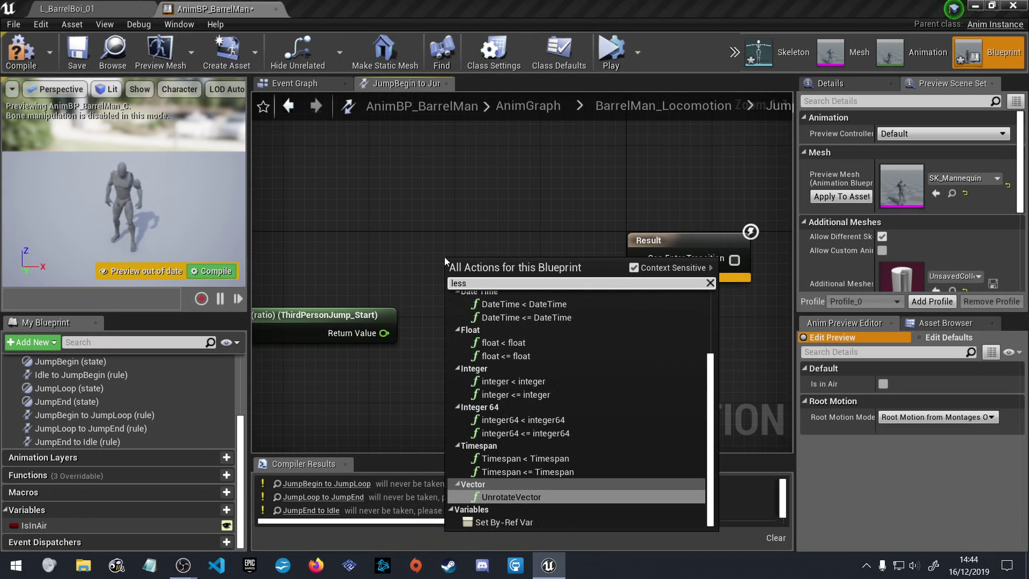
pyautogui.click(529, 343)
# Connect the time remaining ratio to the comparison's first input and set its second input to 0.3
pyautogui.moveTo(384, 333); pyautogui.dragTo(457, 261)
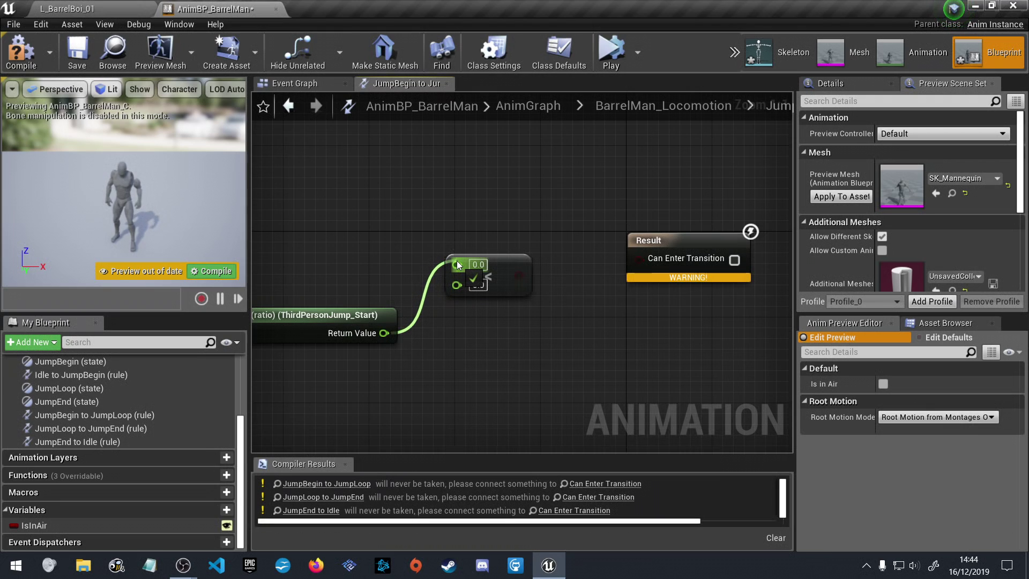
pyautogui.moveTo(457, 261); pyautogui.dragTo(517, 254)
pyautogui.click(512, 270)
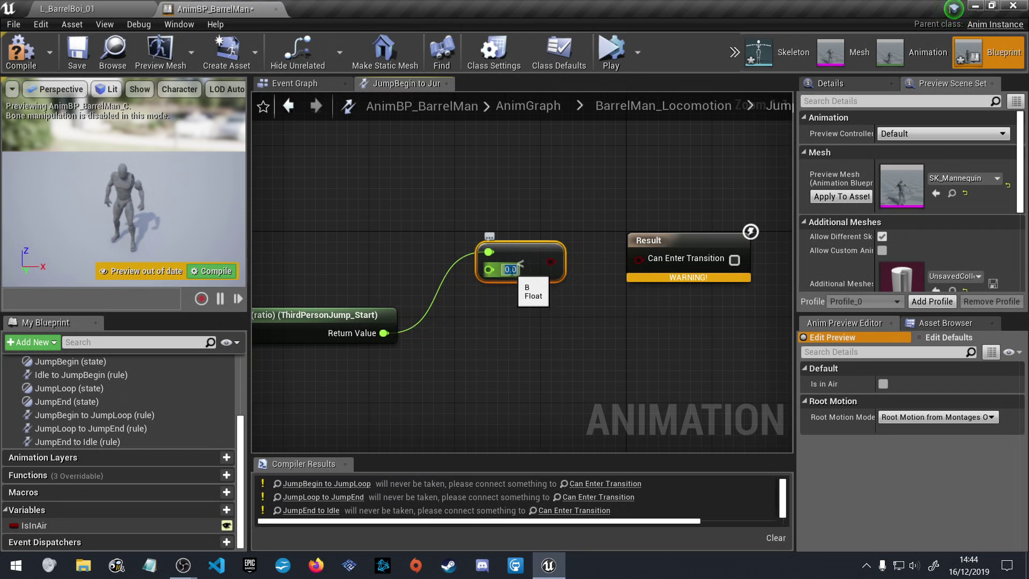
pyautogui.write('0.3')
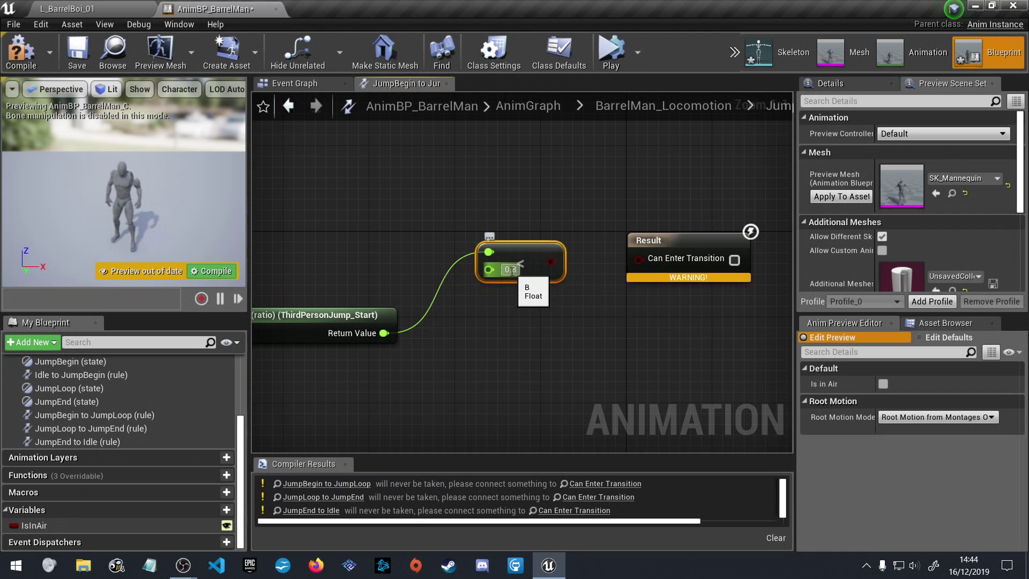
# Connect the comparison's output to the Result node's Can Enter Transition, align the Time Remaining (ratio) node with it, and compile
pyautogui.click(550, 299)
pyautogui.moveTo(552, 262); pyautogui.dragTo(639, 263)
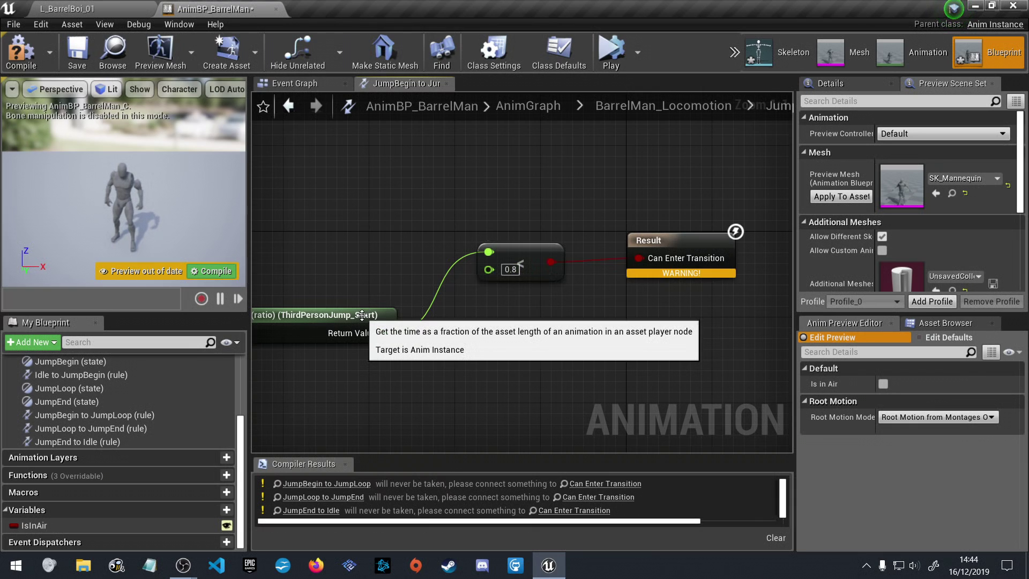
pyautogui.moveTo(353, 305); pyautogui.dragTo(393, 253)
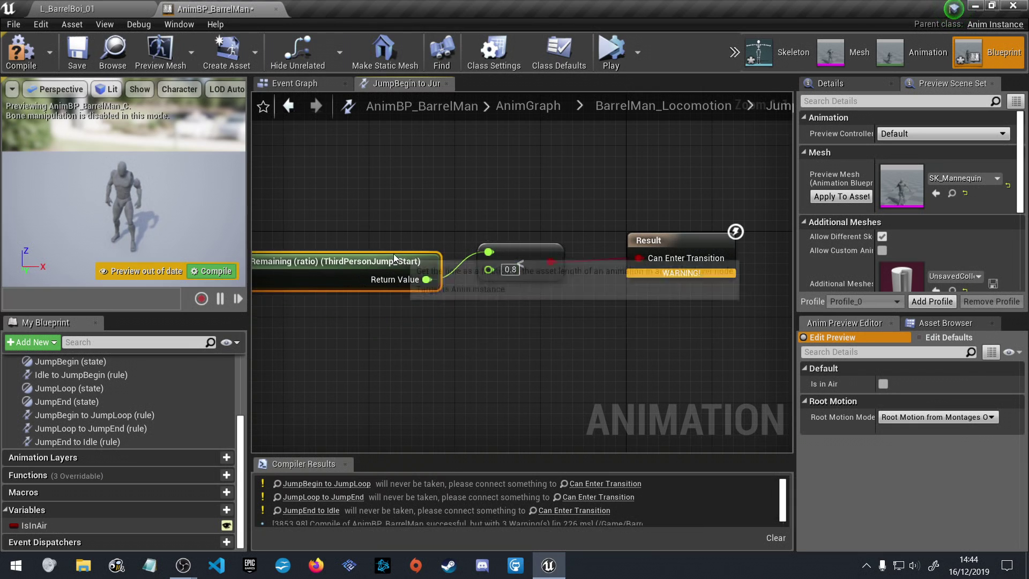
pyautogui.click(24, 50)
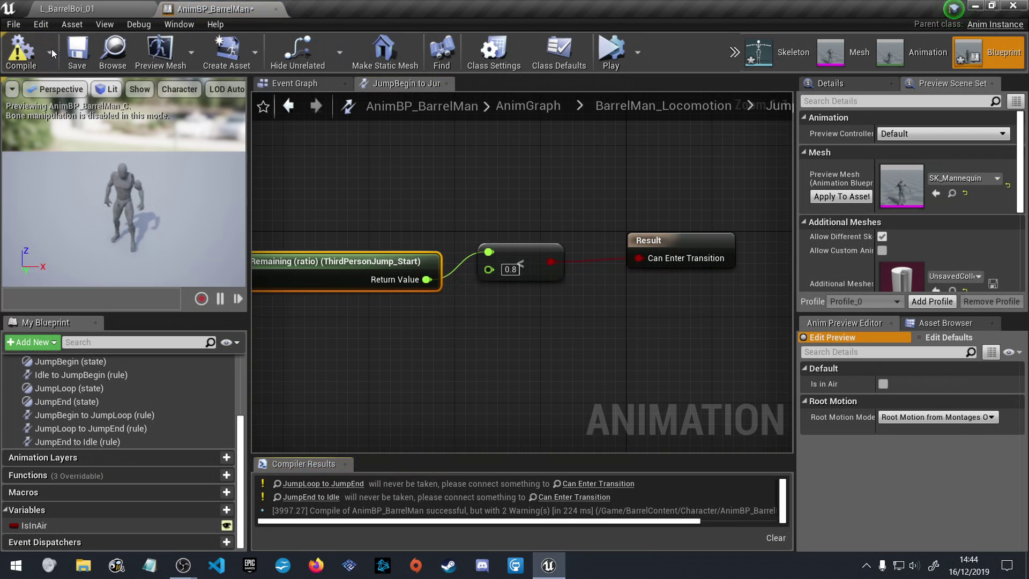
pyautogui.hscroll(2, 388, 498)
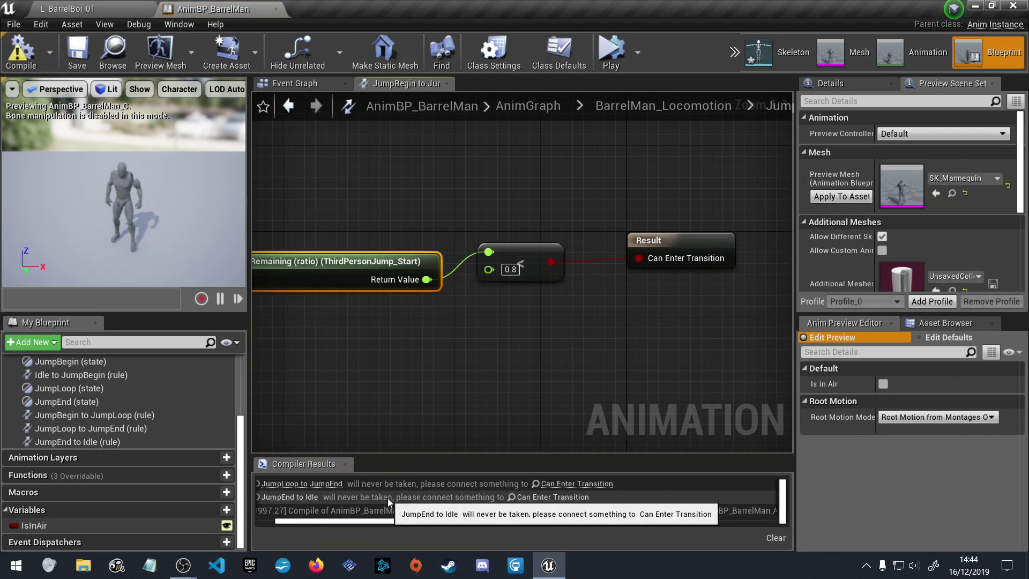
pyautogui.hscroll(-2, 387, 507)
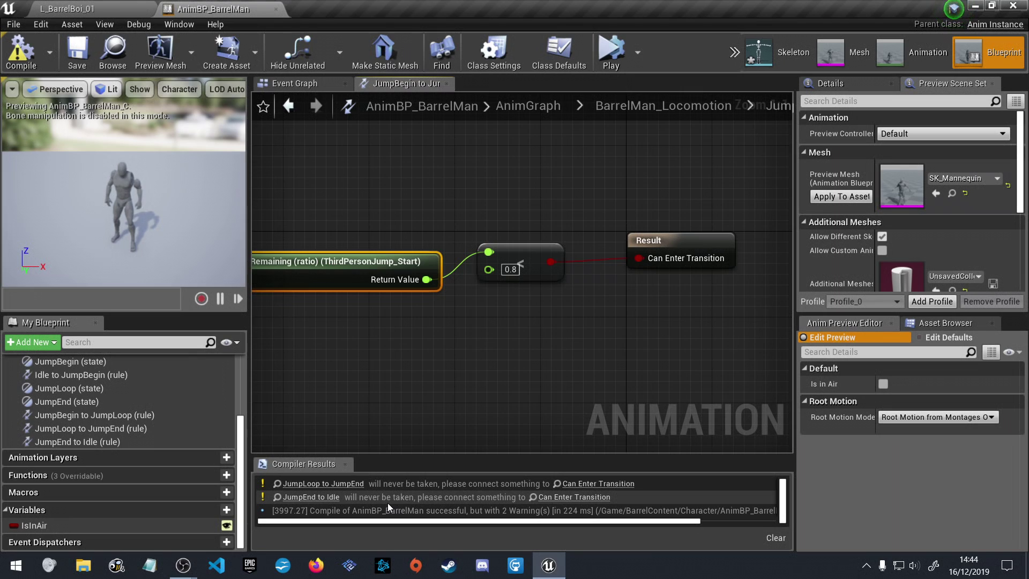
pyautogui.hscroll(2, 387, 504)
pyautogui.hscroll(-2, 387, 503)
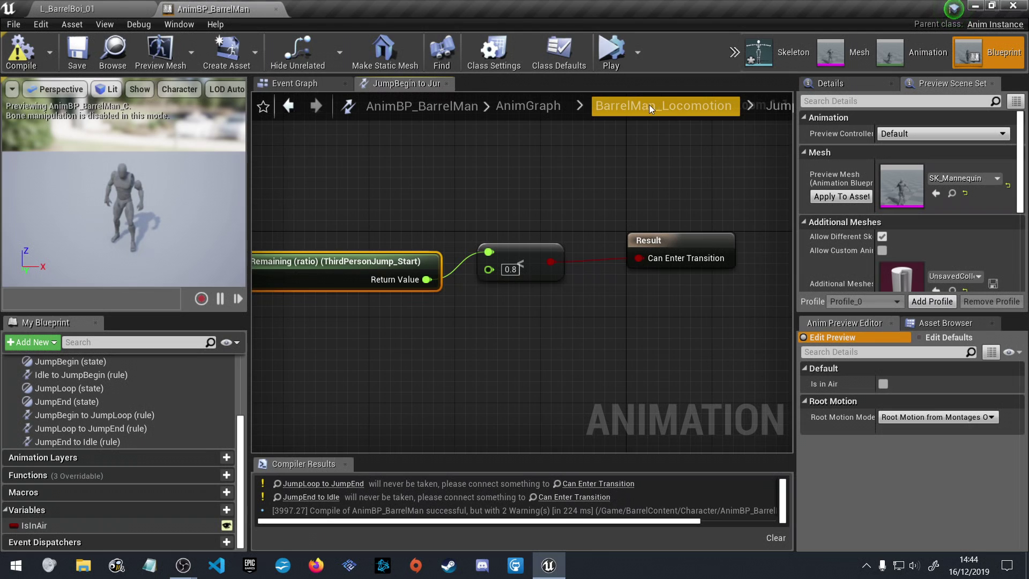
pyautogui.click(293, 103)
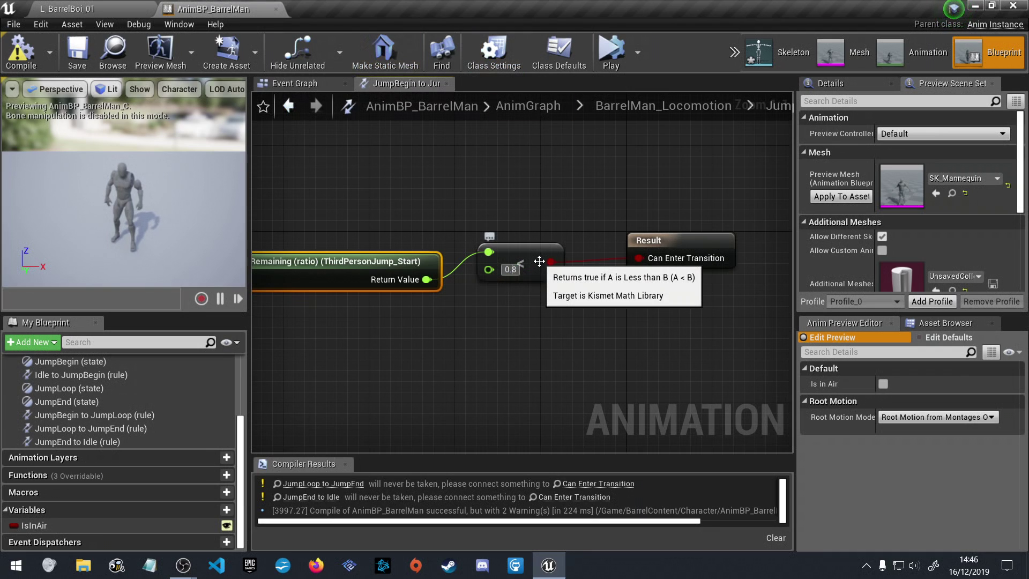
# Set the float comparison's second input to 0.2 in the JumpBegin to JumpLoop rule and compile the blueprint
pyautogui.click(510, 269)
pyautogui.write('0')
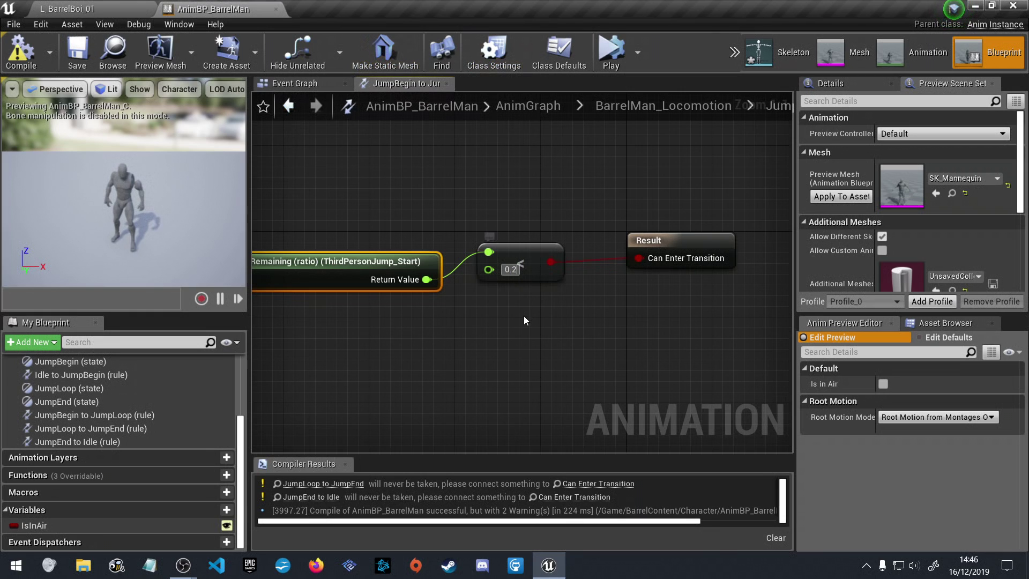
pyautogui.press('Return')
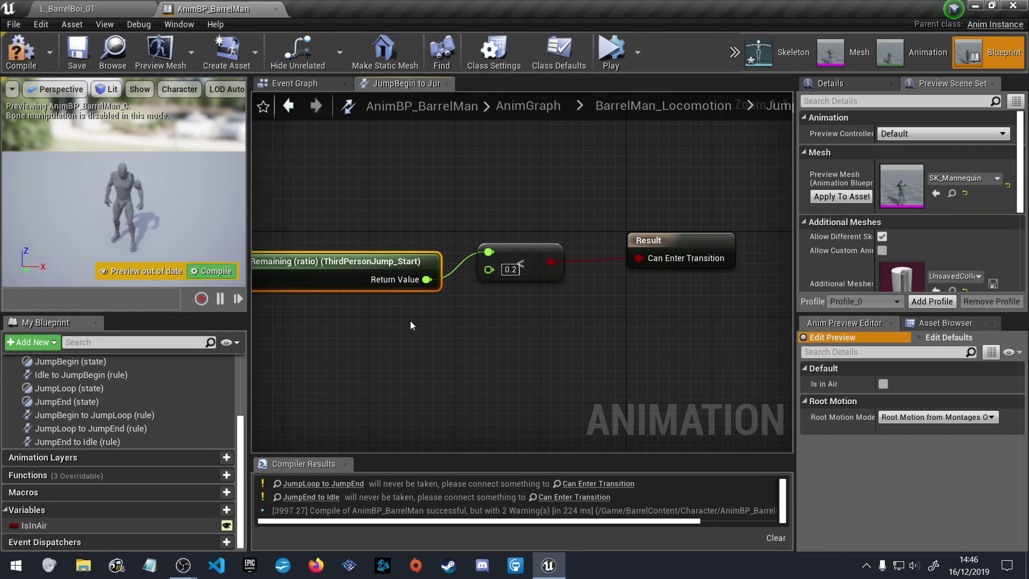
pyautogui.click(24, 51)
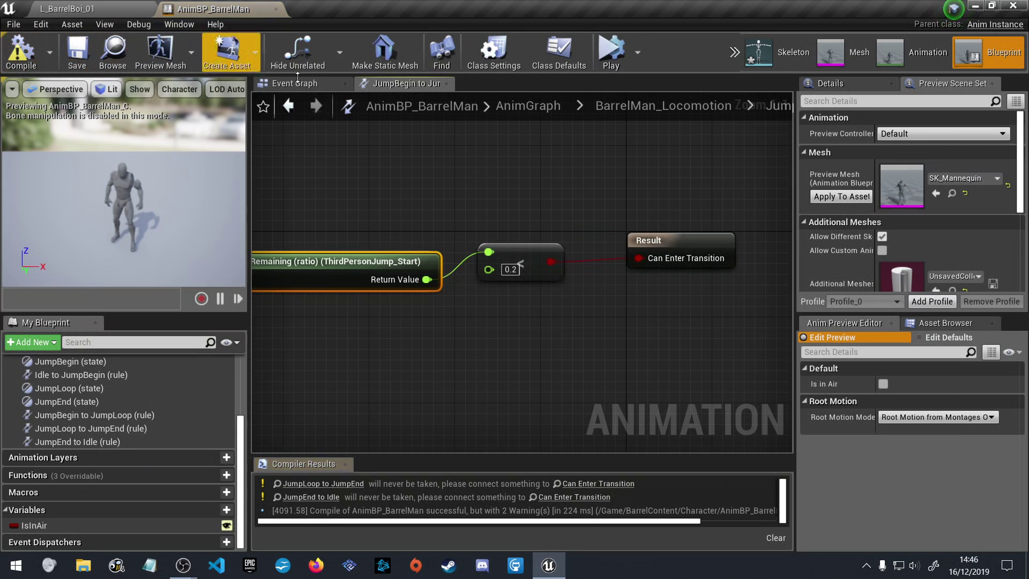
# Open the JumpLoop to JumpEnd transition rule and place a Get IsInAir node left of the Result node
pyautogui.click(292, 106)
pyautogui.moveTo(630, 265); pyautogui.dragTo(506, 219, button='right')
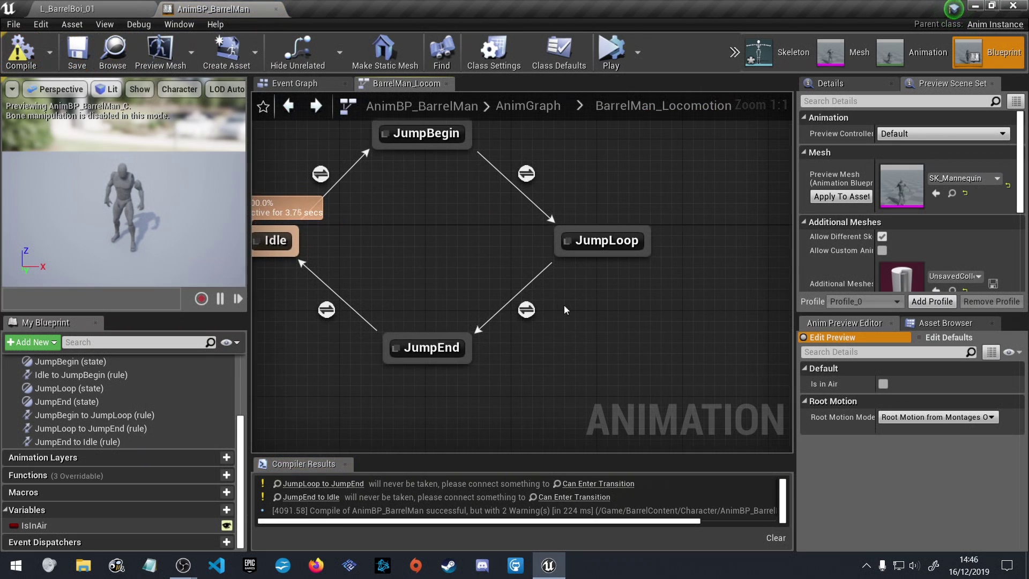
pyautogui.doubleClick(529, 310)
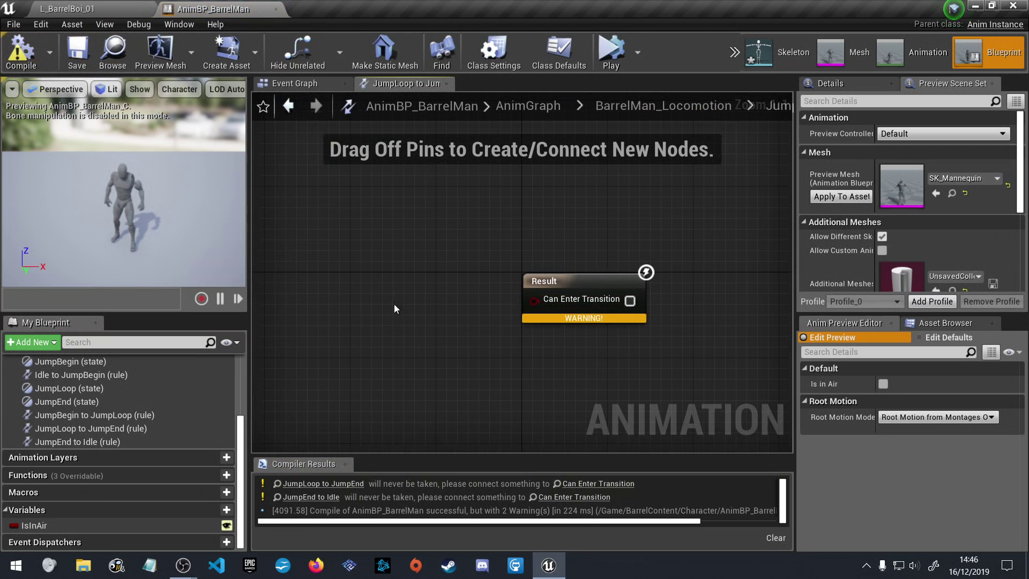
pyautogui.keyDown('ctrl'); pyautogui.moveTo(35, 526); pyautogui.dragTo(291, 317); pyautogui.keyUp('ctrl')
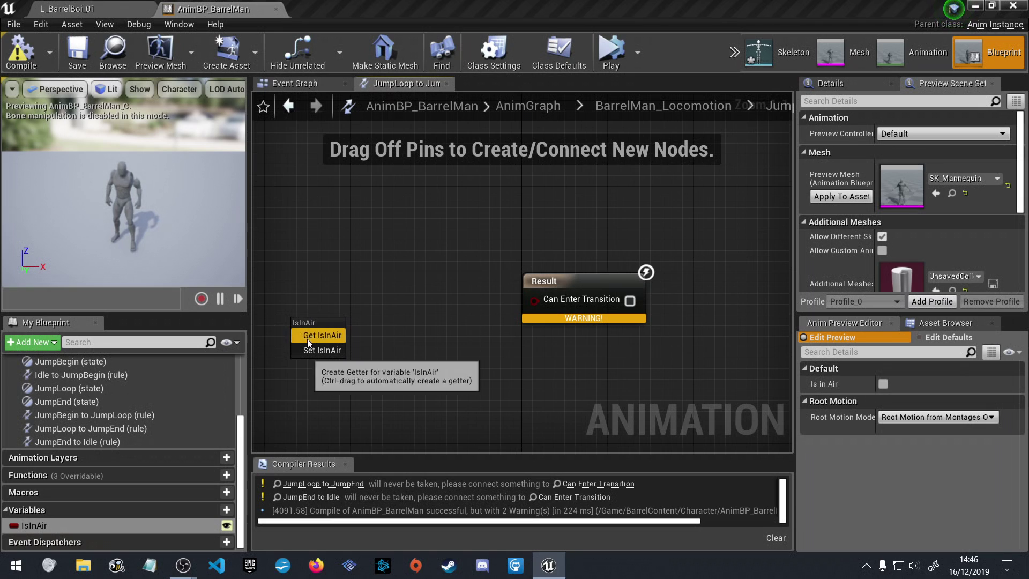
pyautogui.click(308, 337)
# Search for a false check with context-sensitive filtering turned off, try placing an Assert False node, and delete it
pyautogui.rightClick(358, 282)
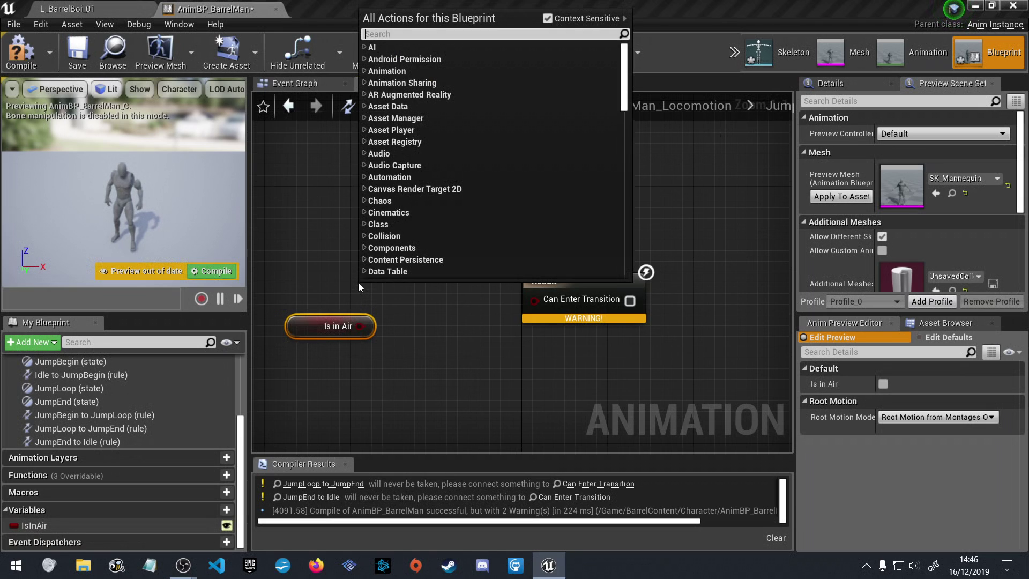
pyautogui.write('is fals')
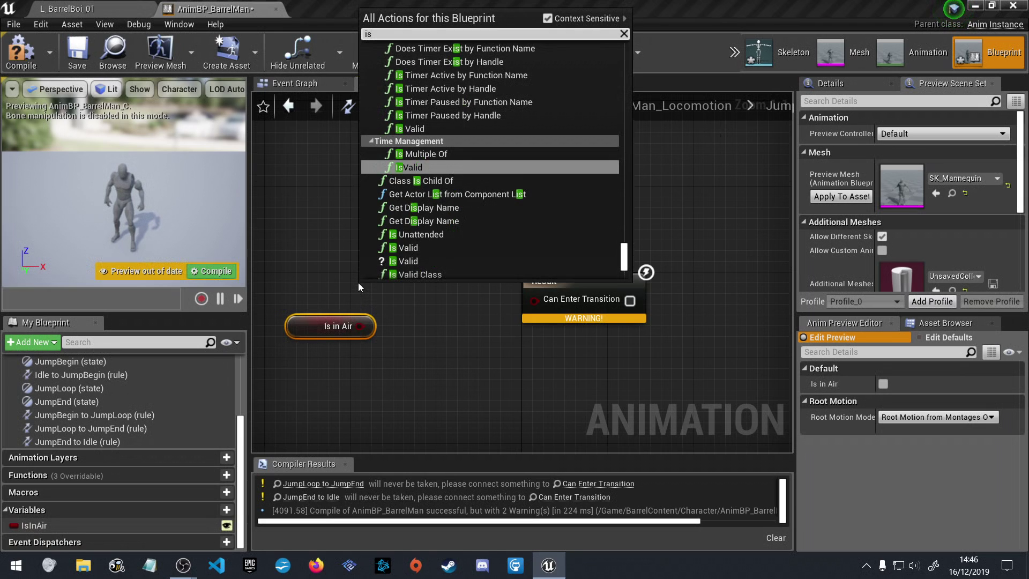
pyautogui.press('BackSpace')
pyautogui.press('BackSpace')
pyautogui.press('BackSpace')
pyautogui.press('BackSpace')
pyautogui.press('BackSpace')
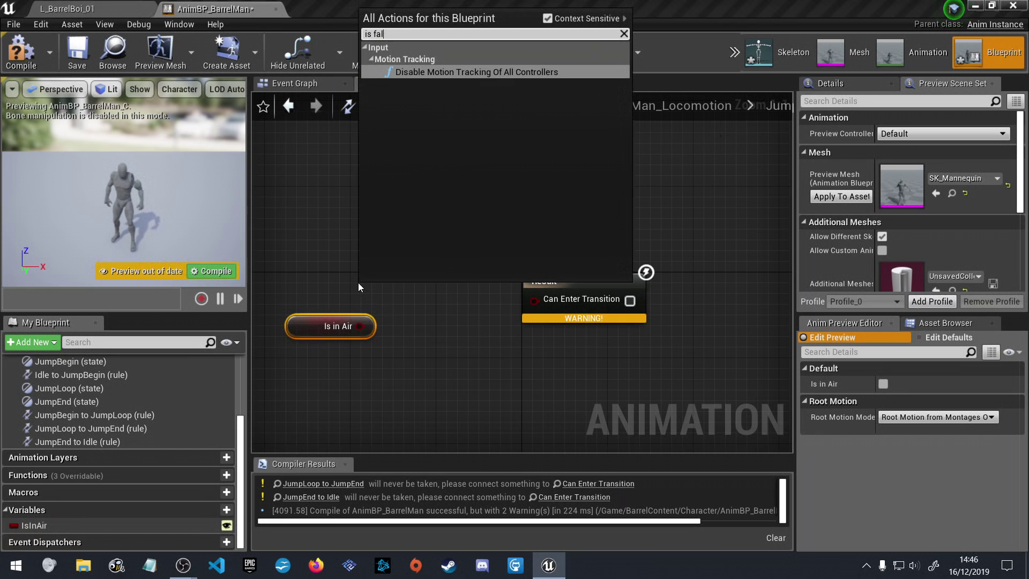
pyautogui.press('BackSpace')
pyautogui.press('BackSpace')
pyautogui.write('false')
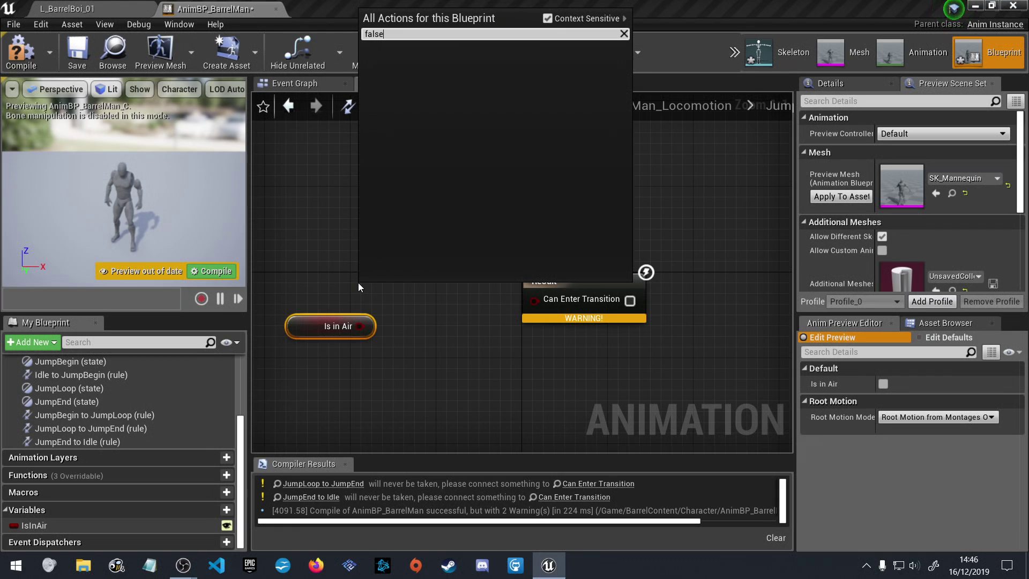
pyautogui.click(547, 19)
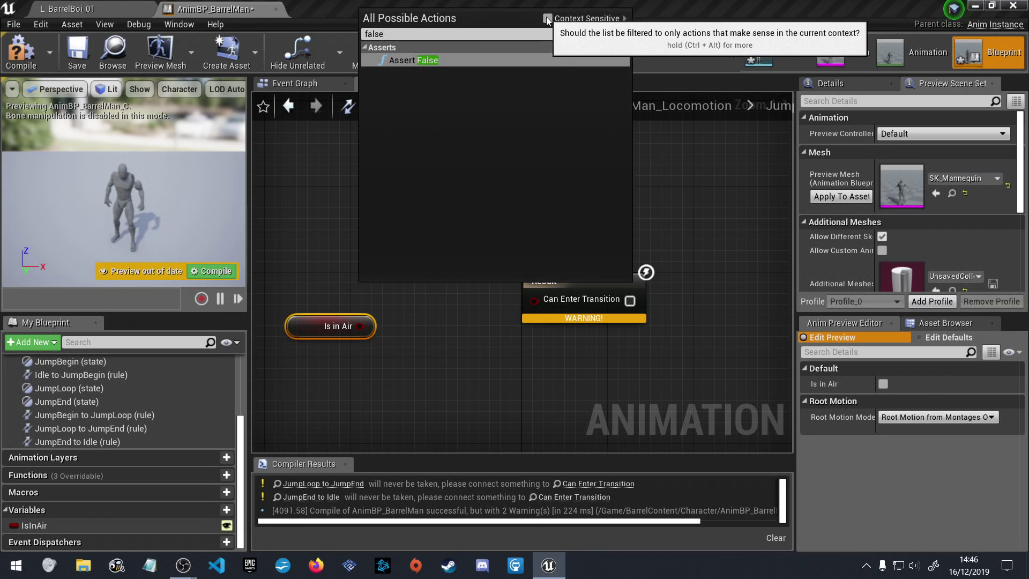
pyautogui.click(452, 60)
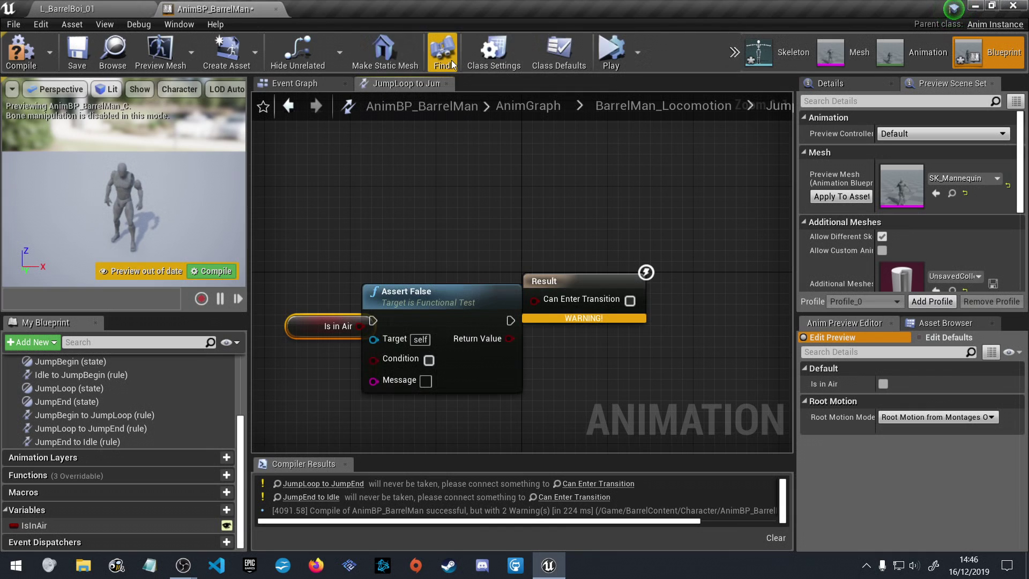
pyautogui.moveTo(444, 299); pyautogui.dragTo(422, 191)
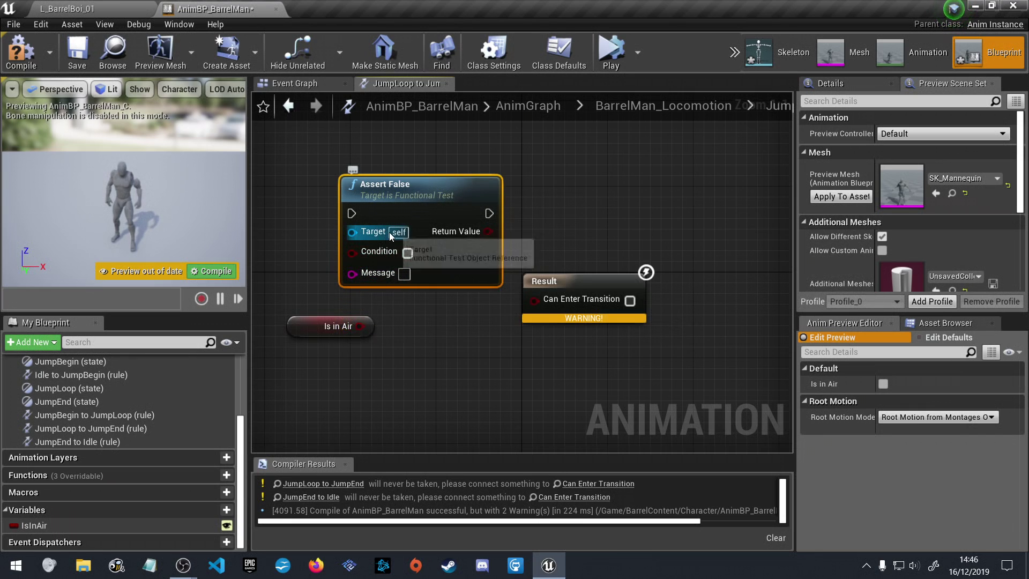
pyautogui.press('Delete')
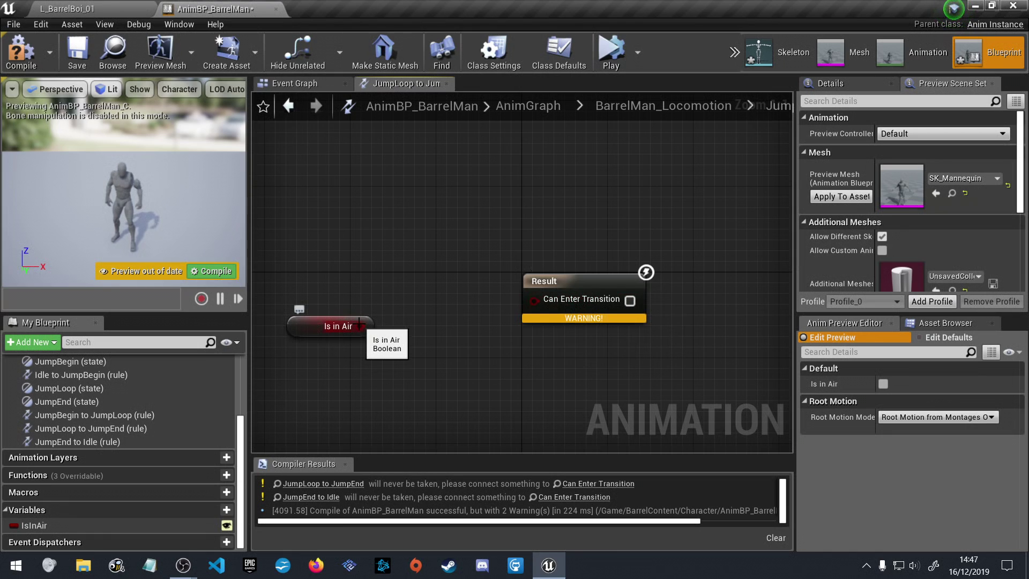
# Browse the full list of possible actions for a node that can follow the Is in Air output
pyautogui.moveTo(359, 326); pyautogui.dragTo(408, 307)
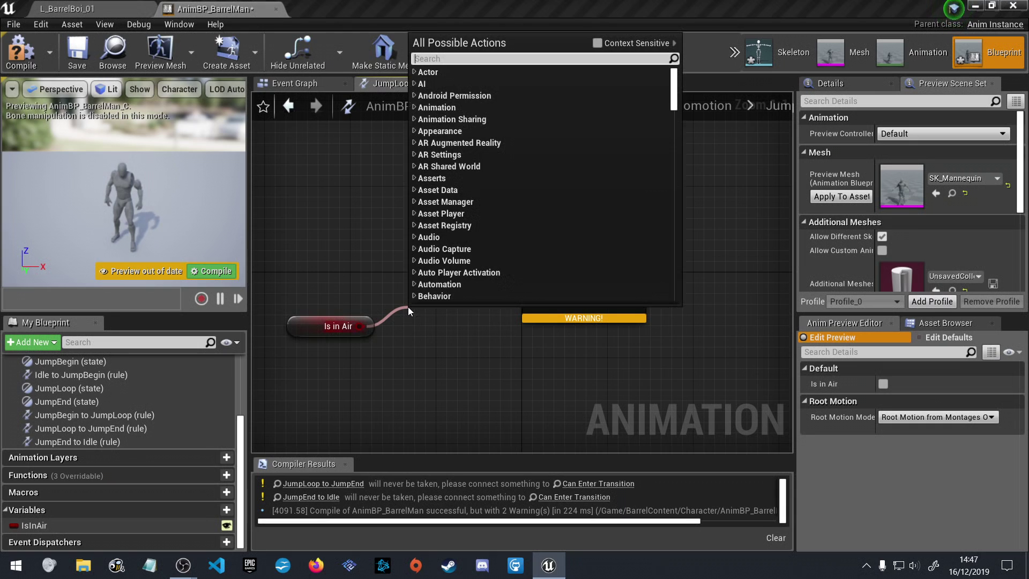
pyautogui.scroll(-3, 450, 129)
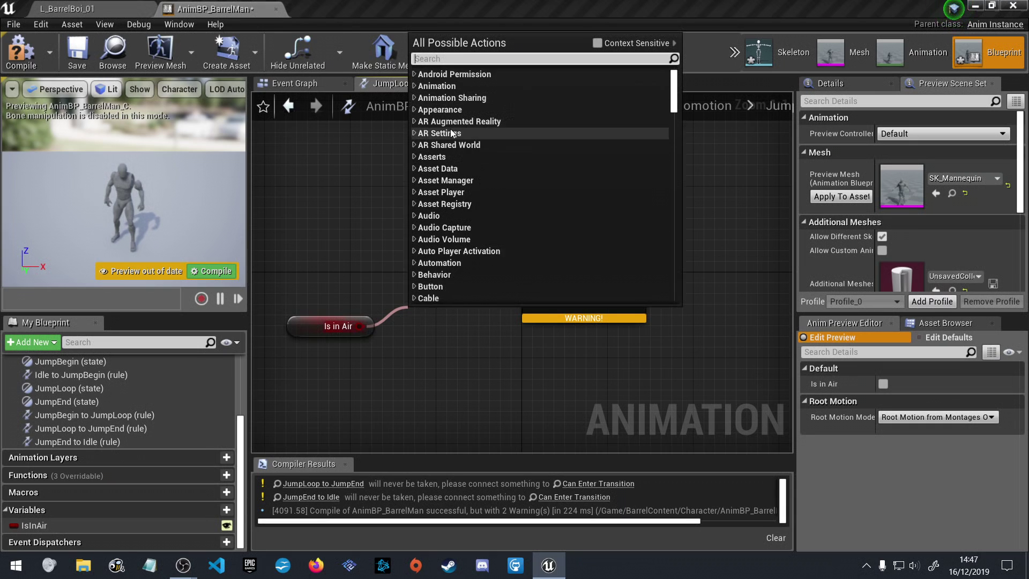
pyautogui.scroll(-10, 451, 133)
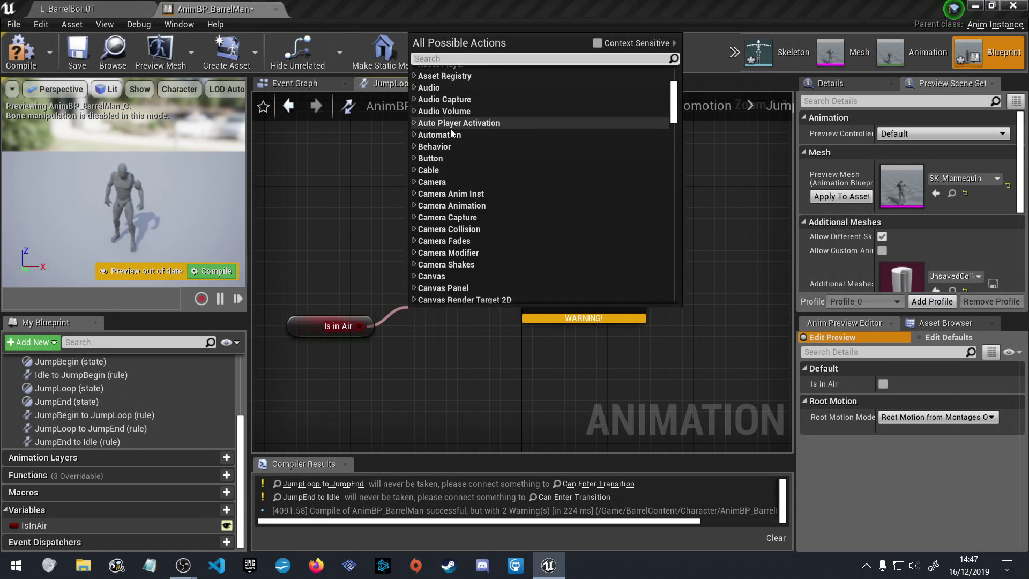
pyautogui.scroll(-1, 451, 177)
pyautogui.scroll(12, 462, 184)
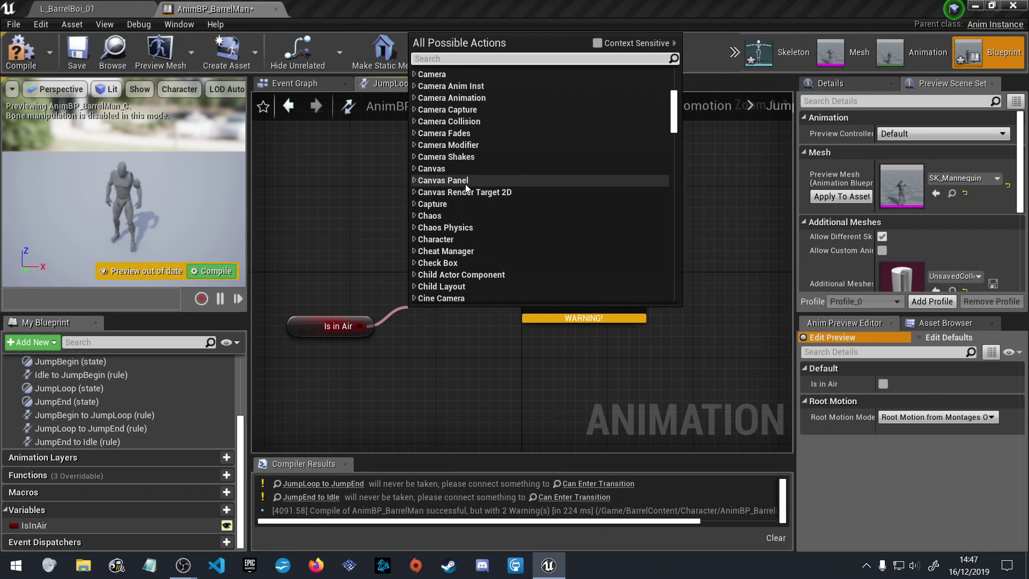
pyautogui.scroll(1, 456, 177)
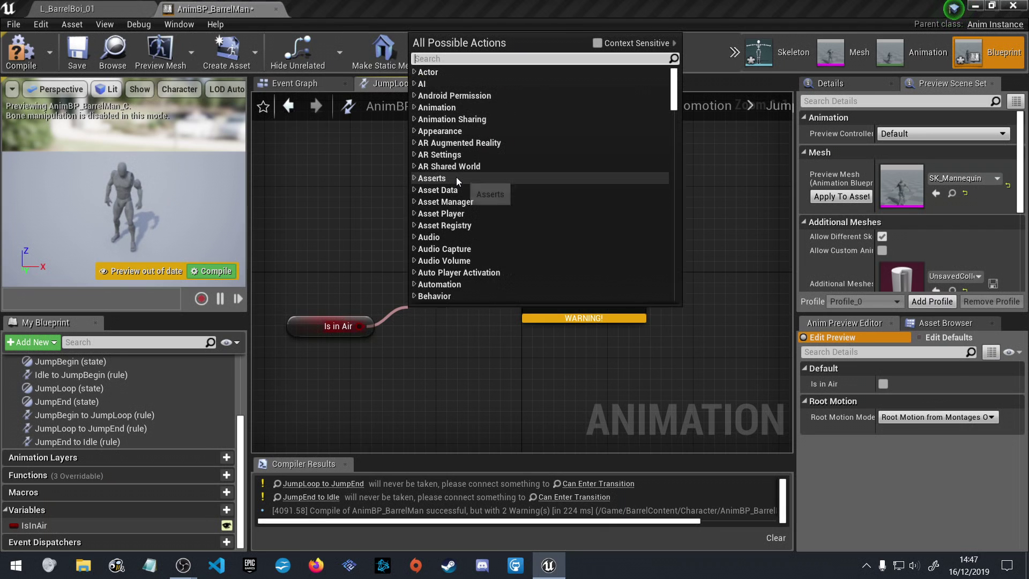
pyautogui.scroll(-3, 456, 177)
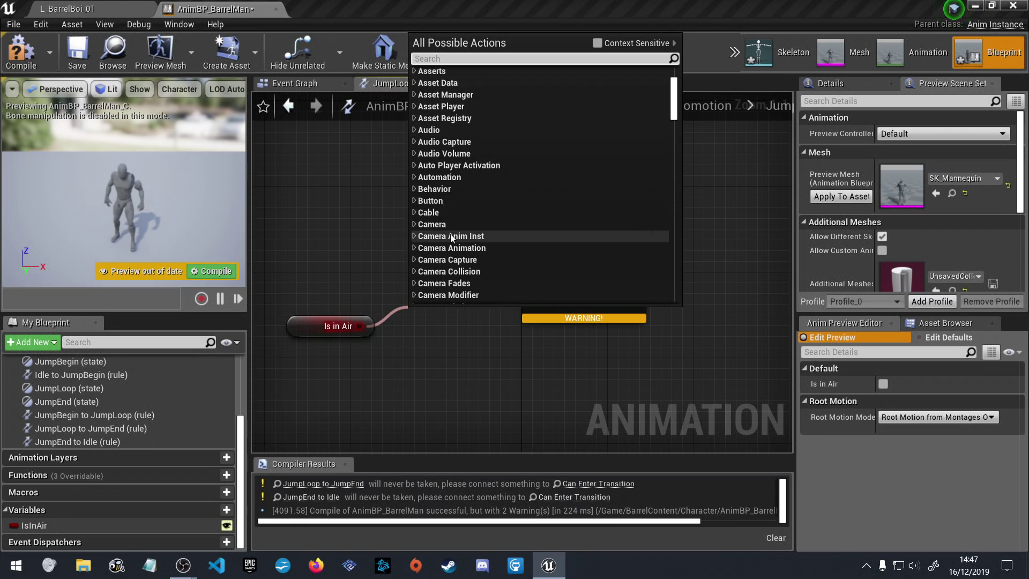
pyautogui.scroll(-3, 465, 244)
pyautogui.scroll(-9, 464, 246)
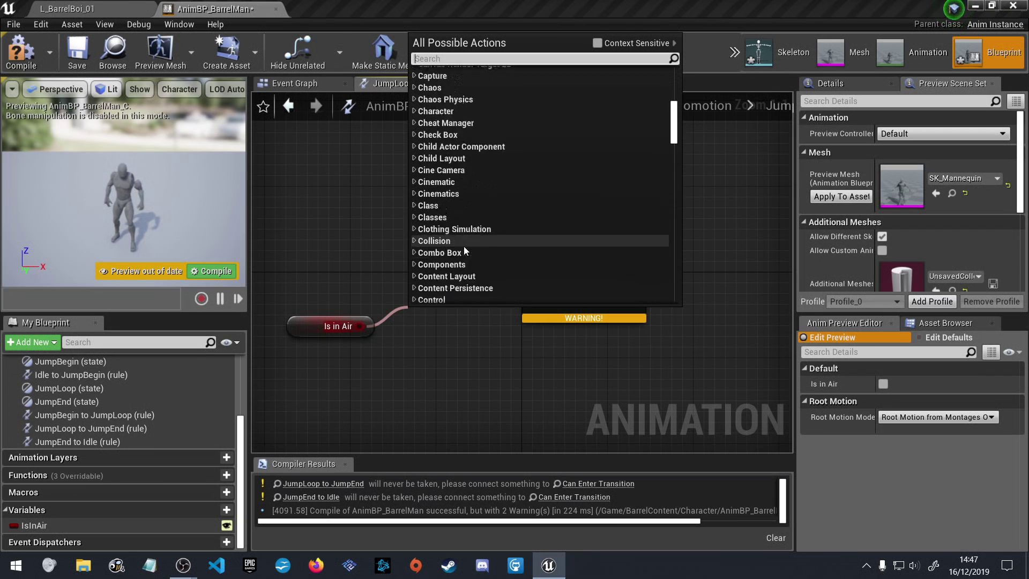
pyautogui.scroll(-9, 463, 244)
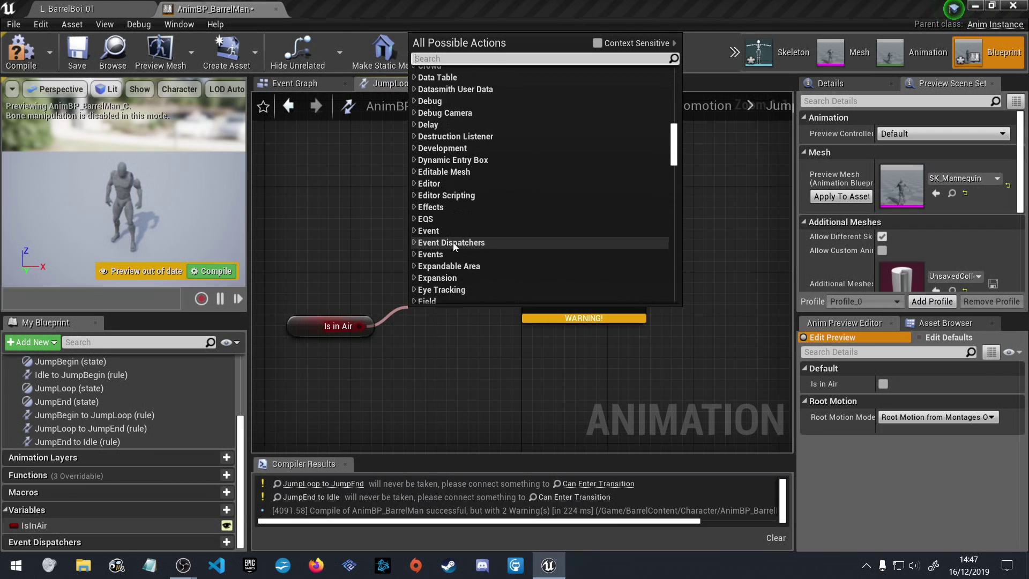
pyautogui.click(306, 214)
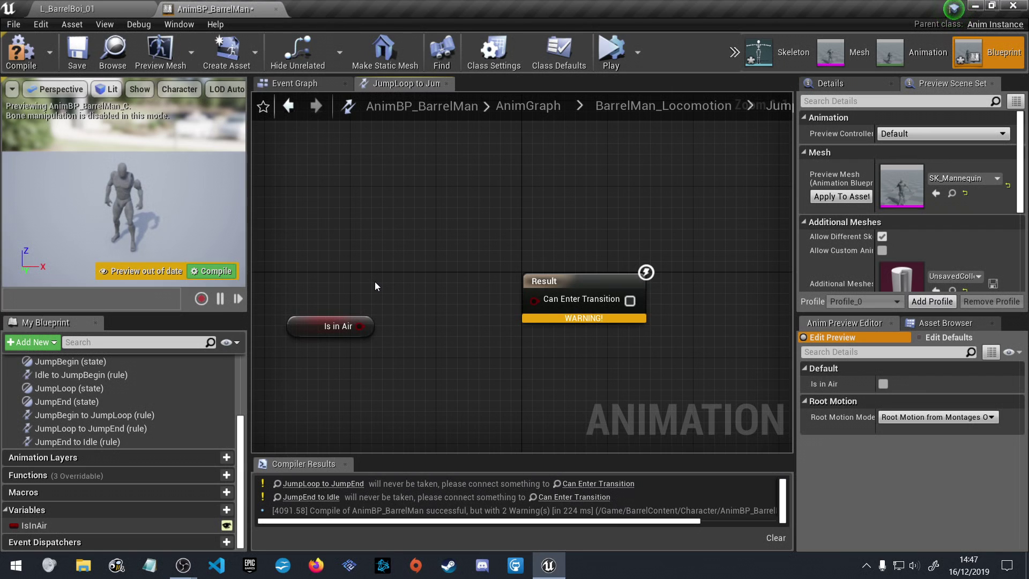
# Save the animation blueprint and open the JumpBegin state from the BarrelMan_Locomotion graph
pyautogui.click(77, 52)
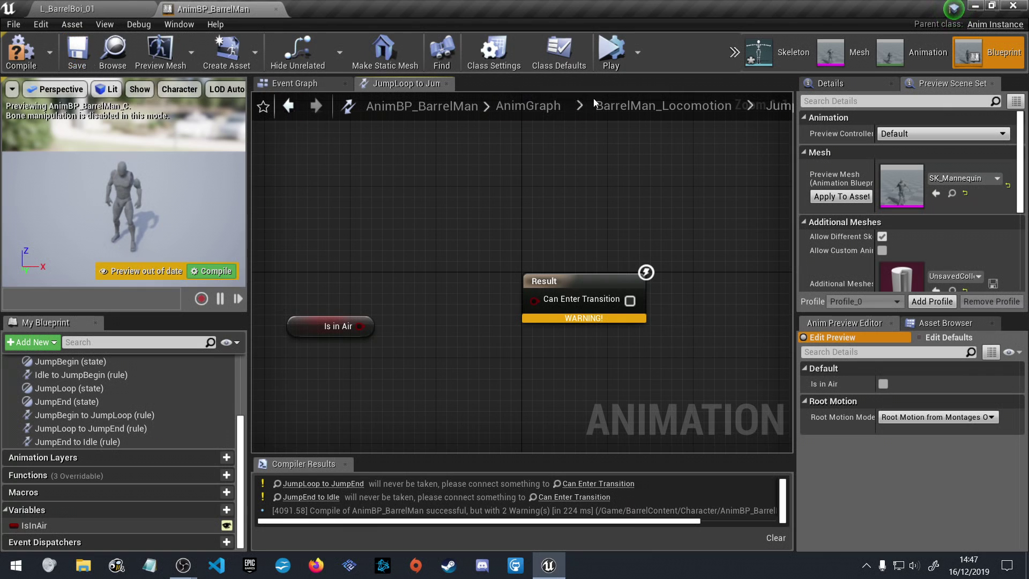
pyautogui.click(289, 106)
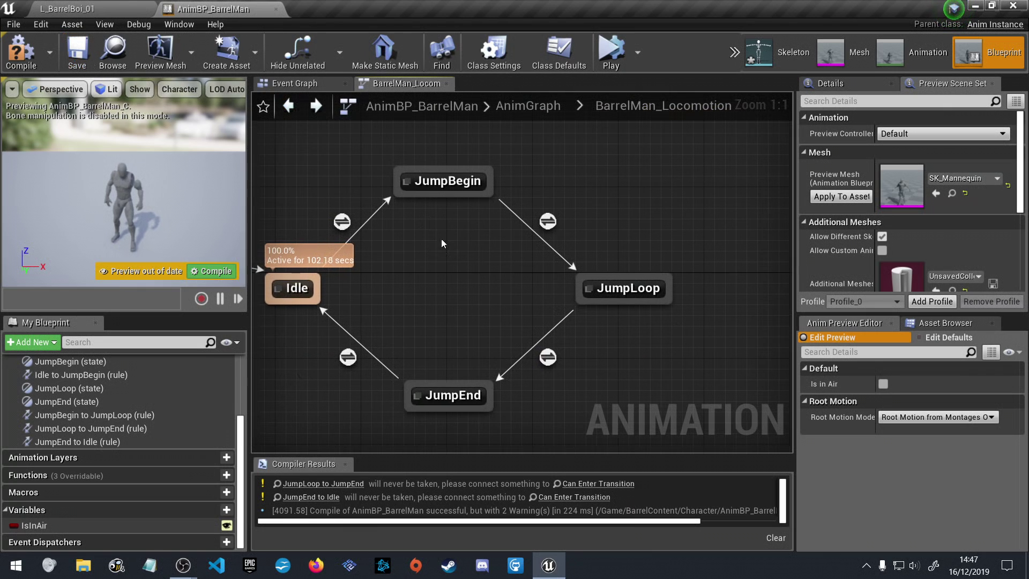
pyautogui.doubleClick(462, 194)
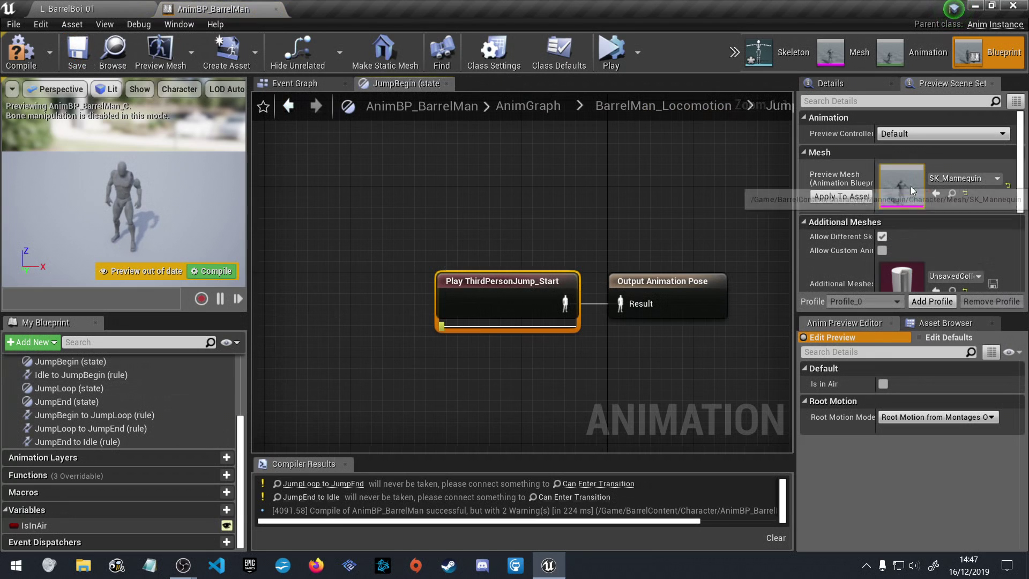
pyautogui.scroll(-1, 896, 207)
pyautogui.scroll(-5, 896, 206)
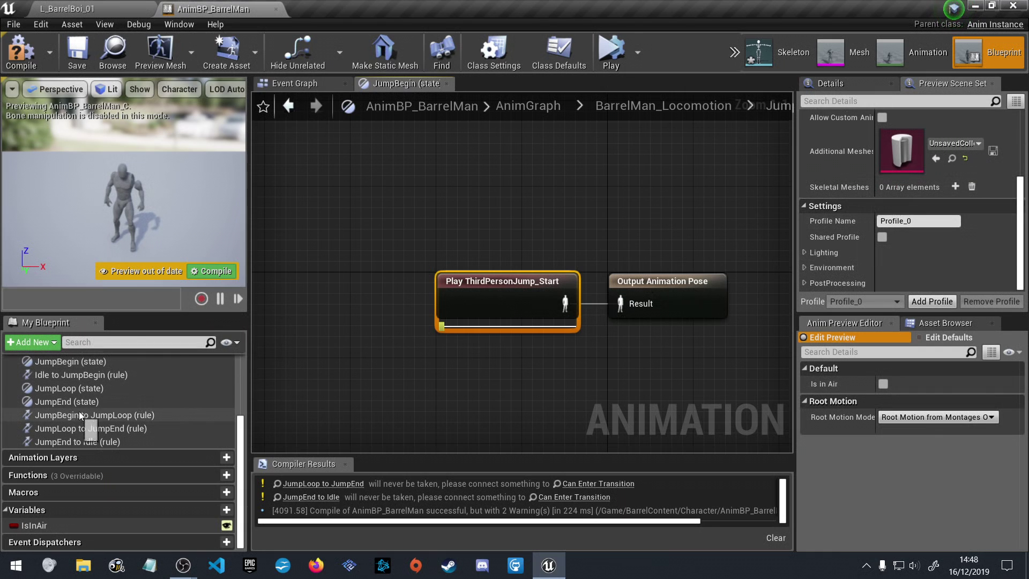
pyautogui.moveTo(651, 324); pyautogui.dragTo(476, 161, button='right')
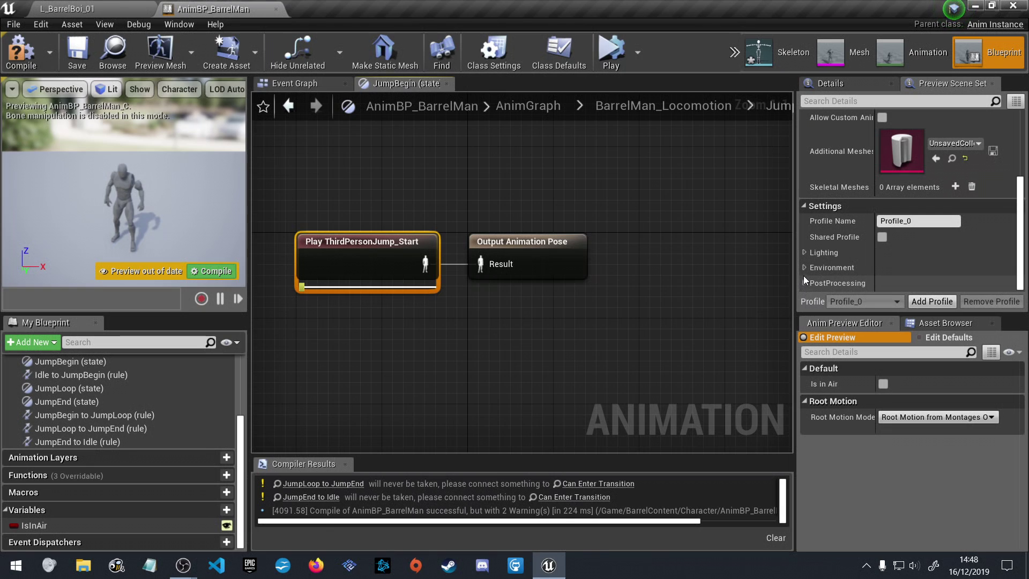
# Look through the preview scene settings, from the preview mesh to the profile settings
pyautogui.scroll(3, 869, 266)
pyautogui.scroll(-2, 869, 265)
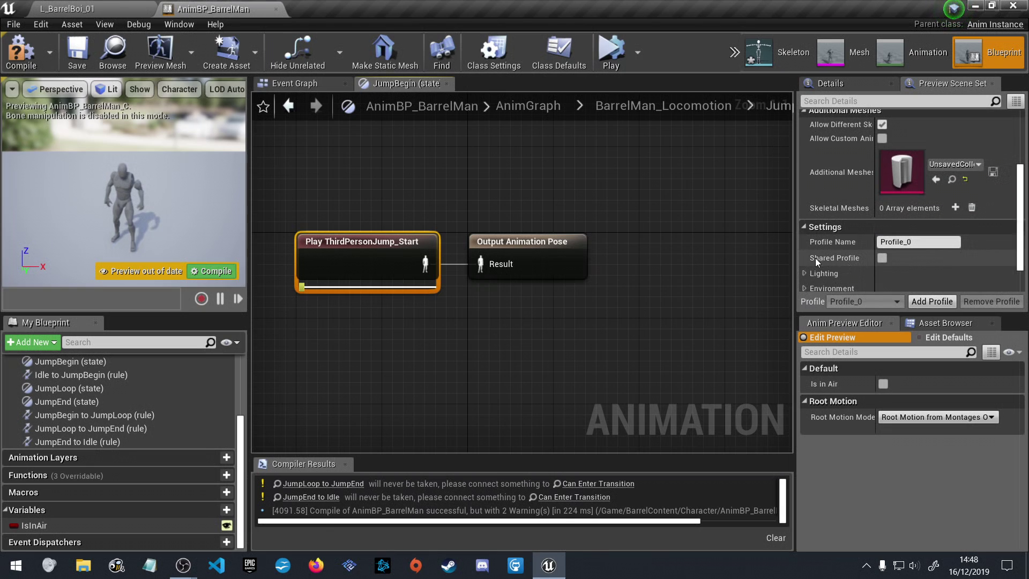
pyautogui.scroll(-1, 801, 258)
pyautogui.scroll(4, 812, 257)
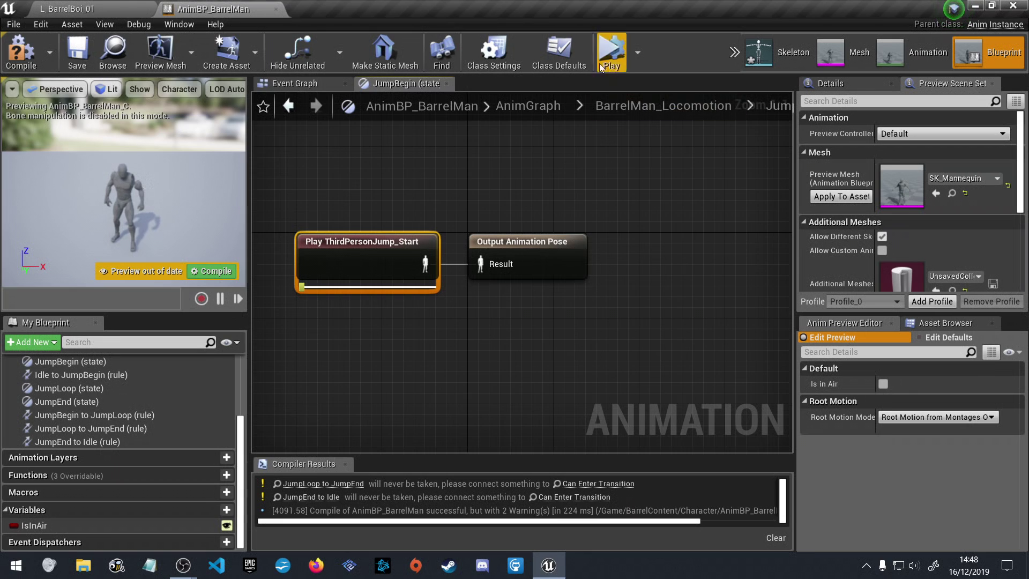
# Examine the animation blueprint's class settings and try filtering them for "loo"
pyautogui.click(508, 50)
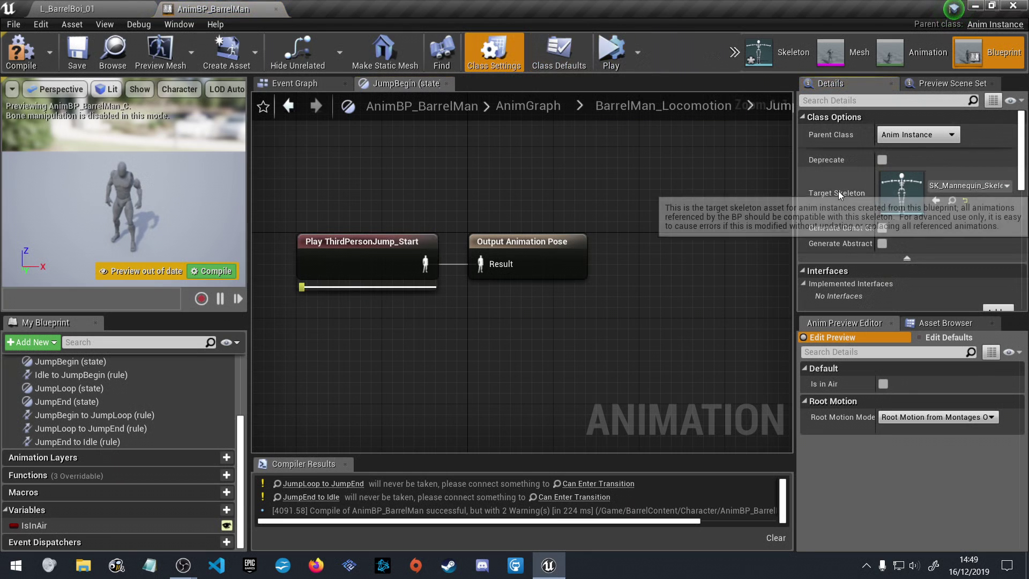
pyautogui.scroll(-3, 839, 192)
pyautogui.scroll(-2, 812, 234)
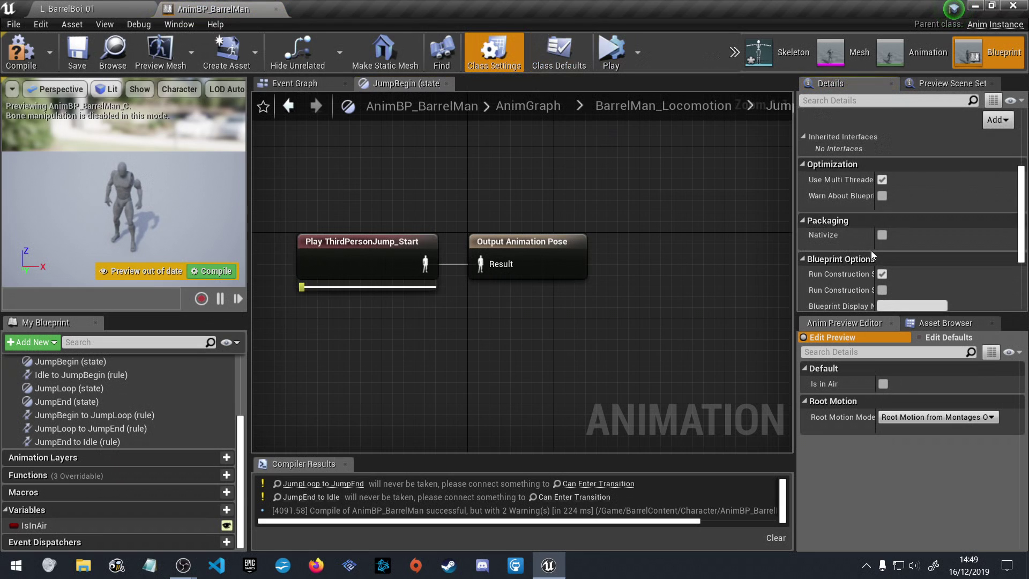
pyautogui.moveTo(907, 240)
pyautogui.scroll(-3, 908, 242)
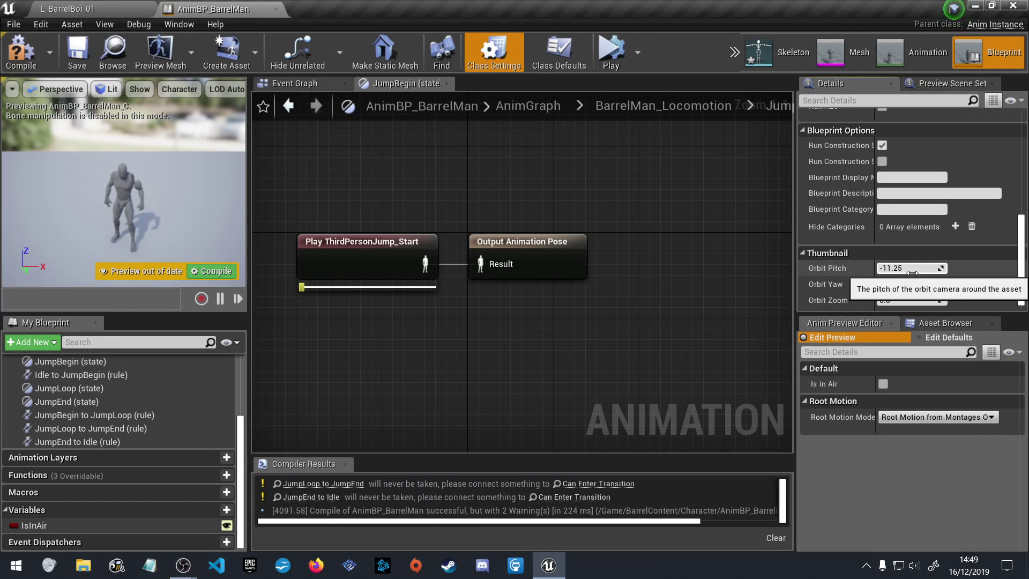
pyautogui.scroll(5, 912, 272)
pyautogui.scroll(5, 912, 271)
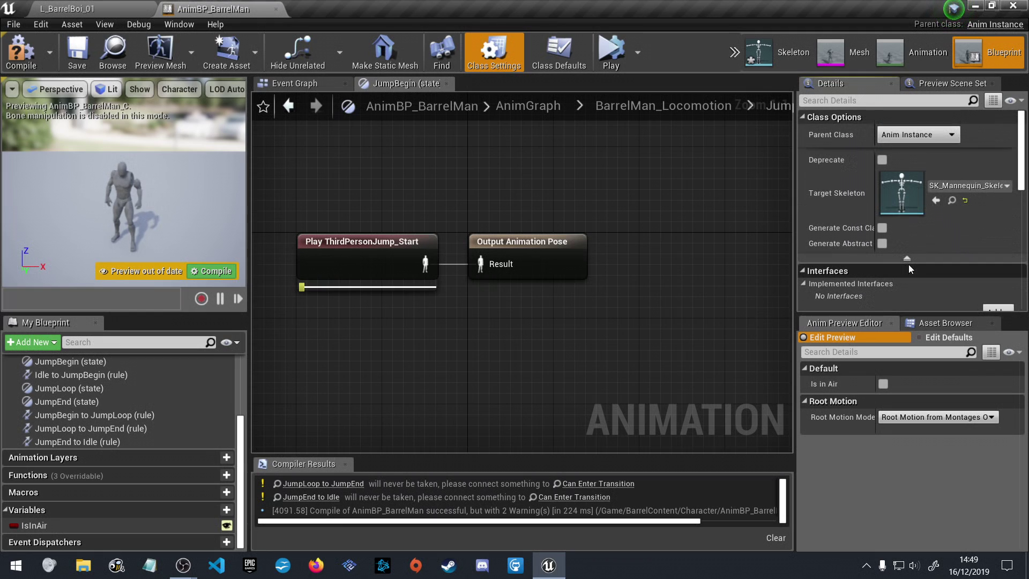
pyautogui.click(867, 101)
pyautogui.write('loo')
pyautogui.press('BackSpace')
pyautogui.press('BackSpace')
pyautogui.press('BackSpace')
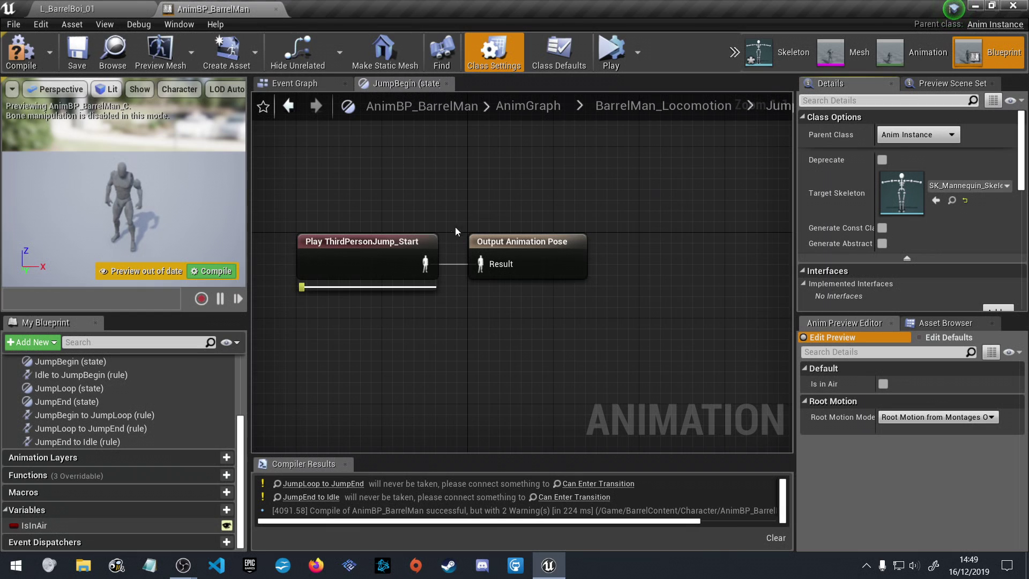
# Compare the class defaults, class settings and preview scene settings for a looping option
pyautogui.click(553, 47)
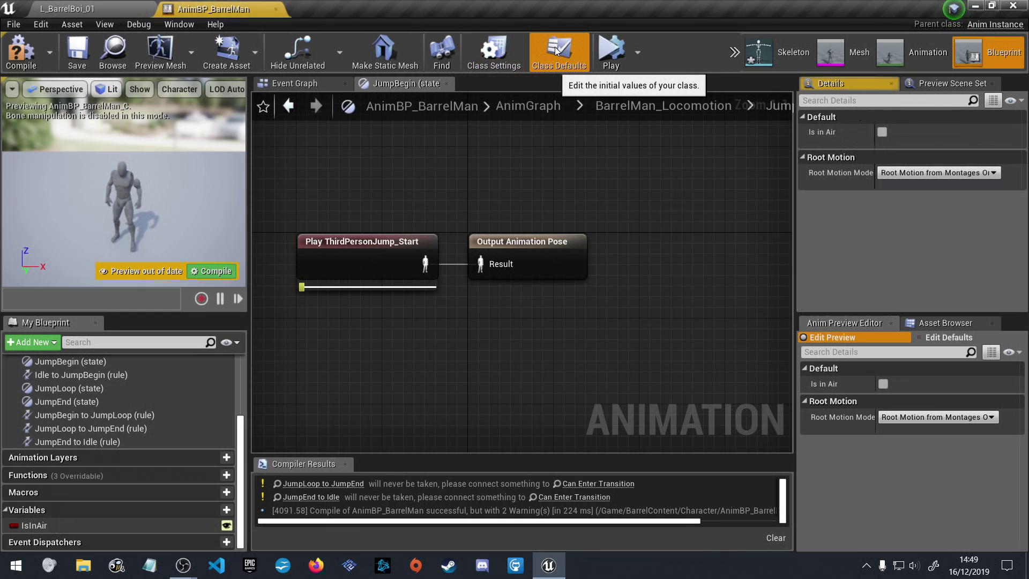
pyautogui.click(516, 43)
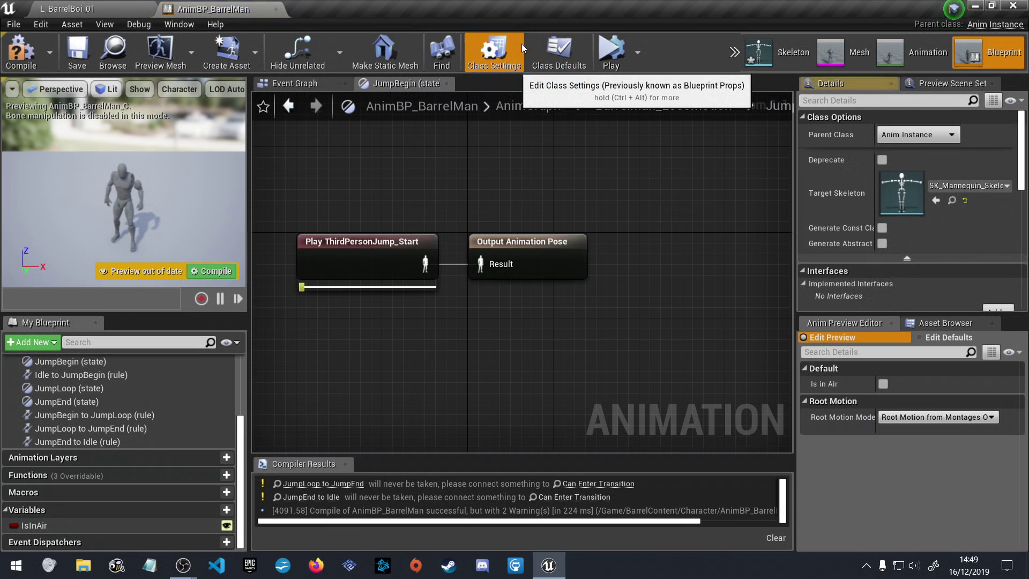
pyautogui.click(960, 83)
pyautogui.click(850, 84)
pyautogui.click(946, 84)
pyautogui.scroll(-5, 913, 206)
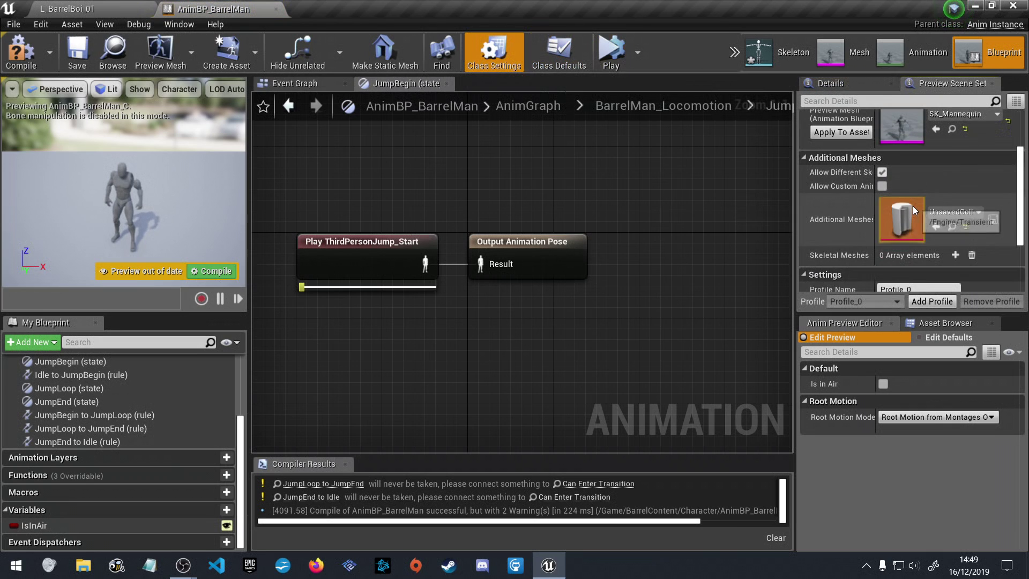
pyautogui.scroll(3, 868, 161)
pyautogui.click(841, 83)
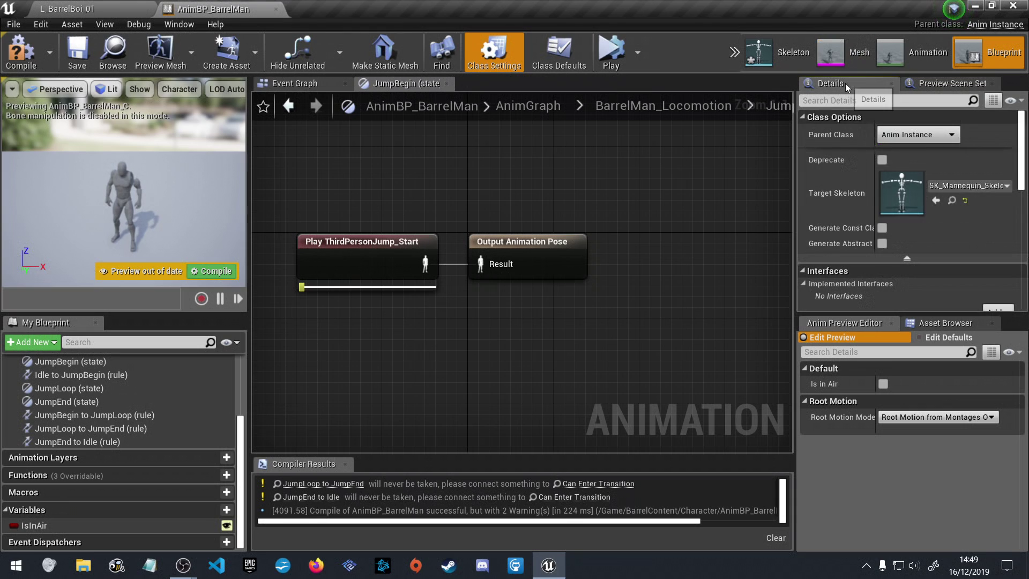
# Check the class defaults' root motion options, collapse their Root Motion section, and glance at the asset browser
pyautogui.click(559, 52)
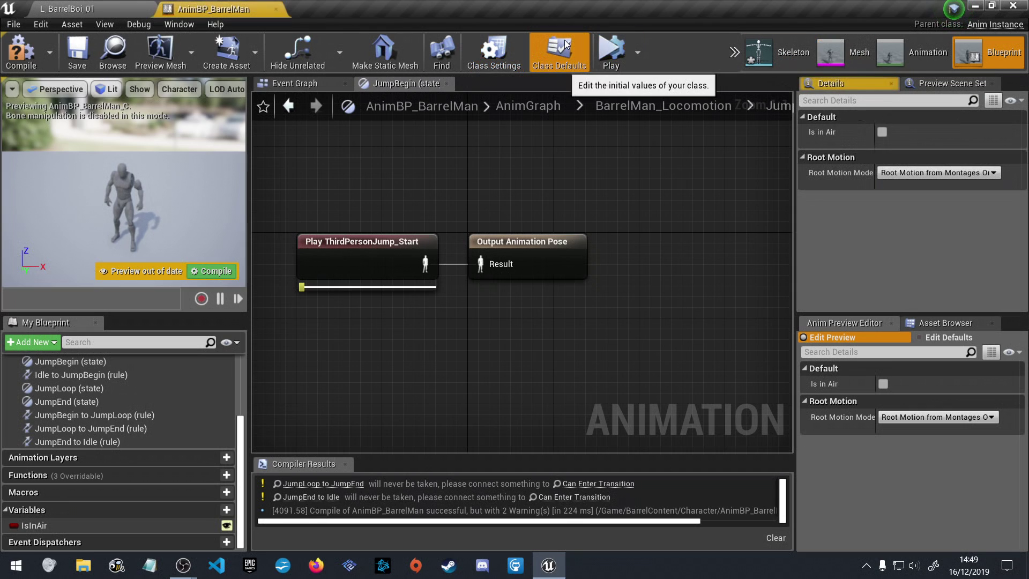
pyautogui.click(925, 176)
pyautogui.click(925, 176)
pyautogui.click(920, 157)
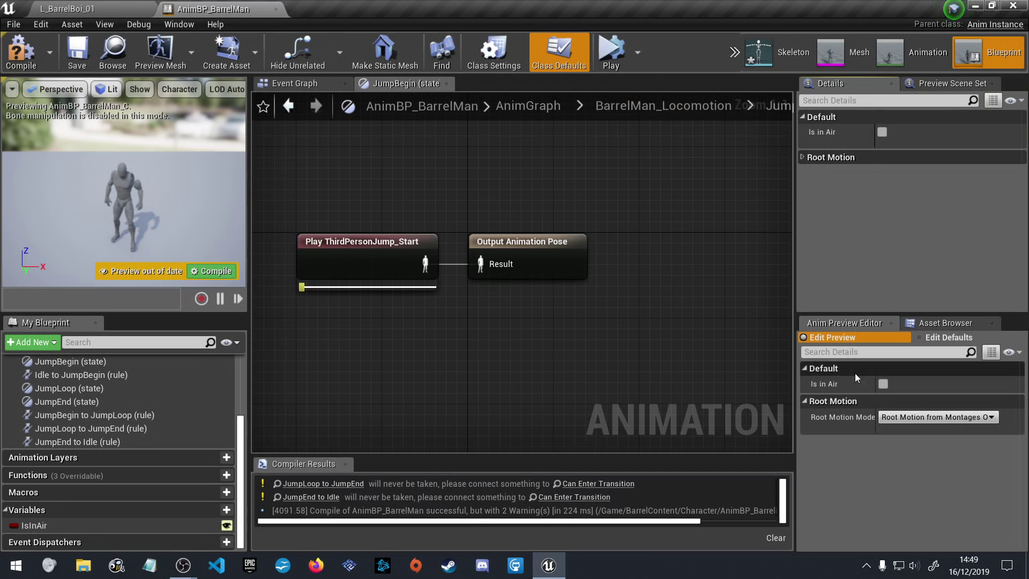
pyautogui.click(936, 325)
pyautogui.click(831, 323)
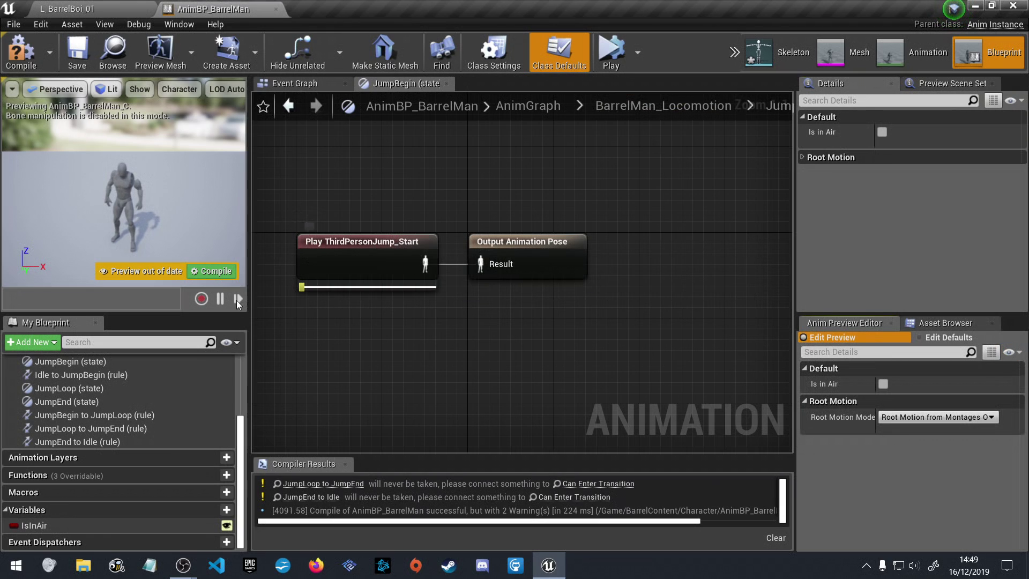
# Turn off Loop Animation for the Play ThirdPersonJump_Start node and compile the blueprint
pyautogui.click(388, 245)
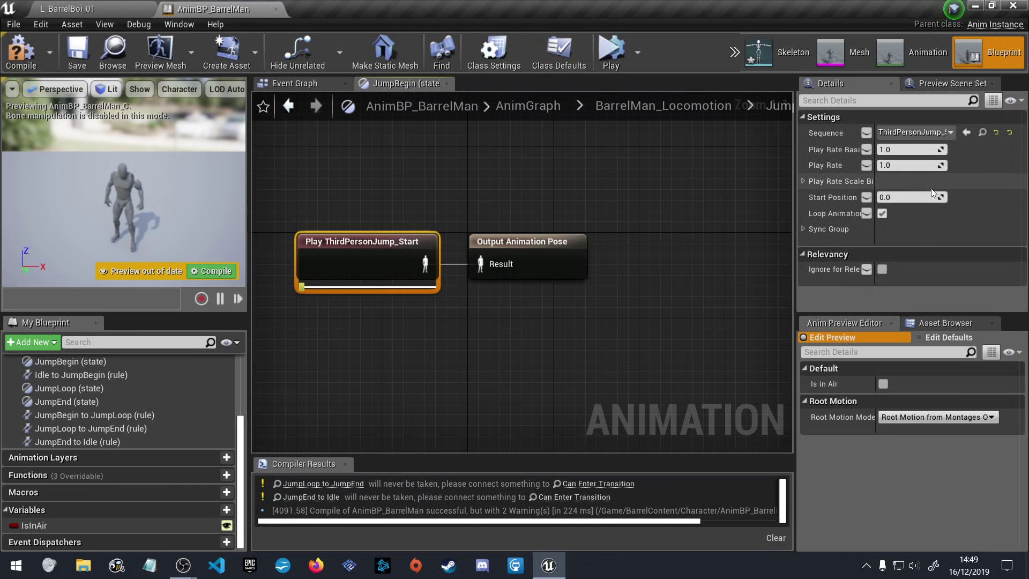
pyautogui.click(882, 213)
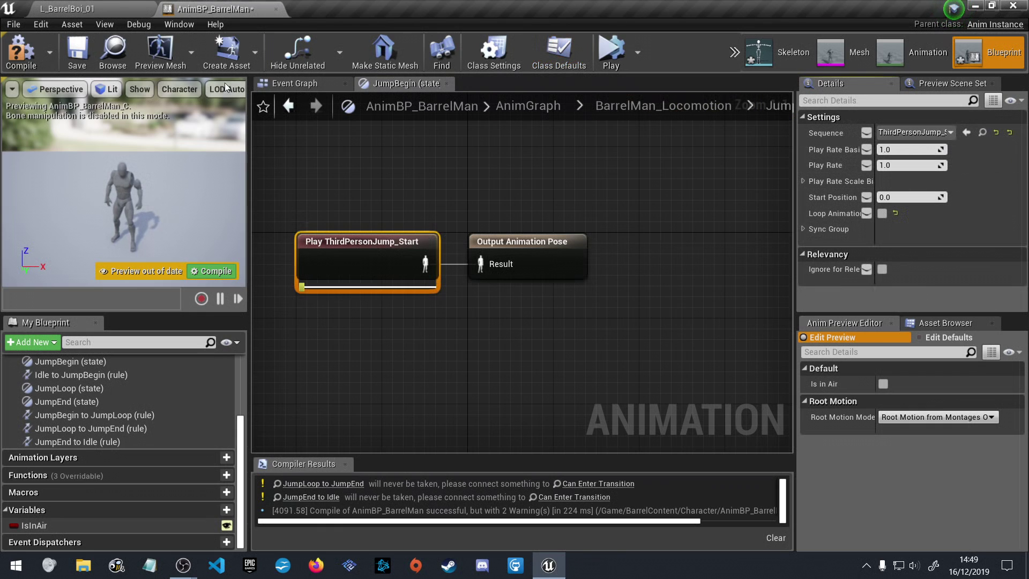
pyautogui.click(21, 51)
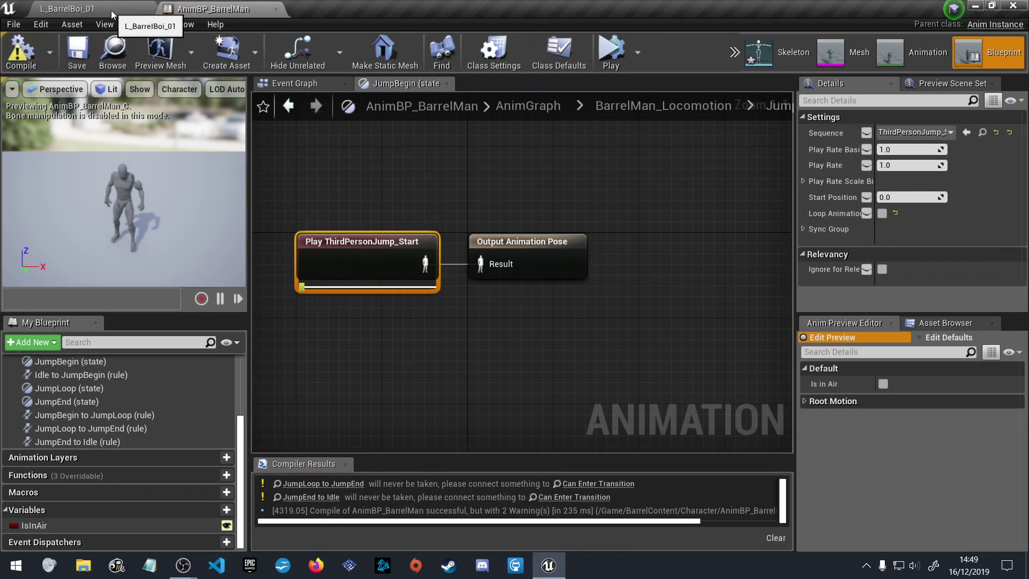
# In the JumpEnd state, turn off Loop Animation for the Play ThirdPersonJump_End node and compile the blueprint
pyautogui.click(290, 107)
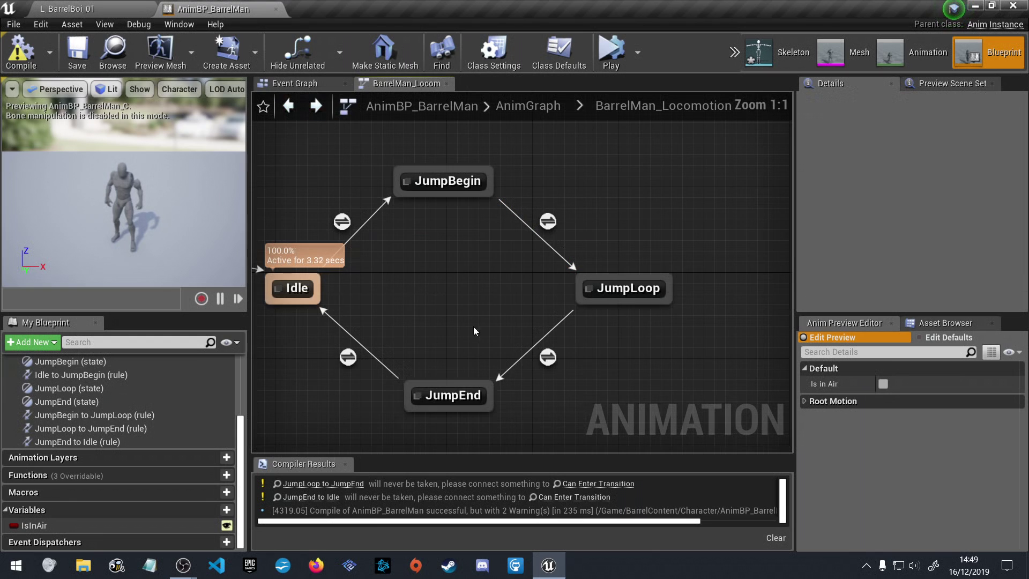
pyautogui.doubleClick(447, 397)
pyautogui.click(469, 284)
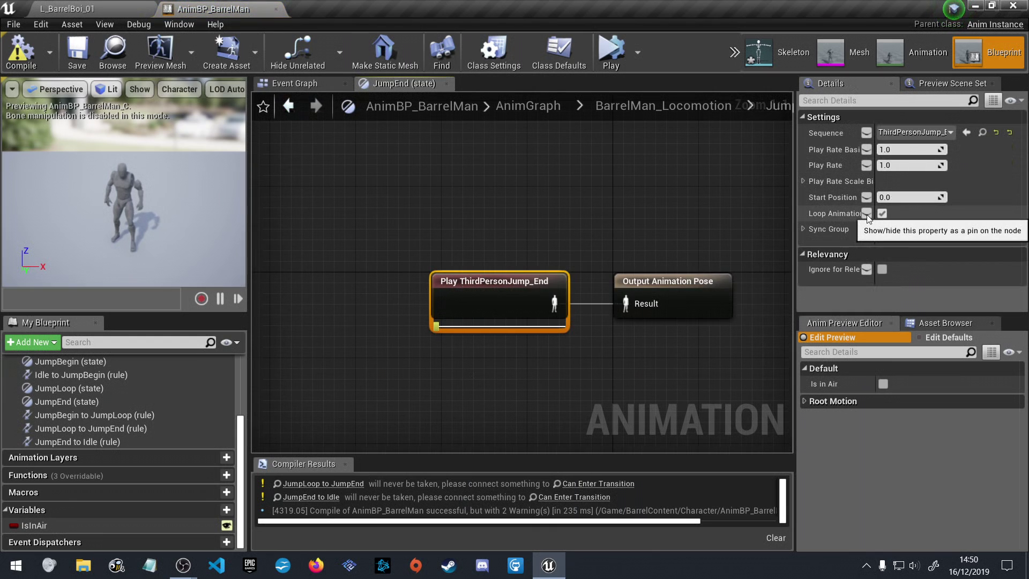
pyautogui.click(882, 213)
pyautogui.click(19, 67)
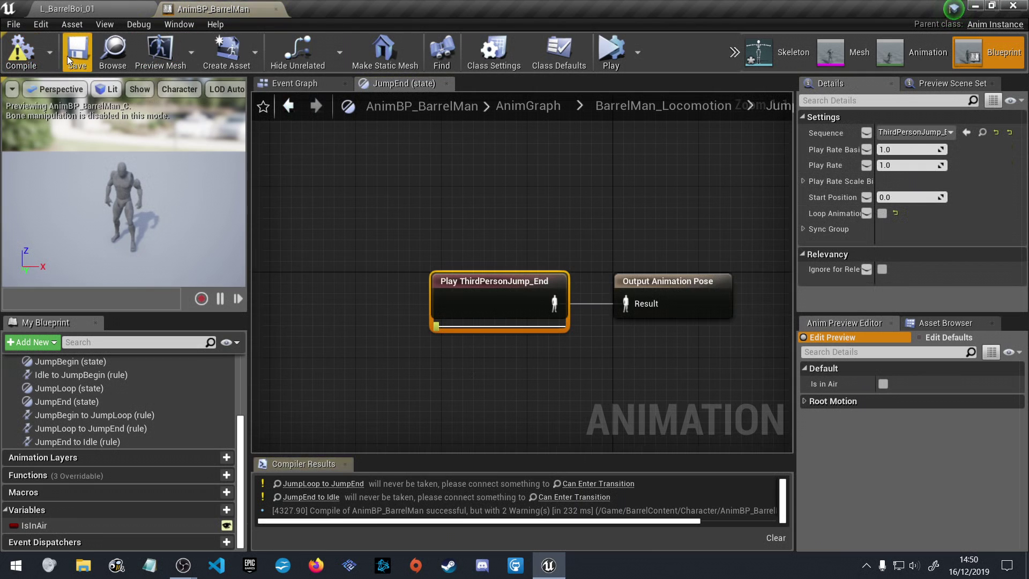
pyautogui.click(38, 41)
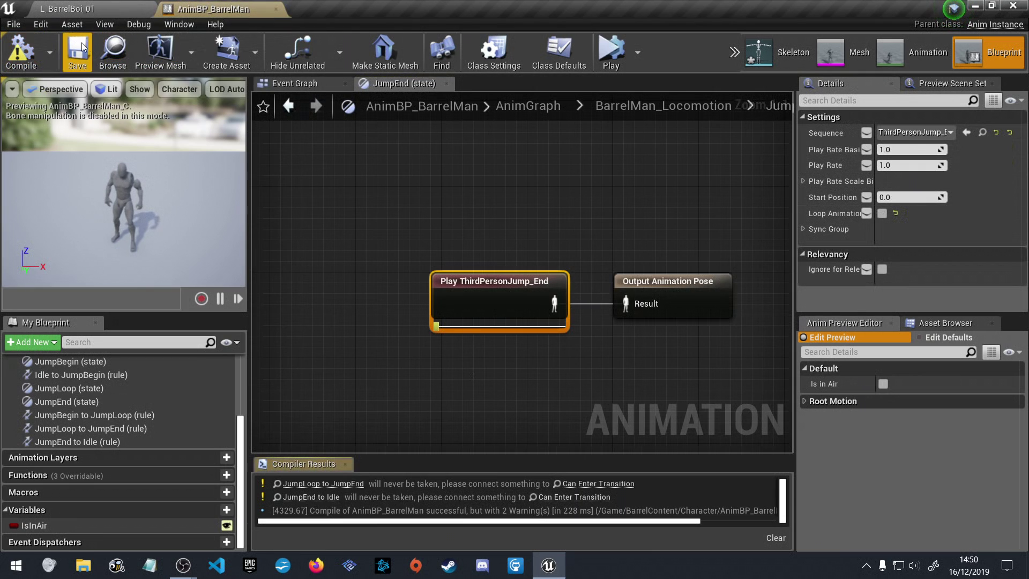
# Return to the BarrelMan_Locomotion graph and open the JumpLoop to JumpEnd transition rule
pyautogui.click(289, 98)
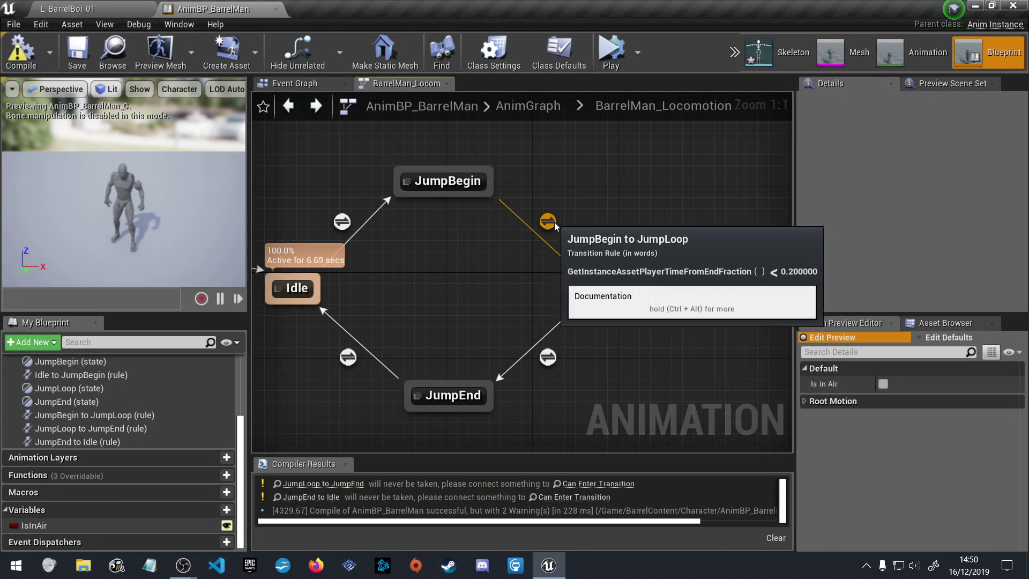
pyautogui.doubleClick(549, 356)
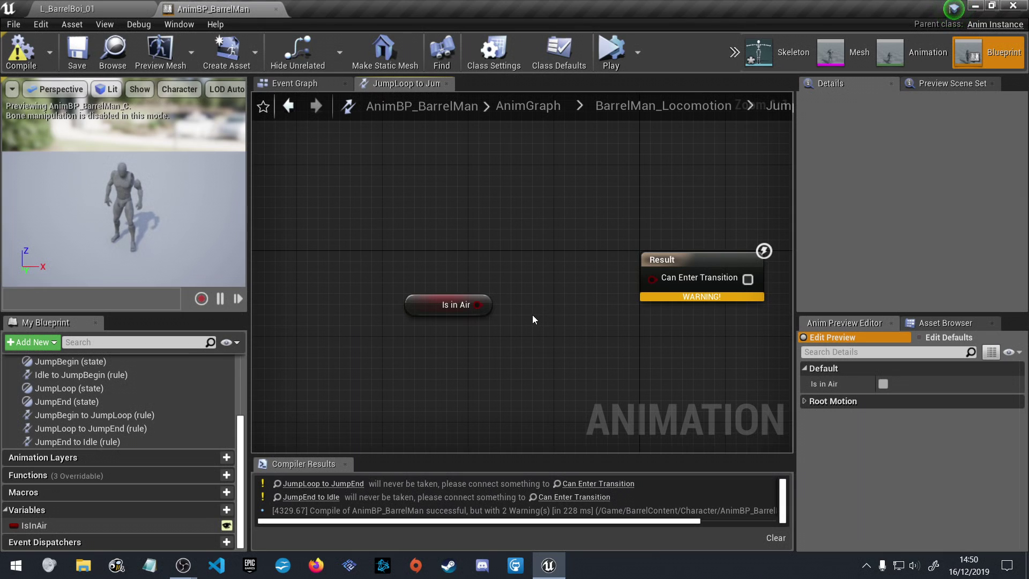
# Search the possible actions for "not", try placing a NotEqual (Name) node, and delete it
pyautogui.rightClick(481, 224)
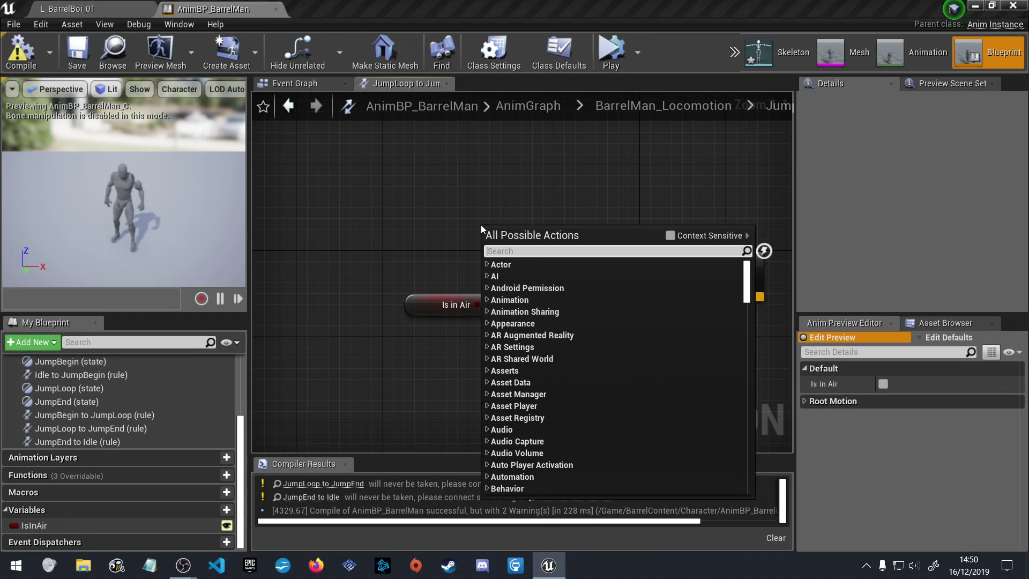
pyautogui.write('not')
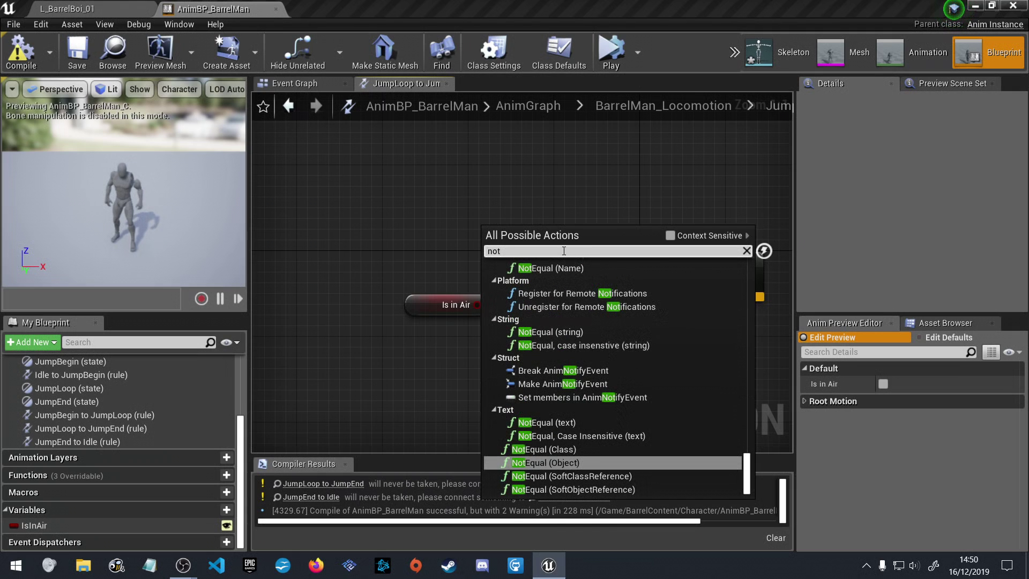
pyautogui.click(558, 268)
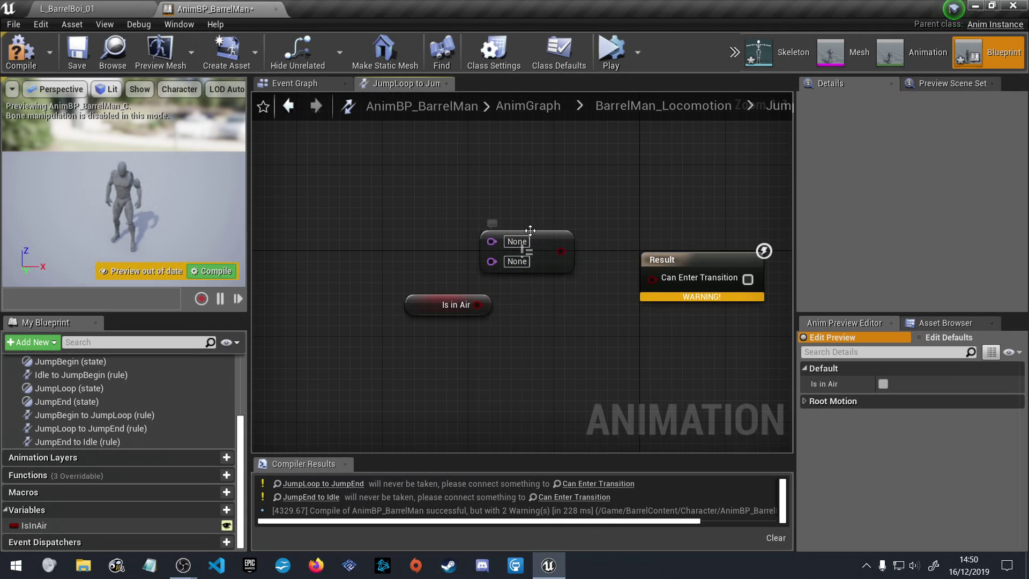
pyautogui.click(548, 235)
pyautogui.press('Delete')
# Try adding a NotEqual (Object) node from the Is in Air output and delete it
pyautogui.moveTo(478, 304); pyautogui.dragTo(510, 300)
pyautogui.write('not')
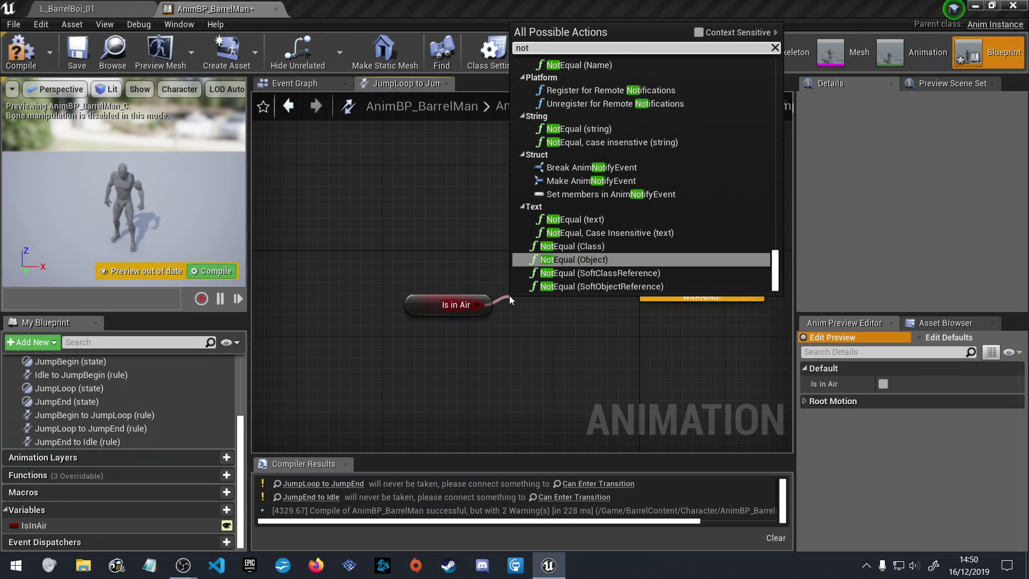
pyautogui.click(606, 258)
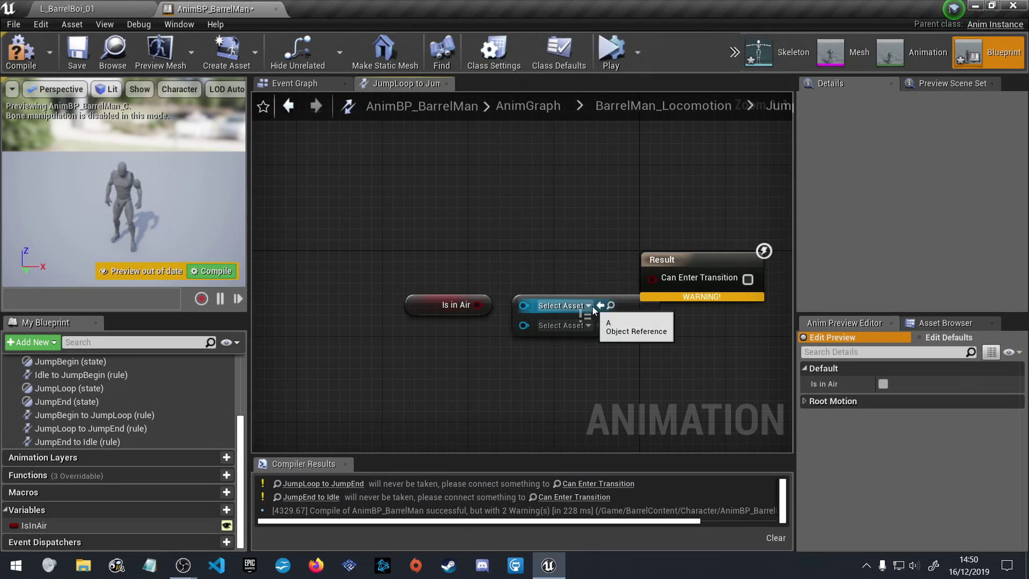
pyautogui.click(624, 317)
pyautogui.press('Delete')
# Find and add a NOT Boolean node in the JumpLoop to JumpEnd transition rule
pyautogui.rightClick(492, 226)
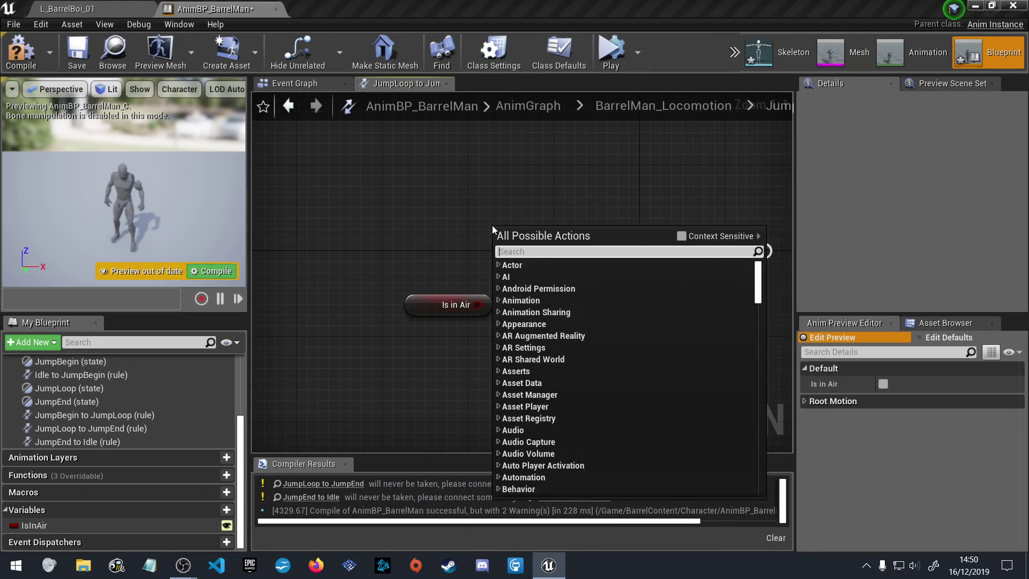
pyautogui.write('not')
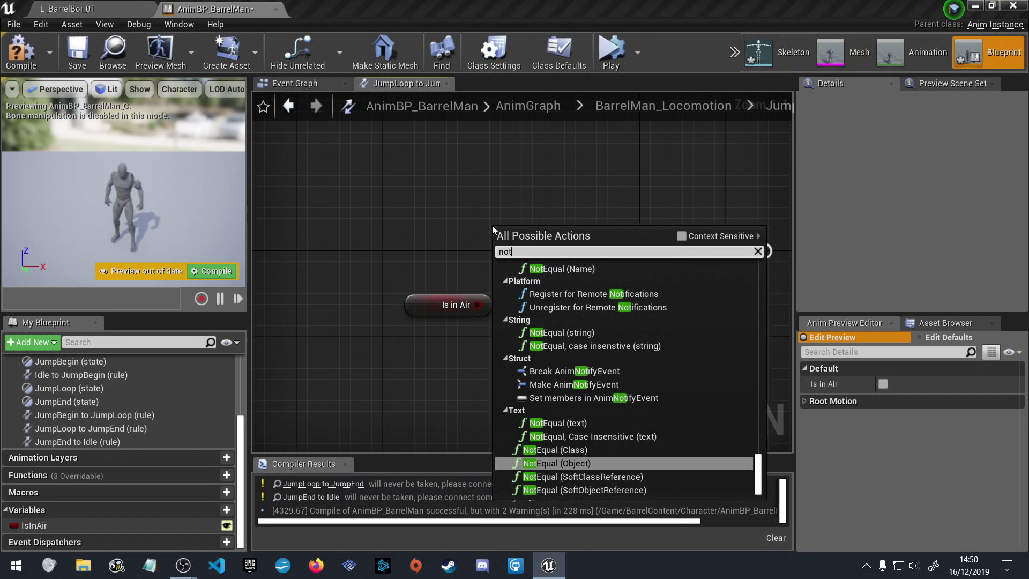
pyautogui.scroll(6, 592, 334)
pyautogui.scroll(3, 592, 325)
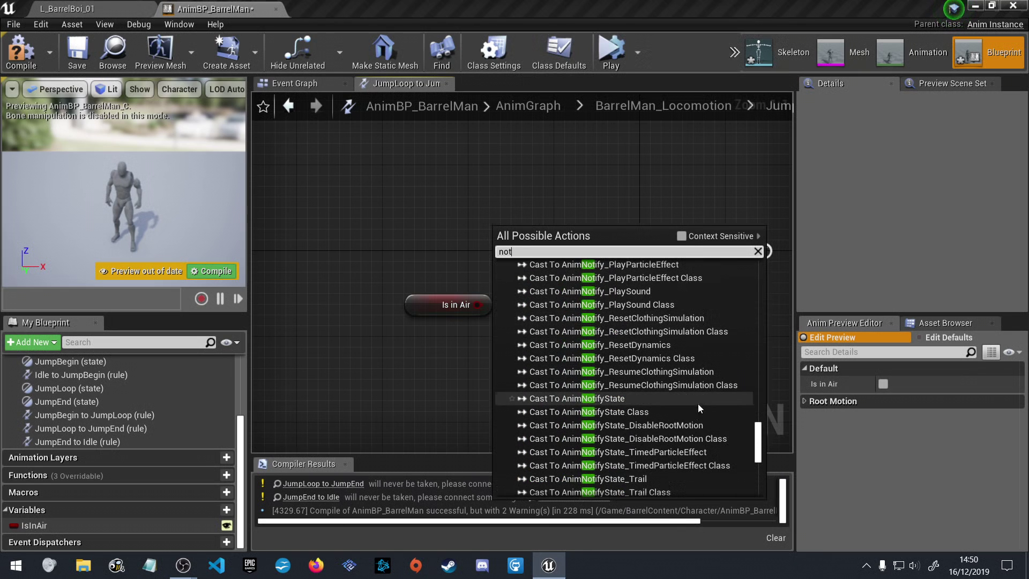
pyautogui.moveTo(759, 444); pyautogui.dragTo(761, 281)
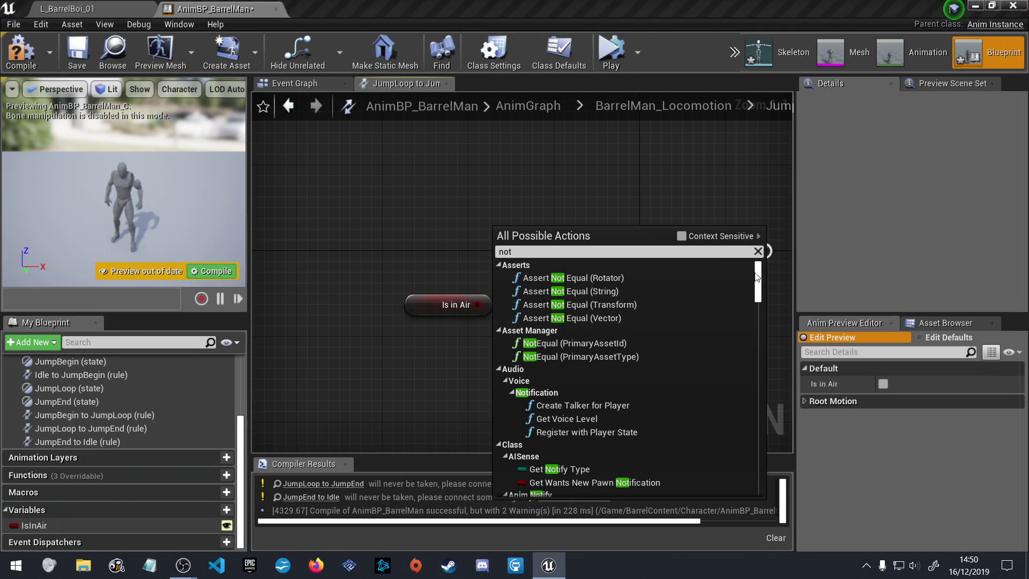
pyautogui.scroll(-2, 634, 328)
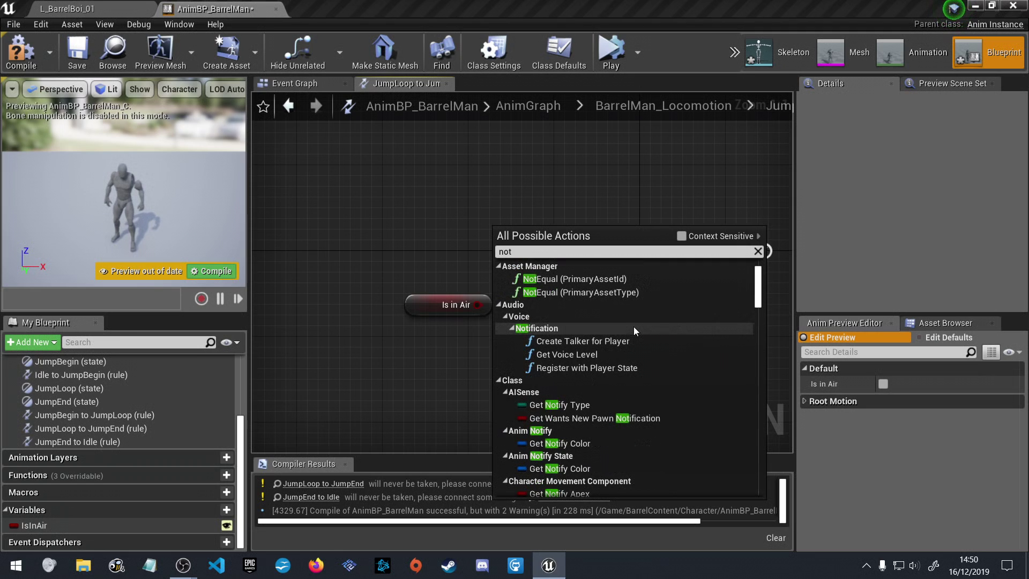
pyautogui.scroll(-5, 631, 333)
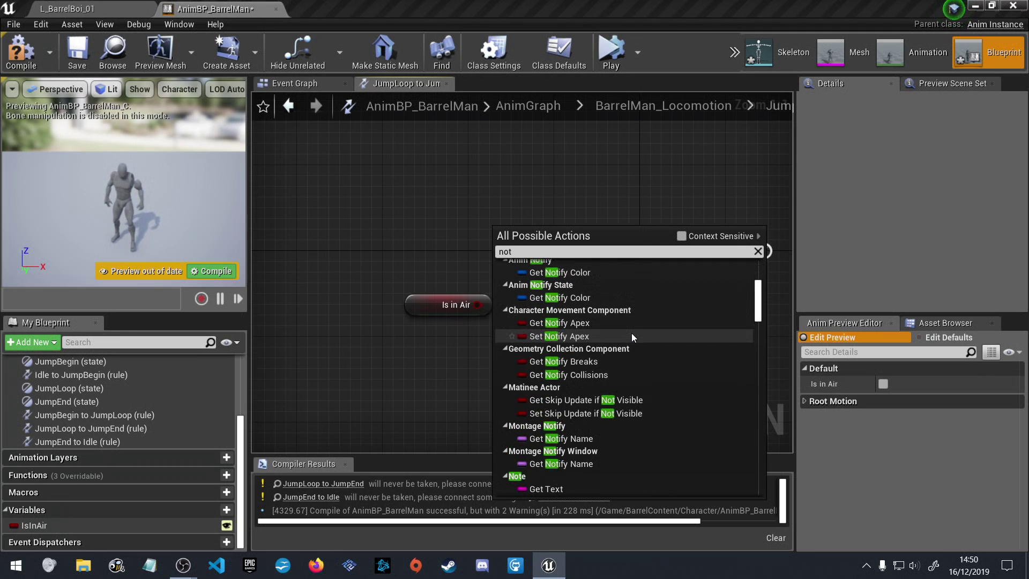
pyautogui.scroll(-10, 632, 333)
pyautogui.scroll(-10, 629, 329)
pyautogui.scroll(-4, 629, 327)
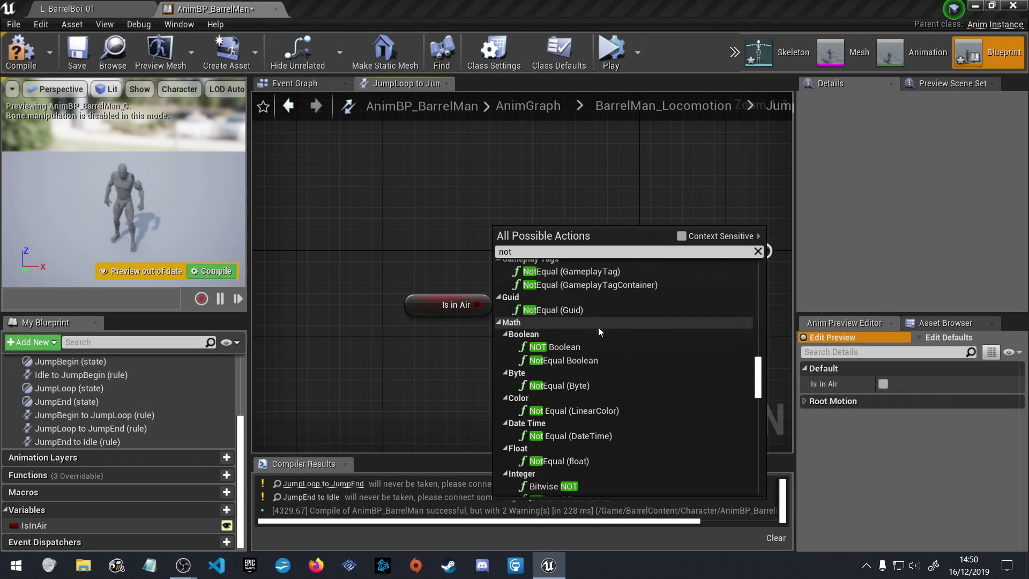
pyautogui.click(586, 346)
# Wire Is in Air through the NOT node into Can Enter Transition, align the nodes, and save and compile the blueprint
pyautogui.moveTo(477, 305); pyautogui.dragTo(502, 242)
pyautogui.moveTo(567, 242); pyautogui.dragTo(654, 279)
pyautogui.moveTo(548, 233); pyautogui.dragTo(594, 276)
pyautogui.moveTo(438, 298); pyautogui.dragTo(472, 278)
pyautogui.click(573, 347)
pyautogui.hotkey('ctrl', 's')
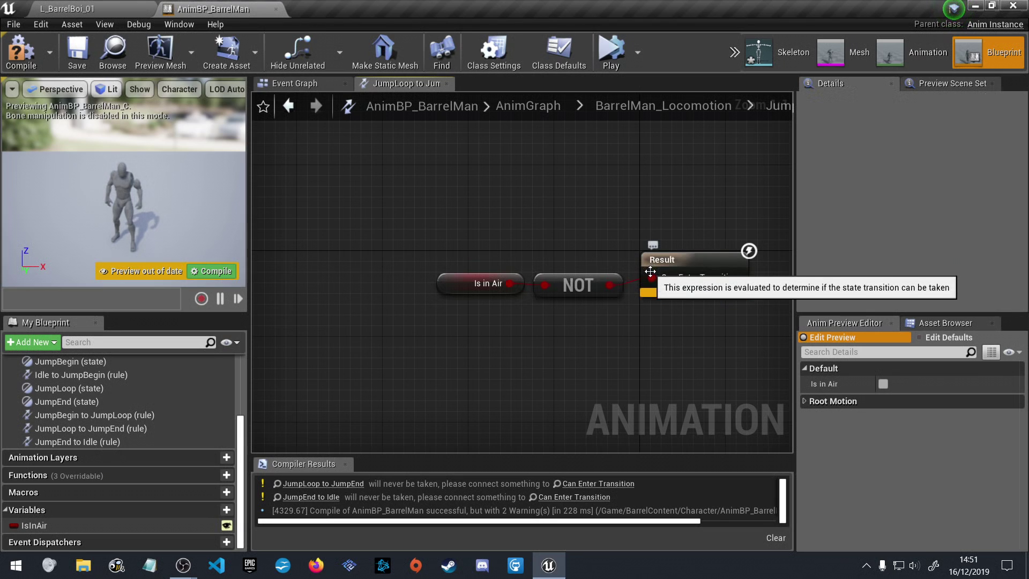
pyautogui.click(27, 60)
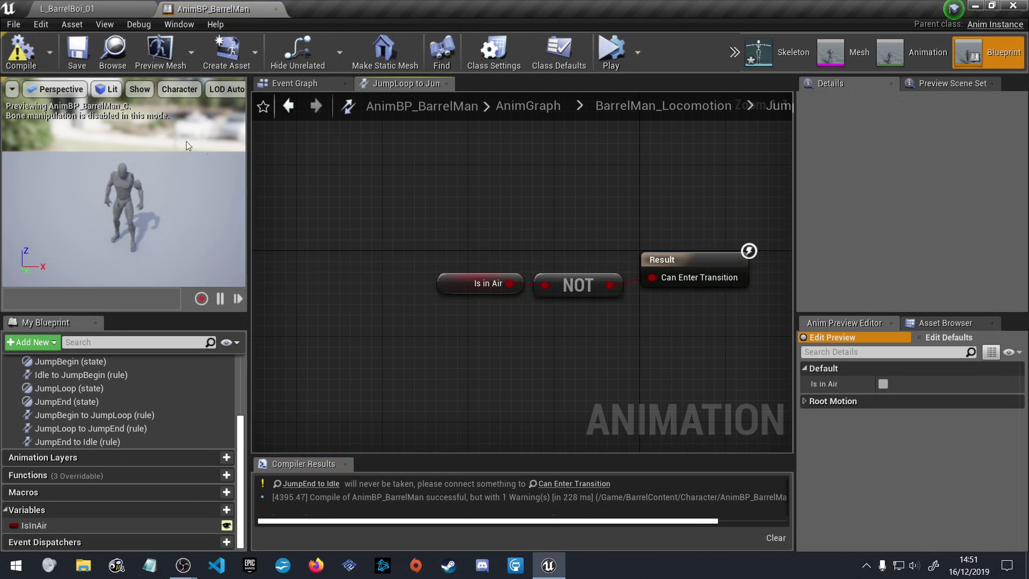
# Return to the BarrelMan_Locomotion graph and open the JumpEnd to Idle transition rule
pyautogui.click(307, 85)
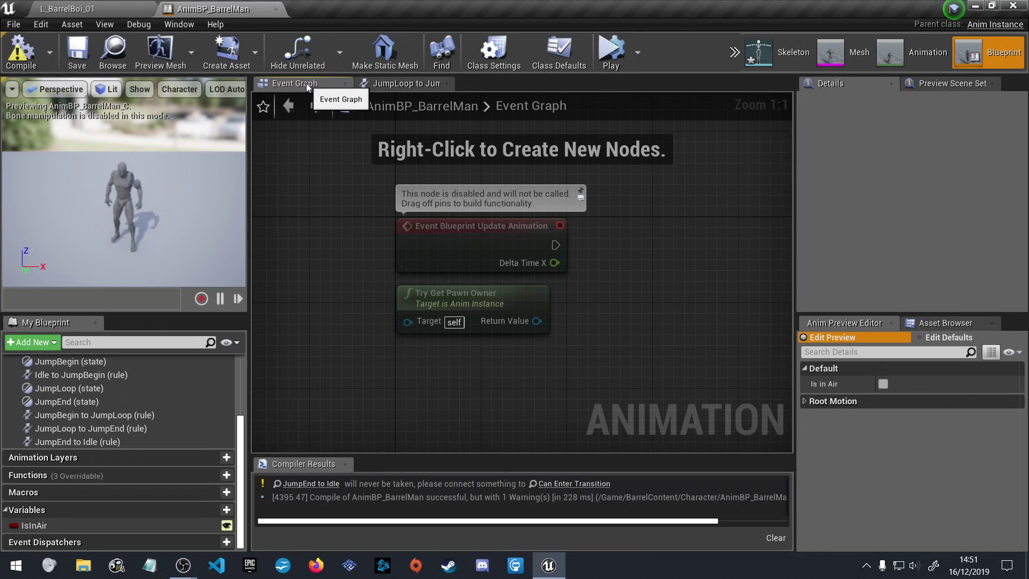
pyautogui.click(407, 84)
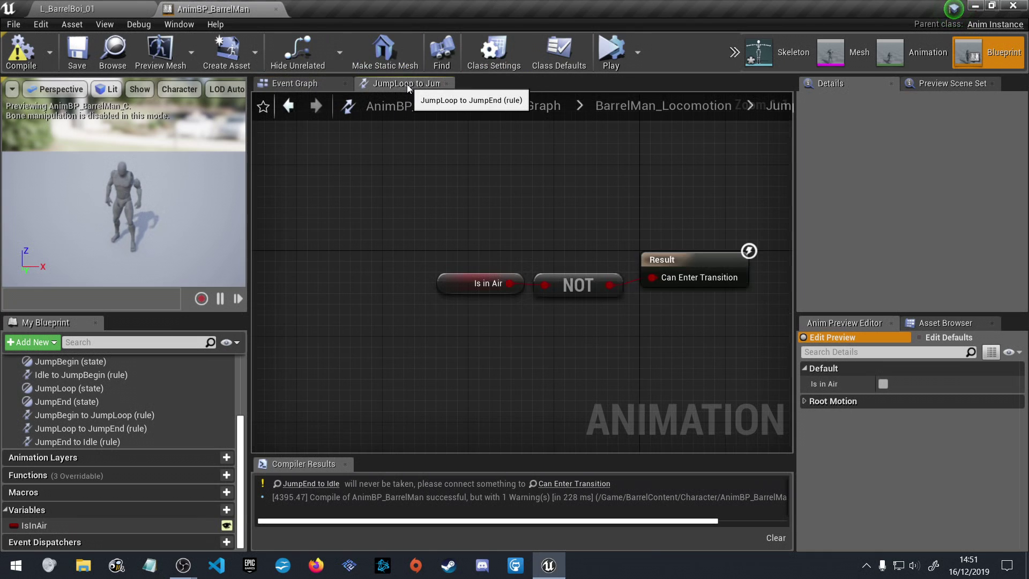
pyautogui.click(290, 106)
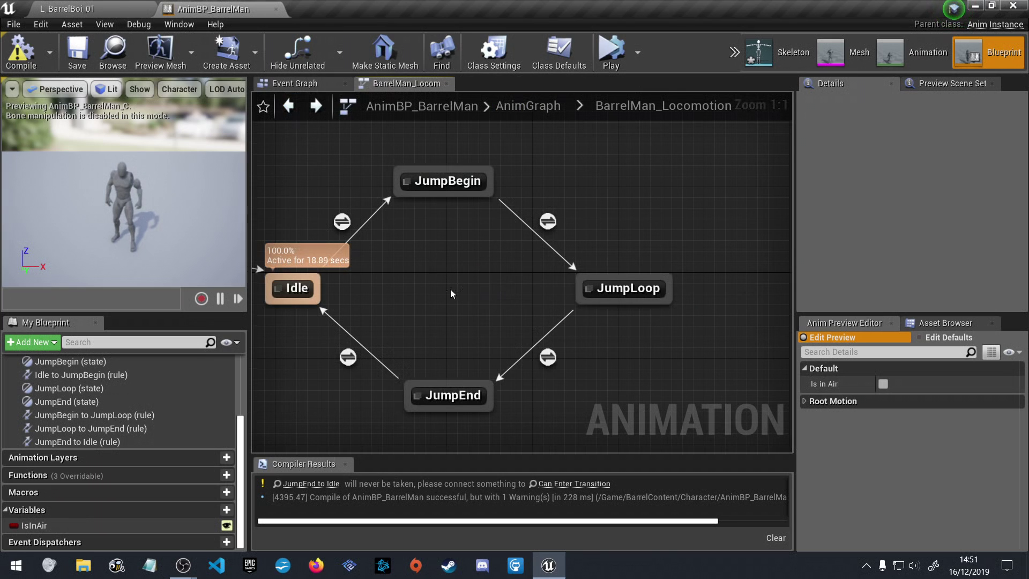
pyautogui.doubleClick(398, 343)
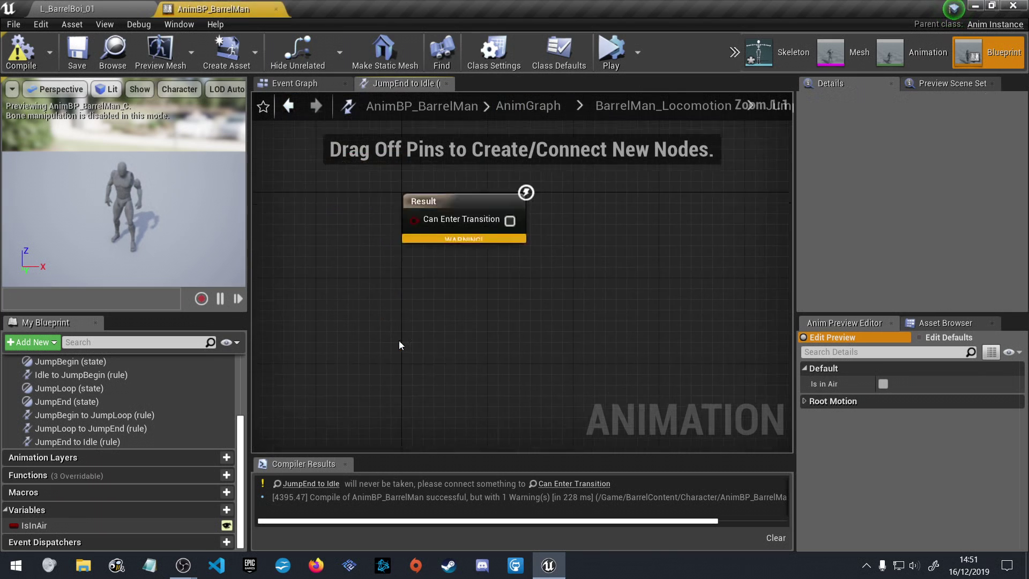
# Add a Time Remaining (ratio) (ThirdPersonJump_End) node and place it well clear of the Result node
pyautogui.moveTo(418, 321); pyautogui.dragTo(560, 284, button='right')
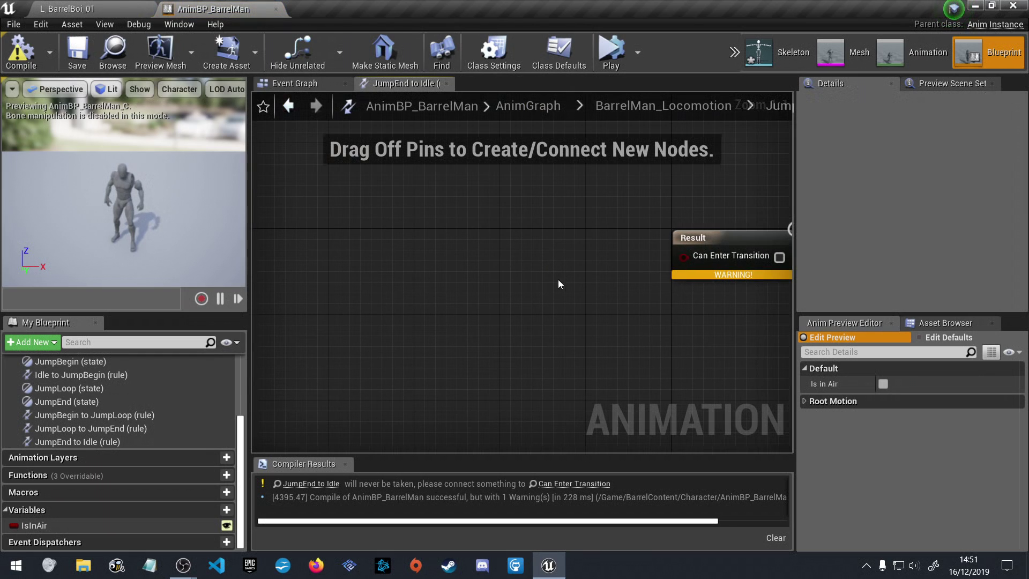
pyautogui.rightClick(443, 252)
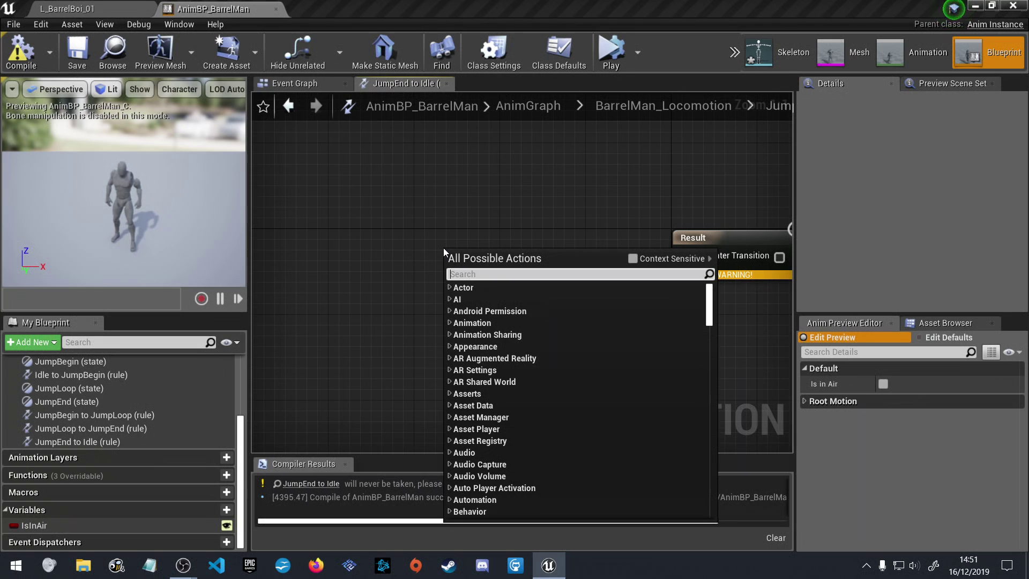
pyautogui.write('timere')
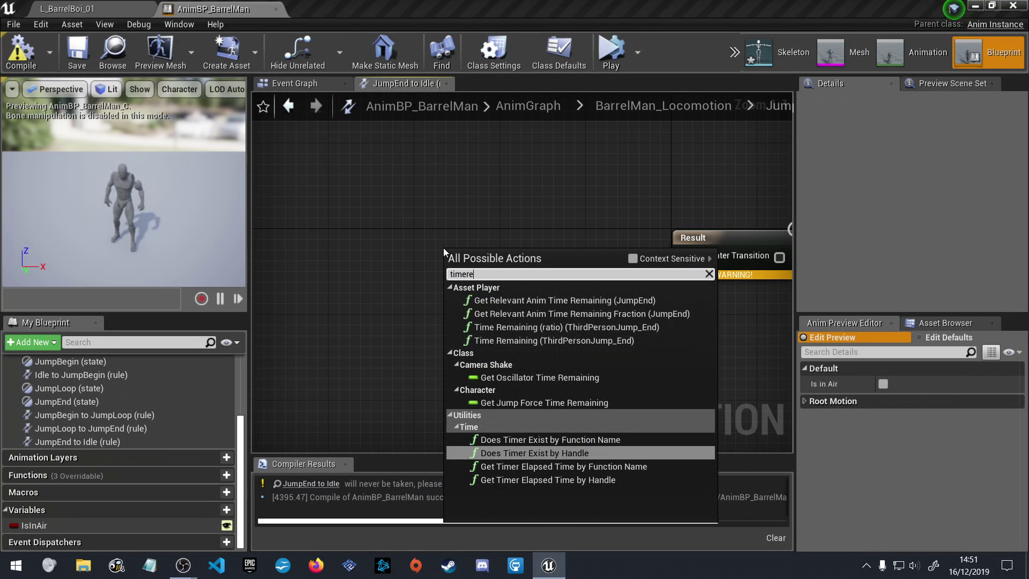
pyautogui.press('BackSpace')
pyautogui.press('BackSpace')
pyautogui.press('BackSpace')
pyautogui.press('BackSpace')
pyautogui.press('BackSpace')
pyautogui.press('BackSpace')
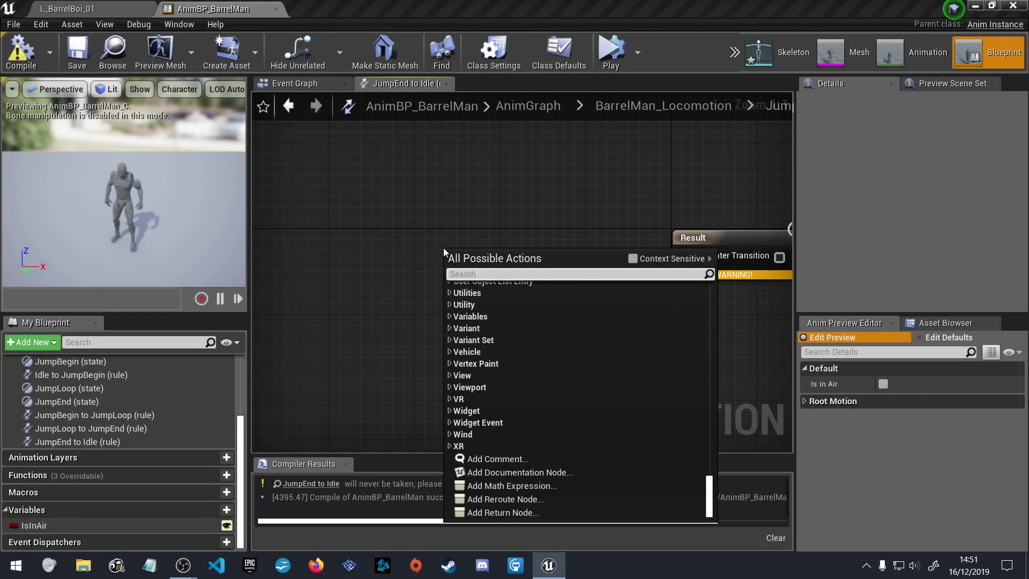
pyautogui.write('ratio rem')
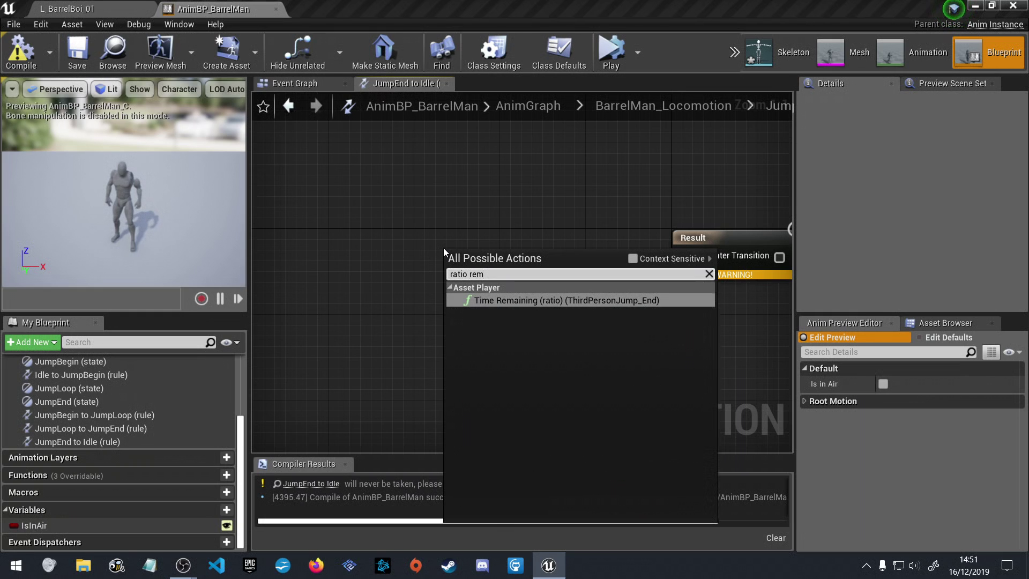
pyautogui.click(552, 301)
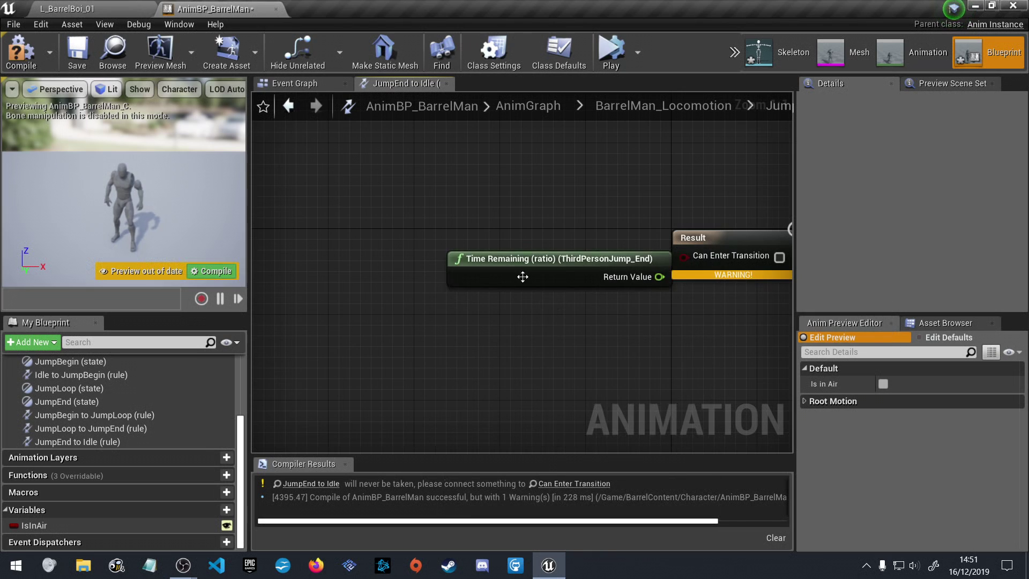
pyautogui.moveTo(420, 246); pyautogui.dragTo(312, 289)
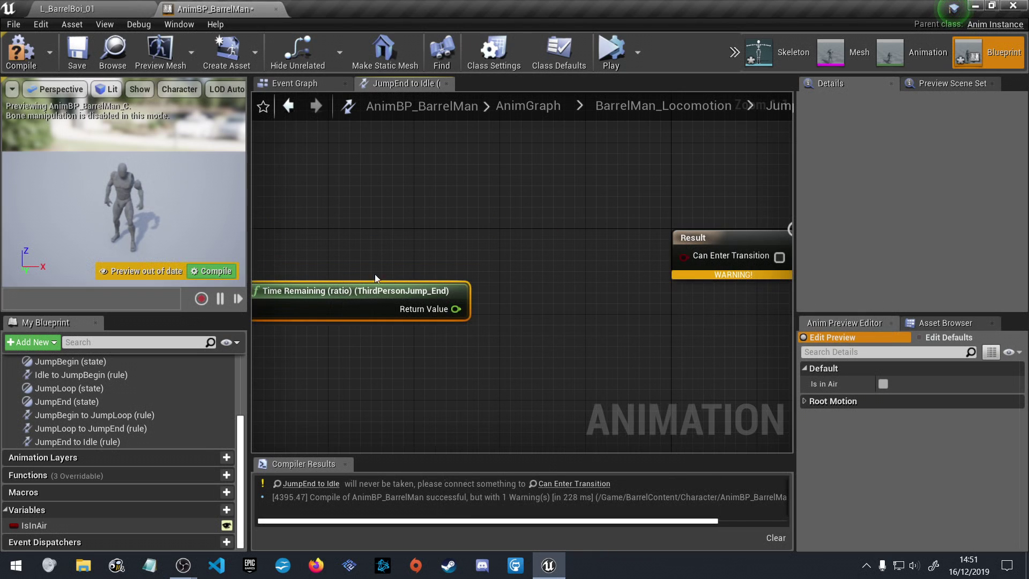
# Add a float < float comparison node between the Time Remaining (ratio) node and the Result node
pyautogui.rightClick(488, 233)
pyautogui.write('less than')
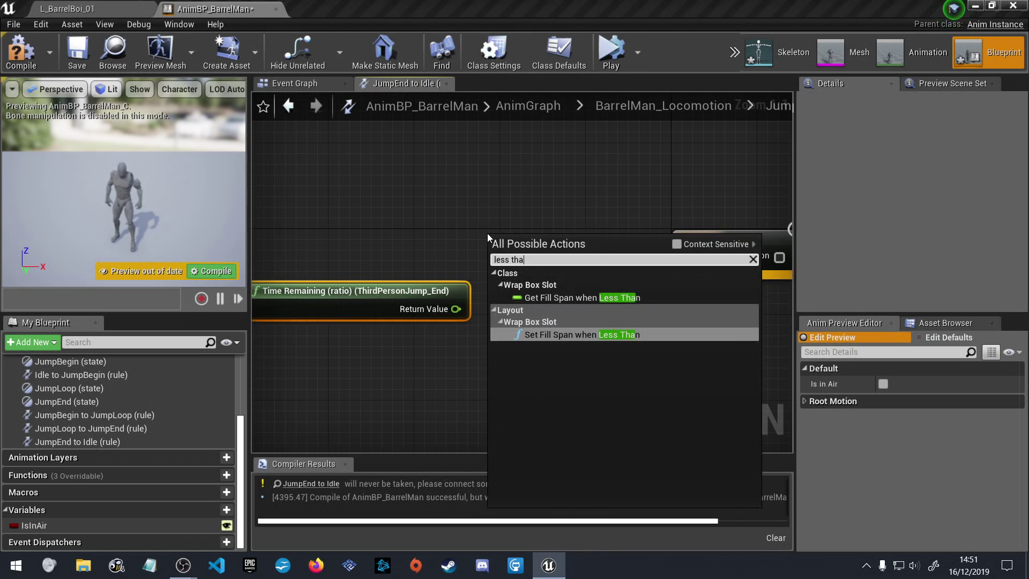
pyautogui.press('BackSpace')
pyautogui.press('BackSpace')
pyautogui.press('BackSpace')
pyautogui.press('BackSpace')
pyautogui.press('BackSpace')
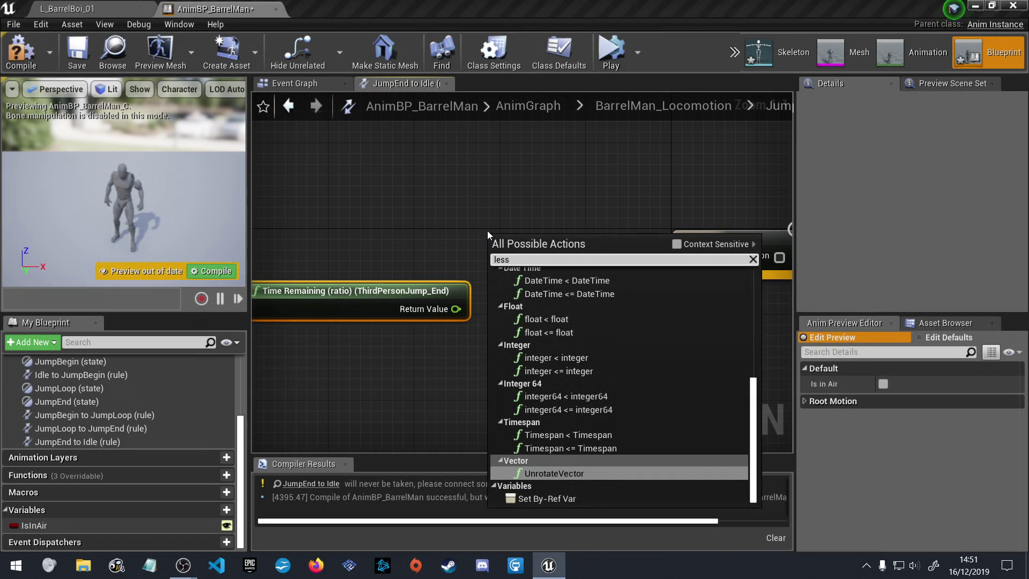
pyautogui.write('tha')
pyautogui.press('BackSpace')
pyautogui.press('BackSpace')
pyautogui.press('BackSpace')
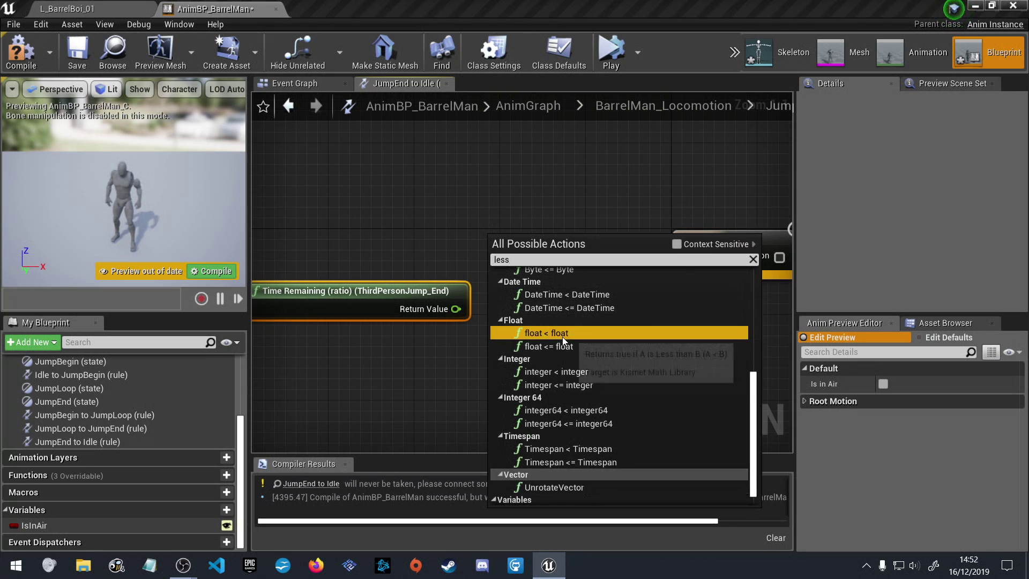
pyautogui.click(562, 333)
pyautogui.moveTo(533, 270); pyautogui.dragTo(556, 291)
# Compare the Time Remaining (ratio) return value against 0.2 and connect the comparison's output to Can Enter Transition
pyautogui.moveTo(456, 309); pyautogui.dragTo(534, 261)
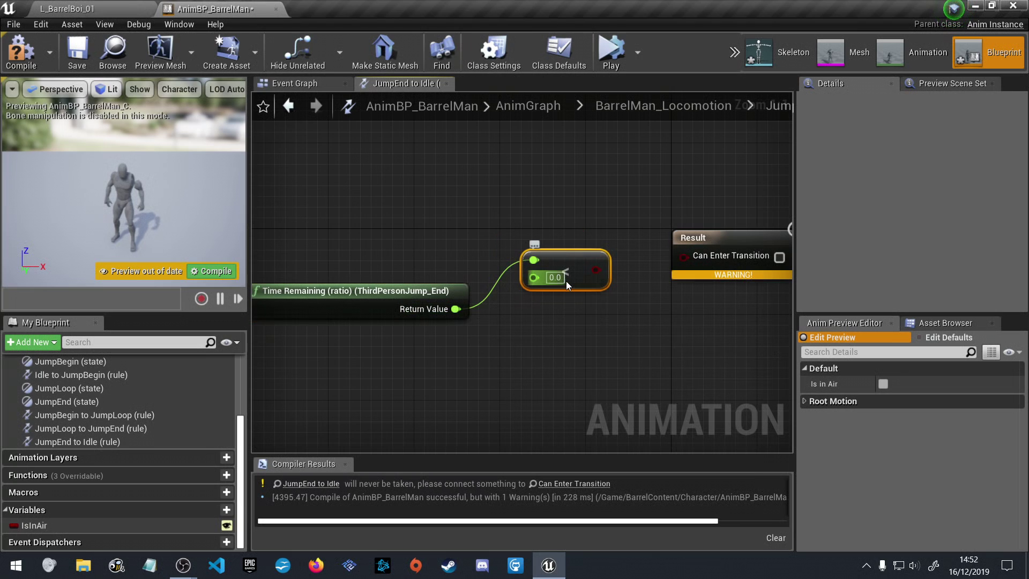
pyautogui.click(561, 279)
pyautogui.write('0.2')
pyautogui.press('Return')
pyautogui.moveTo(596, 269); pyautogui.dragTo(683, 256)
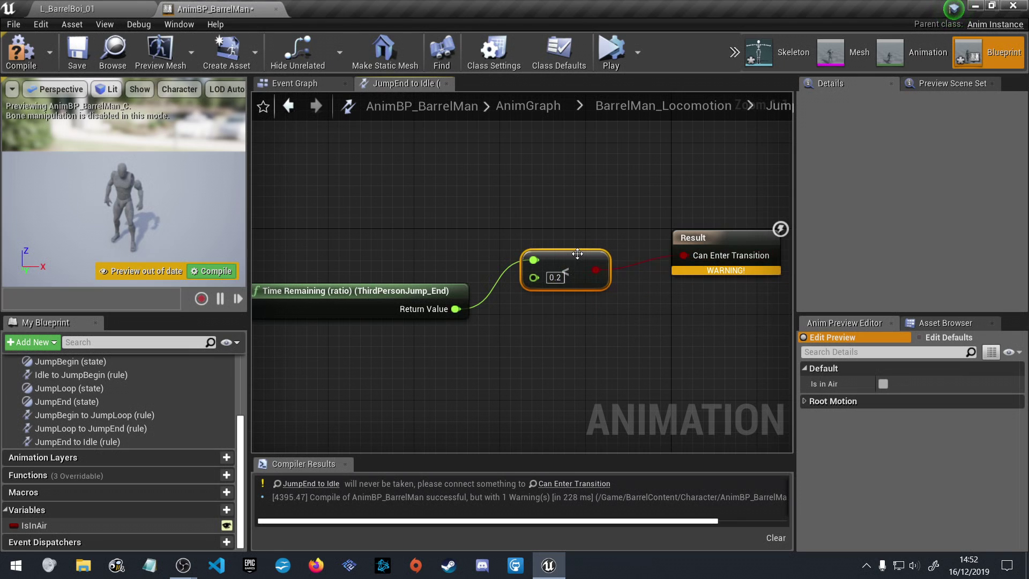
# Compile and save the AnimBP_BarrelMan blueprint
pyautogui.click(651, 314)
pyautogui.click(20, 51)
pyautogui.click(77, 49)
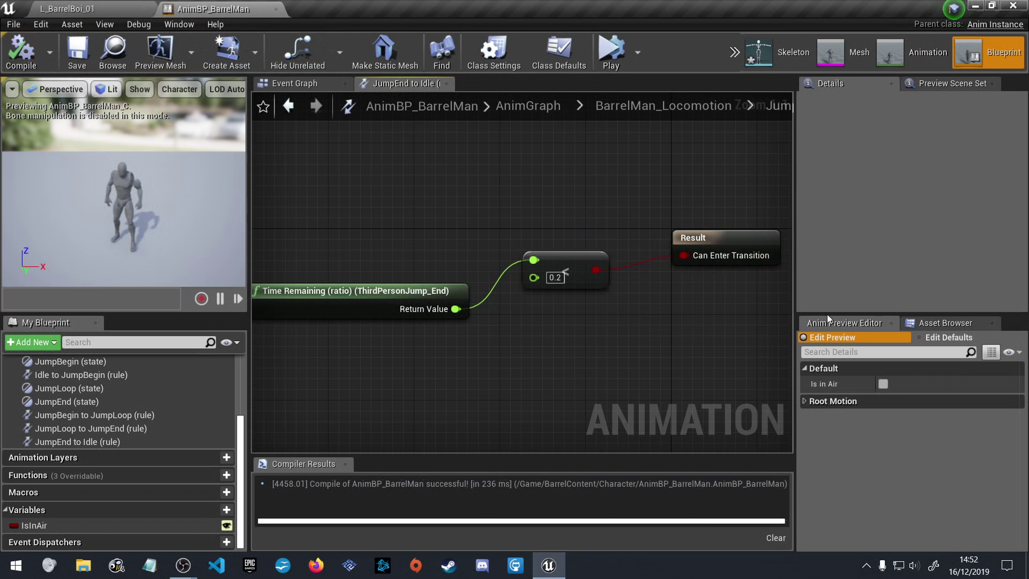
# Toggle the Is in Air preview value on and off twice to check the character's jump animations
pyautogui.click(883, 384)
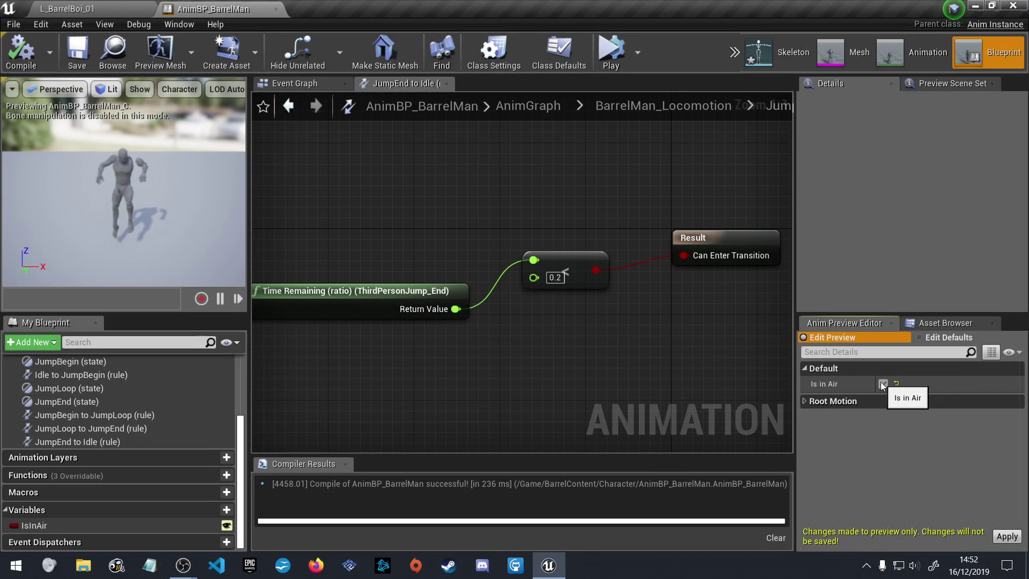
pyautogui.click(883, 385)
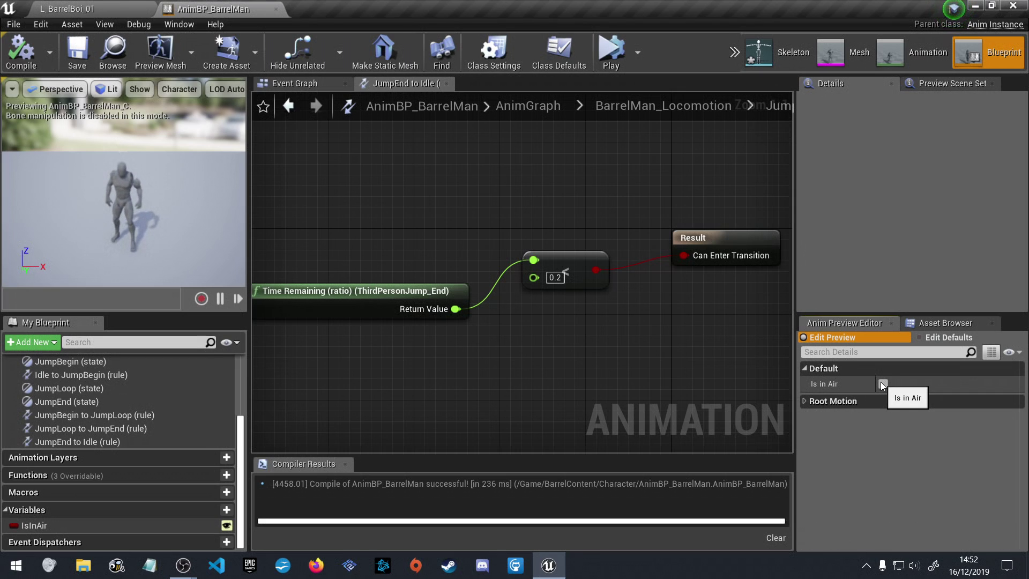
pyautogui.click(883, 384)
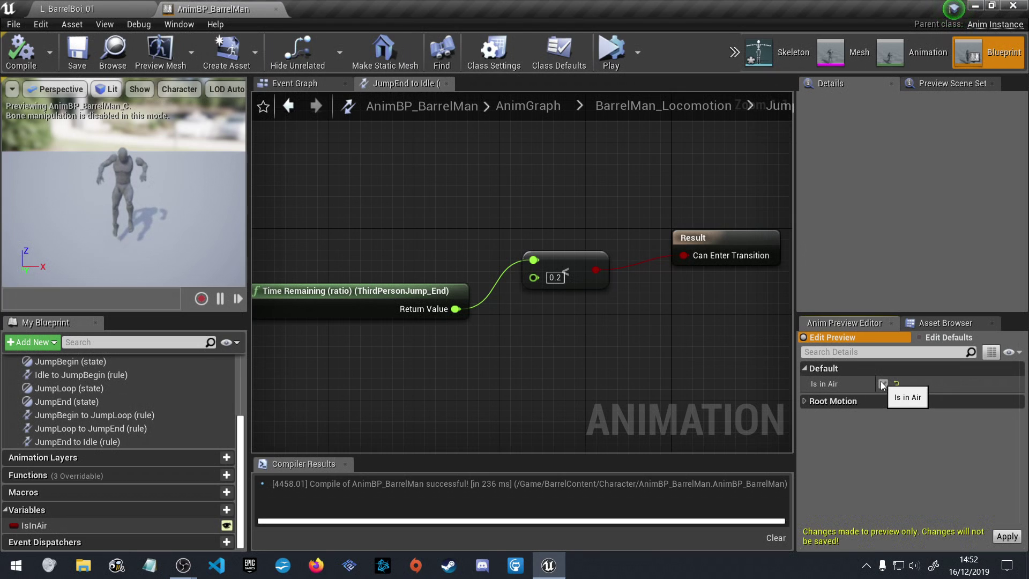
pyautogui.click(883, 384)
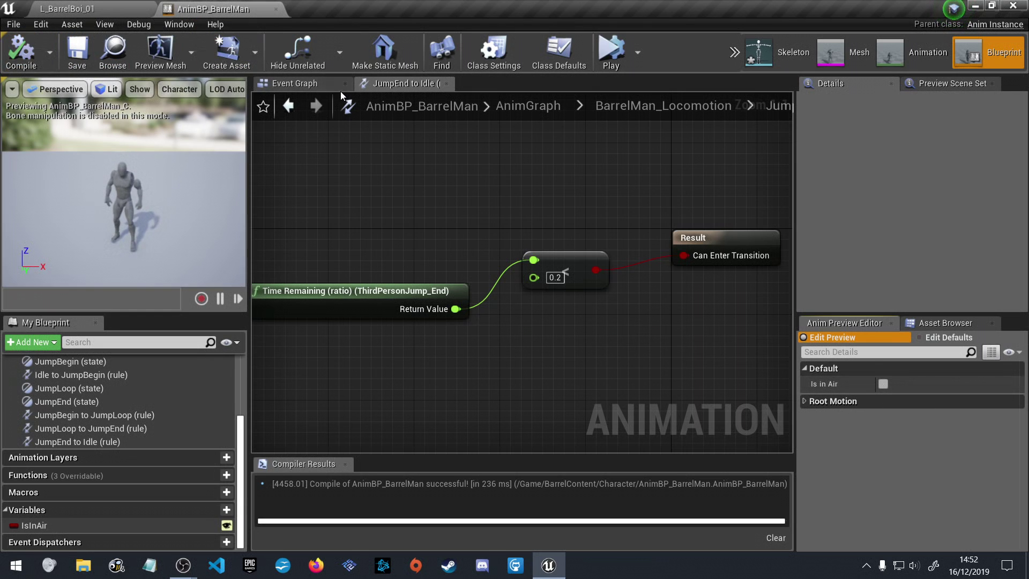
# Return to the BarrelMan_Locomotion graph and toggle Is in Air in the preview to watch the active state change
pyautogui.click(288, 105)
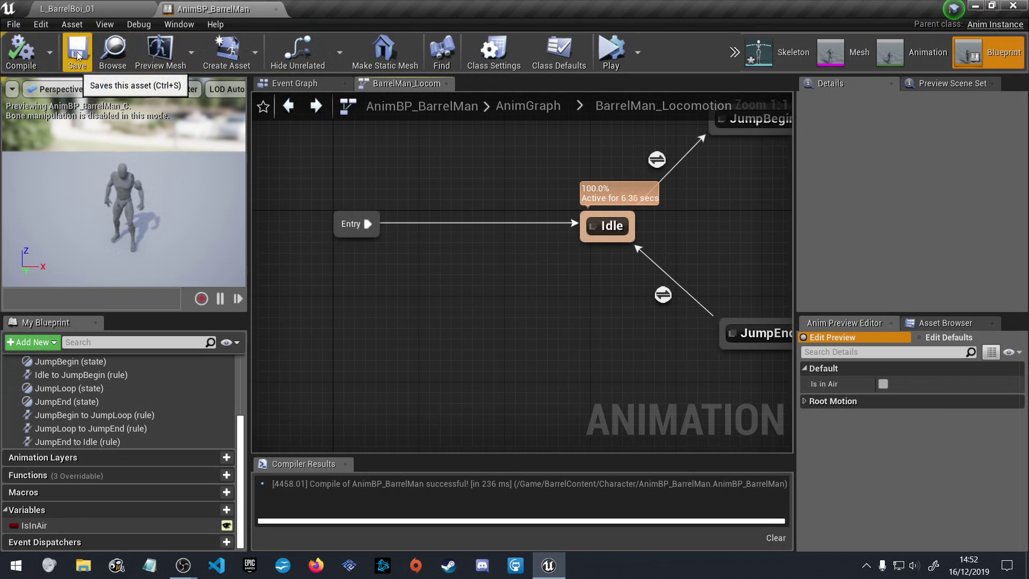
pyautogui.scroll(-3, 349, 246)
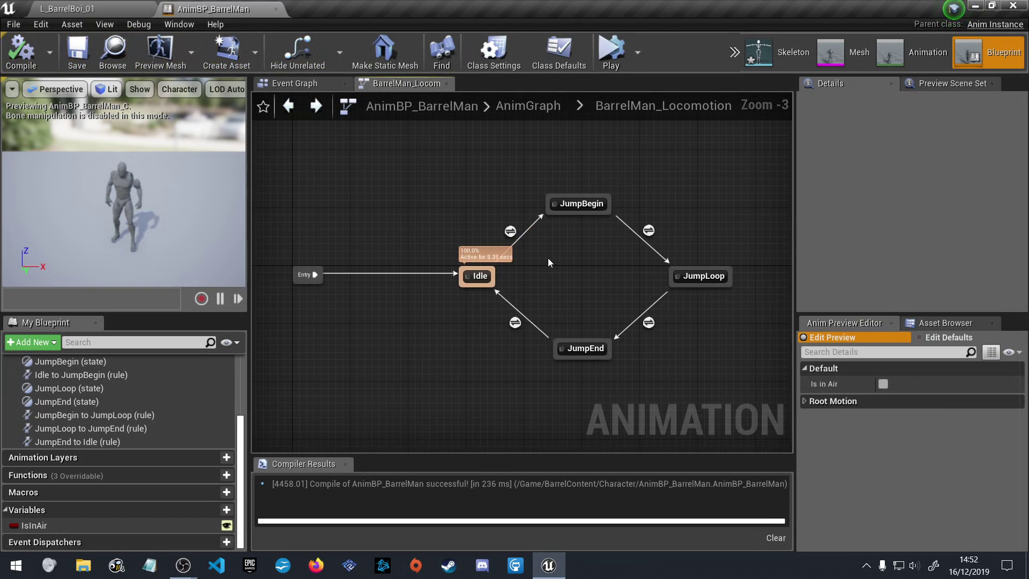
pyautogui.click(882, 384)
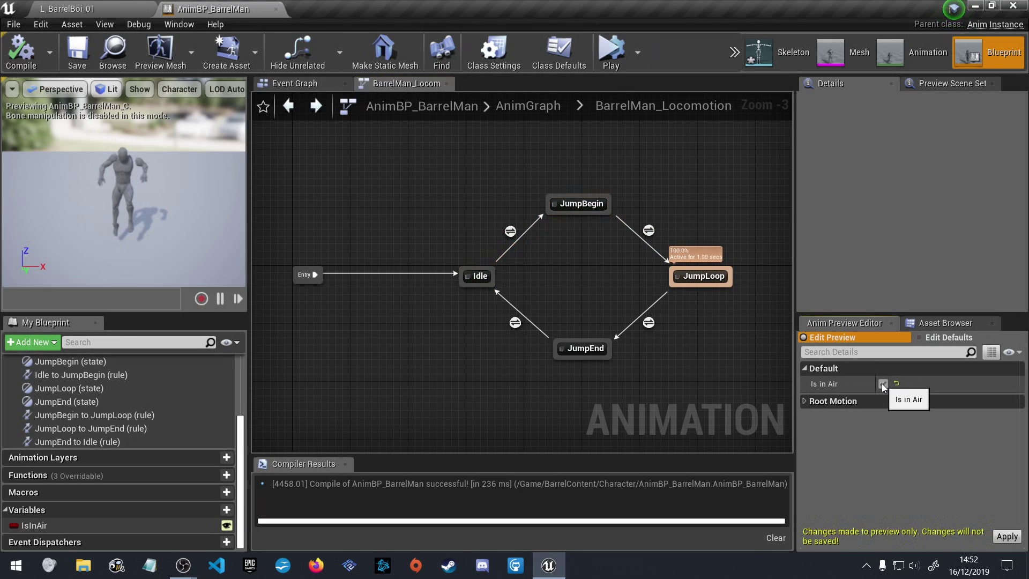
pyautogui.click(882, 383)
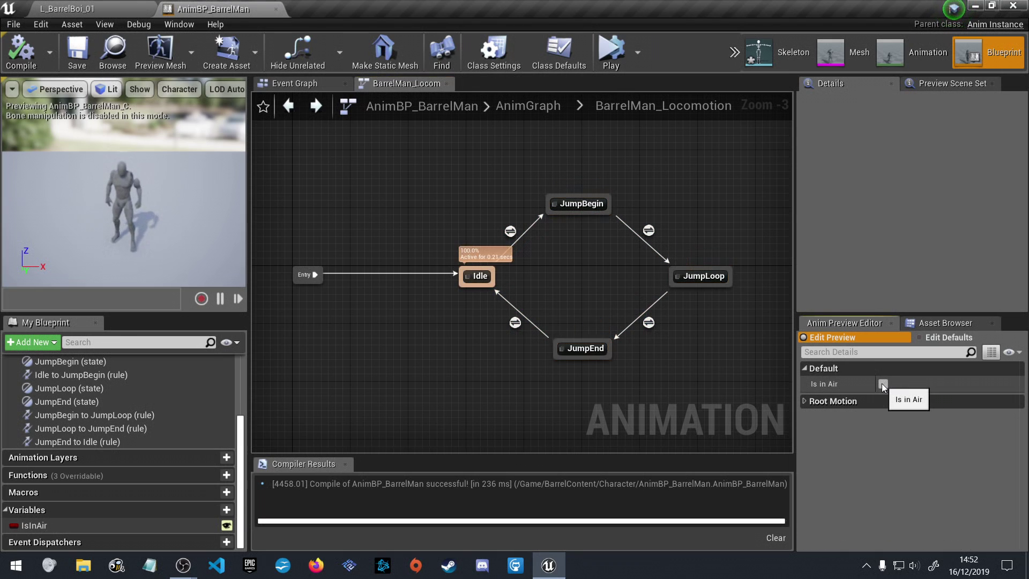
pyautogui.click(883, 384)
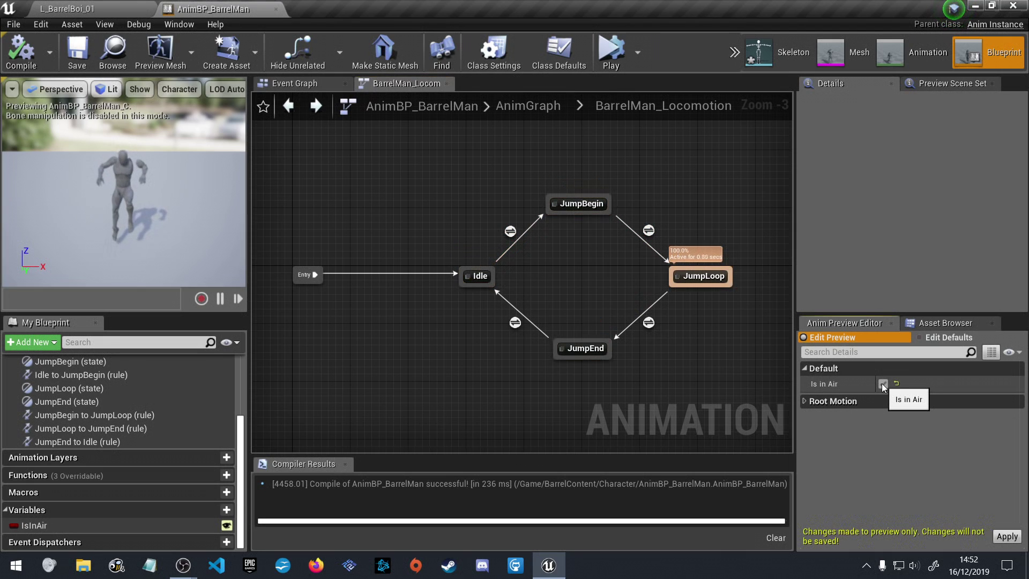
# Turn off the Is in Air preview value and open the BP_BarrelMan blueprint from the level's Character folder
pyautogui.click(882, 384)
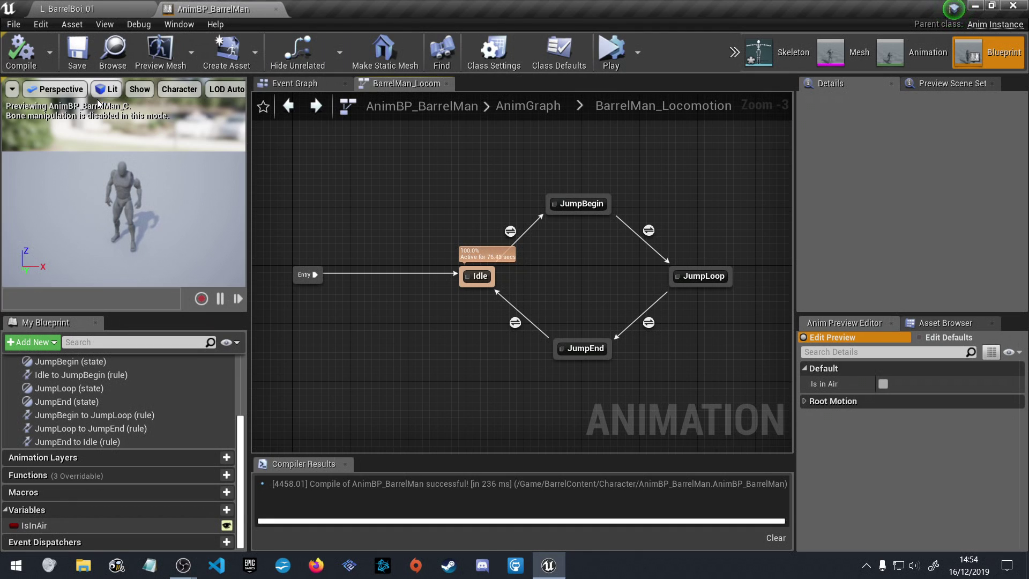
pyautogui.click(80, 9)
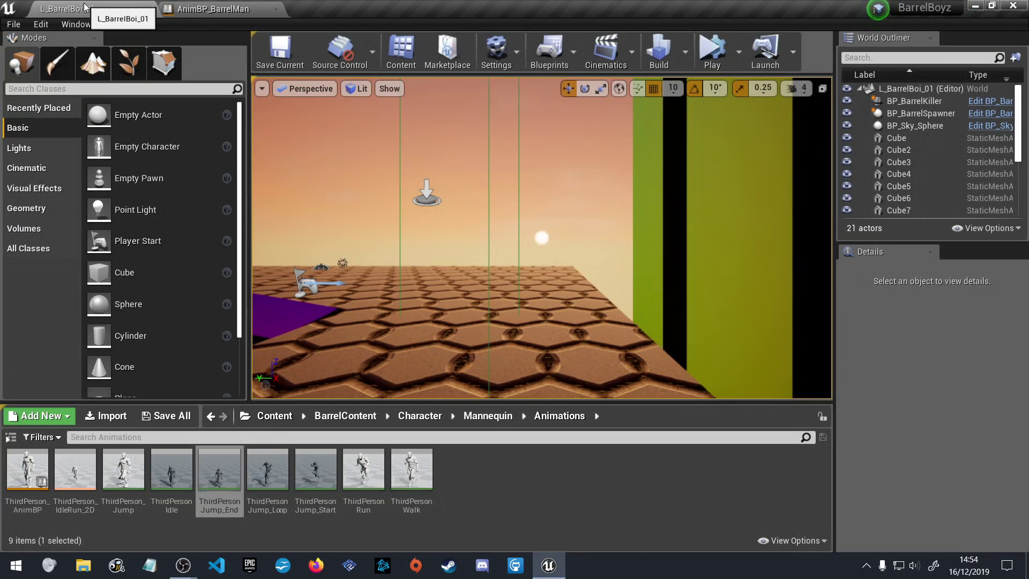
pyautogui.click(488, 416)
pyautogui.click(425, 417)
pyautogui.doubleClick(127, 472)
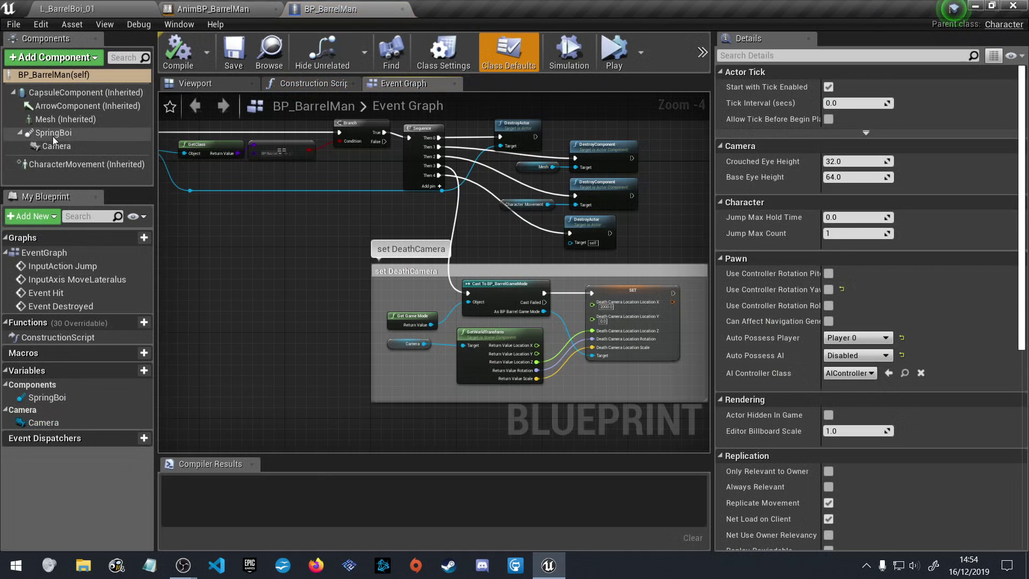
# Select the Mesh component of BP_BarrelMan and set its Anim Class to AnimBP_BarrelMan
pyautogui.click(208, 85)
pyautogui.click(78, 120)
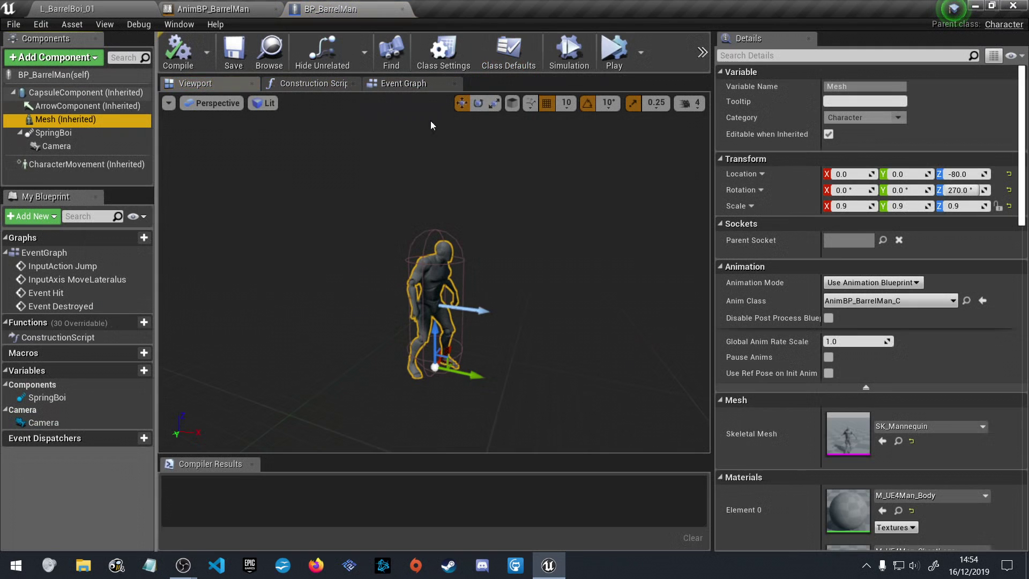
pyautogui.scroll(-4, 815, 375)
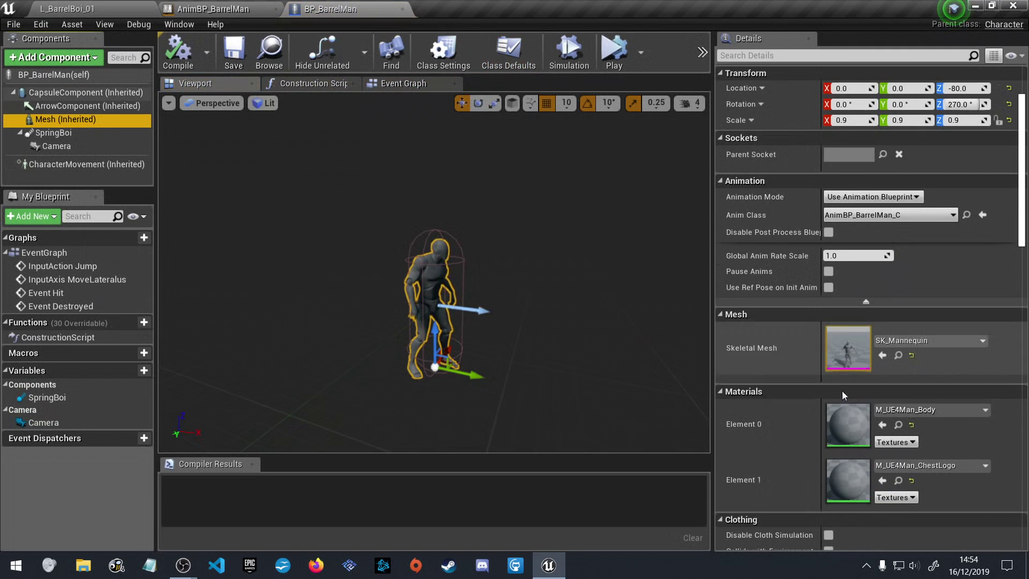
pyautogui.click(903, 217)
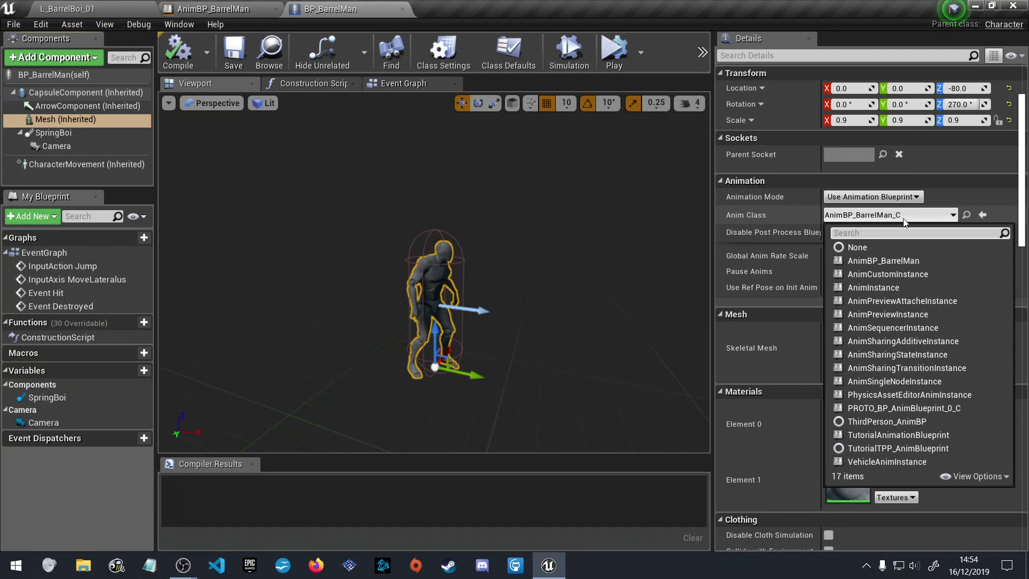
pyautogui.click(928, 261)
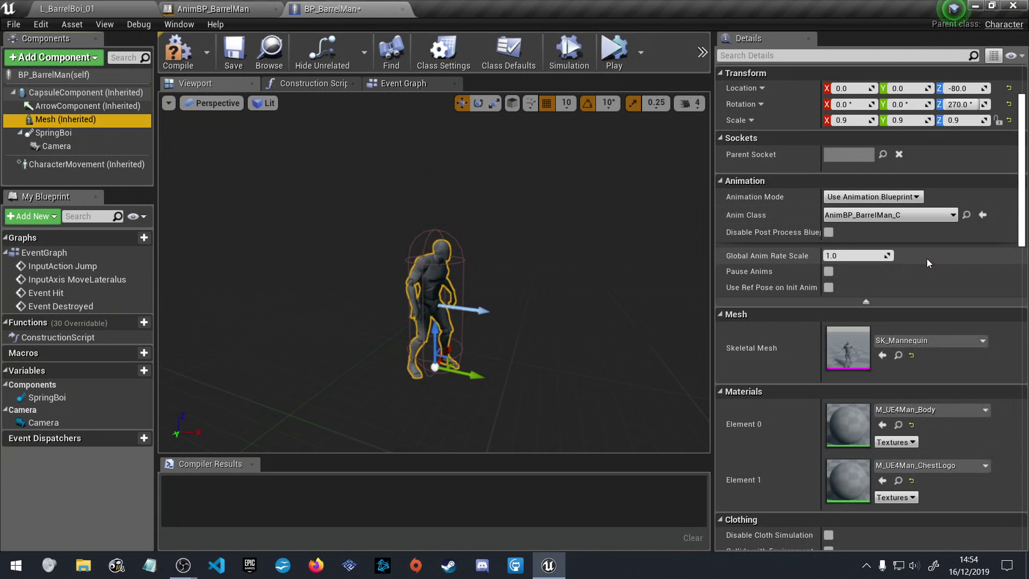
pyautogui.click(915, 218)
pyautogui.click(926, 262)
pyautogui.click(905, 216)
pyautogui.click(915, 257)
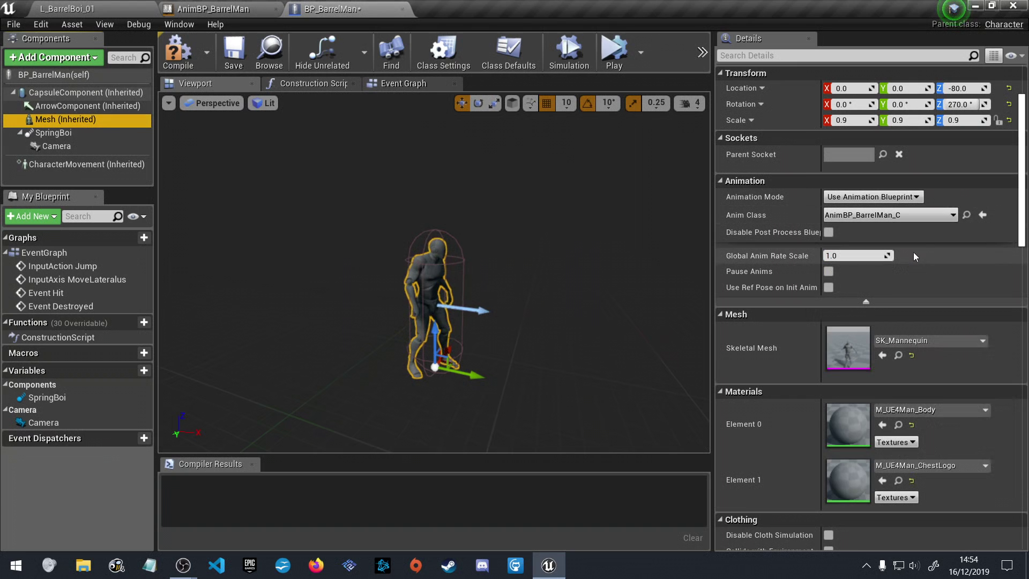
# Save the BP_BarrelMan blueprint and return to the L_BarrelBoi_01 level
pyautogui.click(223, 63)
pyautogui.click(196, 10)
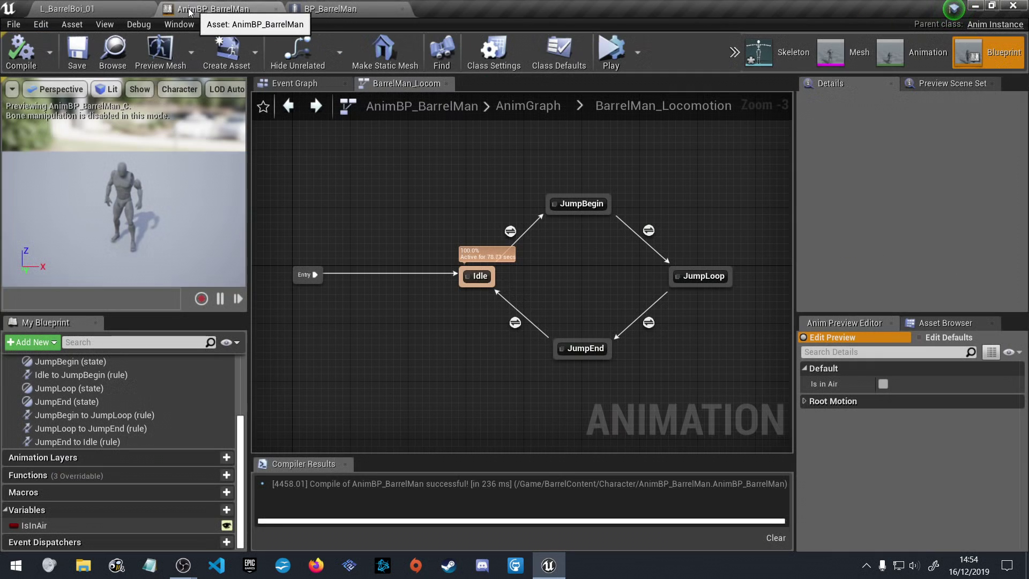
pyautogui.click(70, 9)
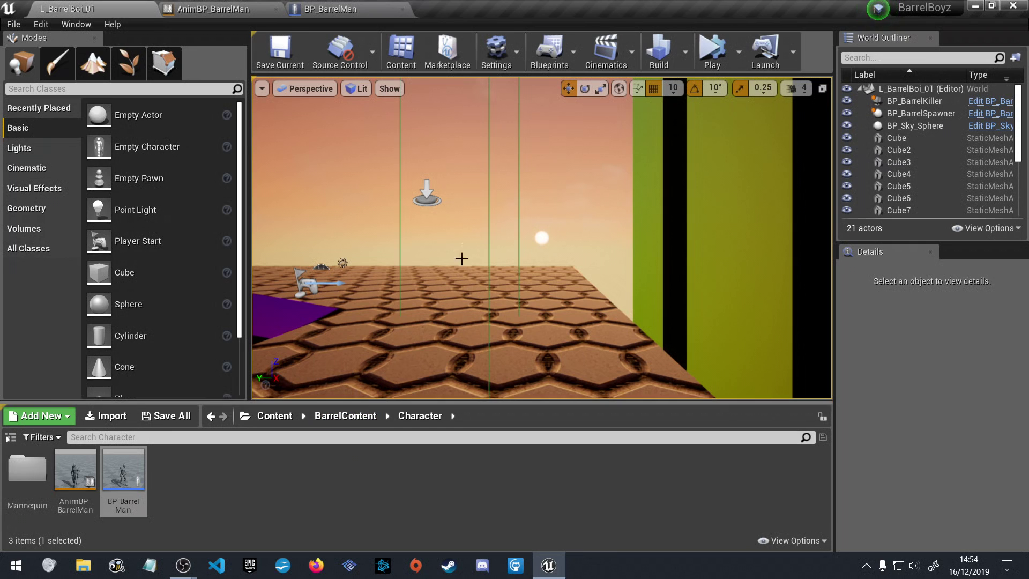
# Stop the simulation of the level and change the play mode to playing inside the level viewport
pyautogui.click(712, 51)
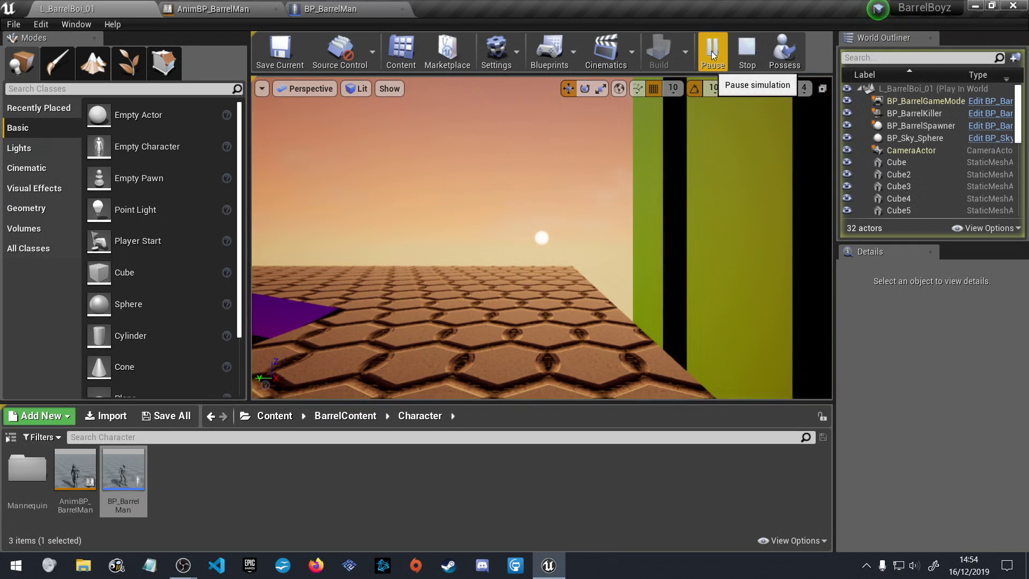
pyautogui.click(742, 47)
pyautogui.click(740, 49)
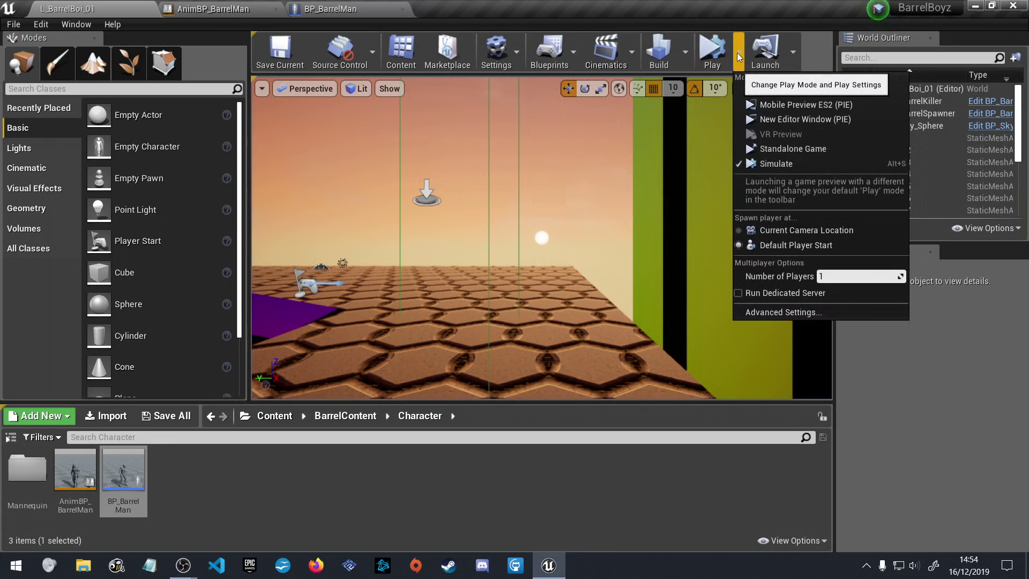
pyautogui.click(773, 88)
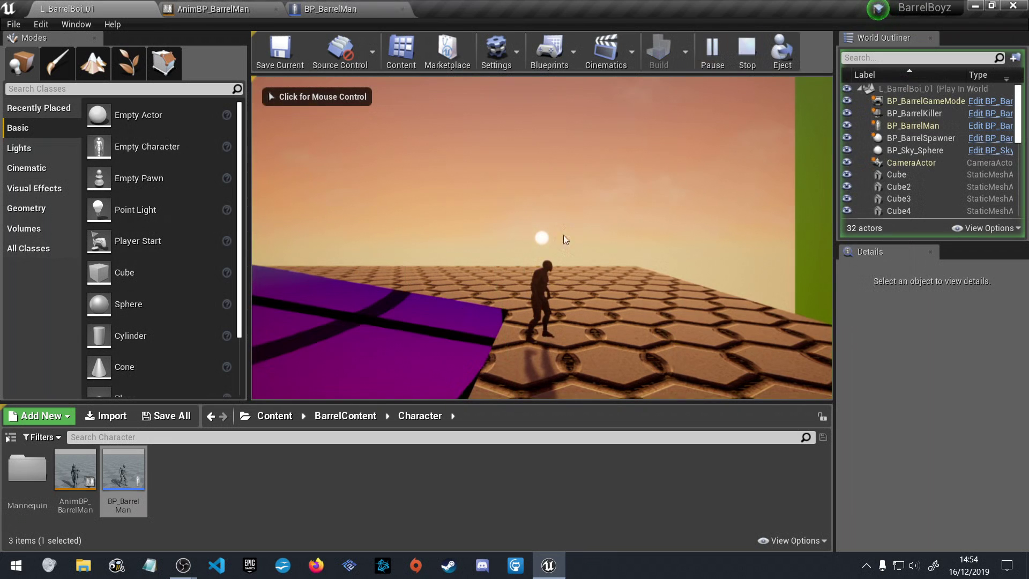
# Play-test the level by moving the character up the ramps to check its animation, and end the play session
pyautogui.click(590, 351)
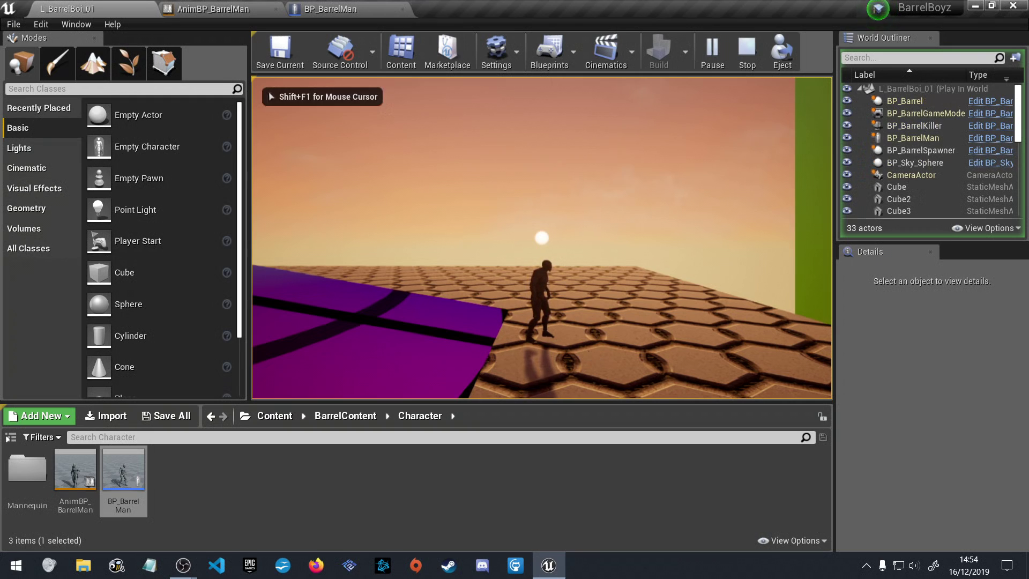
pyautogui.press('a')
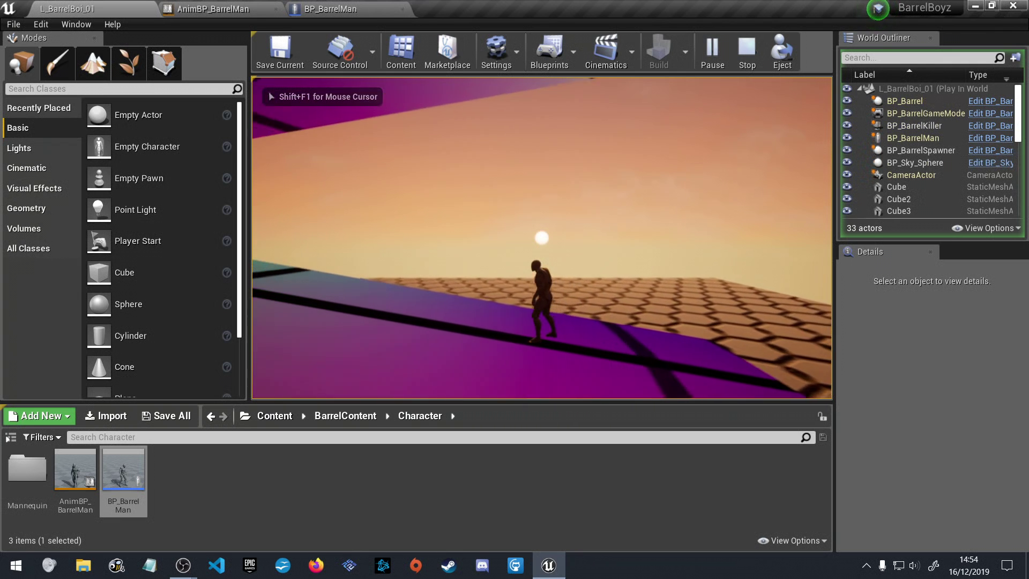
pyautogui.press('a')
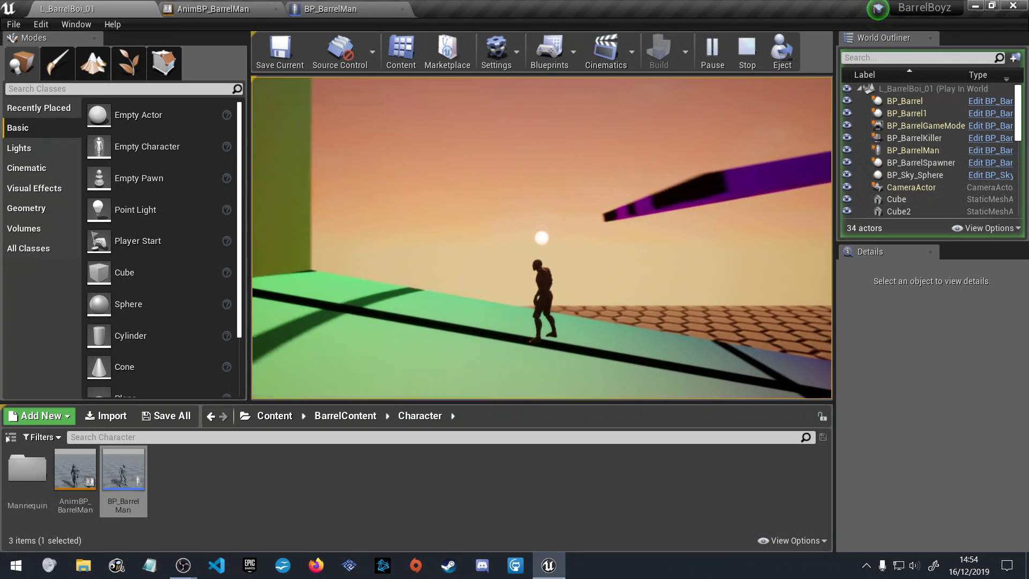
pyautogui.press('w')
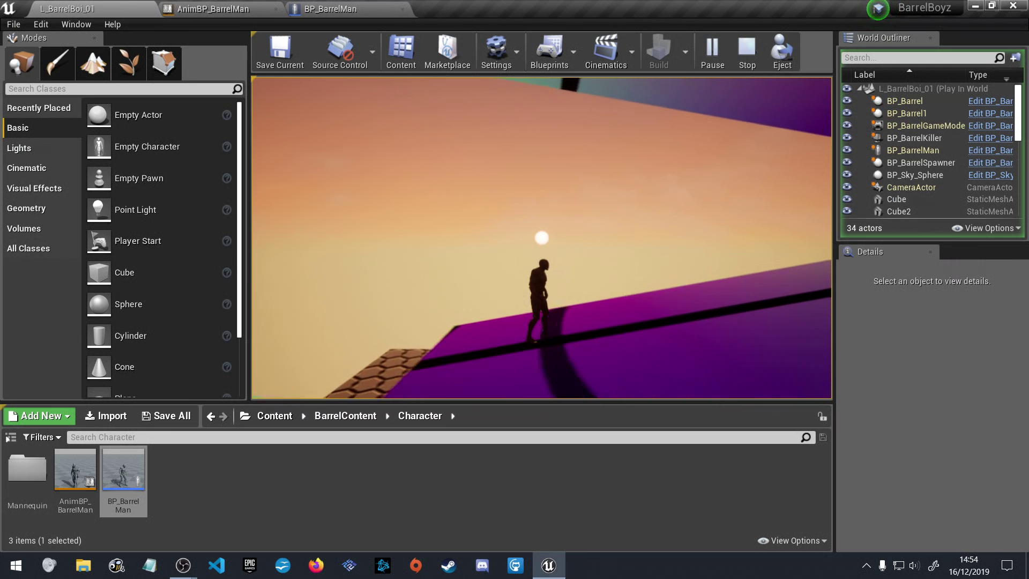
pyautogui.press('w')
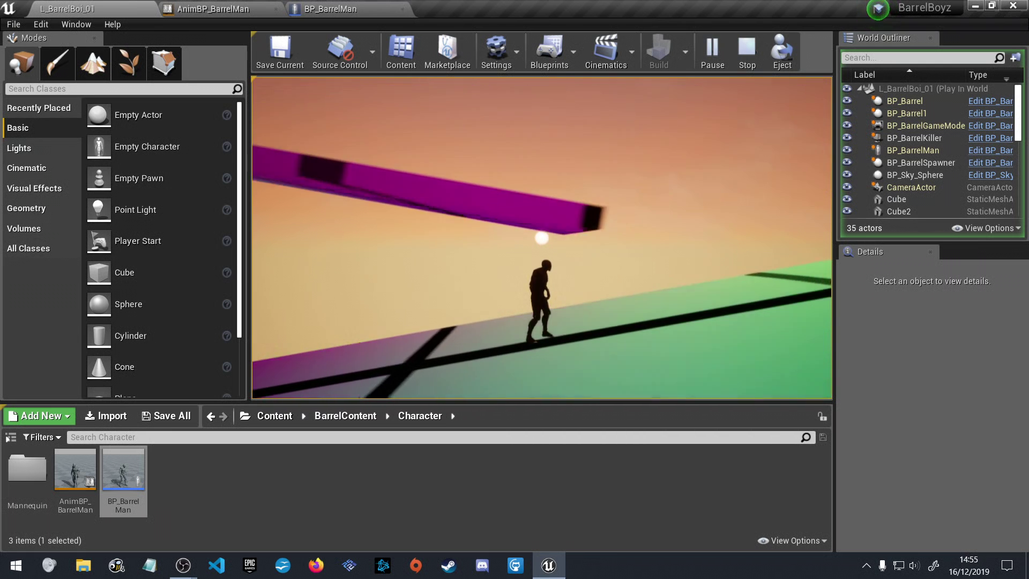
pyautogui.press('w')
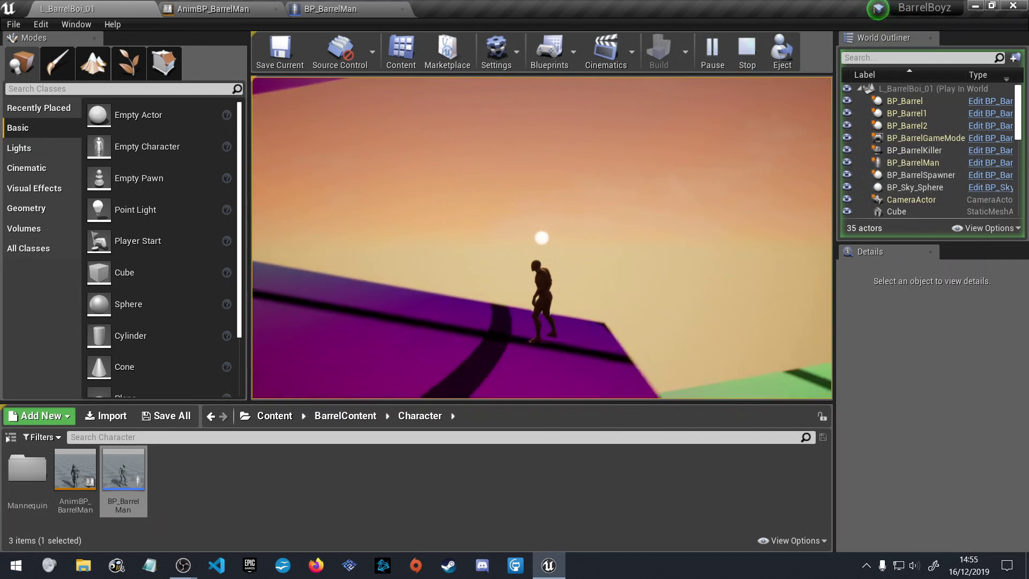
pyautogui.press('w')
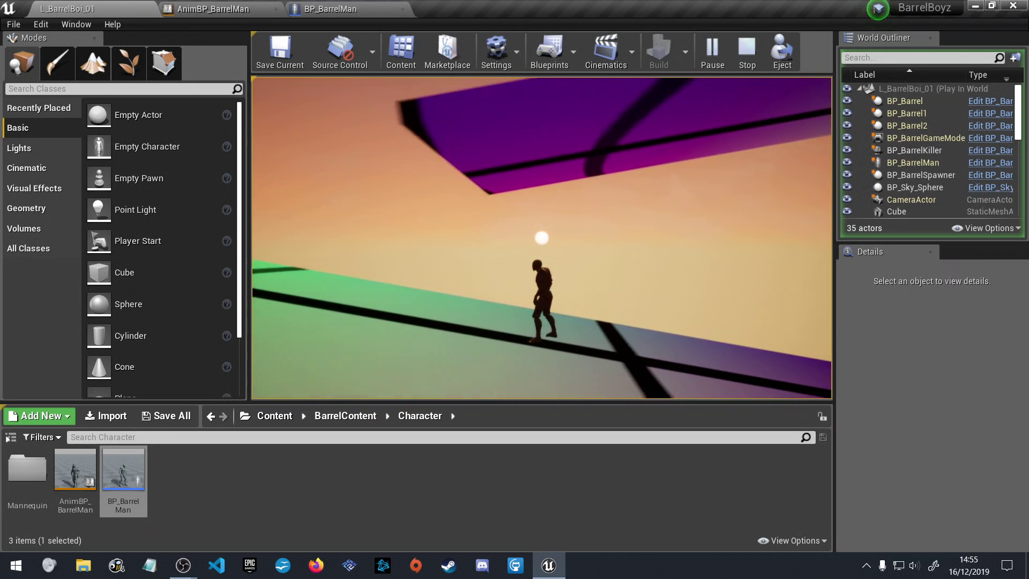
pyautogui.press('w')
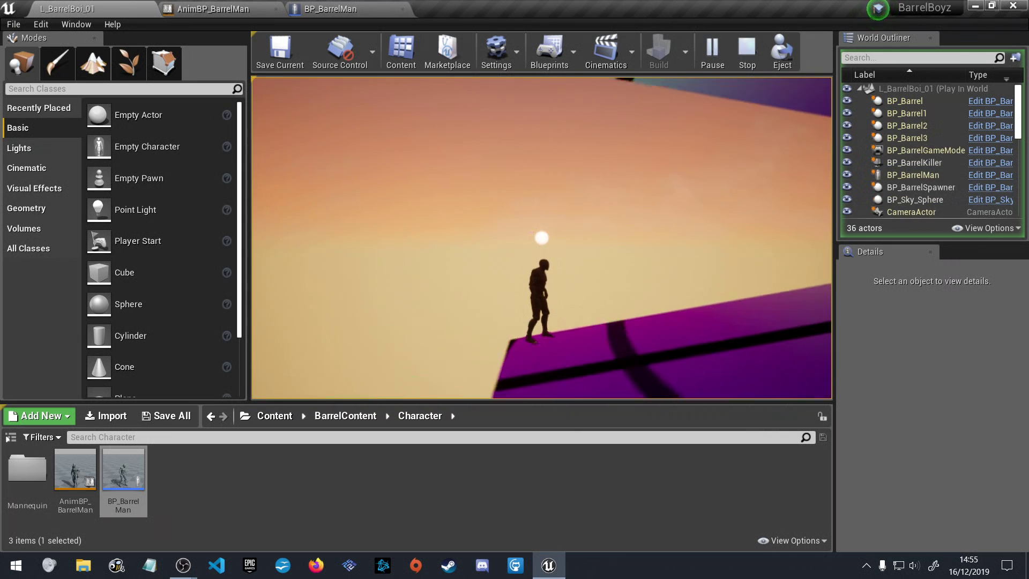
pyautogui.press('w')
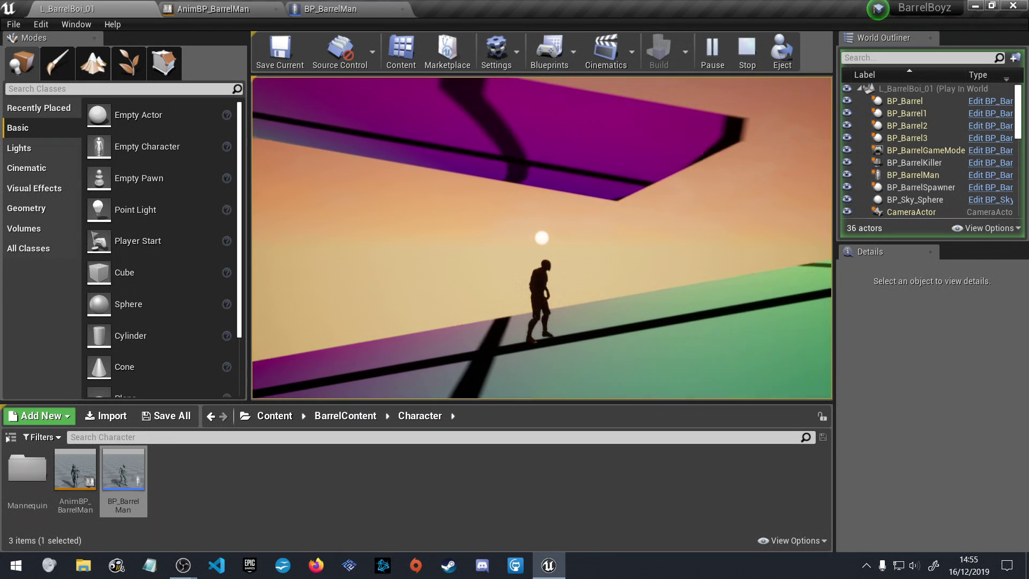
pyautogui.press('w')
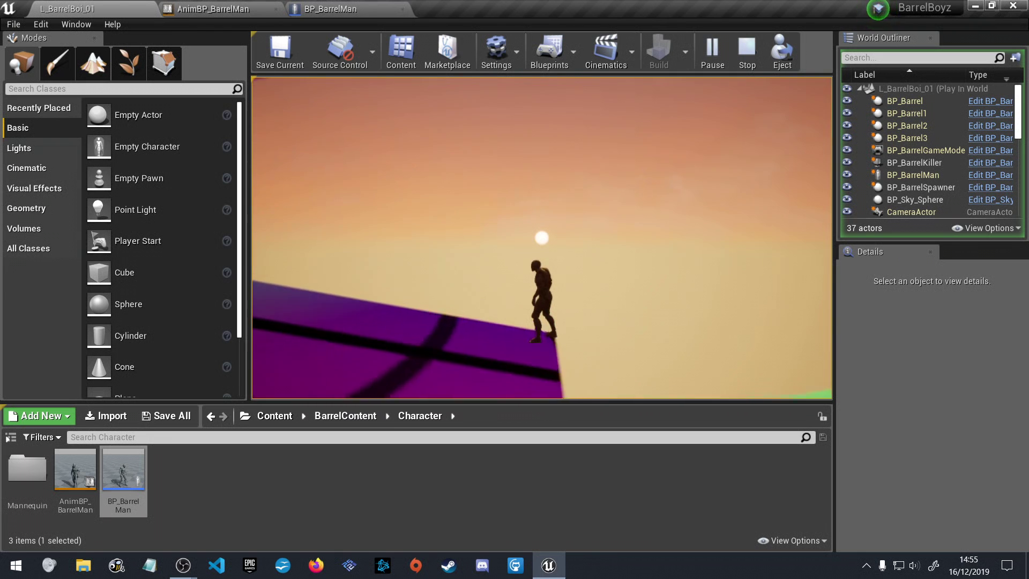
pyautogui.press('w')
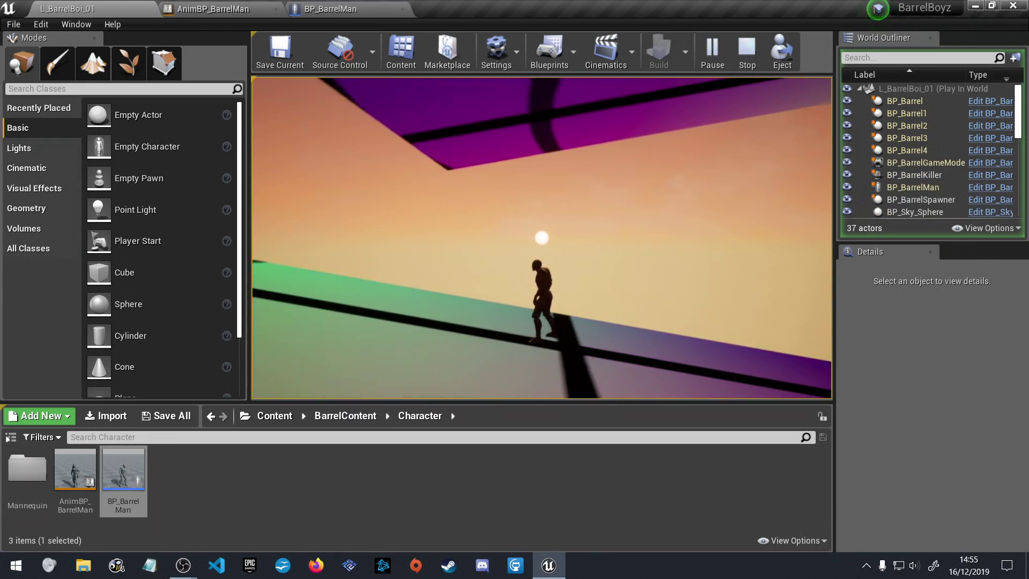
pyautogui.press('w')
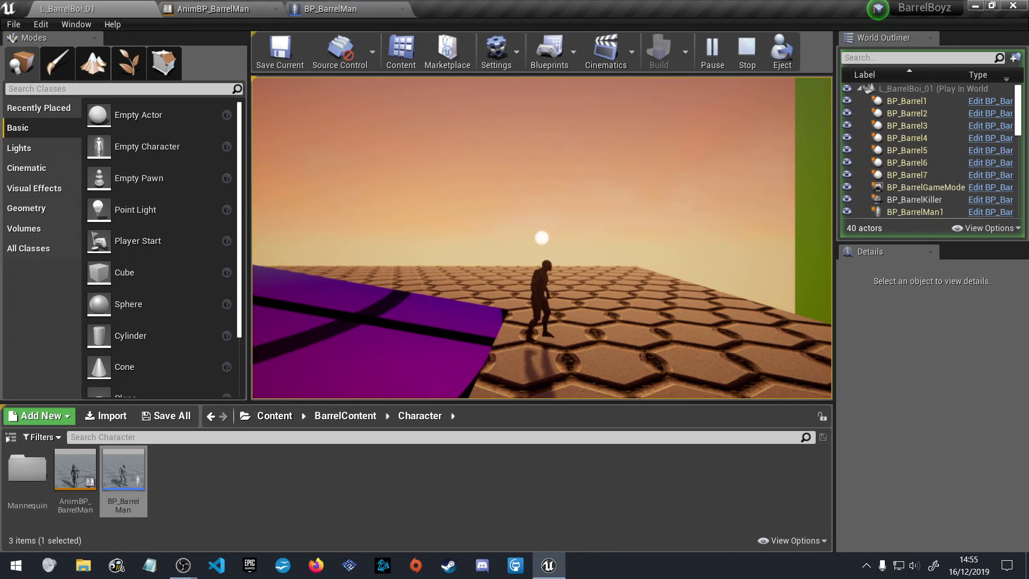
pyautogui.press('Escape')
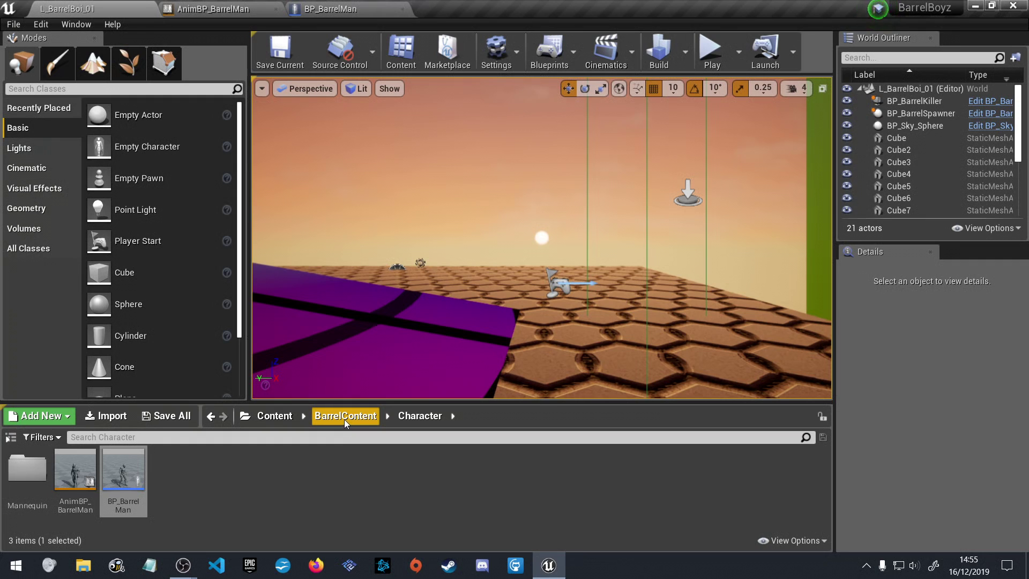
# Open AnimBP_BarrelMan's Event Graph and move the Try Get Pawn Owner node further below Event Blueprint Update Animation
pyautogui.click(348, 10)
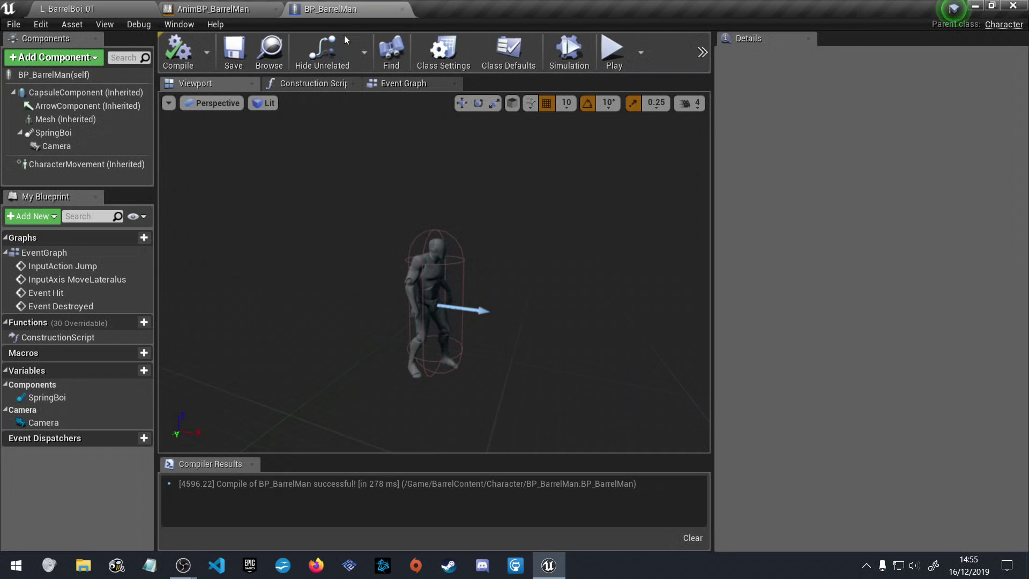
pyautogui.click(236, 6)
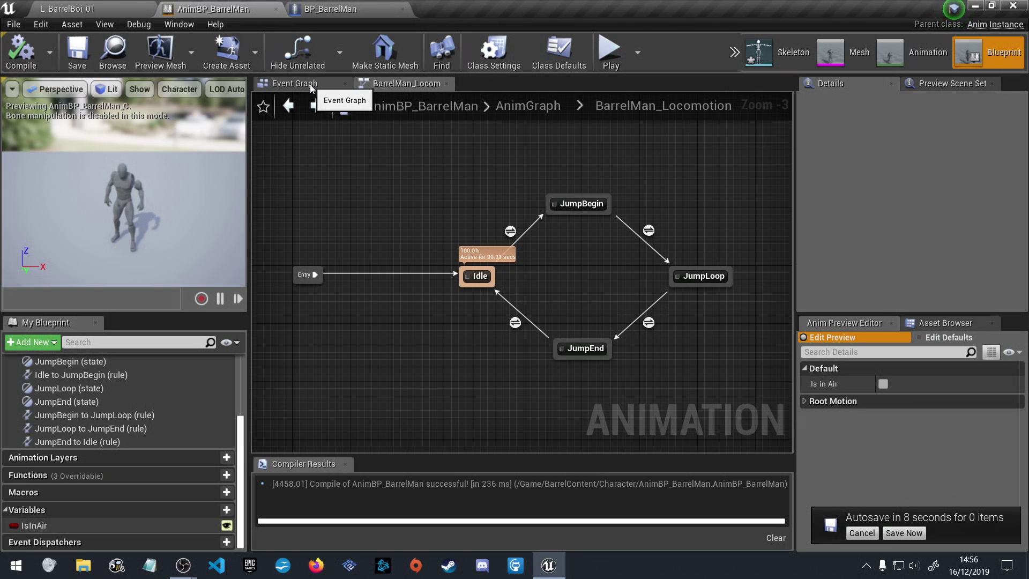
pyautogui.click(311, 83)
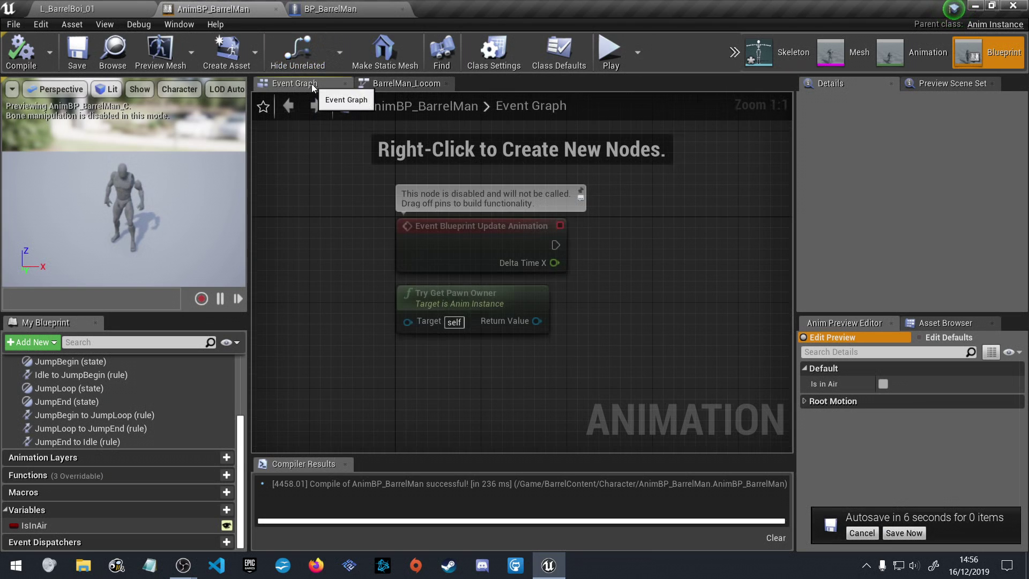
pyautogui.moveTo(555, 319); pyautogui.dragTo(470, 301, button='right')
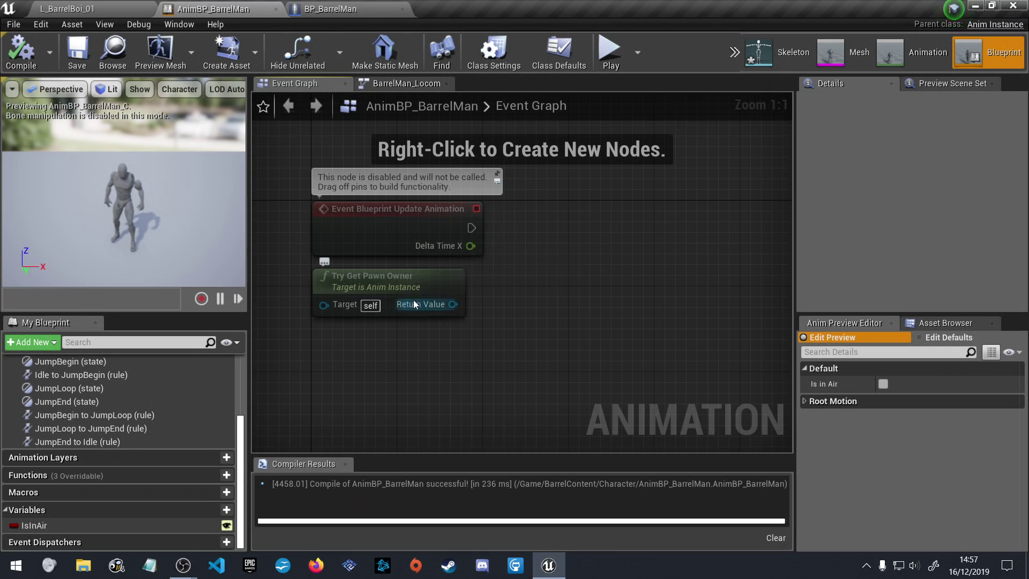
pyautogui.moveTo(403, 278); pyautogui.dragTo(403, 298)
pyautogui.click(577, 319)
pyautogui.moveTo(578, 318); pyautogui.dragTo(589, 275, button='right')
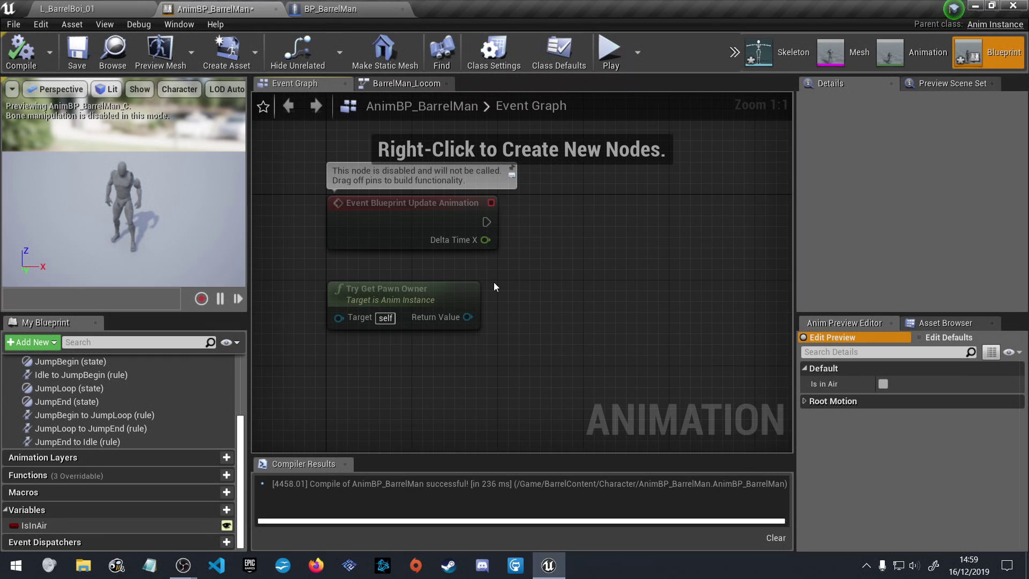
pyautogui.moveTo(486, 222); pyautogui.dragTo(618, 231)
pyautogui.write('isvl')
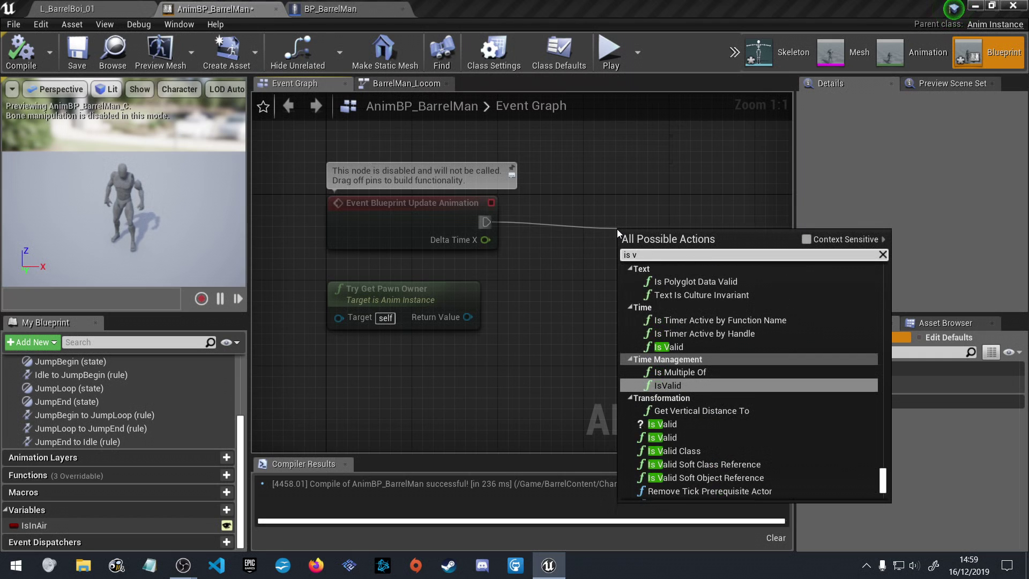
pyautogui.press('BackSpace')
pyautogui.write('al')
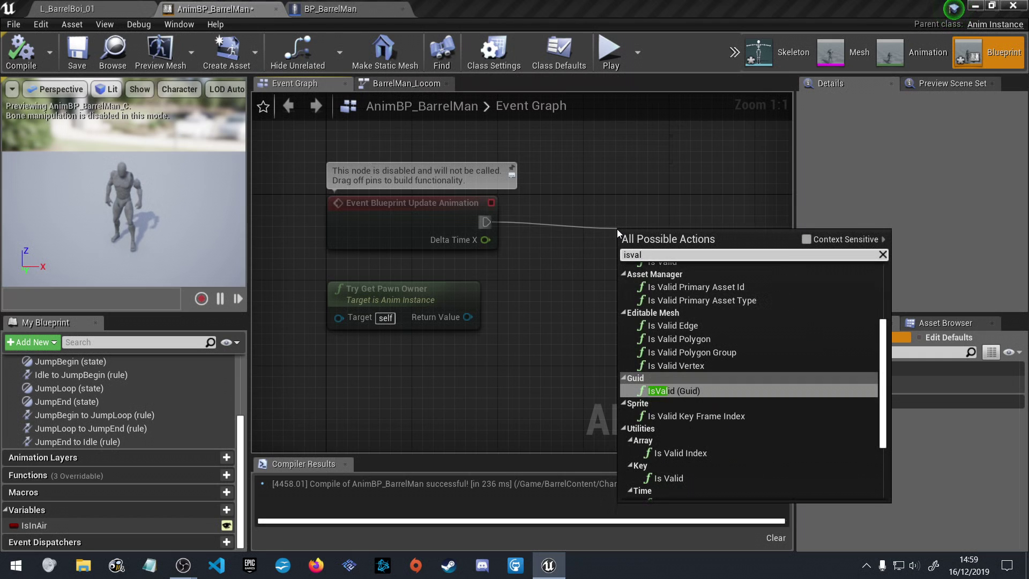
pyautogui.click(710, 390)
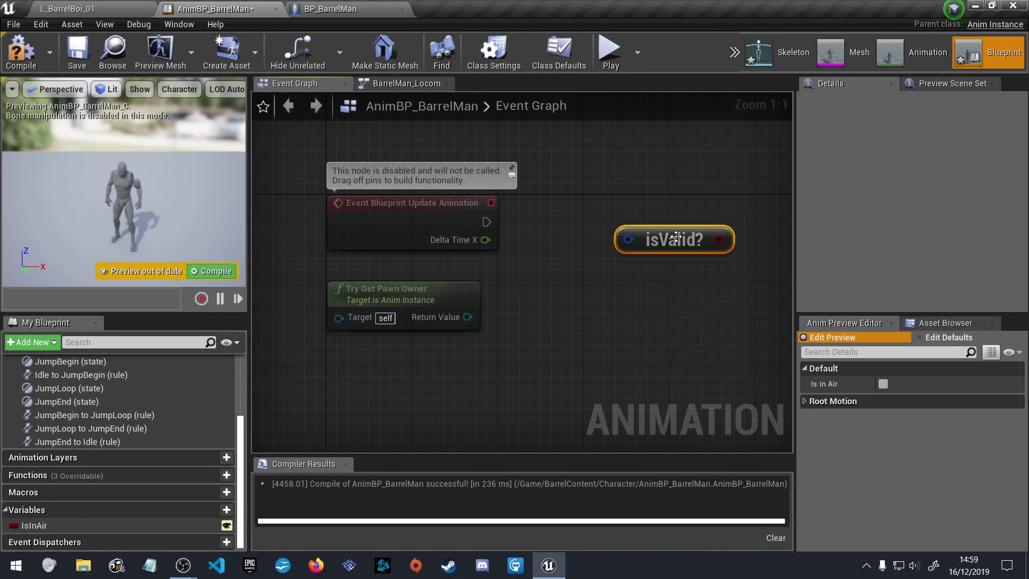
pyautogui.press('Delete')
# Add an Is Valid node from the execution output of Event Blueprint Update Animation
pyautogui.moveTo(486, 221); pyautogui.dragTo(573, 223)
pyautogui.write('is')
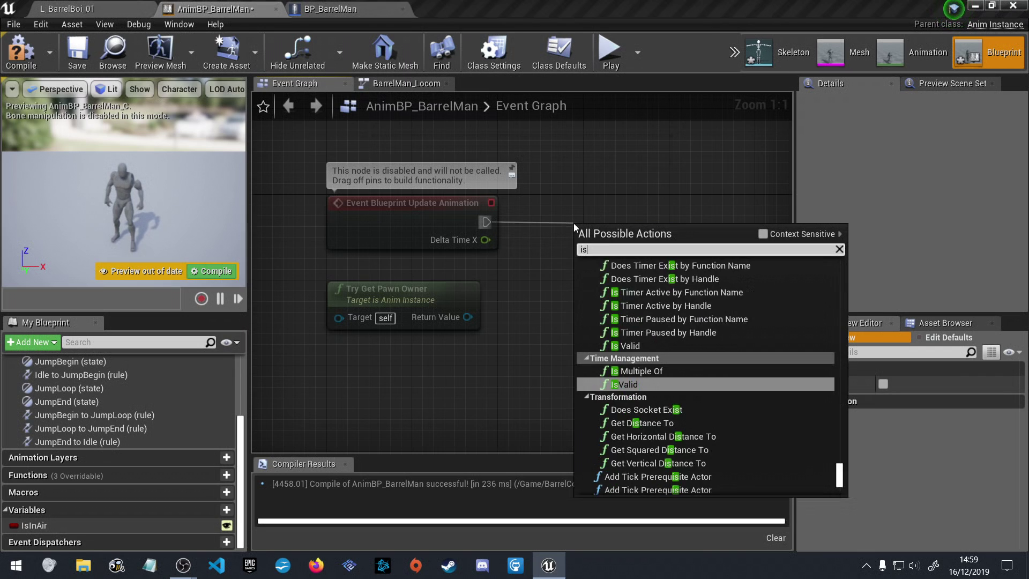
pyautogui.write('valid')
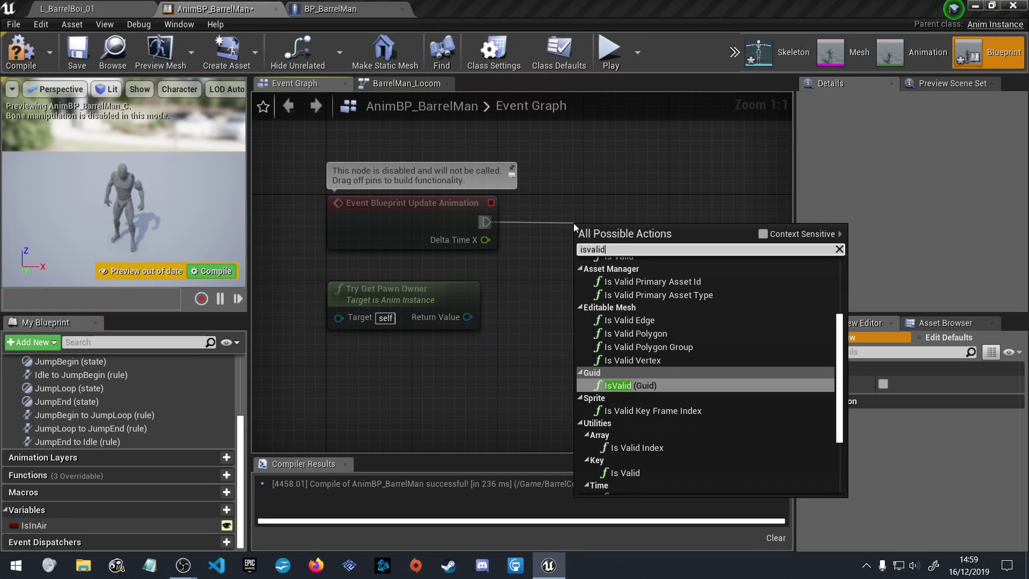
pyautogui.click(666, 471)
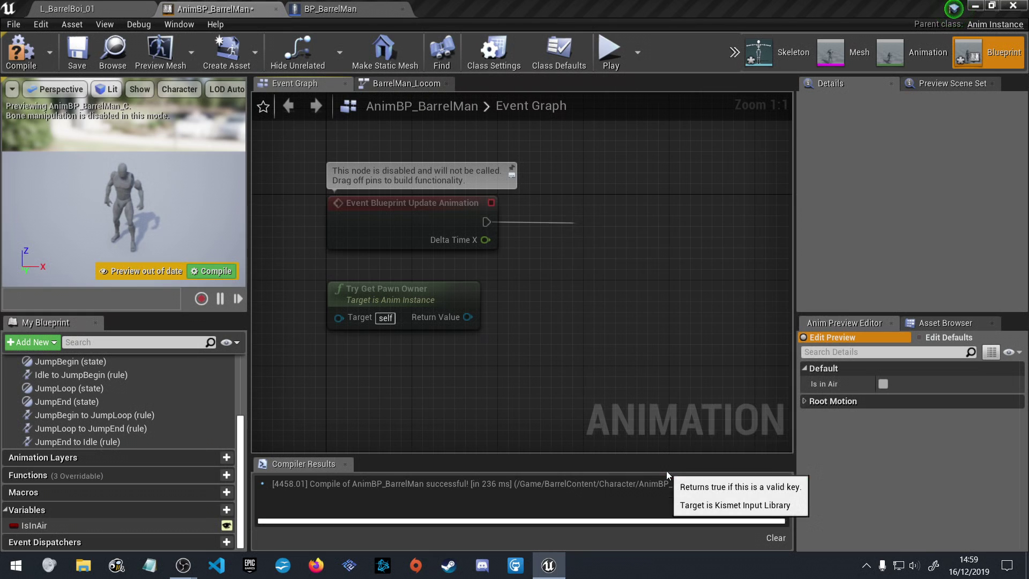
pyautogui.press('Delete')
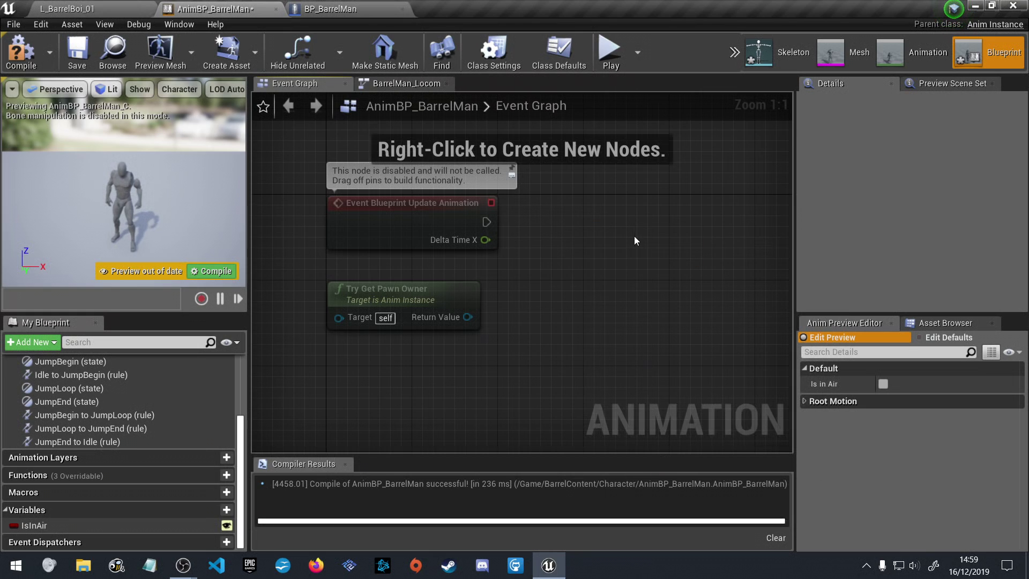
pyautogui.rightClick(635, 237)
pyautogui.write('isvalid')
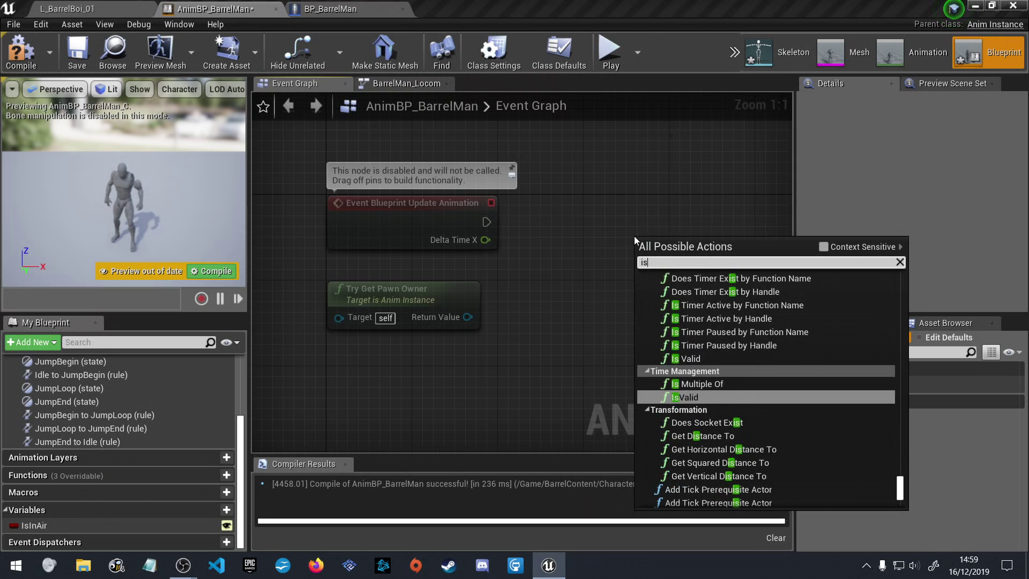
pyautogui.scroll(4, 786, 376)
pyautogui.scroll(-1, 787, 376)
pyautogui.scroll(1, 787, 375)
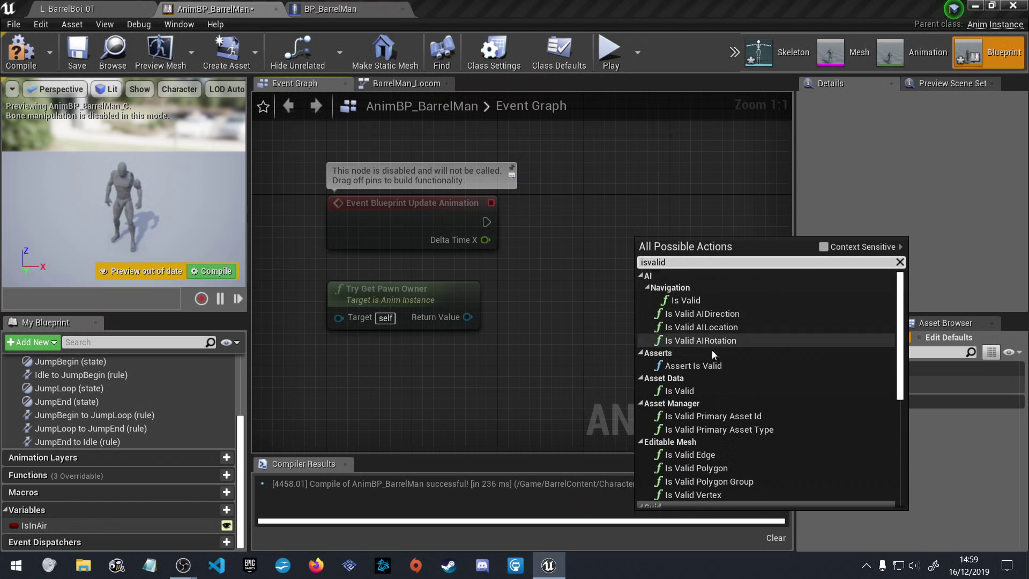
pyautogui.click(706, 301)
pyautogui.press('Delete')
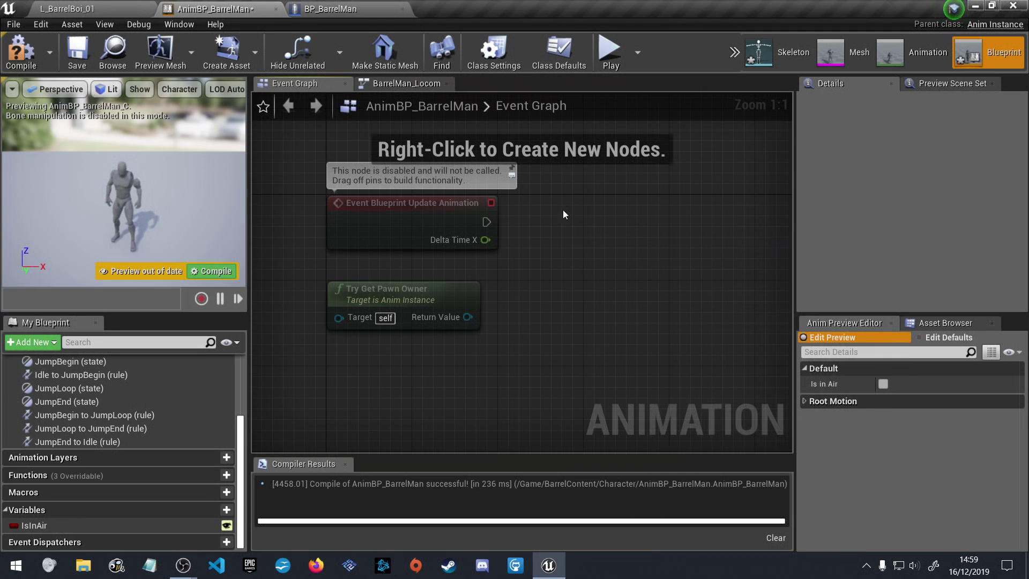
pyautogui.moveTo(487, 222); pyautogui.dragTo(567, 219)
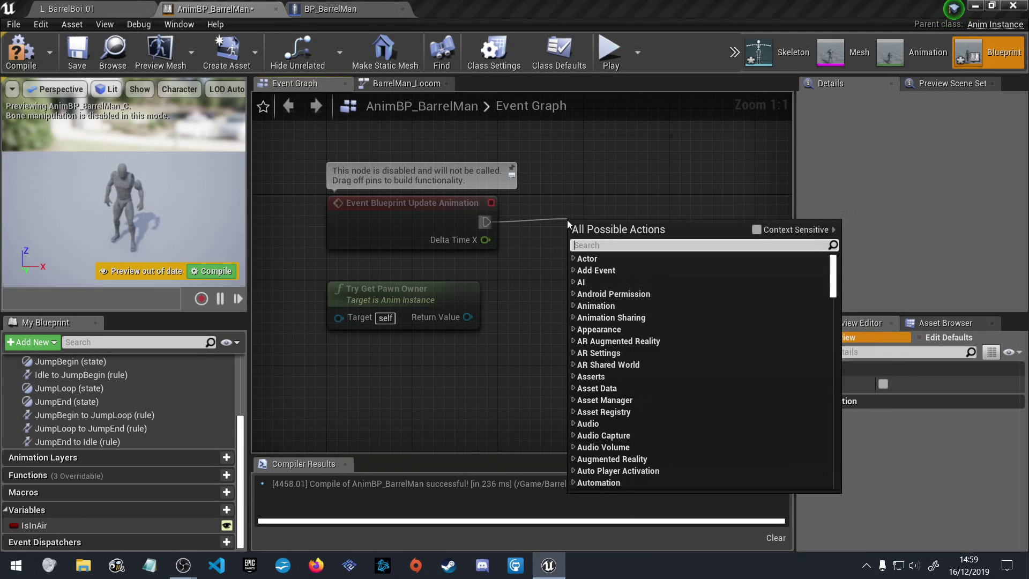
pyautogui.write('isvalid')
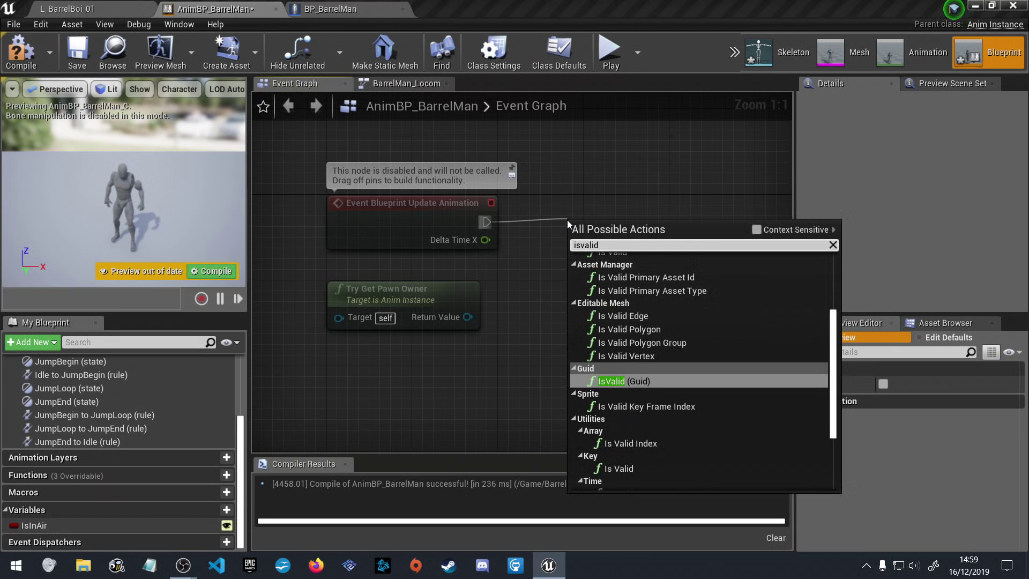
pyautogui.scroll(3, 648, 343)
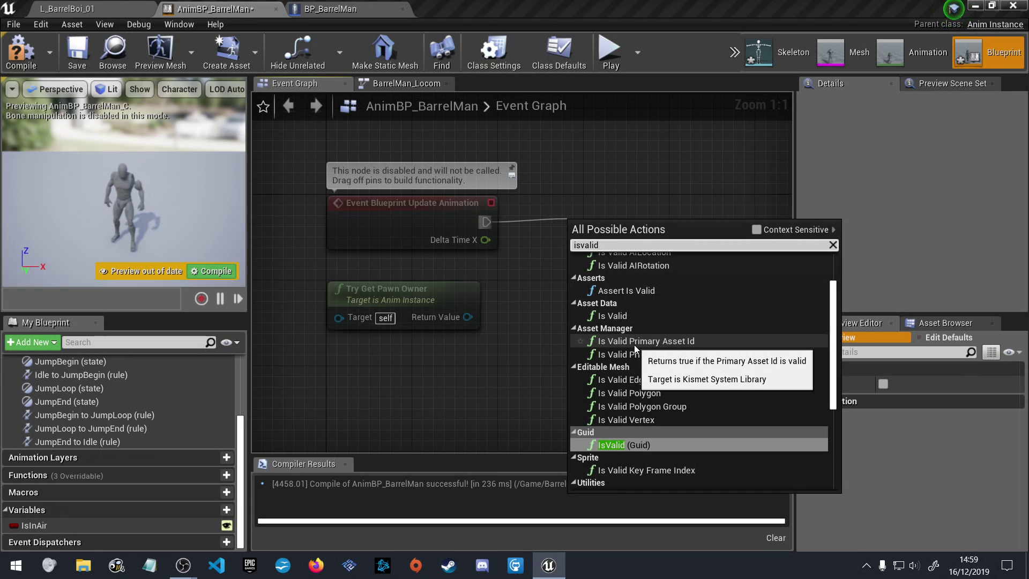
pyautogui.press('Escape')
# Add the Is Valid node with execution pins, using Try Get Pawn Owner's Return Value as its Input Object
pyautogui.moveTo(467, 317); pyautogui.dragTo(588, 265)
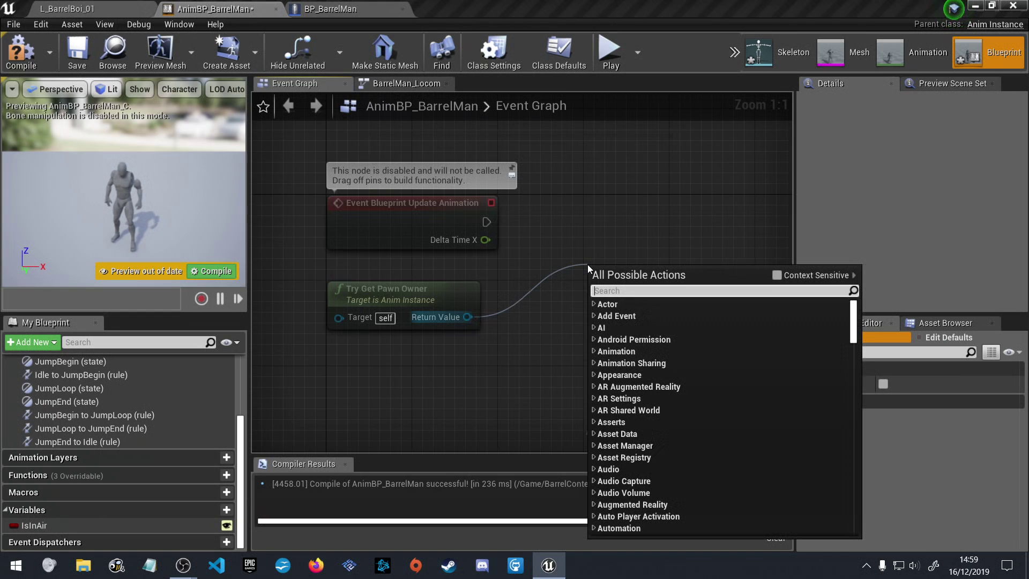
pyautogui.write('isval')
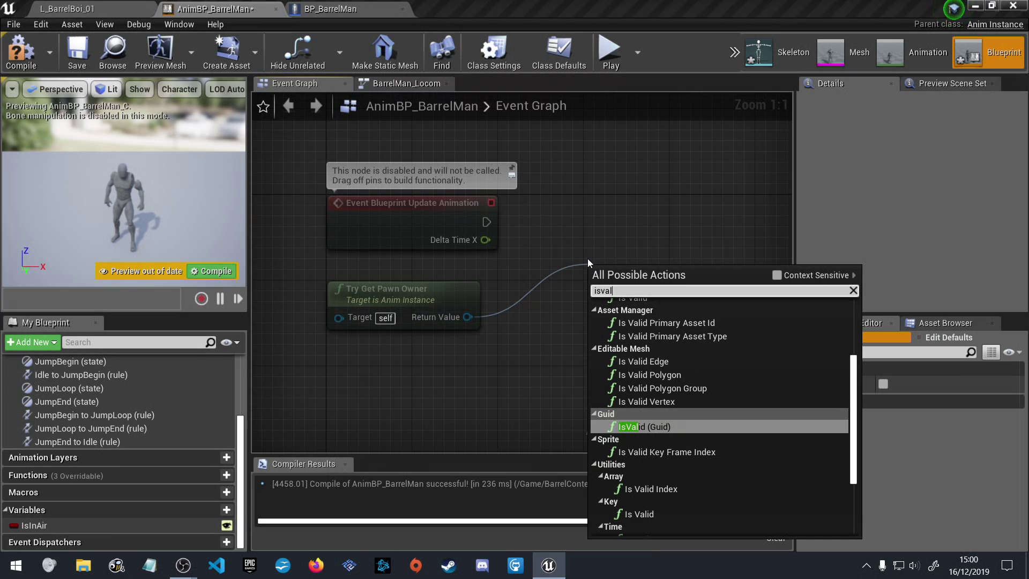
pyautogui.scroll(-3, 699, 426)
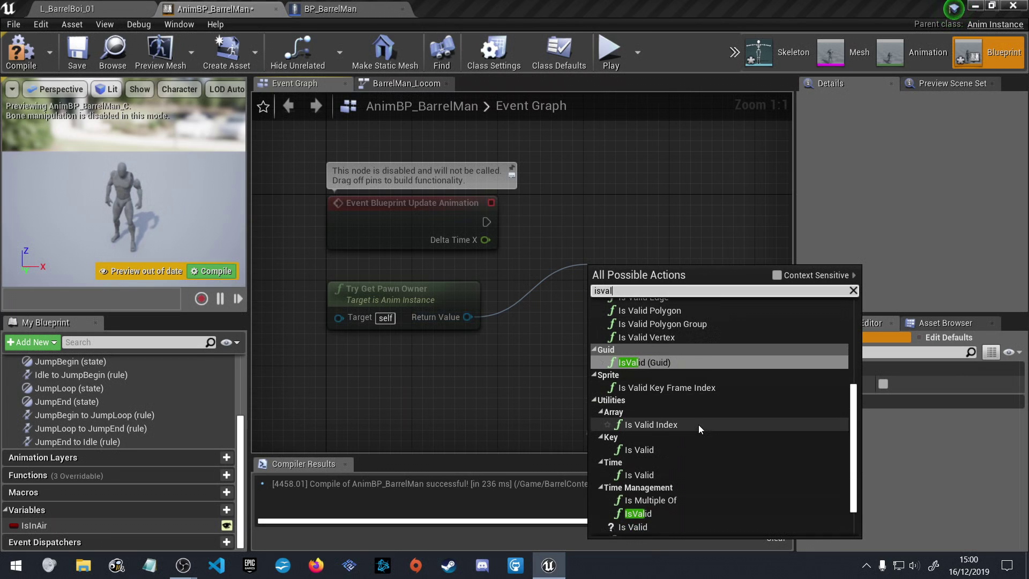
pyautogui.scroll(-1, 699, 424)
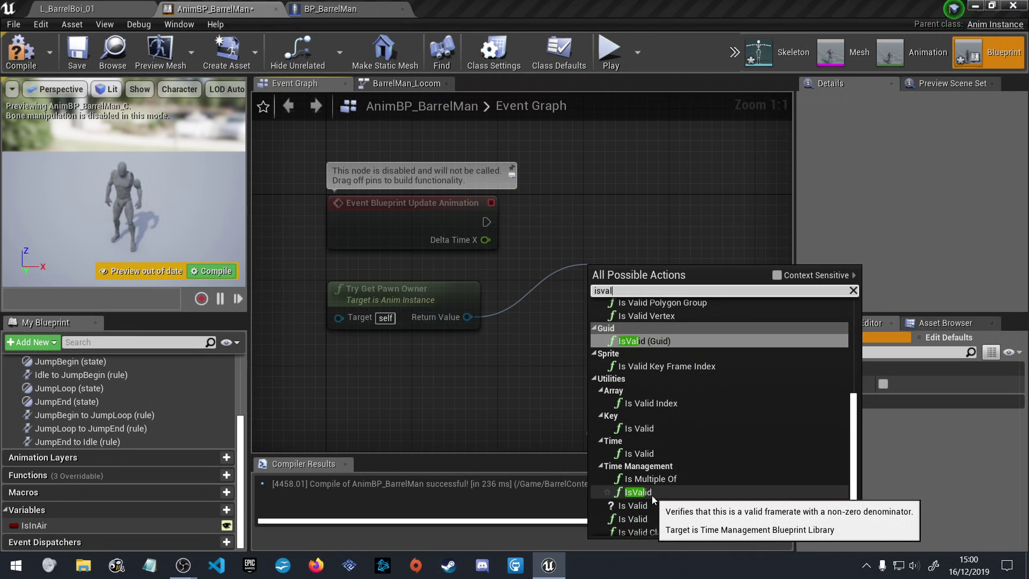
pyautogui.scroll(-1, 673, 506)
pyautogui.click(660, 482)
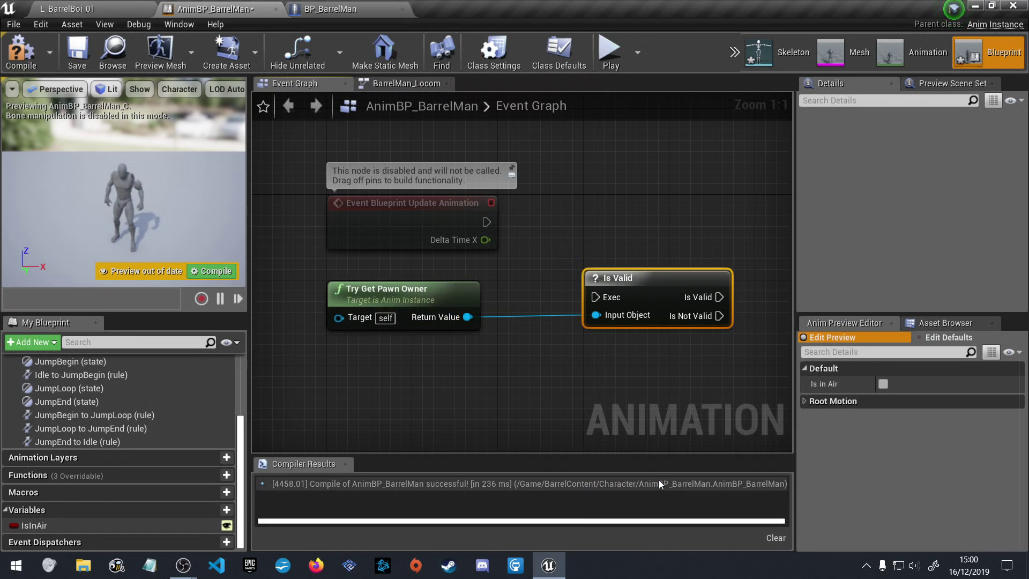
# Position the Is Valid node beside Event Blueprint Update Animation and connect the event's execution output to its Exec input
pyautogui.moveTo(650, 284); pyautogui.dragTo(651, 231)
pyautogui.moveTo(486, 222); pyautogui.dragTo(594, 203)
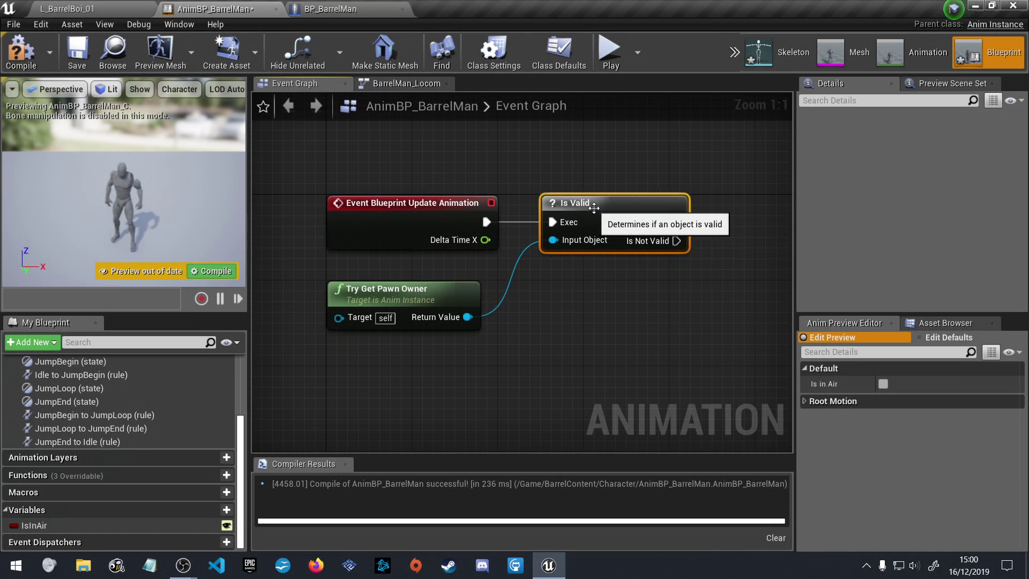
pyautogui.click(662, 331)
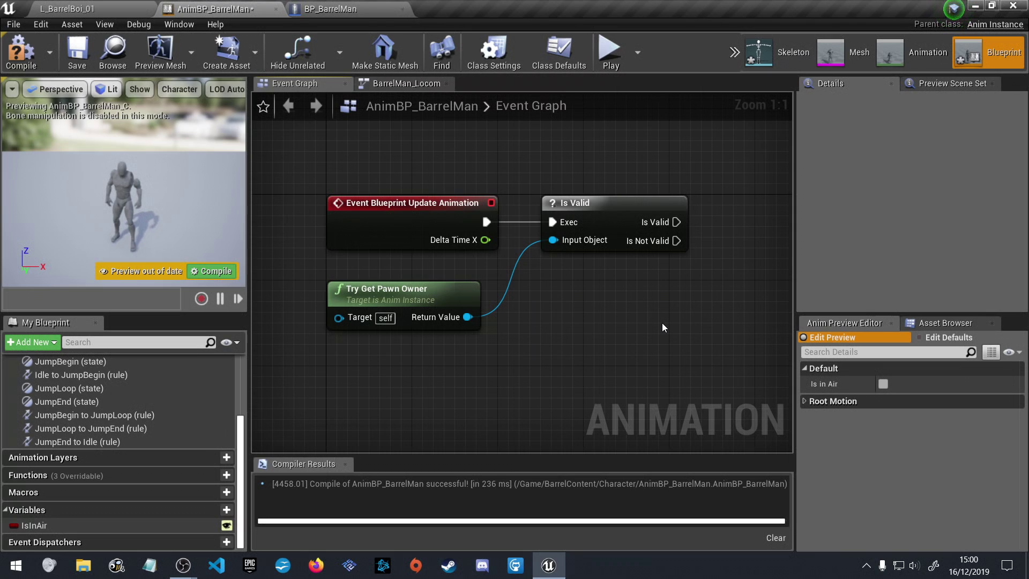
# Add a Get Movement Component node from Try Get Pawn Owner's Return Value and place it below the Is Valid node
pyautogui.moveTo(662, 321); pyautogui.dragTo(457, 326, button='right')
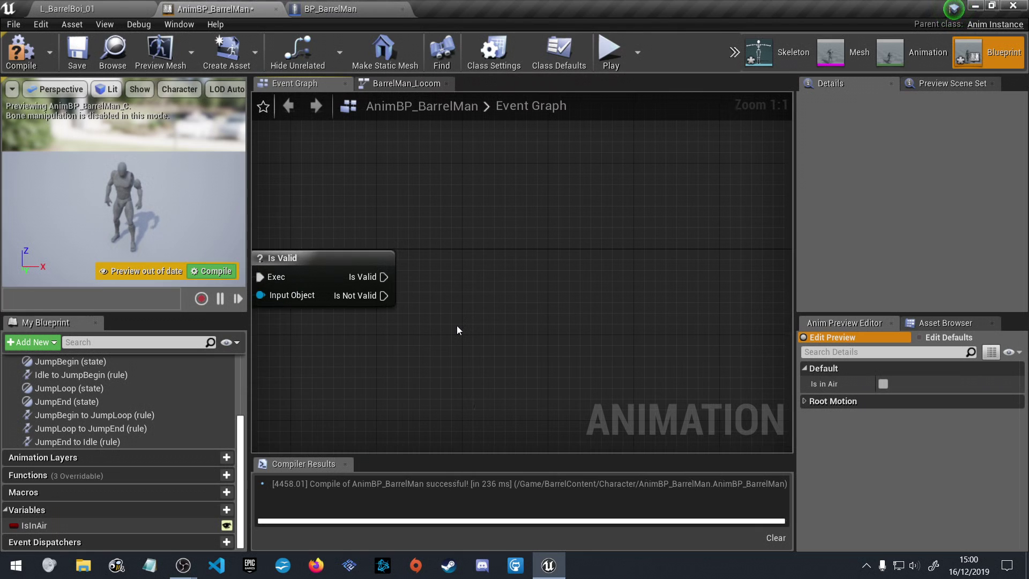
pyautogui.moveTo(414, 362); pyautogui.dragTo(505, 380, button='right')
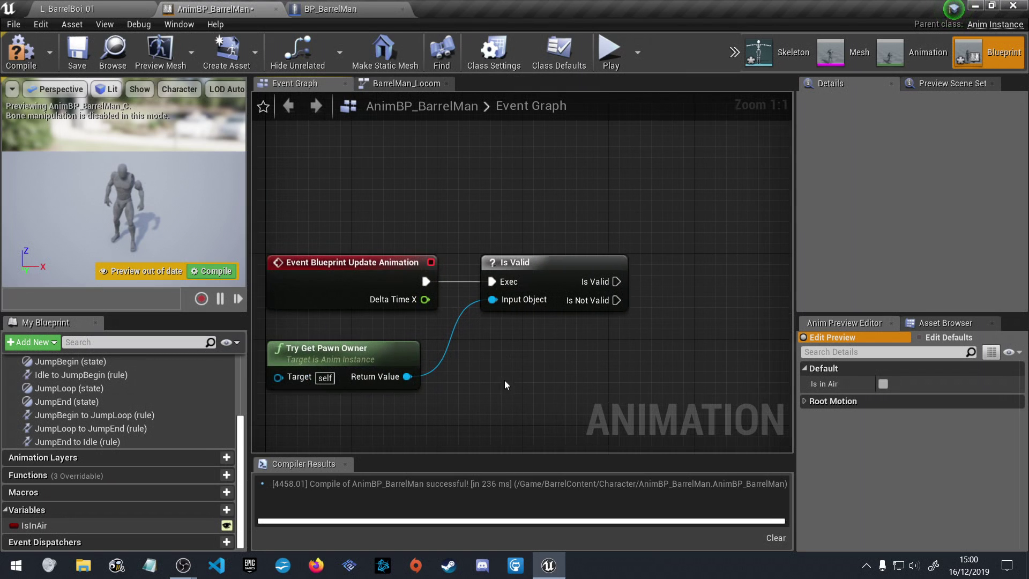
pyautogui.moveTo(410, 377); pyautogui.dragTo(507, 393)
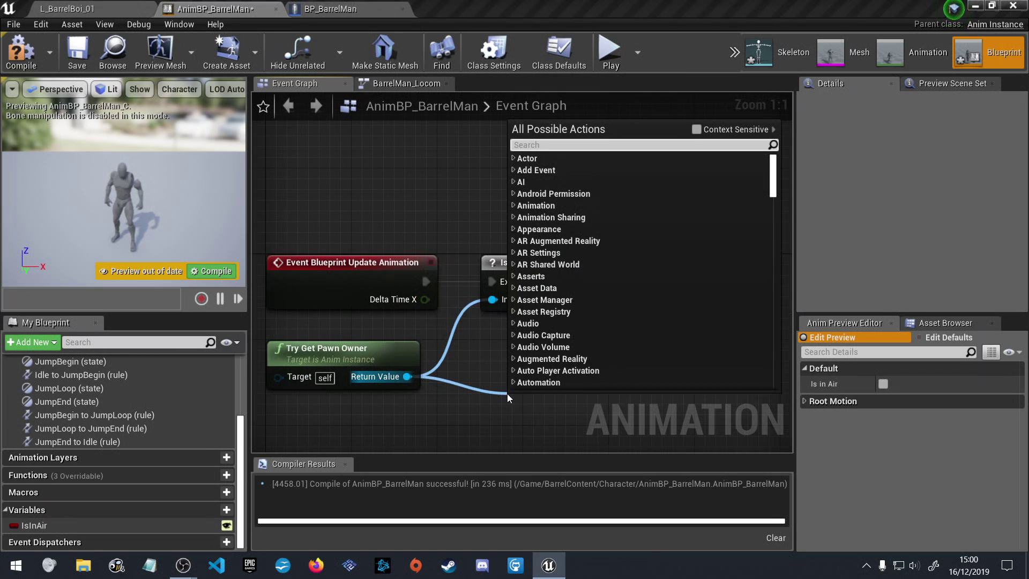
pyautogui.write('getmo')
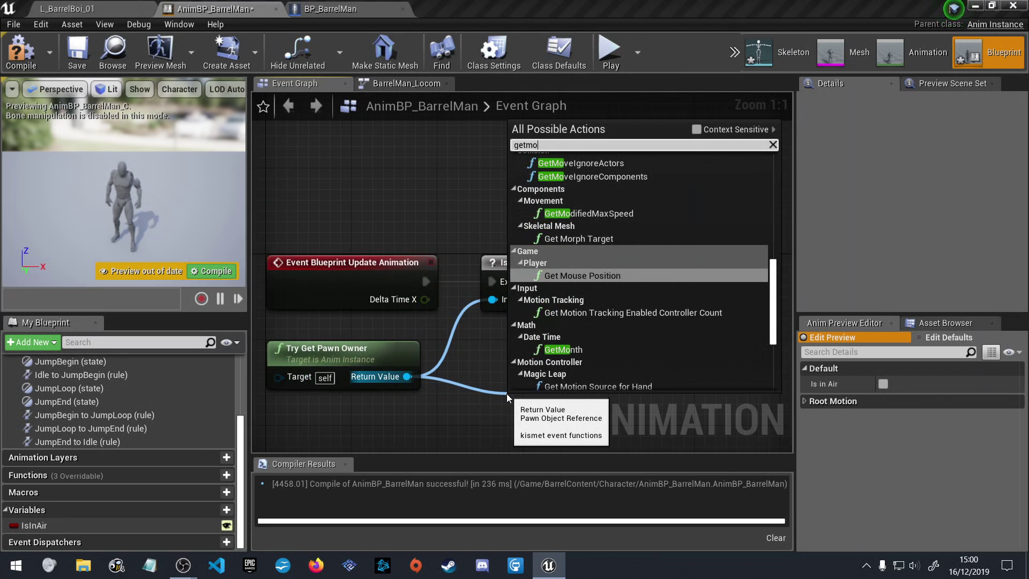
pyautogui.write('v')
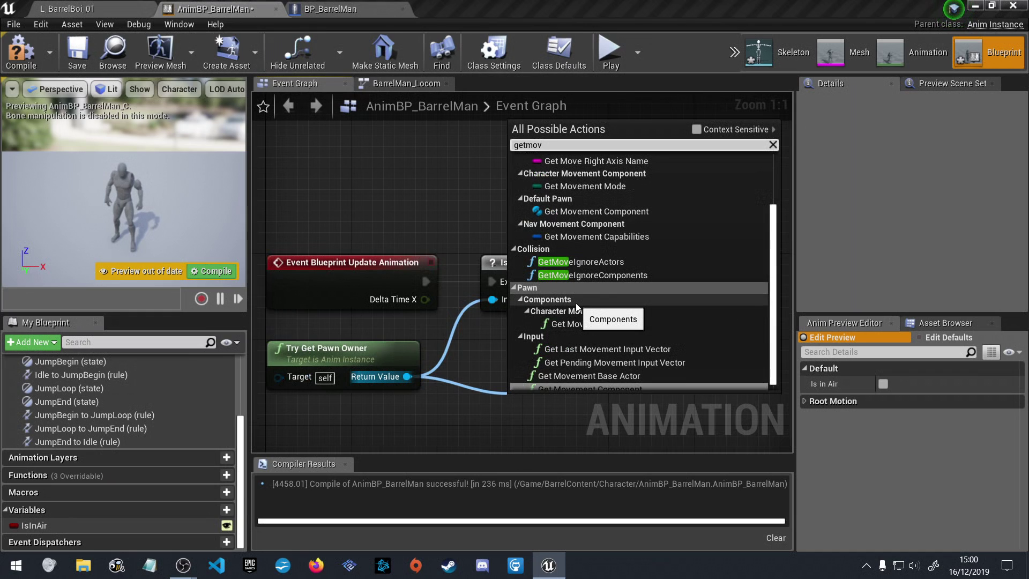
pyautogui.write('emen')
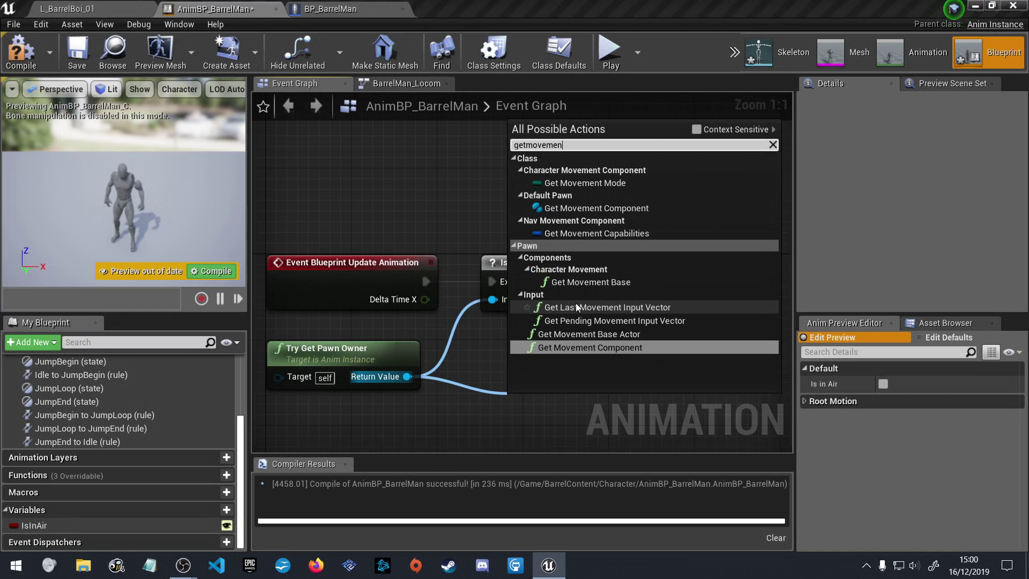
pyautogui.click(609, 348)
pyautogui.moveTo(563, 380); pyautogui.dragTo(552, 370)
# Add an Is Falling node from Get Movement Component's Return Value and align it in the same row
pyautogui.moveTo(638, 390); pyautogui.dragTo(481, 375, button='right')
pyautogui.moveTo(466, 382); pyautogui.dragTo(571, 374)
pyautogui.write('isfallin')
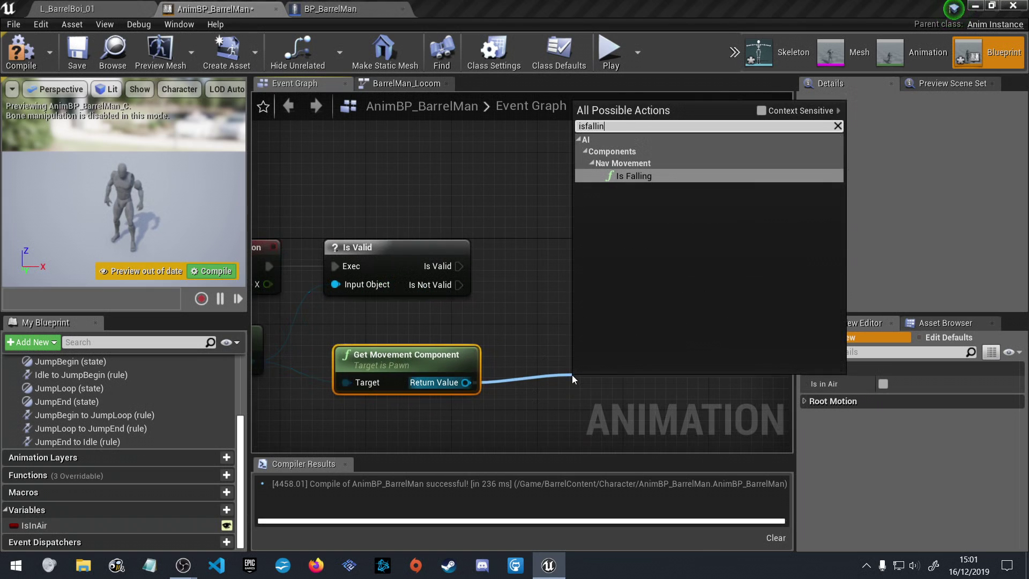
pyautogui.click(671, 177)
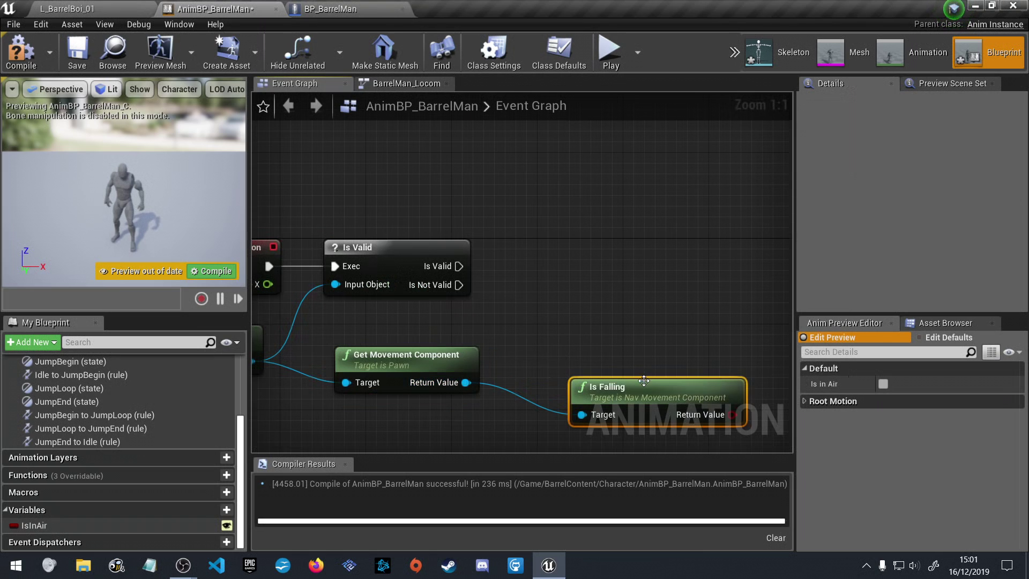
pyautogui.moveTo(644, 381); pyautogui.dragTo(590, 348)
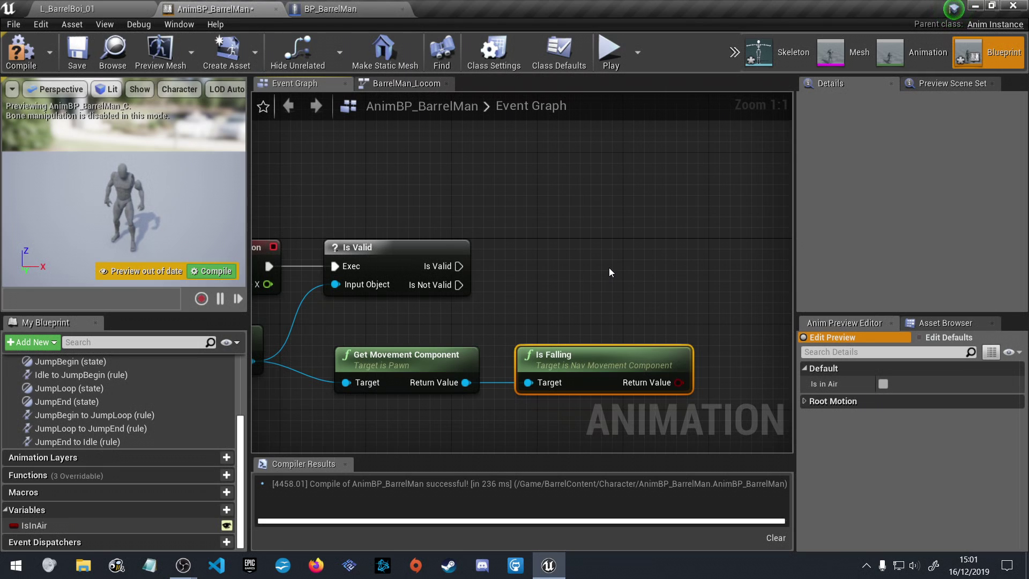
# Move the Is Falling node closer to the Get Movement Component node to tighten the layout
pyautogui.moveTo(608, 270); pyautogui.dragTo(493, 263, button='right')
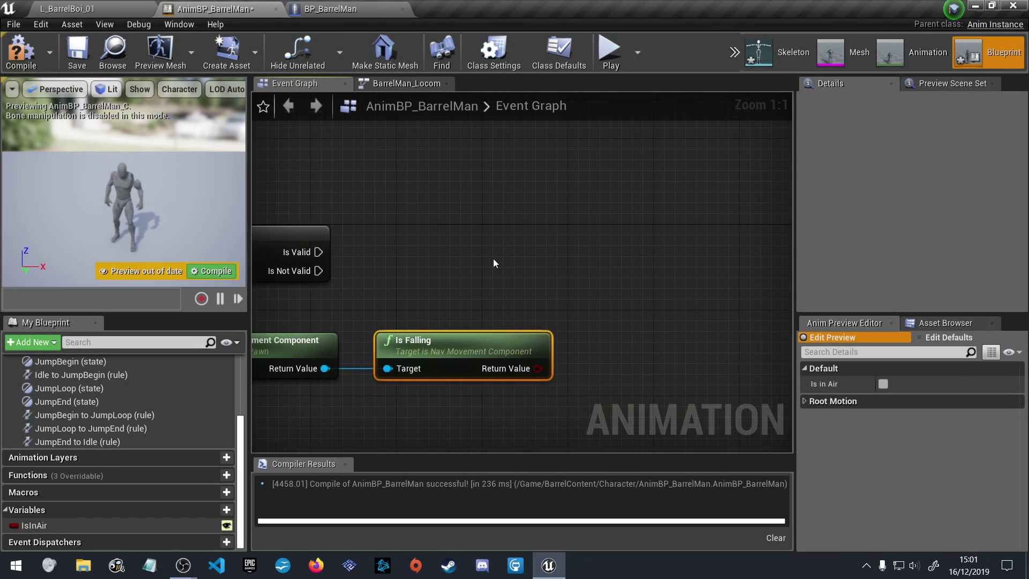
pyautogui.moveTo(465, 303); pyautogui.dragTo(632, 305, button='right')
pyautogui.moveTo(671, 394); pyautogui.dragTo(433, 352)
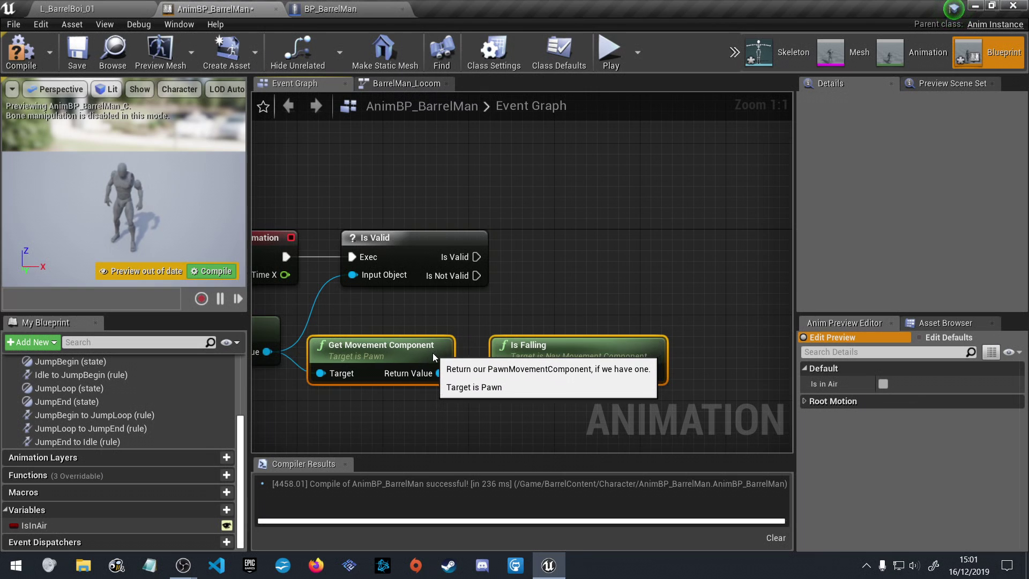
pyautogui.click(545, 333)
pyautogui.moveTo(542, 345); pyautogui.dragTo(520, 346)
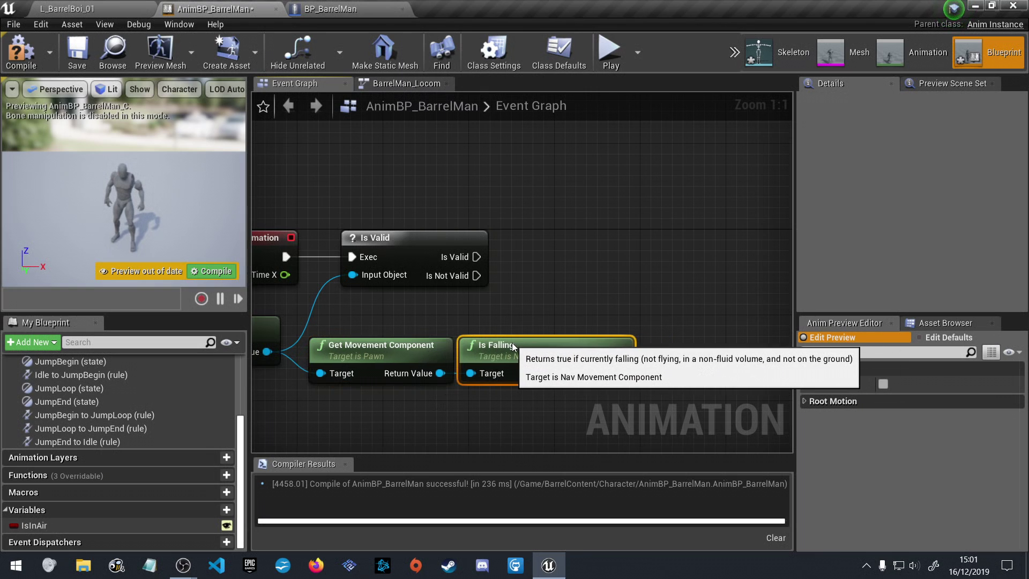
pyautogui.click(644, 304)
pyautogui.moveTo(644, 303); pyautogui.dragTo(553, 301, button='right')
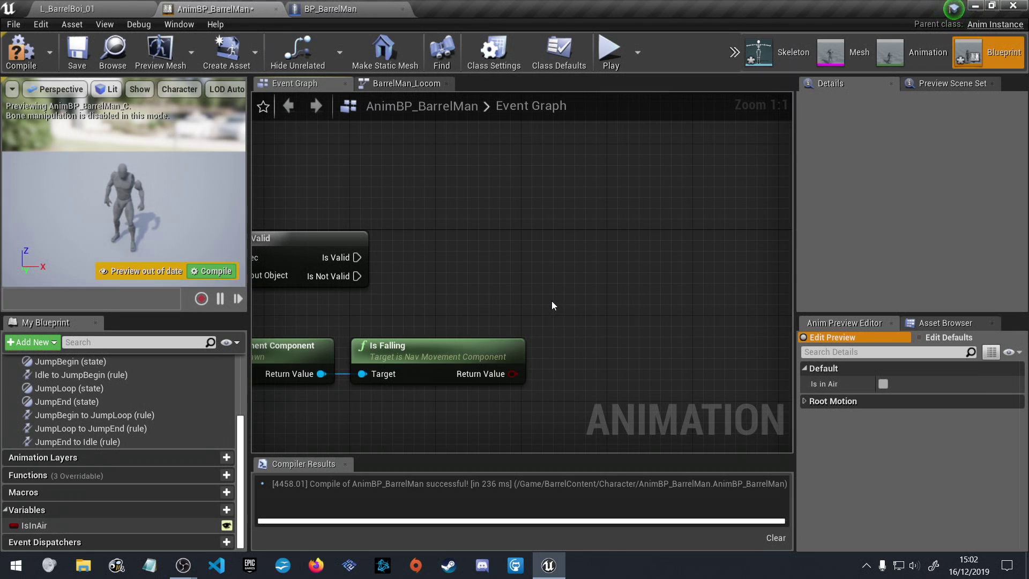
pyautogui.moveTo(358, 258); pyautogui.dragTo(639, 256)
pyautogui.write('det')
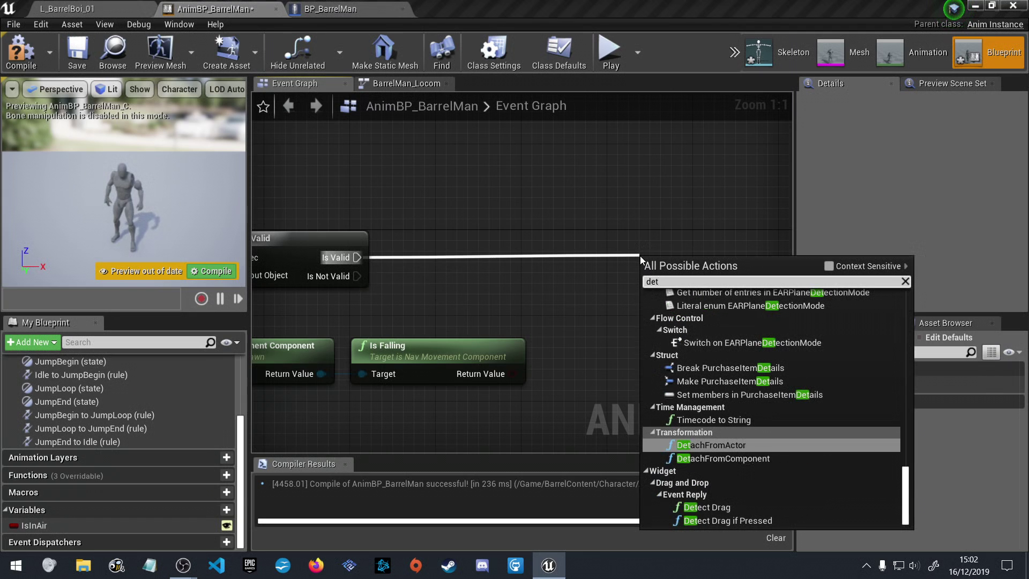
pyautogui.press('BackSpace')
pyautogui.press('BackSpace')
pyautogui.press('BackSpace')
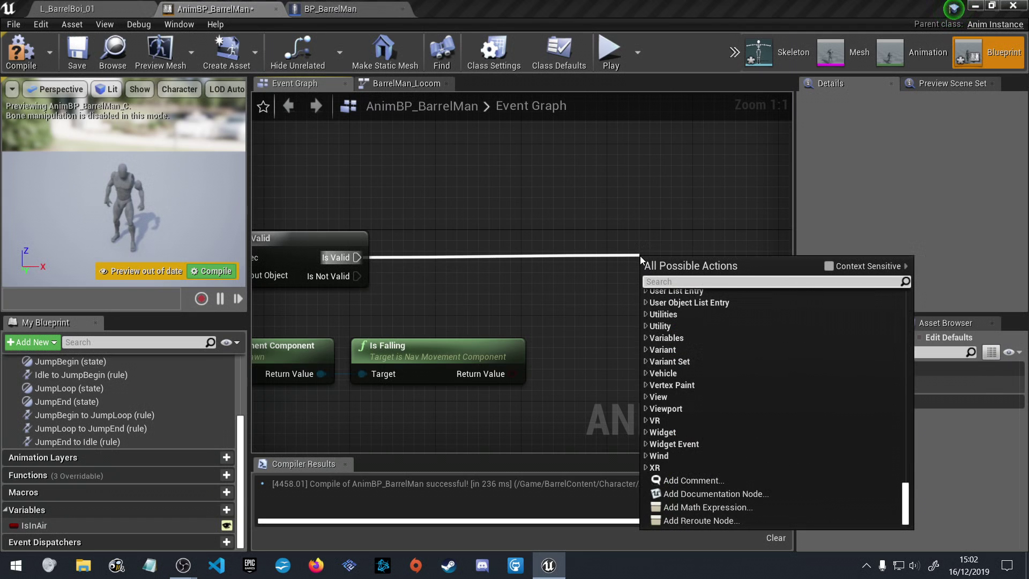
pyautogui.write('set')
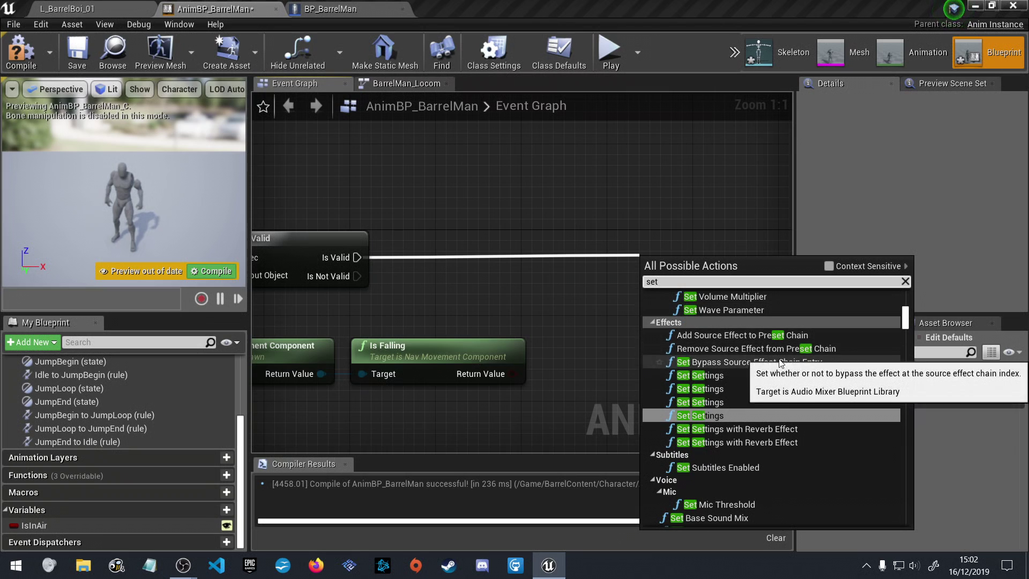
pyautogui.scroll(-5, 776, 412)
pyautogui.scroll(-2, 775, 411)
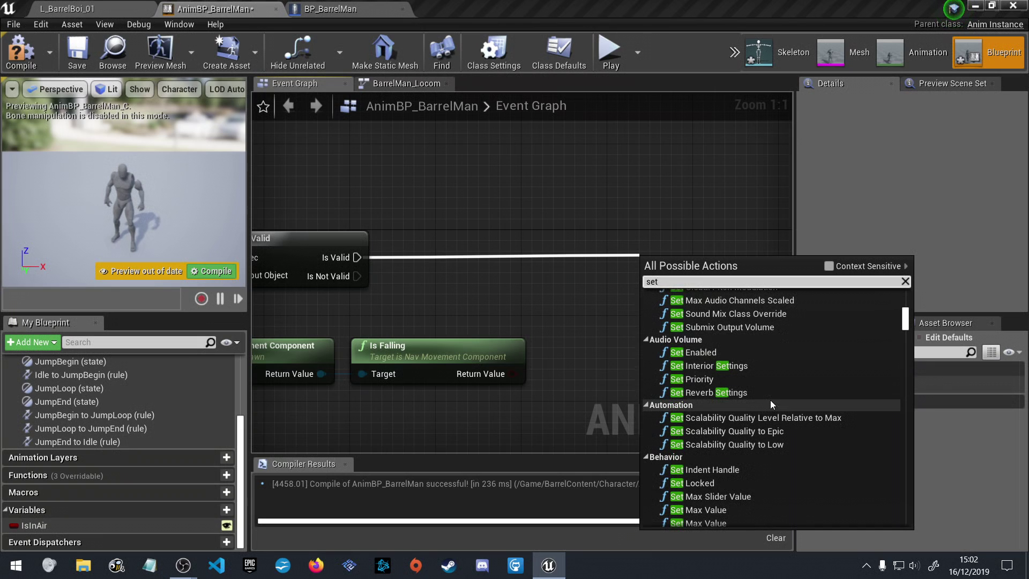
pyautogui.rightClick(686, 234)
# Add a Set IsInAir node to the event graph and connect the Is Valid execution output to it
pyautogui.moveTo(137, 525); pyautogui.dragTo(606, 252)
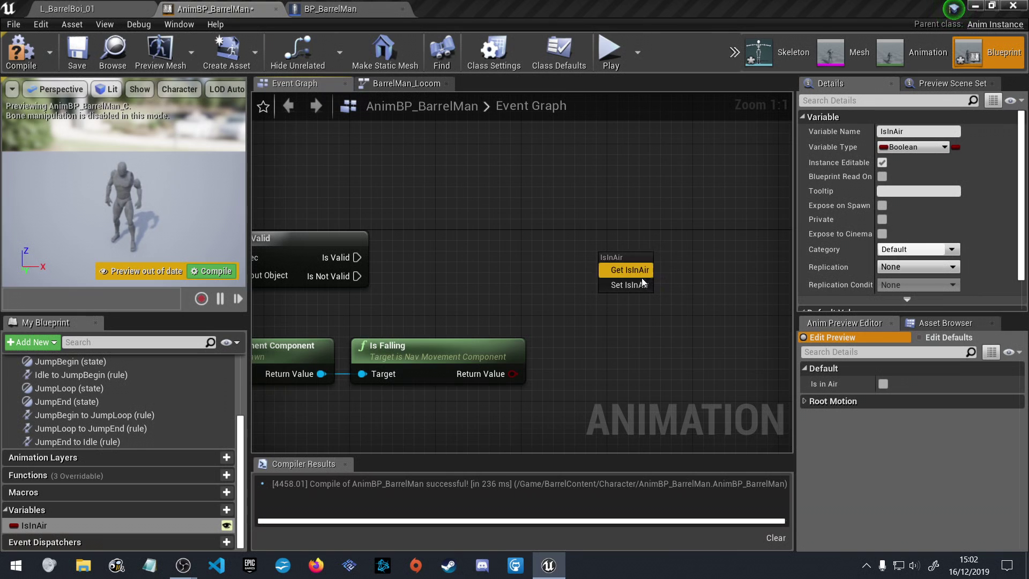
pyautogui.click(630, 285)
pyautogui.moveTo(357, 257); pyautogui.dragTo(630, 252)
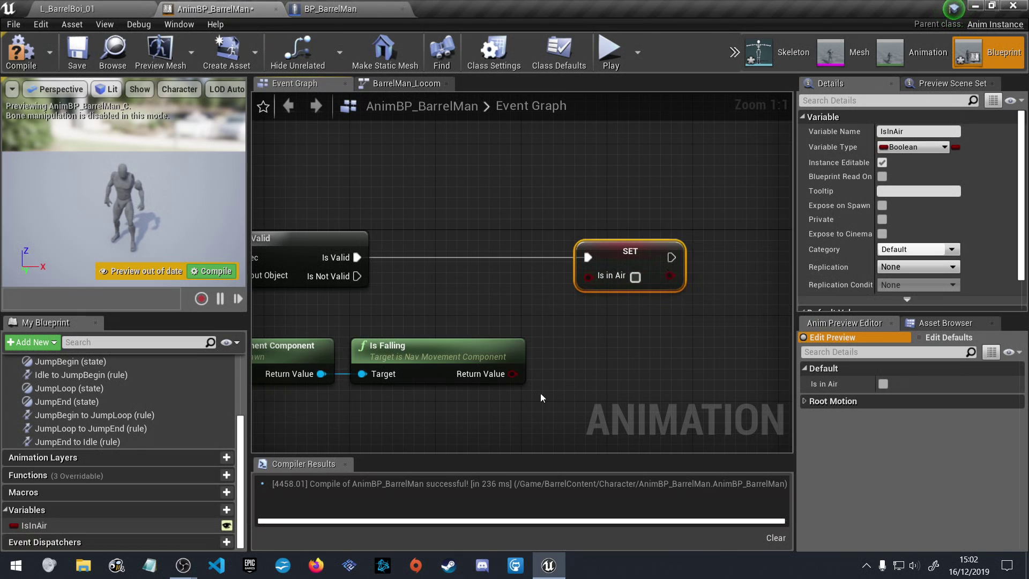
# Connect Is Falling's Return Value to the Set node's Is in Air input, then save and compile the animation blueprint
pyautogui.moveTo(513, 374); pyautogui.dragTo(588, 275)
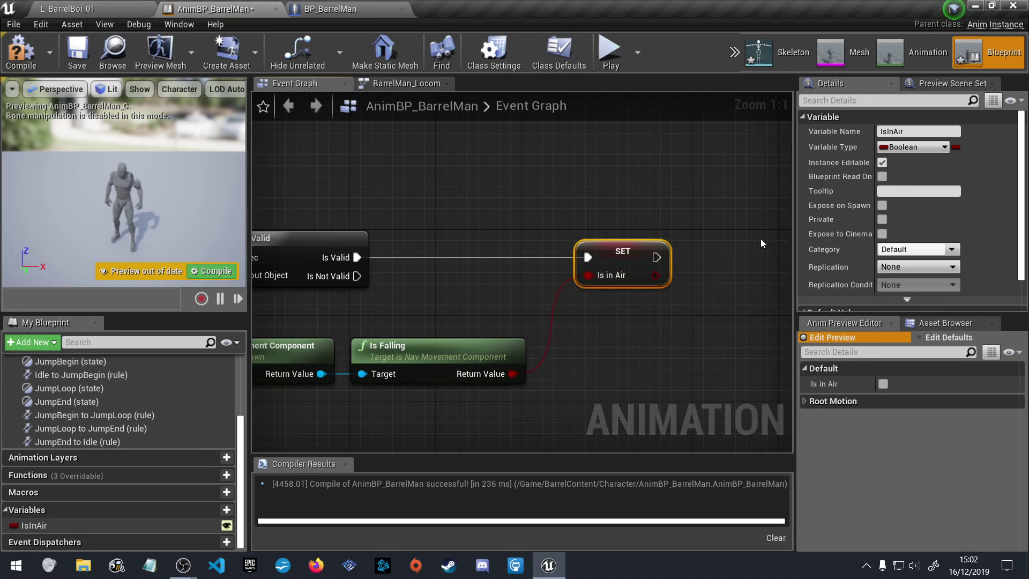
pyautogui.hotkey('ctrl', 's')
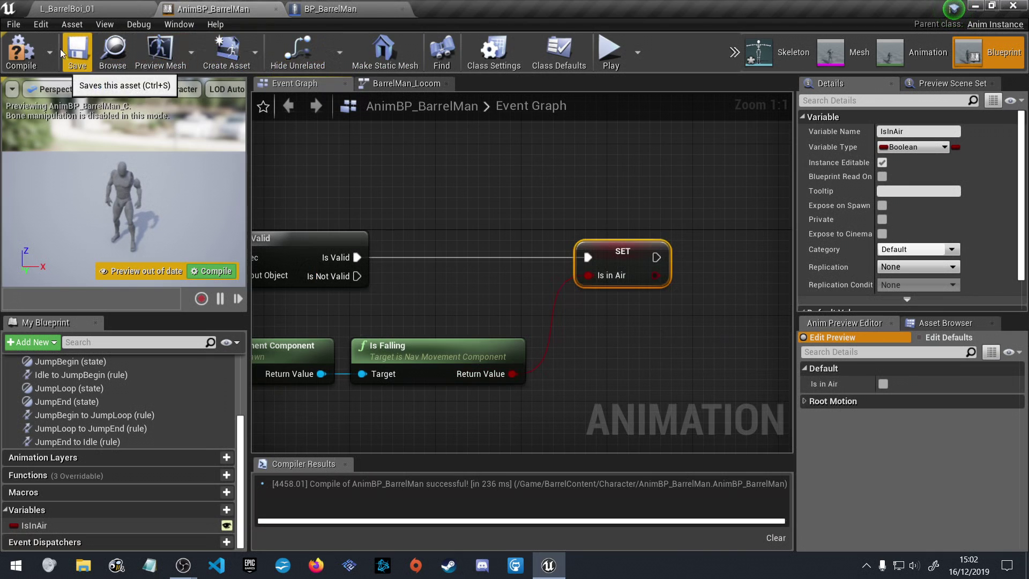
pyautogui.click(21, 51)
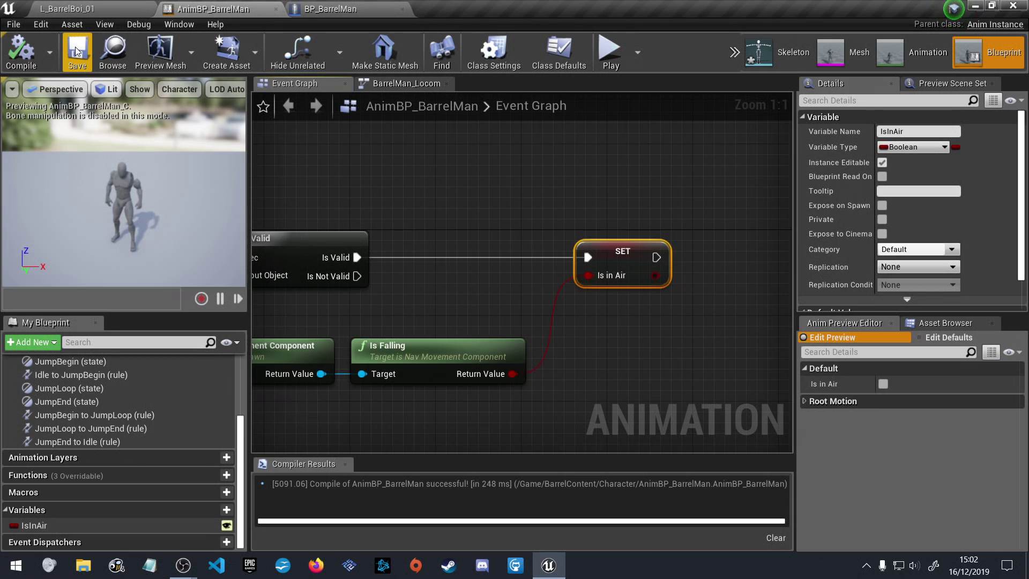
# Preview the jump animation by turning Is in Air on and back off in the preview defaults
pyautogui.moveTo(417, 214); pyautogui.dragTo(589, 197, button='right')
pyautogui.scroll(-3, 628, 201)
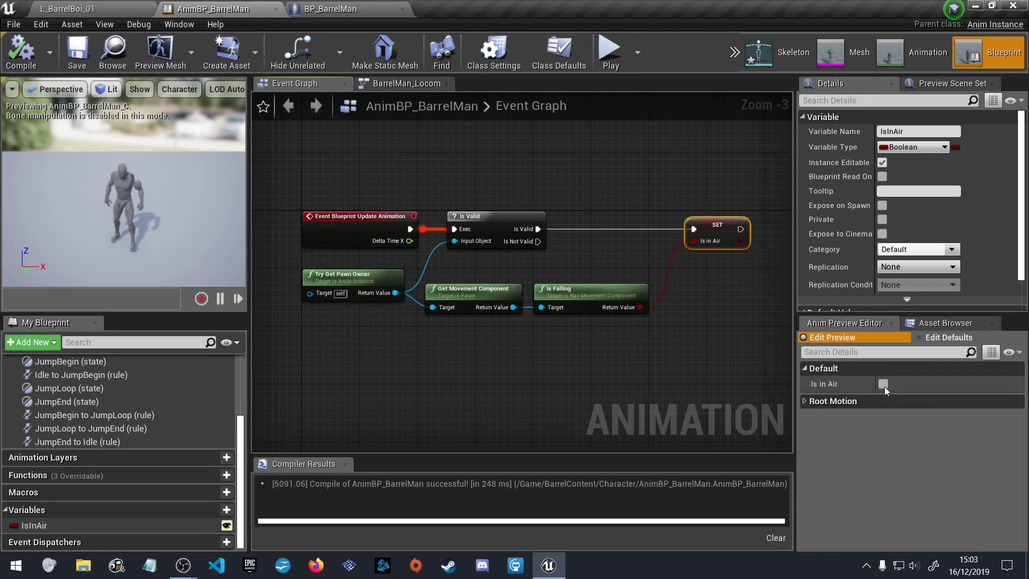
pyautogui.click(883, 384)
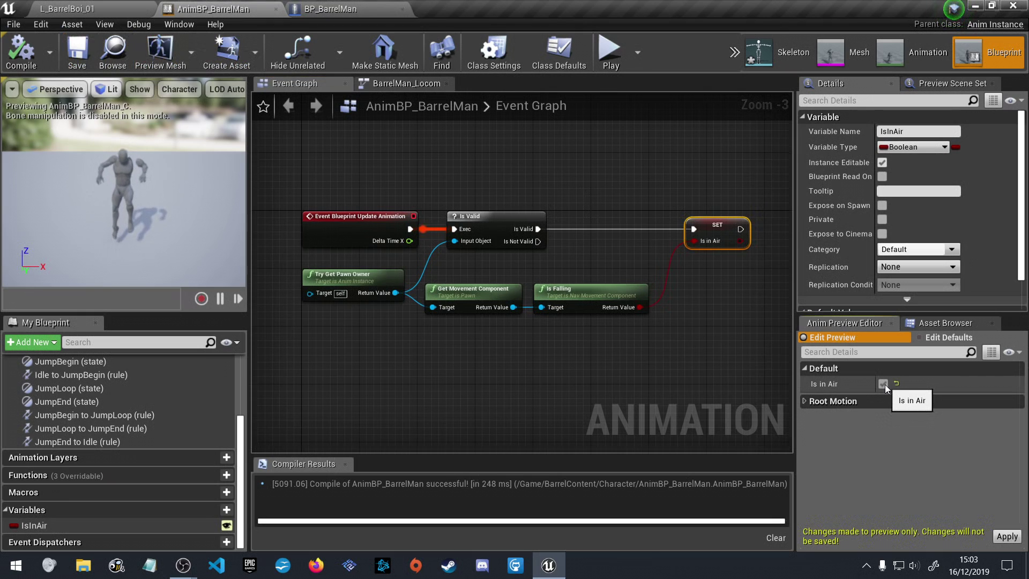
pyautogui.click(883, 384)
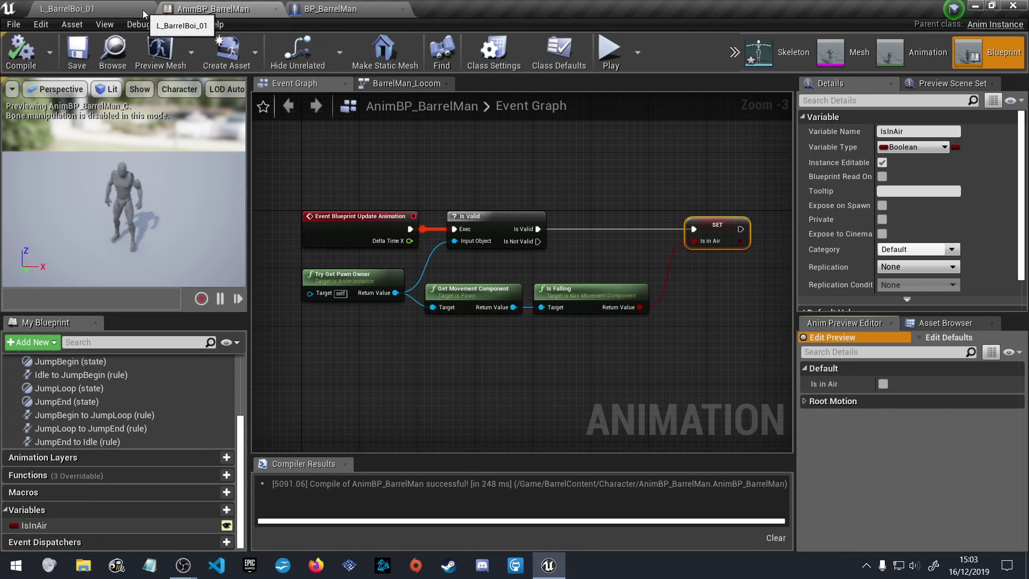
# Undock the AnimBP_BarrelMan editor to another screen and start playing the L_BarrelBoi_01 level with control of the character
pyautogui.moveTo(218, 8); pyautogui.dragTo(1028, 268)
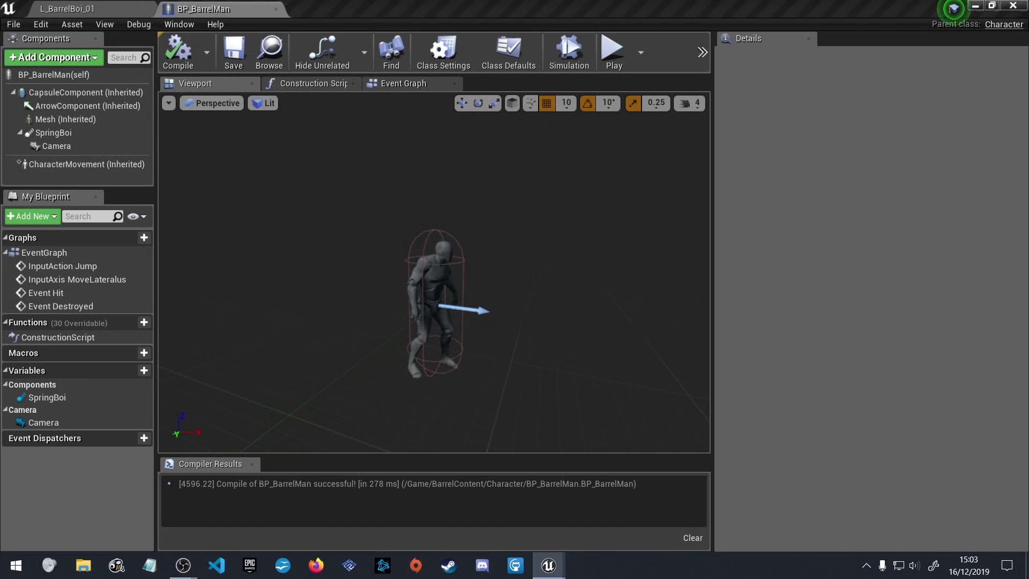
pyautogui.click(99, 8)
pyautogui.click(711, 49)
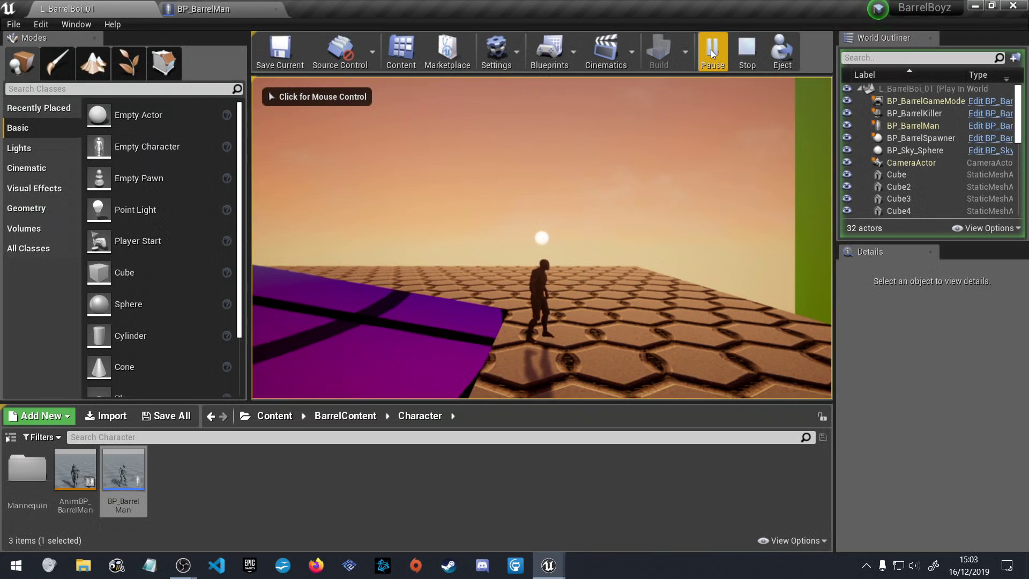
pyautogui.click(634, 252)
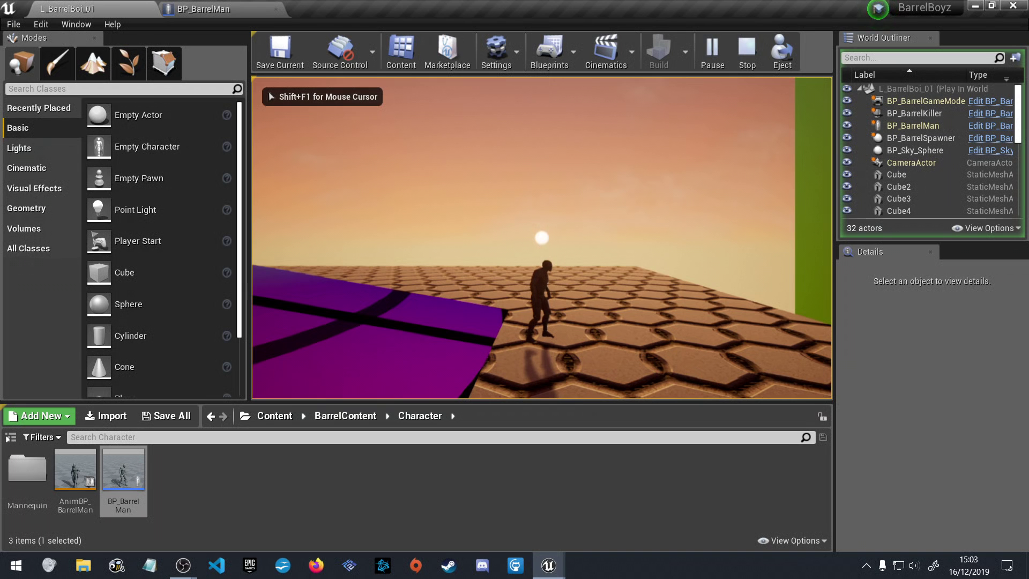
# Make the character jump repeatedly along the ramps to test the jump animations, and end the play session
pyautogui.press('space')
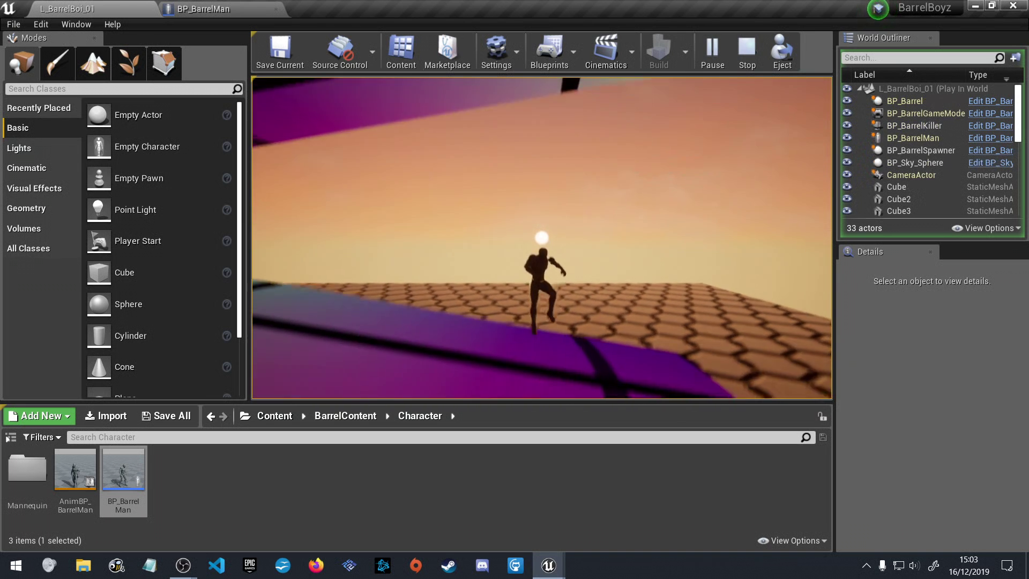
pyautogui.press('space')
pyautogui.press('space')
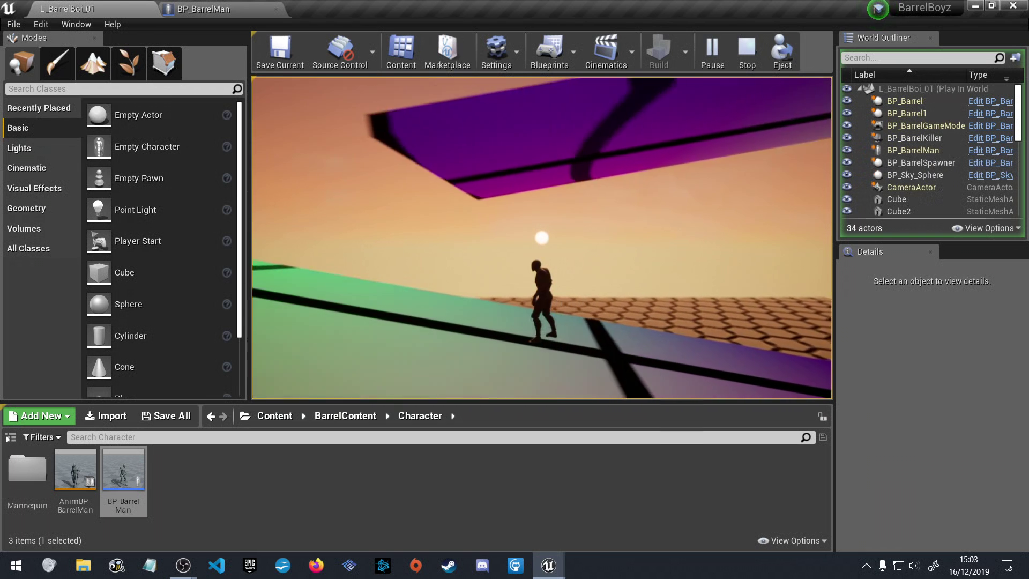
pyautogui.press('space')
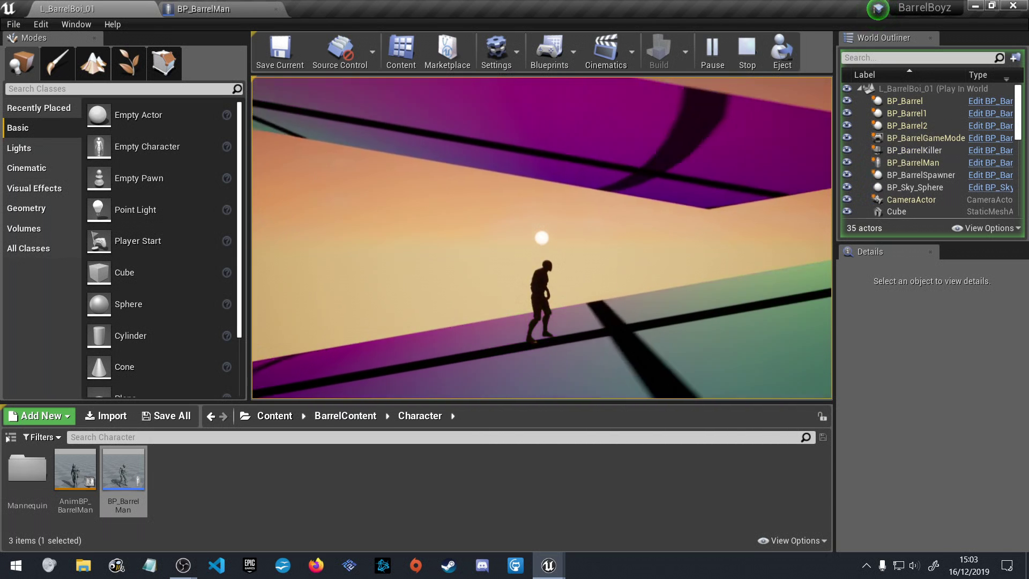
pyautogui.press('space')
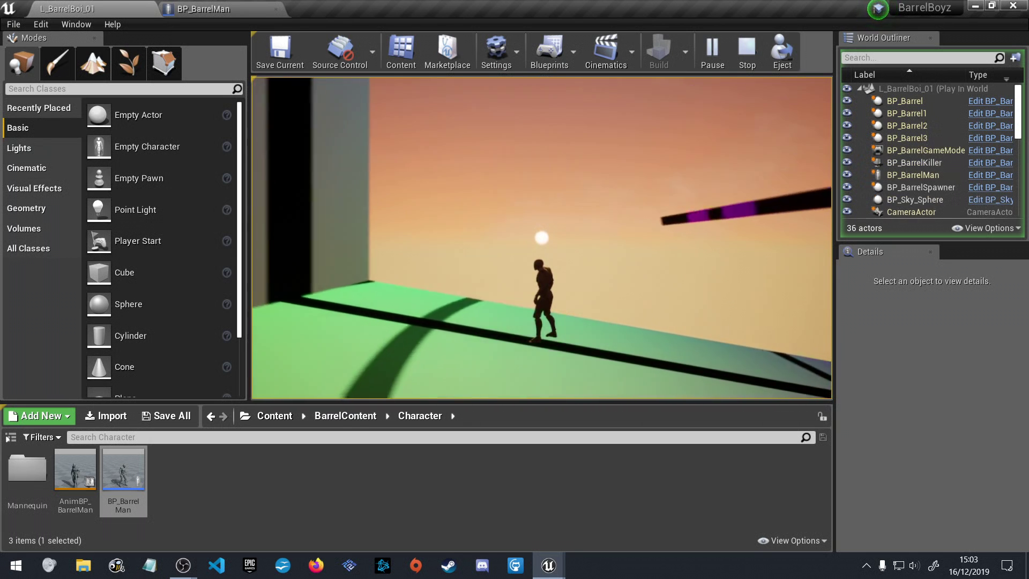
pyautogui.press('space')
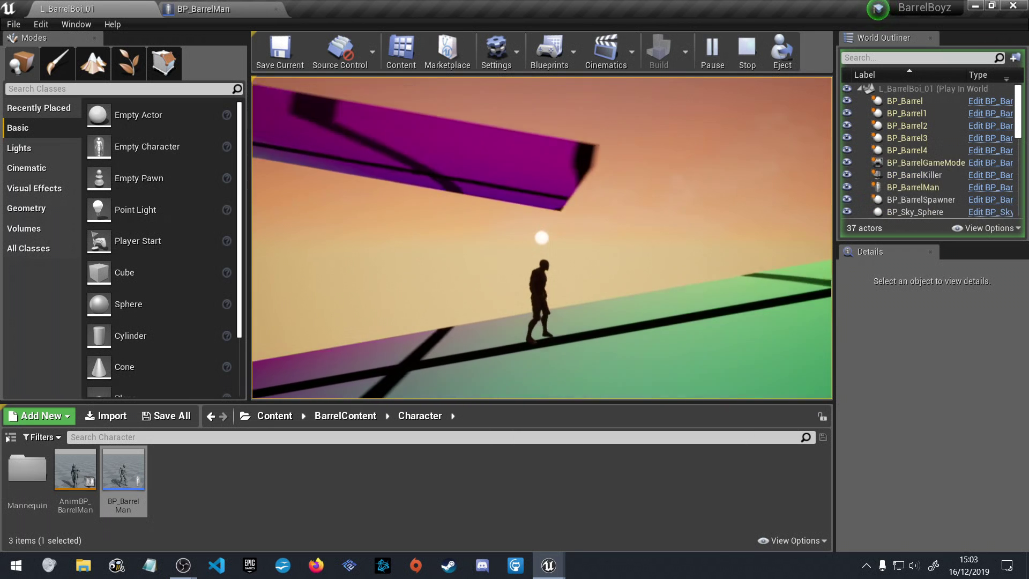
pyautogui.press('space')
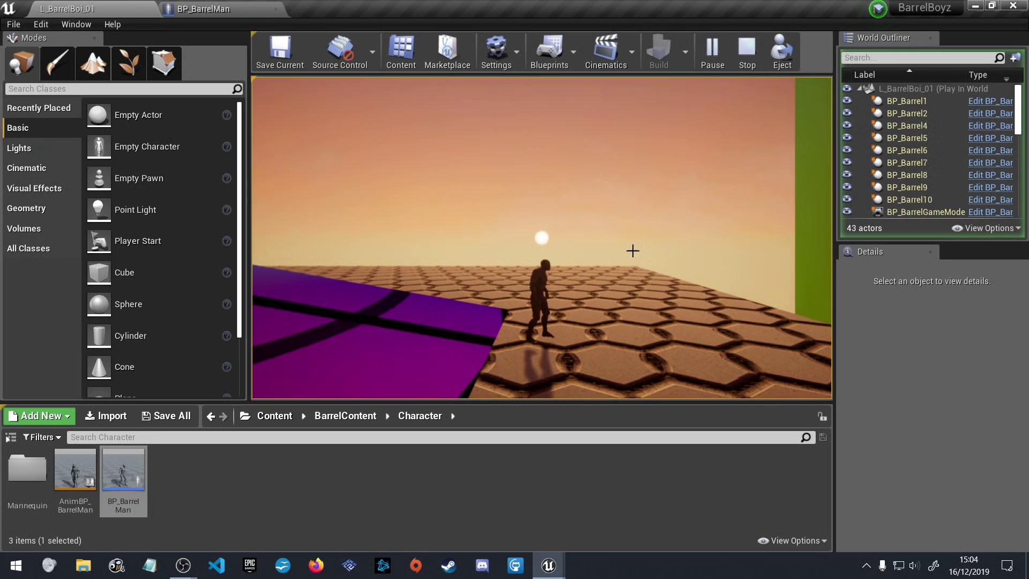
pyautogui.press('Escape')
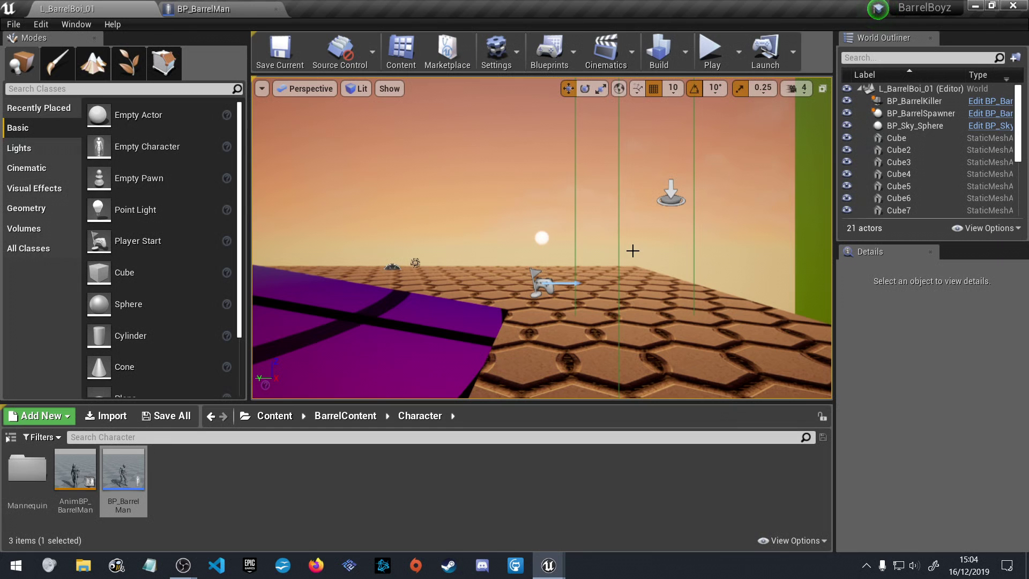
pyautogui.click(214, 9)
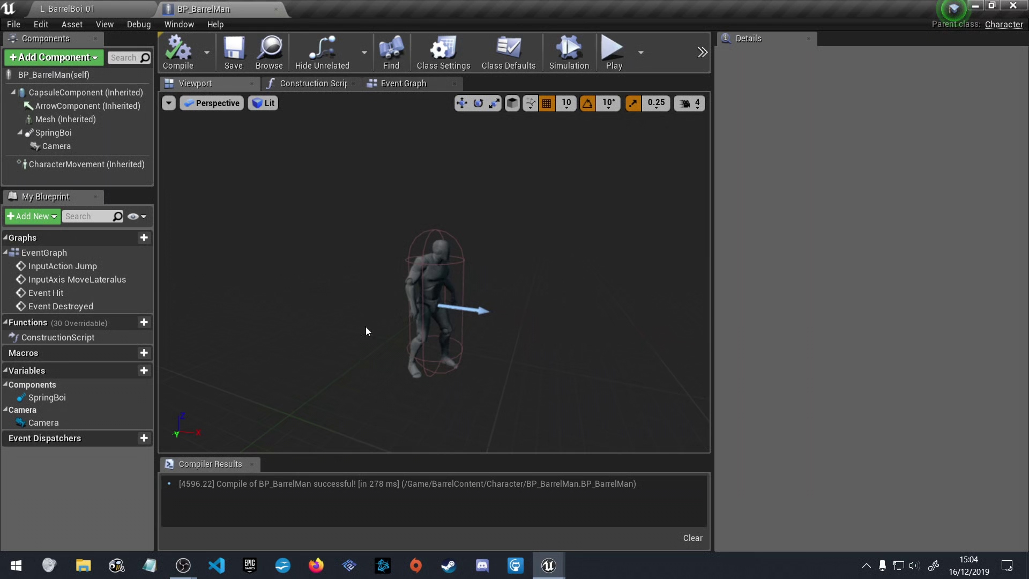
pyautogui.click(69, 9)
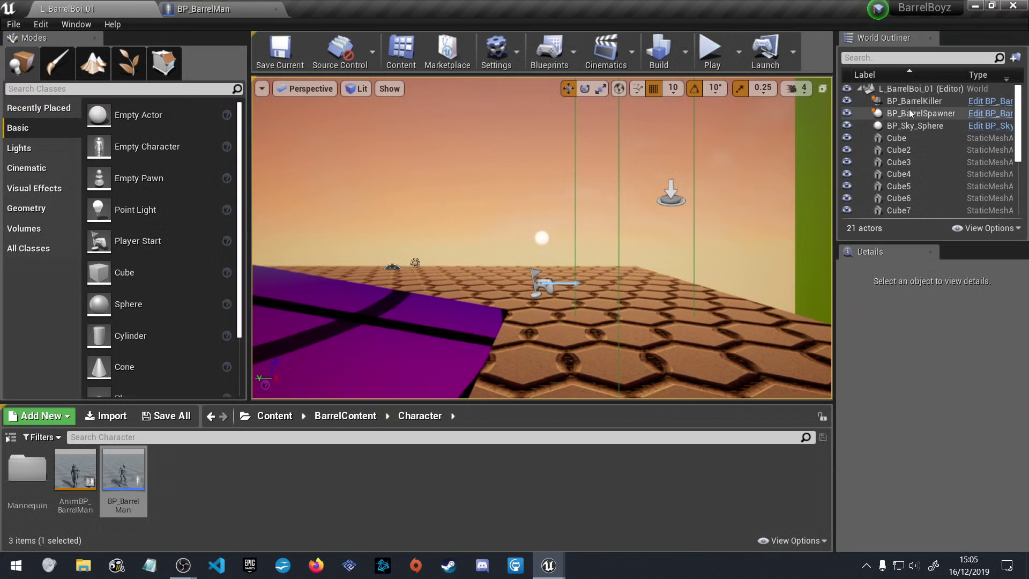
pyautogui.moveTo(584, 259); pyautogui.dragTo(432, 222, button='right')
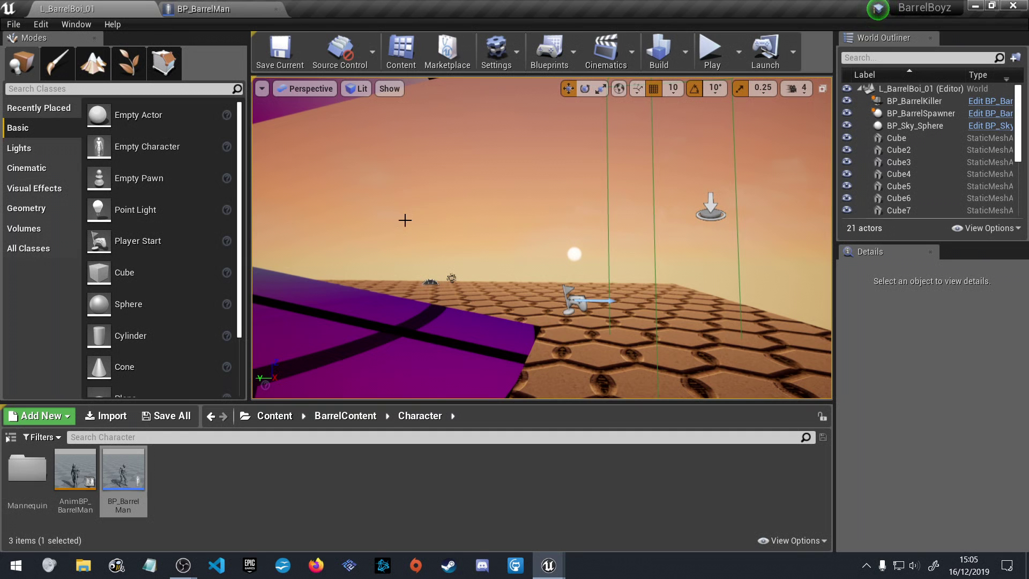
pyautogui.press('Up')
pyautogui.press('Up')
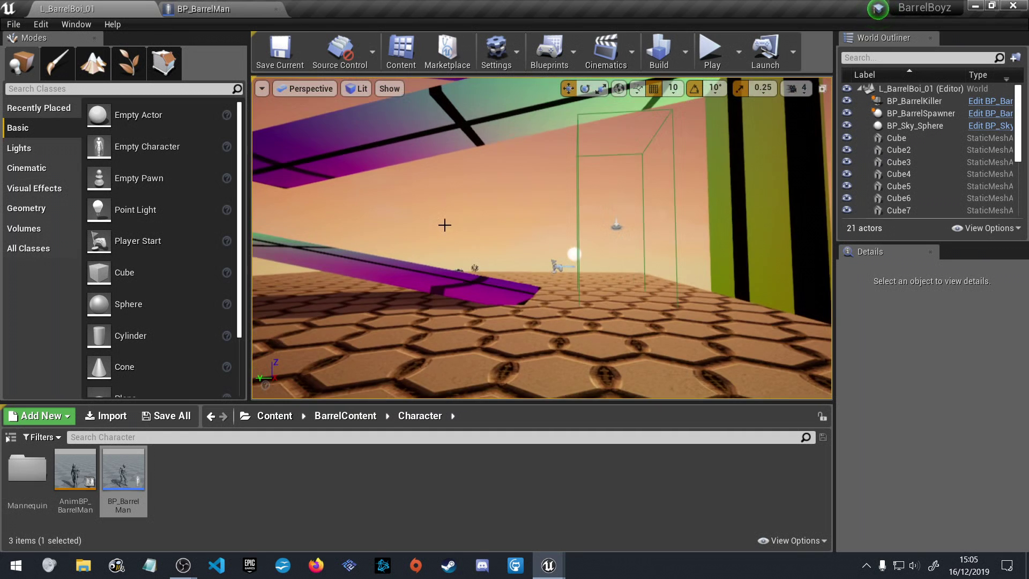
pyautogui.moveTo(451, 219); pyautogui.dragTo(520, 207, button='right')
pyautogui.moveTo(542, 239); pyautogui.dragTo(492, 225, button='right')
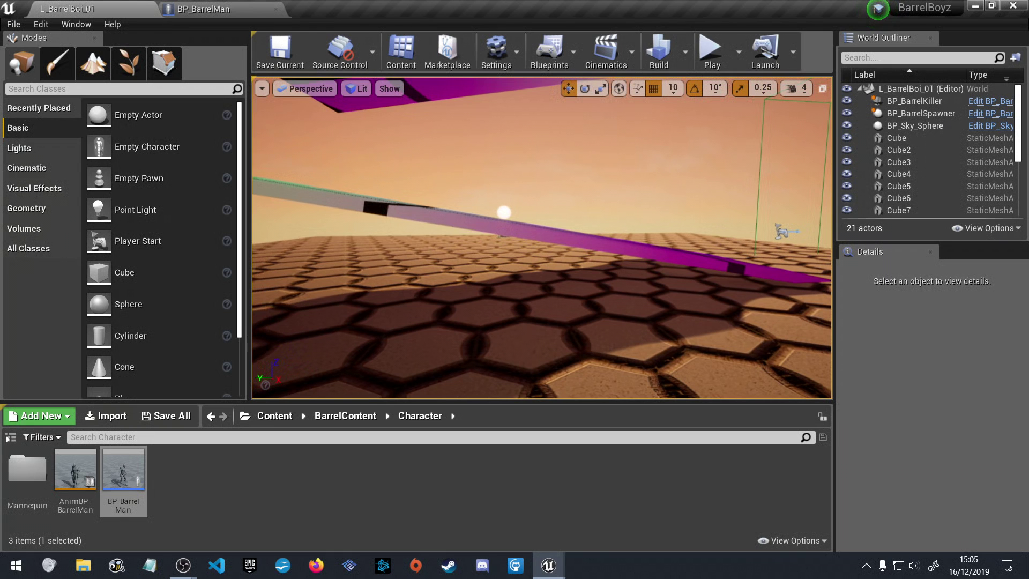
pyautogui.scroll(3, 493, 225)
pyautogui.moveTo(493, 226); pyautogui.dragTo(417, 201, button='right')
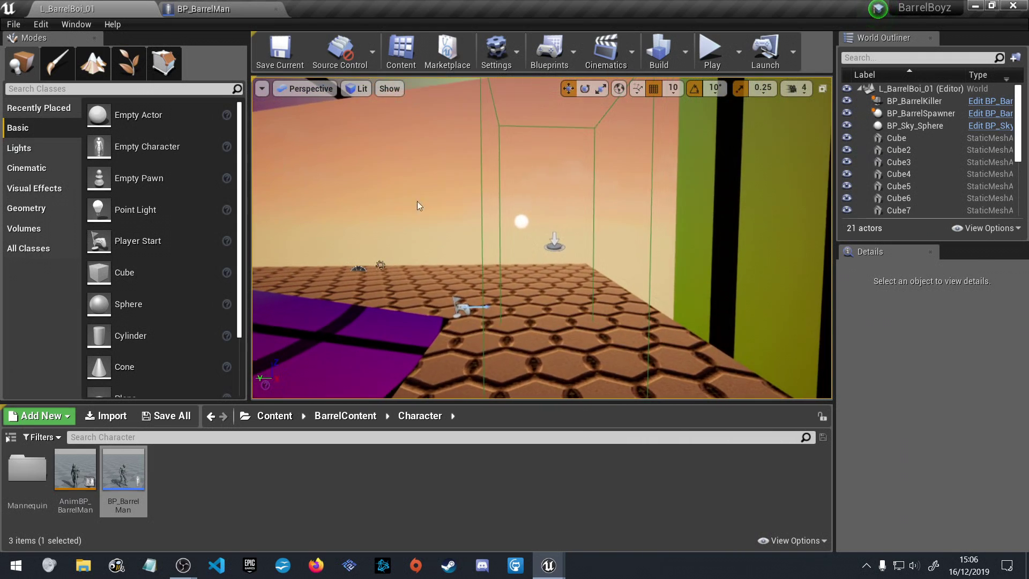
pyautogui.rightClick(418, 201)
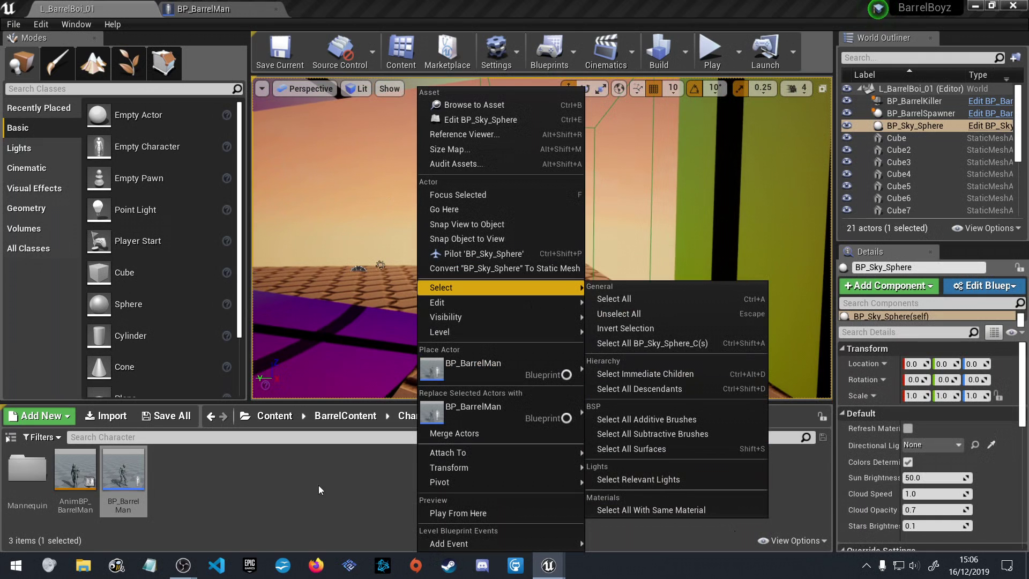
pyautogui.click(327, 485)
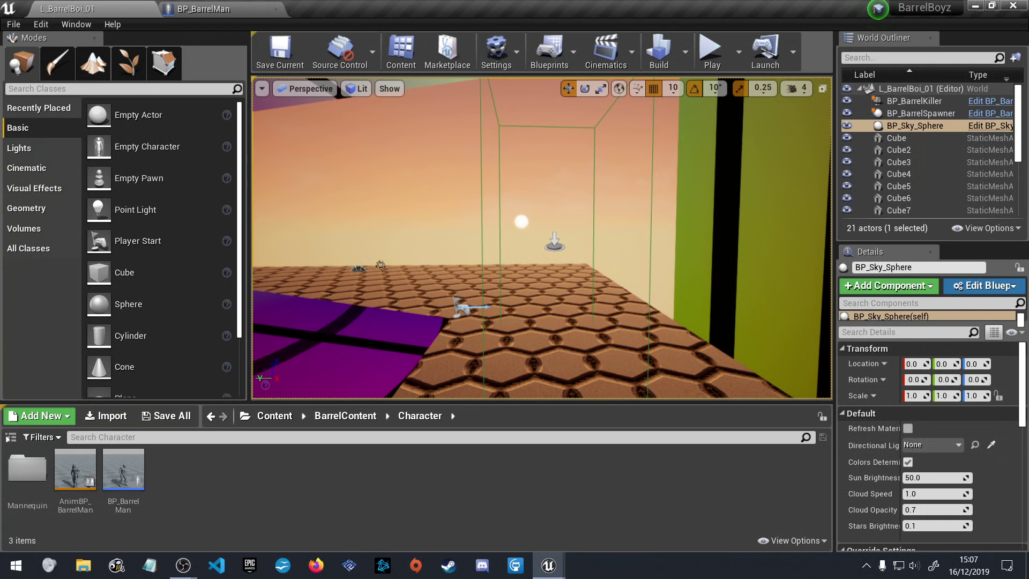
# Dock the AnimBP_BarrelMan editor back into the main window and open the BarrelMan_Locomotion state machine
pyautogui.moveTo(1028, 123); pyautogui.dragTo(351, 9)
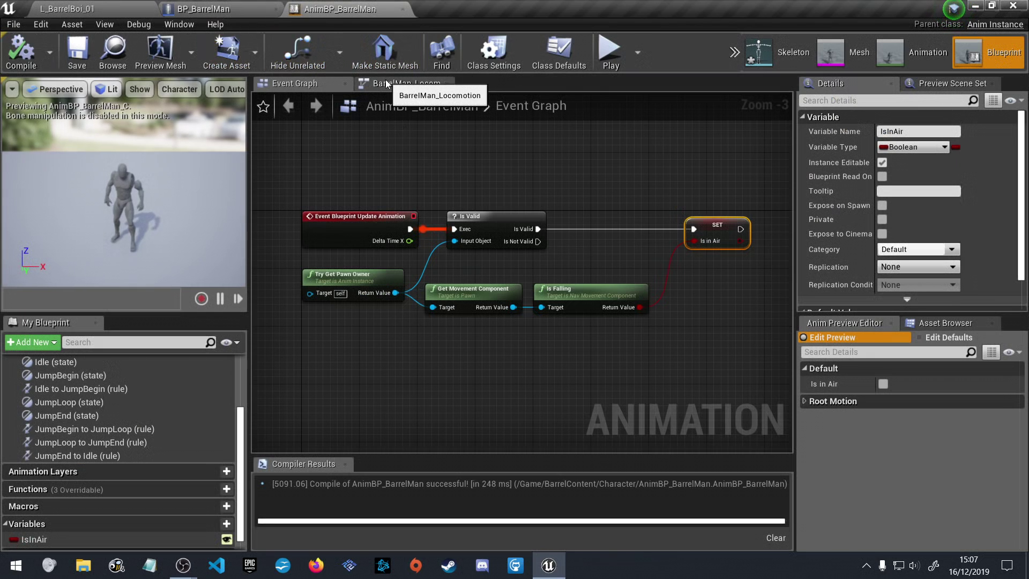
pyautogui.click(387, 85)
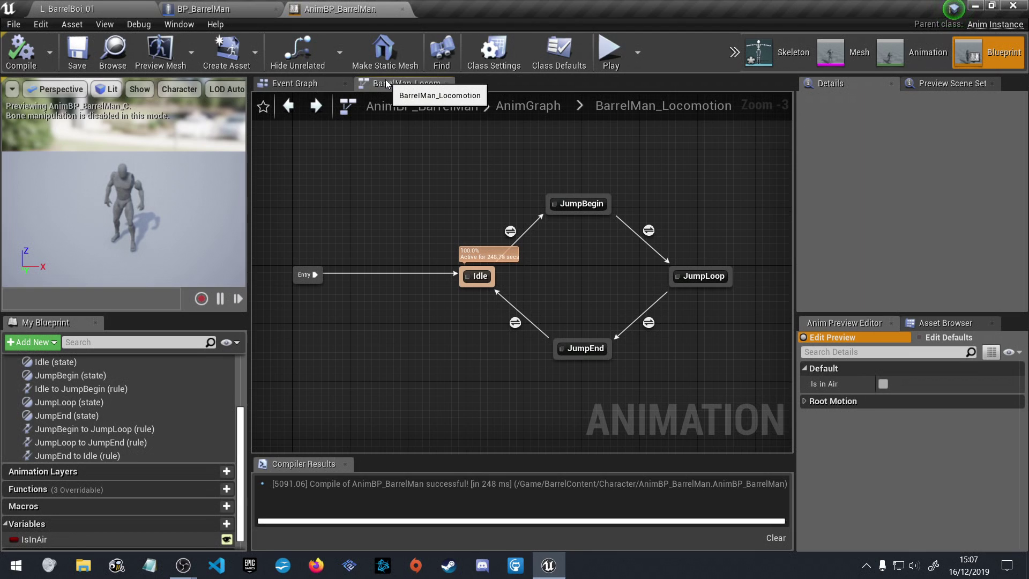
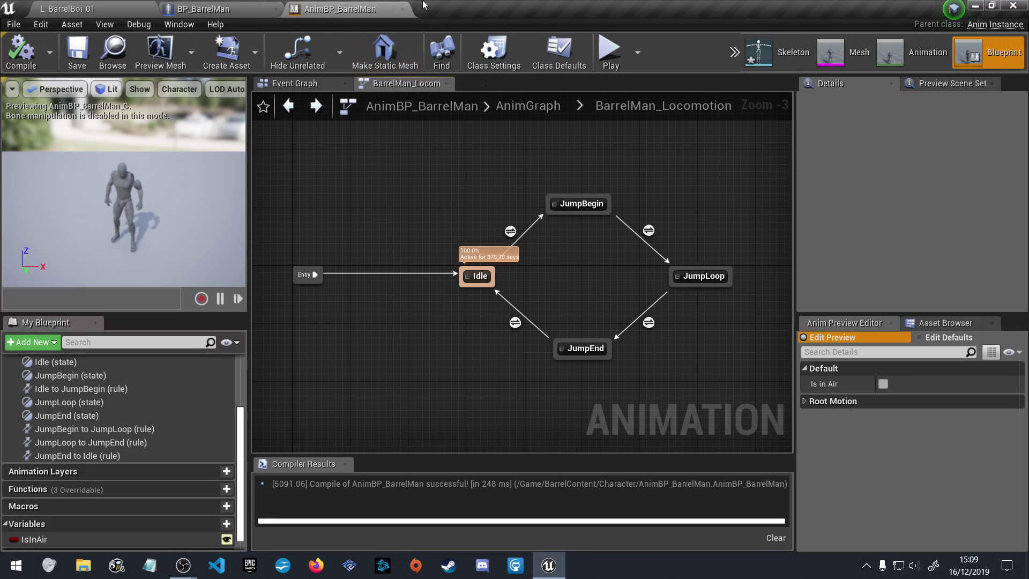
pyautogui.click(68, 8)
pyautogui.moveTo(590, 339); pyautogui.dragTo(585, 466, button='right')
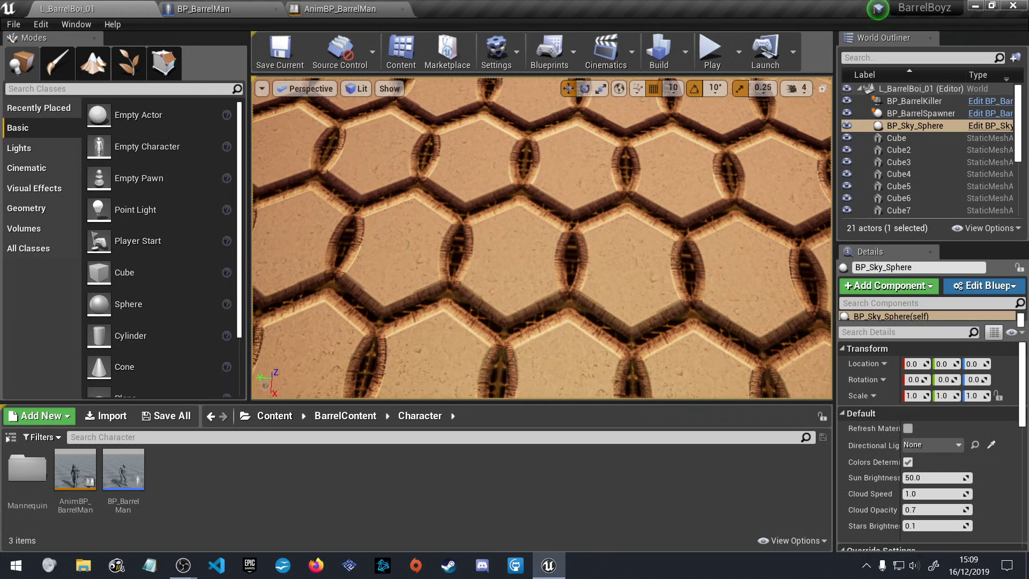
pyautogui.moveTo(584, 465); pyautogui.dragTo(584, 351, button='right')
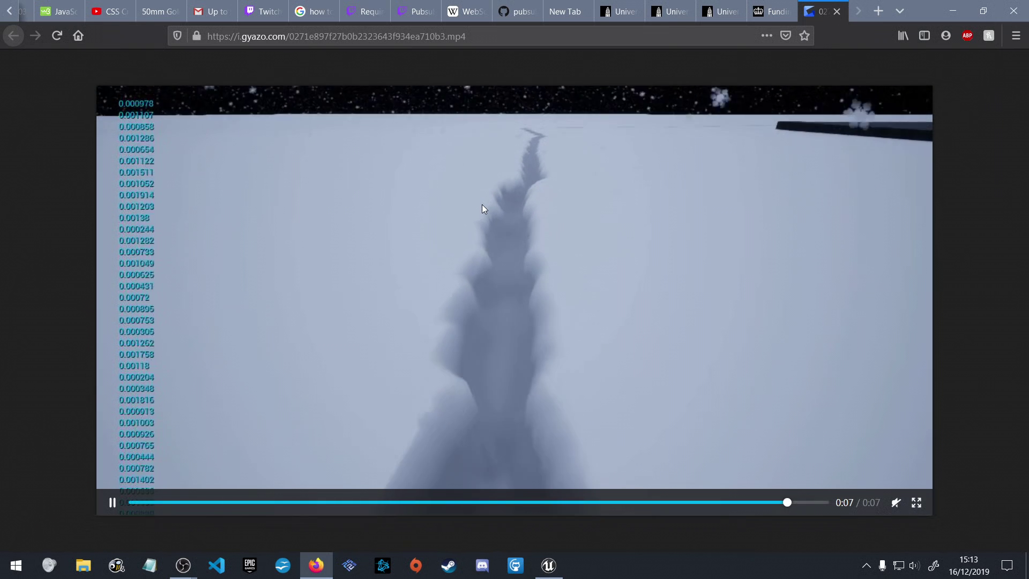
# Close the Gyazo video page in Firefox, and close the browser window to return to the Unreal level editor
pyautogui.click(837, 12)
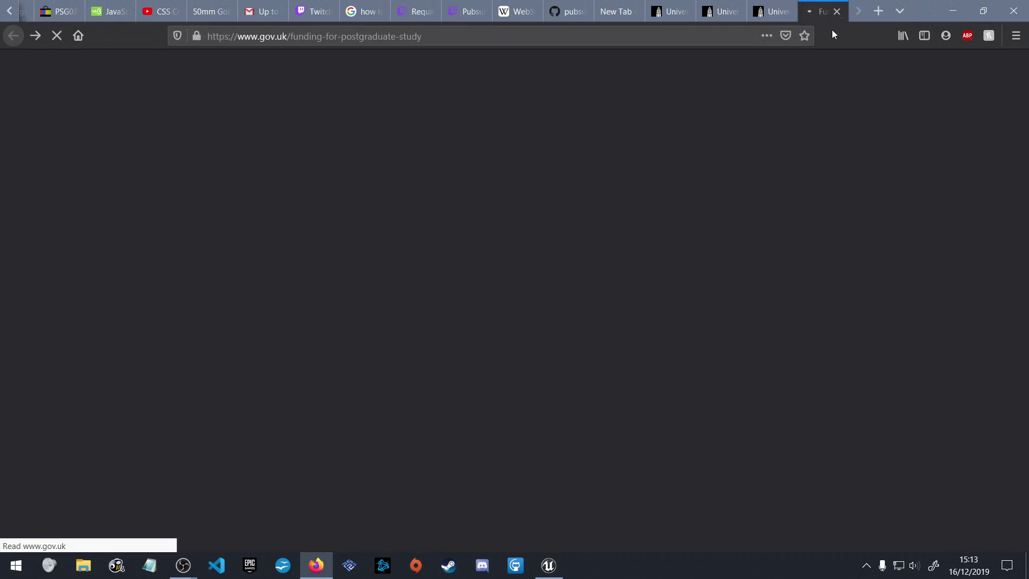
pyautogui.click(1011, 13)
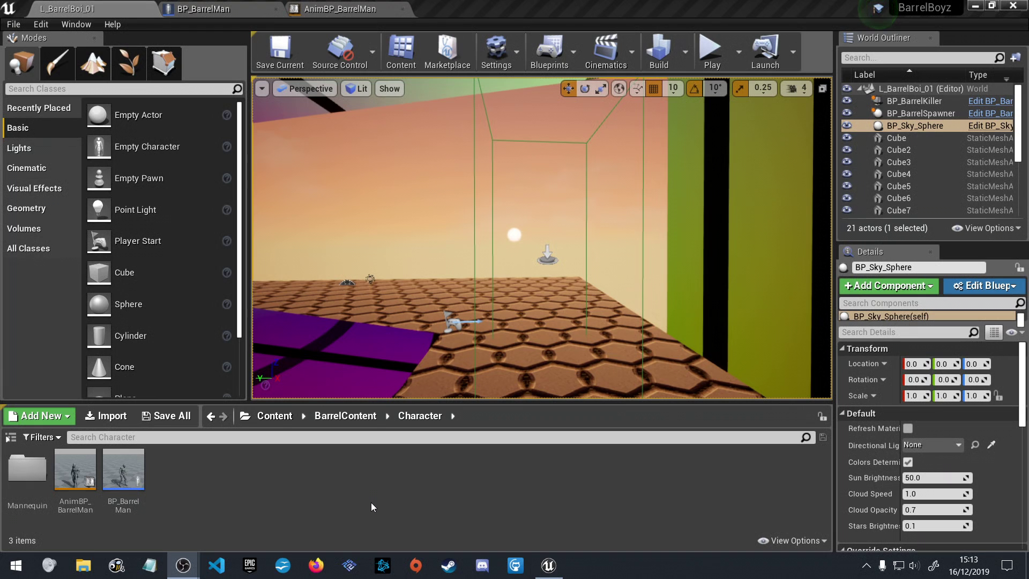
# Look through the Basic placeable actors for the level, from Empty Actor down to the trigger shapes
pyautogui.scroll(-3, 144, 300)
pyautogui.scroll(3, 152, 326)
pyautogui.scroll(-3, 138, 322)
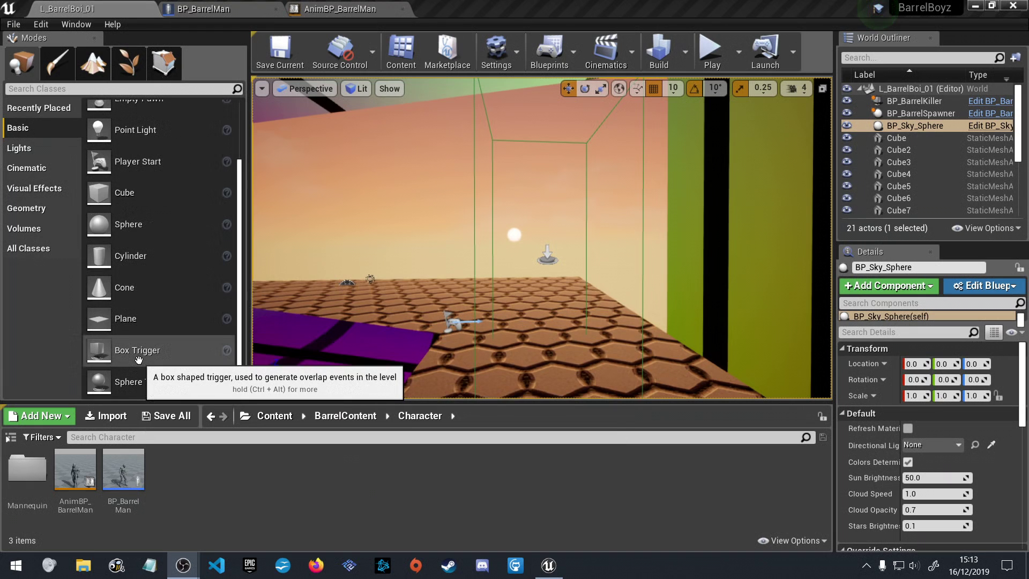
pyautogui.scroll(3, 139, 361)
pyautogui.scroll(-3, 150, 300)
pyautogui.scroll(3, 150, 300)
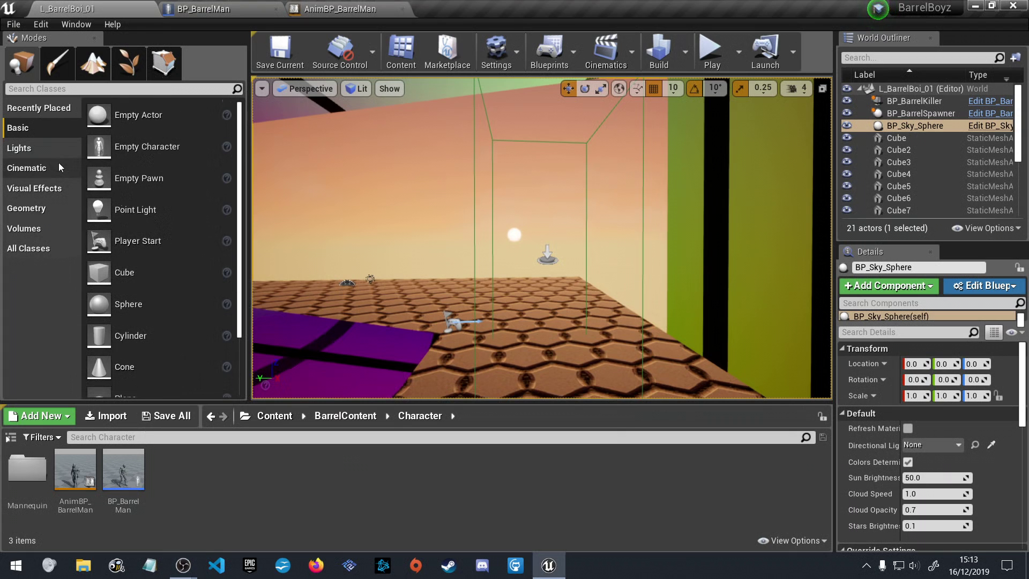
pyautogui.scroll(-2, 148, 295)
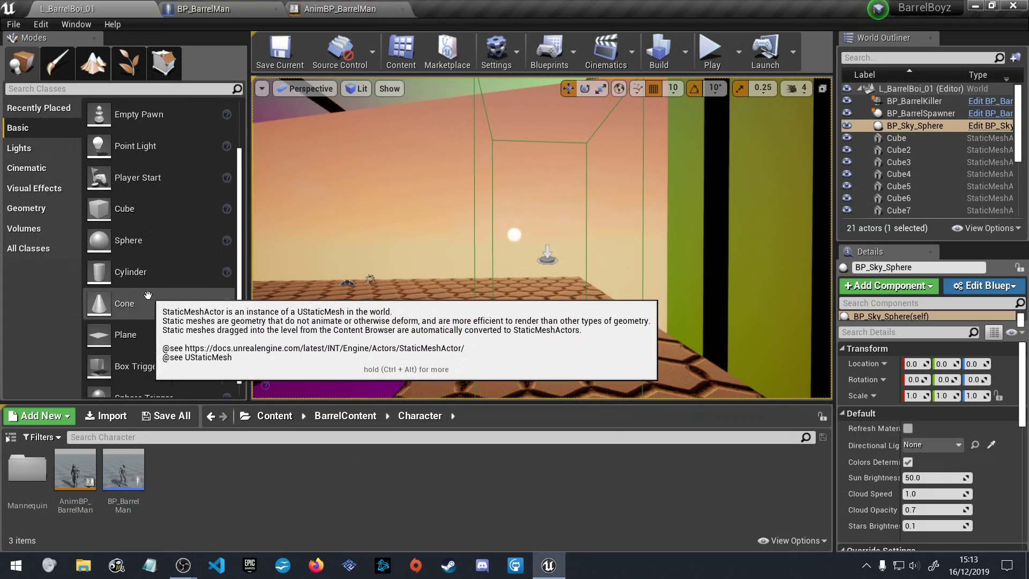
pyautogui.scroll(-1, 148, 295)
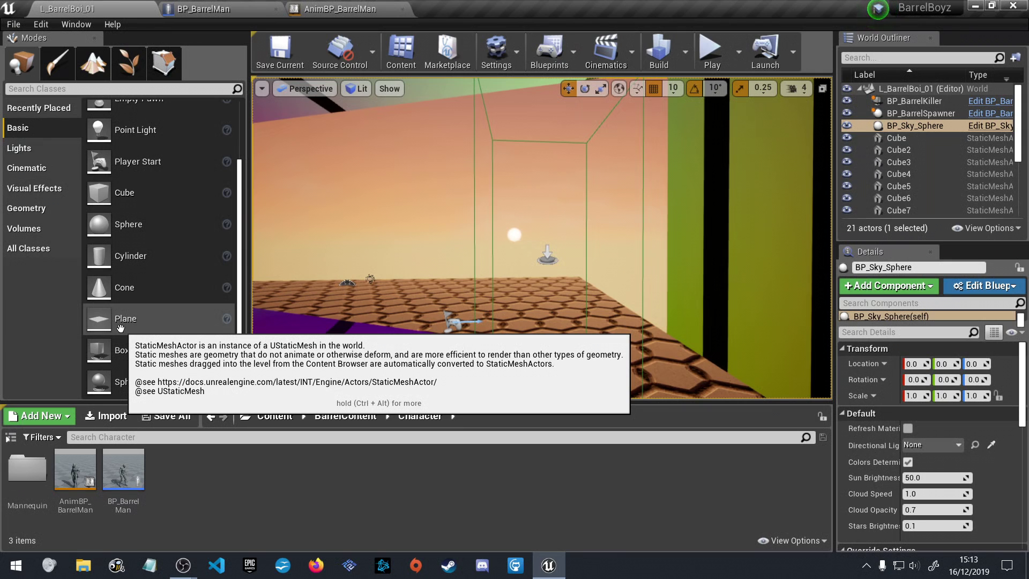
pyautogui.scroll(3, 120, 328)
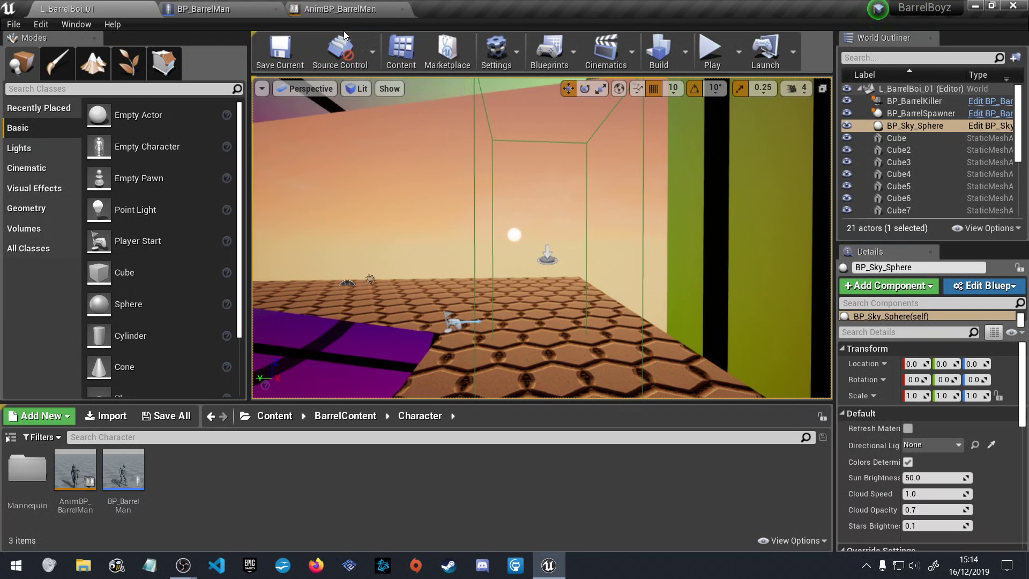
pyautogui.click(349, 5)
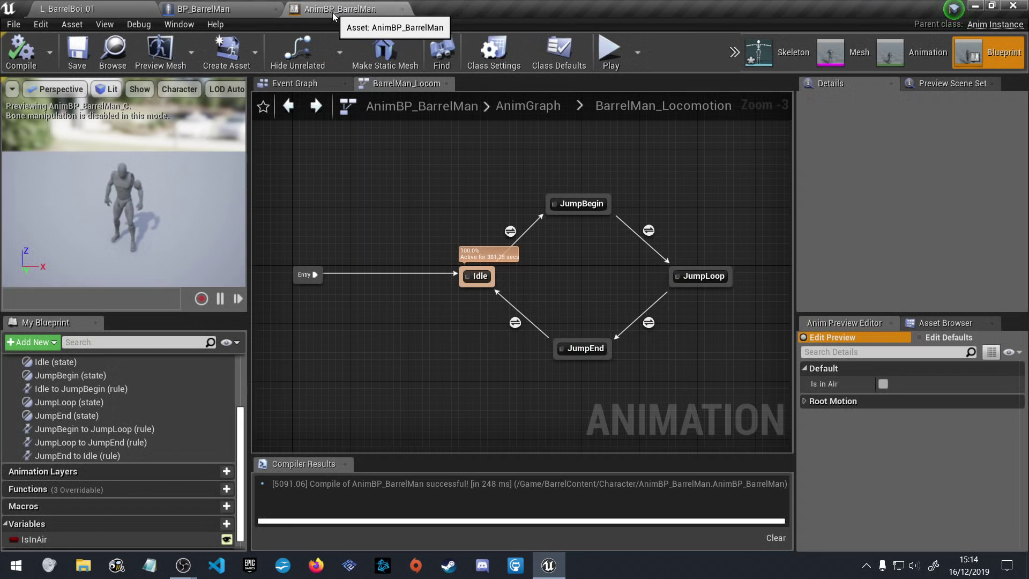
pyautogui.click(220, 9)
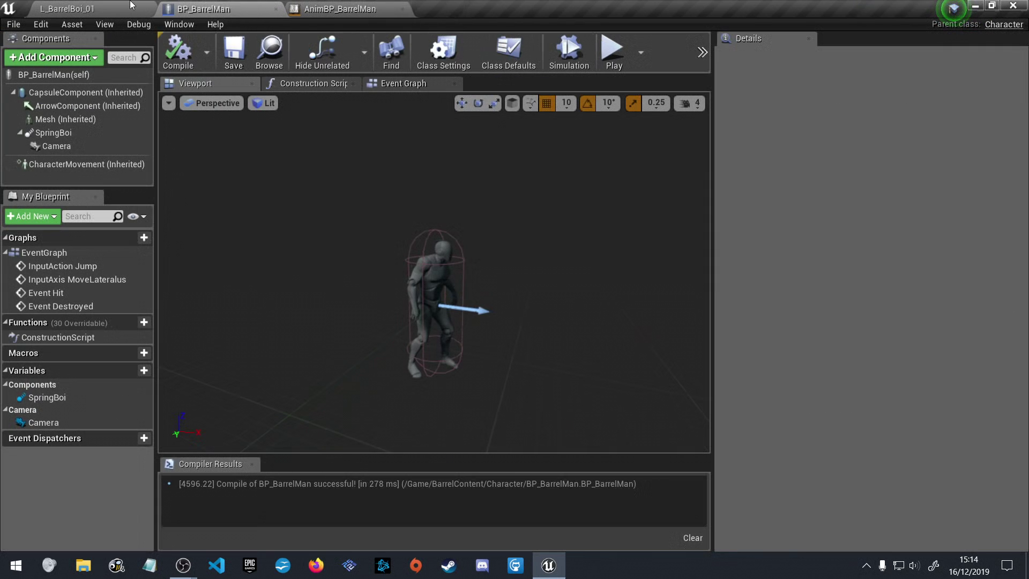
pyautogui.click(114, 7)
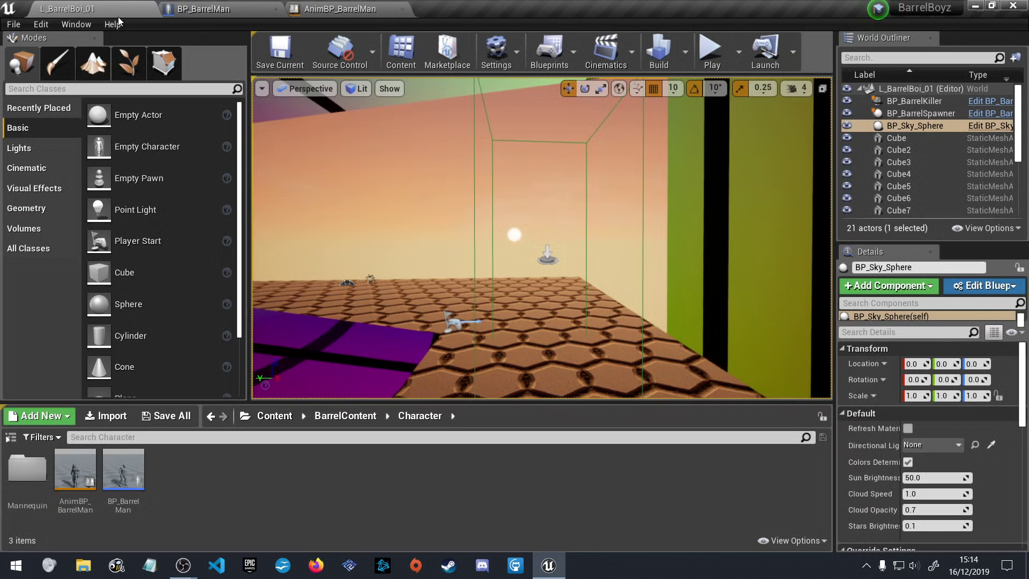
# Create a Blend Space 1D for SK_Mannequin_Skeleton in the Character folder and name it AnimBS_BarrelMan
pyautogui.rightClick(203, 494)
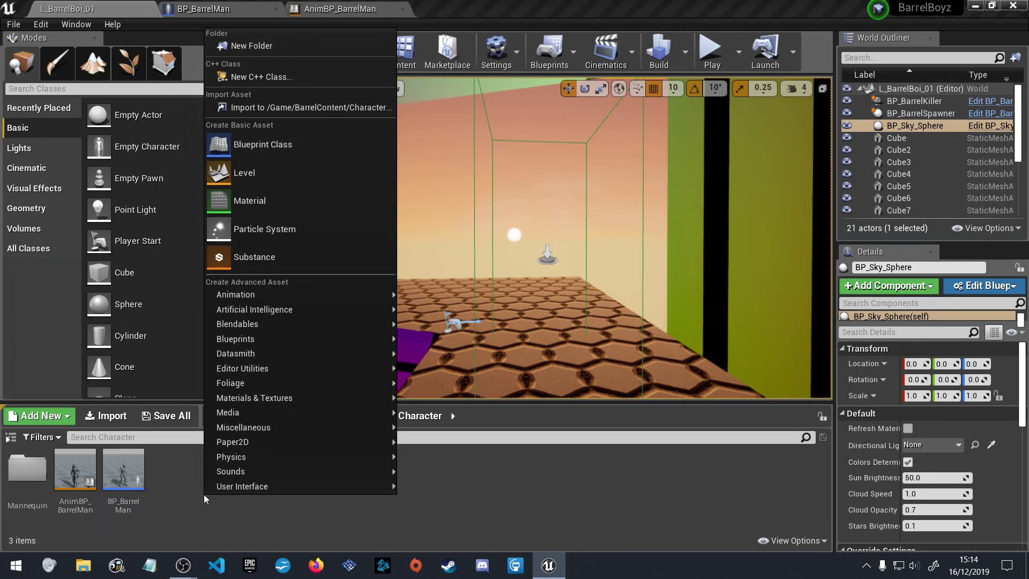
pyautogui.moveTo(333, 293)
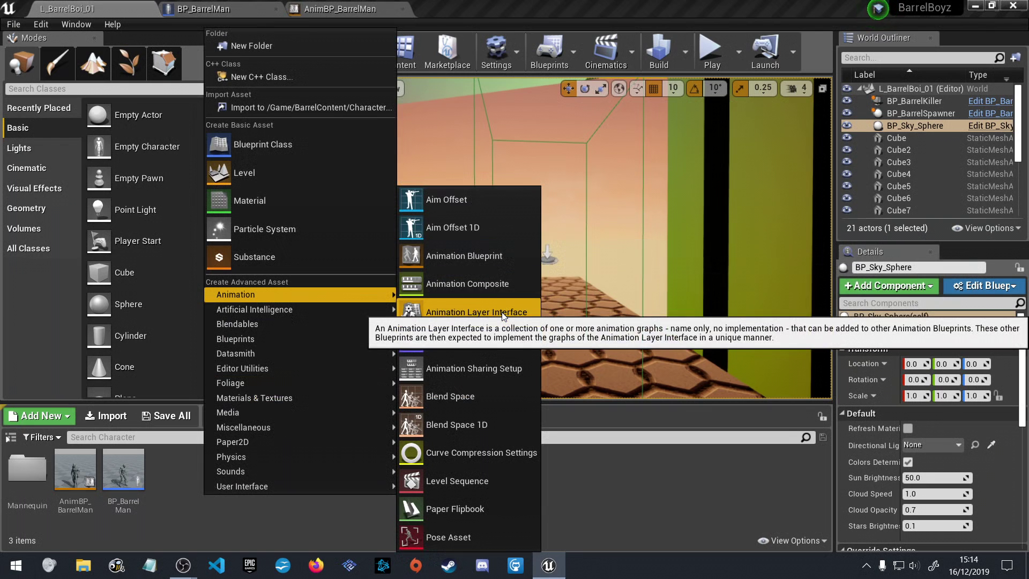
pyautogui.click(472, 431)
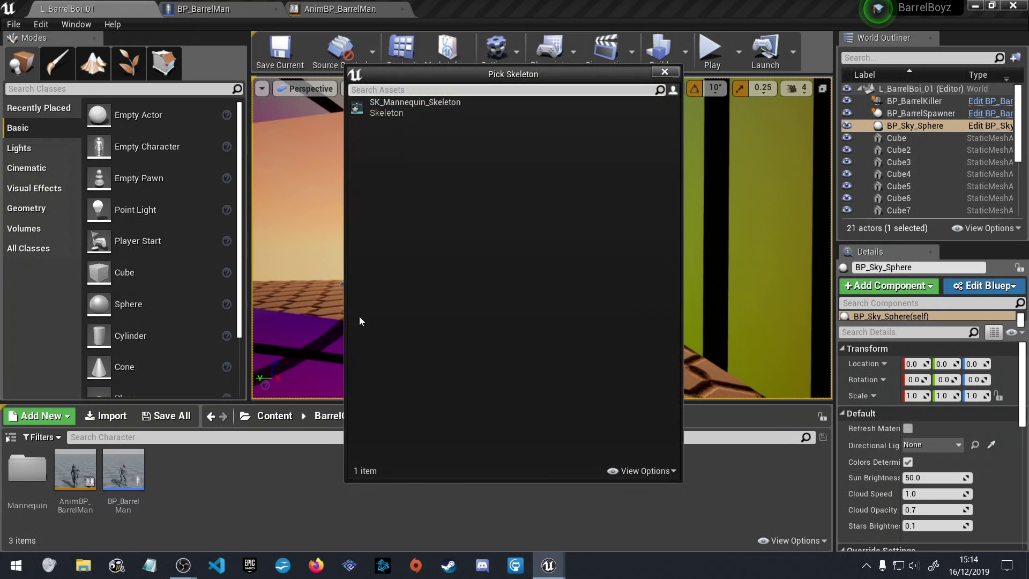
pyautogui.click(415, 107)
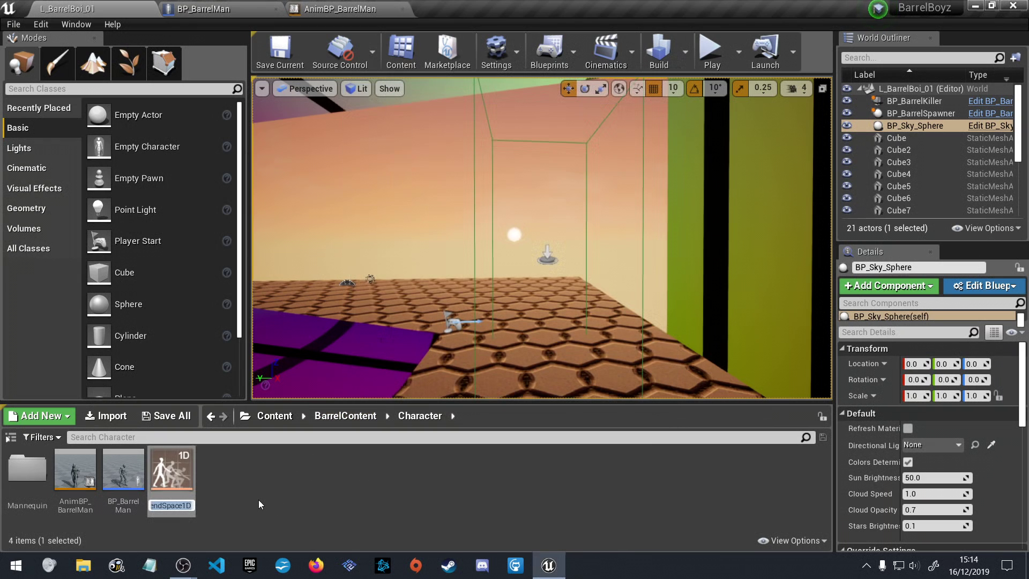
pyautogui.write('Anim')
pyautogui.write('BS_B')
pyautogui.write('arrelMa')
pyautogui.write('n')
pyautogui.press('Return')
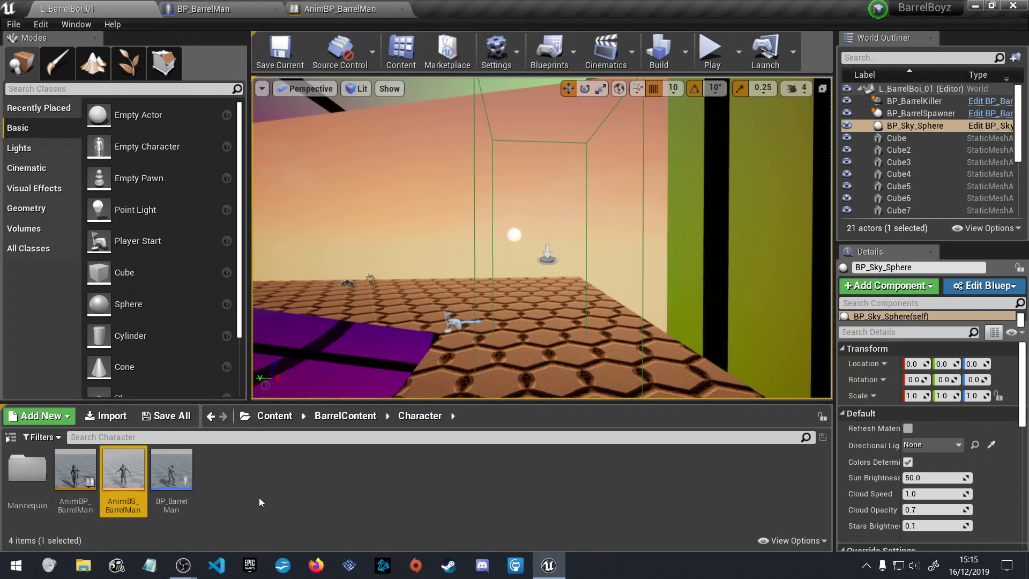
# Retarget ThirdPersonRun from the Mannequin Animations folder to SK_Mannequin_Skeleton, and close its animation editor
pyautogui.doubleClick(27, 469)
pyautogui.doubleClick(27, 469)
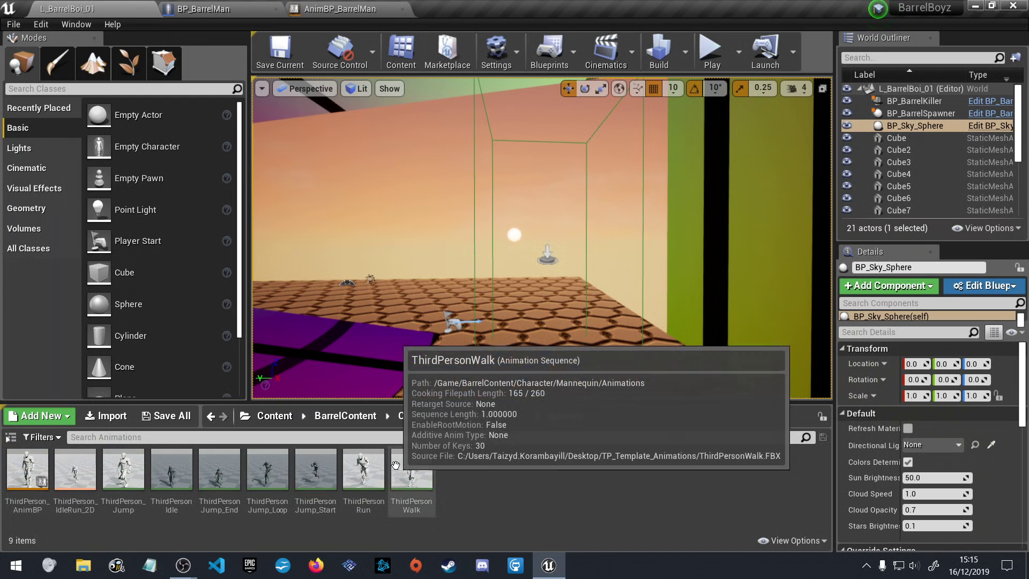
pyautogui.doubleClick(377, 471)
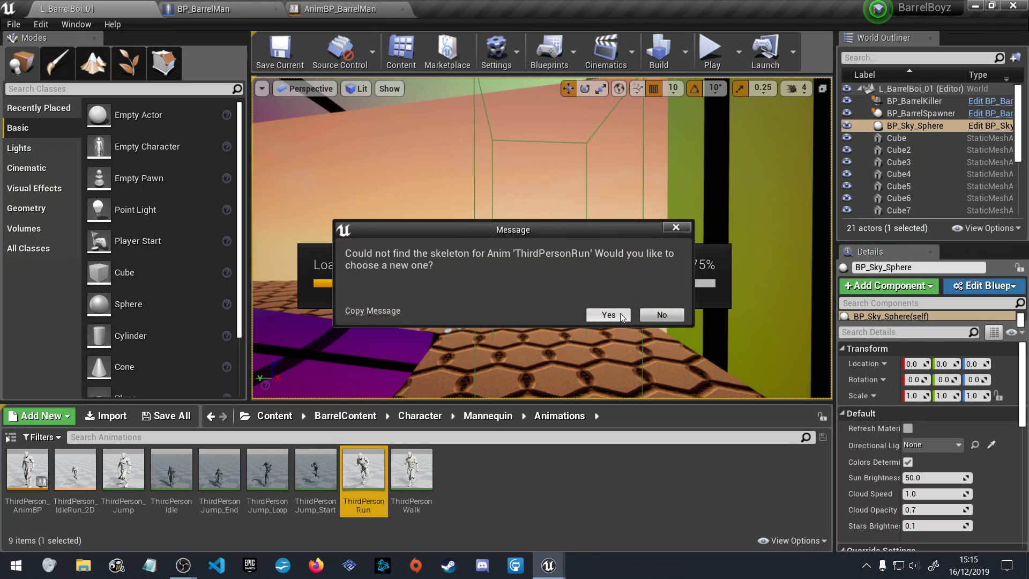
pyautogui.click(611, 317)
pyautogui.click(225, 216)
pyautogui.click(333, 418)
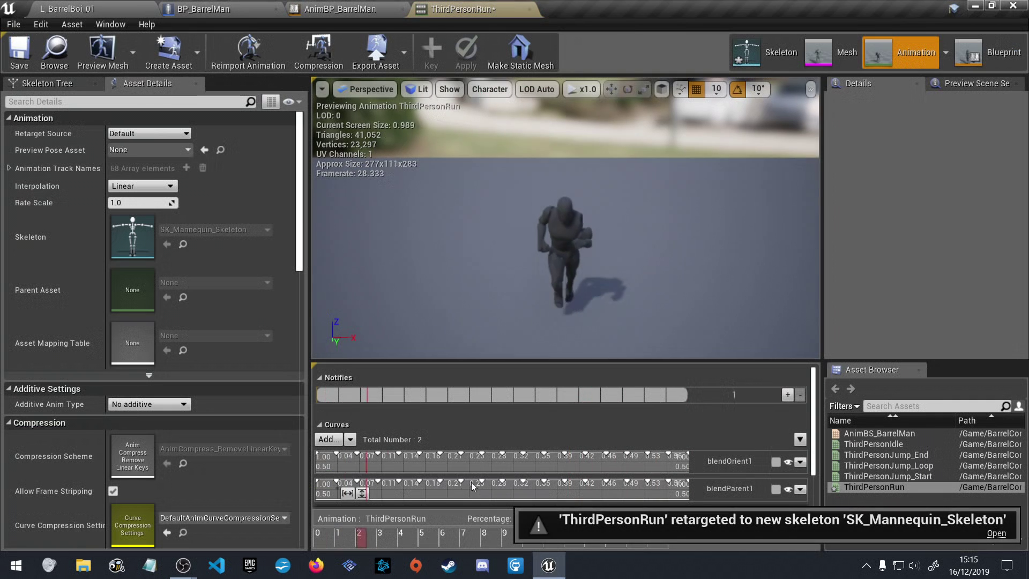
pyautogui.click(529, 9)
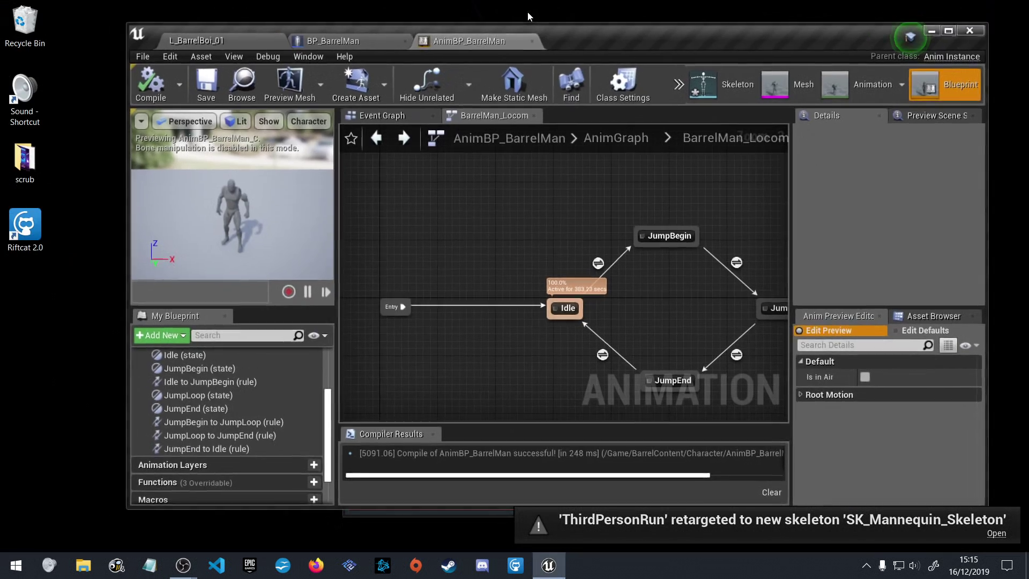
pyautogui.doubleClick(572, 27)
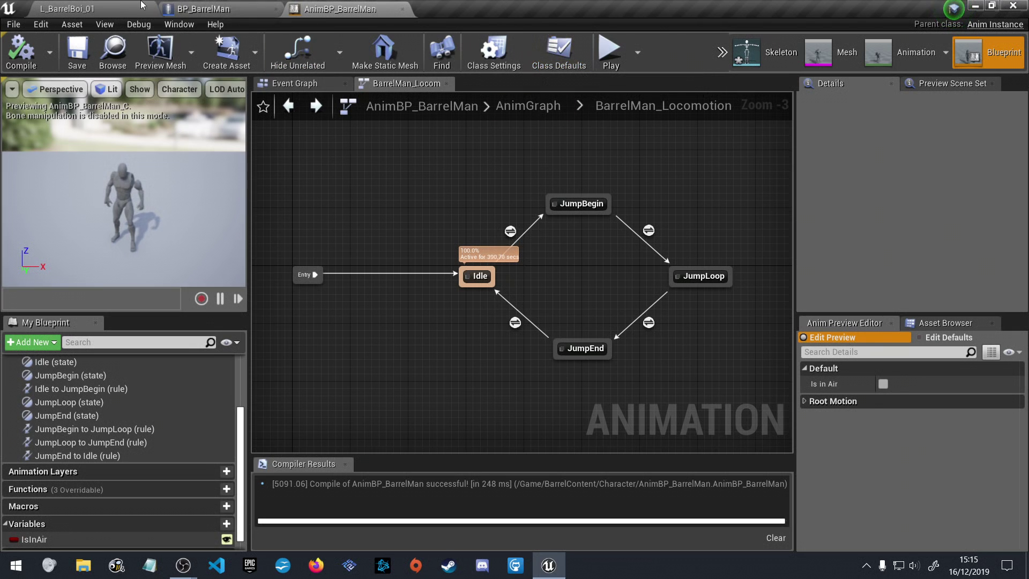
# Retarget the ThirdPersonWalk animation to SK_Mannequin_Skeleton from the level's asset folder
pyautogui.click(67, 9)
pyautogui.doubleClick(410, 475)
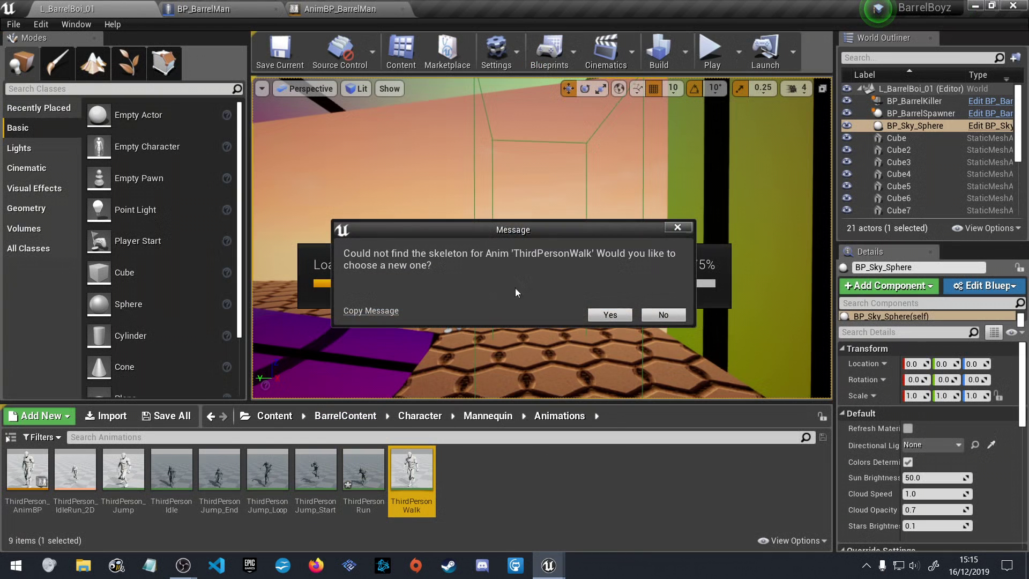
pyautogui.click(603, 315)
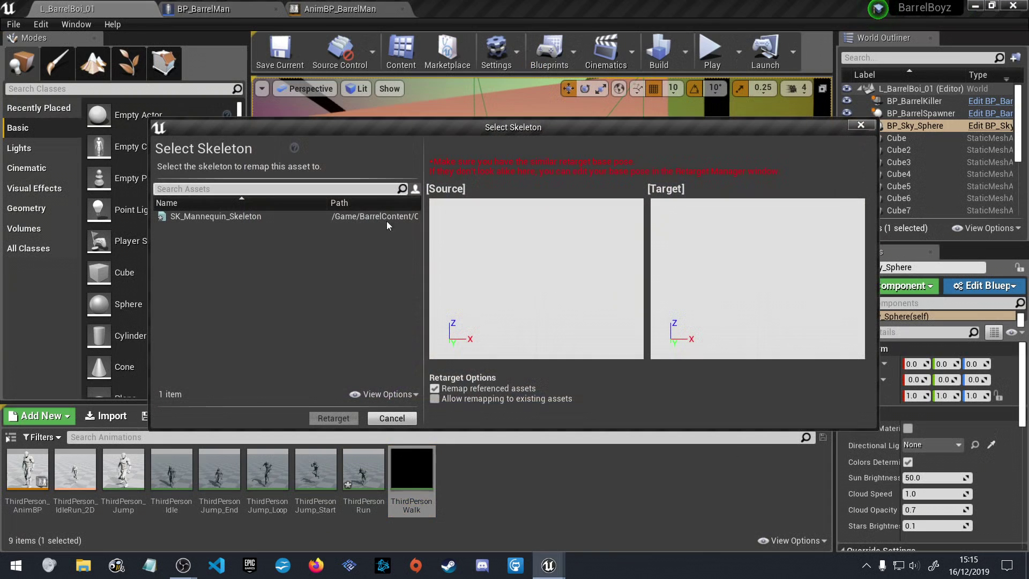
pyautogui.click(217, 217)
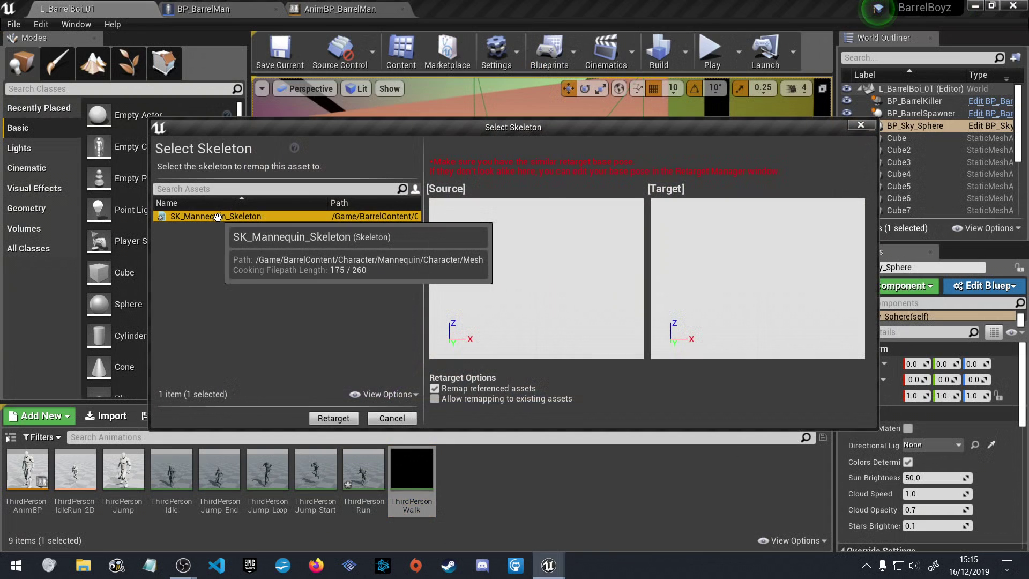
pyautogui.click(333, 419)
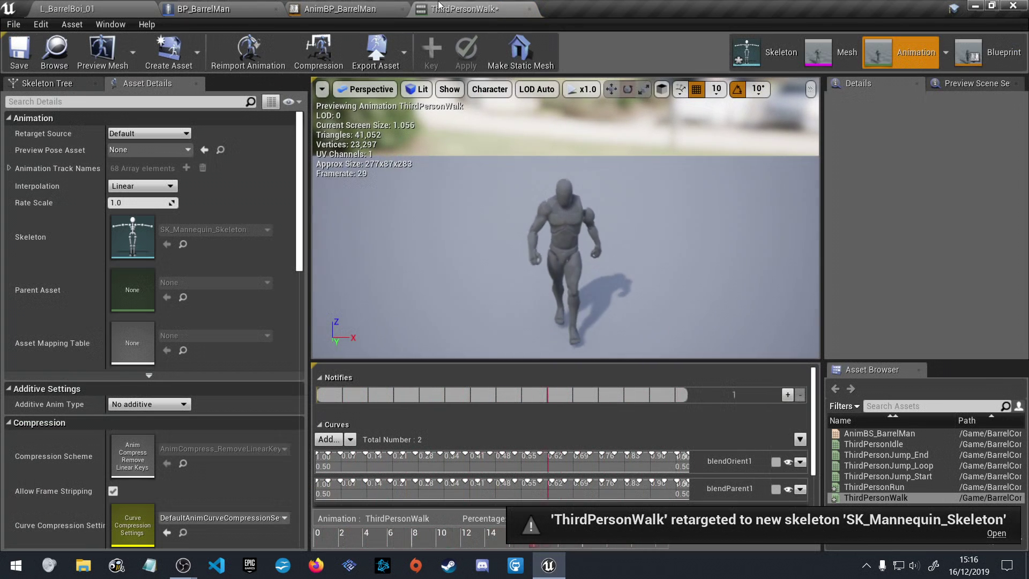
# View the skeleton and mesh linked to ThirdPersonWalk, close all three asset editors, and return to the level
pyautogui.click(740, 59)
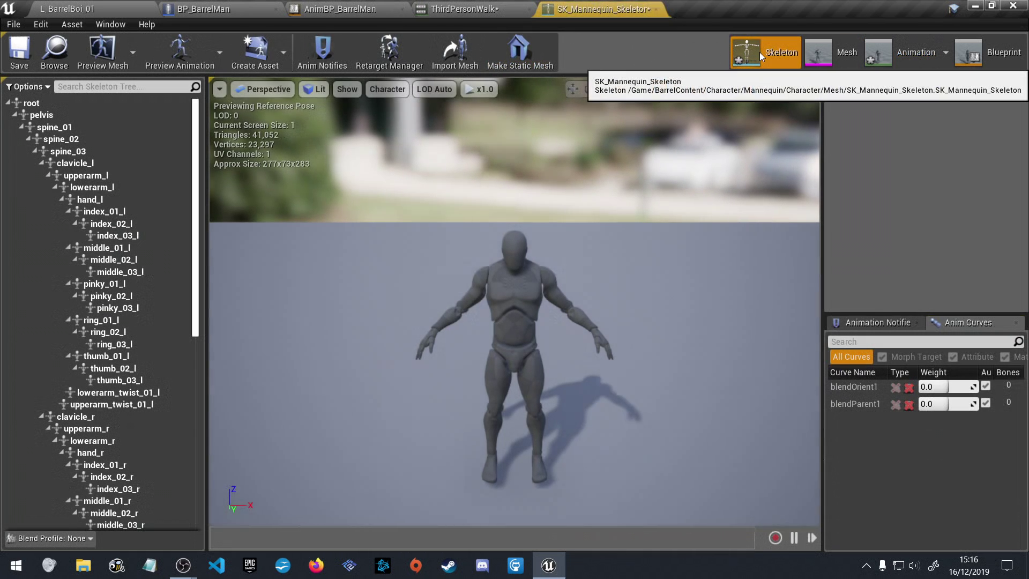
pyautogui.click(656, 9)
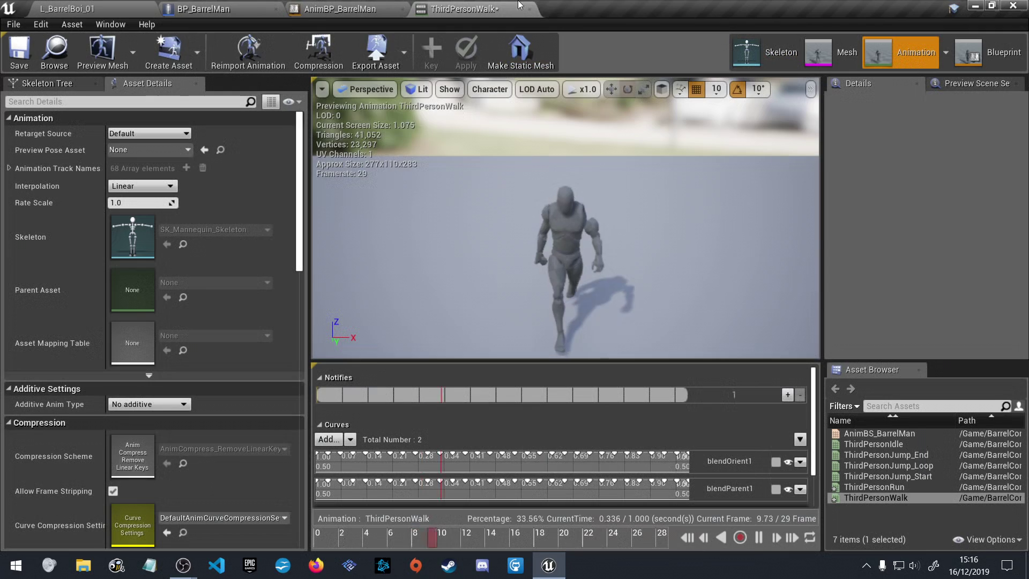
pyautogui.click(838, 59)
pyautogui.click(656, 10)
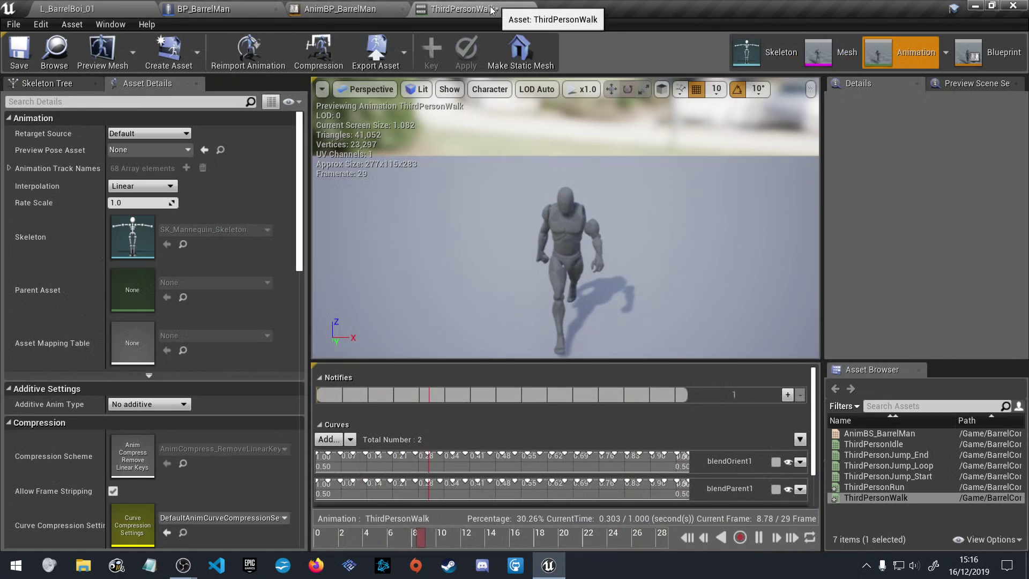
pyautogui.click(529, 9)
pyautogui.click(90, 7)
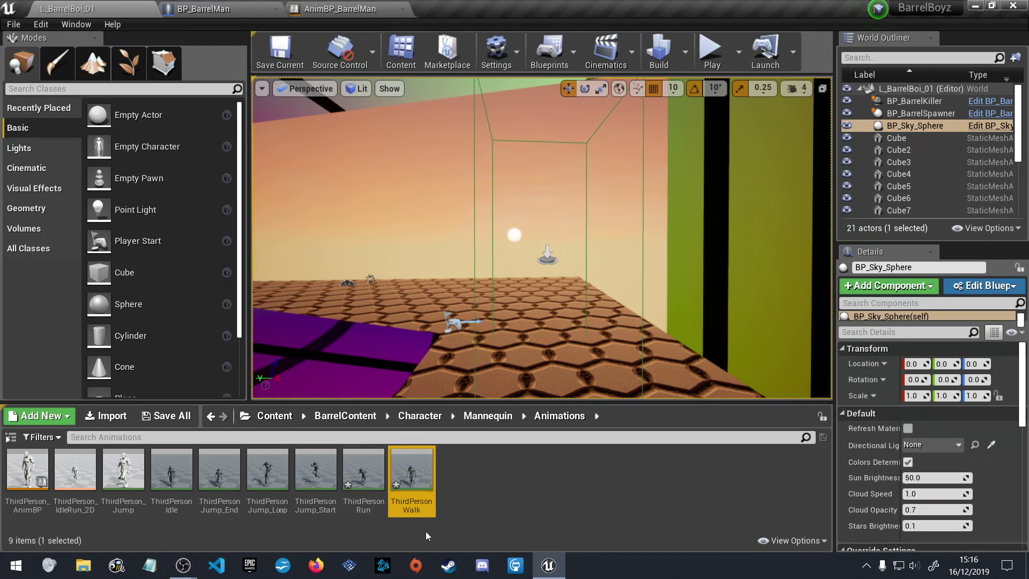
# Leave the Animations folder and navigate through BarrelContent to the Character folder
pyautogui.click(479, 496)
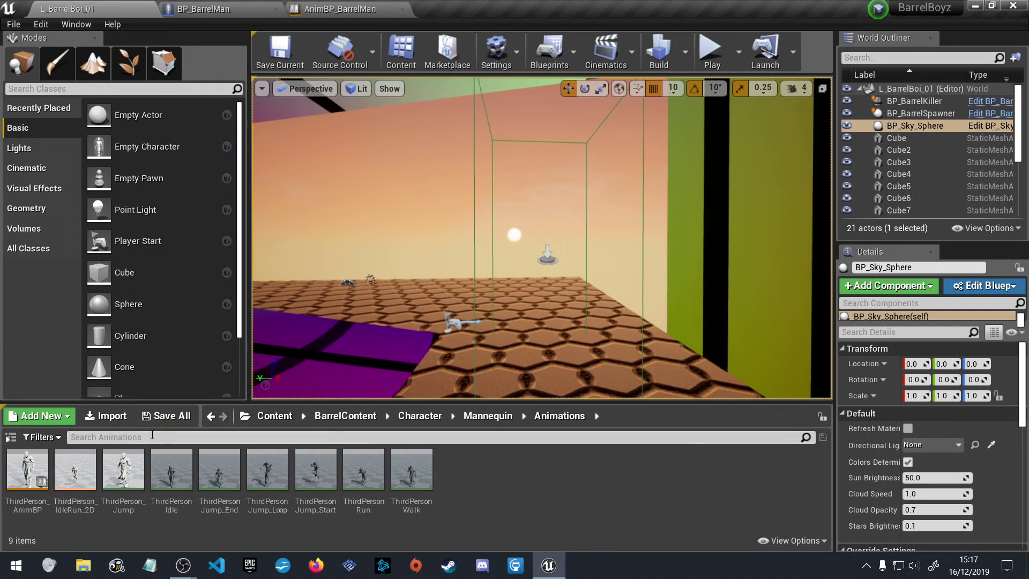
pyautogui.hotkey('alt', 'Left')
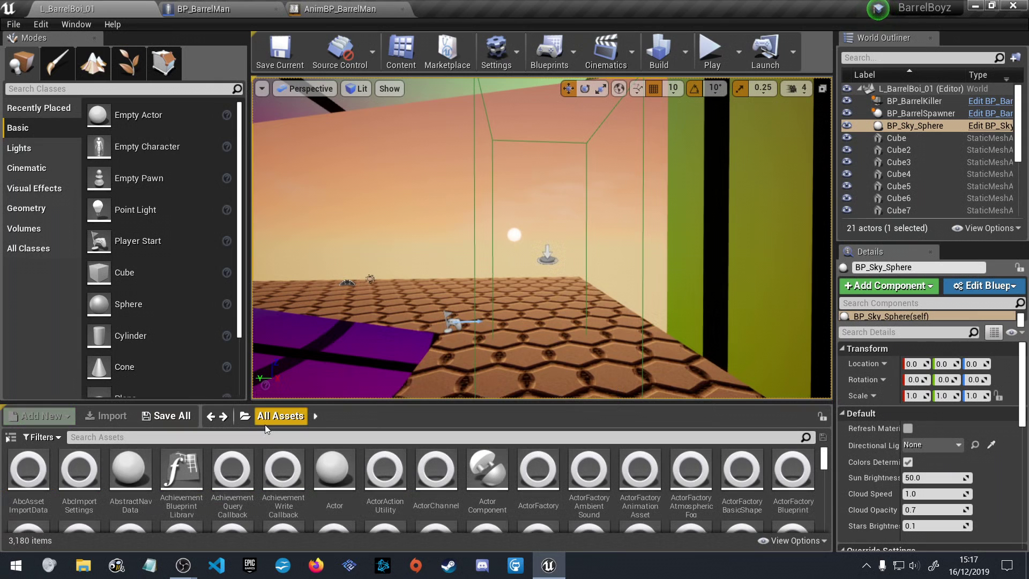
pyautogui.click(279, 416)
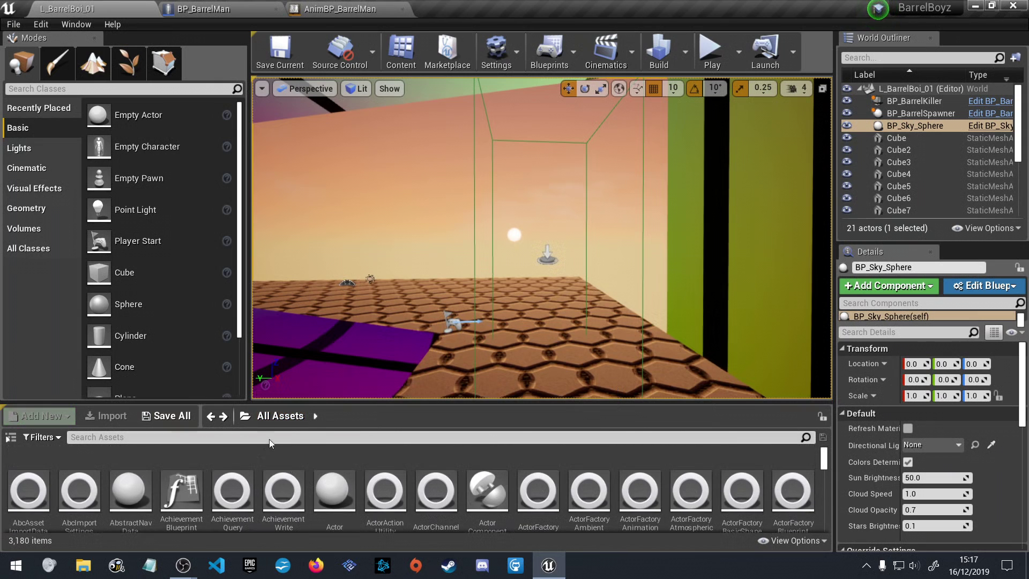
pyautogui.click(248, 416)
pyautogui.click(250, 415)
pyautogui.click(250, 415)
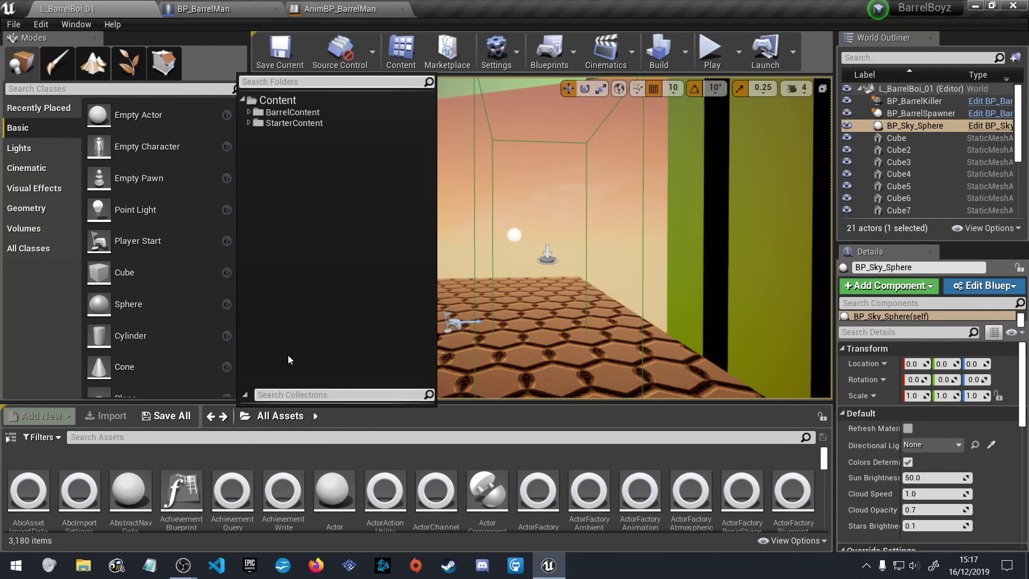
pyautogui.click(293, 112)
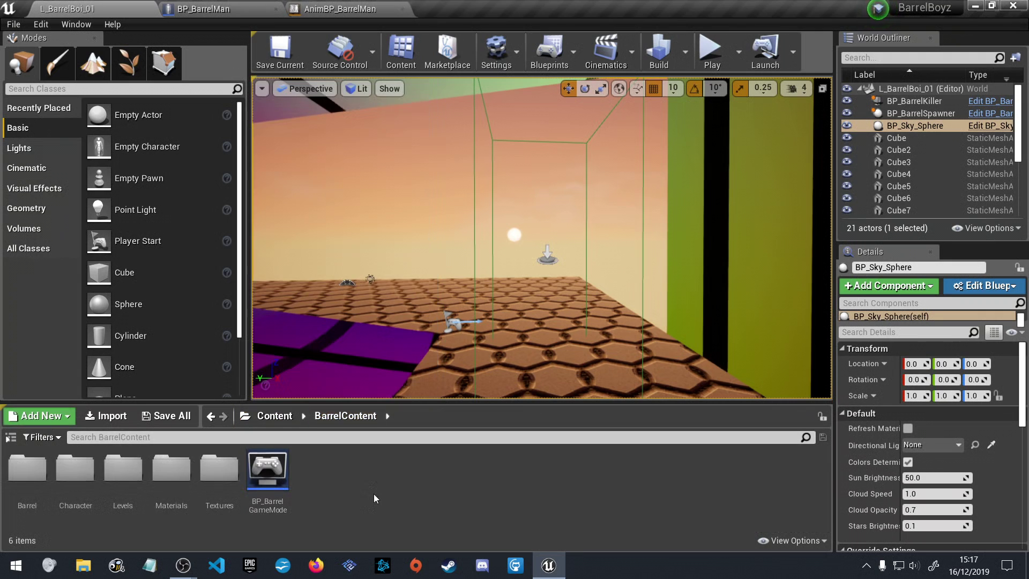
pyautogui.click(91, 474)
pyautogui.doubleClick(91, 475)
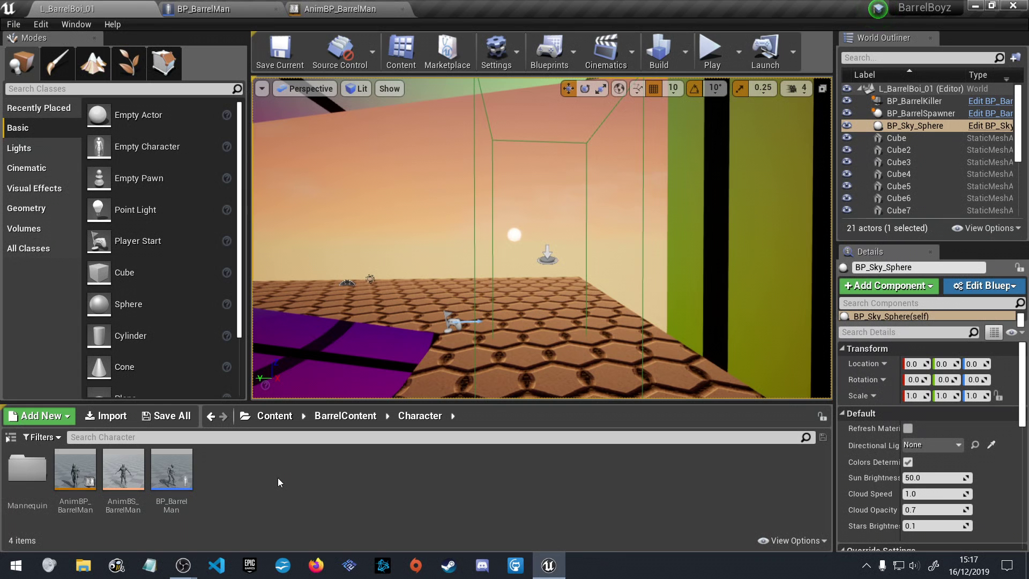
# Open the AnimBS_BarrelMan blend space to view it, detach its editor into a separate window, and close it
pyautogui.doubleClick(133, 476)
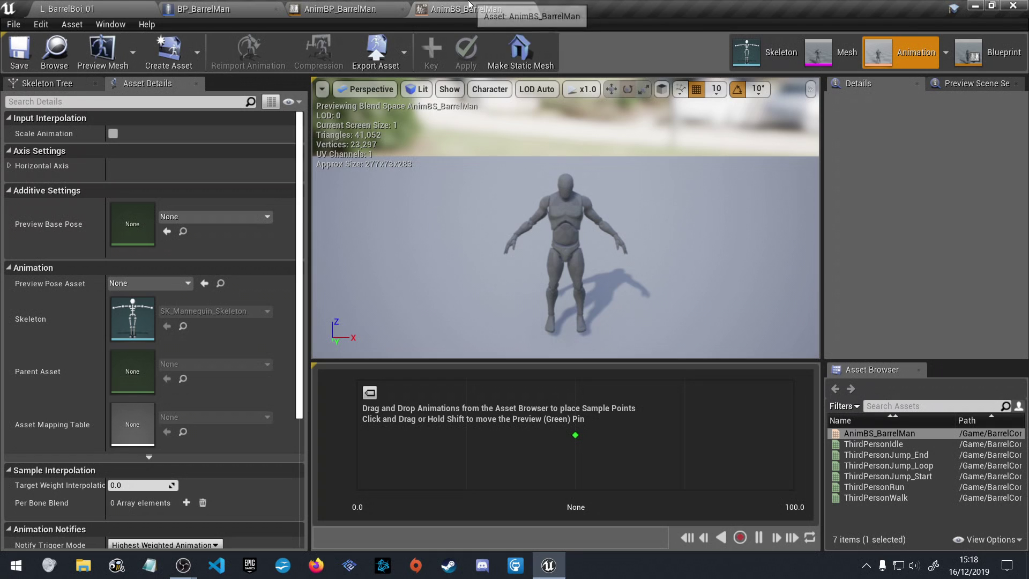
pyautogui.middleClick(445, 9)
pyautogui.moveTo(1028, 138); pyautogui.dragTo(445, 9)
pyautogui.click(94, 9)
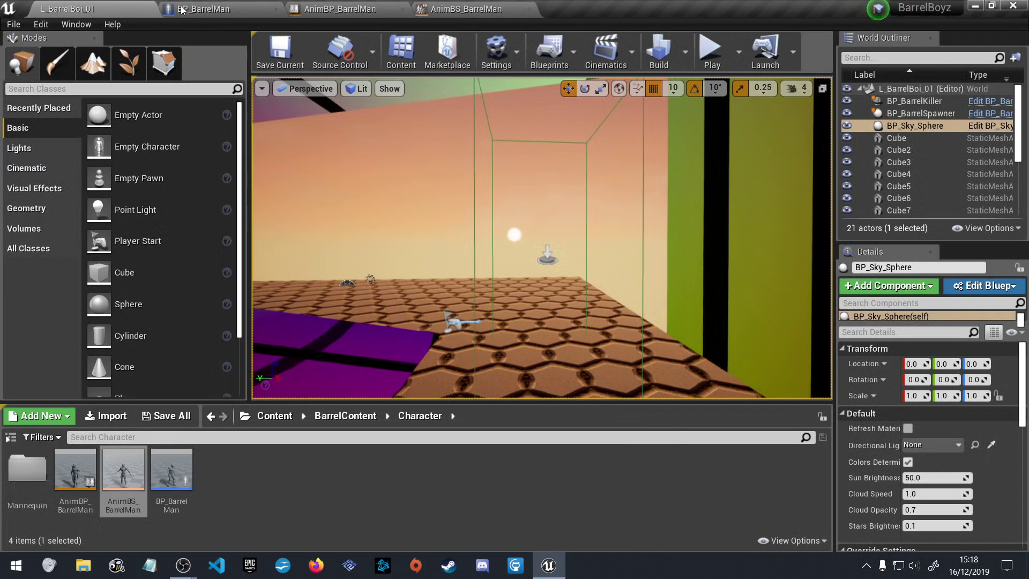
pyautogui.click(413, 6)
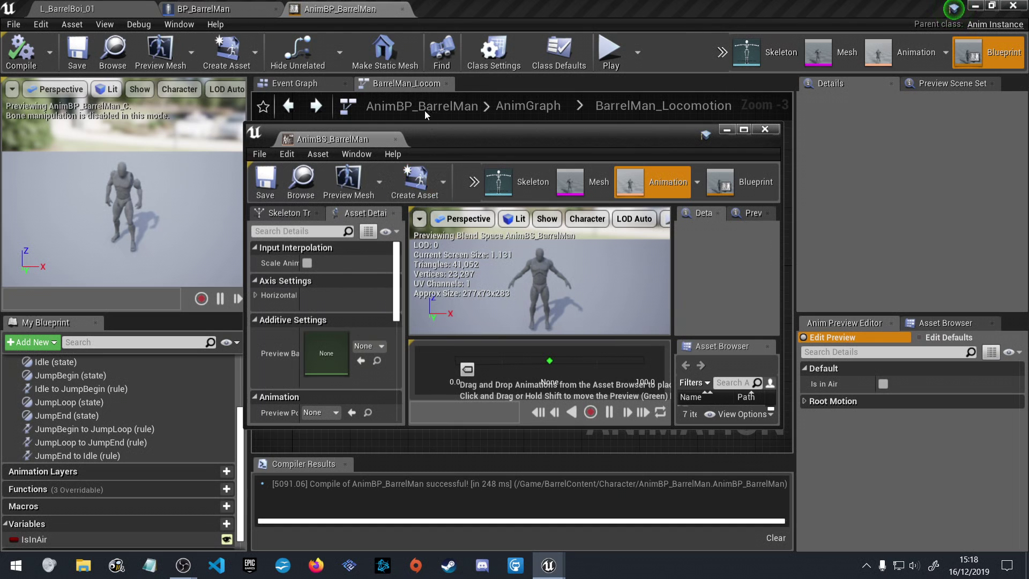
pyautogui.moveTo(328, 143); pyautogui.dragTo(330, 135)
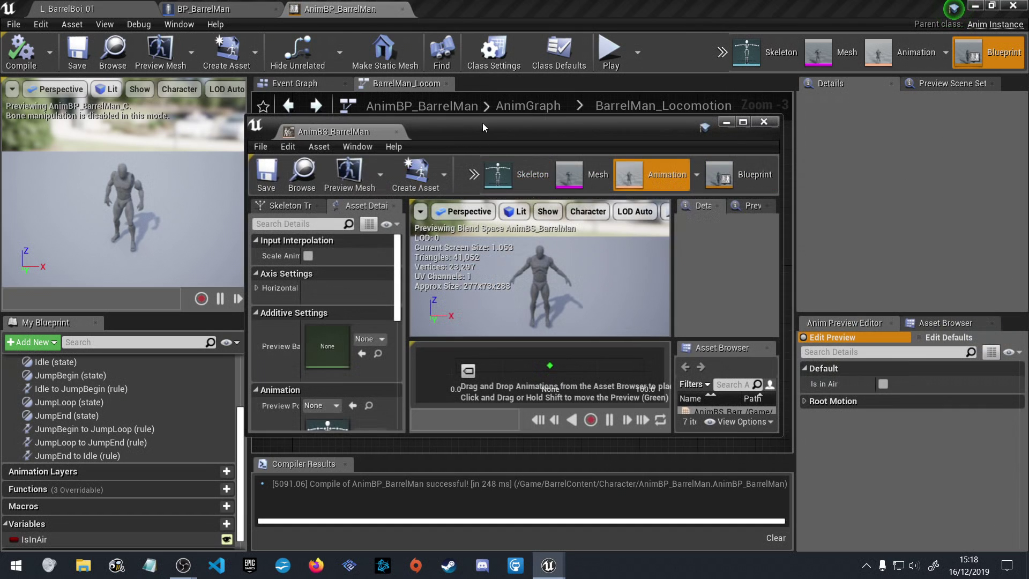
pyautogui.click(763, 122)
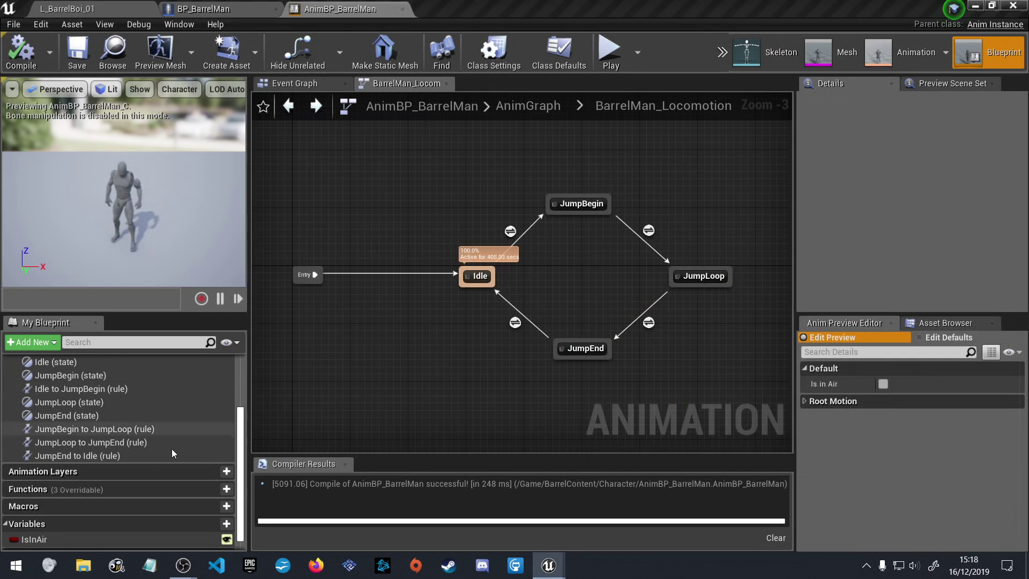
# Add ThirdPersonWalk and ThirdPersonRun from the Mannequin Animations folder to AnimBS_BarrelMan as samples at 25 and 100
pyautogui.click(120, 5)
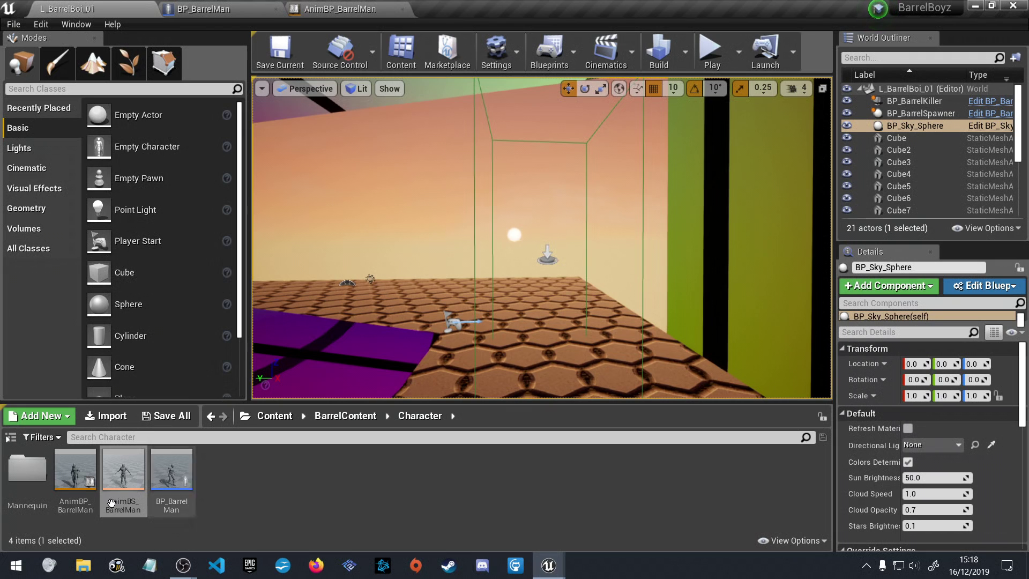
pyautogui.doubleClick(17, 478)
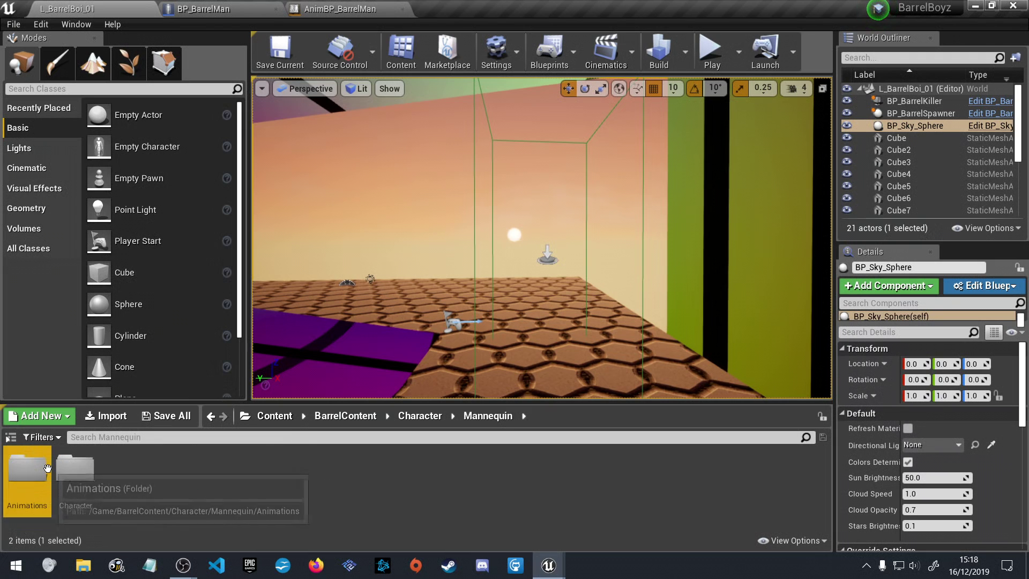
pyautogui.doubleClick(27, 469)
pyautogui.moveTo(422, 464); pyautogui.dragTo(453, 322)
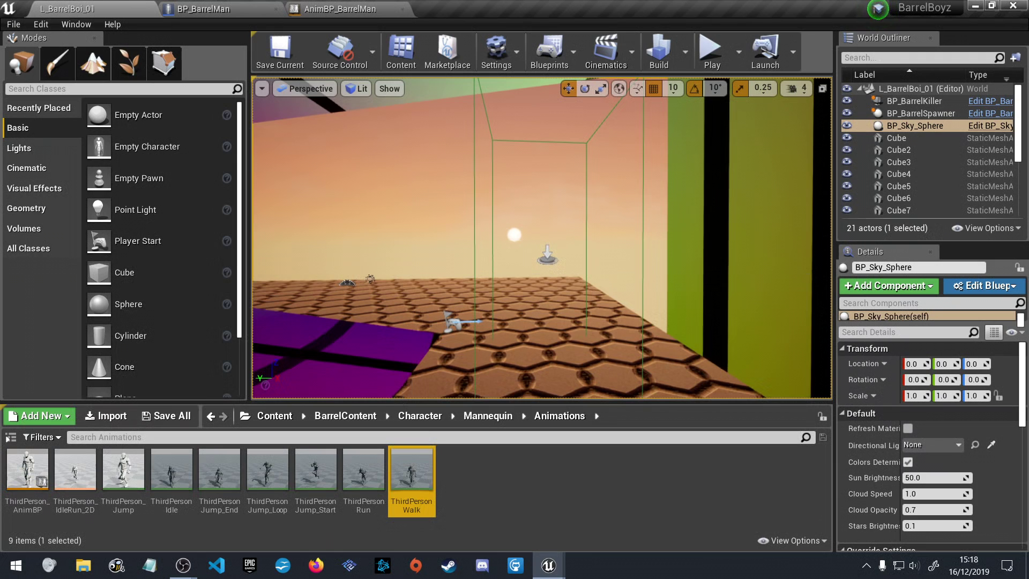
pyautogui.click(359, 476)
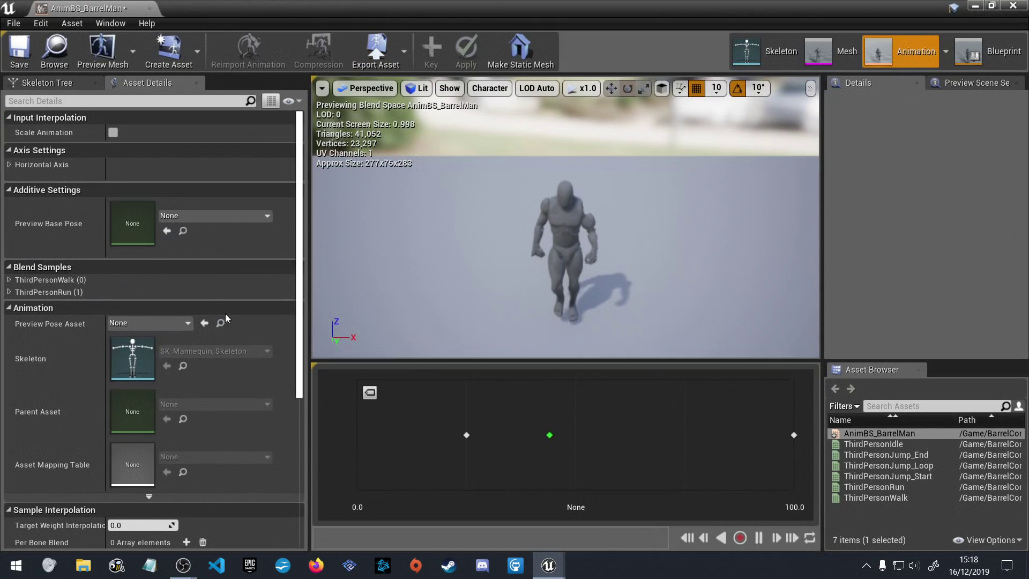
# Move the walk sample to 0 and preview the walk-to-run blend at several values along the axis
pyautogui.moveTo(547, 435)
pyautogui.mouseDown()
pyautogui.moveTo(373, 433)
pyautogui.moveTo(794, 436)
pyautogui.moveTo(425, 444)
pyautogui.moveTo(429, 436)
pyautogui.moveTo(680, 437)
pyautogui.moveTo(314, 428)
pyautogui.mouseUp()
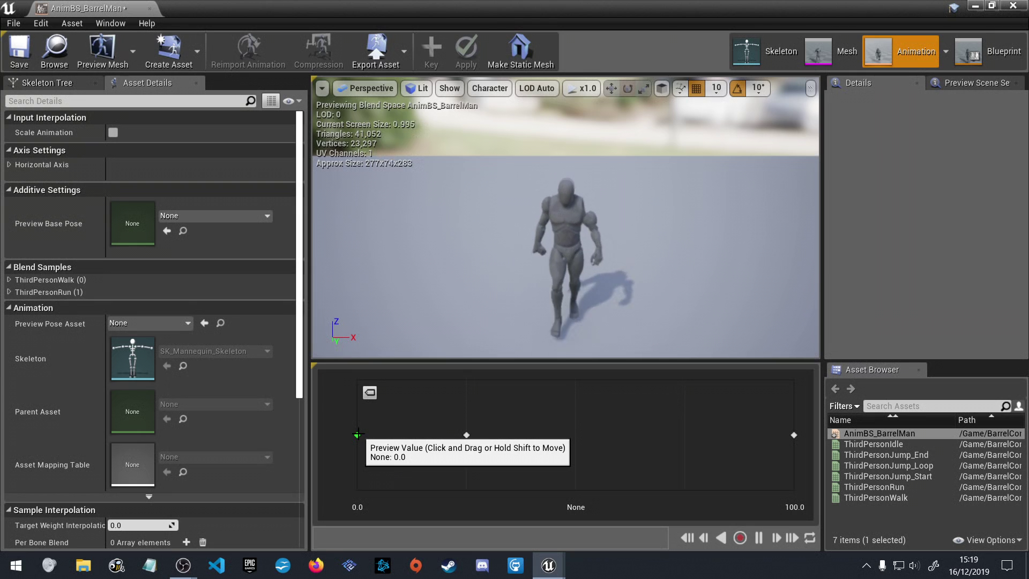
pyautogui.moveTo(358, 434); pyautogui.dragTo(535, 435)
pyautogui.moveTo(415, 432); pyautogui.dragTo(408, 433)
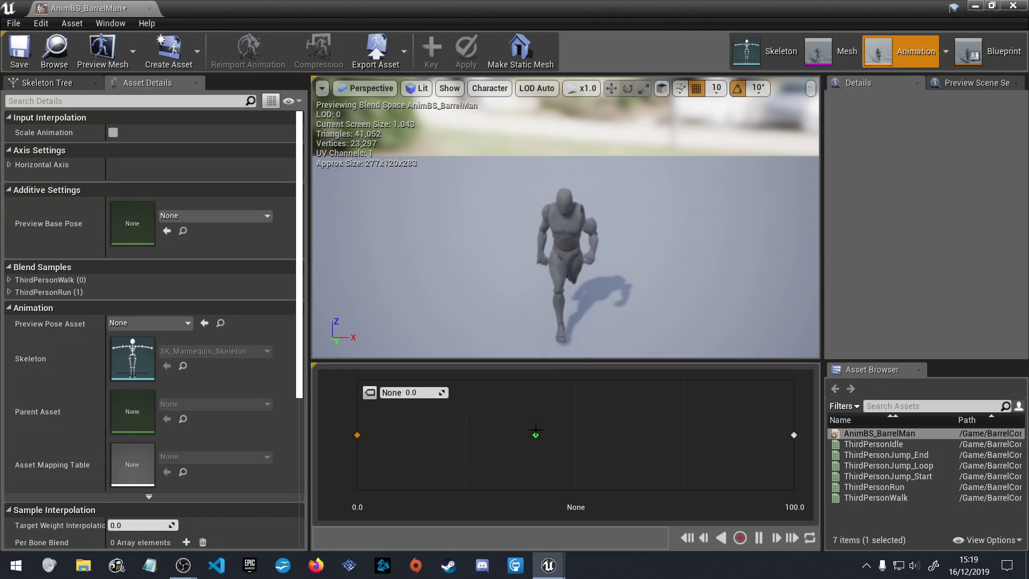
pyautogui.moveTo(536, 434)
pyautogui.mouseDown()
pyautogui.moveTo(360, 435)
pyautogui.moveTo(765, 445)
pyautogui.moveTo(367, 442)
pyautogui.moveTo(708, 445)
pyautogui.moveTo(346, 433)
pyautogui.moveTo(738, 437)
pyautogui.moveTo(781, 453)
pyautogui.moveTo(633, 455)
pyautogui.mouseUp()
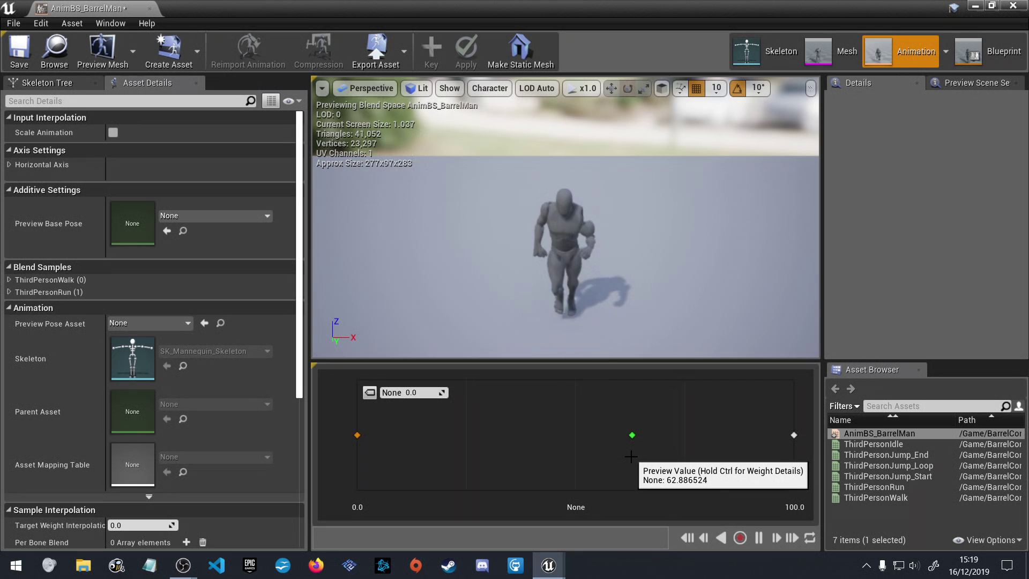
pyautogui.moveTo(632, 455); pyautogui.dragTo(741, 475)
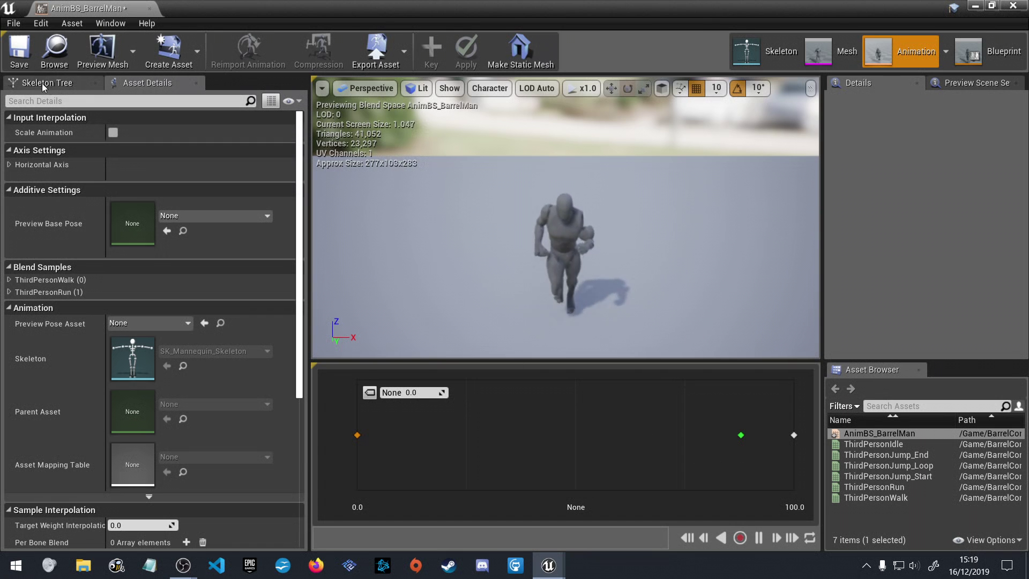
# Save AnimBS_BarrelMan and dock its editor beside the other open editors in the main window
pyautogui.click(26, 54)
pyautogui.moveTo(121, 4); pyautogui.dragTo(341, 111)
pyautogui.click(71, 7)
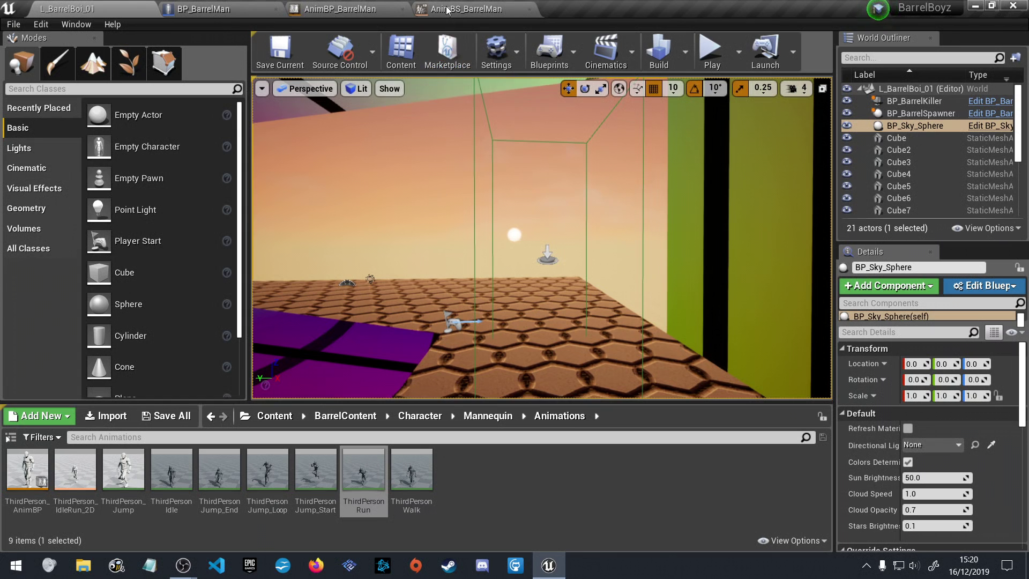
pyautogui.click(466, 8)
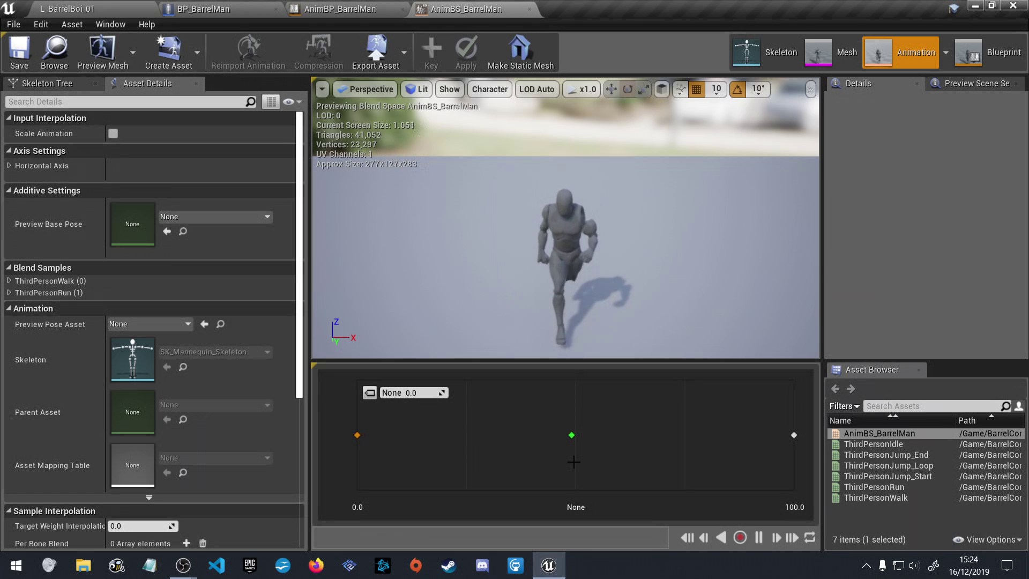
# Inspect the animated mannequin up close and from farther away in the blend space preview
pyautogui.moveTo(582, 309); pyautogui.dragTo(571, 209, button='right')
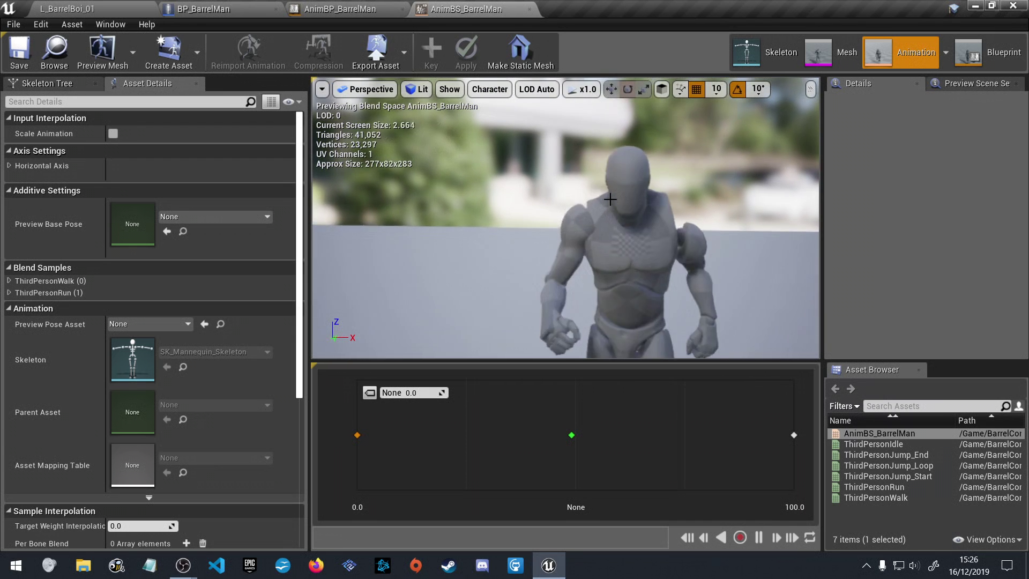
pyautogui.moveTo(678, 262); pyautogui.dragTo(678, 262)
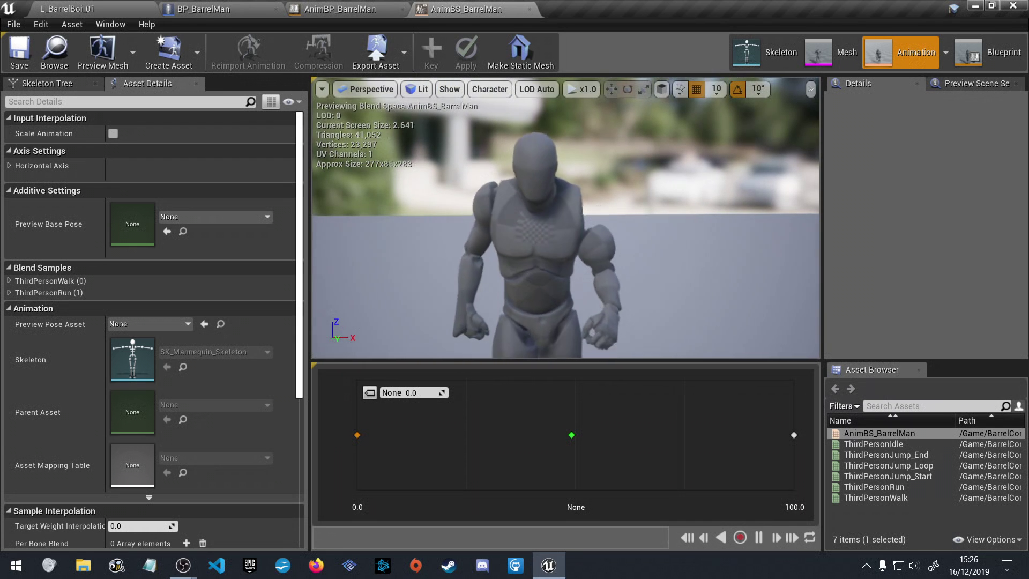
pyautogui.moveTo(670, 253); pyautogui.dragTo(646, 246)
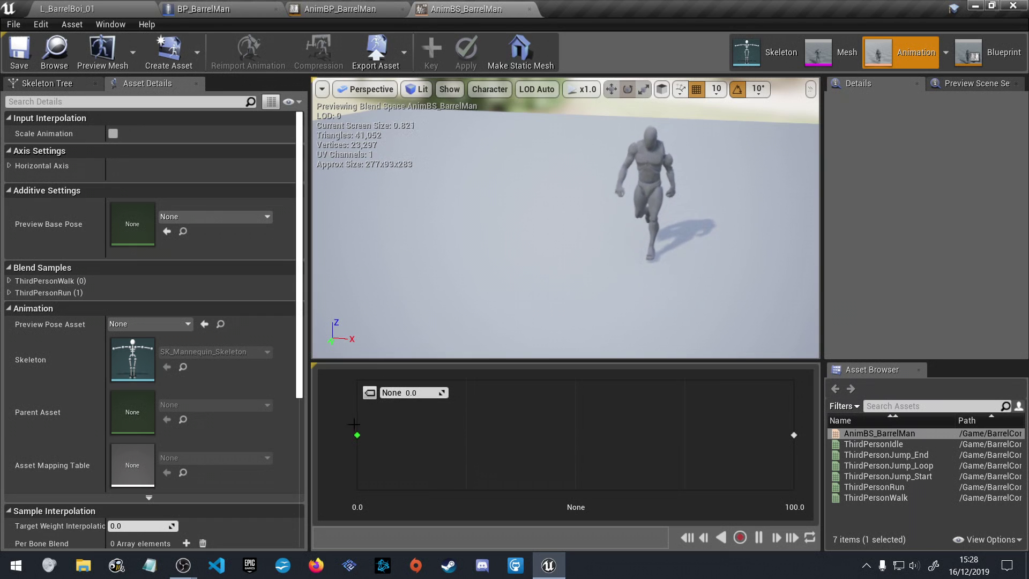
# Try the walk sample at 50 with a low preview value, and move the sample back to 0
pyautogui.moveTo(357, 435); pyautogui.dragTo(507, 442)
pyautogui.moveTo(357, 434); pyautogui.dragTo(386, 435)
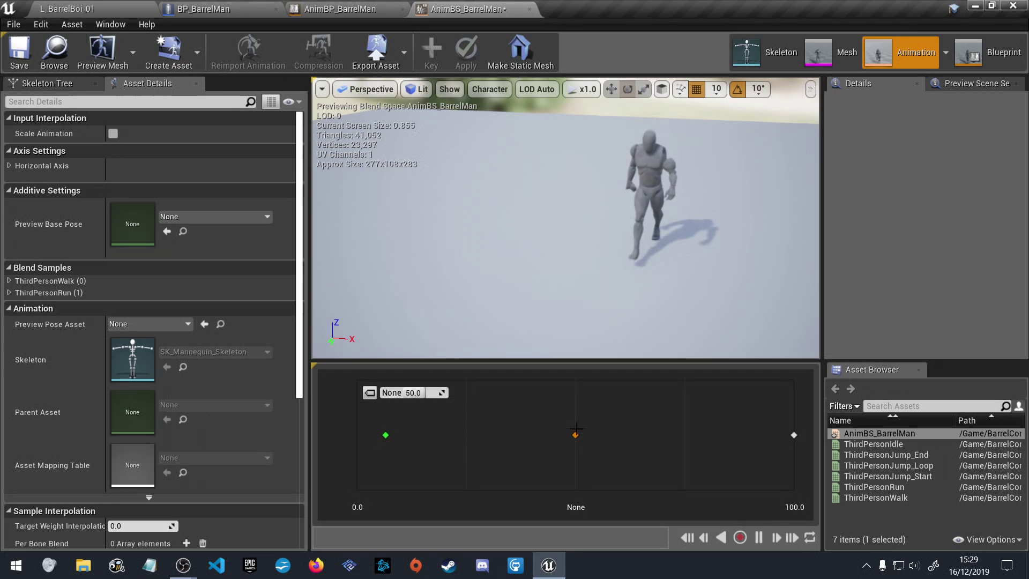
pyautogui.moveTo(576, 434); pyautogui.dragTo(365, 422)
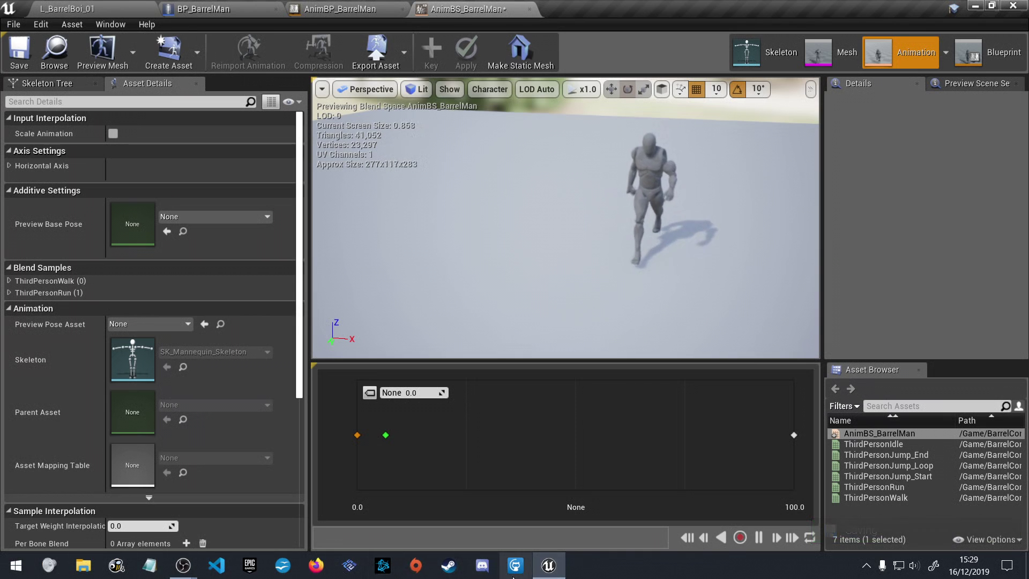
# Switch to Firefox, search Google for "mixer 2020", look over the results, and return to the Unreal blend space editor
pyautogui.click(316, 567)
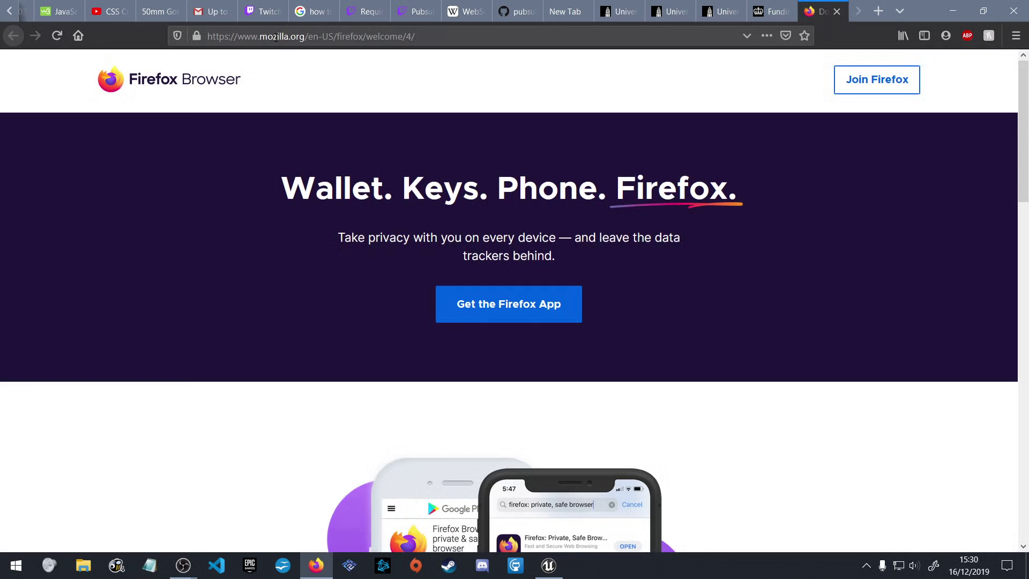
pyautogui.click(276, 38)
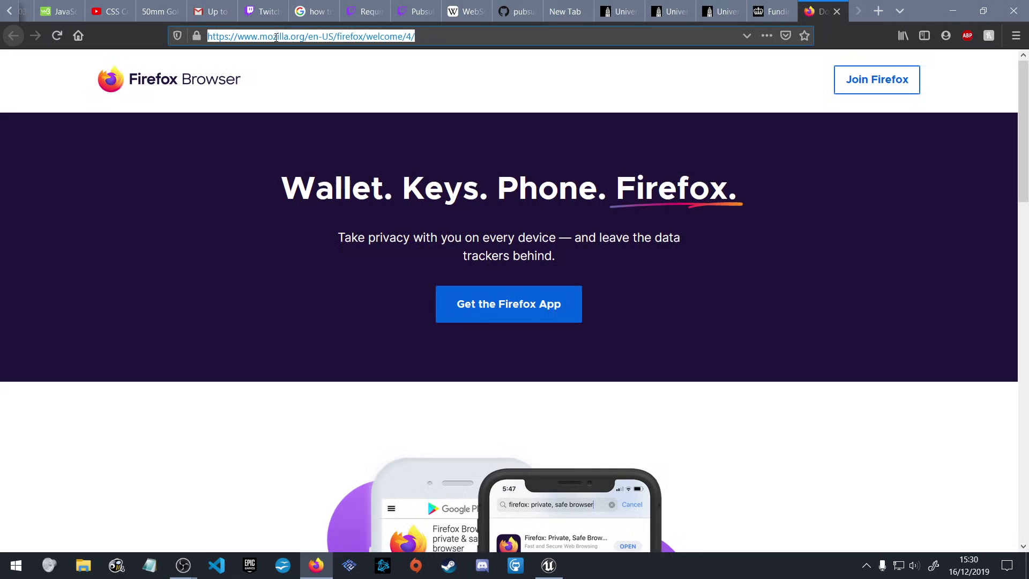
pyautogui.write('mixer 2020')
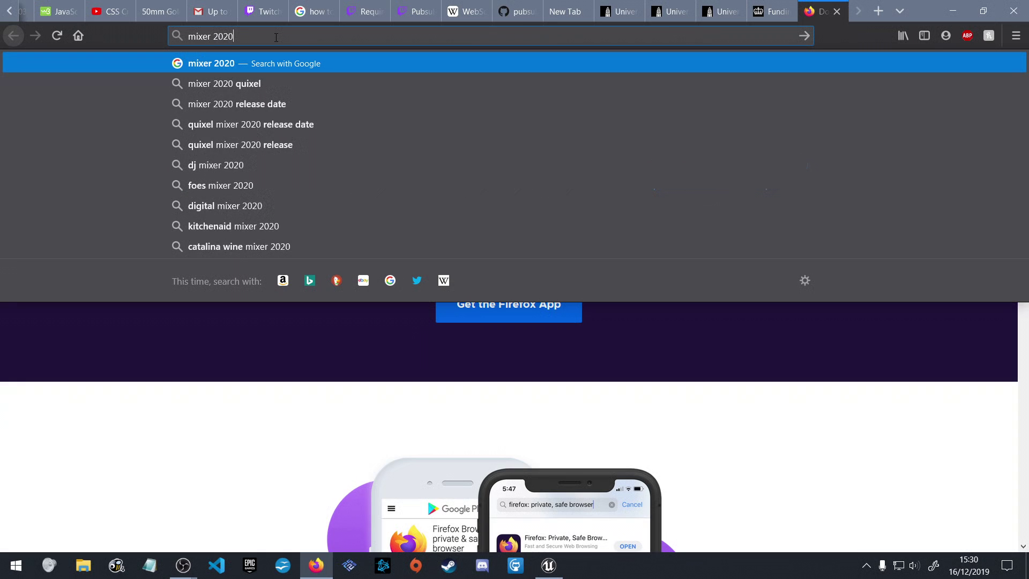
pyautogui.press('Return')
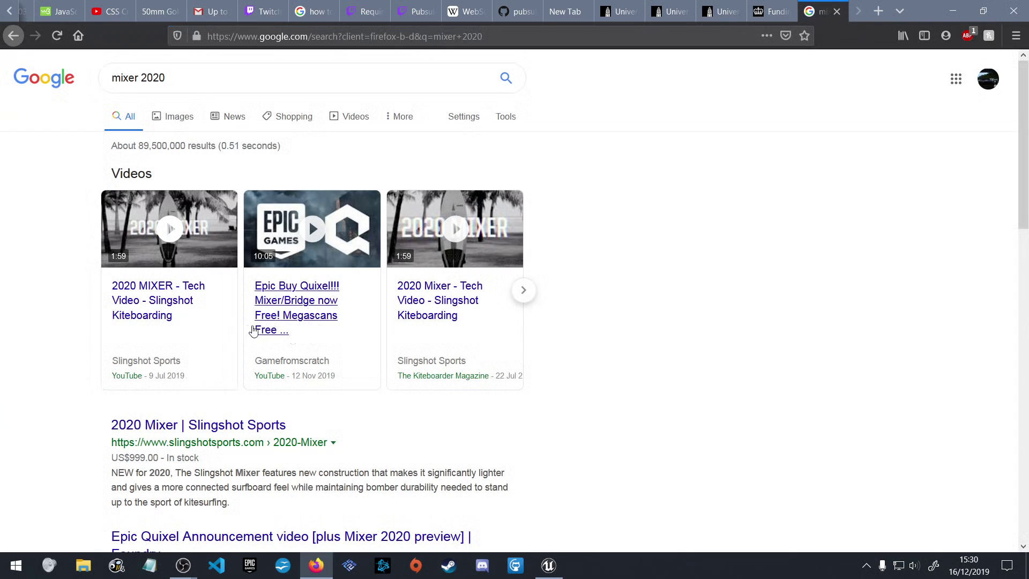
pyautogui.moveTo(138, 291)
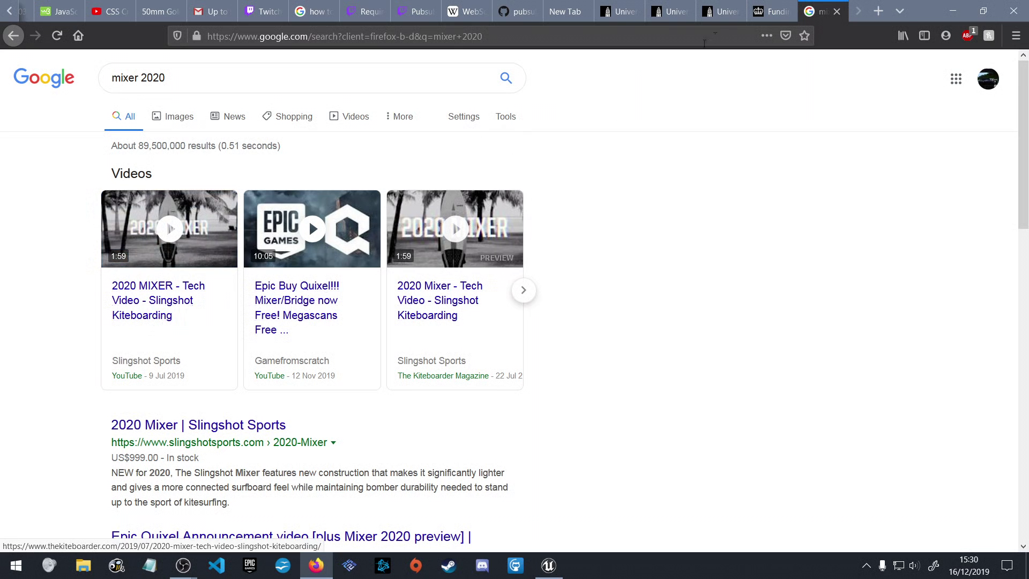
pyautogui.click(955, 11)
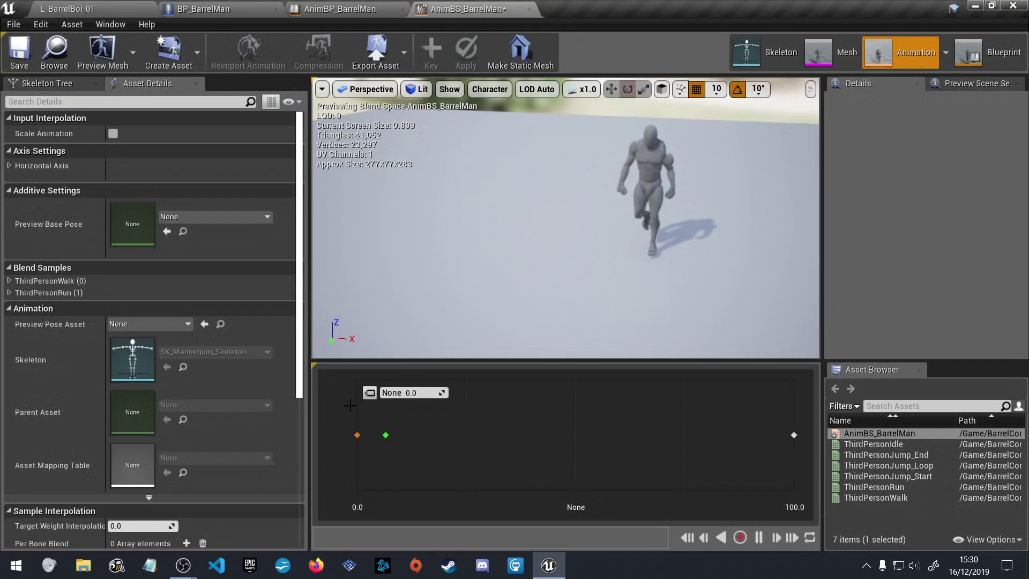
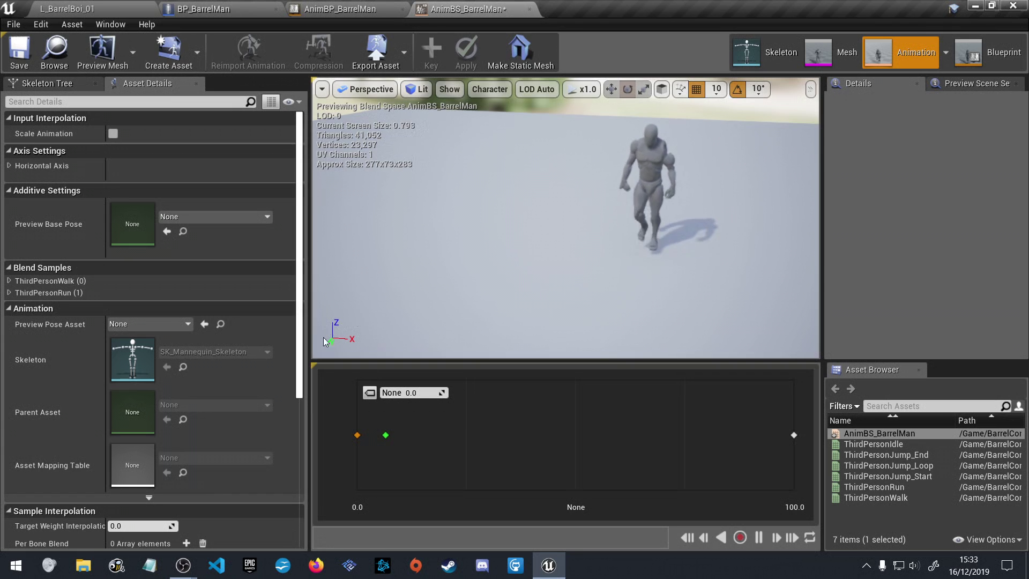
# Move the walk sample to 25 and add ThirdPersonIdle from the Animations folder as a sample at 0
pyautogui.moveTo(359, 436)
pyautogui.moveTo(357, 435); pyautogui.dragTo(467, 435)
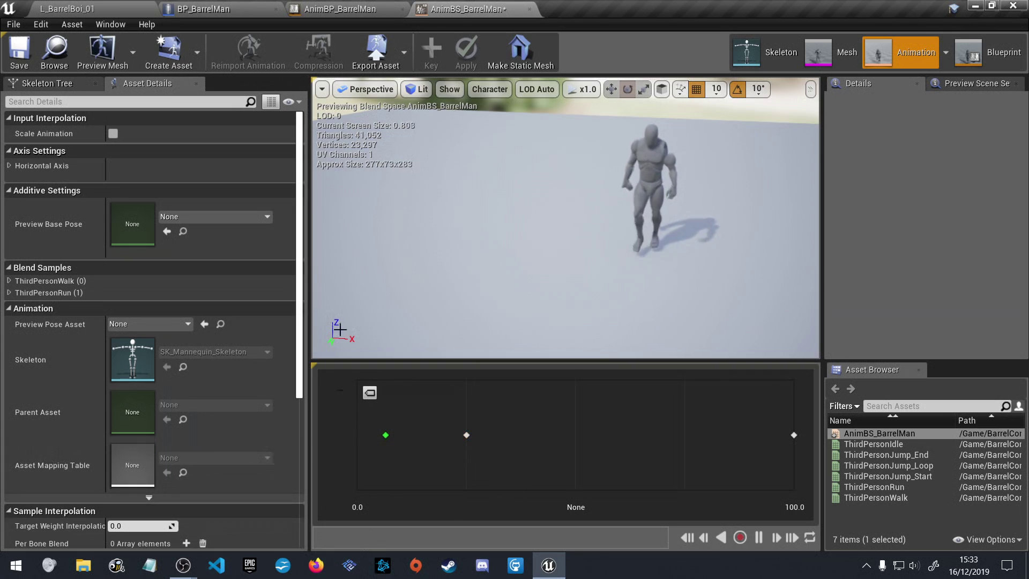
pyautogui.middleClick(471, 5)
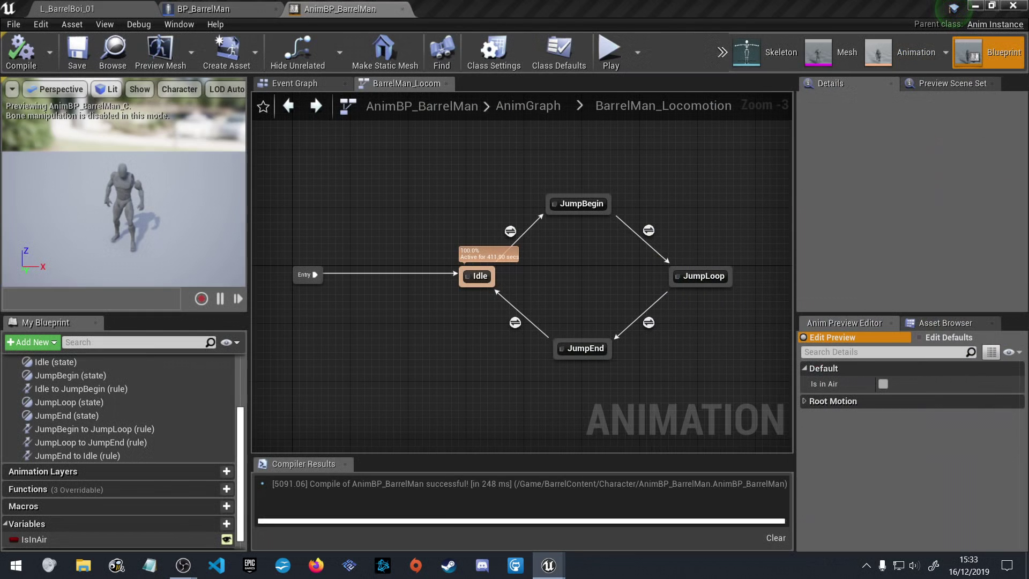
pyautogui.click(67, 9)
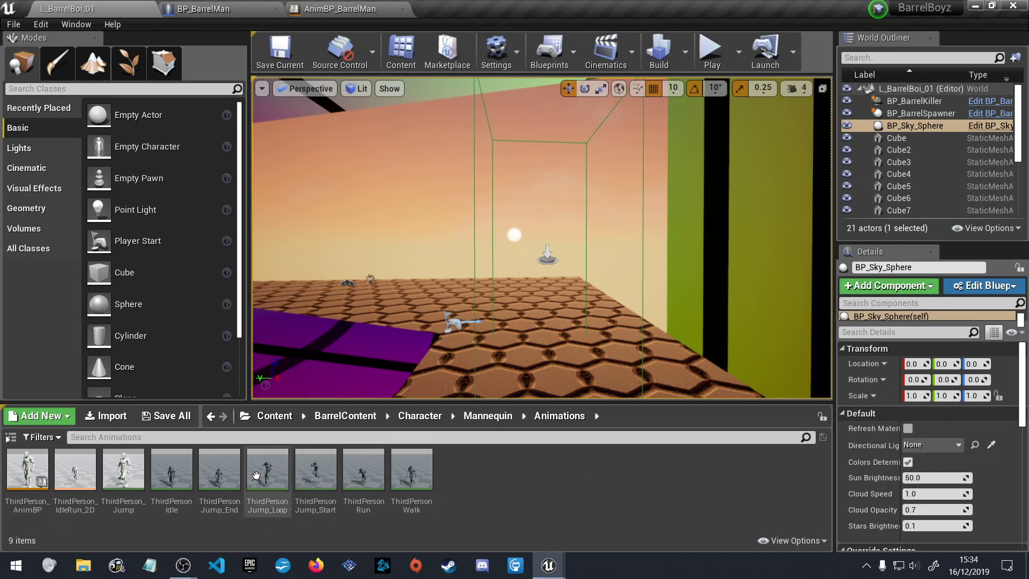
pyautogui.click(169, 470)
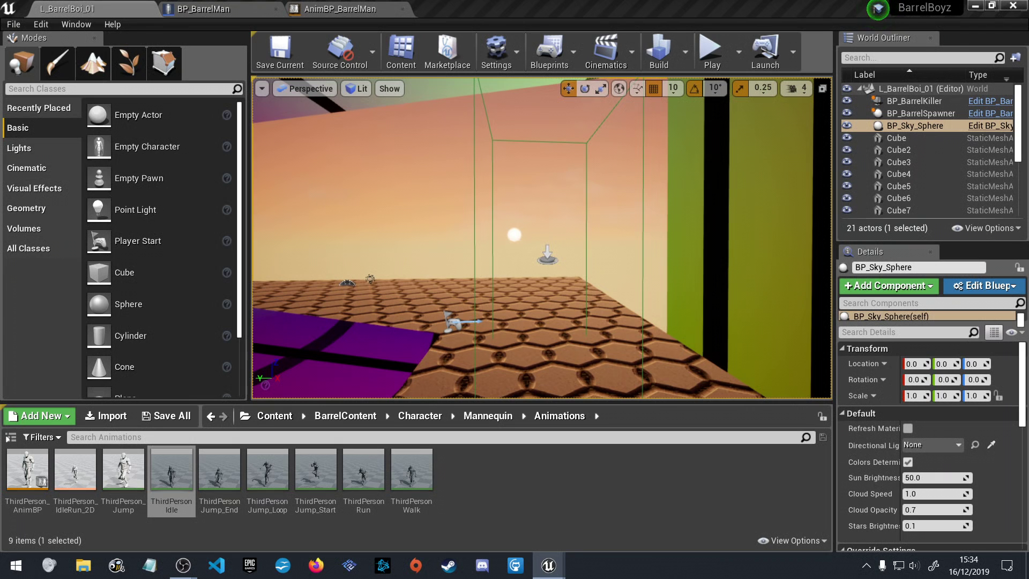
pyautogui.moveTo(625, 78); pyautogui.dragTo(478, 15)
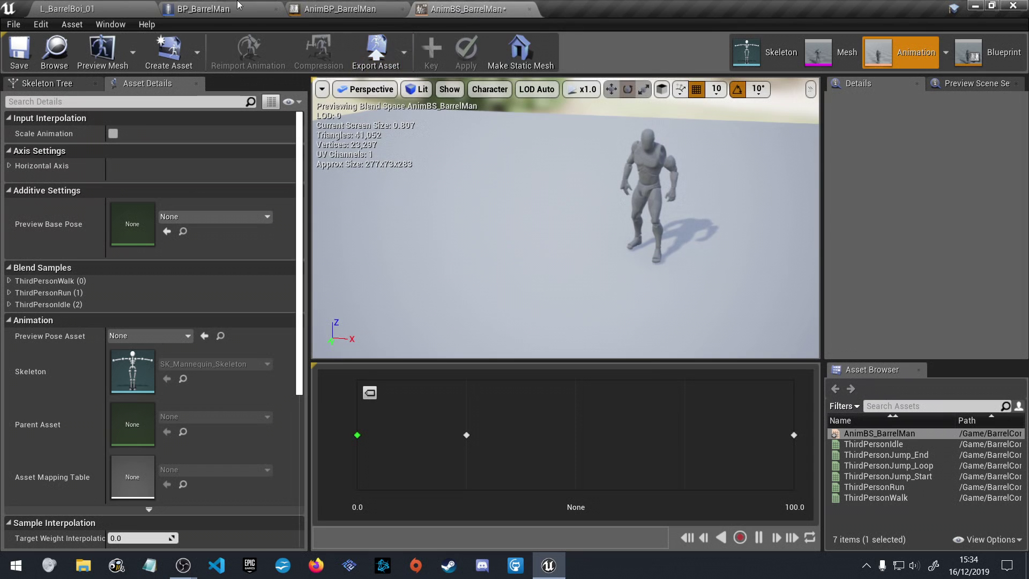
# Look through the Mannequin folder's Animations and Character subfolders, and return to the AnimBS_BarrelMan editor
pyautogui.click(80, 8)
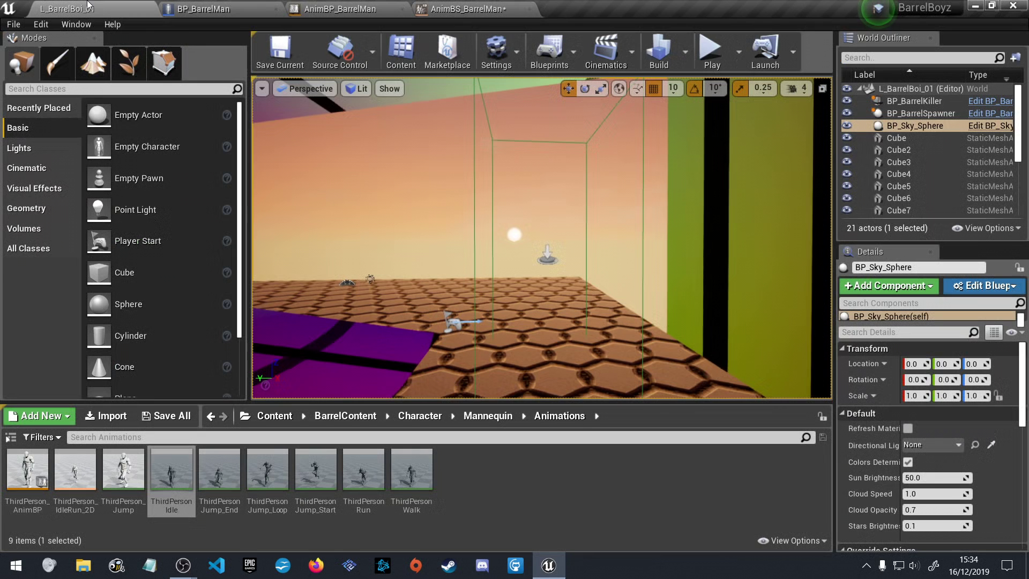
pyautogui.click(493, 416)
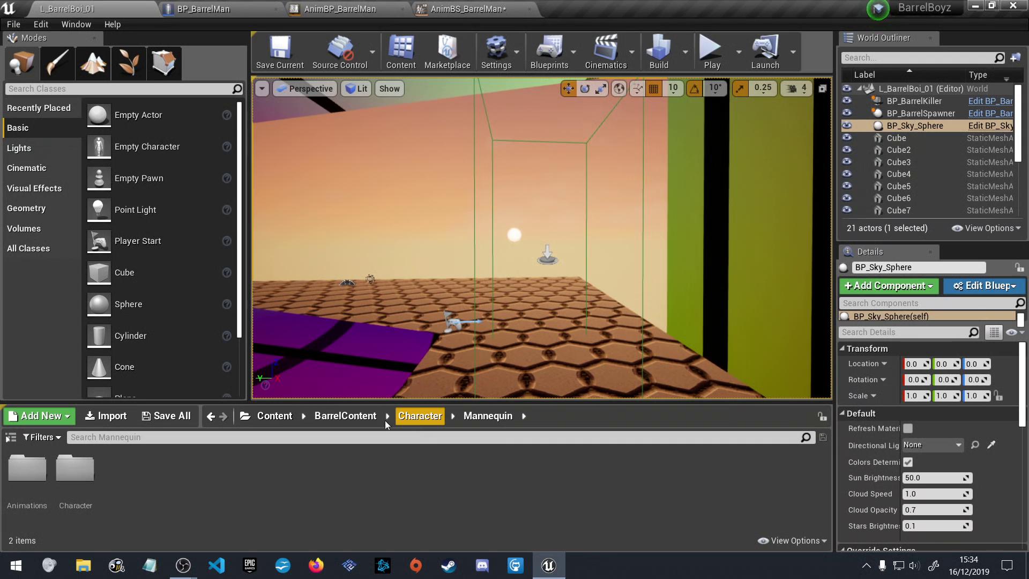
pyautogui.doubleClick(27, 468)
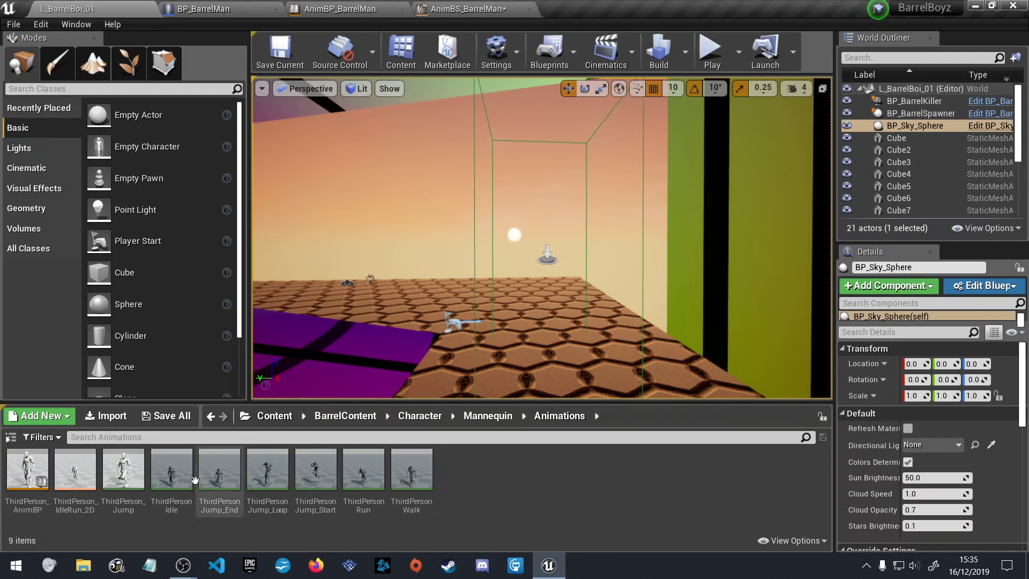
pyautogui.click(488, 415)
pyautogui.doubleClick(75, 468)
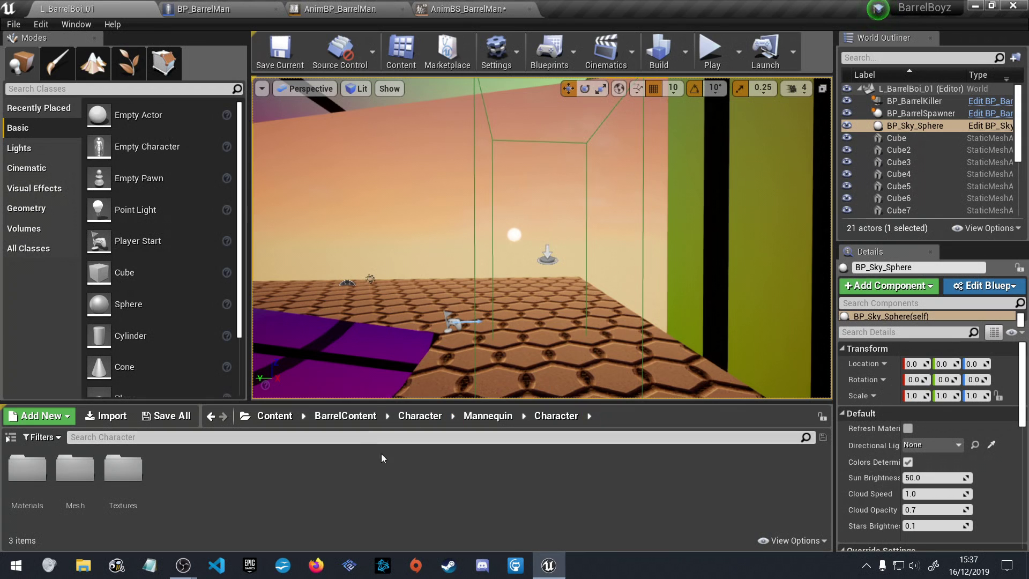
pyautogui.click(458, 5)
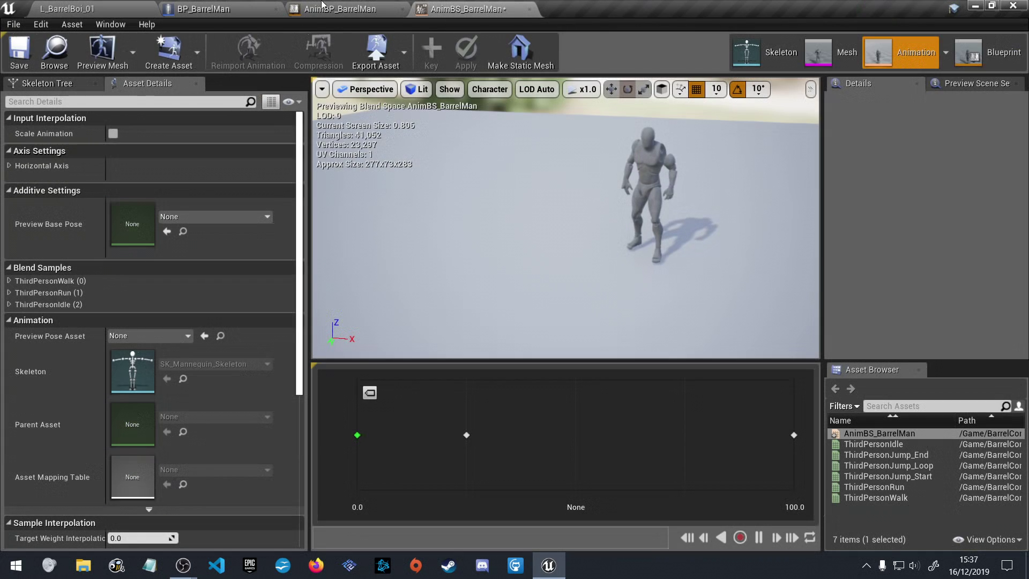
# Toggle the sample label display on the blend graph and review the blend space's asset details
pyautogui.click(370, 393)
pyautogui.click(369, 393)
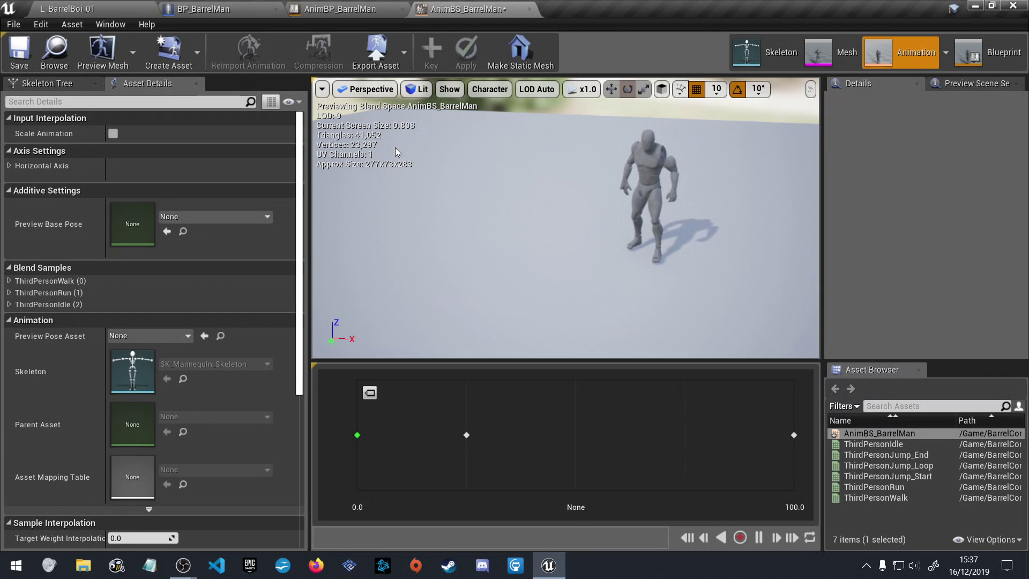
pyautogui.scroll(-2, 462, 257)
pyautogui.scroll(-3, 153, 343)
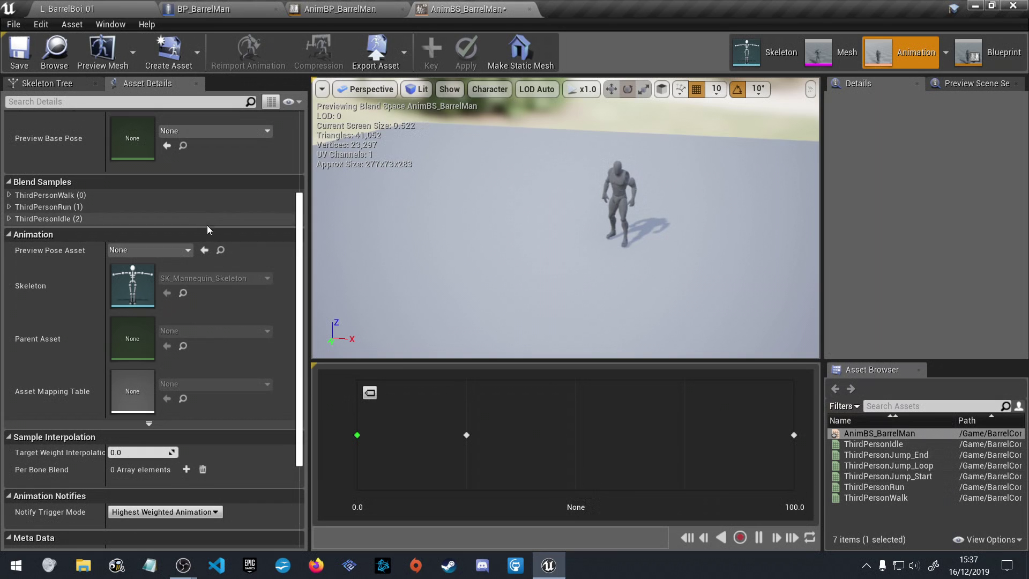
pyautogui.scroll(3, 172, 182)
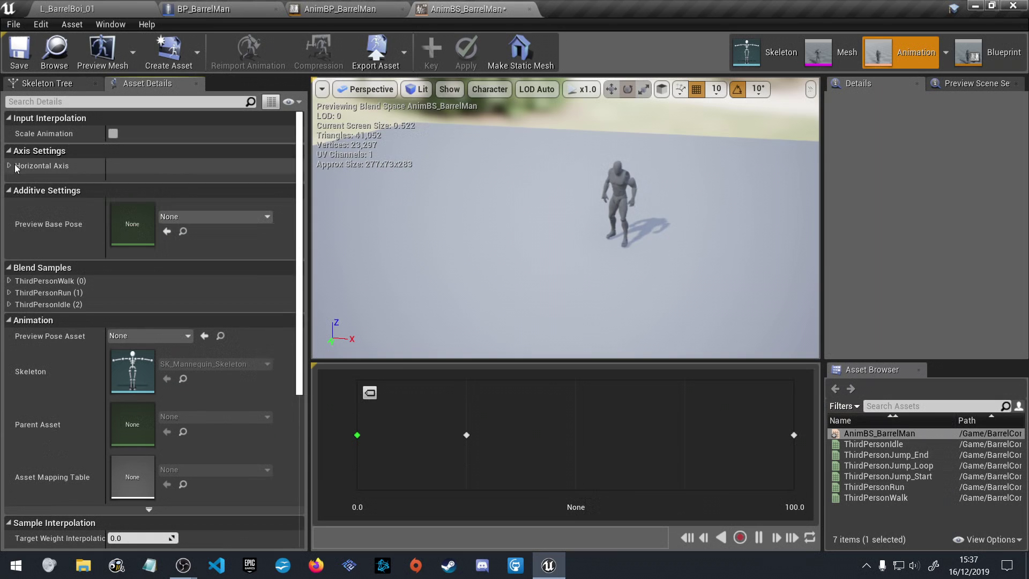
# Name the blend space's horizontal axis Speed and save the asset
pyautogui.click(9, 166)
pyautogui.click(148, 182)
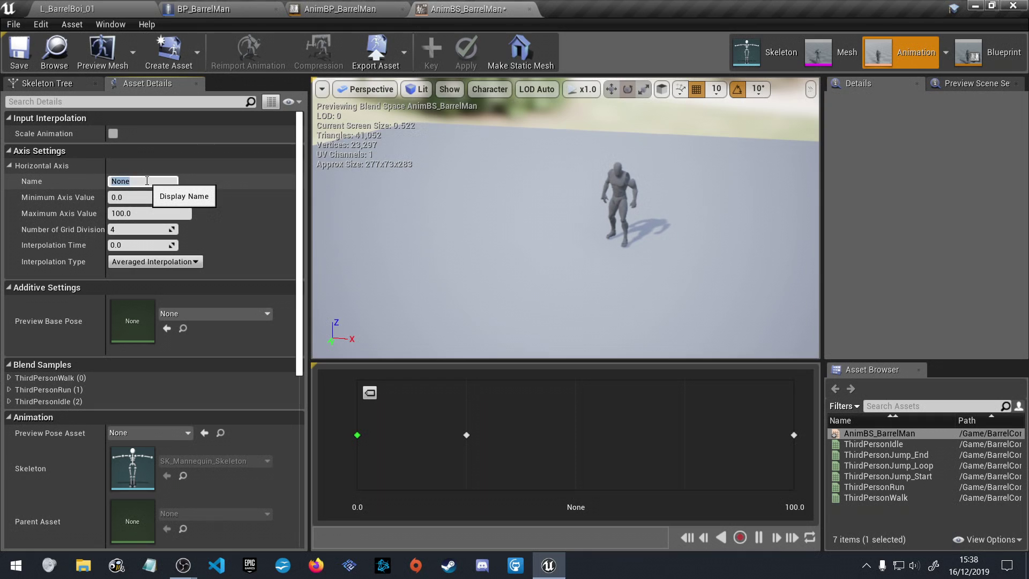
pyautogui.write('Speed')
pyautogui.press('Return')
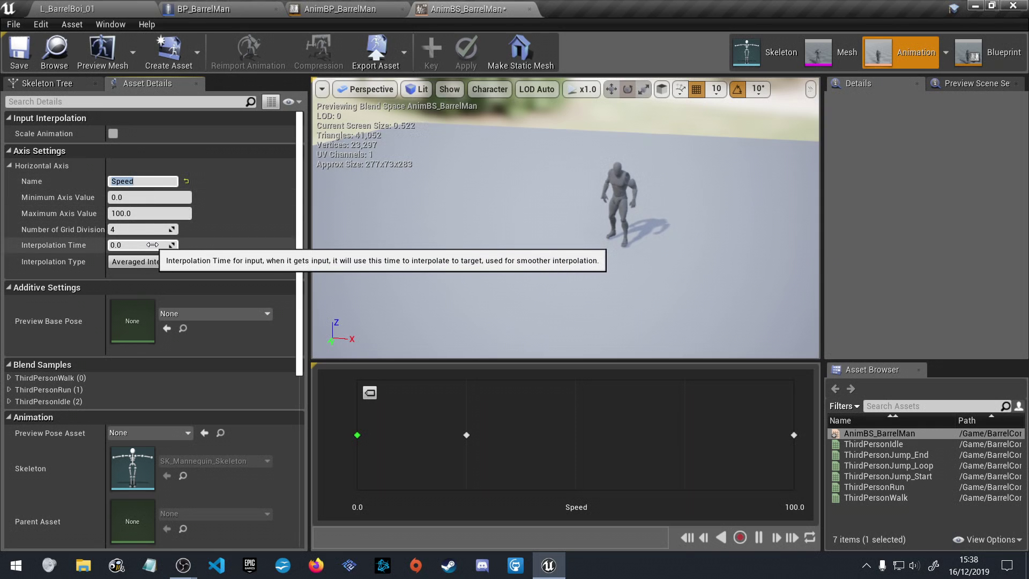
pyautogui.hotkey('ctrl', 's')
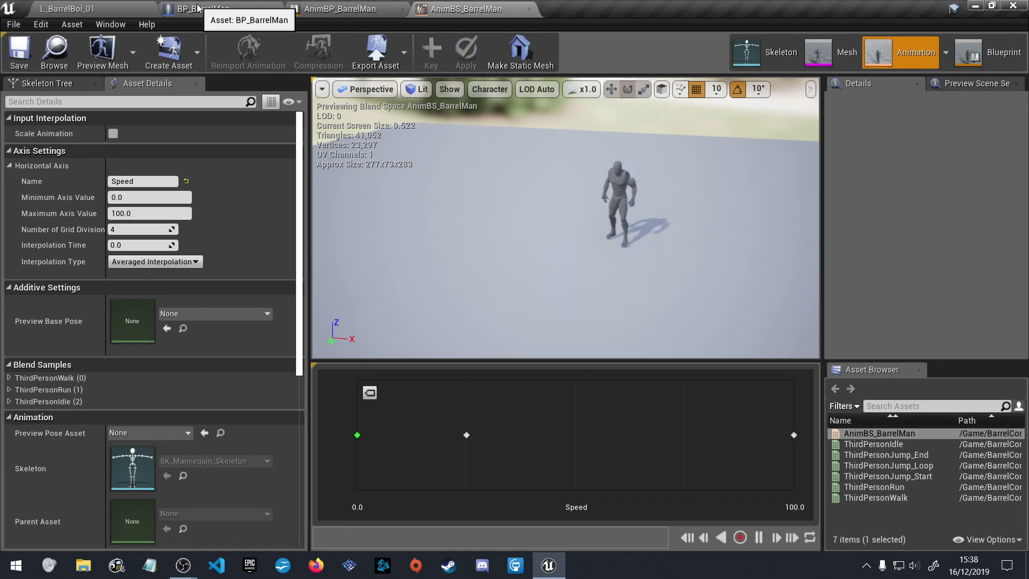
# Set the Speed axis's maximum value to 375 in AnimBS_BarrelMan and save the blend space
pyautogui.click(236, 12)
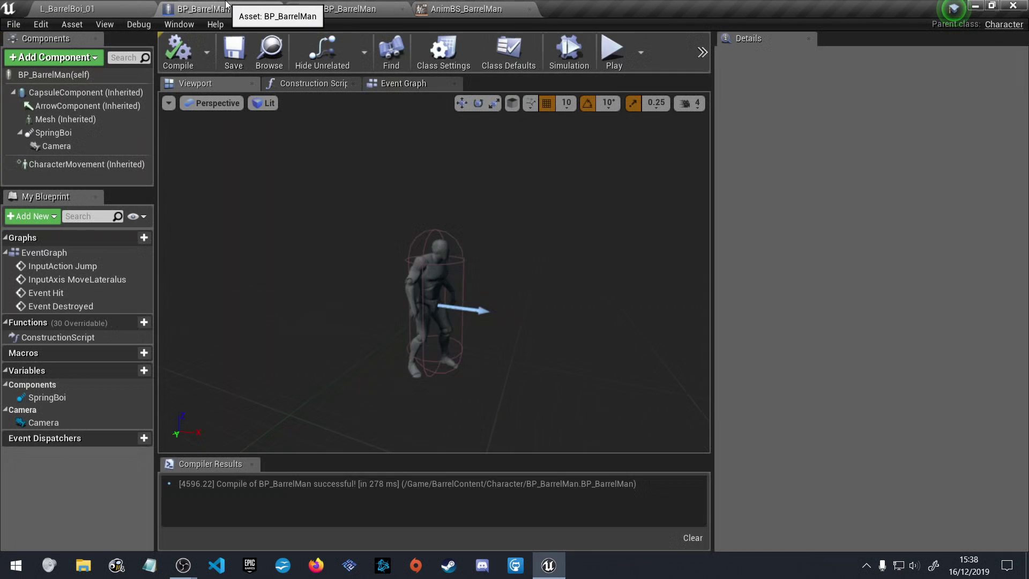
pyautogui.click(430, 7)
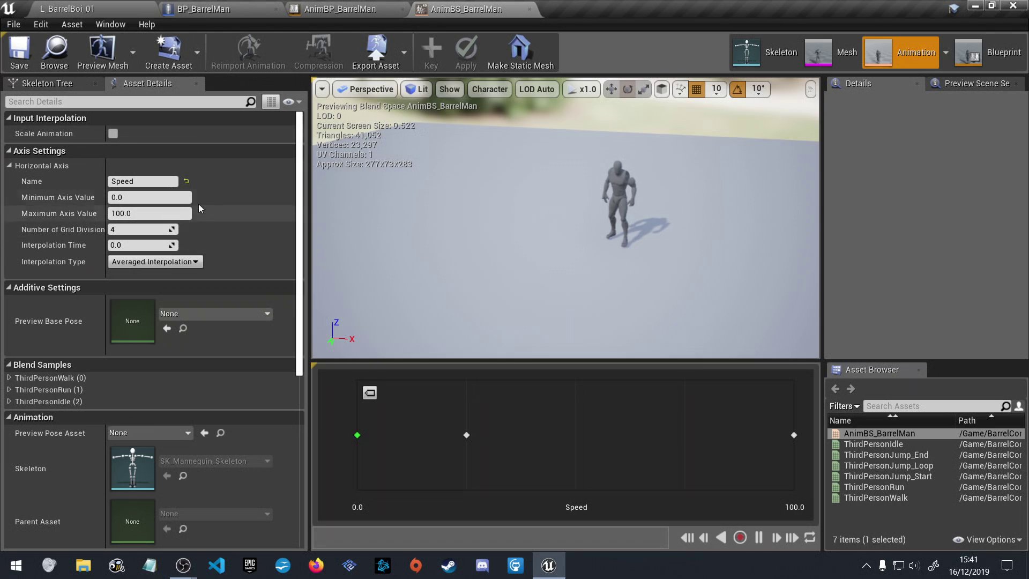
pyautogui.click(136, 214)
pyautogui.write('375')
pyautogui.press('Return')
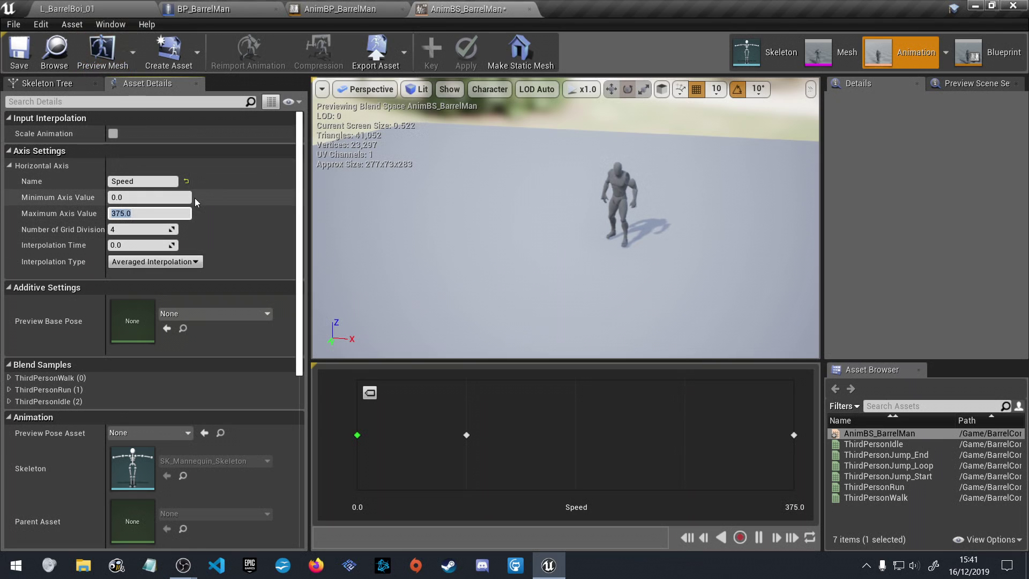
pyautogui.click(18, 52)
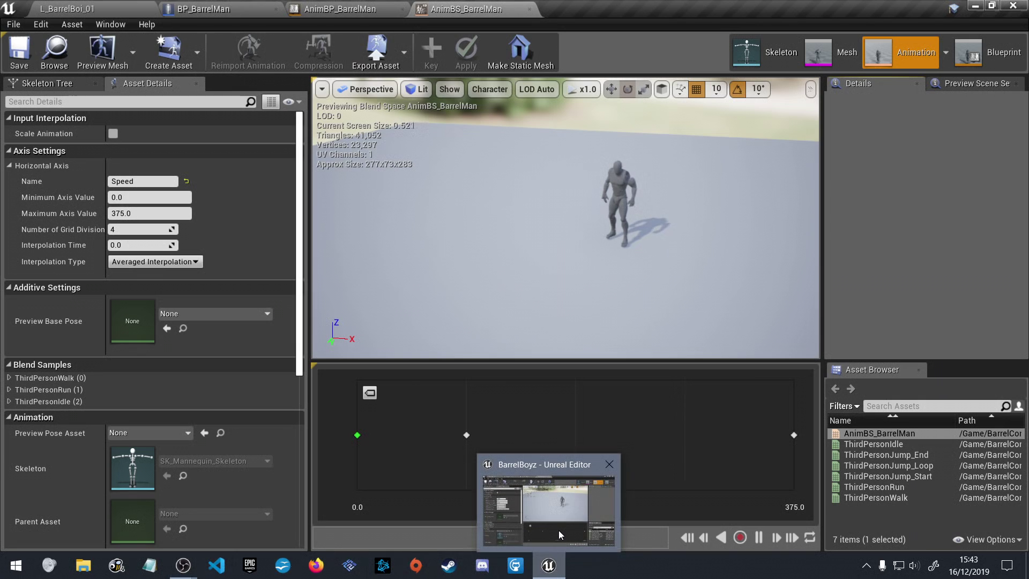
# Open the Idle state in AnimBP_BarrelMan's BarrelMan_Locomotion state machine and delete its existing animation node
pyautogui.click(339, 10)
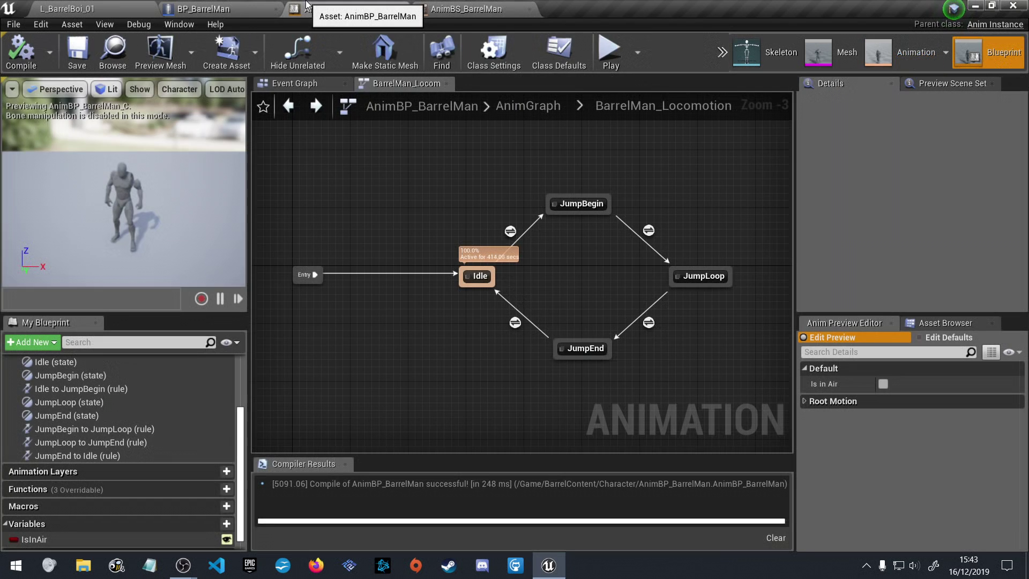
pyautogui.click(472, 275)
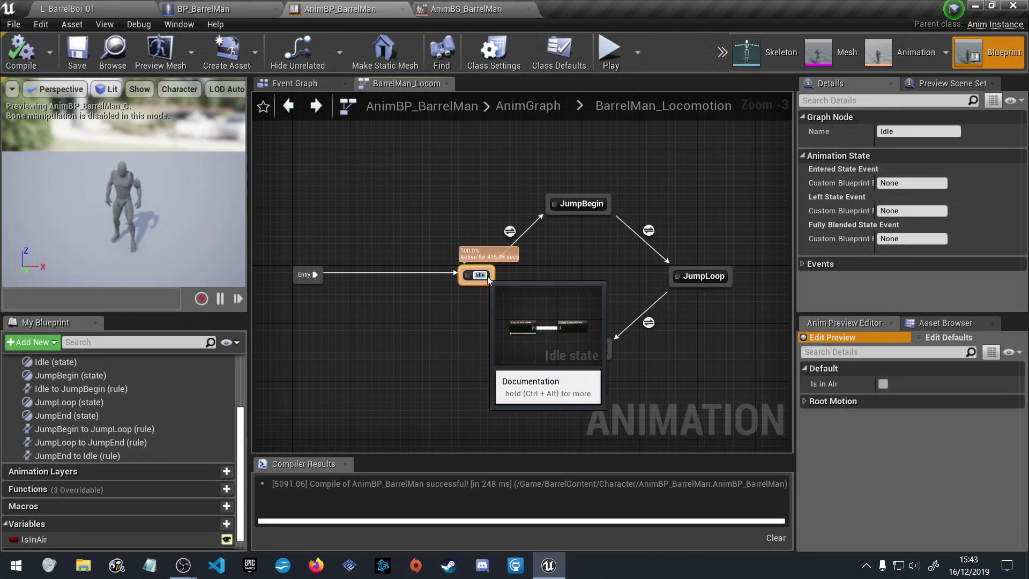
pyautogui.doubleClick(472, 275)
pyautogui.click(494, 275)
pyautogui.press('Delete')
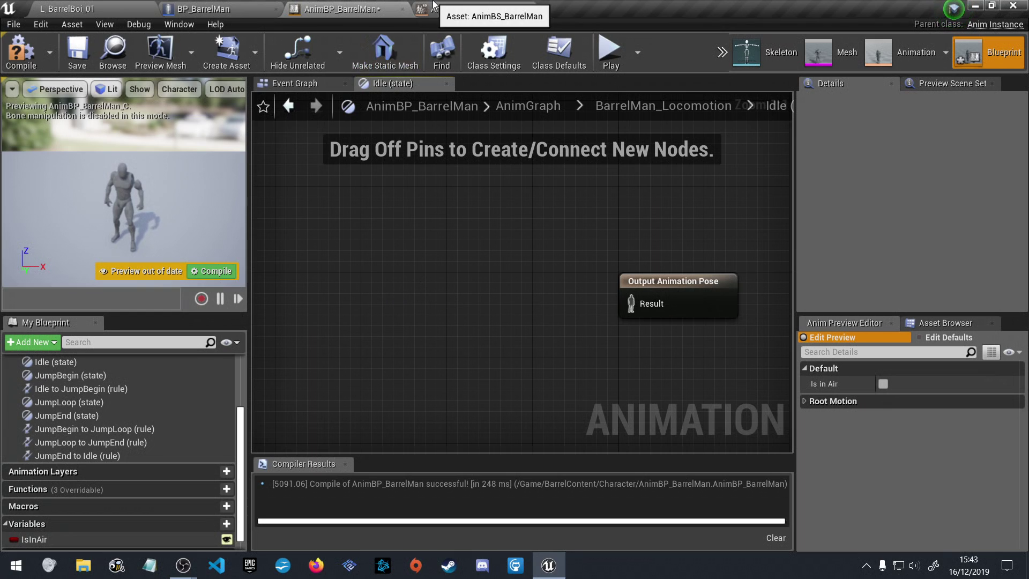
# Add the AnimBS_BarrelMan blend space from the BarrelContent Character folder to the Idle state graph
pyautogui.click(203, 9)
pyautogui.click(95, 6)
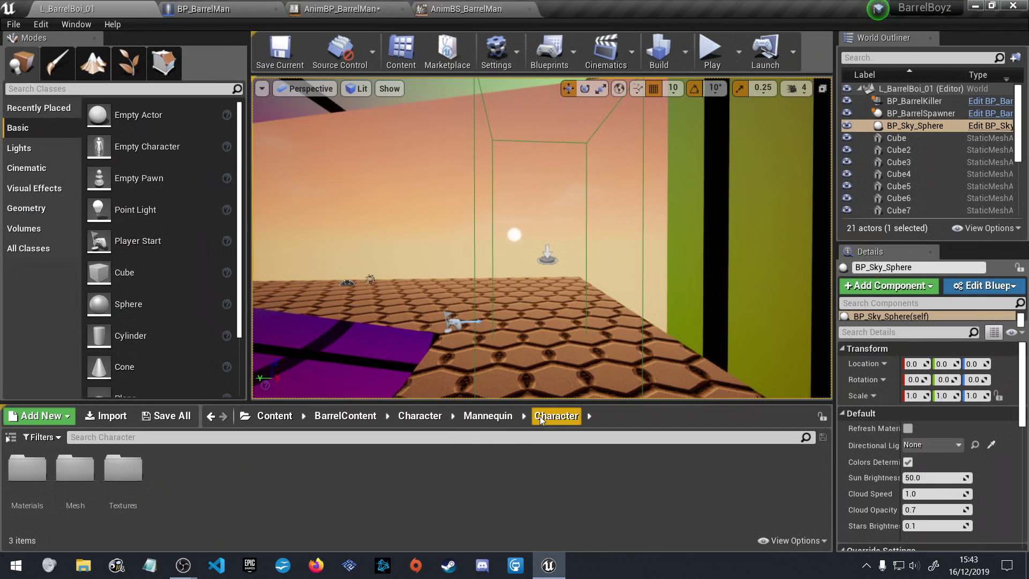
pyautogui.click(486, 416)
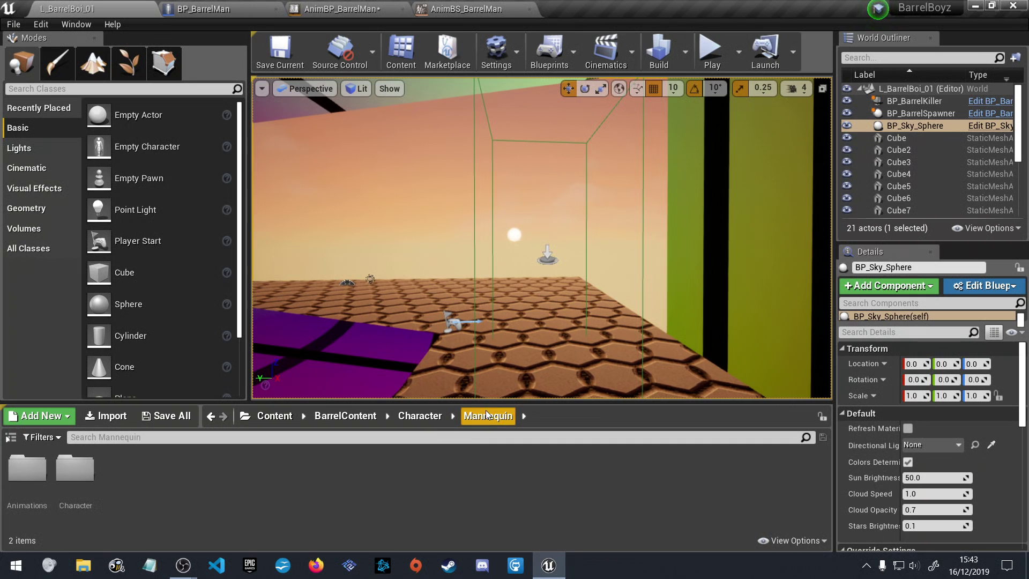
pyautogui.click(423, 416)
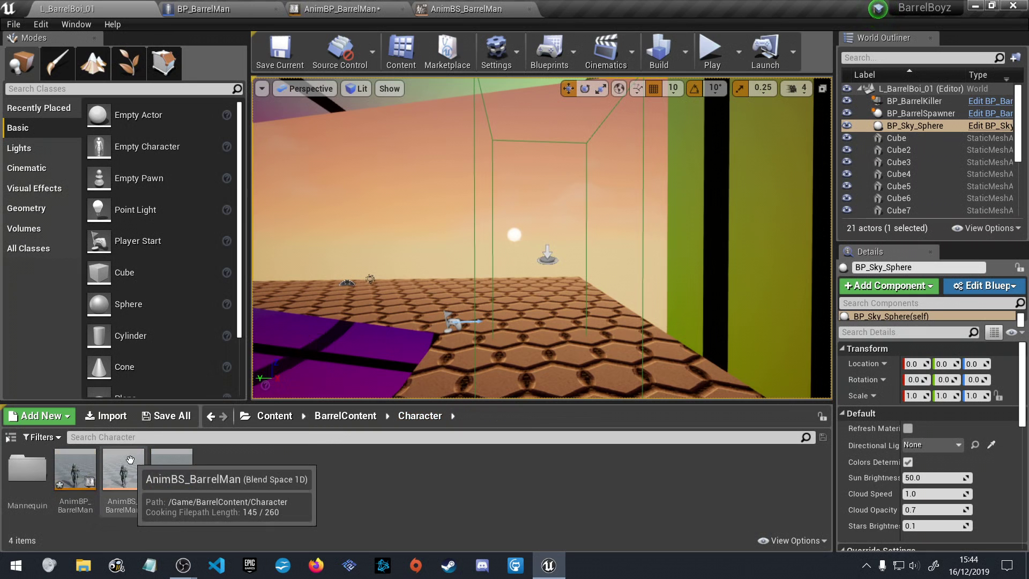
pyautogui.moveTo(123, 469); pyautogui.dragTo(435, 283)
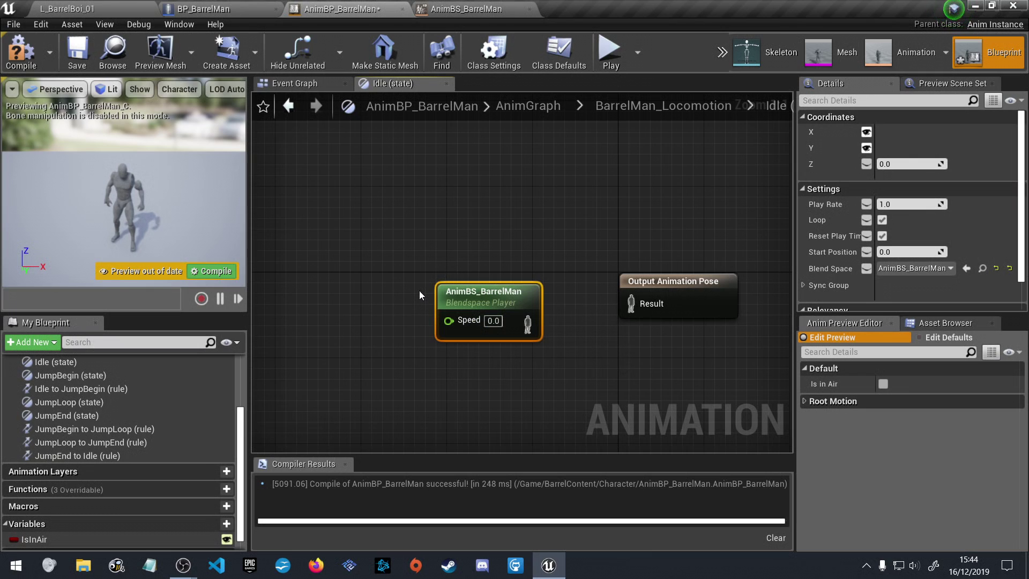
# Promote the blend space player's Speed input to a new float variable named Speed
pyautogui.moveTo(449, 321); pyautogui.dragTo(375, 314)
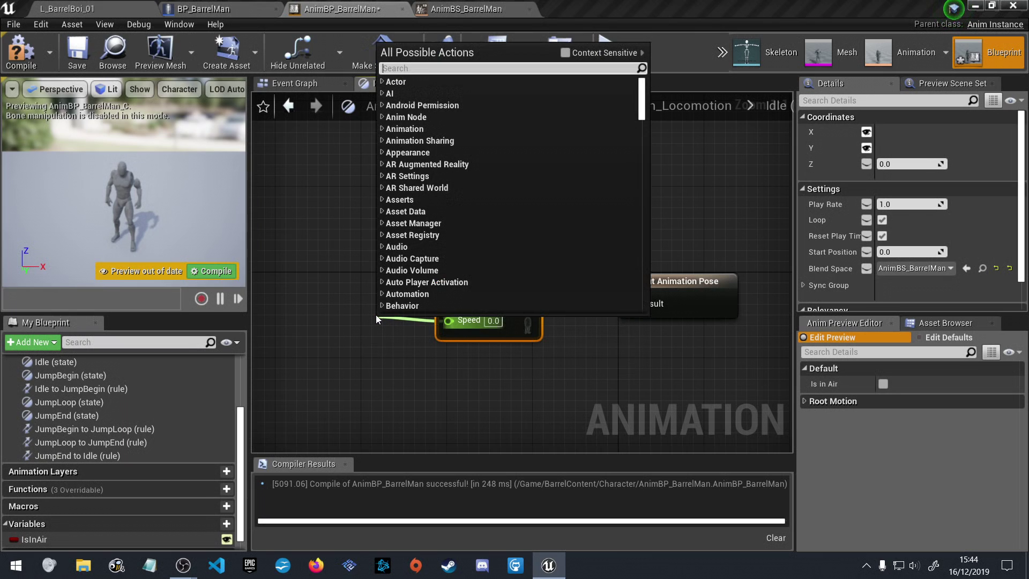
pyautogui.click(375, 314)
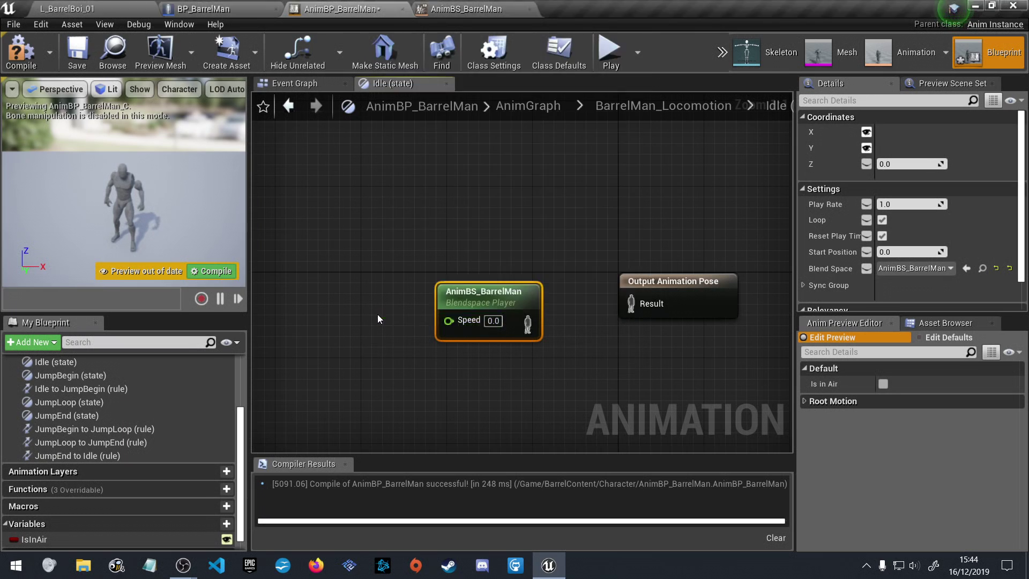
pyautogui.rightClick(451, 321)
pyautogui.press('Escape')
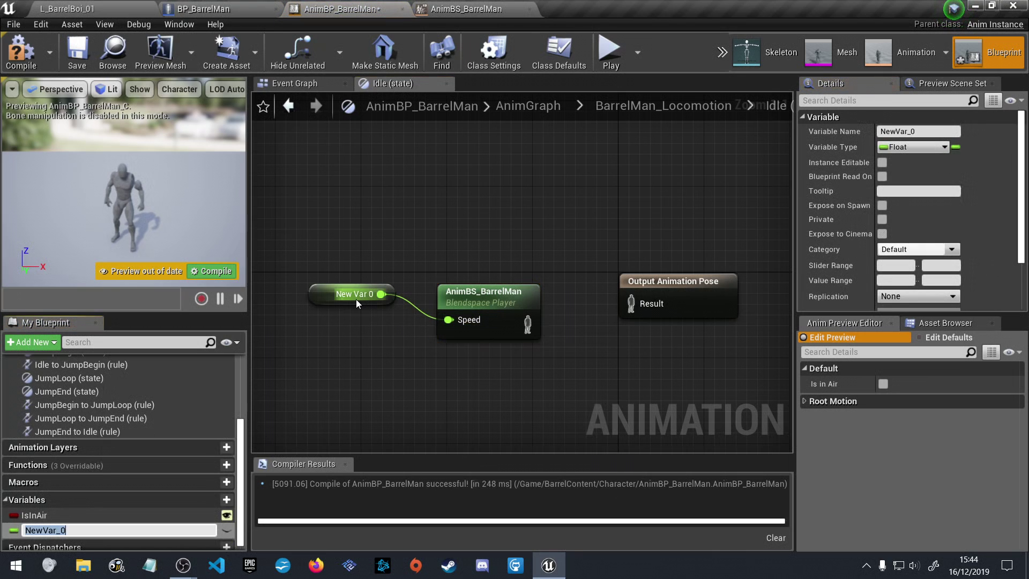
pyautogui.click(912, 129)
pyautogui.write('Speed')
pyautogui.press('Return')
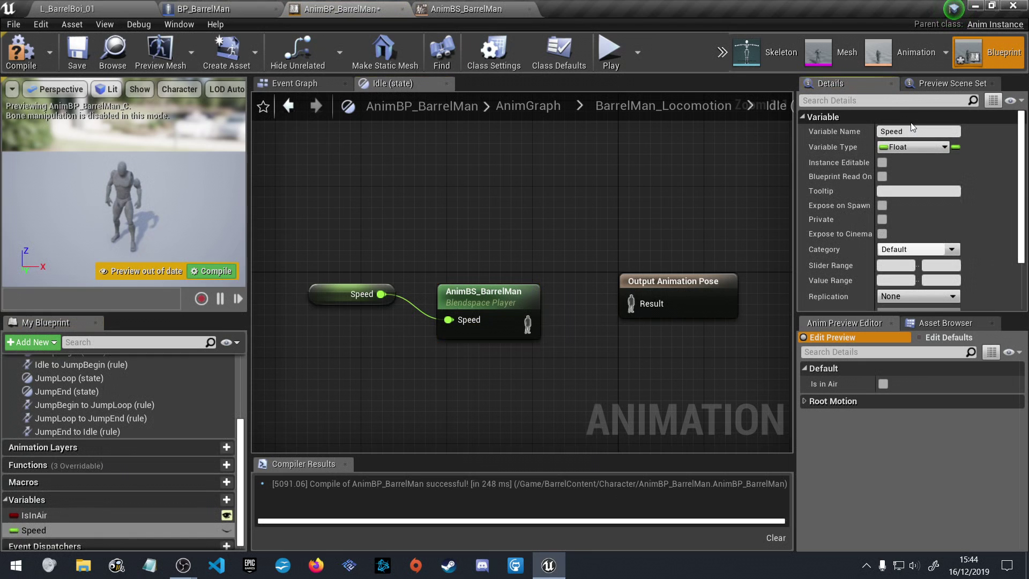
# Align the Speed node, connect the AnimBS_BarrelMan player to the Output Animation Pose result, then compile and save
pyautogui.moveTo(334, 291); pyautogui.dragTo(334, 324)
pyautogui.moveTo(527, 324); pyautogui.dragTo(641, 304)
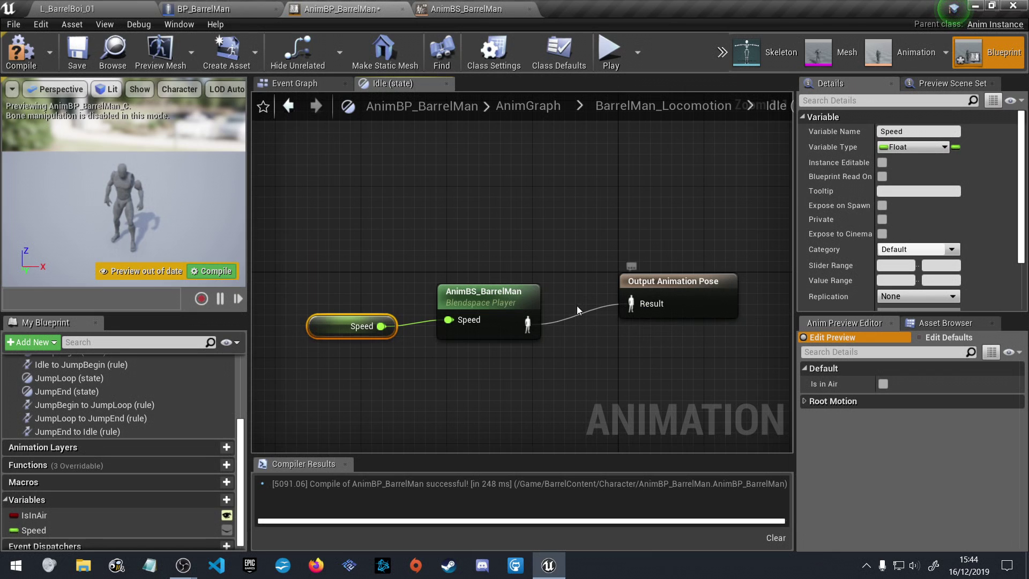
pyautogui.click(24, 63)
pyautogui.click(74, 53)
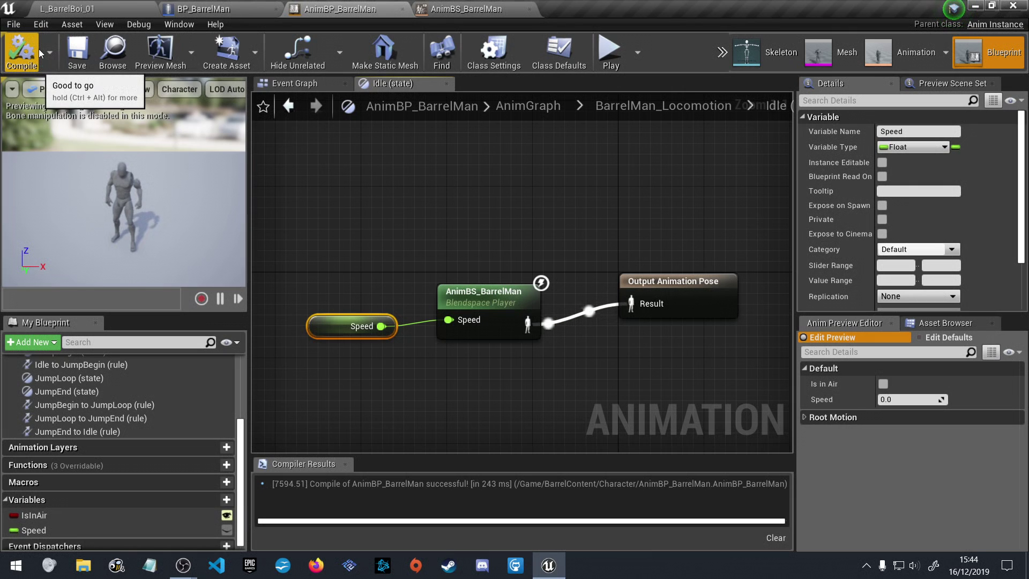
# Line up the Speed and AnimBS_BarrelMan nodes with the Output Animation Pose node and save the animation blueprint
pyautogui.moveTo(568, 391); pyautogui.dragTo(625, 400)
pyautogui.moveTo(626, 400); pyautogui.dragTo(457, 406, button='right')
pyautogui.moveTo(487, 418); pyautogui.dragTo(349, 345)
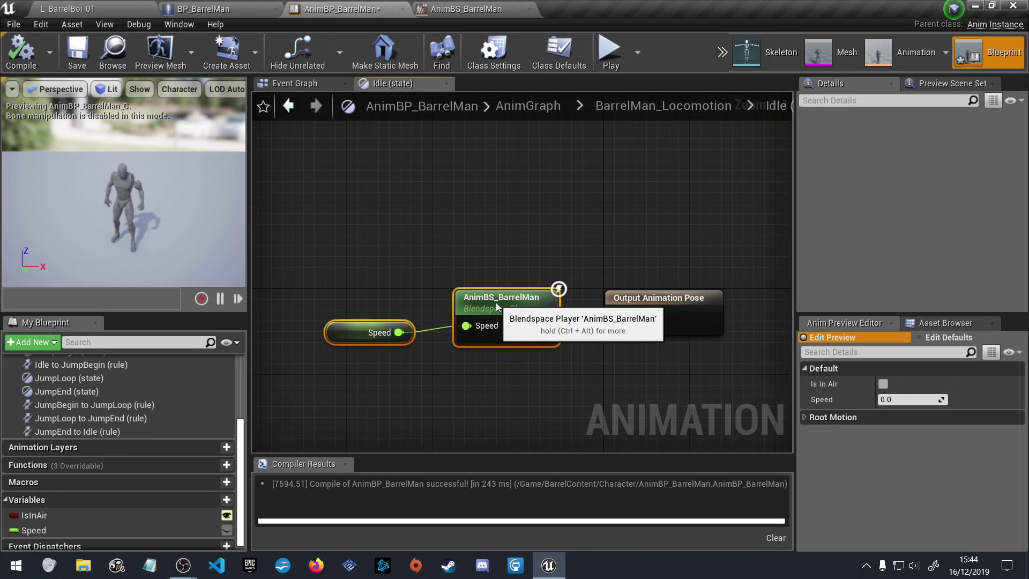
pyautogui.moveTo(497, 302); pyautogui.dragTo(508, 292)
pyautogui.moveTo(432, 360); pyautogui.dragTo(360, 331)
pyautogui.moveTo(373, 318); pyautogui.dragTo(395, 317)
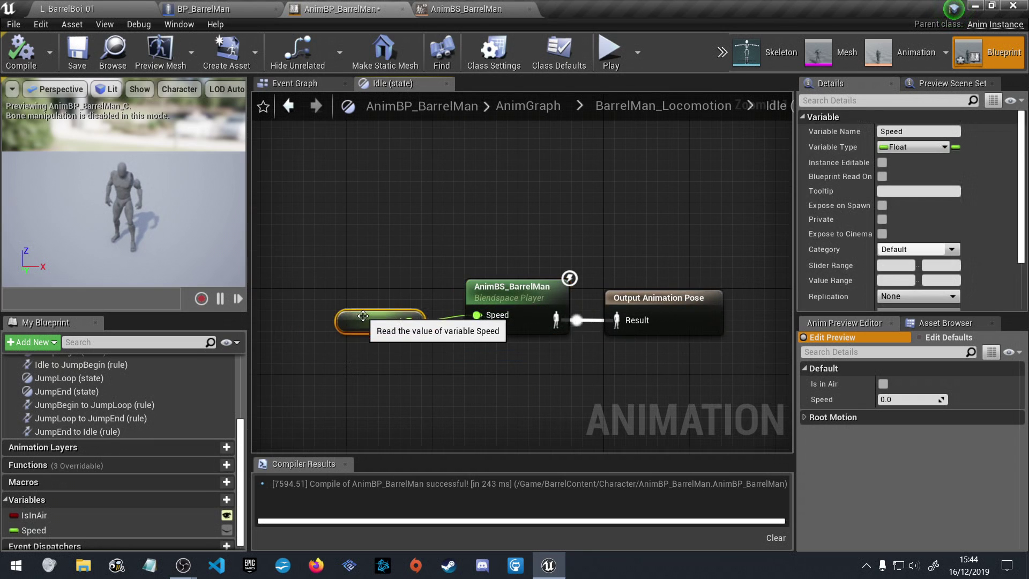
pyautogui.click(476, 367)
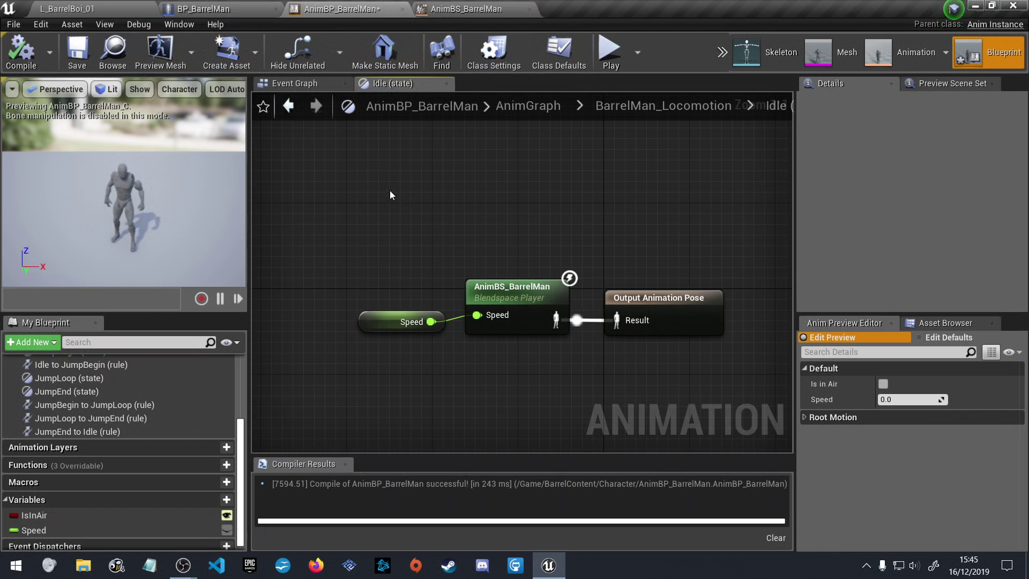
pyautogui.hotkey('ctrl', 's')
# In the Event Graph, move Try Get Pawn Owner, Get Movement Component and Is Falling closer beneath the execution row
pyautogui.click(637, 108)
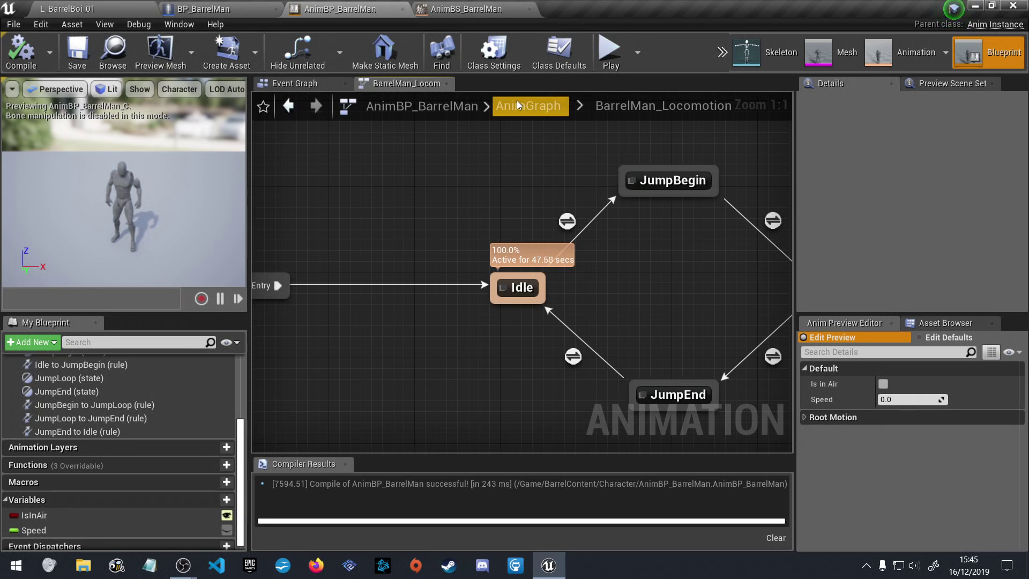
pyautogui.click(313, 83)
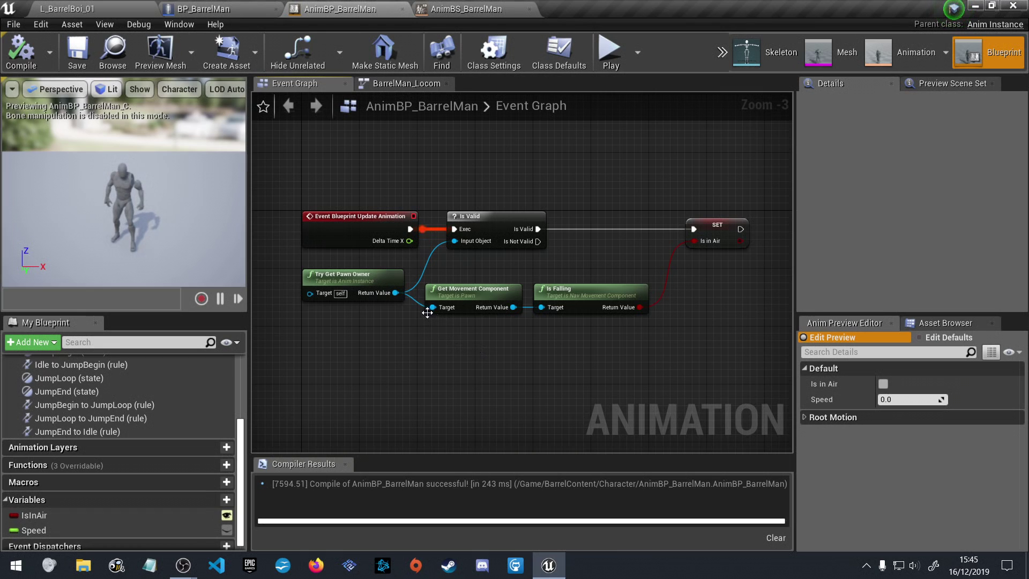
pyautogui.moveTo(381, 274); pyautogui.dragTo(357, 274)
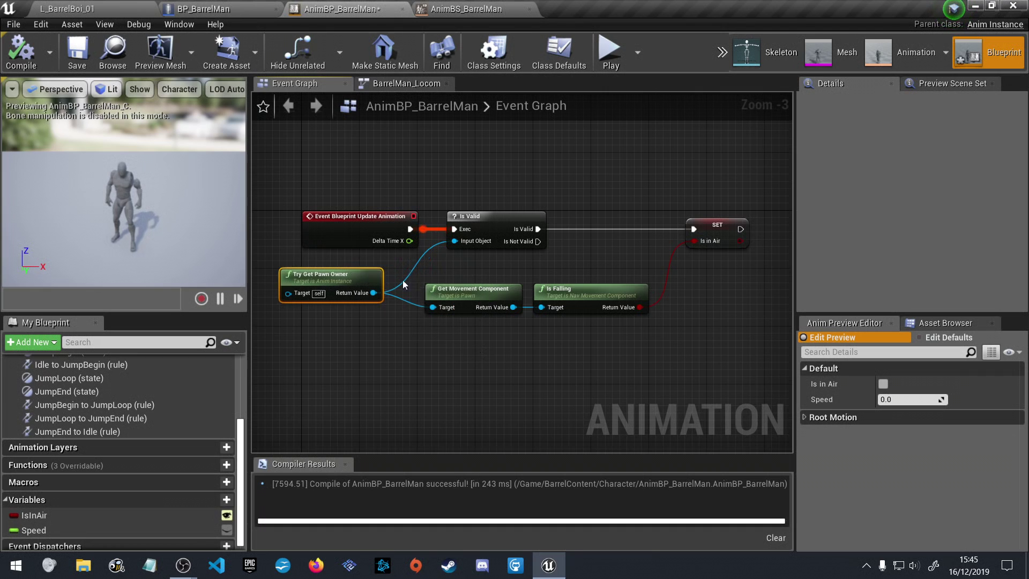
pyautogui.moveTo(491, 298); pyautogui.dragTo(498, 277)
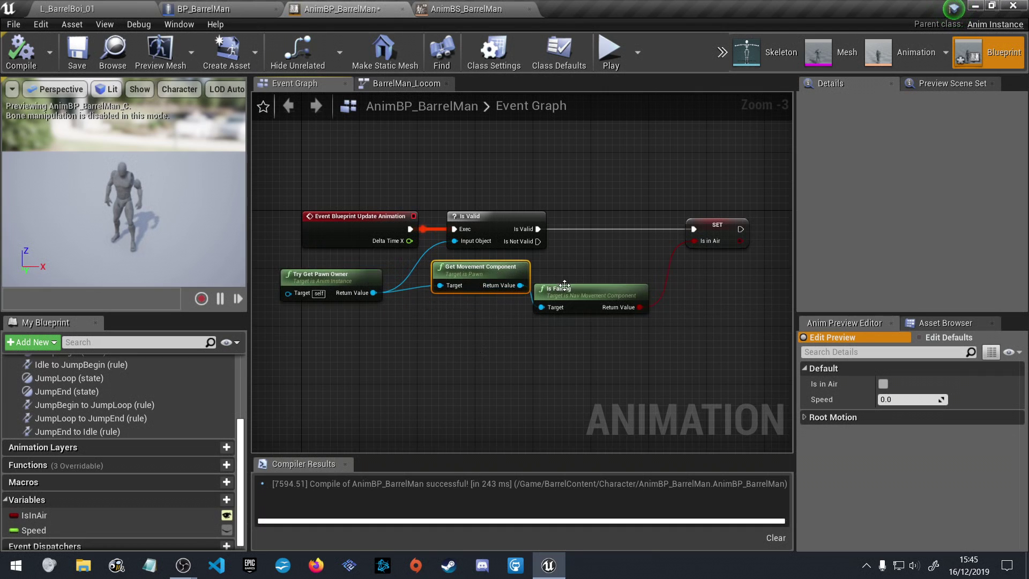
pyautogui.moveTo(565, 290); pyautogui.dragTo(568, 266)
pyautogui.click(487, 369)
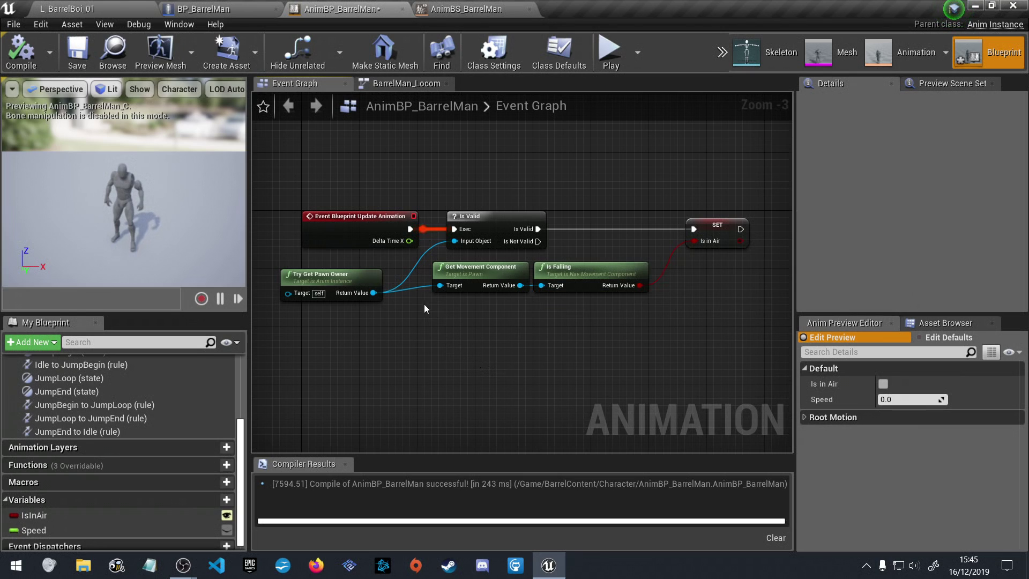
pyautogui.moveTo(353, 263); pyautogui.dragTo(348, 258)
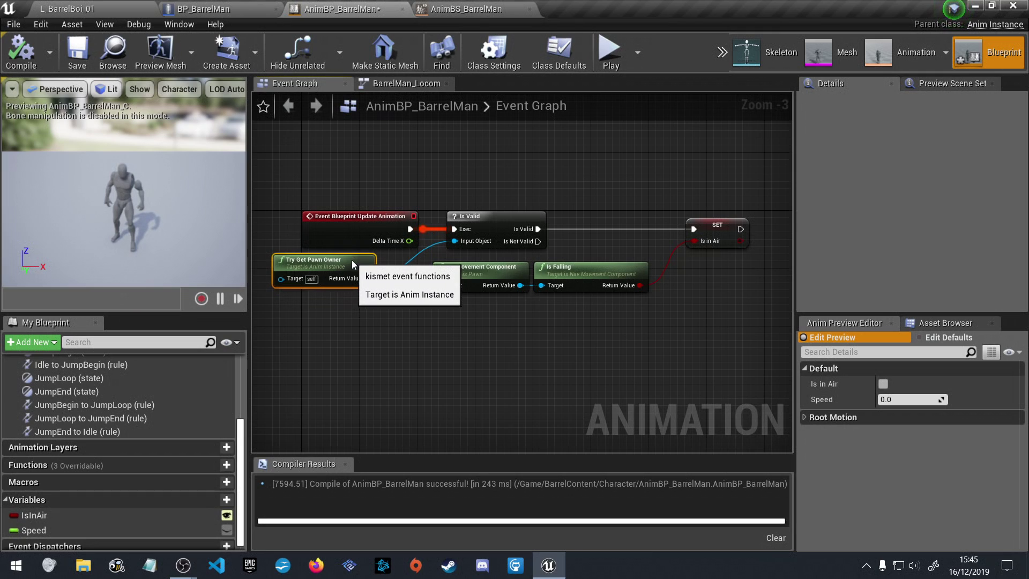
pyautogui.click(474, 359)
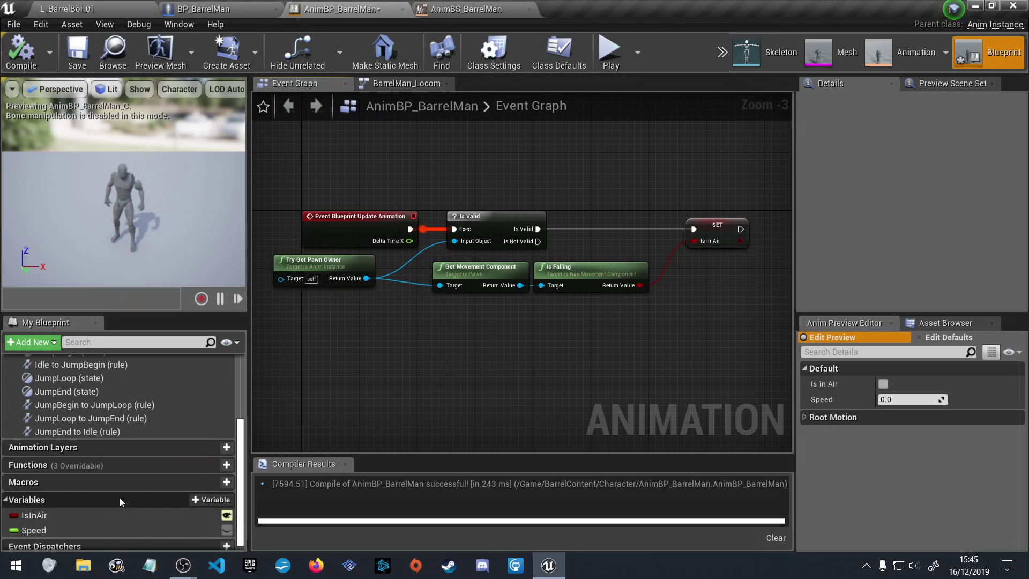
# Add a Set Speed node after the Set Is in Air node and connect their execution pins
pyautogui.moveTo(98, 529); pyautogui.dragTo(673, 363)
pyautogui.moveTo(738, 302); pyautogui.dragTo(738, 304)
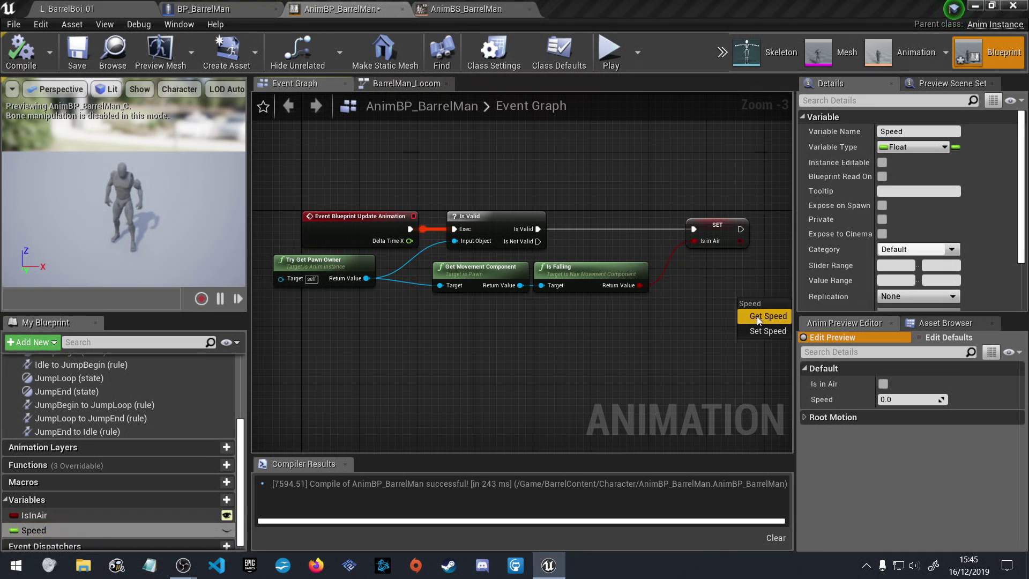
pyautogui.click(764, 329)
pyautogui.moveTo(726, 337); pyautogui.dragTo(548, 374, button='right')
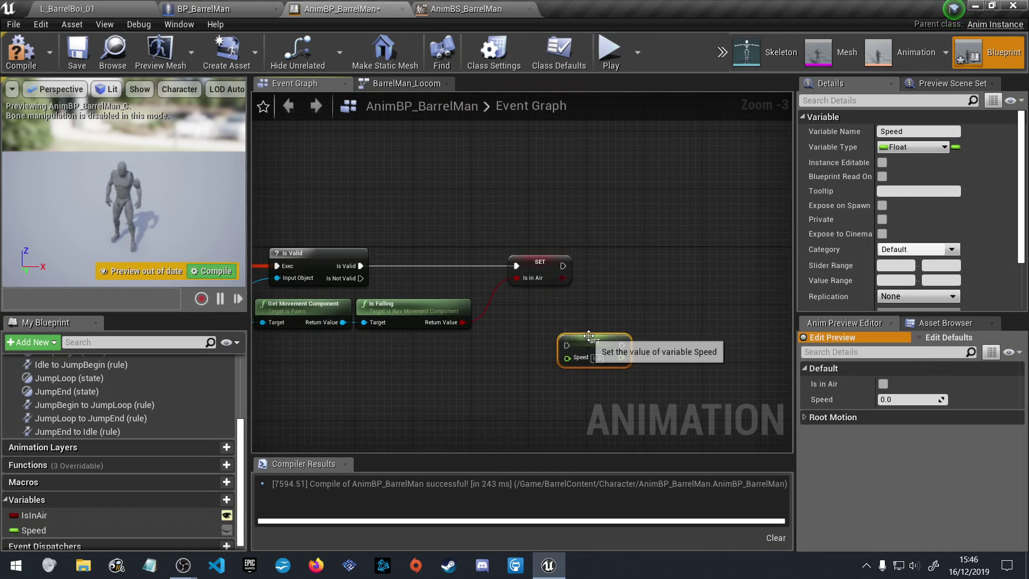
pyautogui.moveTo(589, 336); pyautogui.dragTo(635, 278)
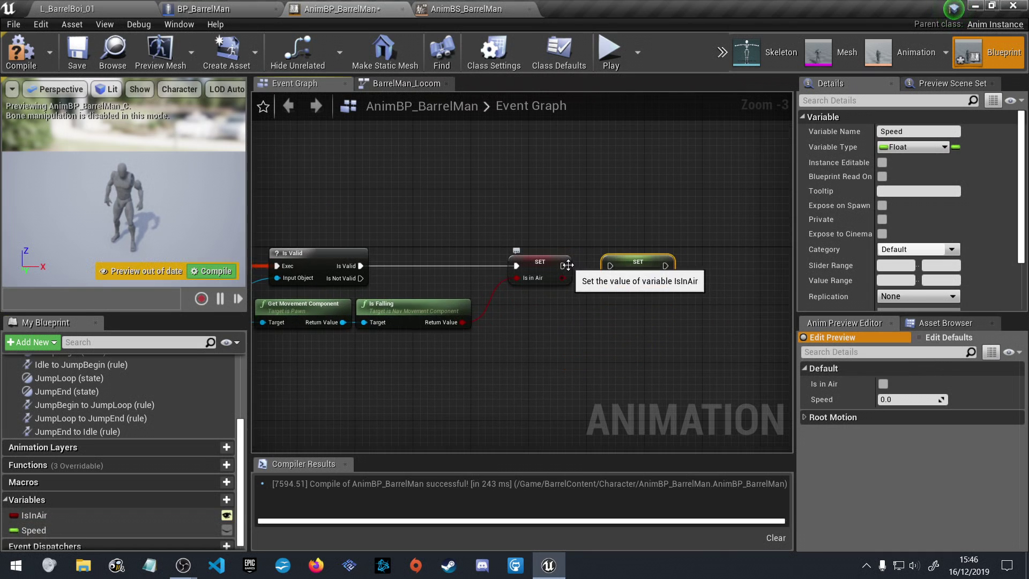
pyautogui.moveTo(616, 268); pyautogui.dragTo(613, 267)
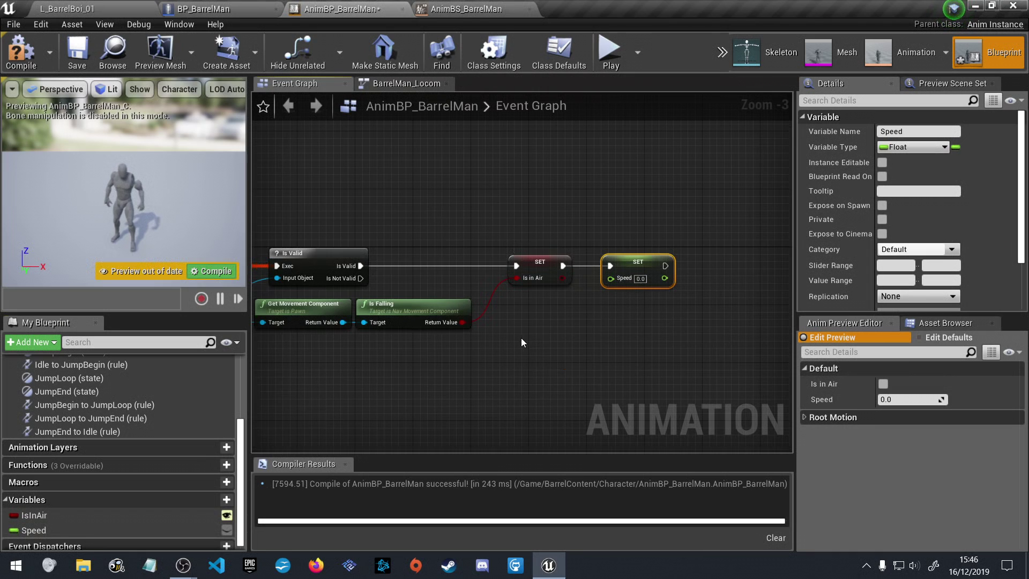
pyautogui.moveTo(524, 342); pyautogui.dragTo(700, 276, button='right')
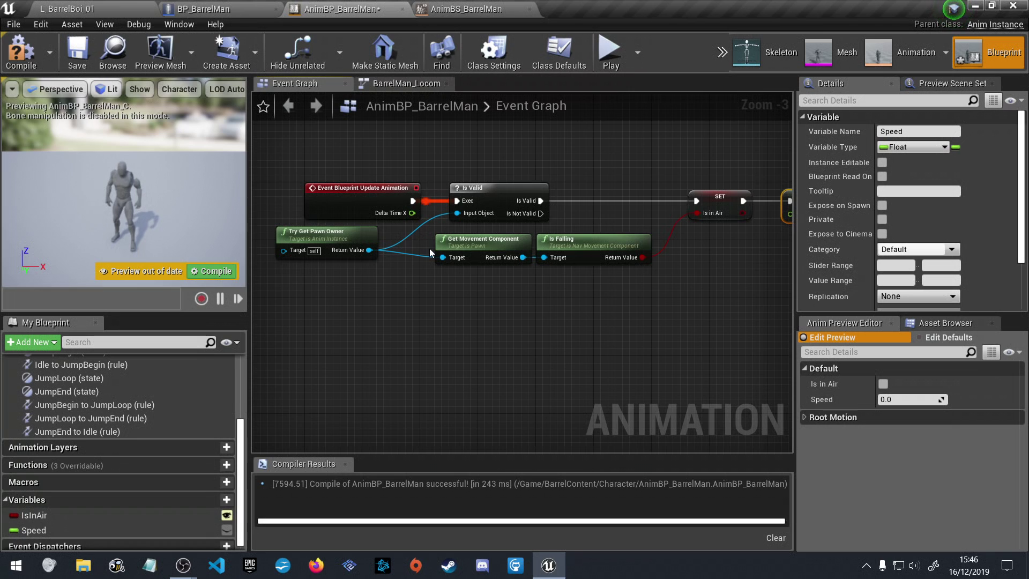
# Add a Get Velocity node fed by Try Get Pawn Owner's return value and place it just beneath Get Movement Component
pyautogui.moveTo(369, 249); pyautogui.dragTo(371, 251)
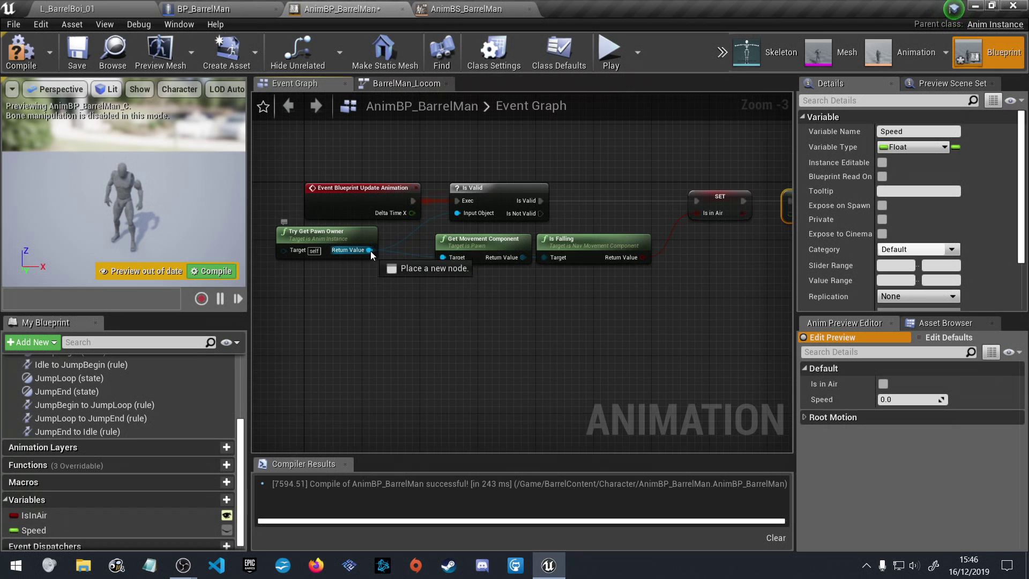
pyautogui.moveTo(446, 304); pyautogui.dragTo(440, 302)
pyautogui.write('get ')
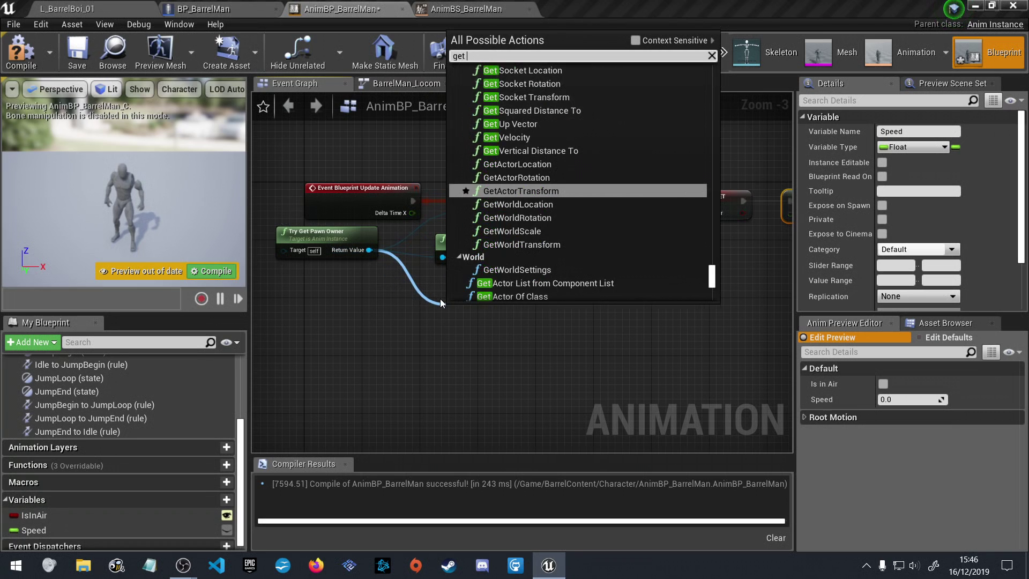
pyautogui.write('velo')
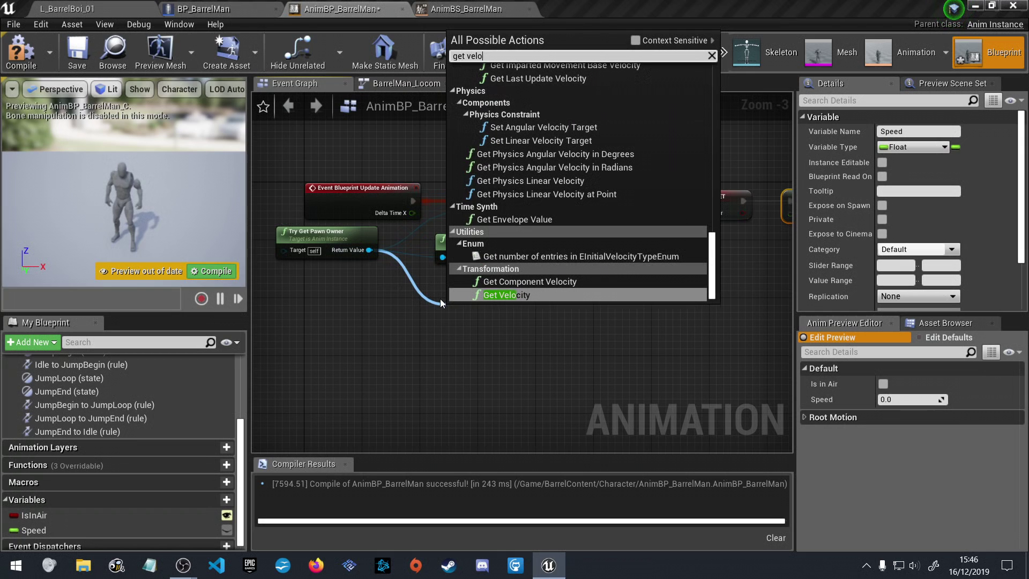
pyautogui.click(530, 295)
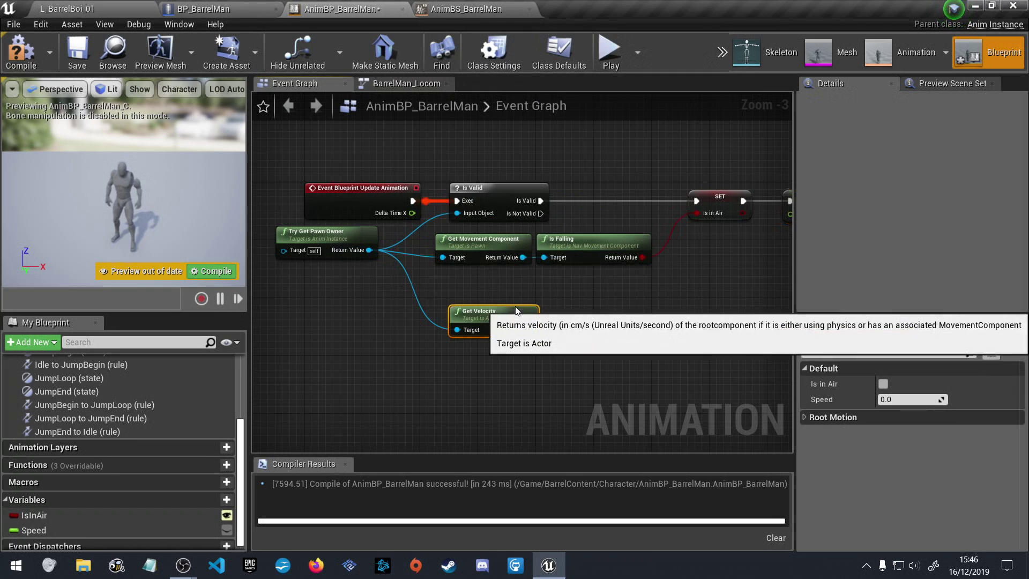
pyautogui.moveTo(512, 288); pyautogui.dragTo(510, 285)
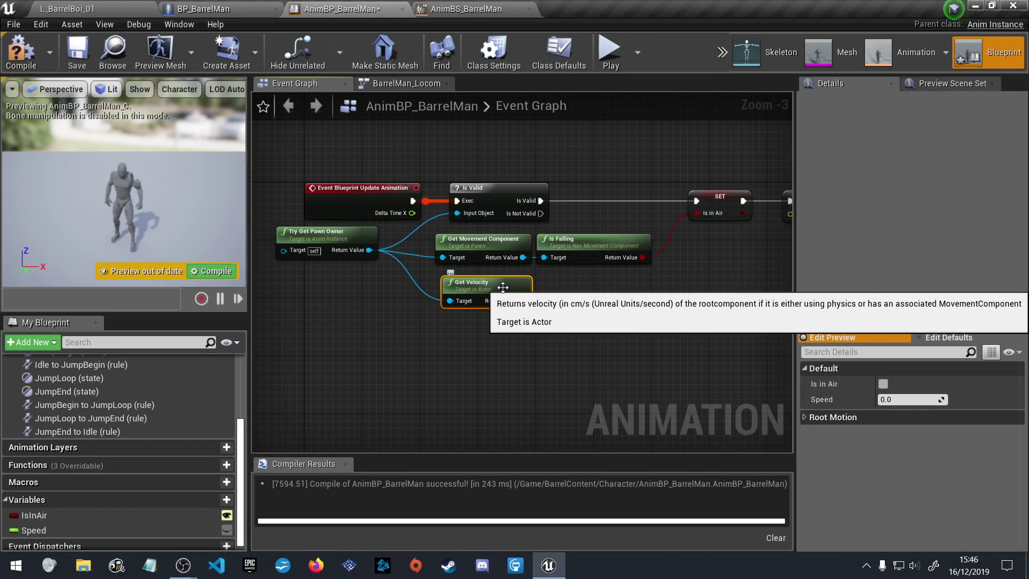
# Add a VectorLength node that takes Get Velocity's return value as its input
pyautogui.moveTo(556, 298); pyautogui.dragTo(556, 298)
pyautogui.write('vectorl')
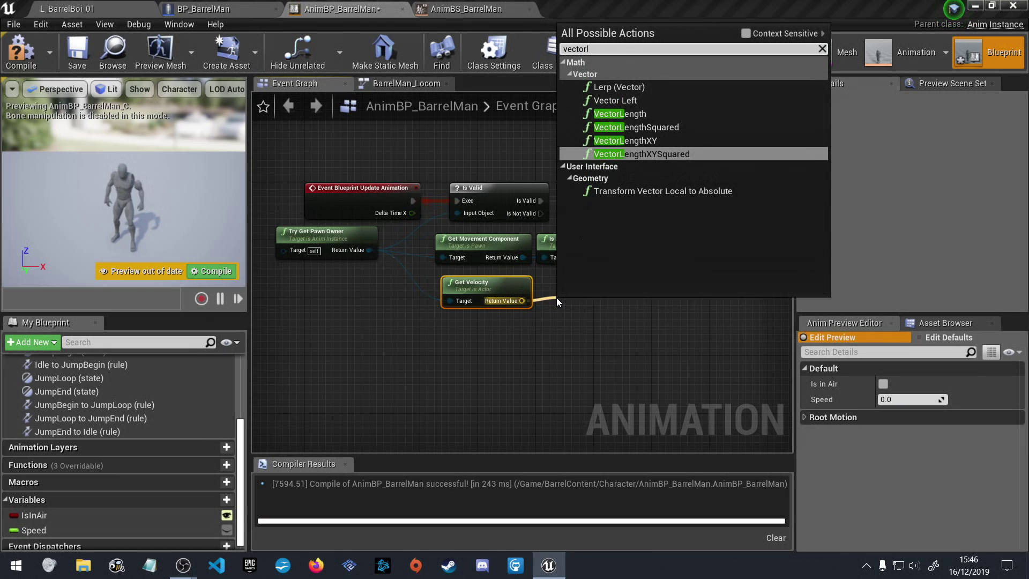
pyautogui.click(620, 113)
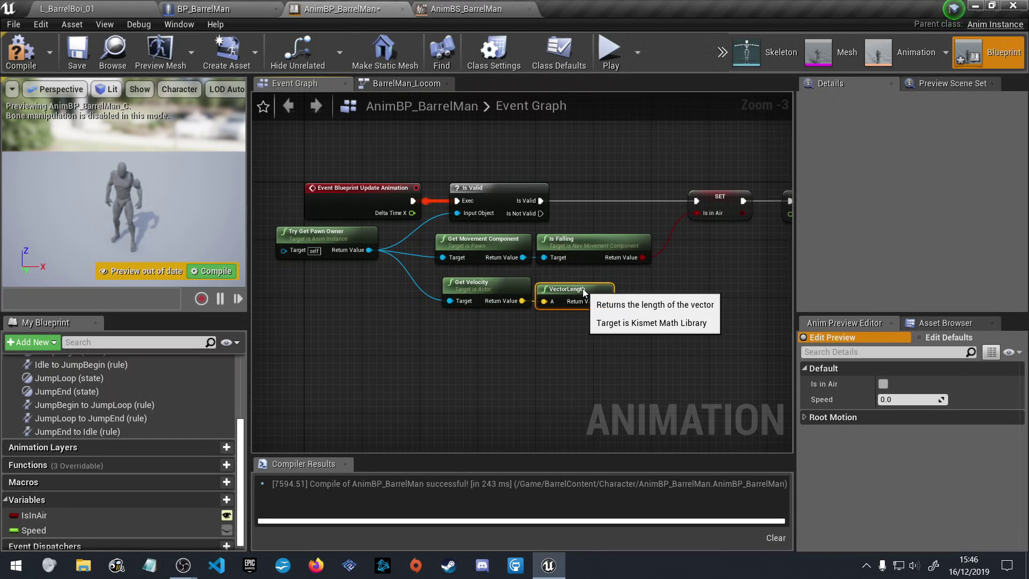
# Connect VectorLength's return value to the Set Speed node, route the wire through a lowered reroute node, and compile and save the blueprint
pyautogui.moveTo(634, 333); pyautogui.dragTo(471, 346, button='right')
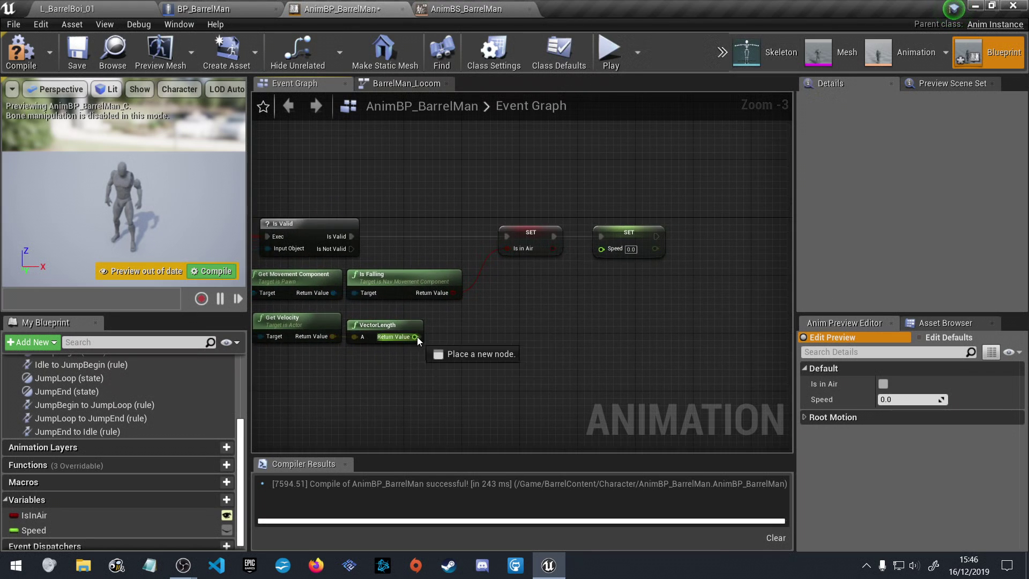
pyautogui.moveTo(590, 243); pyautogui.dragTo(601, 249)
pyautogui.doubleClick(524, 278)
pyautogui.moveTo(533, 284); pyautogui.dragTo(542, 339)
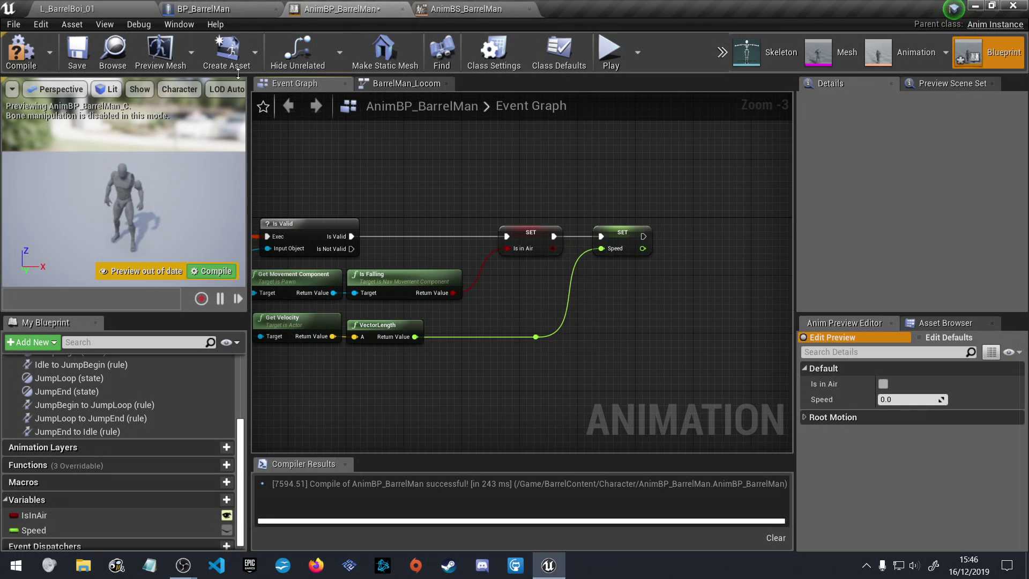
pyautogui.click(76, 46)
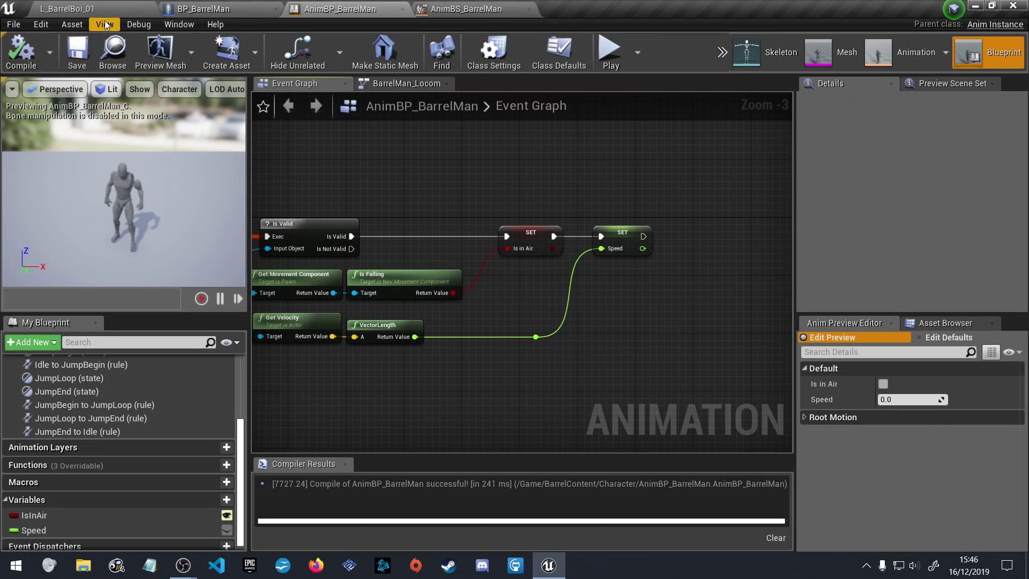
pyautogui.moveTo(446, 180); pyautogui.dragTo(647, 180, button='right')
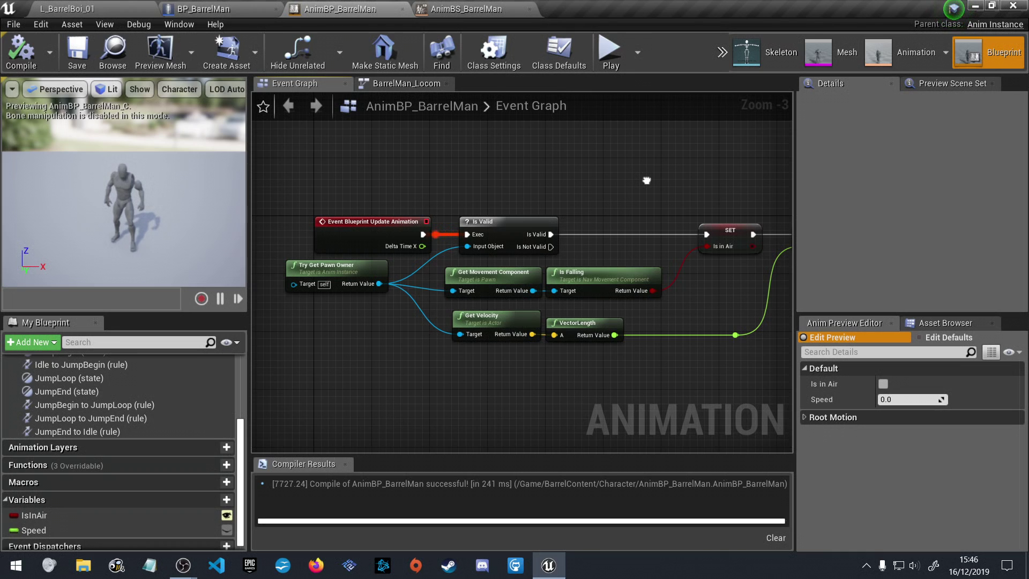
pyautogui.moveTo(646, 180); pyautogui.dragTo(632, 159, button='right')
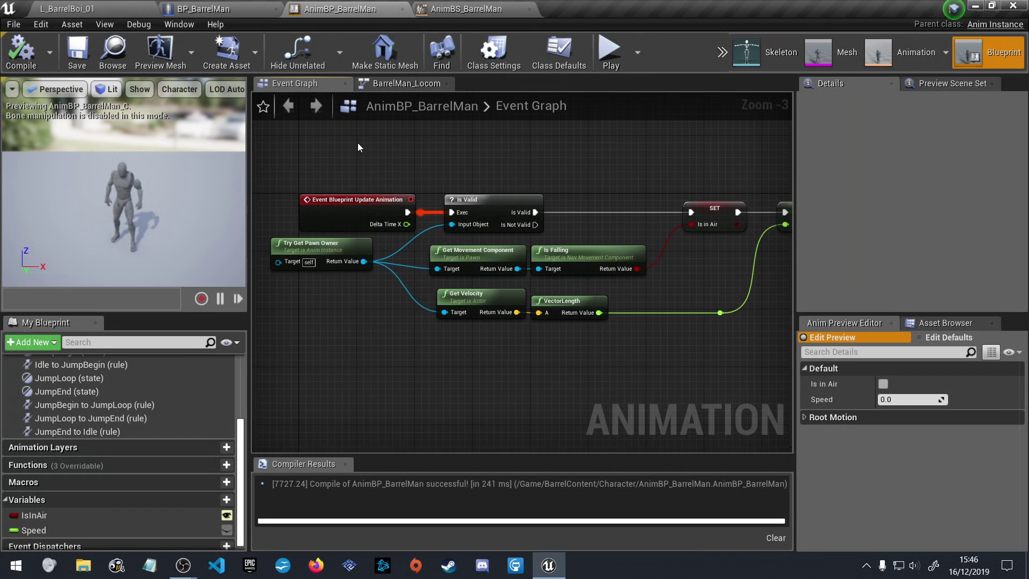
# Save the L_BarrelBoi_01 level and play it in the editor, running the character both ways to check the locomotion blend
pyautogui.click(106, 10)
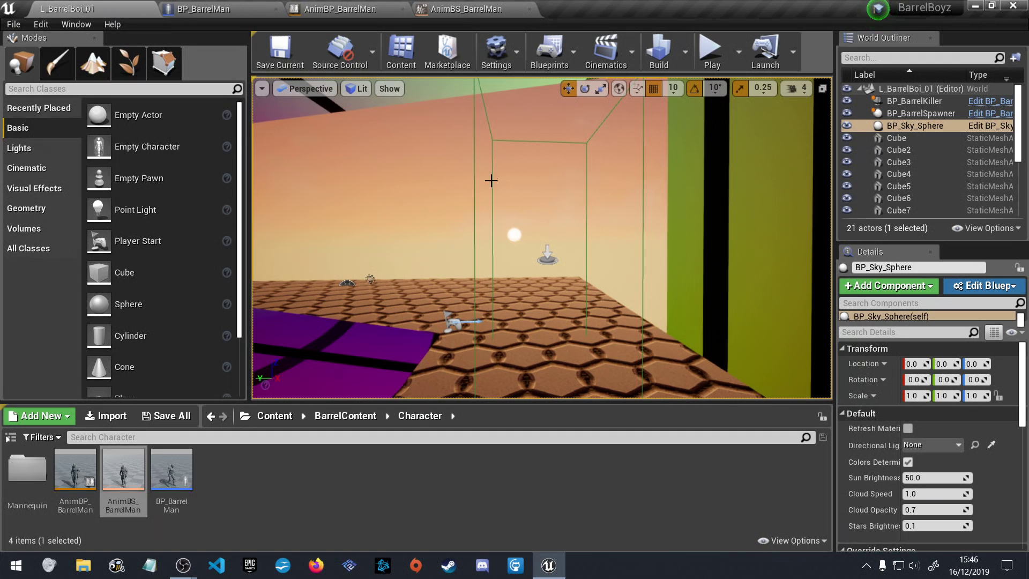
pyautogui.click(277, 60)
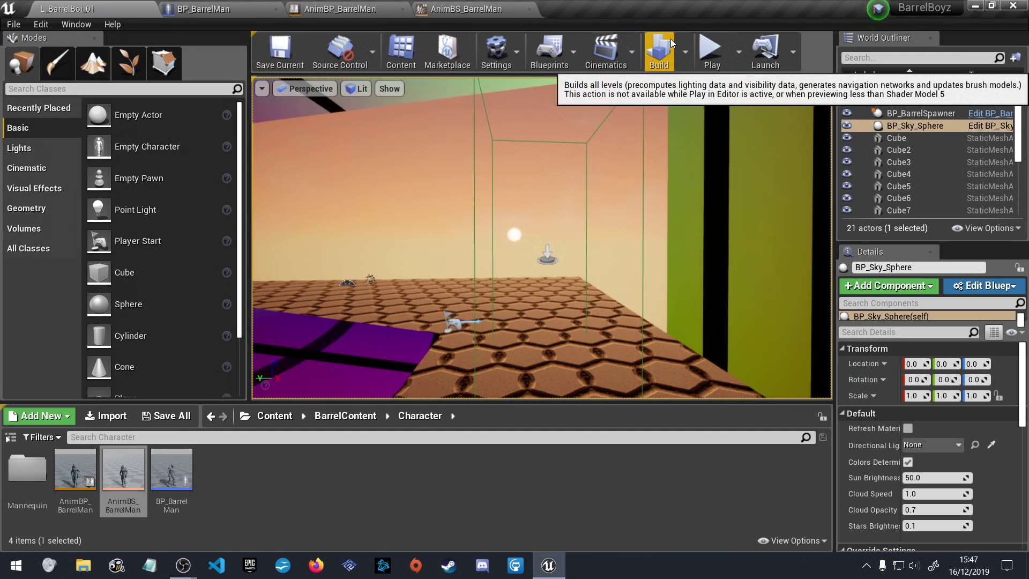
pyautogui.click(713, 48)
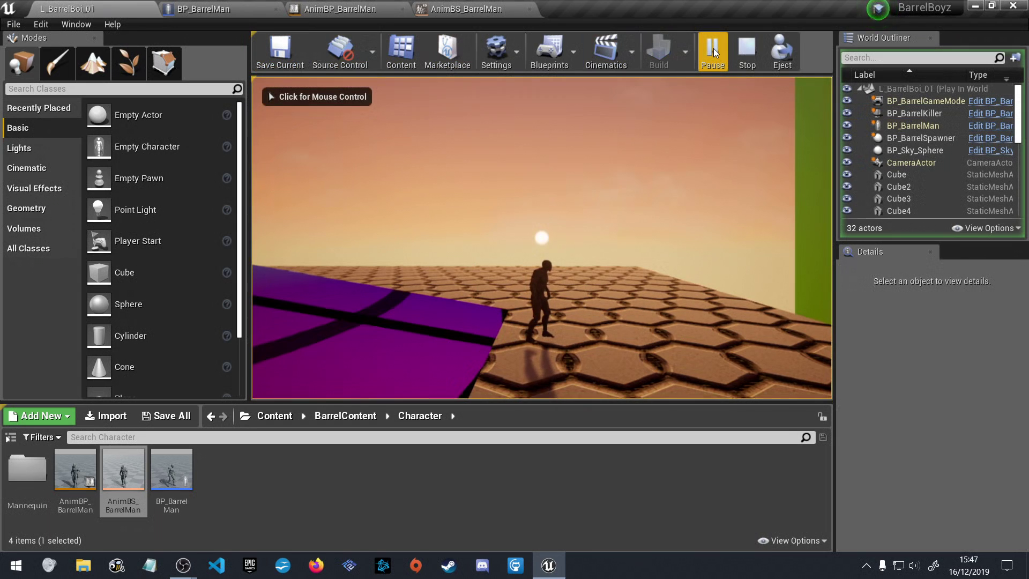
pyautogui.click(718, 181)
pyautogui.press('w')
pyautogui.press('d')
pyautogui.press('a')
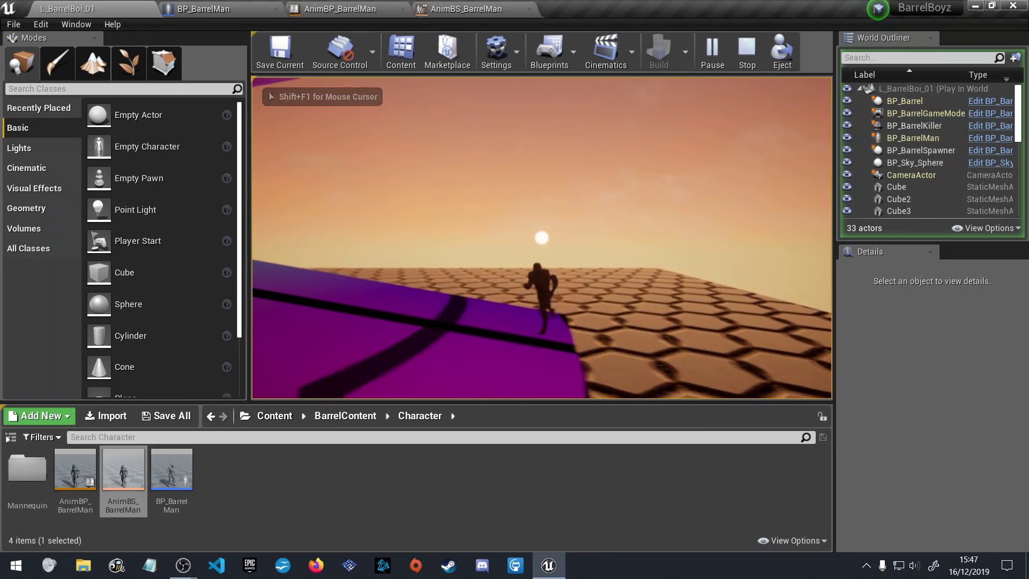
pyautogui.press('d')
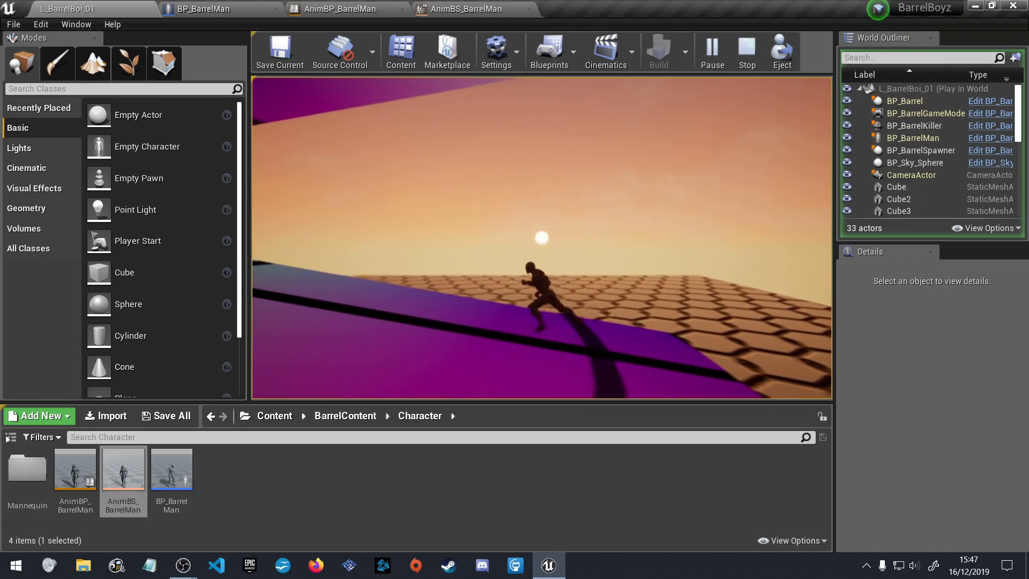
pyautogui.press('w')
pyautogui.press('d')
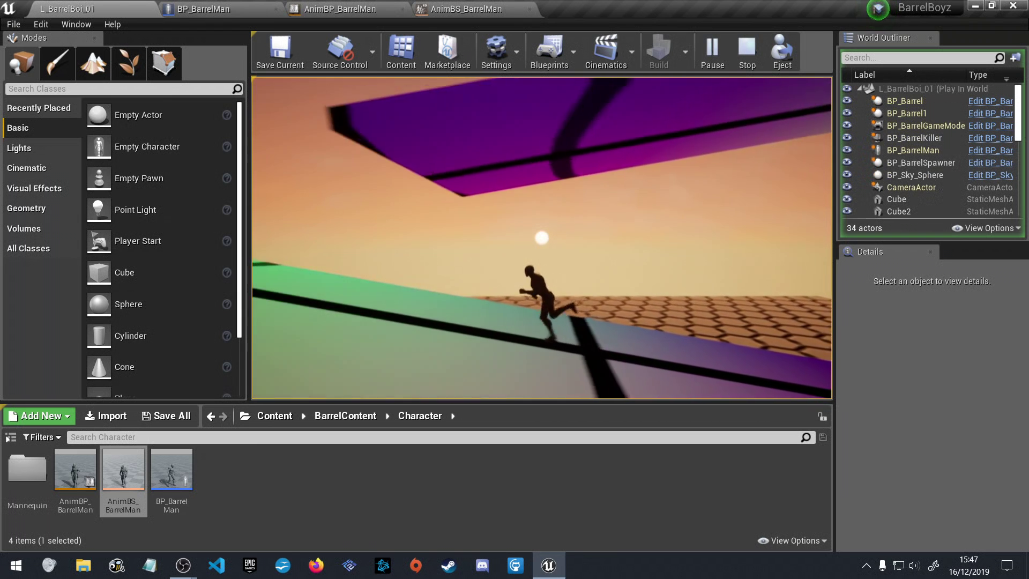
# Run and jump the character up the sloped platforms past the rolling barrels to check the run and jump animations
pyautogui.press('space')
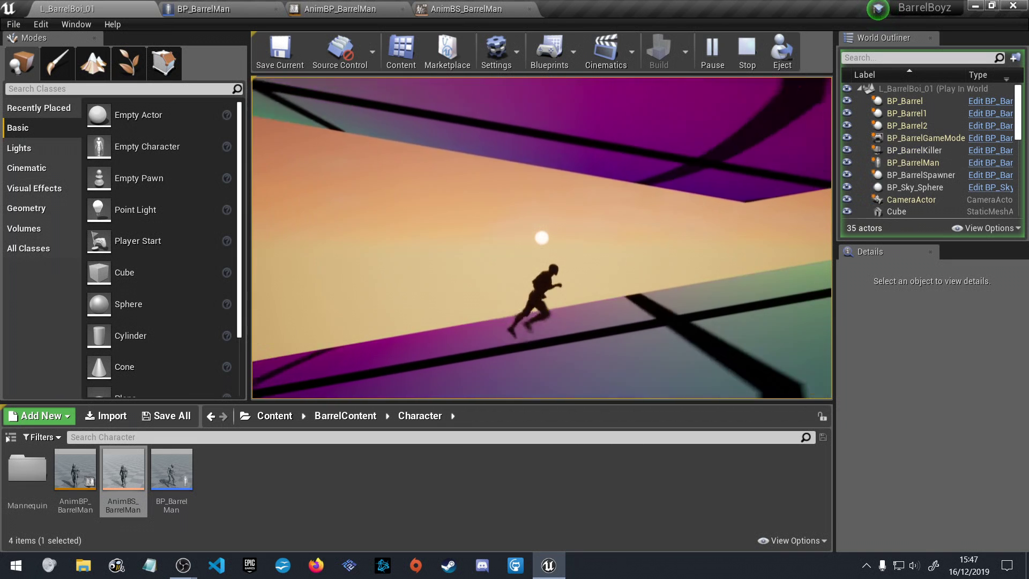
pyautogui.press('space')
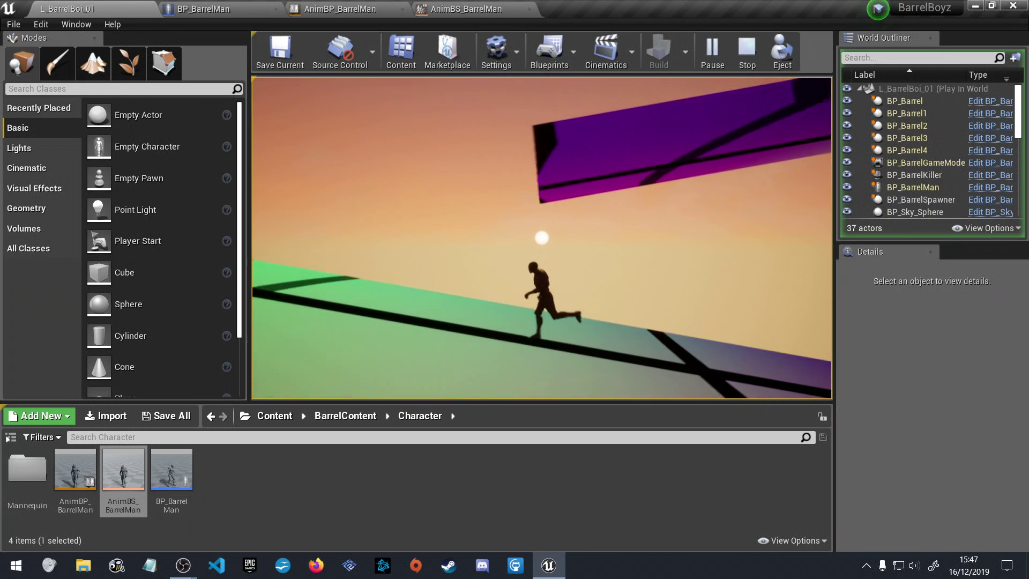
pyautogui.press('space')
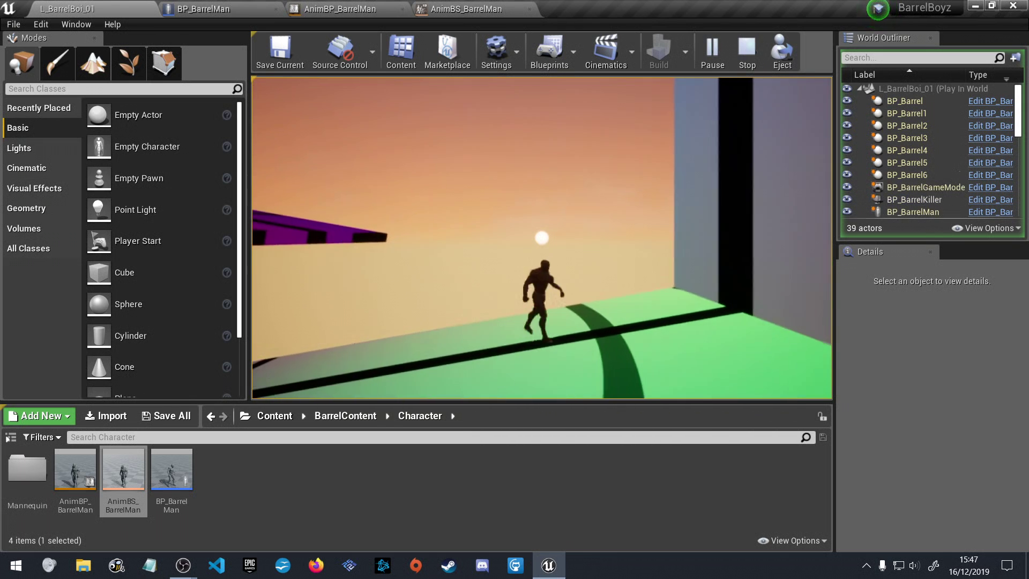
pyautogui.press('space')
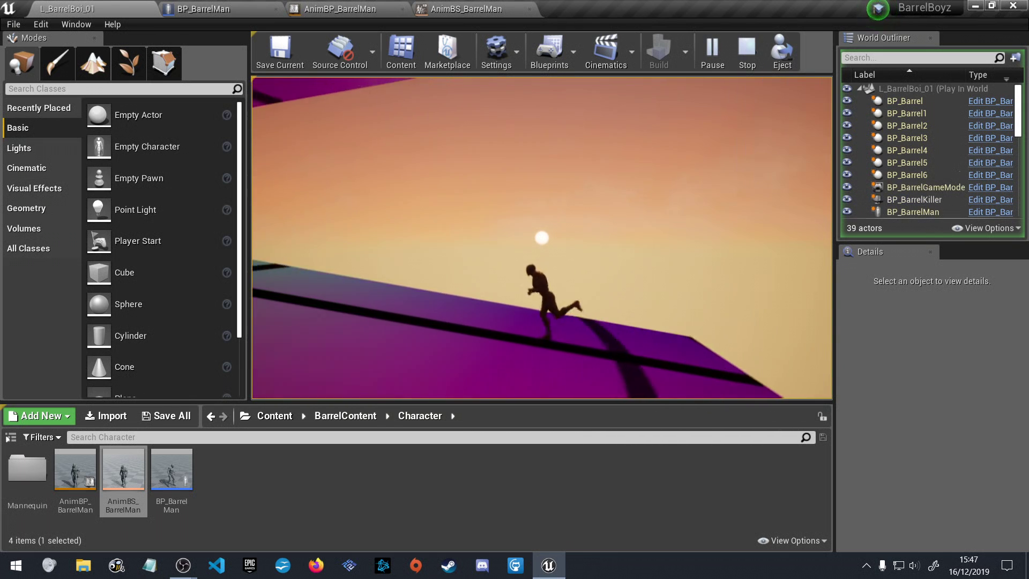
pyautogui.press('space')
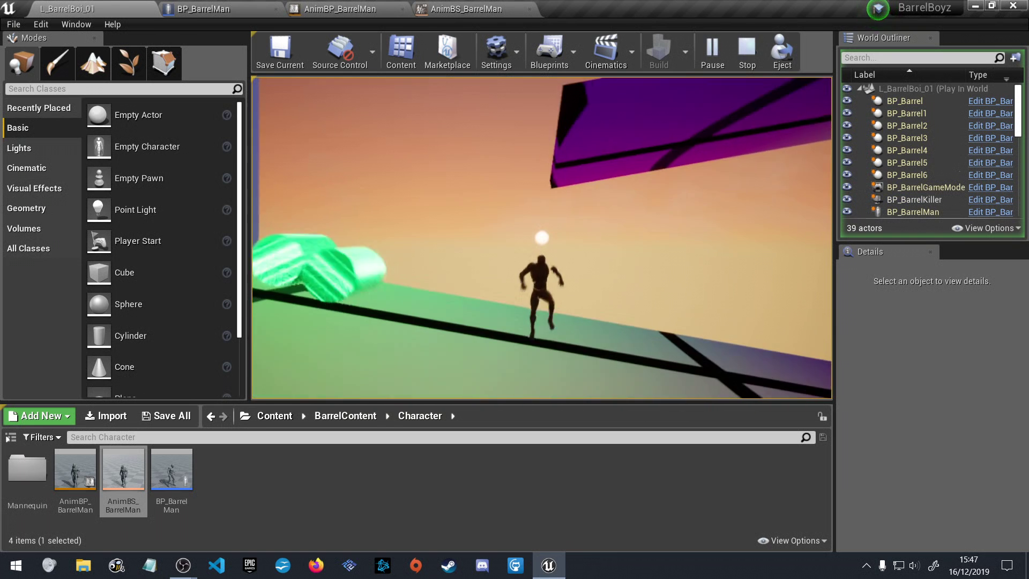
pyautogui.press('space')
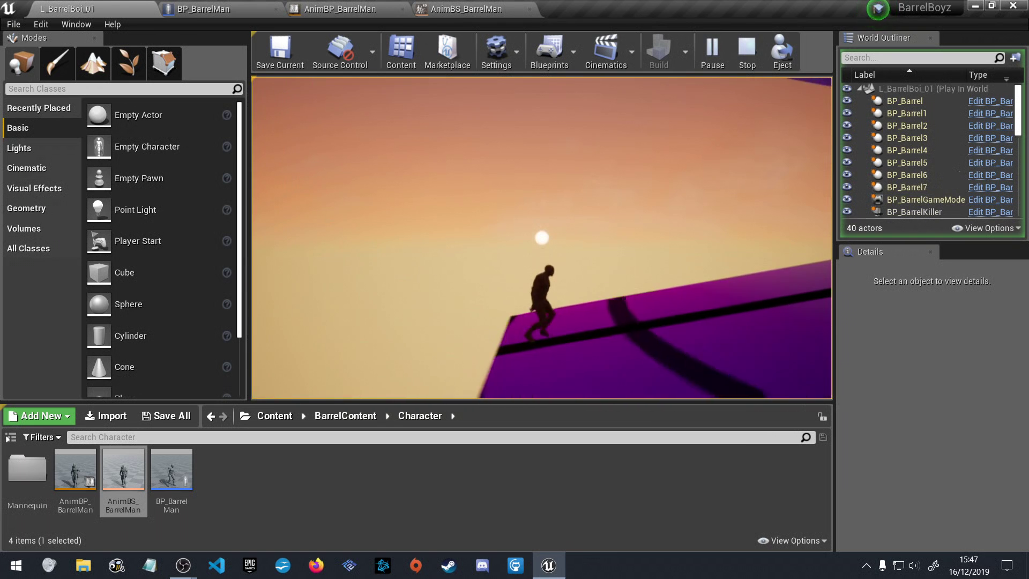
pyautogui.press('space')
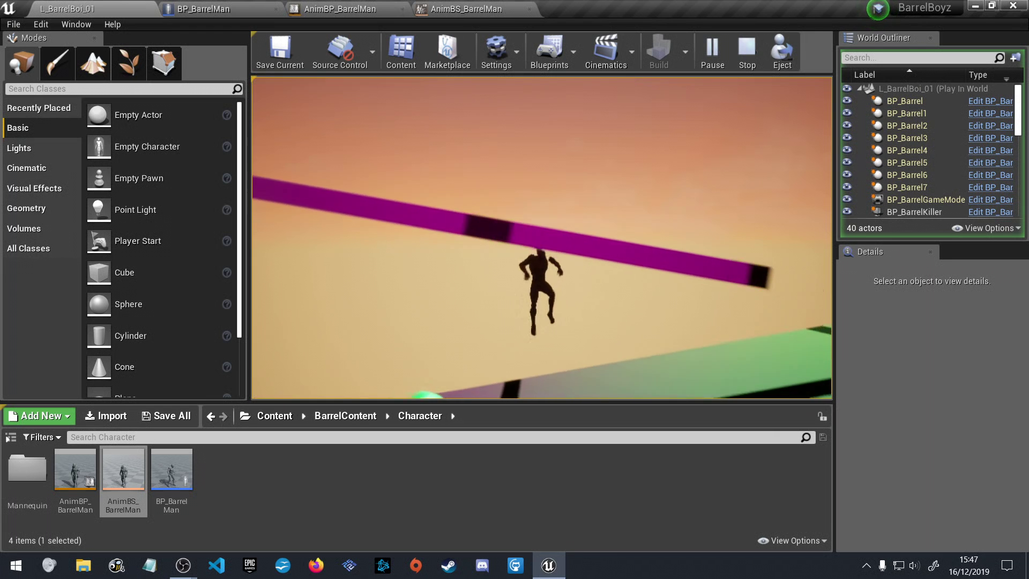
pyautogui.press('space')
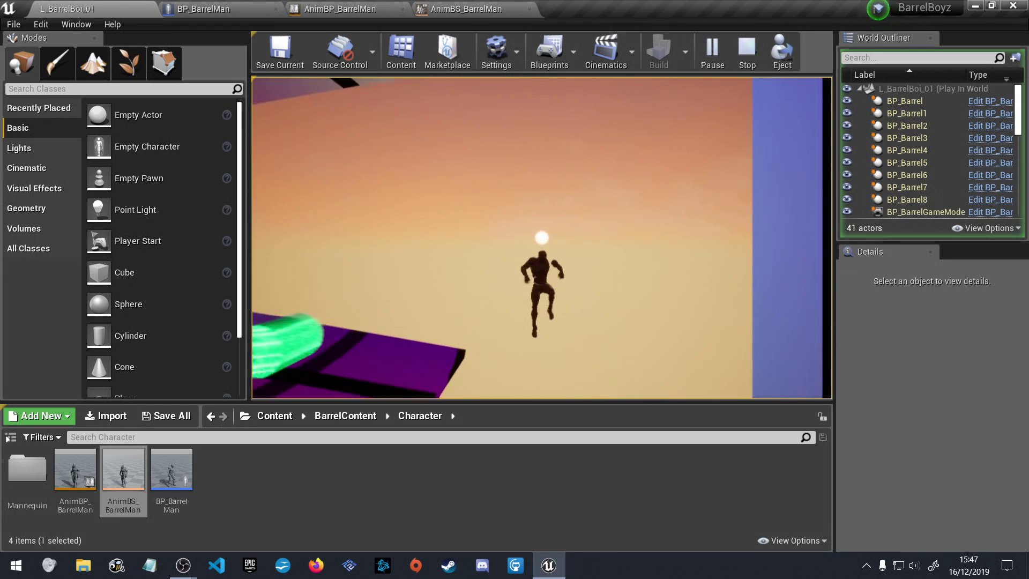
pyautogui.press('space')
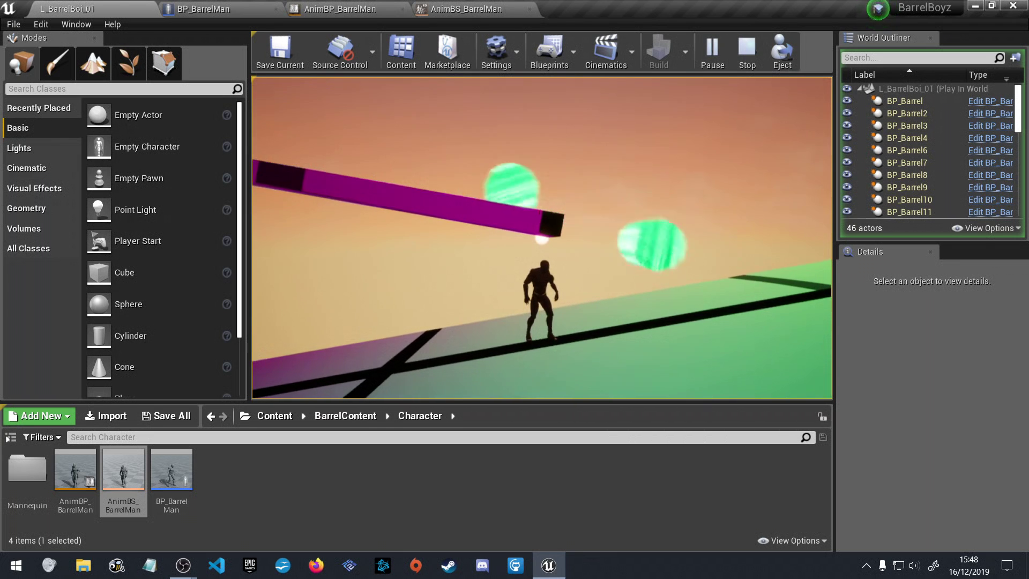
pyautogui.press('space')
pyautogui.press('a')
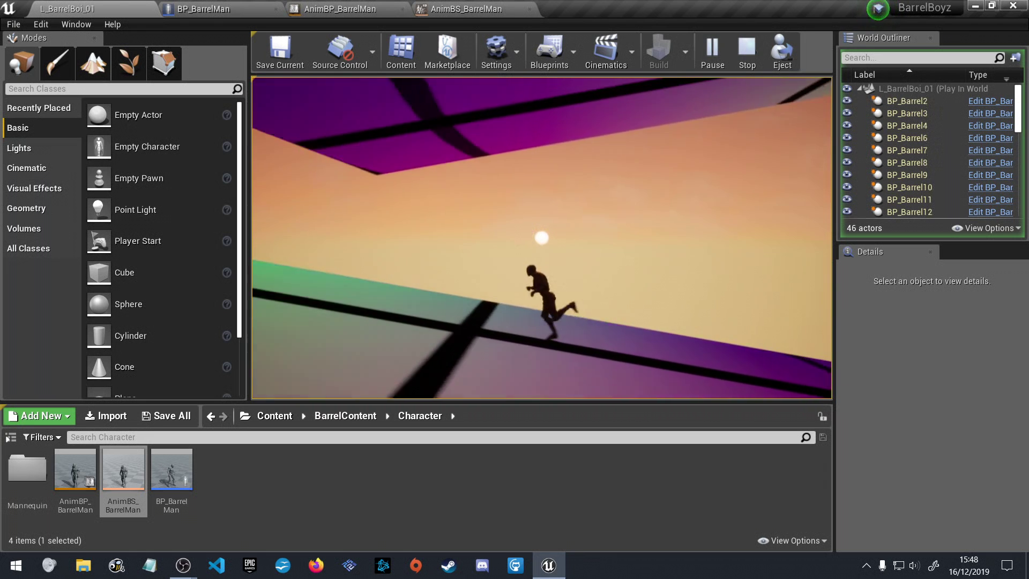
pyautogui.press('space')
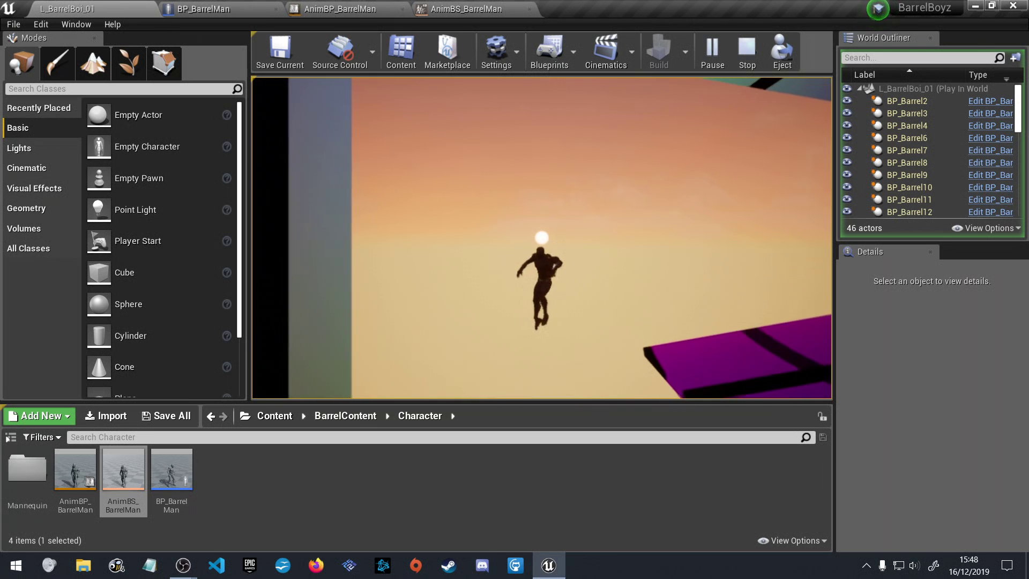
pyautogui.press('space')
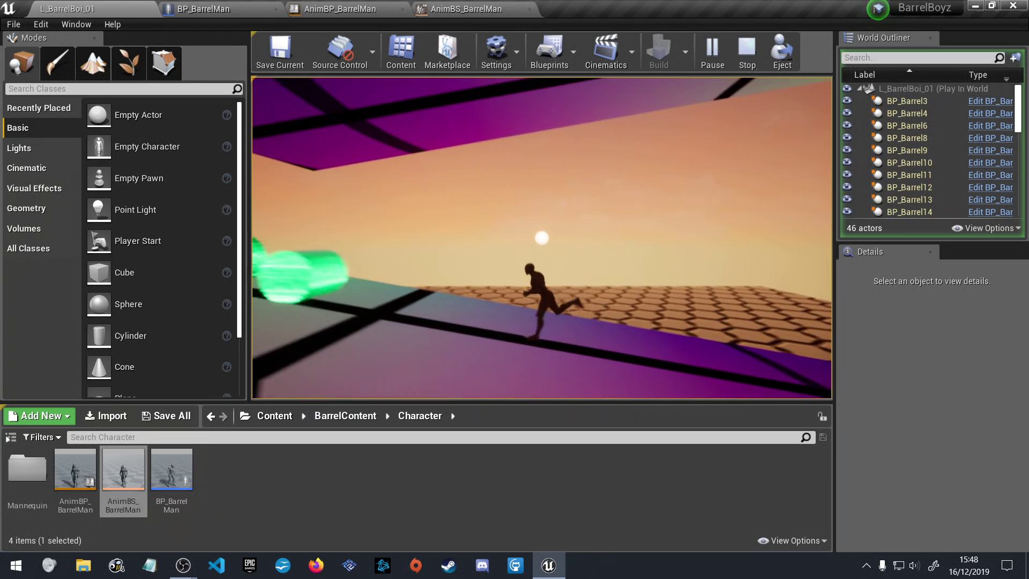
pyautogui.press('space')
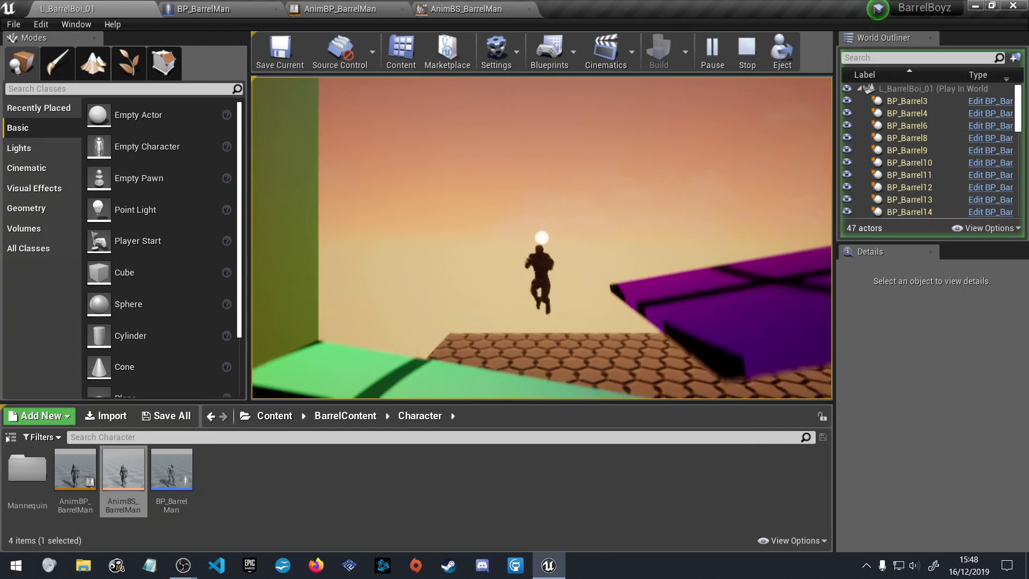
pyautogui.press('d')
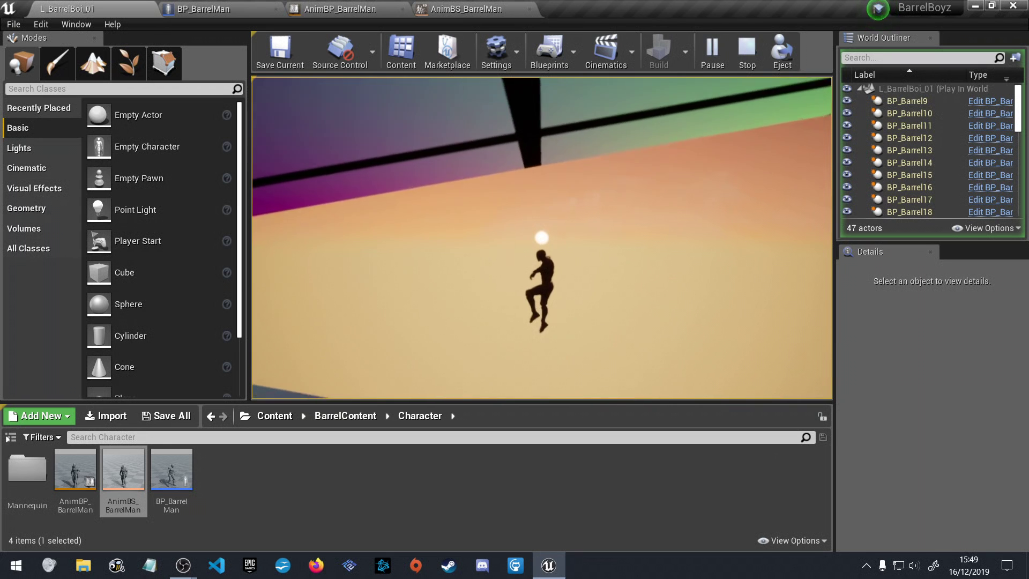
pyautogui.press('space')
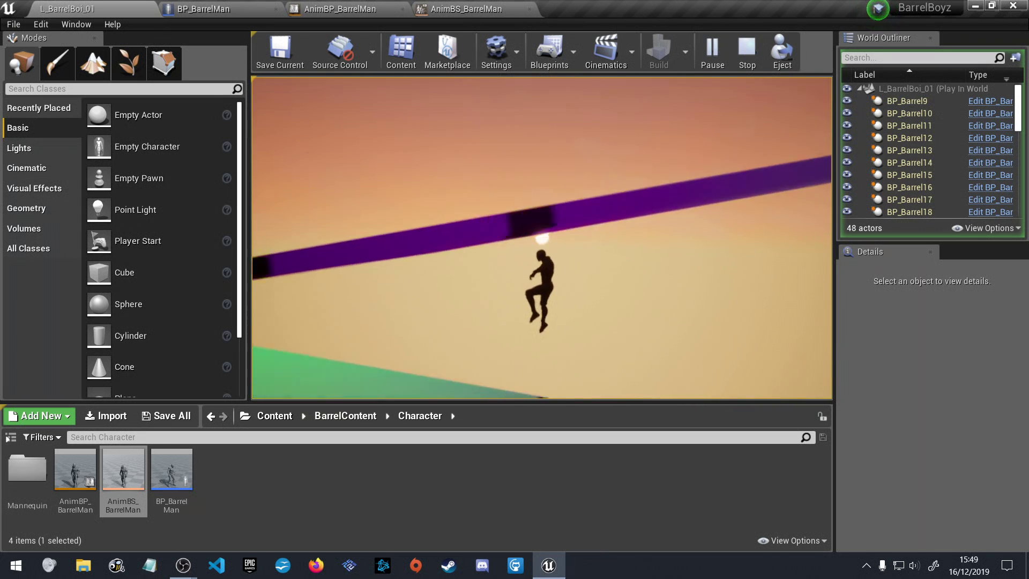
pyautogui.press('d')
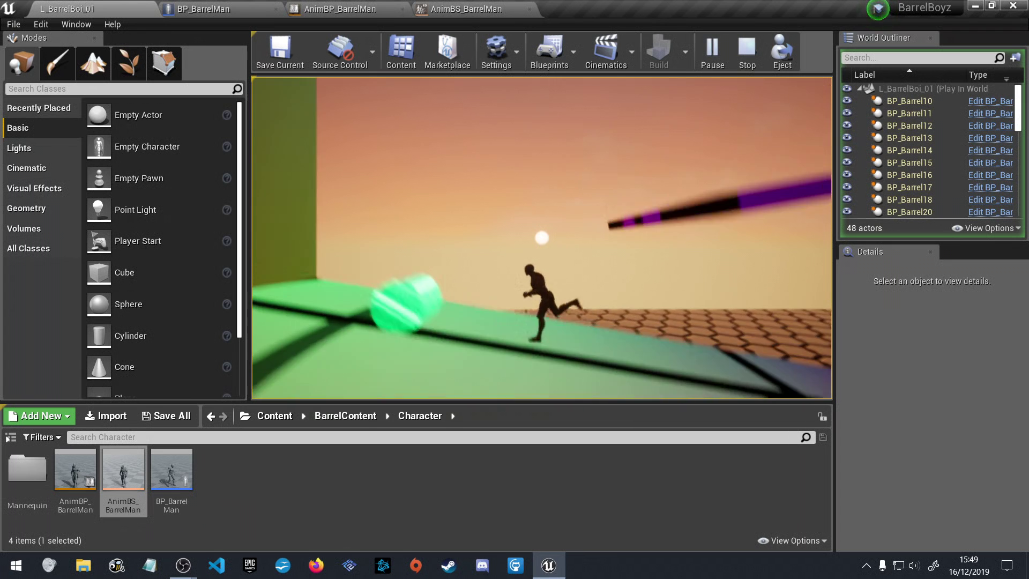
pyautogui.press('d')
pyautogui.press('space')
pyautogui.press('space')
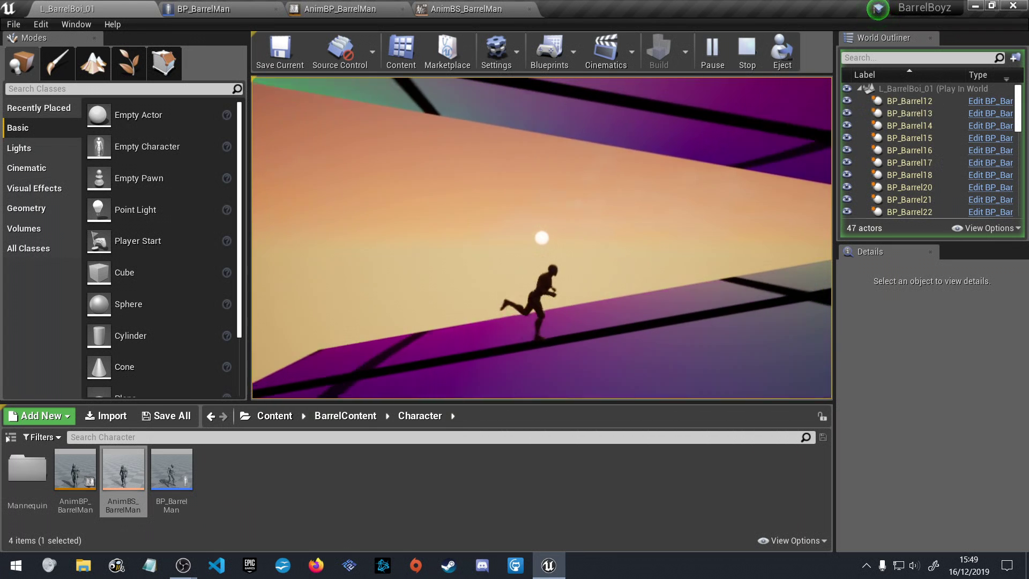
# Play-test the run and jump animations by climbing the remaining sloped platforms past the barrels and over the end wall, and stop the session
pyautogui.press('space')
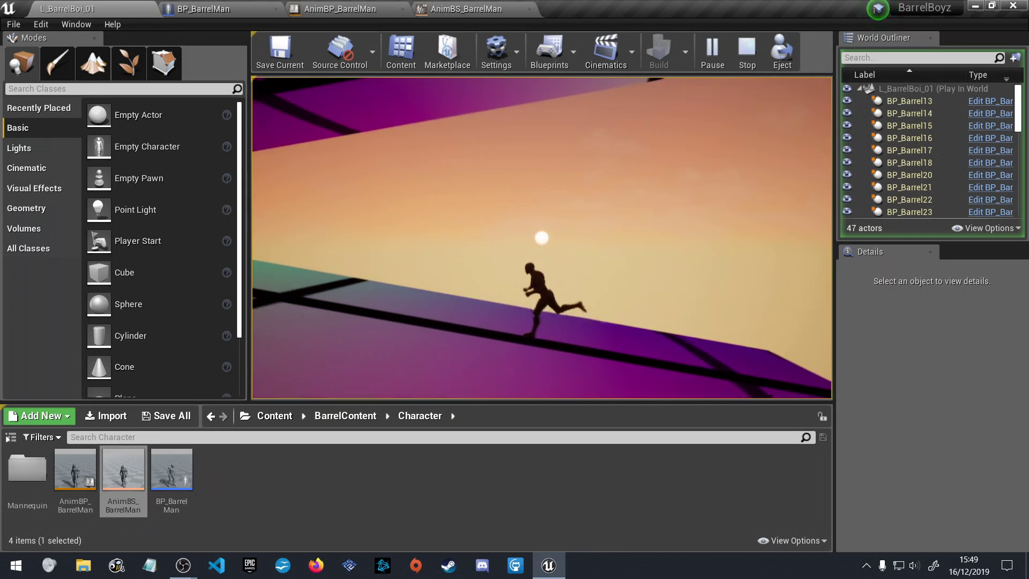
pyautogui.press('space')
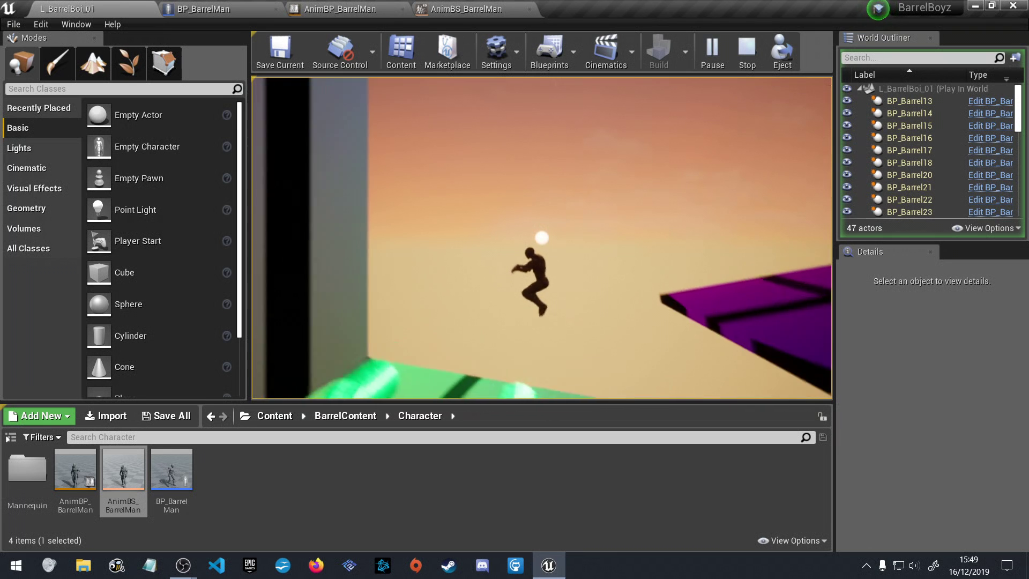
pyautogui.press('space')
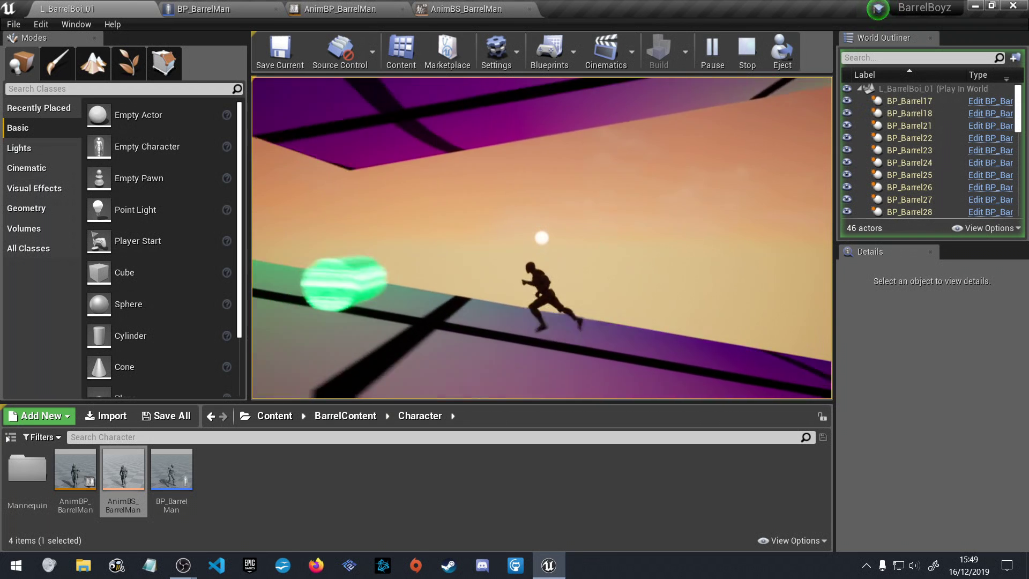
pyautogui.press('space')
pyautogui.press('space')
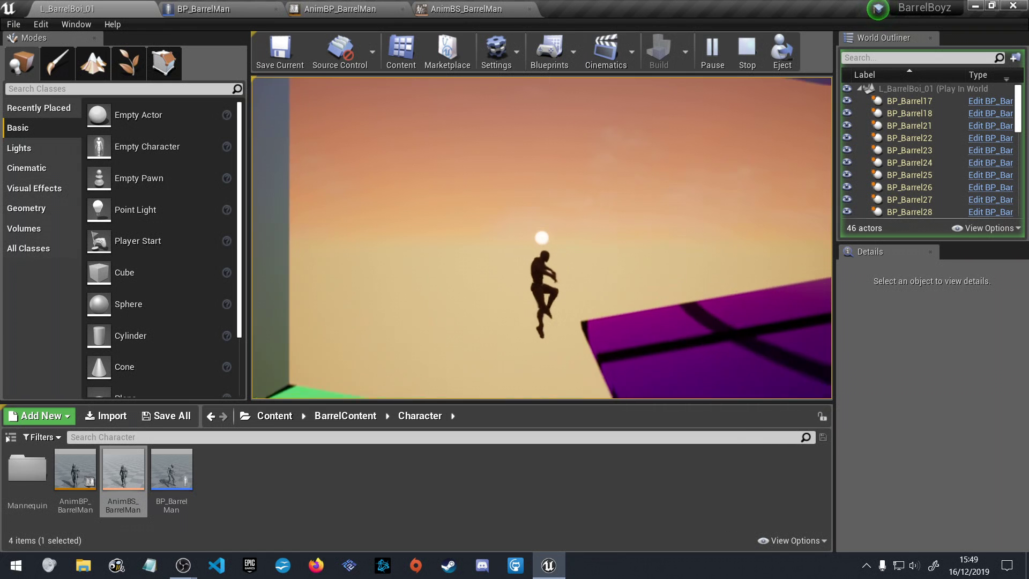
pyautogui.press('space')
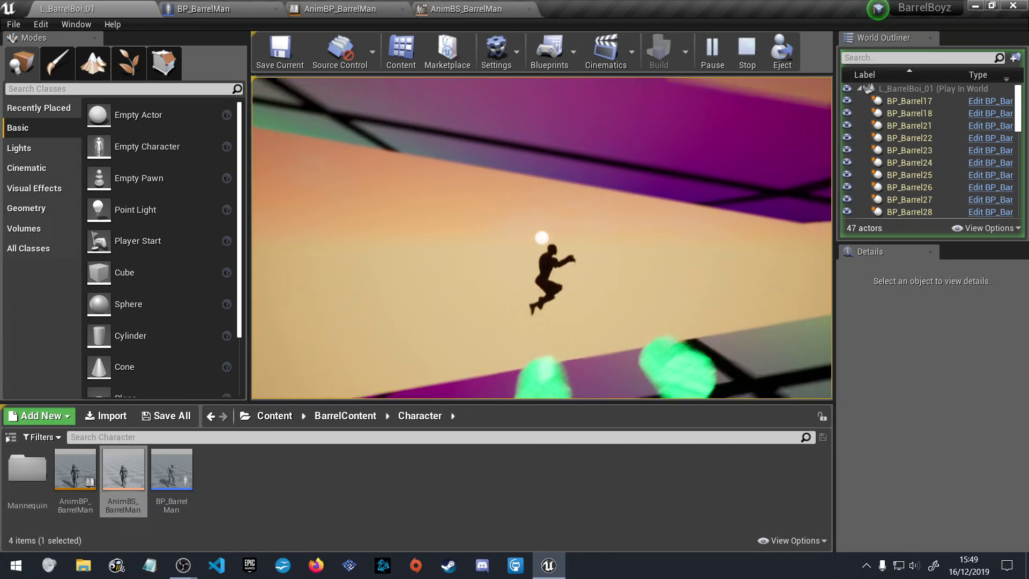
pyautogui.press('space')
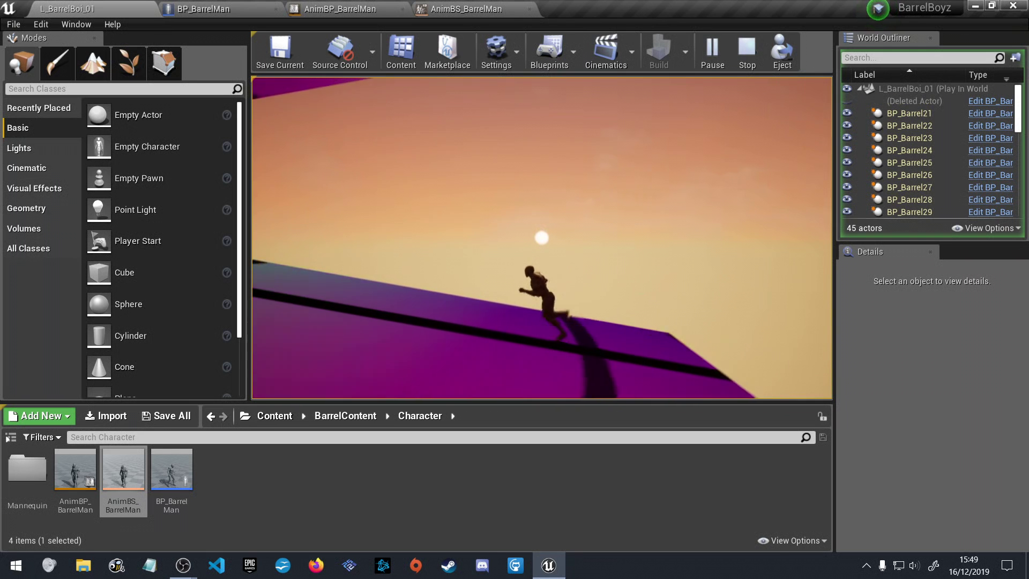
pyautogui.press('space')
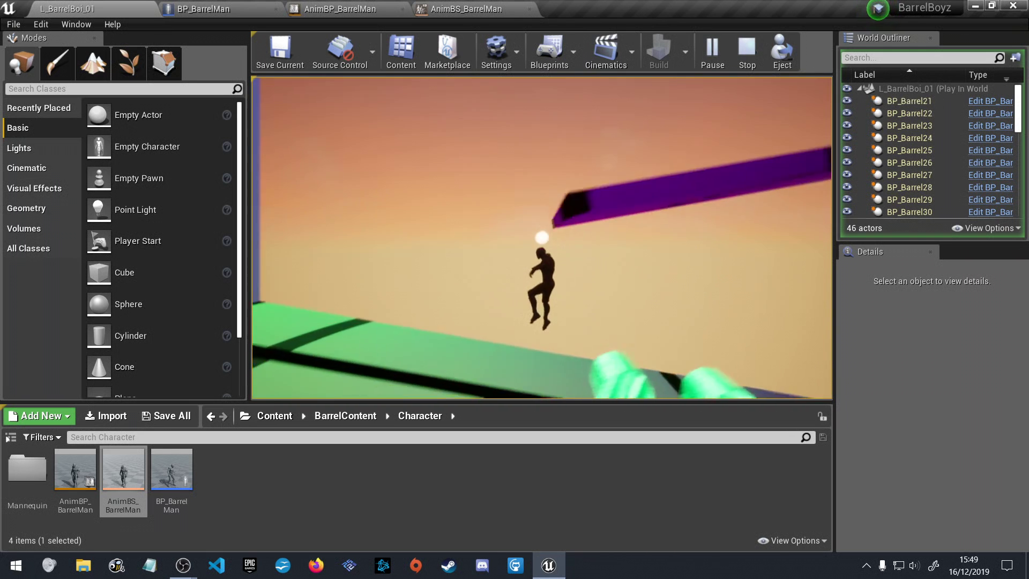
pyautogui.press('space')
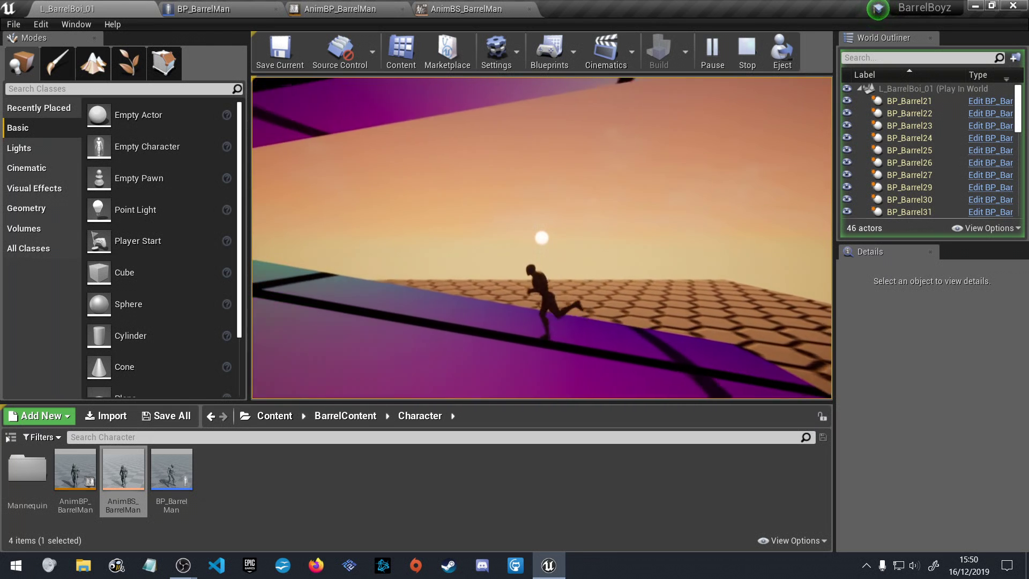
pyautogui.press('space')
pyautogui.press('space')
pyautogui.press('space')
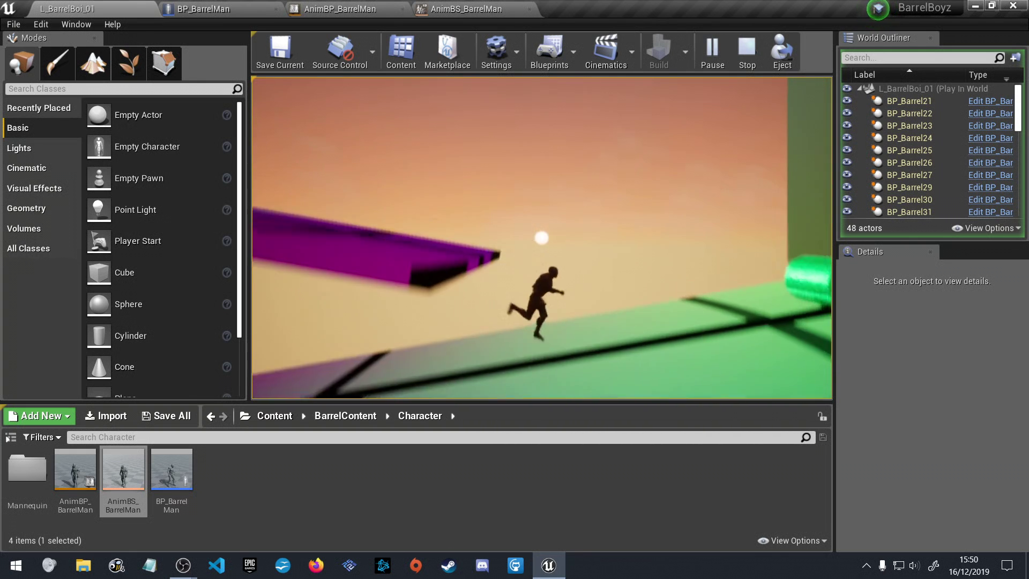
pyautogui.press('space')
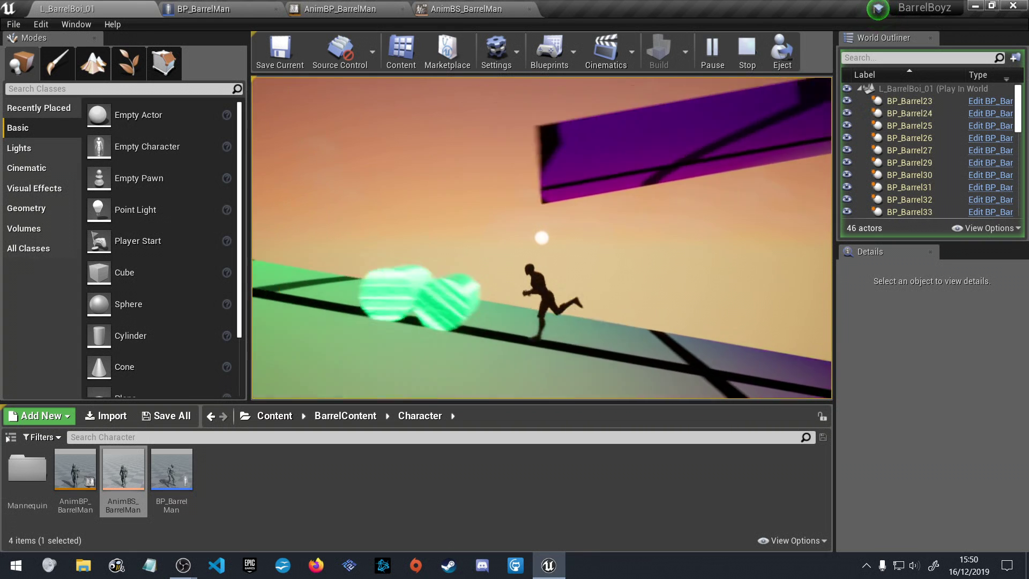
pyautogui.press('space')
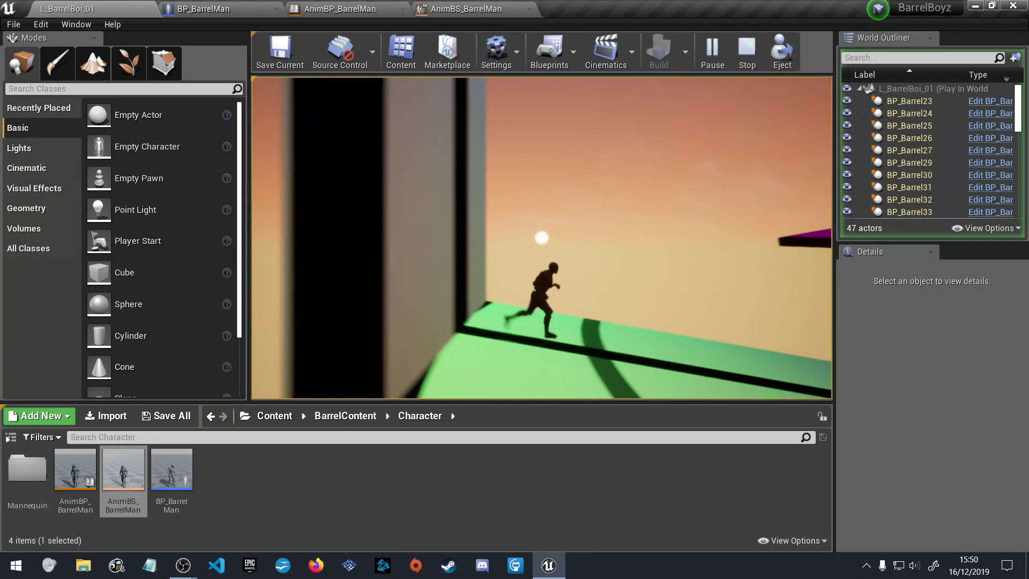
pyautogui.press('space')
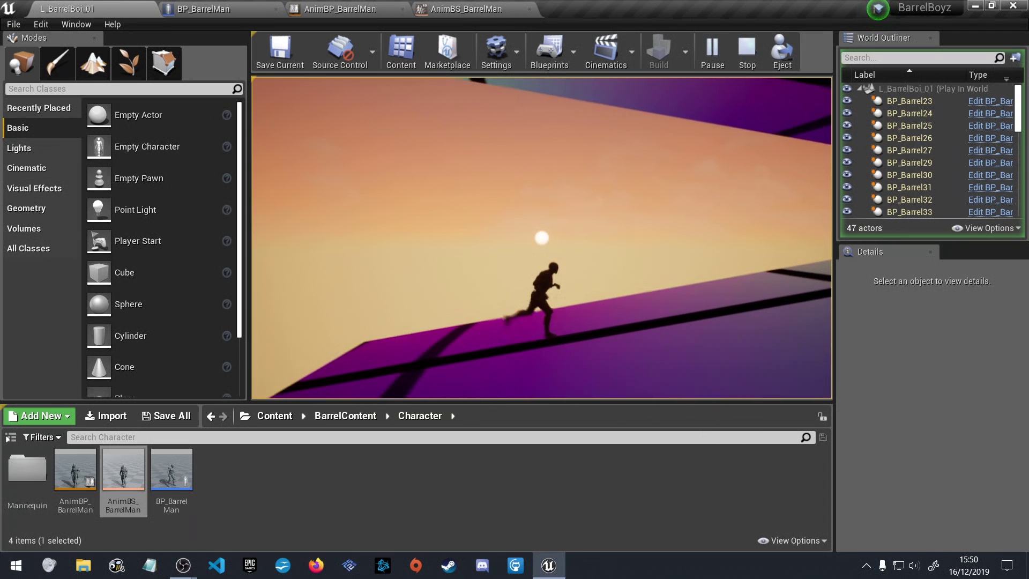
pyautogui.press('space')
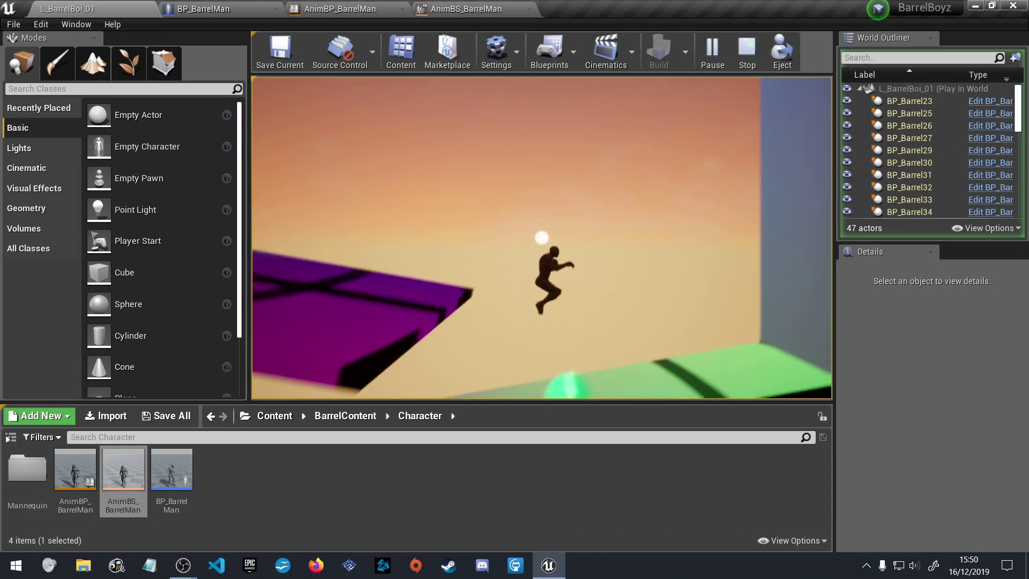
pyautogui.press('space')
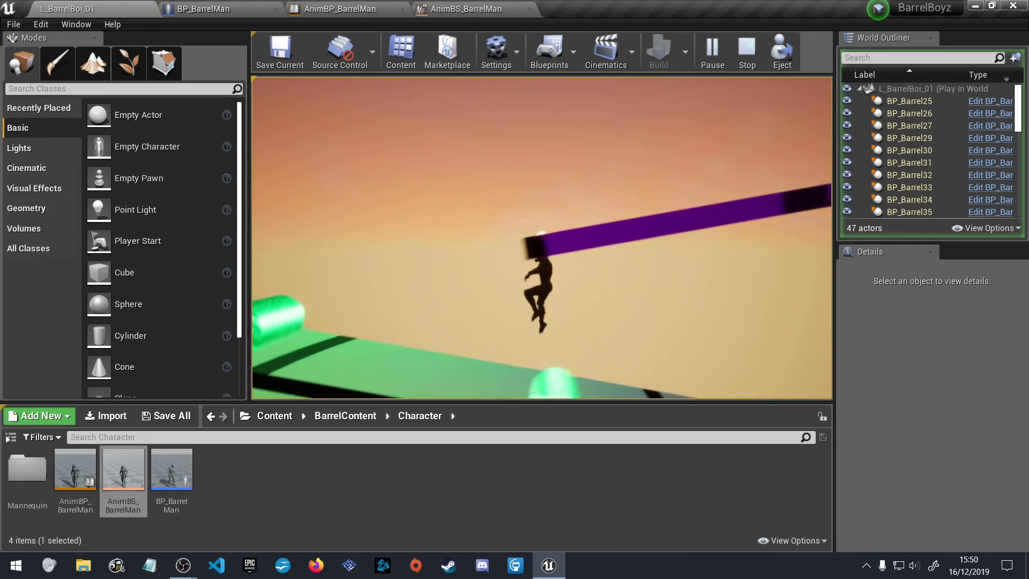
pyautogui.press('space')
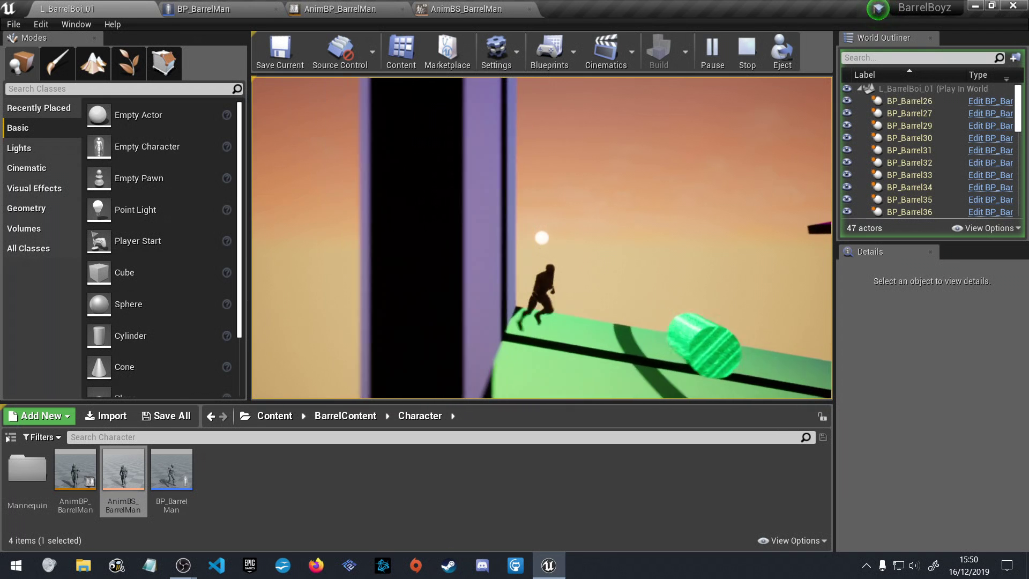
pyautogui.press('space')
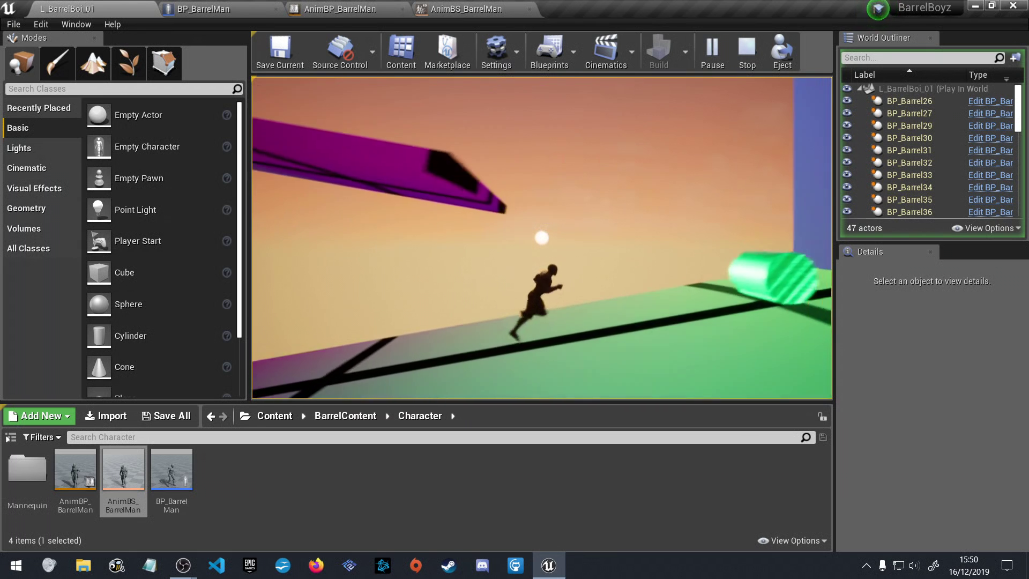
pyautogui.press('space')
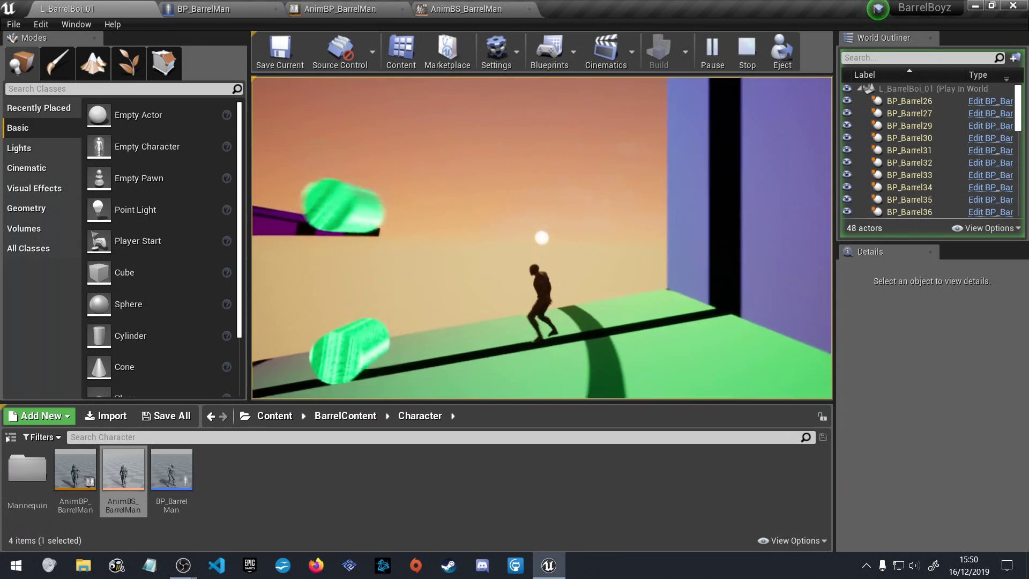
pyautogui.press('space')
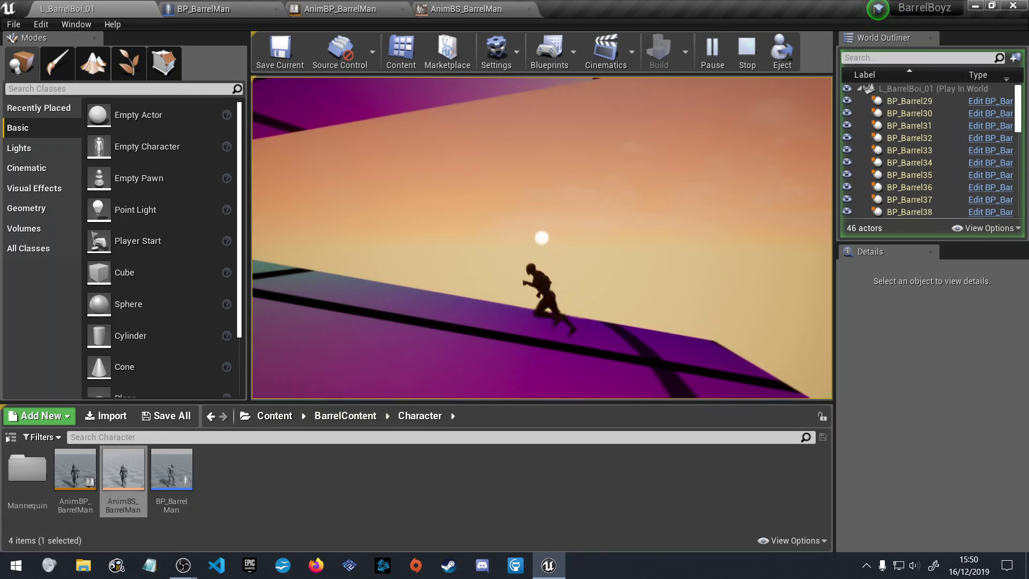
pyautogui.press('space')
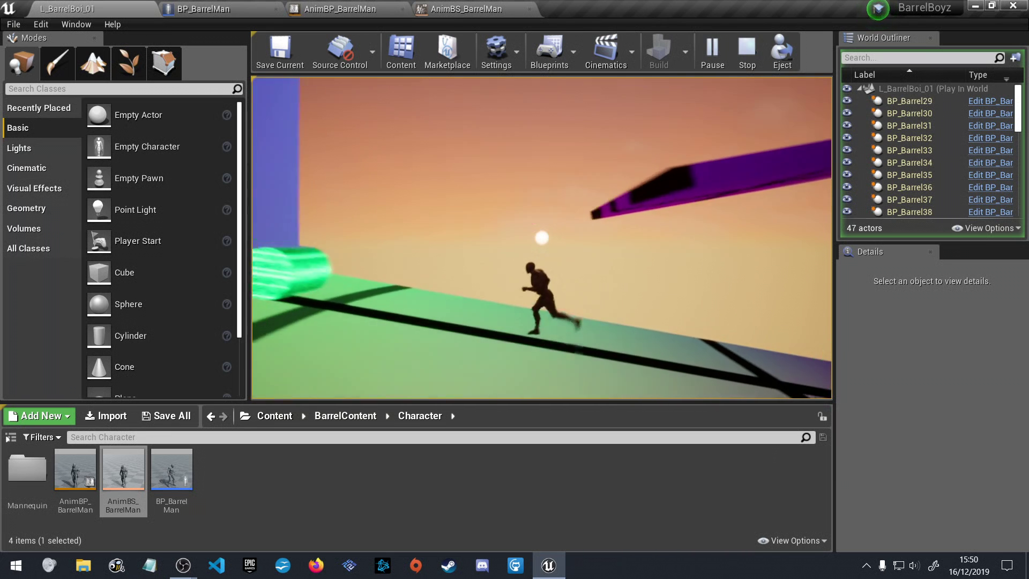
pyautogui.press('space')
pyautogui.press('space')
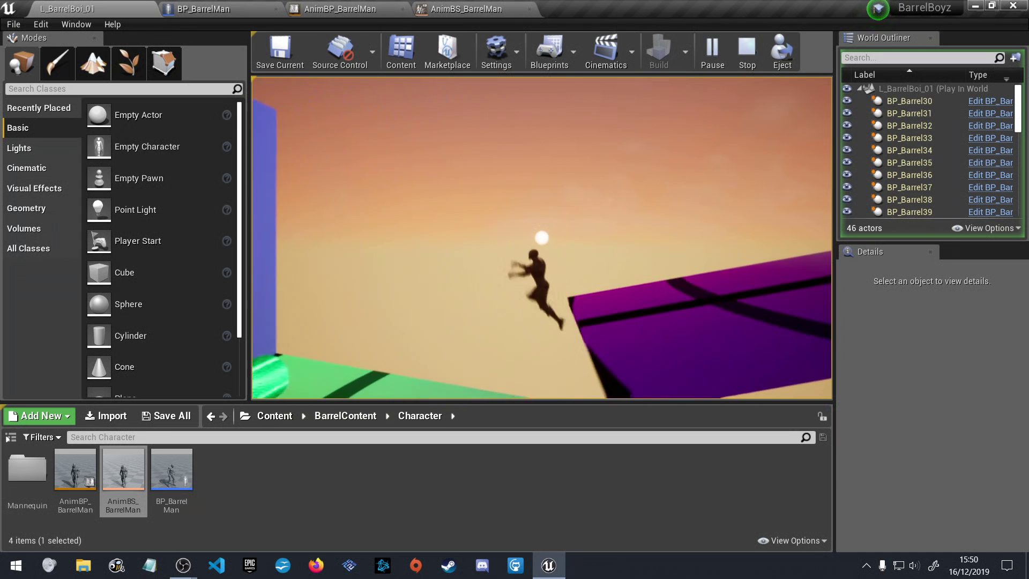
pyautogui.press('space')
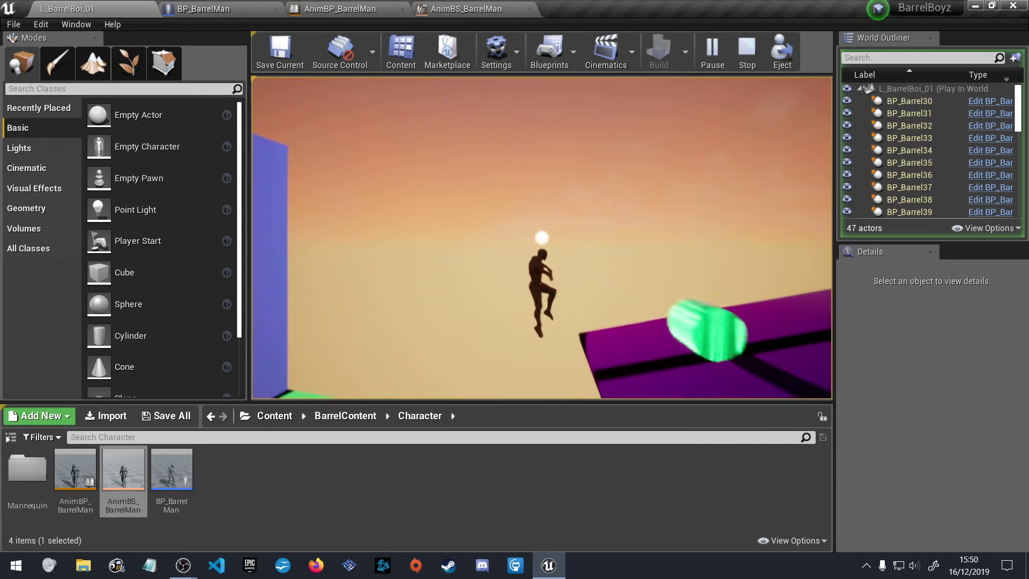
pyautogui.press('space')
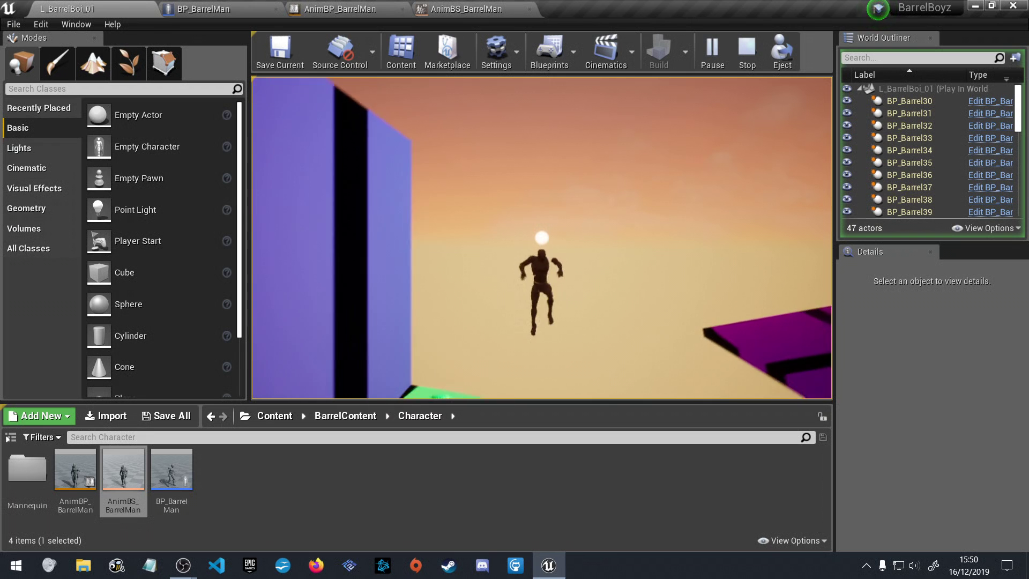
pyautogui.press('space')
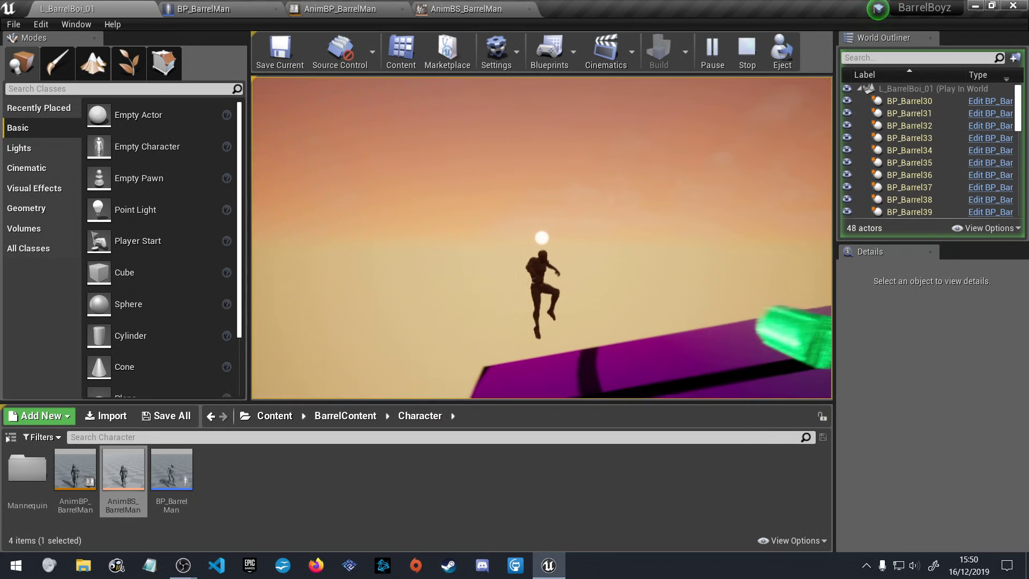
pyautogui.press('space')
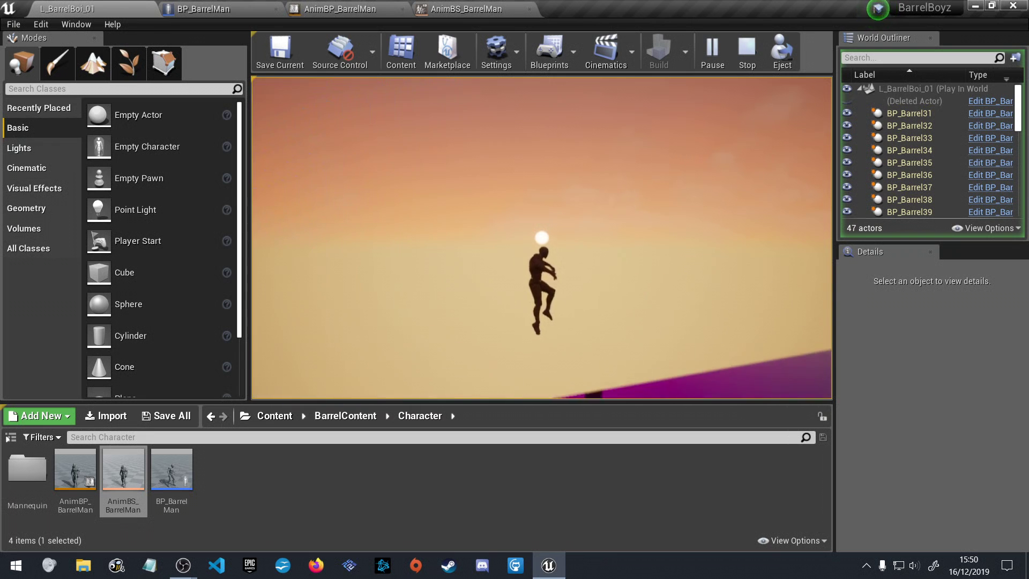
pyautogui.press('space')
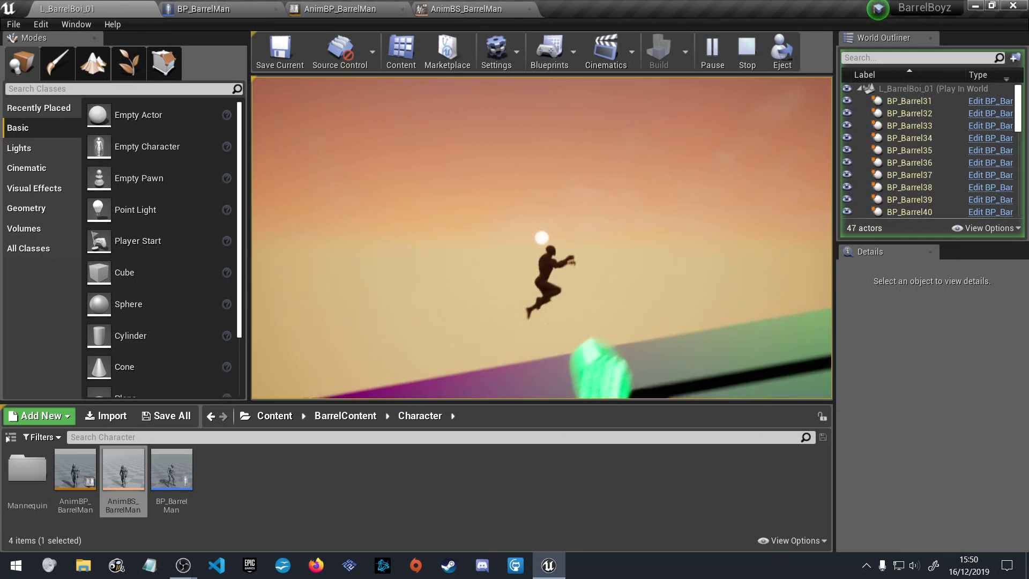
pyautogui.press('space')
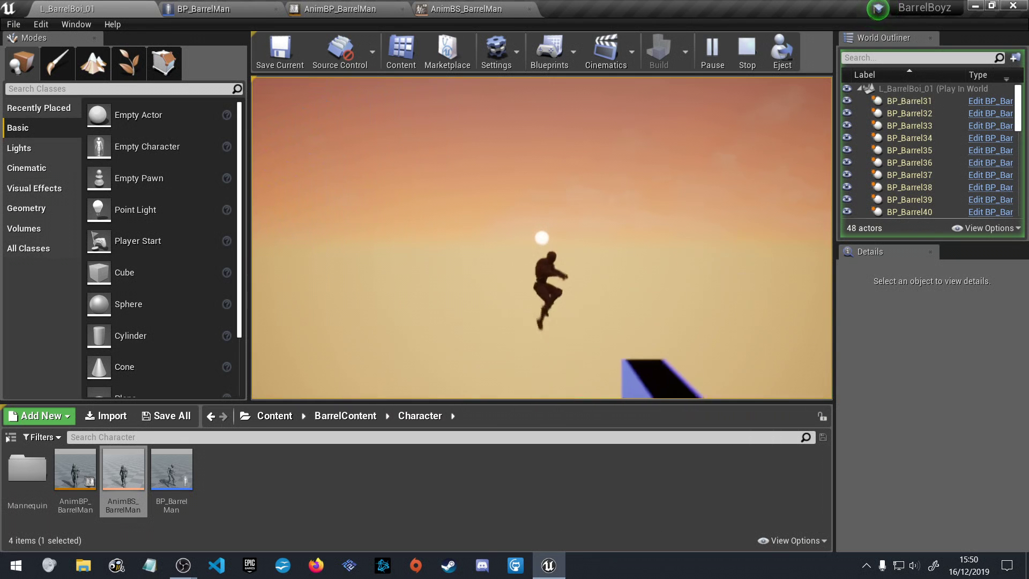
pyautogui.press('space')
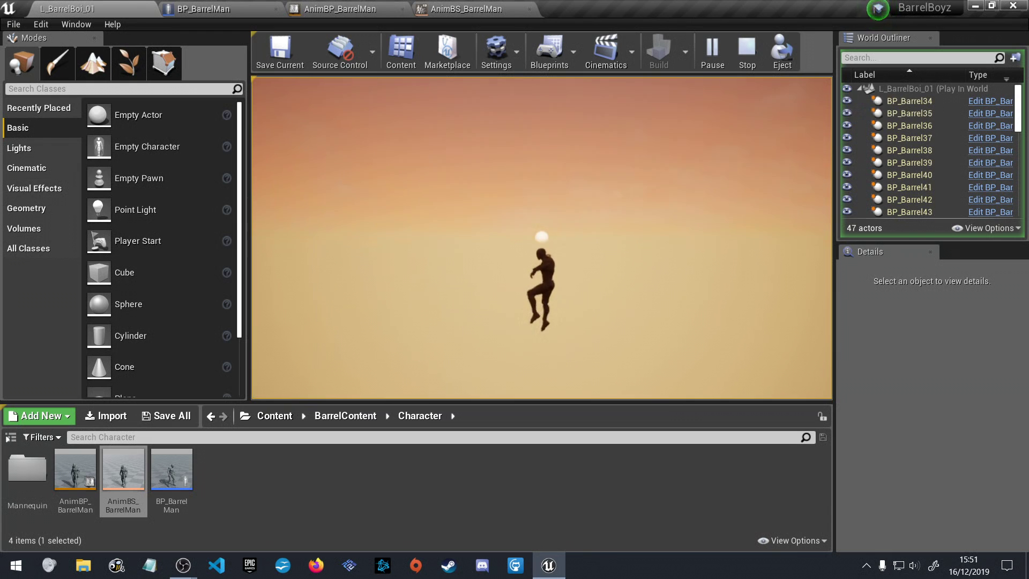
pyautogui.press('Escape')
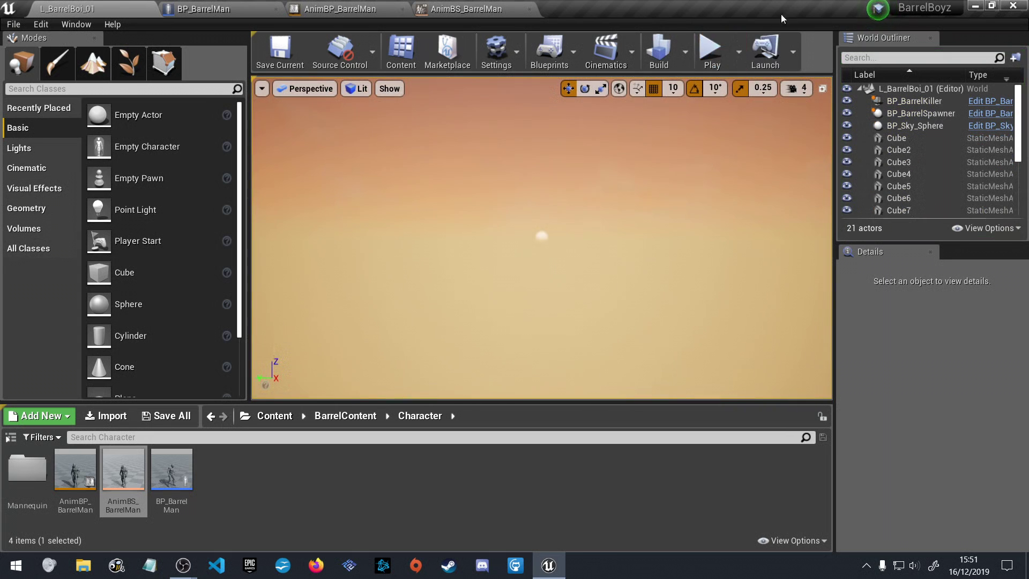
# Briefly play the level from its start again, stop the session, and save the L_BarrelBoi_01 level
pyautogui.click(722, 51)
pyautogui.press('Escape')
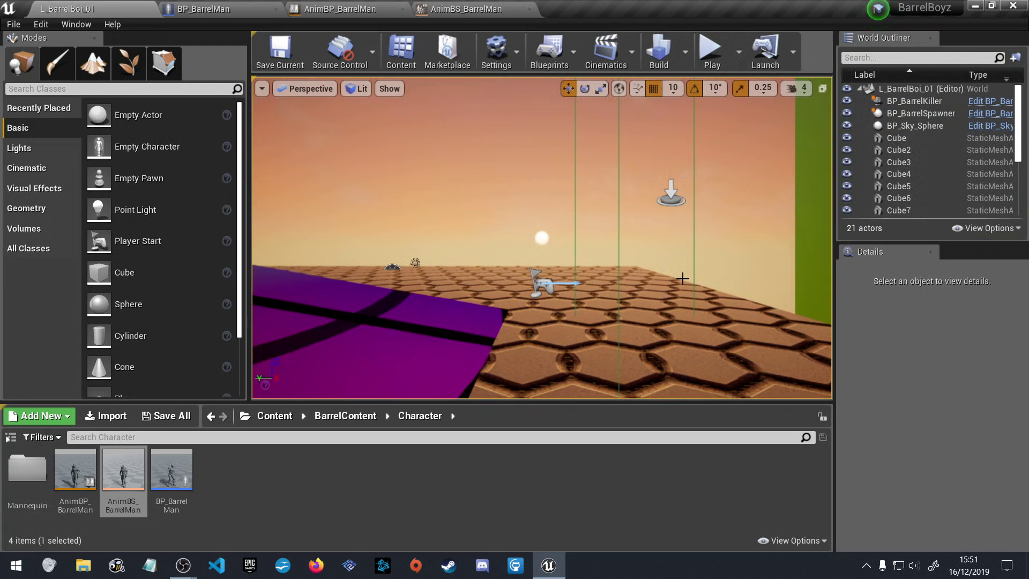
pyautogui.click(266, 44)
# Switch to File Explorer and open the Content folder of the wheretfismymannequin project in Unreal Projects on drive G:
pyautogui.click(83, 566)
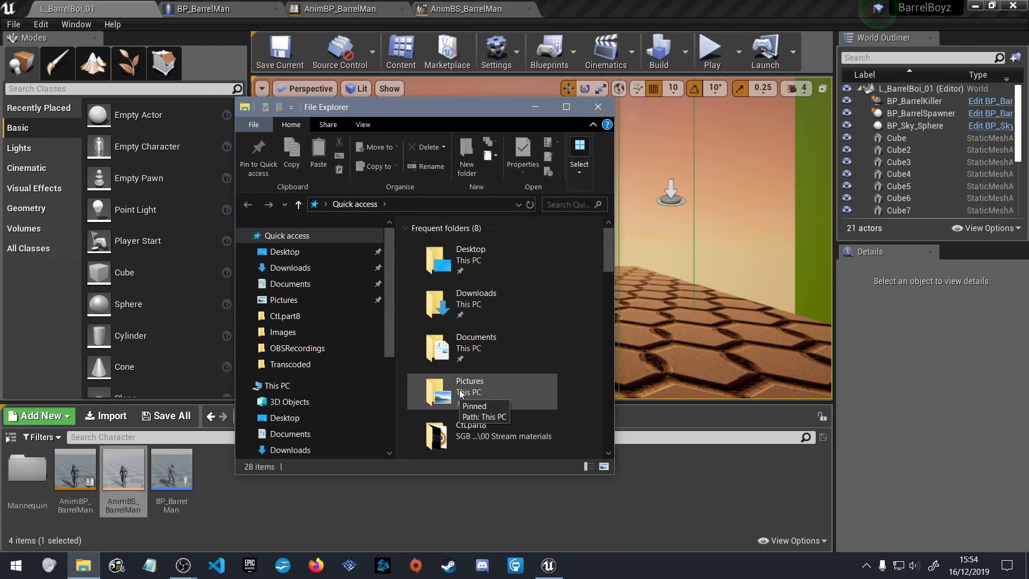
pyautogui.scroll(-5, 460, 394)
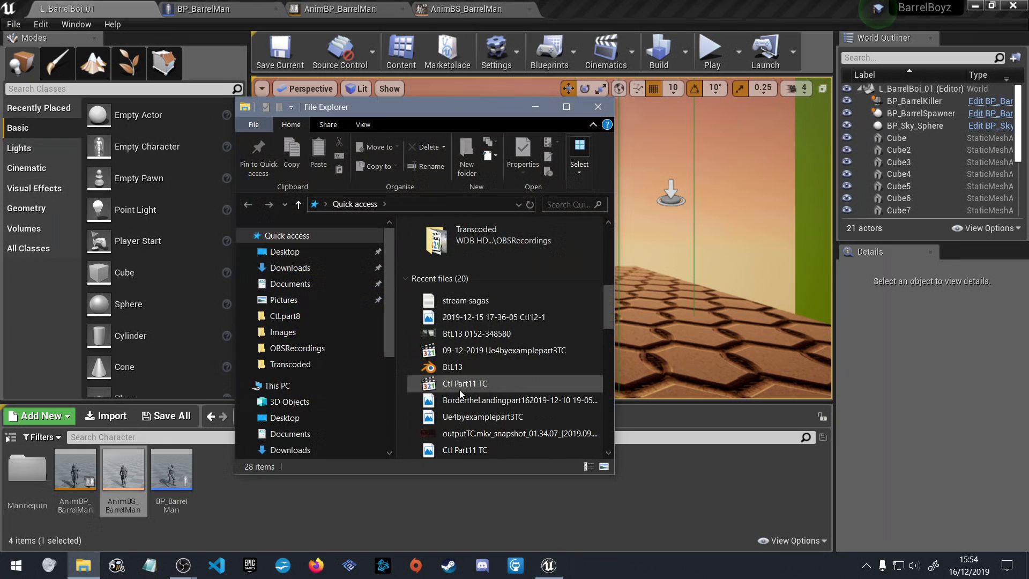
pyautogui.scroll(-3, 460, 394)
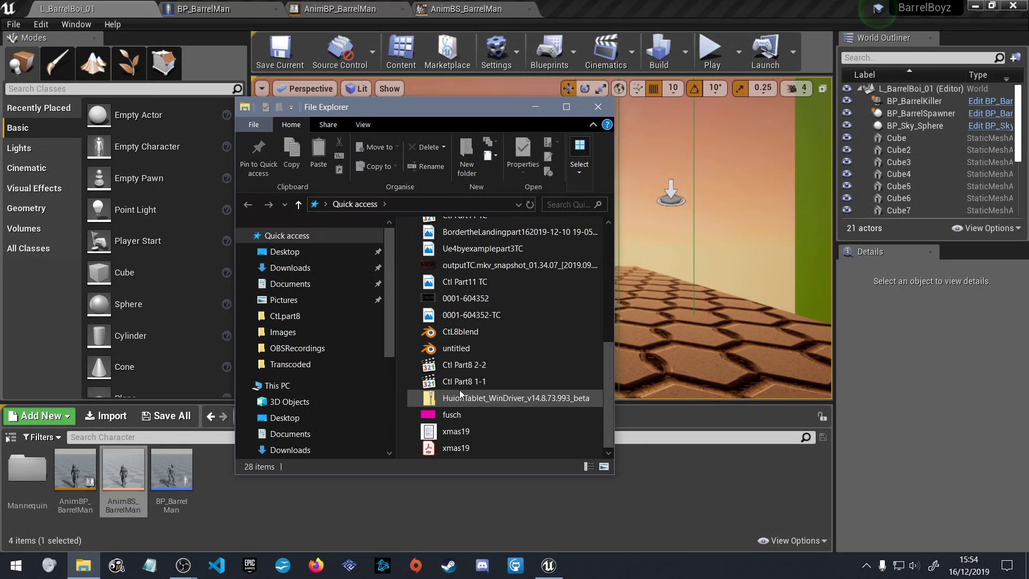
pyautogui.scroll(8, 459, 390)
pyautogui.scroll(3, 459, 390)
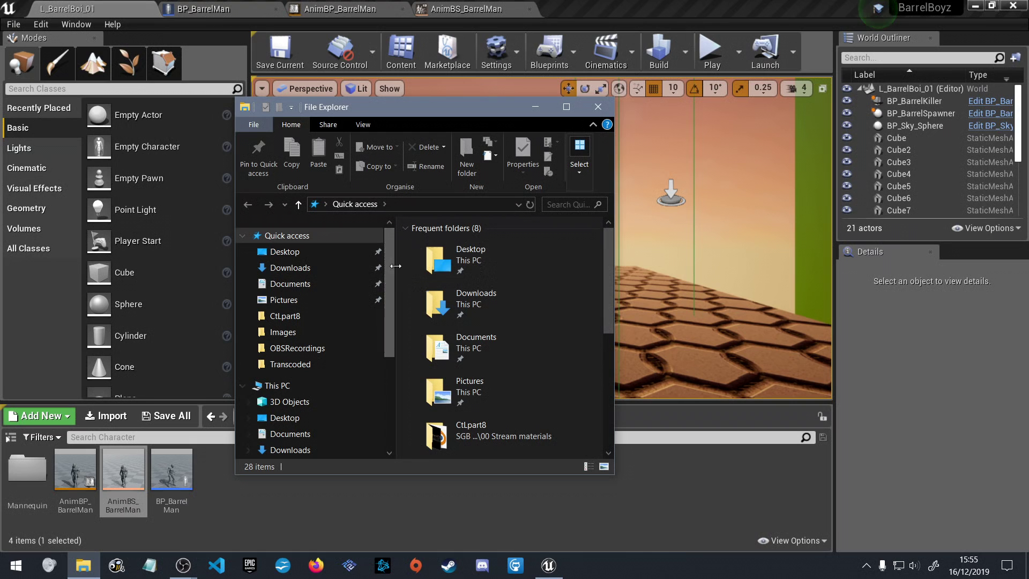
pyautogui.scroll(-3, 393, 347)
pyautogui.click(322, 439)
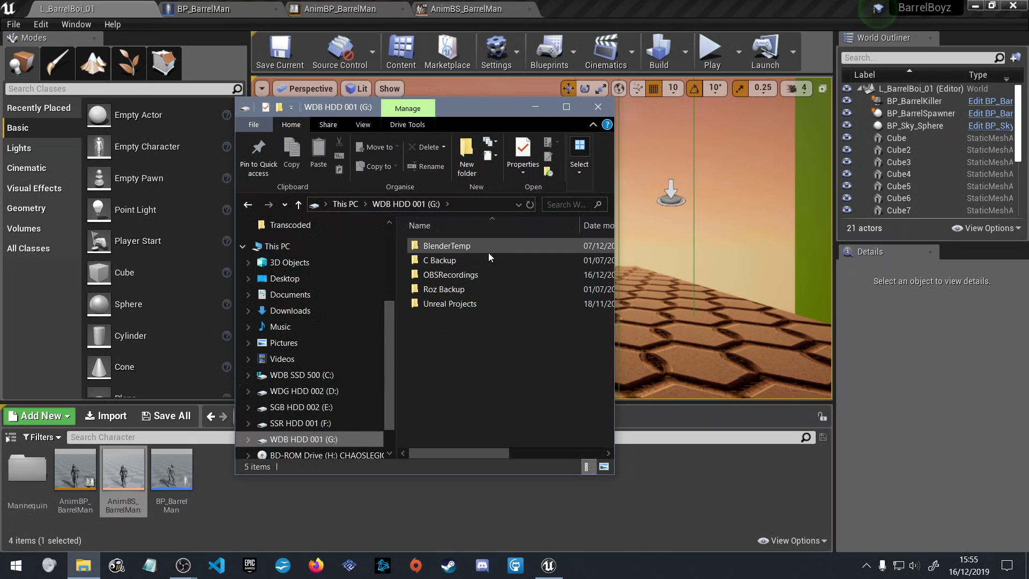
pyautogui.doubleClick(466, 305)
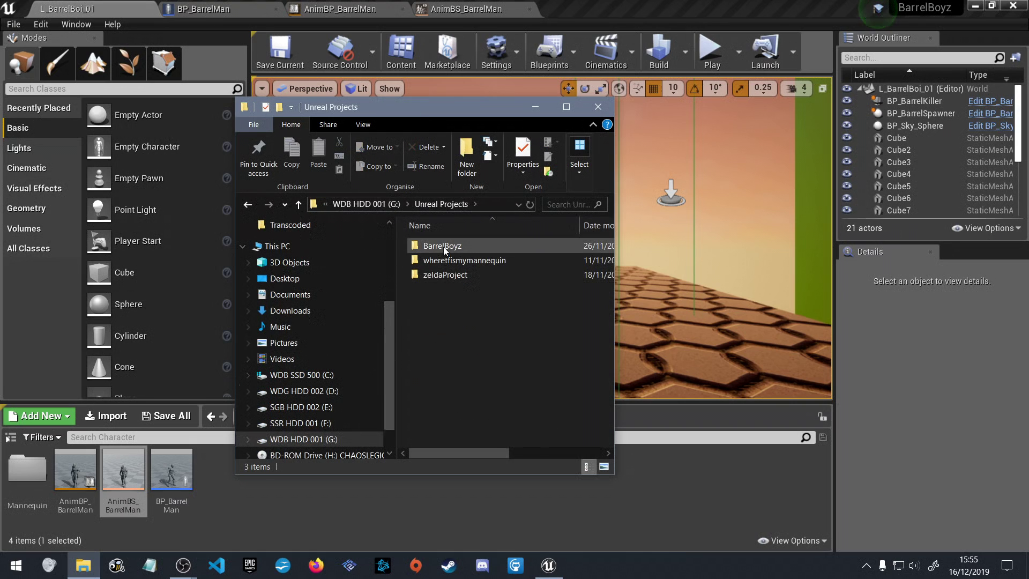
pyautogui.doubleClick(456, 259)
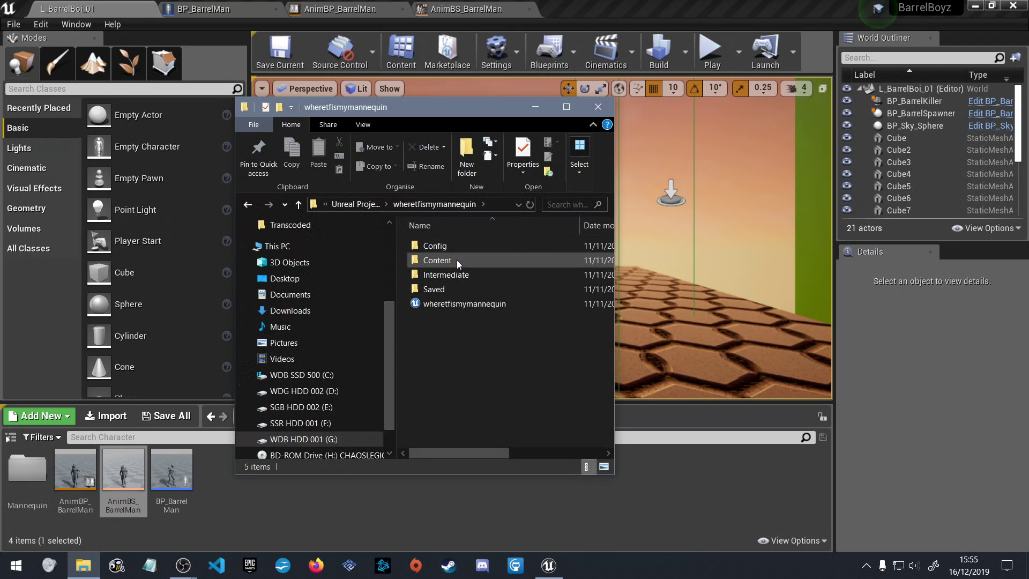
pyautogui.doubleClick(457, 259)
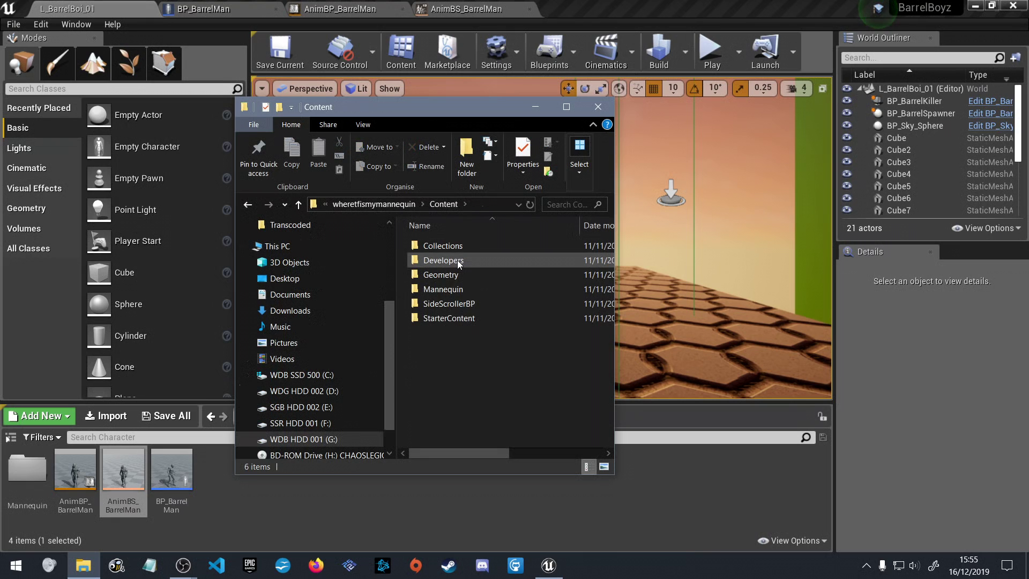
# Check the Mannequin and SideScrollerBP folders for sounds, and open StarterContent's Audio folder to look through its files
pyautogui.doubleClick(462, 290)
pyautogui.hotkey('alt', 'Left')
pyautogui.doubleClick(468, 303)
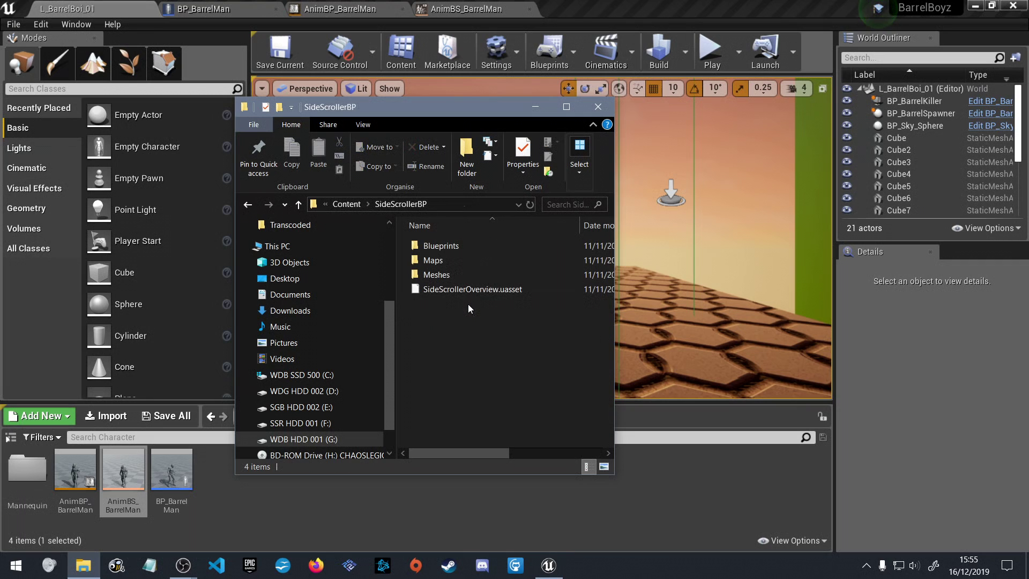
pyautogui.hotkey('alt', 'Left')
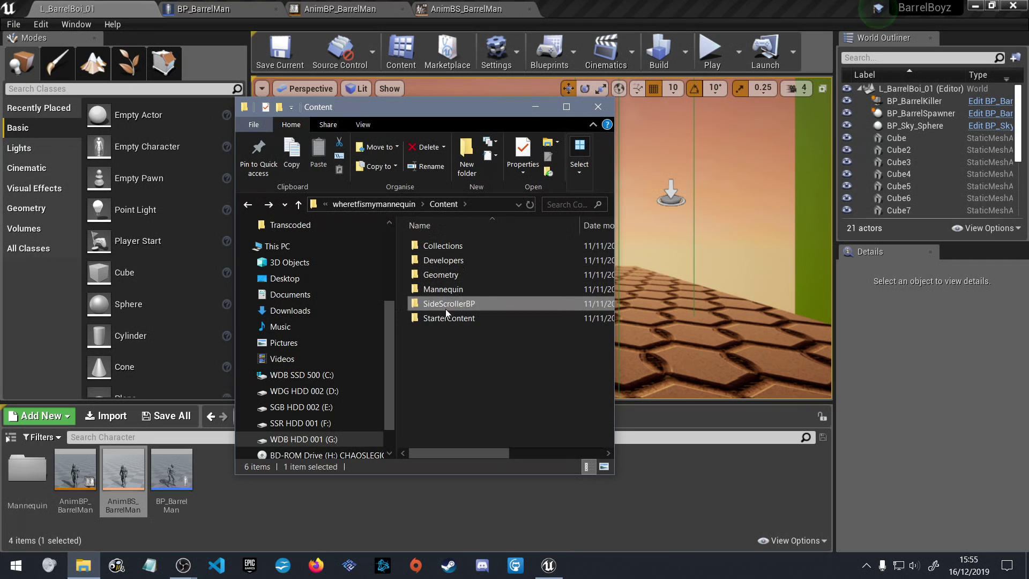
pyautogui.doubleClick(445, 316)
pyautogui.click(448, 260)
pyautogui.doubleClick(449, 260)
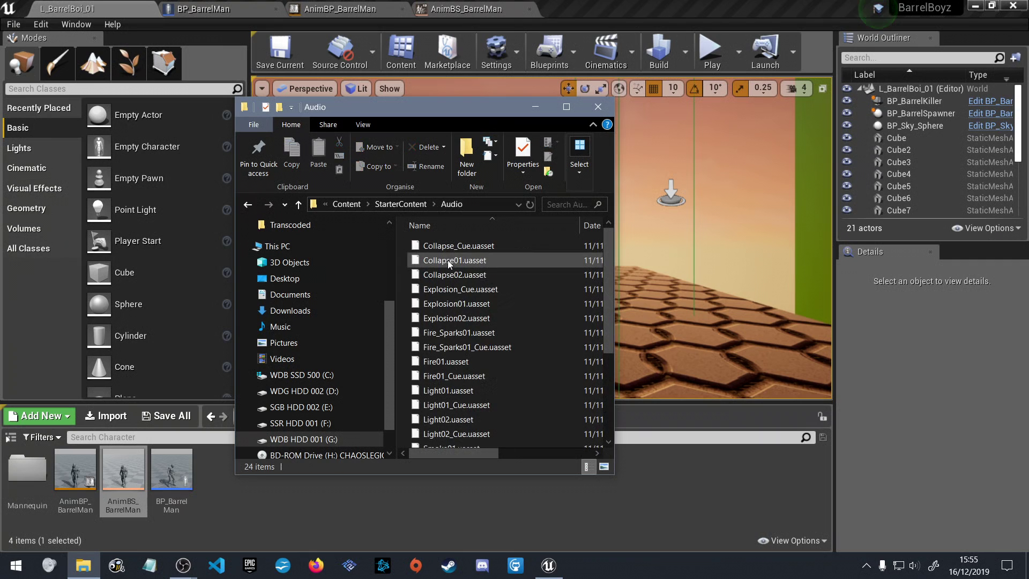
pyautogui.scroll(-3, 455, 275)
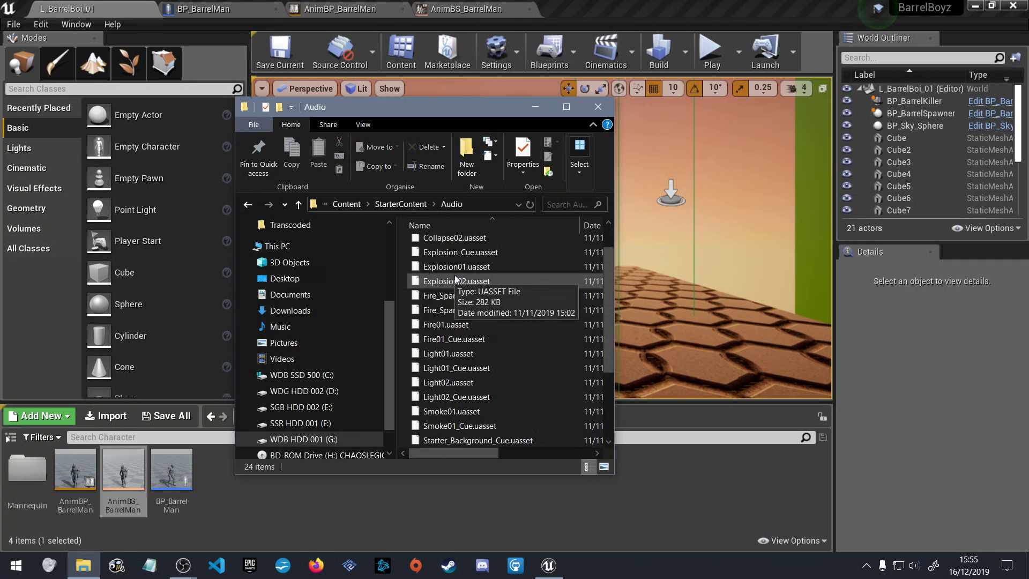
pyautogui.scroll(3, 472, 317)
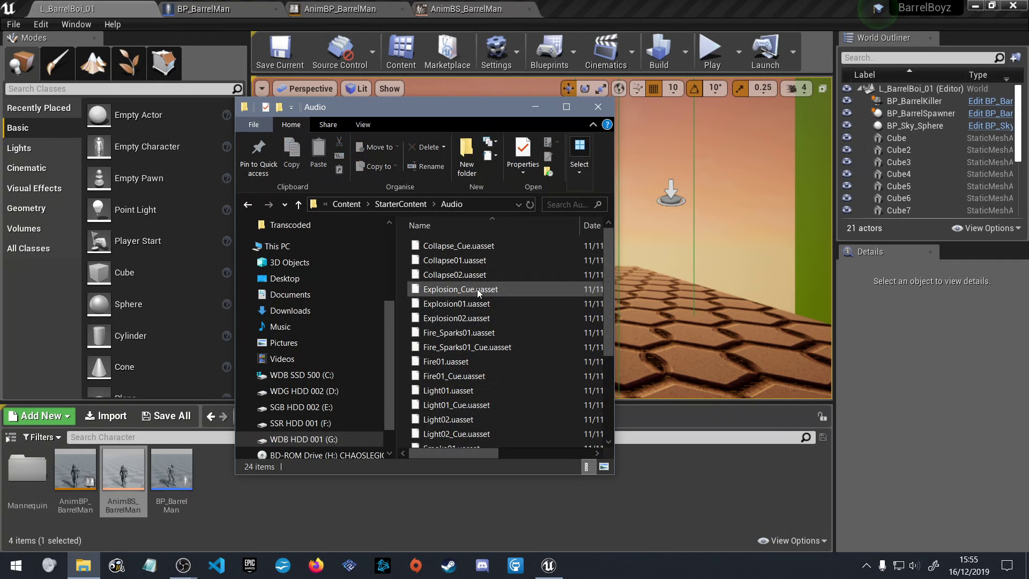
# Back in Unreal Editor, create a folder named Sounz inside BarrelContent and open it
pyautogui.click(345, 416)
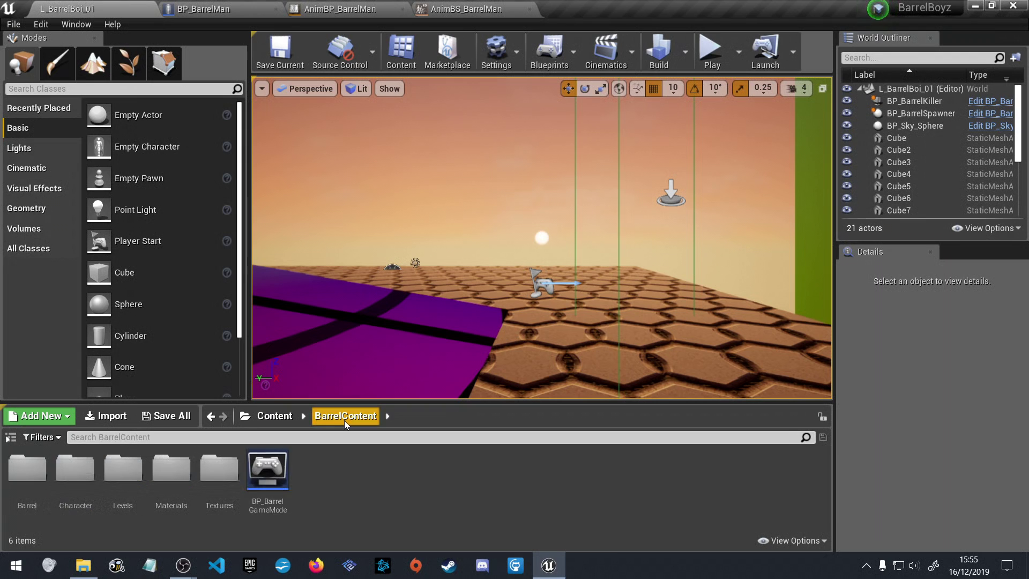
pyautogui.rightClick(330, 485)
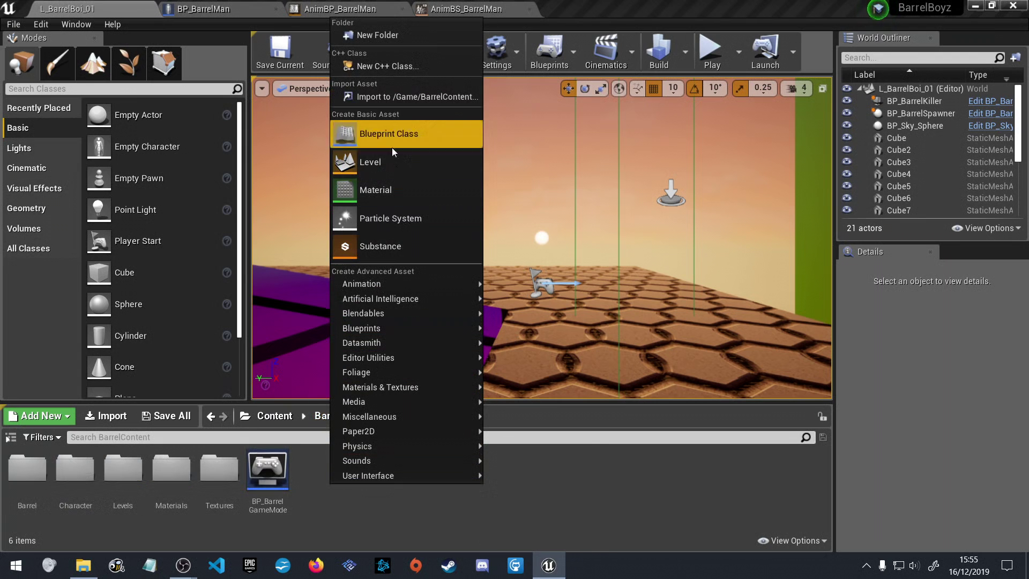
pyautogui.click(385, 37)
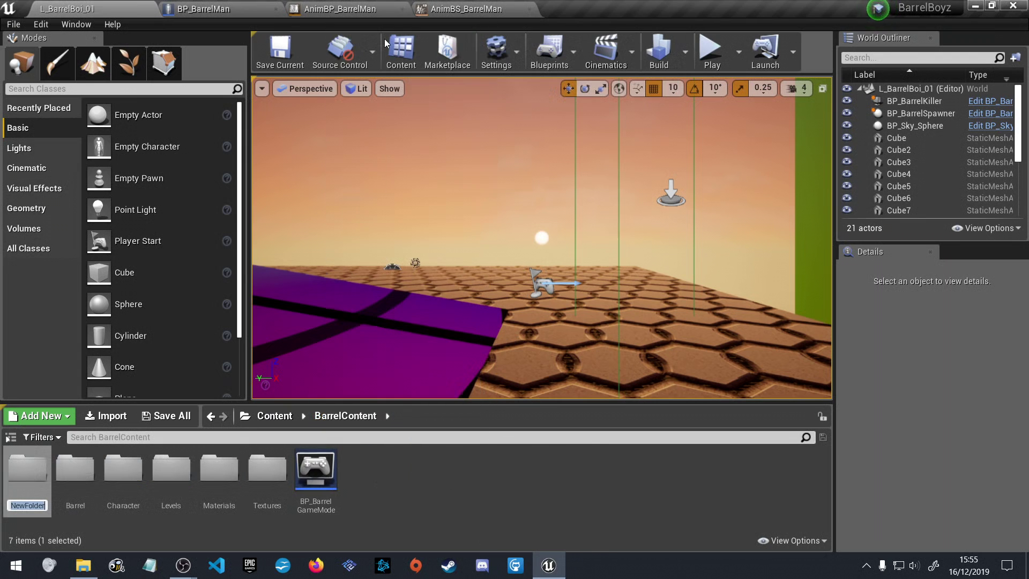
pyautogui.write('Sounz')
pyautogui.press('Return')
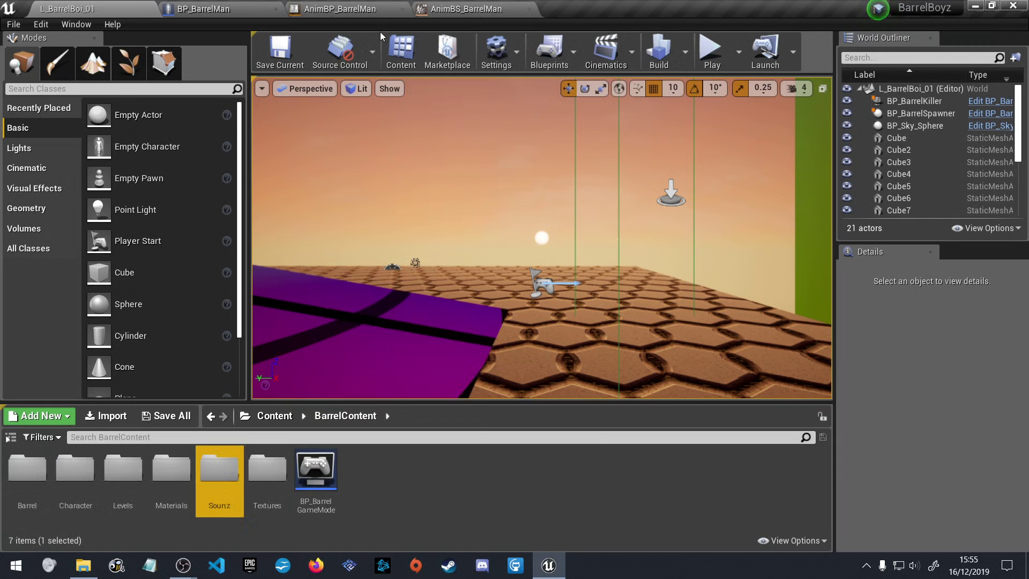
pyautogui.doubleClick(228, 467)
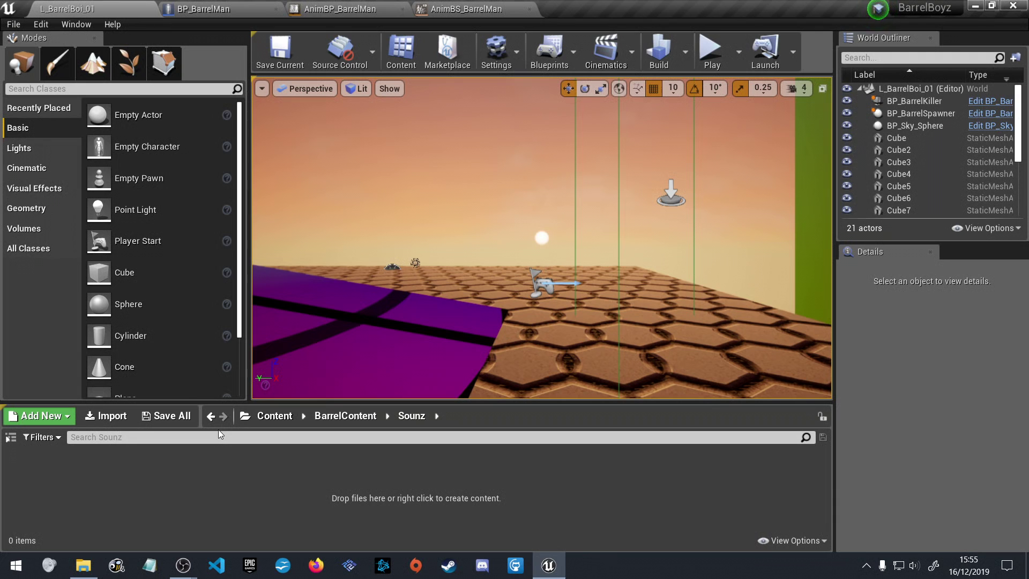
# Switch to File Explorer and try to bring Explosion_Cue, Explosion01 and Explosion02 directly into the editor's Sounz folder
pyautogui.click(83, 566)
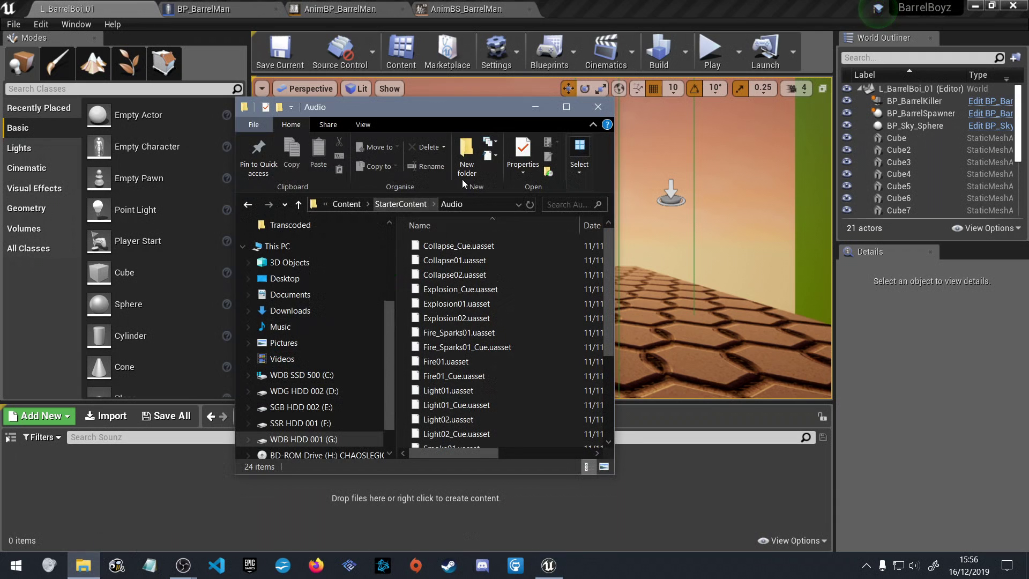
pyautogui.click(479, 292)
pyautogui.keyDown('shift'); pyautogui.click(480, 318); pyautogui.keyUp('shift')
pyautogui.moveTo(480, 318); pyautogui.dragTo(154, 484)
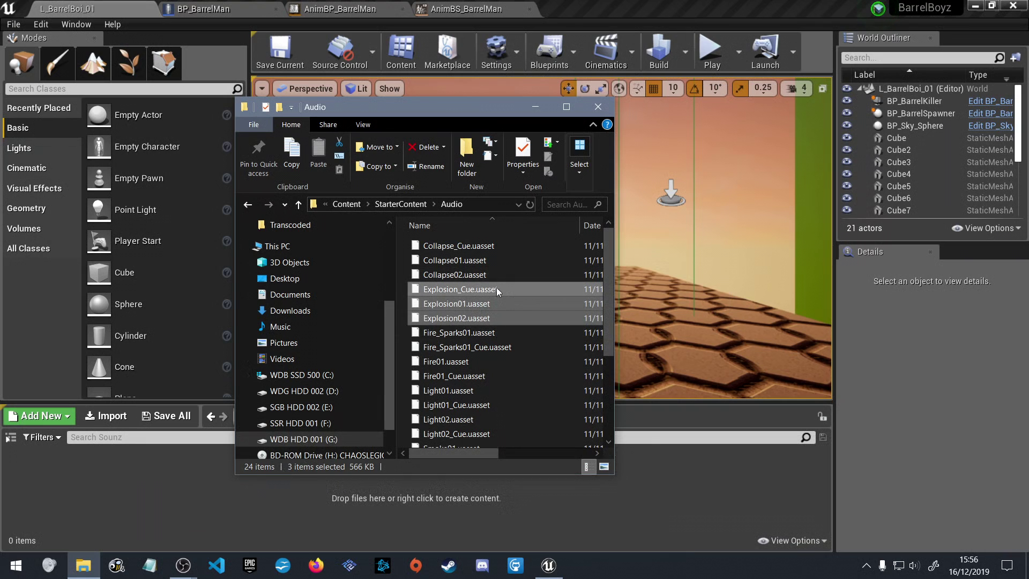
# Copy the Explosion_Cue, Explosion01 and Explosion02 asset files from the StarterContent Audio folder
pyautogui.click(487, 303)
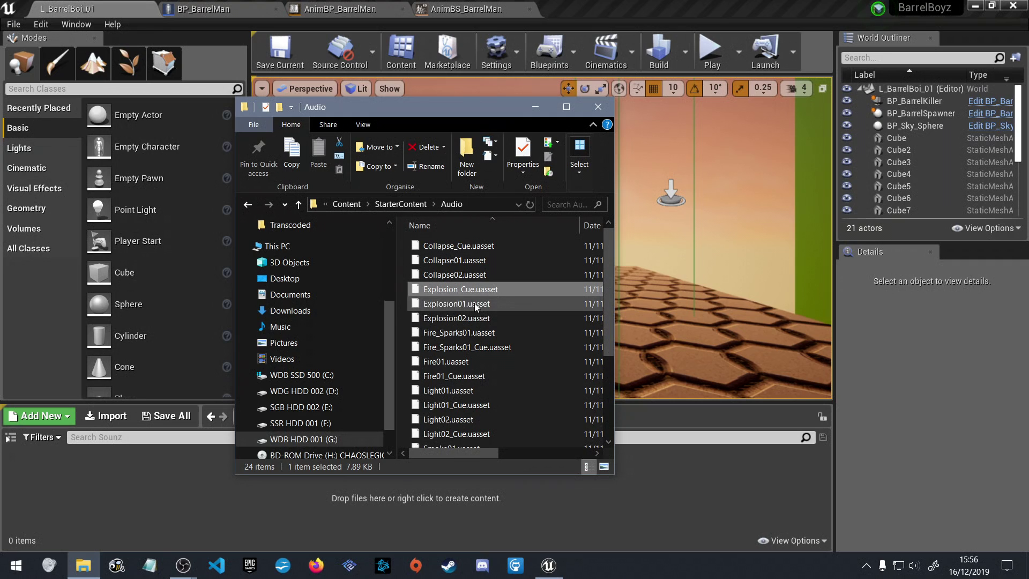
pyautogui.click(466, 319)
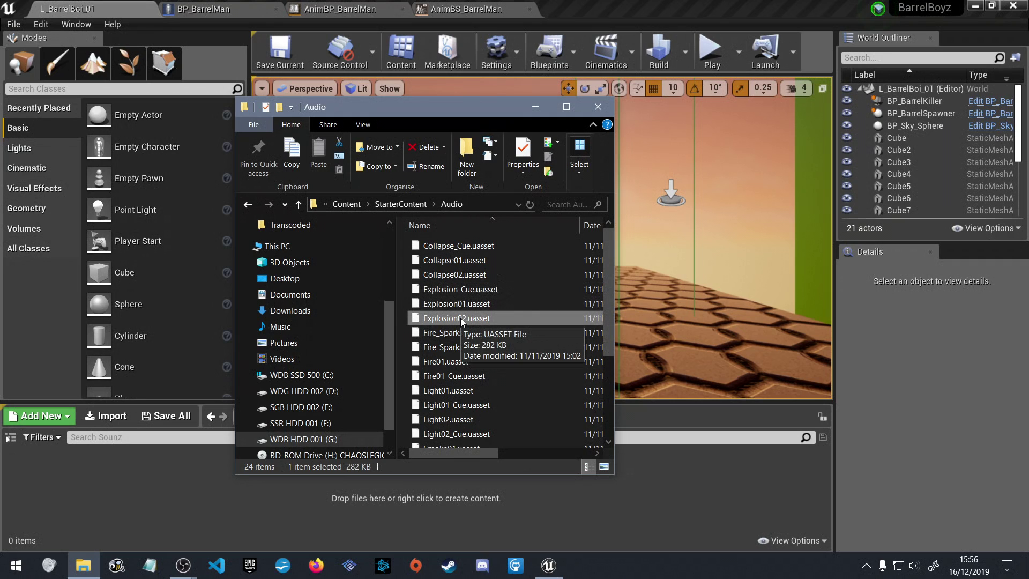
pyautogui.keyDown('shift'); pyautogui.click(471, 293); pyautogui.keyUp('shift')
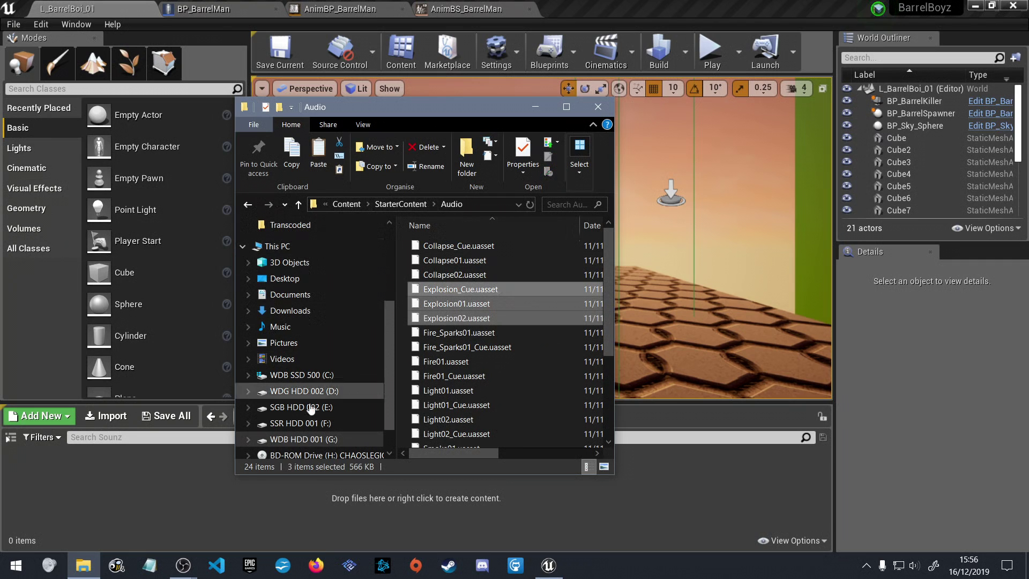
# In a second window on drive G:, paste the copied explosion files into Unreal Projects/BarrelBoyz/Content/BarrelContent/Sounz
pyautogui.rightClick(304, 440)
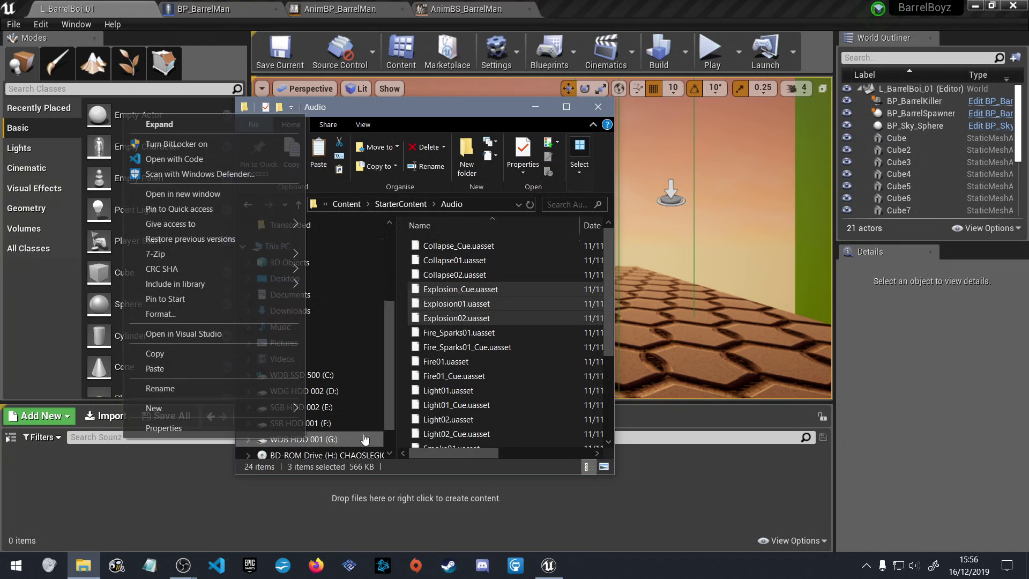
pyautogui.click(220, 193)
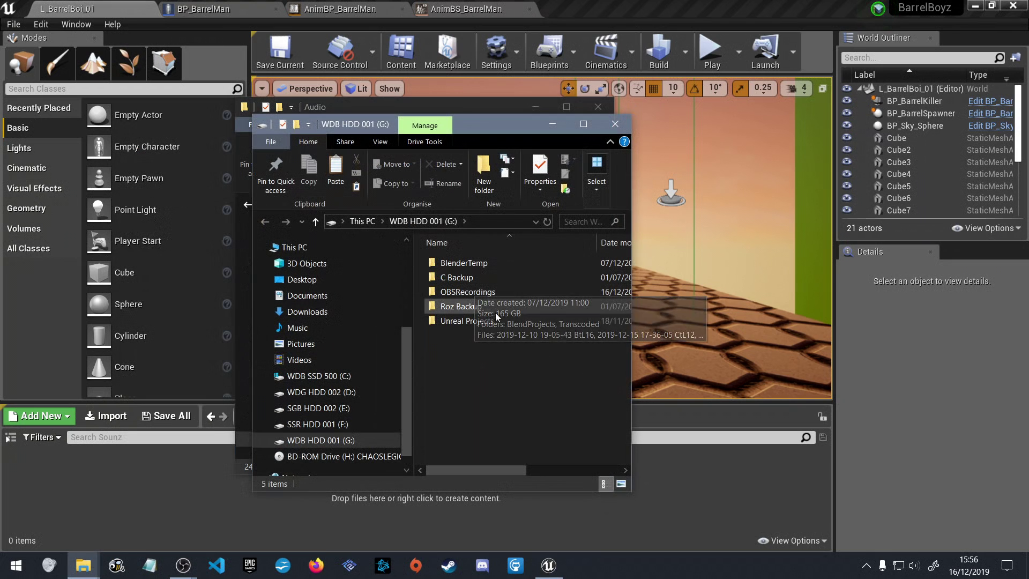
pyautogui.doubleClick(465, 321)
pyautogui.doubleClick(471, 264)
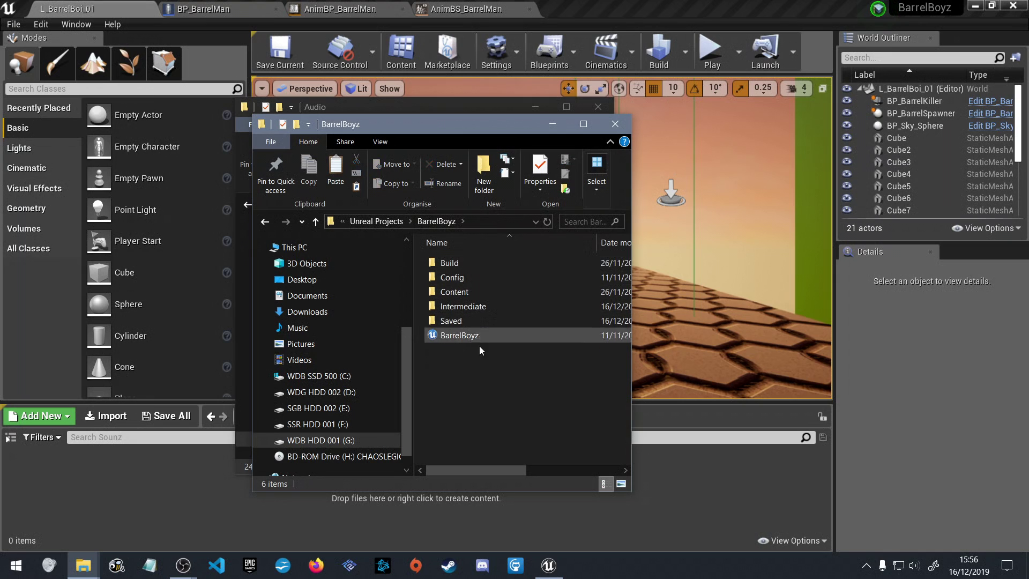
pyautogui.doubleClick(454, 291)
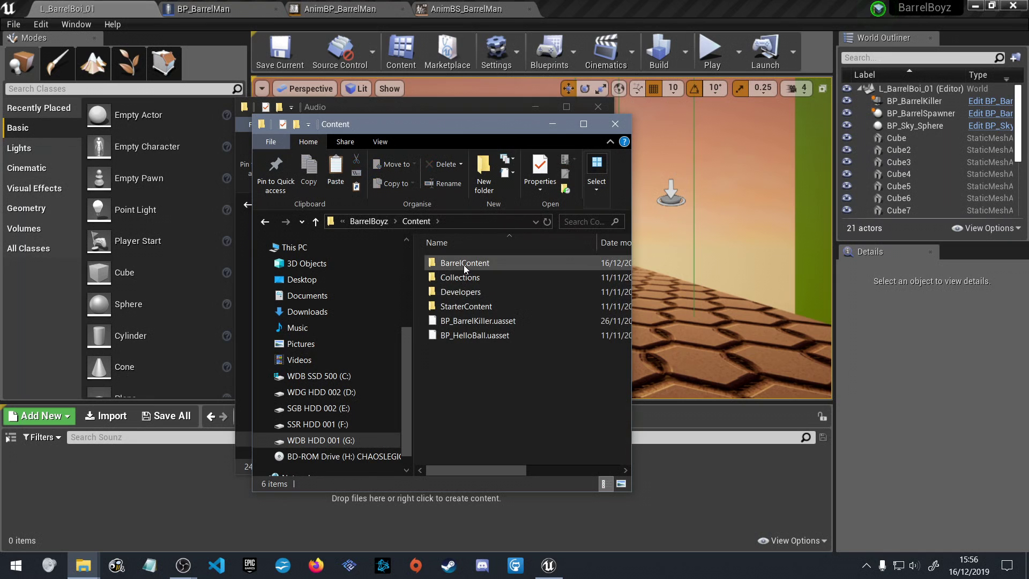
pyautogui.doubleClick(464, 265)
pyautogui.doubleClick(473, 321)
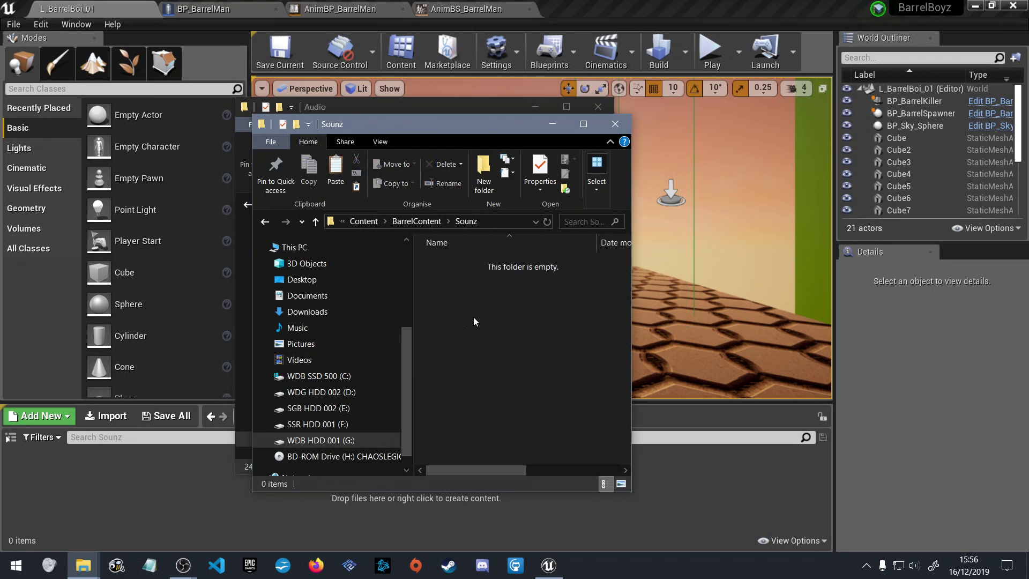
pyautogui.rightClick(474, 317)
pyautogui.click(391, 411)
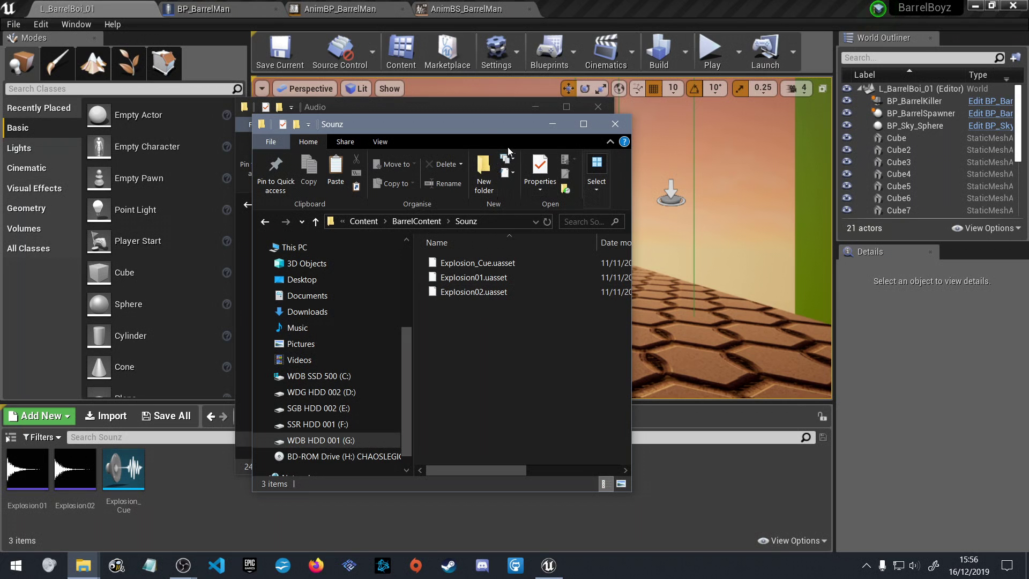
# Arrange the Audio and Sounz folder windows side by side and look through the remaining Audio files
pyautogui.moveTo(480, 126); pyautogui.dragTo(832, 96)
pyautogui.moveTo(420, 107); pyautogui.dragTo(287, 88)
pyautogui.scroll(-3, 360, 385)
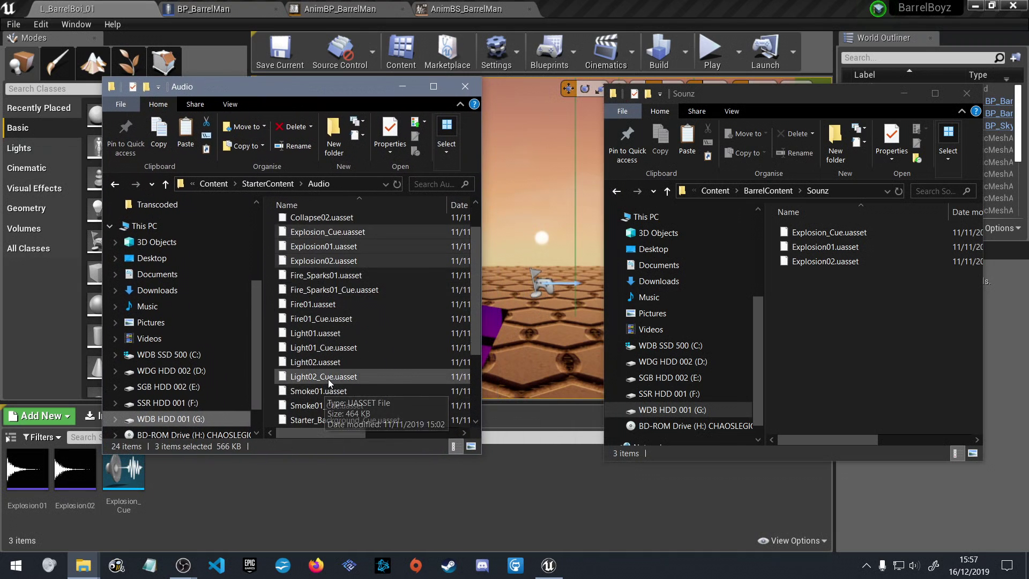
pyautogui.scroll(3, 360, 385)
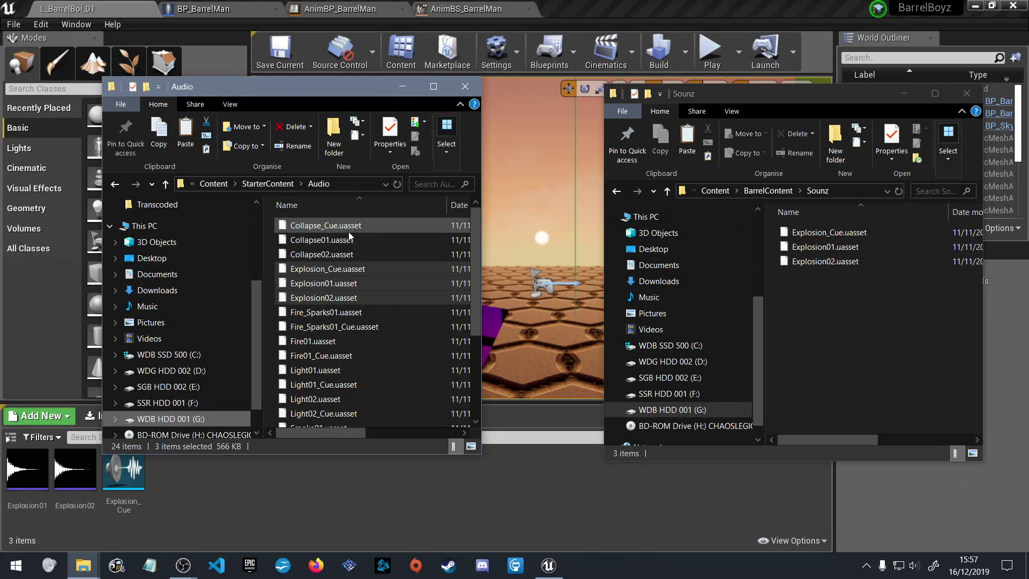
# Look through the light, music and wind files in the Audio folder, checking the parent StarterContent folder as well
pyautogui.click(322, 370)
pyautogui.scroll(-3, 351, 377)
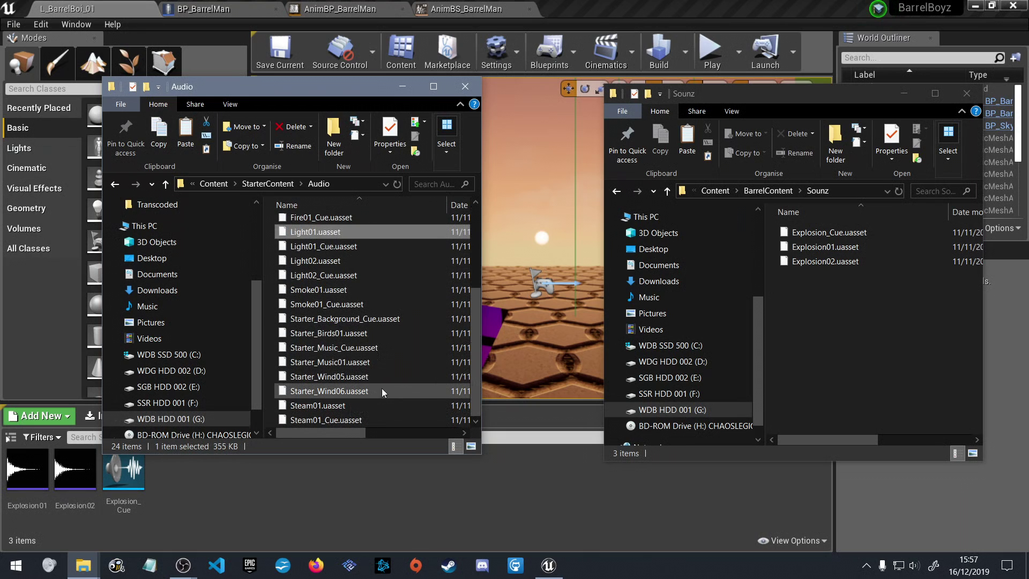
pyautogui.click(369, 350)
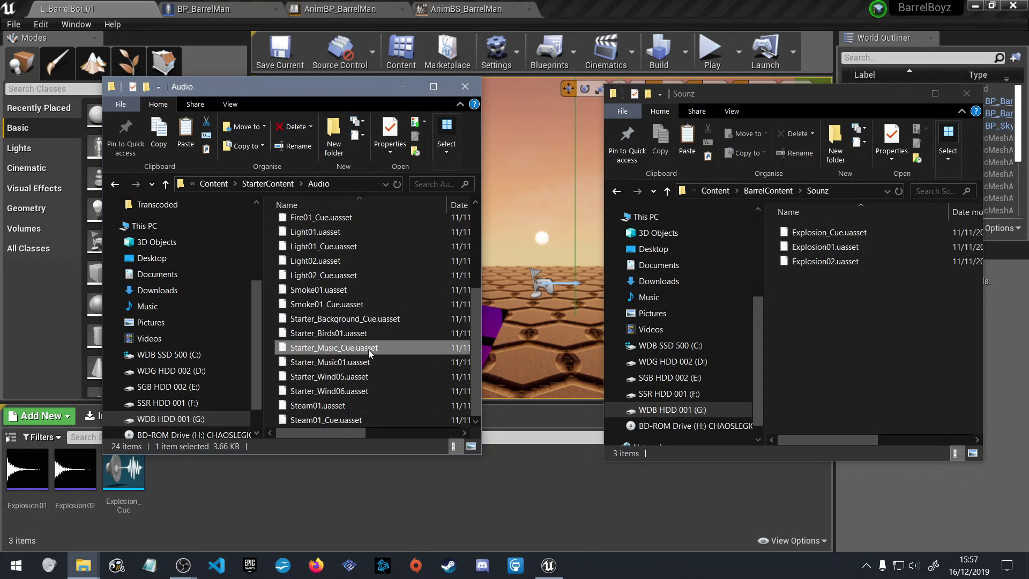
pyautogui.click(371, 375)
pyautogui.keyDown('shift'); pyautogui.click(368, 395); pyautogui.keyUp('shift')
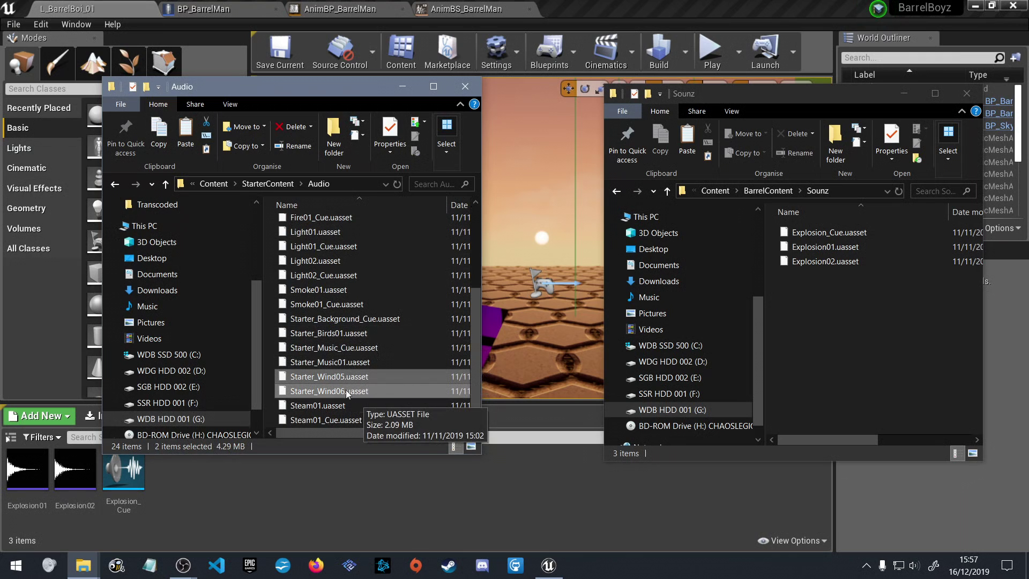
pyautogui.moveTo(362, 382); pyautogui.dragTo(331, 379)
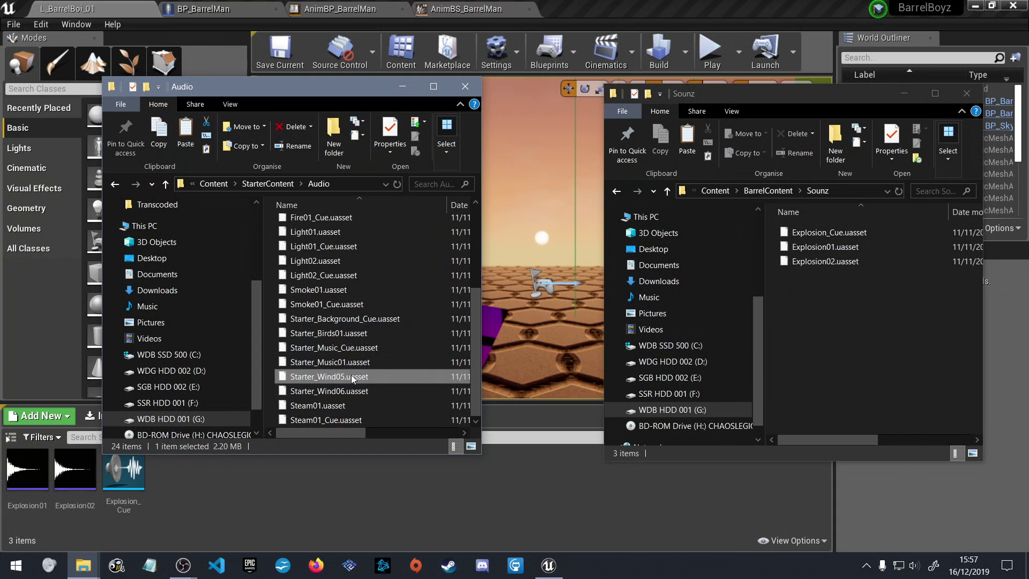
pyautogui.click(284, 185)
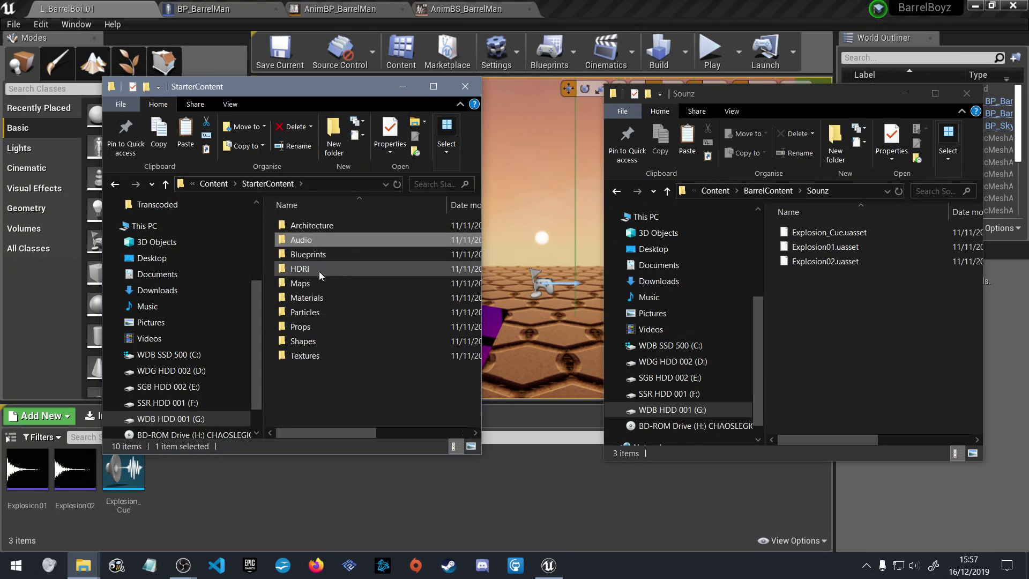
pyautogui.doubleClick(319, 239)
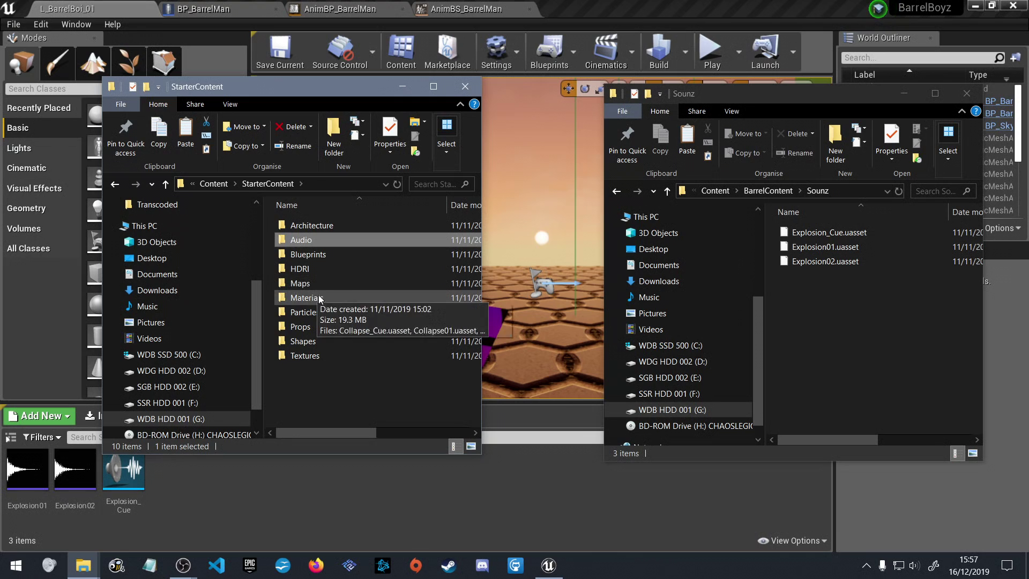
pyautogui.doubleClick(317, 242)
pyautogui.scroll(-3, 338, 332)
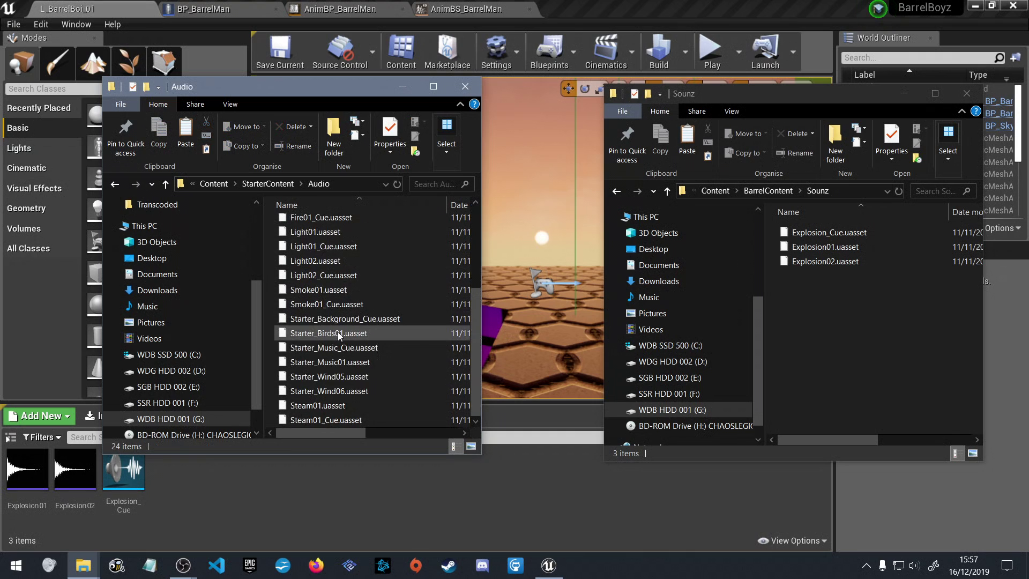
# Move Starter_Wind05 and Starter_Wind06 from the Audio folder into the Sounz folder, and undo that move
pyautogui.click(344, 391)
pyautogui.keyDown('shift'); pyautogui.click(341, 378); pyautogui.keyUp('shift')
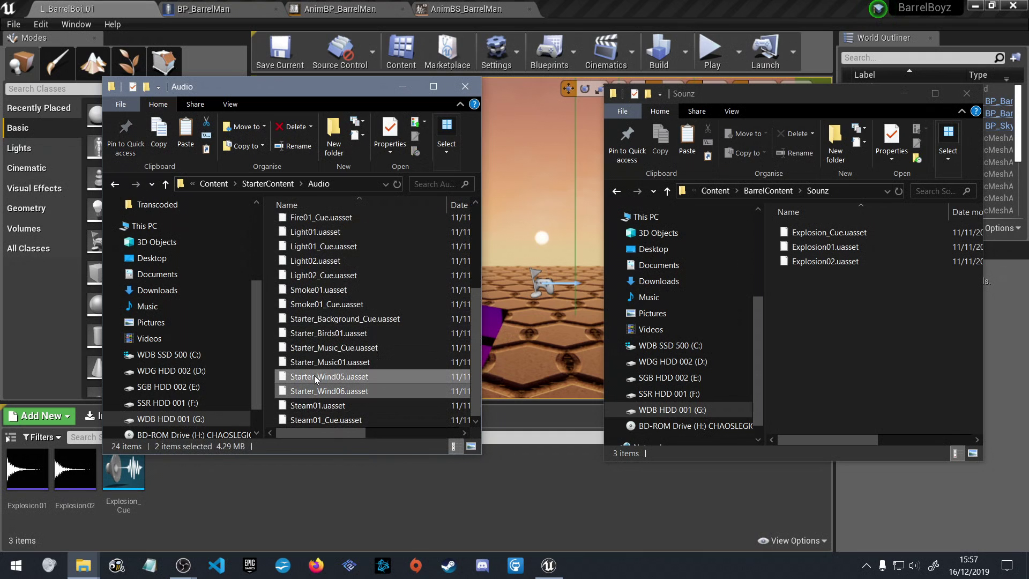
pyautogui.moveTo(314, 375); pyautogui.dragTo(807, 301)
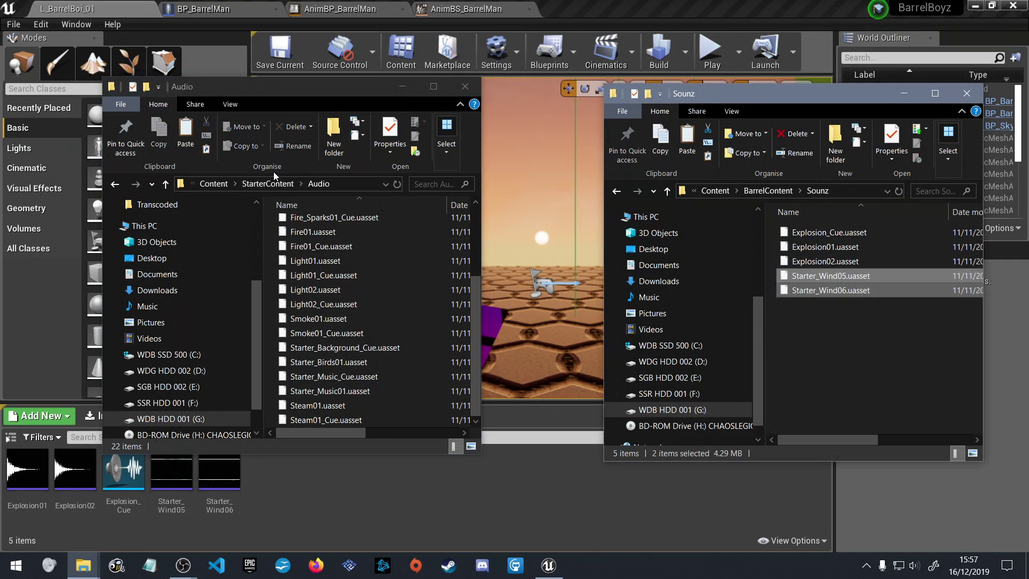
pyautogui.hotkey('ctrl', 'z')
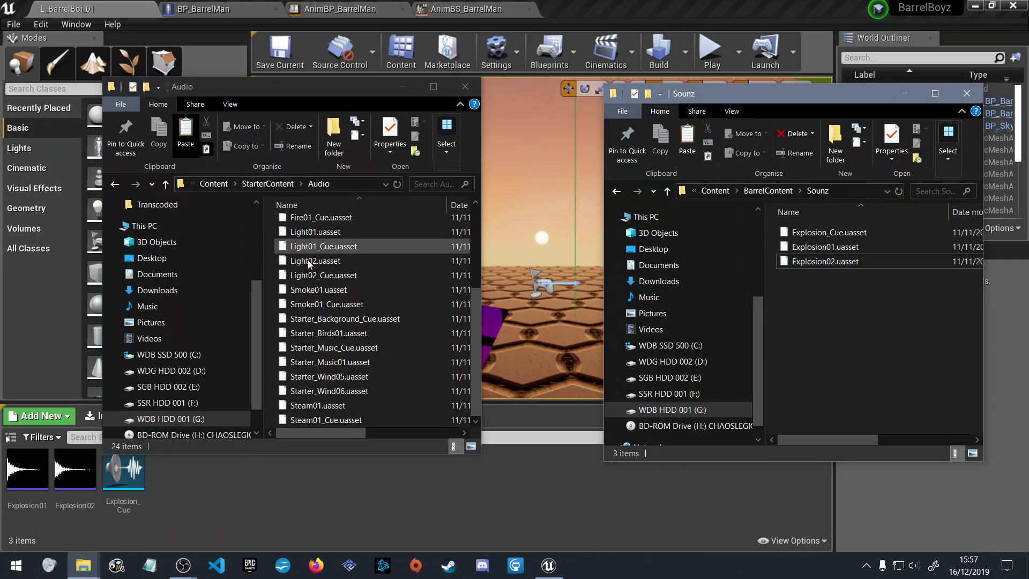
# Copy Starter_Wind05 and Starter_Wind06 from the Audio folder and paste them into the BarrelContent/Sounz folder
pyautogui.click(345, 395)
pyautogui.keyDown('shift'); pyautogui.click(343, 376); pyautogui.keyUp('shift')
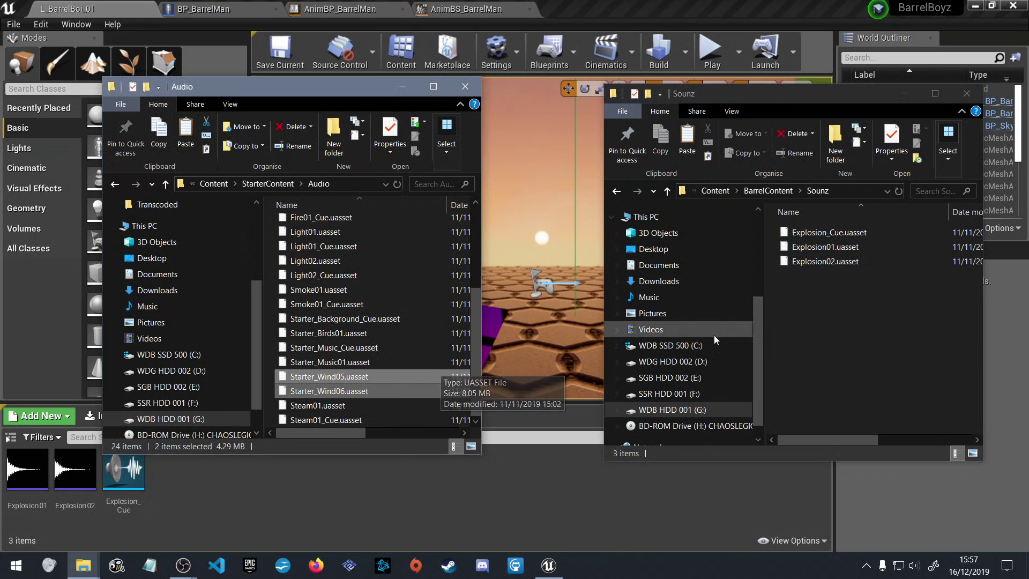
pyautogui.rightClick(823, 313)
pyautogui.click(714, 167)
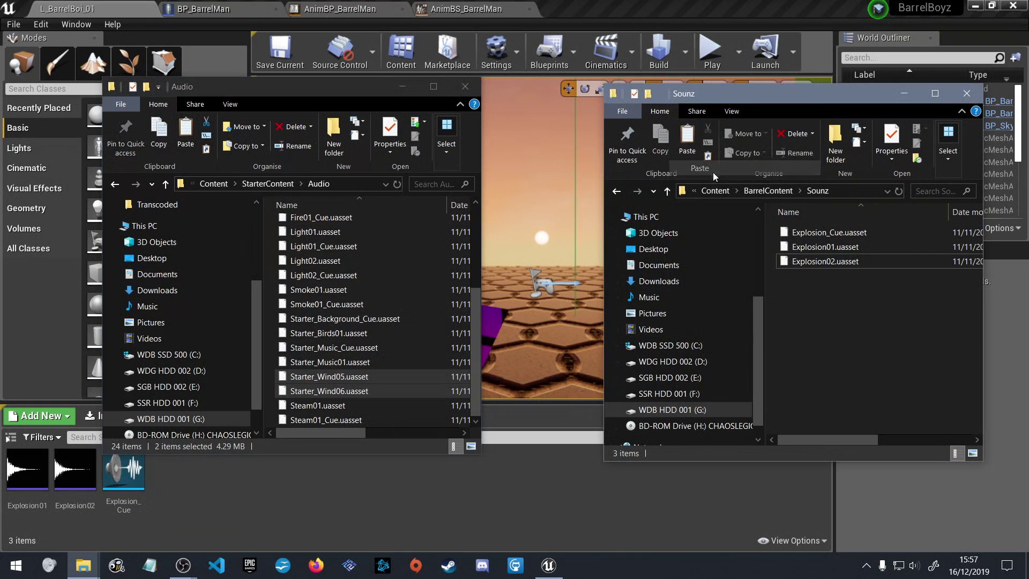
# Look for more sound assets in the Content folder's Mannequin subfolders, including Animations and the Character Materials, Mesh and Textures folders
pyautogui.click(267, 183)
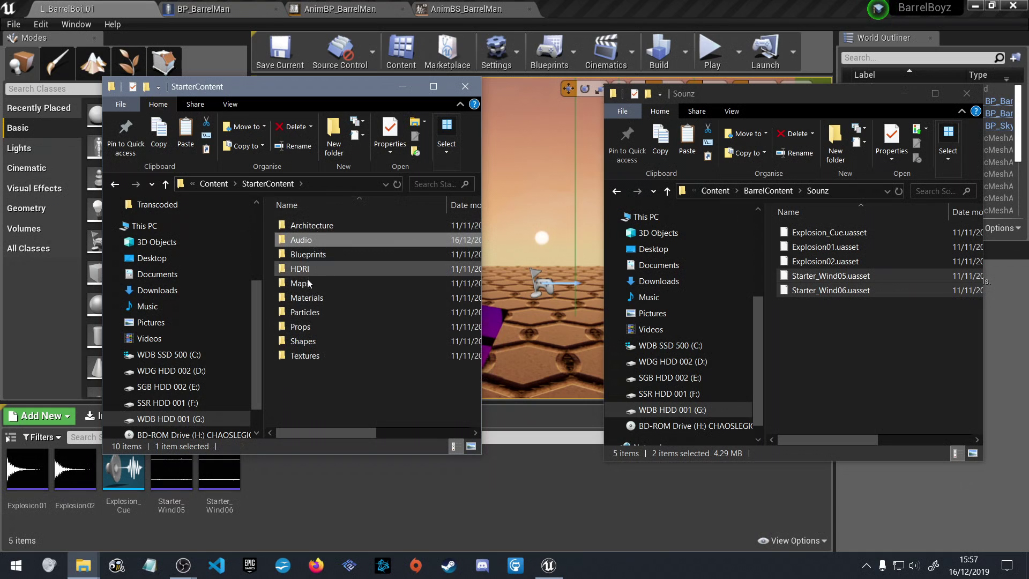
pyautogui.click(218, 184)
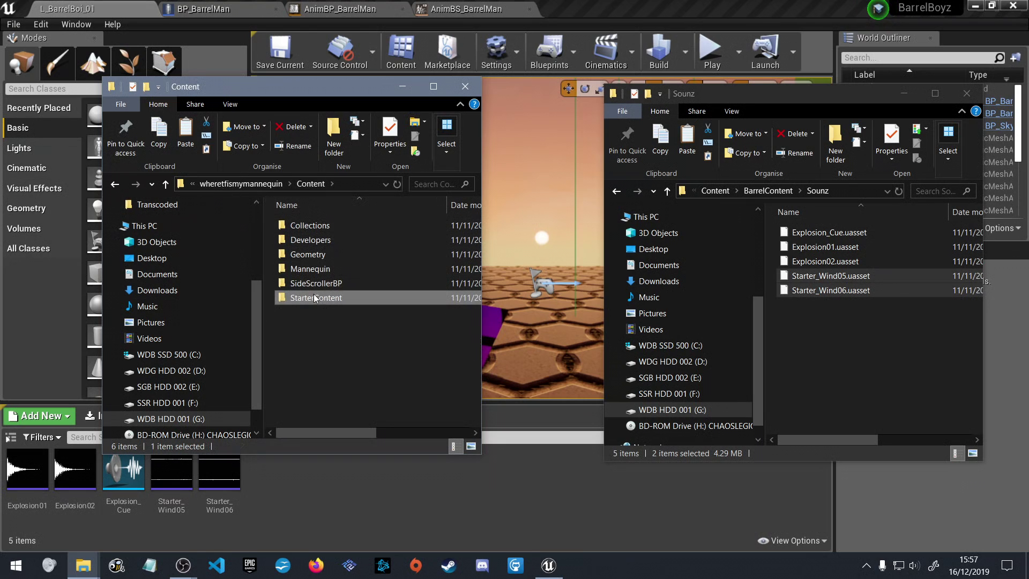
pyautogui.doubleClick(308, 267)
pyautogui.doubleClick(305, 238)
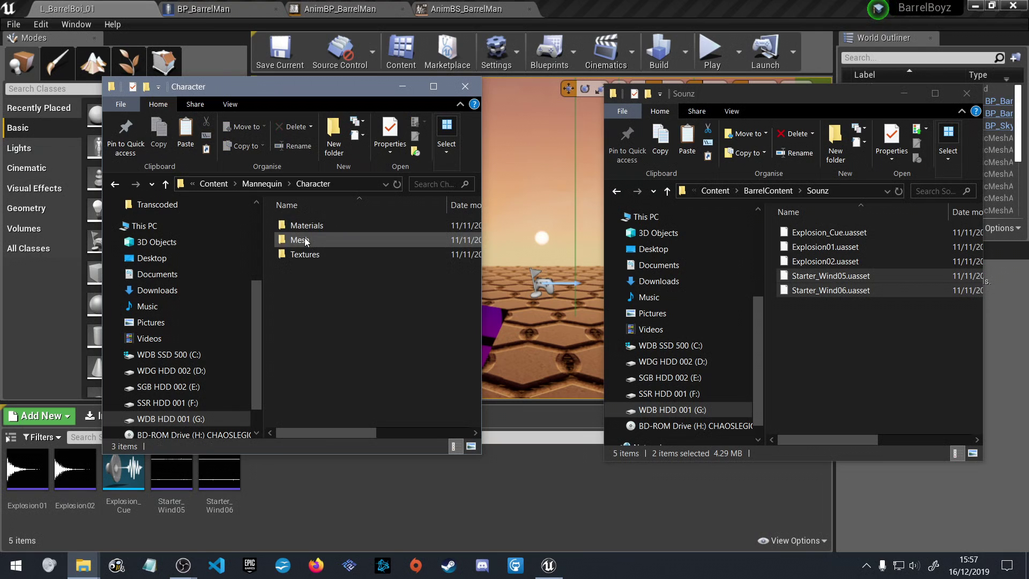
pyautogui.hotkey('alt', 'Up')
pyautogui.click(318, 228)
pyautogui.doubleClick(318, 227)
pyautogui.hotkey('alt', 'Up')
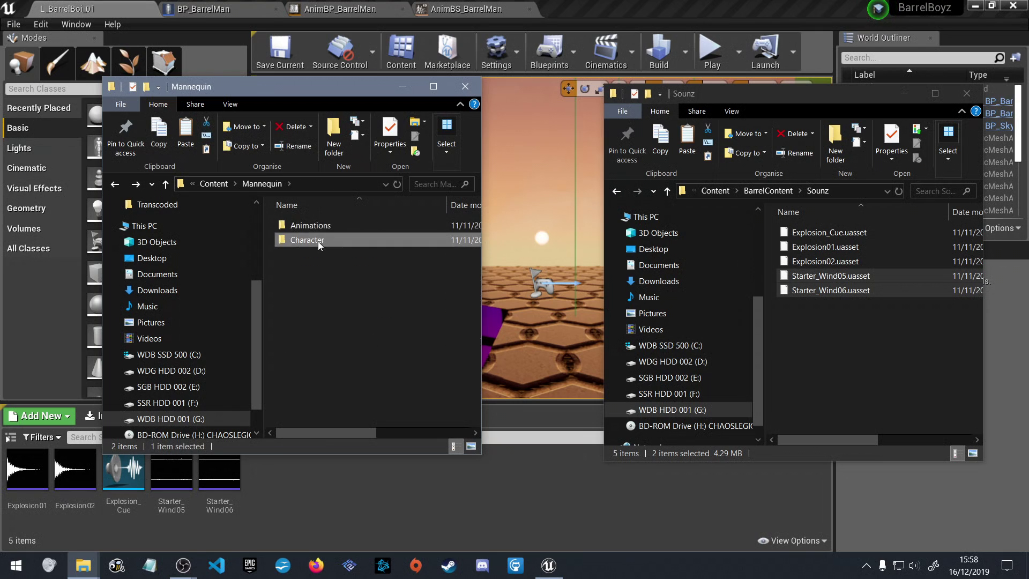
pyautogui.doubleClick(318, 241)
pyautogui.doubleClick(320, 225)
pyautogui.hotkey('alt', 'Up')
pyautogui.doubleClick(317, 240)
pyautogui.hotkey('alt', 'Up')
pyautogui.doubleClick(319, 253)
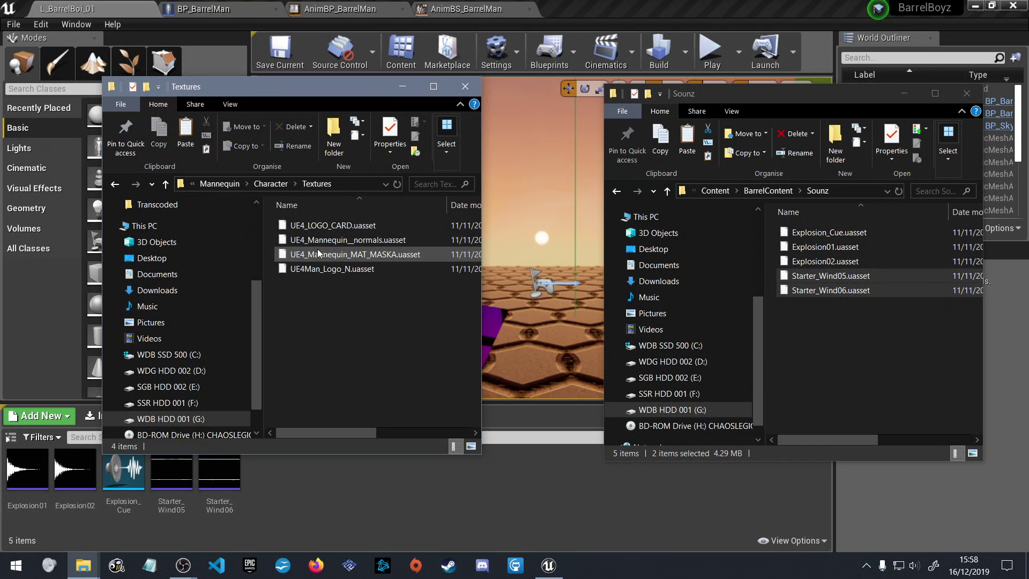
pyautogui.hotkey('alt', 'Up')
pyautogui.hotkey('alt', 'Up')
pyautogui.hotkey('alt', 'Up')
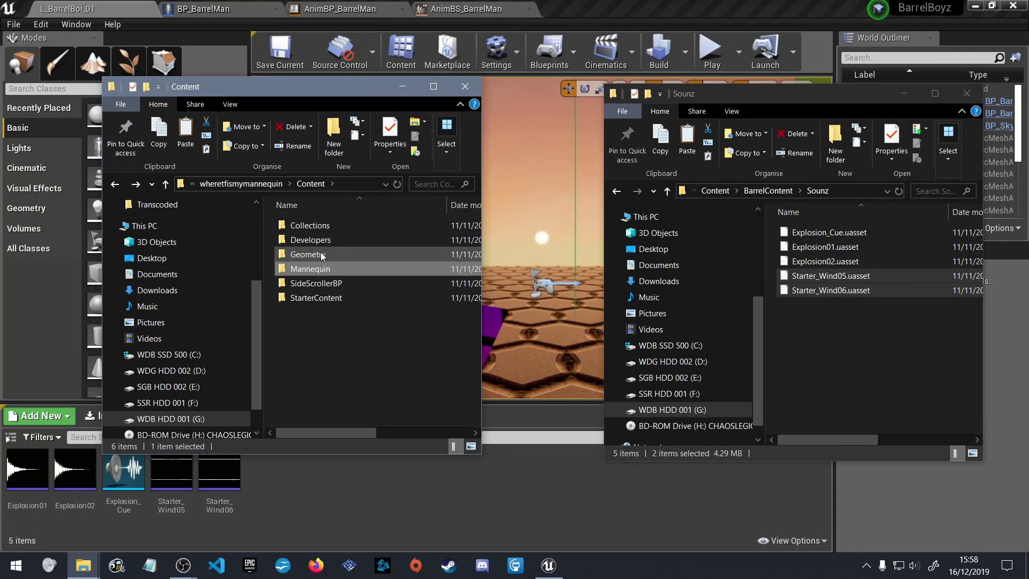
# Check the Collections, Developers, Geometry and SideScrollerBP folders, including SideScrollerBP/Blueprints, for further sound assets
pyautogui.doubleClick(327, 228)
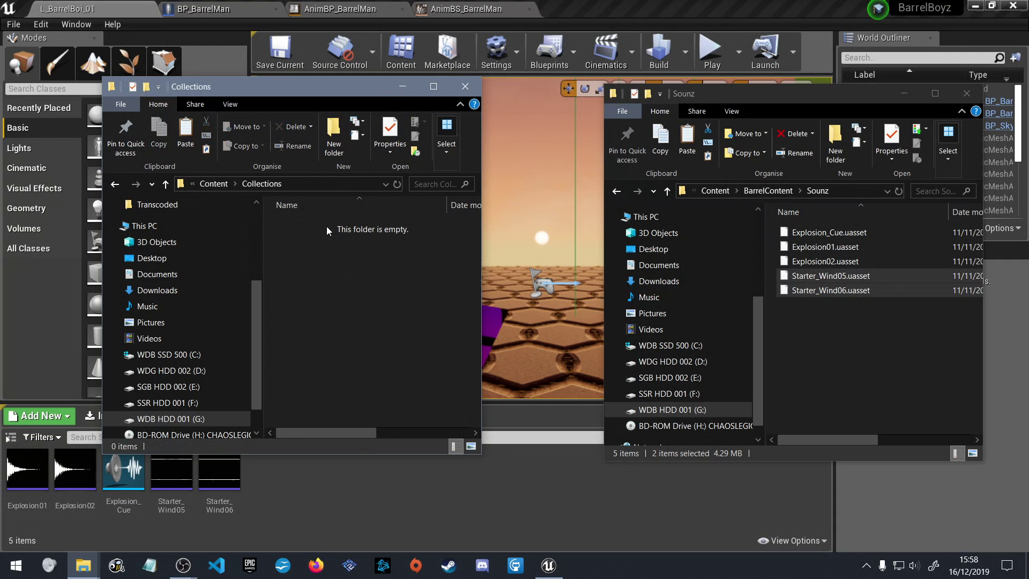
pyautogui.hotkey('alt', 'Up')
pyautogui.doubleClick(326, 240)
pyautogui.hotkey('alt', 'Up')
pyautogui.doubleClick(324, 254)
pyautogui.hotkey('alt', 'Up')
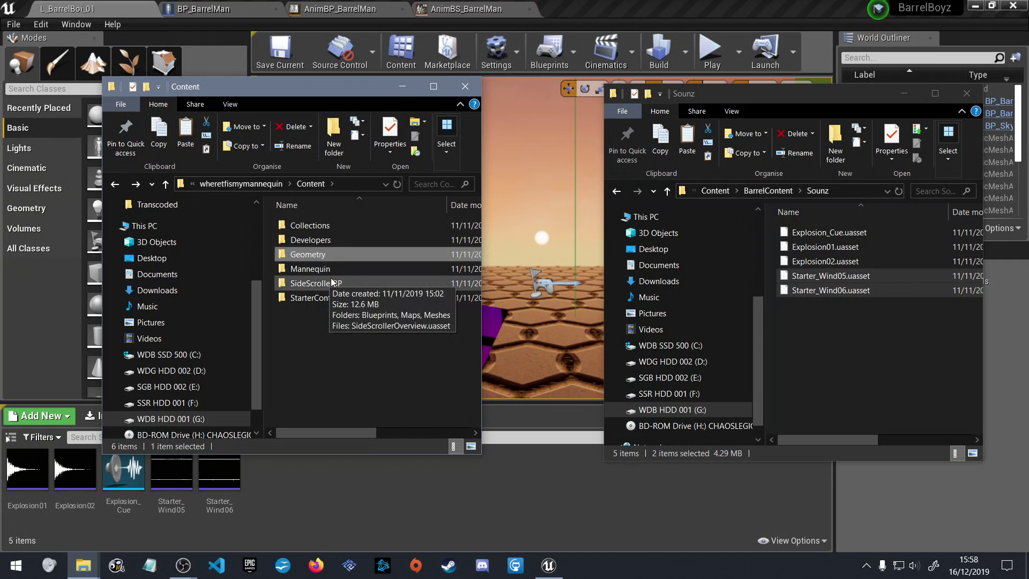
pyautogui.doubleClick(355, 280)
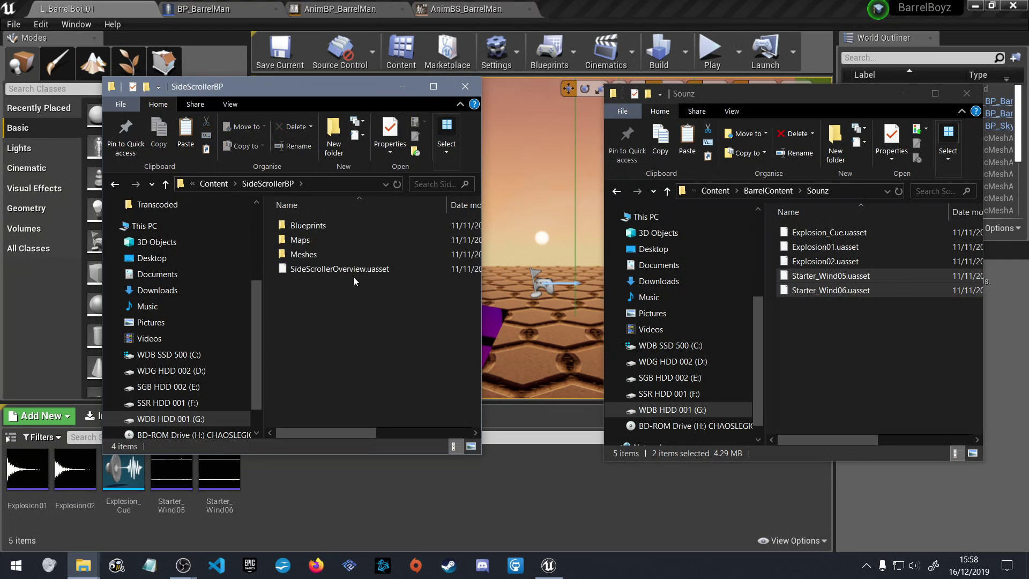
pyautogui.doubleClick(310, 228)
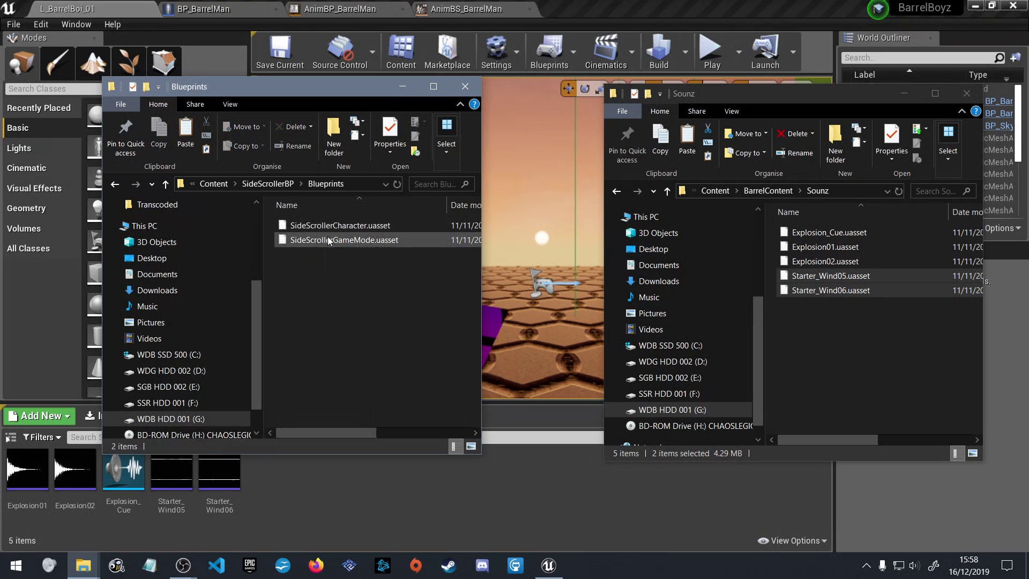
pyautogui.hotkey('alt', 'Up')
pyautogui.hotkey('alt', 'Up')
# Return to the StarterContent/Audio folder and look through its full list of sound files
pyautogui.doubleClick(339, 297)
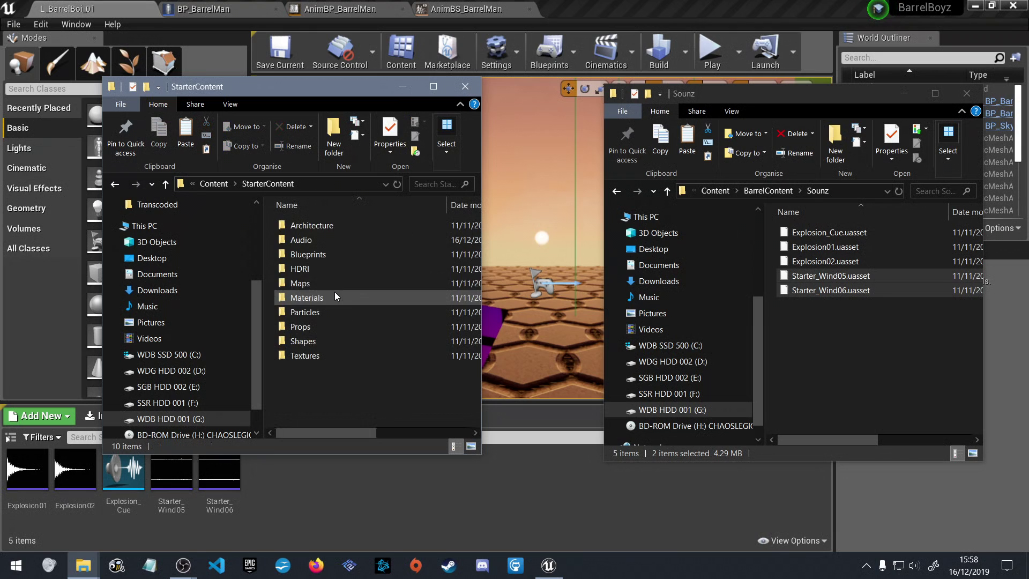
pyautogui.doubleClick(323, 239)
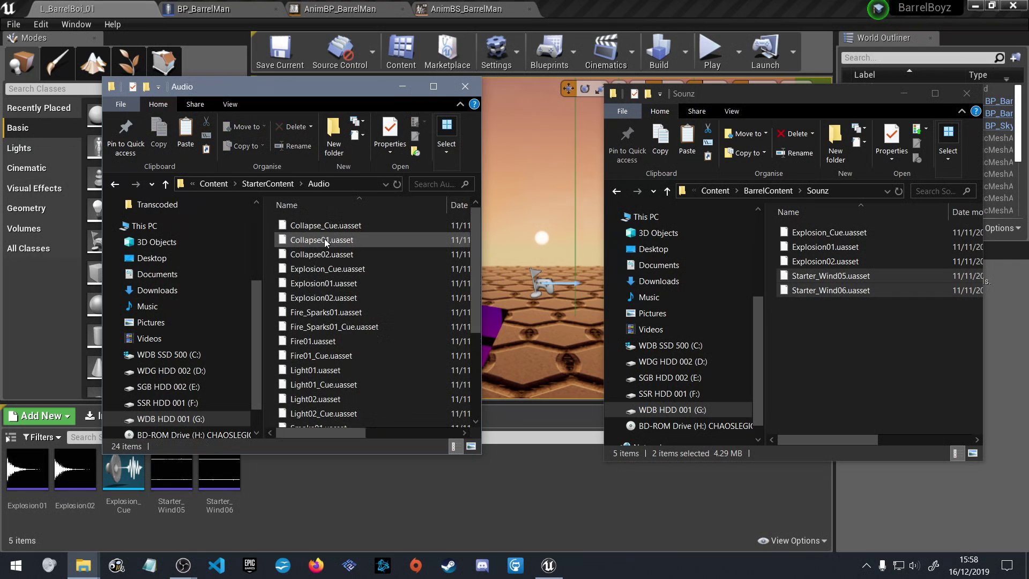
pyautogui.scroll(-3, 327, 252)
pyautogui.scroll(1, 330, 253)
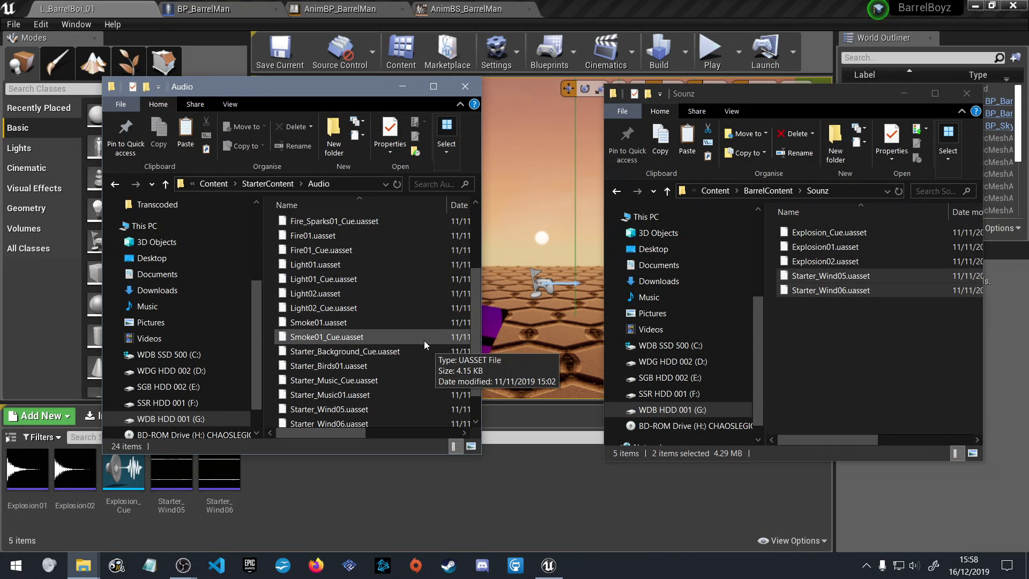
pyautogui.scroll(-1, 423, 343)
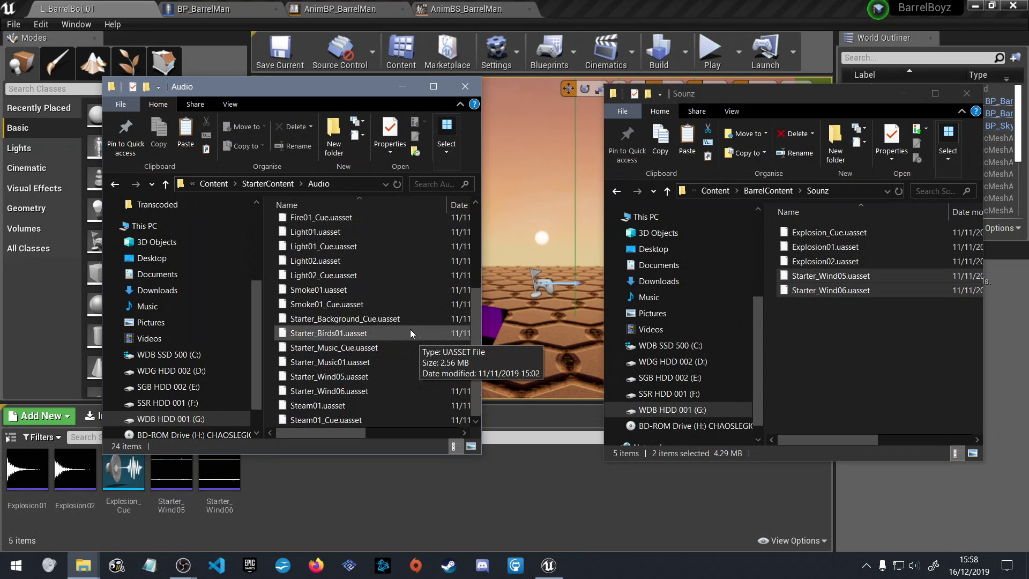
pyautogui.scroll(1, 364, 284)
pyautogui.scroll(2, 361, 279)
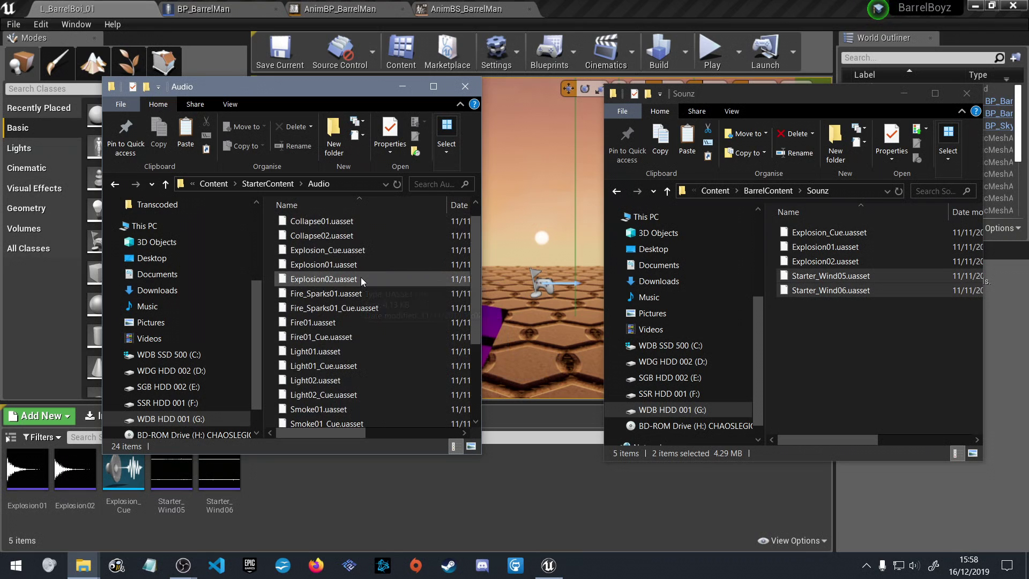
pyautogui.scroll(1, 352, 225)
# Copy Collapse_Cue, Collapse01 and Collapse02 into the Sounz folder, and delete the pasted copies again
pyautogui.click(360, 226)
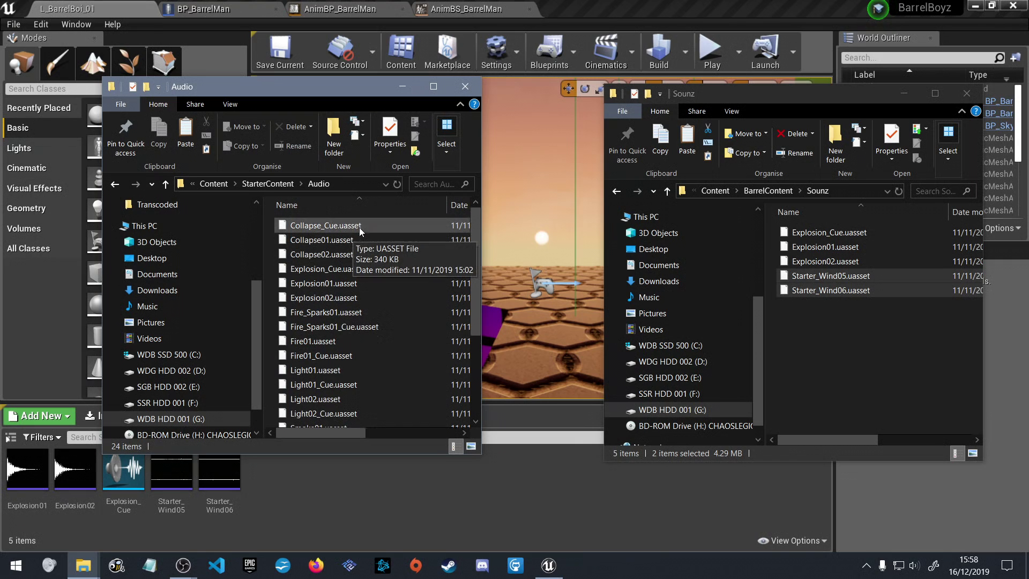
pyautogui.keyDown('shift'); pyautogui.click(364, 250); pyautogui.keyUp('shift')
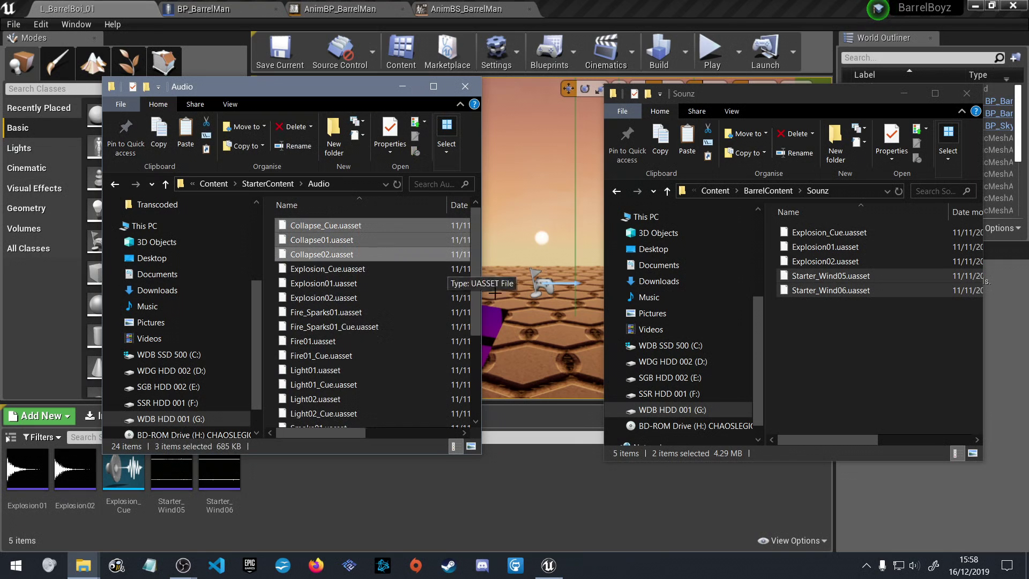
pyautogui.rightClick(809, 366)
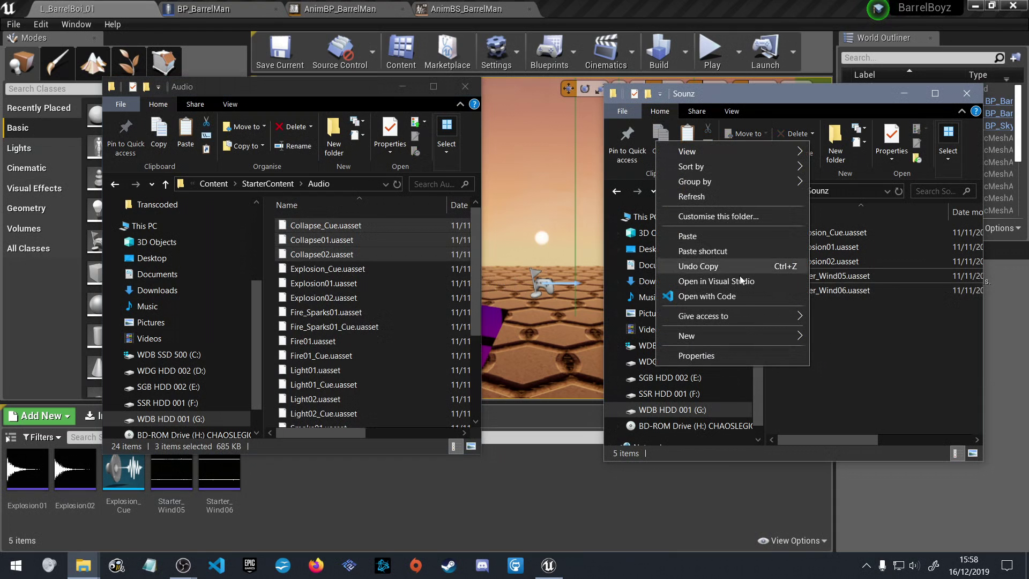
pyautogui.click(699, 235)
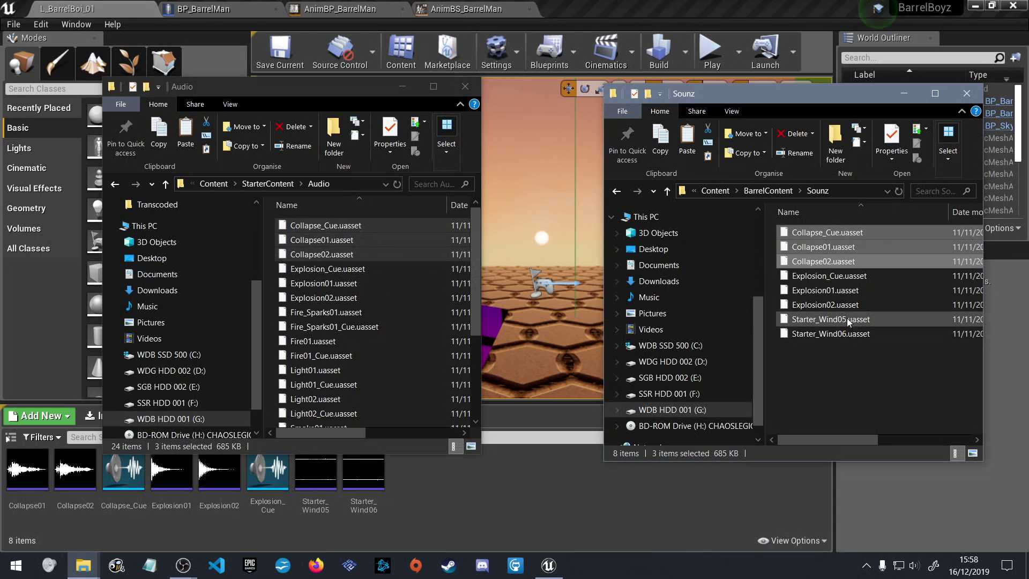
pyautogui.press('Delete')
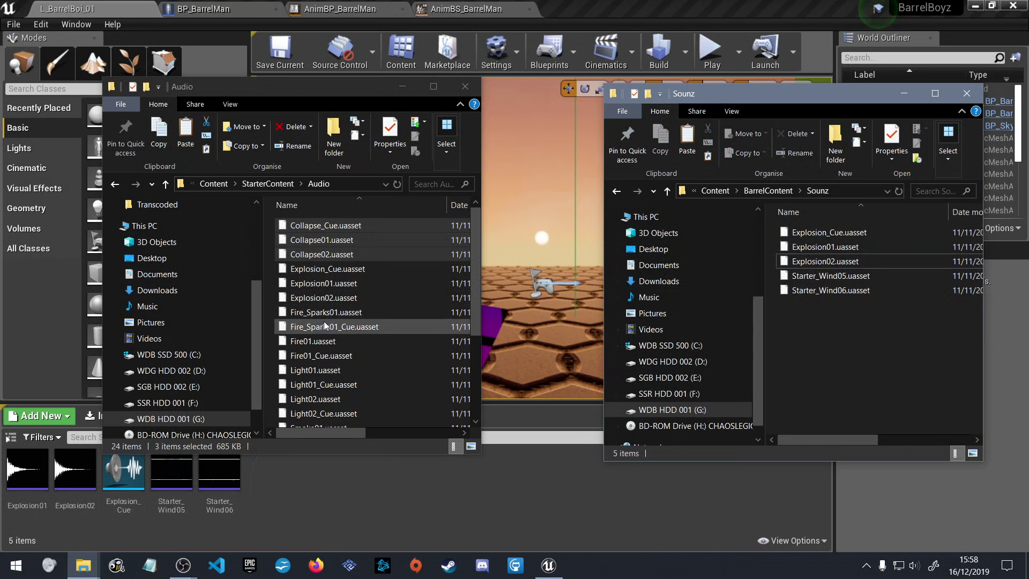
# Copy Fire_Sparks01 and Fire_Sparks01_Cue from the Audio folder and paste them into the Sounz folder
pyautogui.click(345, 327)
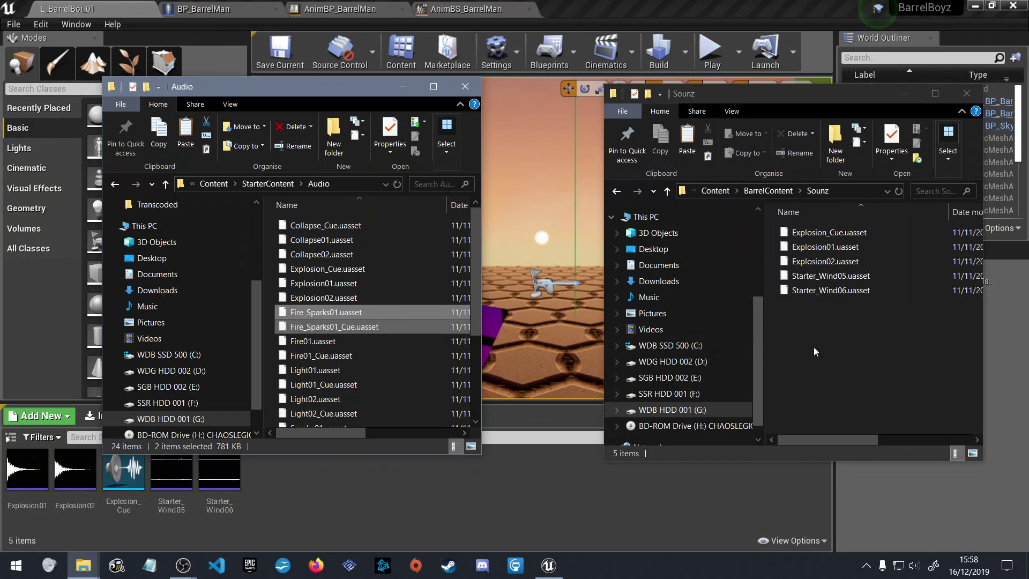
pyautogui.rightClick(840, 341)
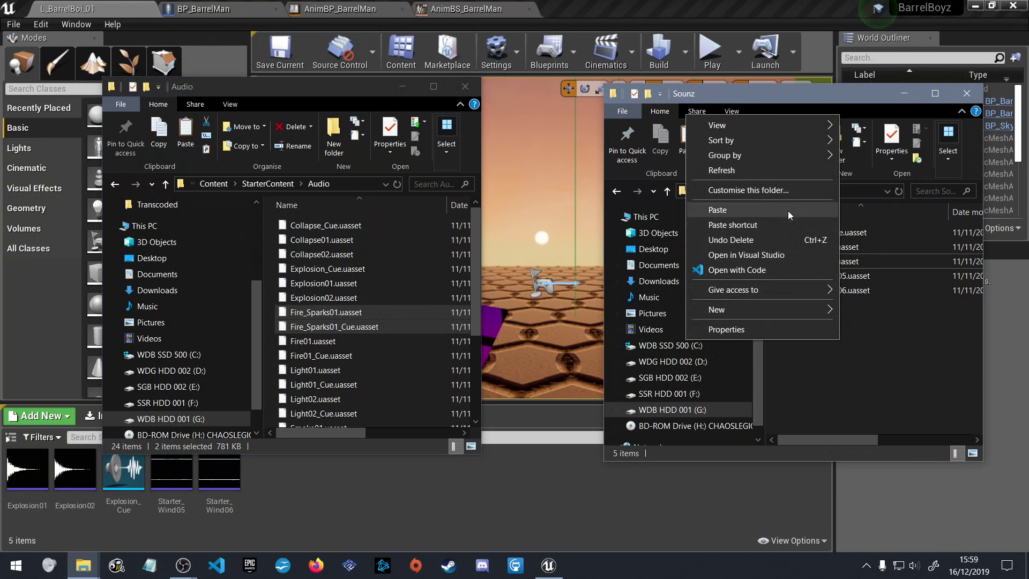
pyautogui.click(734, 211)
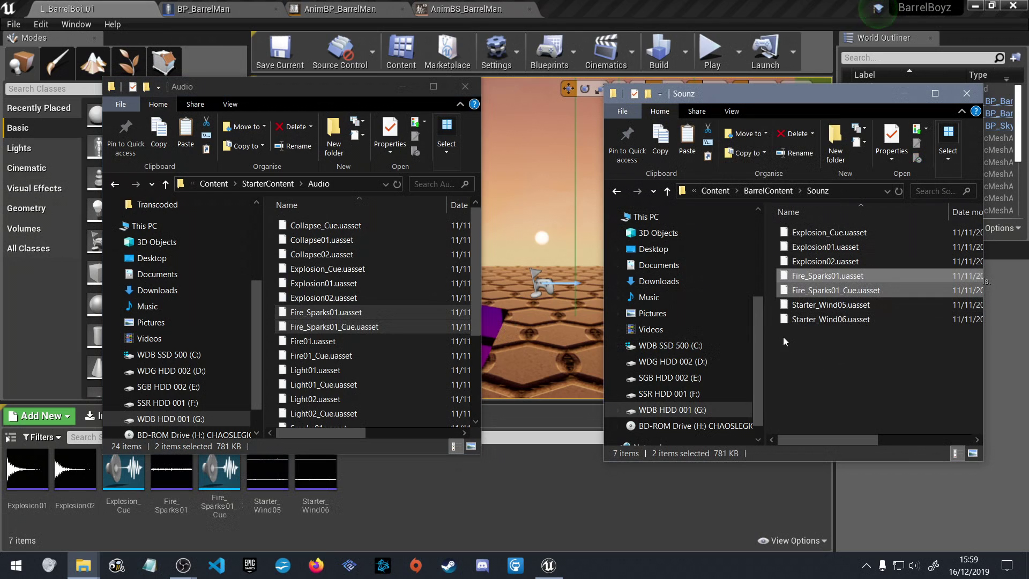
# Delete Fire_Sparks01.uasset and Fire_Sparks01_Cue.uasset from the Sounz folder
pyautogui.press('Delete')
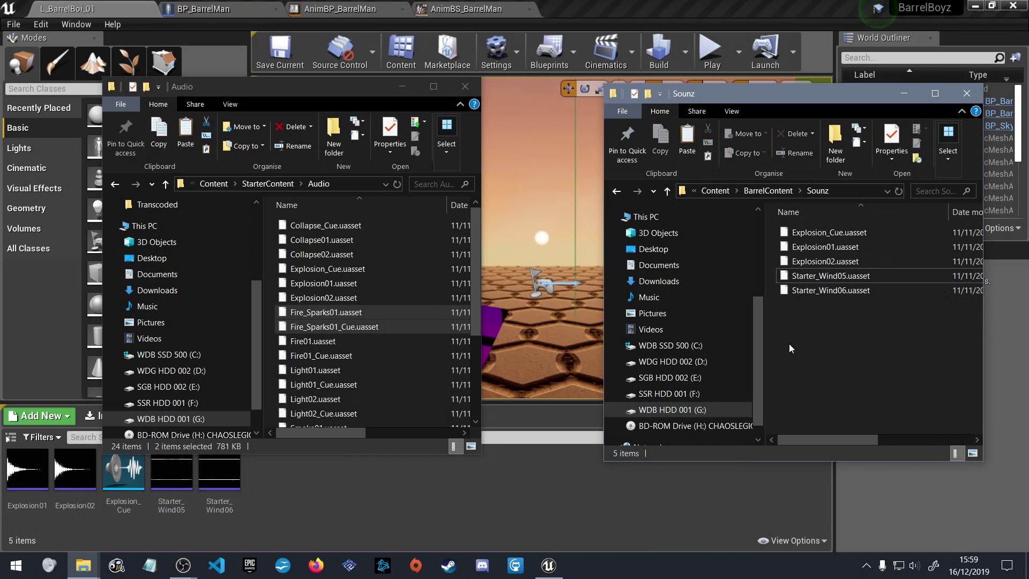
# Copy the Light01 and Light02 sounds and their cues from the Audio folder into Sounz, and delete the copies
pyautogui.scroll(-2, 338, 369)
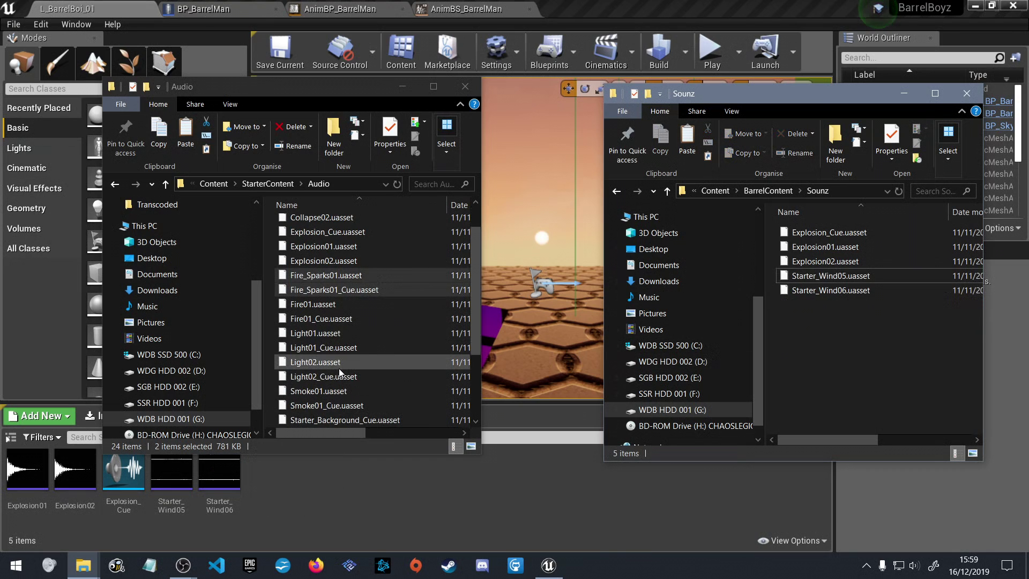
pyautogui.click(330, 333)
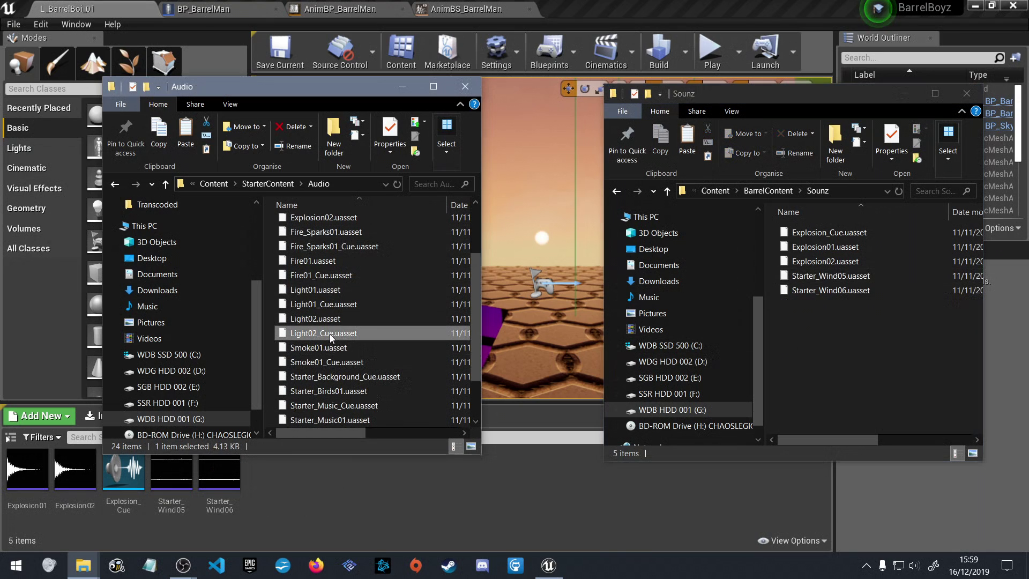
pyautogui.keyDown('shift'); pyautogui.click(342, 290); pyautogui.keyUp('shift')
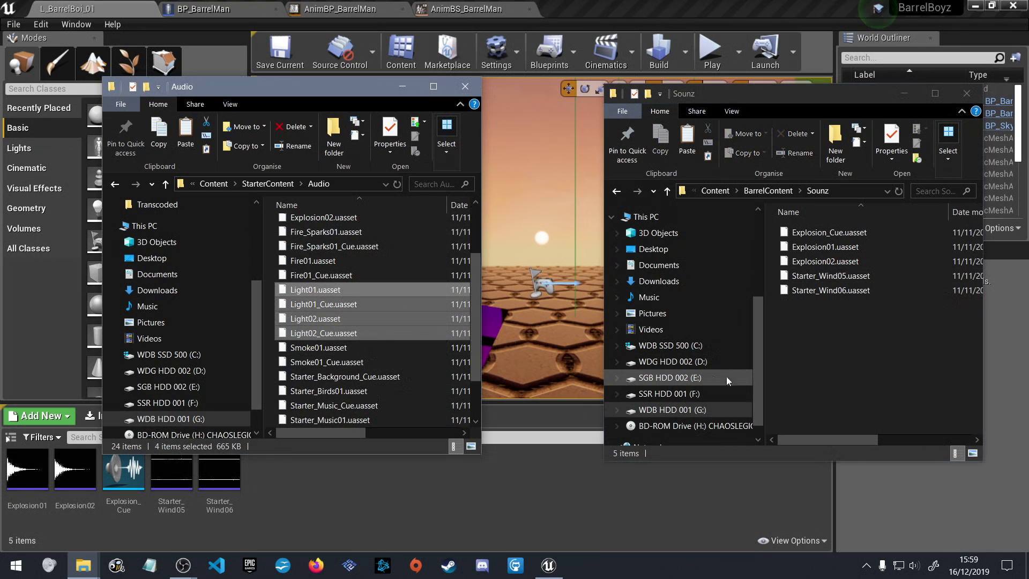
pyautogui.rightClick(793, 365)
pyautogui.click(690, 232)
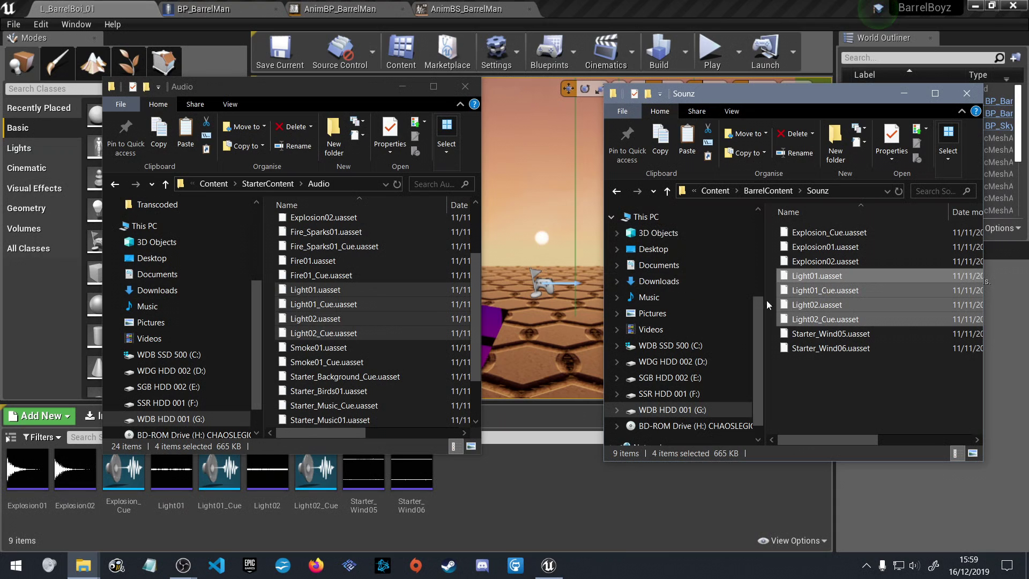
pyautogui.press('Delete')
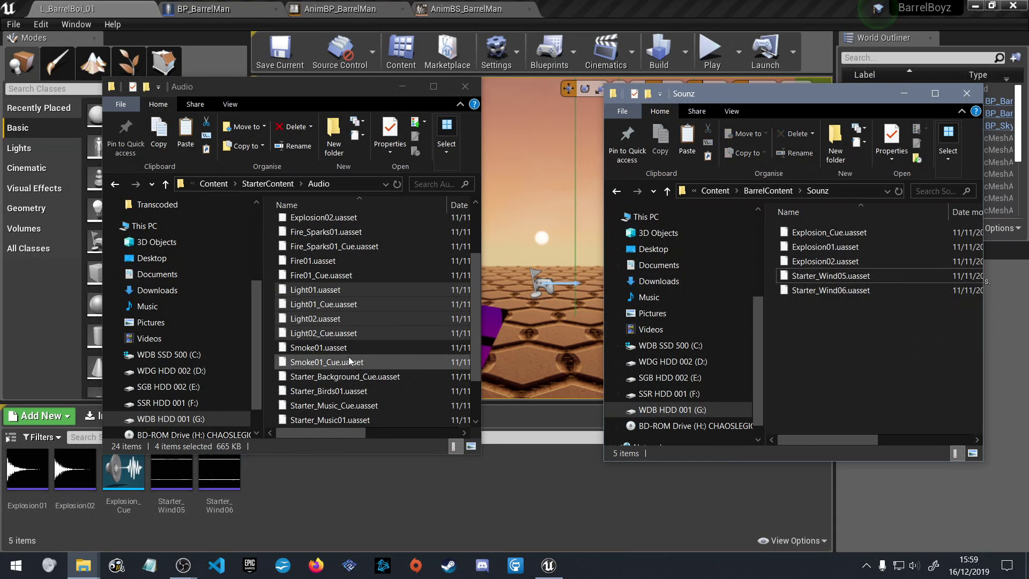
pyautogui.scroll(-2, 348, 357)
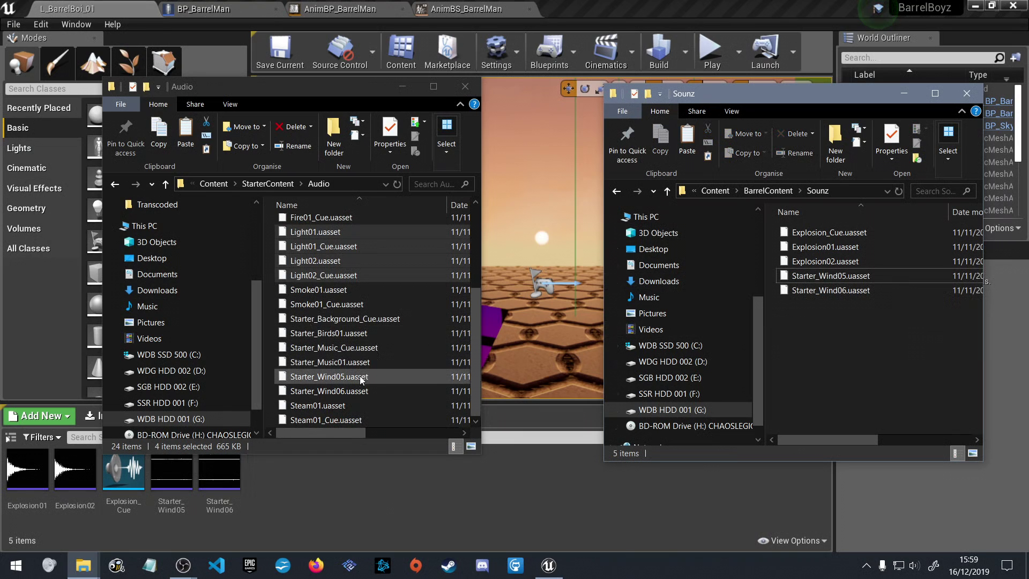
pyautogui.scroll(3, 359, 396)
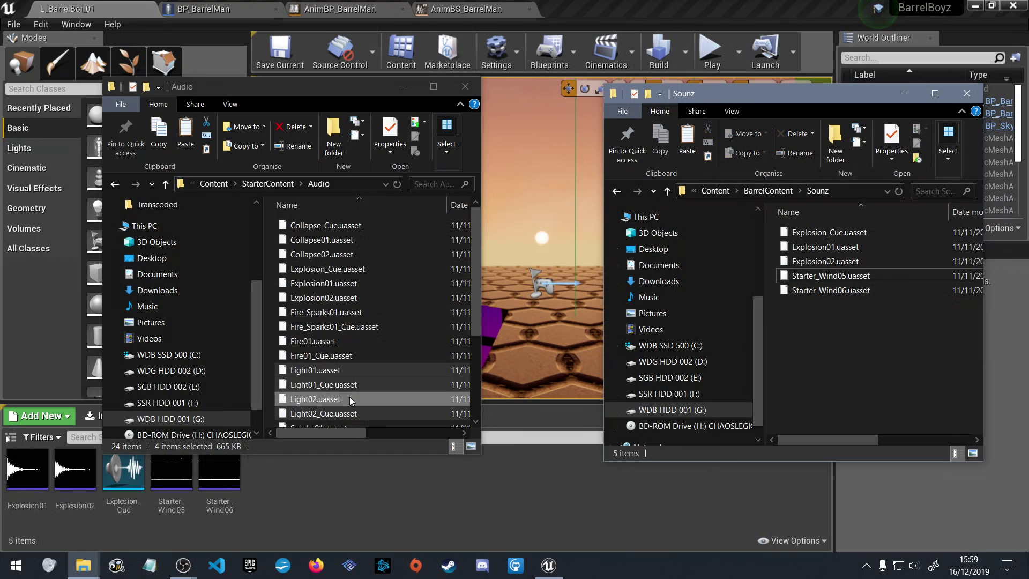
pyautogui.click(364, 282)
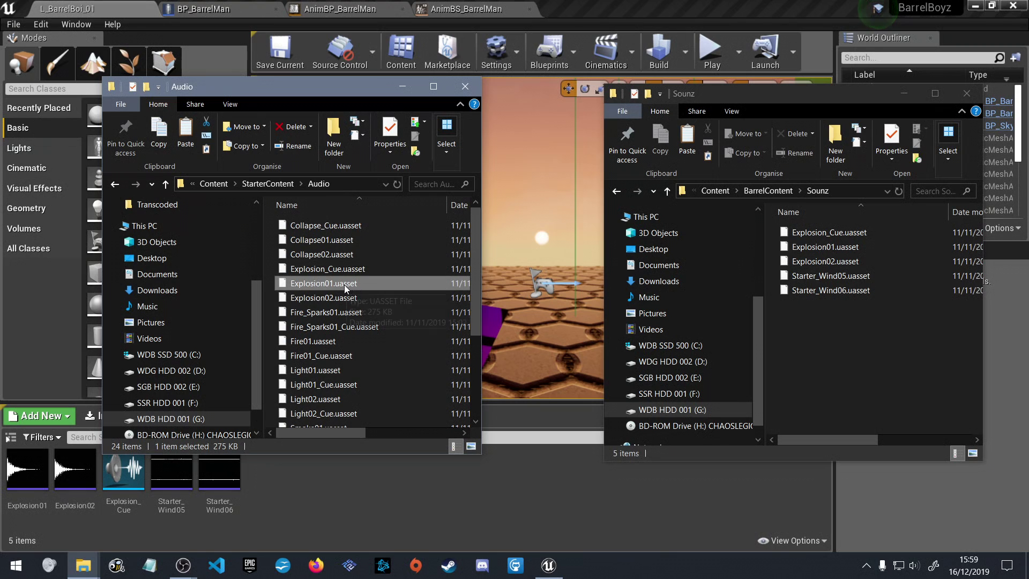
# Switch to Unreal Editor and audition Explosion02, Explosion_Cue, Starter_Wind05 and Starter_Wind06 in the Sounz folder
pyautogui.click(69, 477)
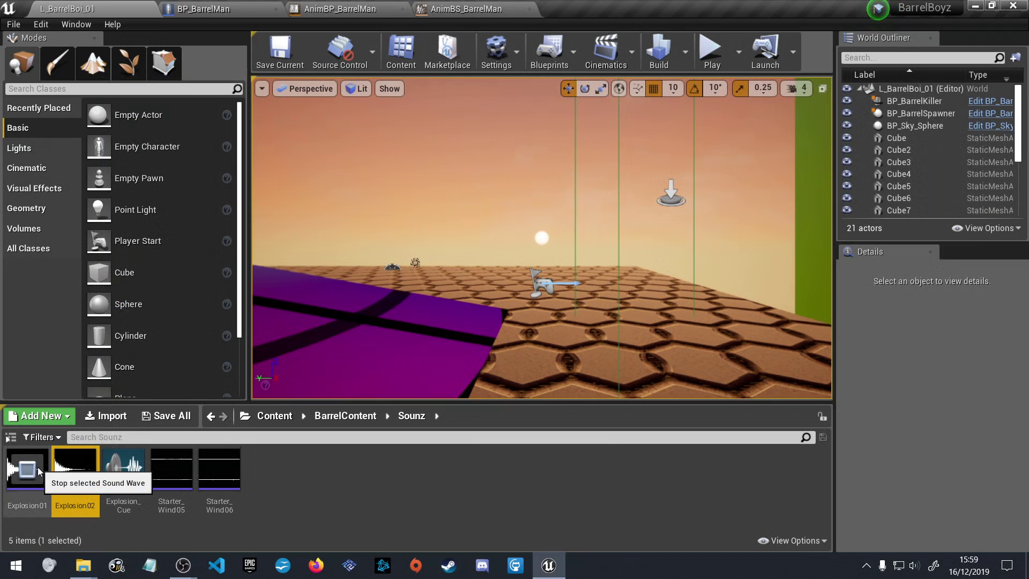
pyautogui.click(123, 473)
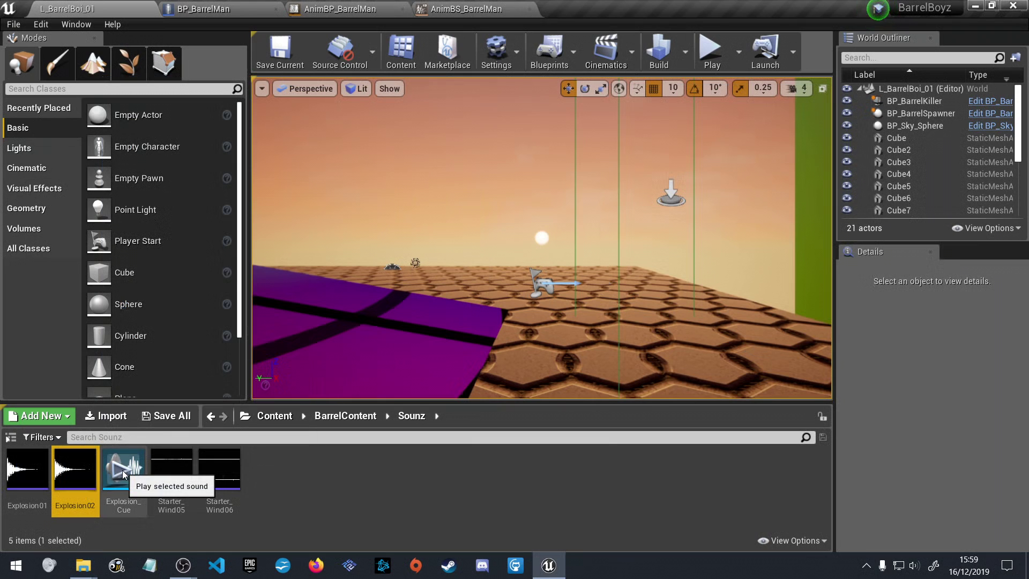
pyautogui.click(170, 471)
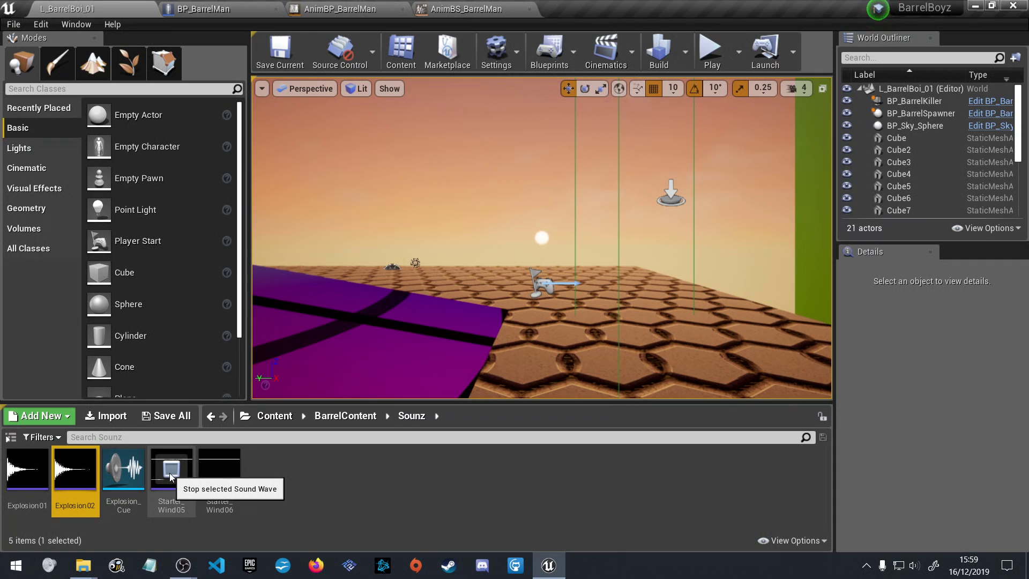
pyautogui.click(224, 472)
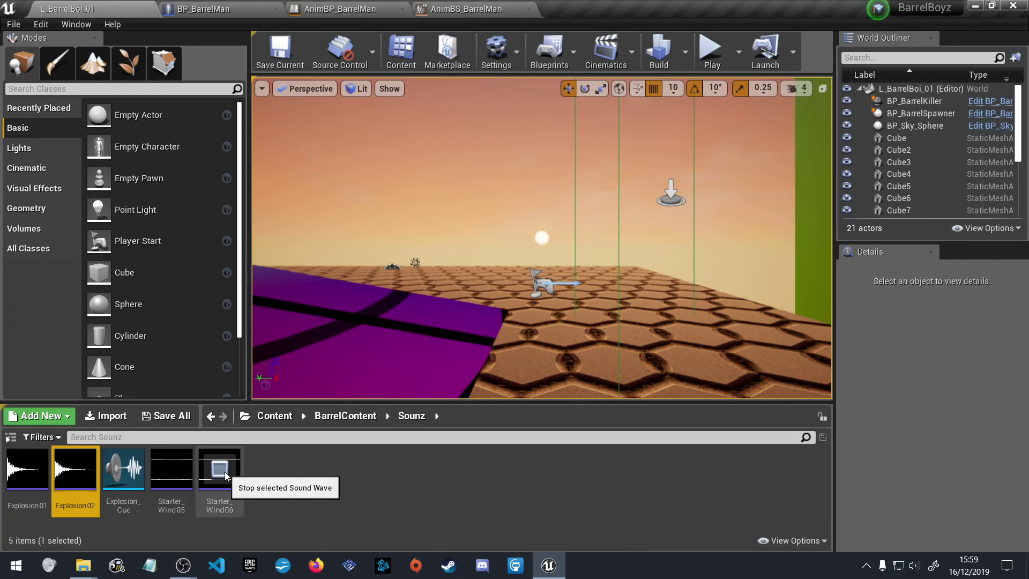
pyautogui.click(224, 471)
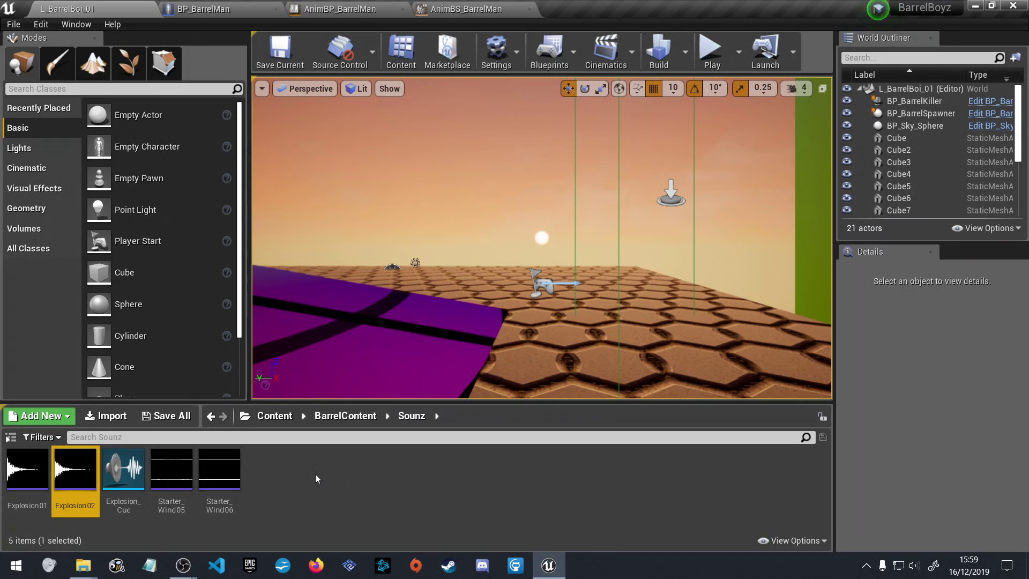
pyautogui.click(76, 471)
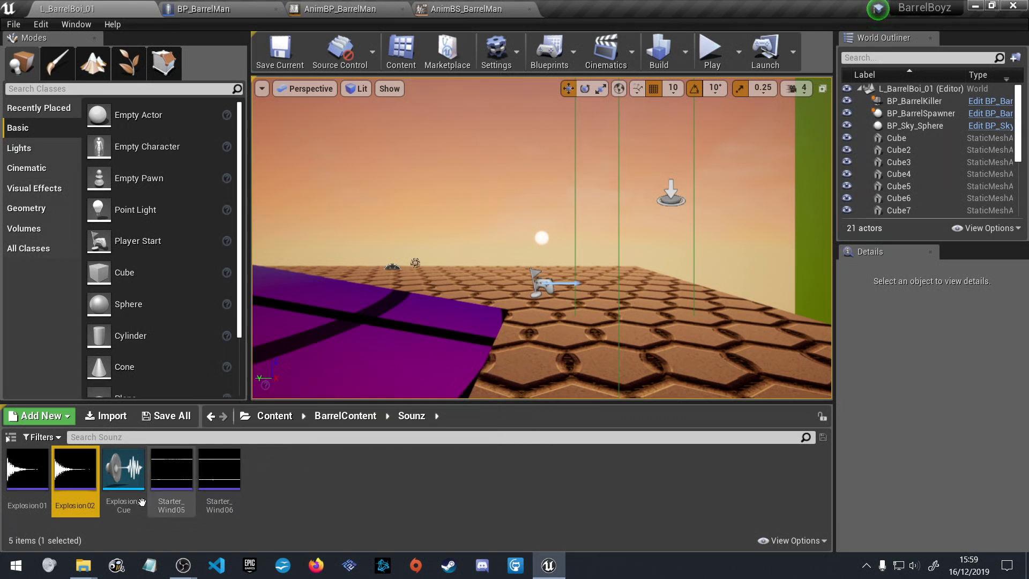
# Open Explosion_Cue for editing and examine how its wave players, Random and Modulator nodes feed the output
pyautogui.moveTo(133, 501)
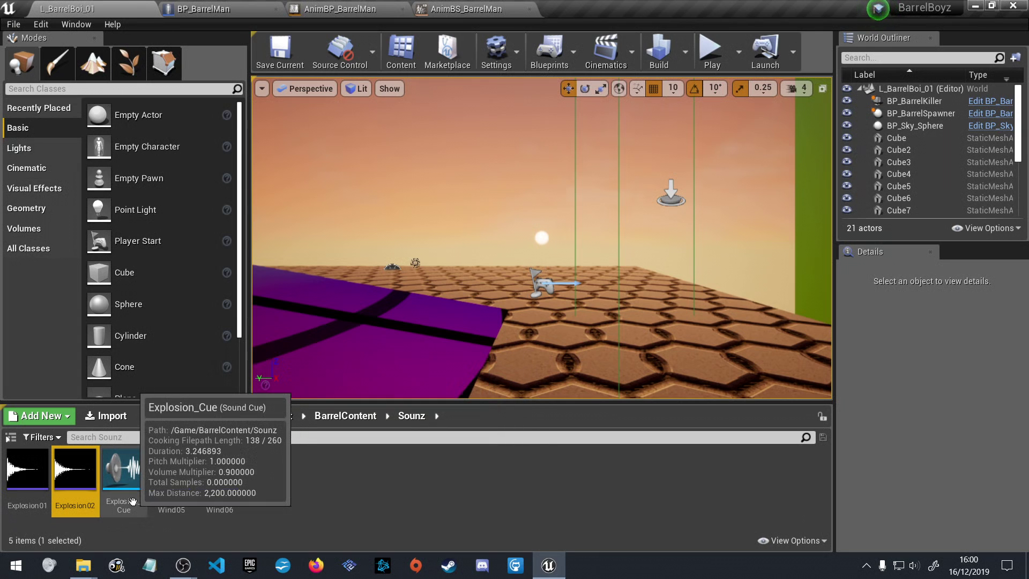
pyautogui.rightClick(134, 491)
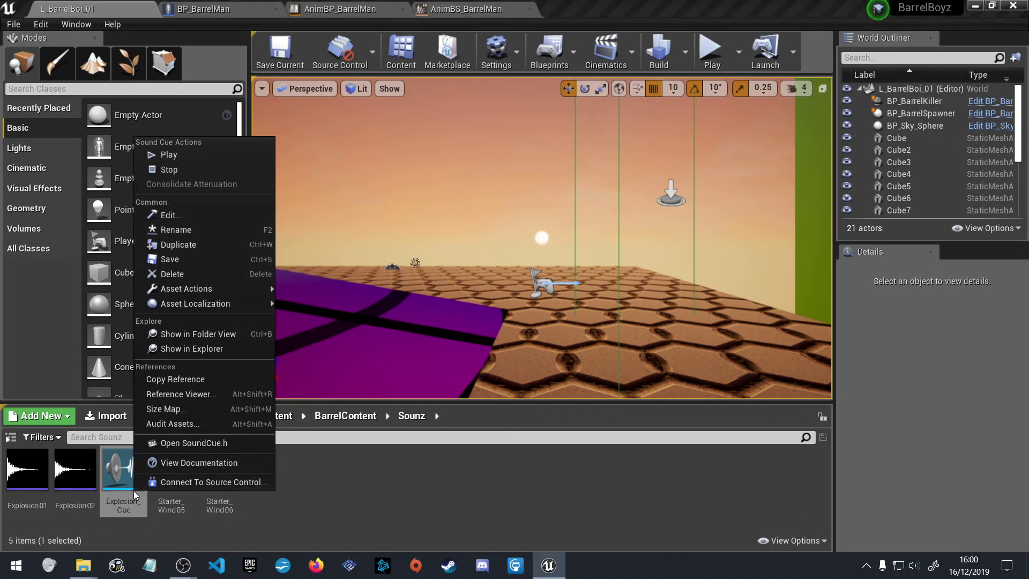
pyautogui.click(202, 210)
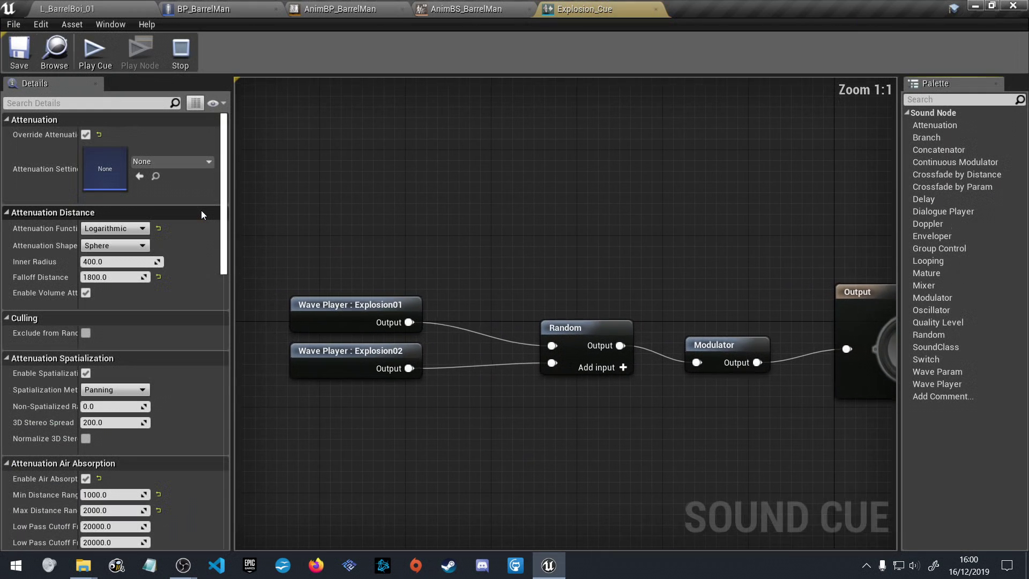
pyautogui.moveTo(460, 283); pyautogui.dragTo(334, 214, button='right')
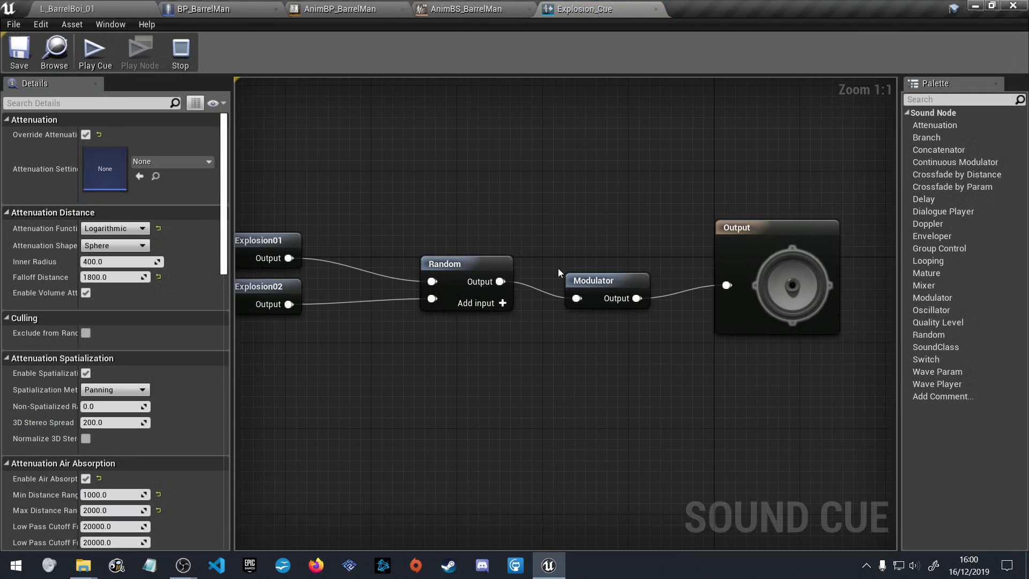
pyautogui.scroll(-1, 436, 403)
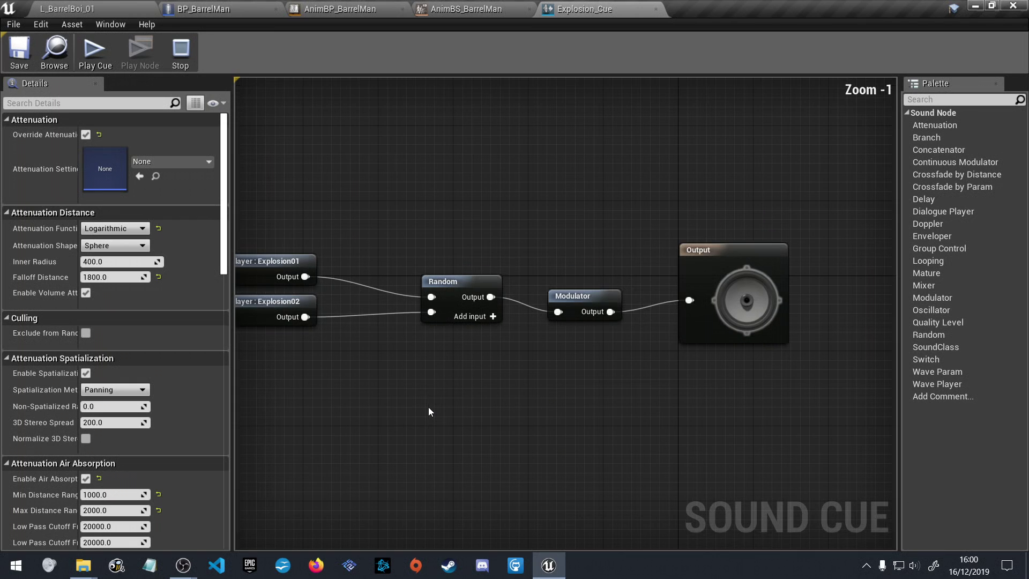
pyautogui.moveTo(430, 395); pyautogui.dragTo(482, 395, button='right')
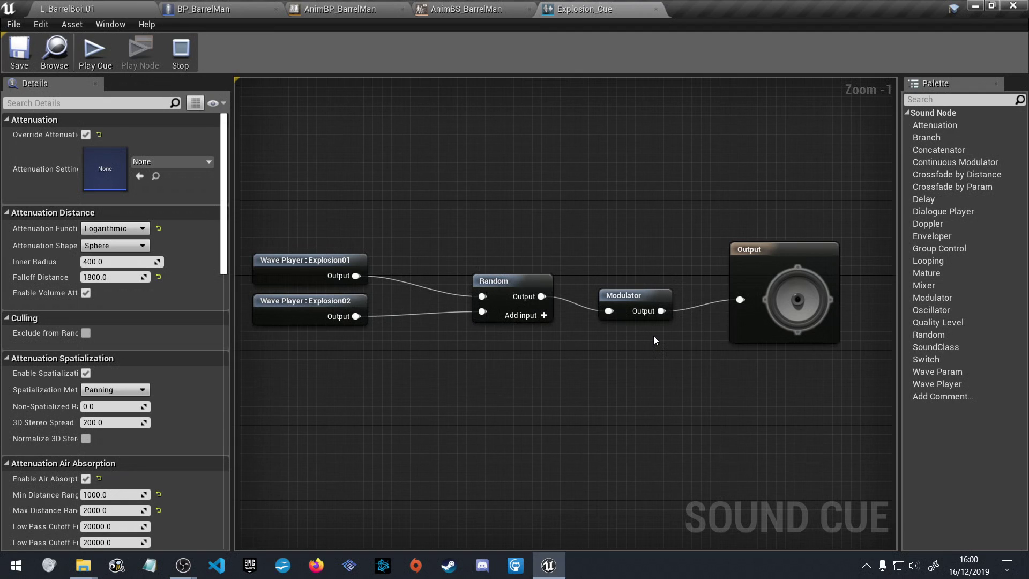
# Inspect the Modulator node's pitch and volume settings in Explosion_Cue, and close the cue
pyautogui.click(635, 302)
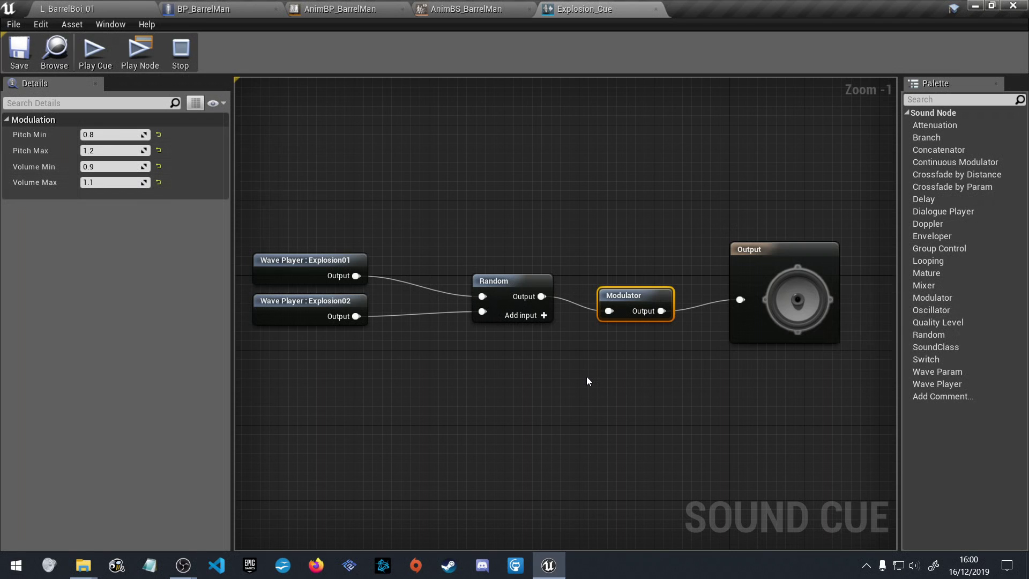
pyautogui.click(616, 389)
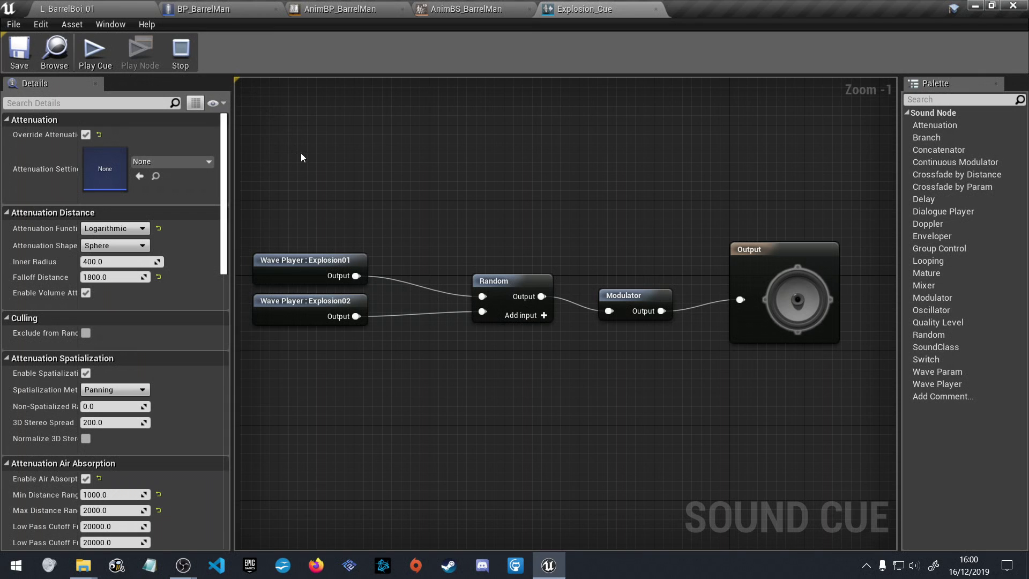
pyautogui.middleClick(558, 9)
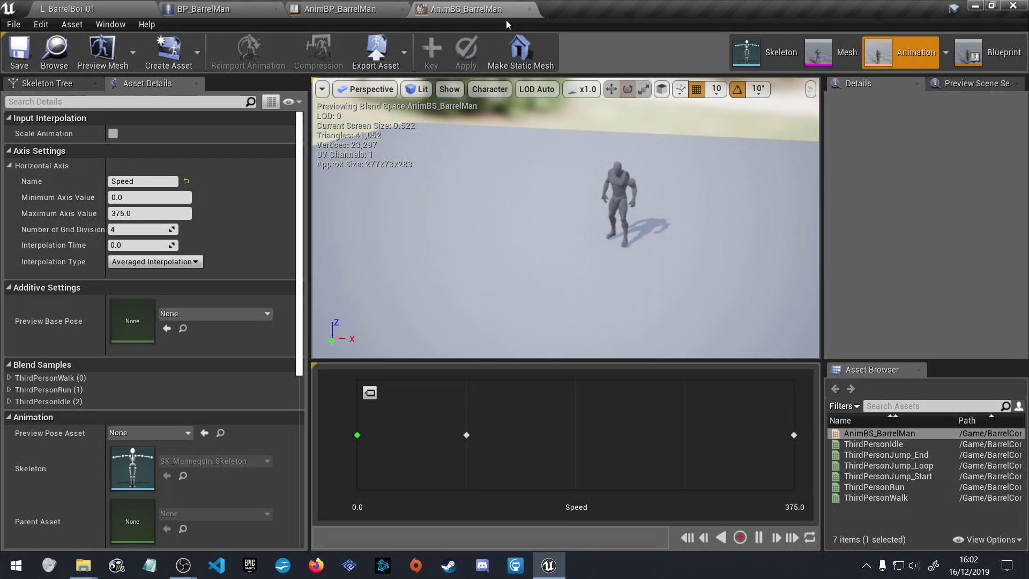
# Duplicate Explosion_Cue in the level editor's Sounz folder and name the copy FootSplosion_Cue1
pyautogui.click(105, 4)
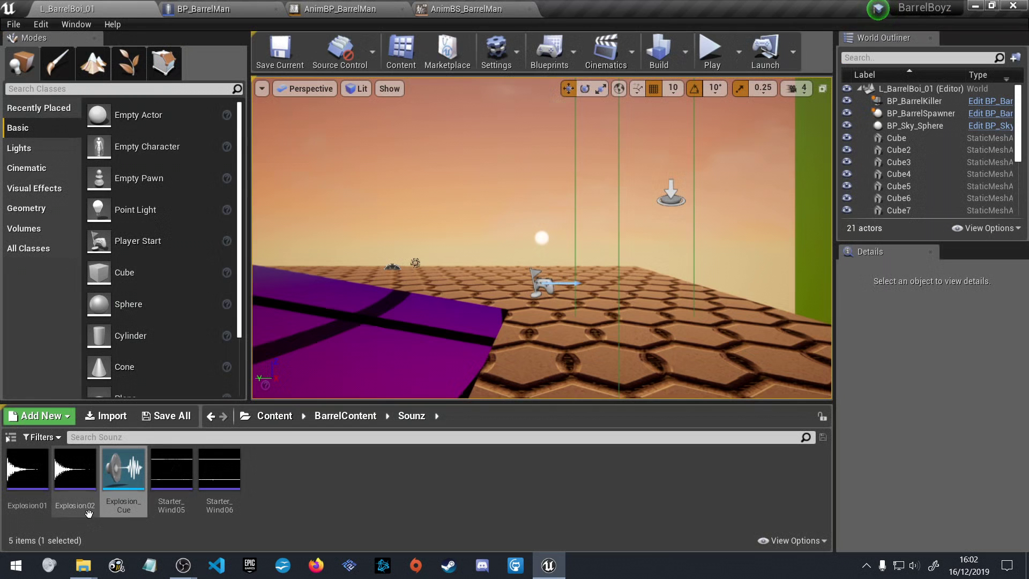
pyautogui.rightClick(123, 494)
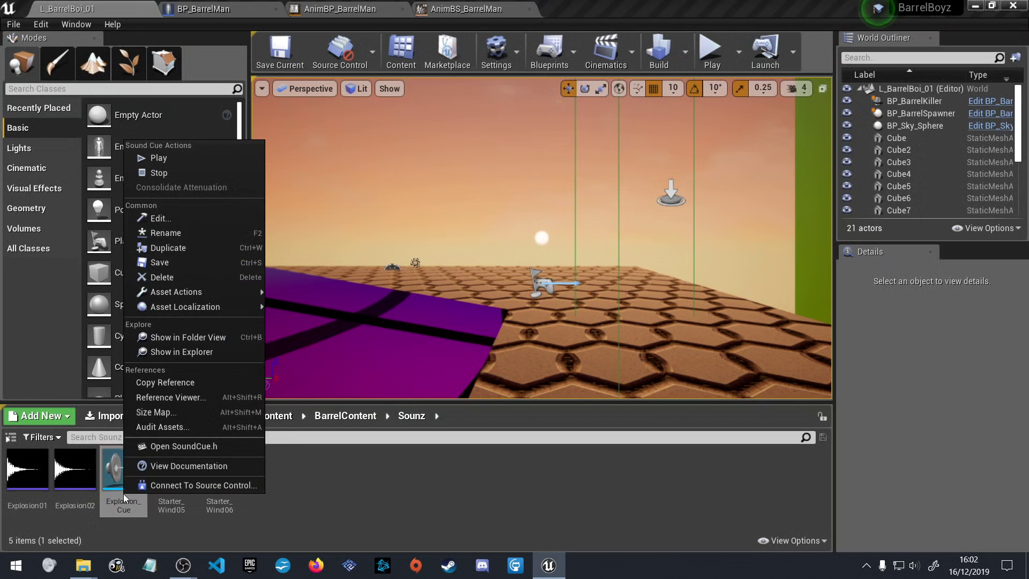
pyautogui.click(208, 248)
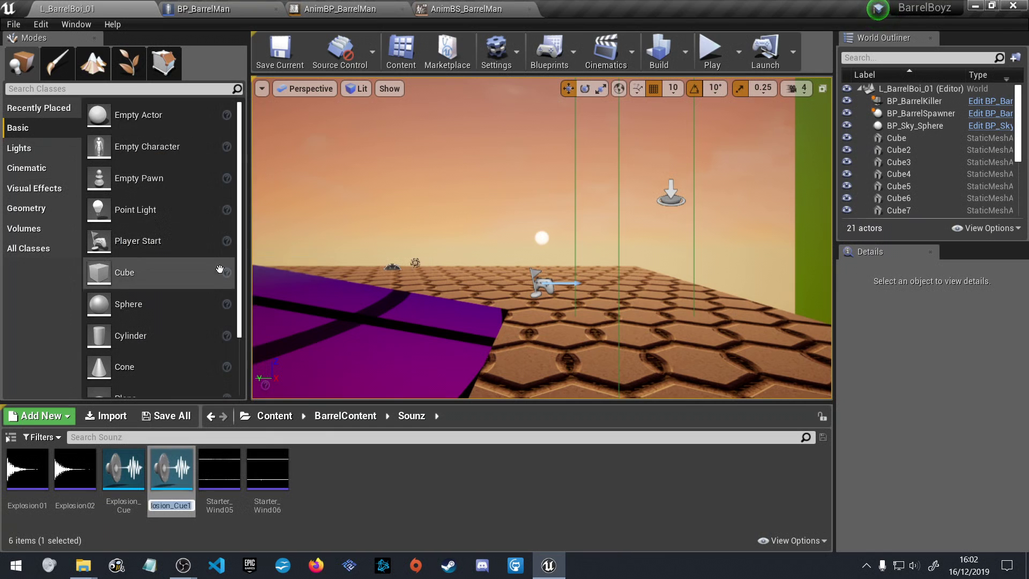
pyautogui.press('Home')
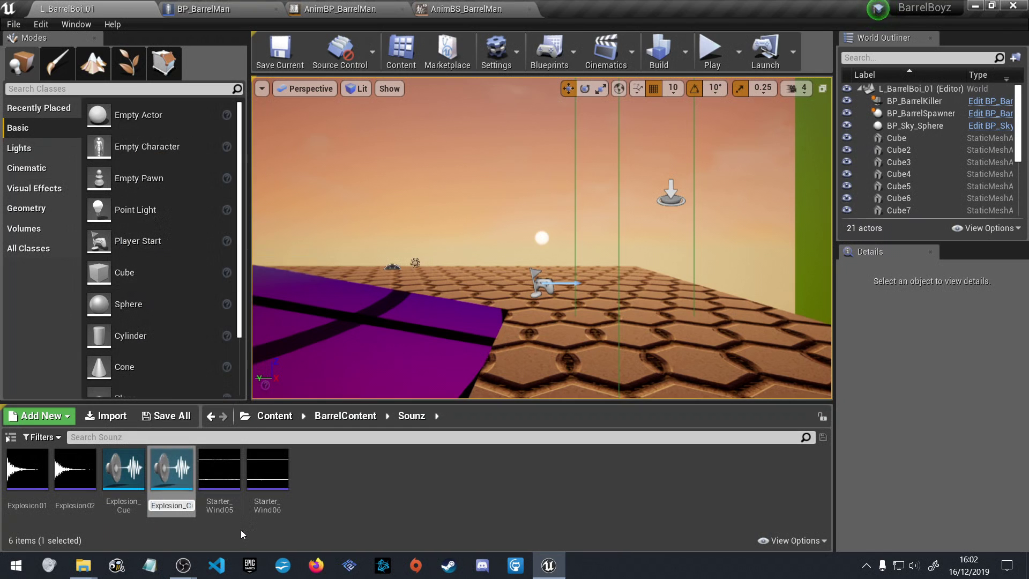
pyautogui.press('End')
pyautogui.press('BackSpace')
pyautogui.write('2')
pyautogui.write('FootS')
pyautogui.write('pl')
pyautogui.press('Return')
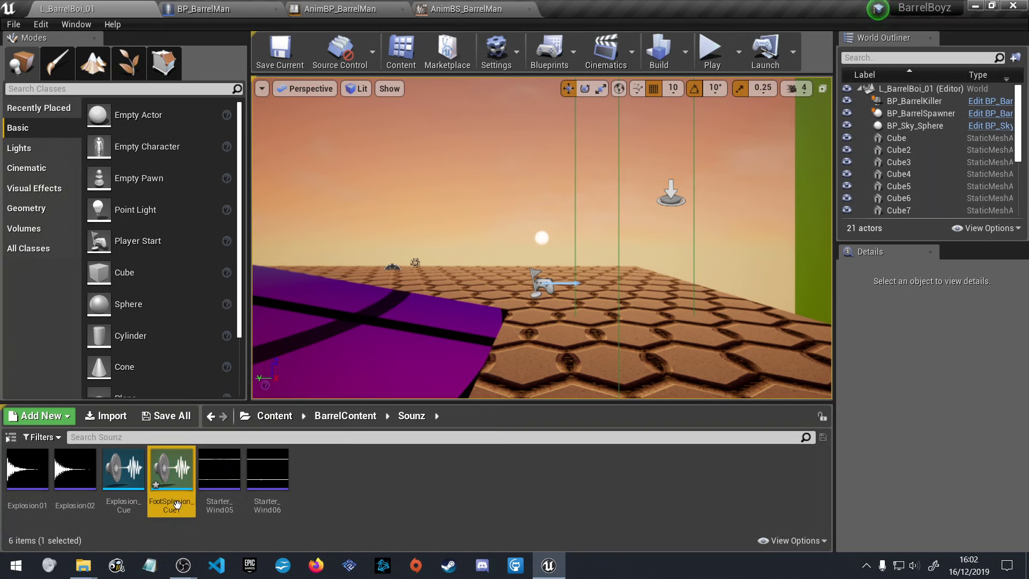
# Open FootSplosion_Cue1 and set its Modulator node's Volume Min to 0.1 and Volume Max to 0.3
pyautogui.doubleClick(171, 474)
pyautogui.moveTo(637, 301); pyautogui.dragTo(547, 250, button='right')
pyautogui.click(627, 295)
pyautogui.click(108, 167)
pyautogui.write('0.1')
pyautogui.press('Return')
pyautogui.write('0.3')
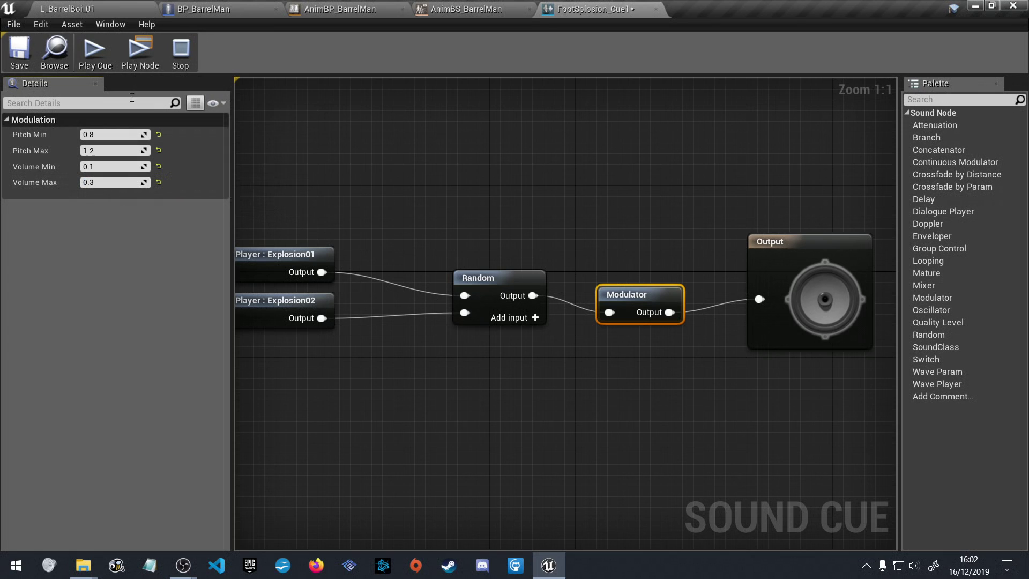
# Play the FootSplosion_Cue1 sound cue repeatedly to judge its loudness and variation
pyautogui.click(92, 50)
pyautogui.click(91, 50)
pyautogui.click(91, 50)
pyautogui.click(91, 50)
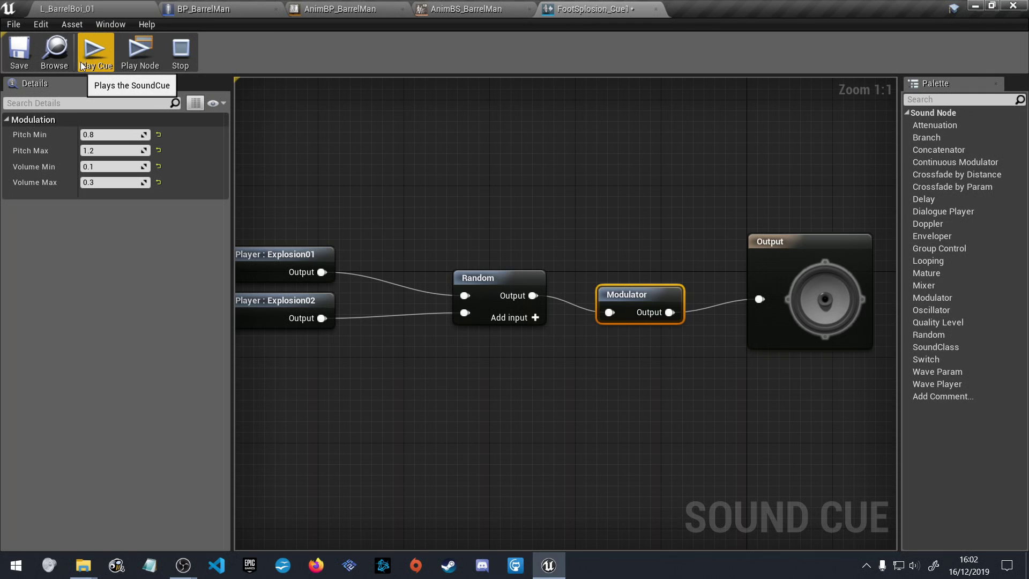
pyautogui.click(102, 54)
pyautogui.click(102, 54)
pyautogui.click(102, 53)
pyautogui.click(102, 54)
pyautogui.click(102, 54)
pyautogui.click(102, 54)
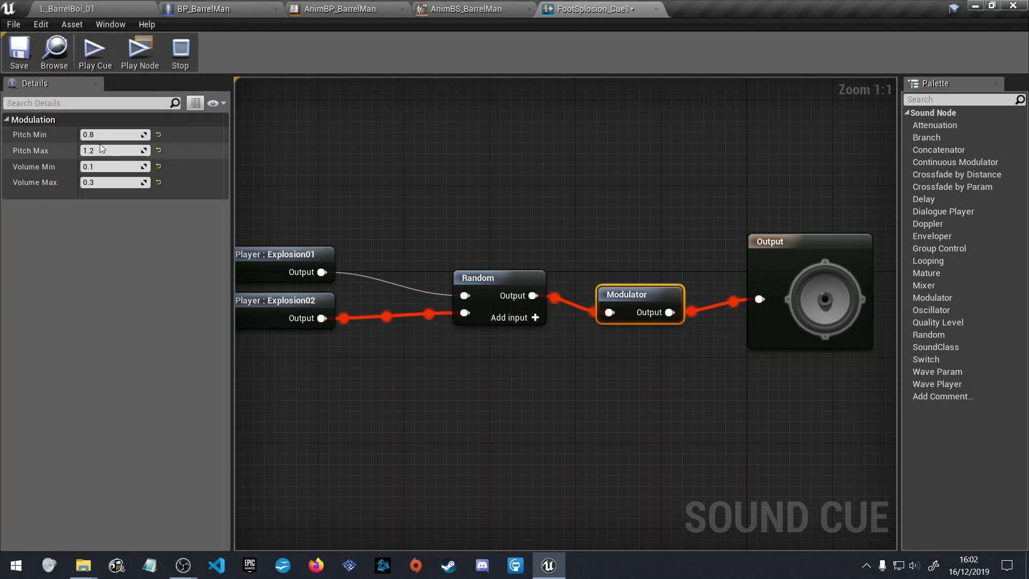
# Set the Modulator's Volume Max to 0.2 and play the cue several times to check it
pyautogui.click(106, 183)
pyautogui.write('0.2')
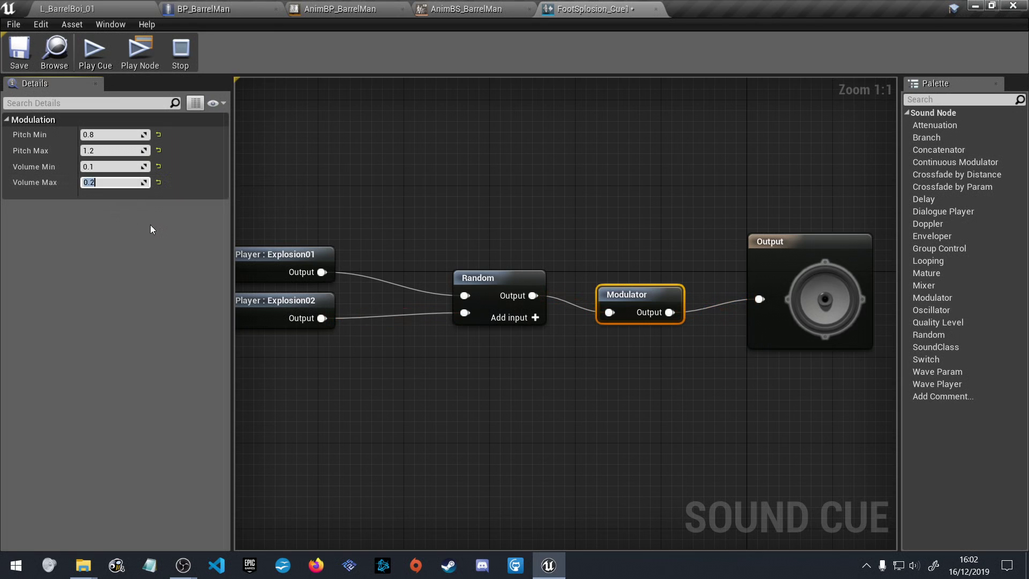
pyautogui.click(95, 51)
pyautogui.click(96, 51)
pyautogui.click(95, 51)
# Set the Modulator's Volume Min to 0.05 and Volume Max to 0.1
pyautogui.click(107, 162)
pyautogui.write('0.05')
pyautogui.press('Tab')
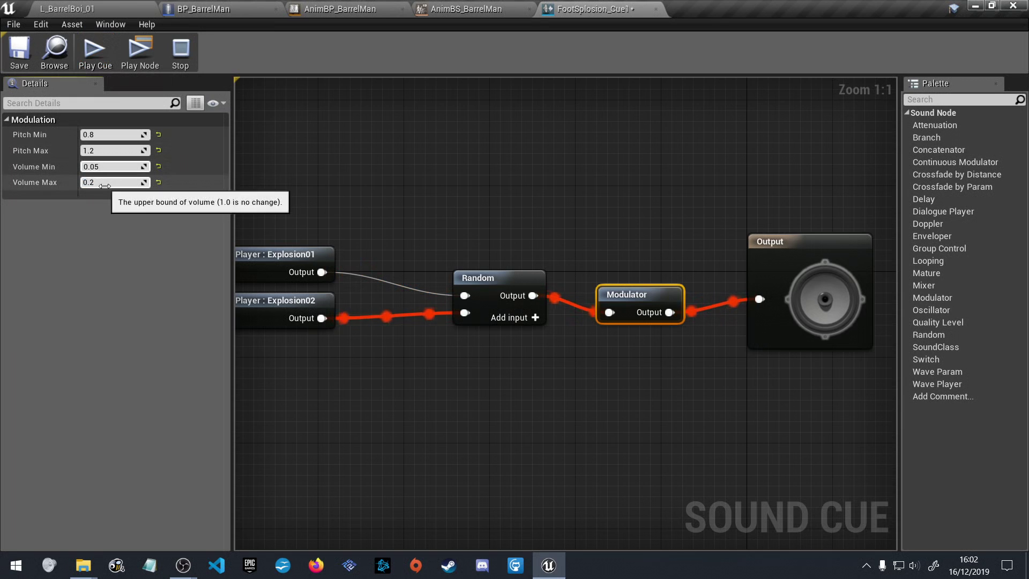
pyautogui.write('0.1')
pyautogui.press('Return')
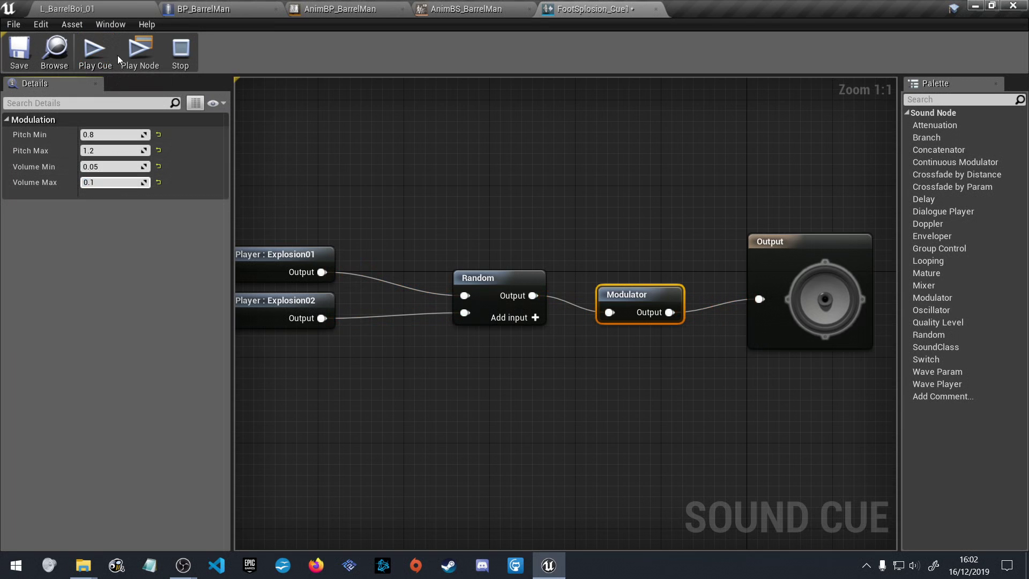
# Play the Modulator node, and set its Volume Min to 0.09 and Volume Max to 0.11
pyautogui.click(133, 51)
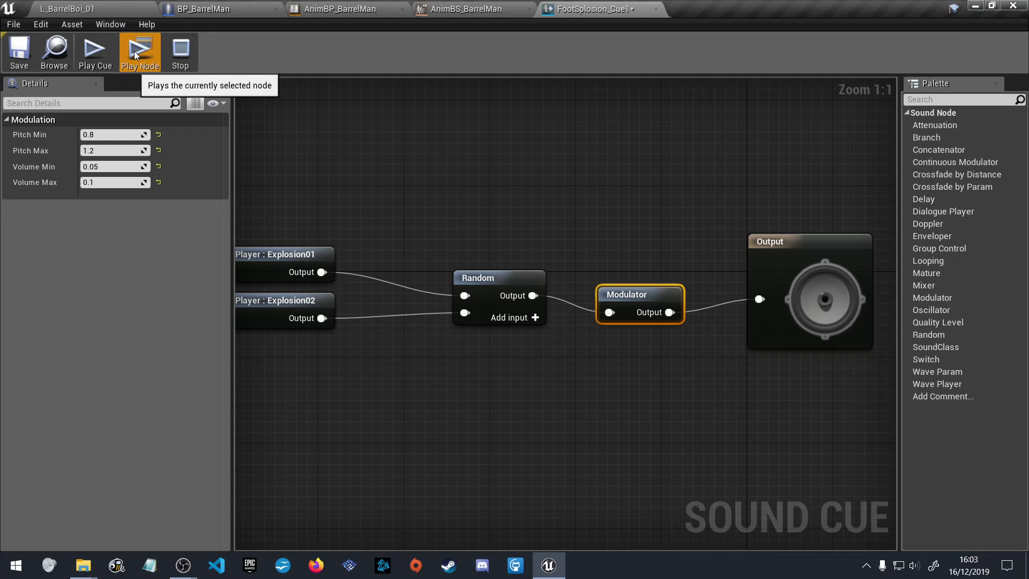
pyautogui.click(110, 166)
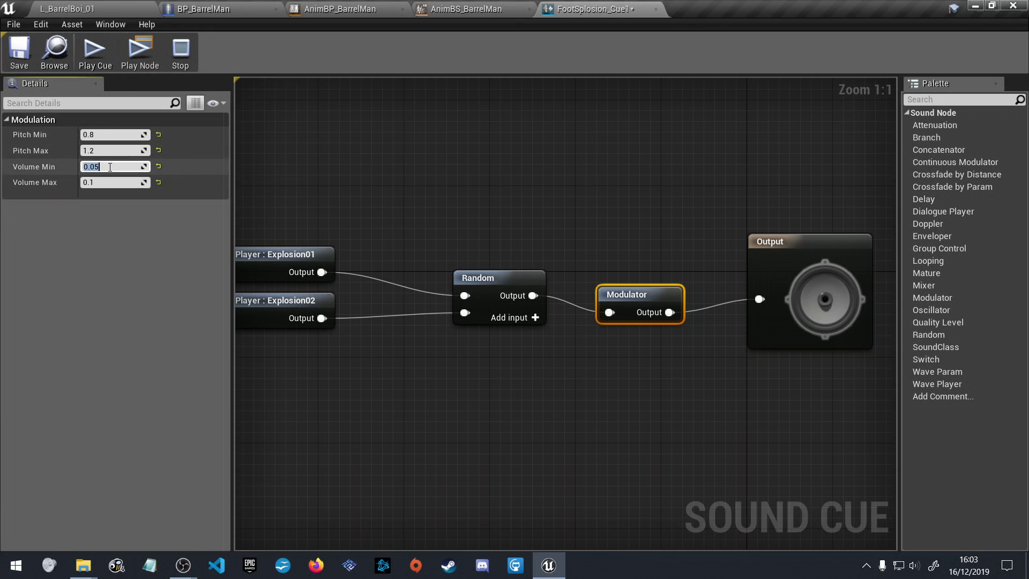
pyautogui.write('0.09')
pyautogui.click(106, 180)
pyautogui.write('0')
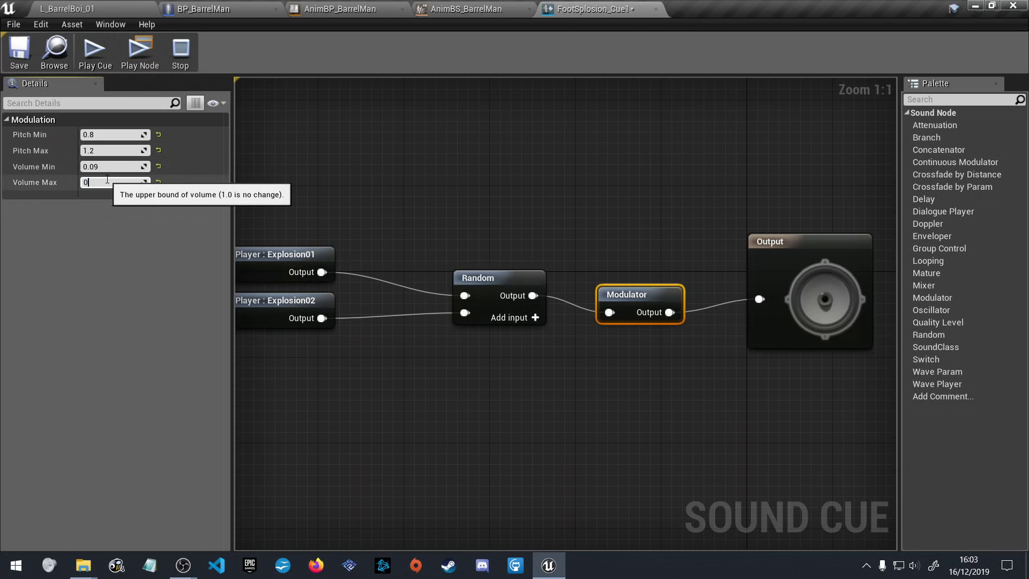
pyautogui.write('.11')
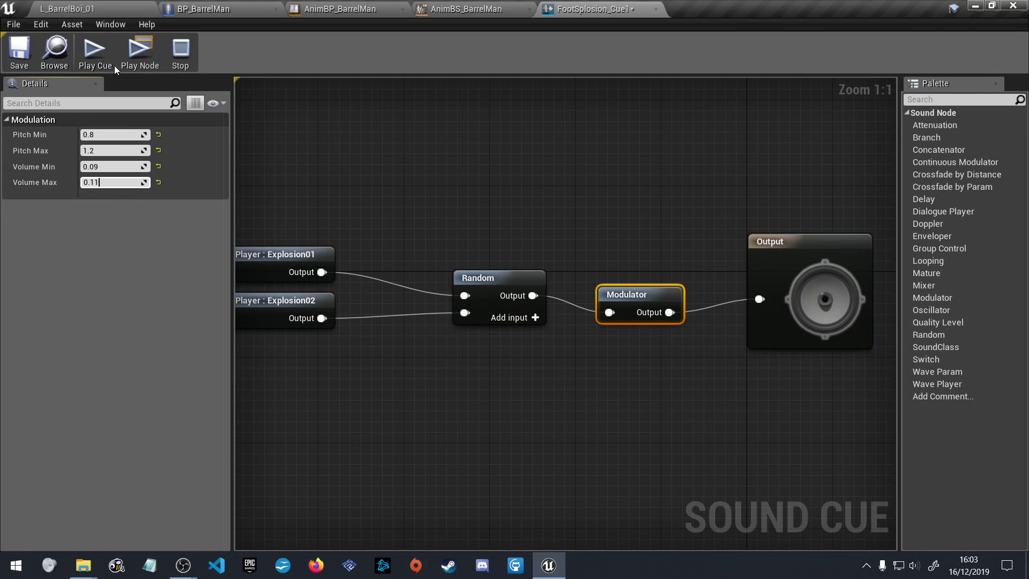
# Play the FootSplosion_Cue1 sound cue to check its loudness, stop playback and save the cue
pyautogui.click(98, 56)
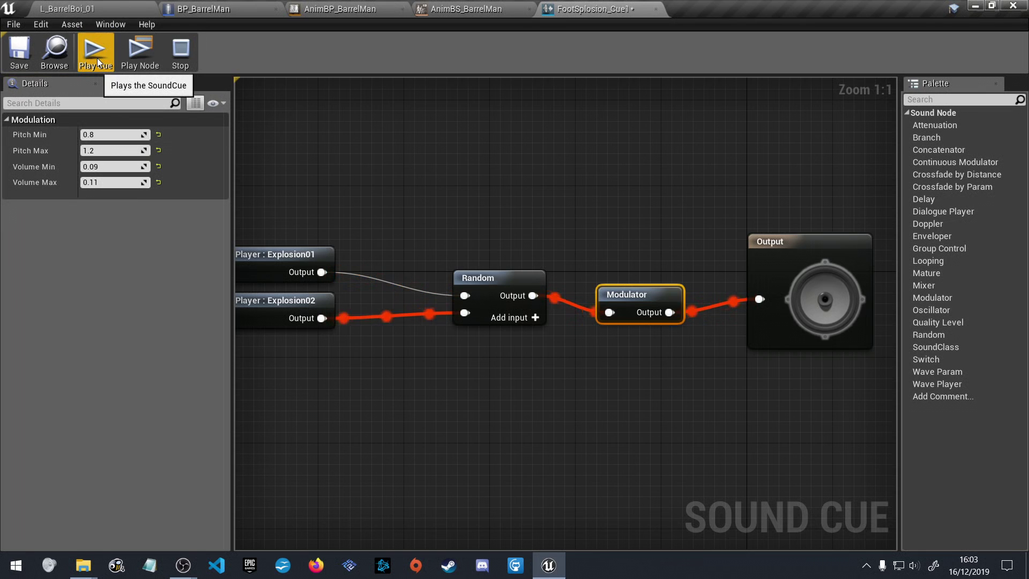
pyautogui.click(179, 54)
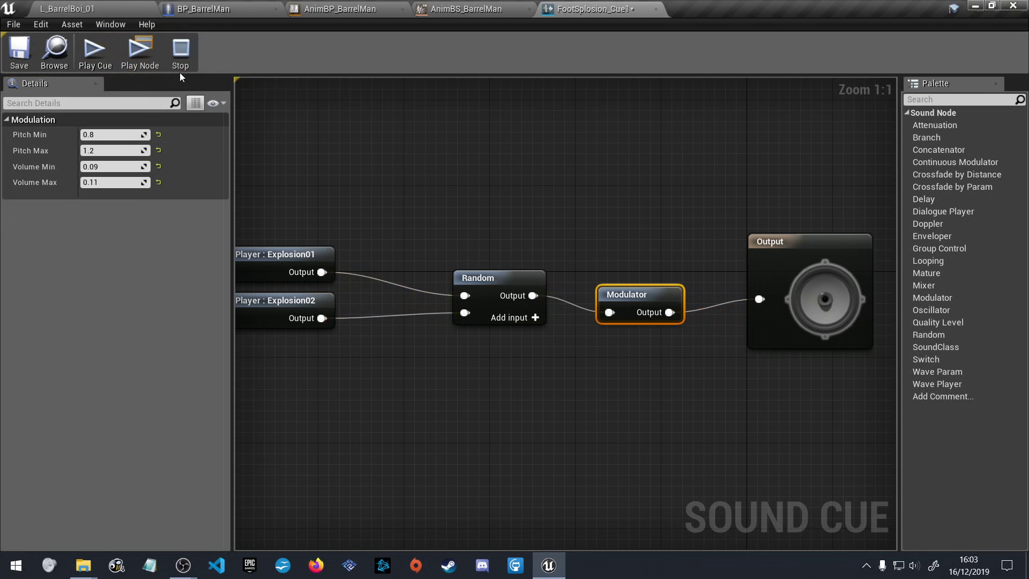
pyautogui.hotkey('ctrl', 's')
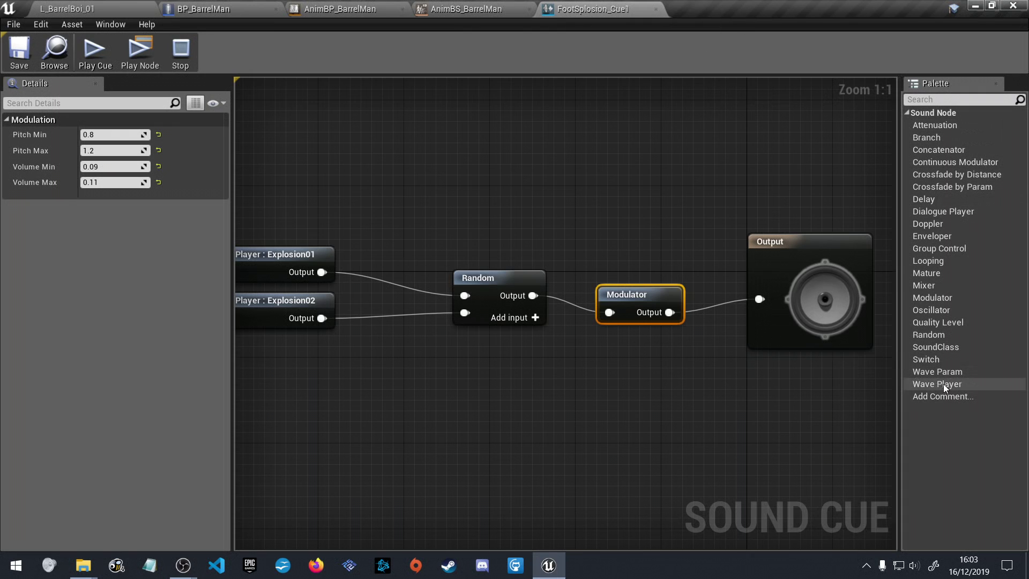
pyautogui.click(874, 354)
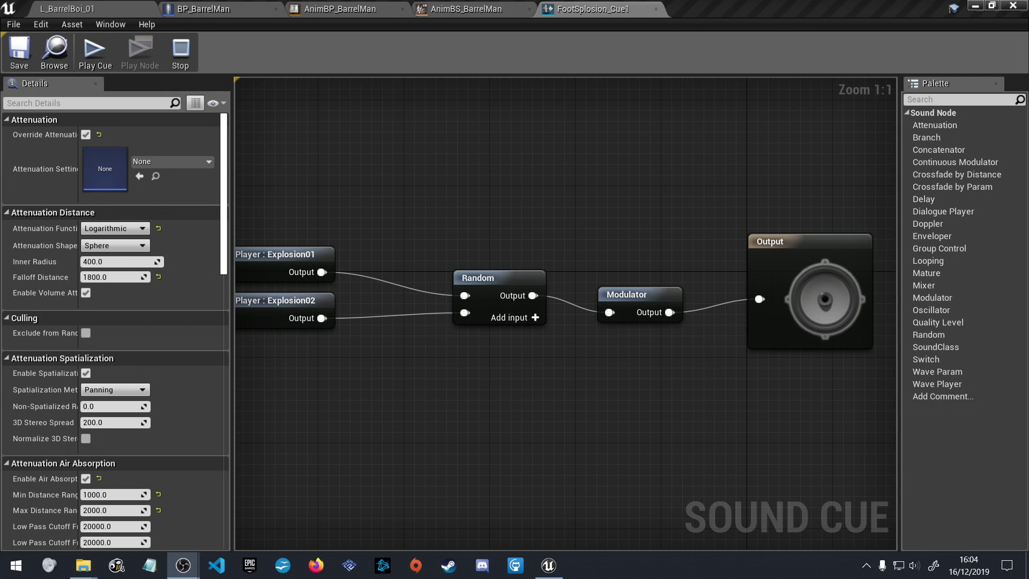
pyautogui.click(407, 8)
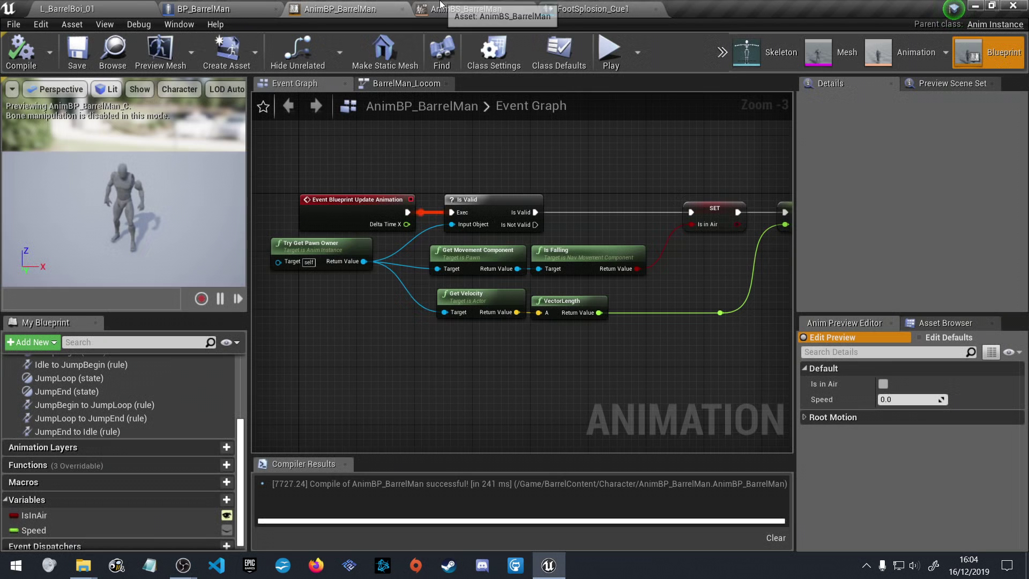
pyautogui.click(461, 8)
pyautogui.click(310, 6)
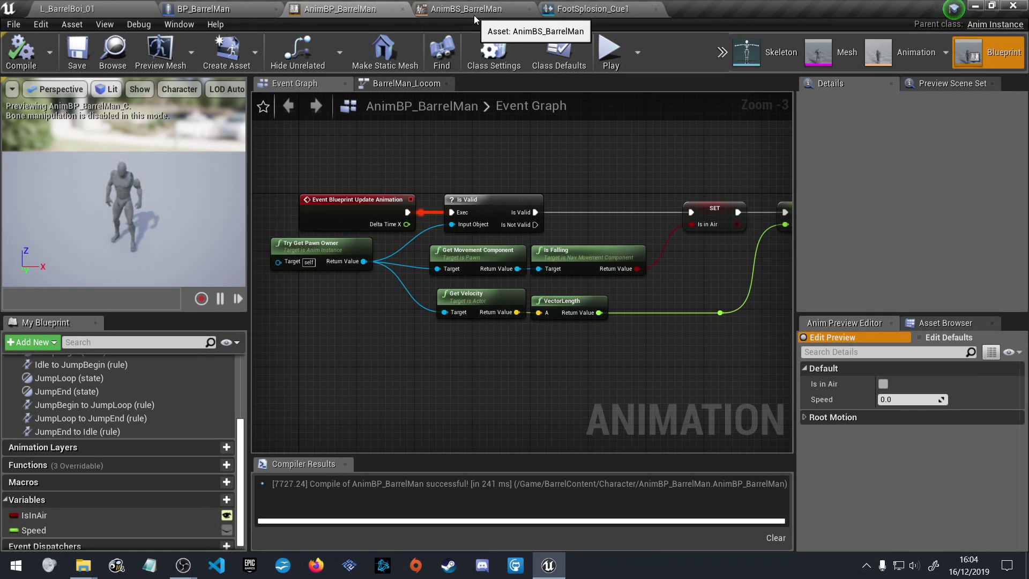
# Return to the L_BarrelBoi_01 level and open the ThirdPersonRun animation from BarrelContent/Character/Mannequin/Animations
pyautogui.click(70, 8)
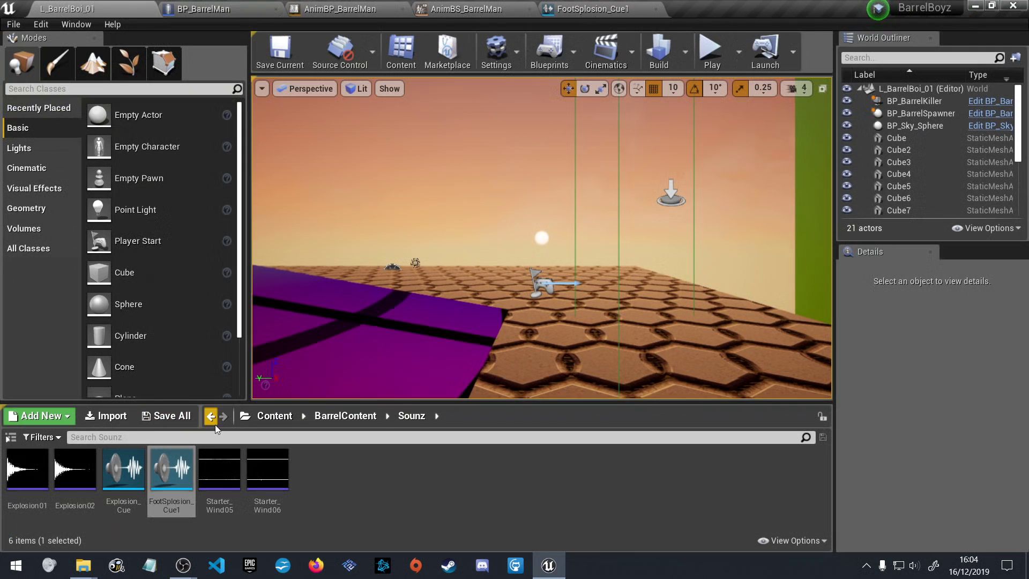
pyautogui.click(354, 417)
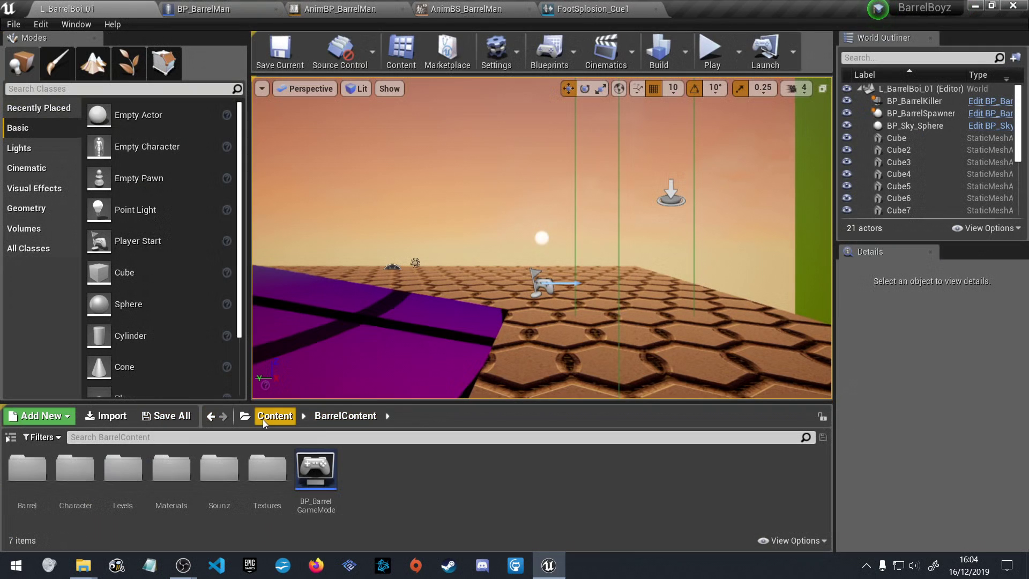
pyautogui.click(91, 462)
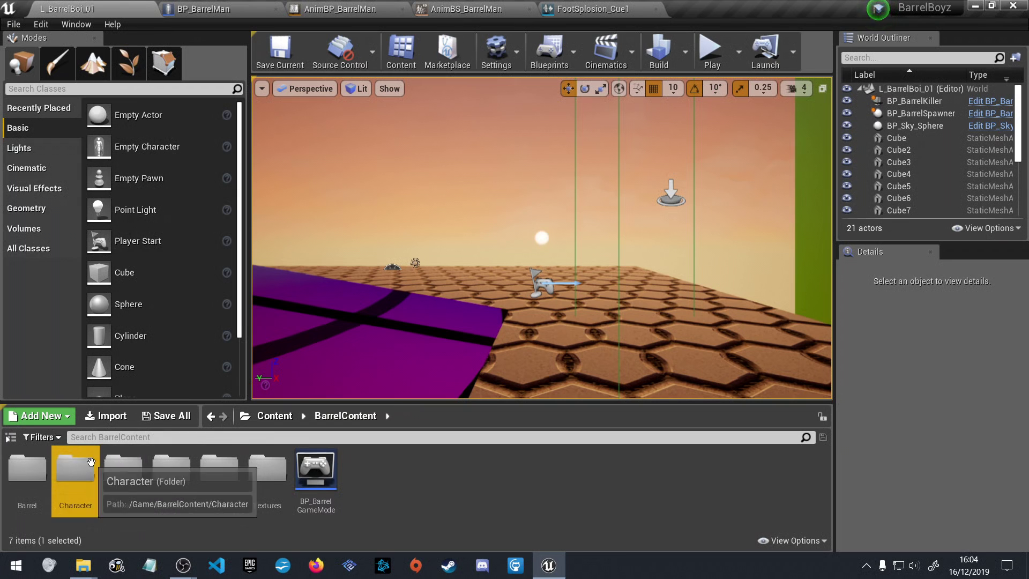
pyautogui.doubleClick(91, 462)
pyautogui.click(30, 466)
pyautogui.doubleClick(29, 467)
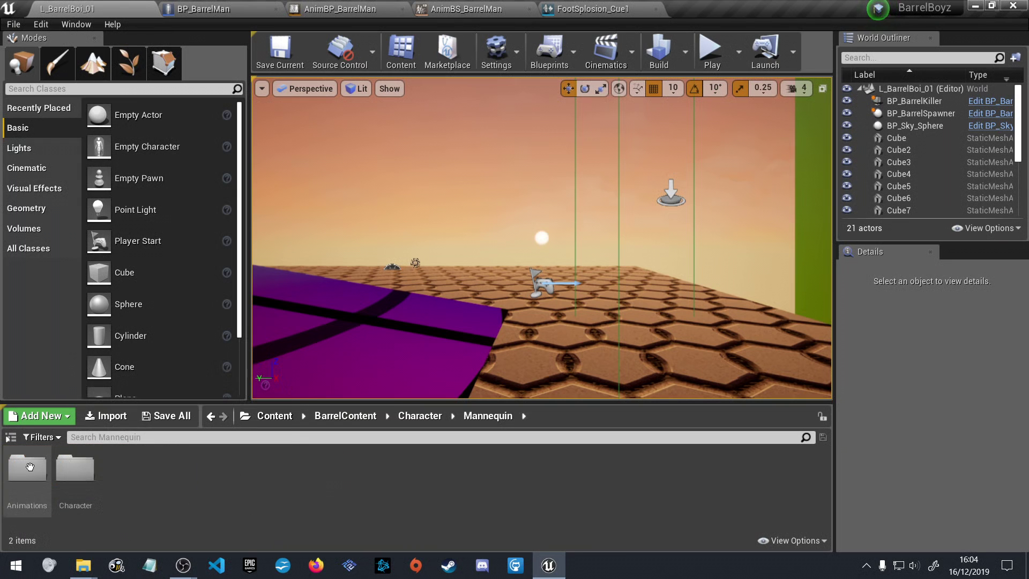
pyautogui.doubleClick(30, 466)
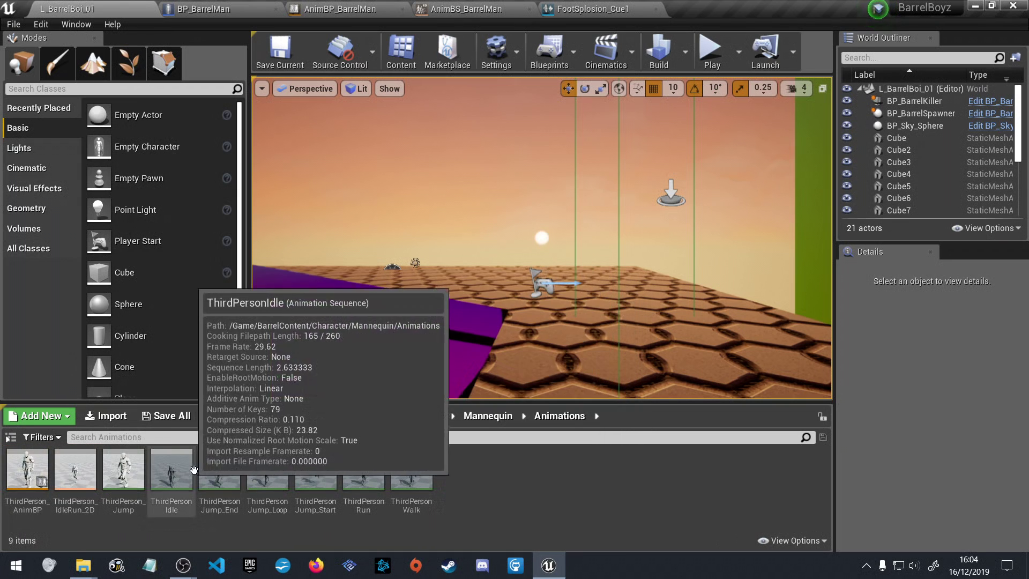
pyautogui.doubleClick(365, 470)
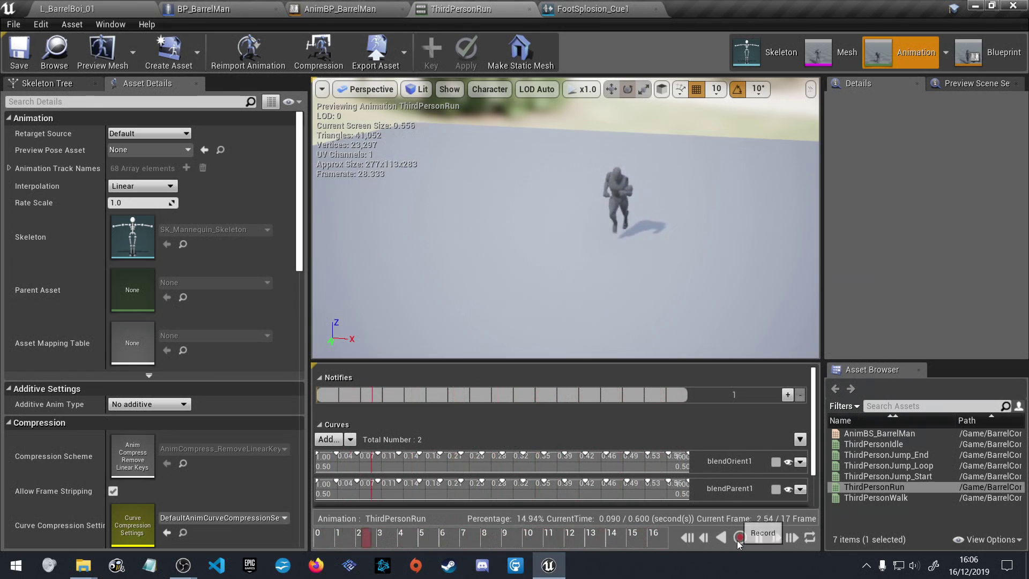
# Pause the ThirdPersonRun animation and step it to frame 16
pyautogui.click(760, 536)
pyautogui.click(777, 535)
pyautogui.click(776, 535)
pyautogui.click(776, 535)
pyautogui.click(776, 535)
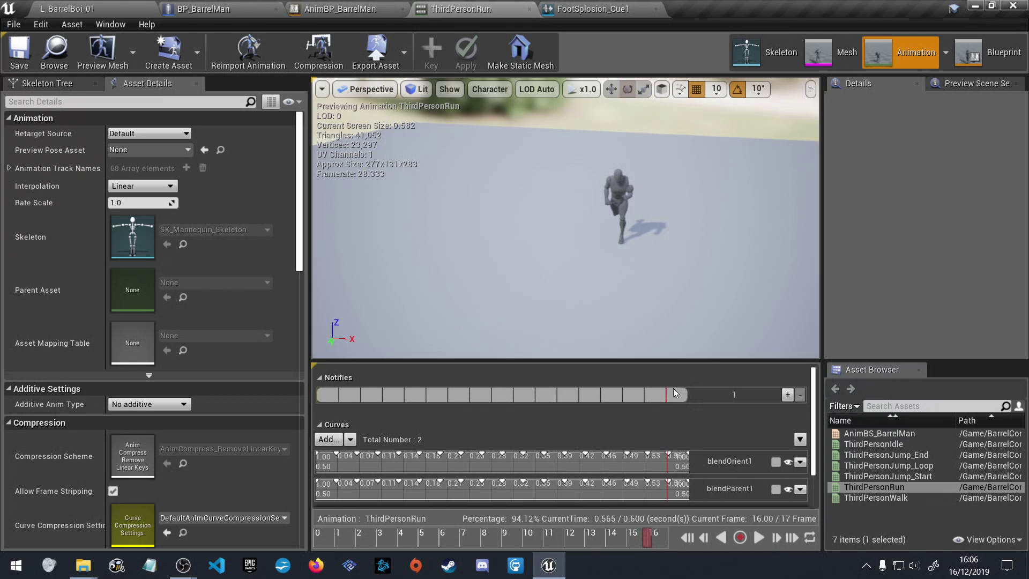
pyautogui.click(789, 394)
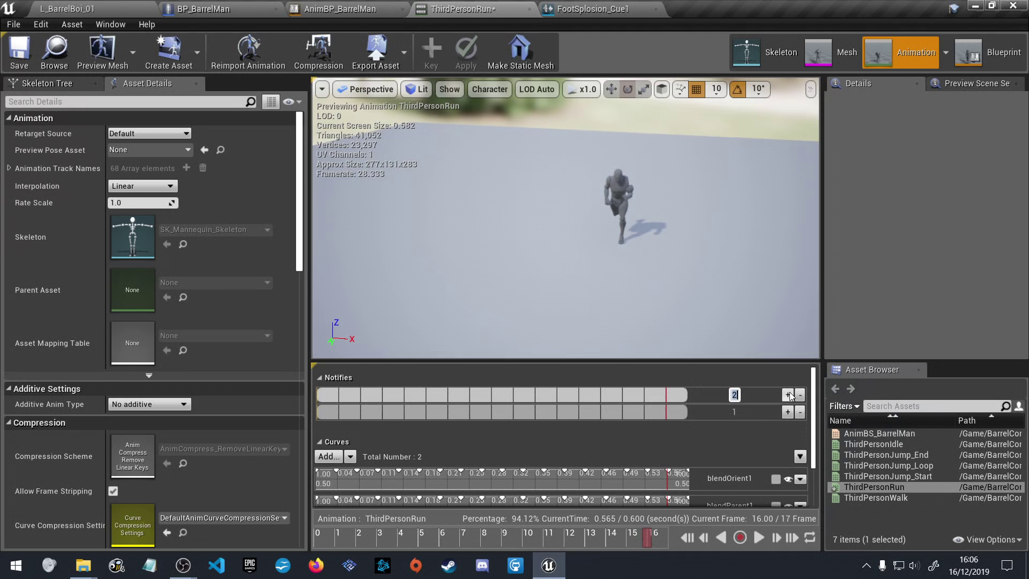
pyautogui.click(801, 395)
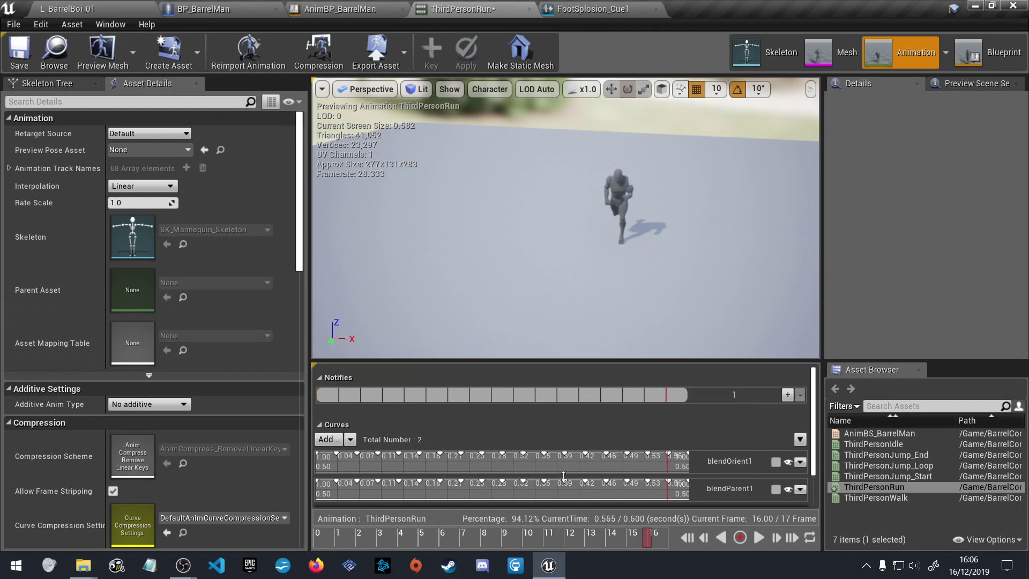
pyautogui.click(350, 440)
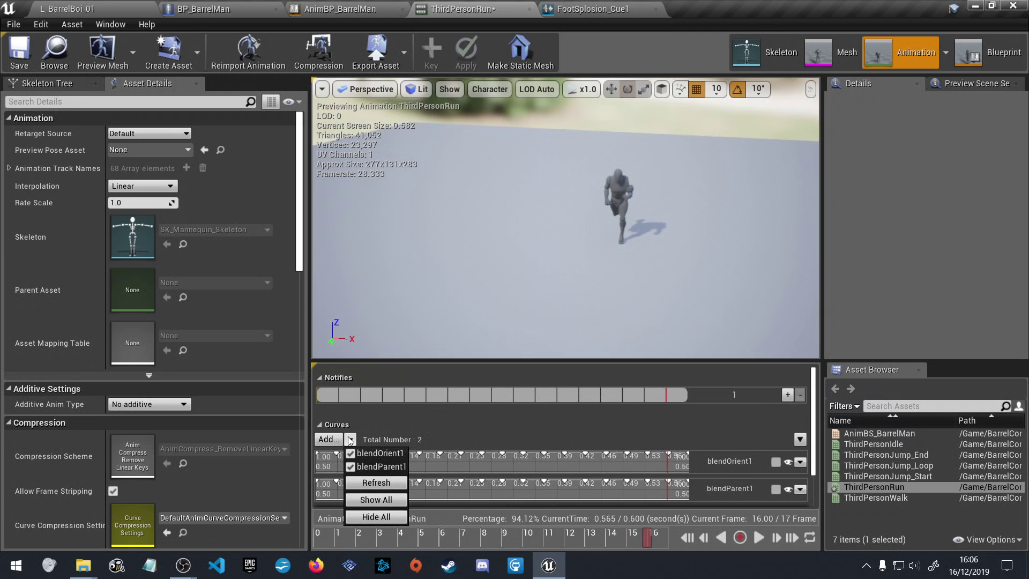
pyautogui.click(351, 439)
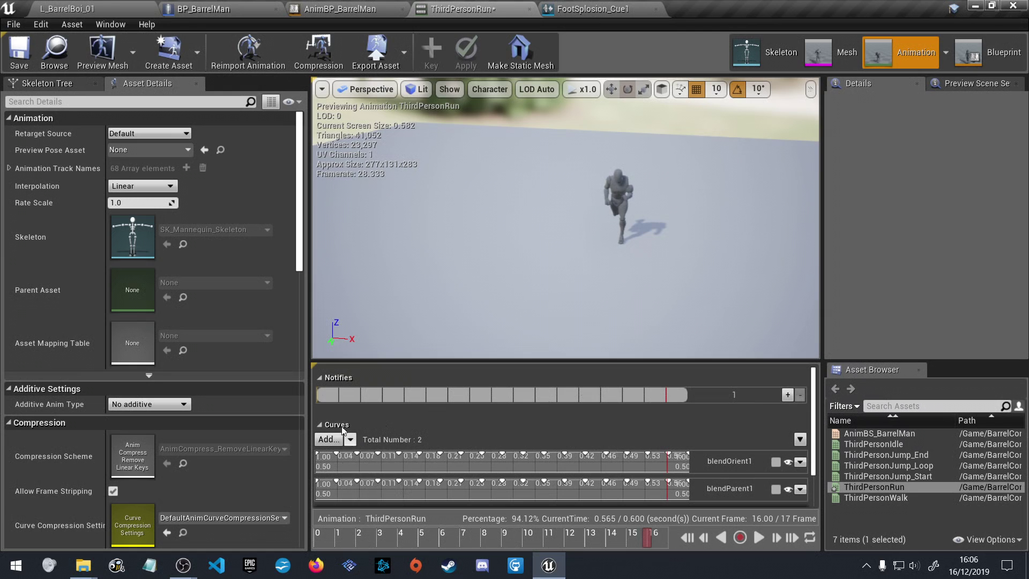
# Add a Play Sound notify to the notify track at frame 16
pyautogui.rightClick(664, 393)
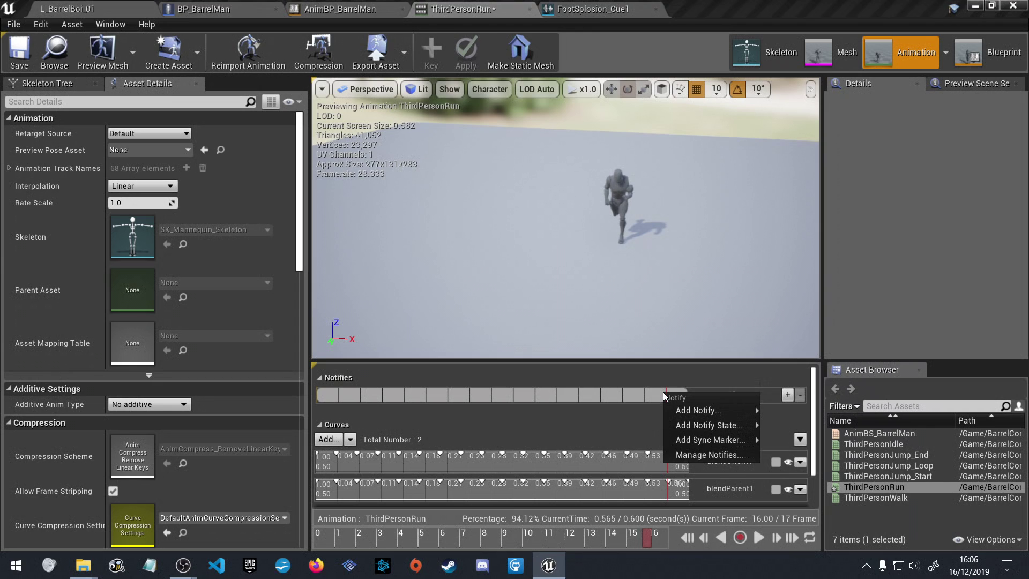
pyautogui.moveTo(678, 409)
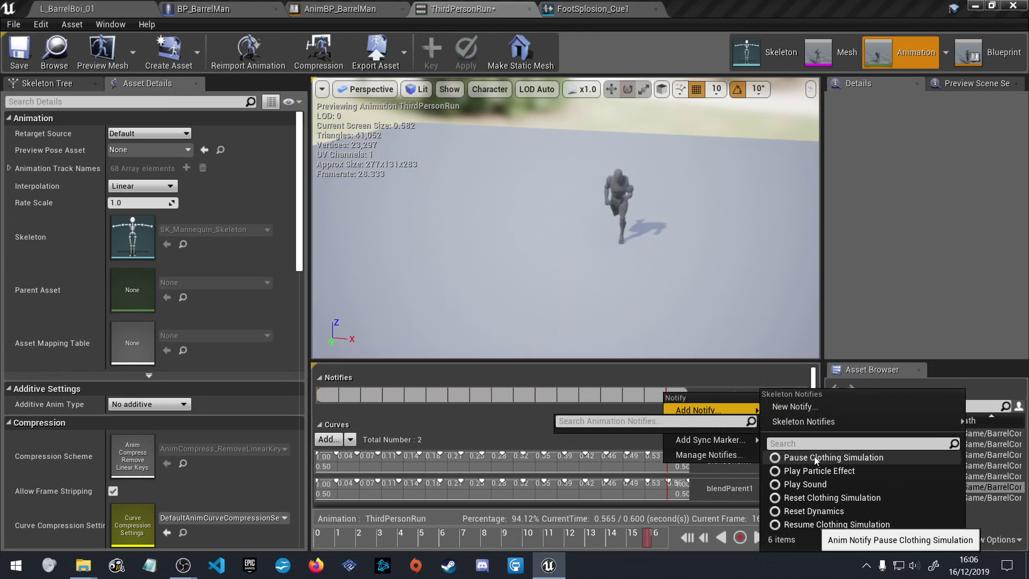
pyautogui.click(810, 484)
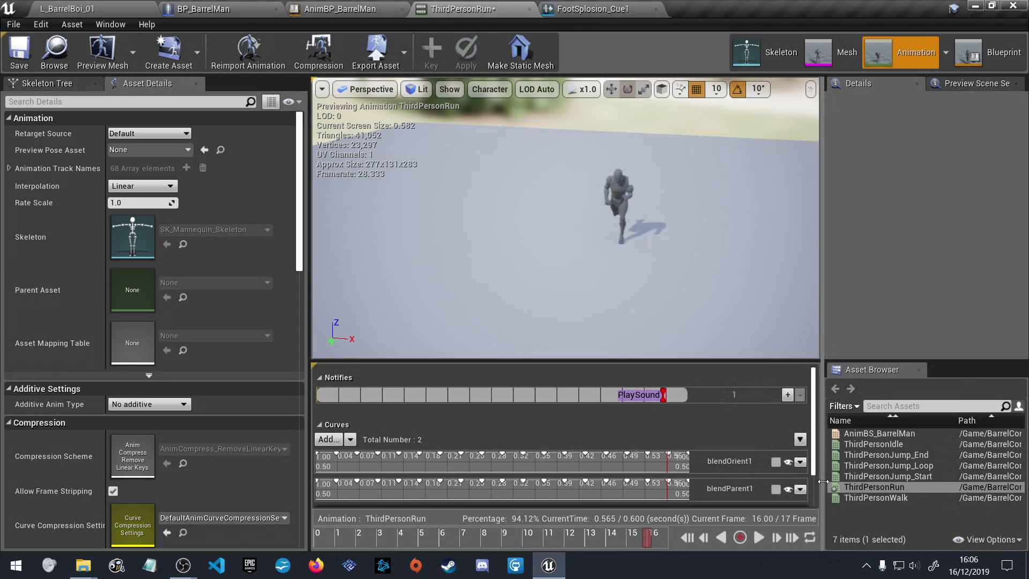
# Step the run animation to frame 8 and add a second Play Sound notify between frames 10 and 11
pyautogui.click(776, 535)
pyautogui.click(777, 535)
pyautogui.click(776, 535)
pyautogui.click(776, 535)
pyautogui.click(776, 535)
pyautogui.click(776, 535)
pyautogui.click(777, 535)
pyautogui.click(776, 535)
pyautogui.click(777, 535)
pyautogui.click(776, 535)
pyautogui.click(776, 535)
pyautogui.click(702, 536)
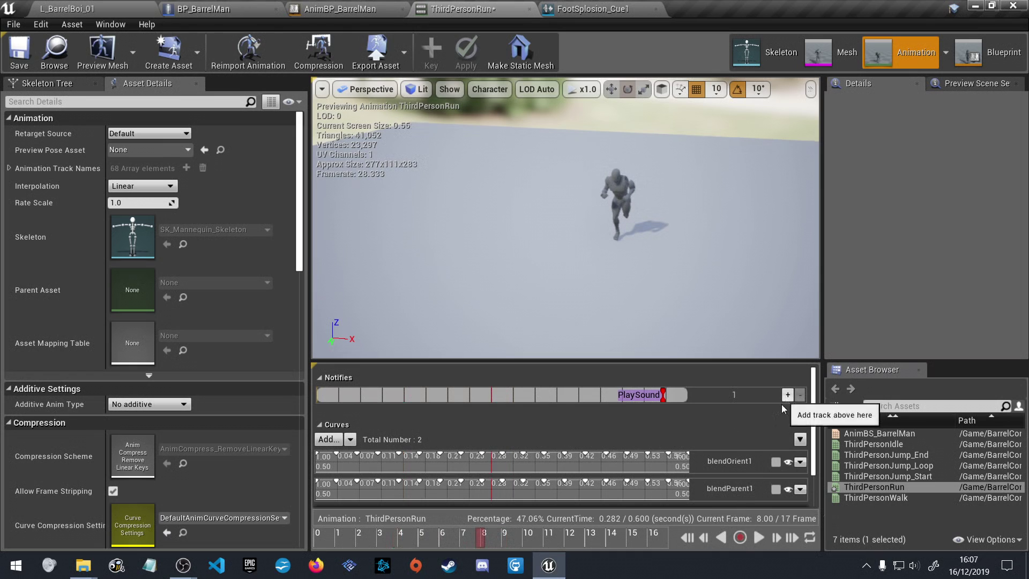
pyautogui.rightClick(548, 393)
pyautogui.moveTo(574, 410)
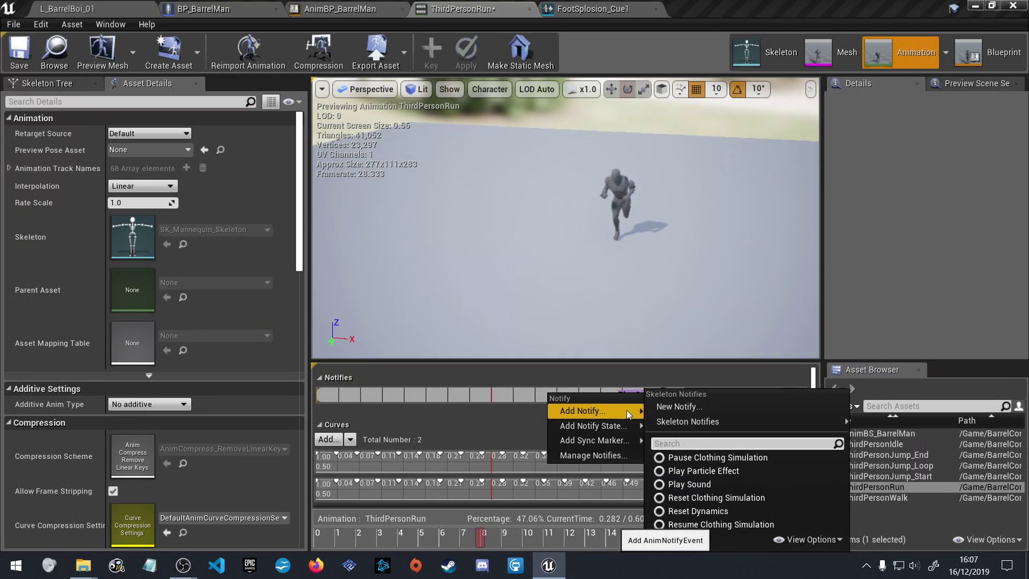
pyautogui.click(690, 482)
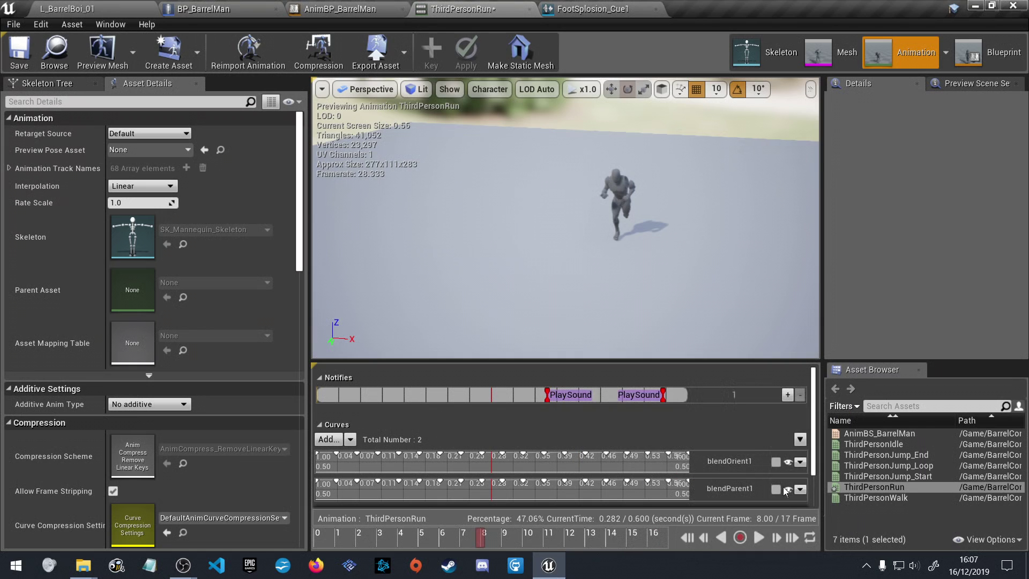
# Step frame by frame through the run cycle to examine the foot contacts against the two PlaySound notifies
pyautogui.click(780, 537)
pyautogui.click(780, 536)
pyautogui.click(780, 537)
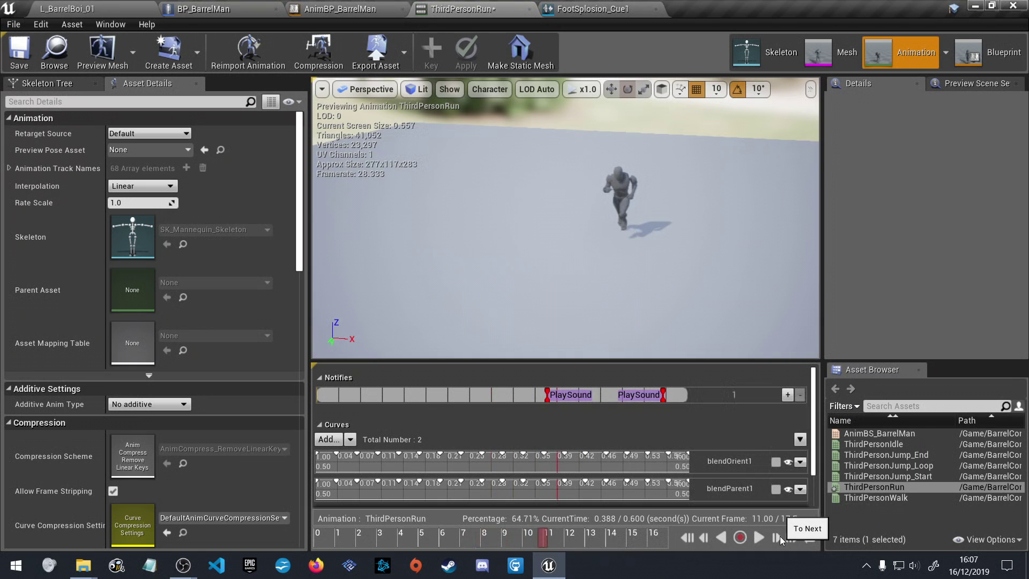
pyautogui.click(780, 537)
pyautogui.click(780, 537)
pyautogui.click(780, 537)
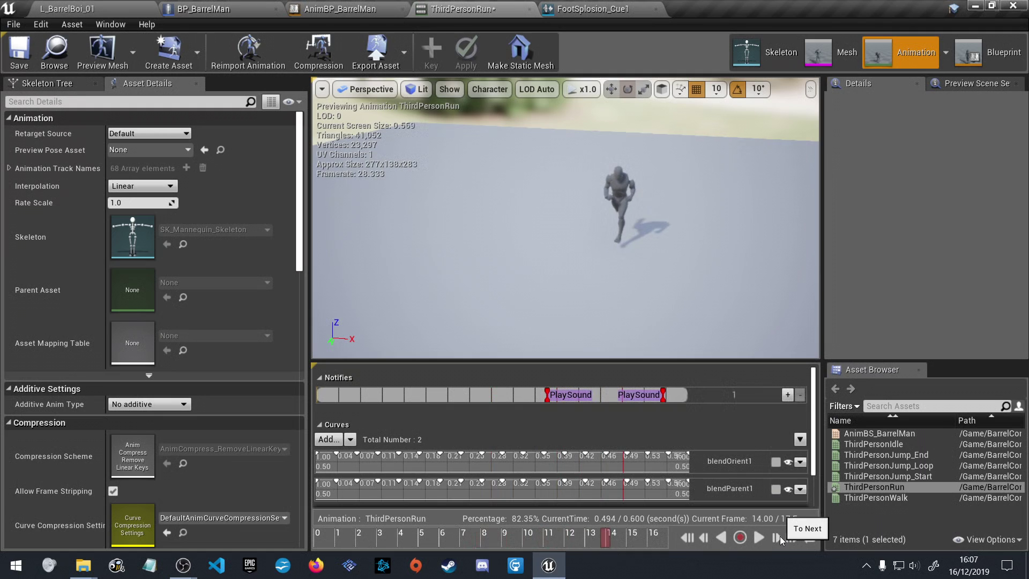
pyautogui.click(780, 537)
pyautogui.click(780, 537)
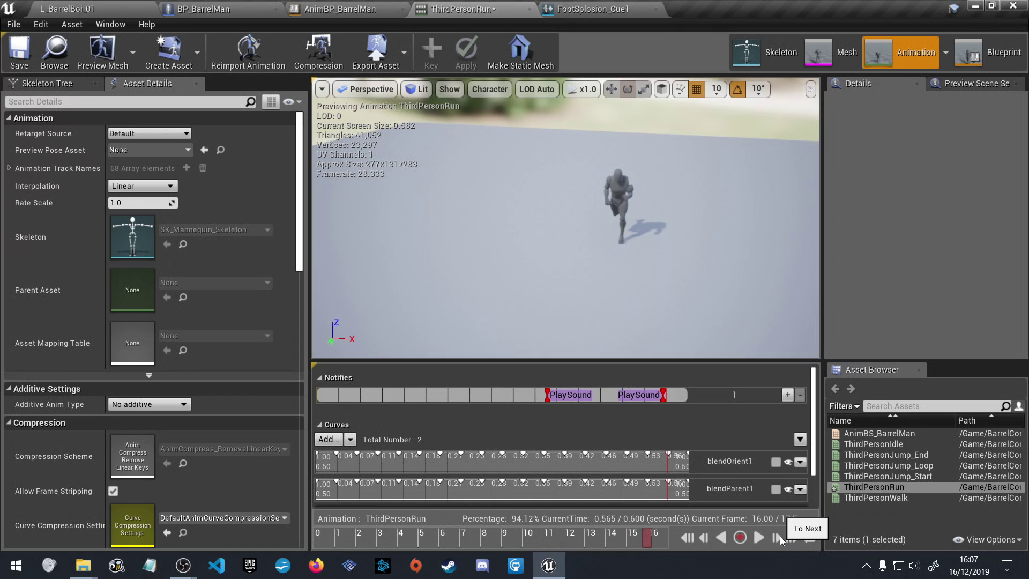
pyautogui.click(780, 537)
pyautogui.click(780, 536)
pyautogui.click(780, 536)
pyautogui.click(780, 537)
pyautogui.click(780, 537)
pyautogui.click(780, 536)
pyautogui.click(781, 537)
pyautogui.click(780, 536)
pyautogui.click(780, 537)
pyautogui.click(780, 537)
pyautogui.click(780, 537)
pyautogui.click(780, 536)
pyautogui.click(780, 536)
pyautogui.click(780, 537)
pyautogui.click(780, 536)
pyautogui.click(780, 537)
pyautogui.click(780, 536)
pyautogui.click(780, 536)
pyautogui.click(780, 537)
pyautogui.click(780, 536)
pyautogui.click(780, 537)
pyautogui.doubleClick(780, 537)
pyautogui.doubleClick(780, 537)
pyautogui.click(780, 537)
pyautogui.doubleClick(780, 536)
pyautogui.doubleClick(780, 537)
pyautogui.click(780, 537)
pyautogui.doubleClick(780, 536)
pyautogui.click(780, 537)
pyautogui.doubleClick(780, 537)
pyautogui.doubleClick(780, 537)
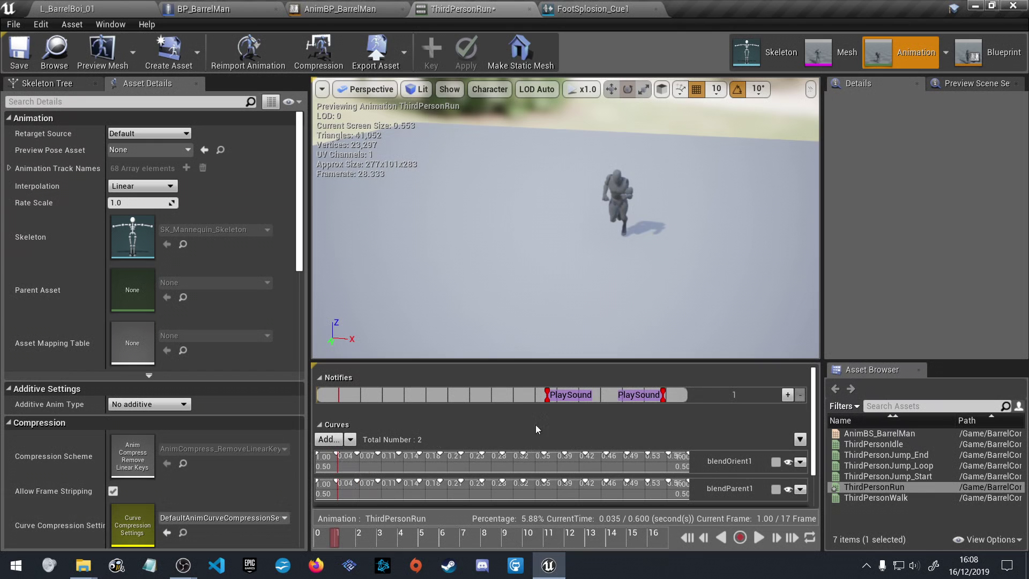
# Enlarge the timeline area beneath the preview viewport and adjust its zoom around the two PlaySound notifies
pyautogui.moveTo(544, 361); pyautogui.dragTo(559, 244)
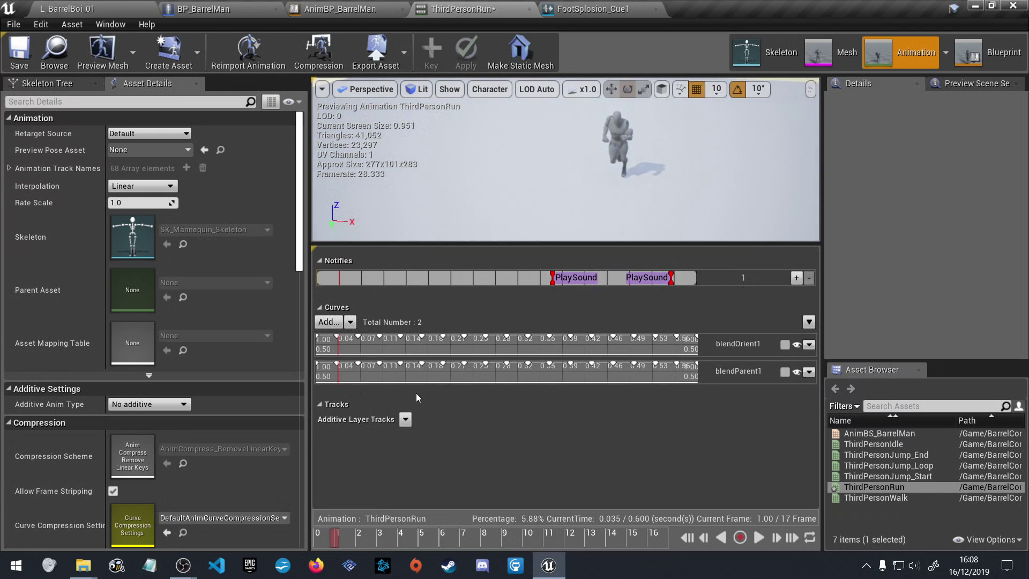
pyautogui.moveTo(560, 243); pyautogui.dragTo(563, 273)
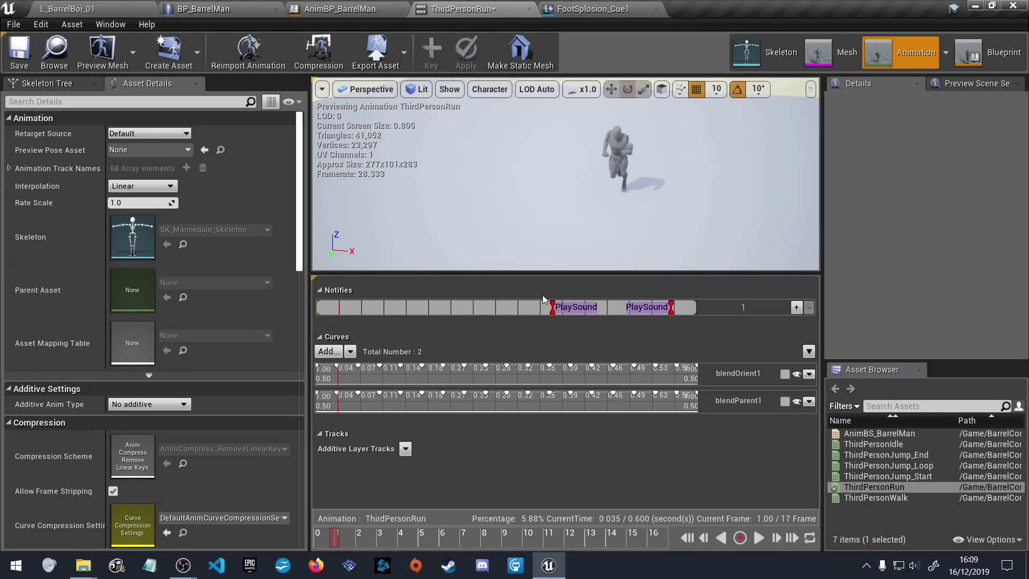
pyautogui.scroll(5, 543, 299)
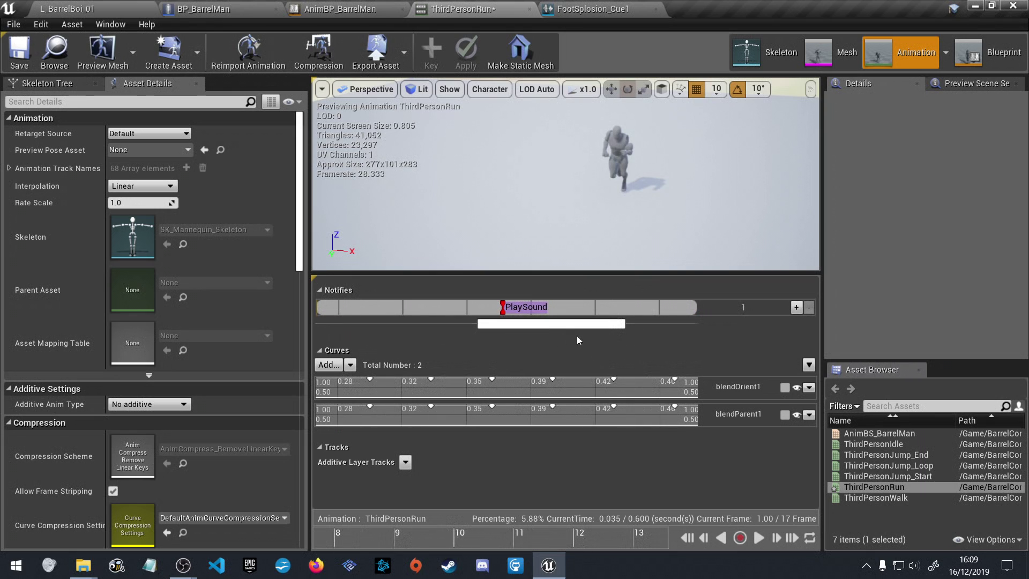
pyautogui.scroll(-3, 569, 307)
pyautogui.scroll(-2, 578, 316)
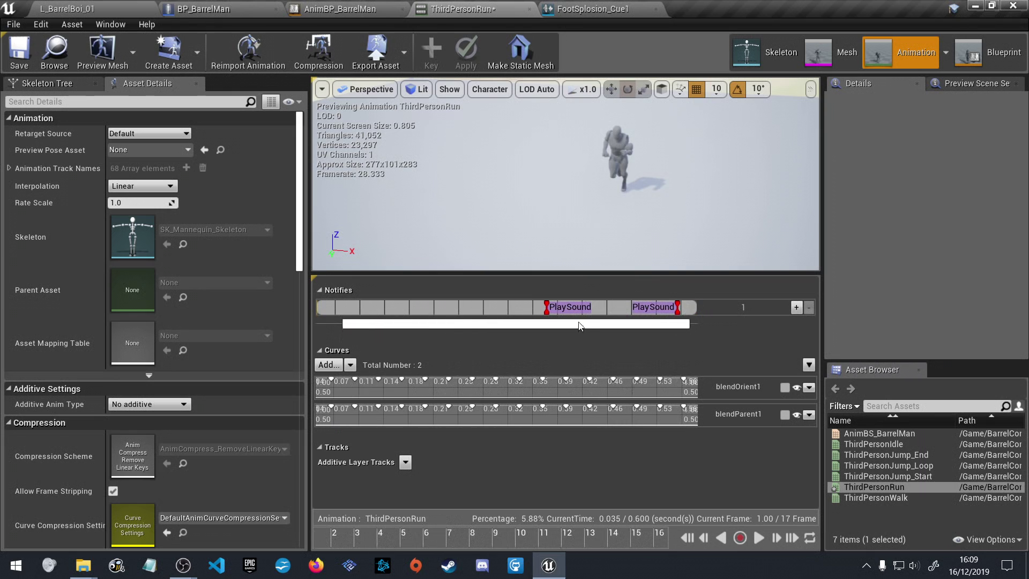
# Step the run animation forward to frame 11 and back to frame 8 to examine the foot contact around the earlier PlaySound notify
pyautogui.moveTo(573, 326); pyautogui.dragTo(557, 325)
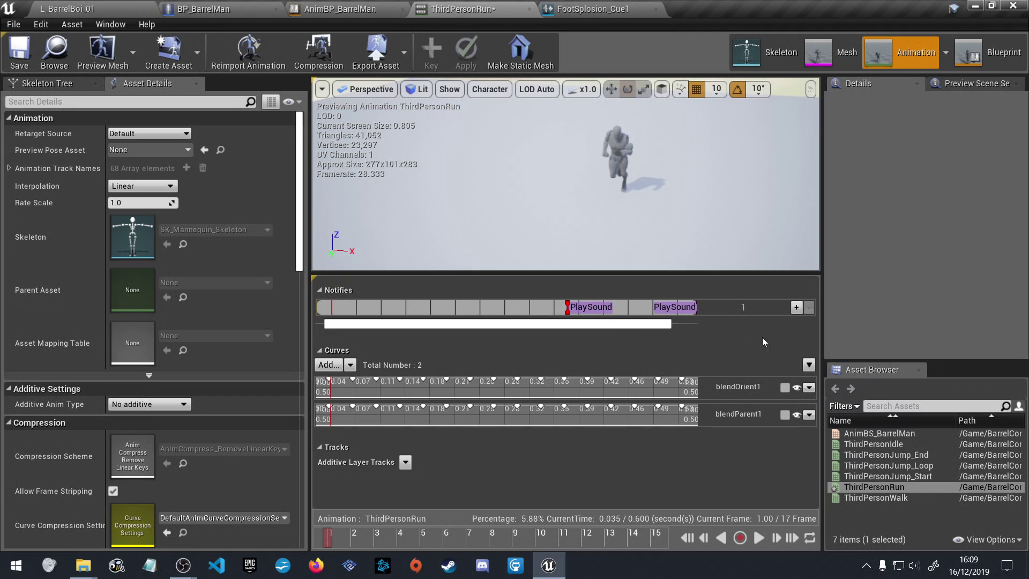
pyautogui.scroll(2, 566, 310)
pyautogui.scroll(2, 563, 309)
pyautogui.scroll(1, 559, 309)
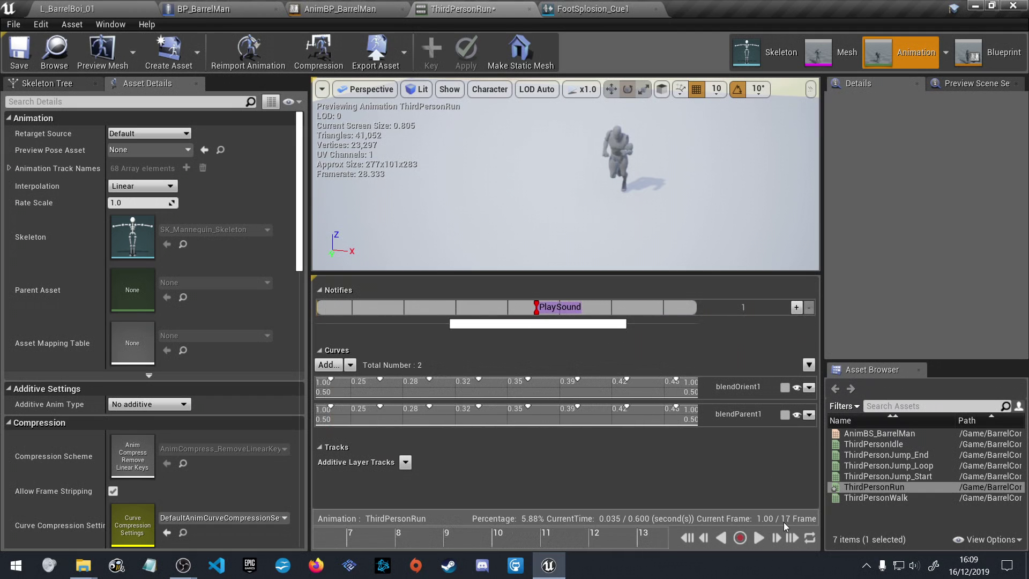
pyautogui.click(777, 538)
pyautogui.click(777, 538)
pyautogui.click(777, 538)
pyautogui.click(777, 538)
pyautogui.click(776, 538)
pyautogui.click(776, 538)
pyautogui.click(776, 537)
pyautogui.click(777, 538)
pyautogui.click(776, 538)
pyautogui.click(777, 537)
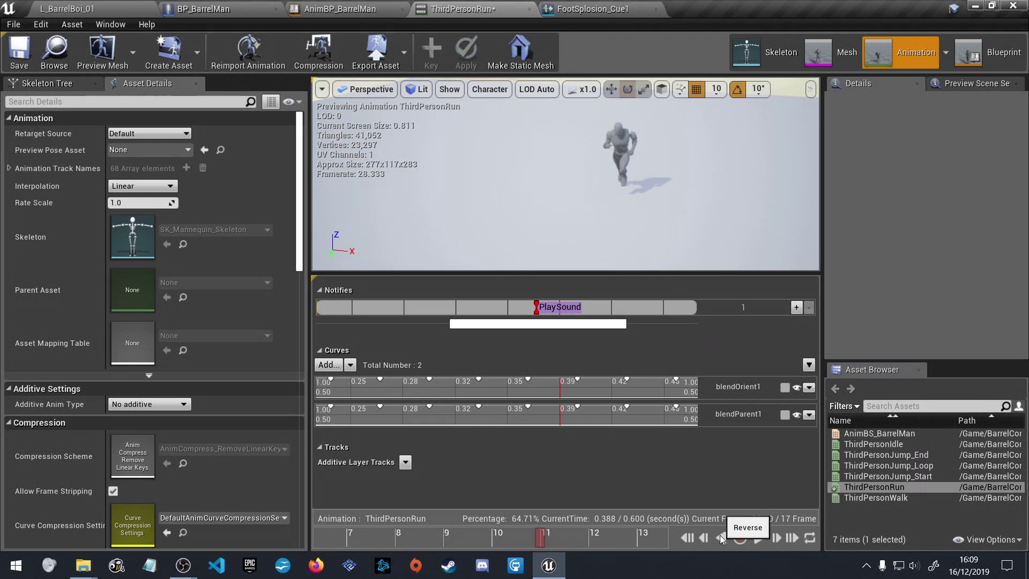
pyautogui.click(704, 538)
pyautogui.moveTo(670, 241); pyautogui.dragTo(687, 217, button='right')
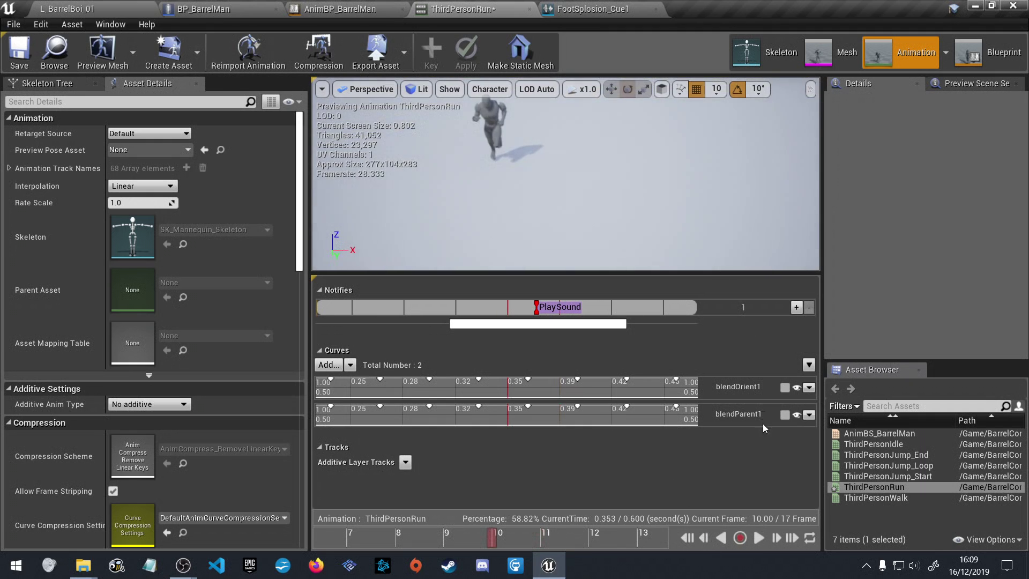
pyautogui.click(703, 537)
pyautogui.click(704, 537)
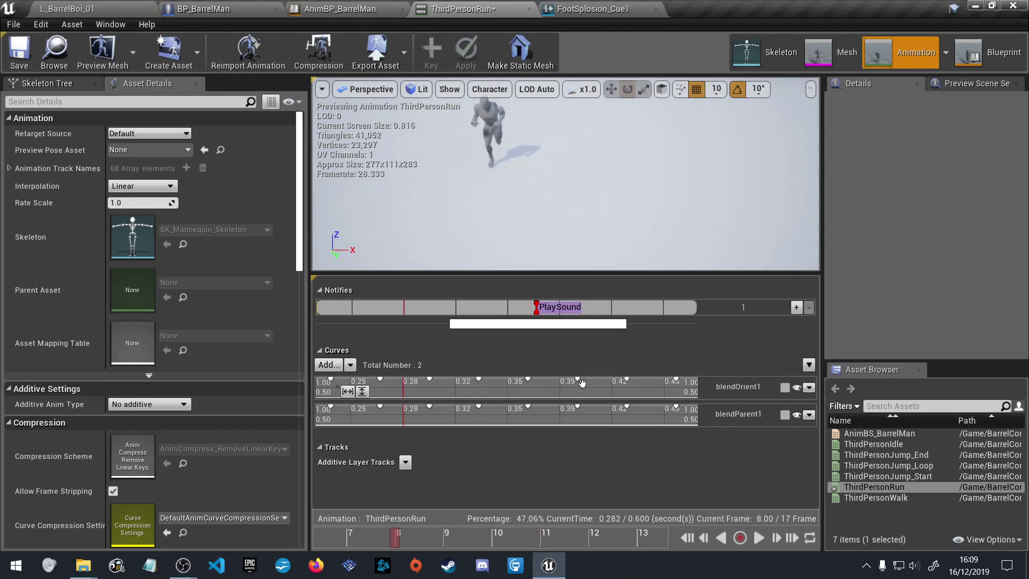
# Step the run animation to frame 7 and move the earlier PlaySound notify onto that frame
pyautogui.scroll(-3, 589, 308)
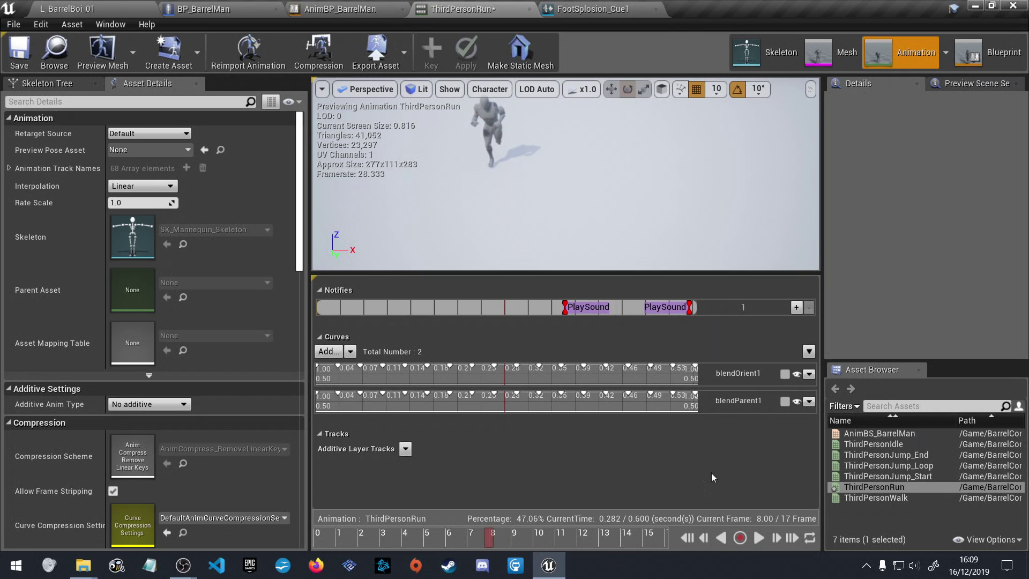
pyautogui.click(706, 538)
pyautogui.click(706, 538)
pyautogui.click(774, 536)
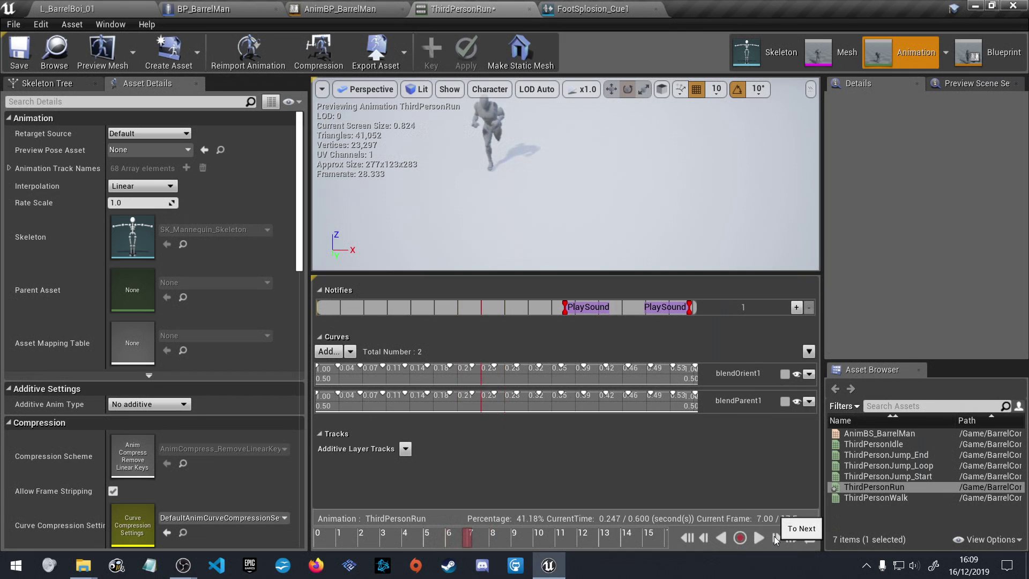
pyautogui.moveTo(567, 310)
pyautogui.mouseDown()
pyautogui.moveTo(478, 307)
pyautogui.moveTo(556, 304)
pyautogui.moveTo(491, 308)
pyautogui.moveTo(517, 310)
pyautogui.mouseUp()
pyautogui.scroll(3, 483, 322)
pyautogui.scroll(-5, 481, 319)
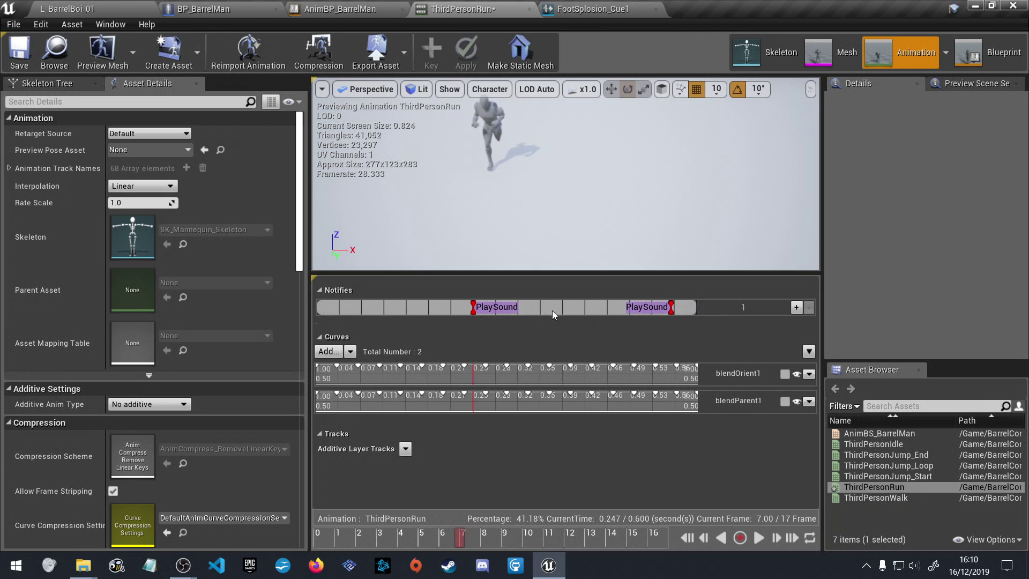
# Step the run animation to frame 16 and align the later PlaySound notify exactly with that frame
pyautogui.click(777, 536)
pyautogui.click(777, 536)
pyautogui.click(778, 536)
pyautogui.click(777, 536)
pyautogui.click(777, 536)
pyautogui.click(777, 536)
pyautogui.click(777, 536)
pyautogui.click(777, 536)
pyautogui.click(778, 537)
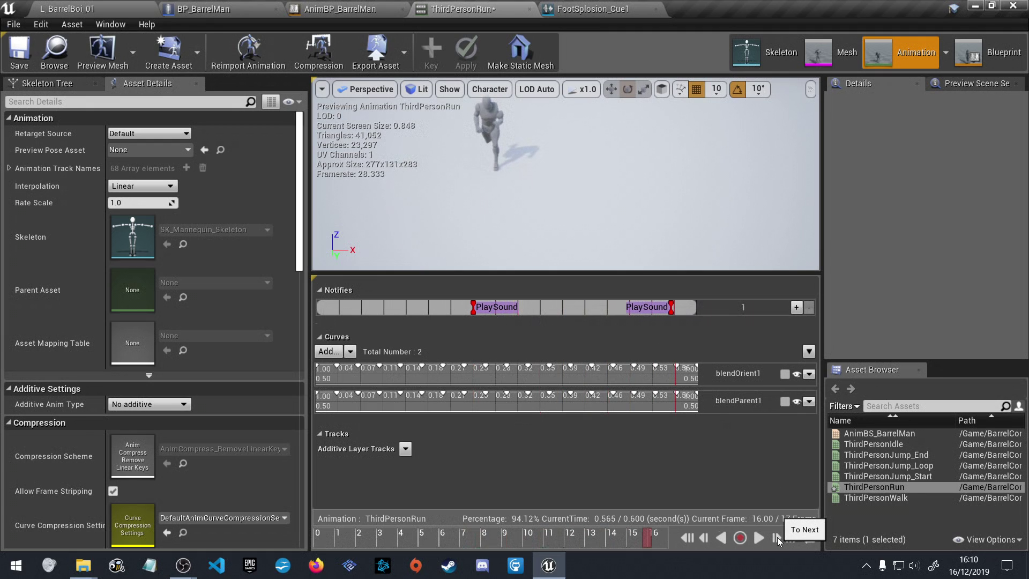
pyautogui.scroll(5, 692, 343)
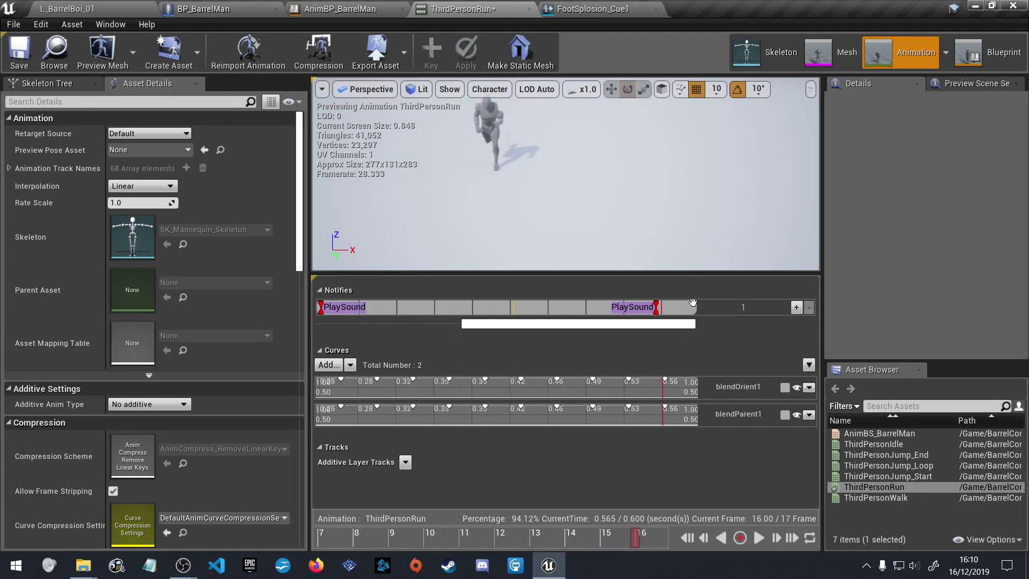
pyautogui.scroll(3, 692, 303)
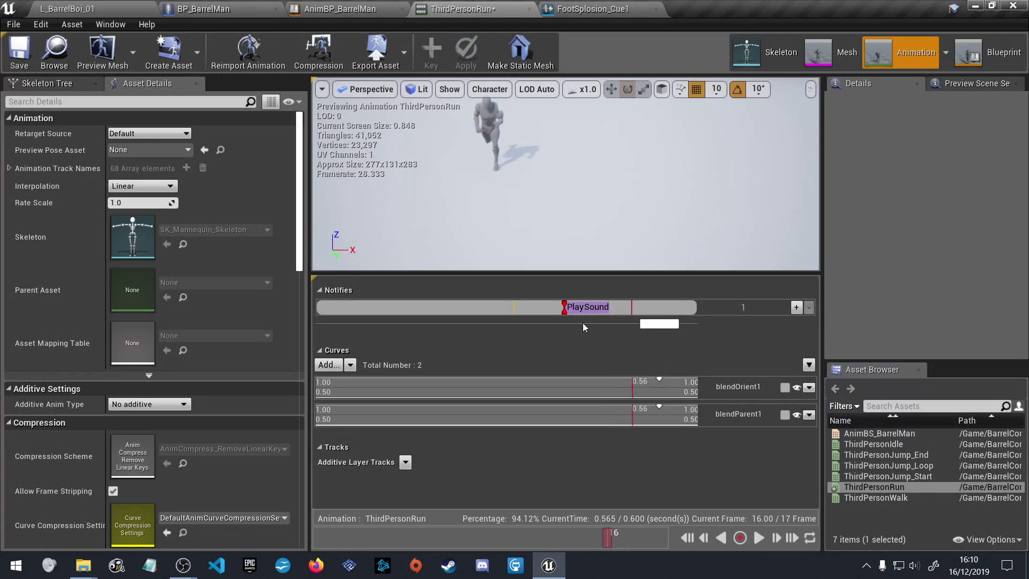
pyautogui.moveTo(570, 308); pyautogui.dragTo(635, 311)
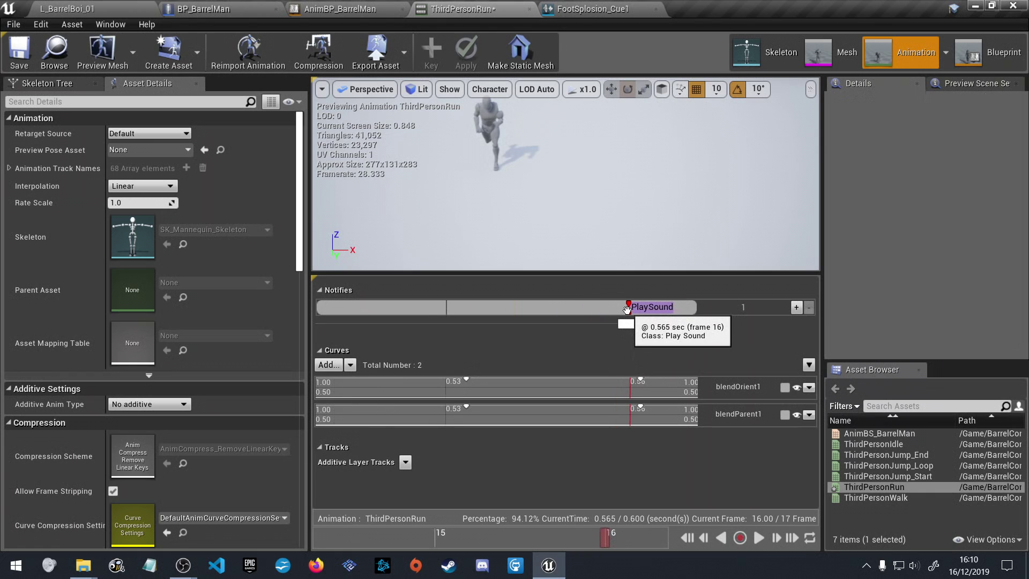
pyautogui.scroll(-5, 625, 310)
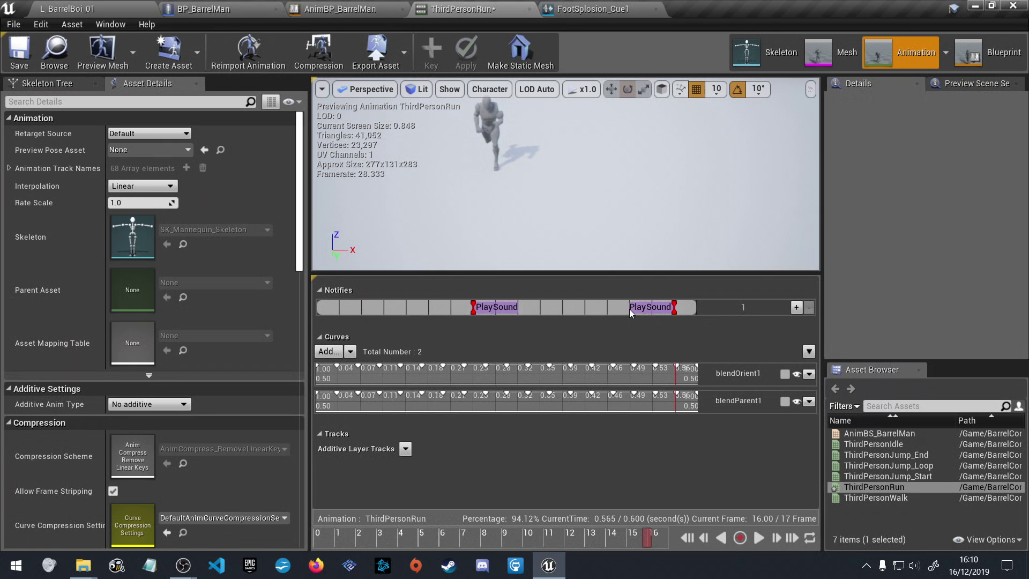
# Step through the full run cycle to check both PlaySound notifies against the foot contacts, and save the animation
pyautogui.click(777, 540)
pyautogui.click(777, 539)
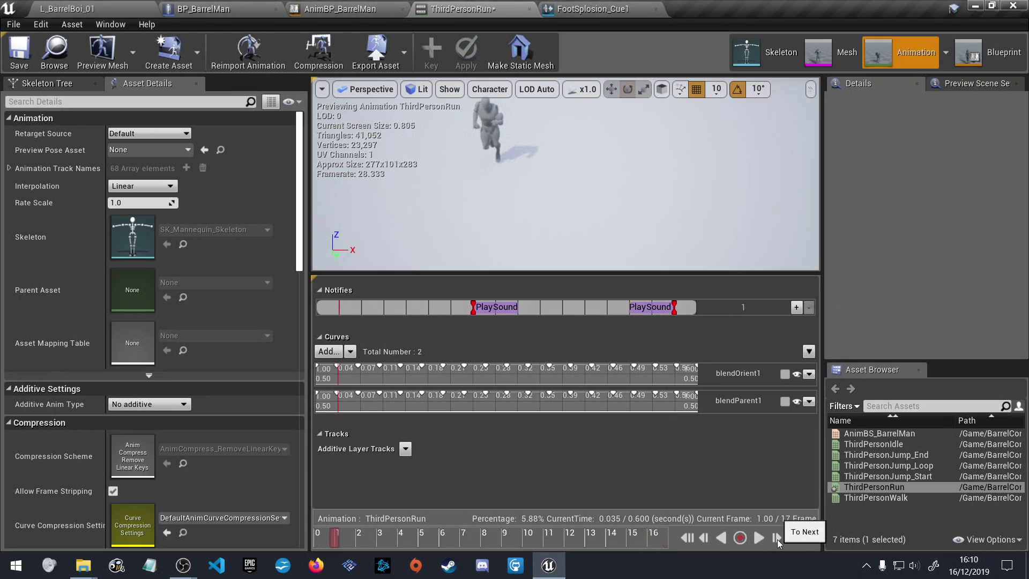
pyautogui.click(777, 539)
pyautogui.click(777, 539)
pyautogui.click(777, 539)
pyautogui.click(777, 540)
pyautogui.click(777, 539)
pyautogui.click(777, 540)
pyautogui.click(777, 539)
pyautogui.click(777, 539)
pyautogui.click(777, 539)
pyautogui.click(777, 539)
pyautogui.click(777, 539)
pyautogui.click(777, 539)
pyautogui.click(777, 539)
pyautogui.click(778, 540)
pyautogui.click(778, 539)
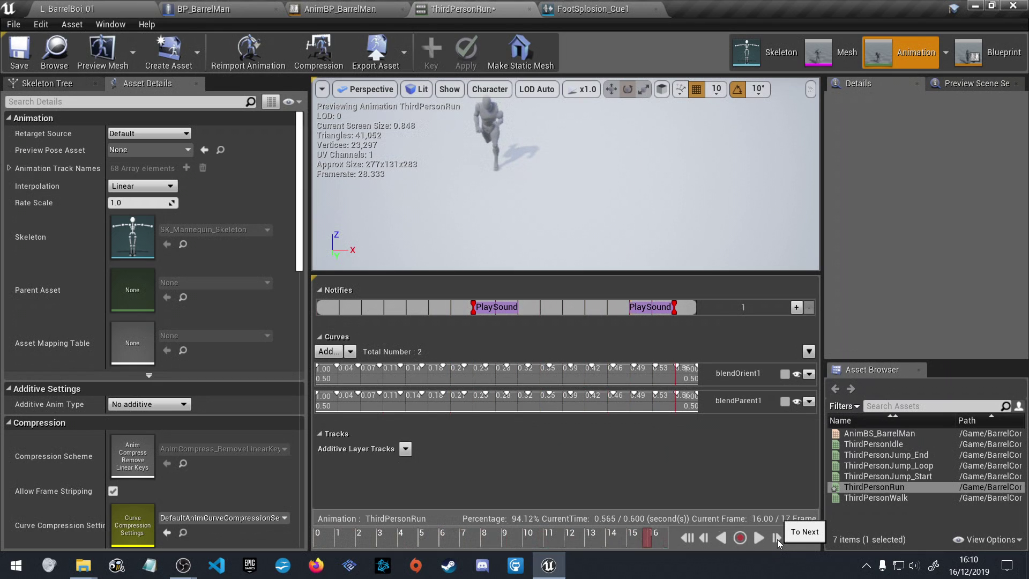
pyautogui.click(778, 539)
pyautogui.click(778, 539)
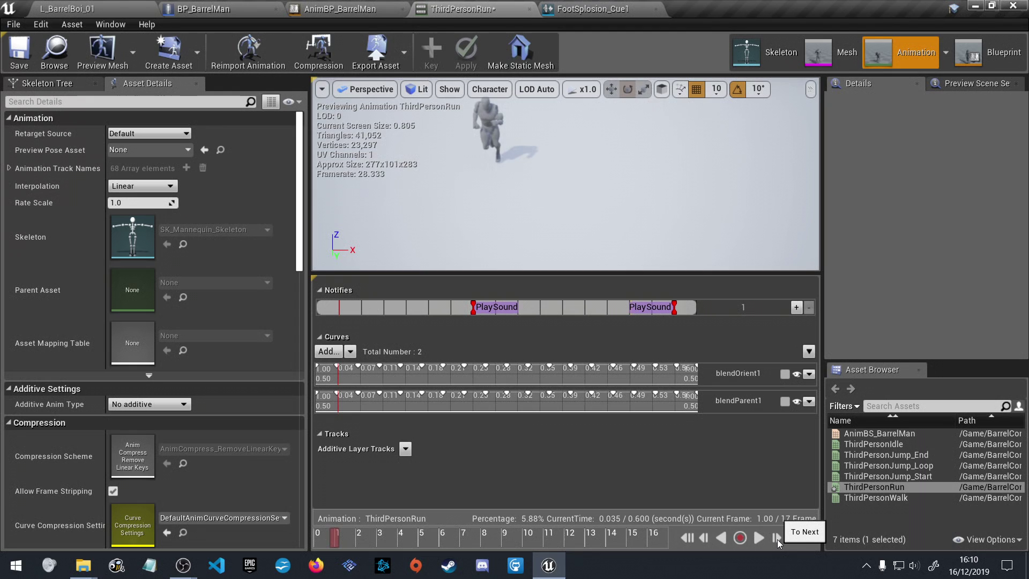
pyautogui.click(19, 52)
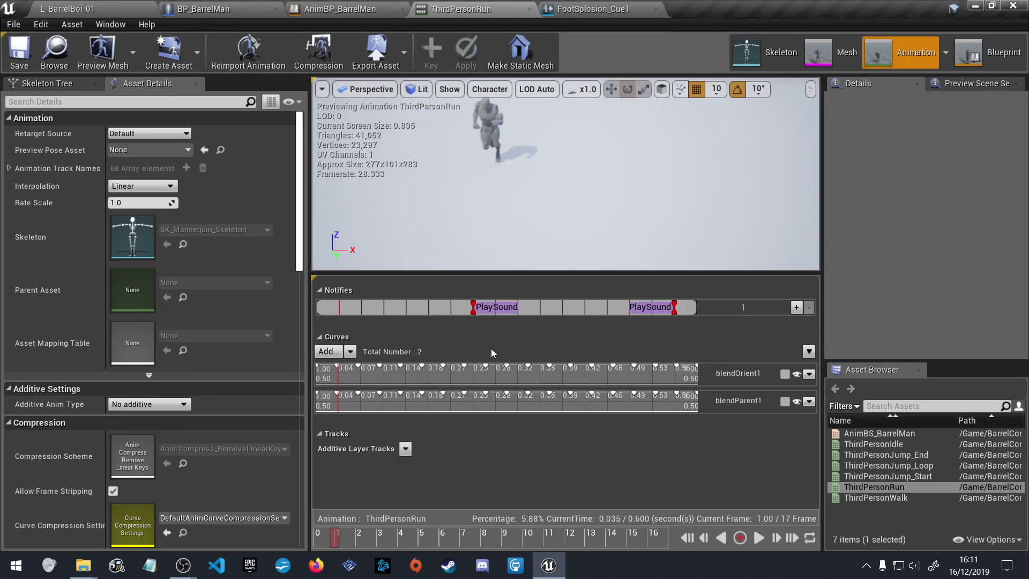
# Assign the FootSplosion_Cue1 sound cue to the PlaySound notify at frame 7
pyautogui.click(516, 303)
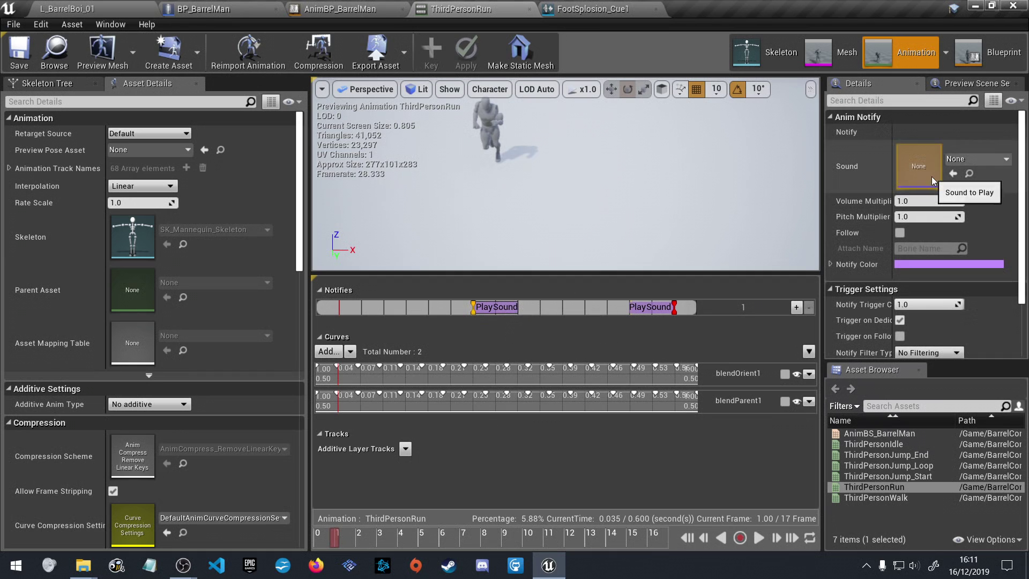
pyautogui.click(969, 159)
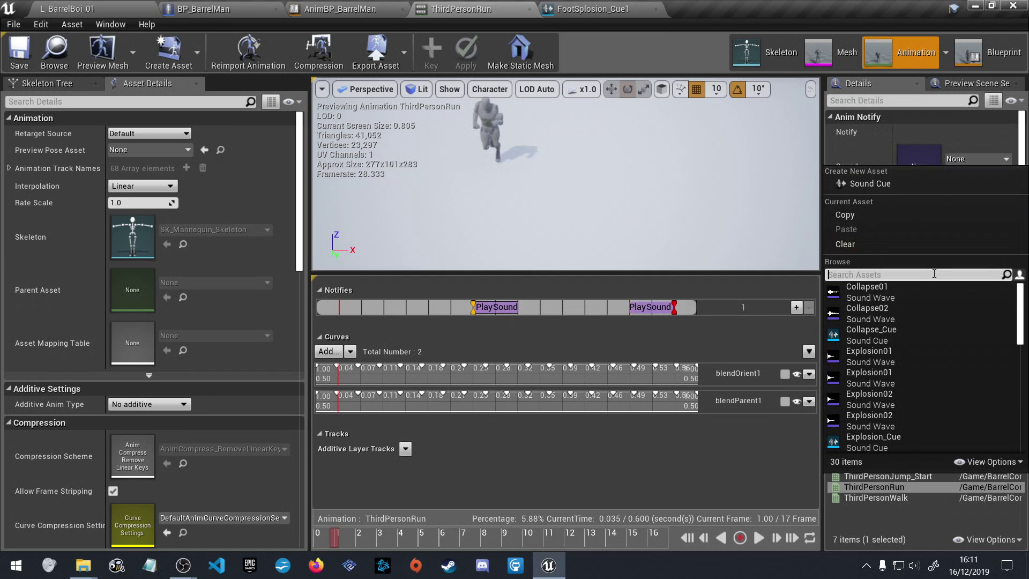
pyautogui.scroll(-4, 922, 364)
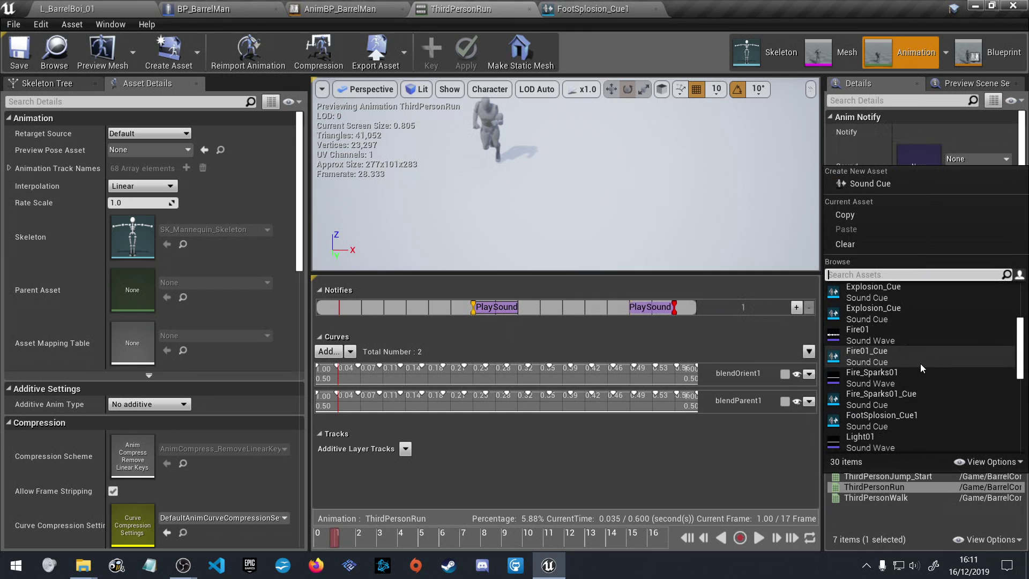
pyautogui.click(921, 377)
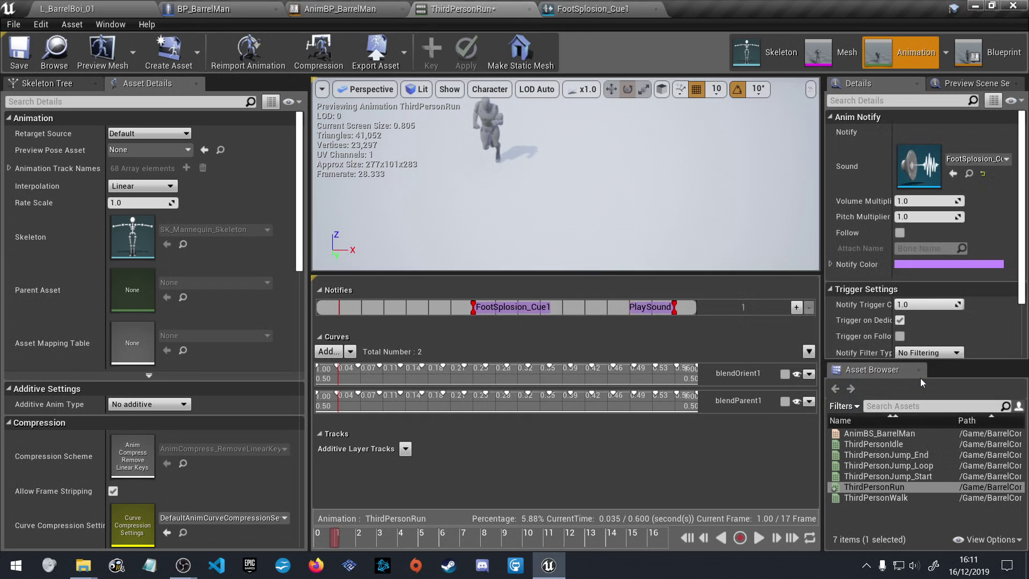
pyautogui.click(1006, 160)
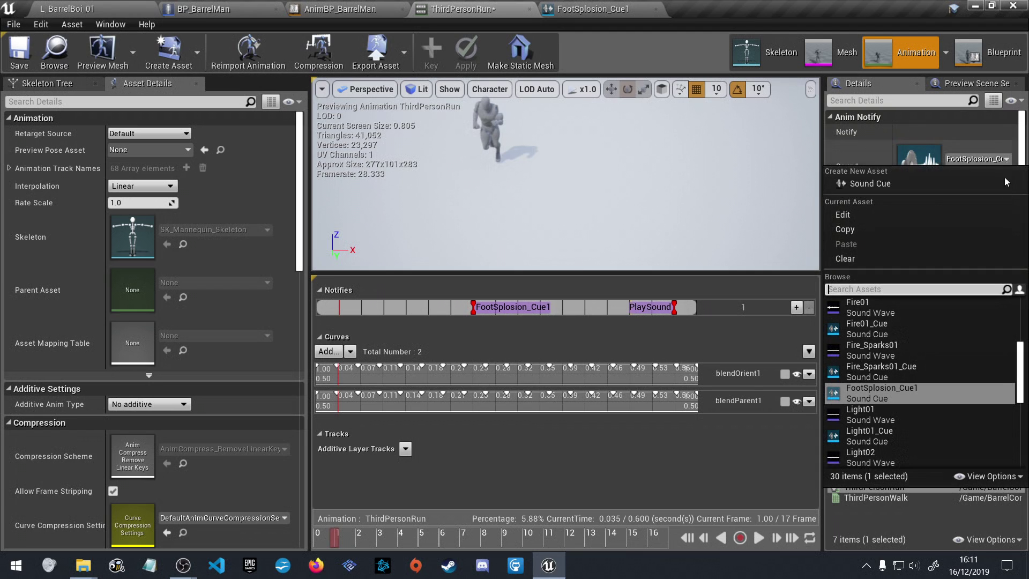
pyautogui.click(924, 385)
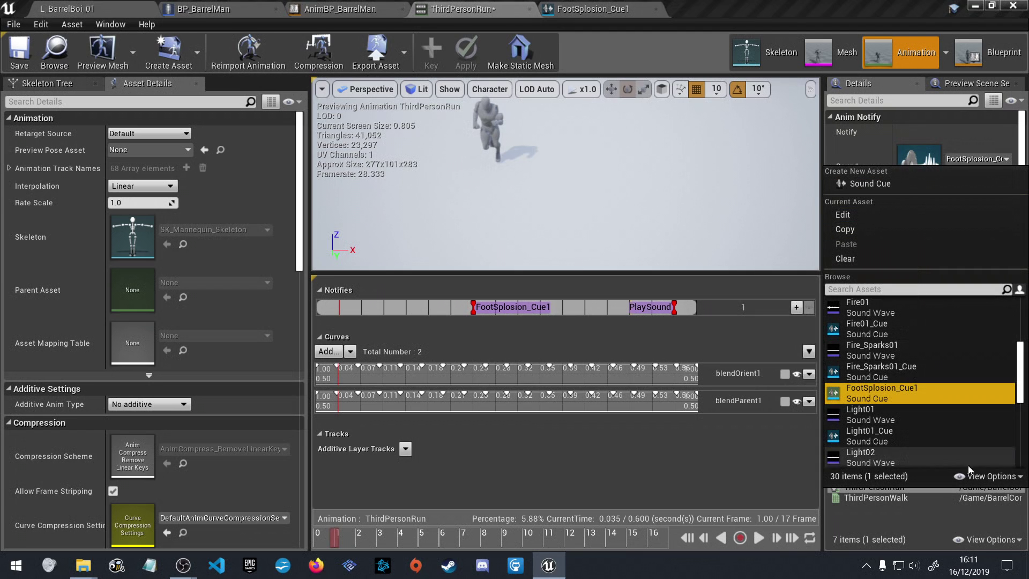
pyautogui.click(902, 526)
# Assign the FootSplosion_Cue1 sound cue to the PlaySound notify at frame 16
pyautogui.click(654, 308)
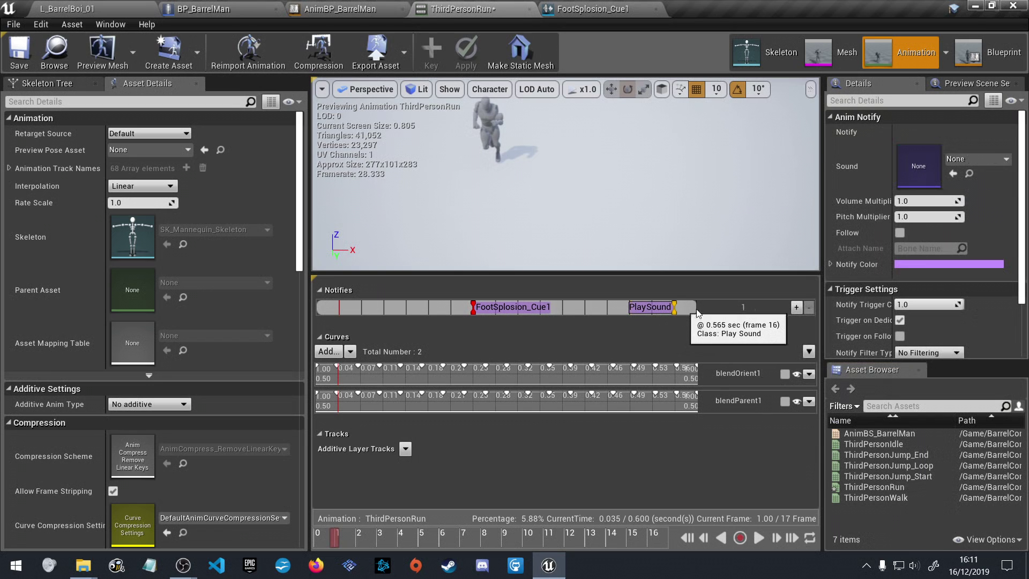
pyautogui.click(976, 161)
pyautogui.scroll(-5, 924, 348)
pyautogui.click(926, 396)
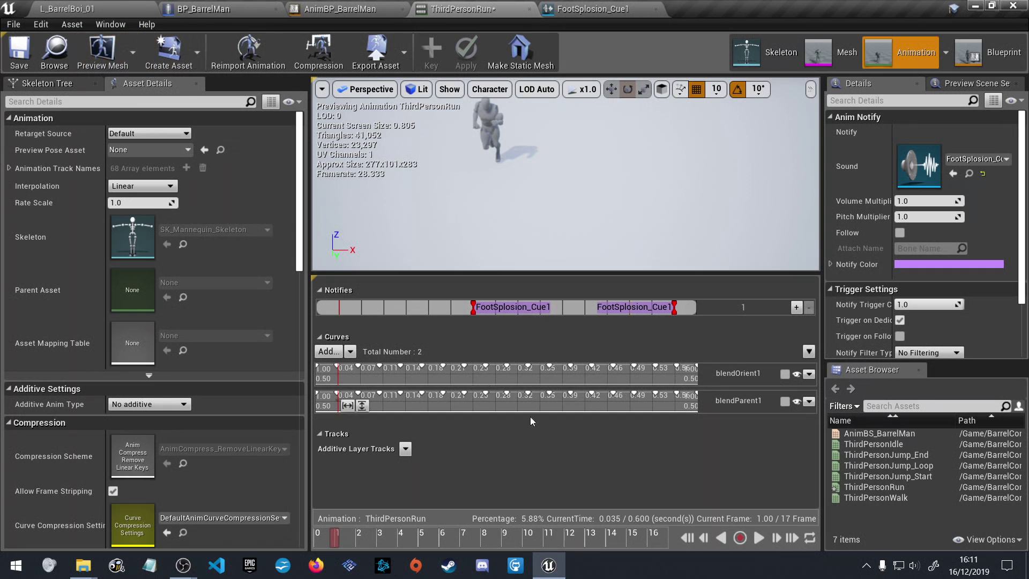
# Play back the run animation to check its footstep sounds, and close the ThirdPersonRun animation
pyautogui.click(758, 538)
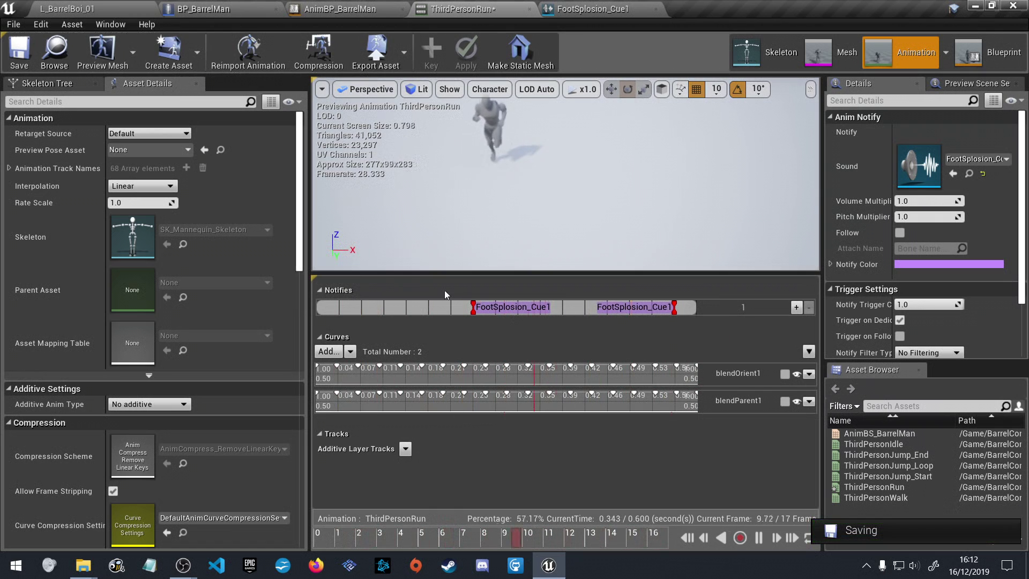
pyautogui.click(760, 538)
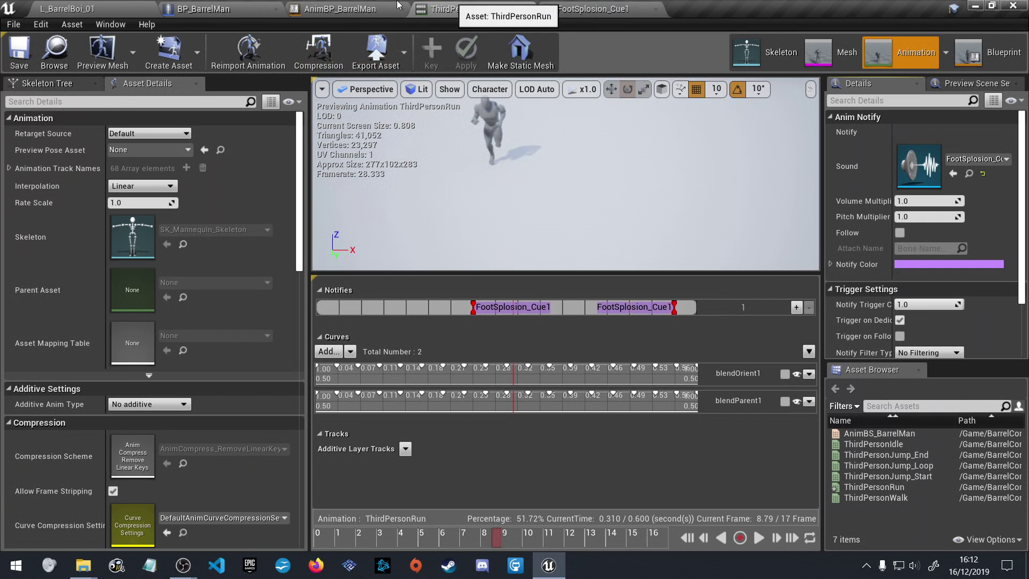
pyautogui.click(530, 9)
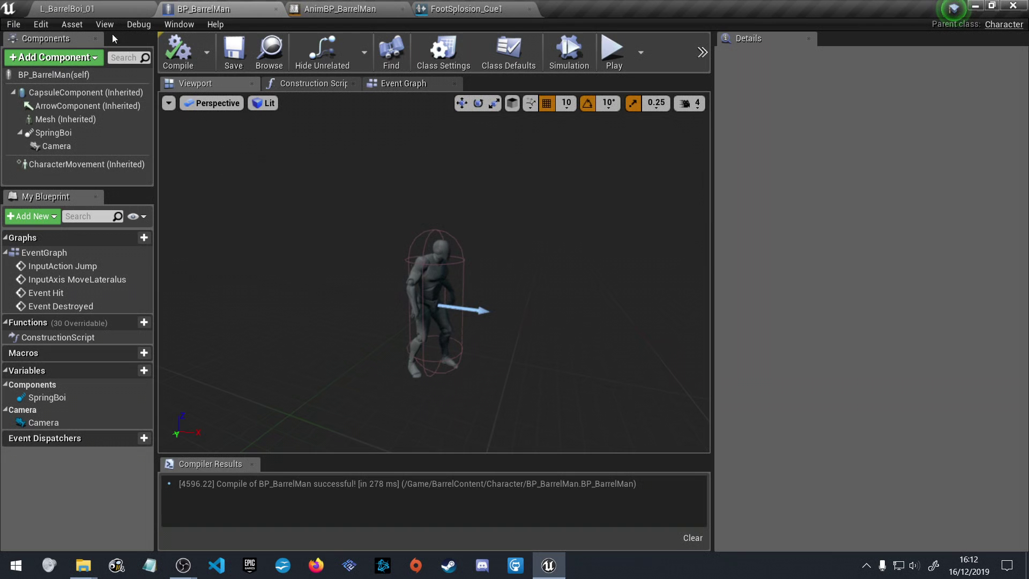
# Open the ThirdPersonWalk animation from the level editor's content folder and pause its preview
pyautogui.click(72, 24)
pyautogui.click(92, 6)
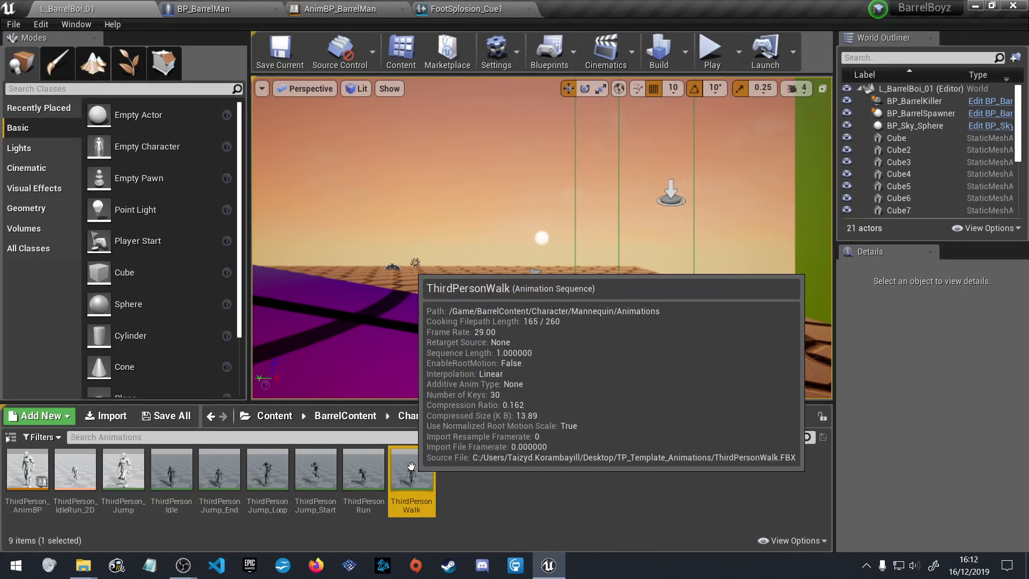
pyautogui.doubleClick(411, 477)
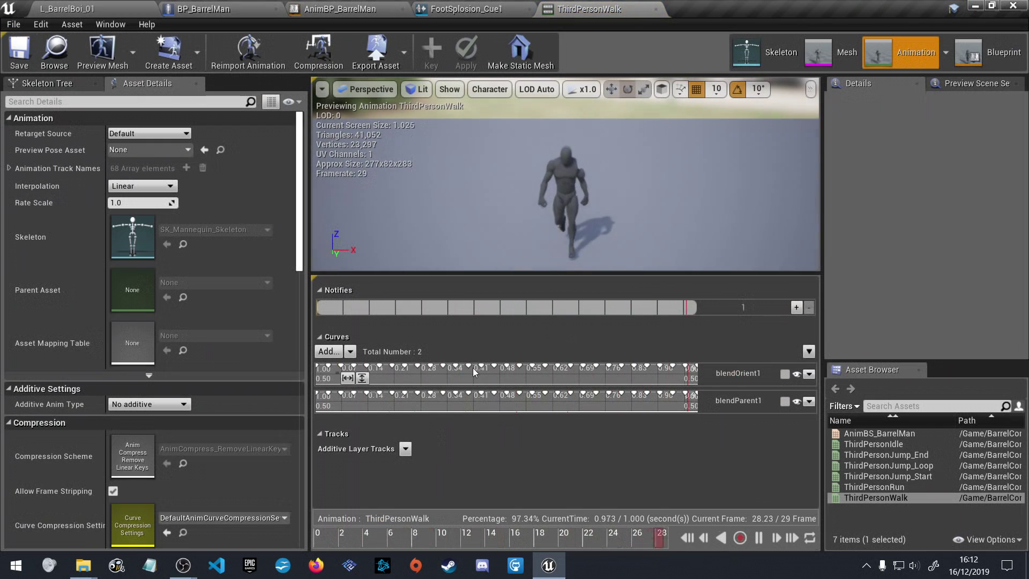
pyautogui.click(761, 537)
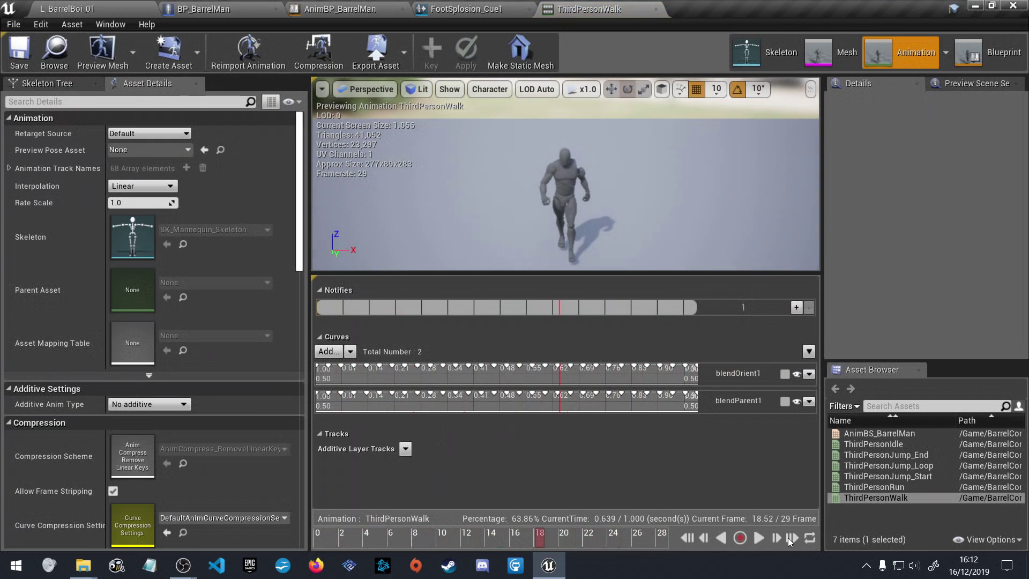
# Step the walk animation to frame 23 to examine the foot contact, and return it to frame 0
pyautogui.click(776, 537)
pyautogui.click(776, 538)
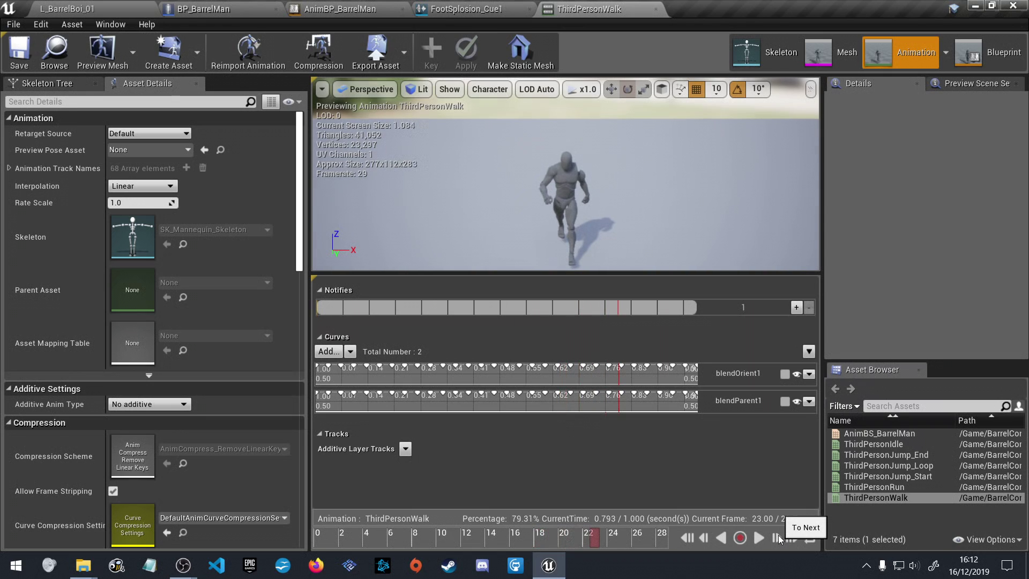
pyautogui.scroll(2, 656, 359)
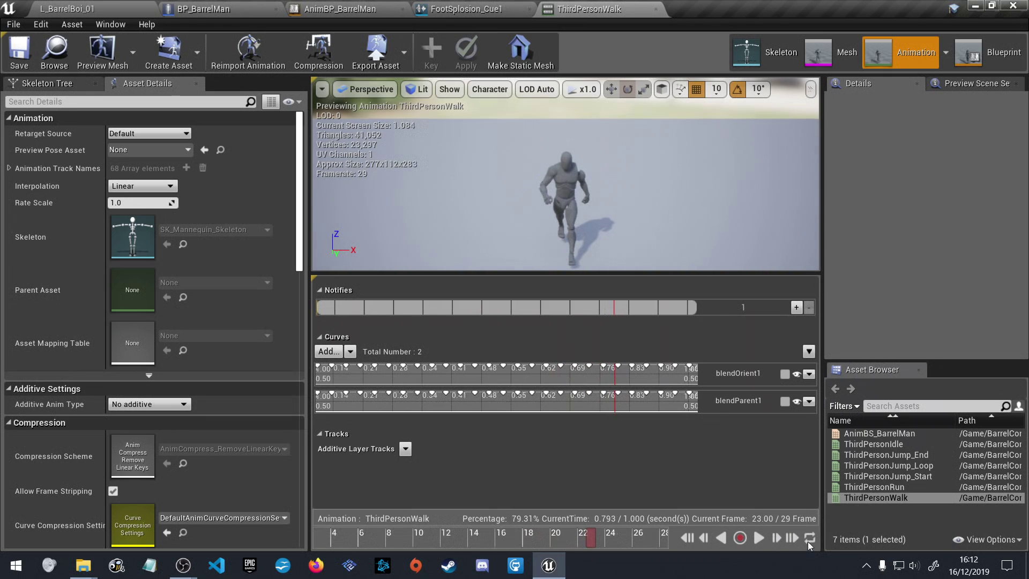
pyautogui.click(761, 538)
pyautogui.click(758, 537)
pyautogui.click(722, 537)
pyautogui.click(723, 533)
pyautogui.click(703, 536)
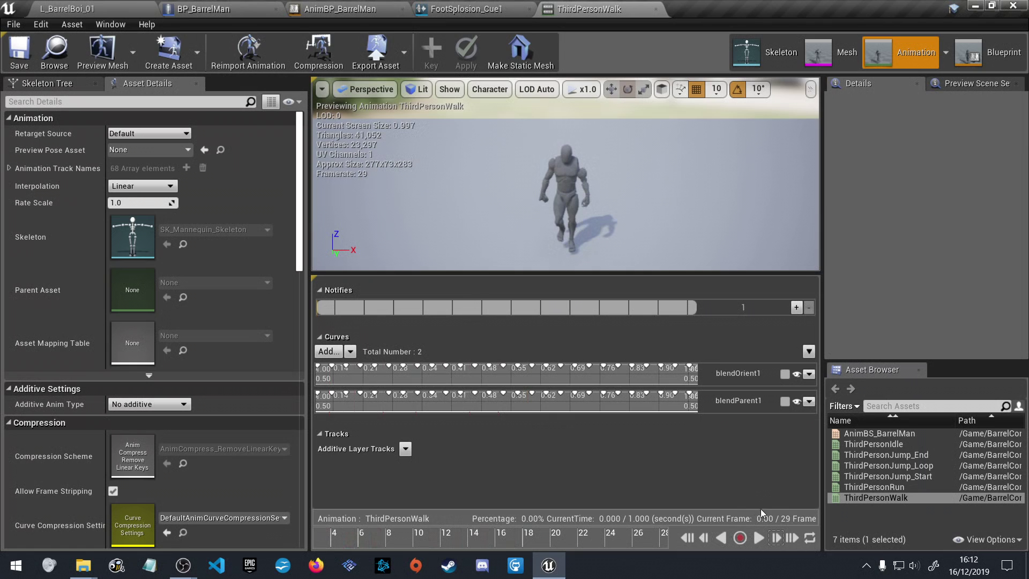
# Step the walk animation from frame 0 to frame 23 with a closer view of the feet to examine when each foot lands
pyautogui.click(776, 538)
pyautogui.click(776, 537)
pyautogui.click(777, 538)
pyautogui.click(777, 537)
pyautogui.moveTo(696, 176); pyautogui.dragTo(678, 193, button='right')
pyautogui.scroll(4, 724, 172)
pyautogui.moveTo(741, 171); pyautogui.dragTo(713, 150)
pyautogui.click(778, 538)
pyautogui.click(778, 538)
pyautogui.click(777, 539)
pyautogui.click(778, 538)
pyautogui.click(777, 538)
pyautogui.click(778, 538)
pyautogui.click(777, 538)
pyautogui.click(777, 539)
pyautogui.click(778, 538)
pyautogui.click(777, 538)
pyautogui.click(777, 538)
pyautogui.click(778, 539)
pyautogui.click(777, 538)
pyautogui.click(777, 538)
pyautogui.click(777, 539)
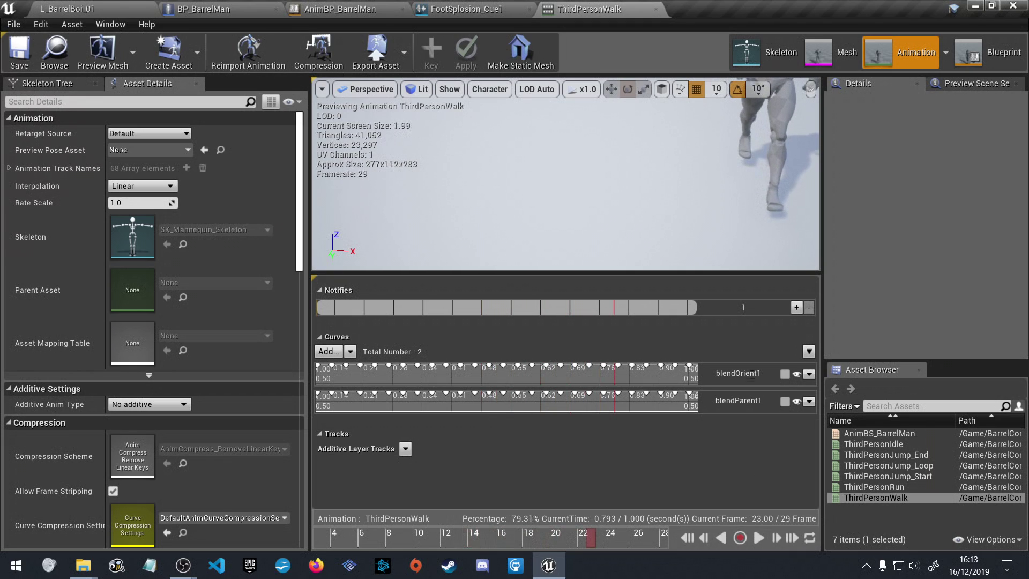
# Add a Play Sound notify near frame 23 on the walk animation's notify track
pyautogui.scroll(-3, 688, 208)
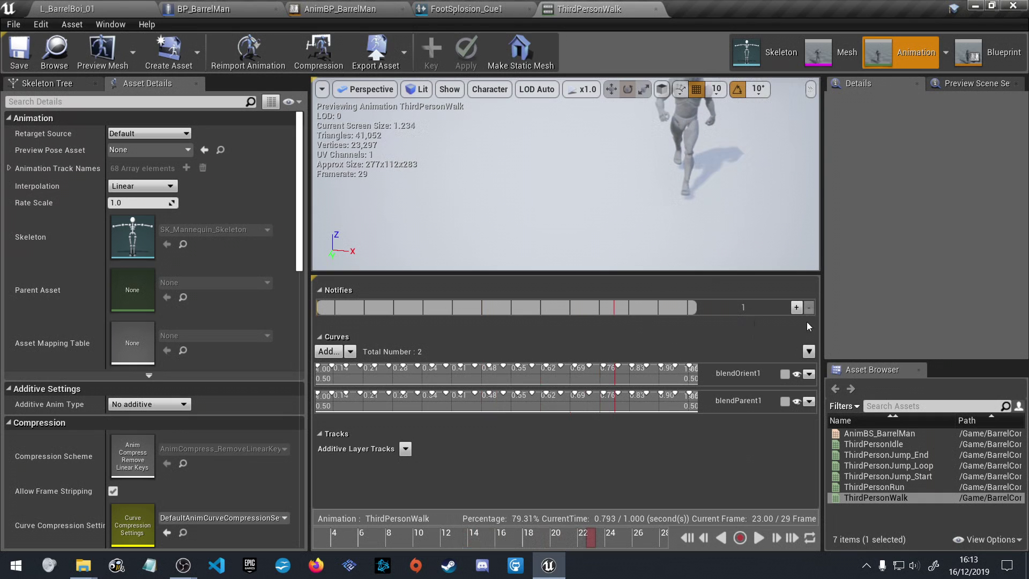
pyautogui.scroll(-2, 626, 303)
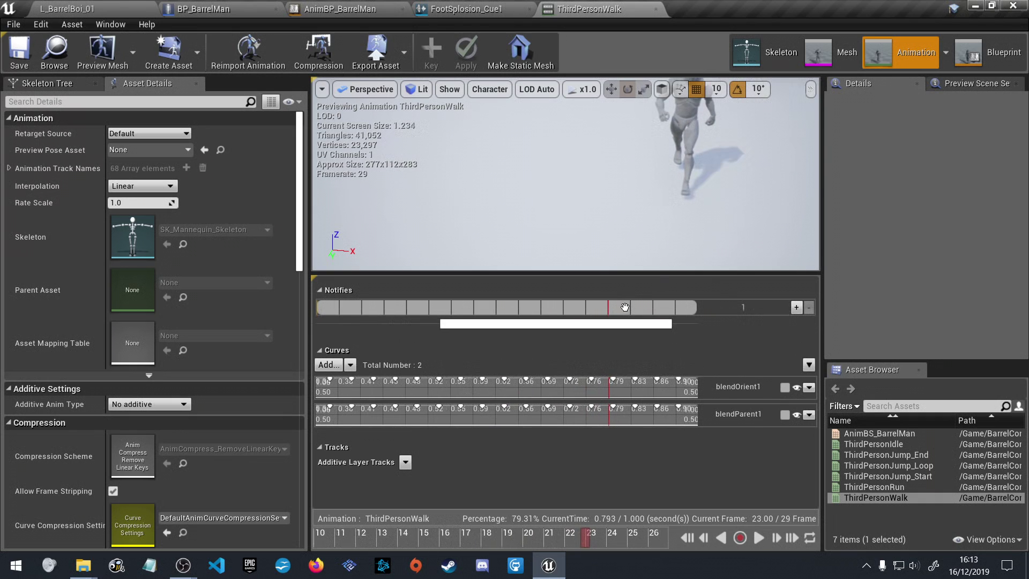
pyautogui.rightClick(621, 306)
pyautogui.moveTo(651, 326)
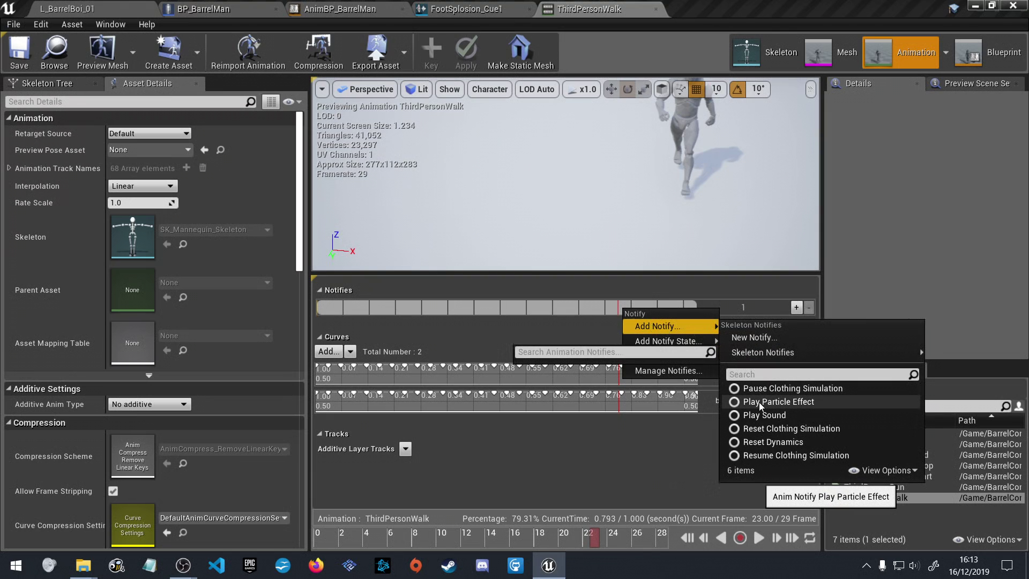
pyautogui.click(765, 414)
# Move the new Play Sound notify into exact alignment with the playhead at frame 23
pyautogui.scroll(5, 600, 310)
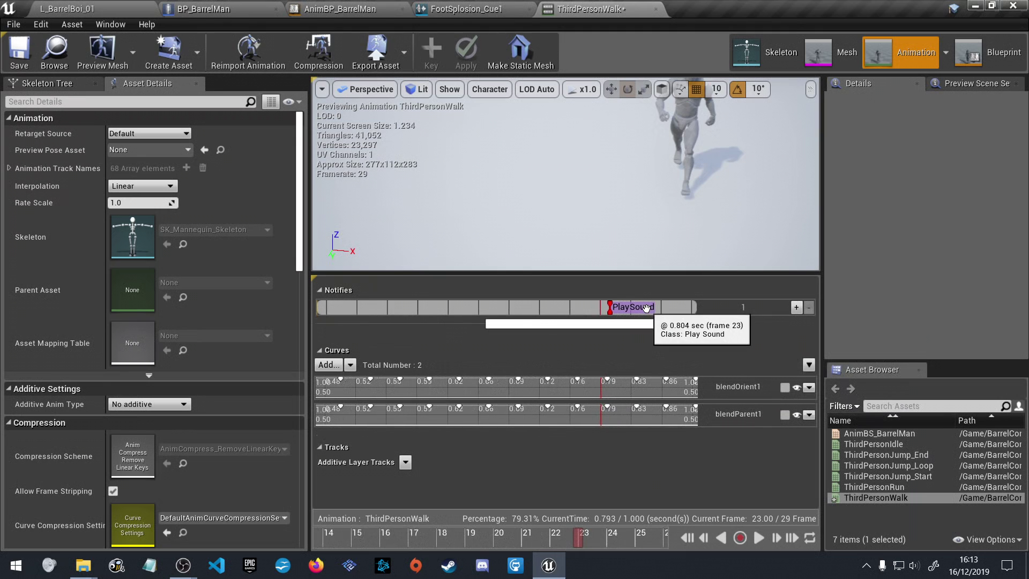
pyautogui.scroll(4, 601, 310)
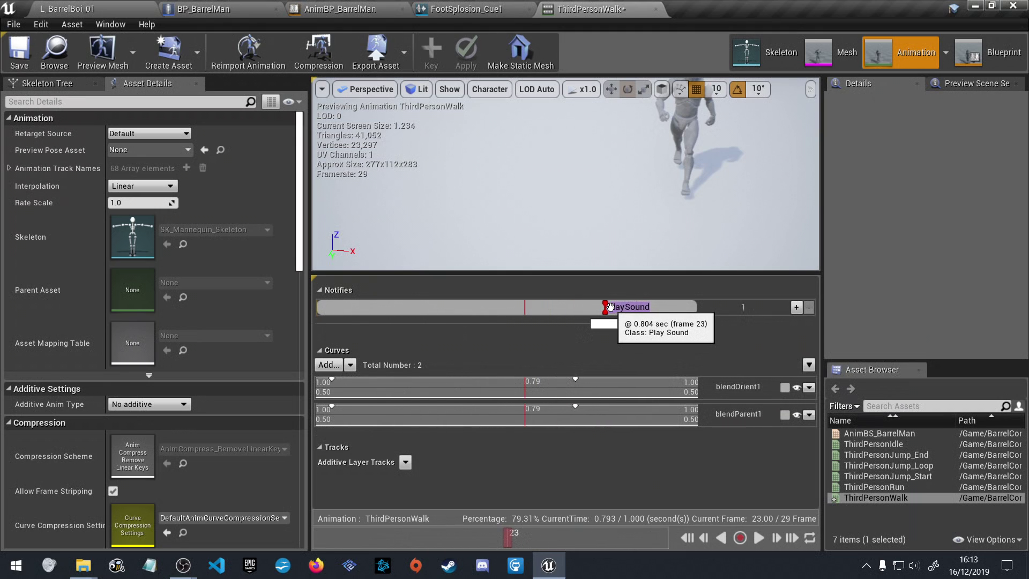
pyautogui.moveTo(604, 307); pyautogui.dragTo(575, 314)
pyautogui.moveTo(513, 311); pyautogui.dragTo(503, 311)
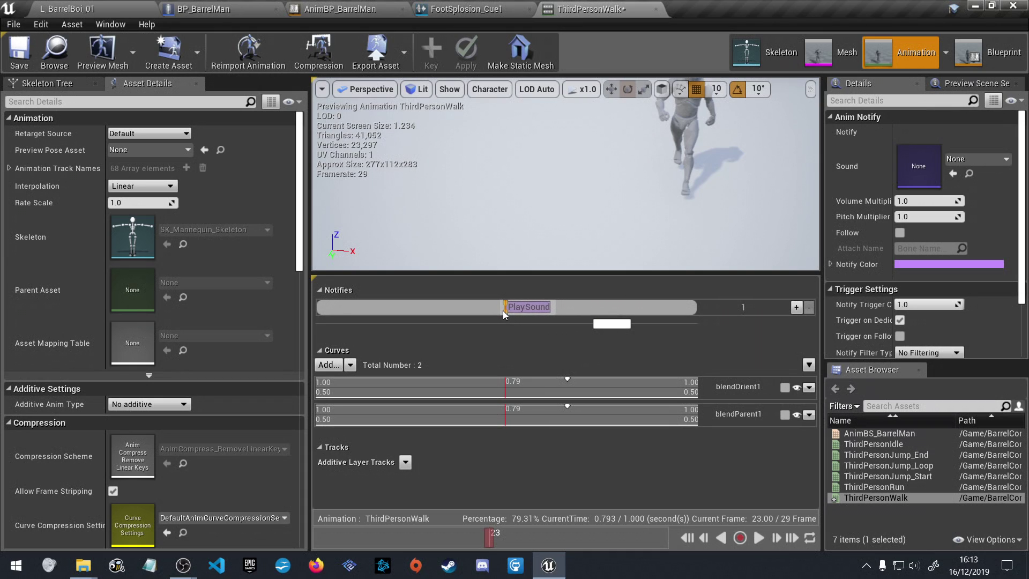
pyautogui.click(599, 358)
pyautogui.scroll(5, 655, 309)
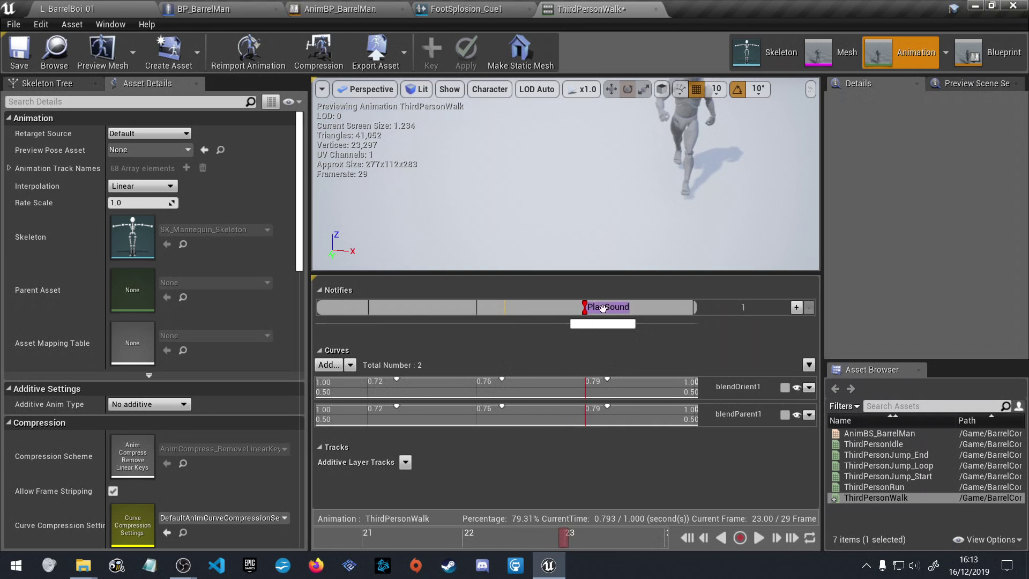
pyautogui.scroll(-5, 655, 308)
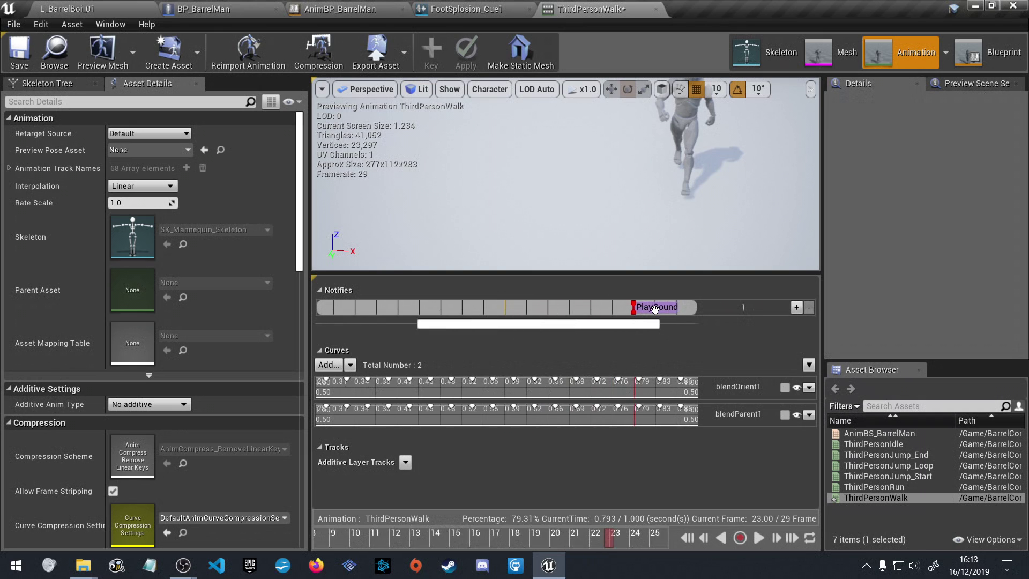
pyautogui.scroll(-1, 655, 309)
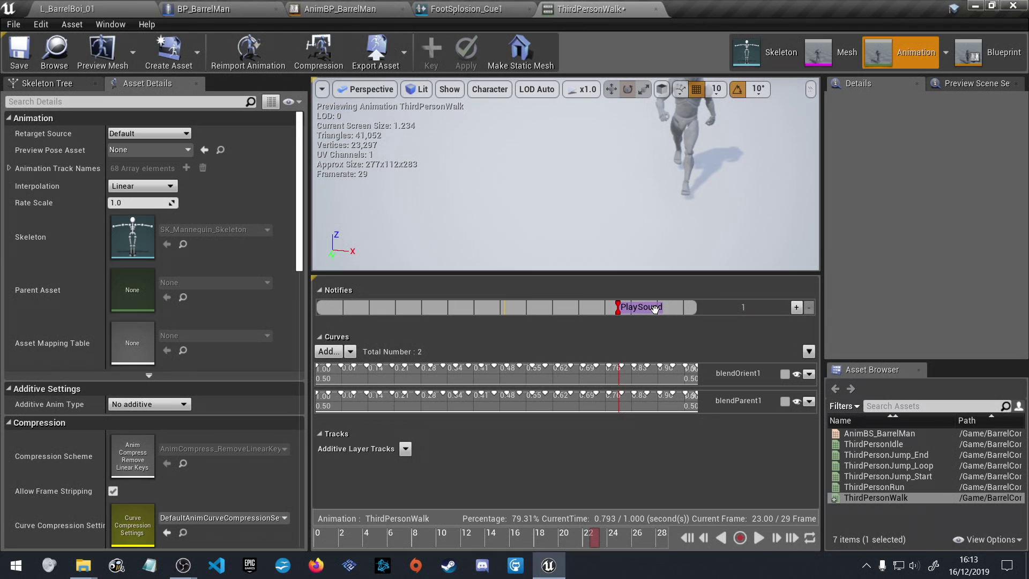
# Step the walk animation forward from frame 23 through the loop to frame 8 to locate the other foot's contact
pyautogui.click(779, 539)
pyautogui.click(780, 539)
pyautogui.click(780, 538)
pyautogui.click(779, 539)
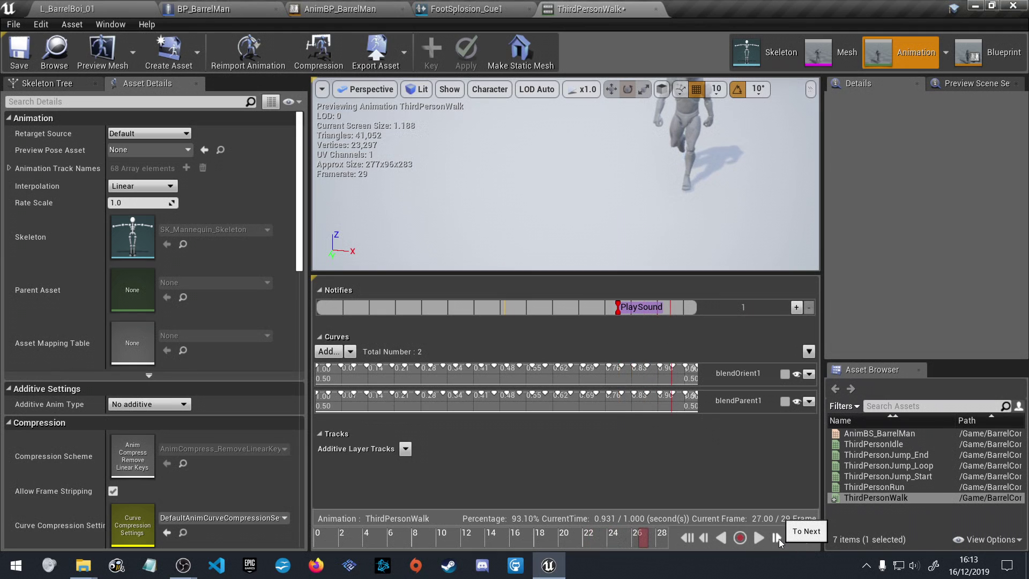
pyautogui.click(779, 539)
pyautogui.click(780, 539)
pyautogui.click(780, 539)
pyautogui.click(780, 539)
pyautogui.click(779, 539)
pyautogui.click(779, 539)
pyautogui.click(780, 539)
pyautogui.click(779, 539)
pyautogui.click(780, 538)
pyautogui.click(780, 539)
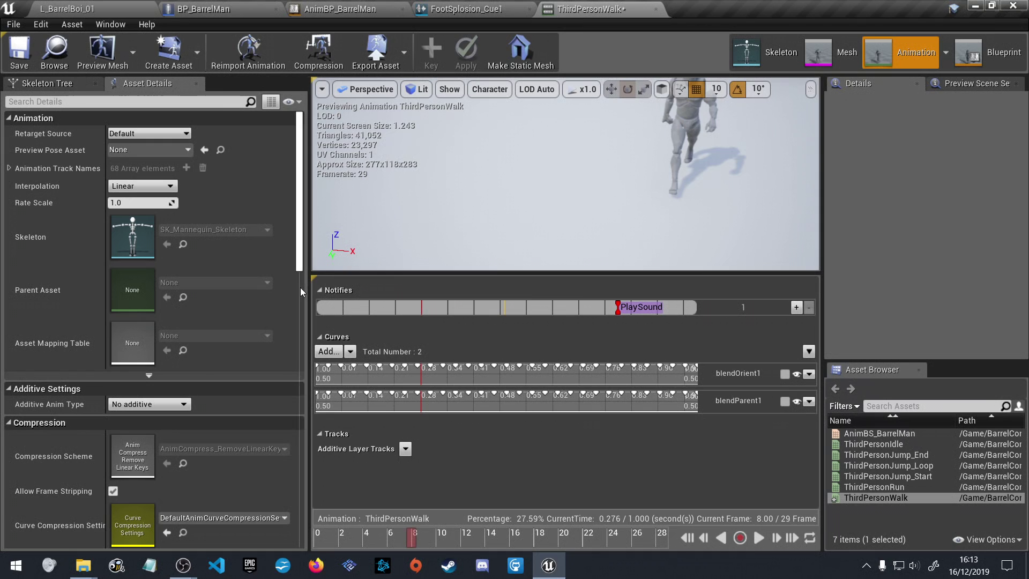
# Add a second Play Sound notify at frame 8 on the walk animation's notify track
pyautogui.click(320, 290)
pyautogui.click(321, 290)
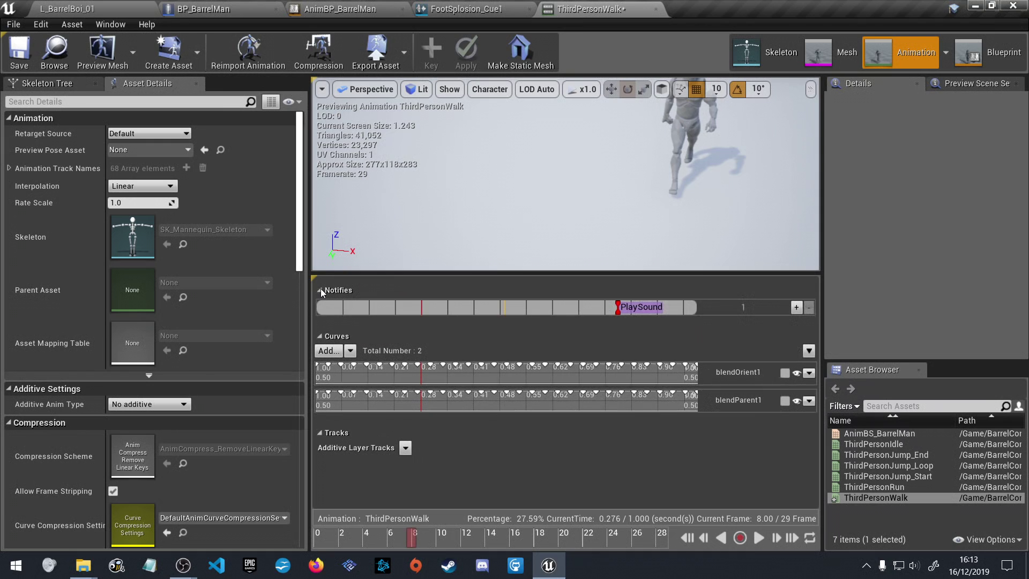
pyautogui.rightClick(421, 306)
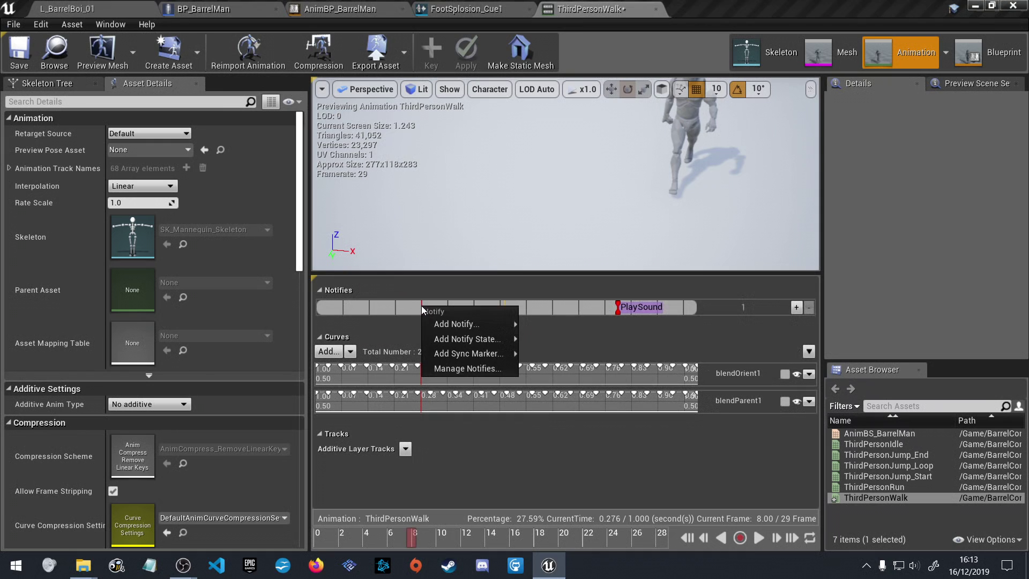
pyautogui.moveTo(469, 323)
pyautogui.click(580, 413)
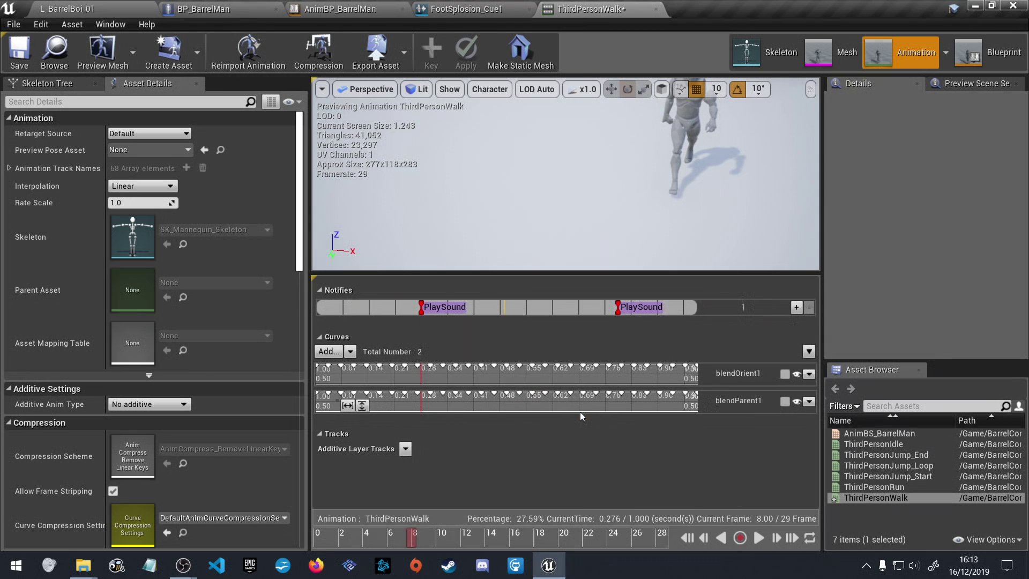
# Align the second Play Sound notify exactly with the playhead at frame 8, at 0.276 sec
pyautogui.scroll(3, 412, 307)
pyautogui.scroll(5, 412, 306)
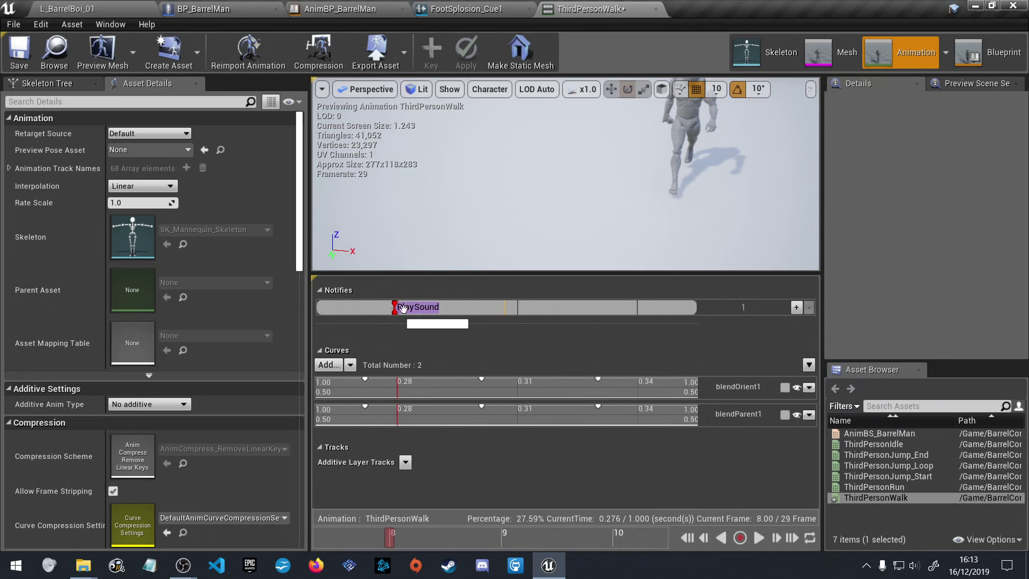
pyautogui.moveTo(408, 307)
pyautogui.mouseDown()
pyautogui.moveTo(361, 315)
pyautogui.moveTo(391, 313)
pyautogui.mouseUp()
pyautogui.scroll(-2, 436, 307)
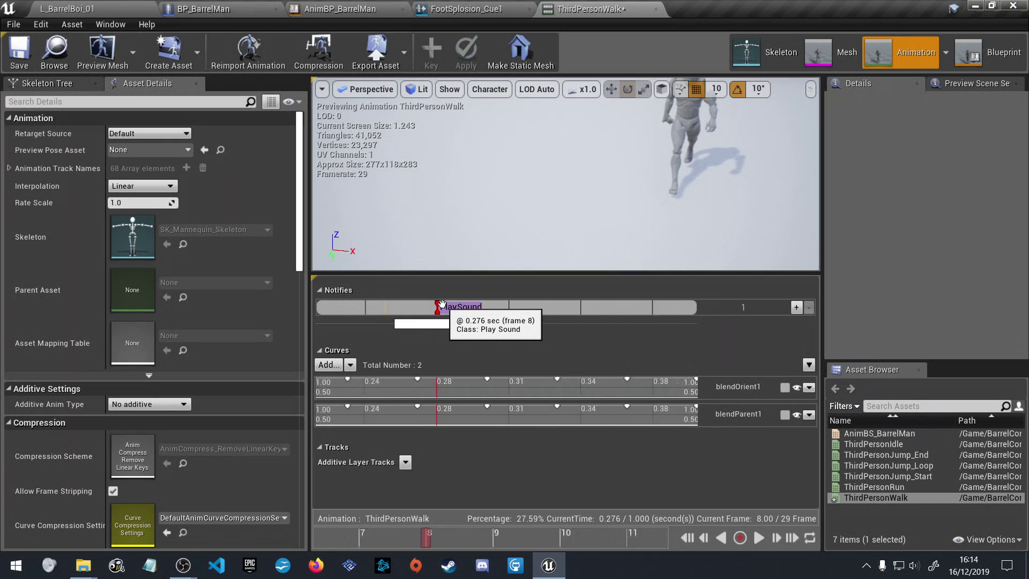
pyautogui.scroll(-5, 467, 308)
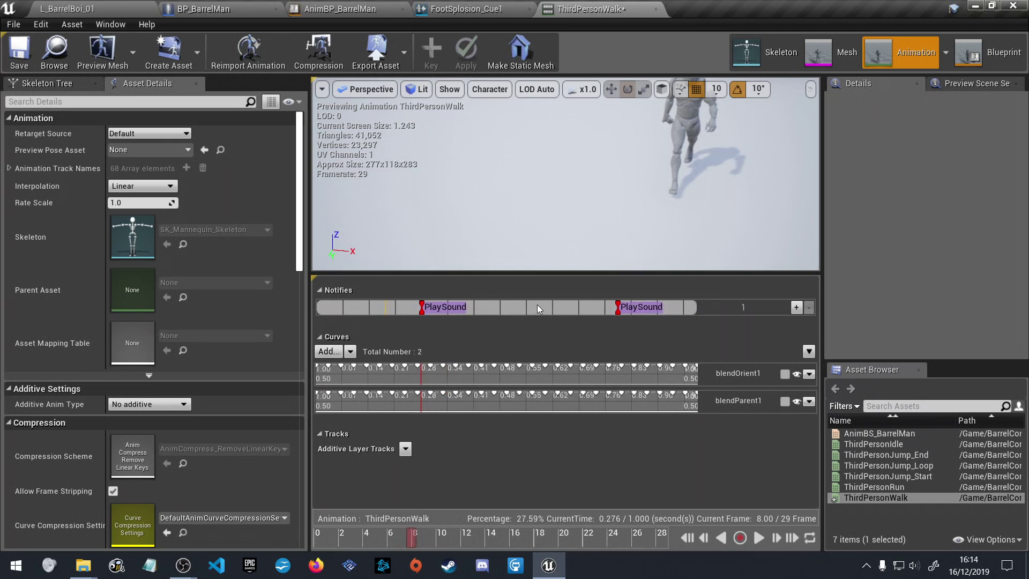
# Step the walk animation forward from frame 8 to frame 26 to check the notify timing against the foot contacts
pyautogui.click(776, 537)
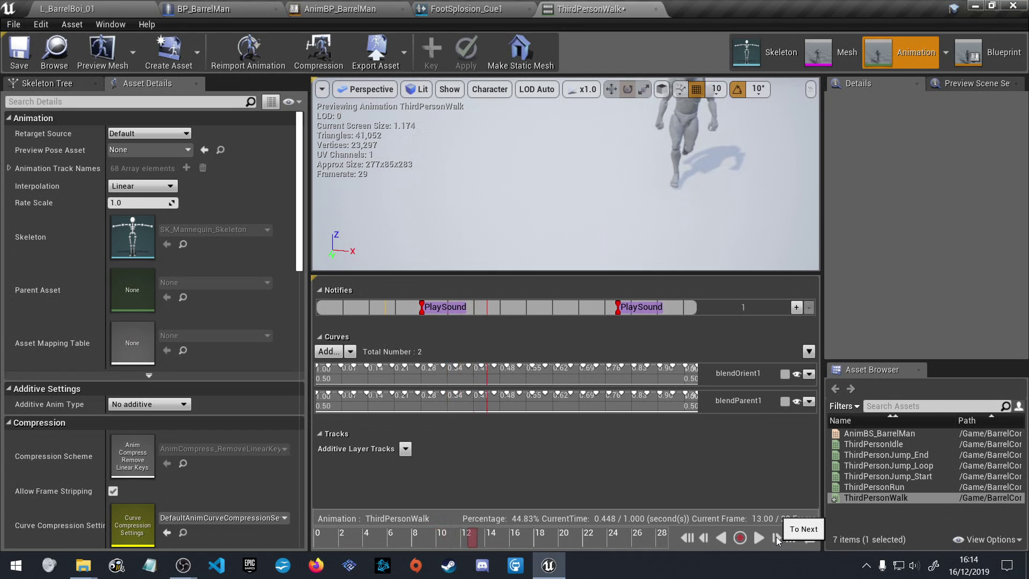
pyautogui.click(776, 537)
pyautogui.click(776, 537)
pyautogui.click(776, 537)
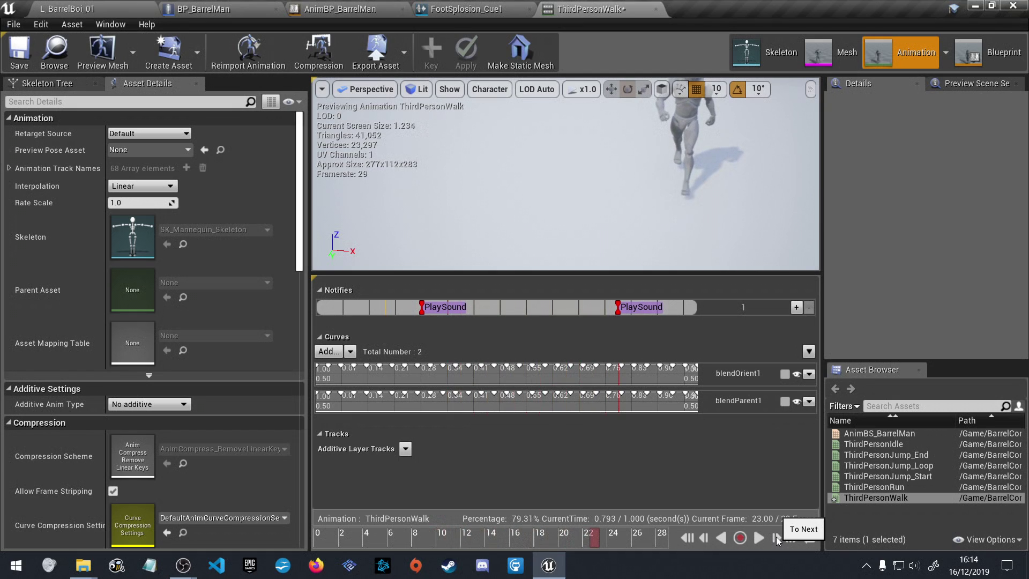
pyautogui.click(777, 537)
pyautogui.click(776, 537)
pyautogui.click(776, 537)
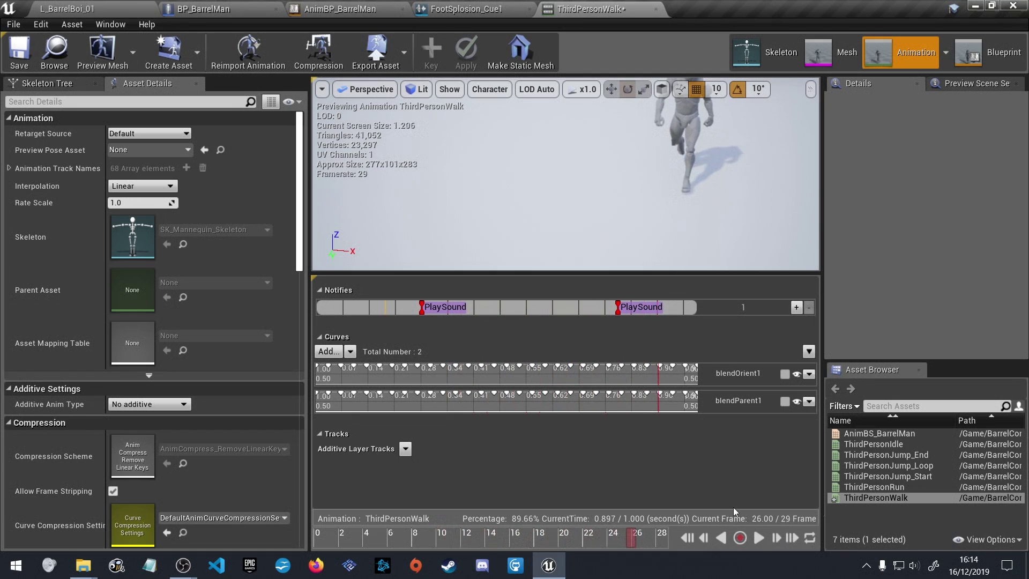
# Assign the FootSplosion_Cue1 sound to the frame 8 notify and set its volume multiplier to 0.6
pyautogui.click(455, 306)
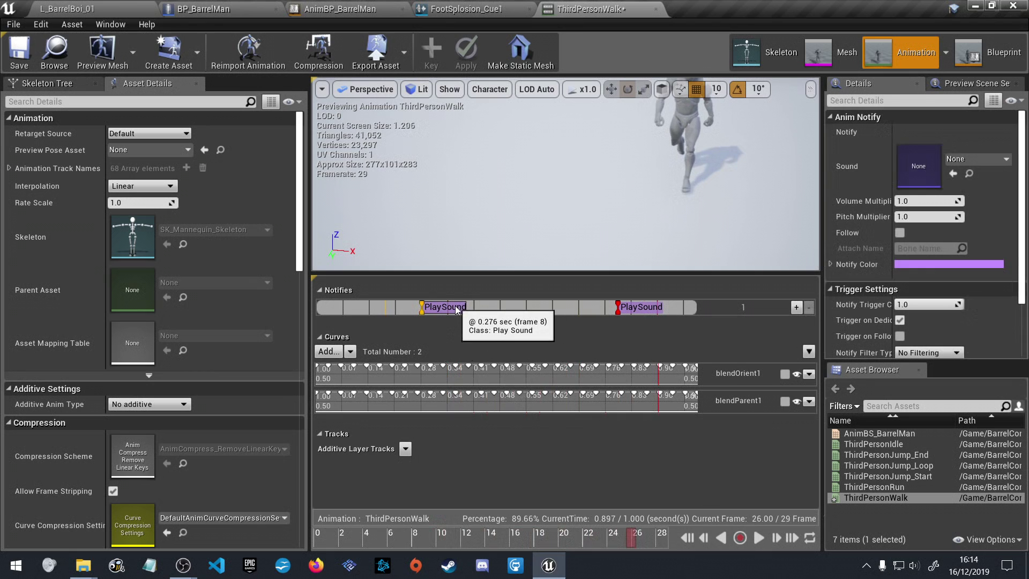
pyautogui.click(983, 159)
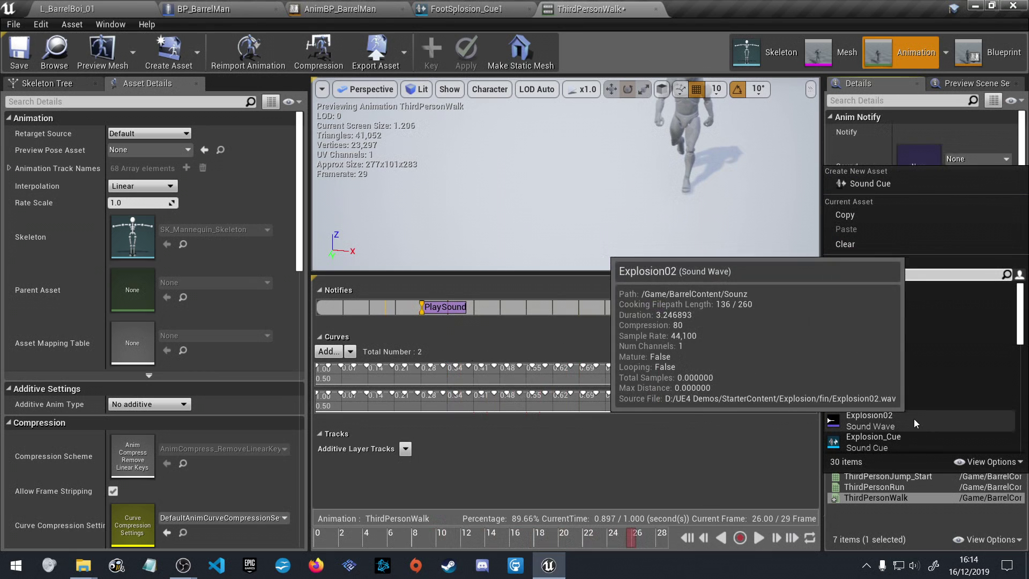
pyautogui.scroll(-2, 887, 410)
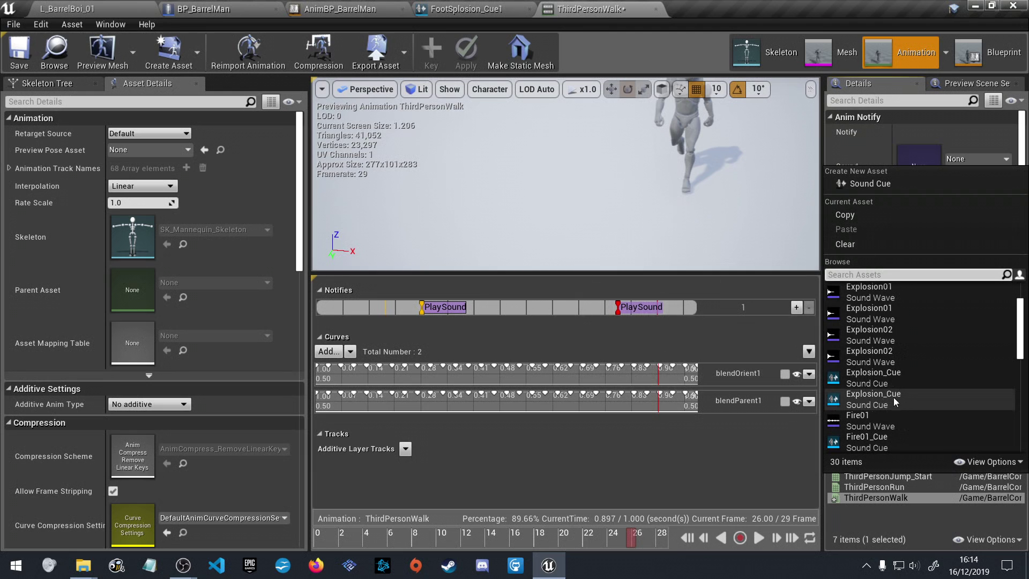
pyautogui.scroll(-2, 881, 410)
pyautogui.scroll(-3, 882, 397)
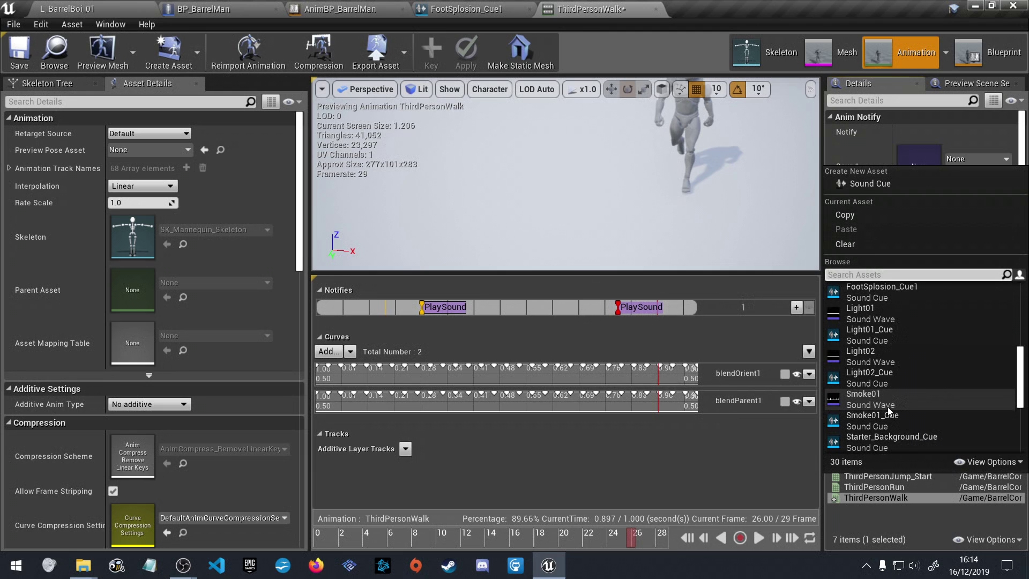
pyautogui.scroll(-4, 887, 407)
pyautogui.scroll(4, 888, 407)
pyautogui.write('foo')
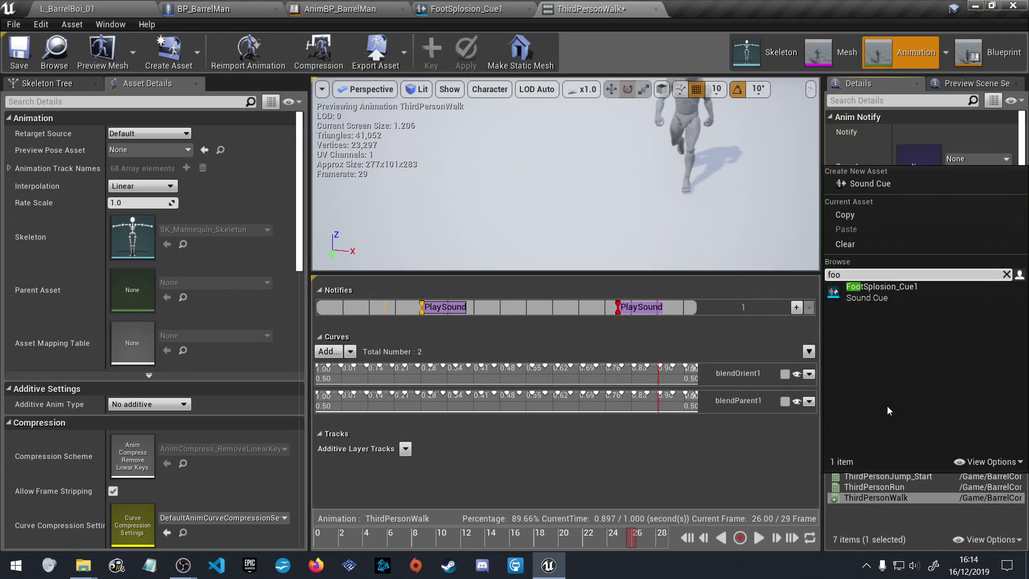
pyautogui.click(887, 292)
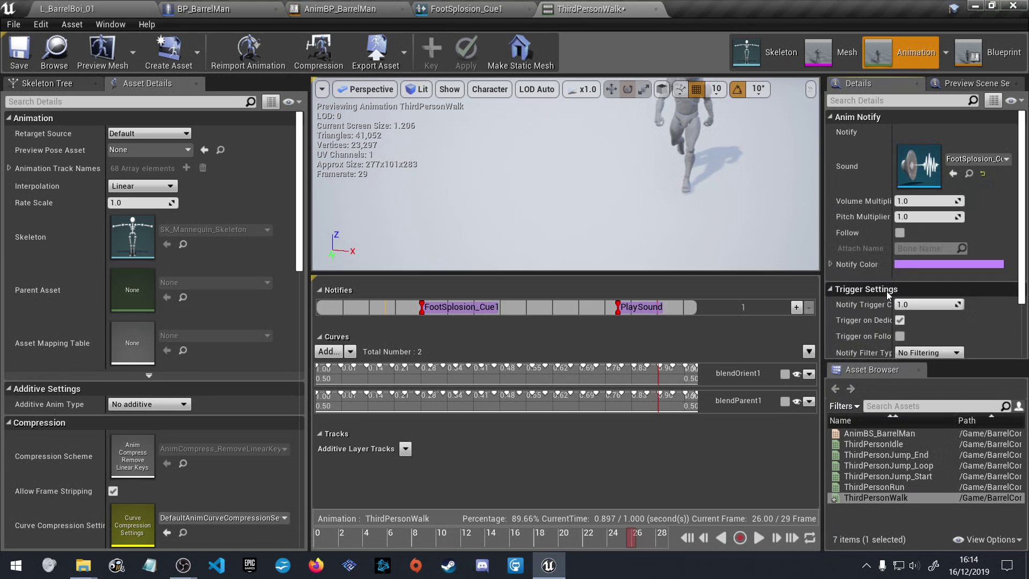
pyautogui.click(912, 201)
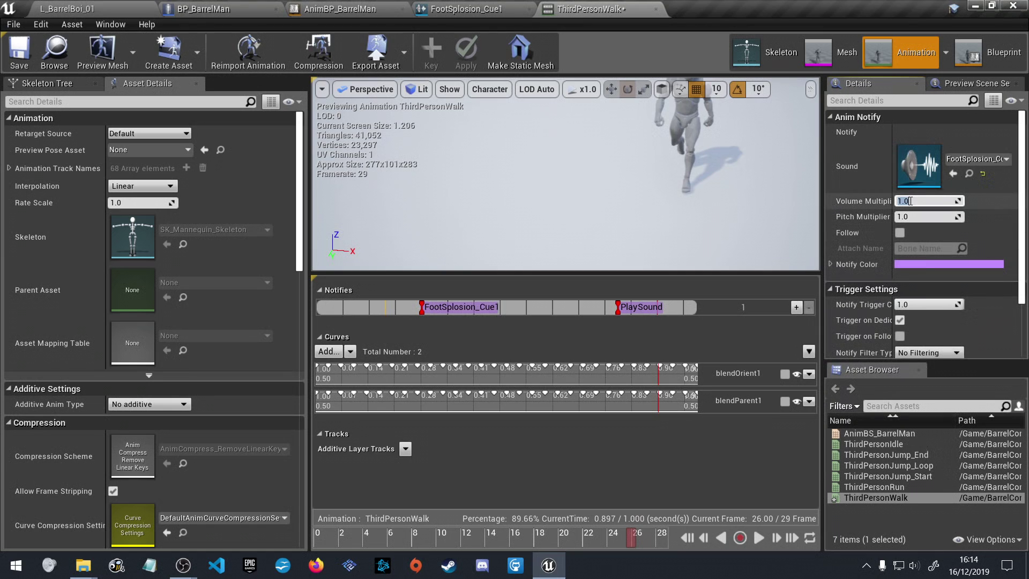
pyautogui.press('Return')
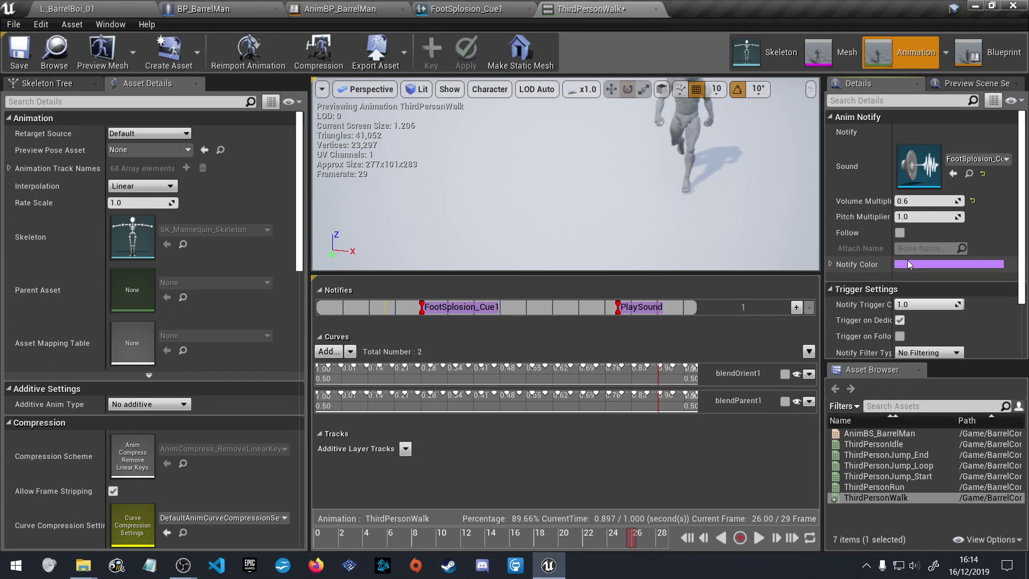
# Assign the FootSplosion_Cue1 sound to the frame 23 notify, set its volume multiplier to 0.6, and check both notifies' settings
pyautogui.click(641, 307)
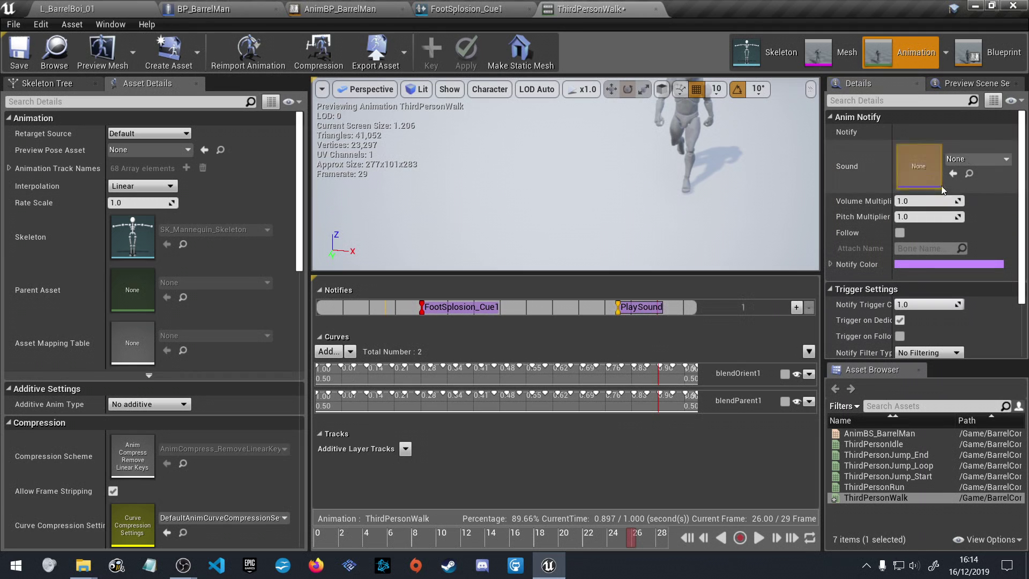
pyautogui.click(970, 160)
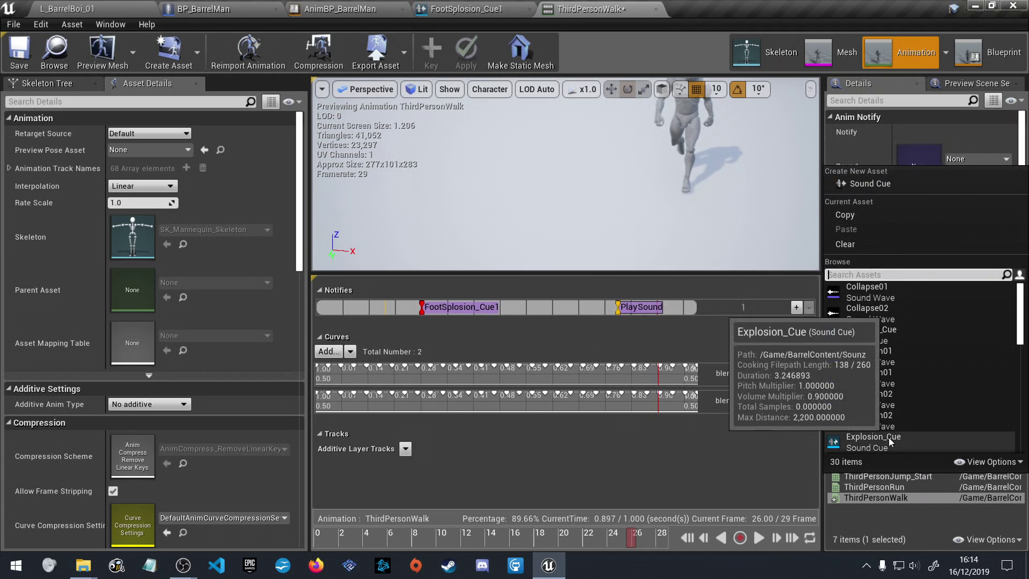
pyautogui.scroll(-2, 884, 406)
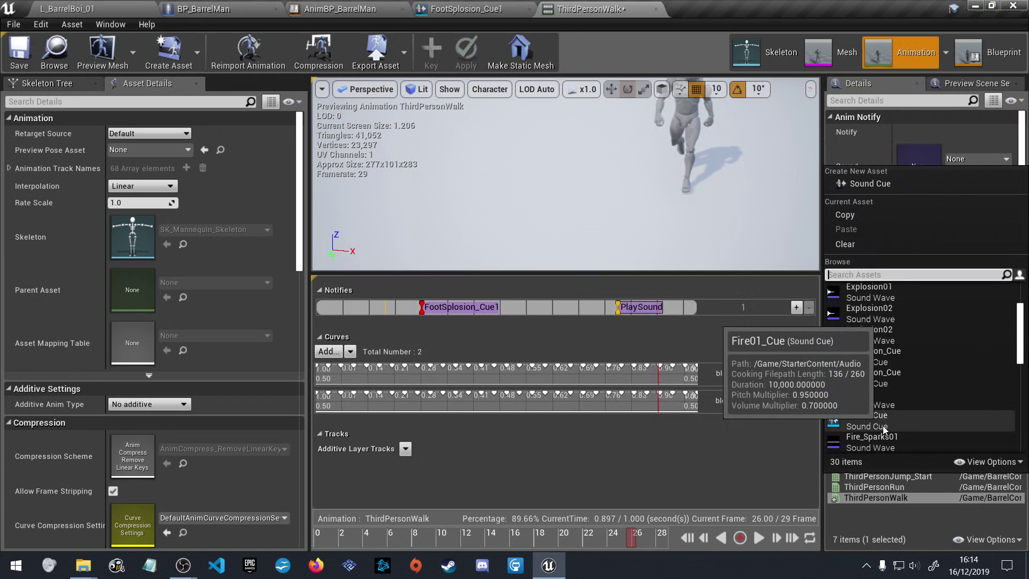
pyautogui.scroll(-3, 883, 425)
pyautogui.click(884, 439)
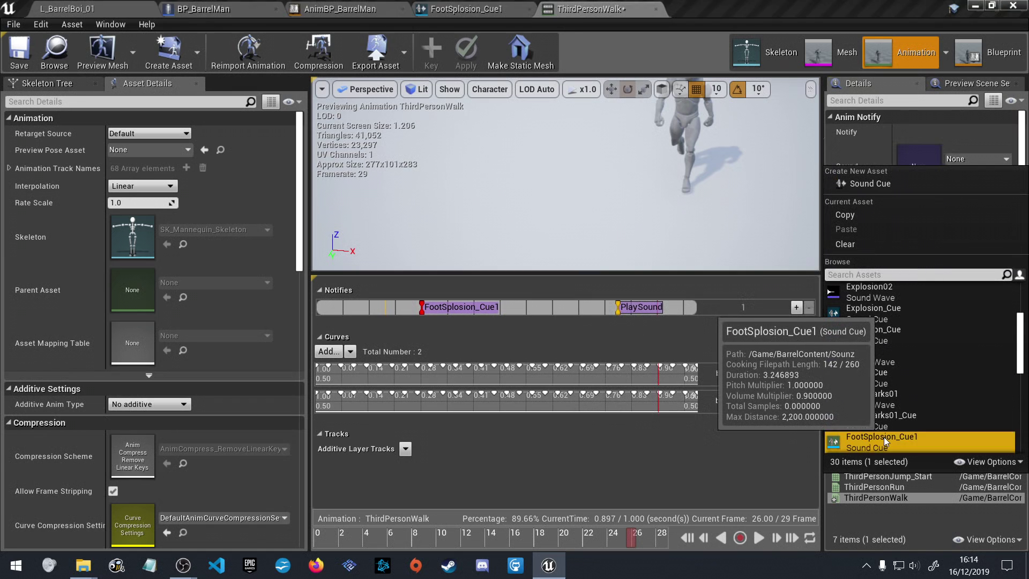
pyautogui.click(920, 201)
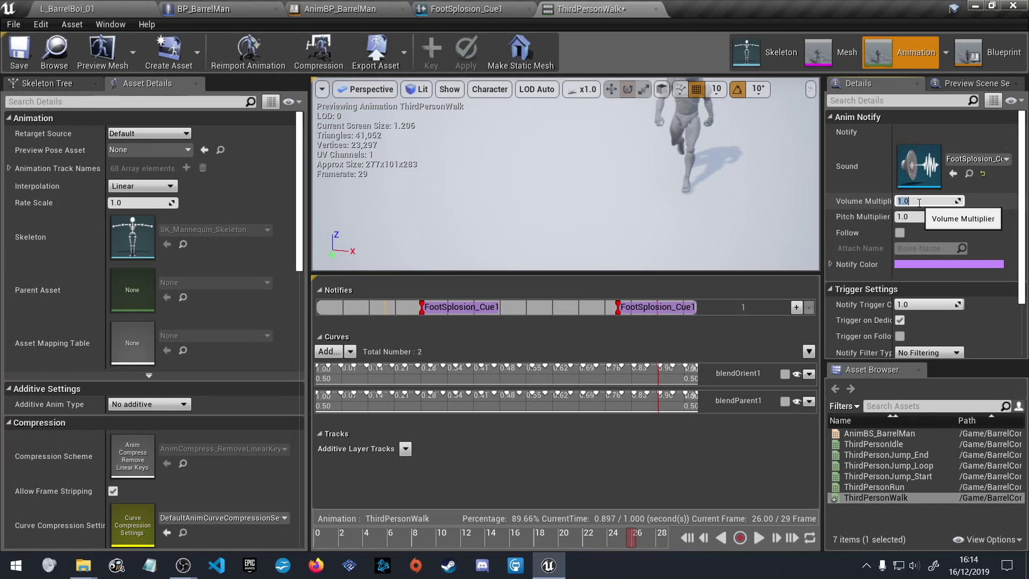
pyautogui.press('Return')
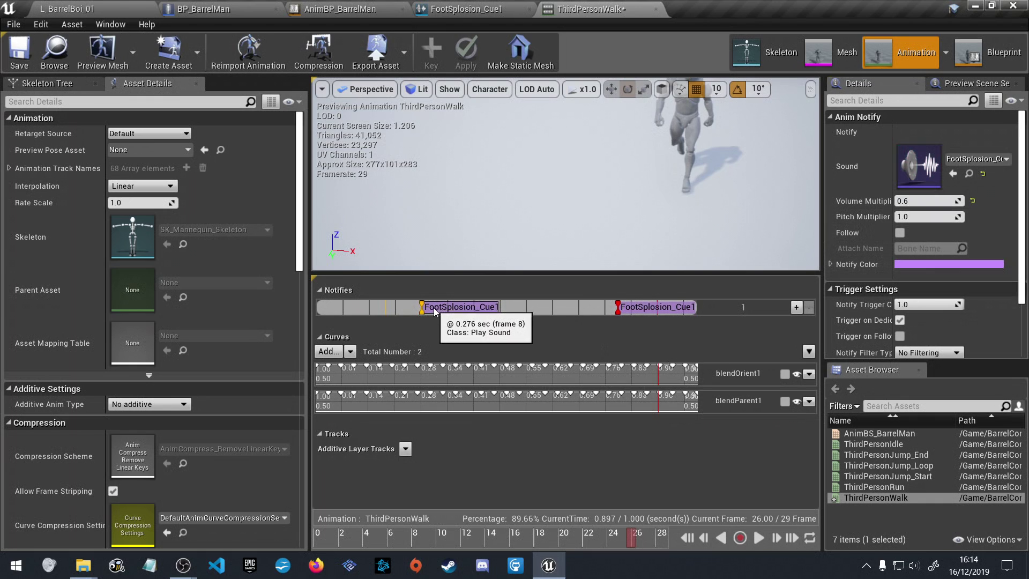
pyautogui.click(628, 310)
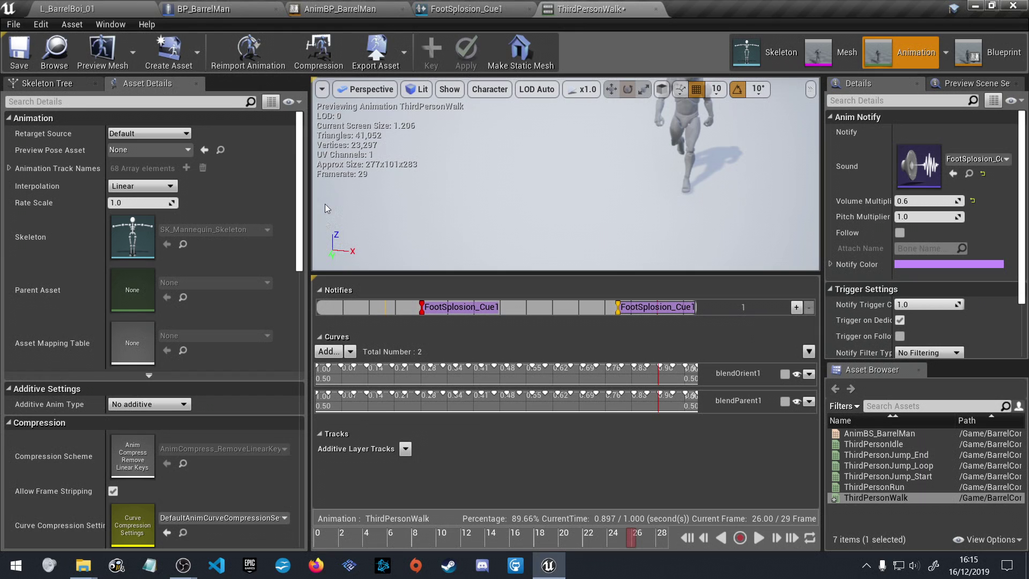
# Play back the walk animation to check its footstep sounds, and save the animation
pyautogui.click(760, 538)
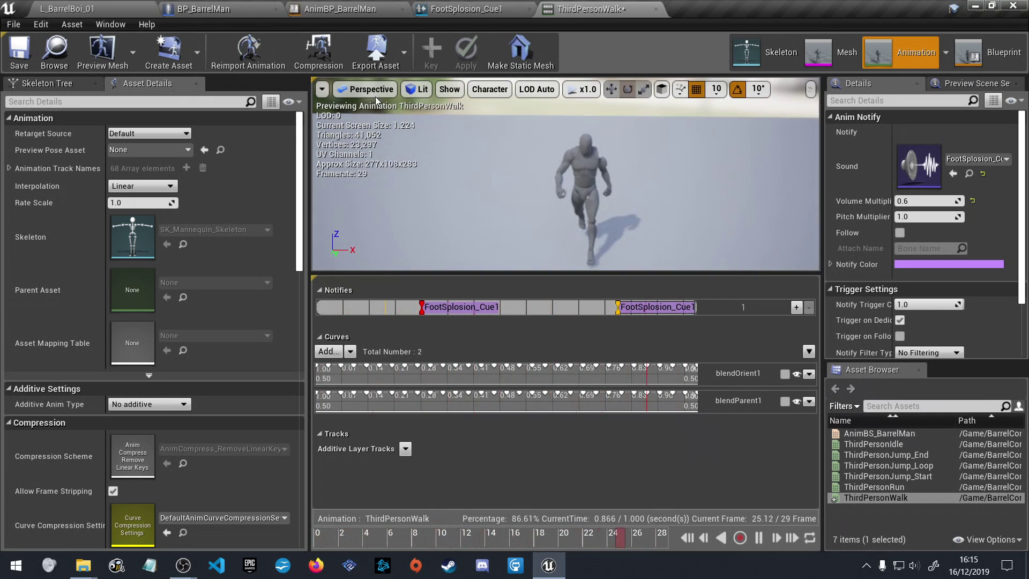
pyautogui.click(760, 538)
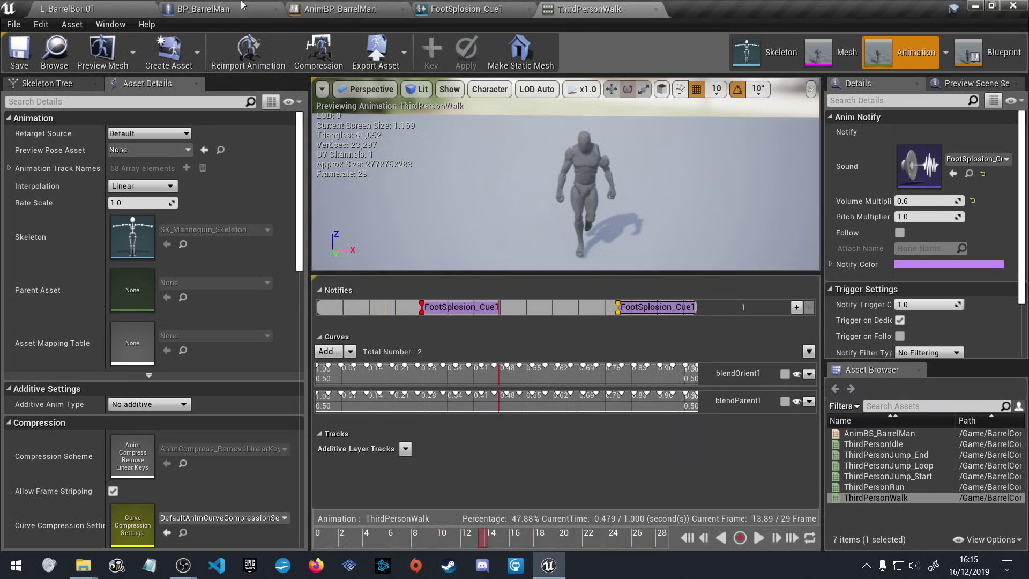
# Play-test the L_BarrelBoi_01 level, running and jumping with the character to hear the footstep sounds, and end the session
pyautogui.click(90, 5)
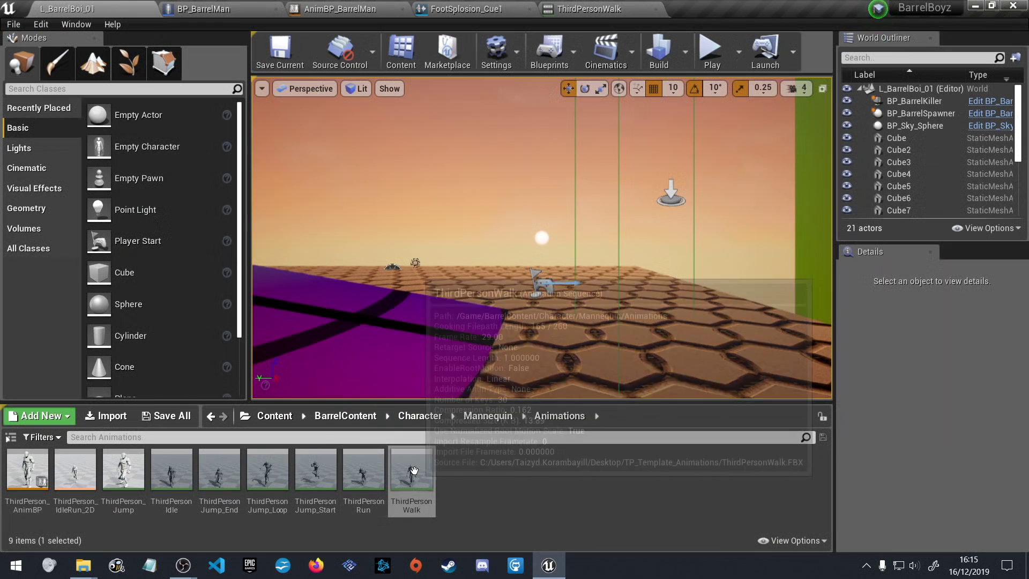
pyautogui.click(363, 471)
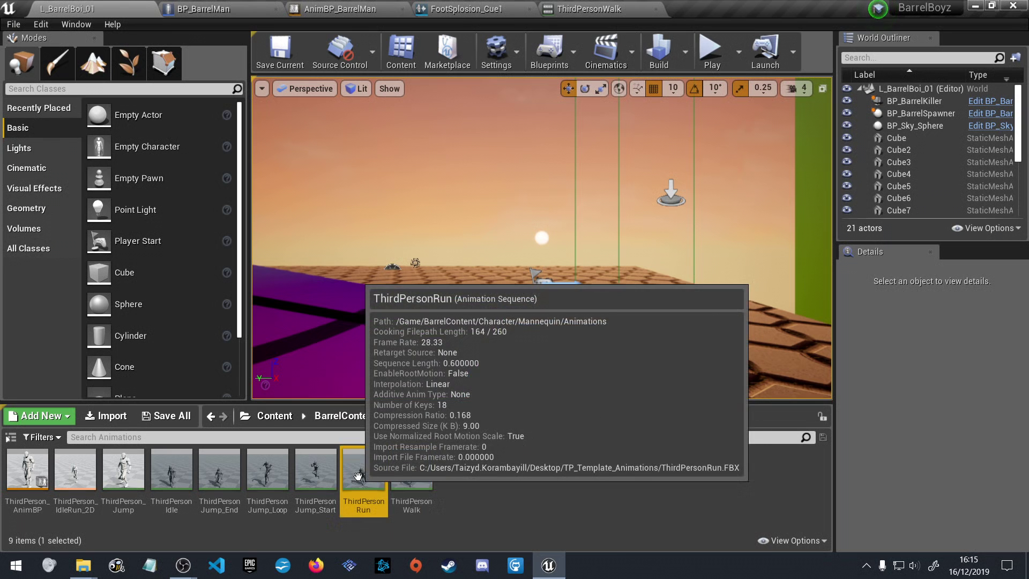
pyautogui.click(705, 51)
pyautogui.press('w')
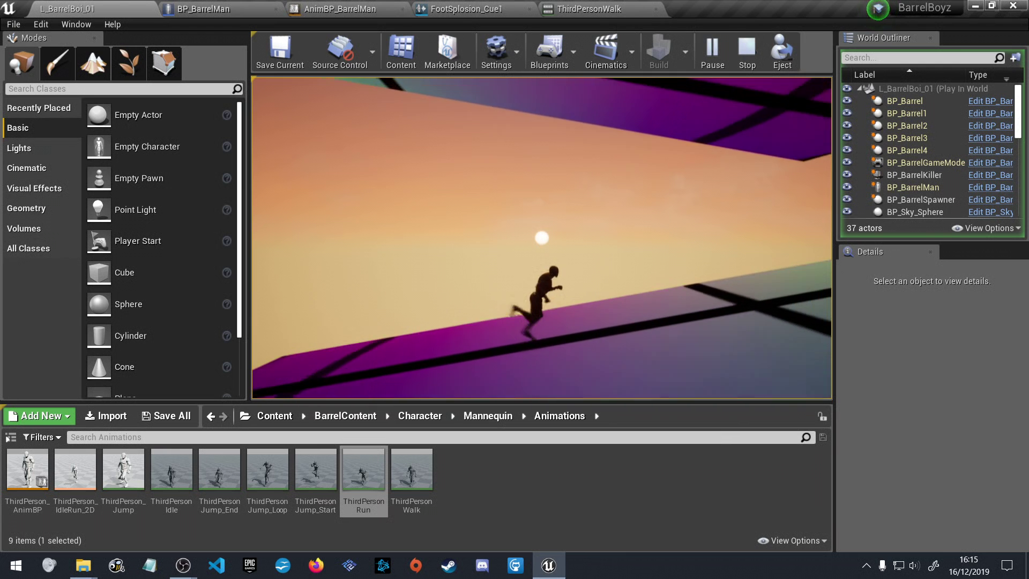
pyautogui.press('space')
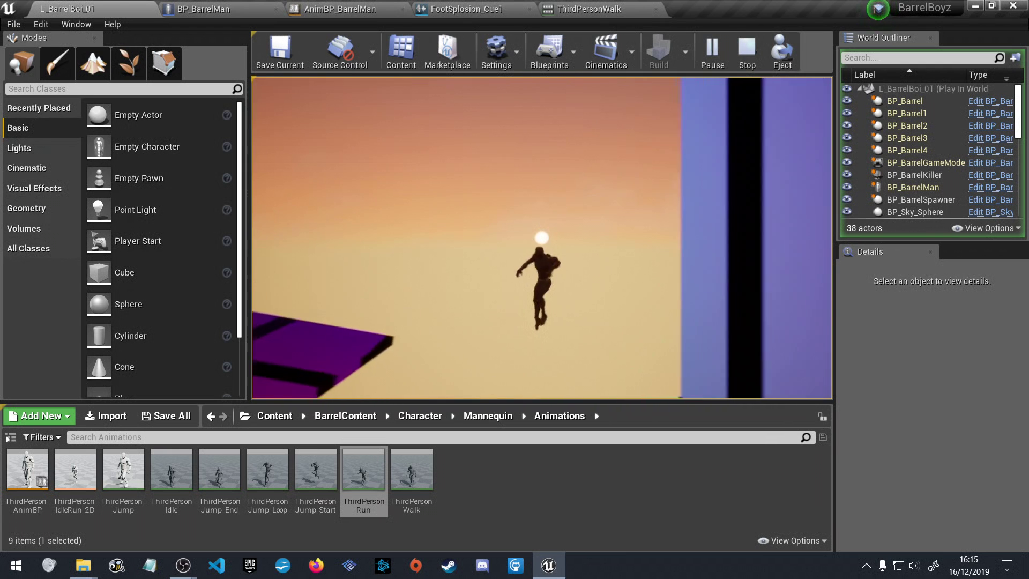
pyautogui.press('space')
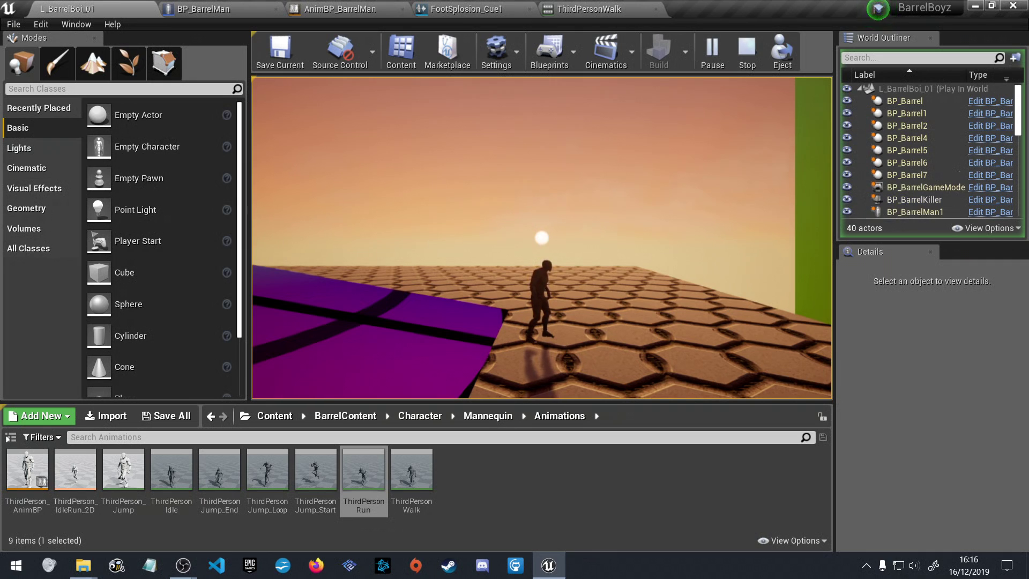
pyautogui.press('Escape')
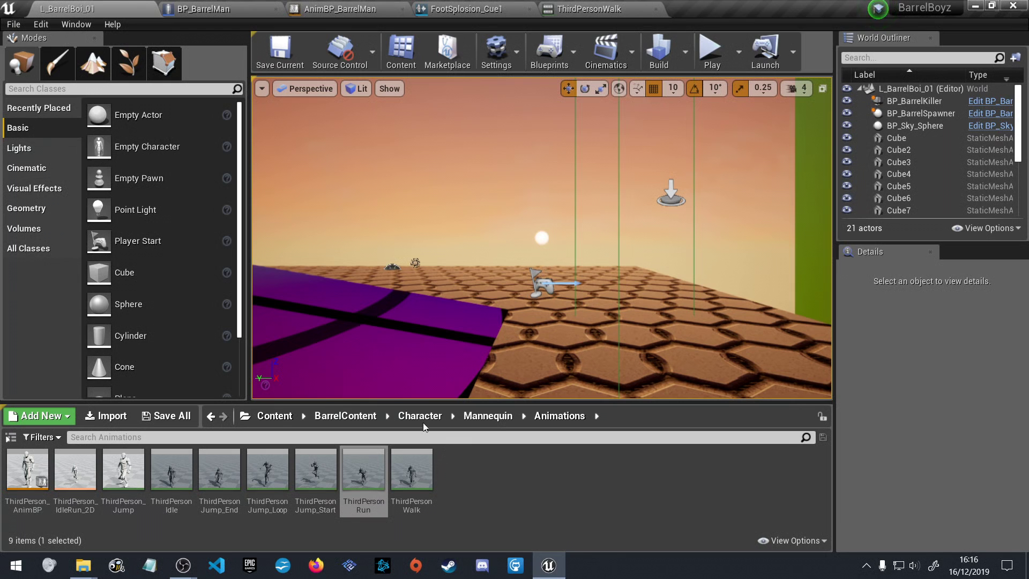
# Open the ThirdPersonJump_End animation and add a Play Sound notify at its very start
pyautogui.doubleClick(220, 472)
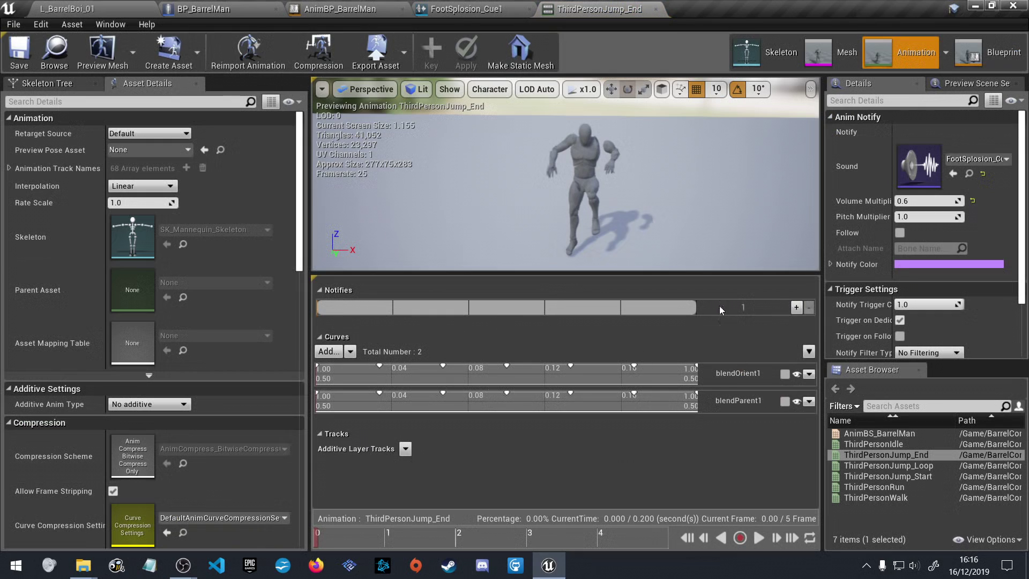
pyautogui.rightClick(318, 309)
pyautogui.moveTo(341, 326)
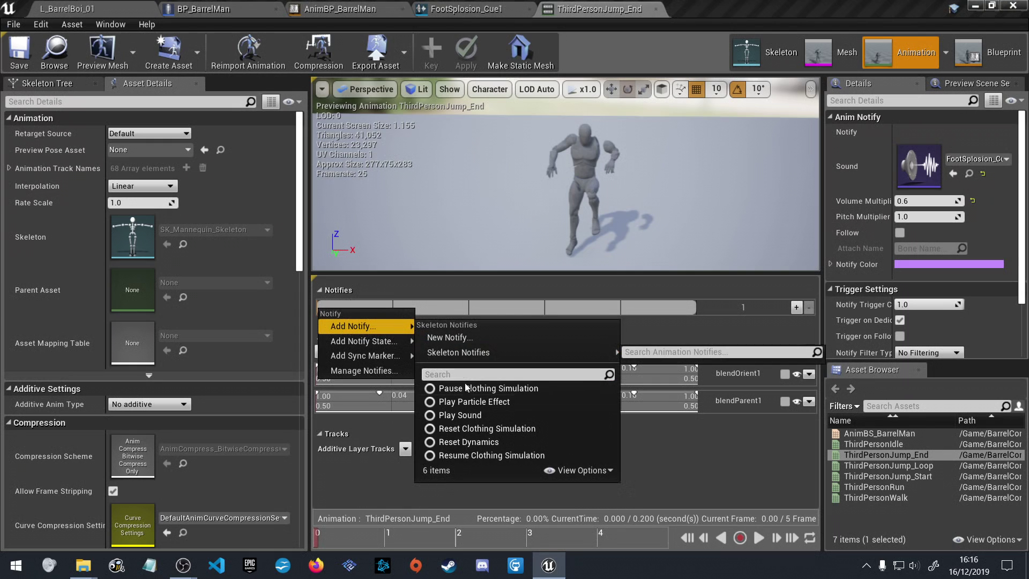
pyautogui.click(478, 414)
pyautogui.scroll(5, 343, 306)
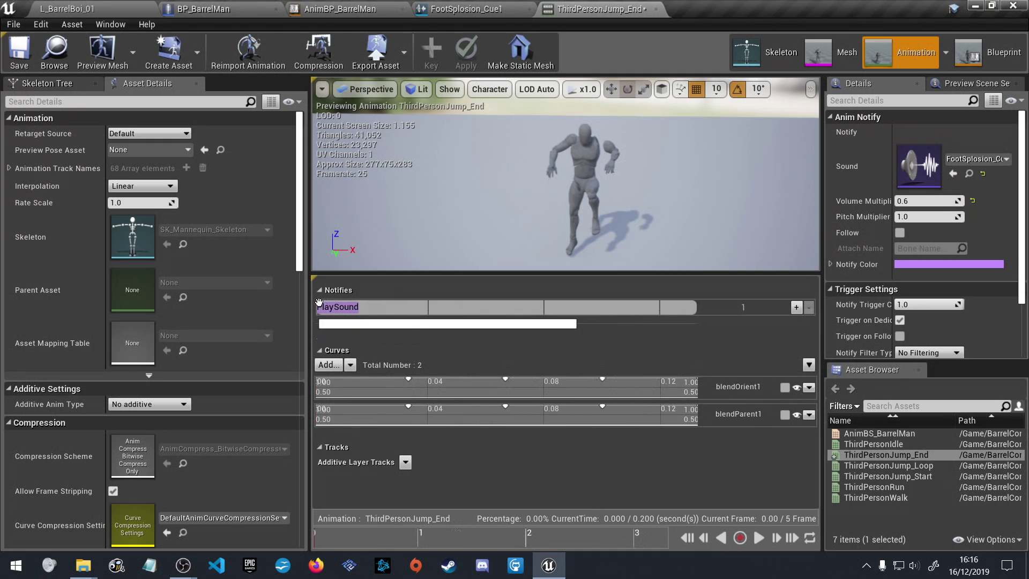
# Assign the FootSplosion_Cue1 sound to the jump-landing notify and set its volume multiplier to 1.1
pyautogui.click(333, 306)
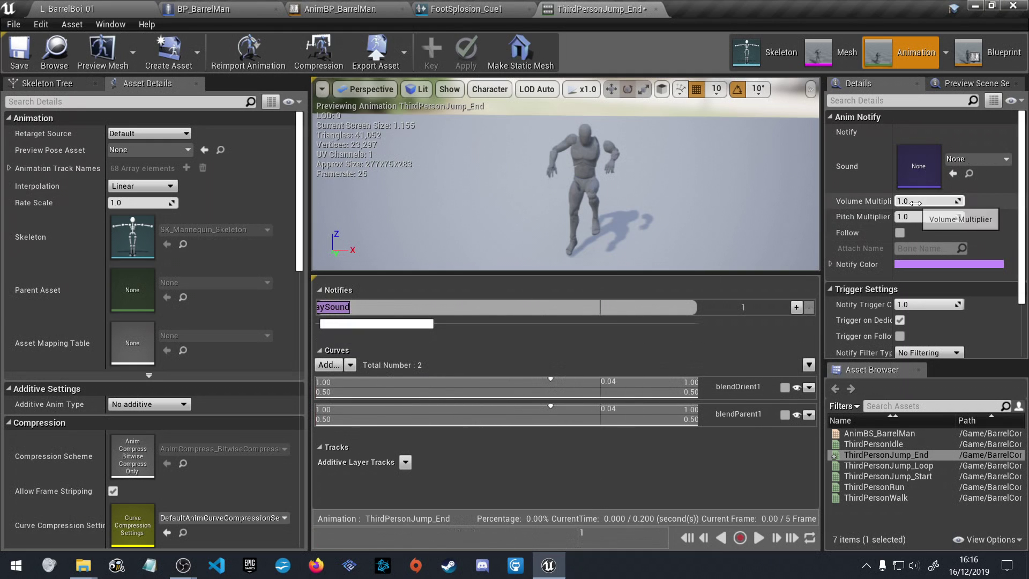
pyautogui.click(964, 159)
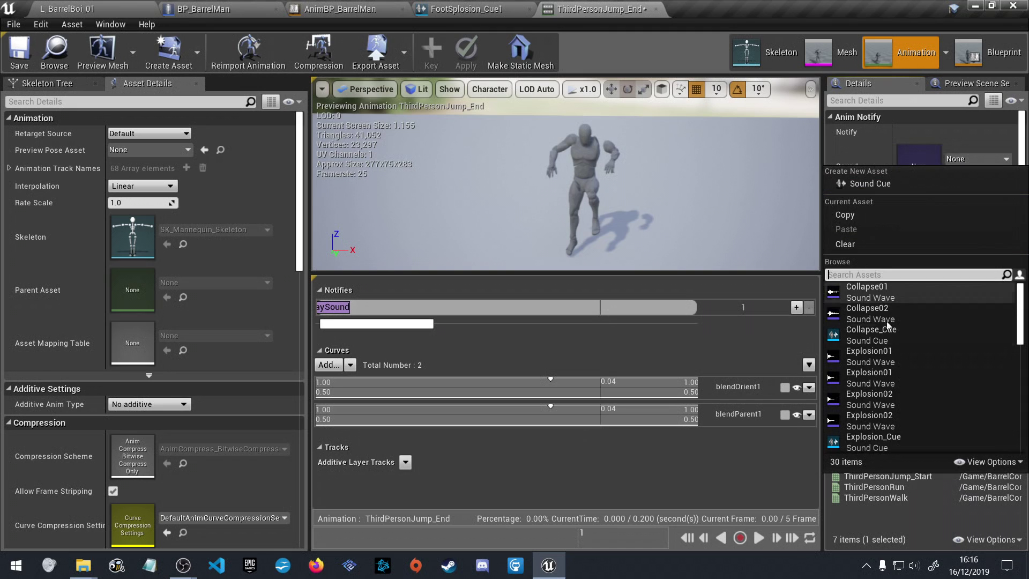
pyautogui.scroll(-3, 911, 404)
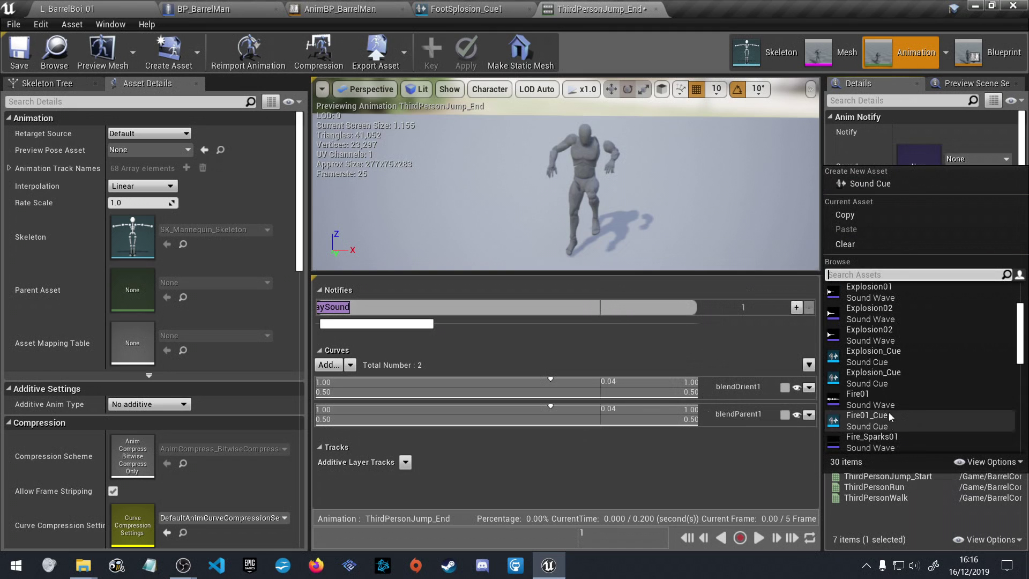
pyautogui.scroll(-1, 889, 413)
pyautogui.scroll(-2, 893, 434)
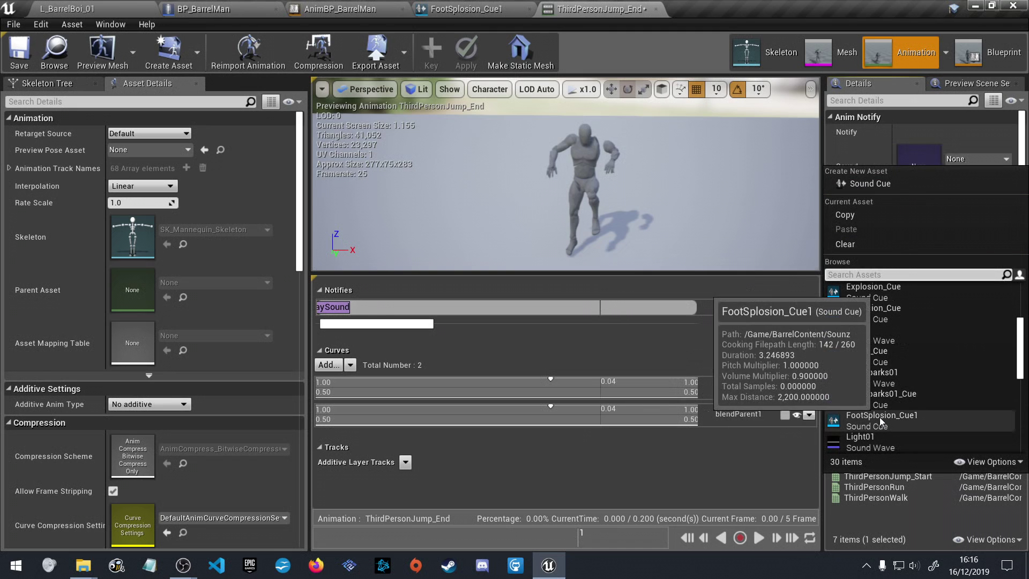
pyautogui.click(880, 417)
pyautogui.click(922, 200)
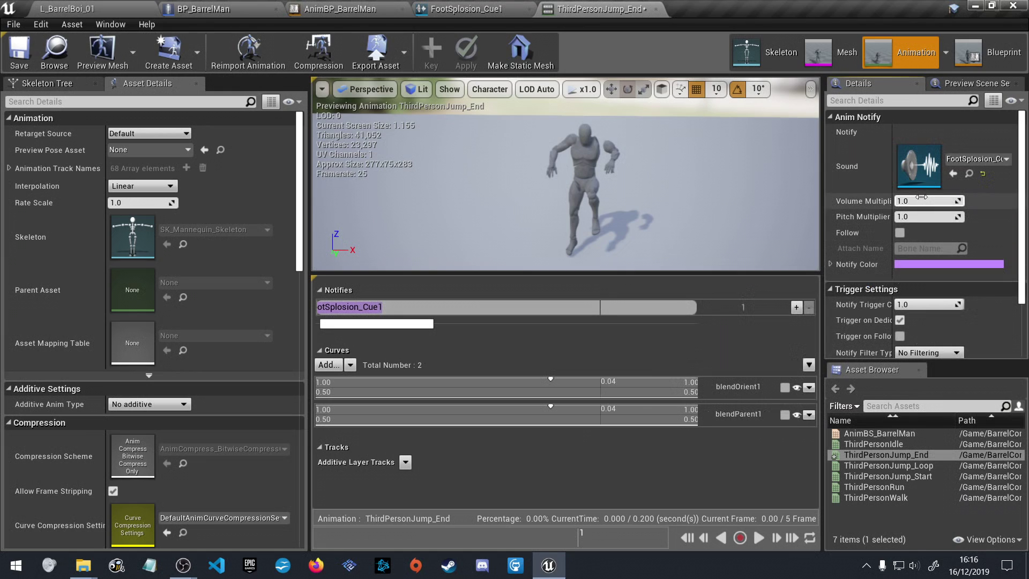
pyautogui.write('1.1')
pyautogui.press('Return')
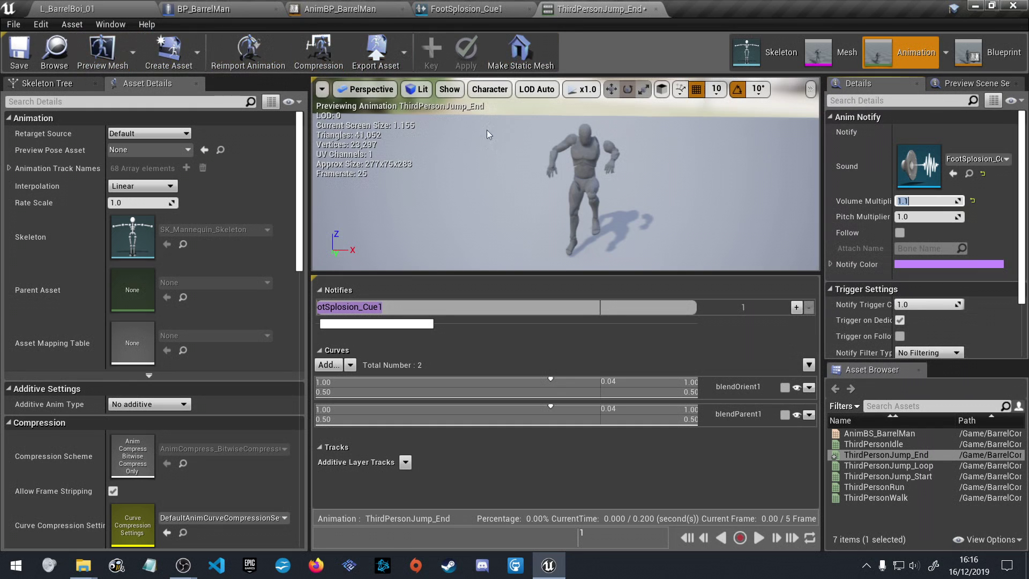
# Preview the jump-end animation with its landing sound and save it
pyautogui.click(759, 533)
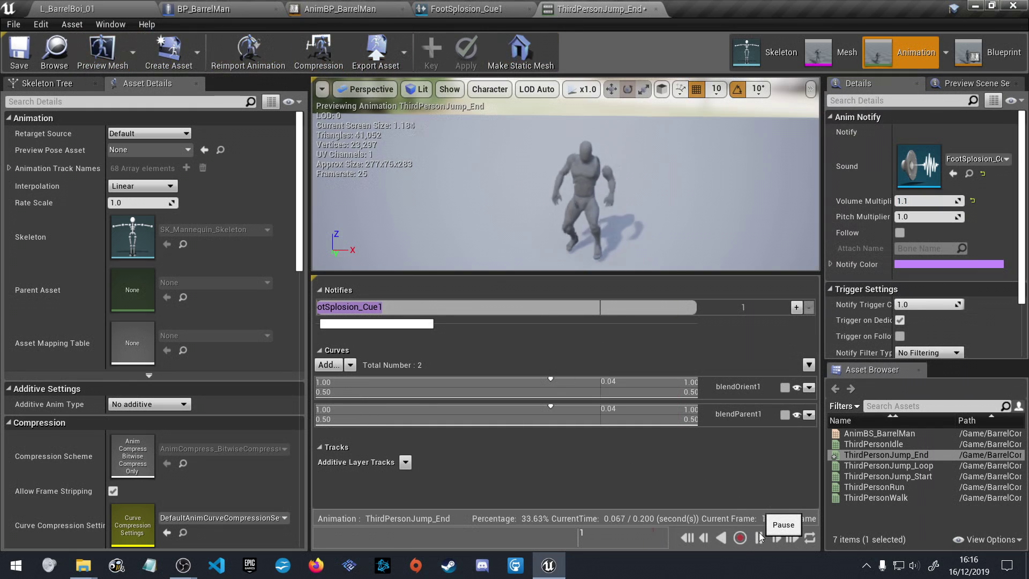
pyautogui.click(759, 532)
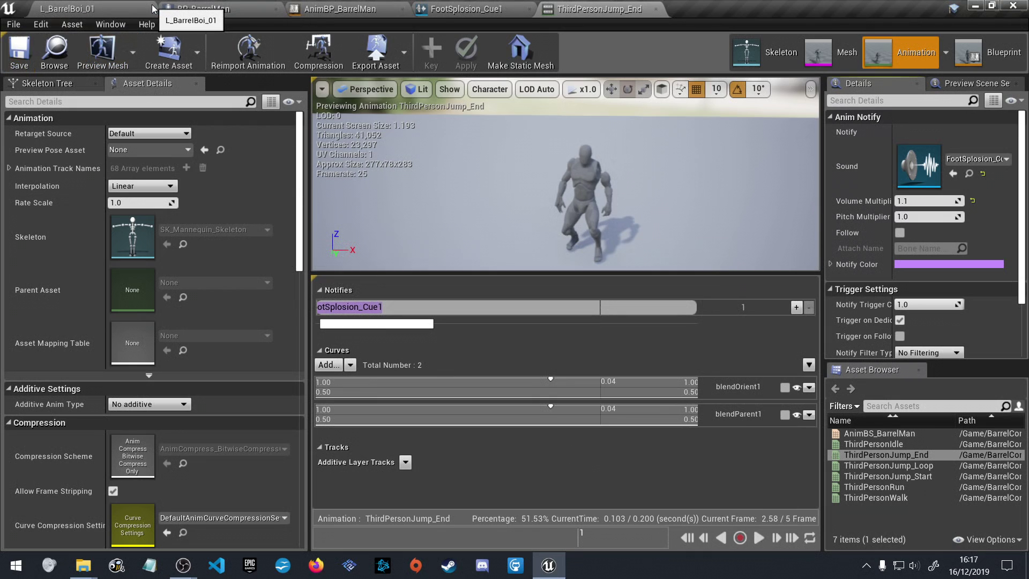
# Return to the level editor and browse to the BarrelContent/Barrel folder
pyautogui.click(105, 6)
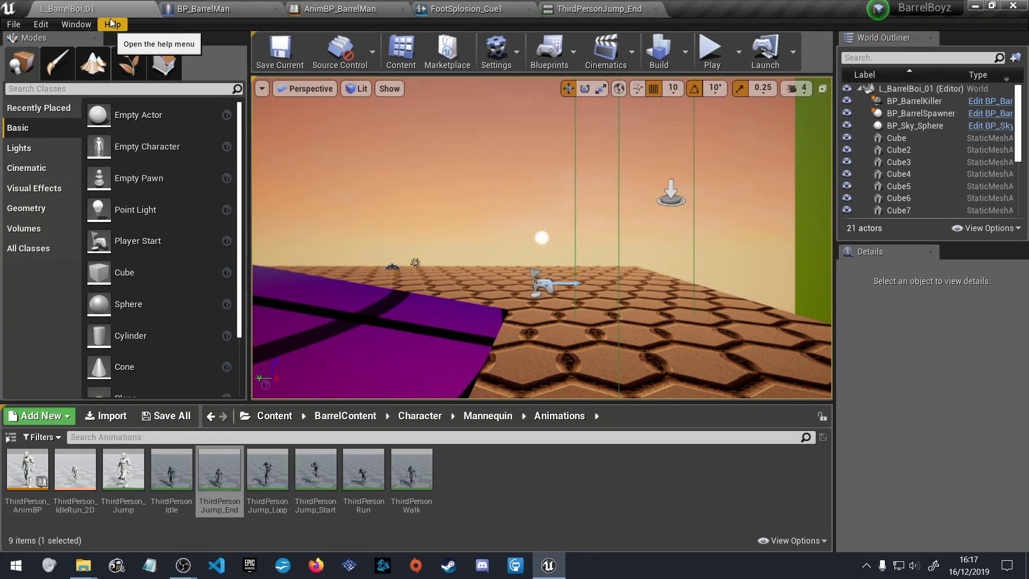
pyautogui.click(323, 417)
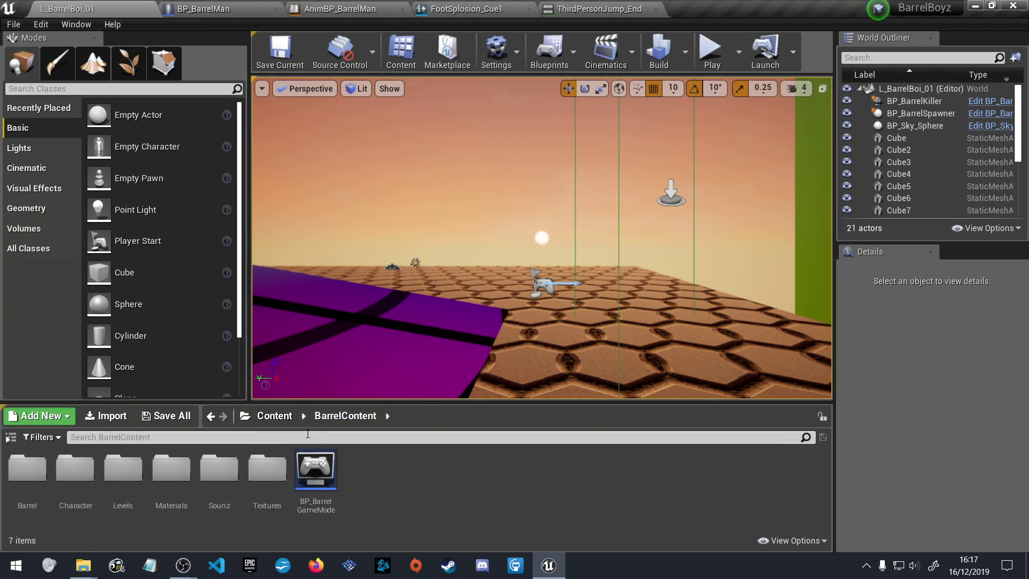
pyautogui.doubleClick(27, 467)
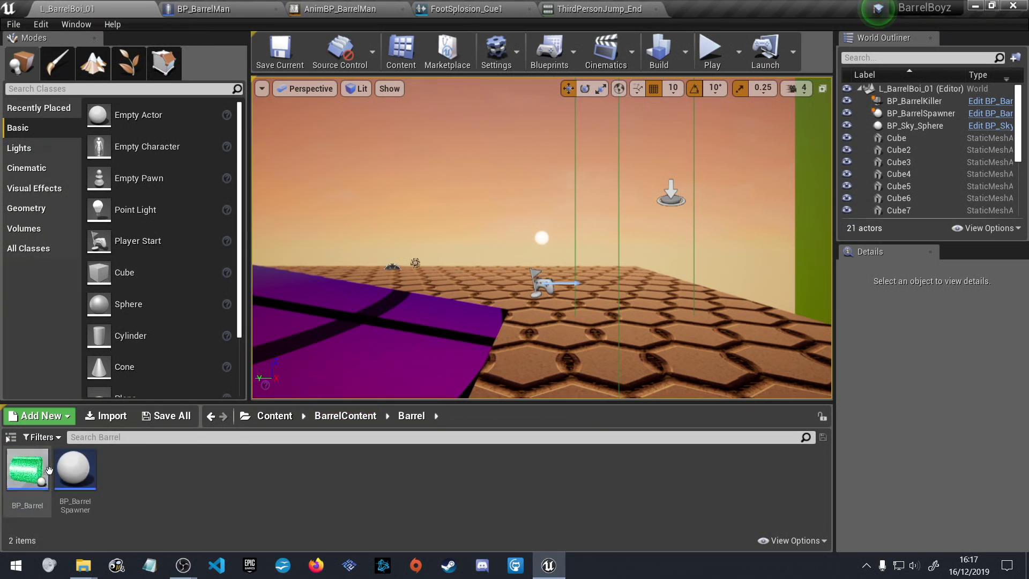
pyautogui.doubleClick(76, 472)
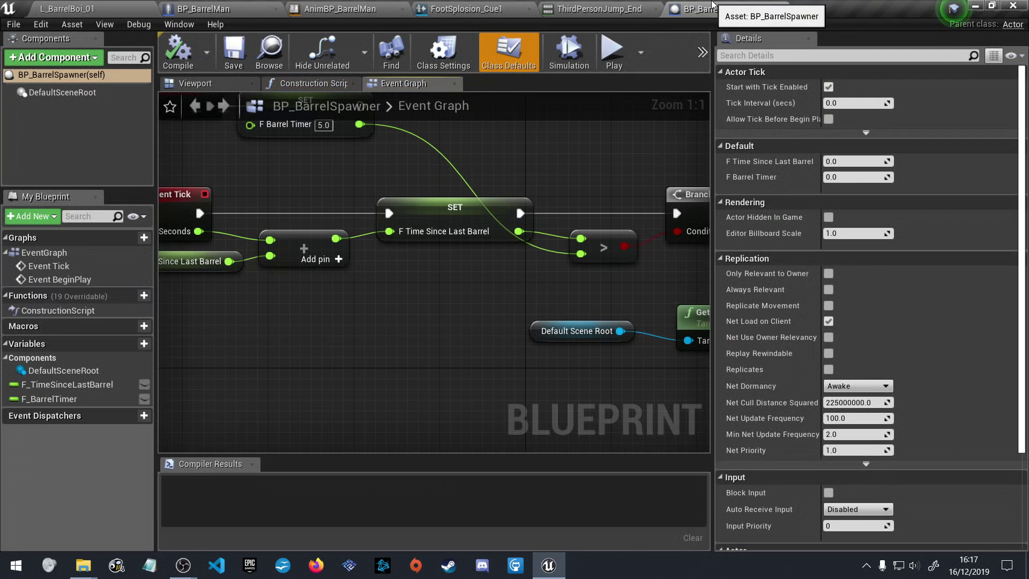
pyautogui.click(781, 9)
pyautogui.click(73, 8)
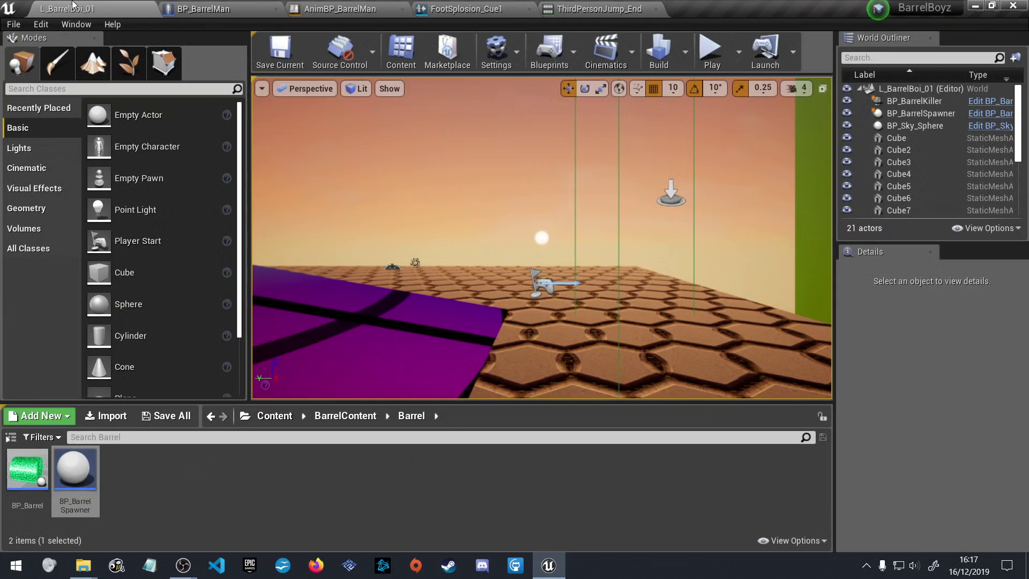
# Open the BP_Barrel blueprint and align the Spawn Emitter at Location node with the Event Destroyed node
pyautogui.doubleClick(26, 467)
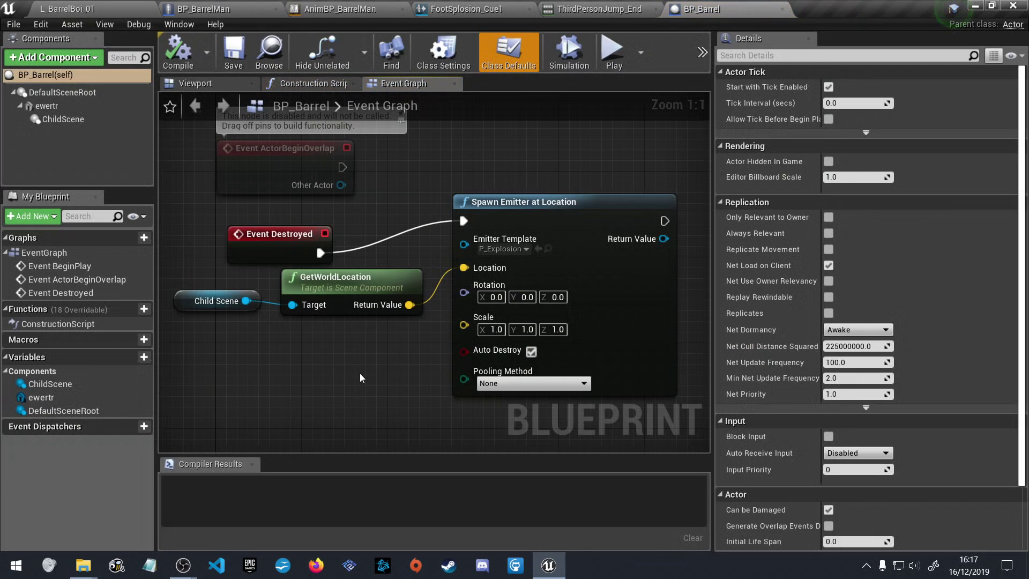
pyautogui.scroll(-1, 362, 353)
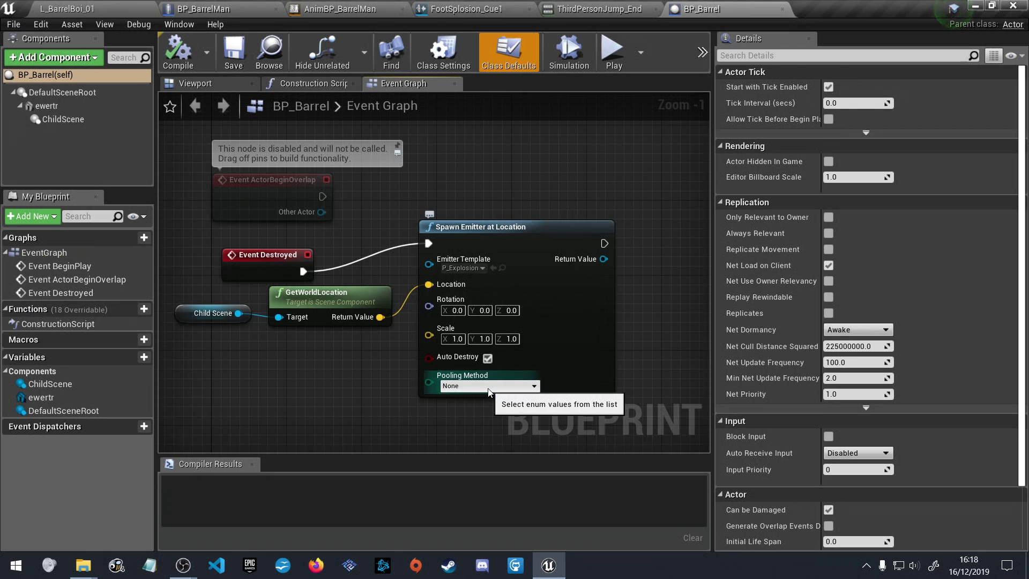
pyautogui.moveTo(538, 232); pyautogui.dragTo(530, 260)
# Add a Set Active node after Spawn Emitter at Location, targeting the spawned emitter, with New Active and Reset enabled
pyautogui.moveTo(589, 225); pyautogui.dragTo(480, 205, button='right')
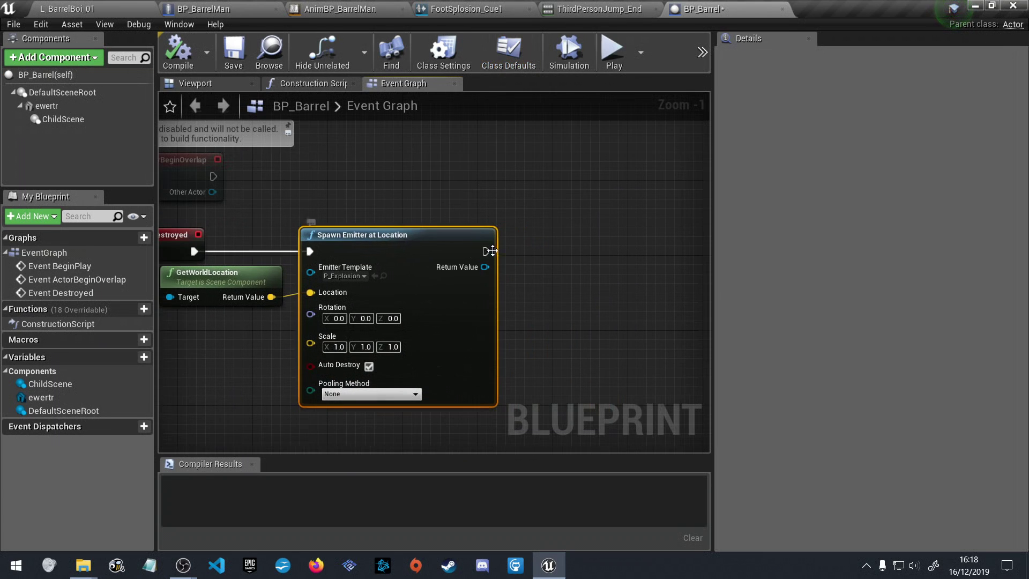
pyautogui.moveTo(492, 253); pyautogui.dragTo(570, 254)
pyautogui.write('se')
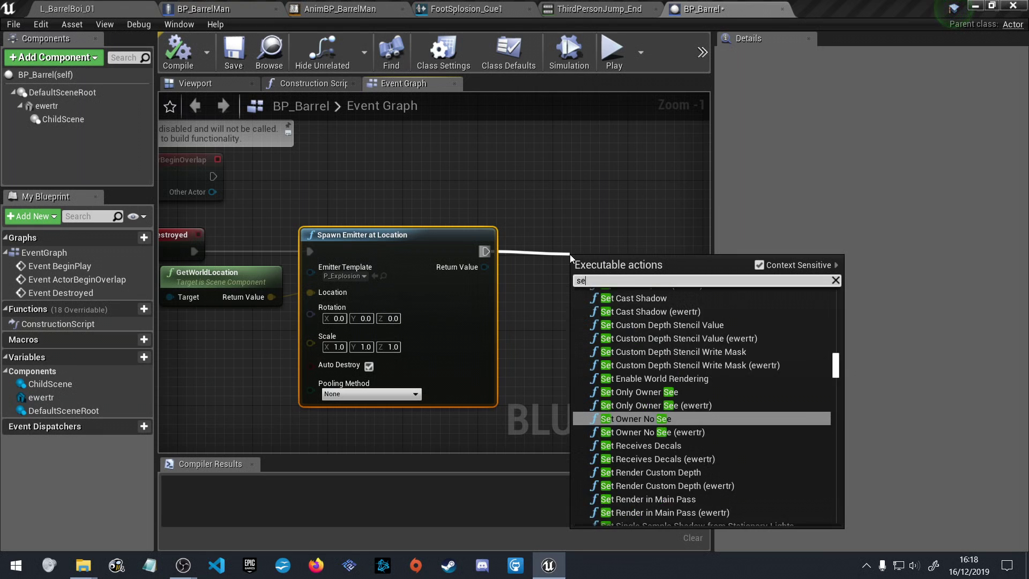
pyautogui.write('tacti')
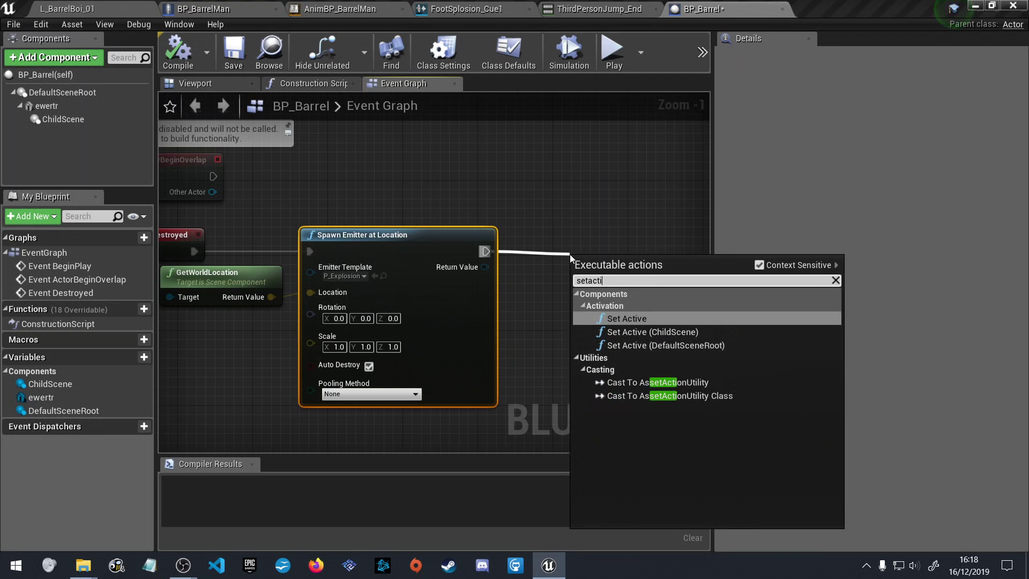
pyautogui.click(628, 321)
pyautogui.moveTo(626, 271); pyautogui.dragTo(587, 234)
pyautogui.moveTo(485, 267); pyautogui.dragTo(545, 267)
pyautogui.click(597, 283)
pyautogui.click(580, 302)
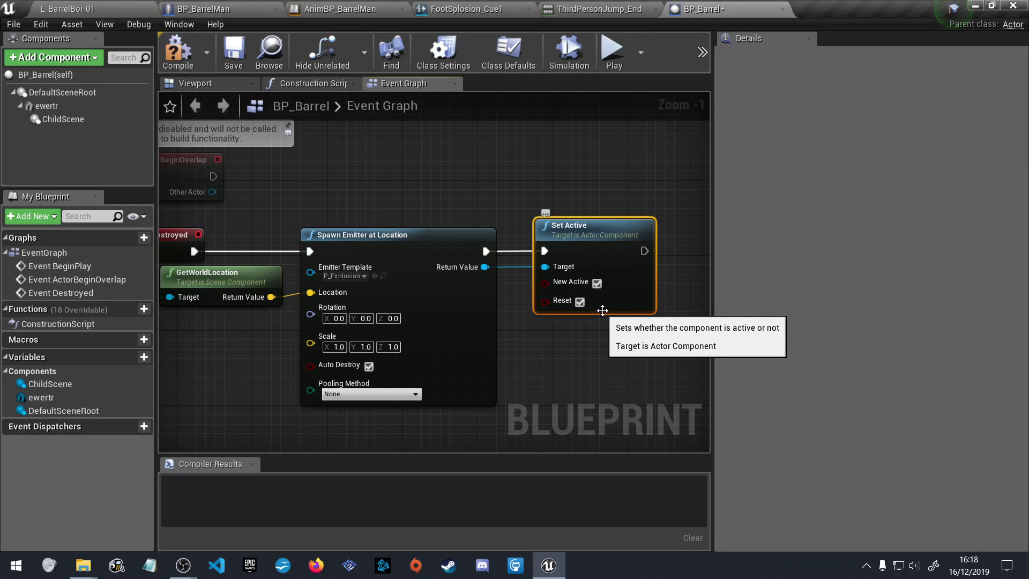
# Add a Play Sound at Location node executed after Set Active and line it up with that node
pyautogui.moveTo(661, 313); pyautogui.dragTo(337, 345, button='right')
pyautogui.moveTo(321, 283); pyautogui.dragTo(403, 287)
pyautogui.write('play soun')
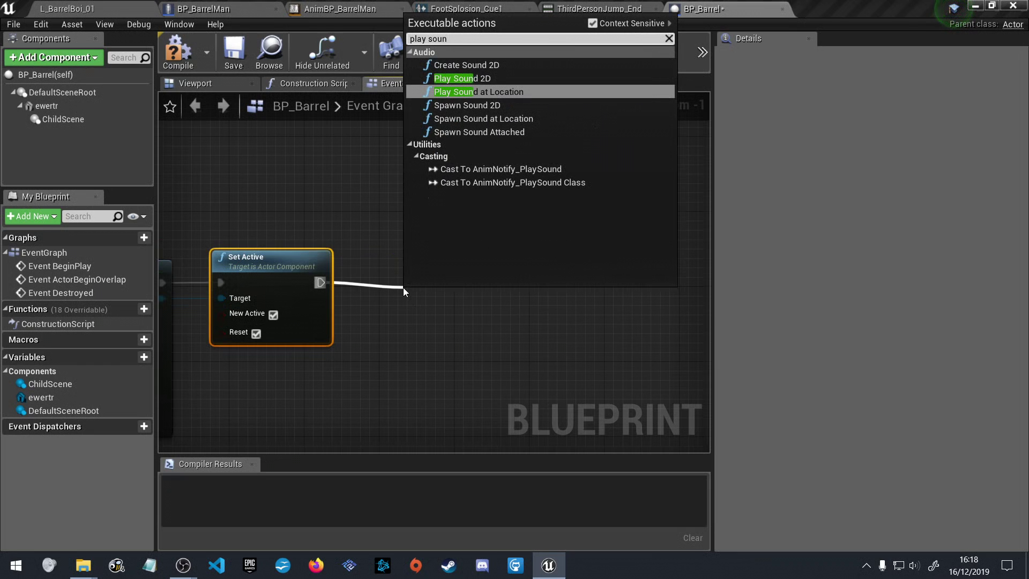
pyautogui.click(496, 90)
pyautogui.moveTo(470, 300); pyautogui.dragTo(457, 268)
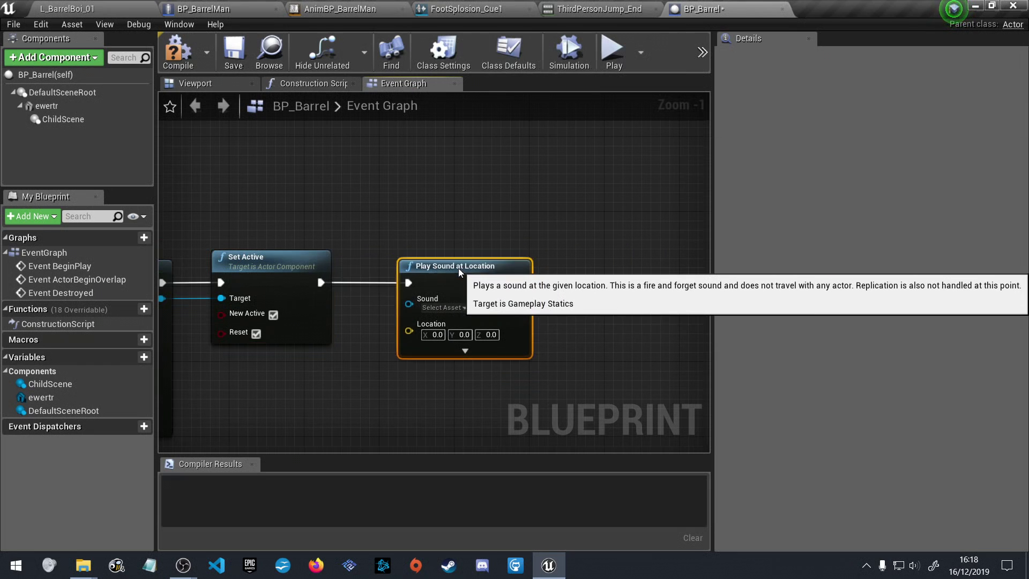
# Set the Play Sound at Location node's sound to the Explosion_Cue stored in BarrelContent/Sounz
pyautogui.click(456, 308)
pyautogui.scroll(-2, 510, 402)
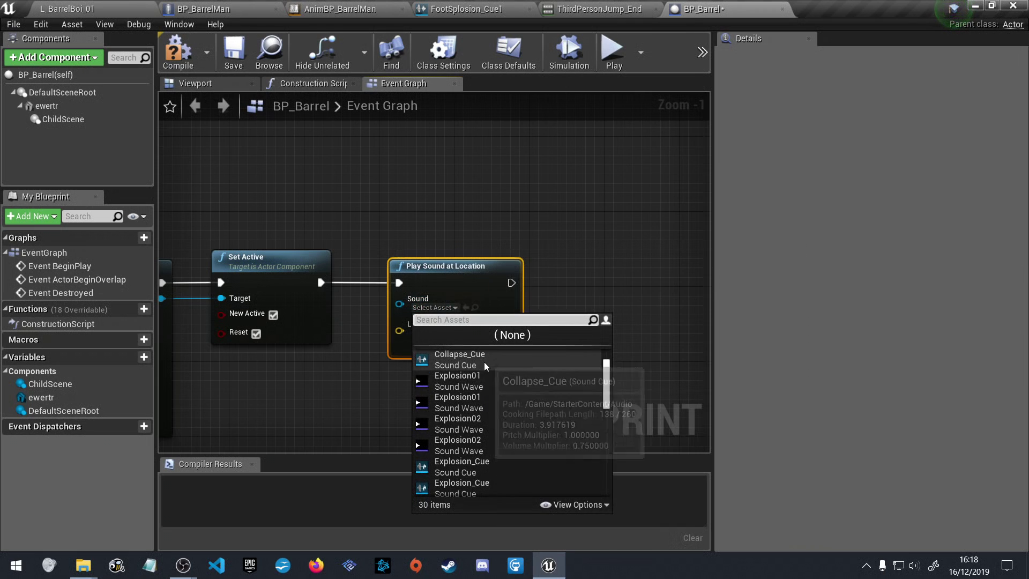
pyautogui.moveTo(499, 465)
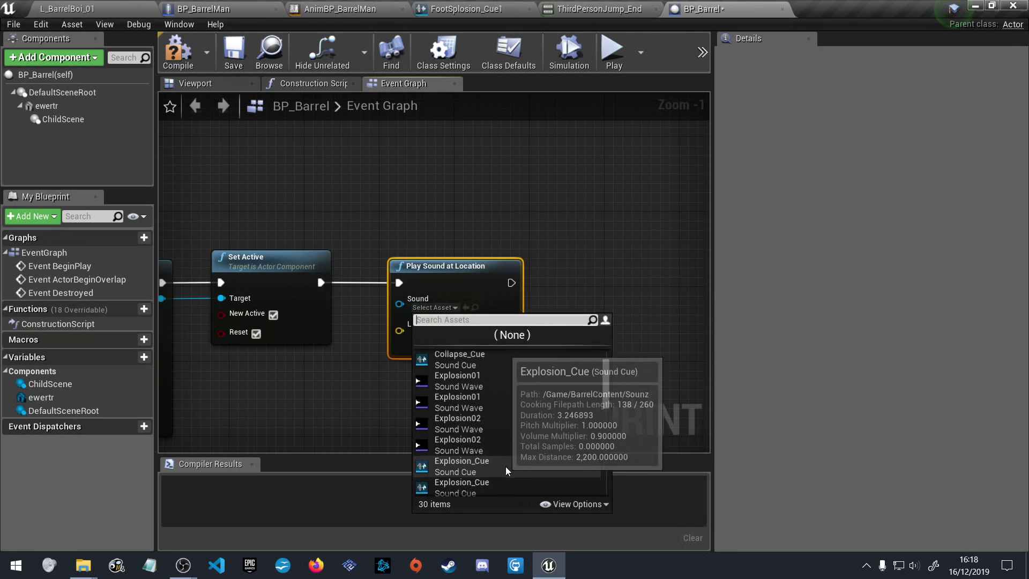
pyautogui.scroll(-1, 497, 457)
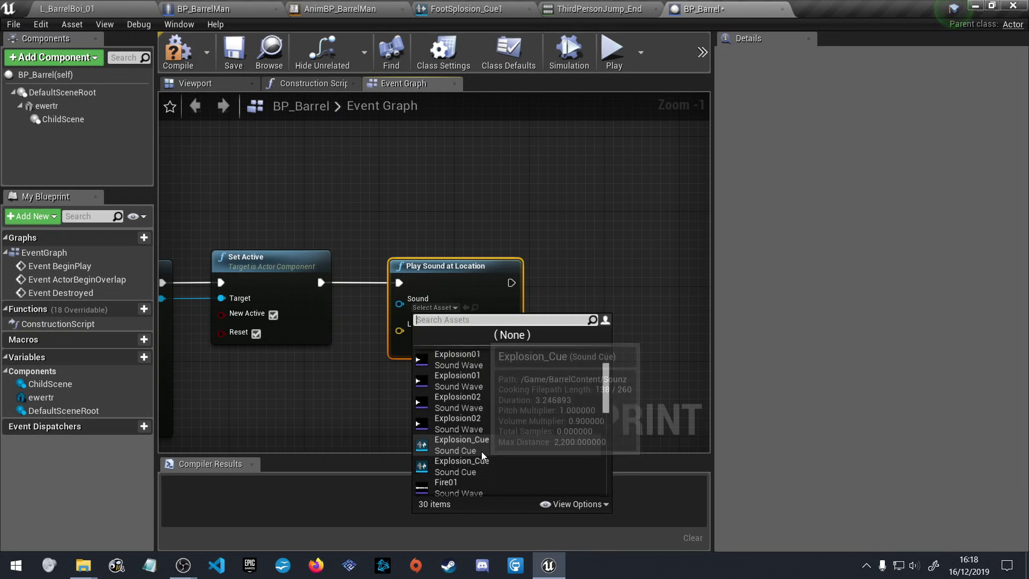
pyautogui.click(481, 449)
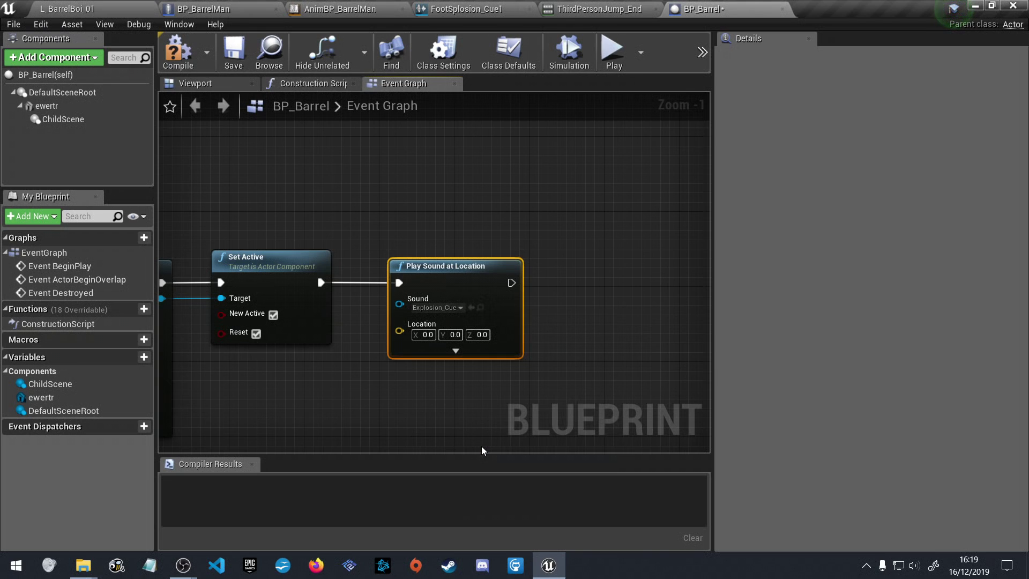
# Connect the GetWorldLocation return value to the Location input of the Play Sound at Location node
pyautogui.moveTo(348, 388); pyautogui.dragTo(543, 367, button='right')
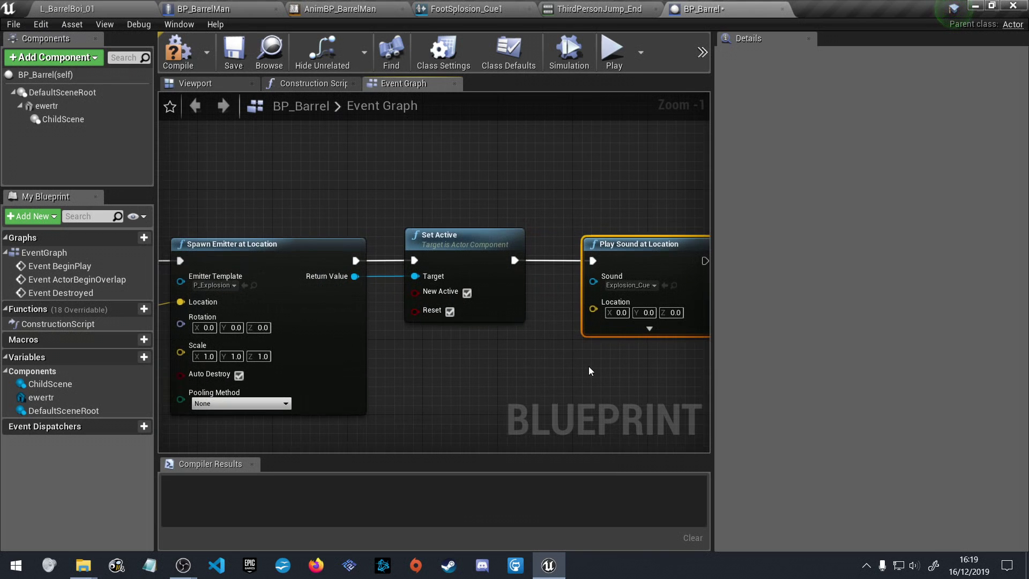
pyautogui.moveTo(429, 363); pyautogui.dragTo(543, 326, button='right')
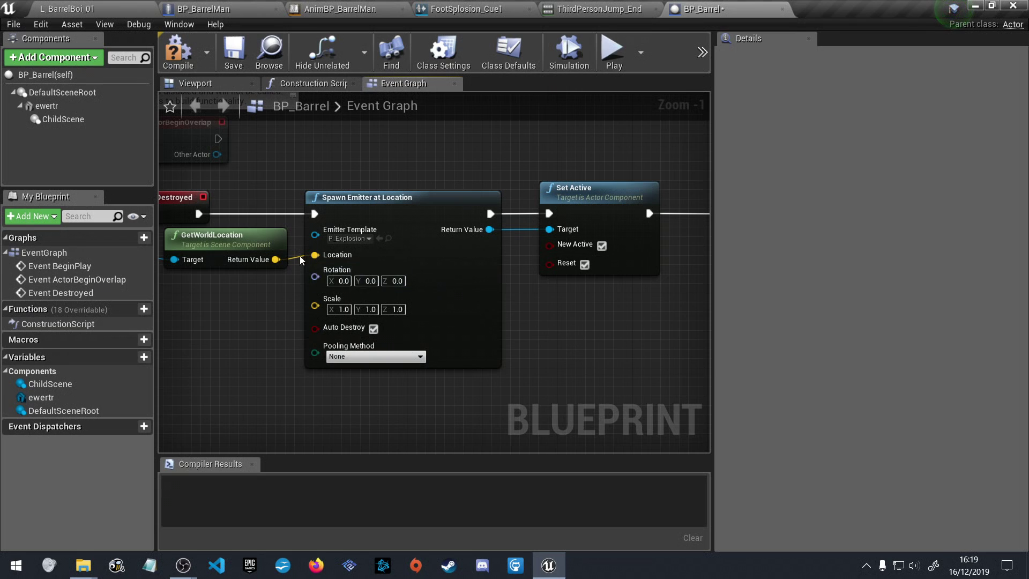
pyautogui.moveTo(276, 260); pyautogui.dragTo(462, 261)
pyautogui.moveTo(180, 282); pyautogui.dragTo(403, 279, button='right')
# Add two reroute nodes to the sound's location wire and route it beneath the Spawn Emitter at Location and Set Active nodes
pyautogui.doubleClick(475, 253)
pyautogui.moveTo(476, 263); pyautogui.dragTo(256, 391)
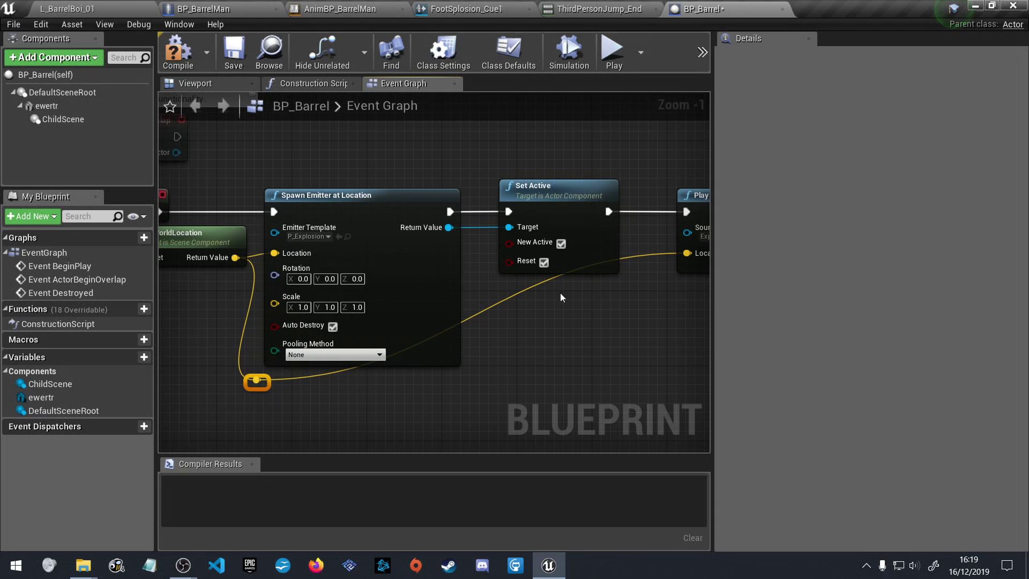
pyautogui.doubleClick(536, 285)
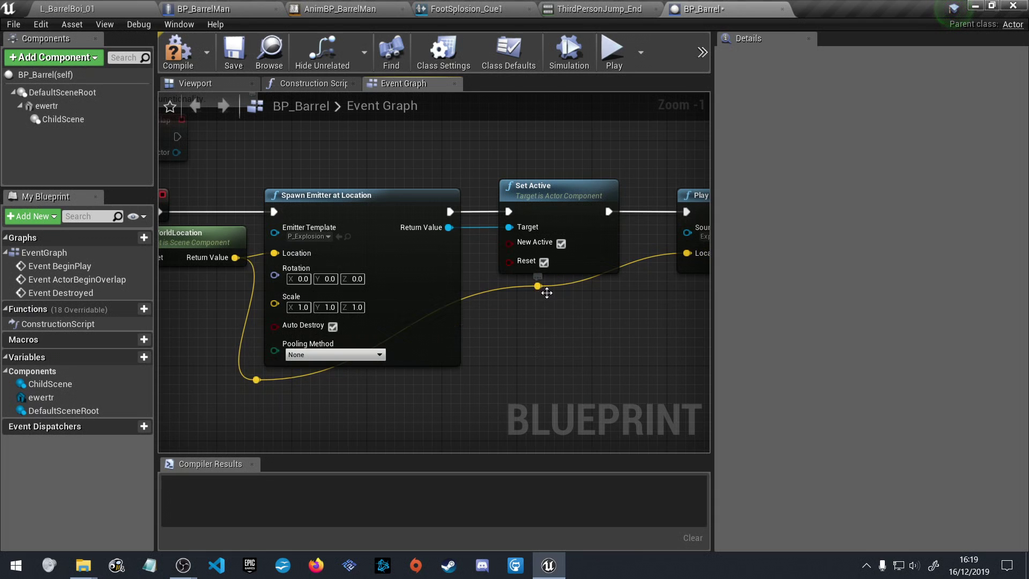
pyautogui.moveTo(537, 285); pyautogui.dragTo(549, 286)
pyautogui.moveTo(530, 285); pyautogui.dragTo(543, 382)
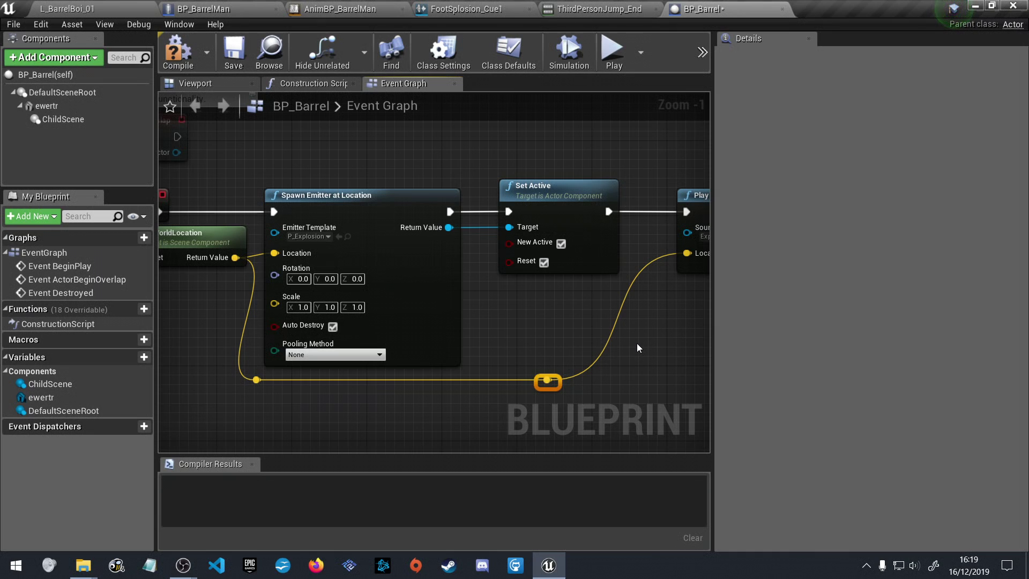
# Compile and save the BP_Barrel blueprint
pyautogui.moveTo(689, 347); pyautogui.dragTo(651, 342, button='right')
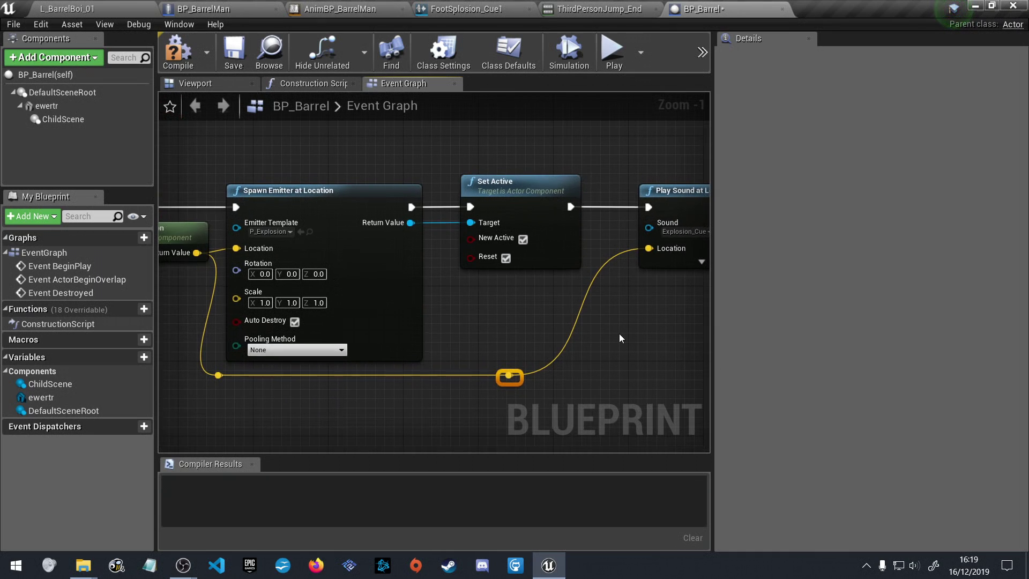
pyautogui.click(179, 59)
pyautogui.click(231, 54)
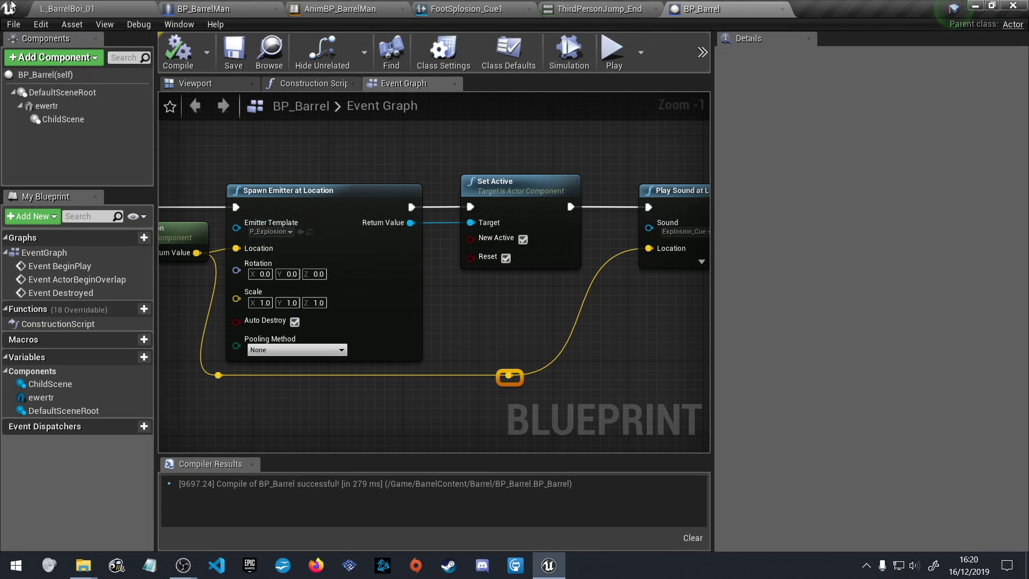
# Play-test the L_BarrelBoi_01 level, running and jumping on the ramps to check the footstep and barrel explosion sounds, and end the session
pyautogui.click(103, 6)
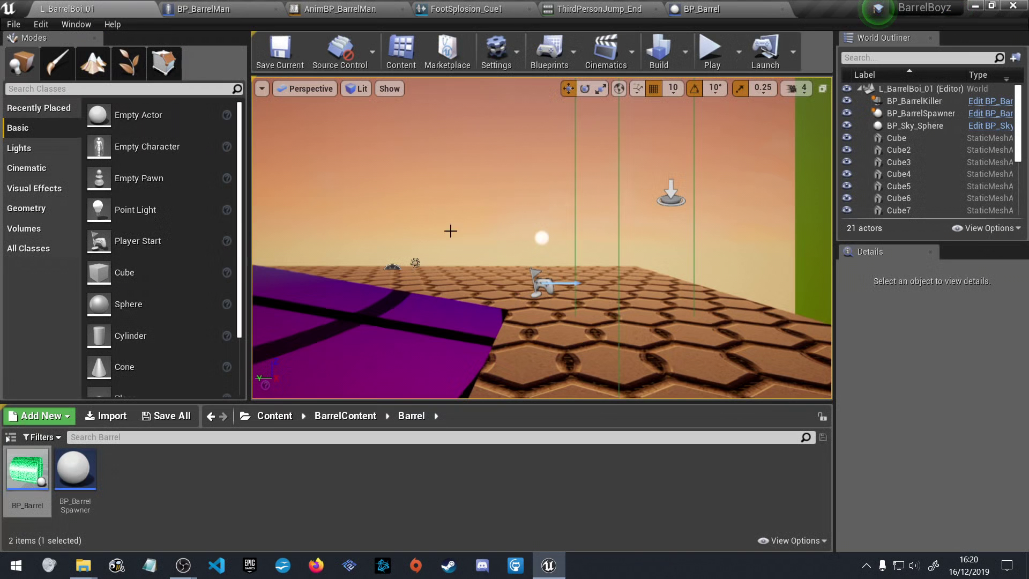
pyautogui.click(712, 53)
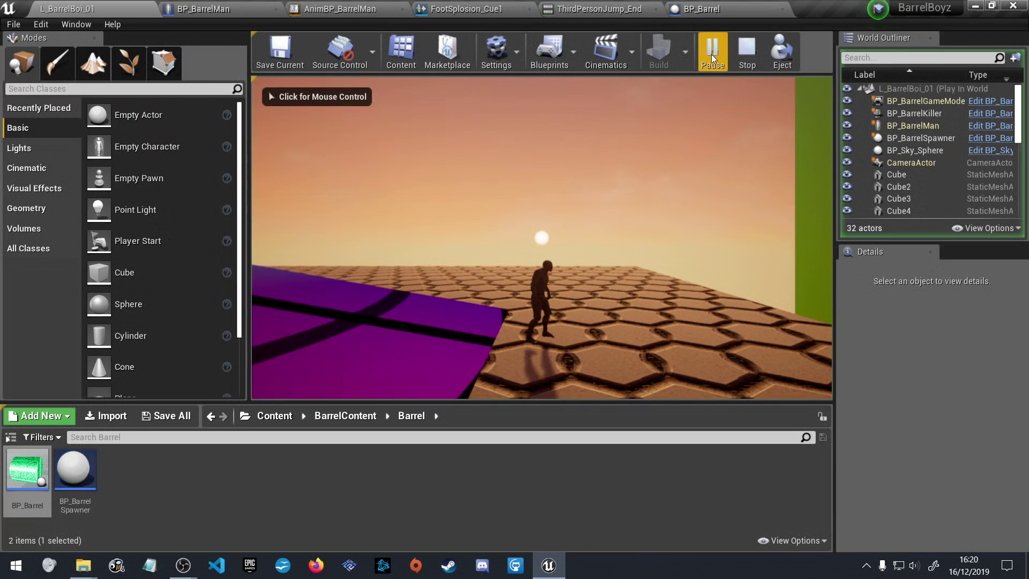
pyautogui.click(697, 161)
pyautogui.press('w')
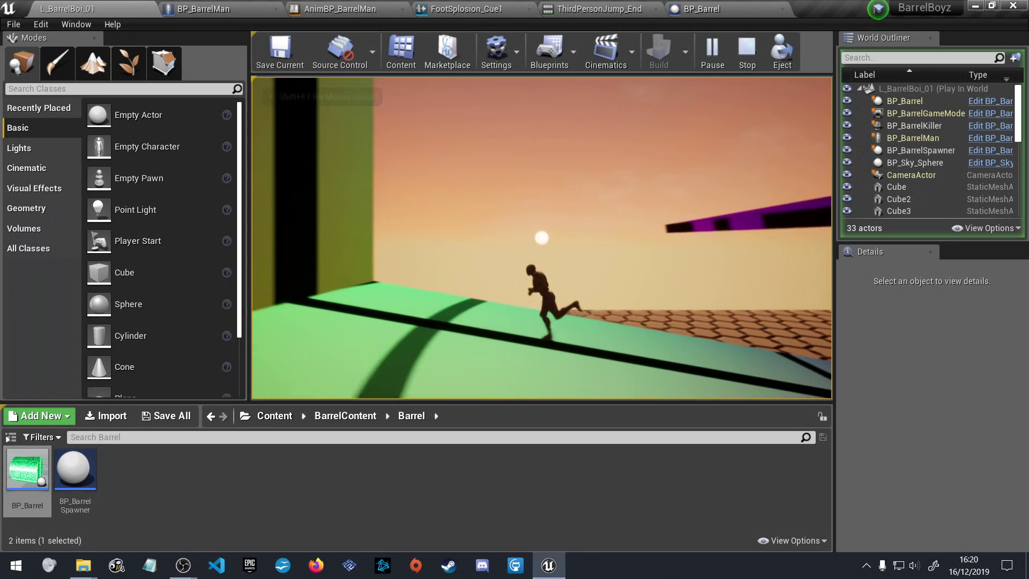
pyautogui.press('space')
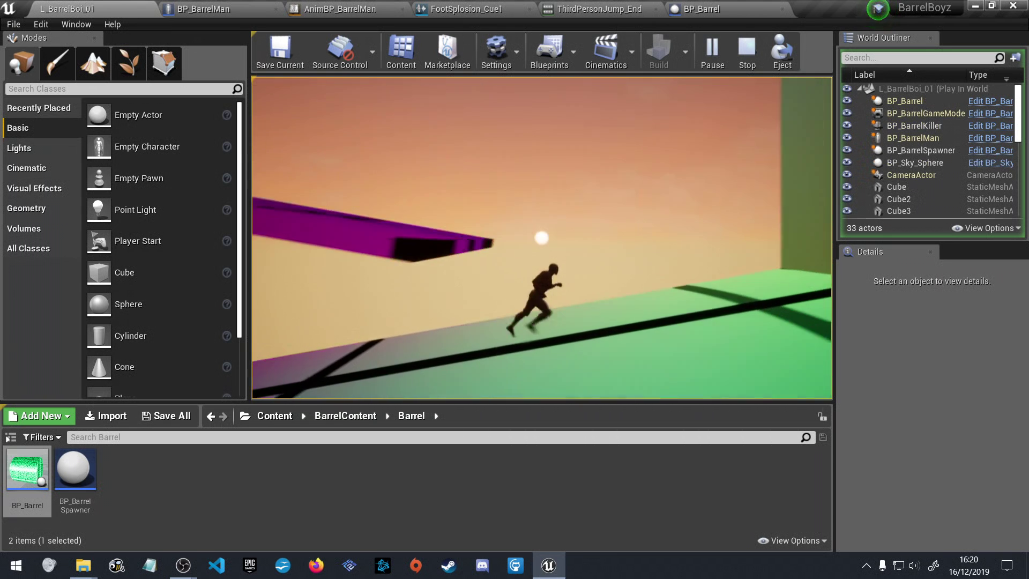
pyautogui.press('space')
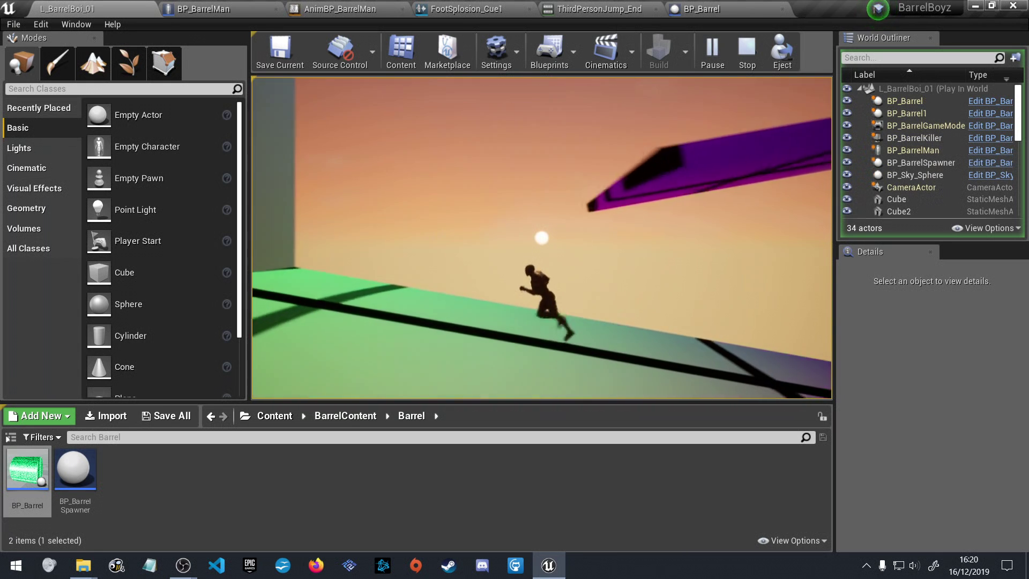
pyautogui.press('space')
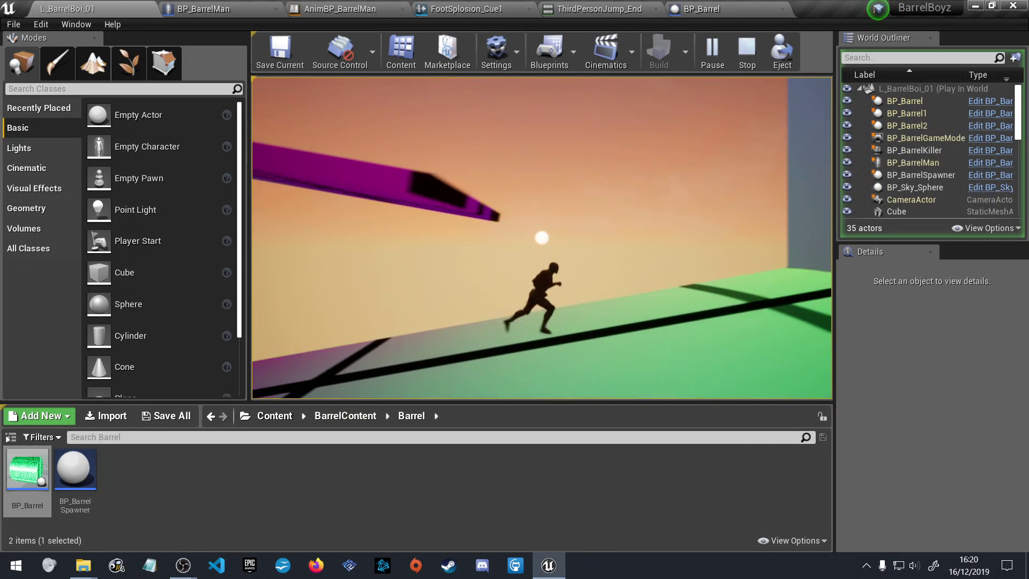
pyautogui.press('space')
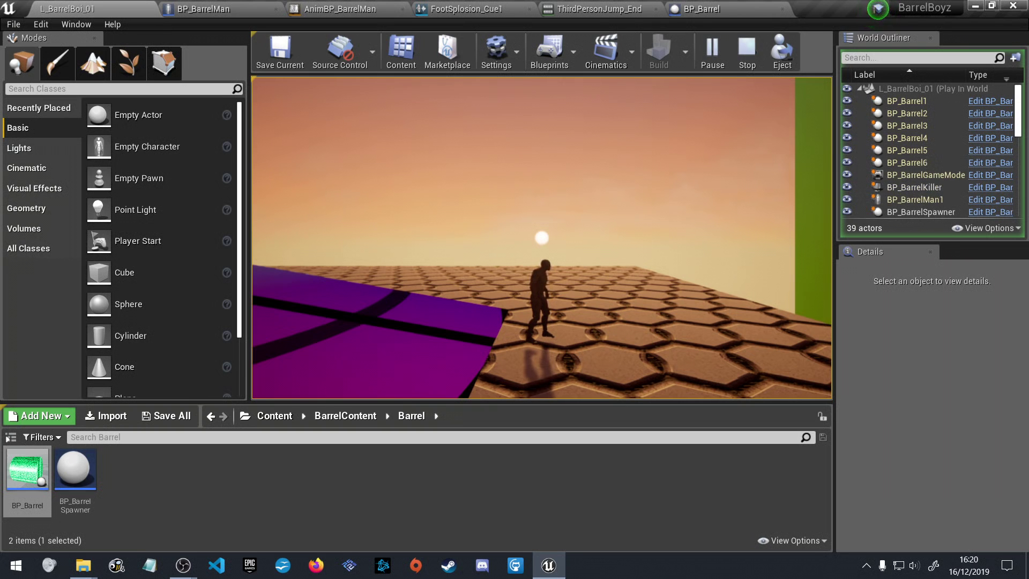
pyautogui.press('w')
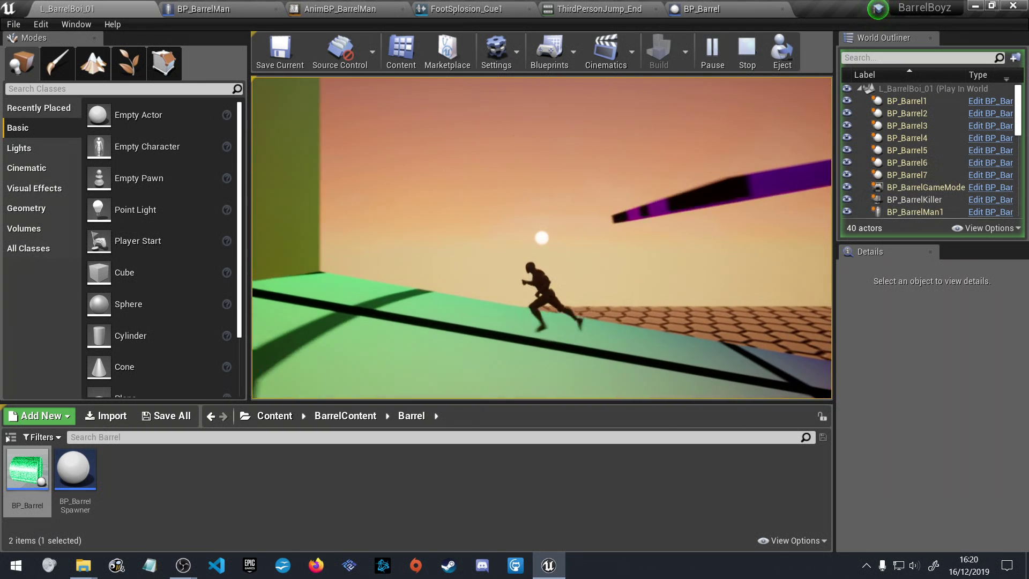
pyautogui.press('space')
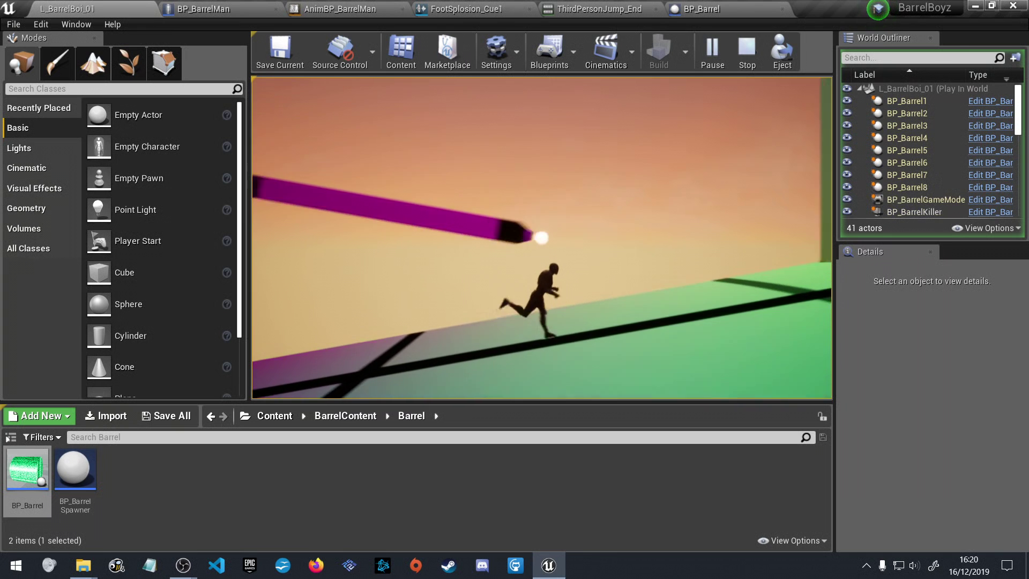
pyautogui.press('space')
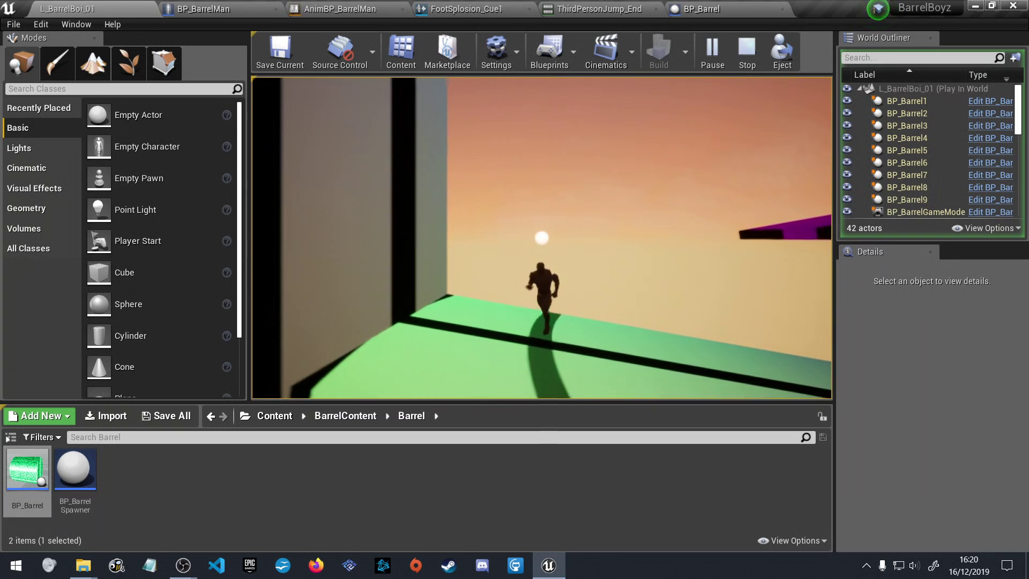
pyautogui.press('space')
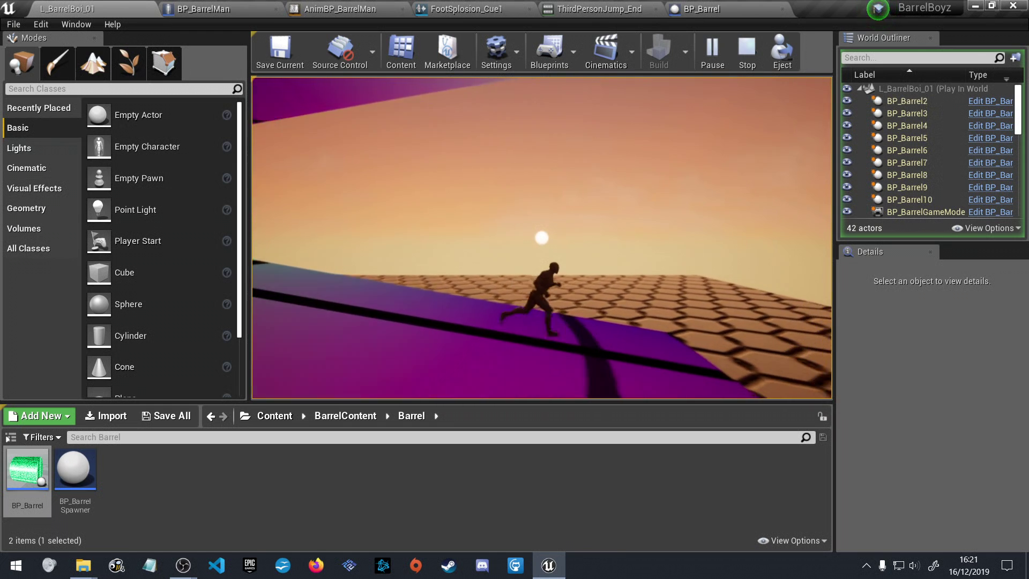
pyautogui.press('w')
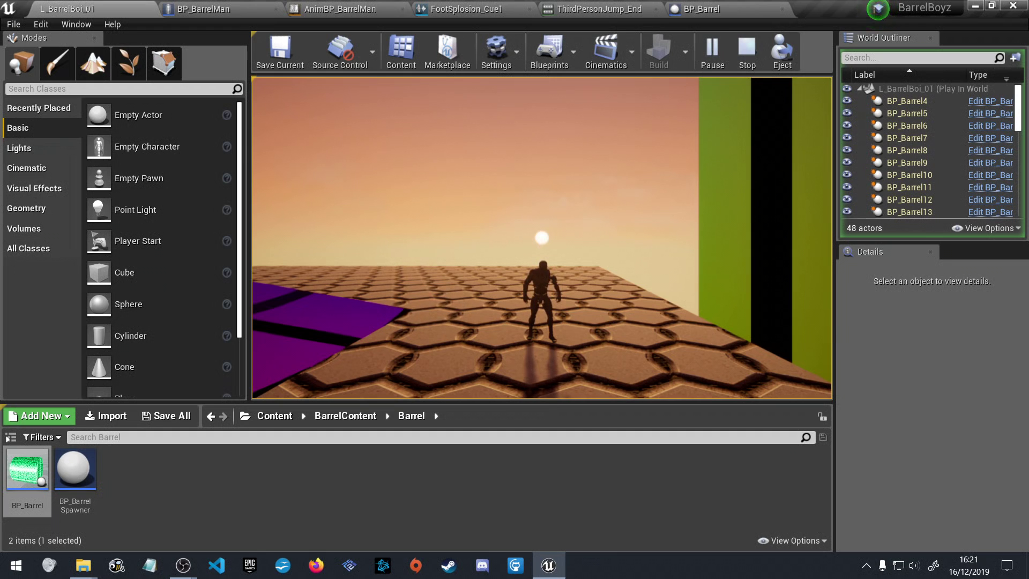
pyautogui.press('a')
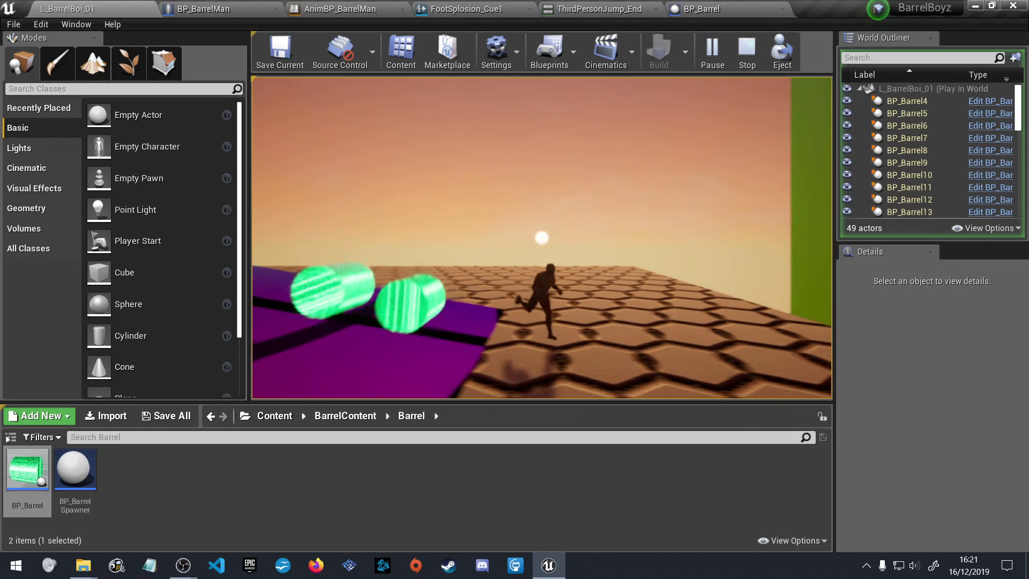
pyautogui.press('a')
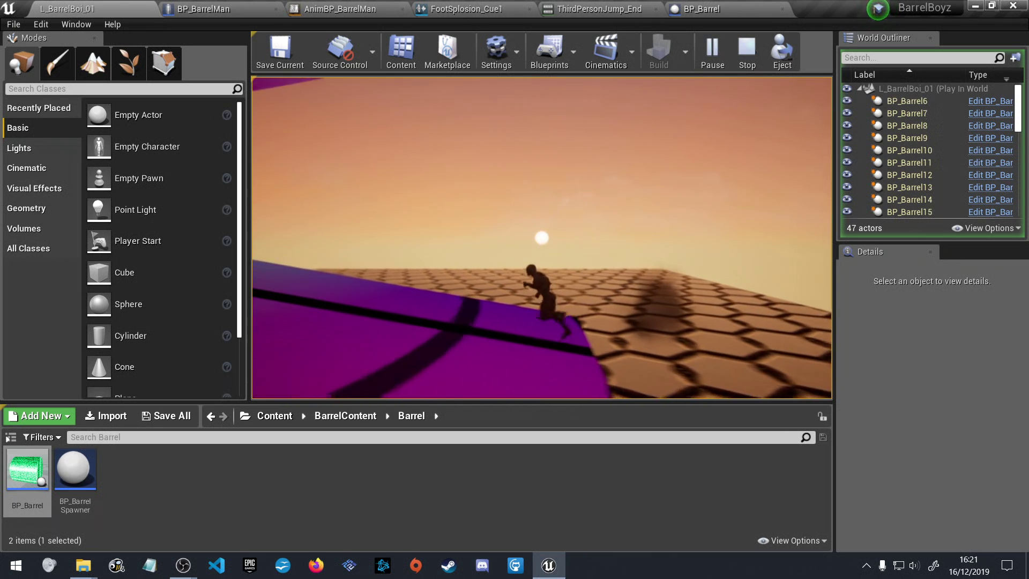
pyautogui.press('w')
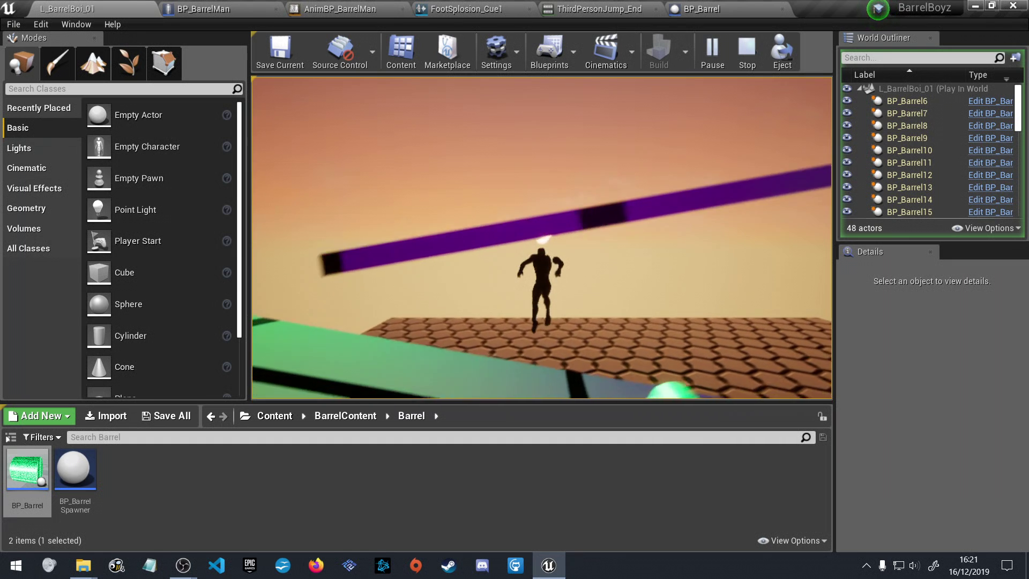
pyautogui.press('space')
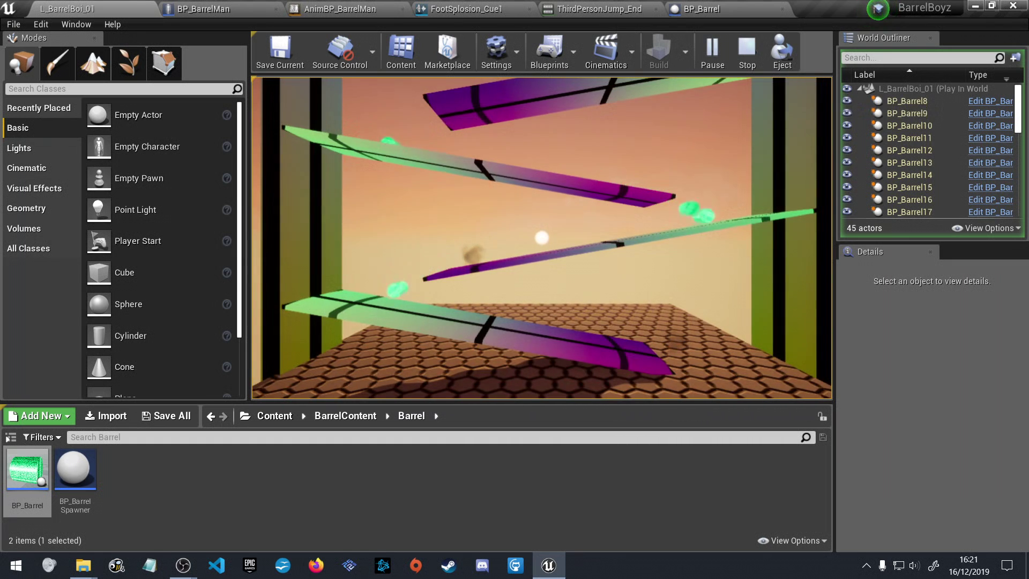
pyautogui.press('w')
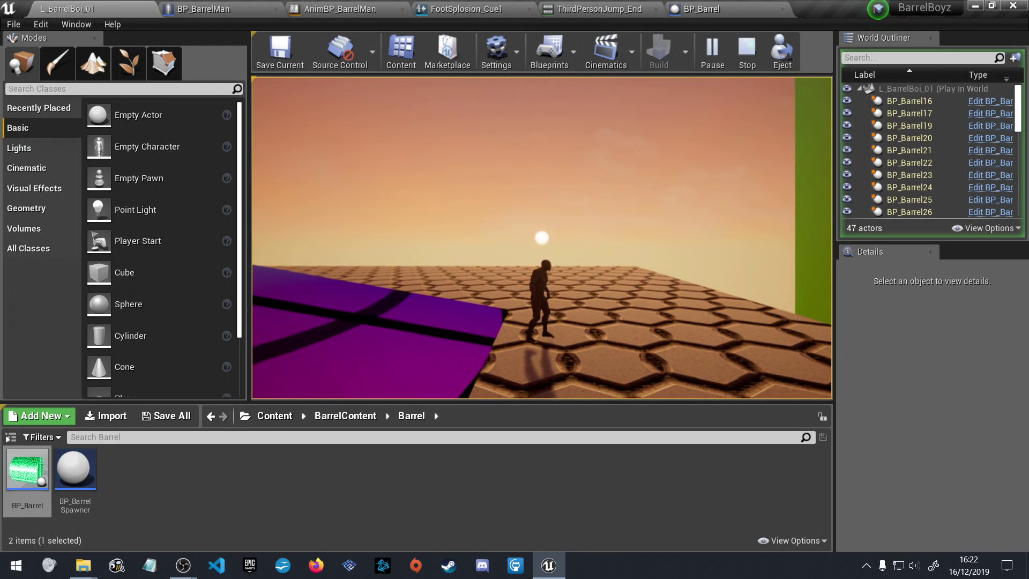
pyautogui.press('d')
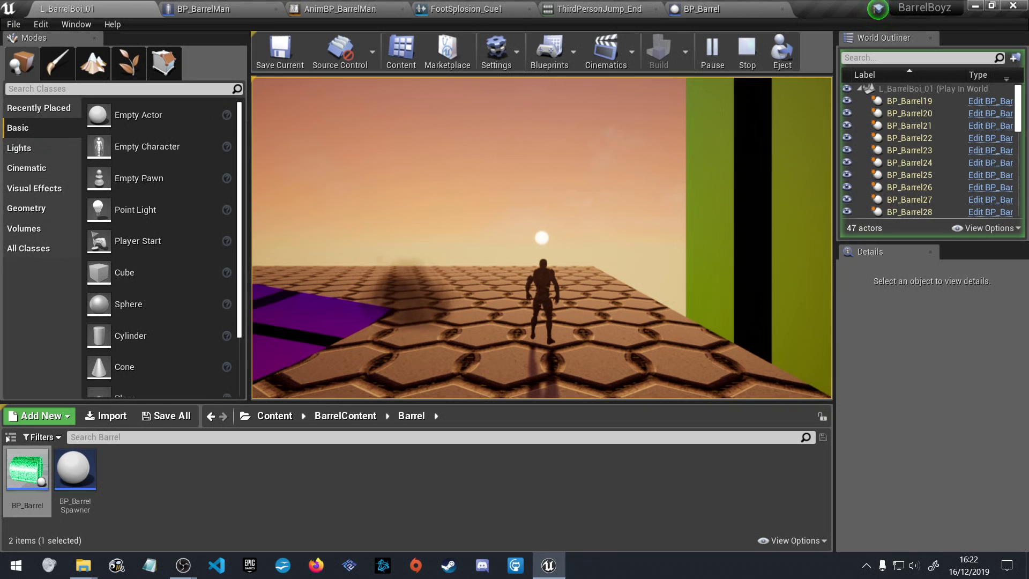
pyautogui.press('Escape')
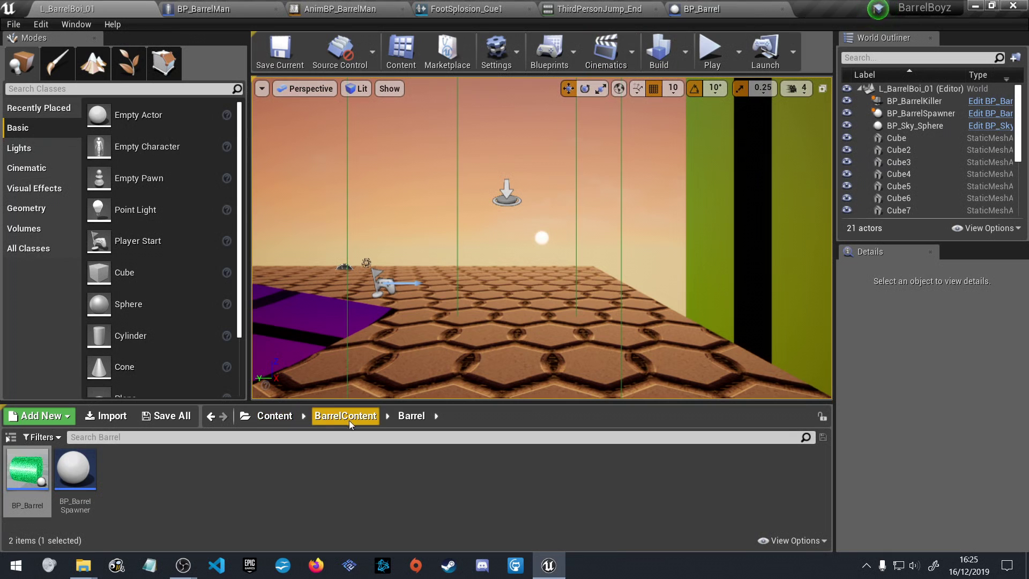
# Look through the project's BarrelContent folder and open the StarterContent folder
pyautogui.click(274, 418)
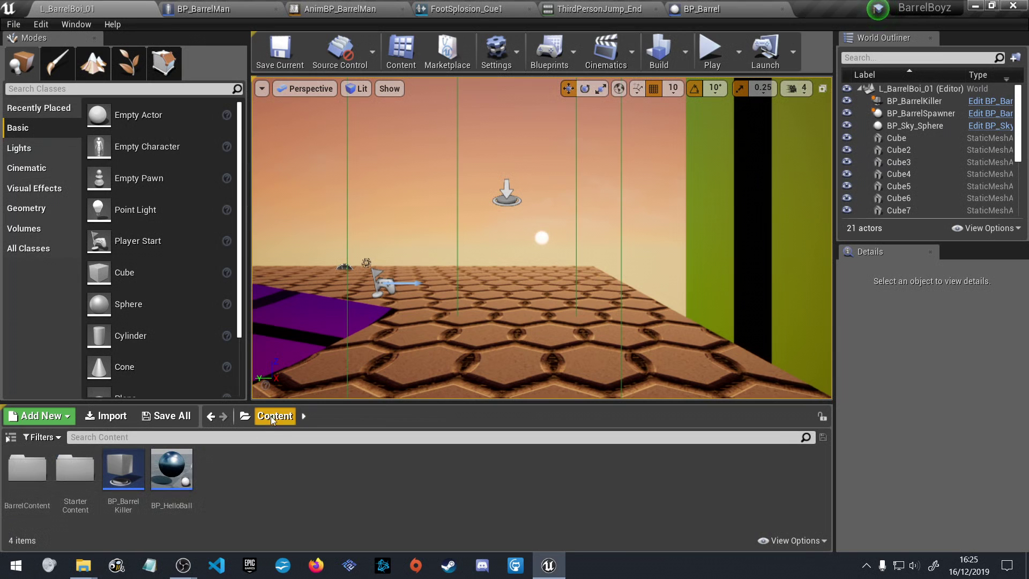
pyautogui.doubleClick(27, 469)
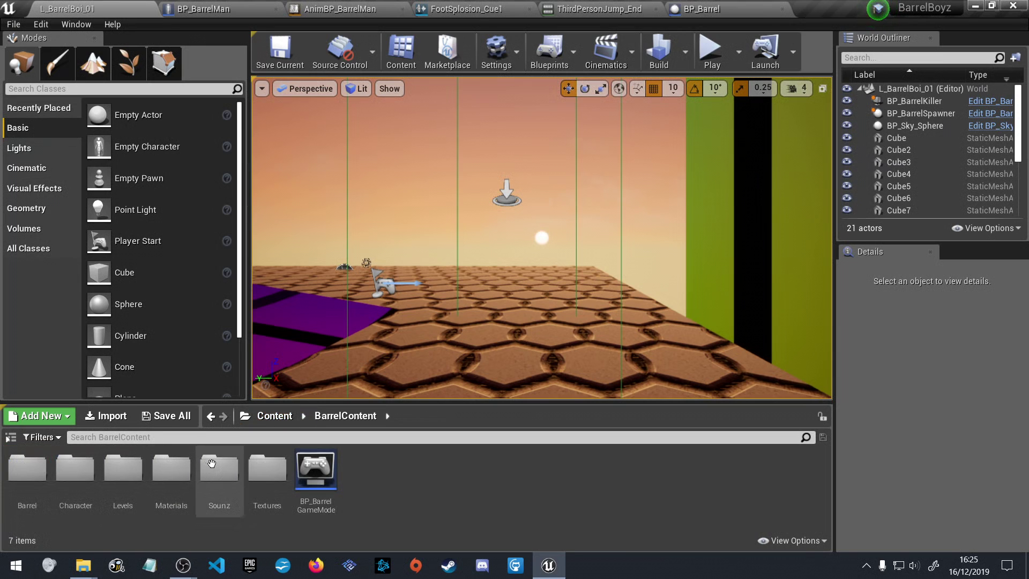
pyautogui.click(274, 417)
pyautogui.click(75, 469)
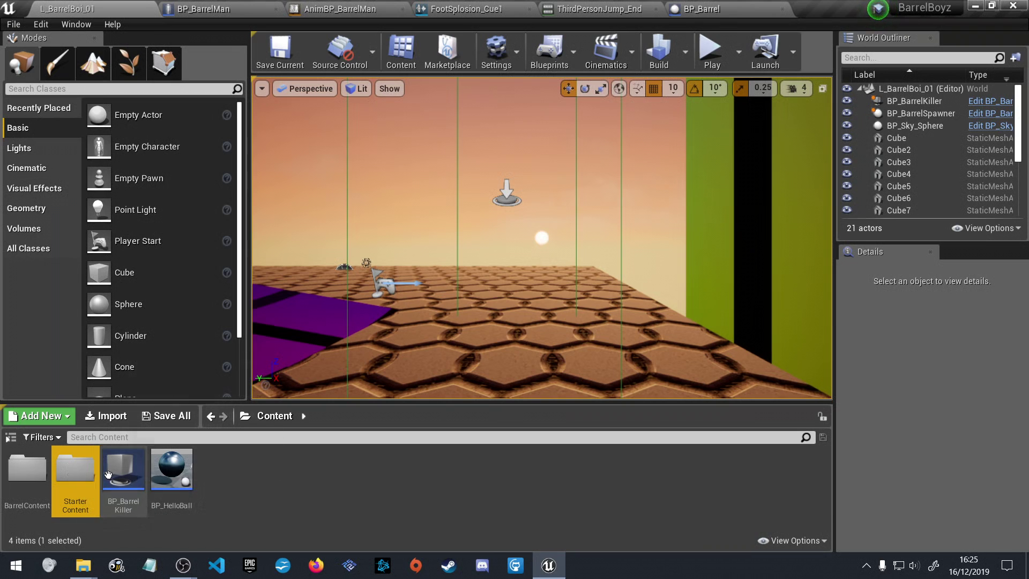
pyautogui.doubleClick(75, 469)
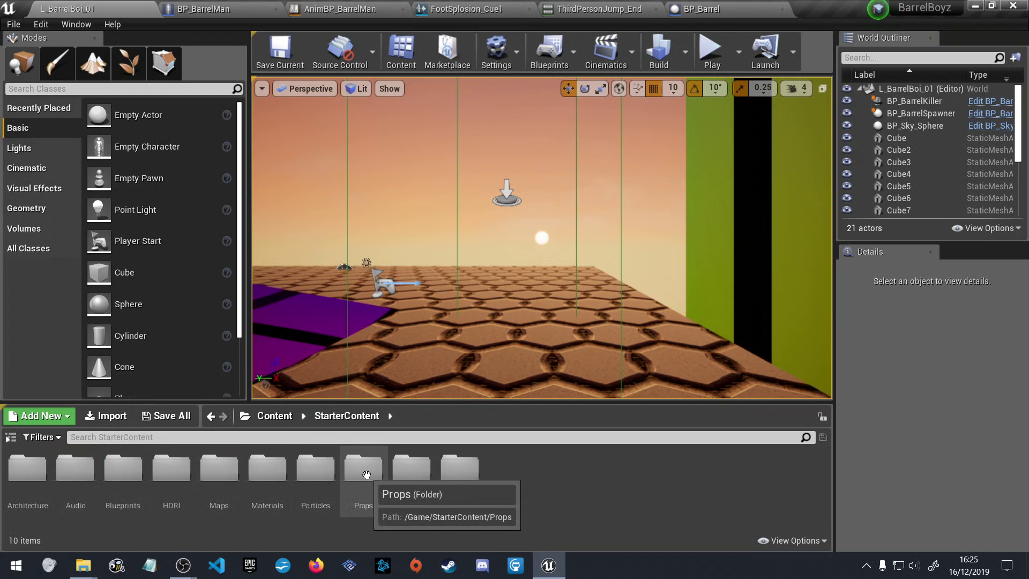
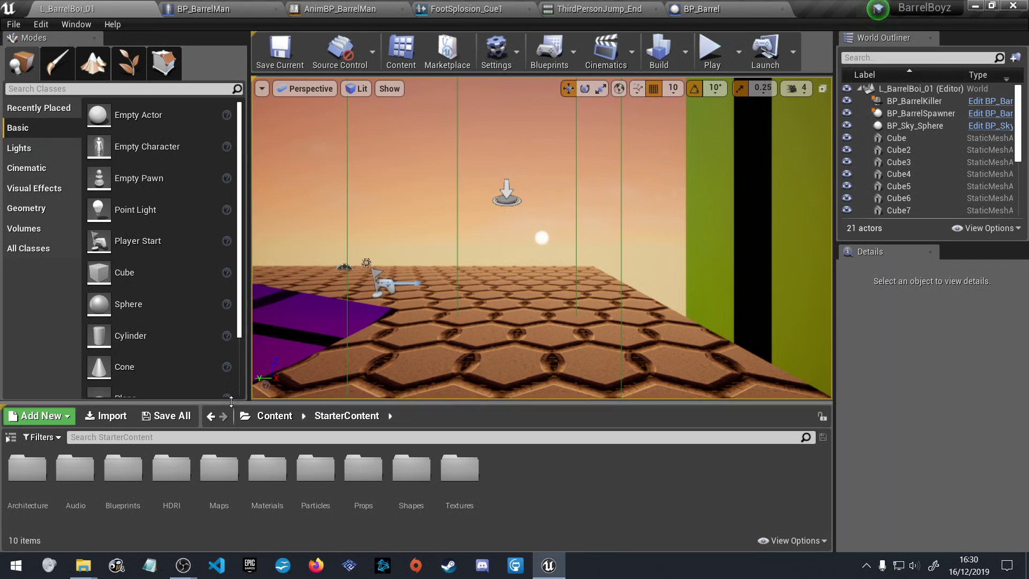
# Open the StarterContent Audio folder and preview the Collapse01 and Collapse02 sound waves
pyautogui.moveTo(228, 387)
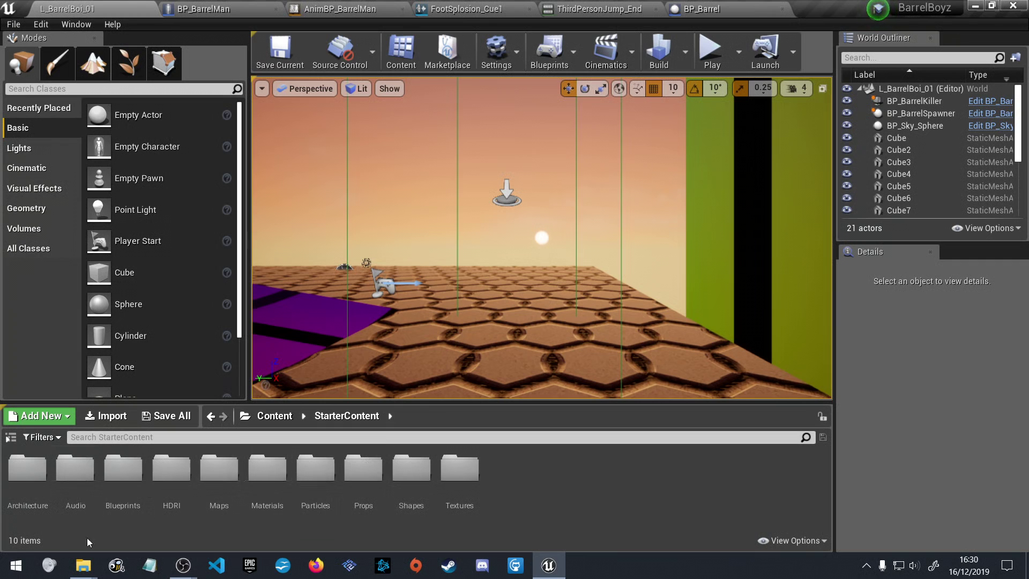
pyautogui.doubleClick(75, 474)
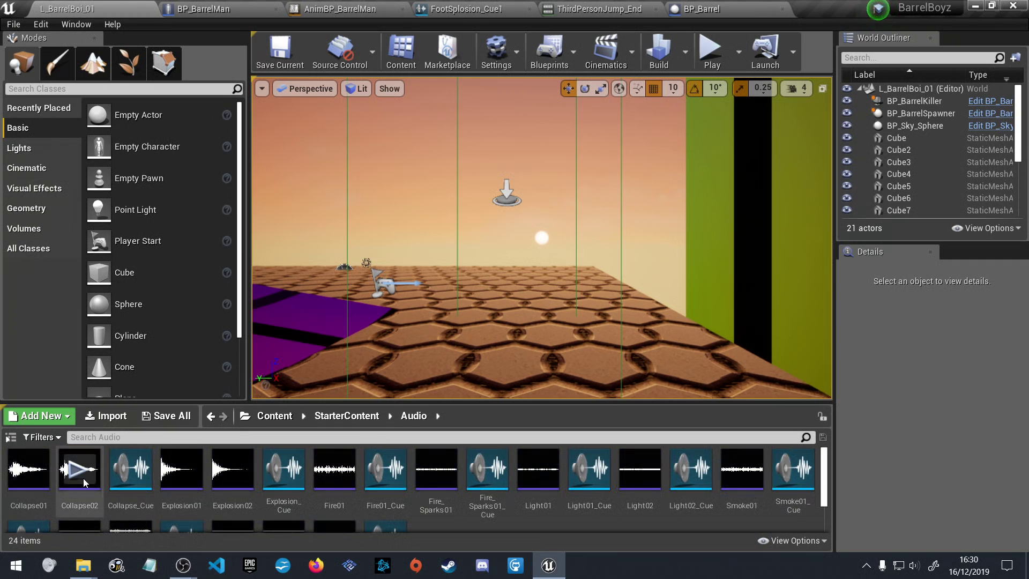
pyautogui.click(31, 471)
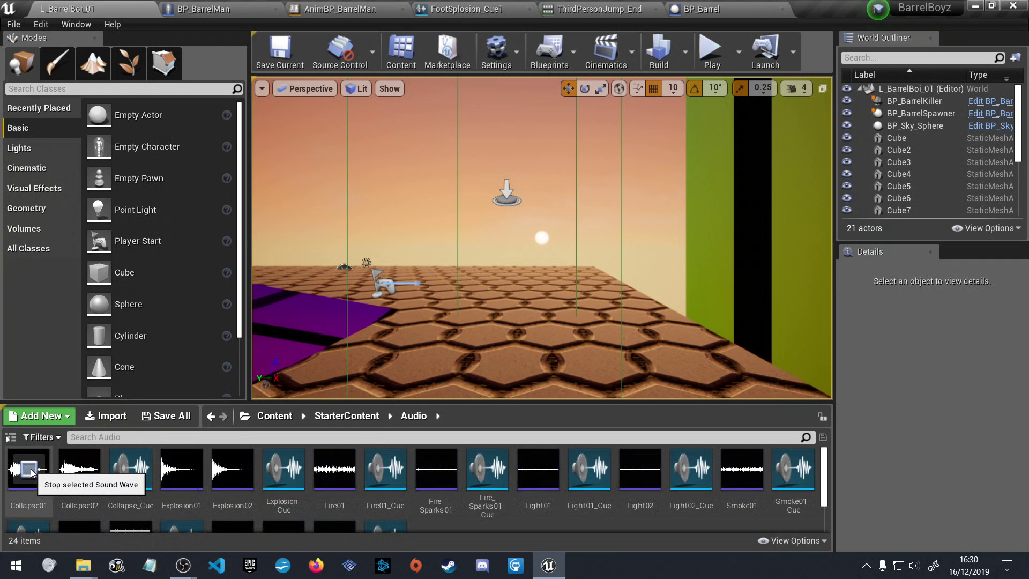
pyautogui.click(80, 470)
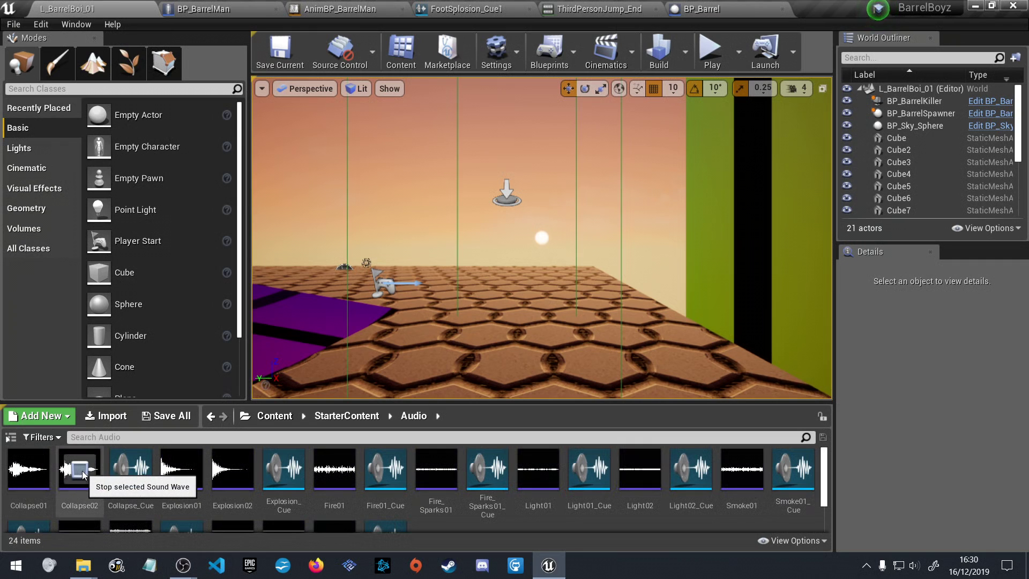
# Preview the Steam01, Starter_Wind05, Starter_Music01 and Starter_Birds01 sound waves in the Audio folder
pyautogui.scroll(-2, 474, 504)
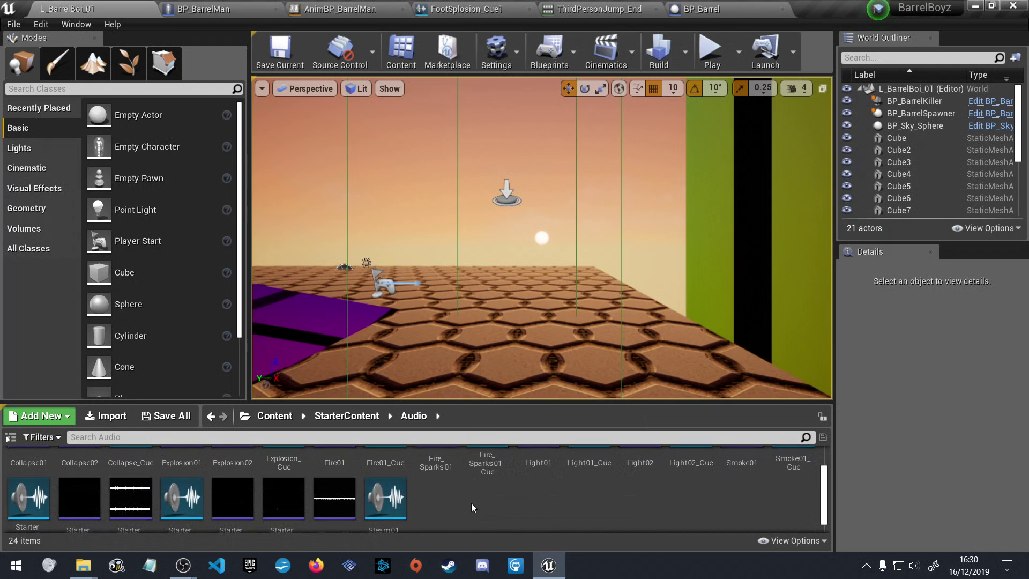
pyautogui.click(330, 499)
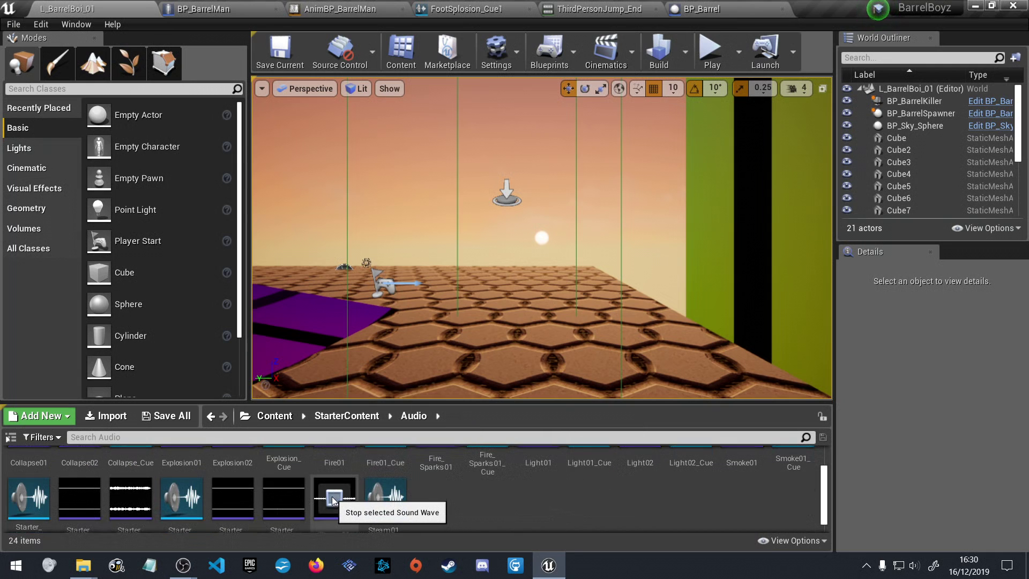
pyautogui.scroll(-1, 333, 500)
pyautogui.click(234, 486)
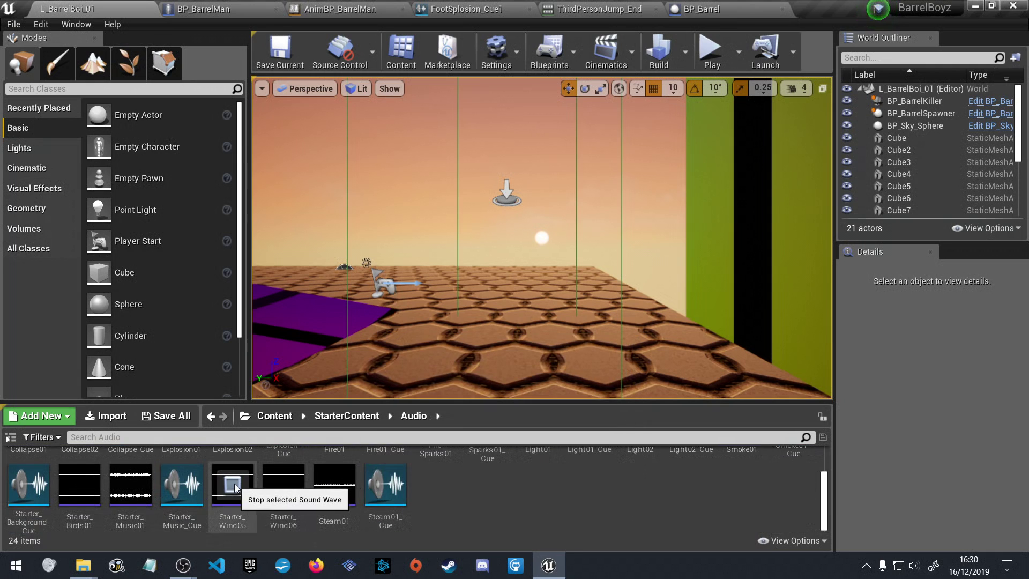
pyautogui.click(137, 485)
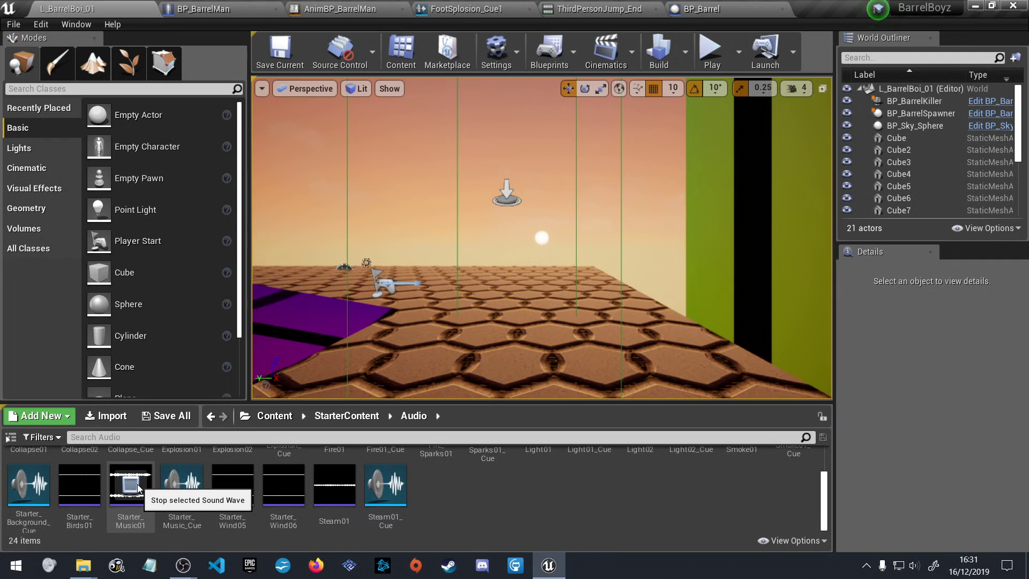
pyautogui.click(84, 488)
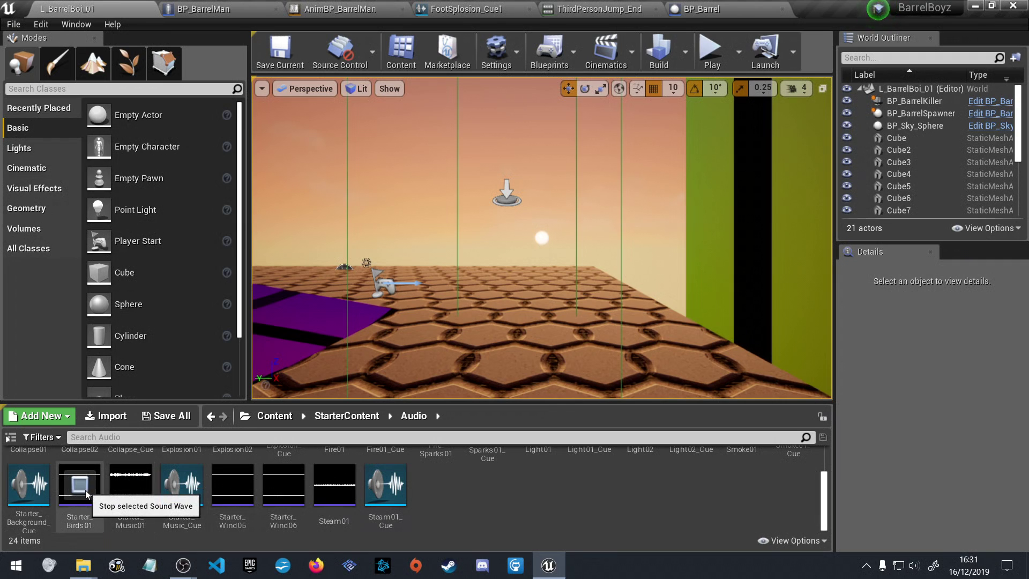
pyautogui.click(84, 486)
pyautogui.scroll(3, 107, 491)
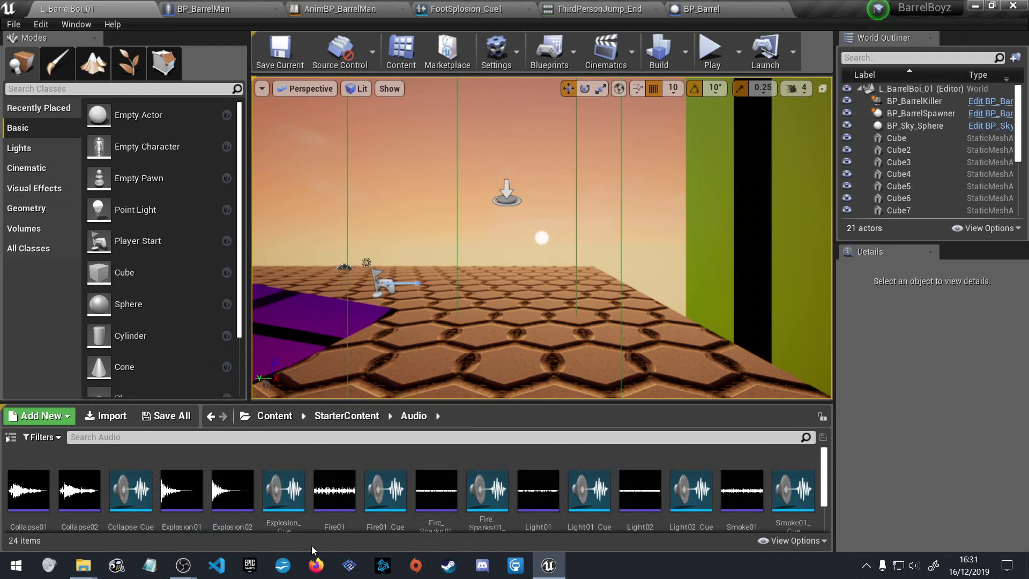
pyautogui.click(24, 567)
pyautogui.write('auda')
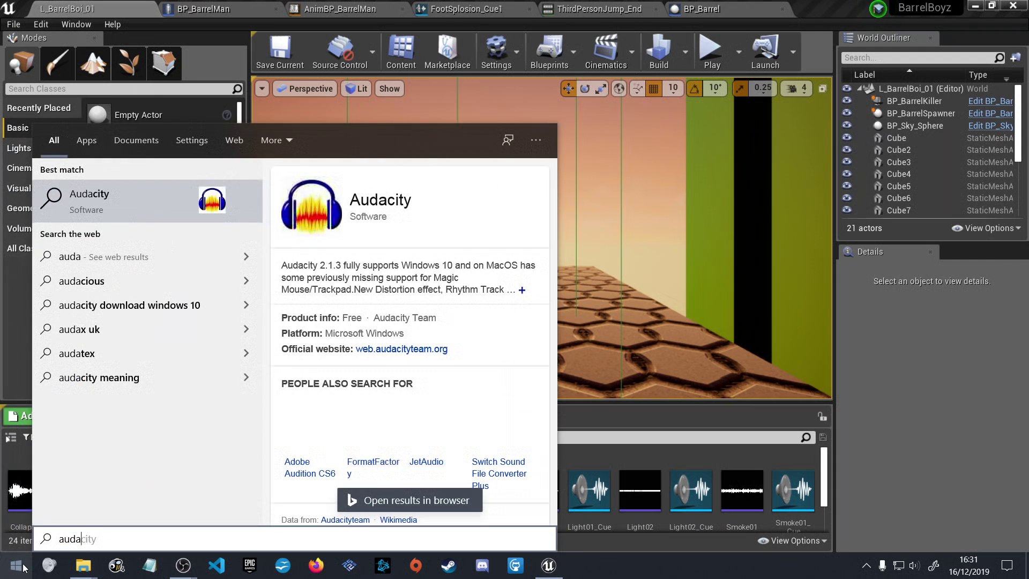
pyautogui.click(589, 538)
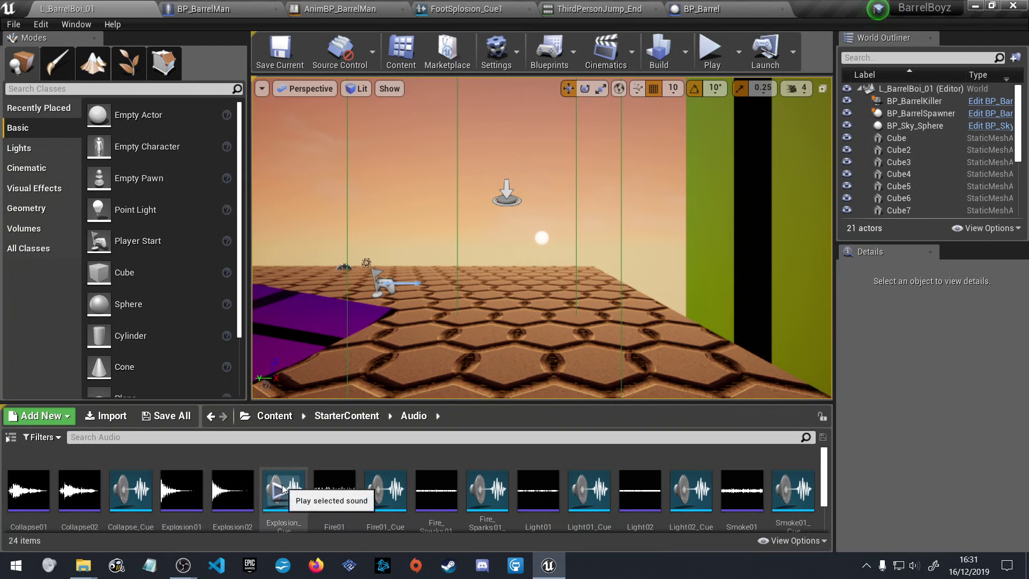
pyautogui.rightClick(142, 453)
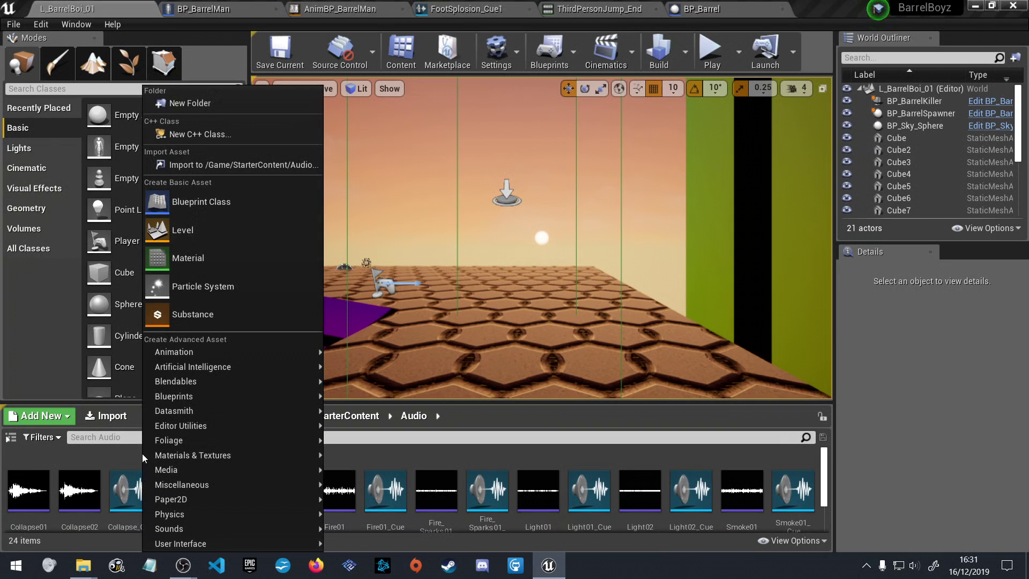
pyautogui.click(120, 448)
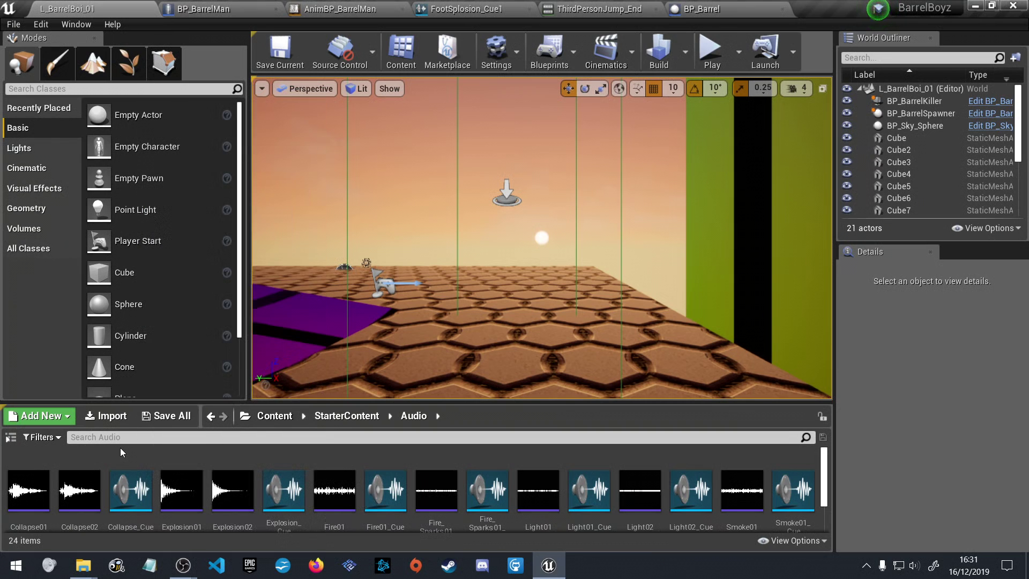
# Look through the Audio folder again, replaying Light02, Collapse02 and Collapse01, and return to the StarterContent folder
pyautogui.scroll(-3, 237, 502)
pyautogui.scroll(2, 237, 502)
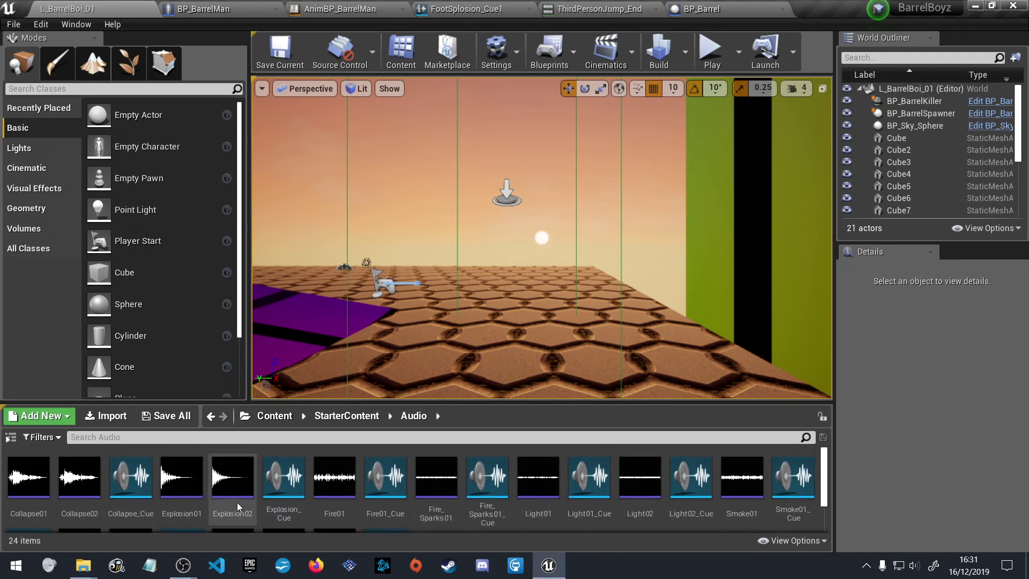
pyautogui.scroll(1, 237, 502)
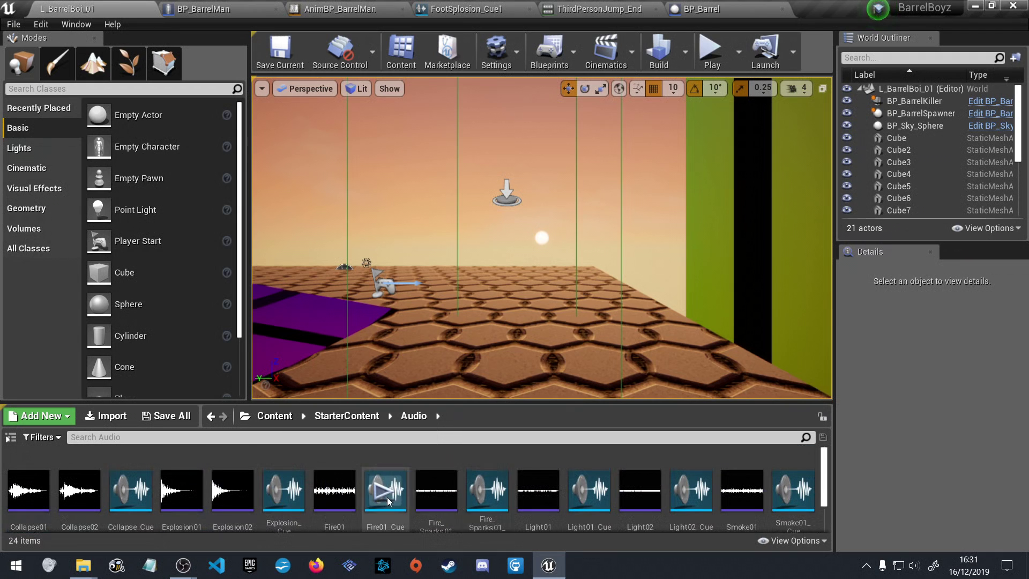
pyautogui.scroll(-2, 483, 485)
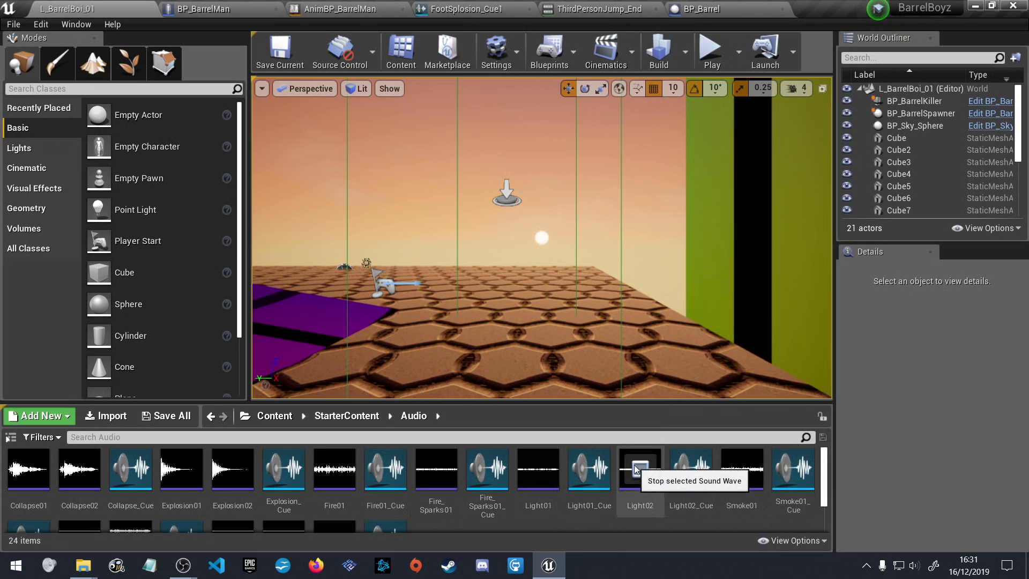
pyautogui.click(86, 469)
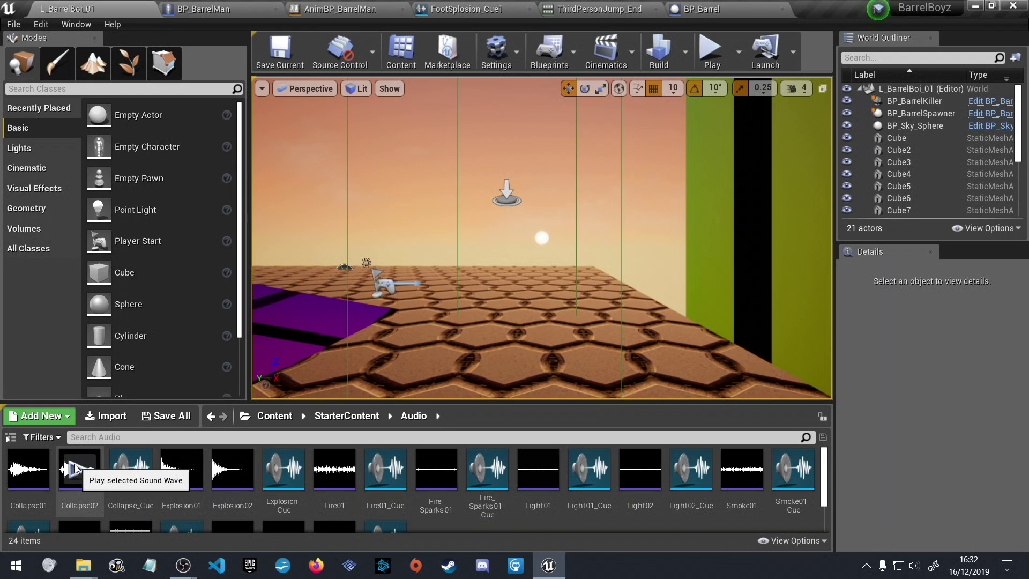
pyautogui.click(28, 471)
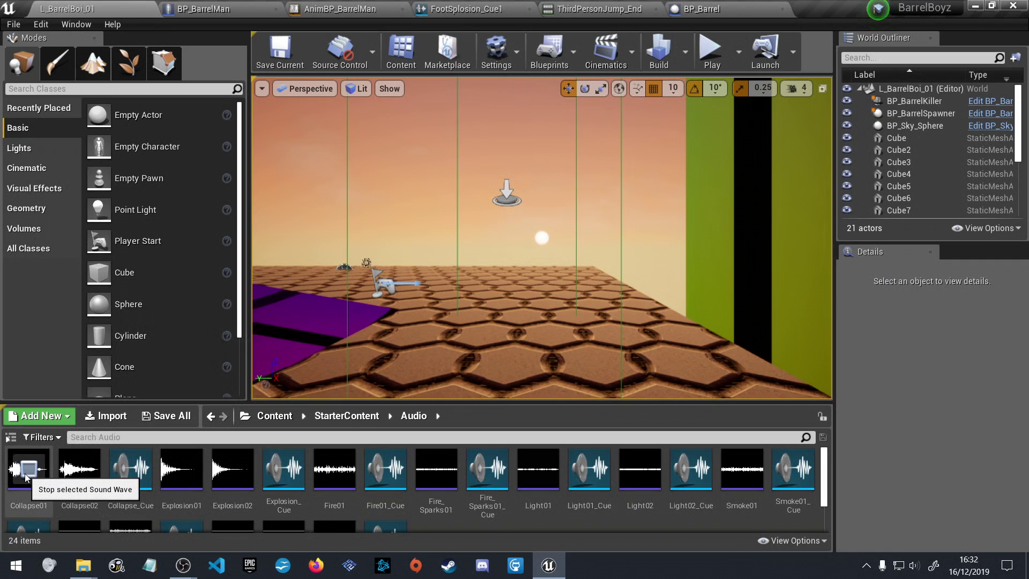
pyautogui.moveTo(75, 471)
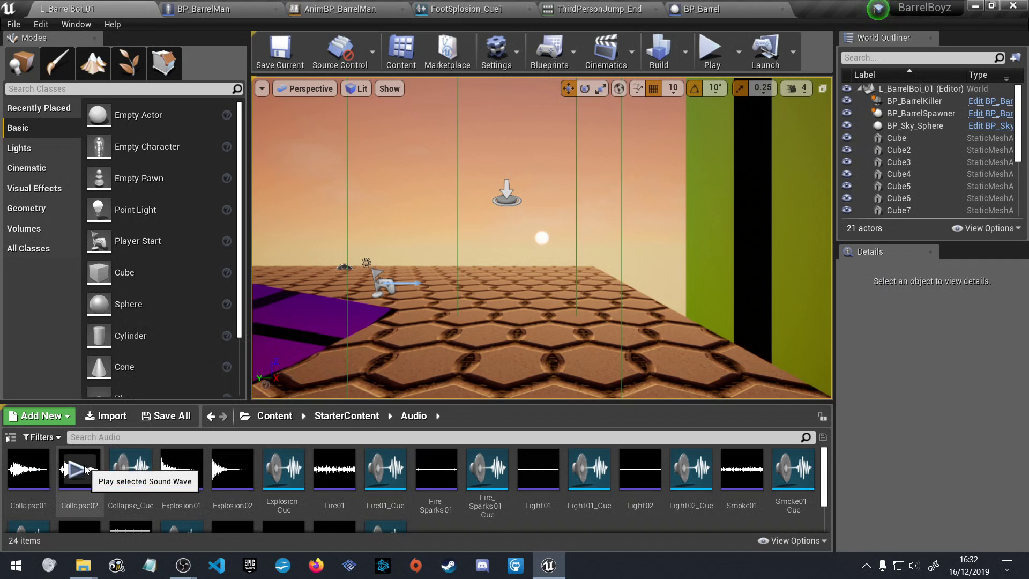
pyautogui.scroll(-1, 75, 471)
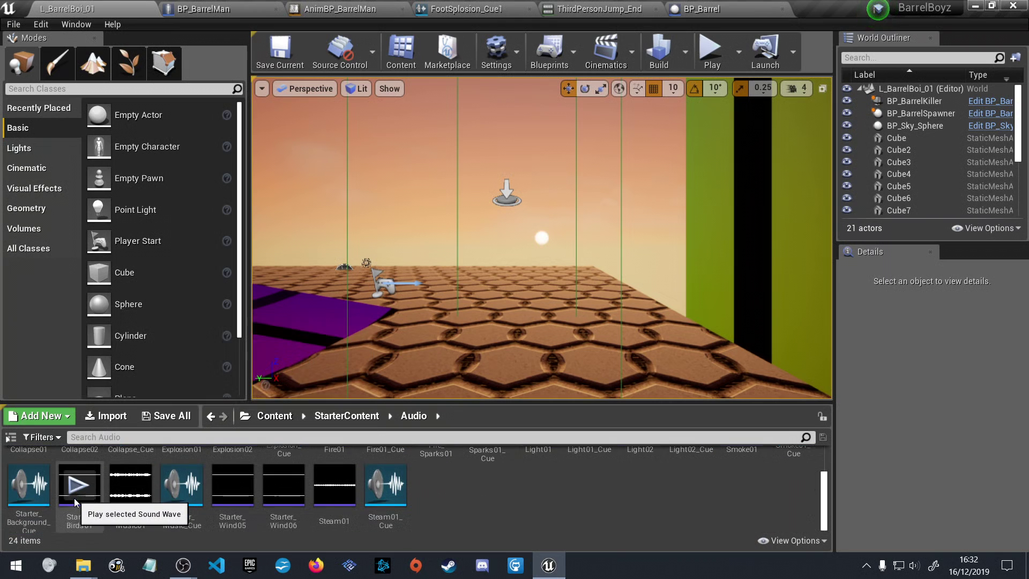
pyautogui.scroll(1, 74, 498)
pyautogui.click(341, 417)
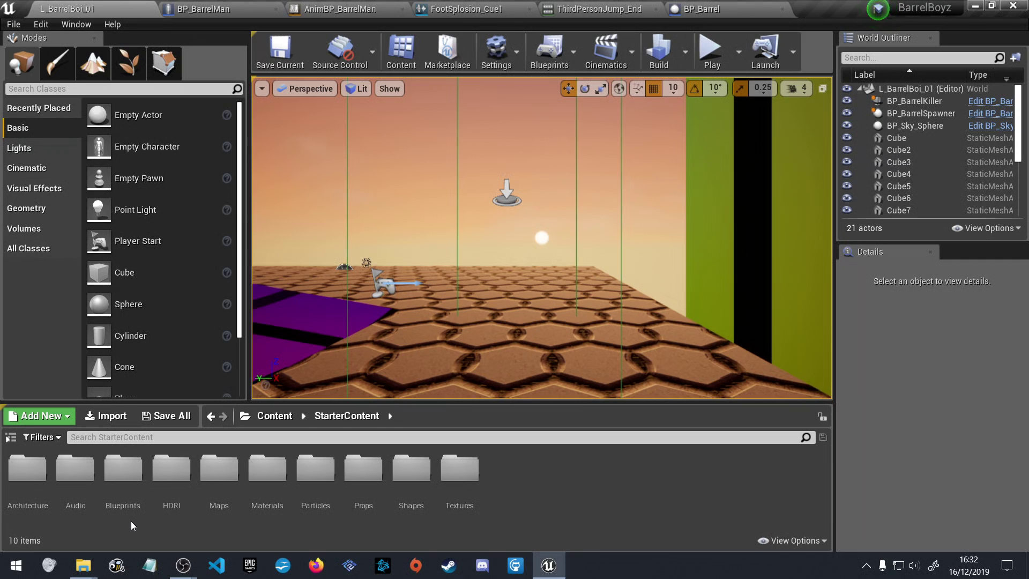
# Open the BP_BarrelMan event graph and examine the Event Hit branch, its sequence and the connected destroy nodes
pyautogui.click(231, 5)
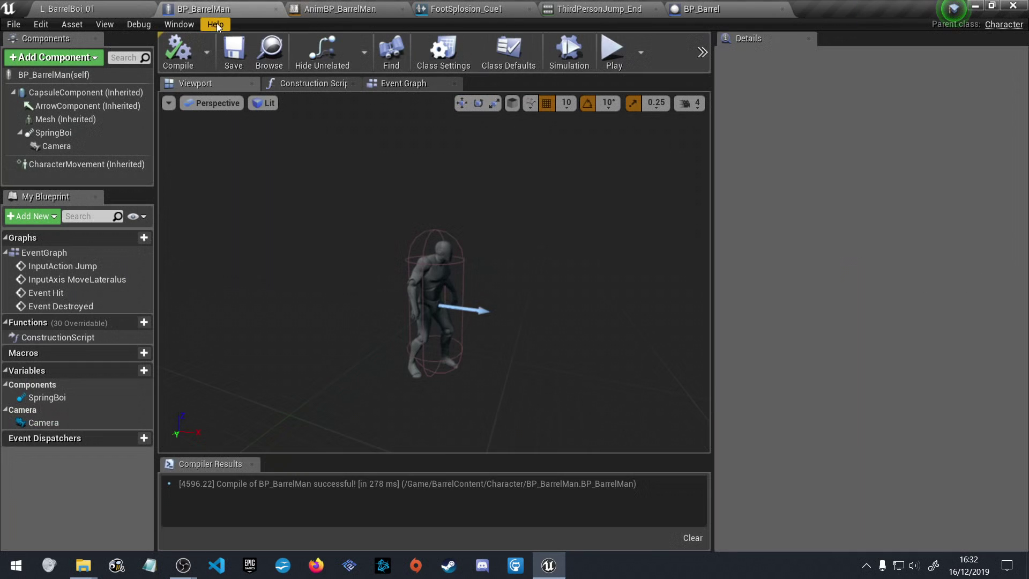
pyautogui.click(395, 84)
pyautogui.moveTo(400, 222); pyautogui.dragTo(238, 230, button='right')
pyautogui.scroll(2, 375, 225)
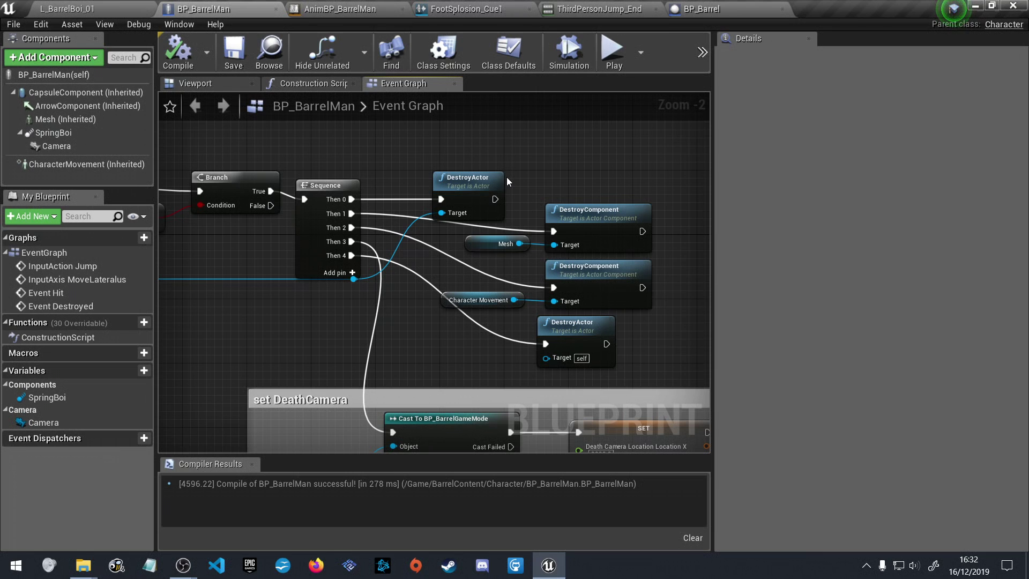
pyautogui.moveTo(345, 174); pyautogui.dragTo(577, 161, button='right')
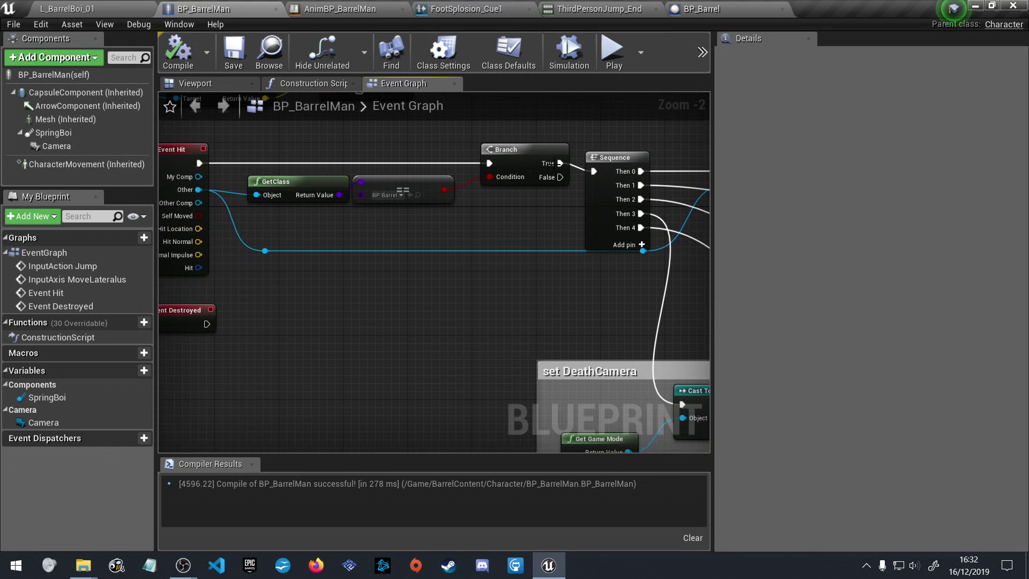
pyautogui.moveTo(391, 268); pyautogui.dragTo(137, 259, button='right')
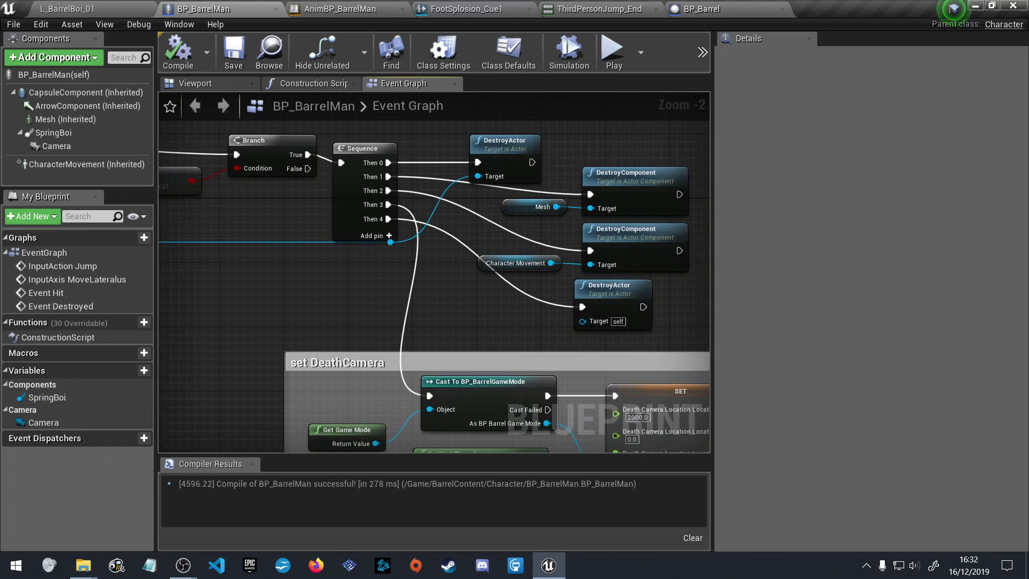
pyautogui.moveTo(138, 260); pyautogui.dragTo(242, 292, button='right')
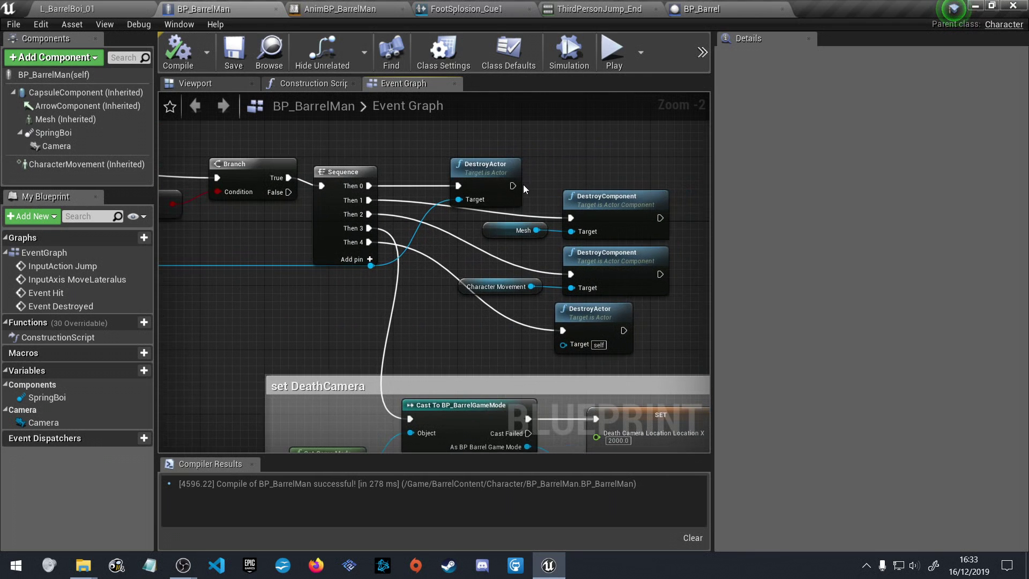
pyautogui.moveTo(571, 169); pyautogui.dragTo(510, 159, button='right')
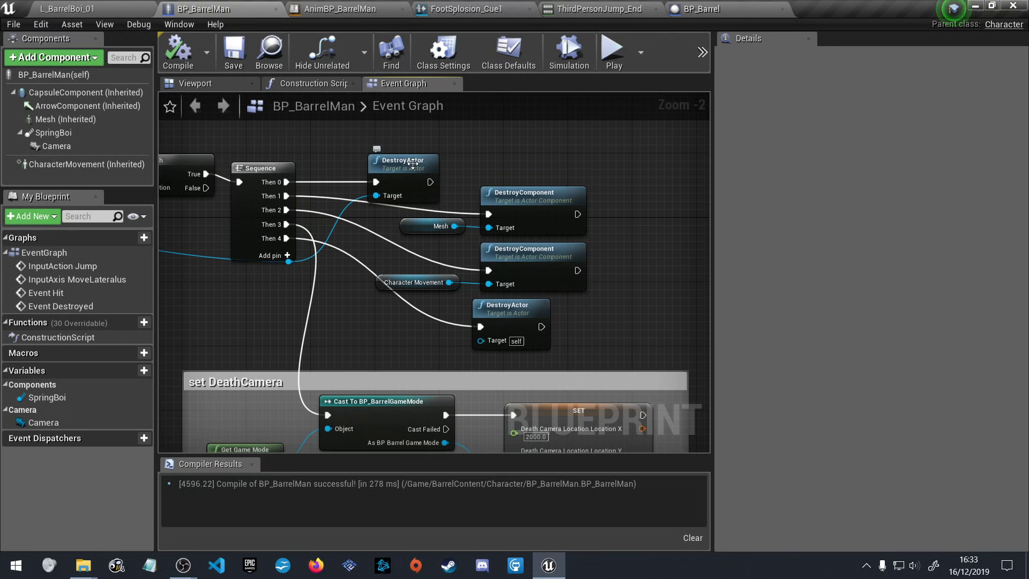
# Add a Play Sound at Location node after the Mesh DestroyComponent node in the hit sequence
pyautogui.moveTo(413, 164); pyautogui.dragTo(421, 155)
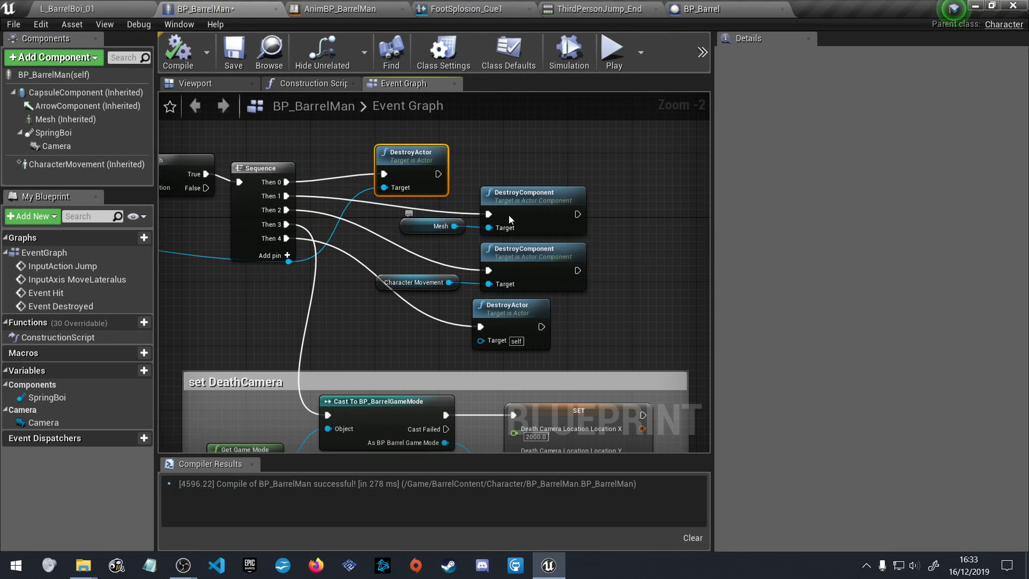
pyautogui.moveTo(527, 160); pyautogui.dragTo(400, 162, button='right')
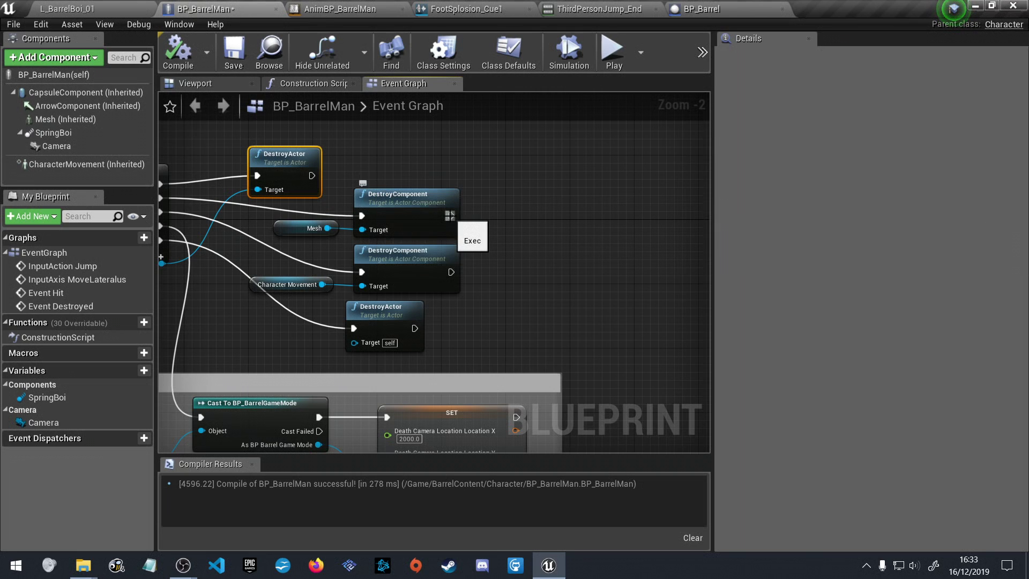
pyautogui.moveTo(450, 216); pyautogui.dragTo(495, 217)
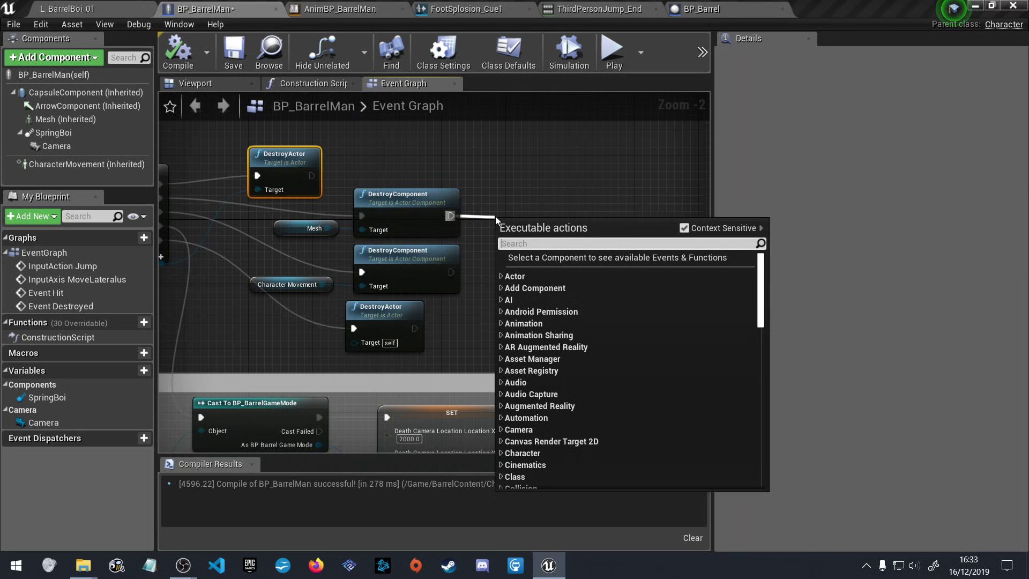
pyautogui.write('play')
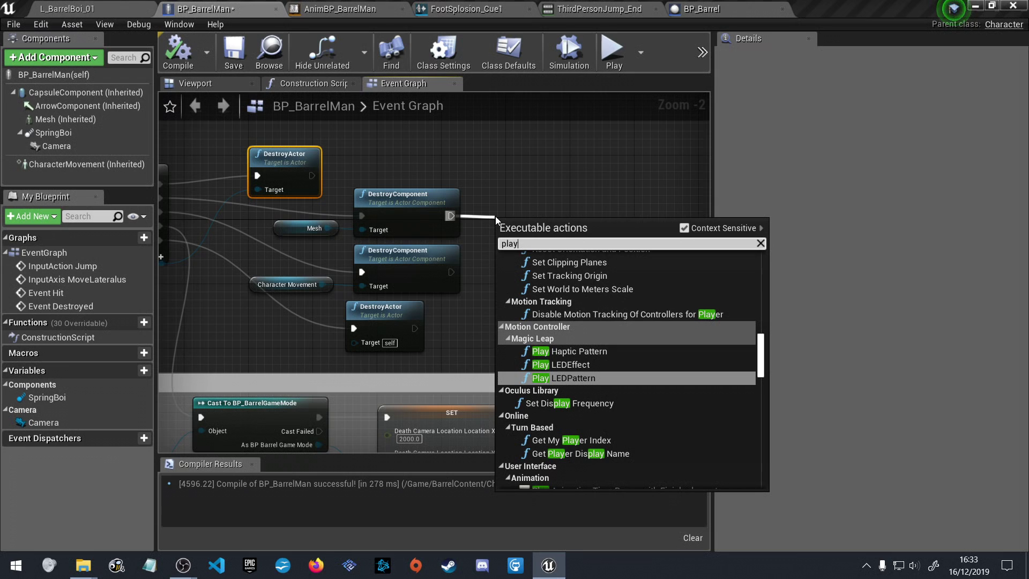
pyautogui.write(' so')
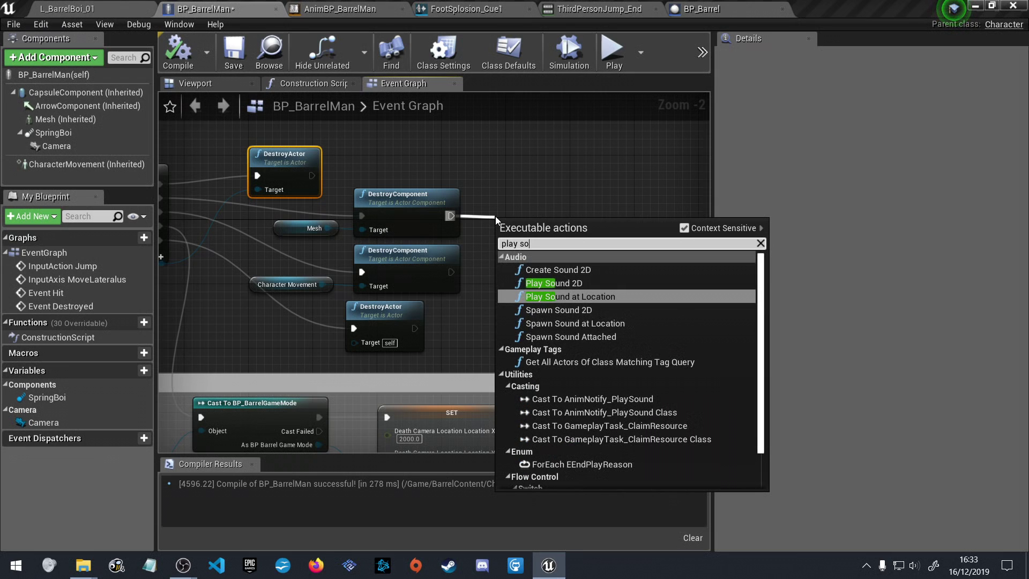
pyautogui.click(578, 296)
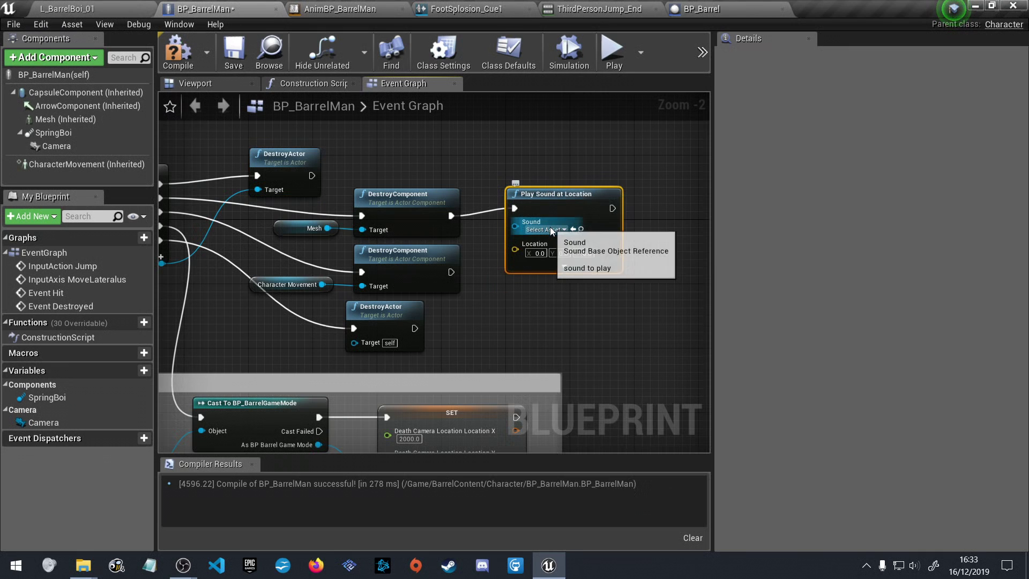
# Set the Play Sound at Location node's sound to Collapse01 and move the node farther from the DestroyComponent nodes
pyautogui.click(550, 228)
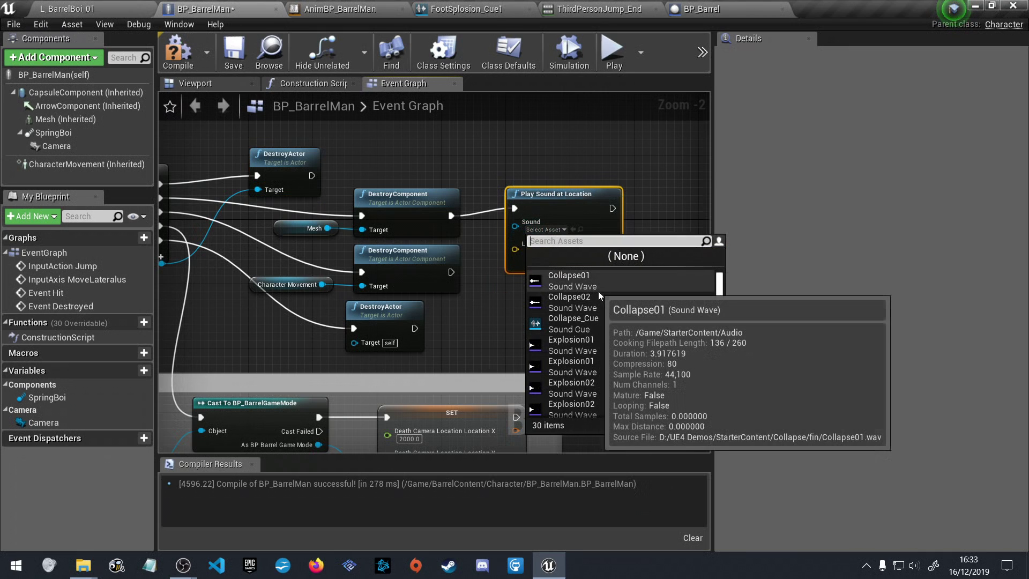
pyautogui.click(580, 285)
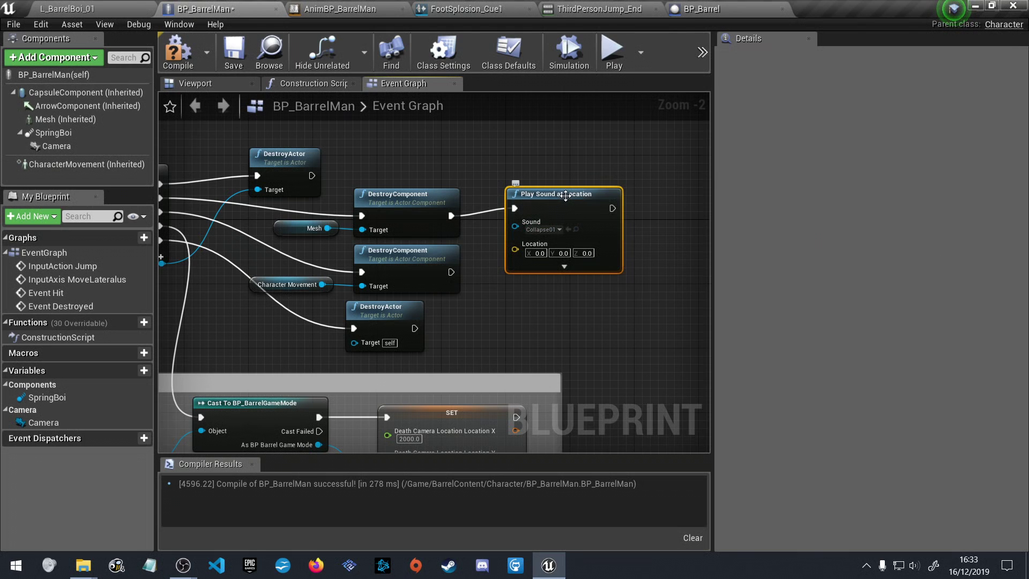
pyautogui.click(560, 230)
pyautogui.click(561, 228)
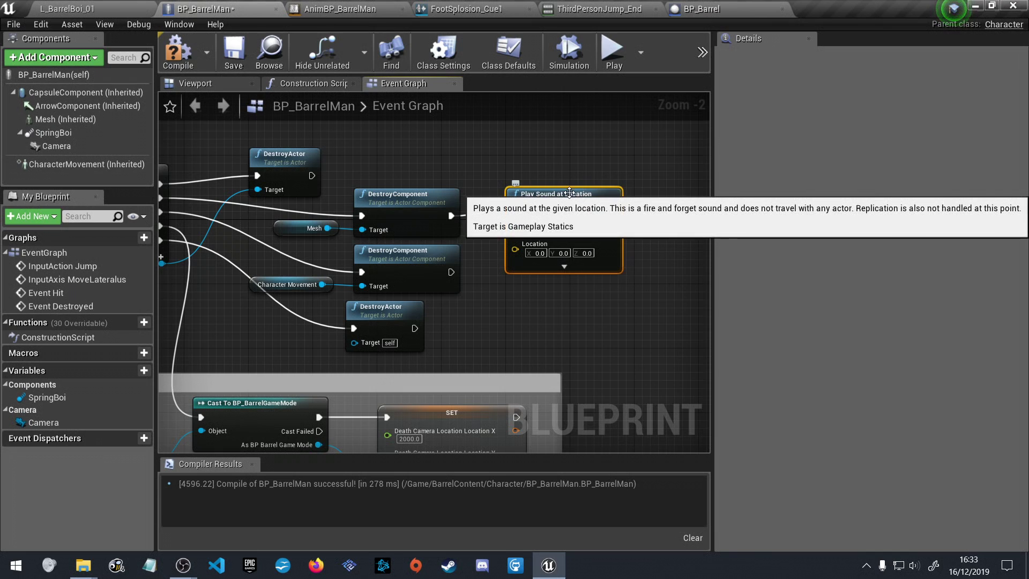
pyautogui.moveTo(552, 194); pyautogui.dragTo(593, 170)
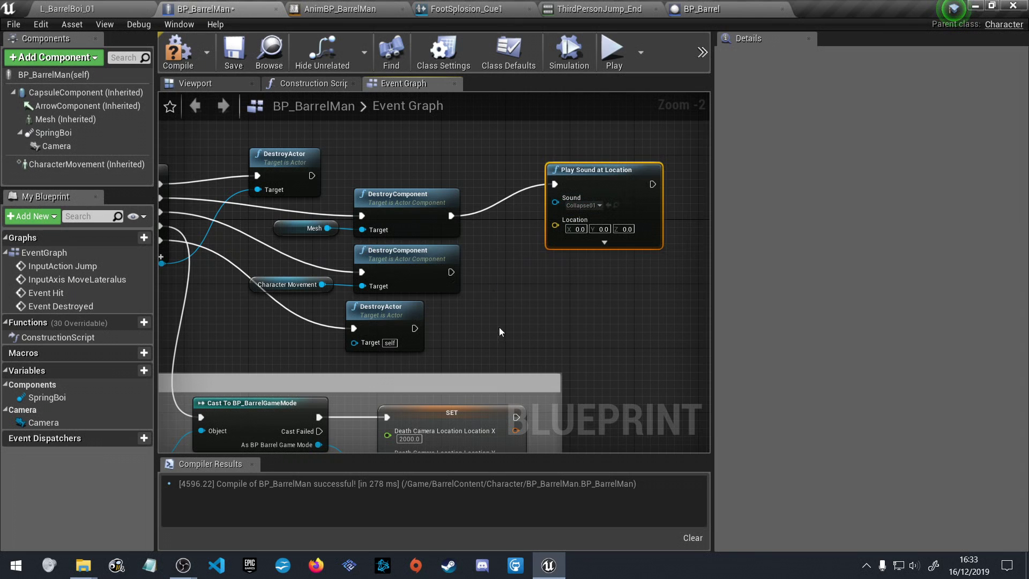
# Connect a new GetActorLocation node to the Play Sound at Location node's Location input, and compile and save the blueprint
pyautogui.scroll(-2, 493, 352)
pyautogui.scroll(1, 493, 352)
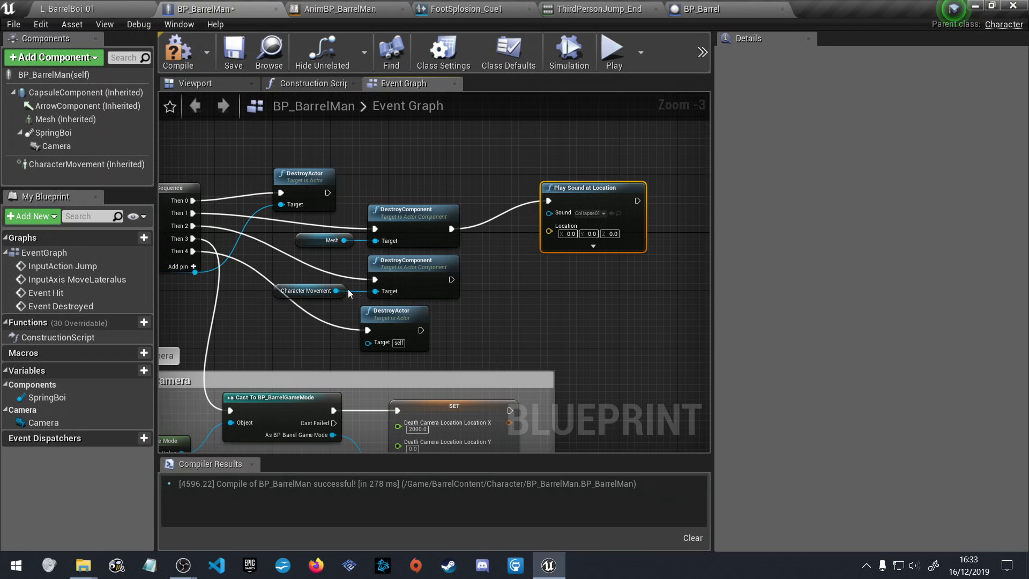
pyautogui.rightClick(482, 270)
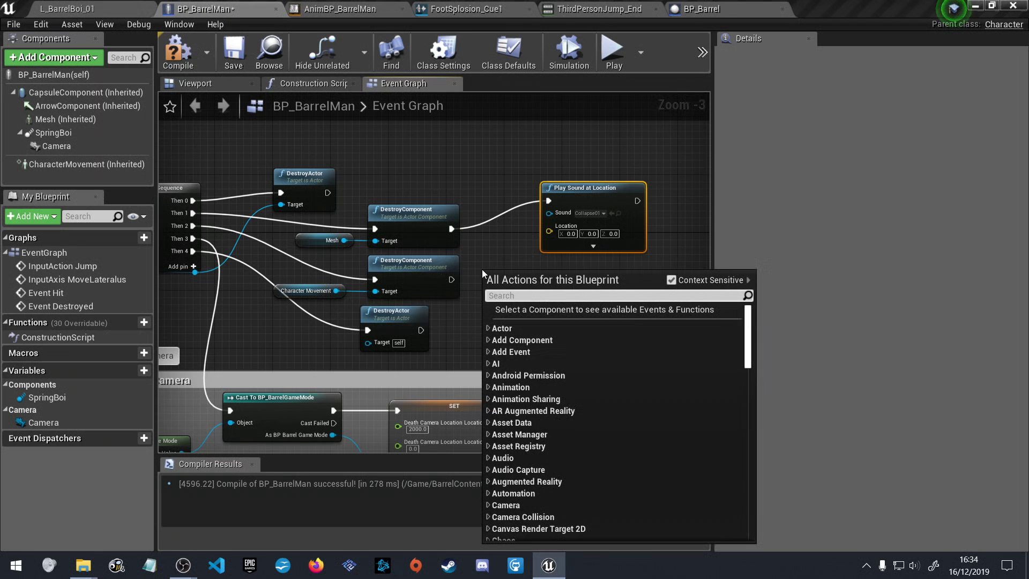
pyautogui.write('geta')
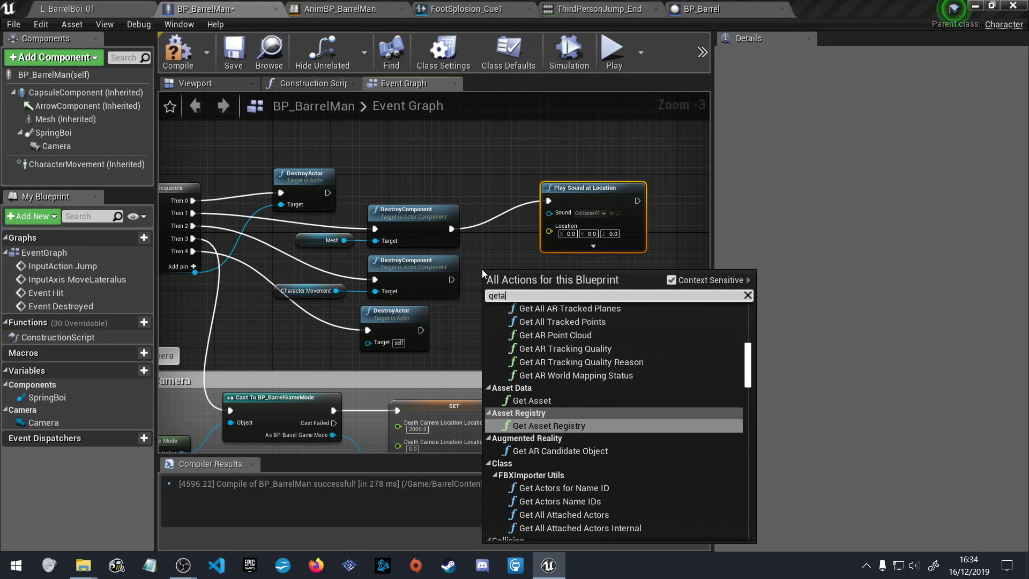
pyautogui.write('ctor')
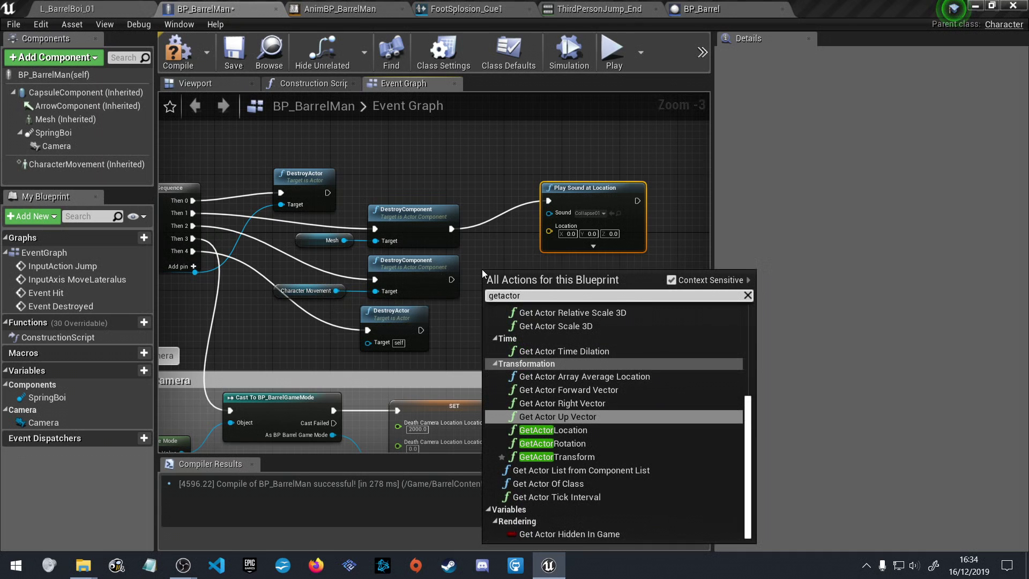
pyautogui.click(590, 430)
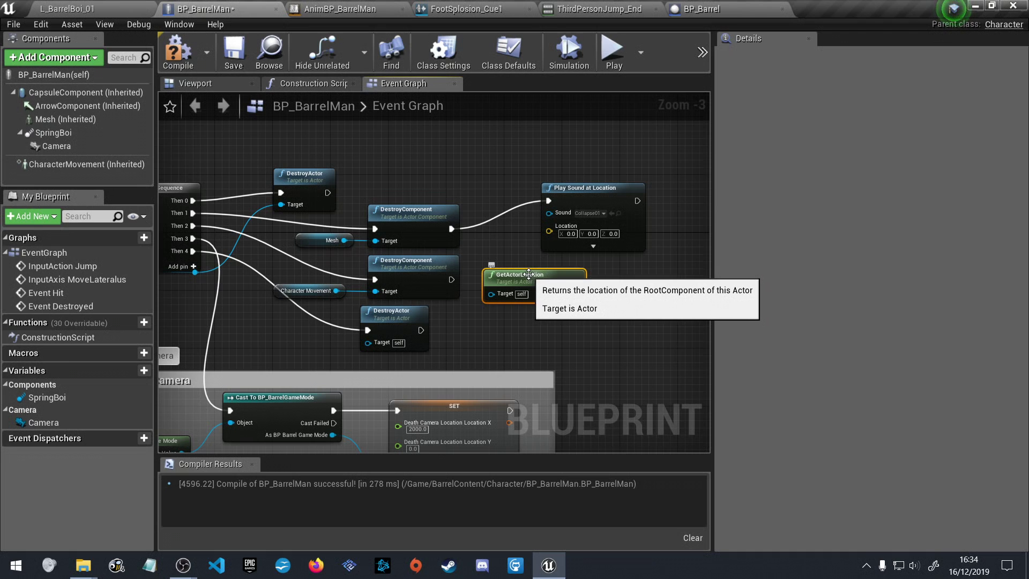
pyautogui.moveTo(529, 274); pyautogui.dragTo(549, 231)
pyautogui.click(178, 51)
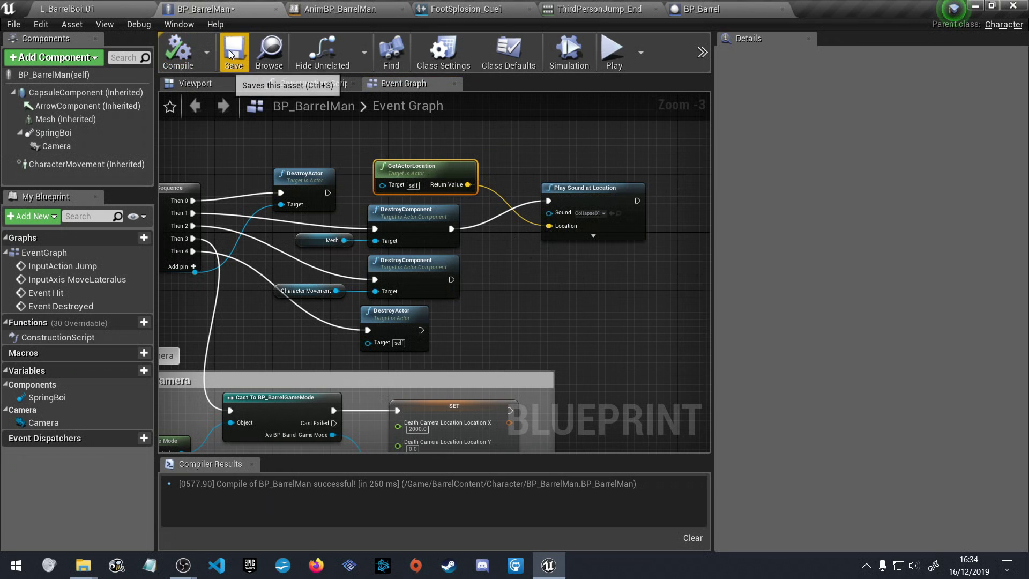
# Playtest the L_BarrelBoi_01 level, running and jumping until a barrel hits the character, to check the death sound
pyautogui.click(116, 10)
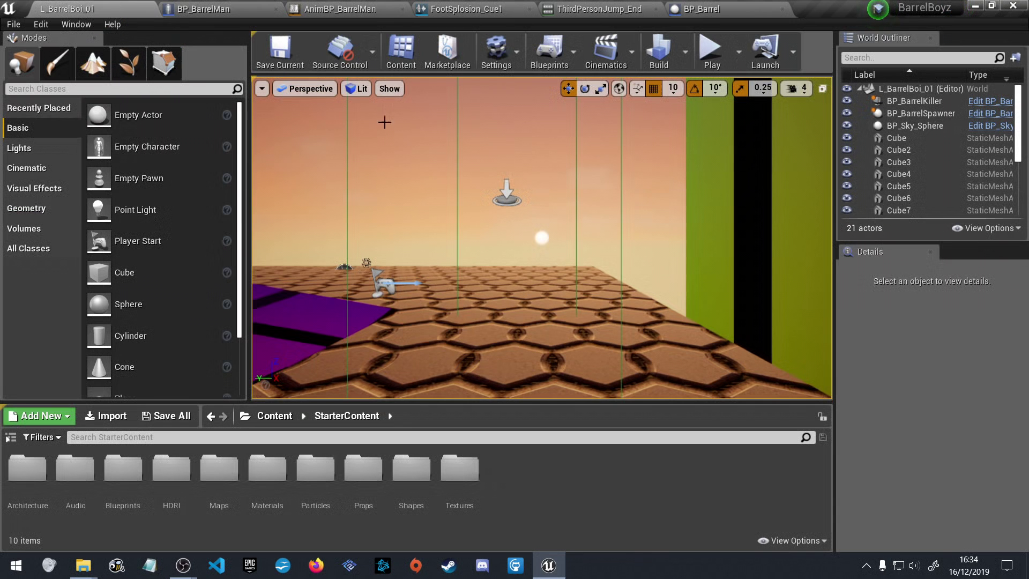
pyautogui.click(712, 57)
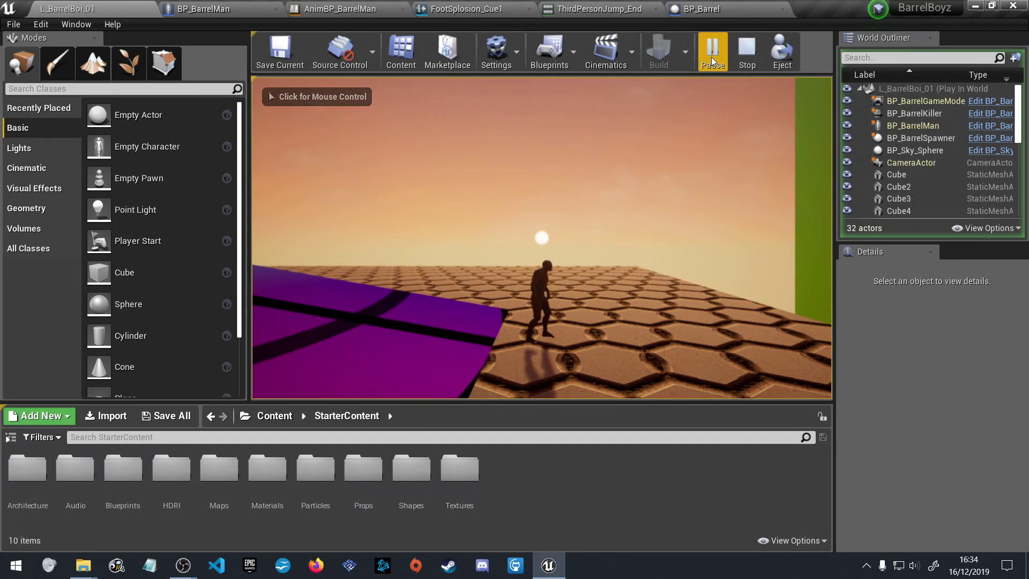
pyautogui.click(709, 96)
pyautogui.press('w')
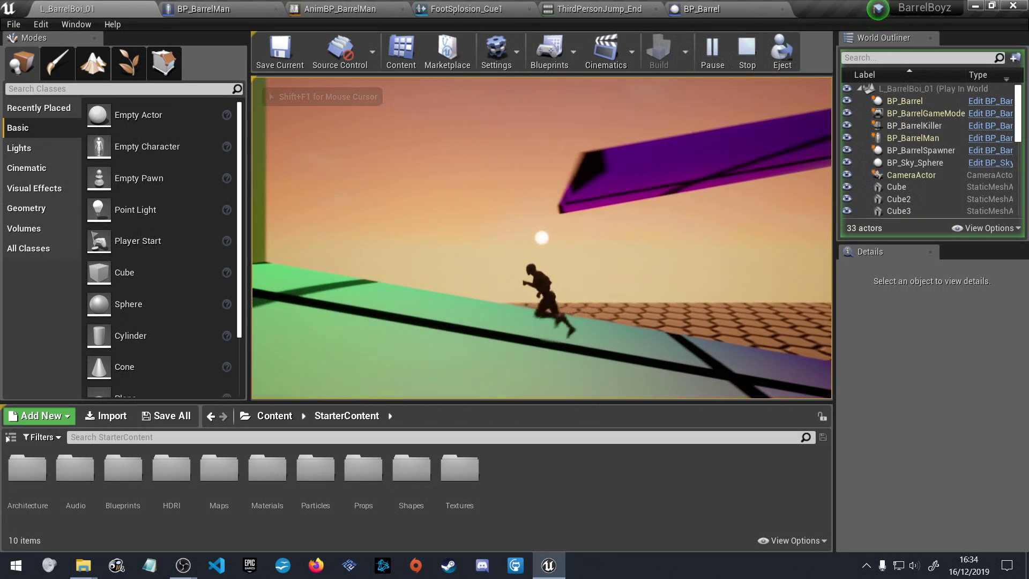
pyautogui.press('space')
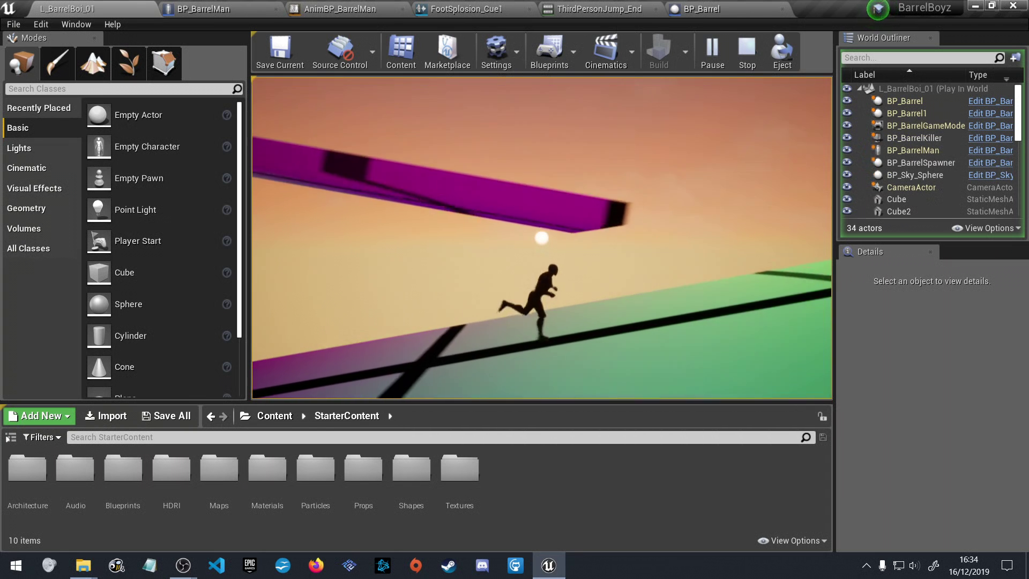
pyautogui.press('space')
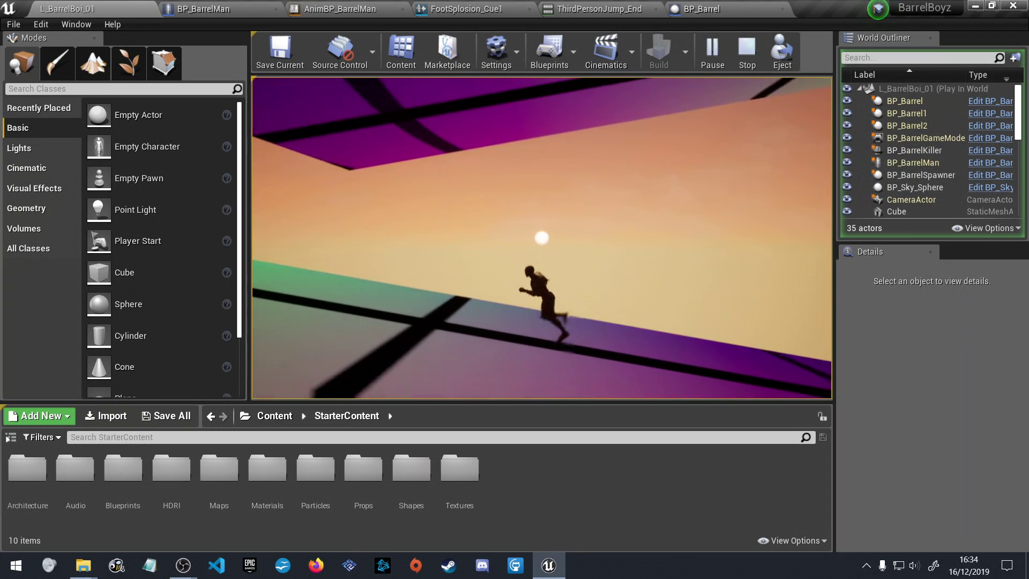
pyautogui.press('space')
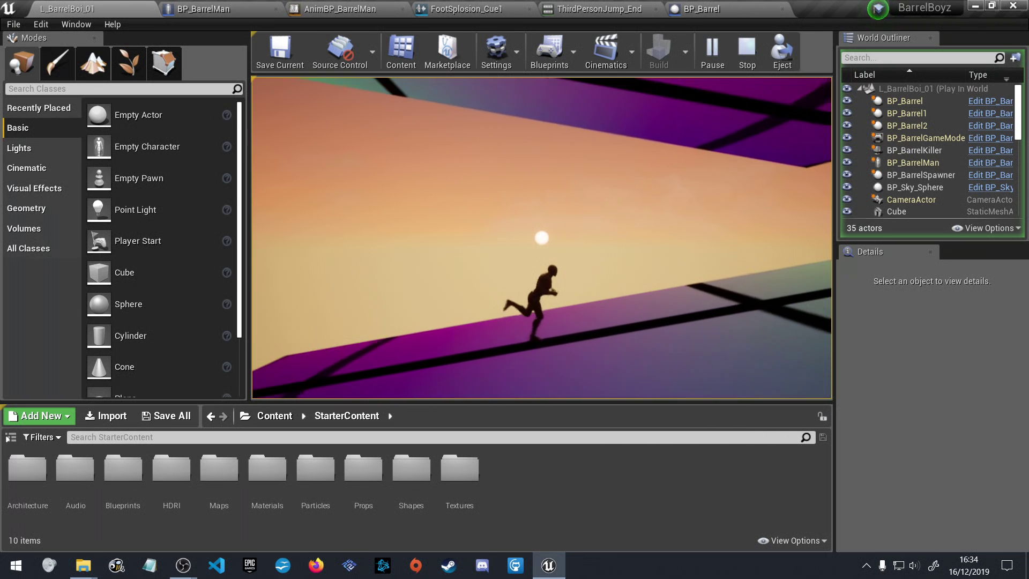
pyautogui.press('space')
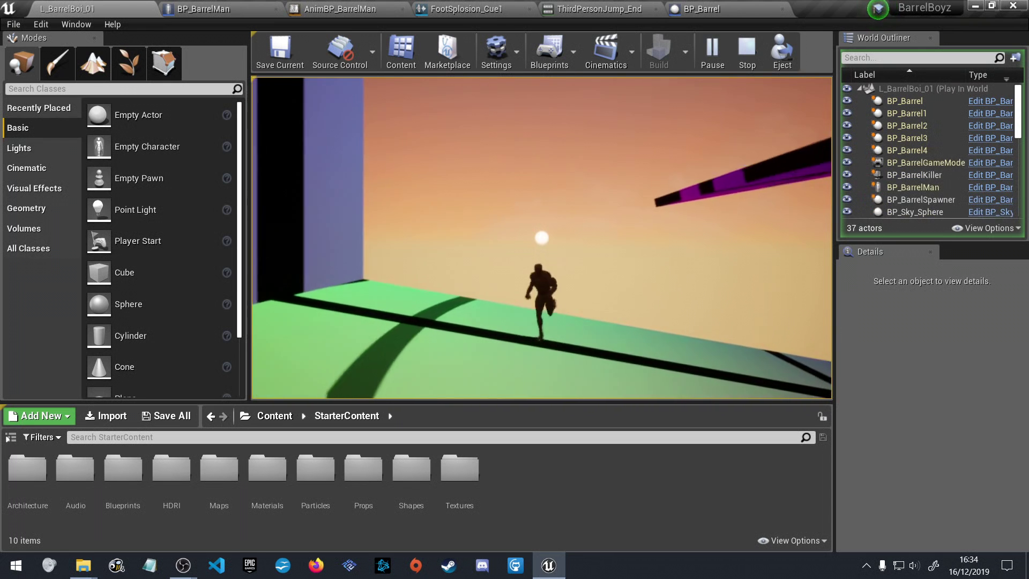
pyautogui.press('space')
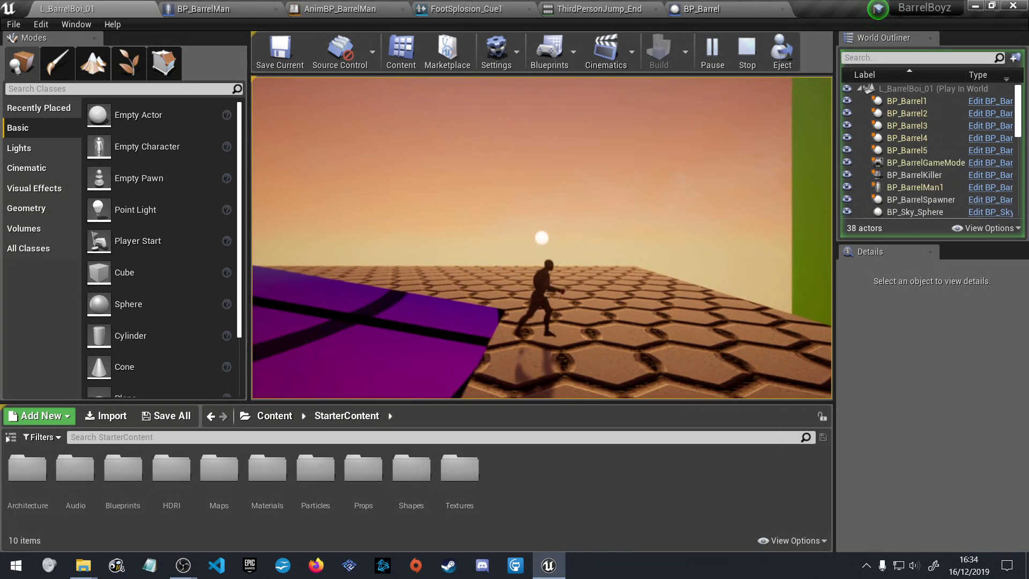
pyautogui.press('w')
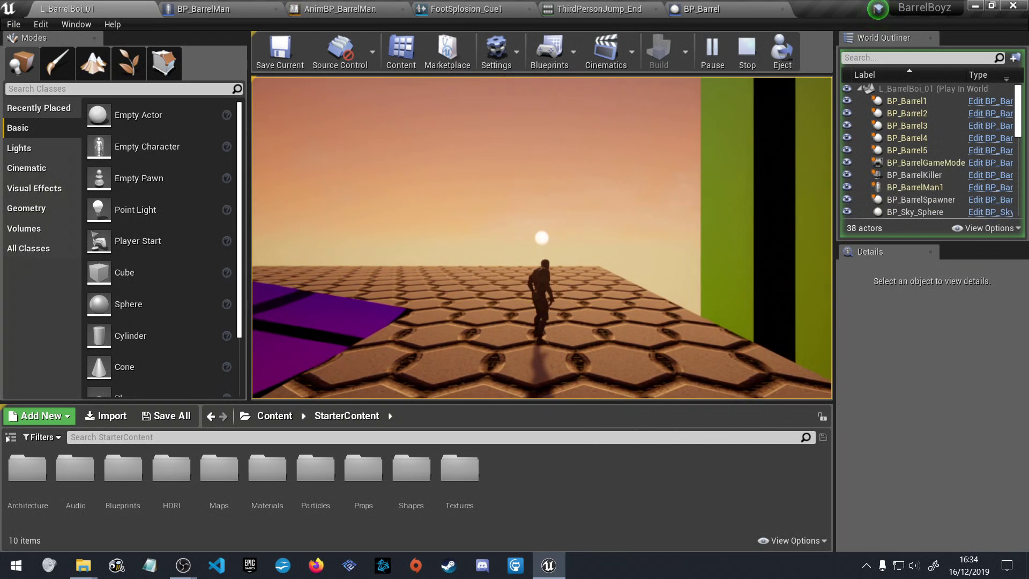
pyautogui.press('Escape')
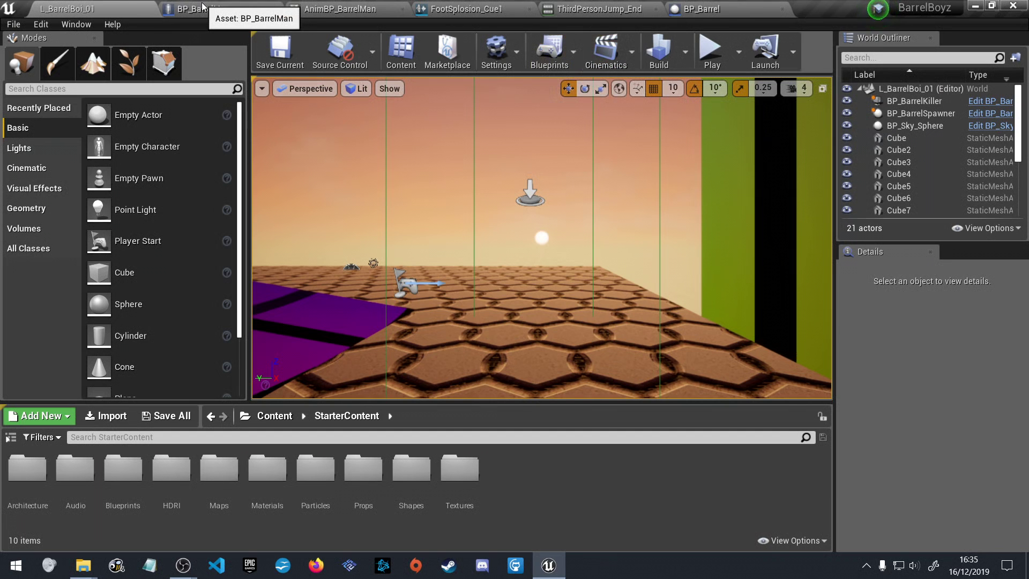
# Review the Event Hit and Event Destroyed nodes and the death sound nodes in the BP_BarrelMan event graph
pyautogui.click(215, 8)
pyautogui.moveTo(503, 300); pyautogui.dragTo(654, 264, button='right')
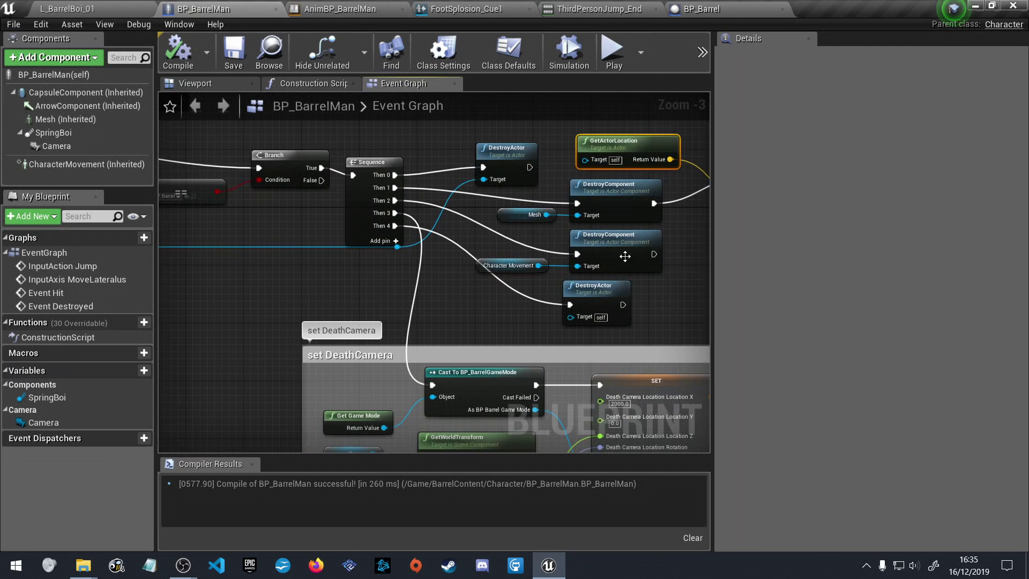
pyautogui.moveTo(323, 267); pyautogui.dragTo(669, 300, button='right')
pyautogui.rightClick(292, 208)
pyautogui.press('Escape')
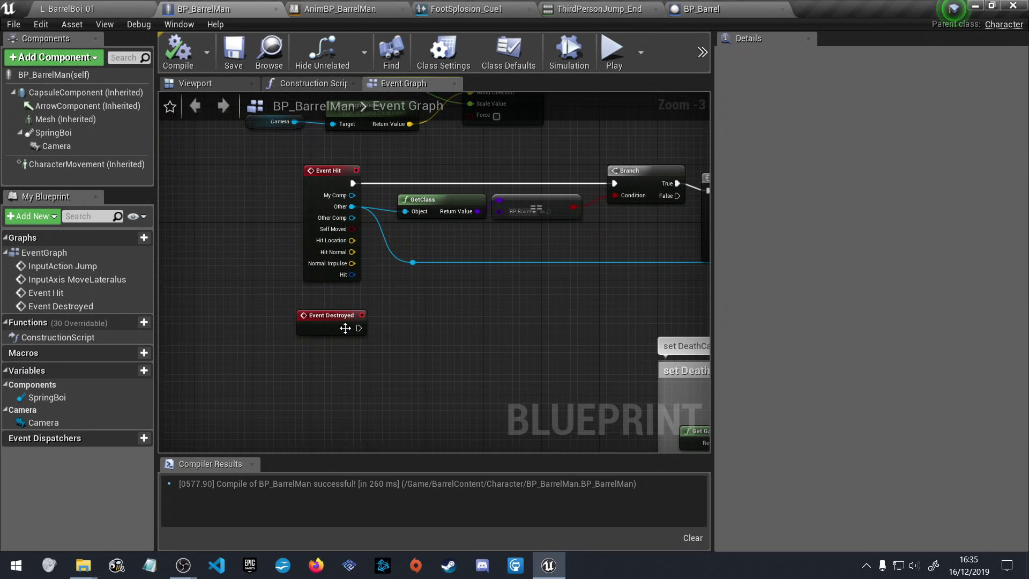
pyautogui.doubleClick(61, 306)
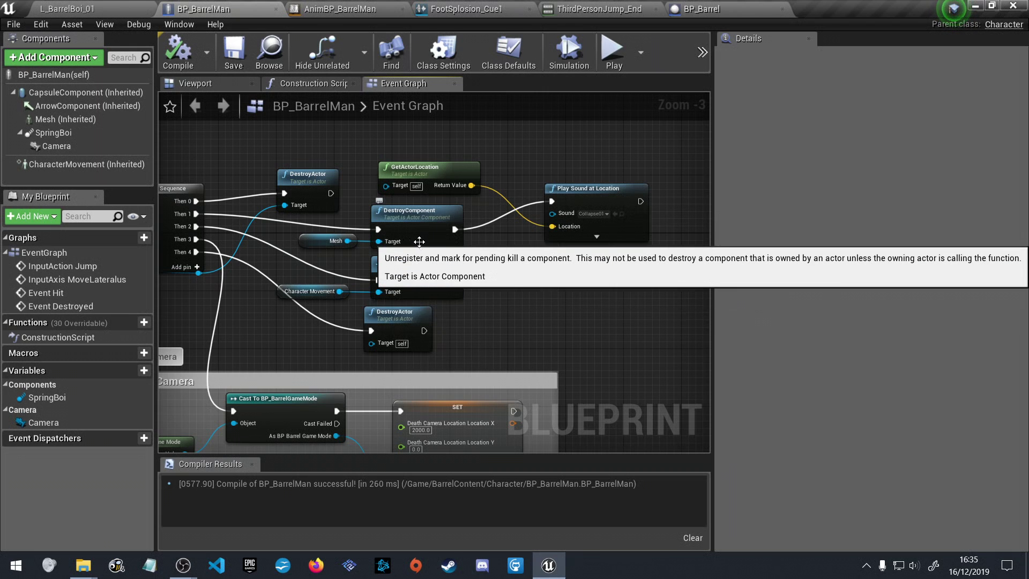
pyautogui.moveTo(524, 299); pyautogui.dragTo(423, 301, button='right')
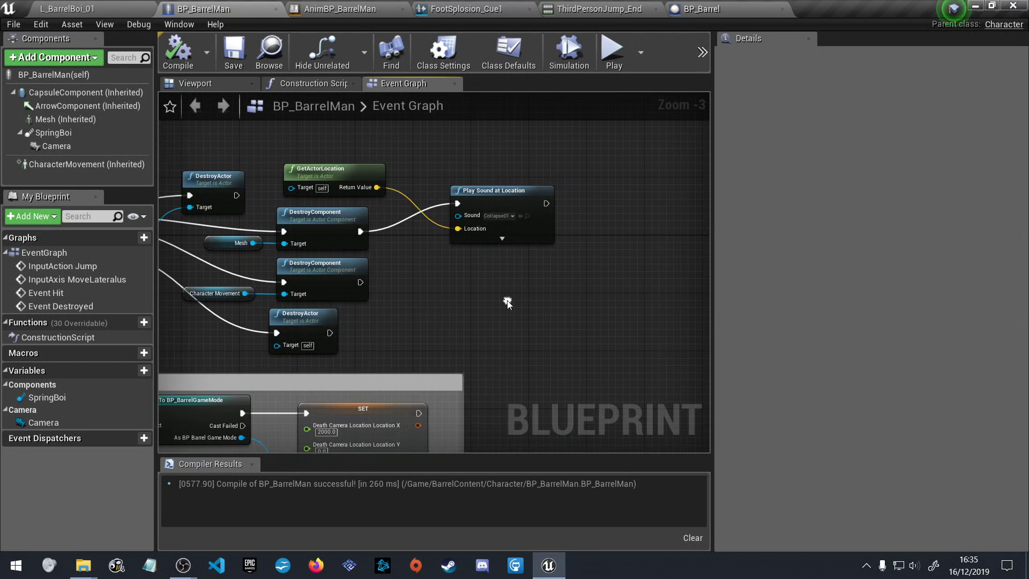
# Find Ambient Sound among the placeable actors and place one in the L_BarrelBoi_01 level near the player start
pyautogui.click(97, 8)
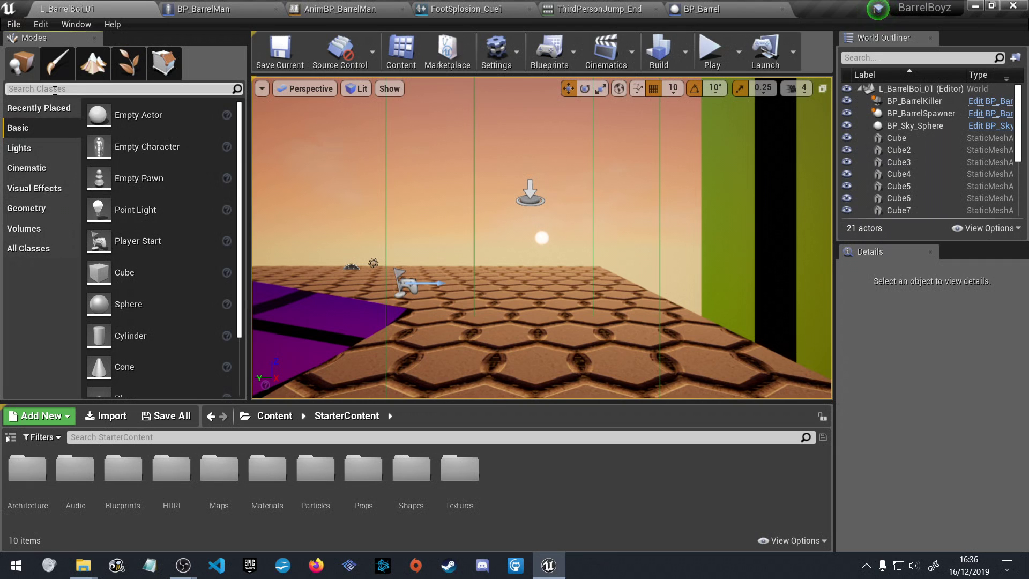
pyautogui.click(117, 91)
pyautogui.write('ambien')
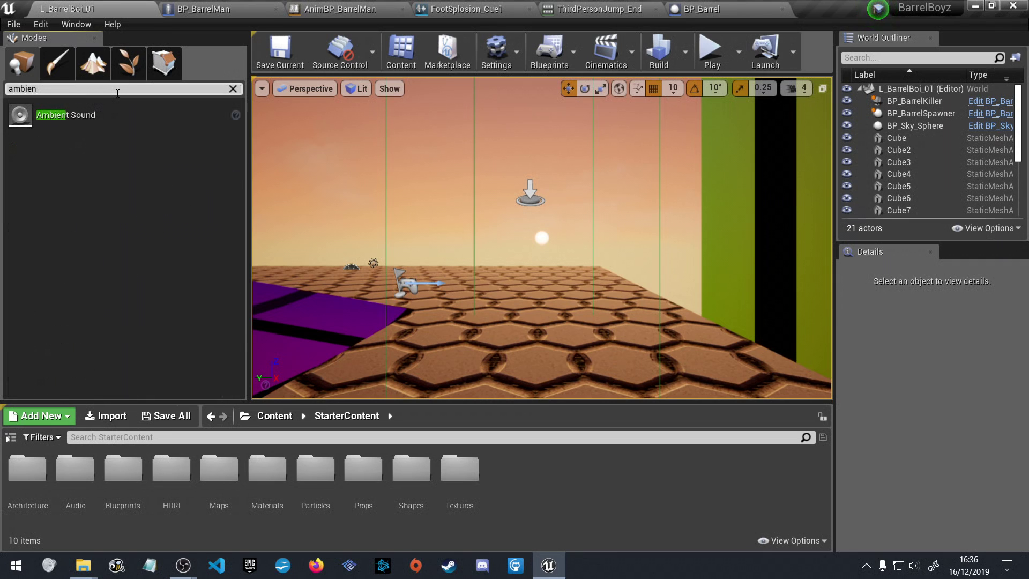
pyautogui.moveTo(59, 115); pyautogui.dragTo(340, 280)
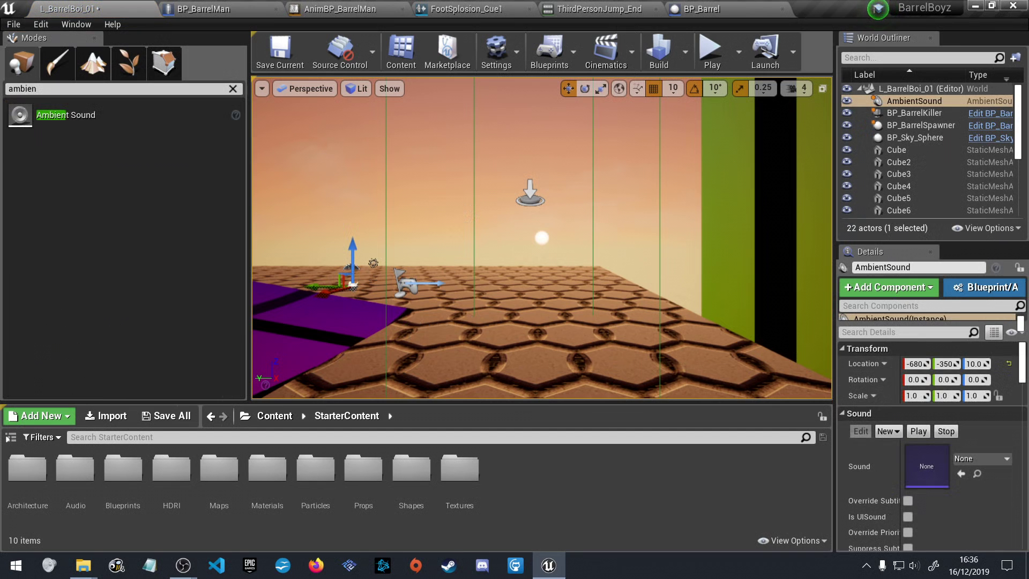
# Preview the Starter_Wind sound waves and assign Starter_Wind05 as the ambient sound actor's sound
pyautogui.click(989, 459)
pyautogui.scroll(-3, 896, 343)
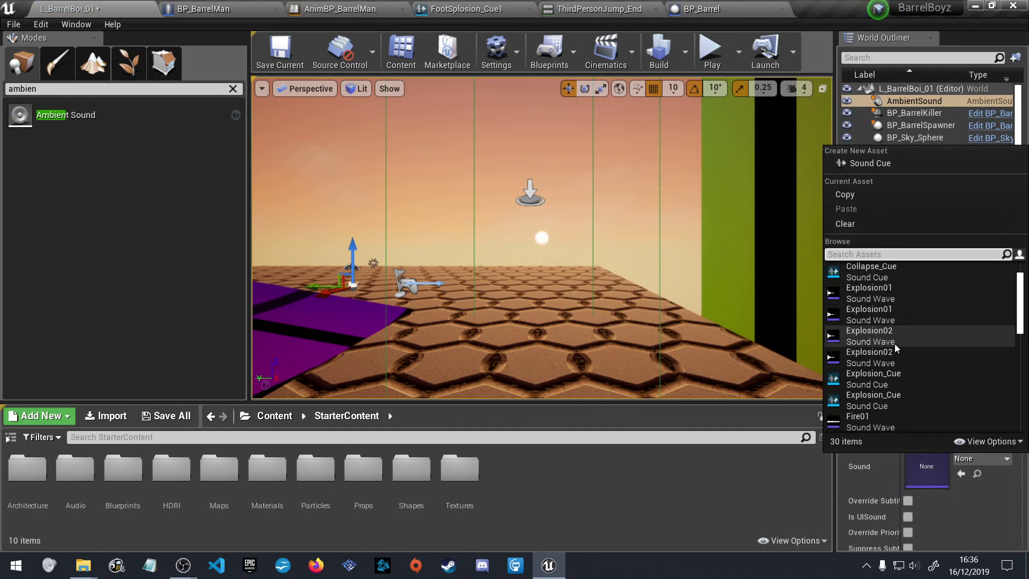
pyautogui.scroll(-6, 893, 341)
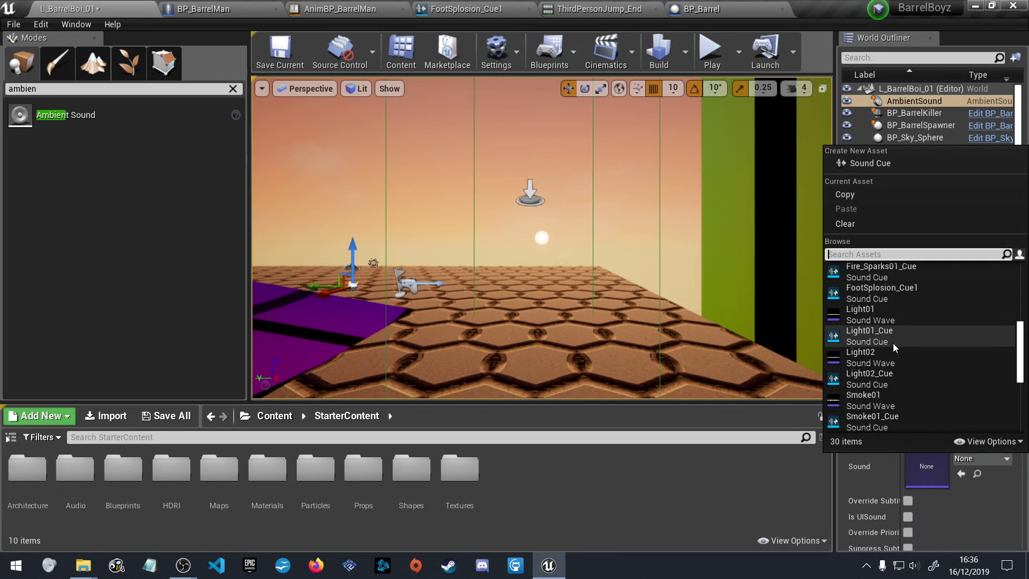
pyautogui.scroll(-5, 890, 347)
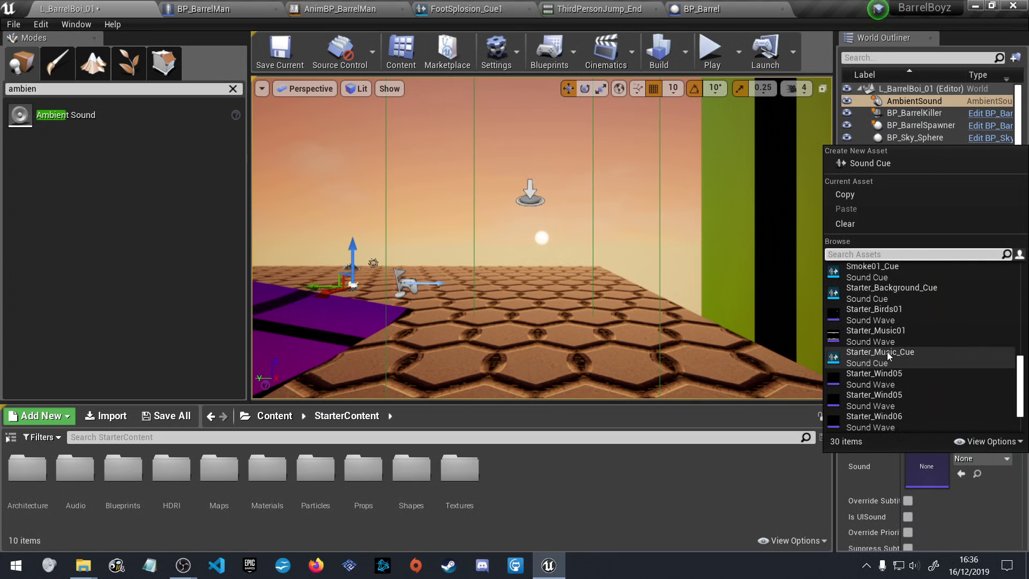
pyautogui.click(834, 381)
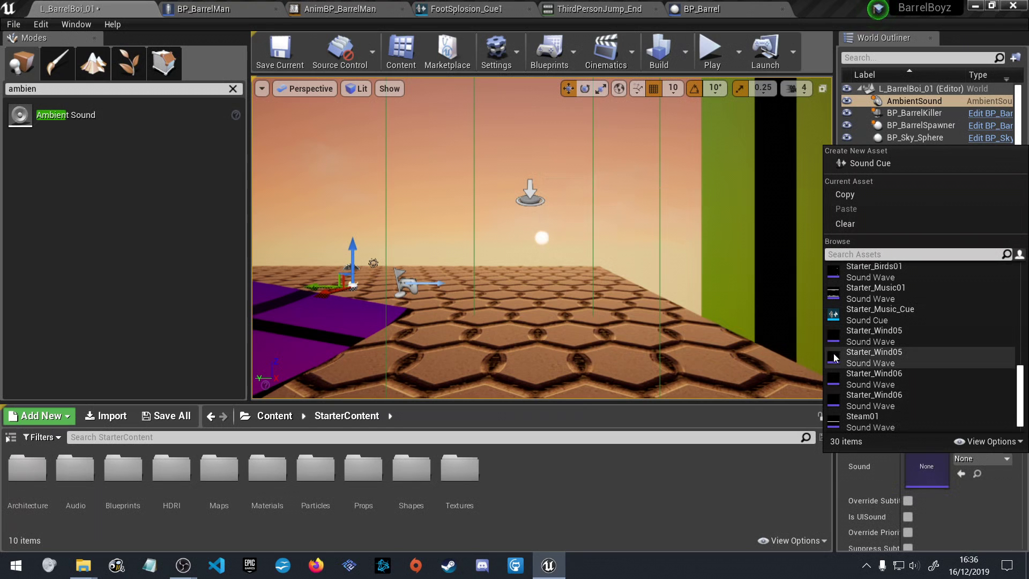
pyautogui.click(835, 379)
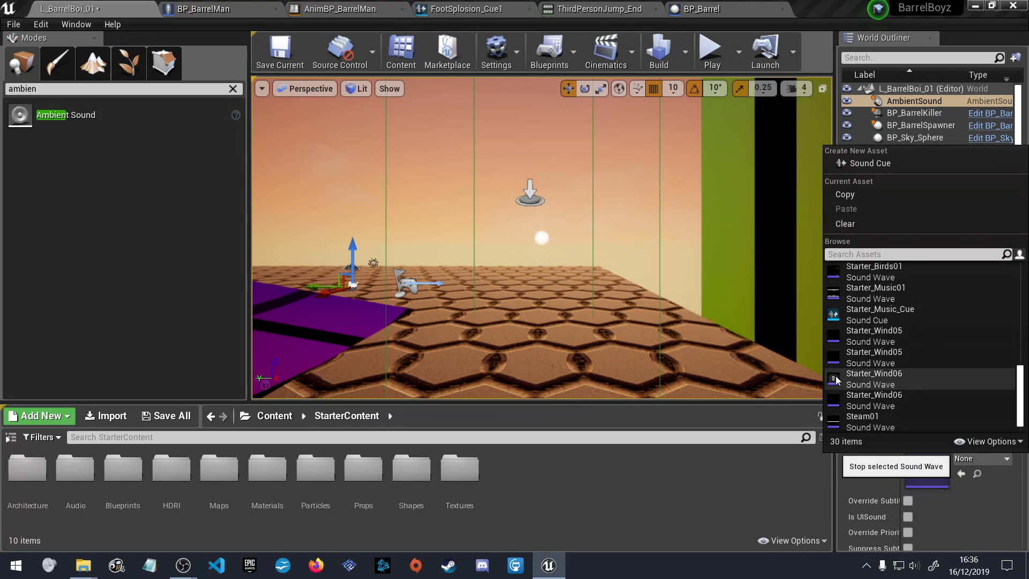
pyautogui.click(861, 349)
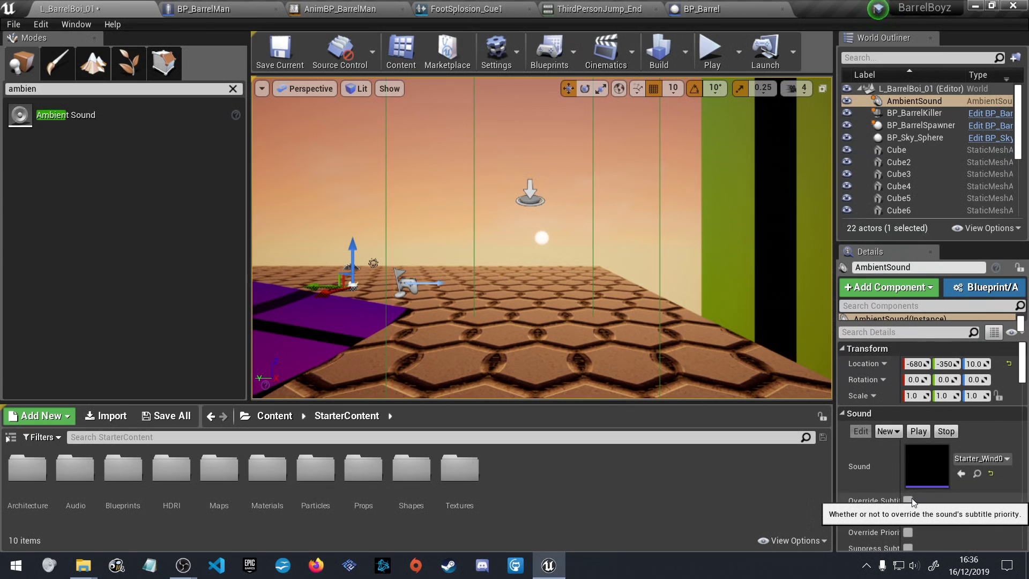
# Set the ambient sound's Volume Multiplier to 0.6 and save the level
pyautogui.scroll(-2, 912, 498)
pyautogui.scroll(-1, 921, 495)
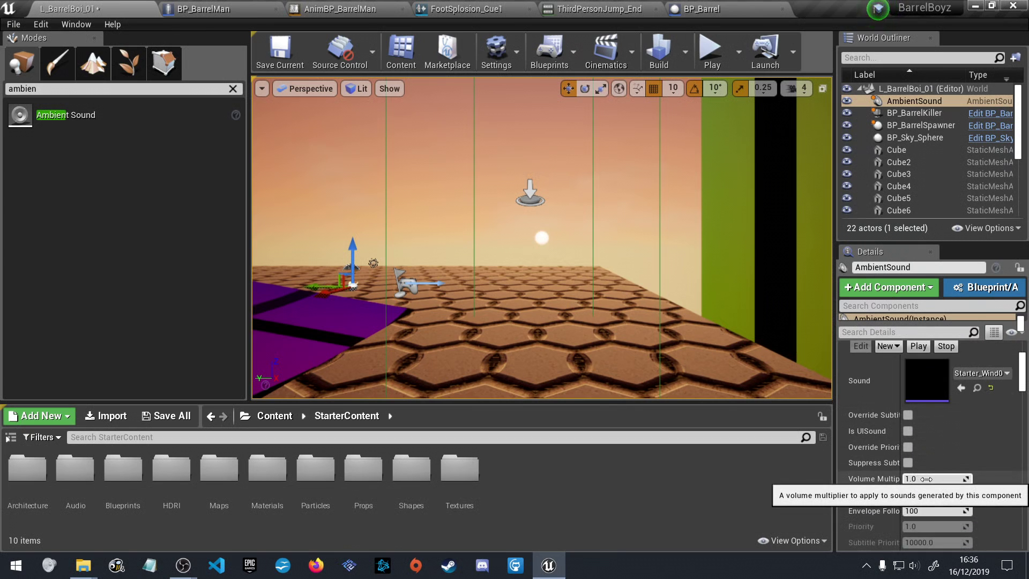
pyautogui.moveTo(927, 478); pyautogui.dragTo(922, 479)
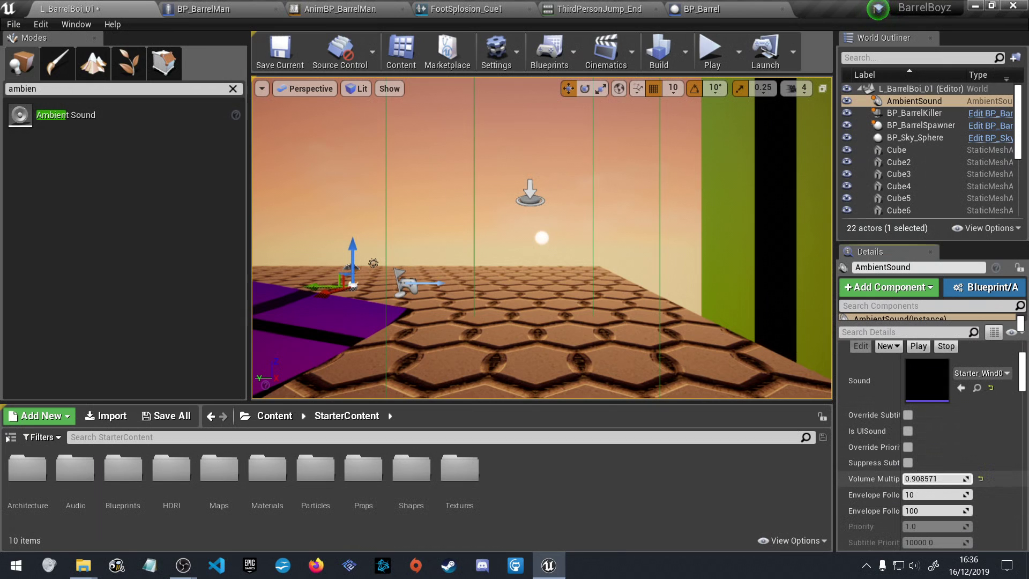
pyautogui.click(925, 478)
pyautogui.click(278, 49)
# Playtest the level, running and jumping along the ramps until the character respawns, to judge the wind volume, and stop the session
pyautogui.click(705, 43)
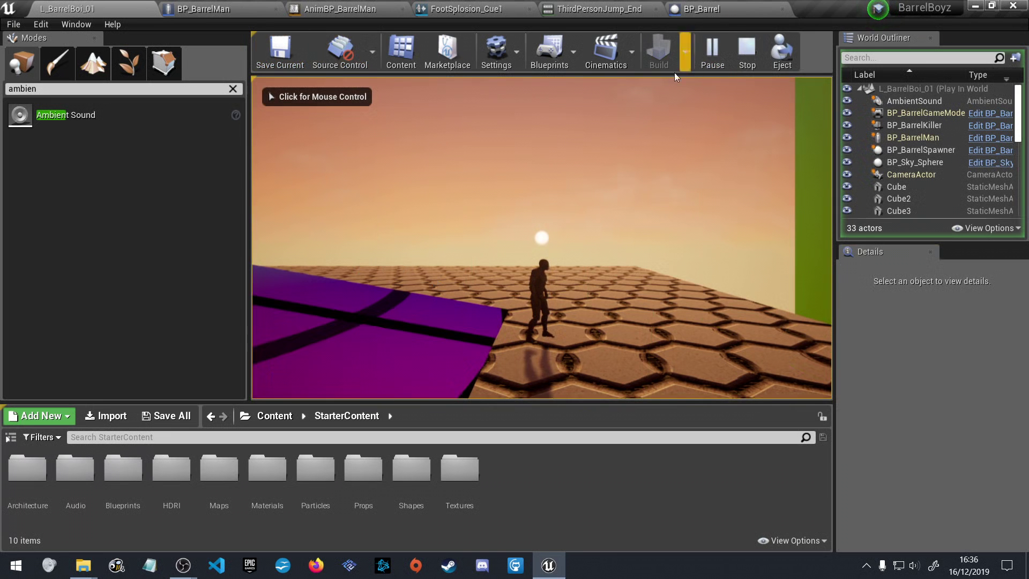
pyautogui.press('a')
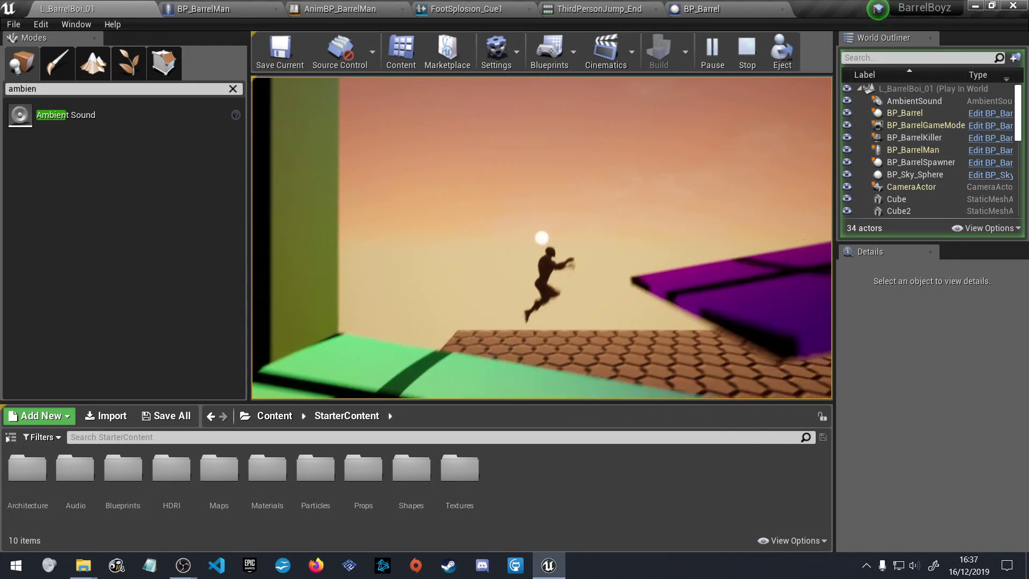
pyautogui.press('d')
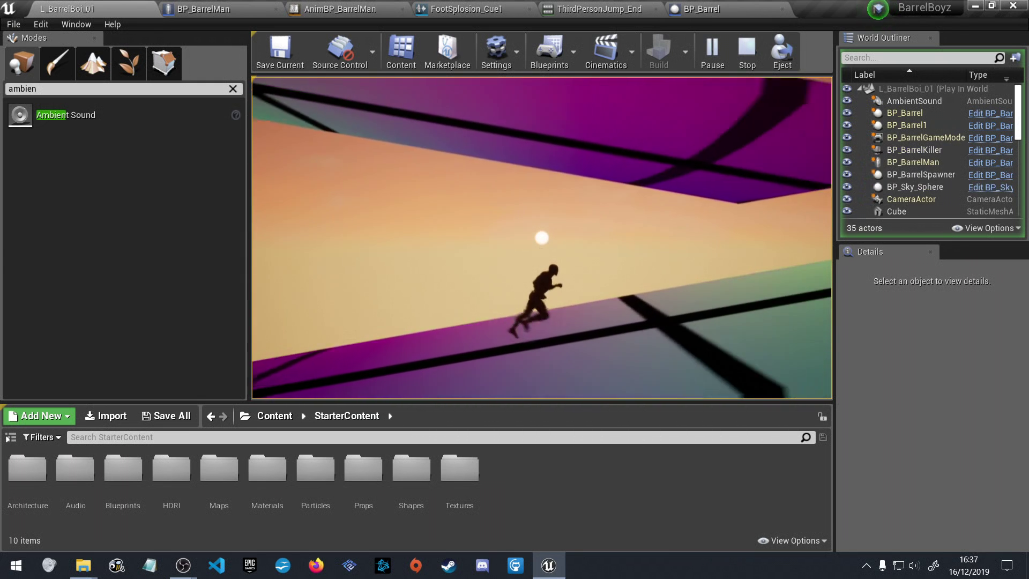
pyautogui.press('a')
pyautogui.press('d')
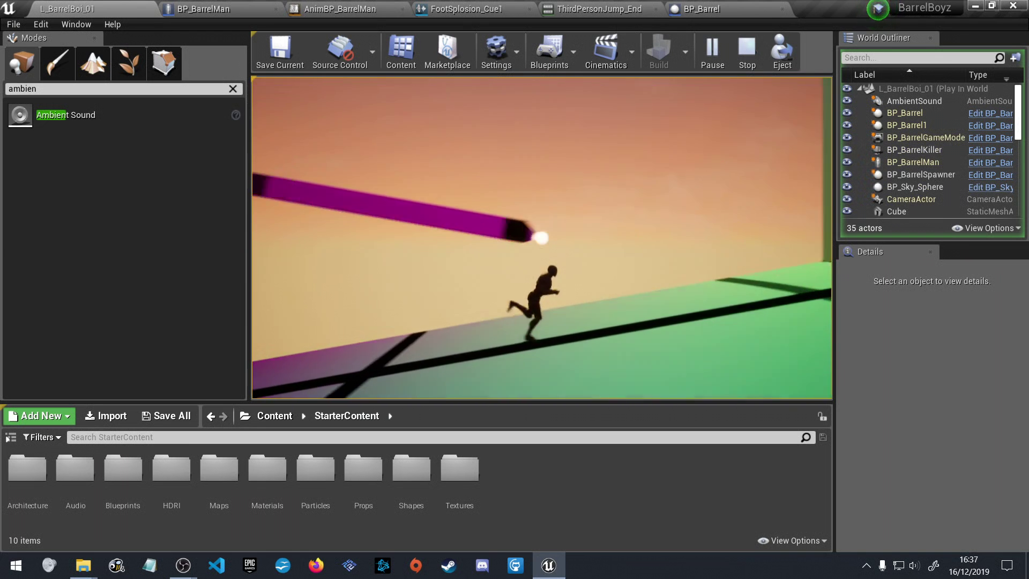
pyautogui.press('space')
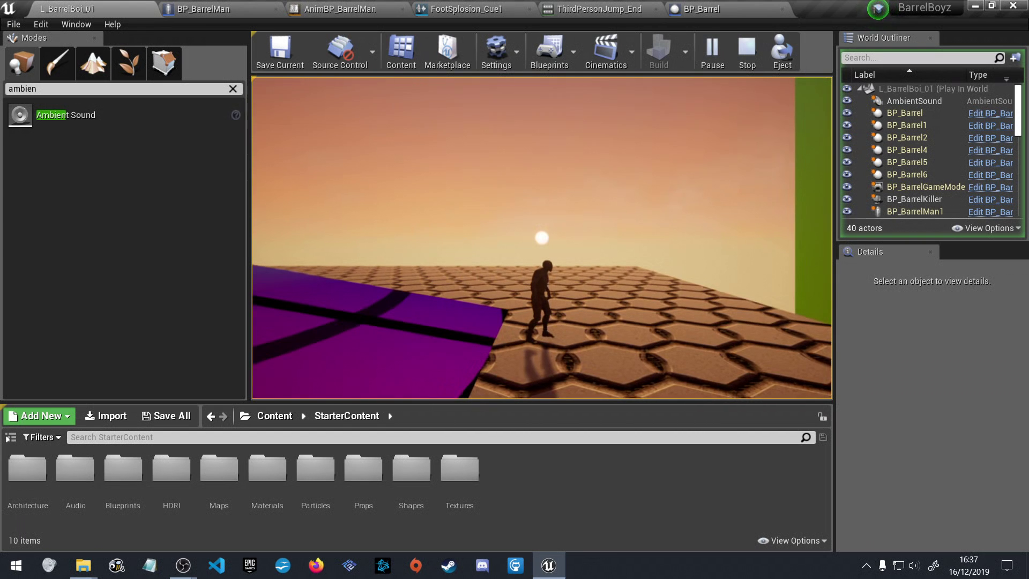
pyautogui.press('Escape')
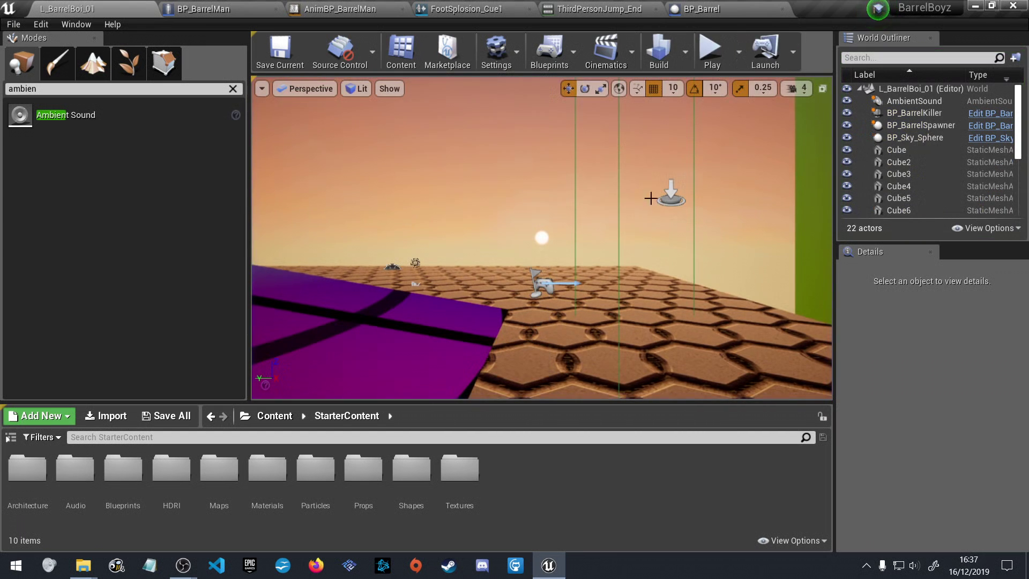
# Select the ambient sound actor in the level and set its Volume Multiplier to 0.3
pyautogui.click(417, 284)
pyautogui.click(416, 282)
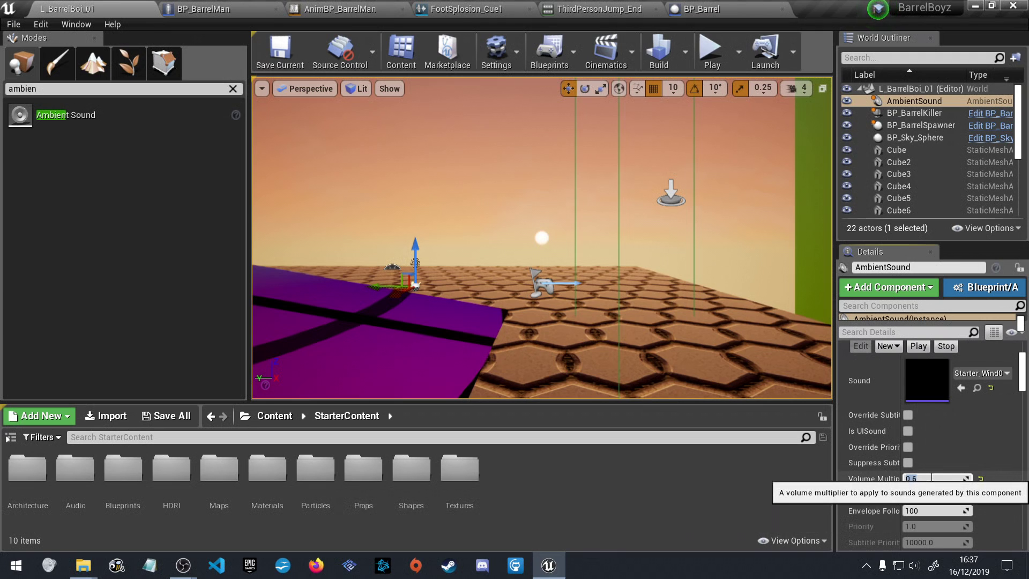
pyautogui.write('0')
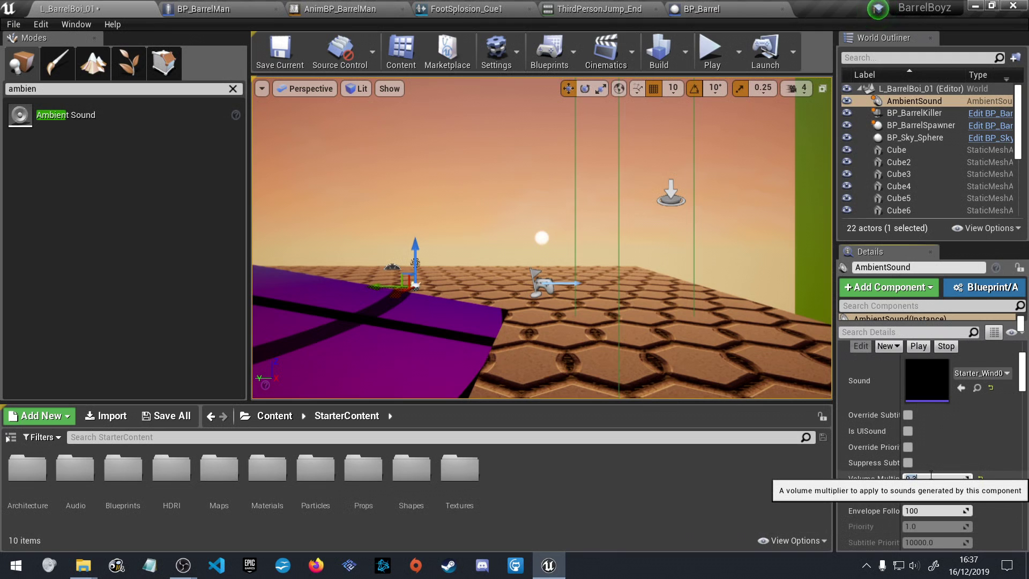
# Review the ambient sound's pitch, attenuation, modulation, filter and attachment settings
pyautogui.scroll(-2, 951, 378)
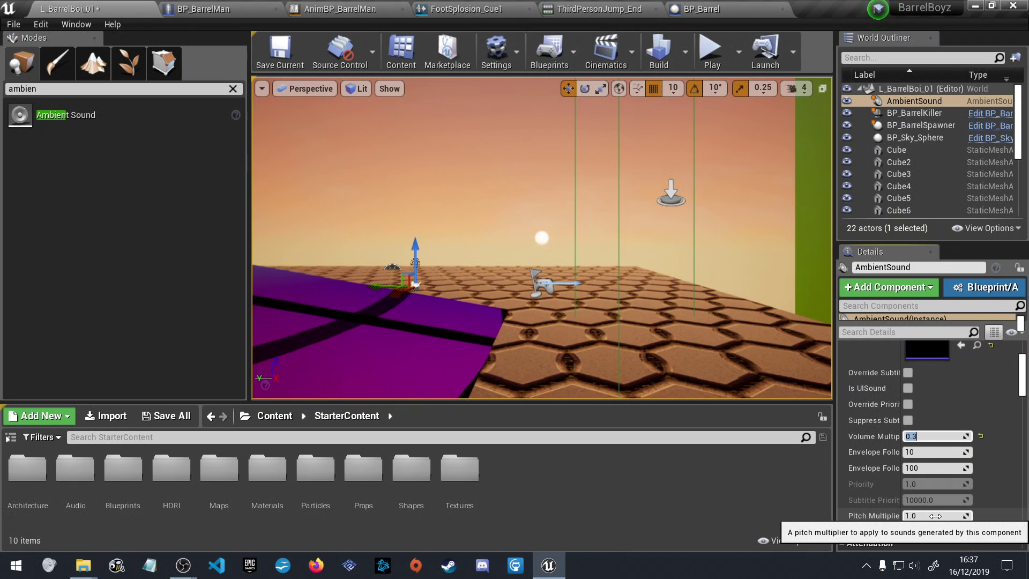
pyautogui.scroll(-4, 935, 516)
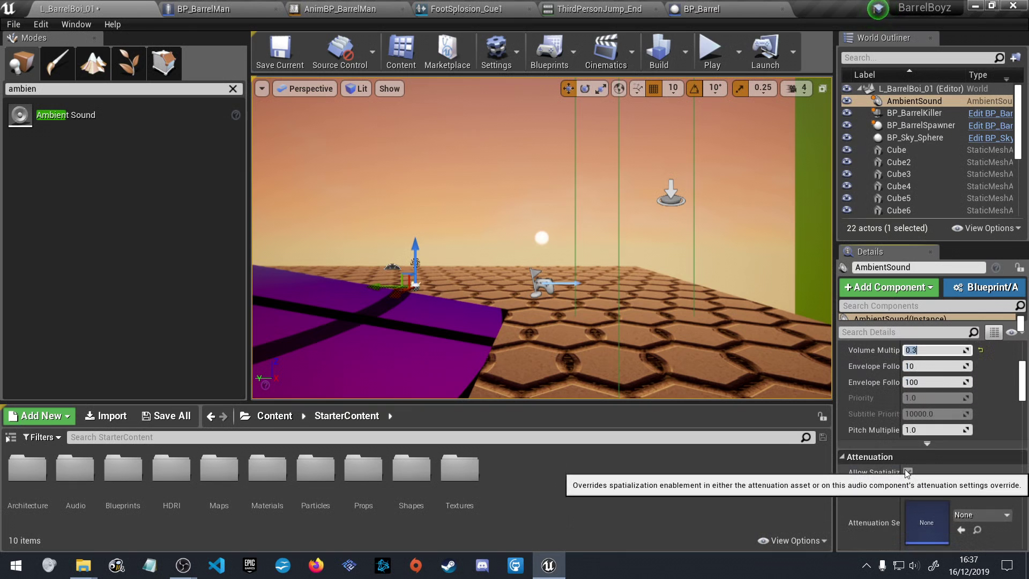
pyautogui.scroll(-3, 976, 487)
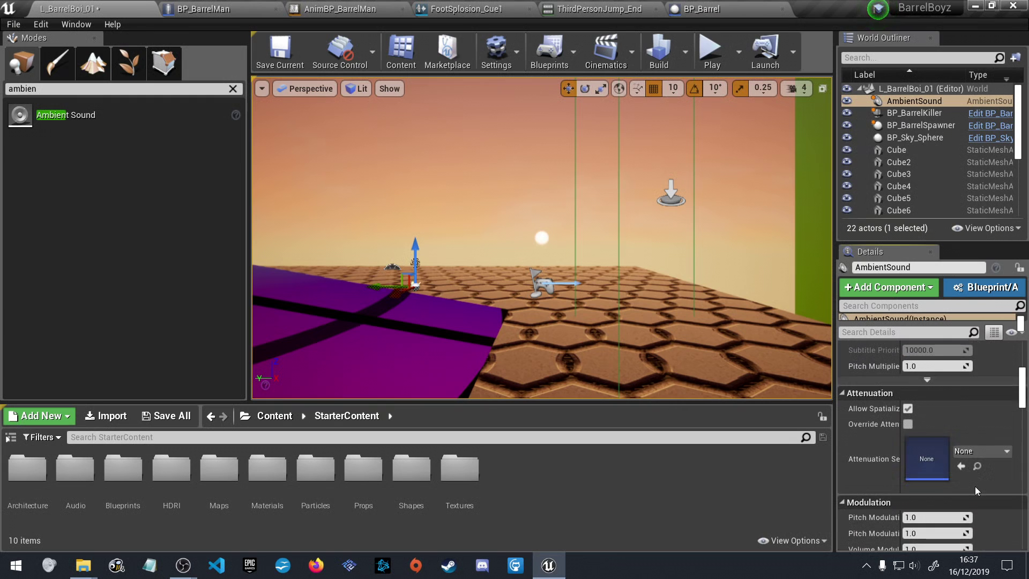
pyautogui.scroll(-3, 975, 486)
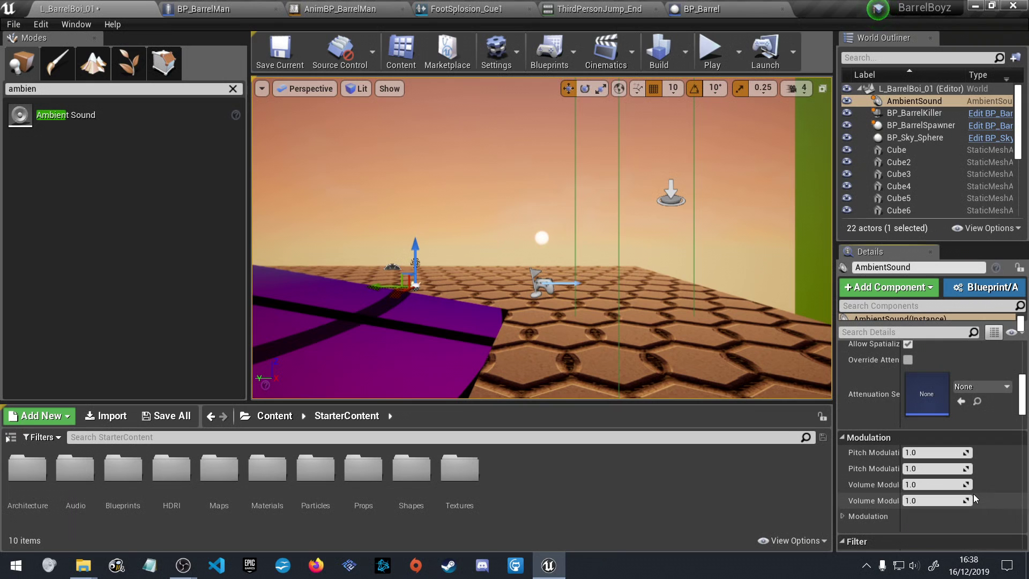
pyautogui.scroll(-3, 973, 493)
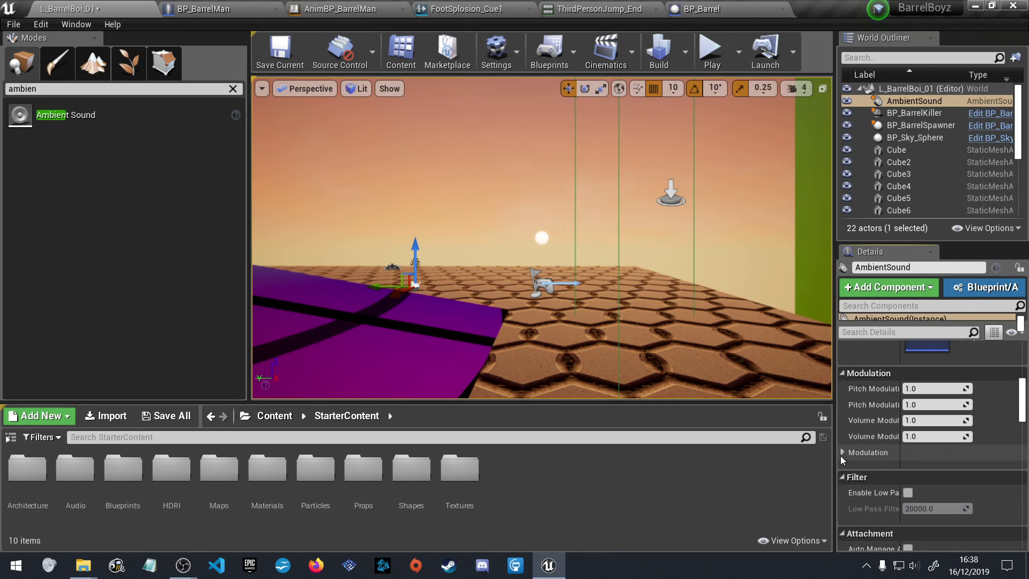
pyautogui.click(842, 453)
pyautogui.click(841, 452)
pyautogui.scroll(-3, 918, 465)
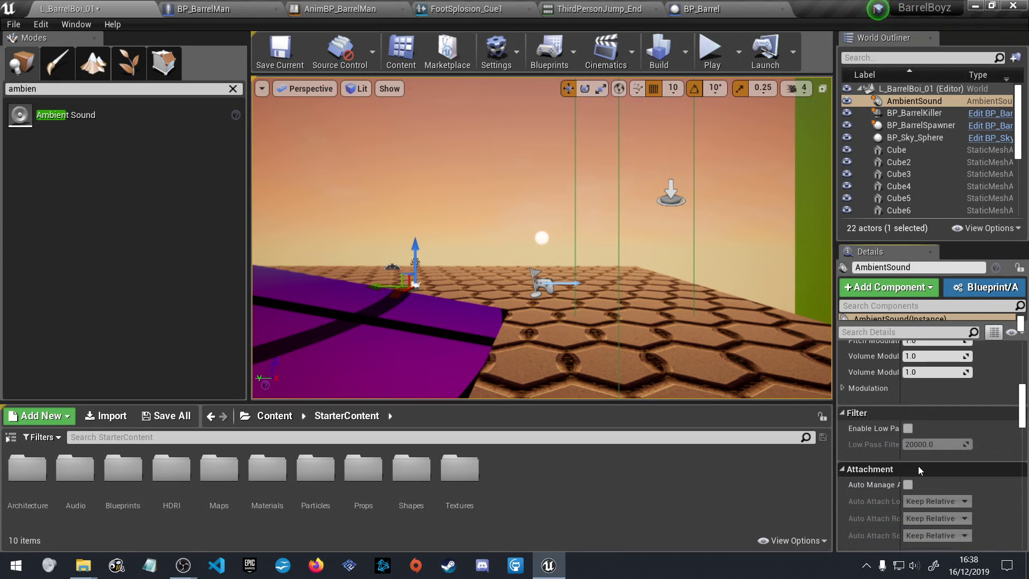
pyautogui.scroll(-5, 919, 466)
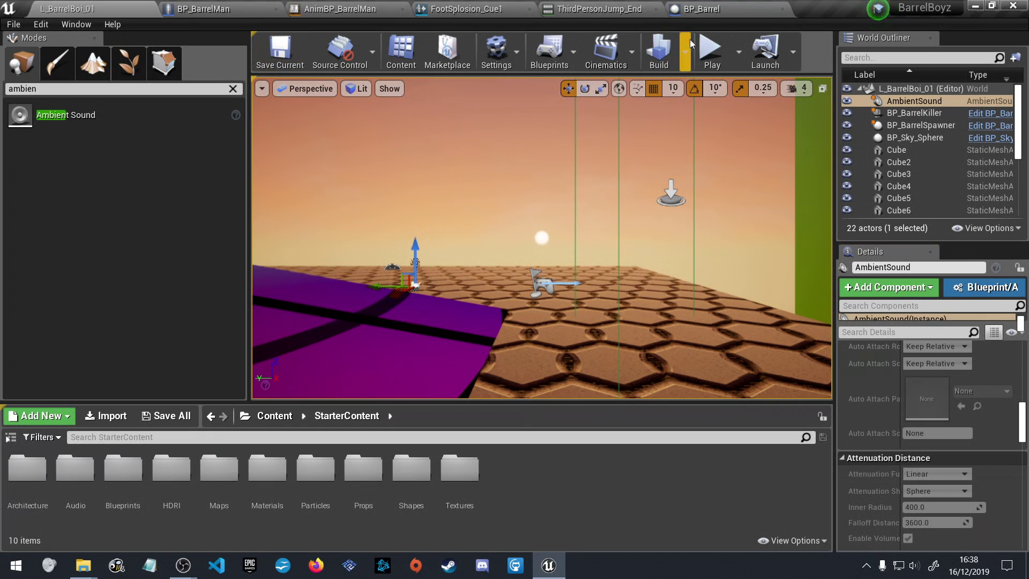
# Playtest briefly by running onto the first ramp to check the reduced wind volume, and stop the session
pyautogui.click(707, 49)
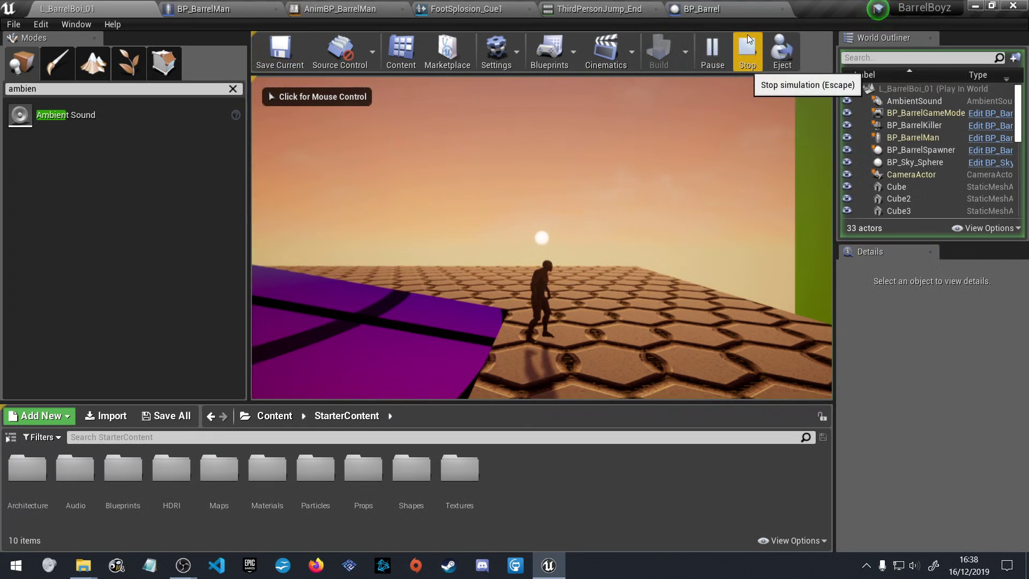
pyautogui.click(670, 161)
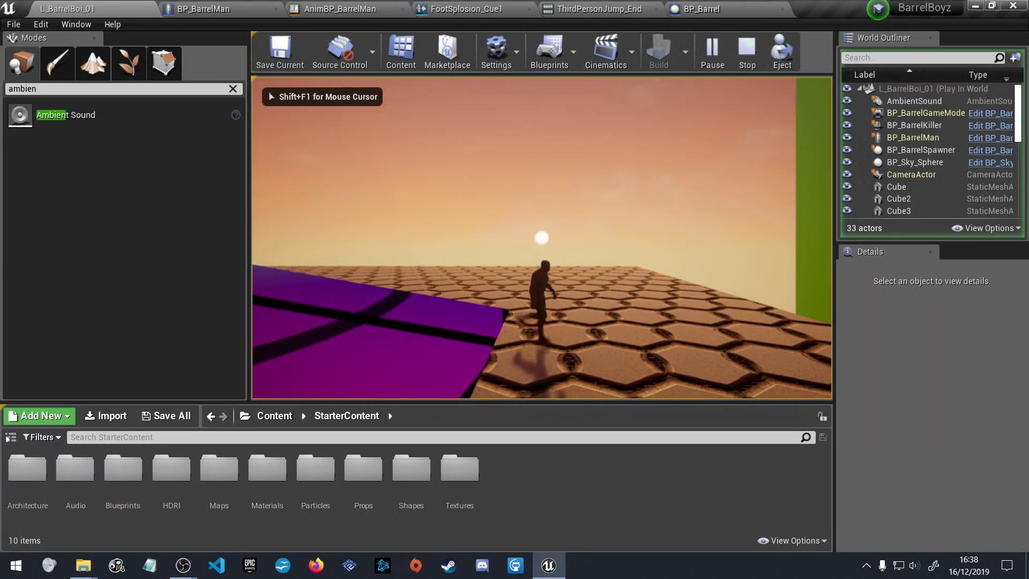
pyautogui.press('w')
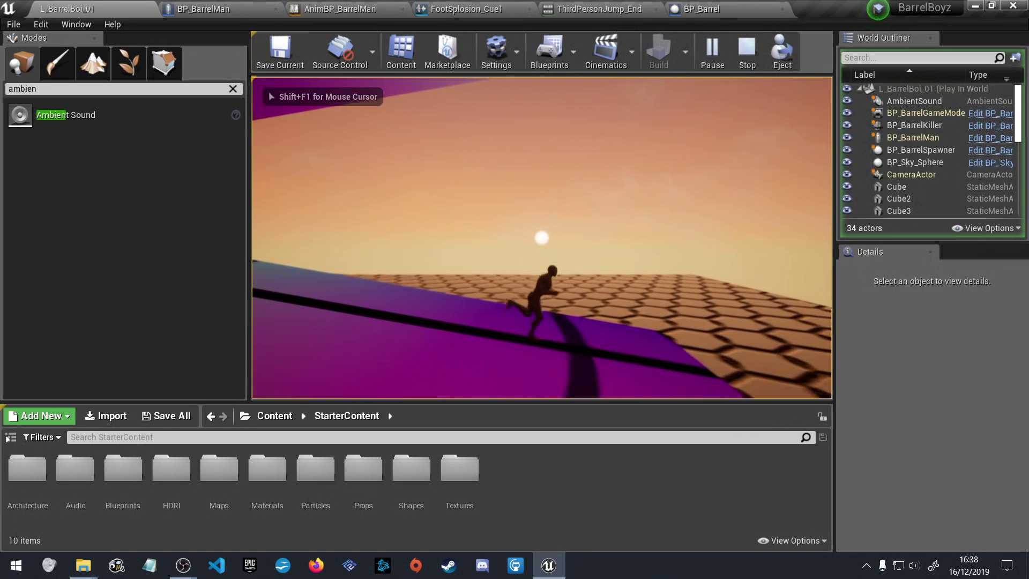
pyautogui.press('Escape')
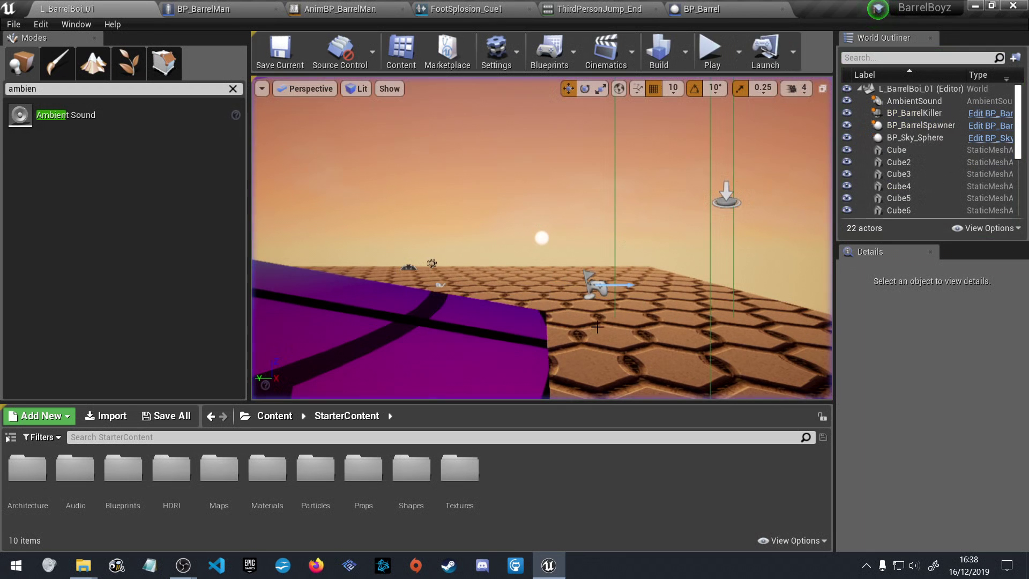
# Raise the ambient sound actor slightly above the floor, set its Volume Multiplier to 0.15, and save the level
pyautogui.moveTo(487, 281); pyautogui.dragTo(437, 300, button='right')
pyautogui.click(484, 293)
pyautogui.scroll(5, 918, 370)
pyautogui.scroll(5, 906, 376)
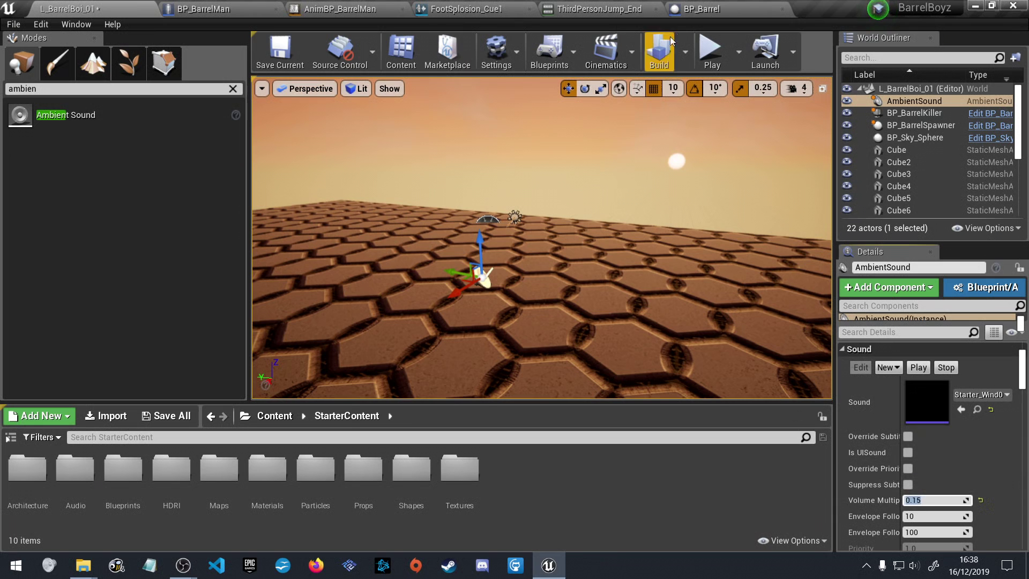
pyautogui.click(280, 51)
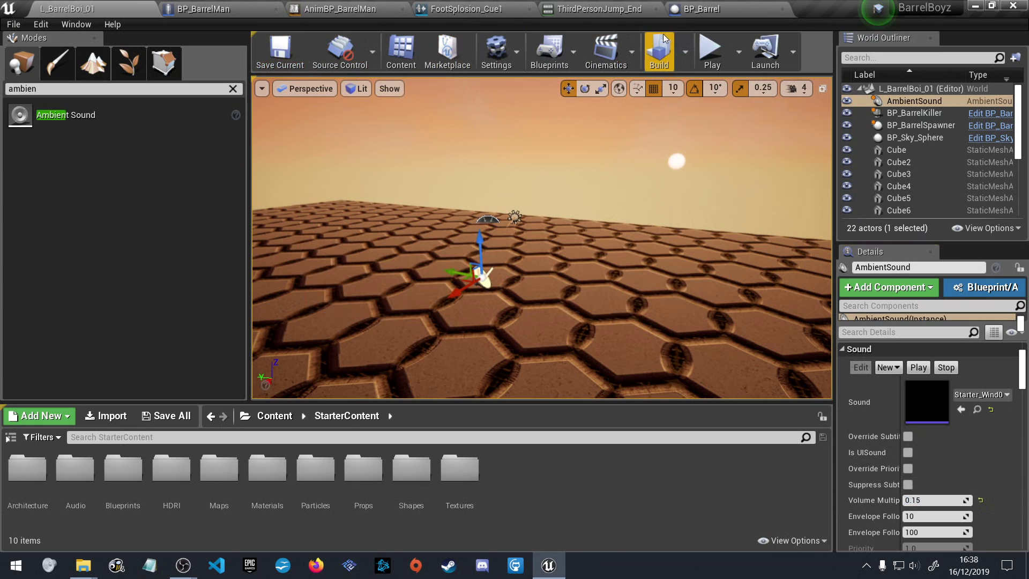
# Playtest the level again up the ramps, jumping along the way until the character respawns, to check the sound balance, and stop
pyautogui.click(720, 48)
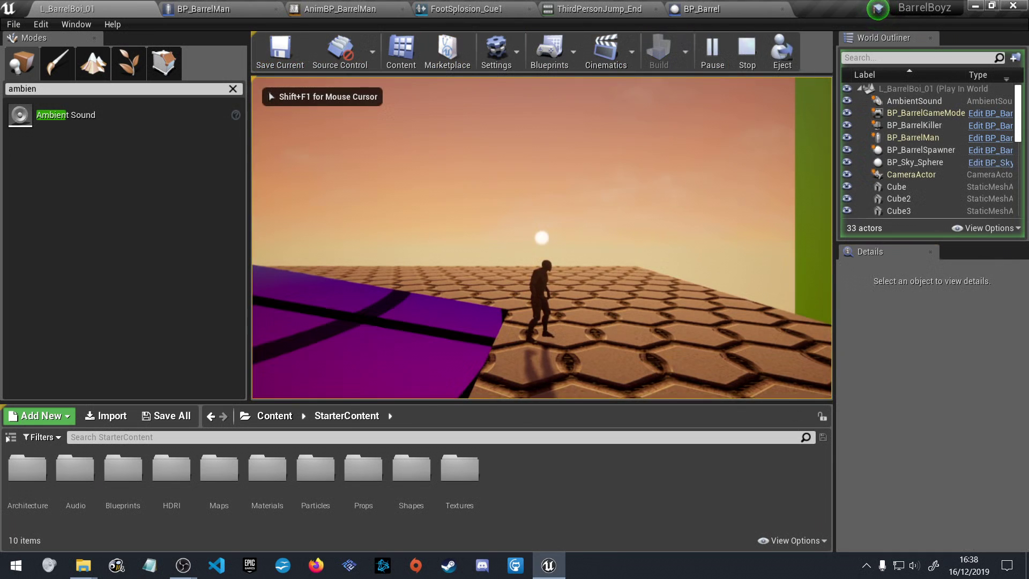
pyautogui.press('w')
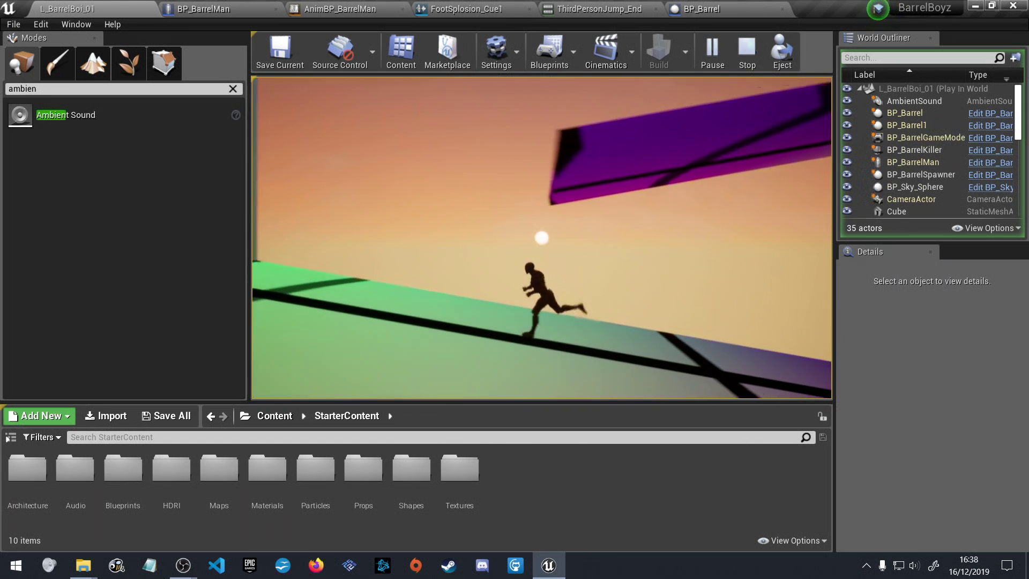
pyautogui.press('space')
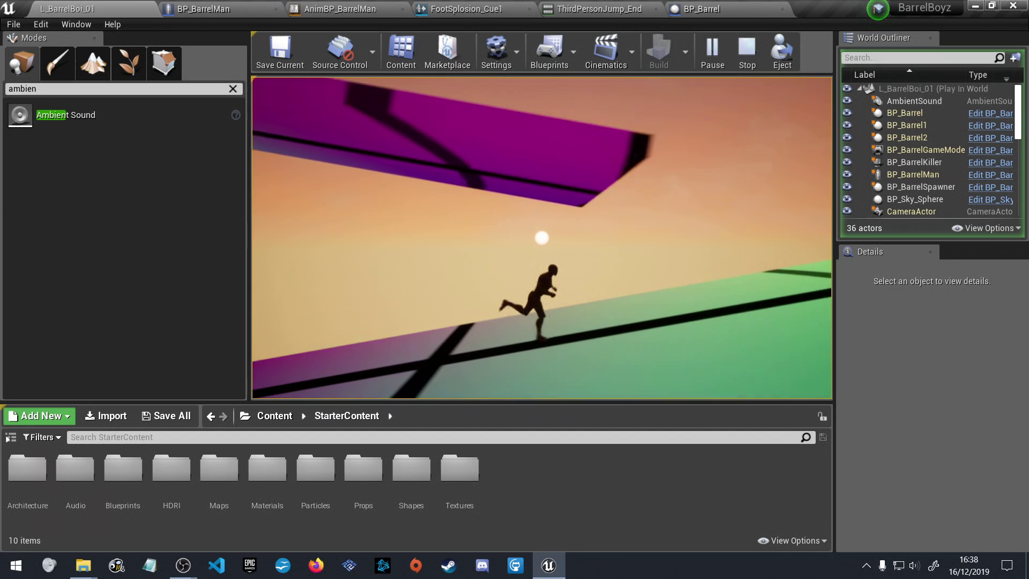
pyautogui.press('space')
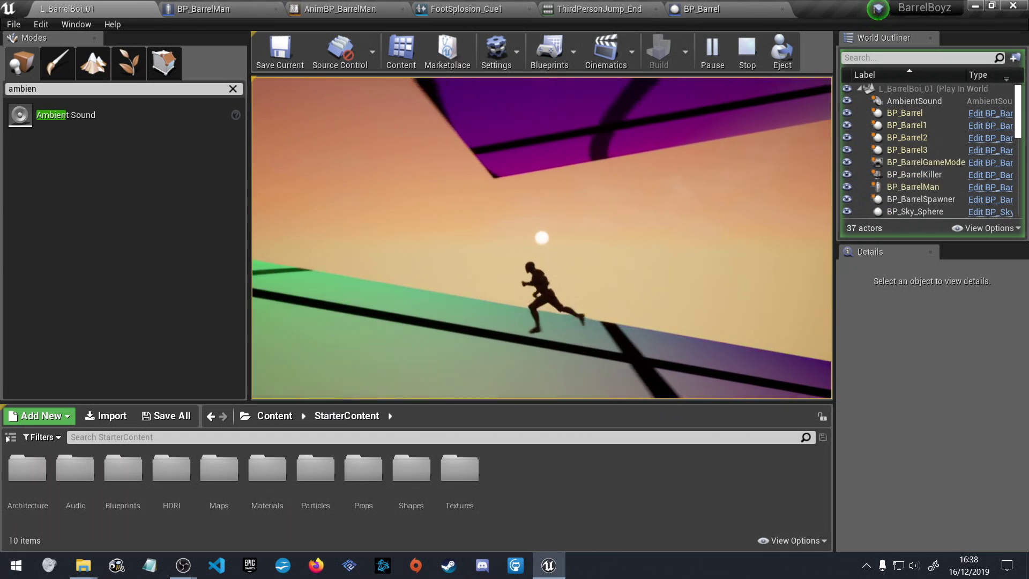
pyautogui.press('space')
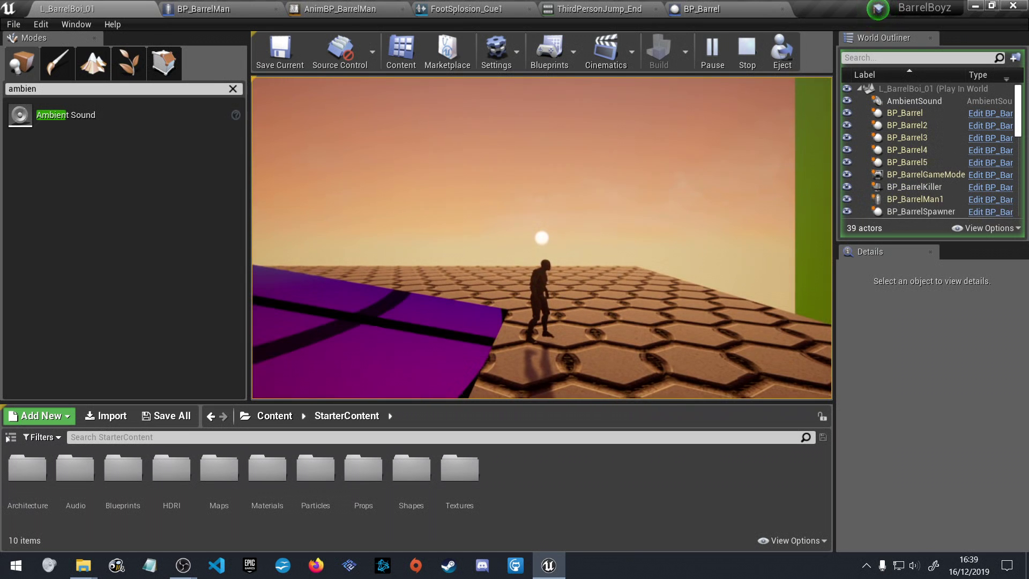
pyautogui.press('Escape')
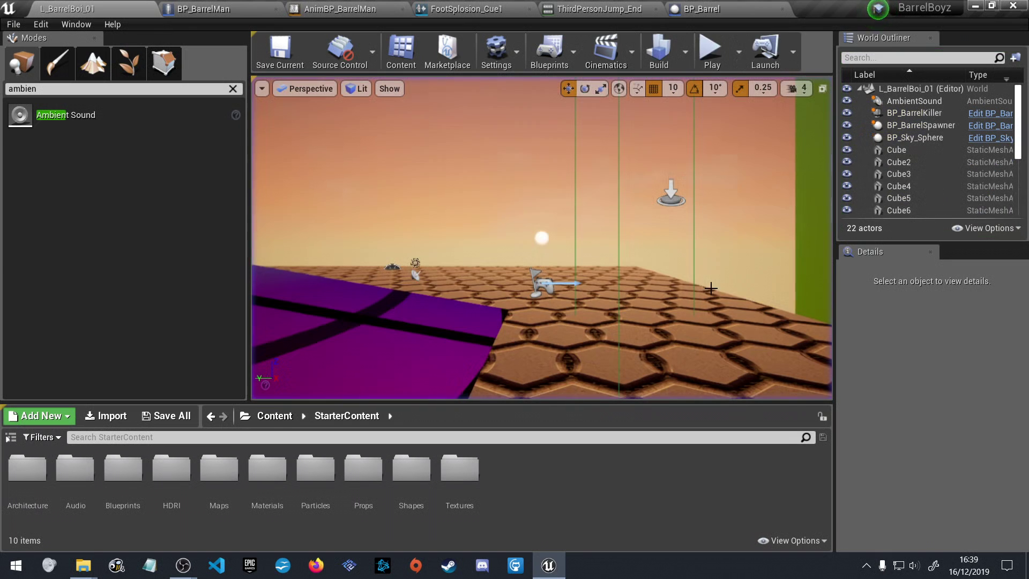